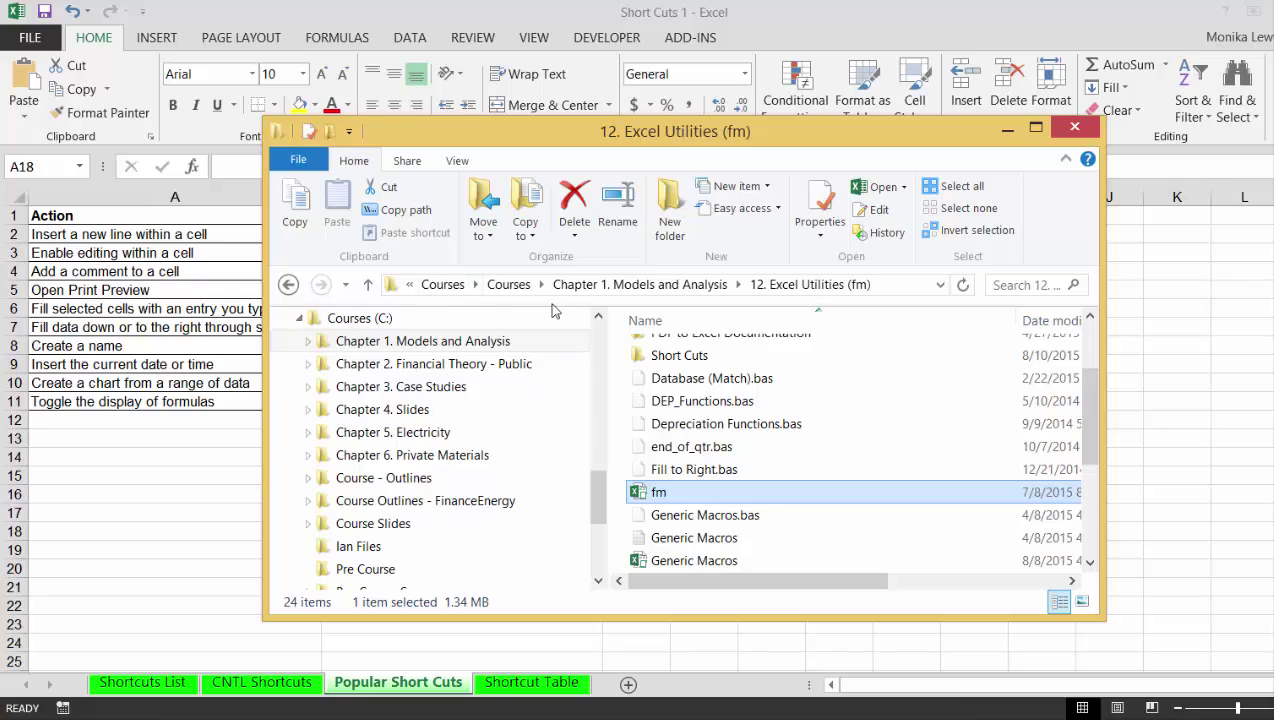
- Open the Short Cuts folder under Courses, Chapter 1. Models and Analysis, 12. Excel Utilities (fm)
left_click(418, 318)
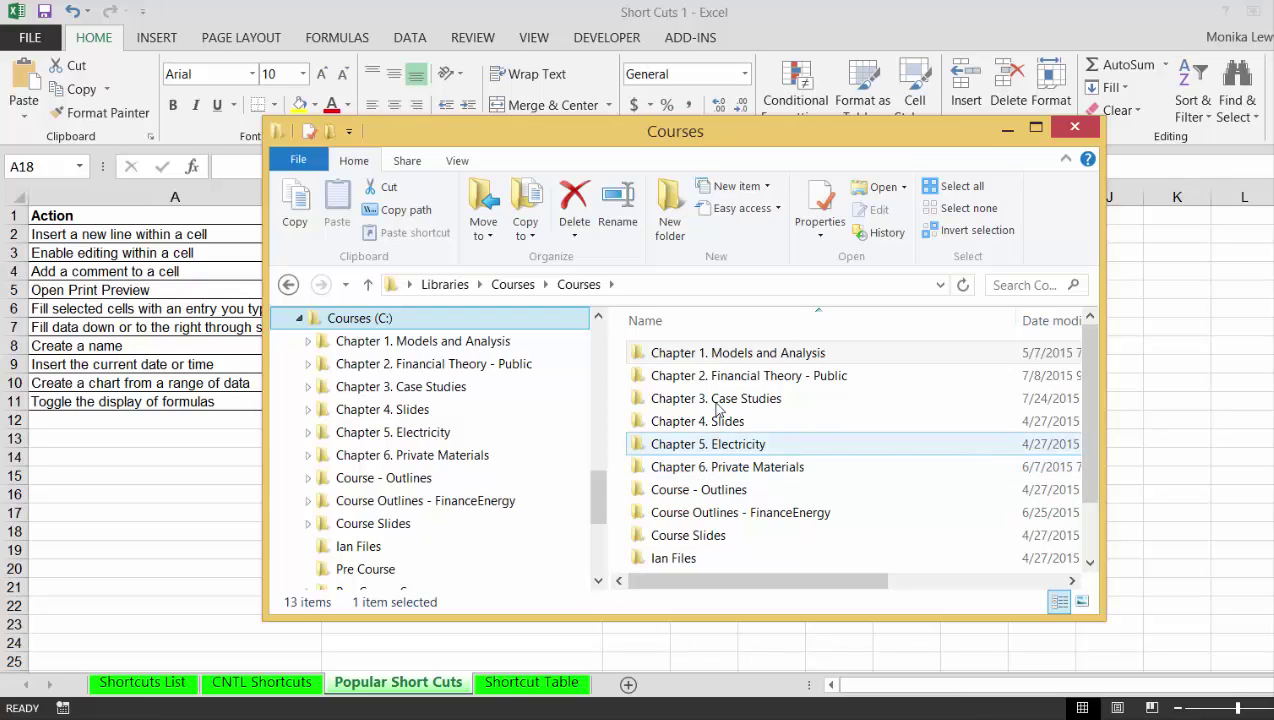
mouse_move(727, 359)
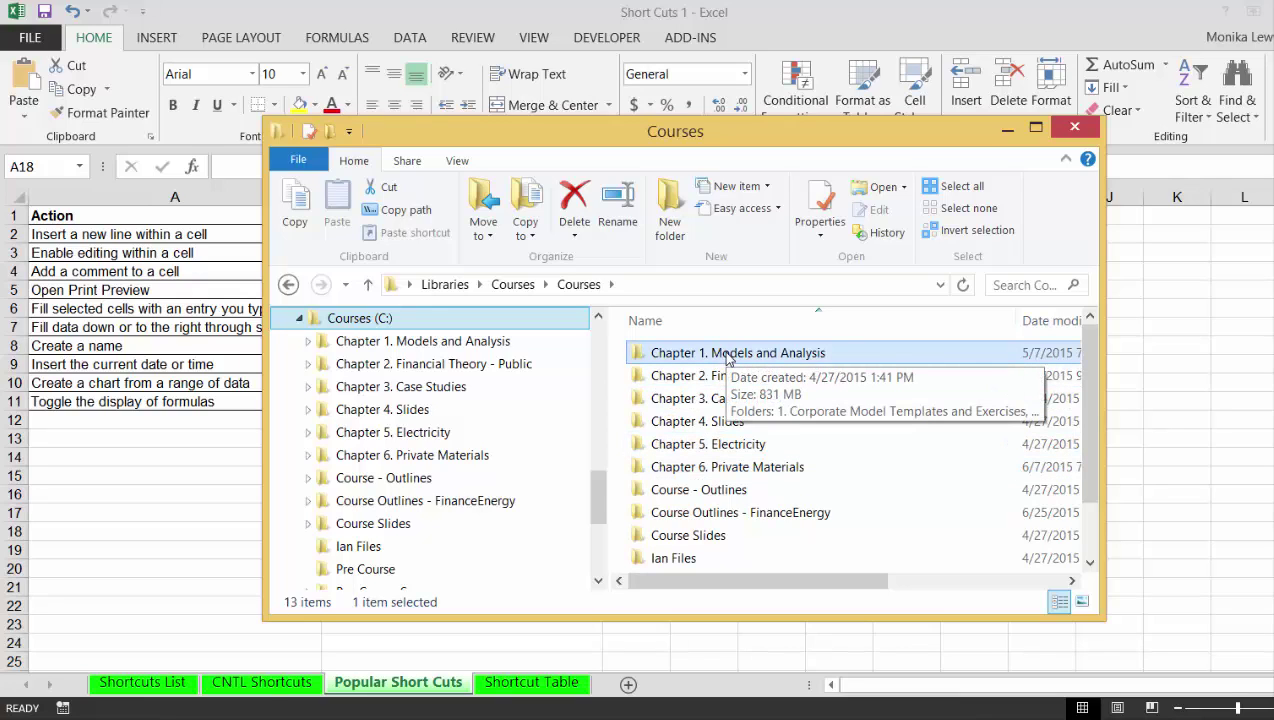
double_click(727, 356)
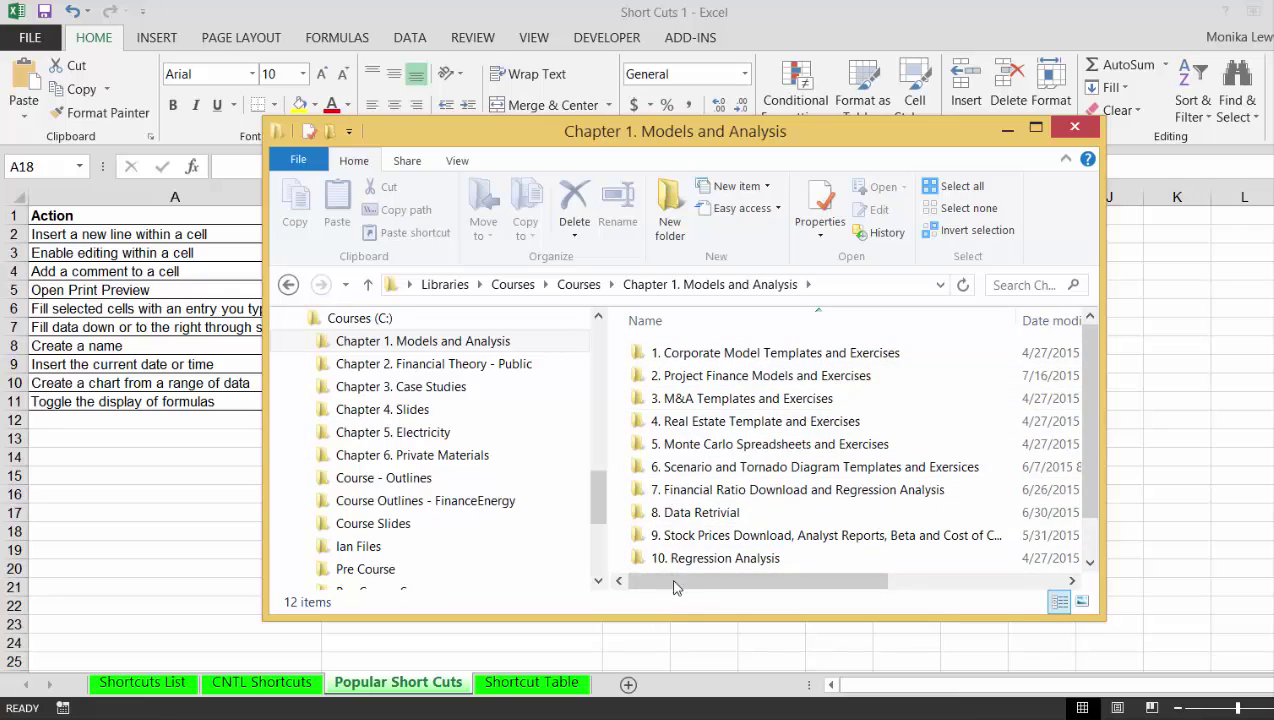
left_click(1091, 566)
left_click(1091, 566)
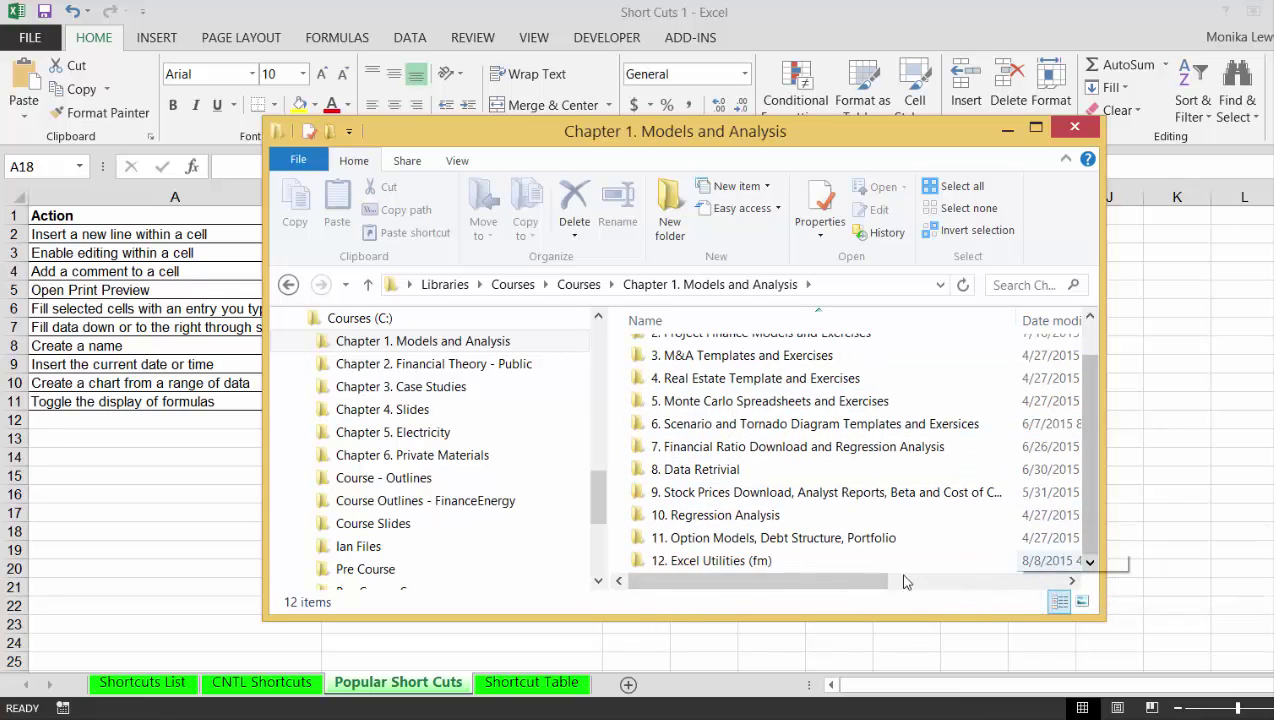
double_click(697, 561)
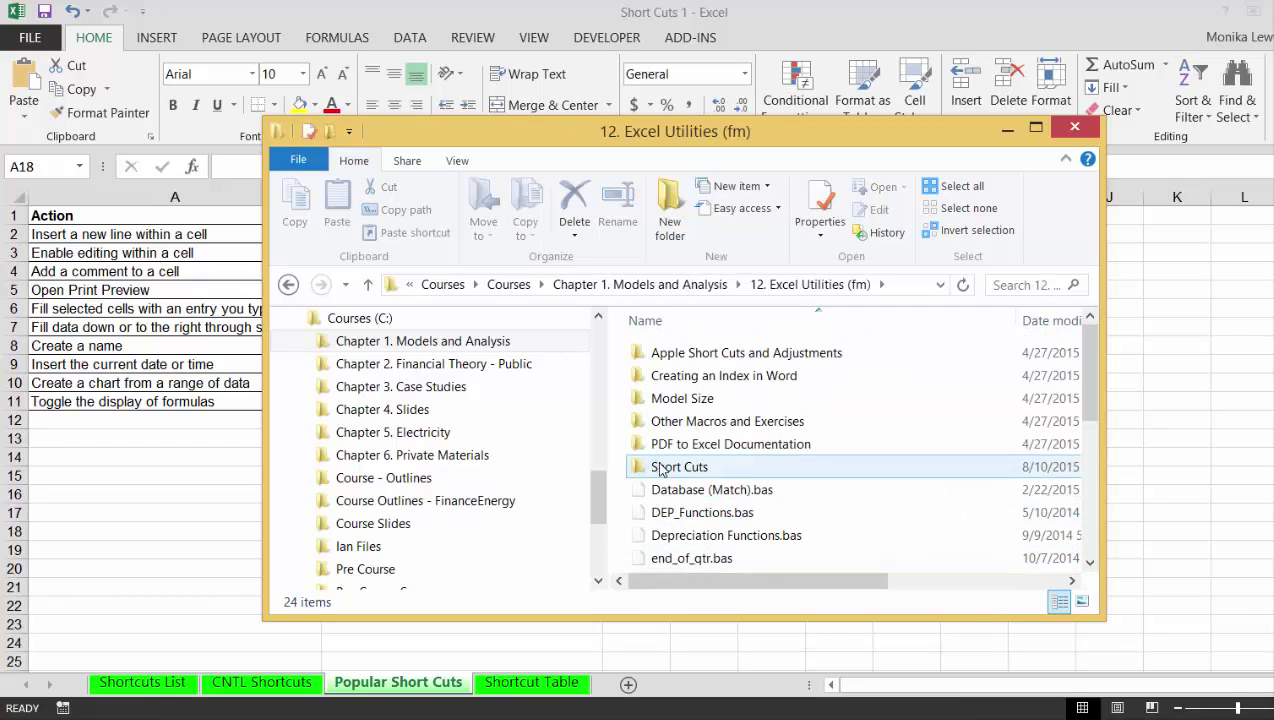
double_click(660, 467)
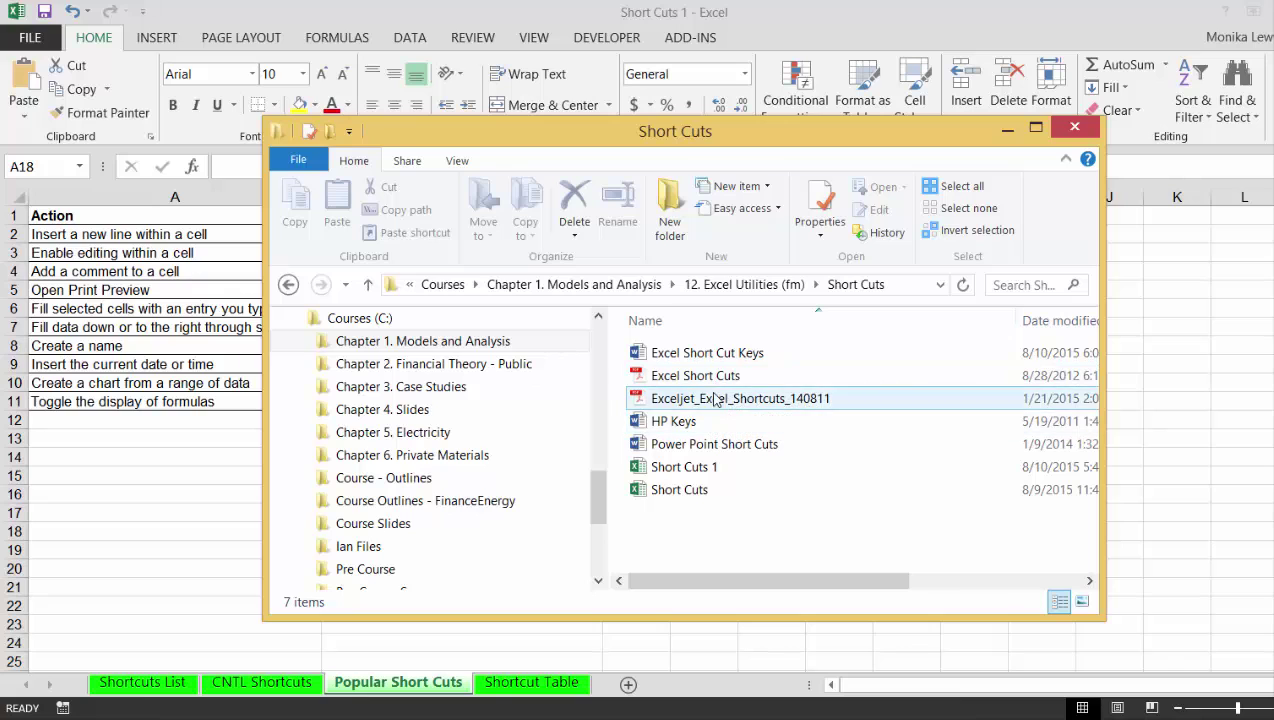
- Open the Excel Short Cuts PDF and look through its pages of commonly used shortcut keys and functions
double_click(712, 376)
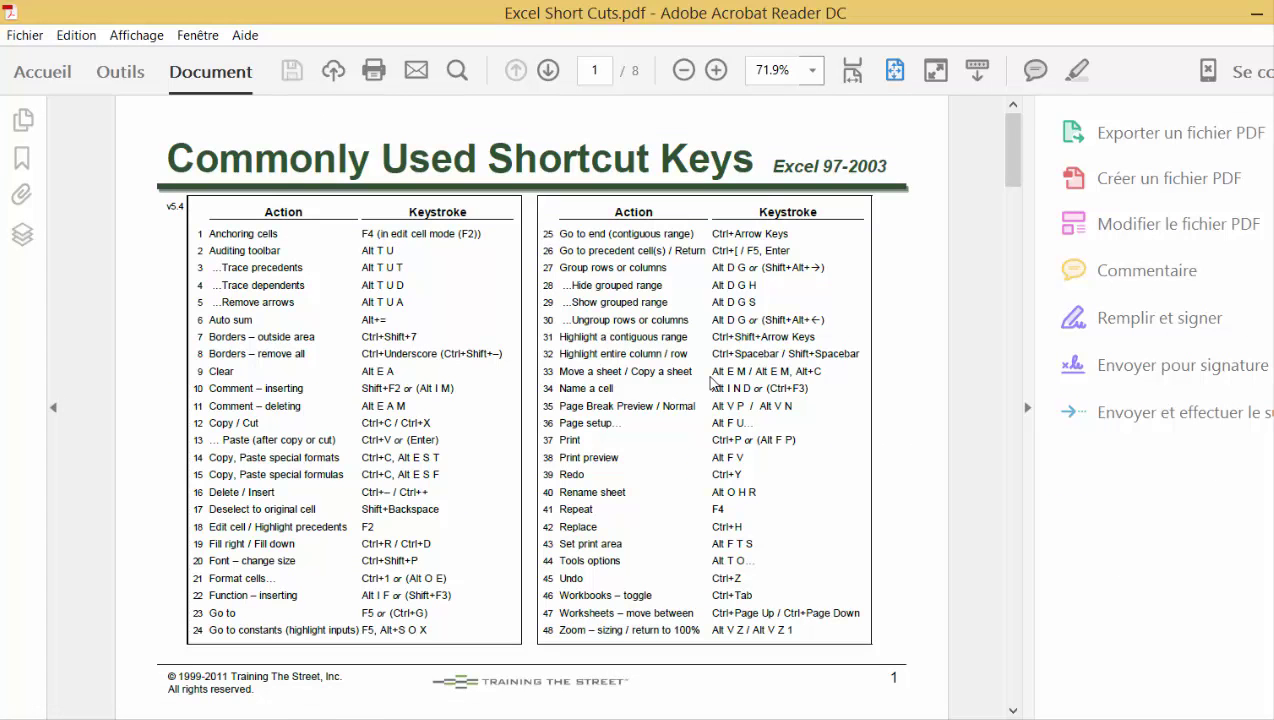
scroll(712, 380, "down", 1)
scroll(712, 380, "up", 1)
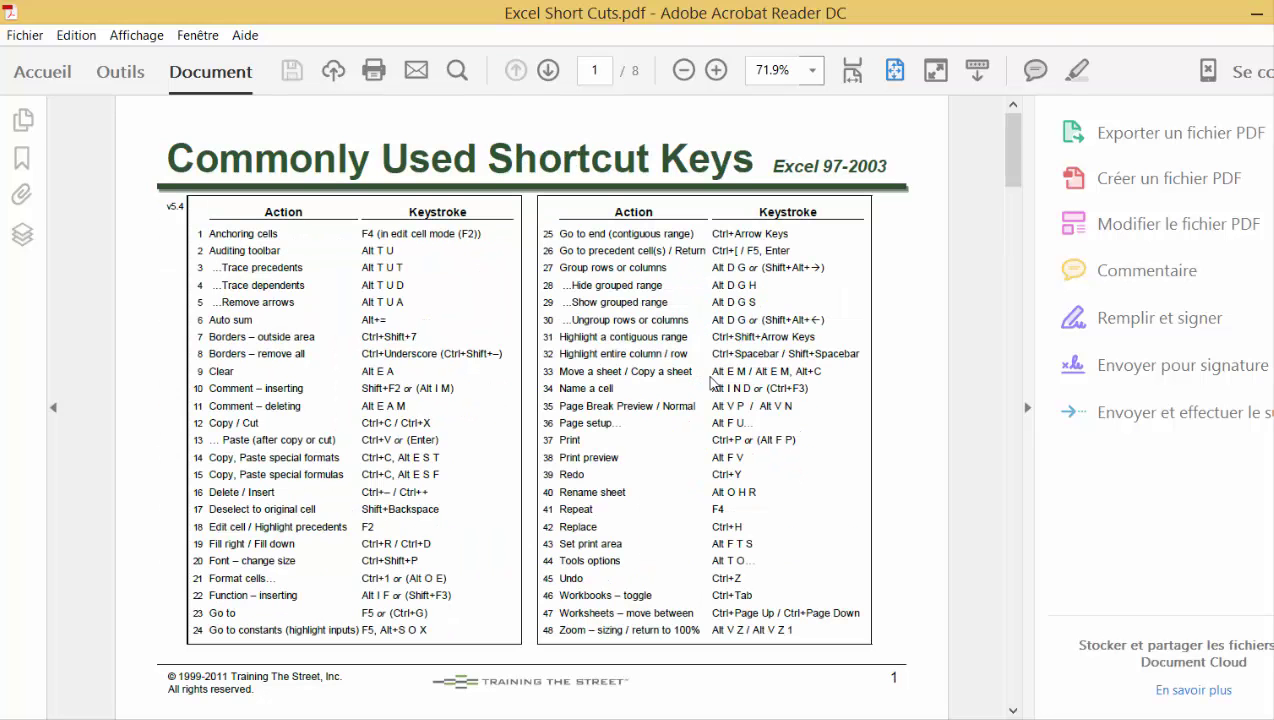
scroll(712, 381, "down", 4)
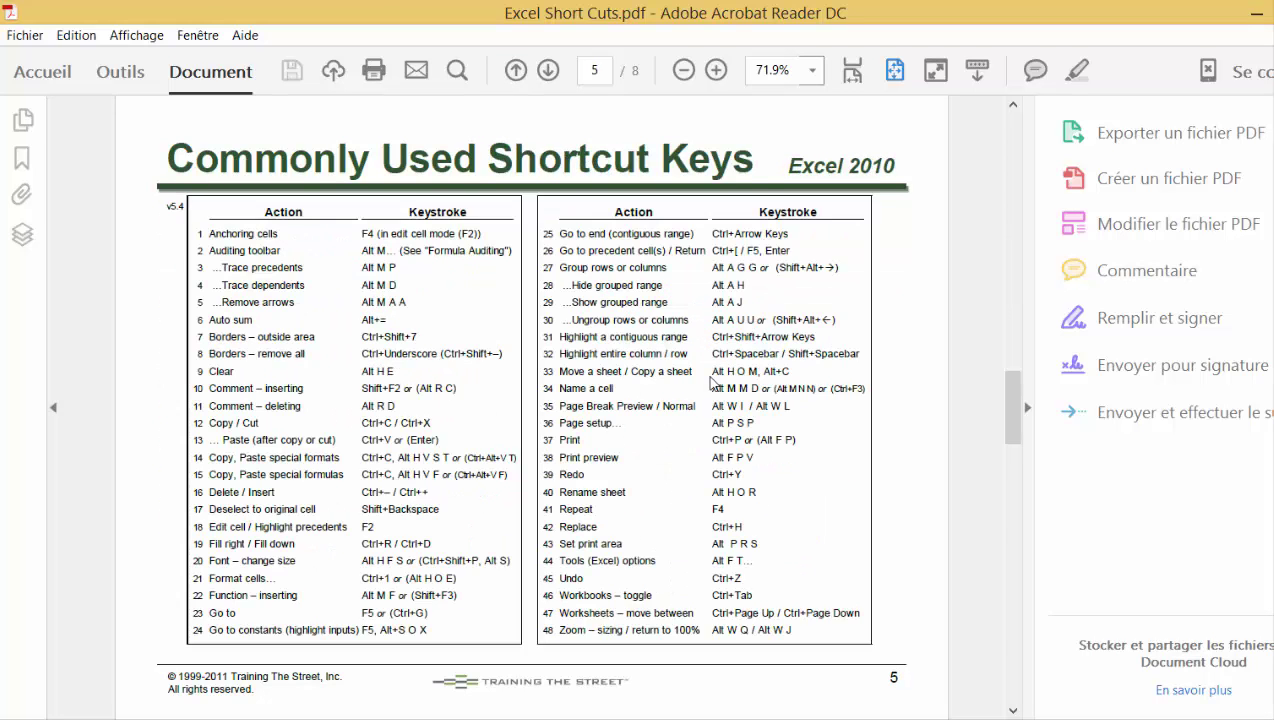
scroll(712, 382, "down", 3)
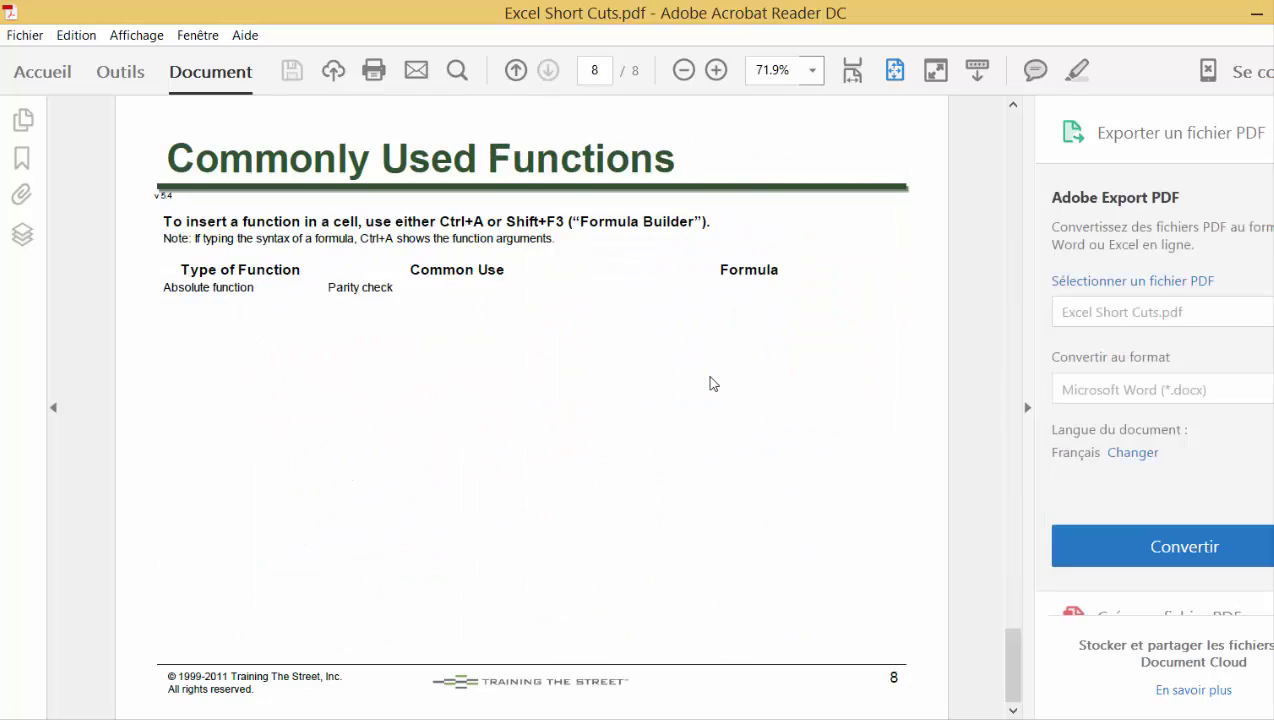
scroll(712, 383, "up", 3)
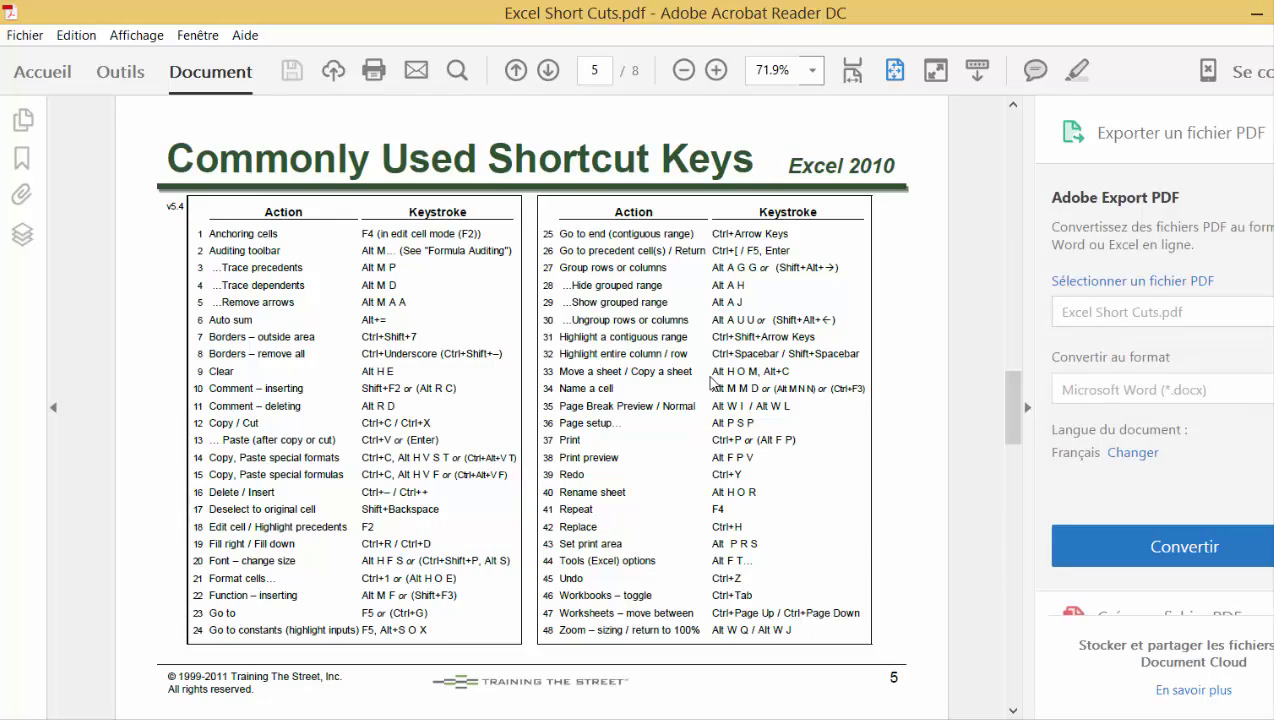
scroll(712, 381, "down", 3)
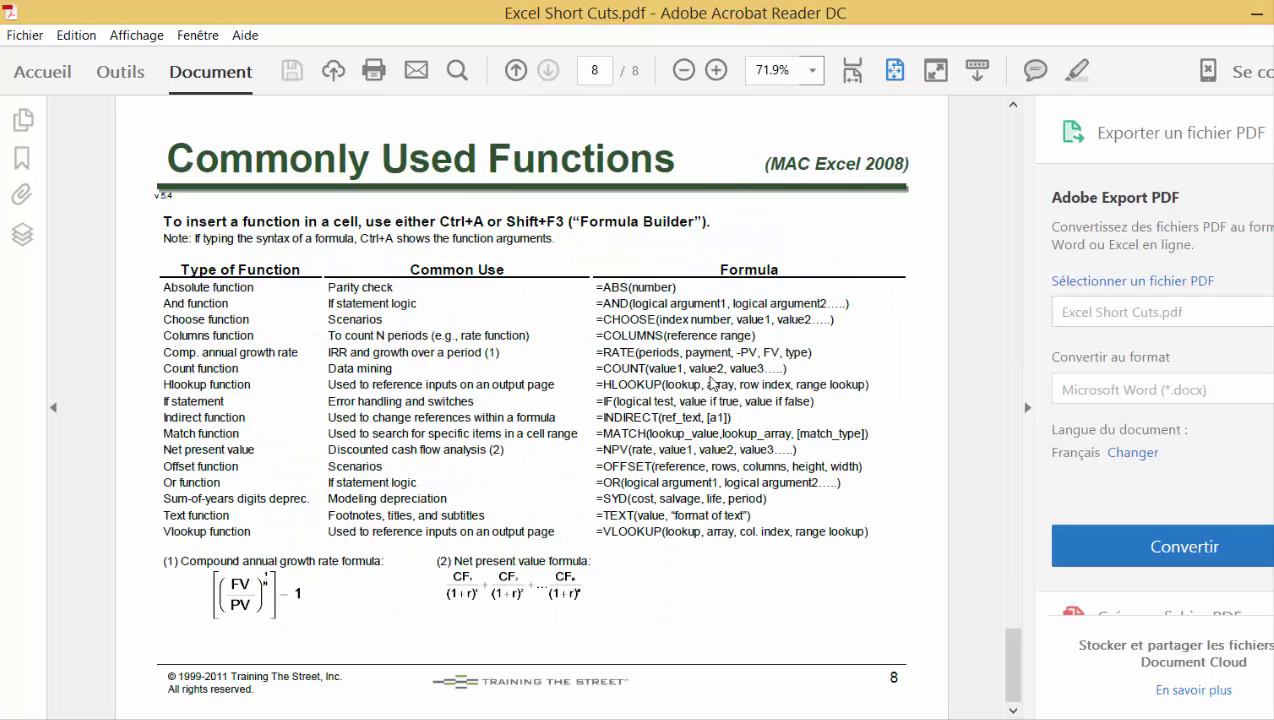
scroll(712, 382, "up", 5)
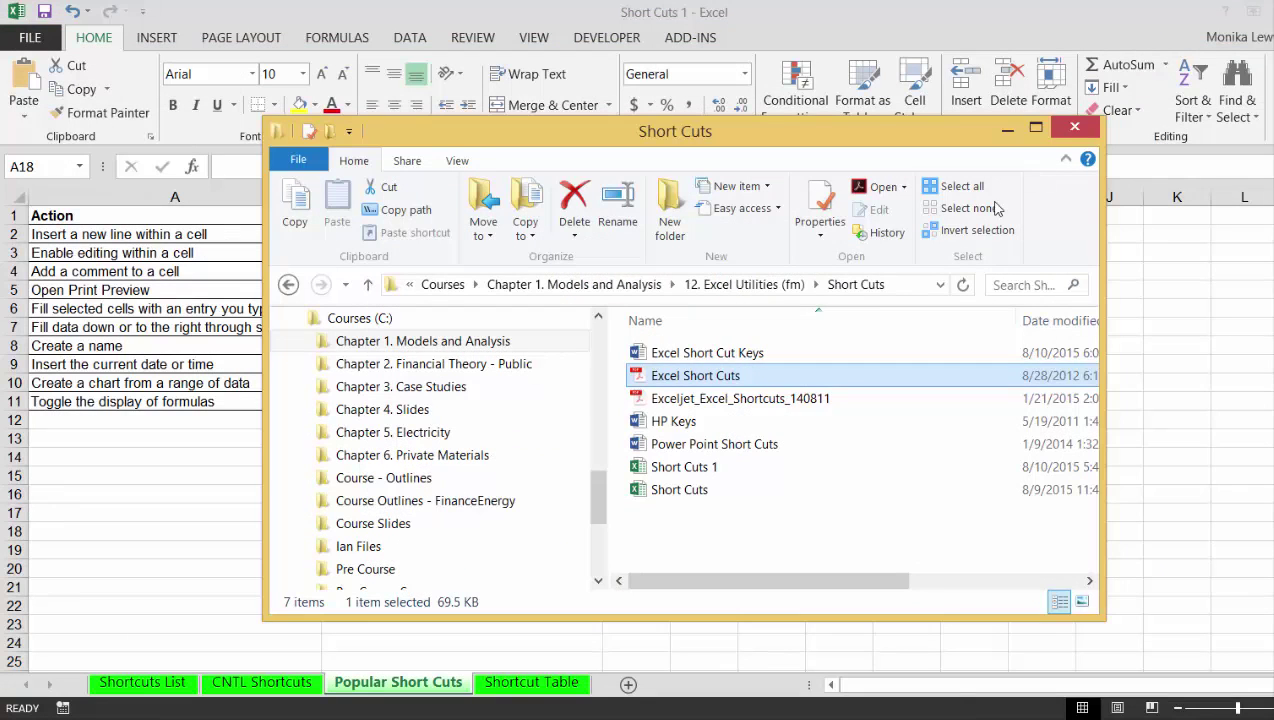
- Open the Exceljet_Excel_Shortcuts_140811 PDF, look through its PC and Mac shortcut tables, and return to the folder
left_click(756, 401)
double_click(757, 400)
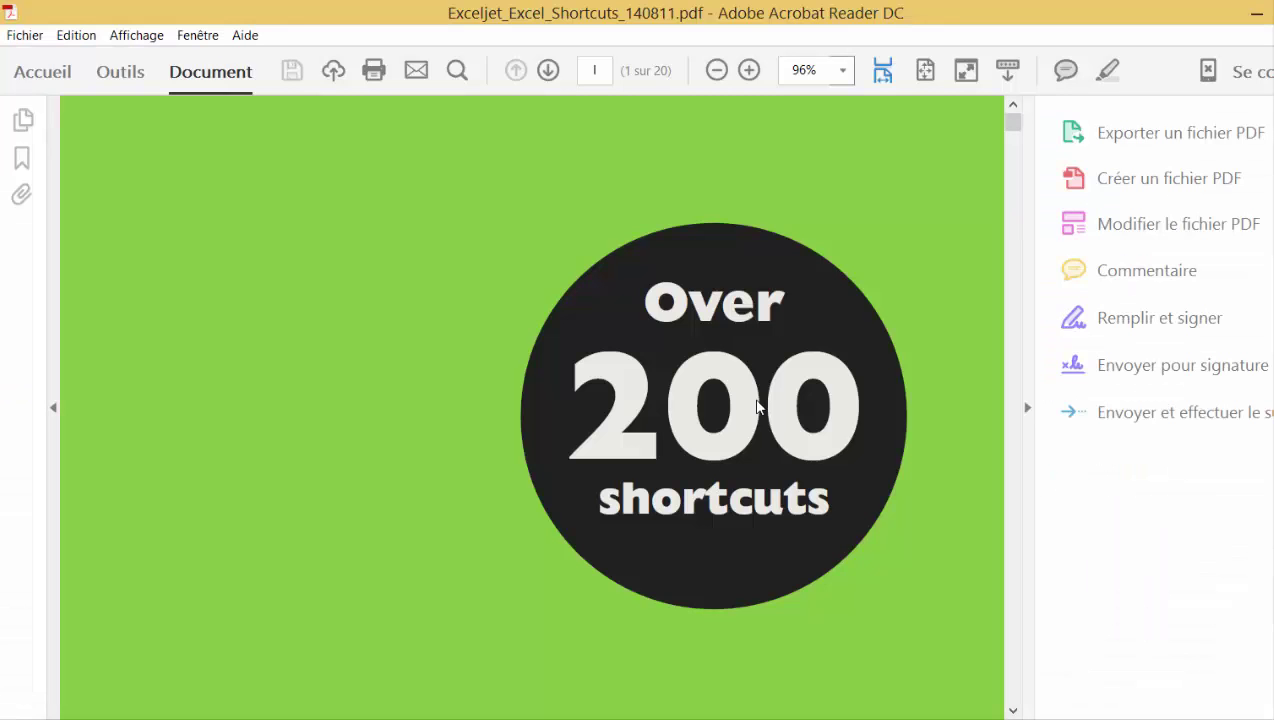
scroll(757, 407, "down", 10)
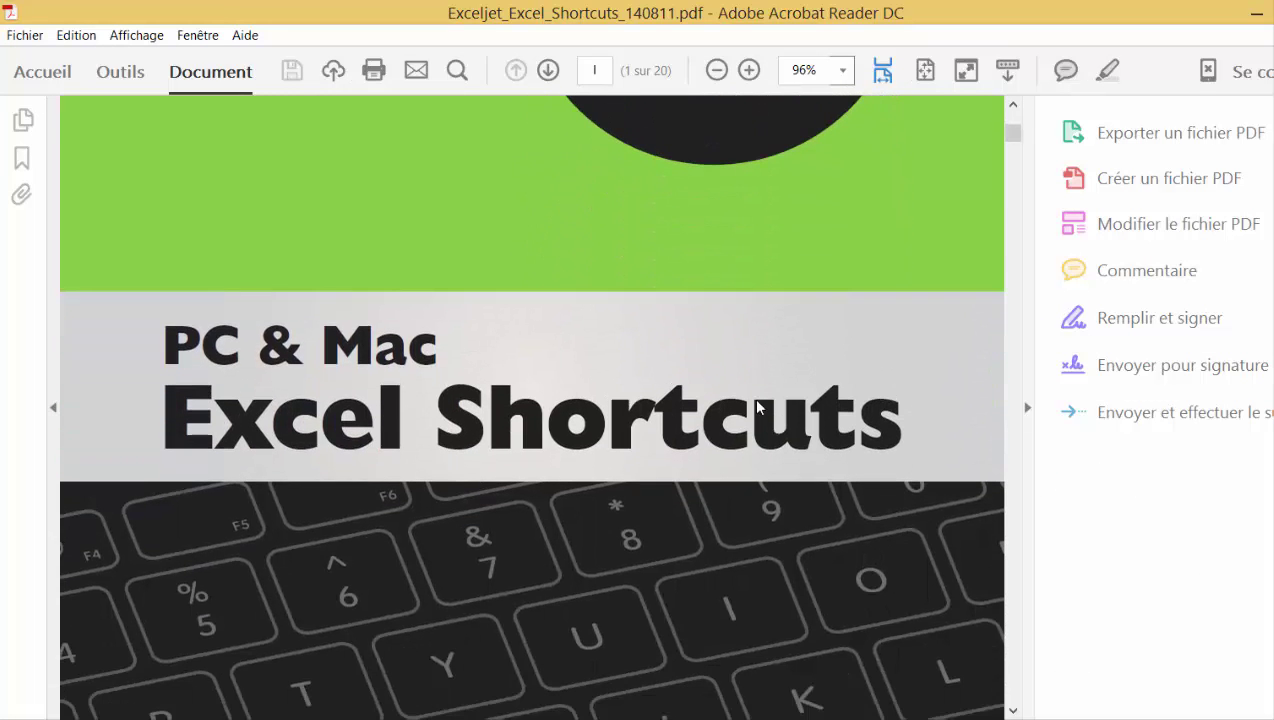
scroll(757, 407, "down", 20)
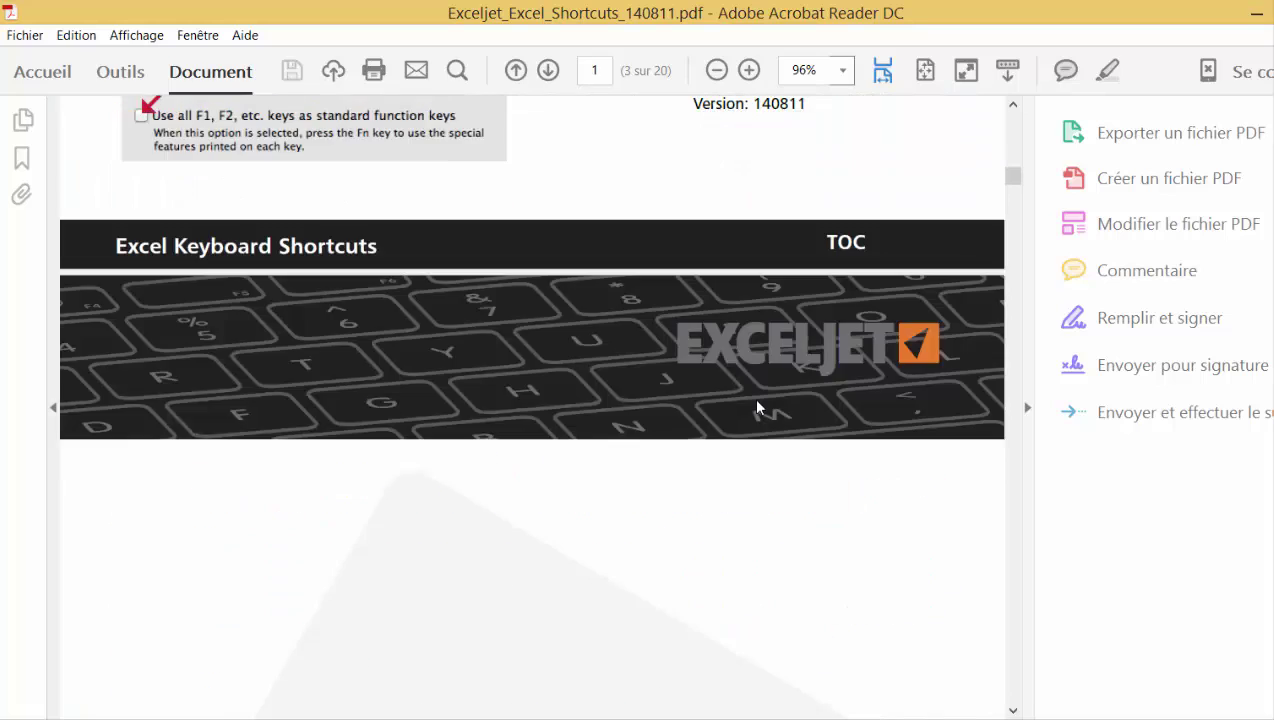
scroll(757, 407, "down", 20)
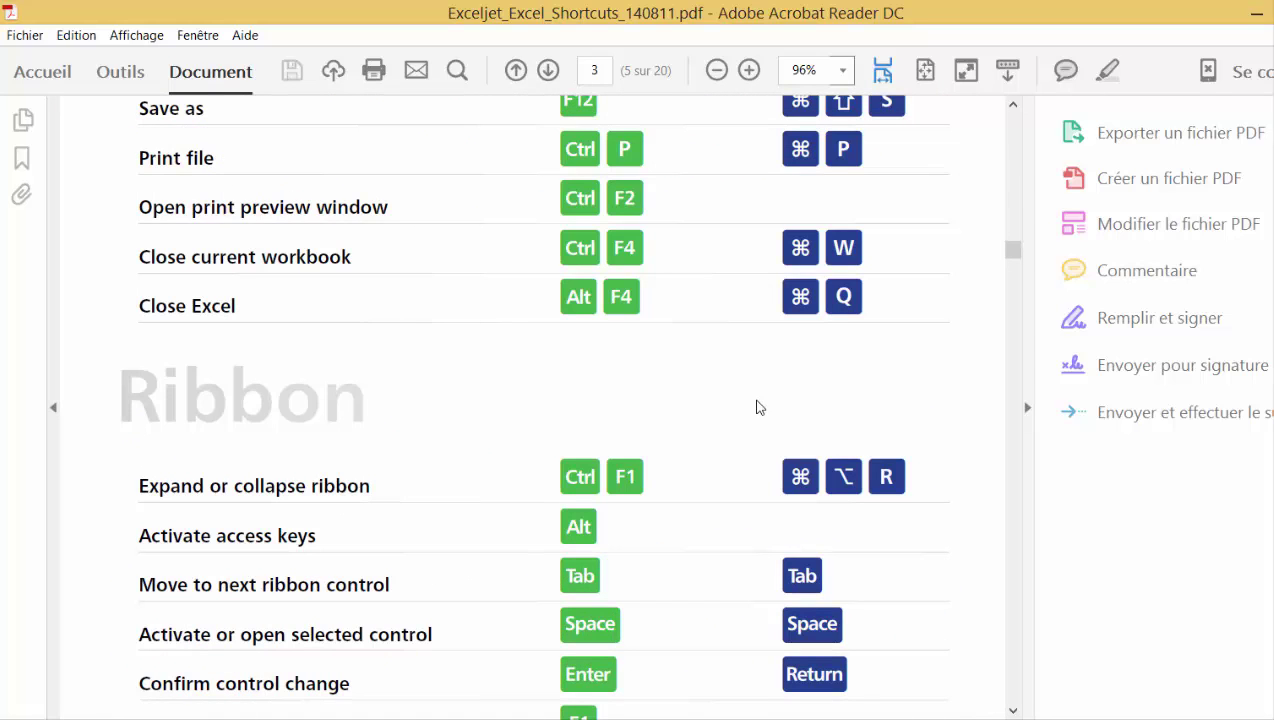
scroll(757, 407, "down", 10)
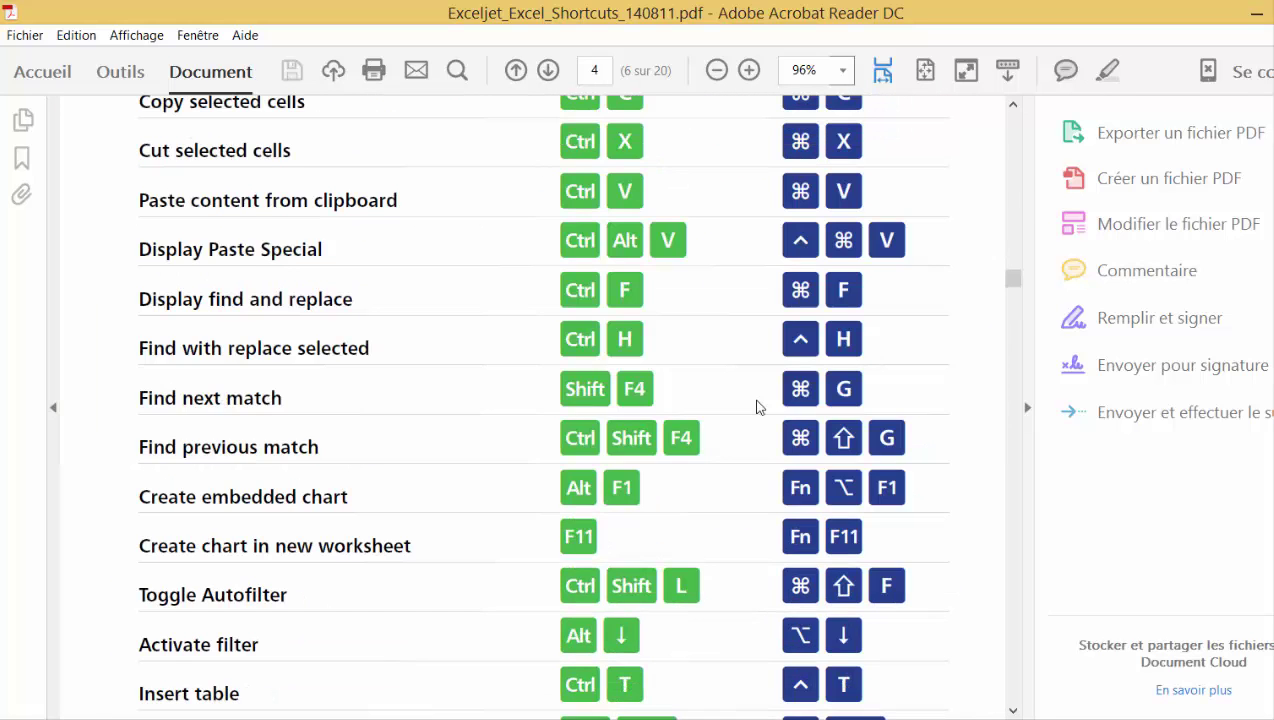
scroll(757, 407, "down", 20)
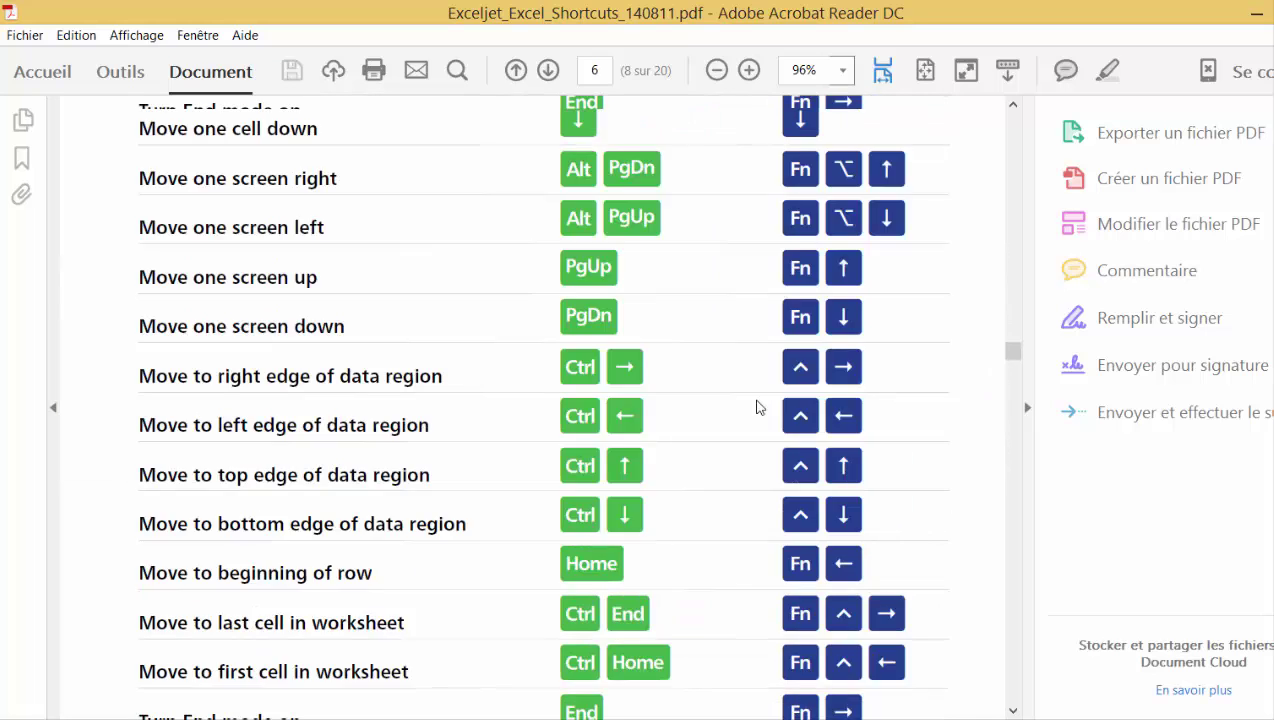
scroll(757, 407, "down", 20)
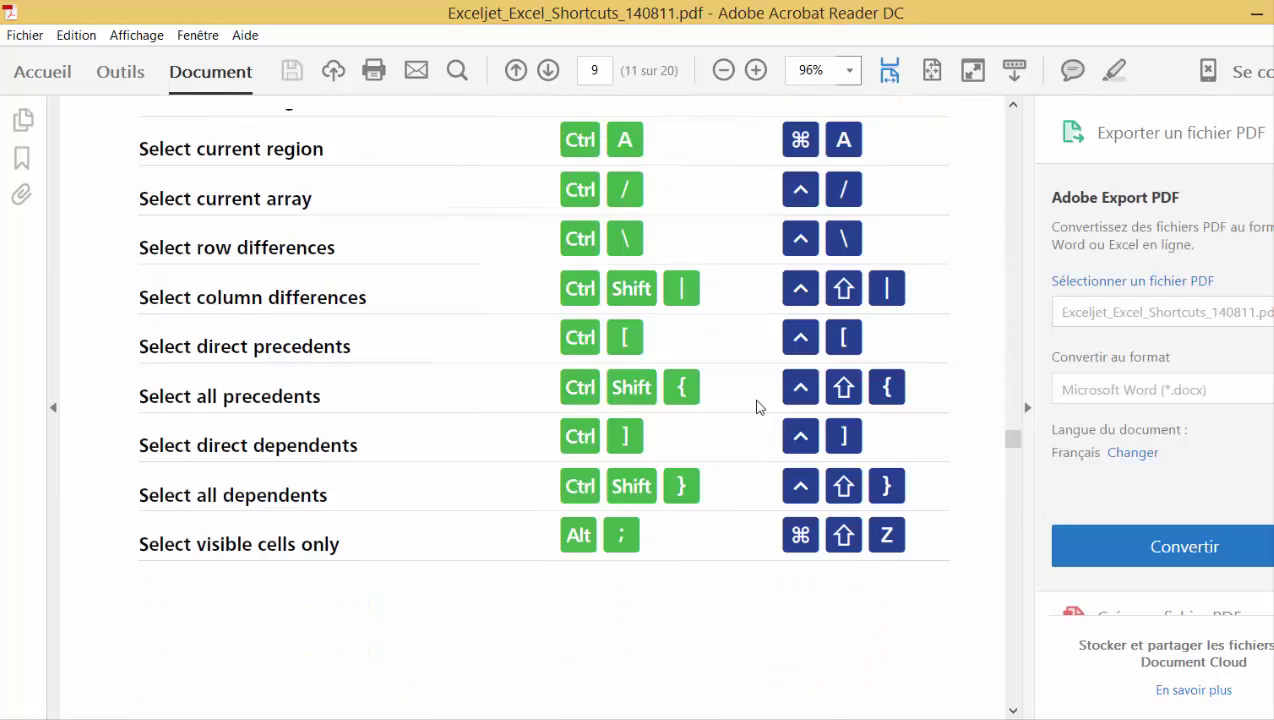
scroll(757, 407, "down", 20)
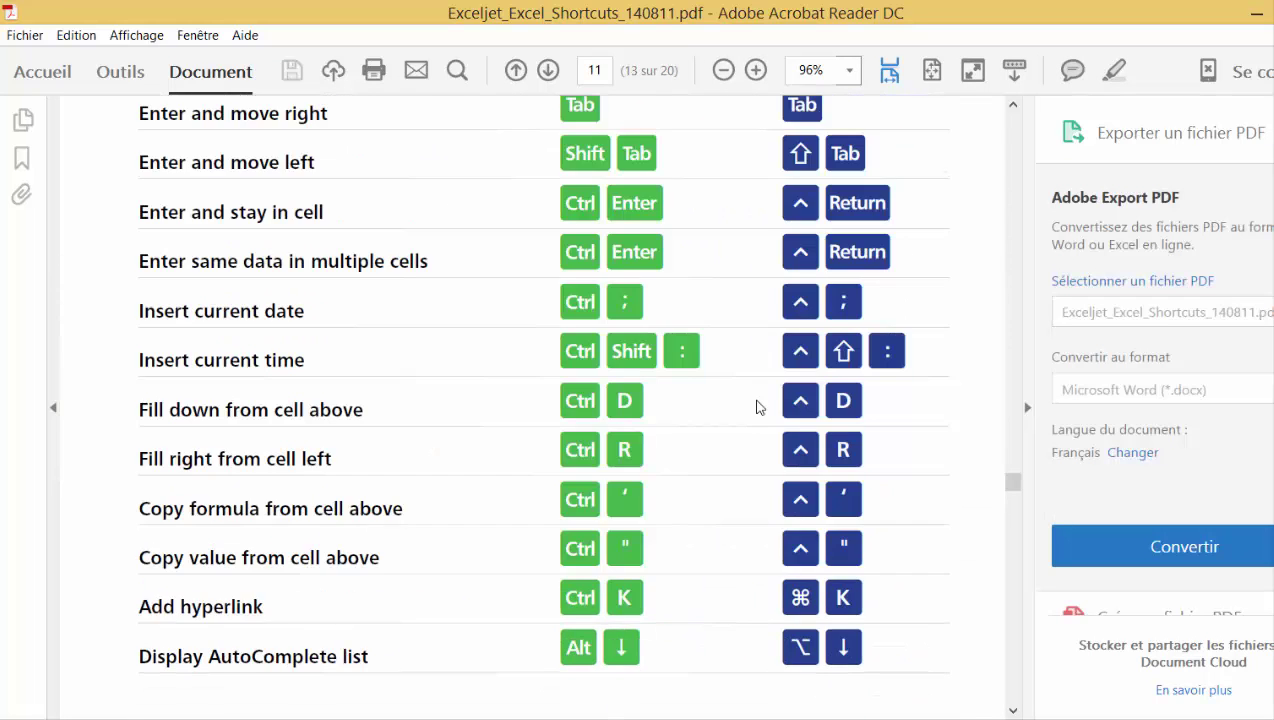
scroll(757, 407, "up", 15)
scroll(757, 407, "down", 15)
left_click(1257, 13)
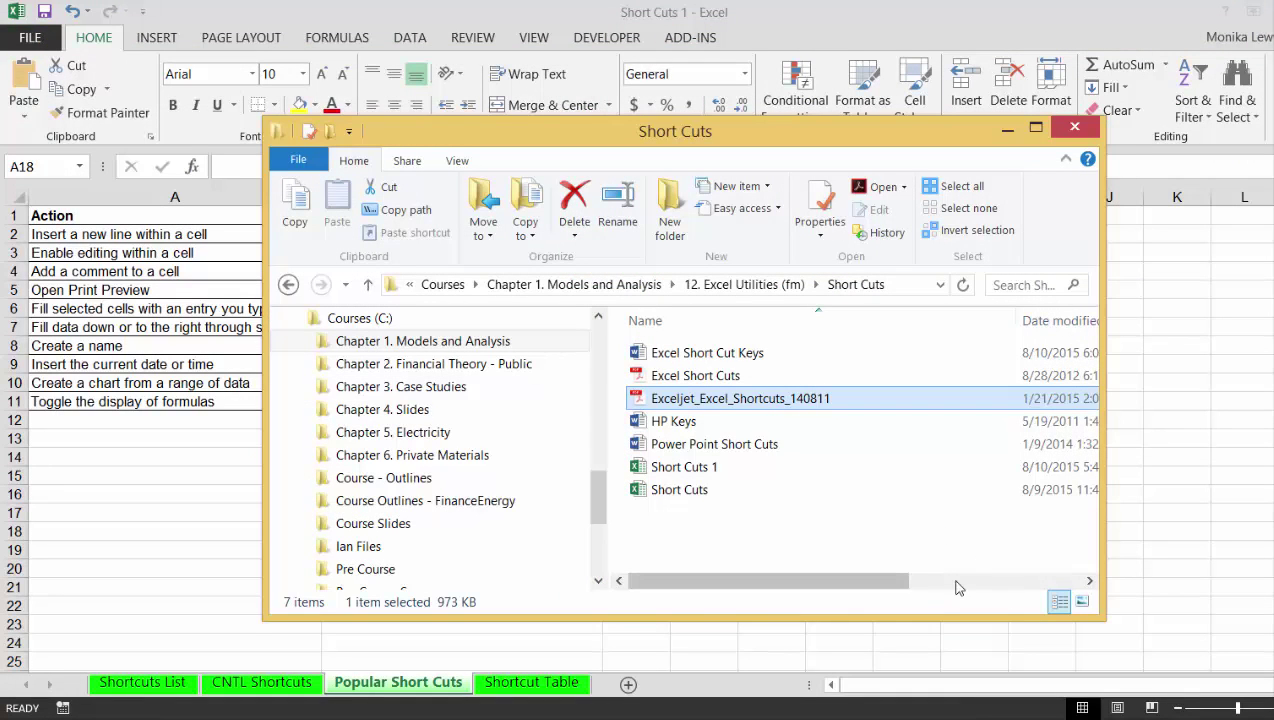
- Return to the Short Cuts 1 workbook without reopening it and switch to the Shortcuts List sheet
left_click(684, 467)
double_click(684, 467)
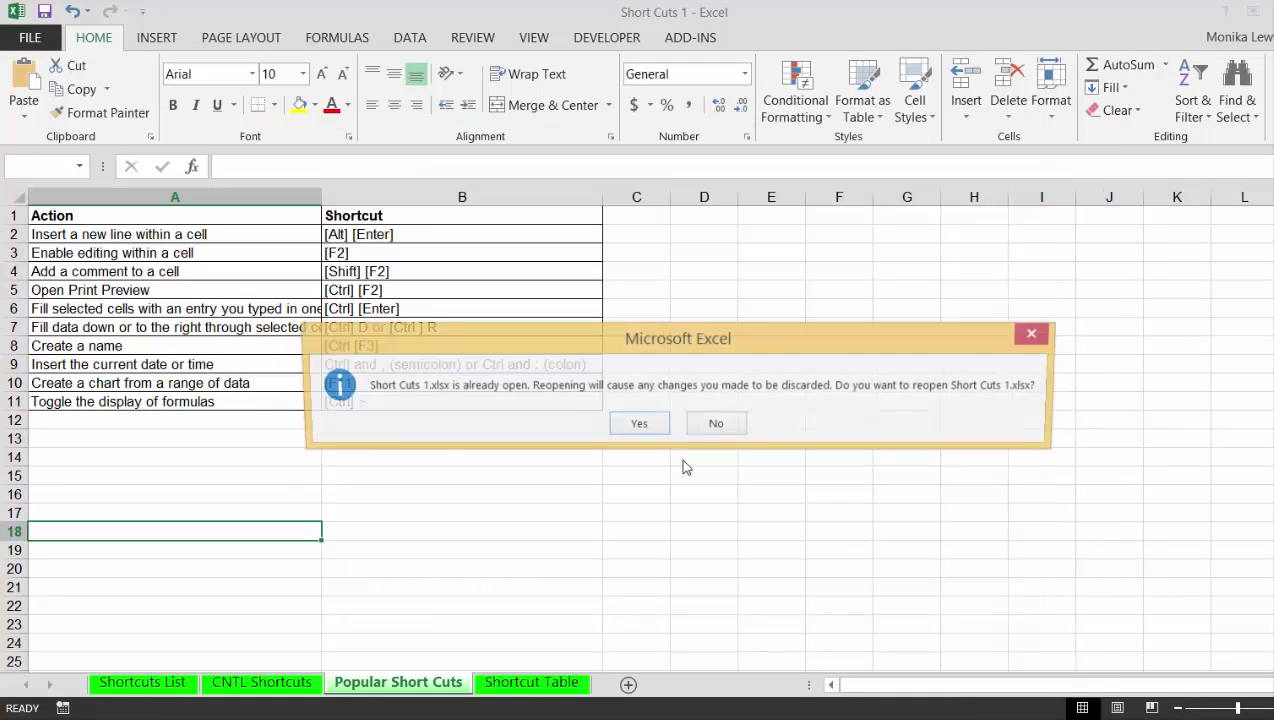
left_click(718, 425)
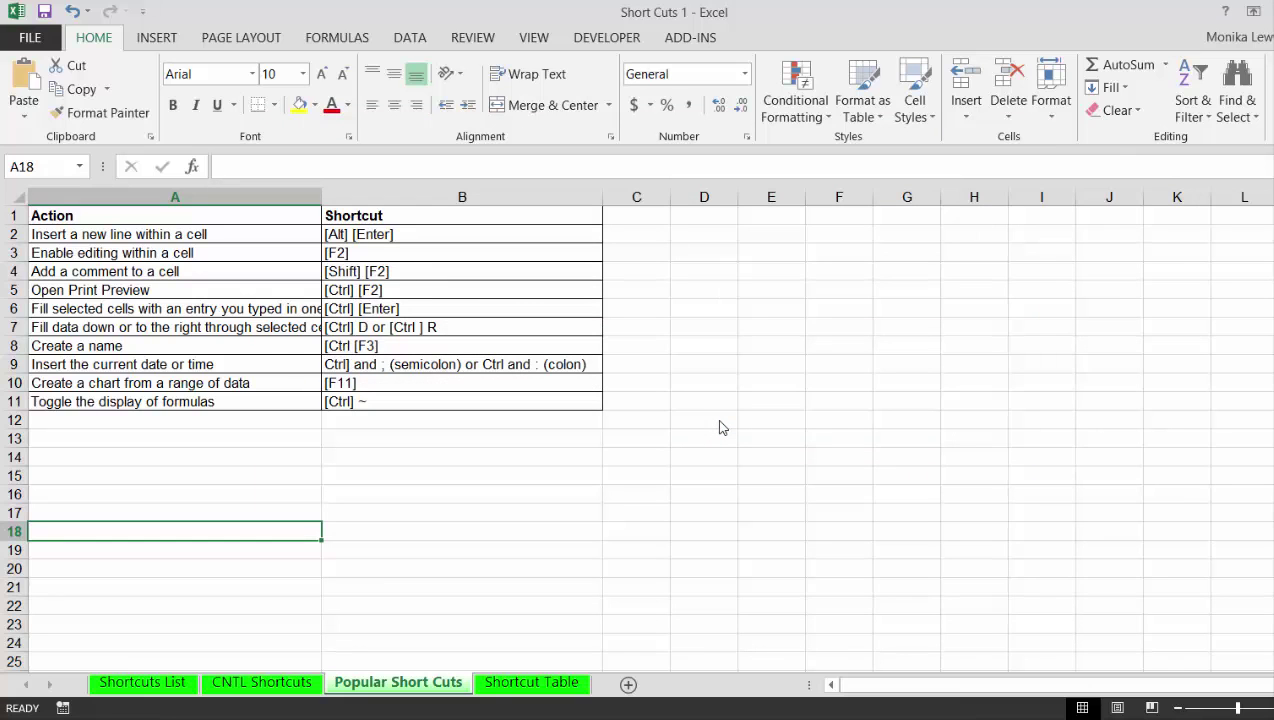
key("ctrl+Page_Up")
key("ctrl+Page_Up")
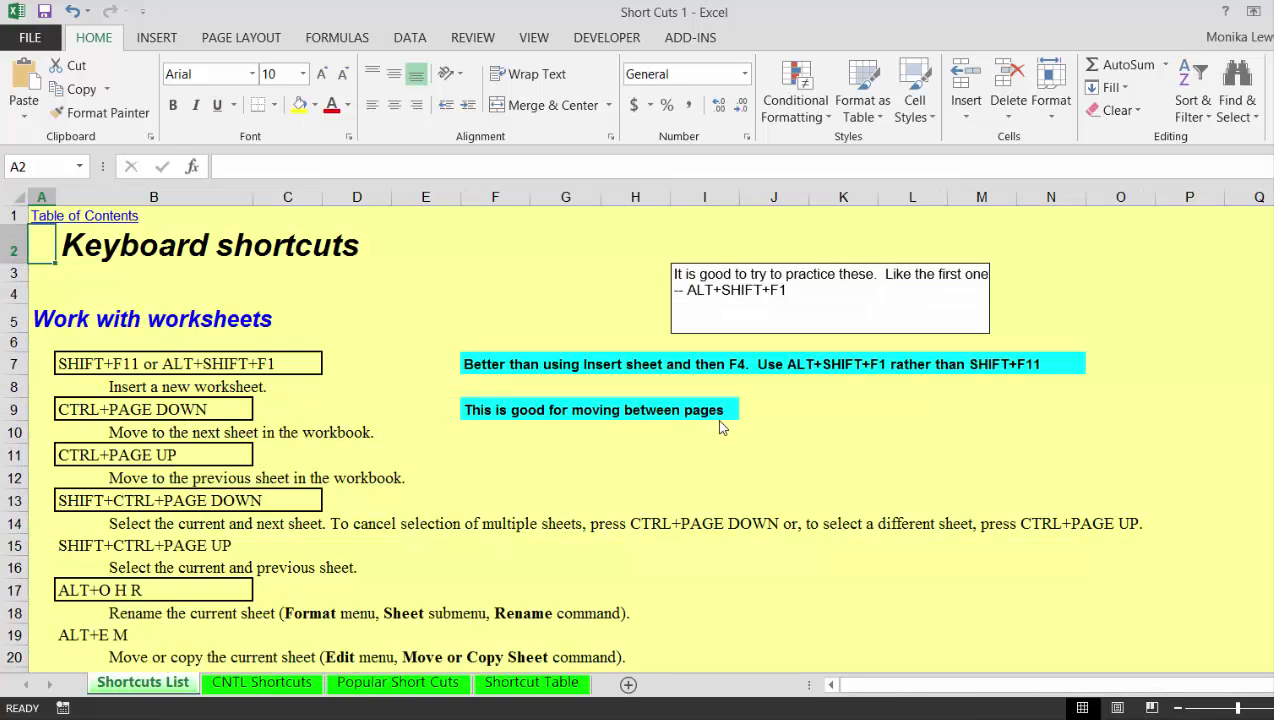
- Examine the keyboard shortcuts listed on the Shortcuts List sheet, moving down column A to row 123
key("Down")
key("Down")
key("Down")
key("Down")
key("Down")
key("Down")
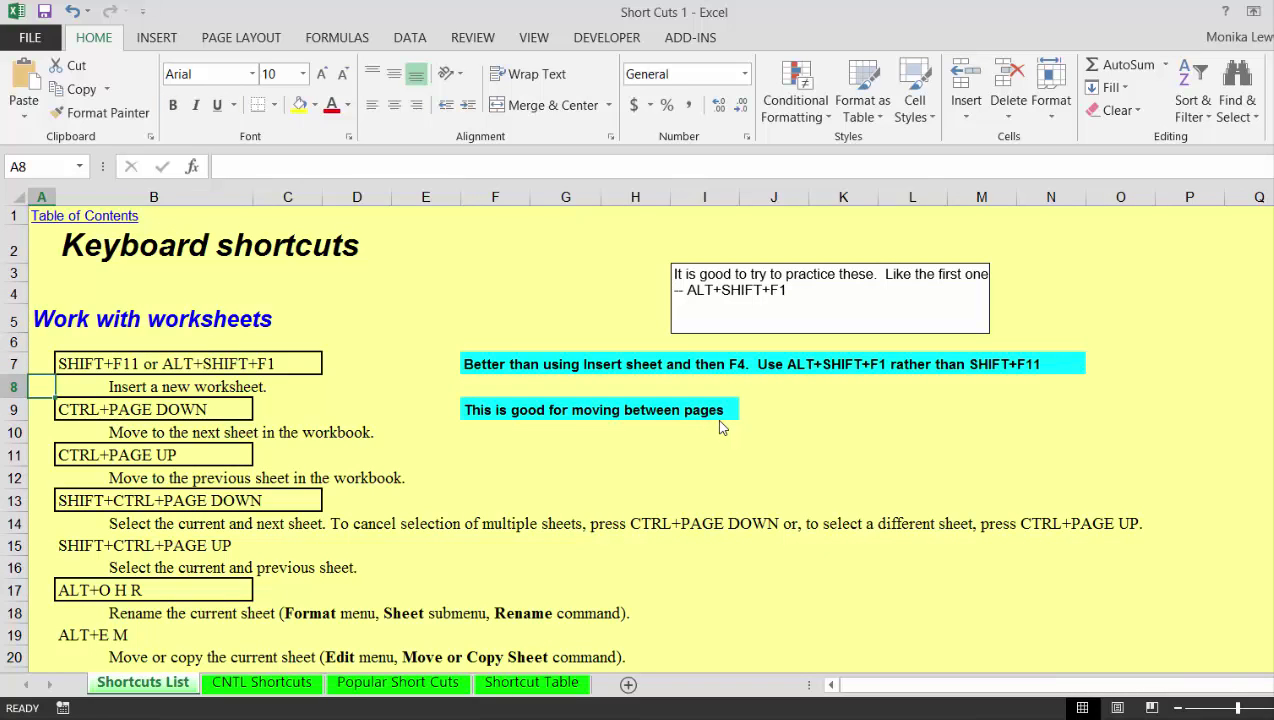
key("Down")
key("Down")
key("Down")
key("Down")
key("Down")
key("Down")
key("Down")
key("Down")
key("Down")
key("Down")
key("Down")
key("Down")
key("Down")
key("Down")
key("Down")
key("Down")
key("Down")
key("Down")
key("Down")
key("Down")
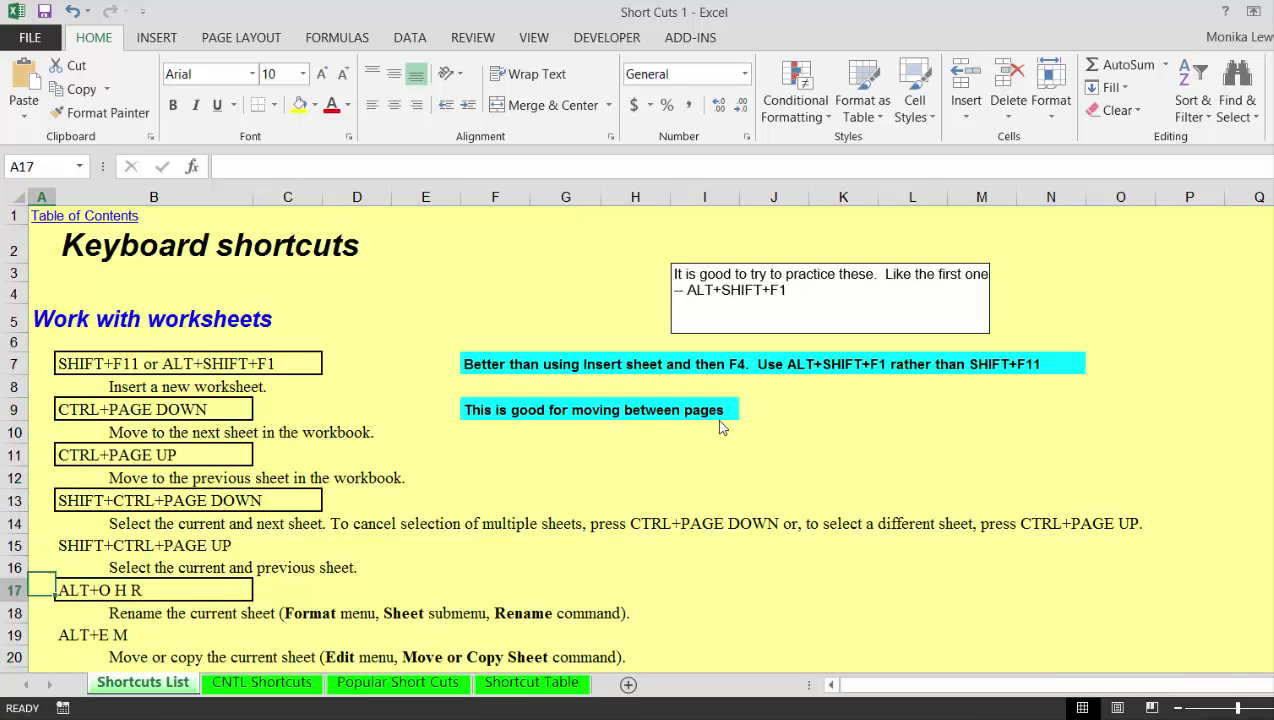
key("Down")
key("Down")
key("Down")
key("Down")
key("Down")
key("Down")
key("Down")
key("Down")
key("Down")
key("Down")
key("Down")
key("Down")
key("Down")
key("Down")
key("Down")
key("Down")
key("Down")
key("Down")
key("Down")
key("Down")
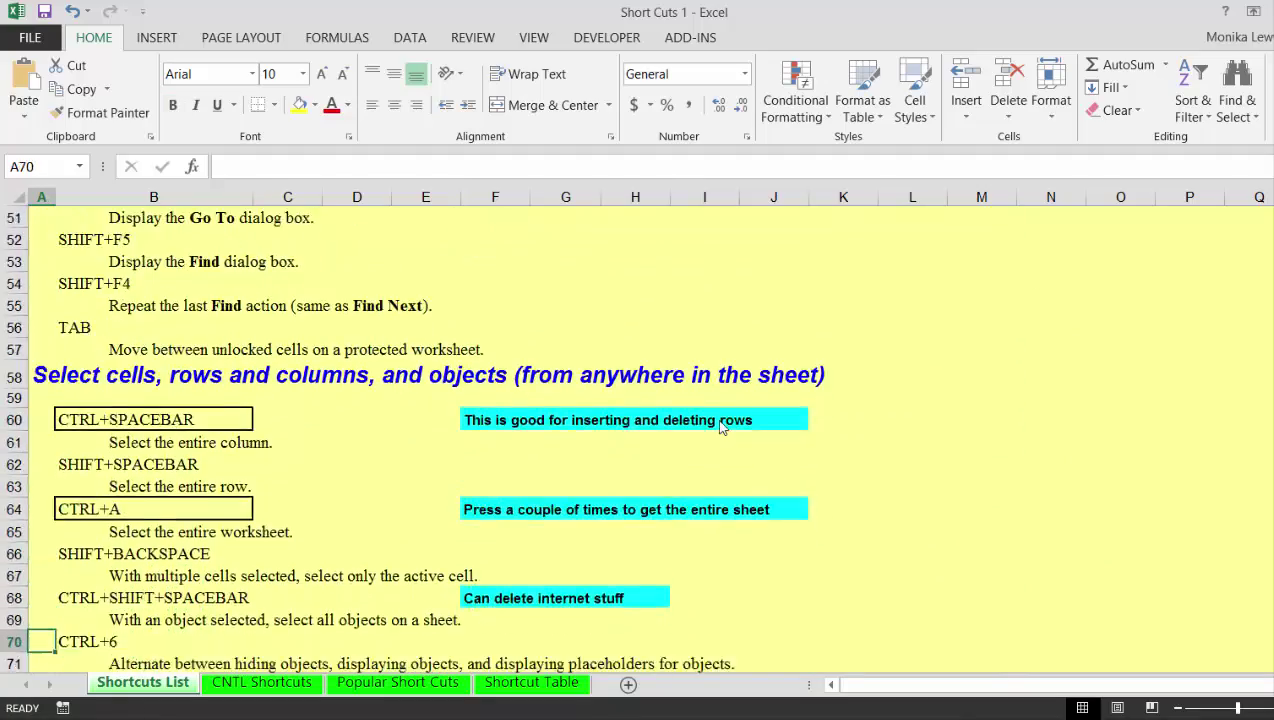
key("Down")
key("Down")
key("Down")
key("Down")
key("Down")
key("Down")
key("Down")
key("Down")
key("Down")
key("Down")
key("Down")
key("Down")
key("Down")
key("Down")
key("Down")
key("Down")
key("Down")
key("Down")
key("Down")
key("Down")
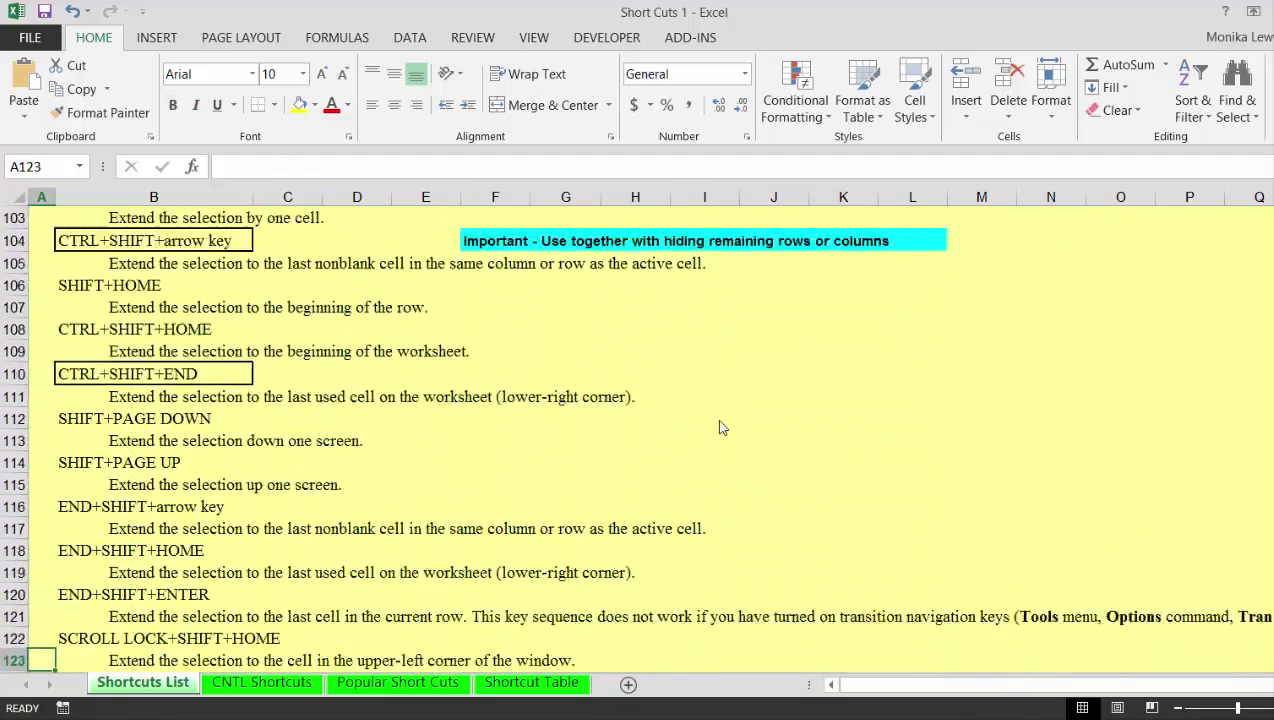
- Go back up through the shortcuts list to cell A1
key("Up")
key("Up")
key("Up")
key("Up")
key("Up")
key("Up")
key("Up")
key("Up")
key("Up")
key("Up")
key("Up")
key("Up")
key("Up")
key("Up")
key("Up")
key("Up")
key("Up")
key("Up")
key("Up")
key("Up")
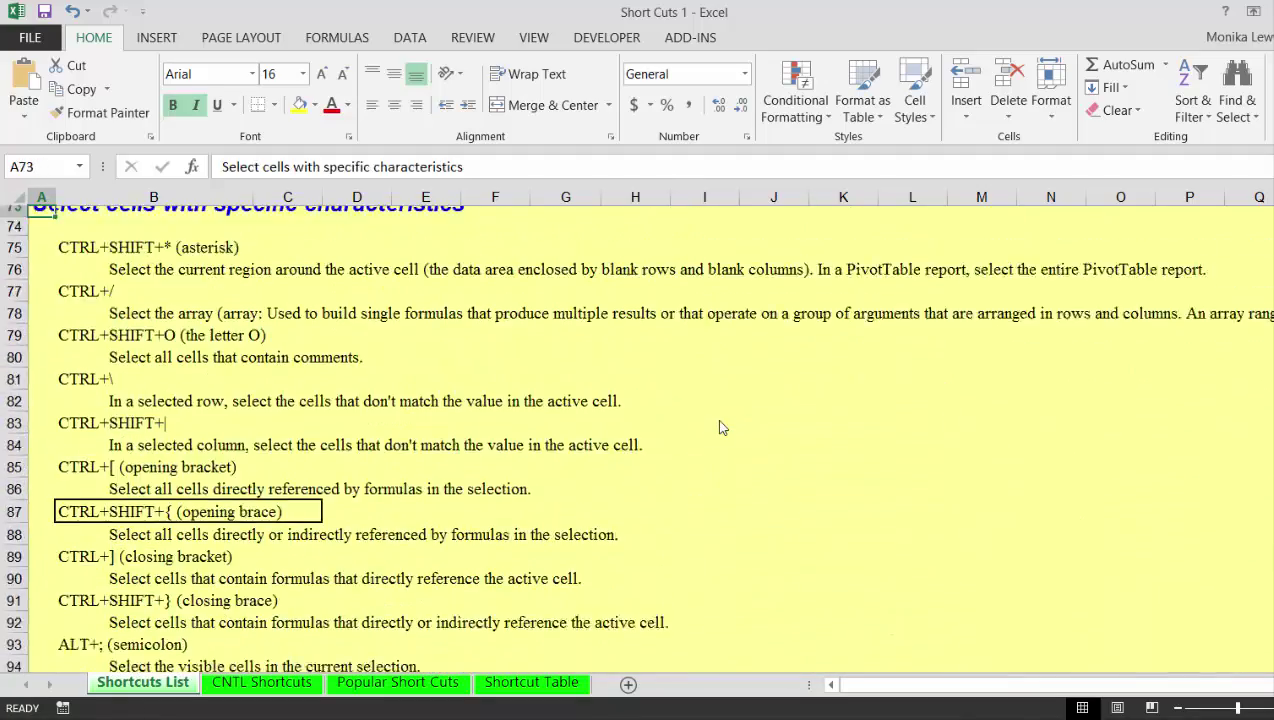
key("Up")
key("Up")
key("Up")
key("Up")
key("Up")
key("Up")
key("Up")
key("Up")
key("Up")
key("Up")
key("Up")
key("Up")
key("Up")
key("Up")
key("Up")
key("Up")
key("Up")
key("Up")
key("Up")
key("Up")
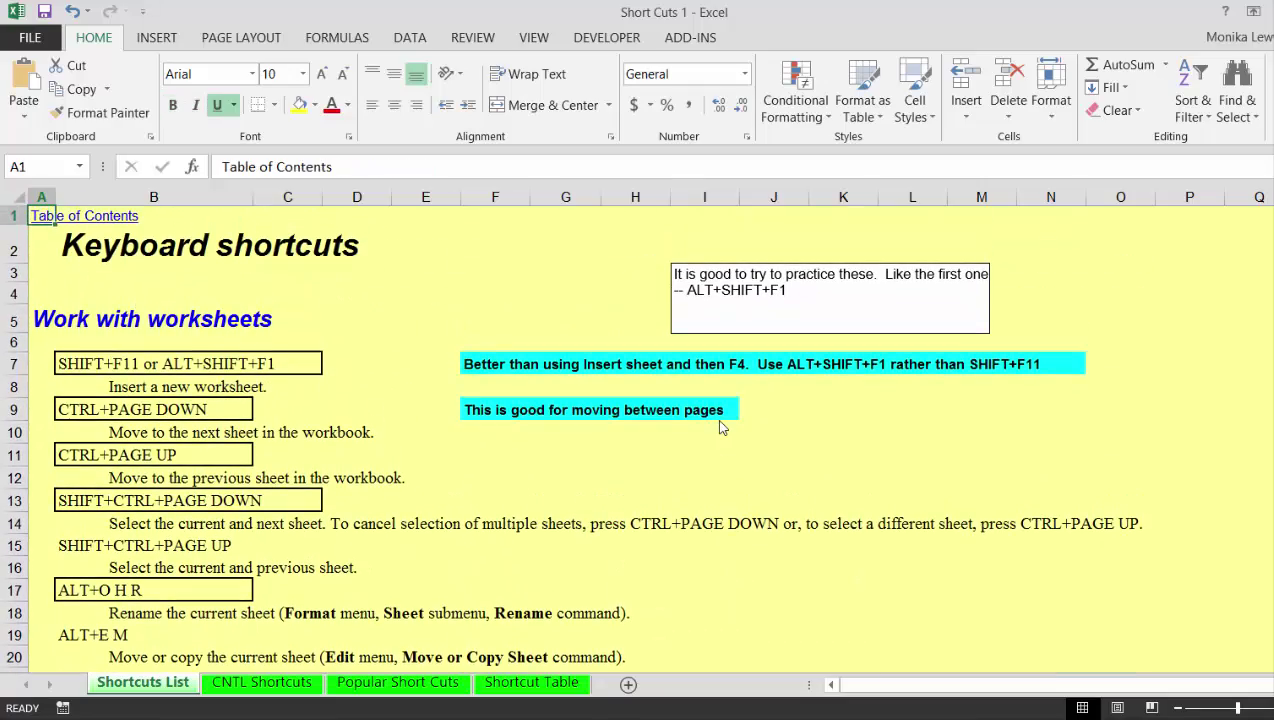
- Move down column A of the Shortcuts List sheet and jump to the end of the worksheet
key("Down")
key("Down")
key("Down")
key("Down")
key("Down")
key("Down")
key("Down")
key("Down")
key("Down")
key("Down")
key("Down")
key("Down")
key("Down")
key("Down")
key("Down")
key("Down")
key("Down")
key("Down")
key("Down")
key("Down")
key("ctrl+Down")
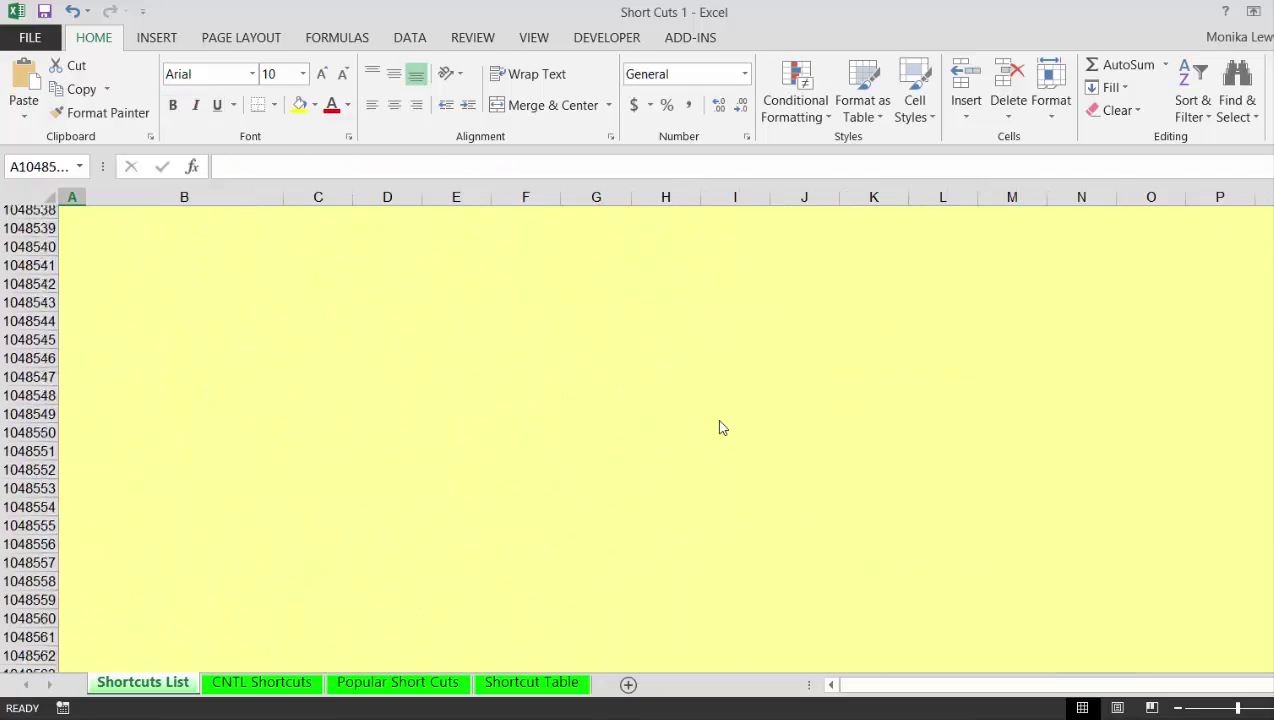
- Return from the end of the Shortcuts List sheet to cell A1
key("ctrl+Up")
key("ctrl+Up")
key("ctrl+Up")
key("ctrl+Up")
key("ctrl+Up")
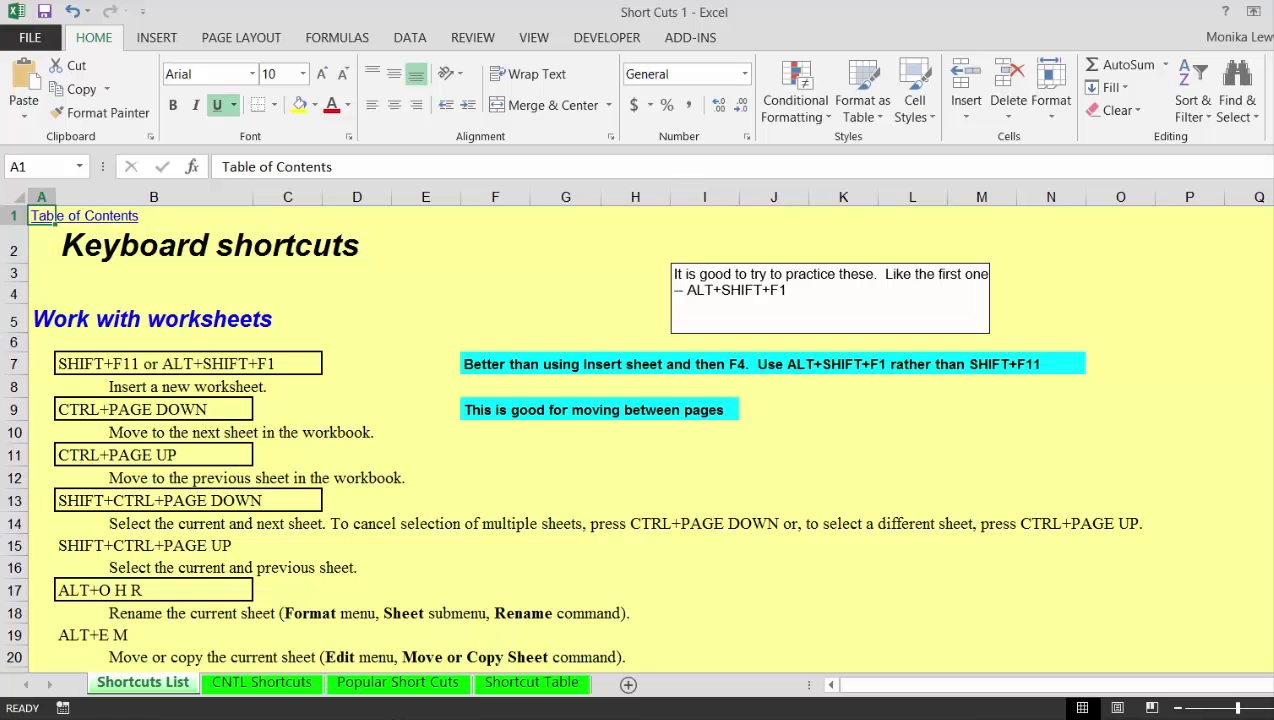
- Switch to the Excel Short Cut Keys document in Word and look back through it to the Basic list on page 1
left_click(407, 683)
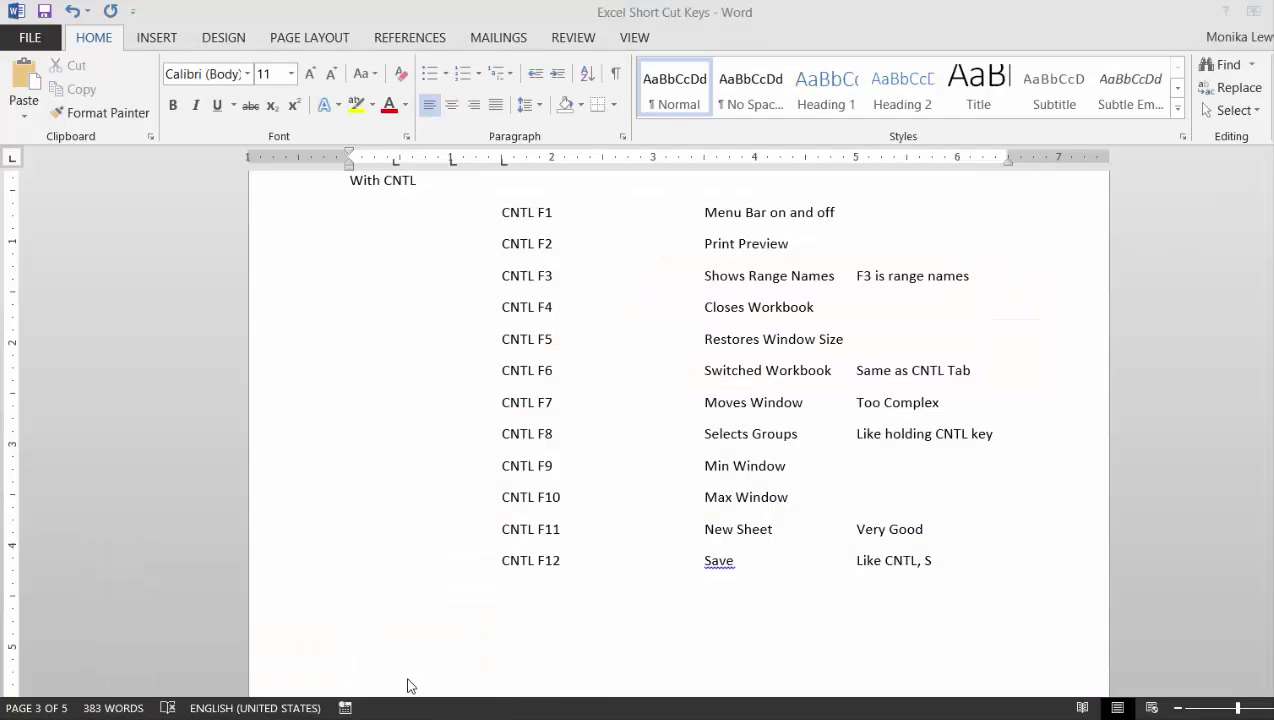
key("Up")
key("Up")
key("Up")
key("Up")
key("Up")
key("Up")
key("Up")
key("Up")
key("Up")
key("Up")
key("Up")
key("Up")
key("Up")
key("Up")
key("Up")
key("Up")
key("Up")
key("Up")
key("Up")
key("Up")
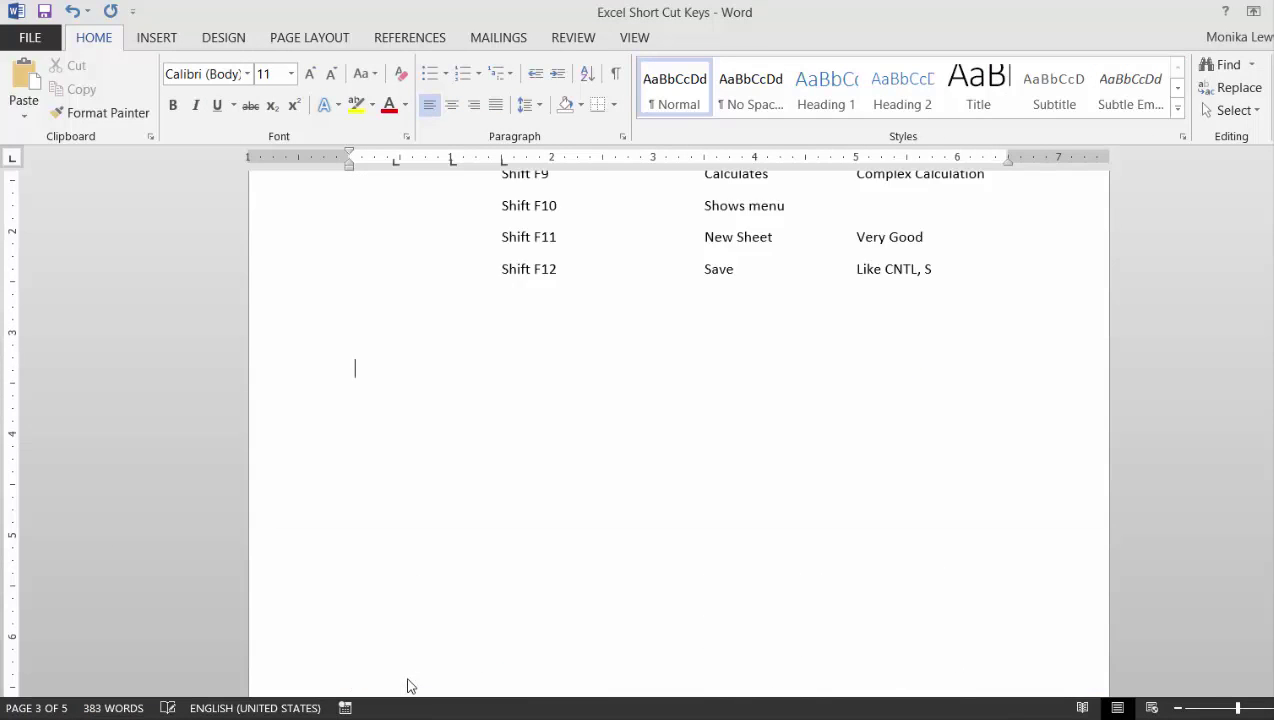
key("Up")
key("Up")
key("Up")
key("Up")
key("Up")
key("Up")
key("Up")
key("Up")
key("Up")
key("Up")
key("Up")
key("Up")
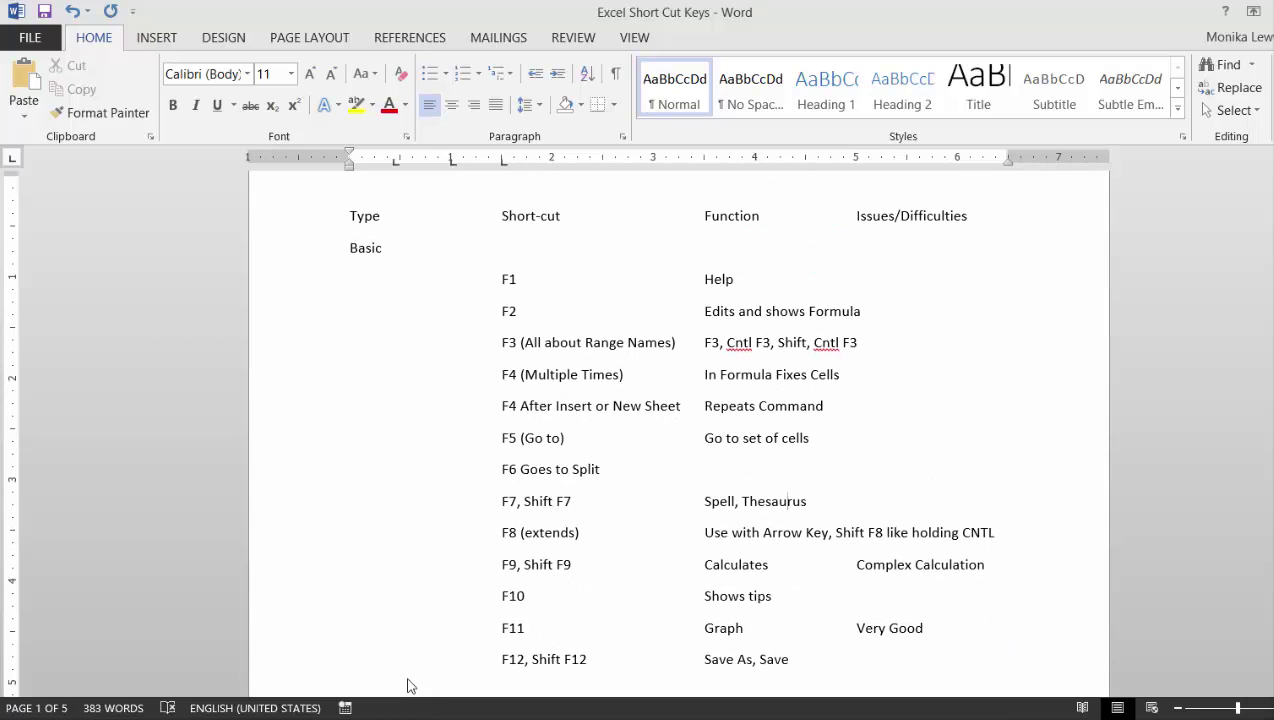
- Insert a page break before the Formatting heading so that its section starts on a new page
key("Page_Down")
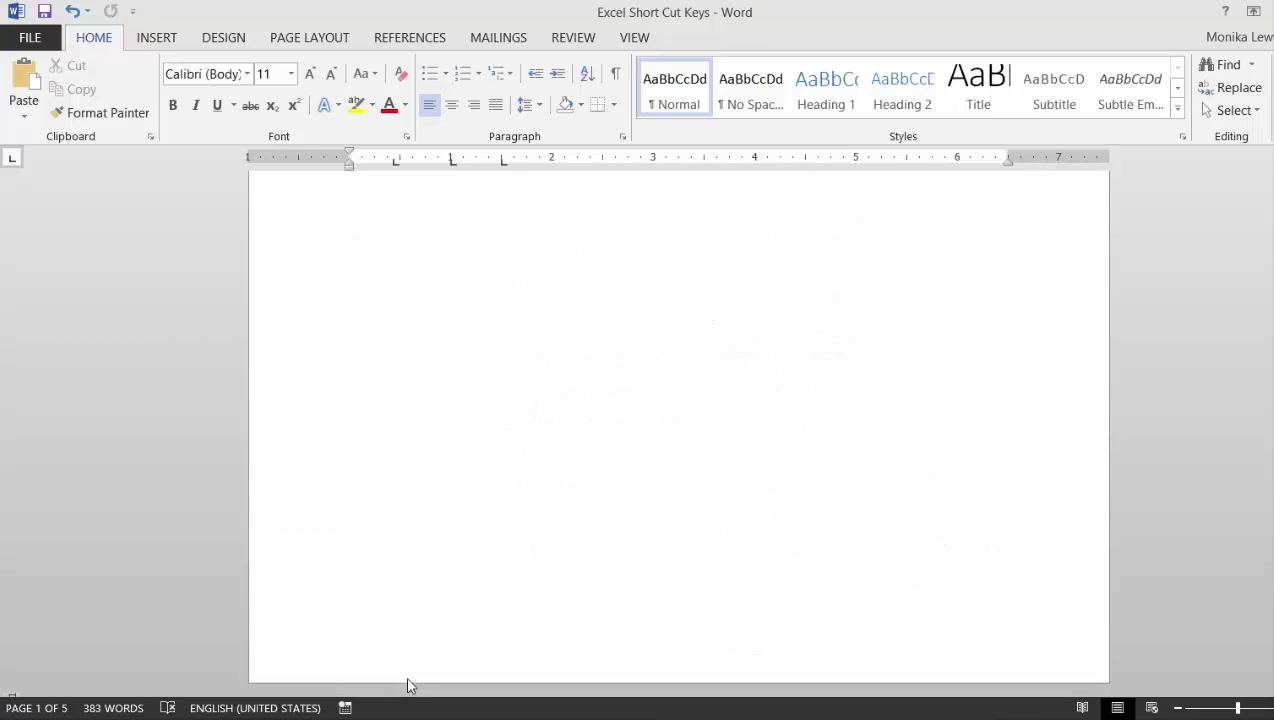
key("Page_Down")
key("Page_Down")
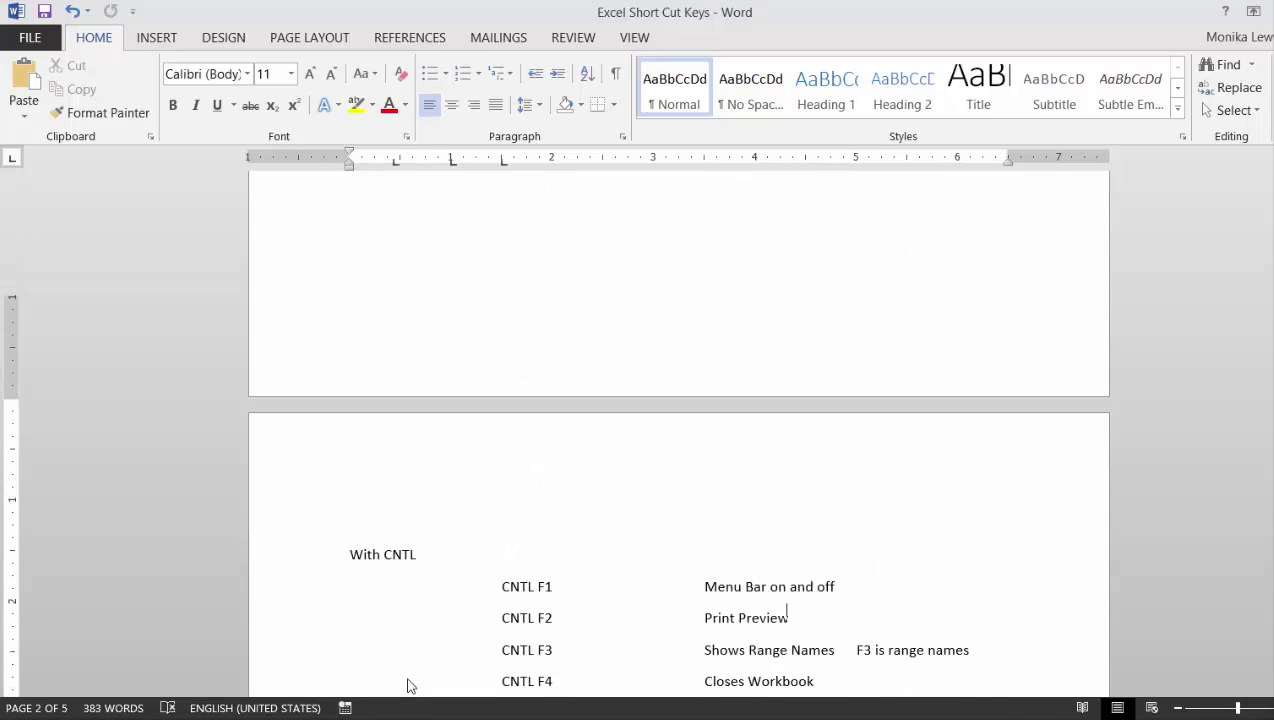
key("Up")
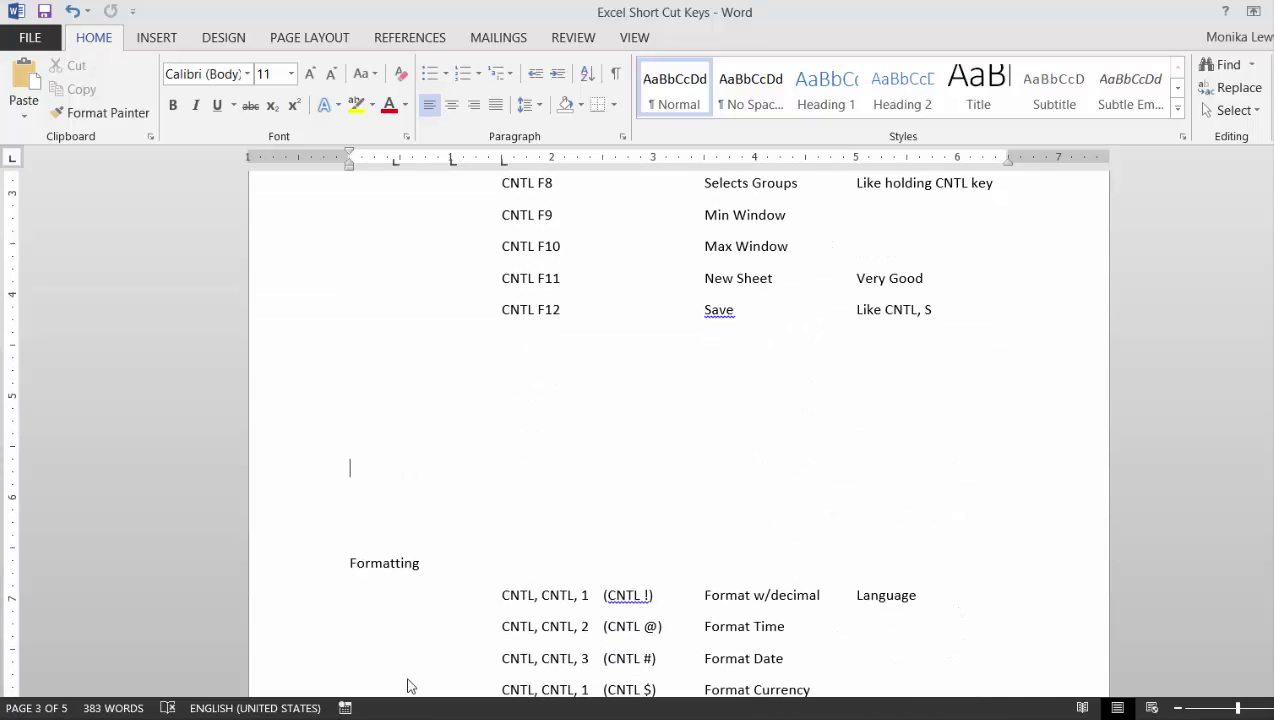
key("Down")
key("Down")
key("Down")
key("Up")
key("Down")
key("Return")
key("ctrl+Return")
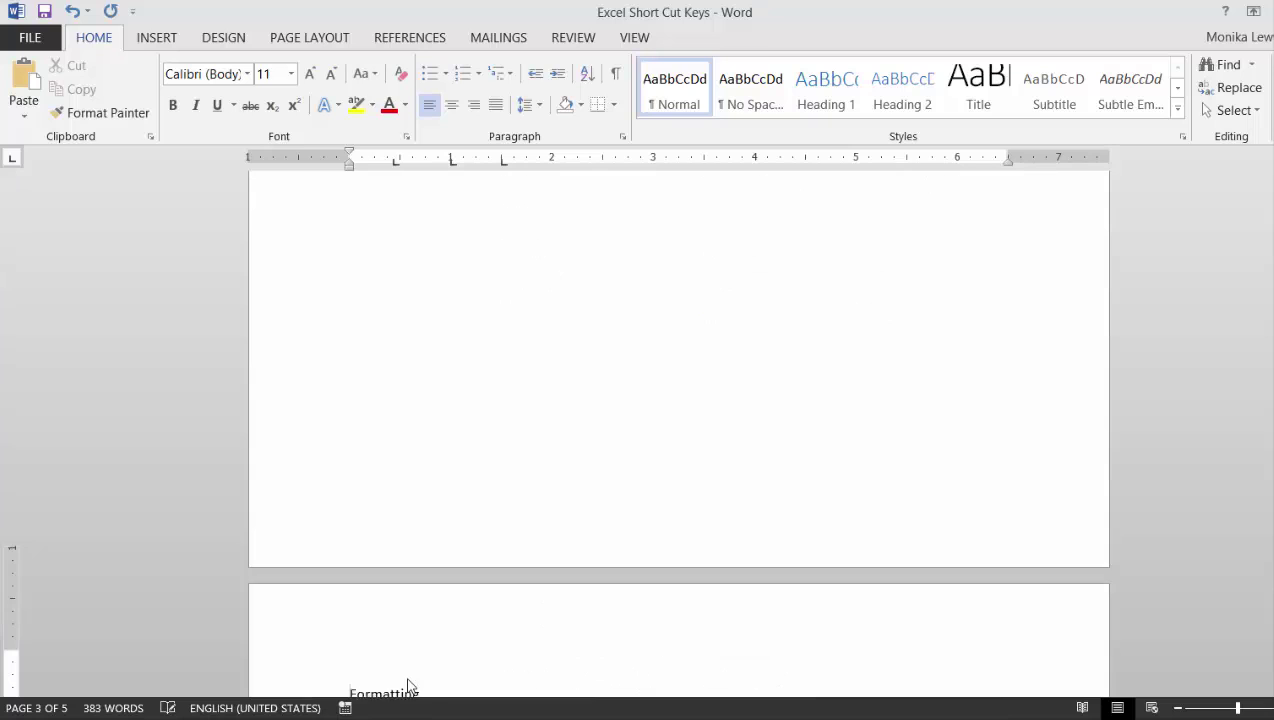
- Examine the Formatting, Copy, Insert, Group, Hide and Useful ALT Keys sections through to the last page of the document
key("Down")
key("Down")
key("Down")
key("Down")
key("Down")
key("Down")
key("Down")
key("Down")
key("Down")
key("Down")
key("Down")
key("Down")
key("Down")
key("Down")
key("Down")
key("Down")
key("Down")
key("Down")
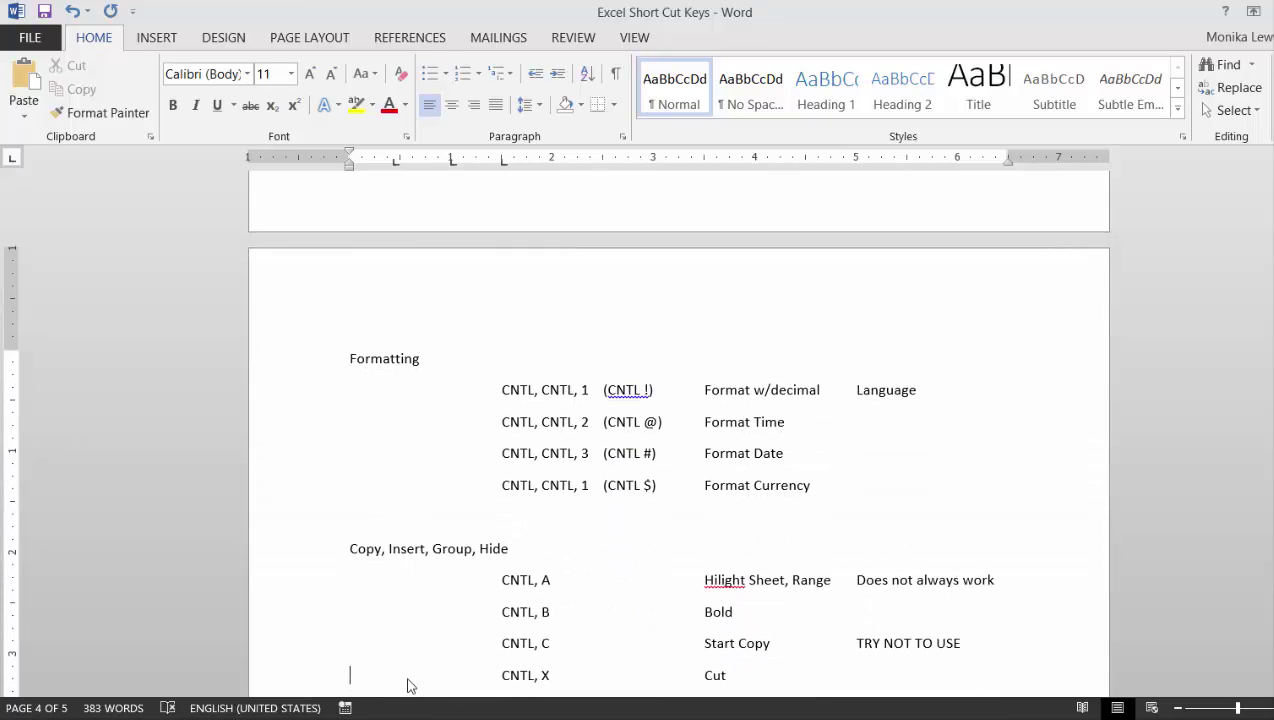
key("Up")
key("Up")
key("Up")
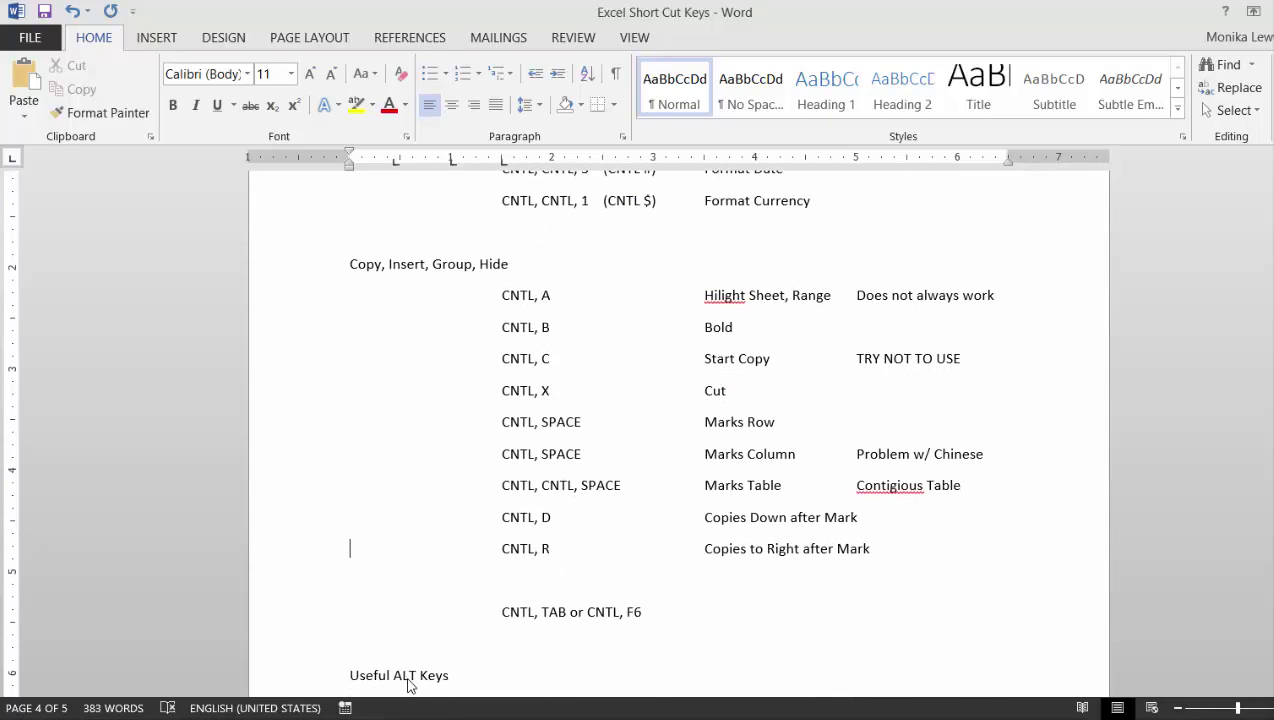
key("Down")
key("Down")
key("Down")
key("Down")
scroll(407, 685, "down", 10)
key("Down")
key("Down")
key("Down")
key("Down")
key("Down")
key("Down")
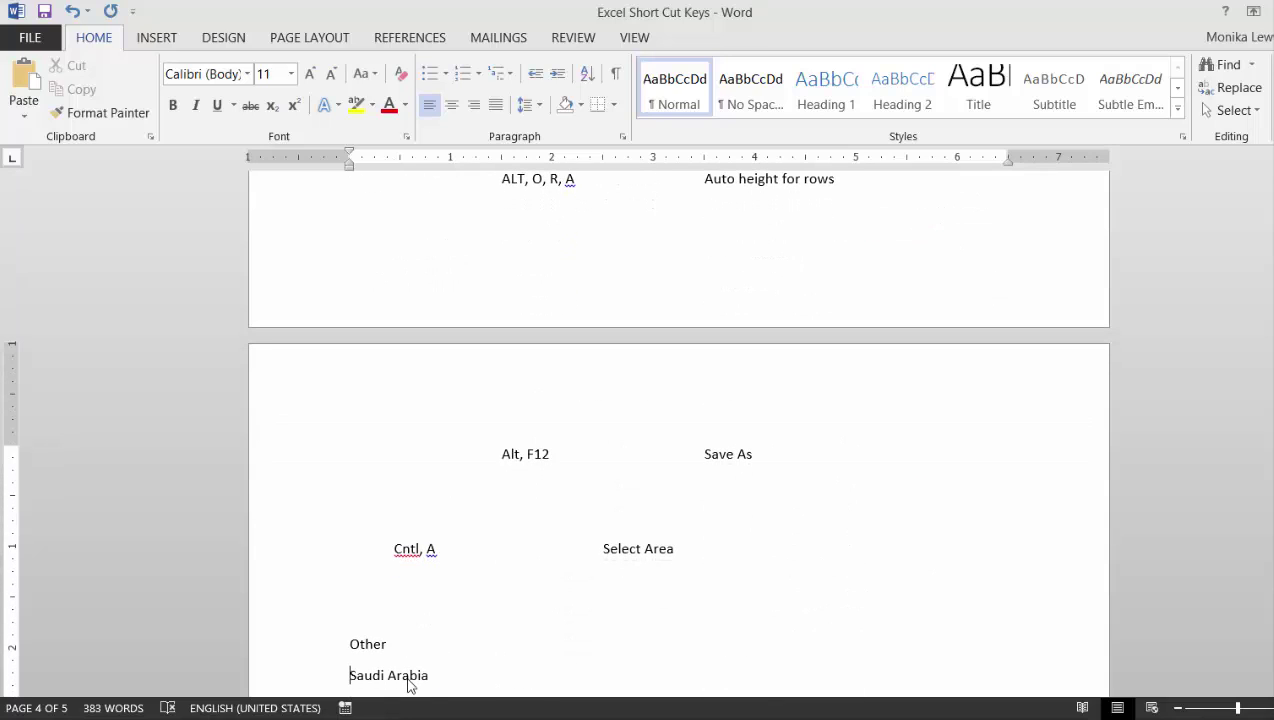
- Delete the leftover text below the Alt, F12 row, from the Cntl, A line through Other and Saudi Arabia
key("Up")
key("Up")
key("Up")
key("Up")
key("Down")
key("Down")
key("Up")
key("Up")
key("Up")
key("Down")
key("shift+Down")
key("shift+Down")
key("shift+Down")
key("shift+Down")
key("shift+Down")
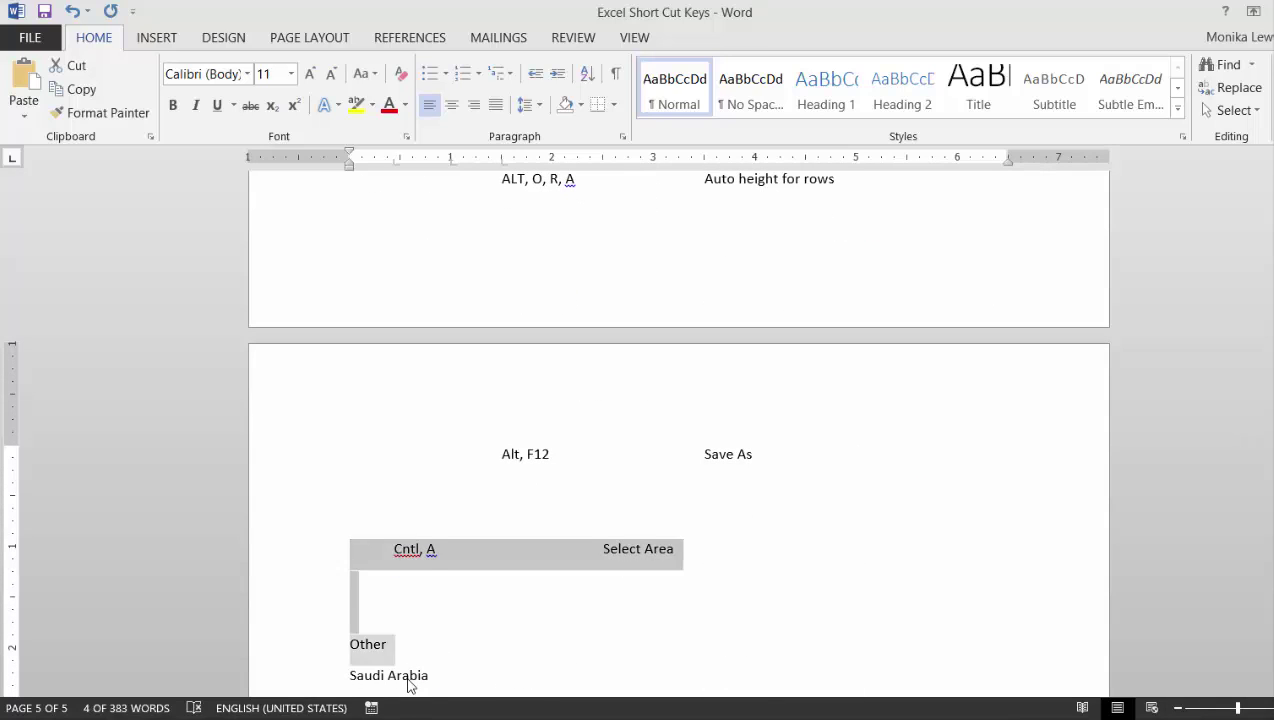
key("Delete")
- Go back up through the document to the Basic function-key list on page 1
key("Up")
key("Up")
key("Up")
key("Up")
key("Up")
key("Up")
key("Up")
key("Up")
key("Up")
key("Up")
key("Up")
key("Up")
key("Up")
key("Up")
key("Up")
key("Up")
key("Up")
key("Up")
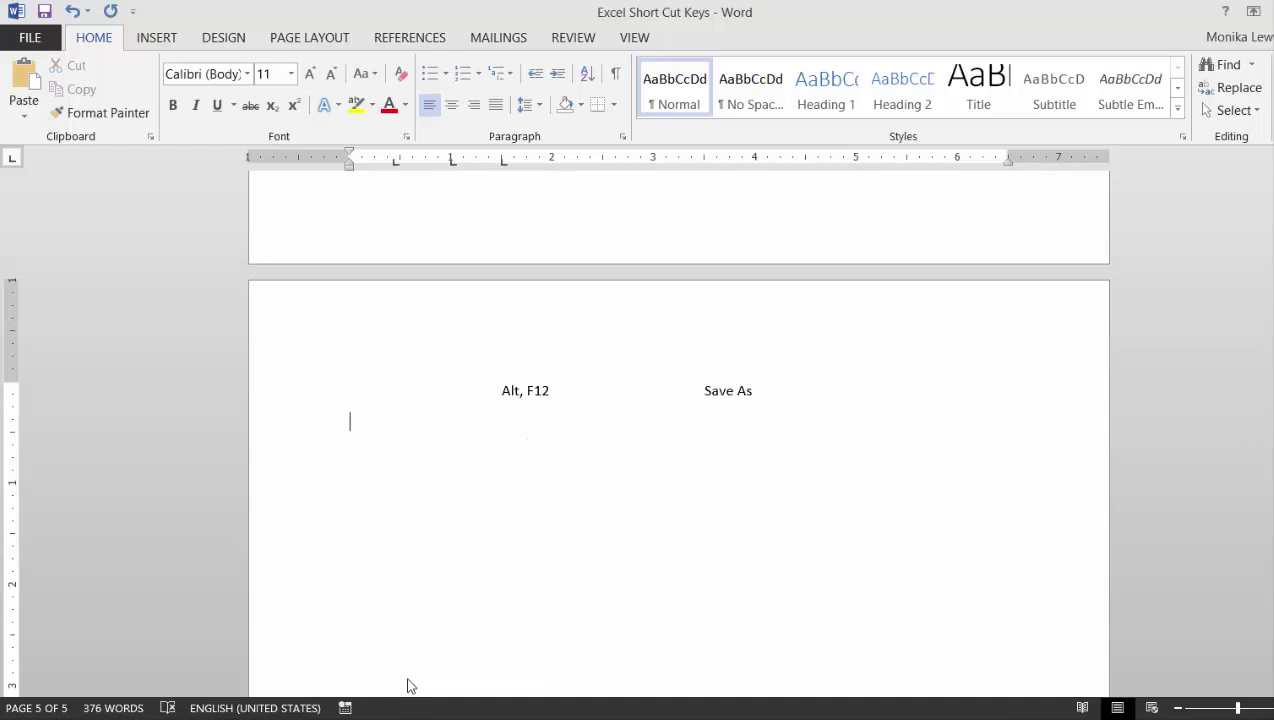
scroll(407, 686, "up", 15)
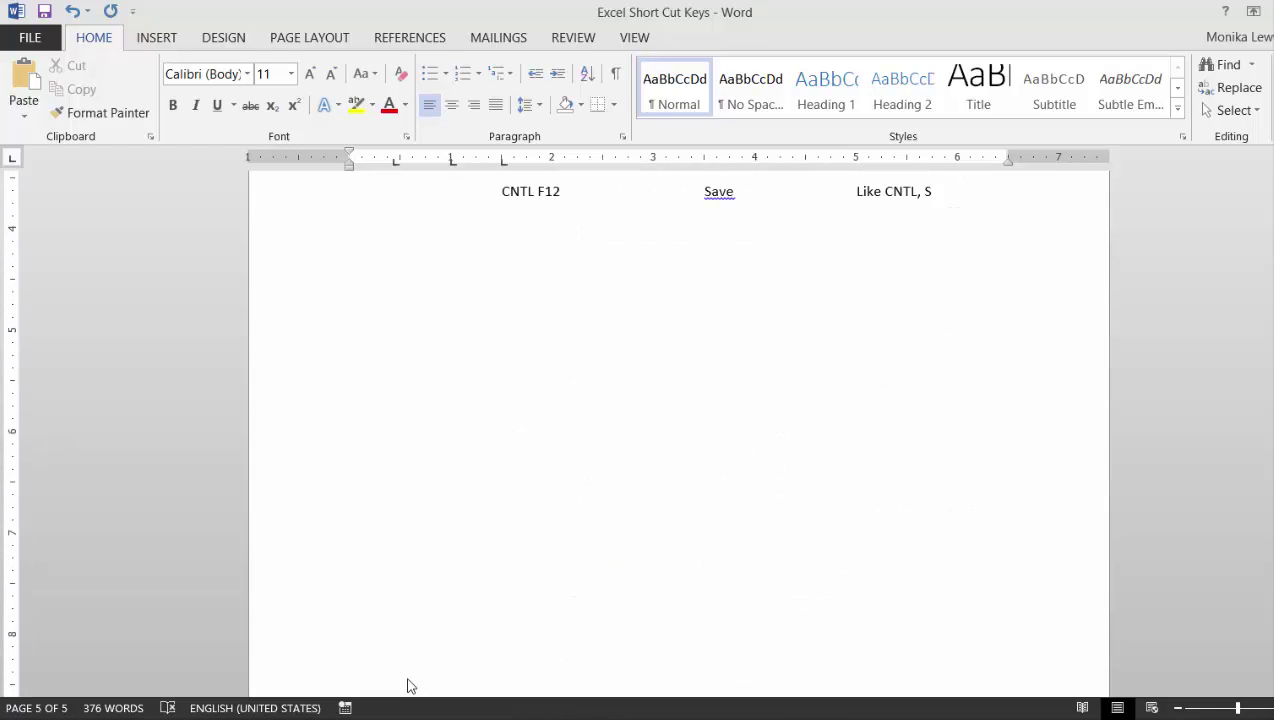
scroll(407, 686, "up", 10)
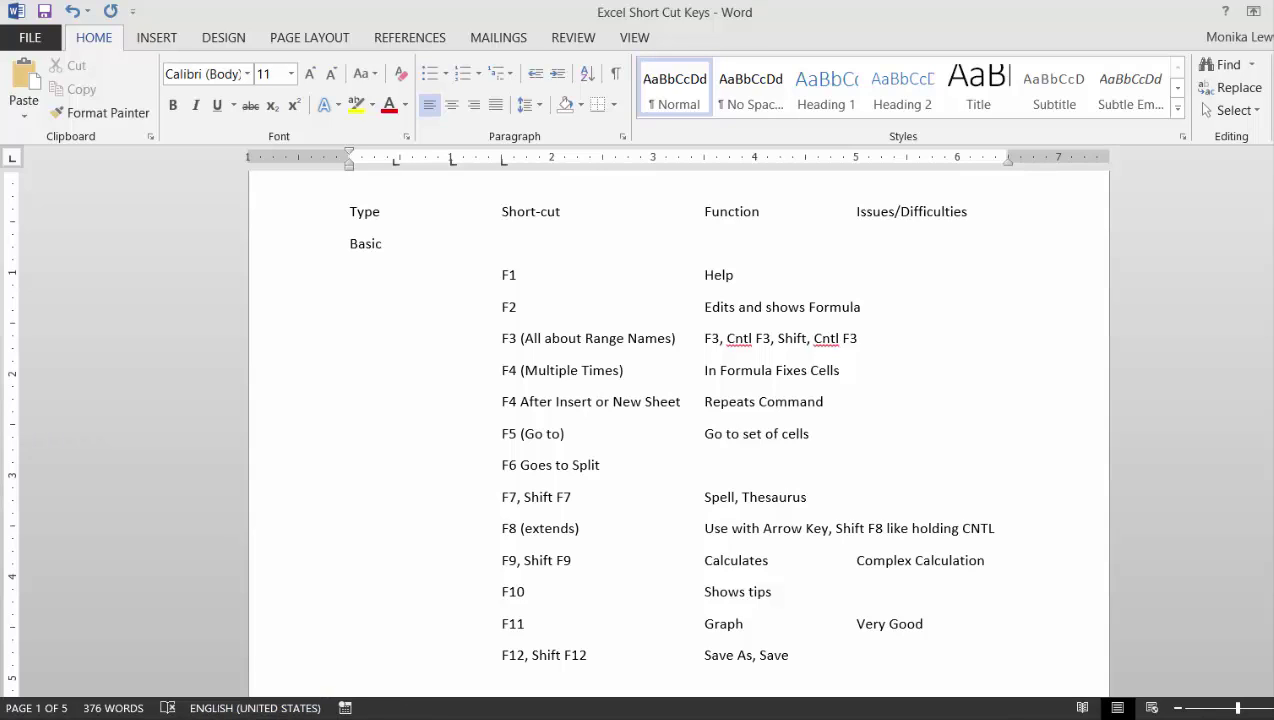
- Switch to Firefox and search the web for "short cuts" in place of the open TechRepublic page
mouse_move(451, 718)
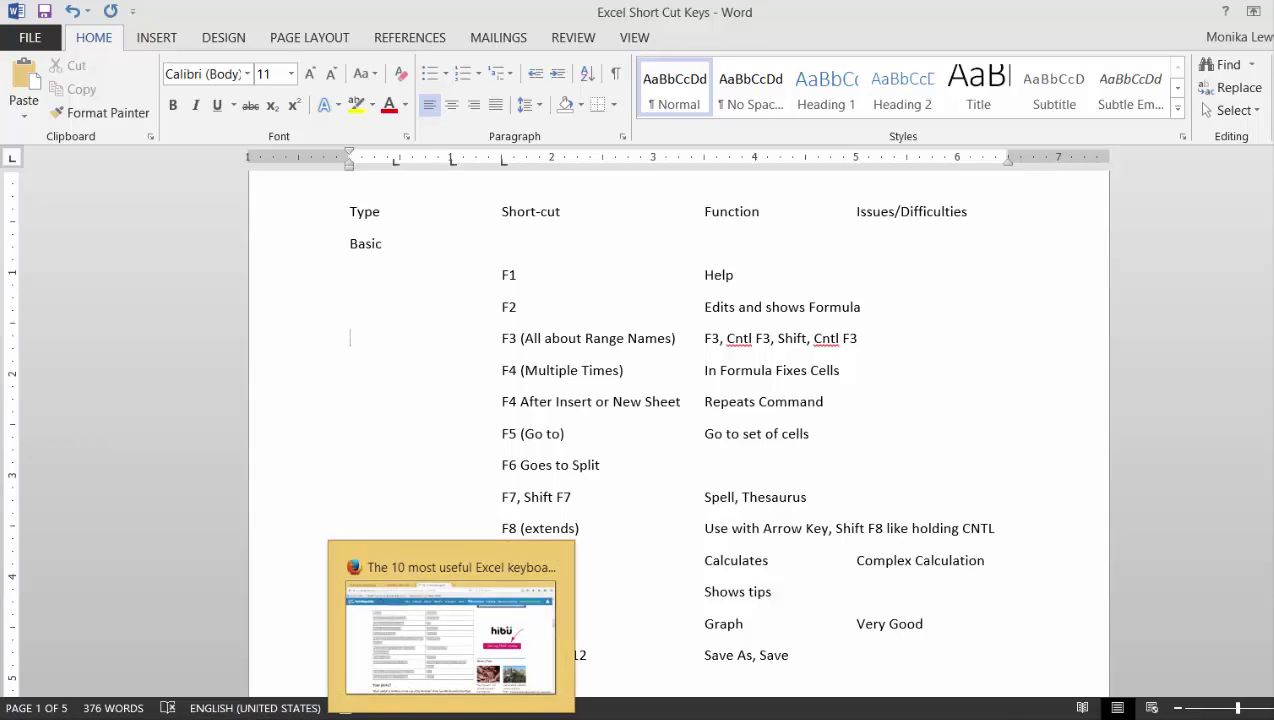
left_click(451, 718)
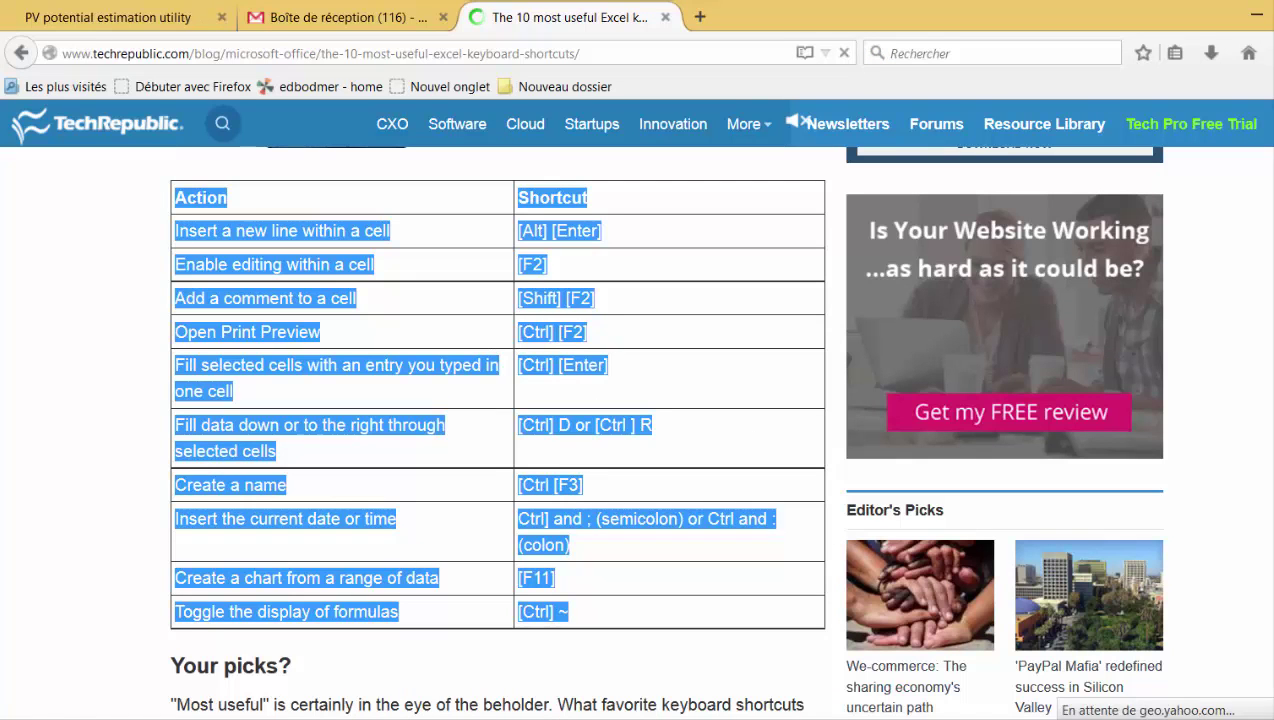
left_click(438, 53)
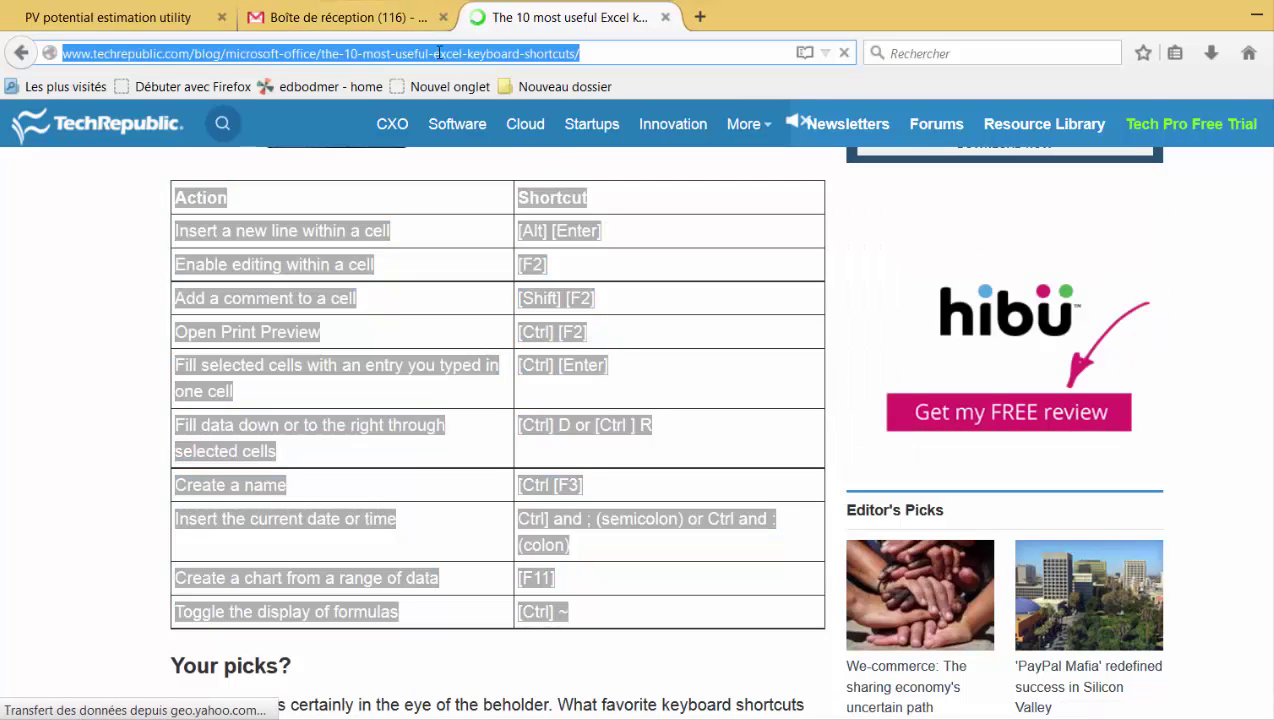
key("BackSpace")
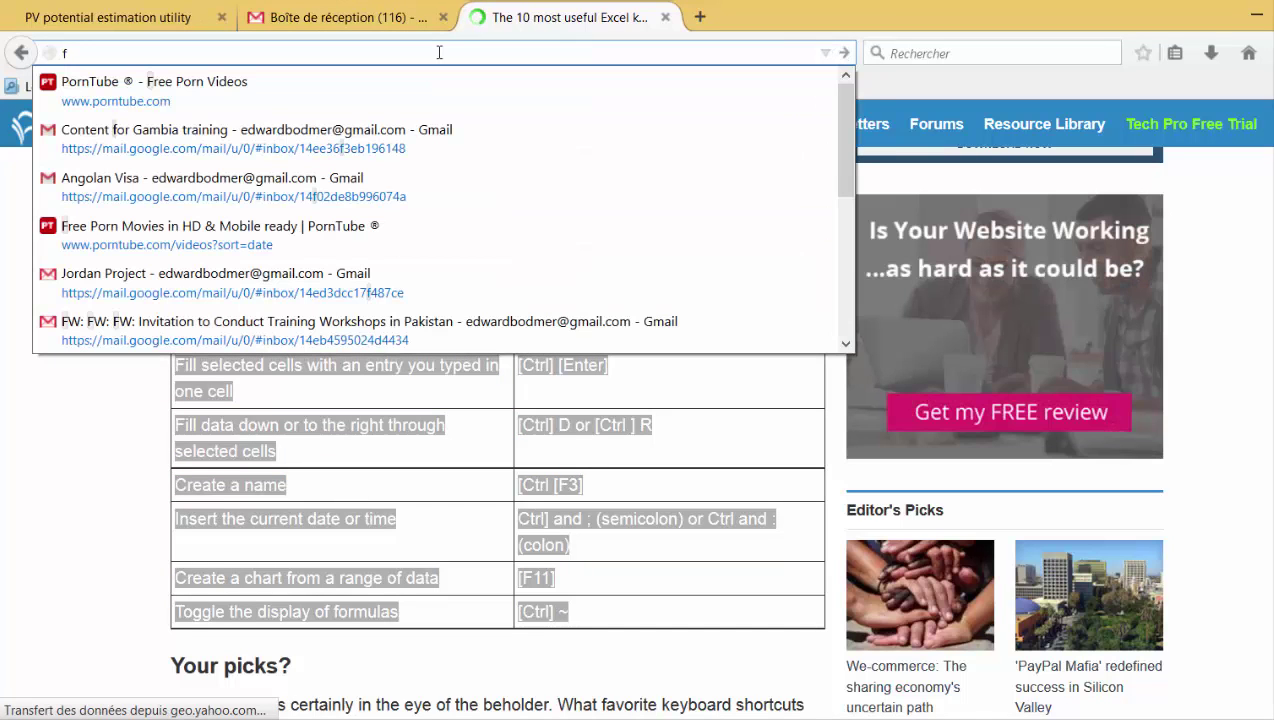
key("Escape")
type("shor")
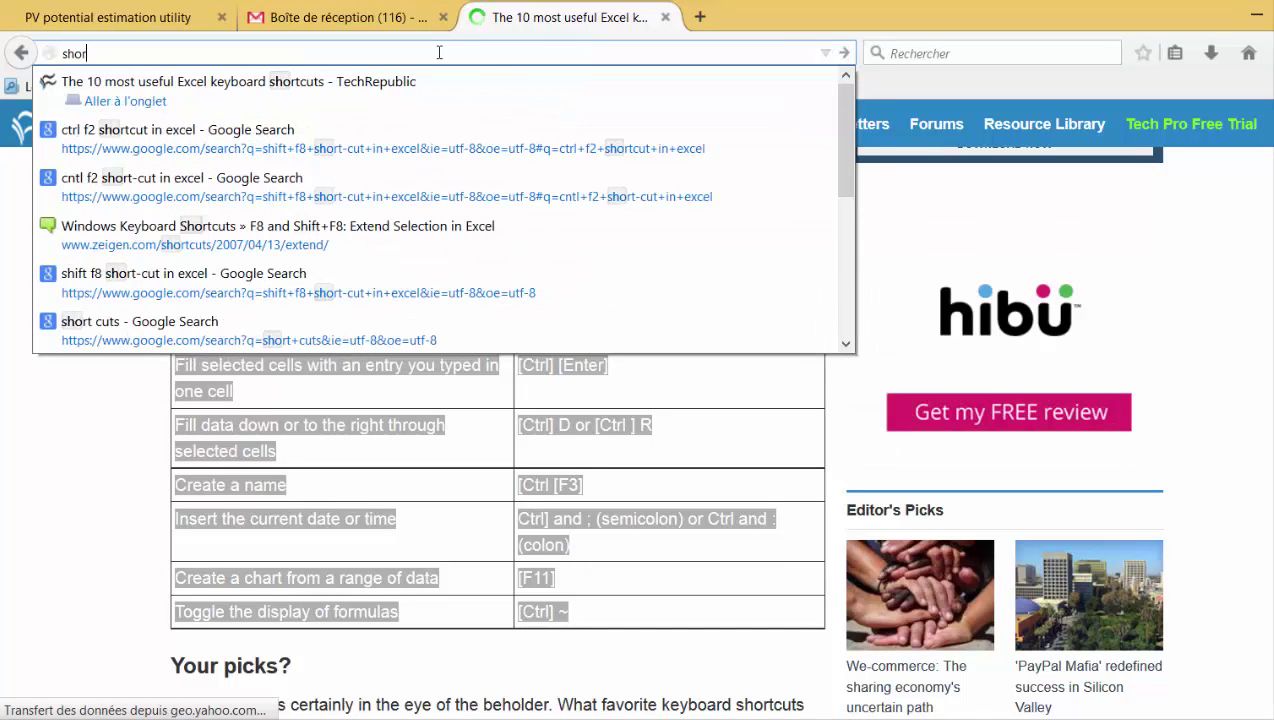
type("o")
key("BackSpace")
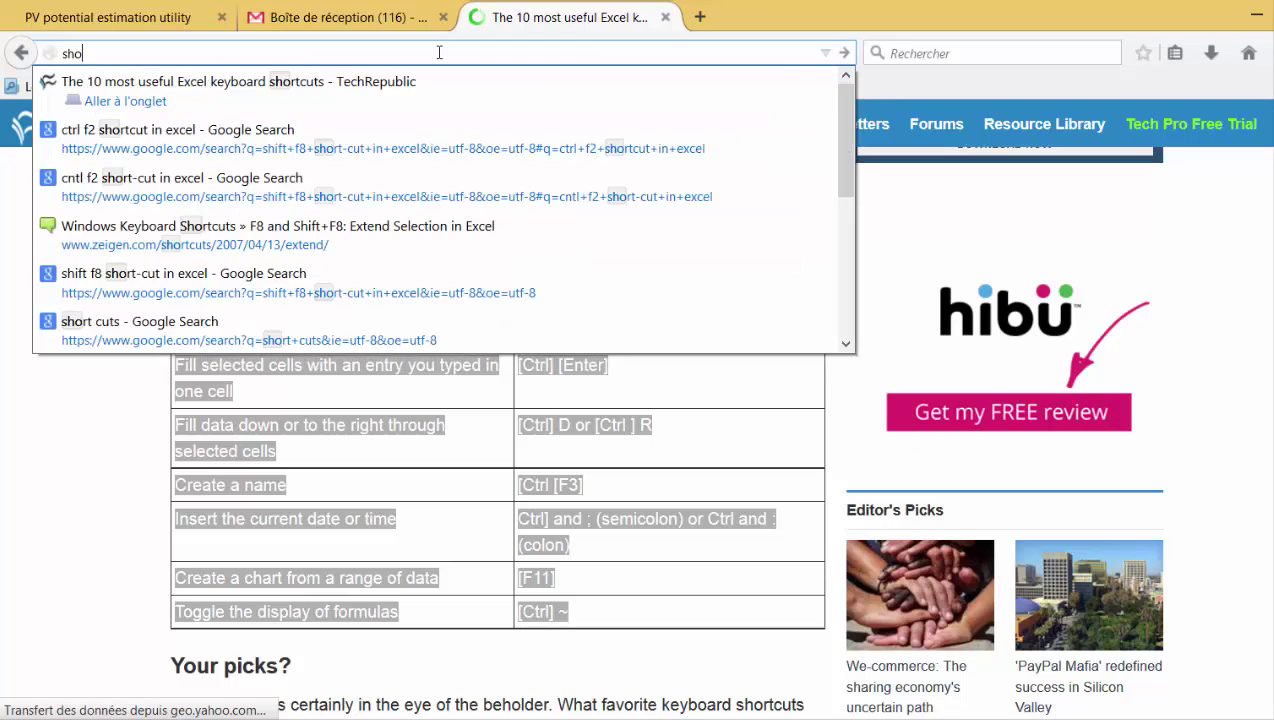
type("o")
key("BackSpace")
type("rt cu")
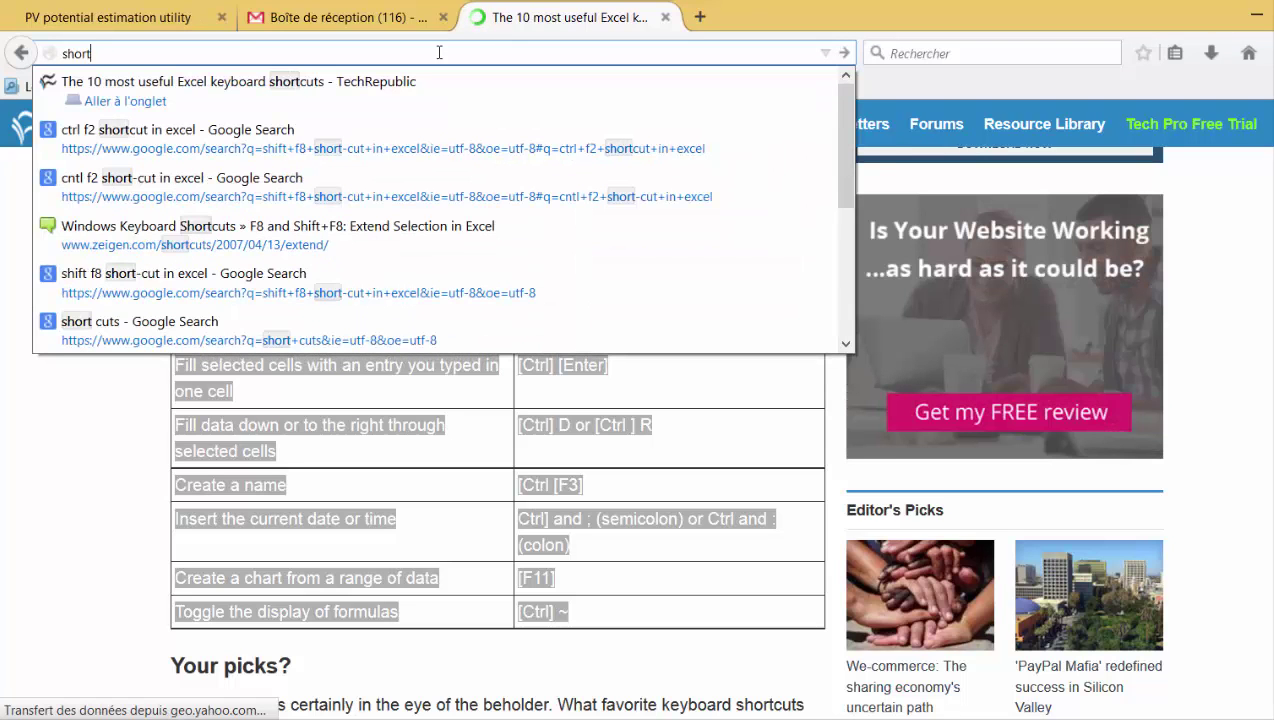
type("ts")
key("Return")
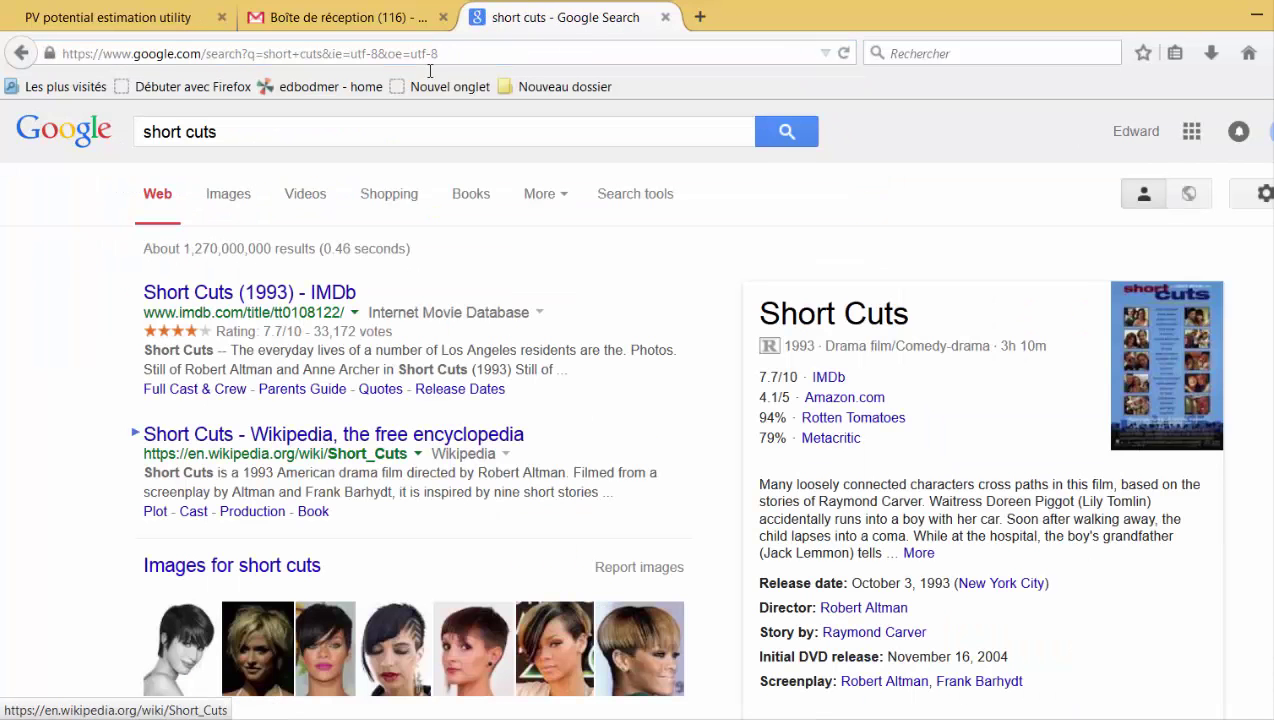
- Refine the Google search to "excel shortcuts function keys"
left_click(232, 135)
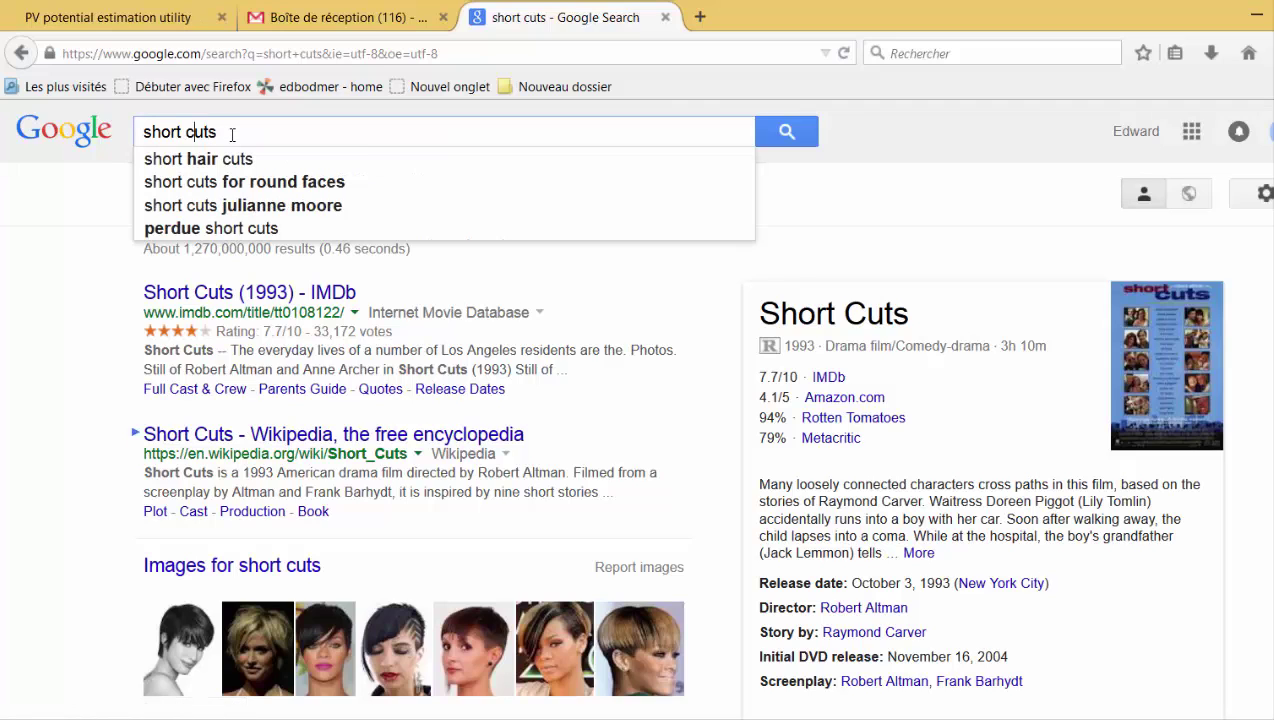
key("Home")
type("exc")
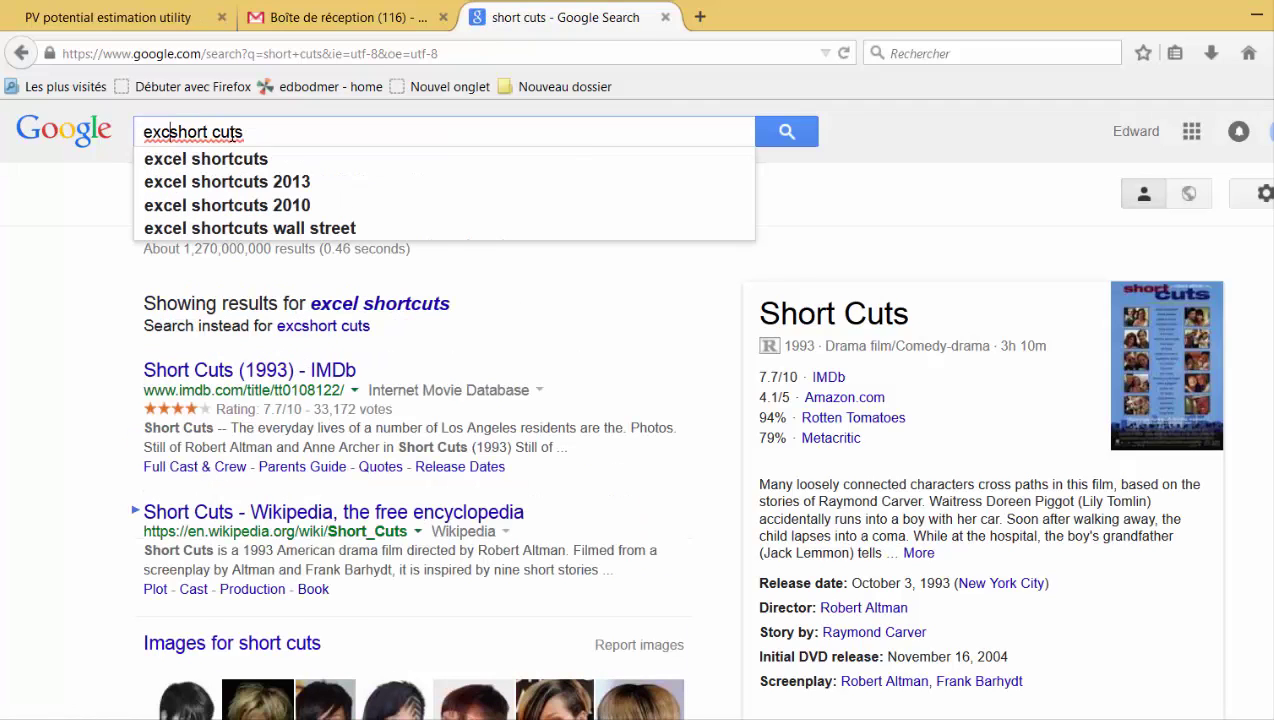
type("el short")
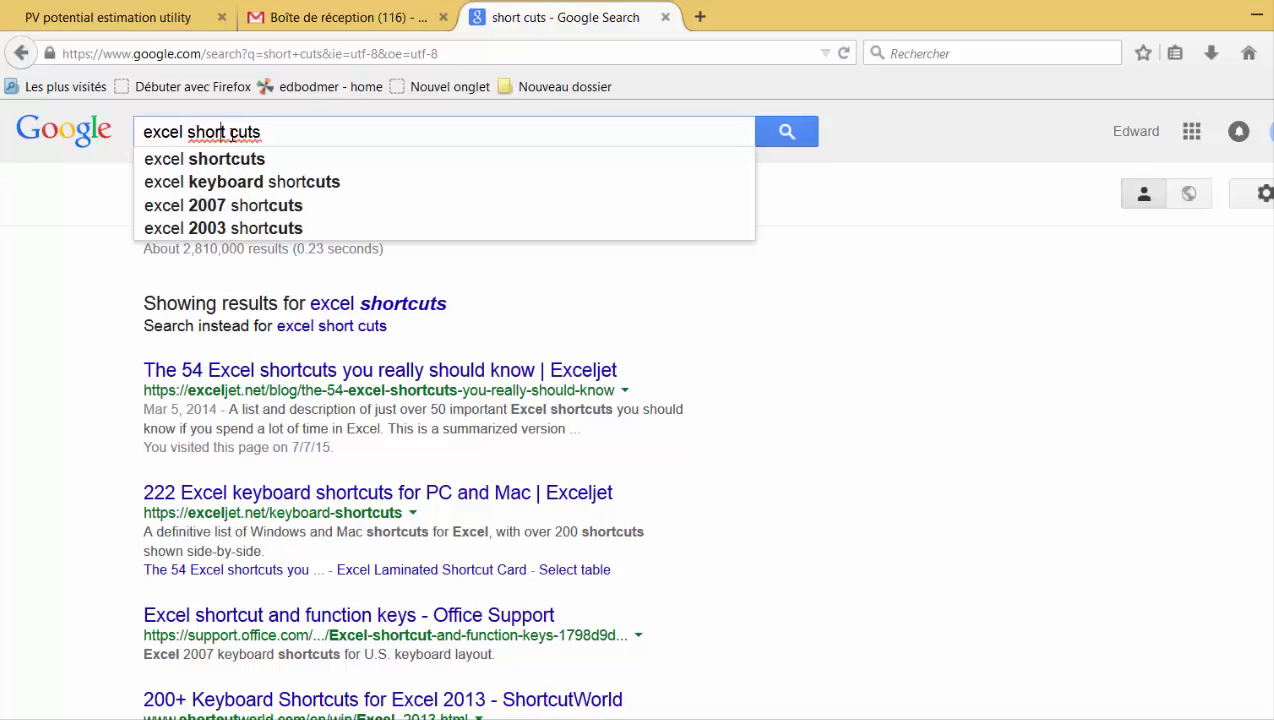
type(" cuts funct")
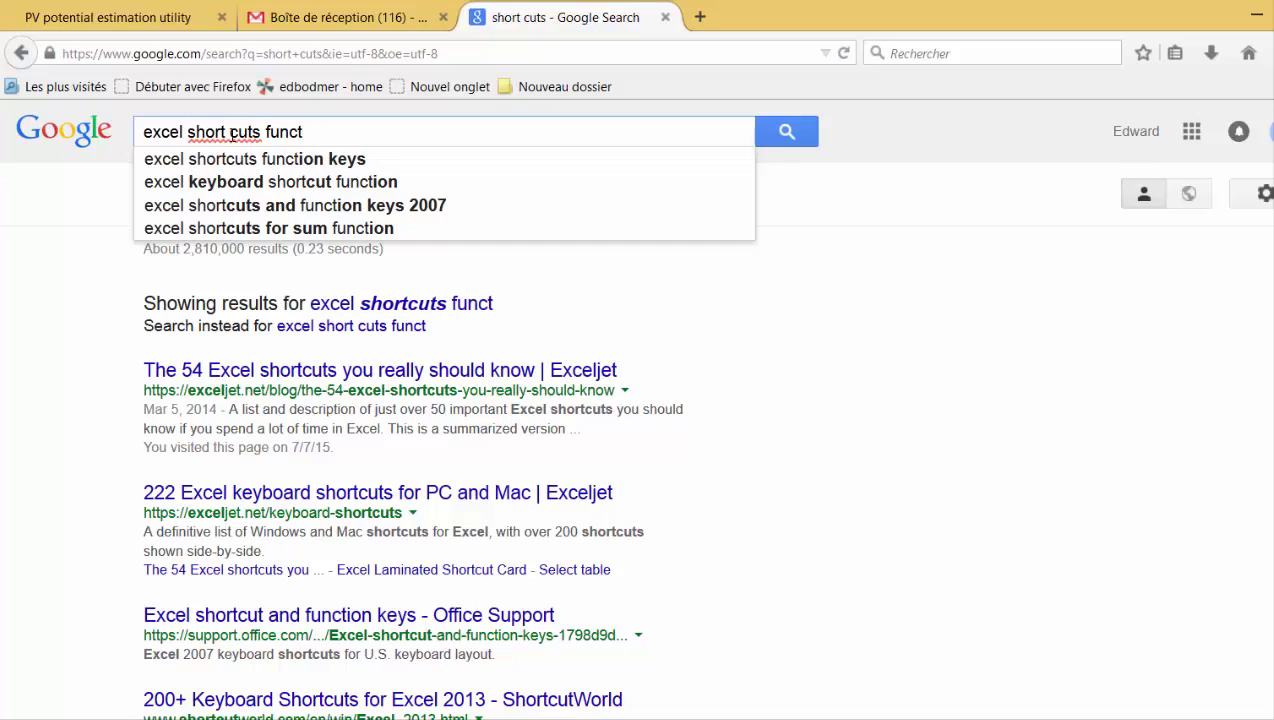
key("Down")
key("Return")
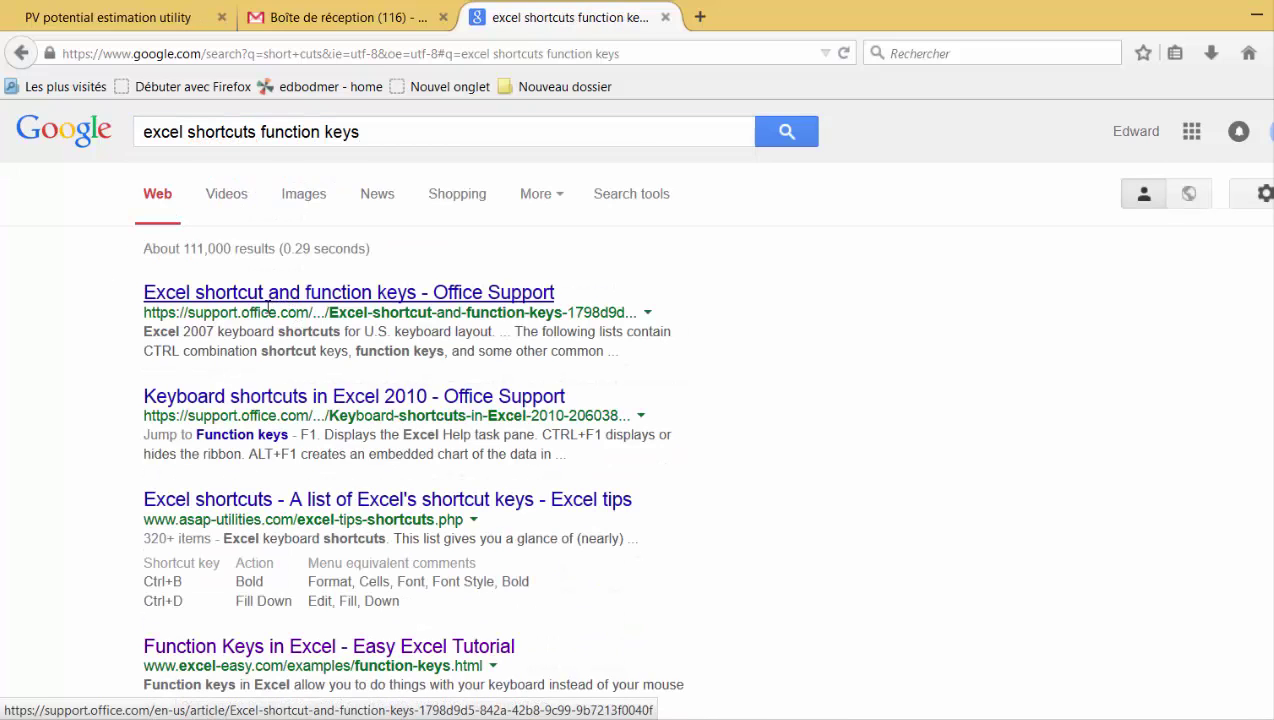
- Open the Office Support article Keyboard shortcuts in Excel 2010 and examine its CTRL combination shortcut keys
left_click(226, 400)
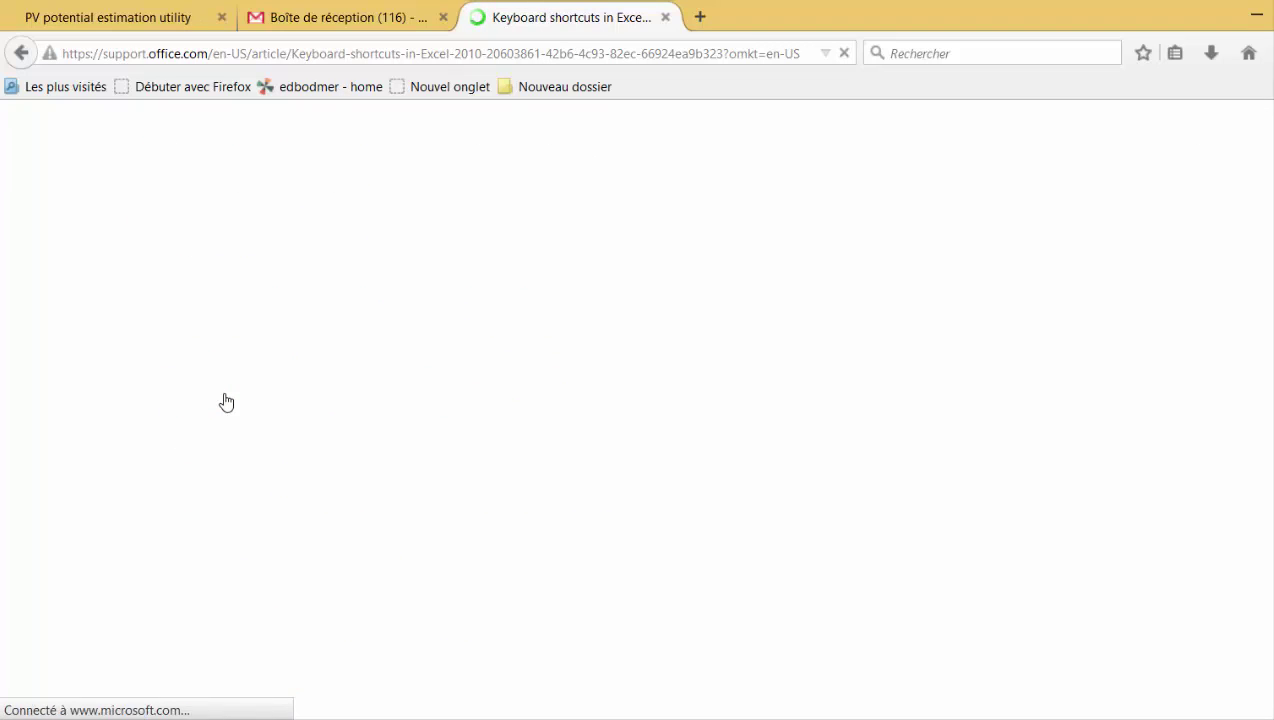
scroll(226, 400, "down", 5)
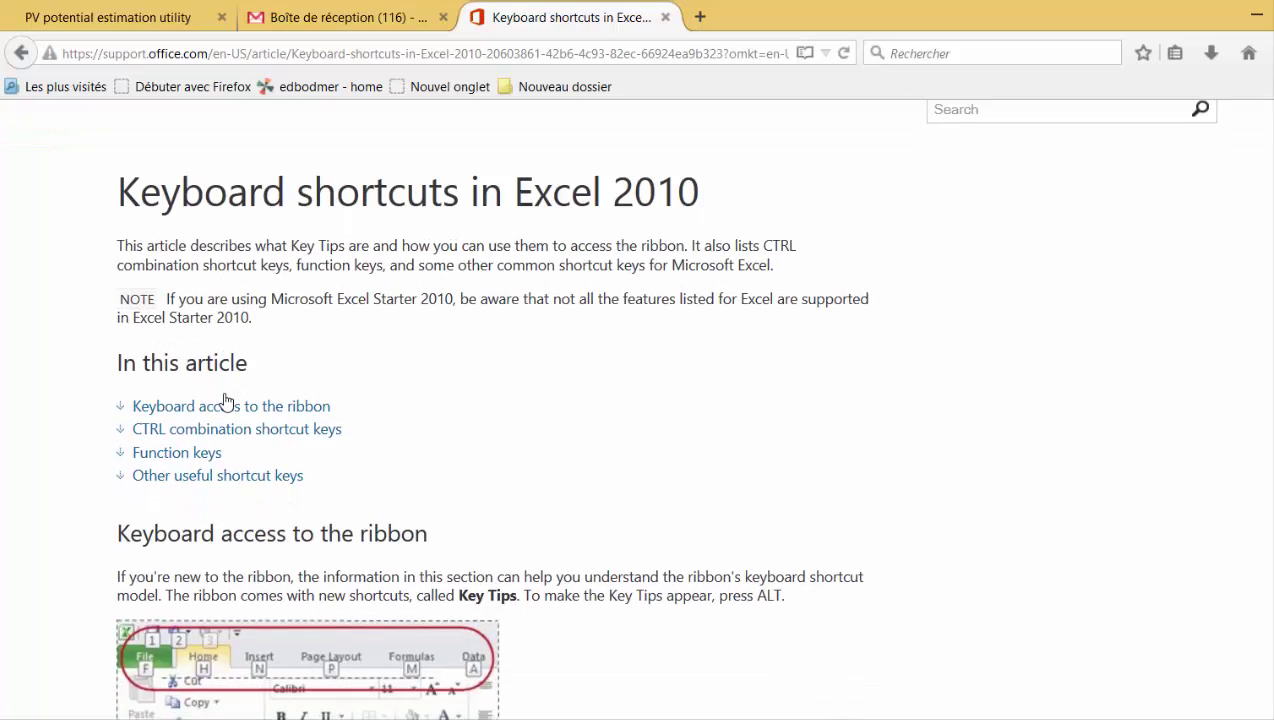
scroll(226, 400, "down", 10)
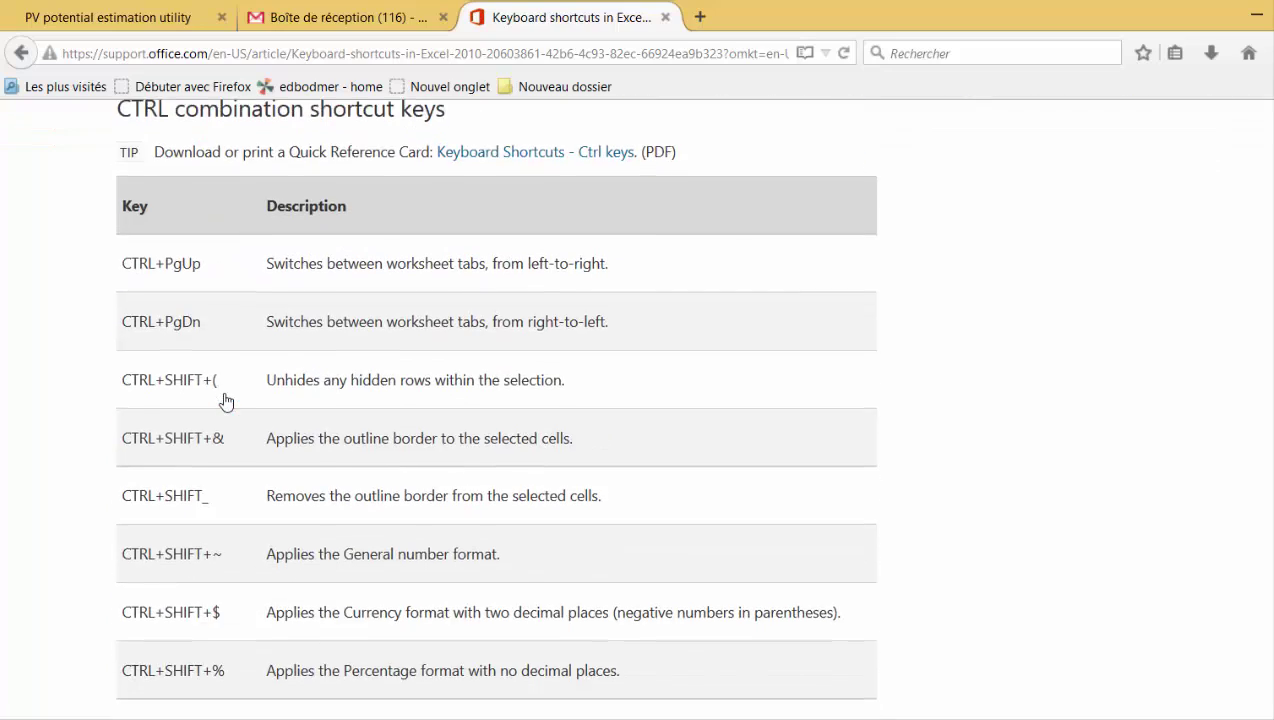
scroll(226, 400, "down", 5)
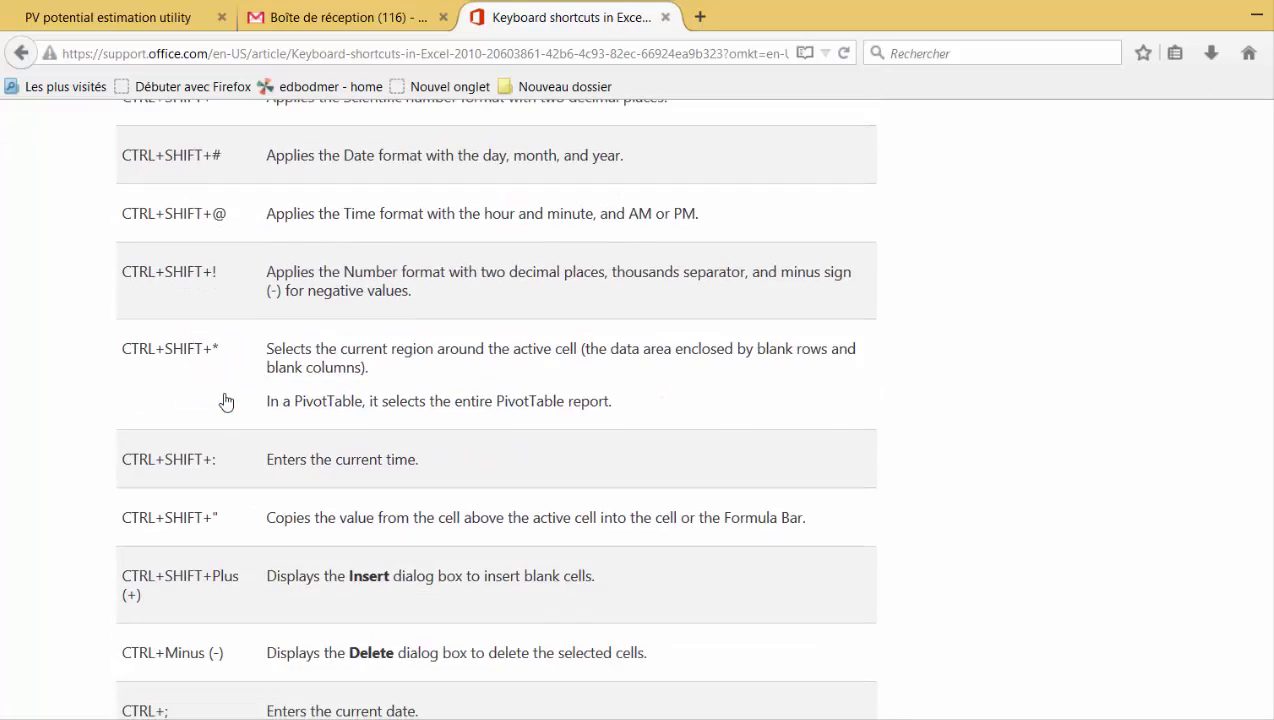
scroll(226, 400, "up", 6)
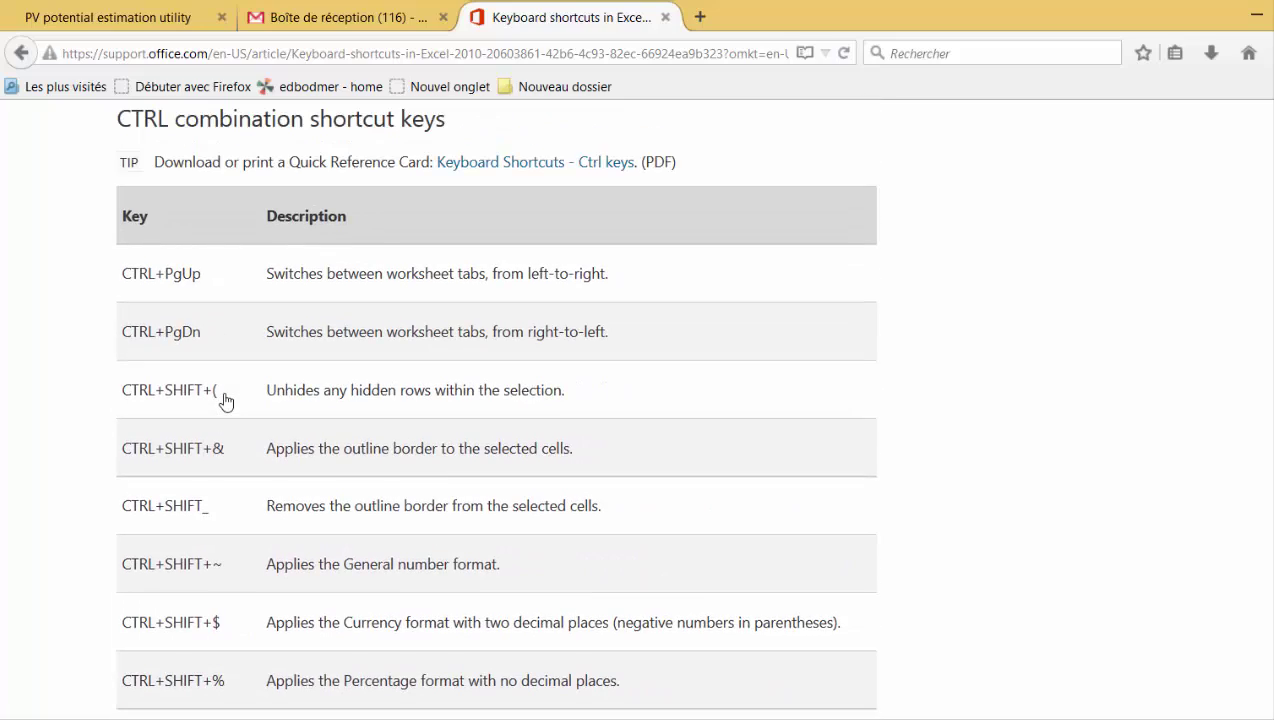
scroll(226, 400, "down", 1)
scroll(226, 400, "up", 2)
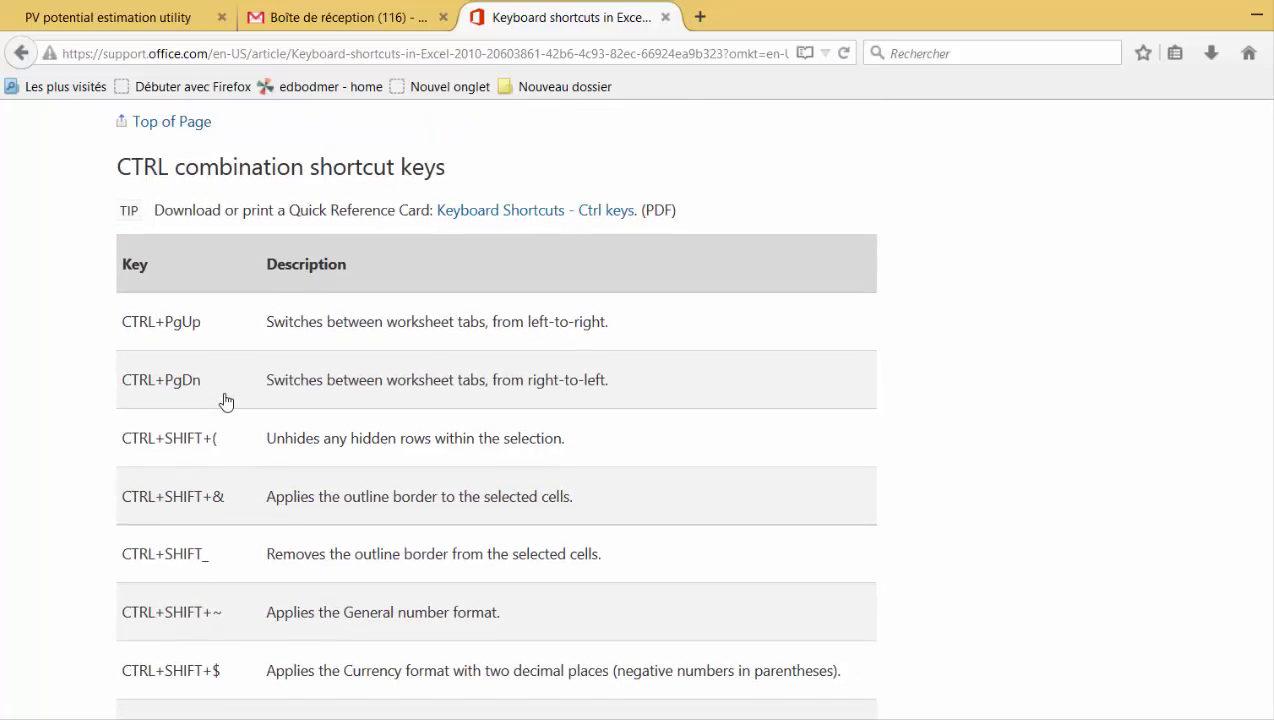
scroll(226, 400, "down", 1)
scroll(226, 400, "down", 15)
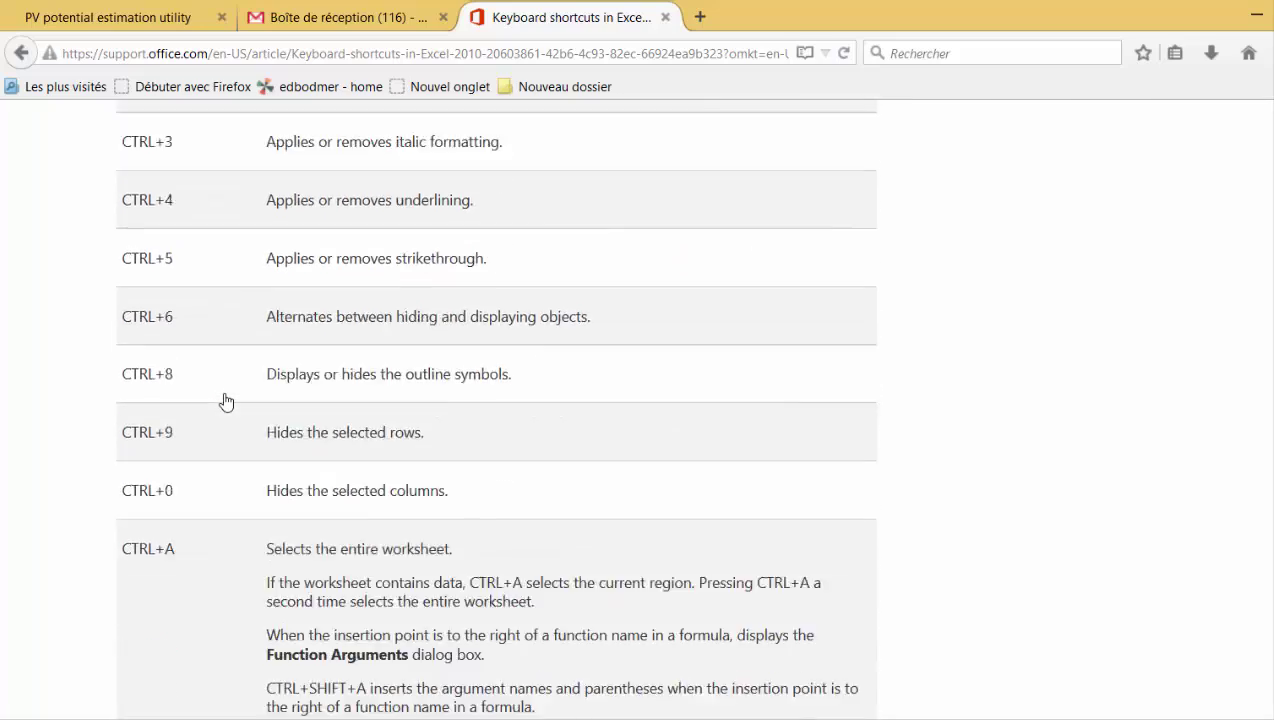
scroll(226, 400, "down", 15)
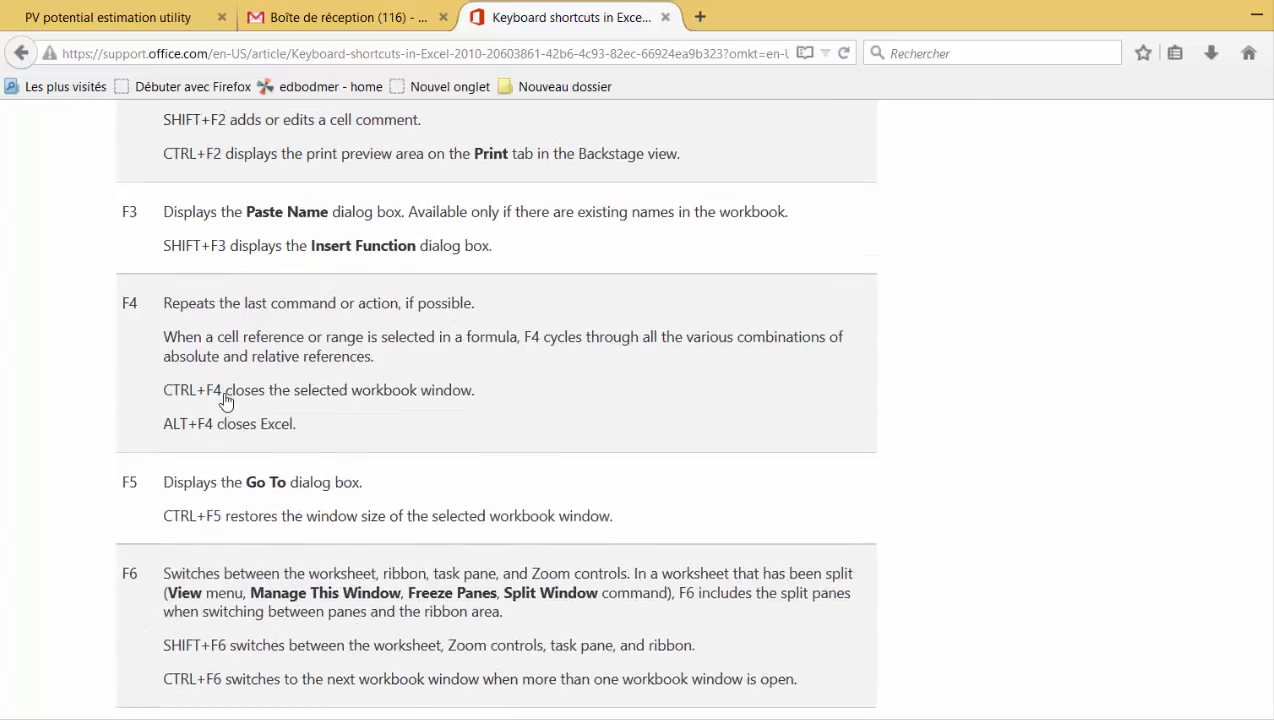
scroll(226, 400, "up", 5)
scroll(226, 400, "down", 2)
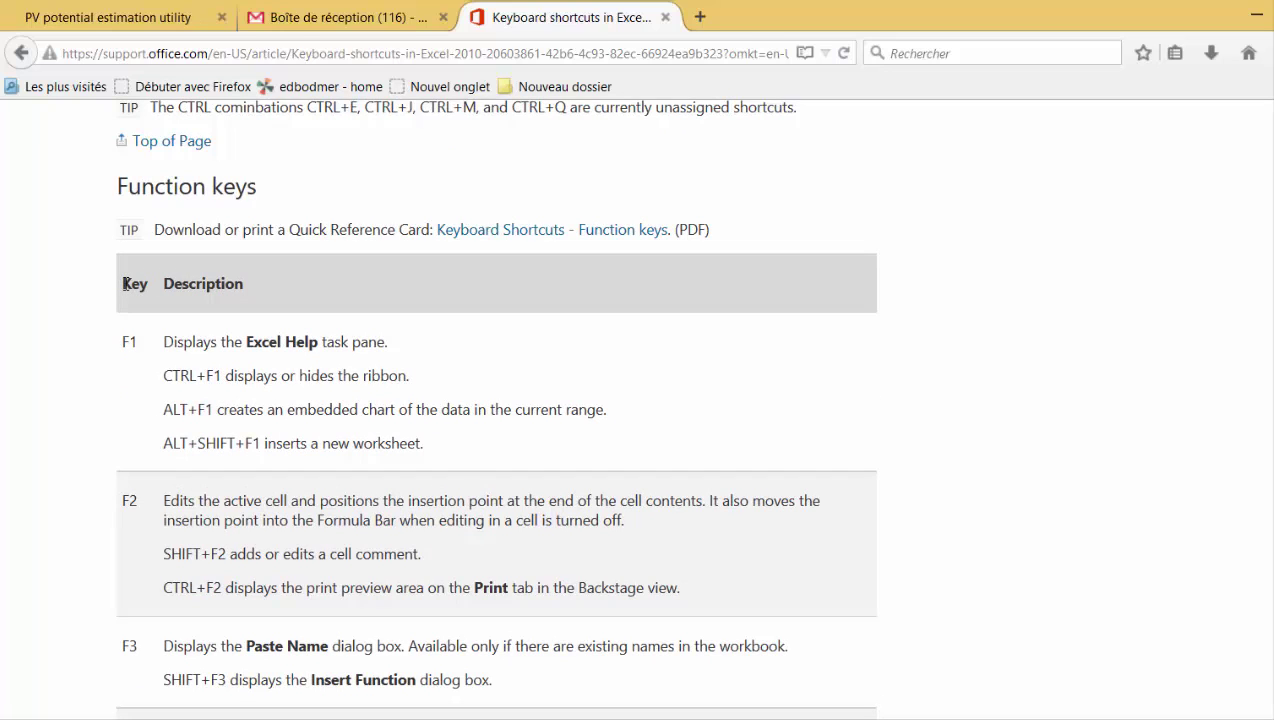
left_click_drag(126, 284, 375, 650)
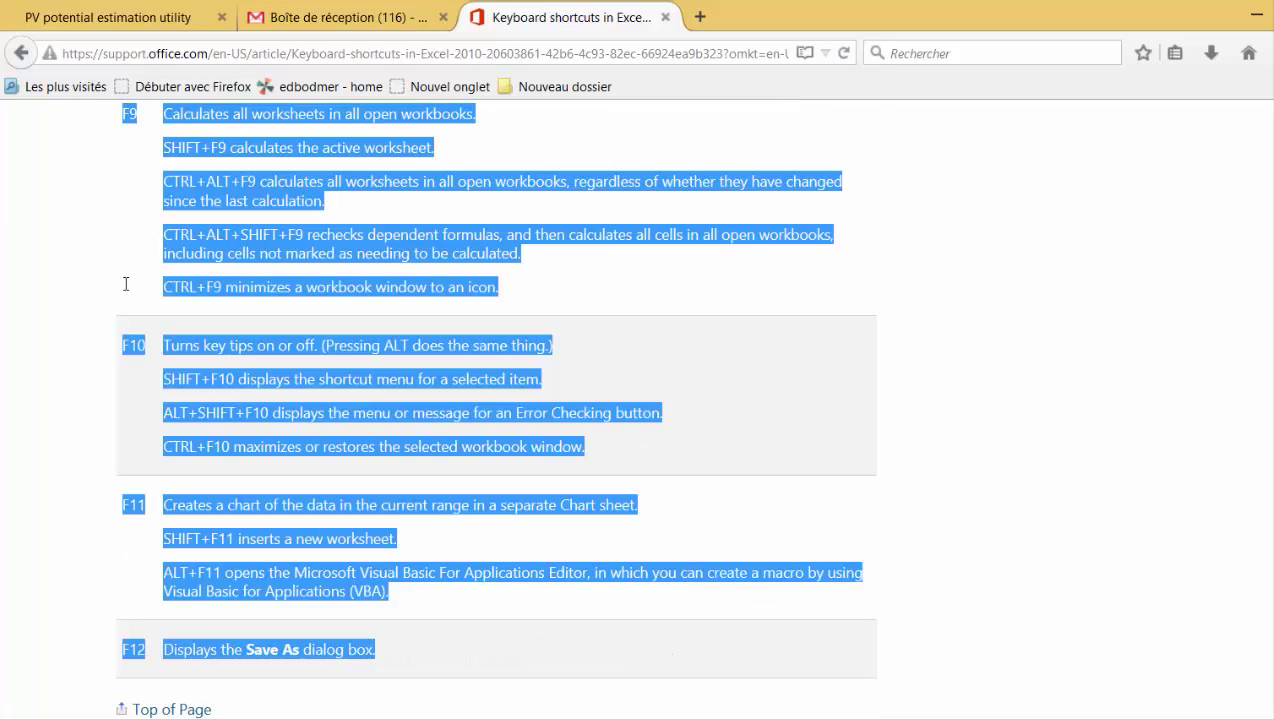
scroll(126, 284, "up", 3)
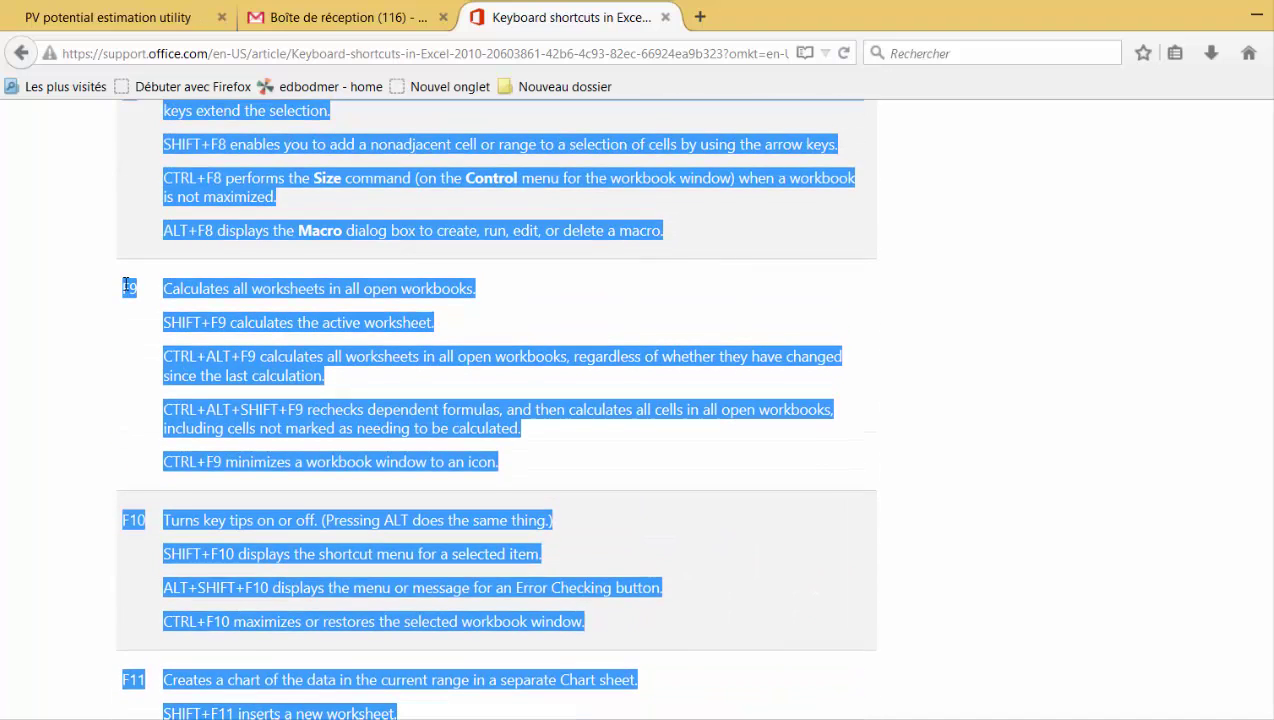
scroll(126, 284, "up", 3)
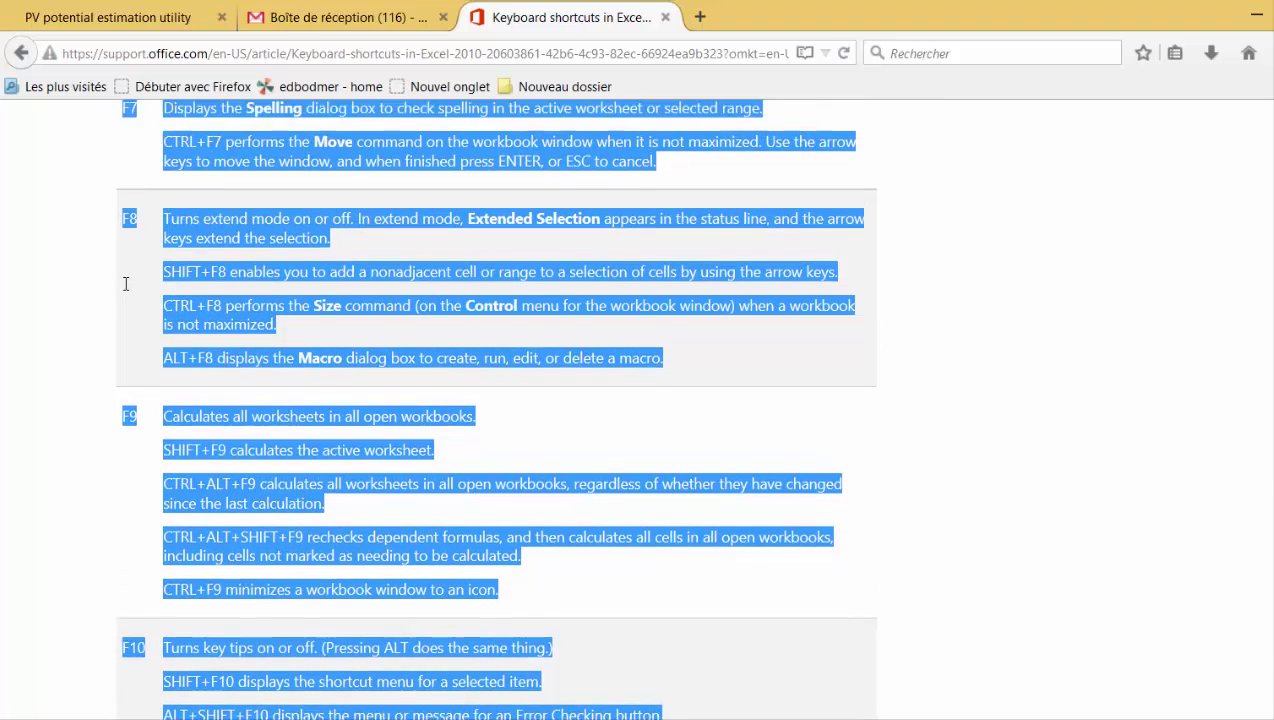
scroll(126, 284, "up", 1)
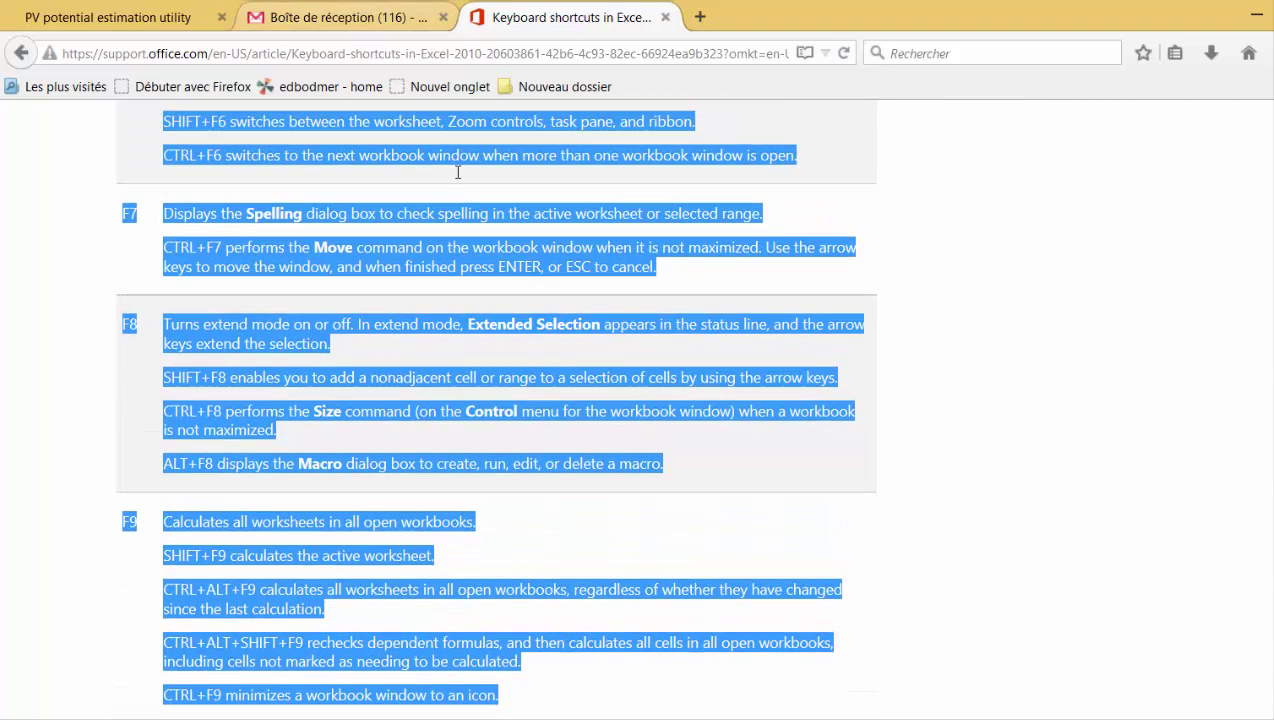
left_click(1024, 336)
- Select and copy the article's shortcut tables, from the Key heading of the CTRL combinations down to the last Top of Page link
scroll(1024, 337, "up", 1)
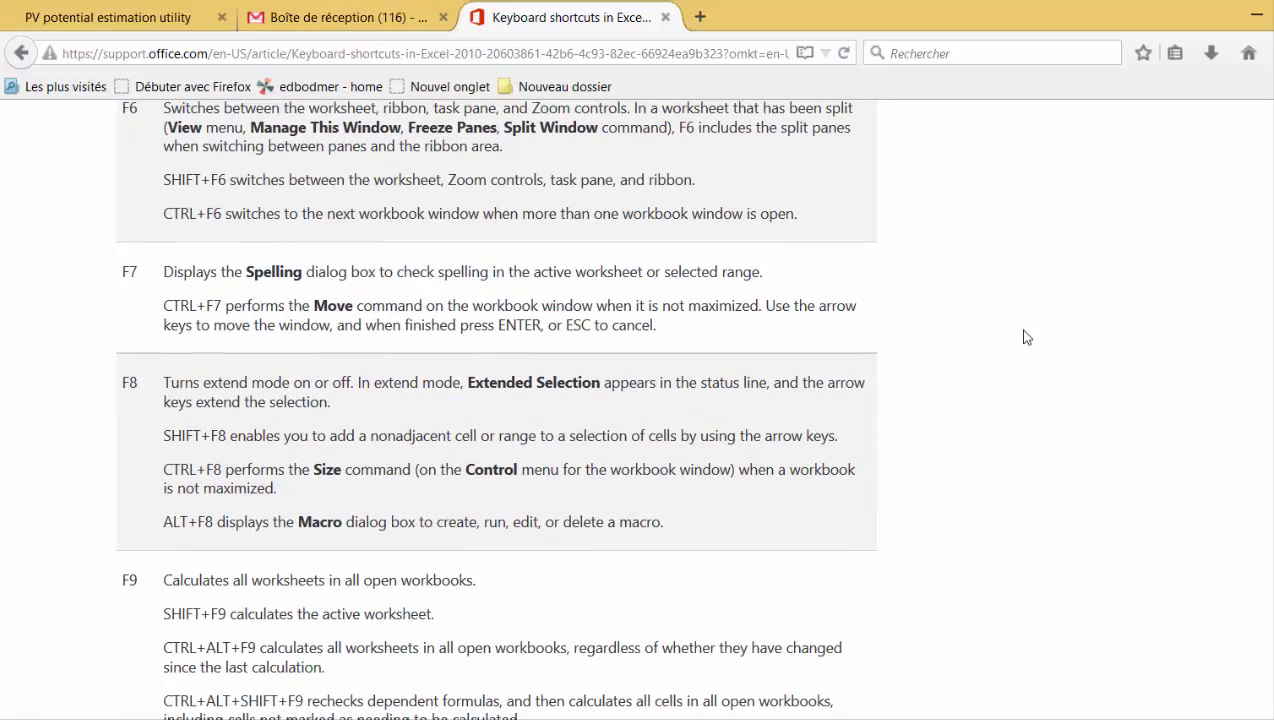
scroll(1024, 337, "up", 15)
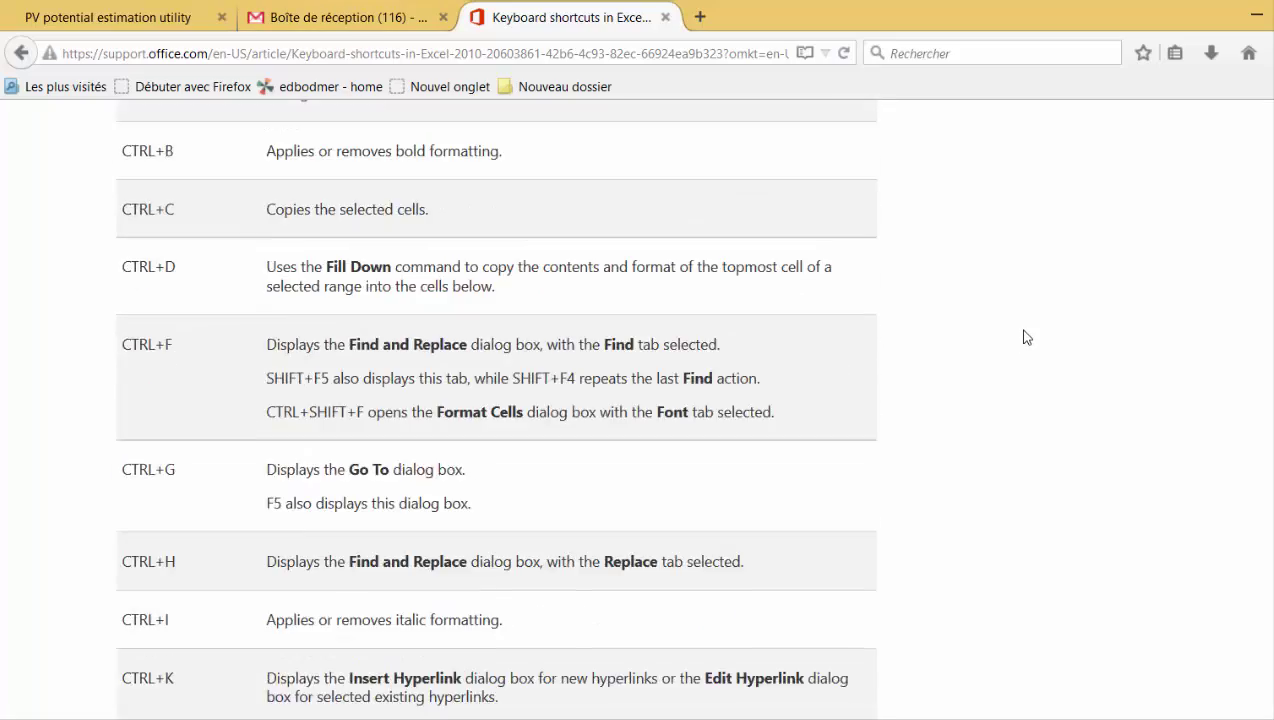
scroll(1024, 337, "up", 15)
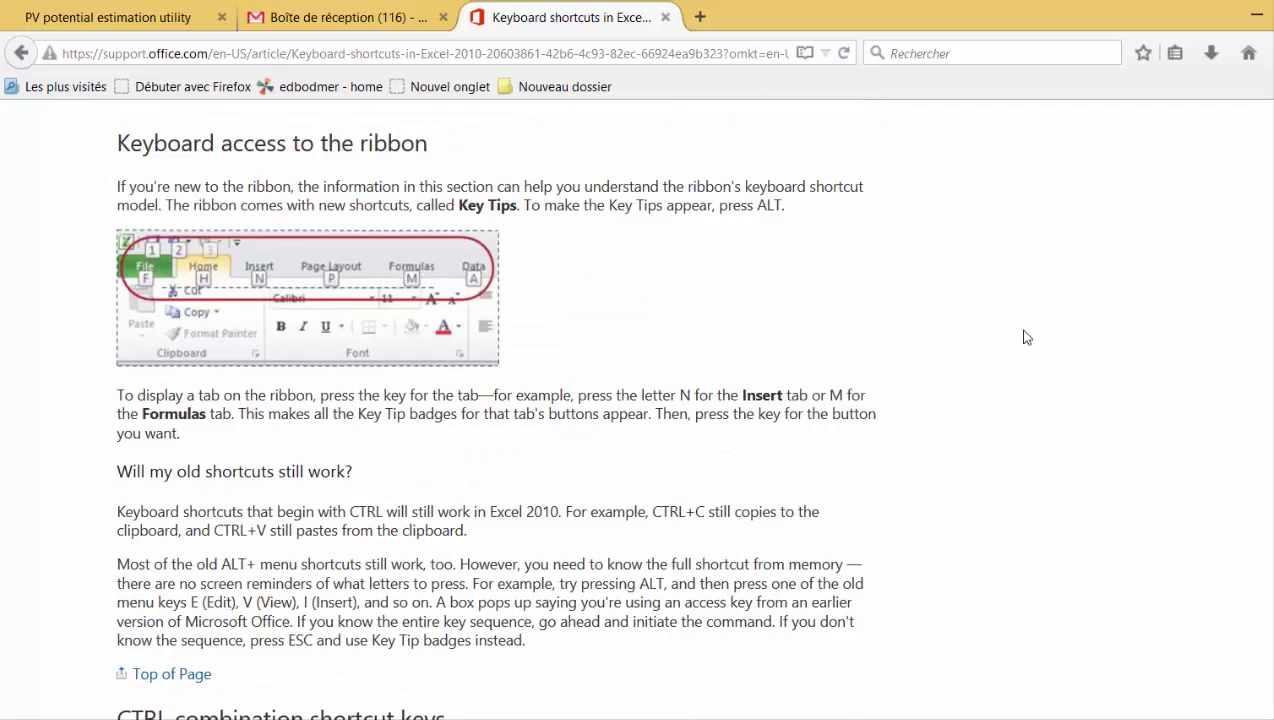
scroll(1024, 337, "down", 1)
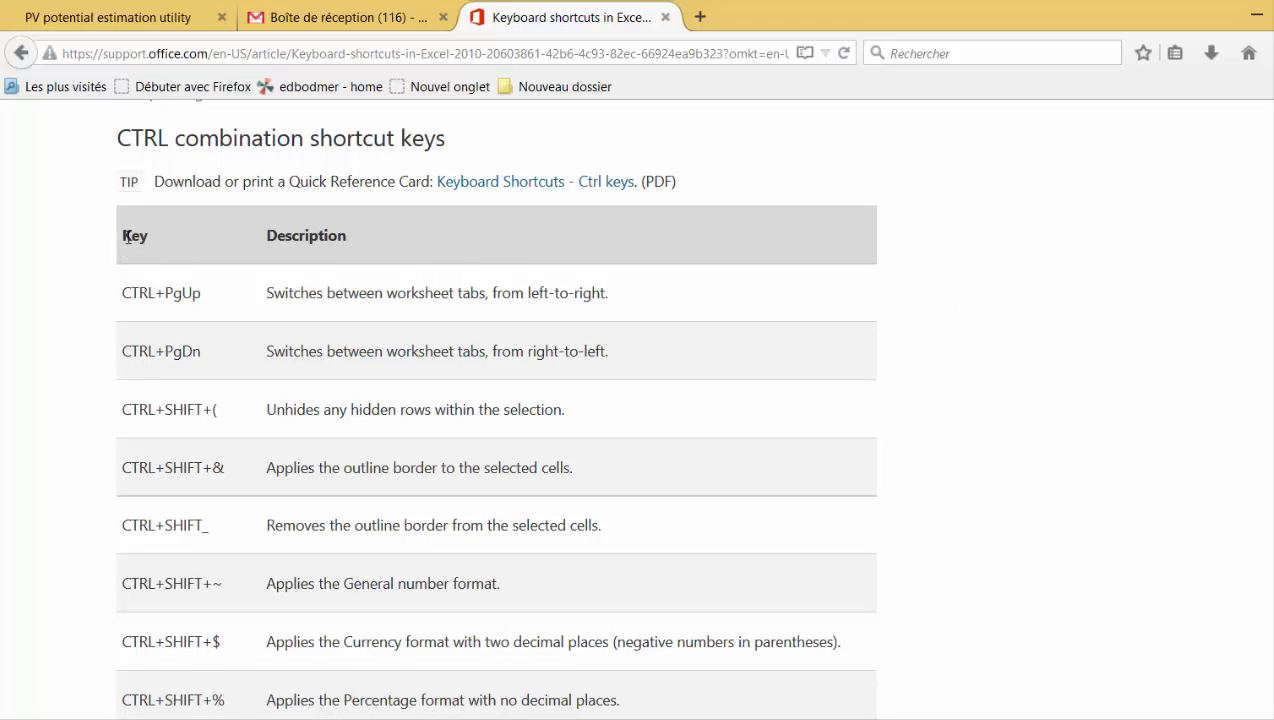
key("shift+Down")
key("shift+Down")
key("shift+Down")
key("shift+Down")
key("shift+Down")
key("shift+Down")
key("shift+Down")
key("shift+Down")
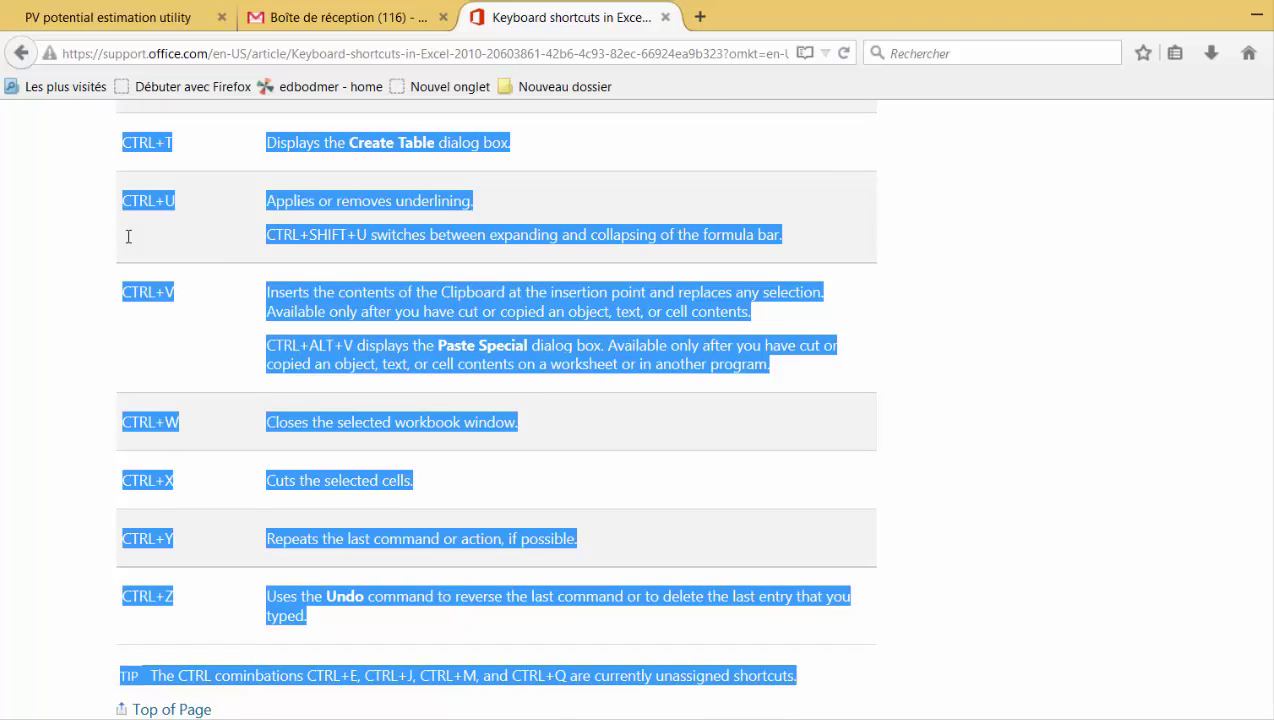
key("shift+Down")
key("shift+Up")
key("shift+Up")
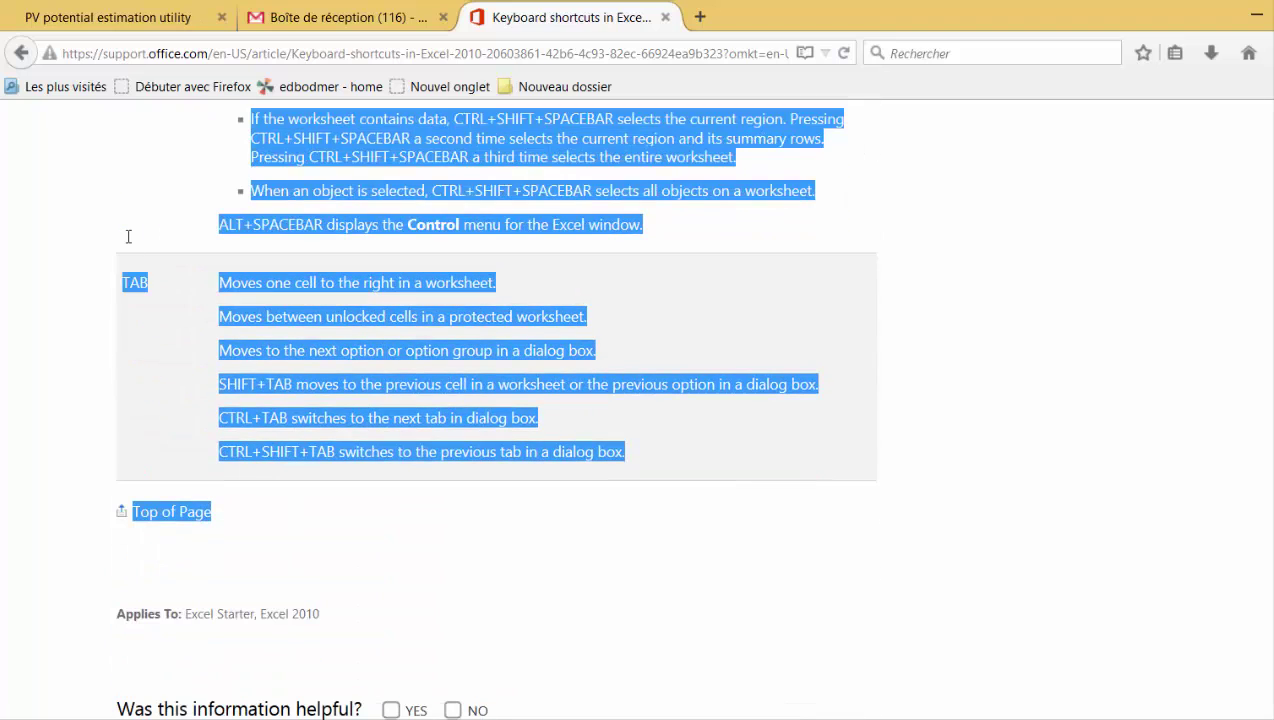
- Switch to the Short Cuts 1 workbook in Excel and paste the copied tables into a new worksheet after Shortcuts List
left_click(265, 718)
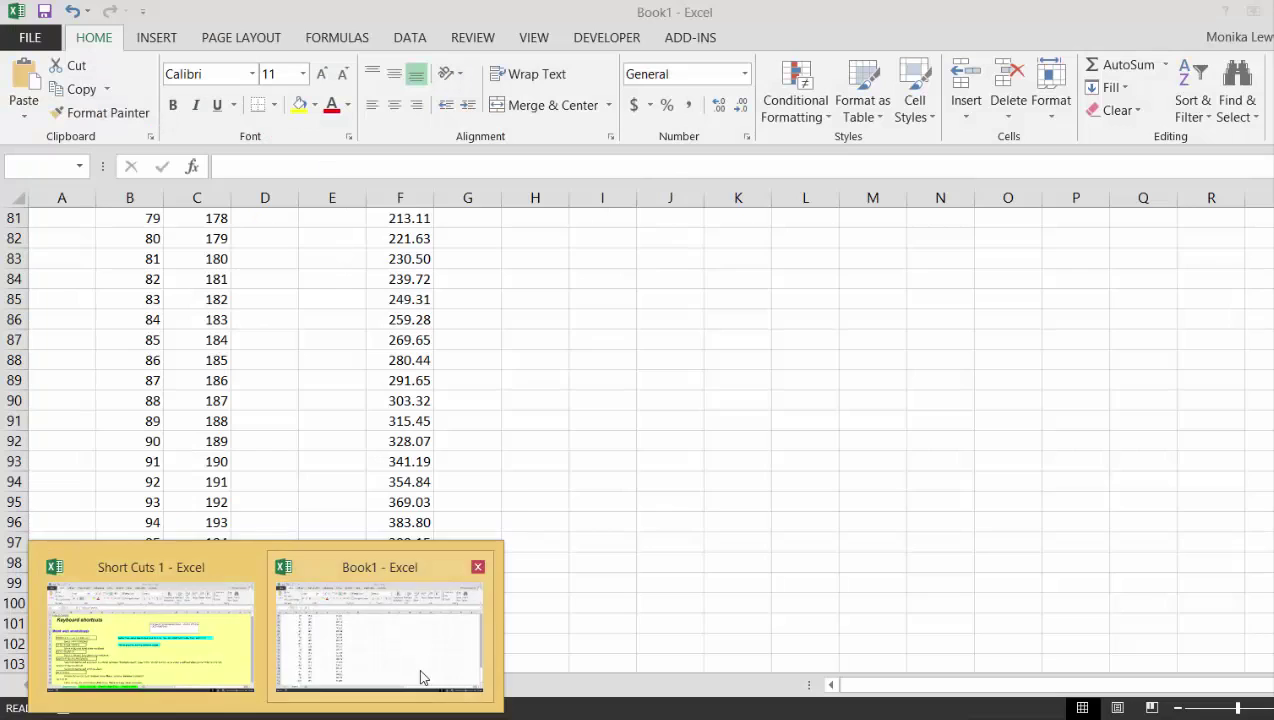
left_click(421, 678)
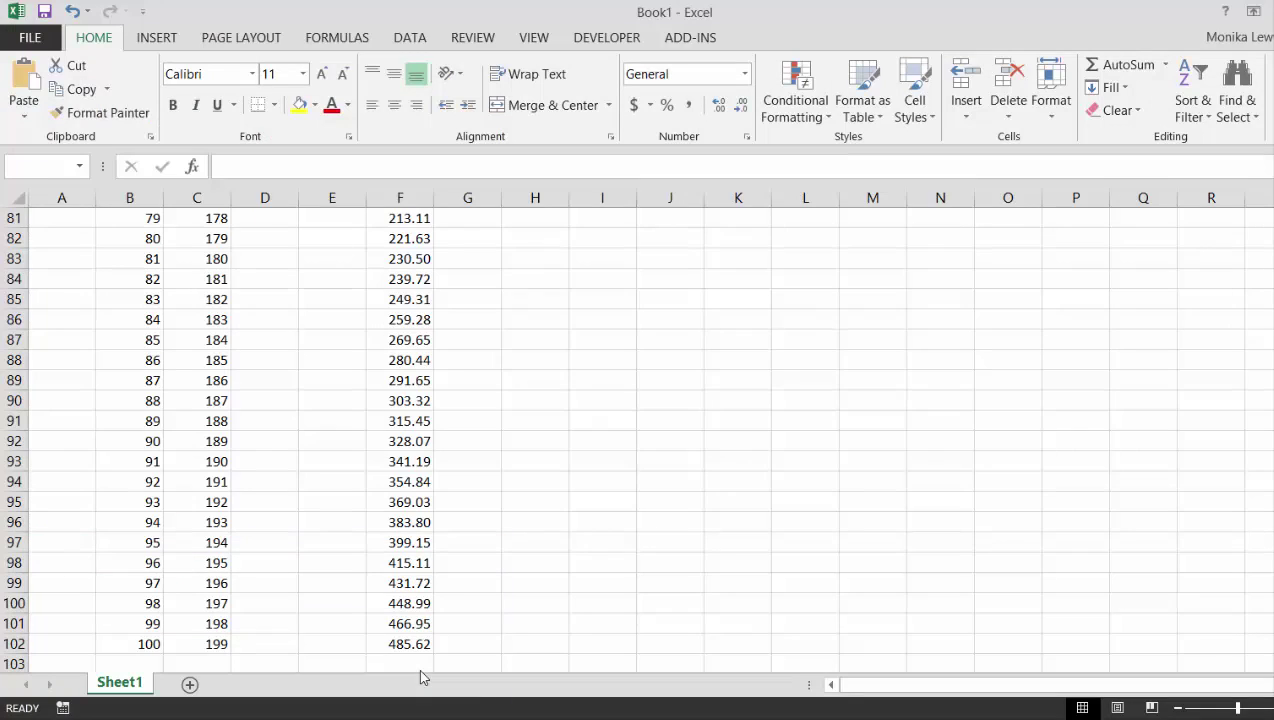
left_click(340, 640)
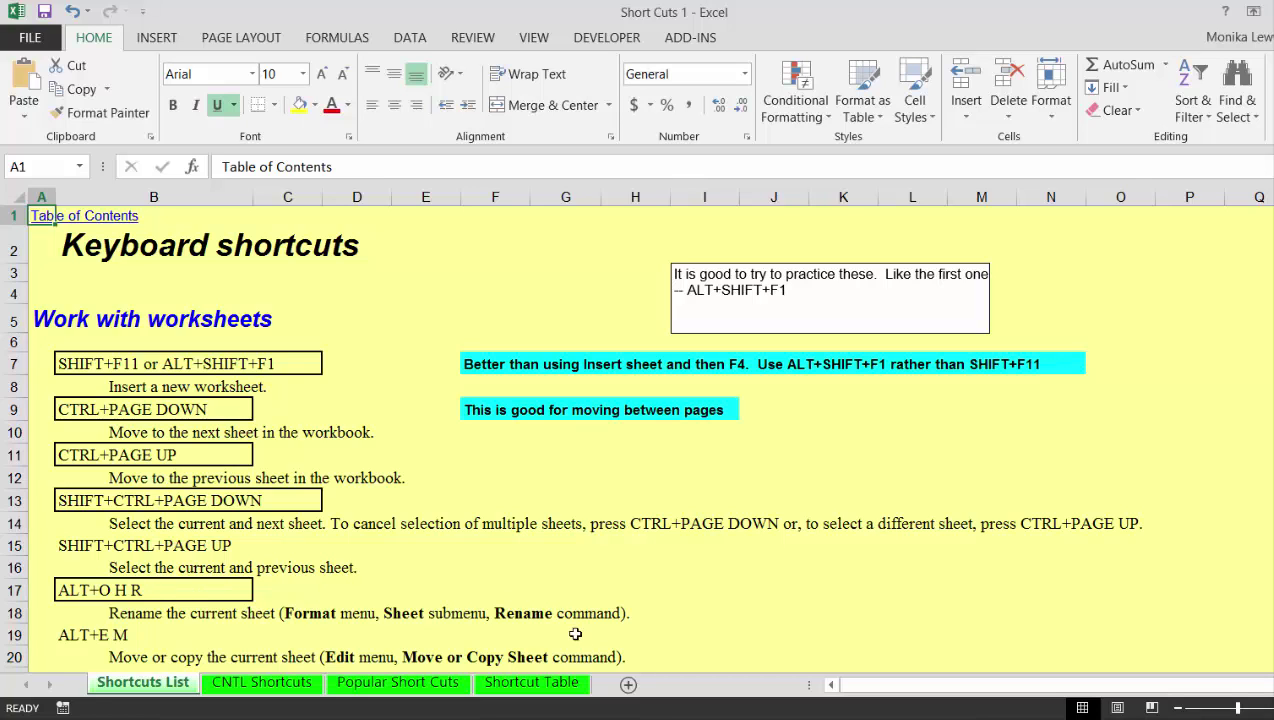
left_click(628, 686)
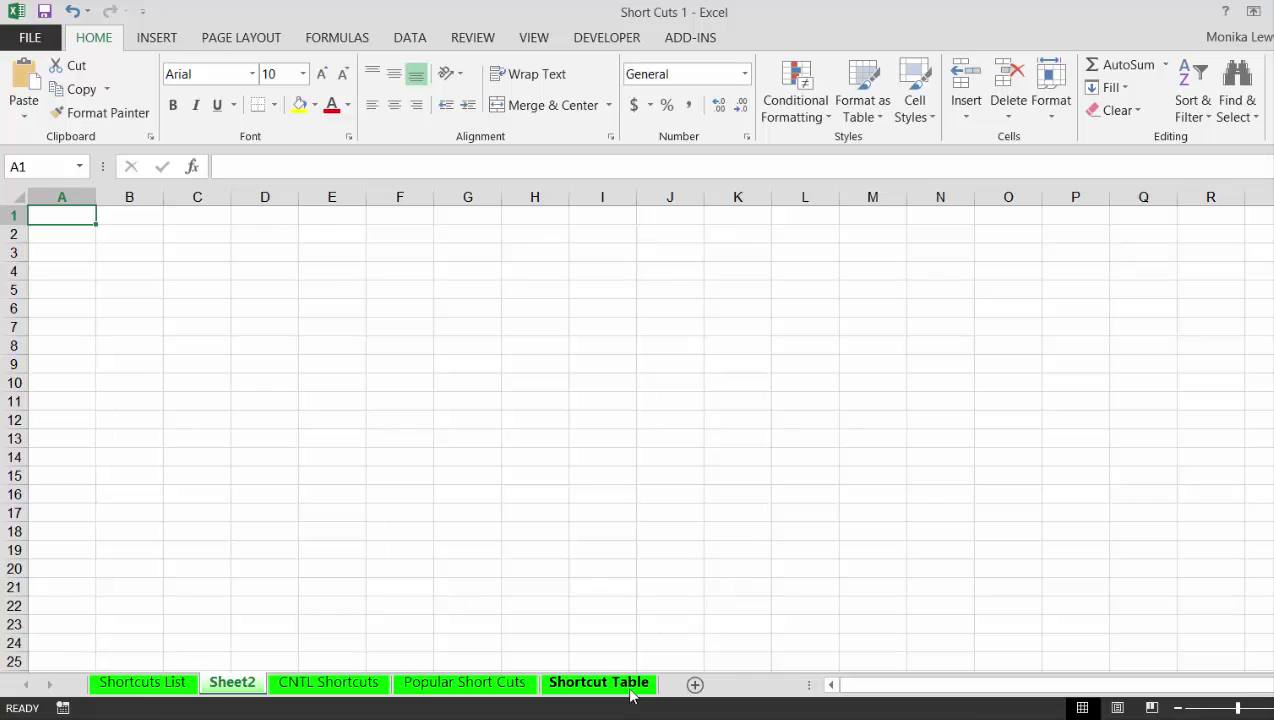
key("ctrl+v")
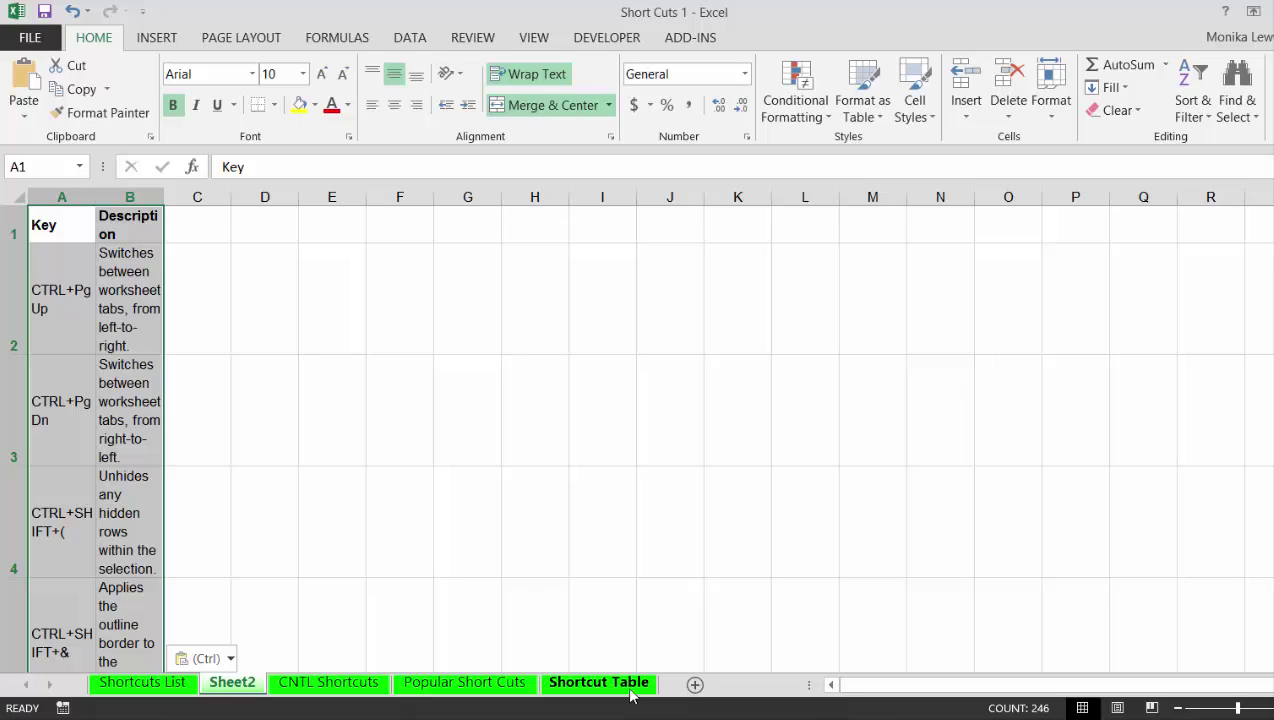
- Turn off text wrapping and cell merging for the whole sheet, and widen column A until its key combinations show in full
key("ctrl+a")
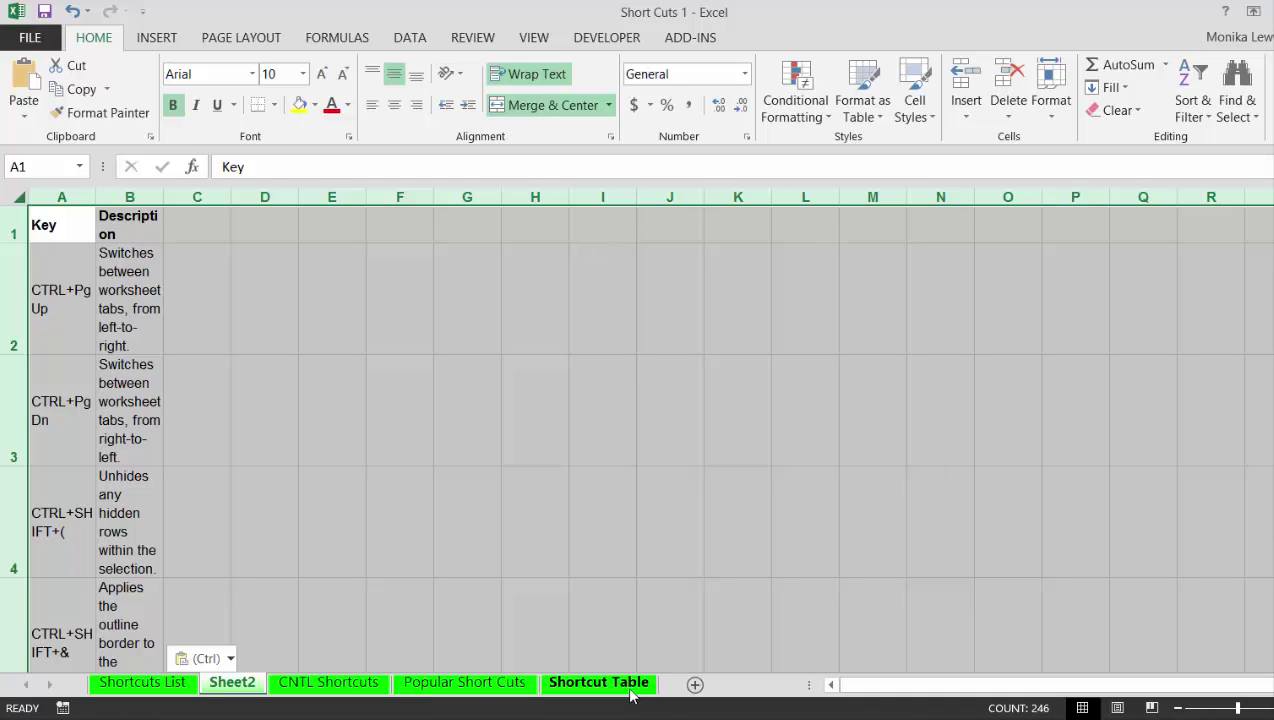
key("ctrl+1")
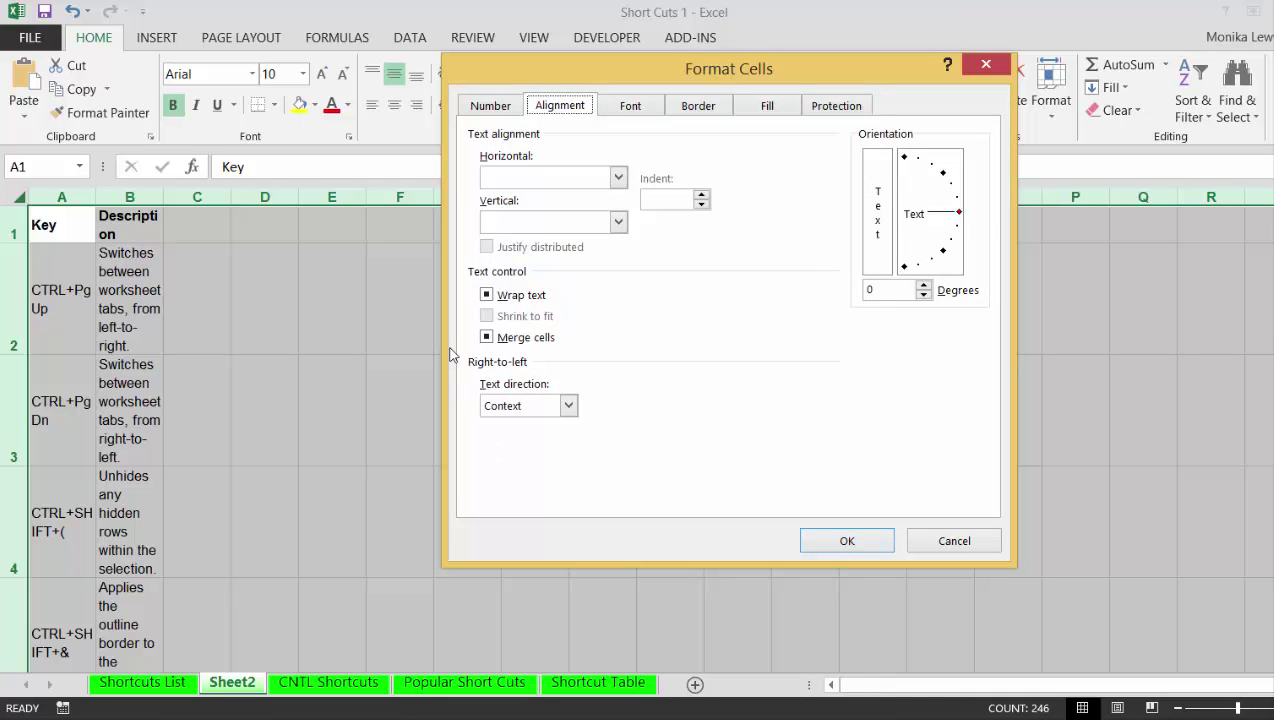
left_click(487, 296)
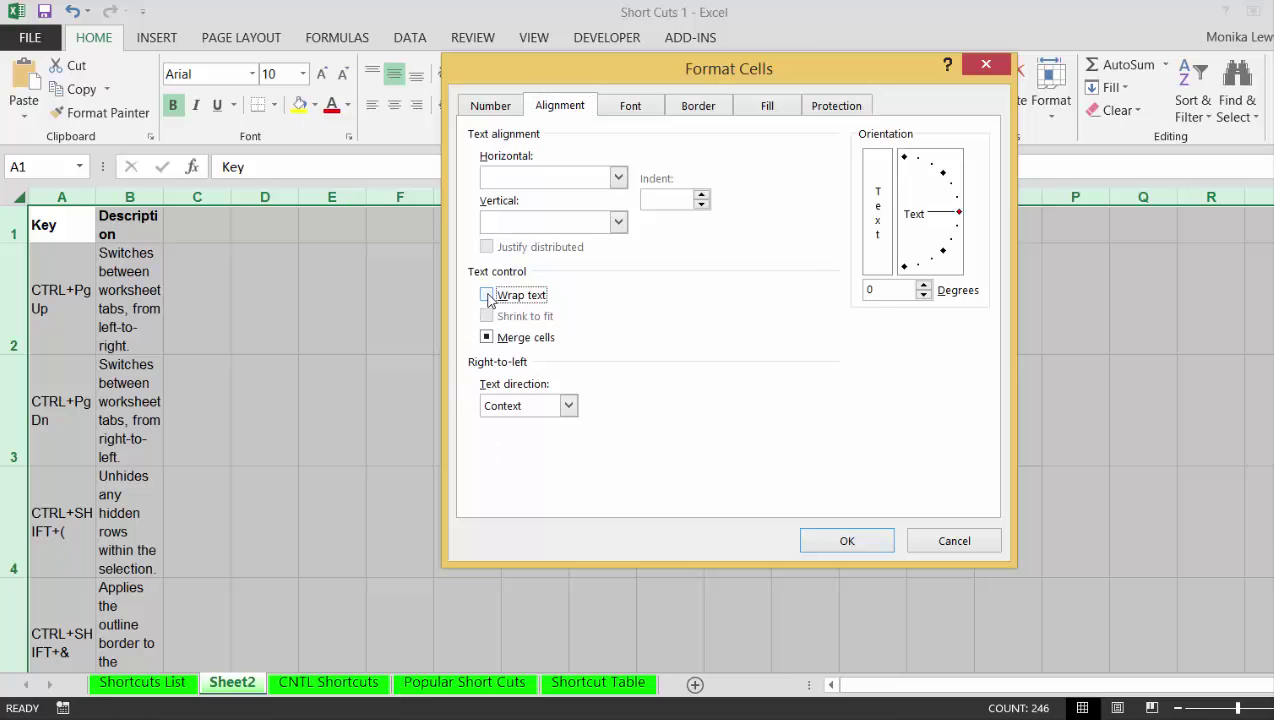
left_click(487, 338)
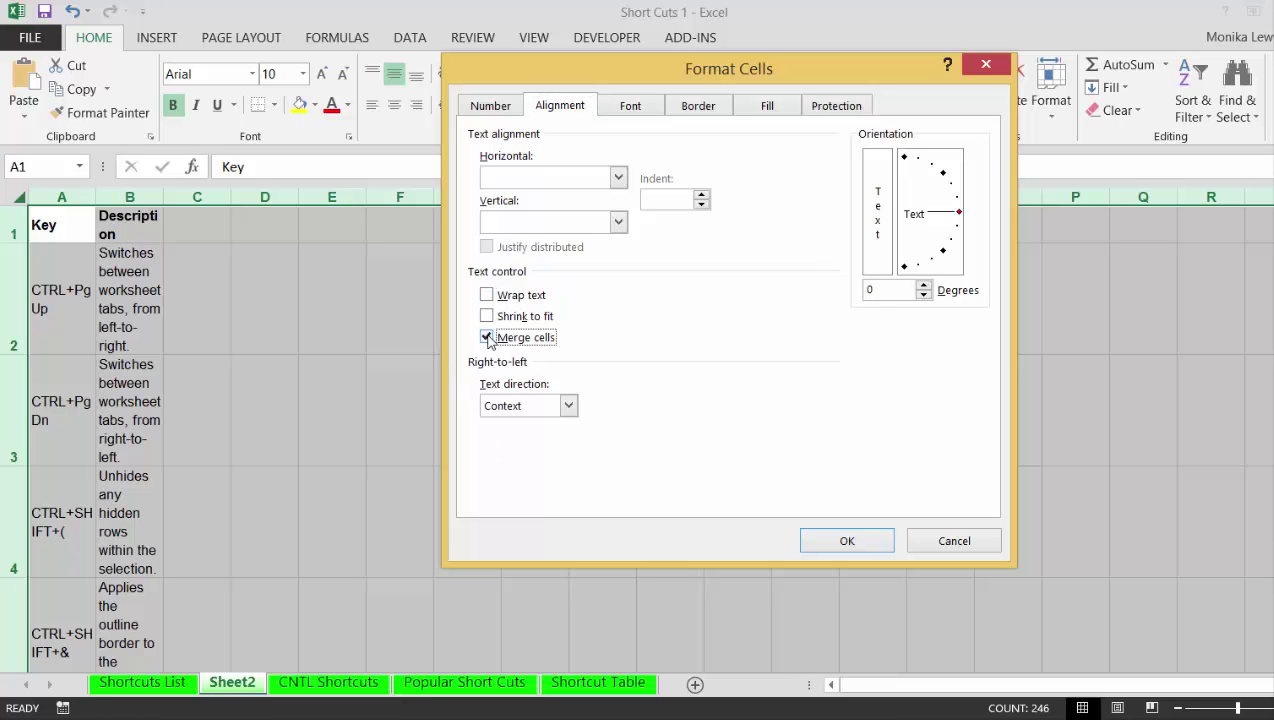
left_click(487, 338)
left_click(845, 541)
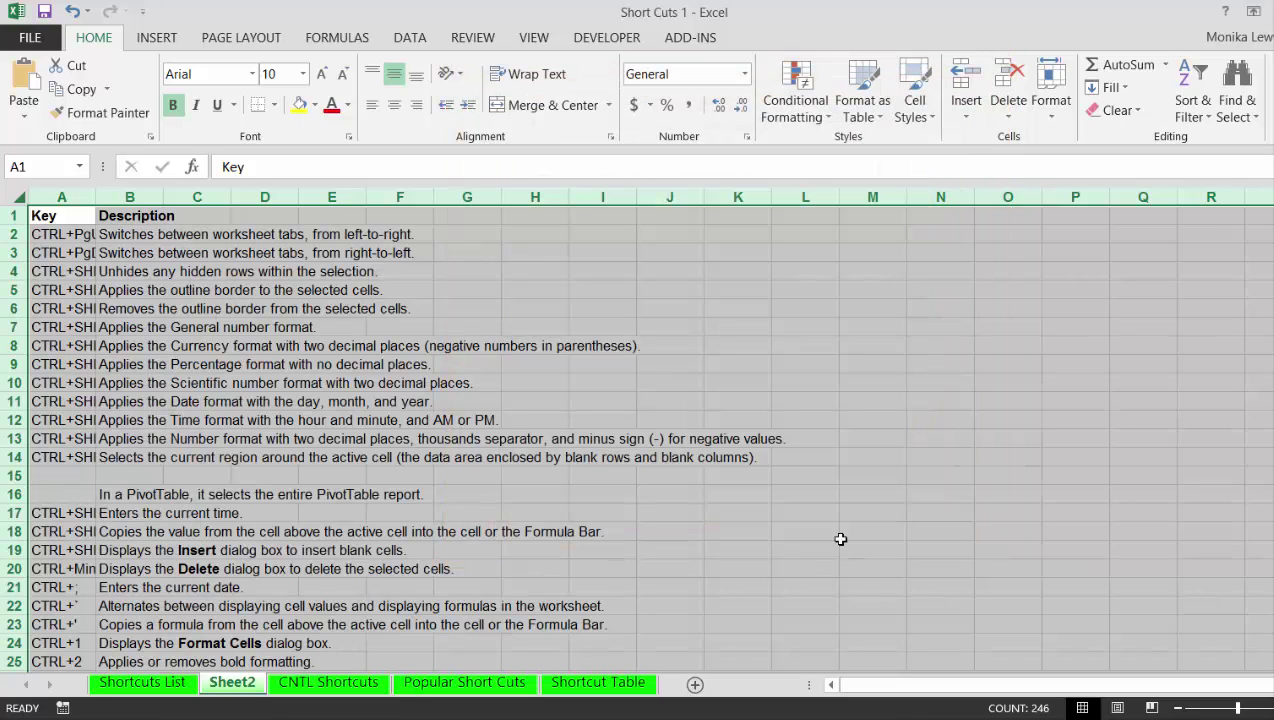
left_click(150, 253)
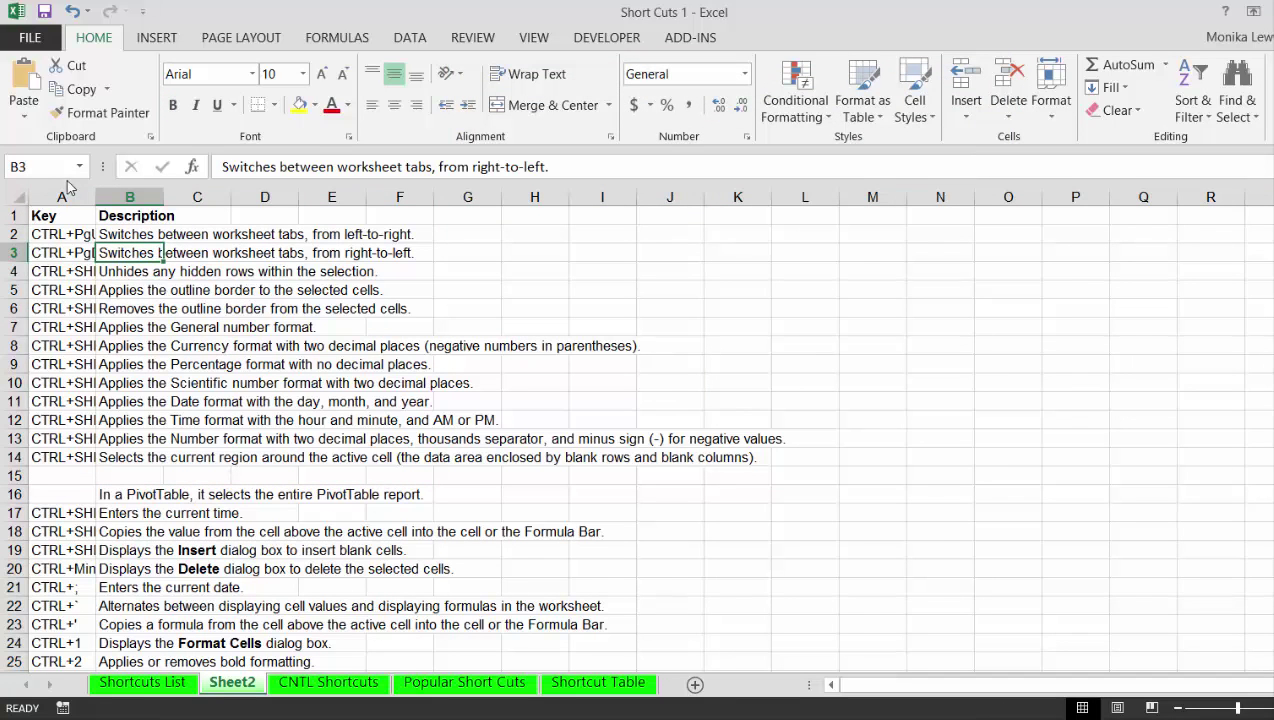
left_click_drag(96, 197, 230, 216)
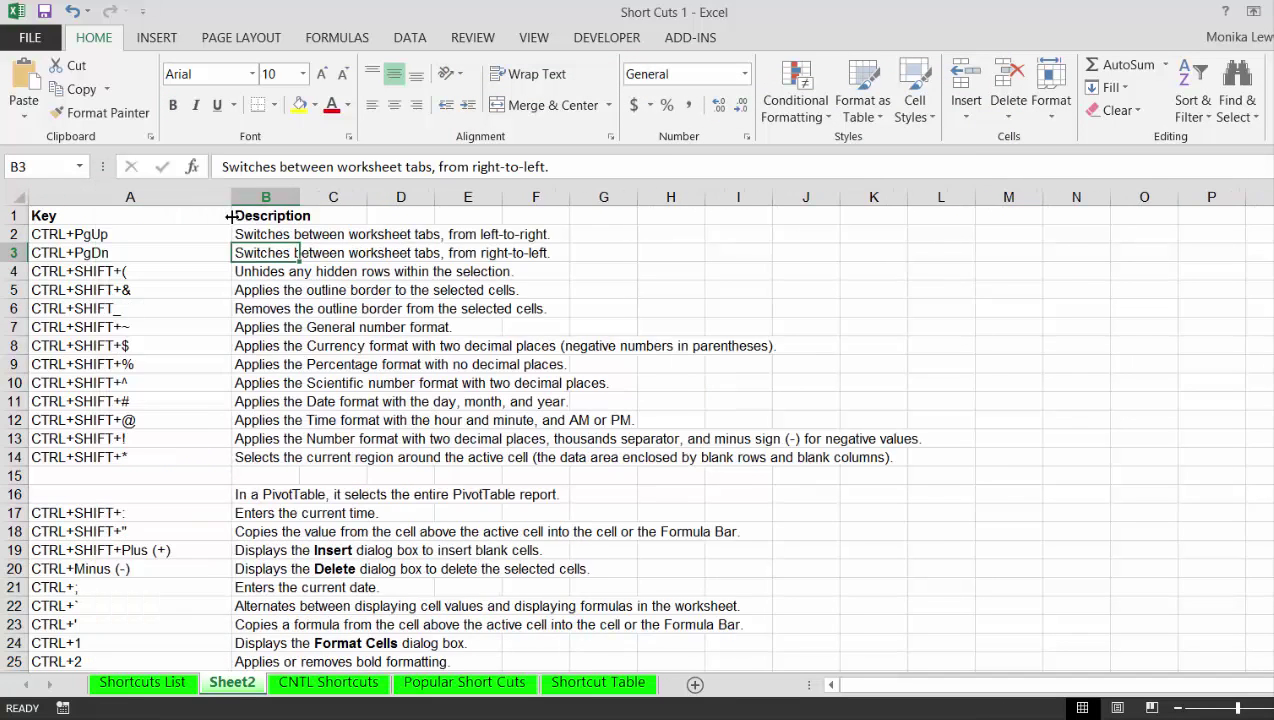
- Examine the pasted CTRL combination shortcuts down to the Function keys heading
key("Down")
key("Down")
key("Down")
key("Down")
key("Down")
key("Down")
key("Down")
key("Down")
key("Down")
key("Down")
key("Down")
key("Down")
key("Down")
key("Down")
key("Down")
key("Down")
key("Down")
key("Down")
key("Down")
key("Down")
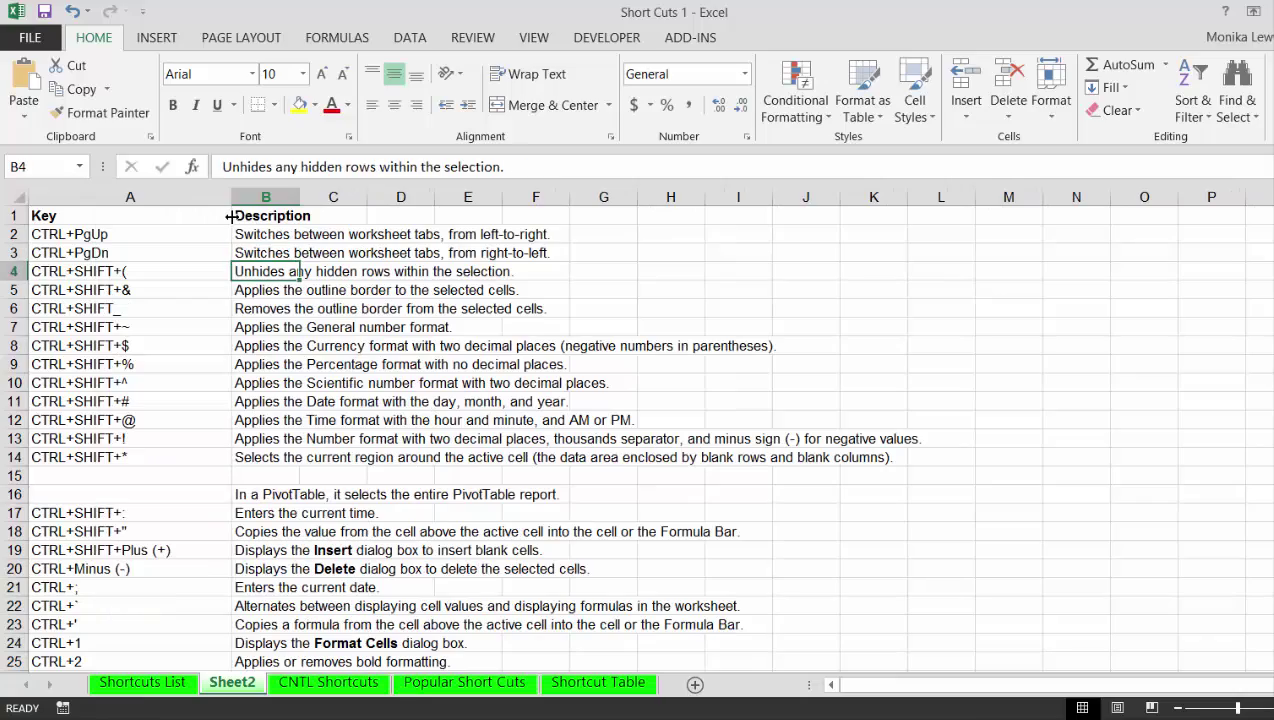
key("Down")
key("Down")
key("Down")
key("Down")
key("Down")
key("Down")
key("Down")
key("Down")
key("Down")
key("Down")
key("Down")
key("Down")
key("Down")
key("Down")
key("Down")
key("Down")
key("Down")
key("Down")
key("Down")
key("Down")
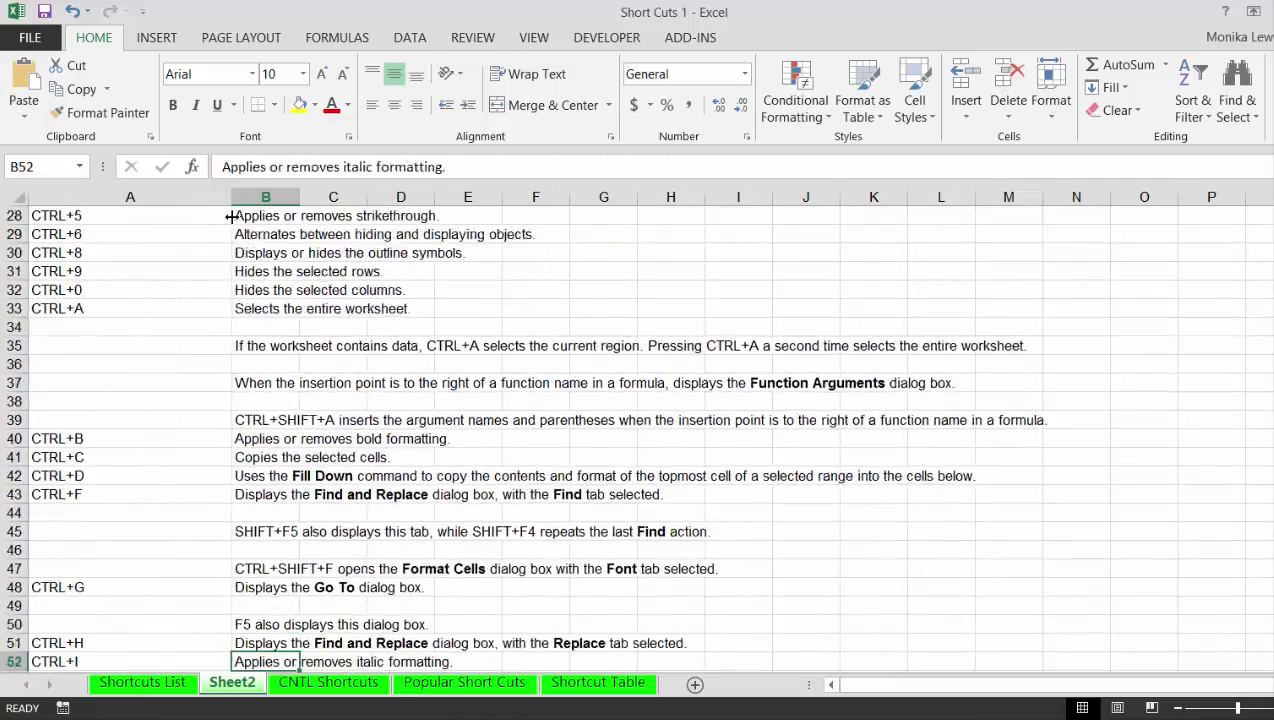
key("Down")
key("Down")
key("Down")
key("Down")
key("Down")
key("Down")
key("Down")
key("Down")
key("Down")
key("Down")
key("Down")
key("Down")
key("Down")
key("Down")
key("Down")
key("Down")
key("Down")
key("Down")
key("Down")
key("Down")
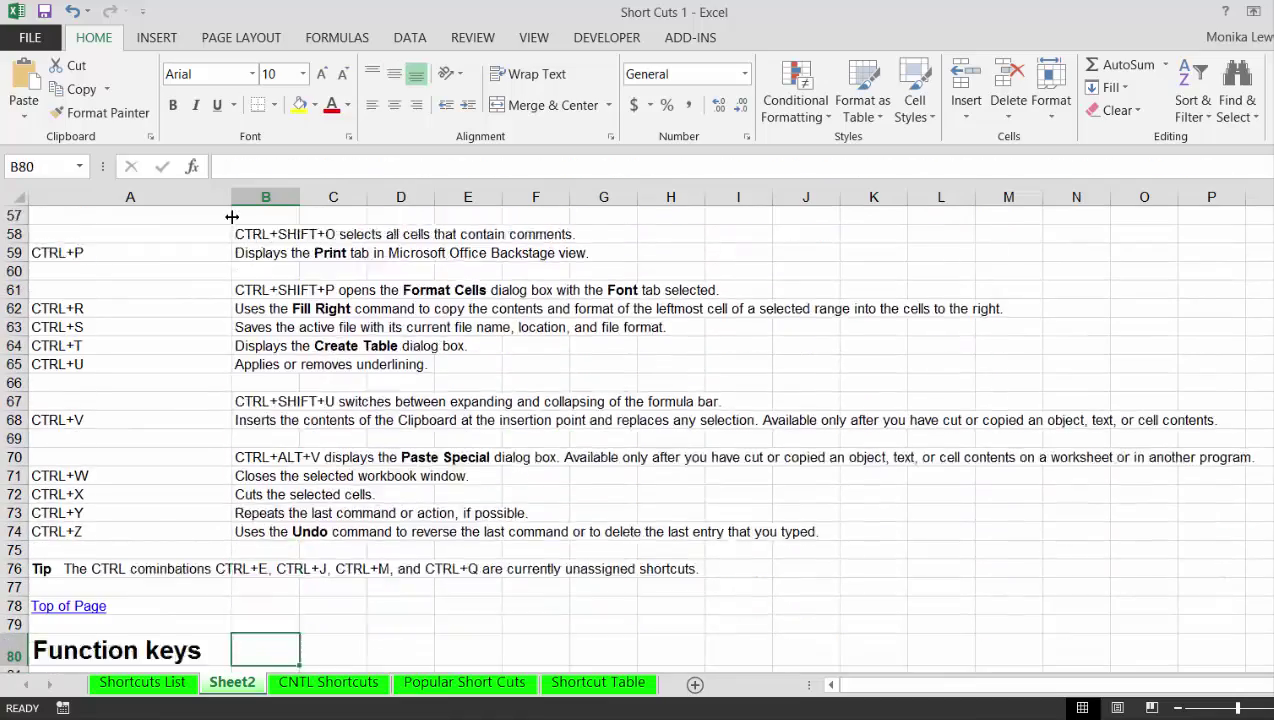
- Examine the pasted function-key descriptions from F1 to F11, ending in column A beside the ALT+F11 entry
key("Down")
key("Down")
key("Down")
key("Down")
key("Down")
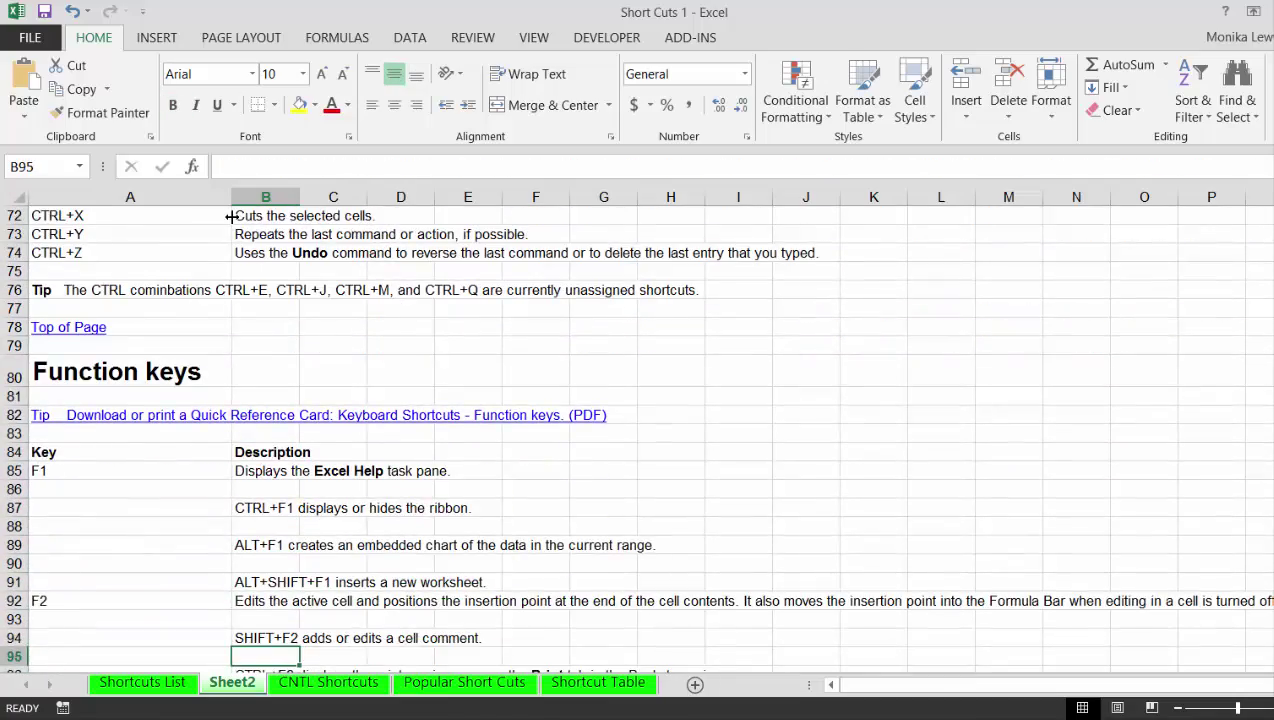
key("Down")
key("Down")
key("Down")
key("Down")
key("Down")
key("Down")
key("Down")
key("Down")
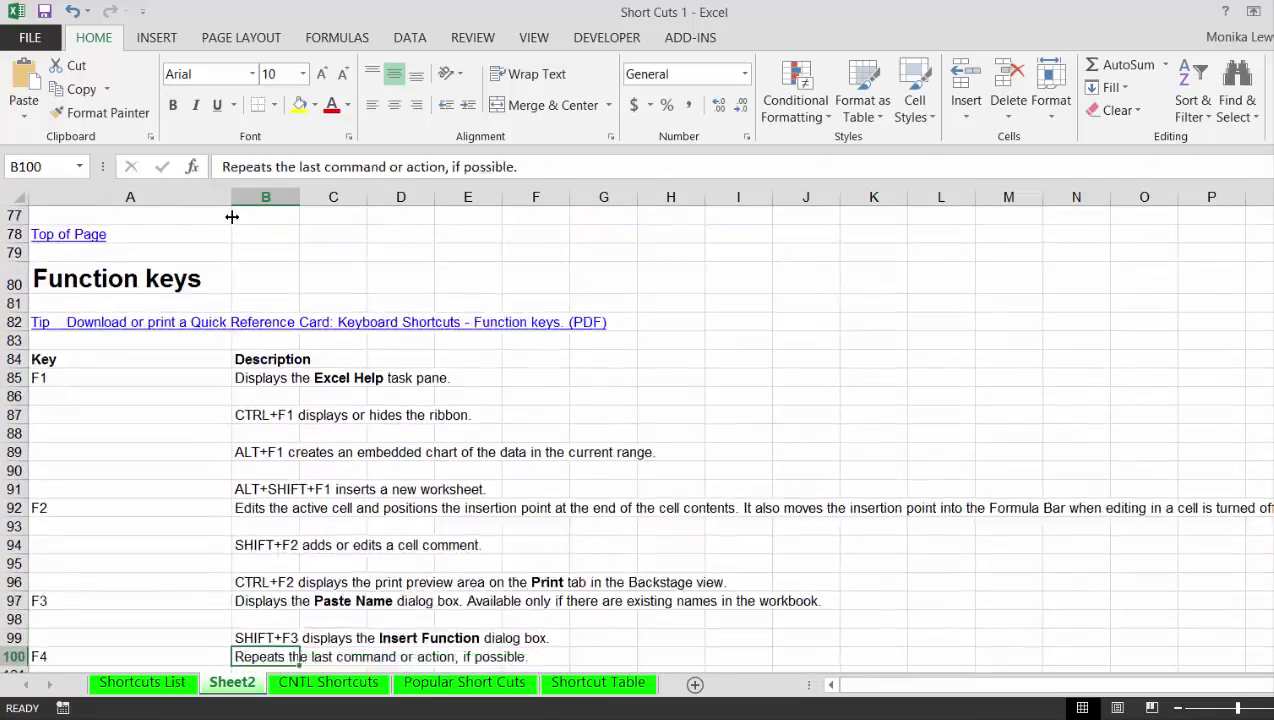
key("Down")
key("Down")
key("Down")
key("Down")
key("Down")
key("Down")
key("Down")
key("Down")
key("Down")
key("Down")
key("Down")
key("Down")
key("Down")
key("Down")
key("Down")
key("Down")
key("Down")
key("Down")
key("Down")
key("Down")
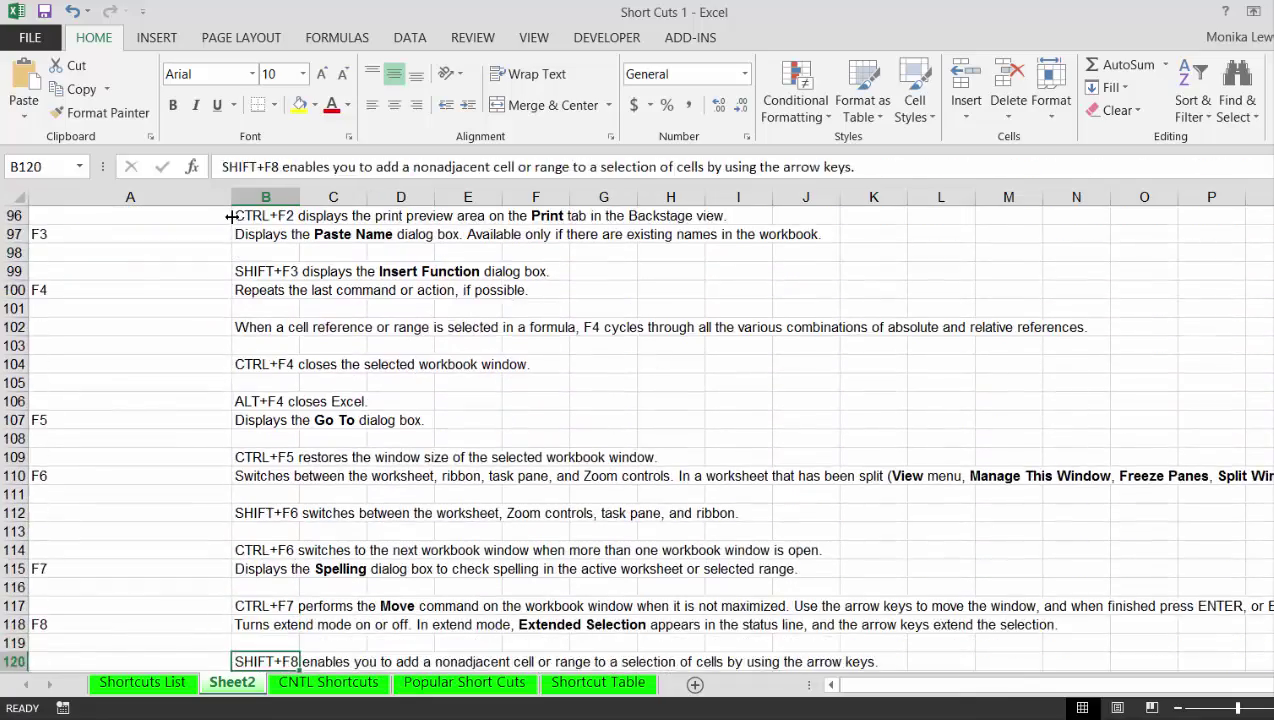
key("Down")
key("Down")
key("Down")
key("Down")
key("Down")
key("Down")
key("Down")
key("Down")
key("Down")
key("Down")
key("Down")
key("Down")
key("Left")
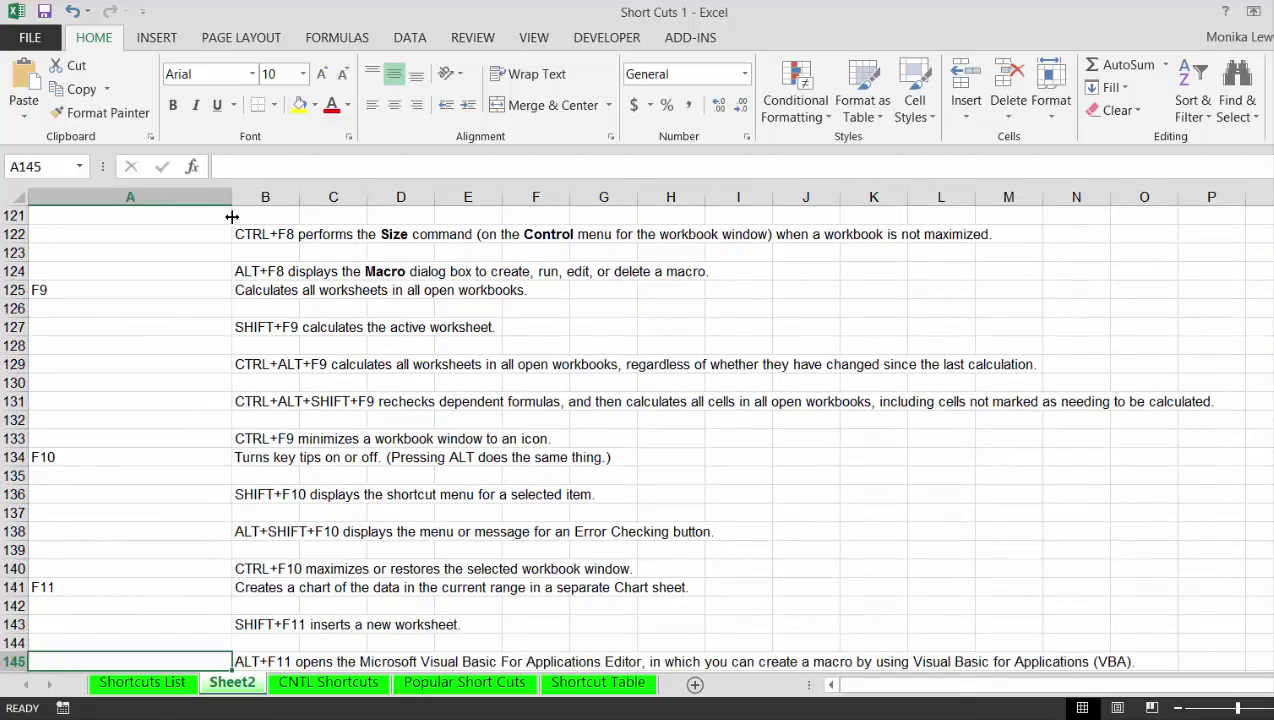
- Go back up to the F10 entry and select its description in column B
key("Up")
key("Up")
key("Up")
key("Up")
key("Up")
key("Up")
key("Up")
key("Up")
key("Up")
key("Up")
key("Up")
key("Up")
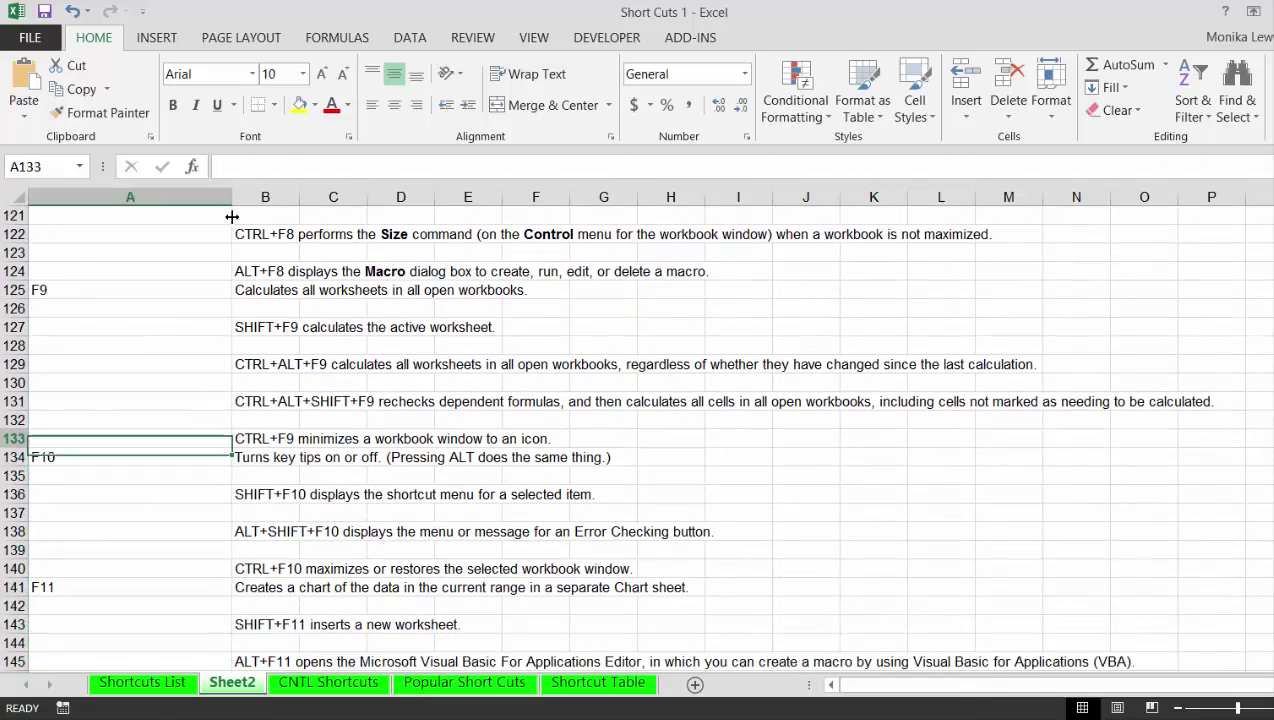
key("Down")
key("Right")
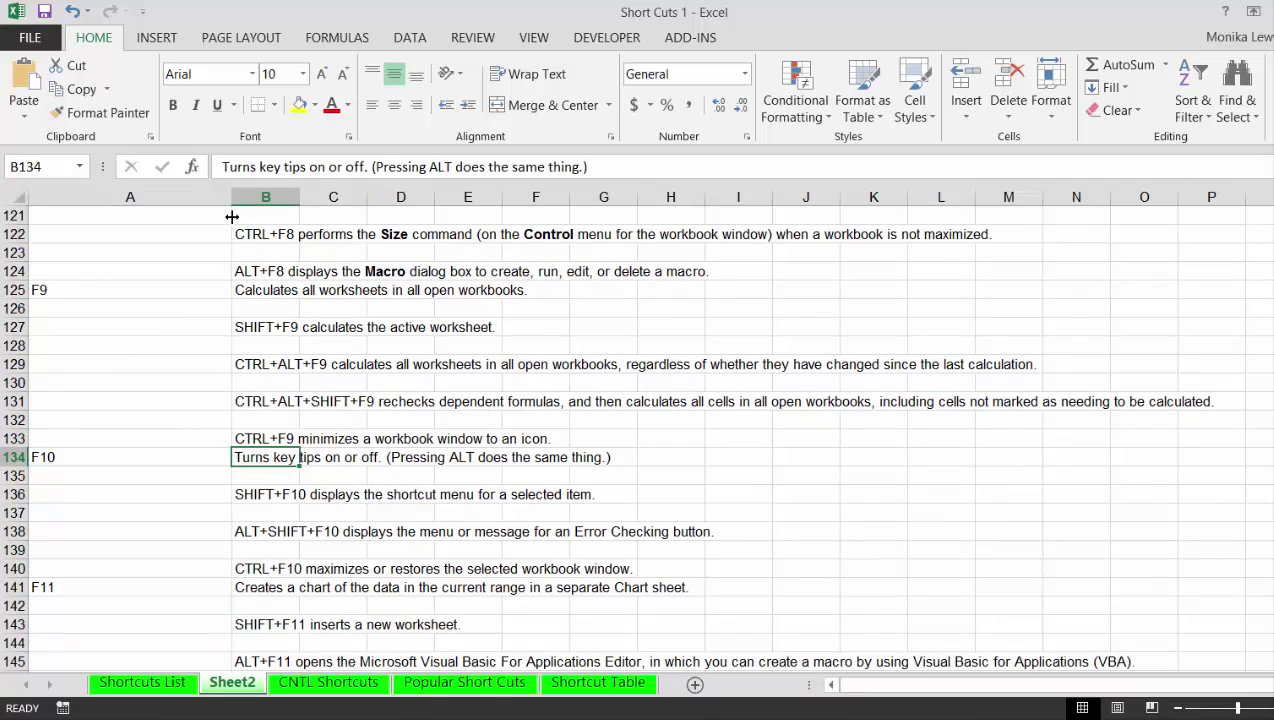
- Look back up column A through the function-key and CTRL shortcut entries, ending on the CTRL+PgUp entry under the Key heading
key("Left")
key("Up")
key("Up")
key("Up")
key("Up")
key("Up")
key("Up")
key("Up")
key("Up")
key("Up")
key("Up")
key("Up")
key("Up")
key("Up")
key("Up")
key("Up")
key("Up")
key("Up")
key("Up")
key("Up")
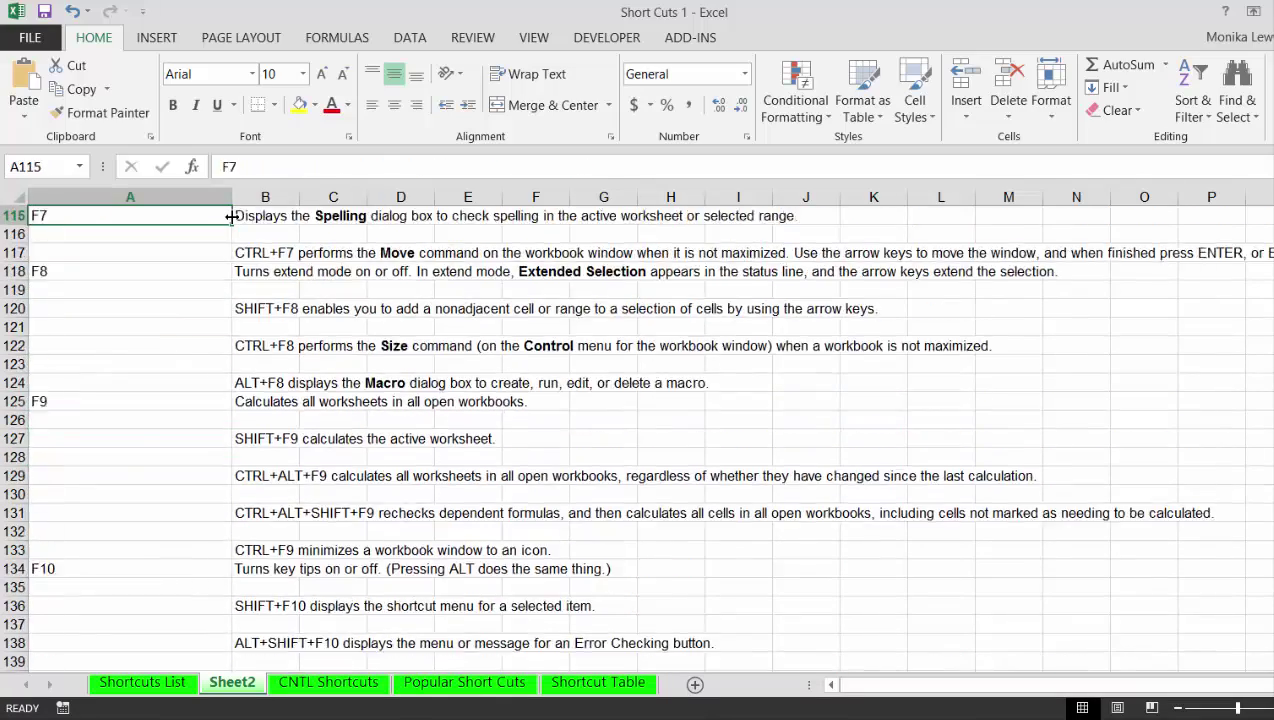
key("Up")
key("Up")
key("Up")
key("Up")
key("Up")
key("Up")
key("Up")
key("Up")
key("Up")
key("Up")
key("Up")
key("Up")
key("Up")
key("Up")
key("Up")
key("Up")
key("Up")
key("Up")
key("Up")
key("Up")
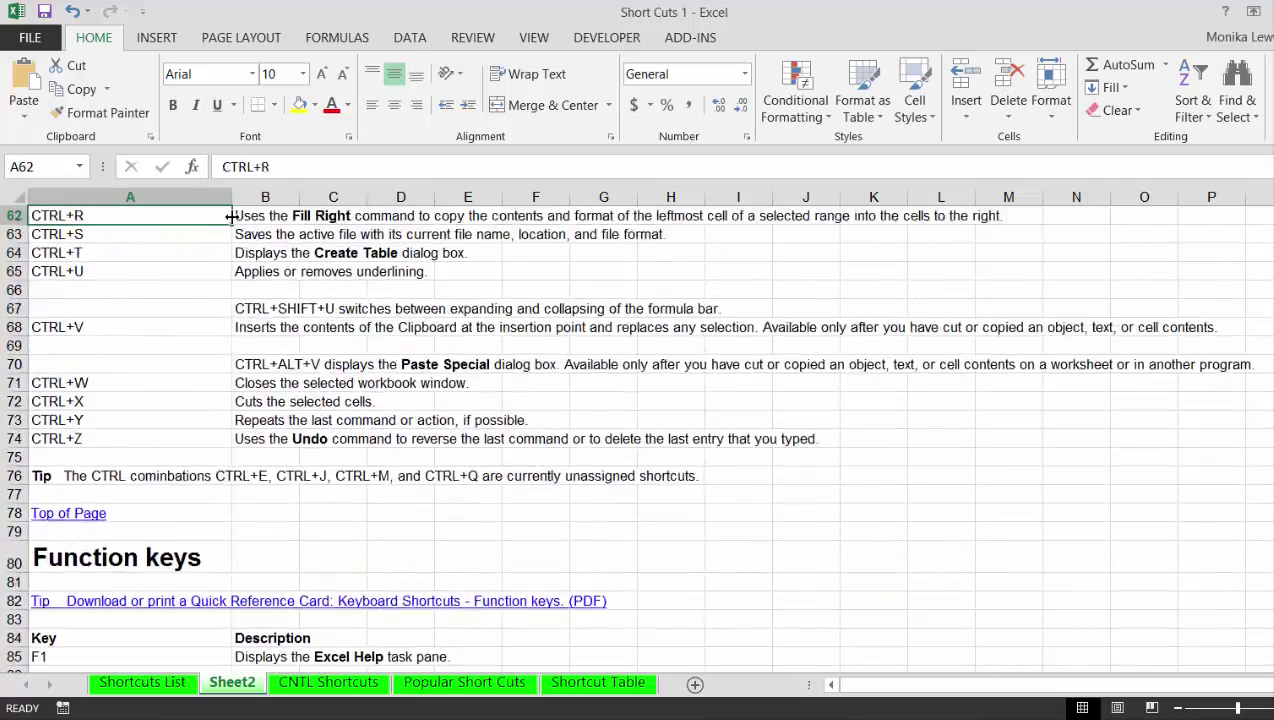
key("Up")
key("Up")
key("Up")
key("Up")
key("Up")
key("Up")
key("Up")
key("Up")
key("Up")
key("Up")
key("Up")
key("Up")
key("Up")
key("Up")
key("Up")
key("Up")
key("Up")
key("Up")
key("Up")
key("Up")
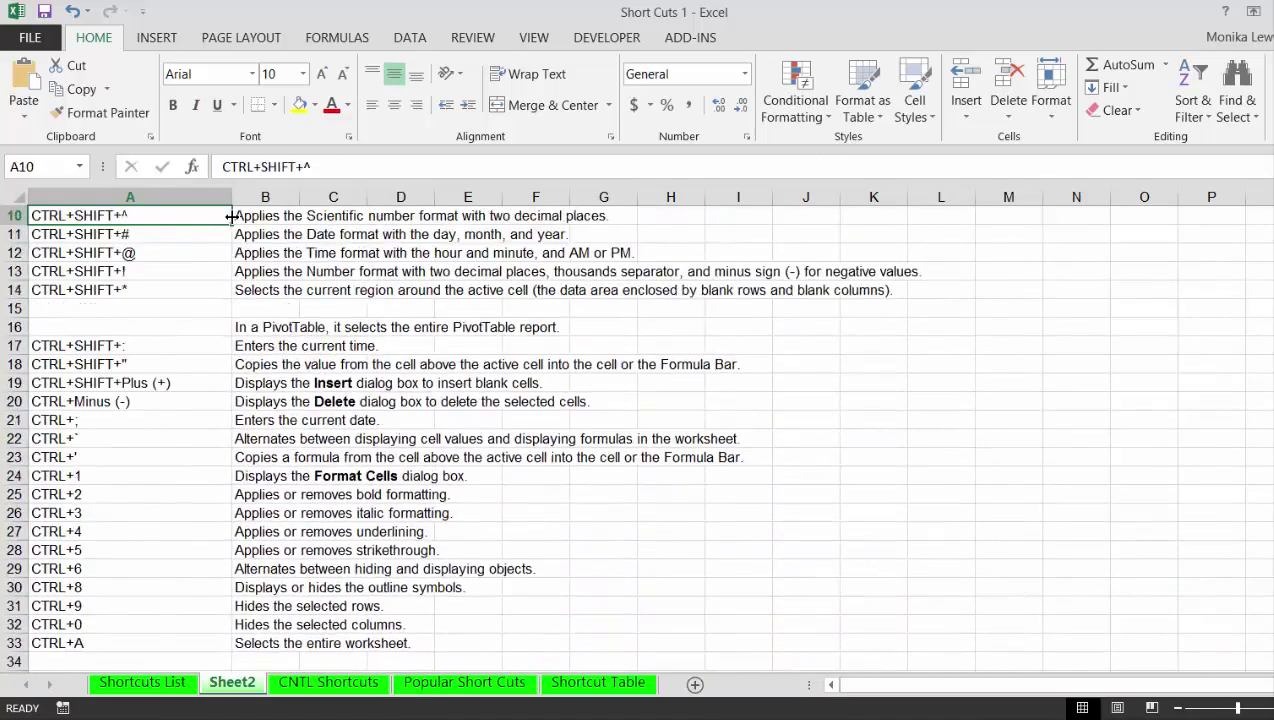
key("Up")
key("Up")
key("Up")
key("Up")
key("Up")
key("Up")
key("Up")
key("Up")
key("Up")
key("Down")
key("Down")
key("Up")
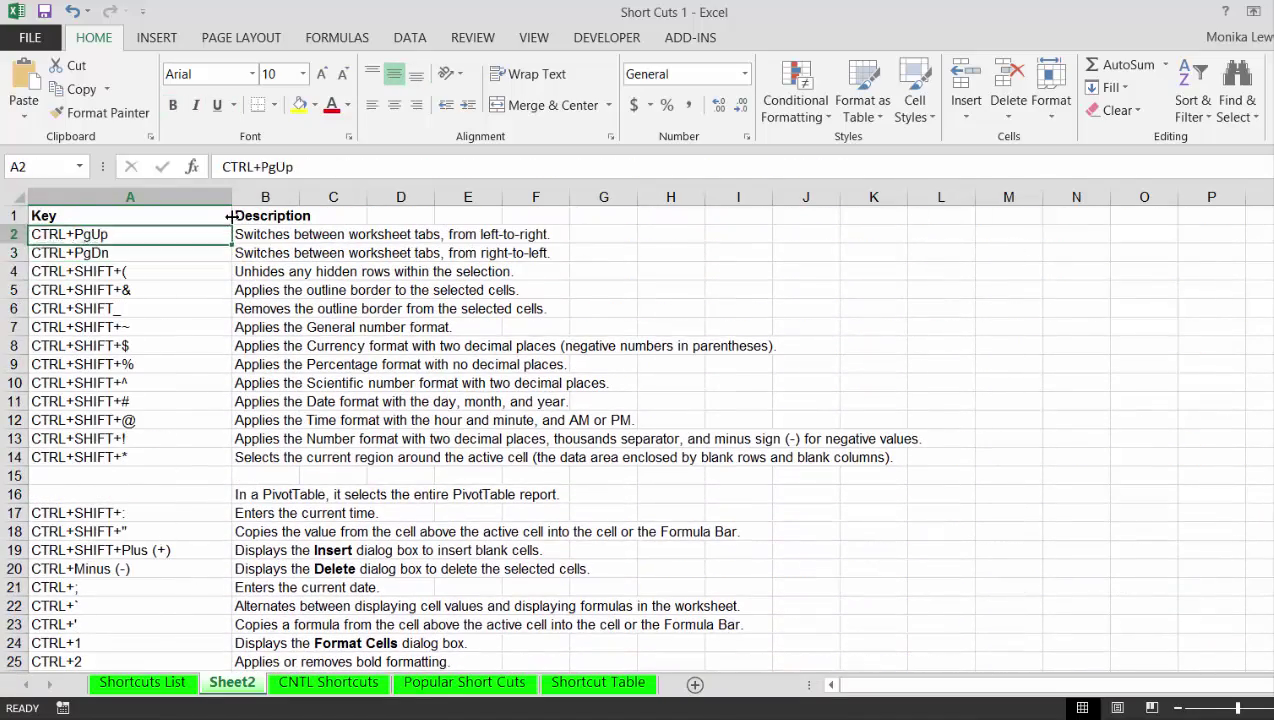
key("Up")
key("Down")
key("Up")
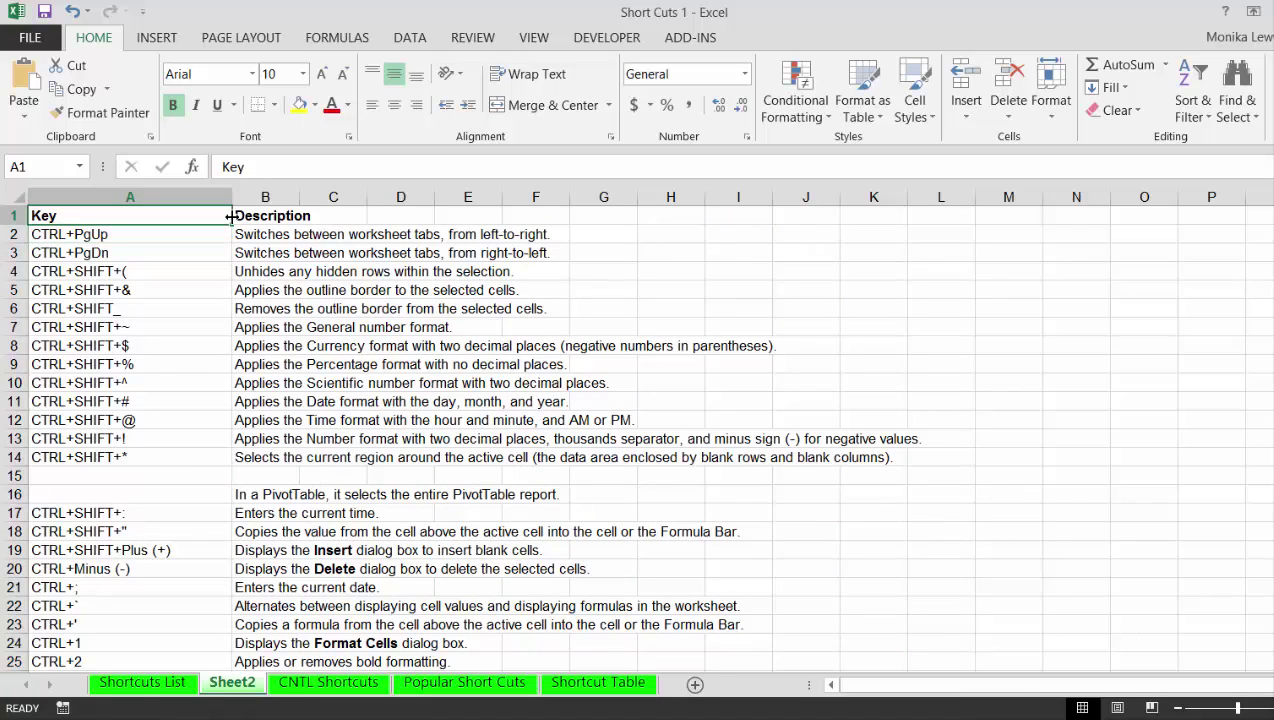
key("Down")
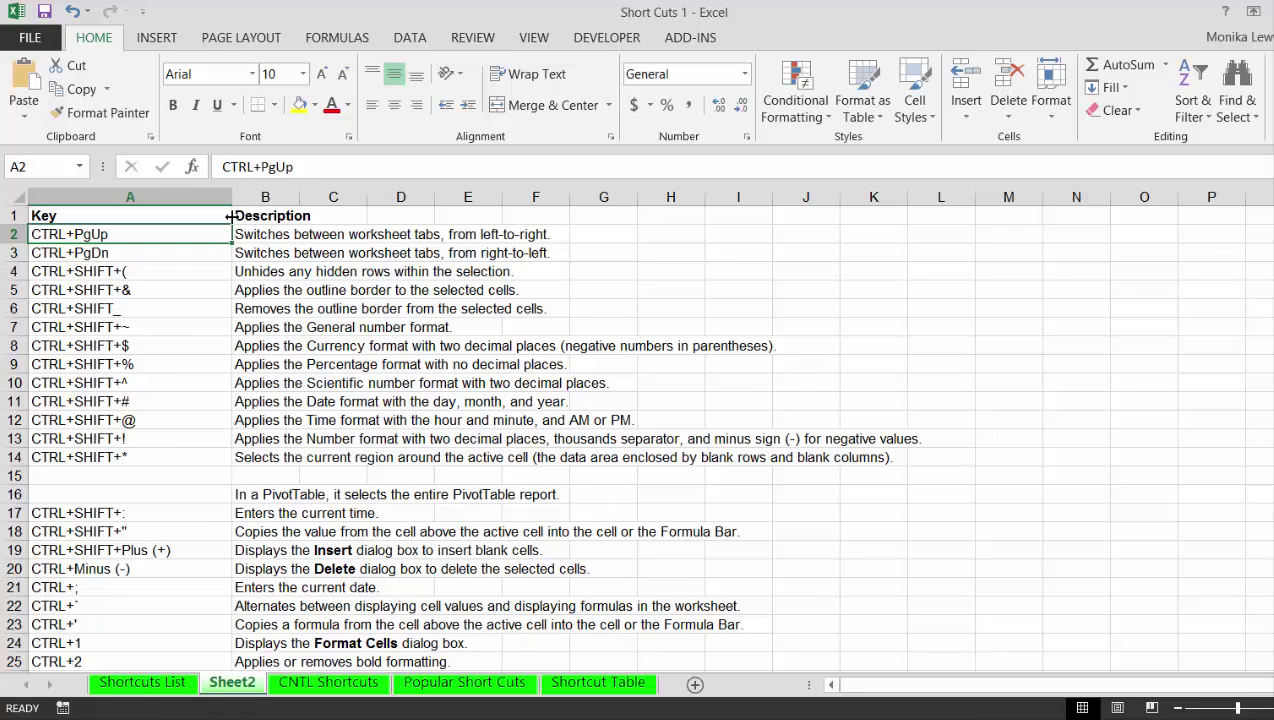
- Check the whole sheet's alignment options in Format Cells without changing them, and set the sheet's font size to 10
key("ctrl+shift+asterisk")
key("ctrl+a")
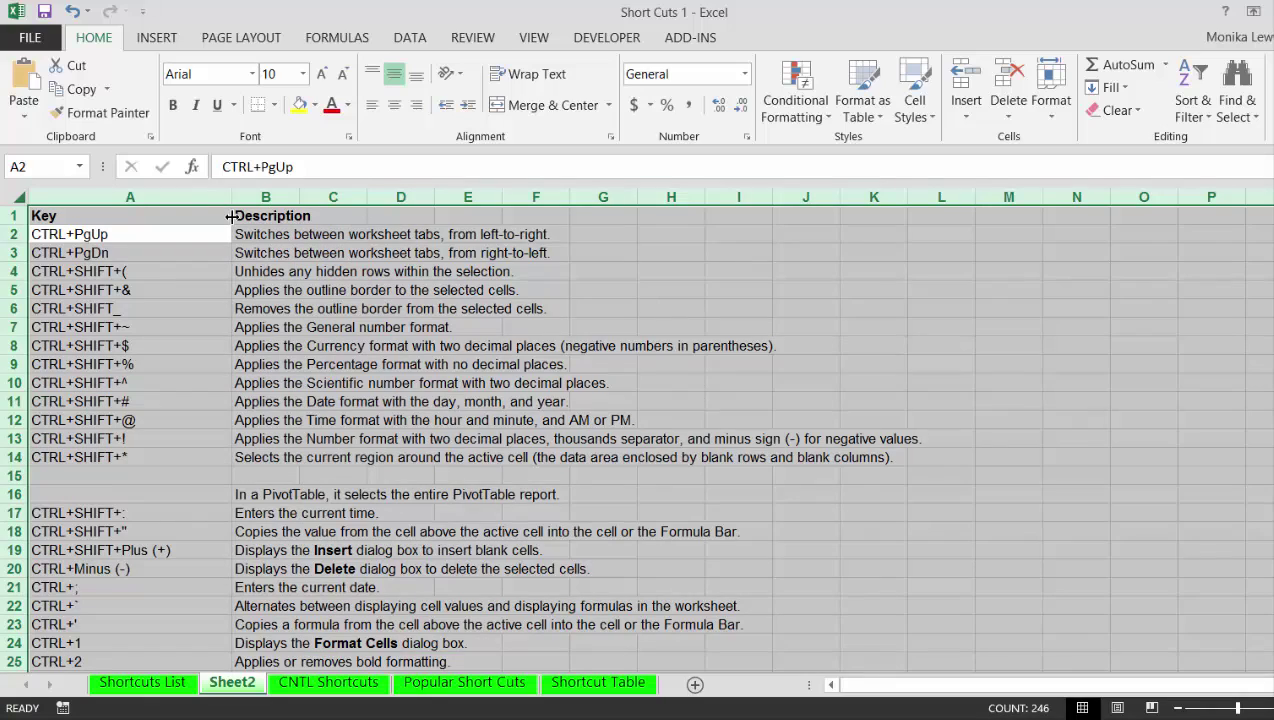
key("ctrl+1")
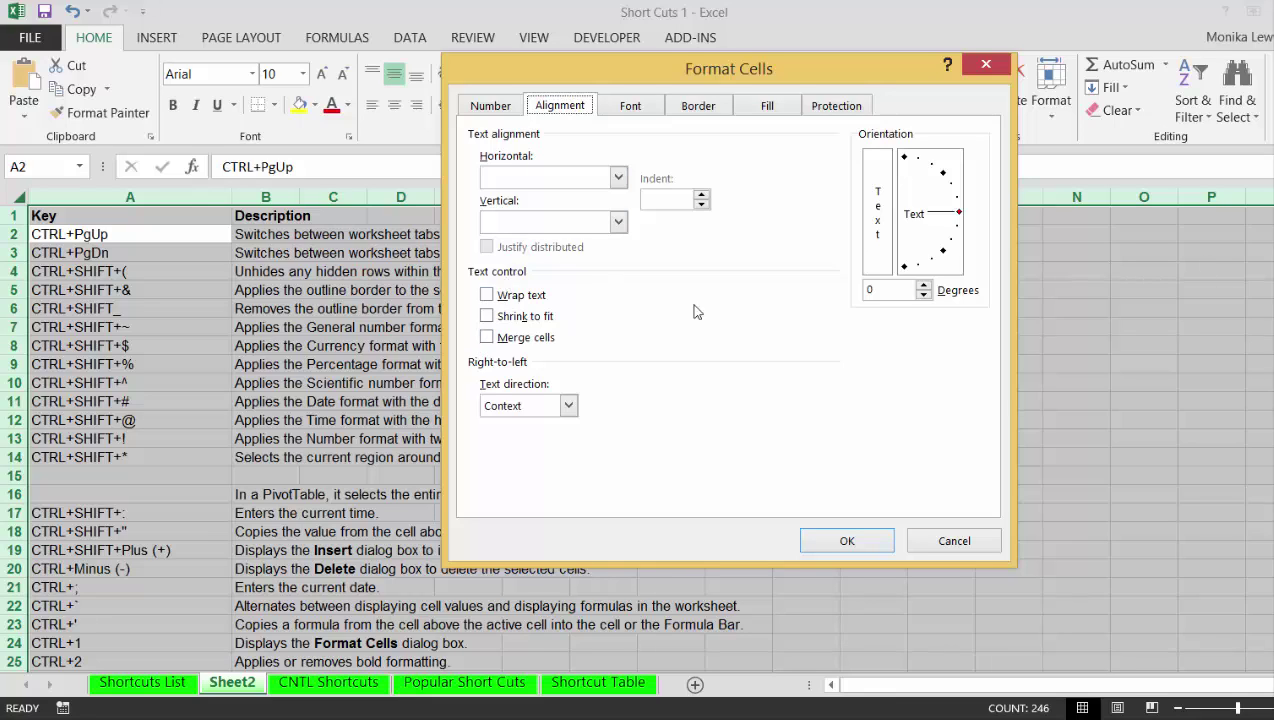
left_click(968, 541)
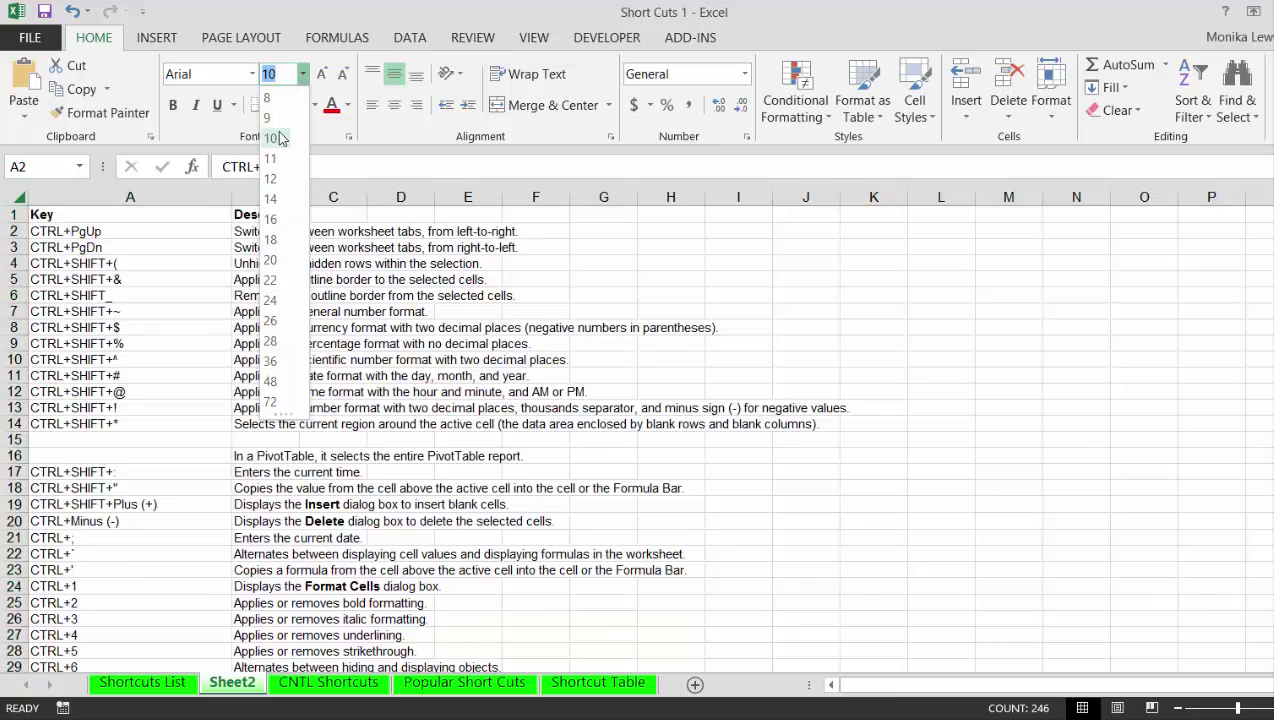
left_click(280, 139)
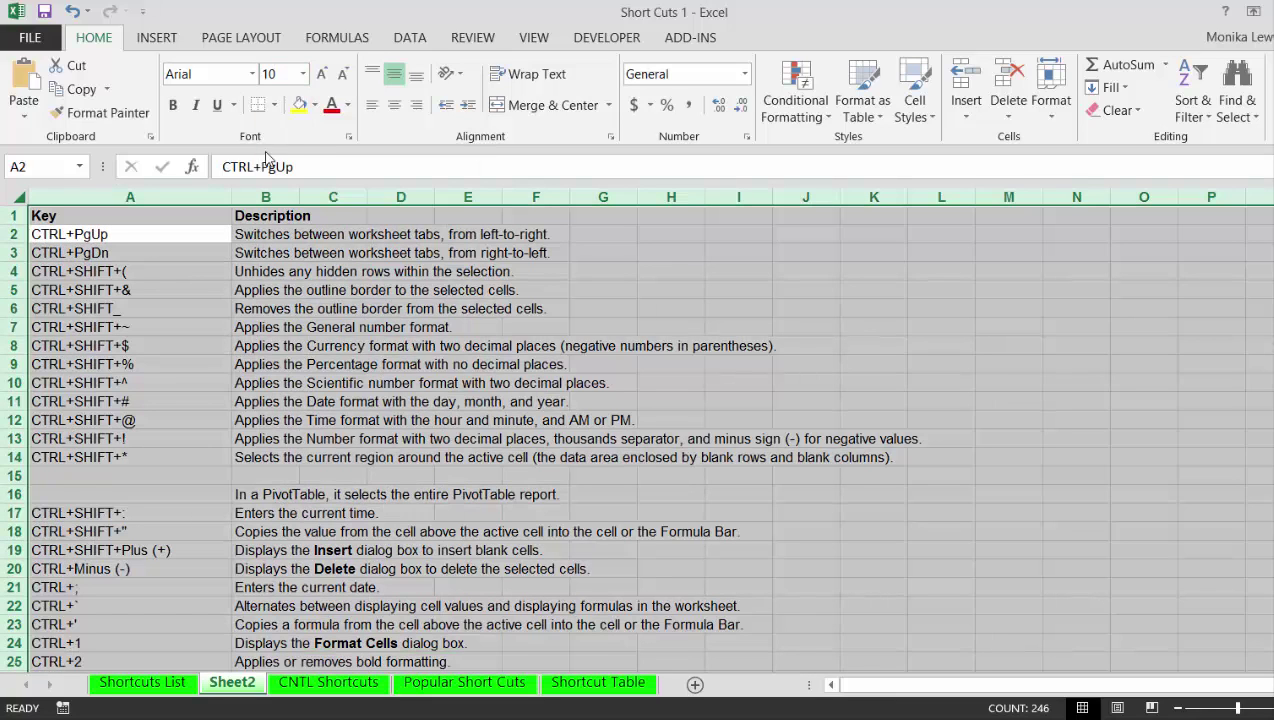
- Insert a blank column before the Key column
left_click(155, 345)
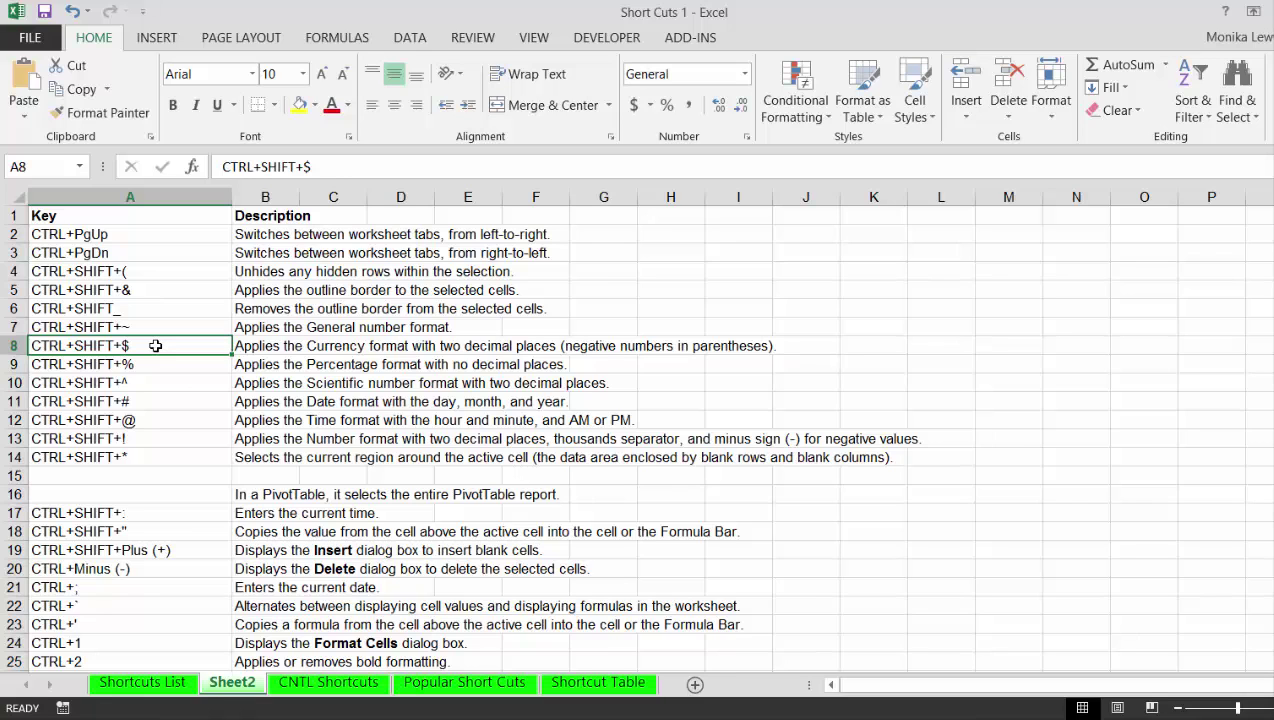
key("ctrl+space")
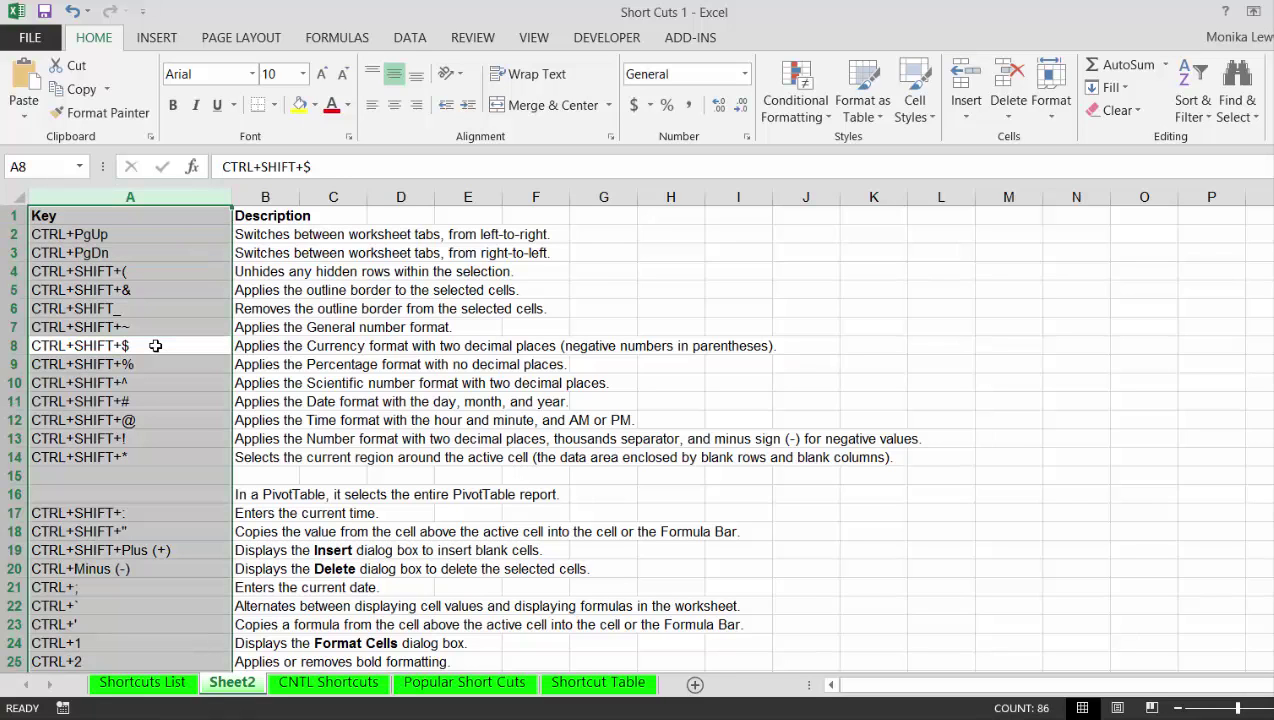
key("ctrl+shift+plus")
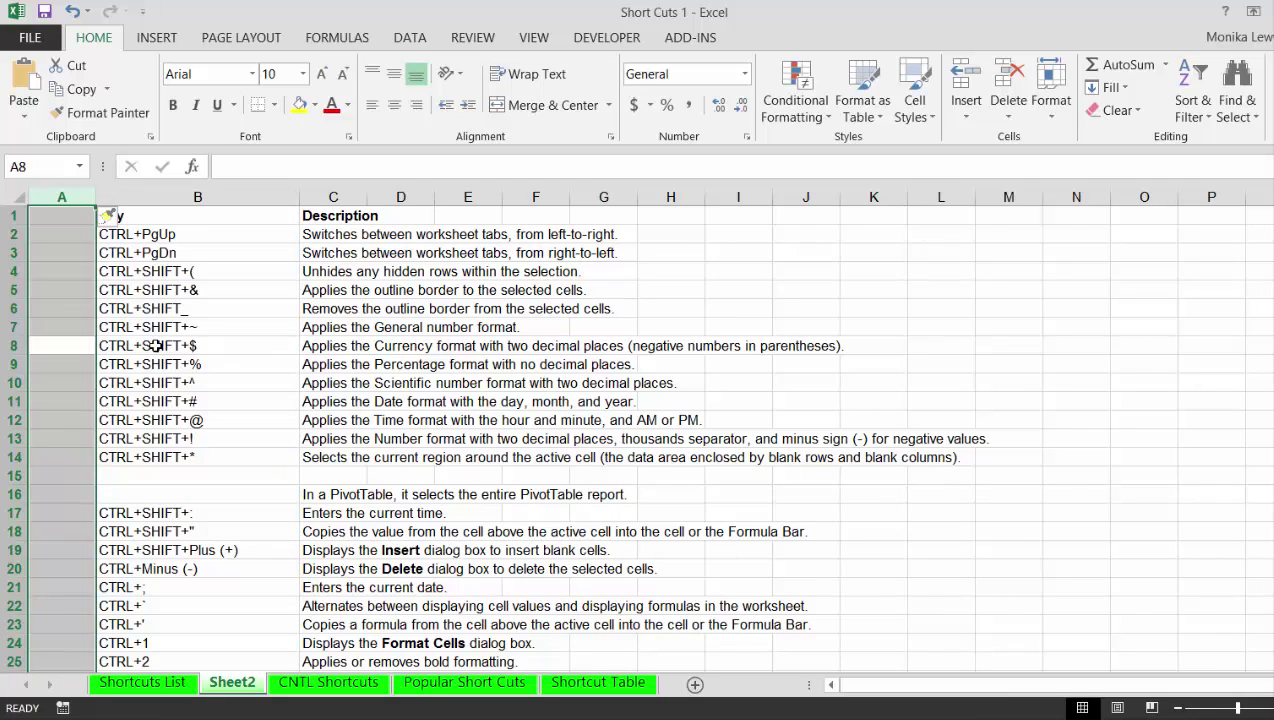
- Look over the blank column A alongside the CTRL shortcut rows and return to cell A1
key("Down")
key("Up")
key("Up")
key("Up")
key("Up")
key("Up")
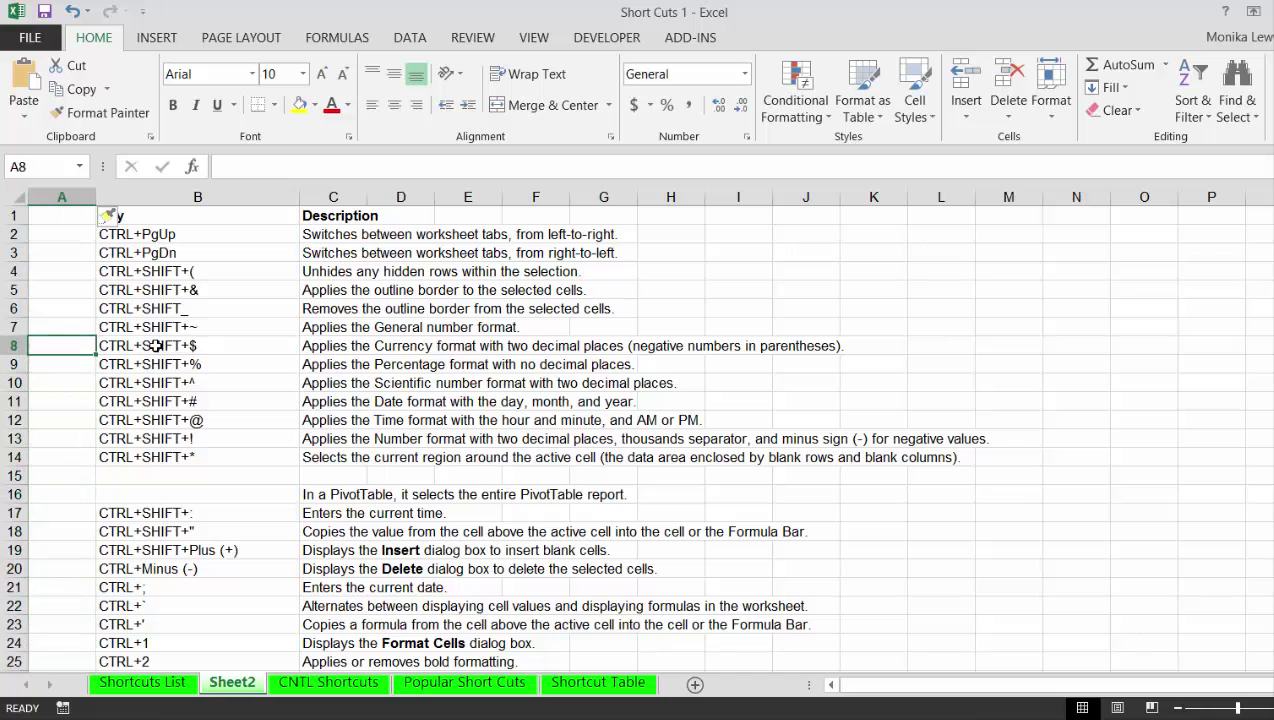
key("Up")
key("Up")
key("Up")
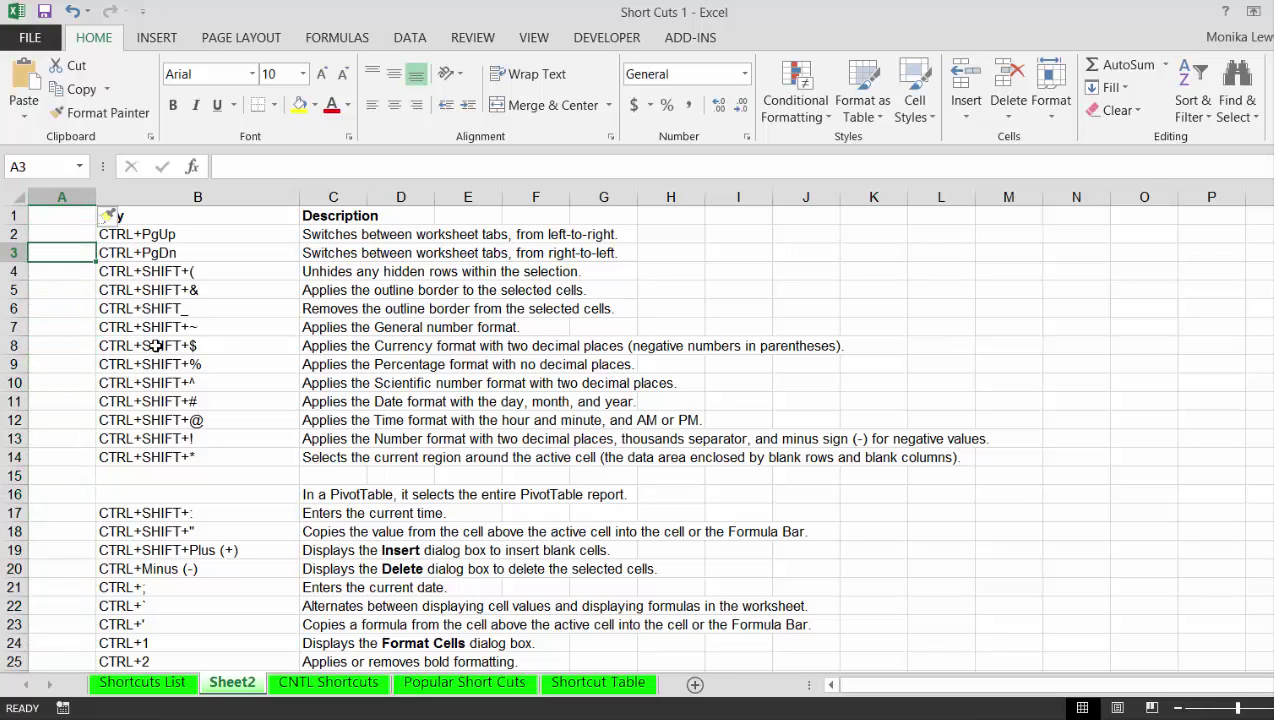
key("Down")
key("Down")
key("Down")
key("Down")
key("Down")
key("Down")
key("Down")
key("Down")
key("Down")
key("Down")
key("Down")
key("Down")
key("Down")
key("Down")
key("Down")
key("Down")
key("Down")
key("Down")
key("Down")
key("Down")
key("Down")
key("Down")
key("Down")
key("Down")
key("Down")
key("Down")
key("Down")
key("Down")
key("Down")
key("Down")
key("Up")
key("Up")
key("Up")
key("Up")
key("Up")
key("Up")
key("Up")
key("Up")
key("Up")
key("Up")
key("Up")
key("Up")
key("Up")
key("Up")
key("Up")
key("Up")
key("Up")
key("Up")
key("Up")
key("Up")
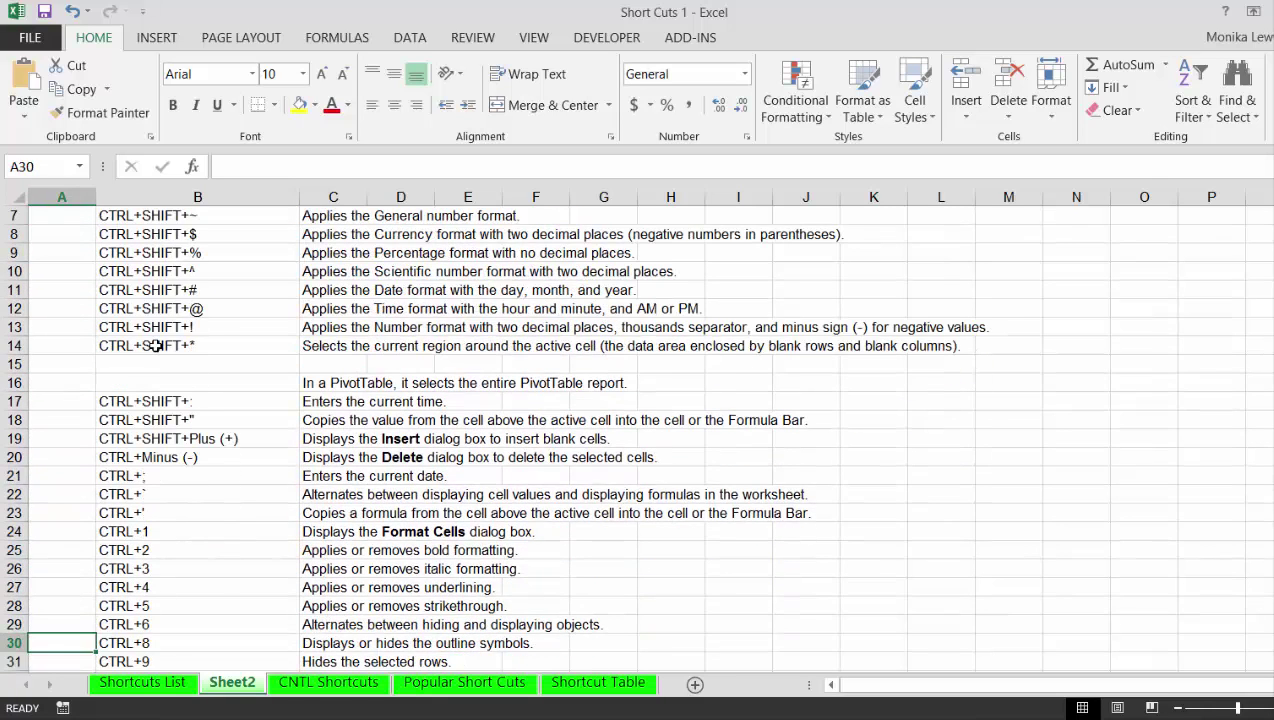
key("Up")
key("Up")
key("Up")
key("Up")
key("Up")
key("Up")
key("Up")
key("Up")
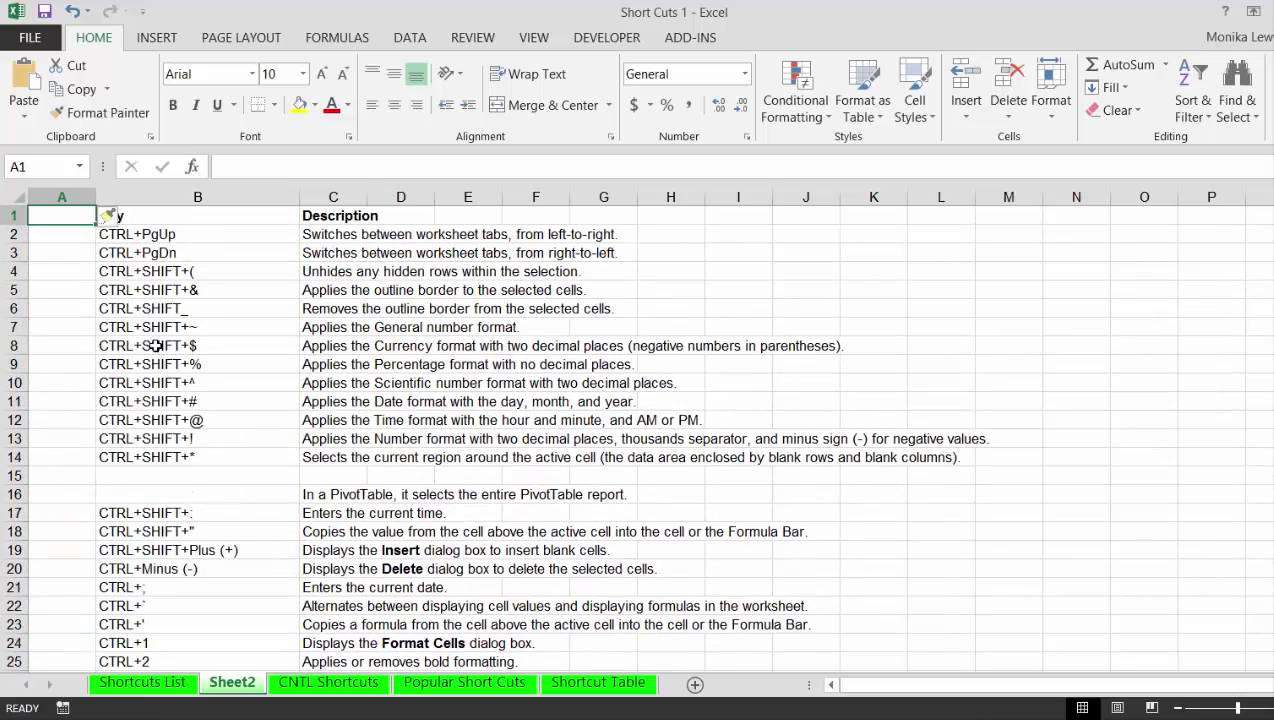
- Look down column A alongside the CTRL shortcut rows to the blank rows below the CTRL+A entry
key("Down")
key("Down")
key("Down")
key("Down")
key("Down")
key("Down")
key("Down")
key("Down")
key("Down")
key("Down")
key("Down")
key("Down")
key("Down")
key("Down")
key("Down")
key("Down")
key("Down")
key("Down")
key("Down")
key("Down")
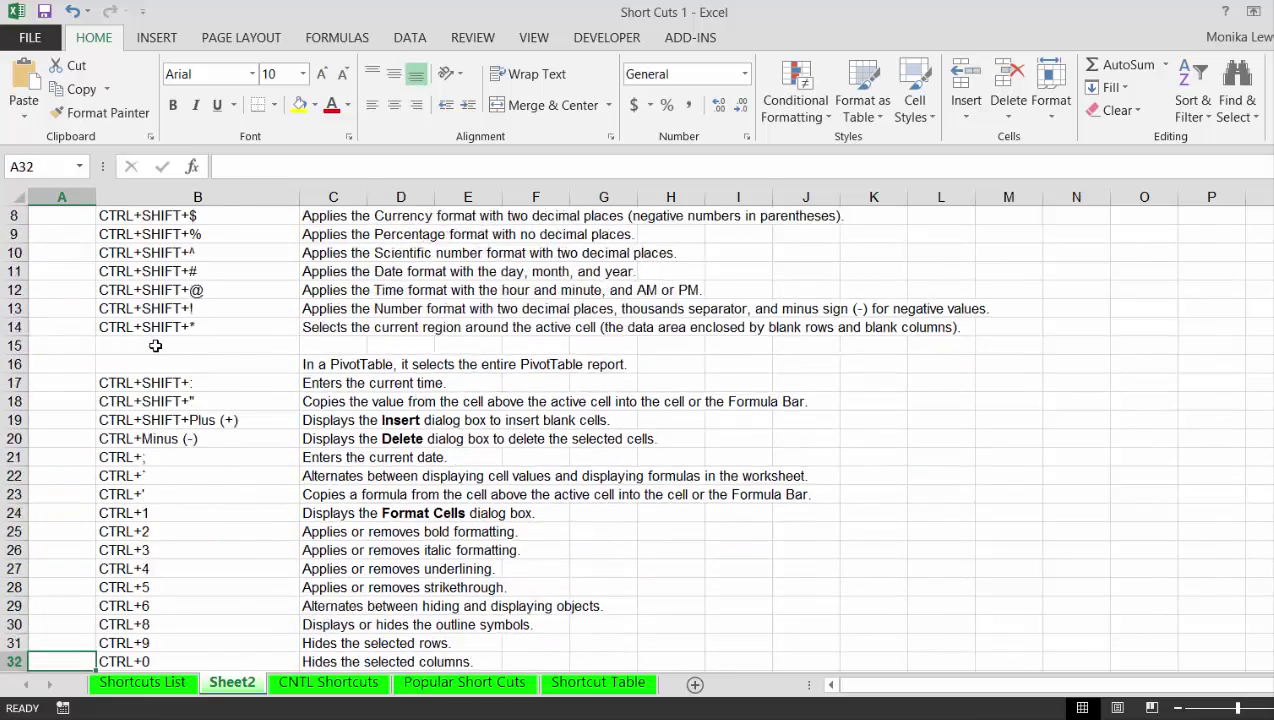
key("Down")
key("Down")
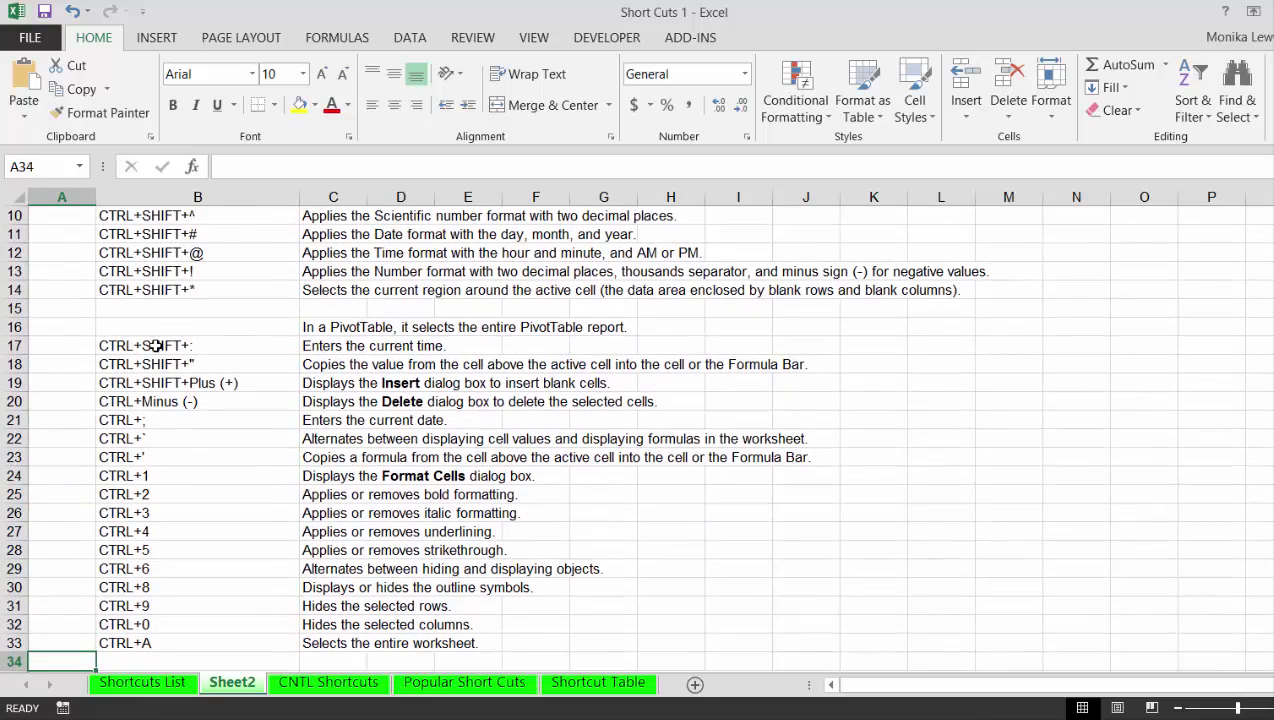
key("Down")
key("Down")
key("Down")
key("Down")
key("Down")
key("Down")
key("Down")
key("Down")
key("Down")
key("Down")
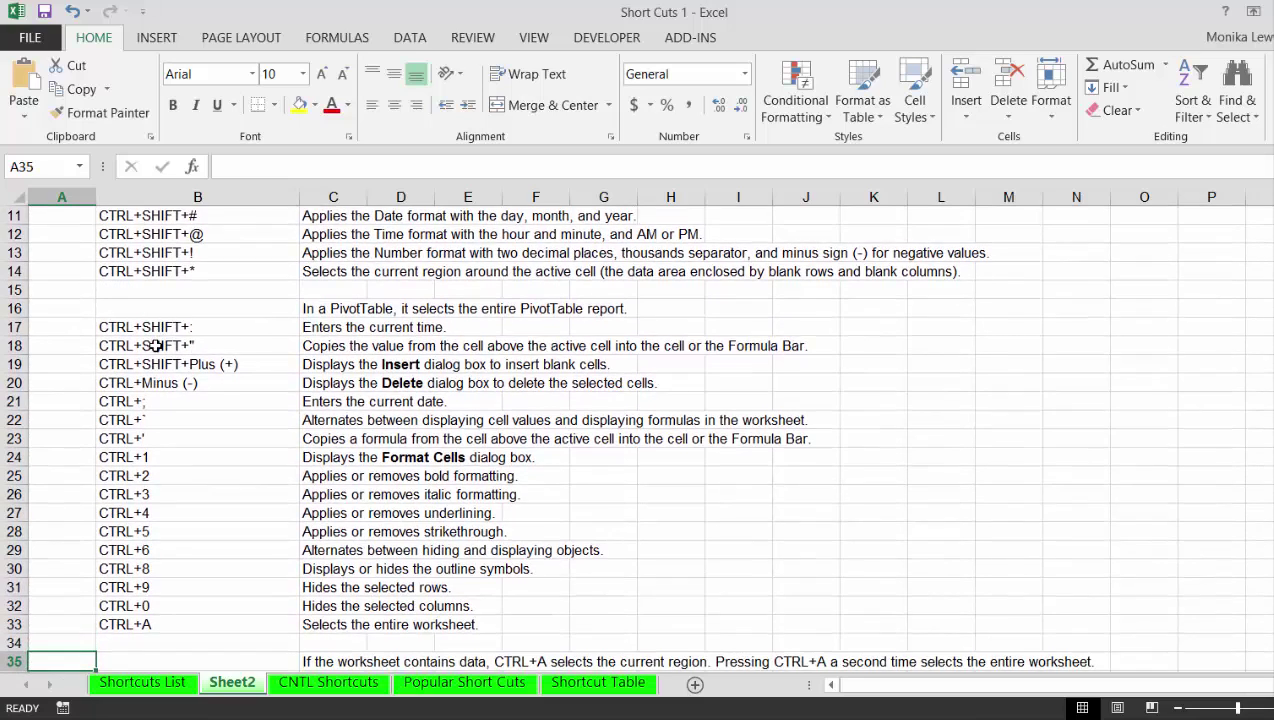
key("Up")
key("Up")
key("Up")
key("Up")
key("Up")
key("Up")
key("Up")
key("Up")
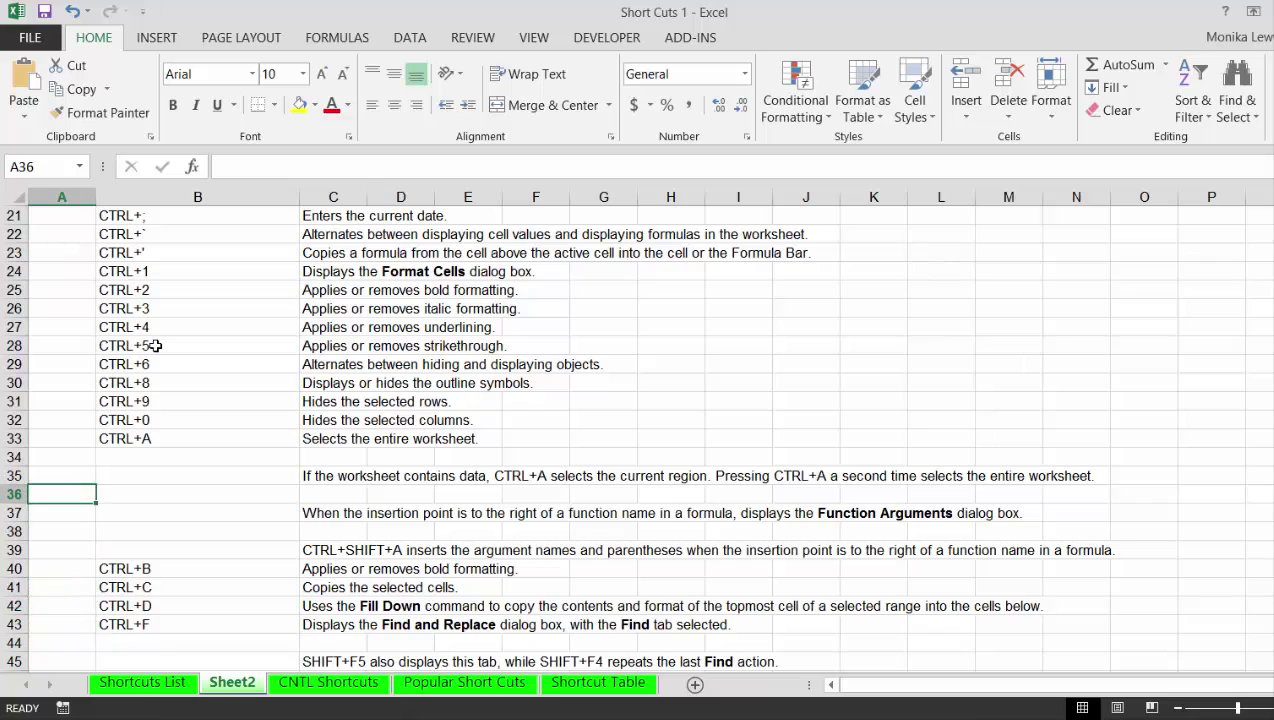
- Check the CTRL+A current-region note in cell C35 and return to column A beside the Function Arguments note
key("Right")
key("Right")
key("Up")
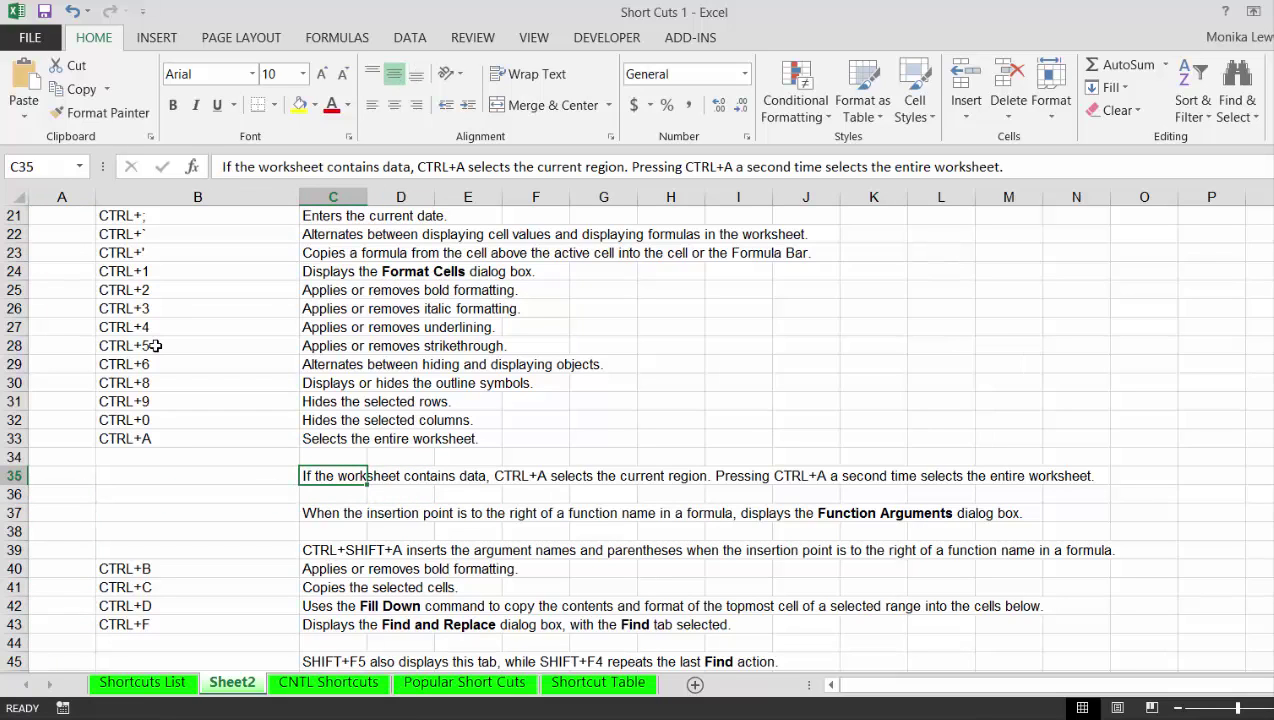
key("Left")
key("Left")
key("Down")
key("Down")
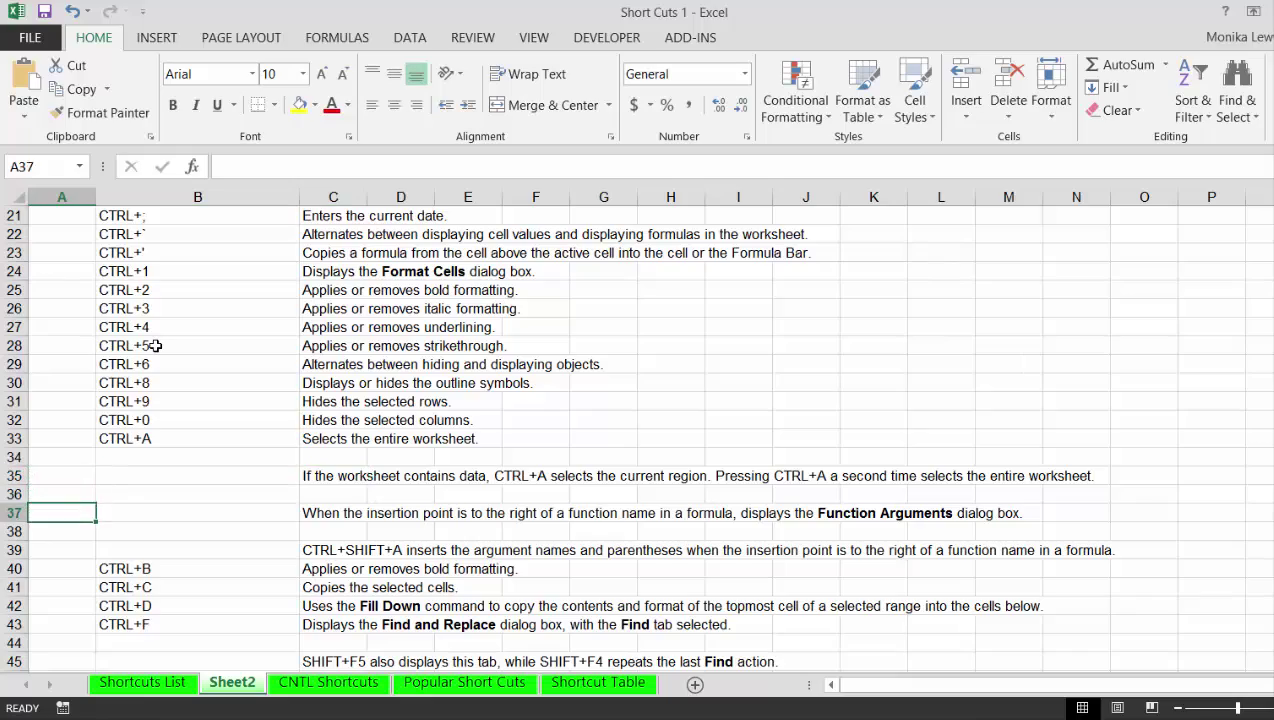
- Look down the remaining CTRL shortcut rows to the start of the Function keys table
key("Down")
key("Down")
key("Down")
key("Down")
key("Down")
key("Down")
key("Down")
key("Down")
key("Down")
key("Down")
key("Down")
key("Down")
key("Down")
key("Down")
key("Down")
key("Down")
key("Down")
key("Down")
key("Down")
key("Down")
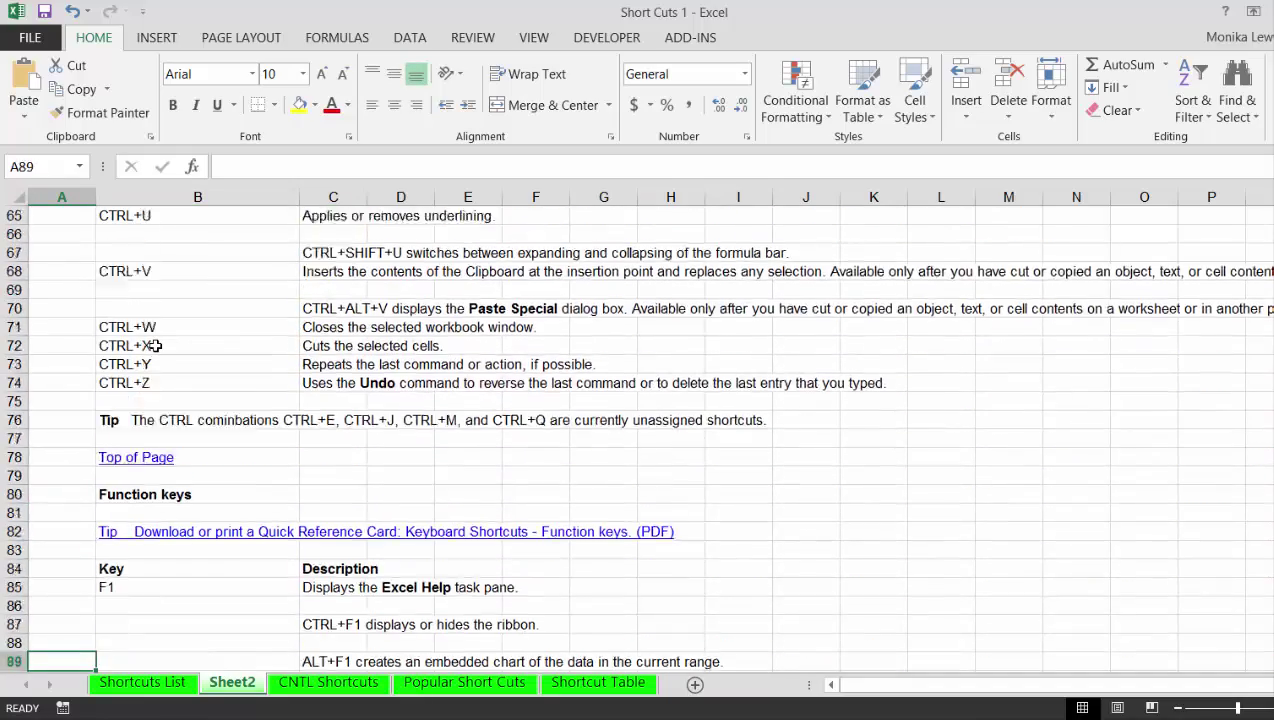
- Move the Tip about unassigned CTRL combinations from cell B76 to A76
key("Up")
key("Up")
key("Up")
key("Up")
key("Up")
key("Up")
key("Up")
key("Up")
key("Up")
key("Up")
key("Up")
key("Up")
key("Up")
key("Up")
key("Down")
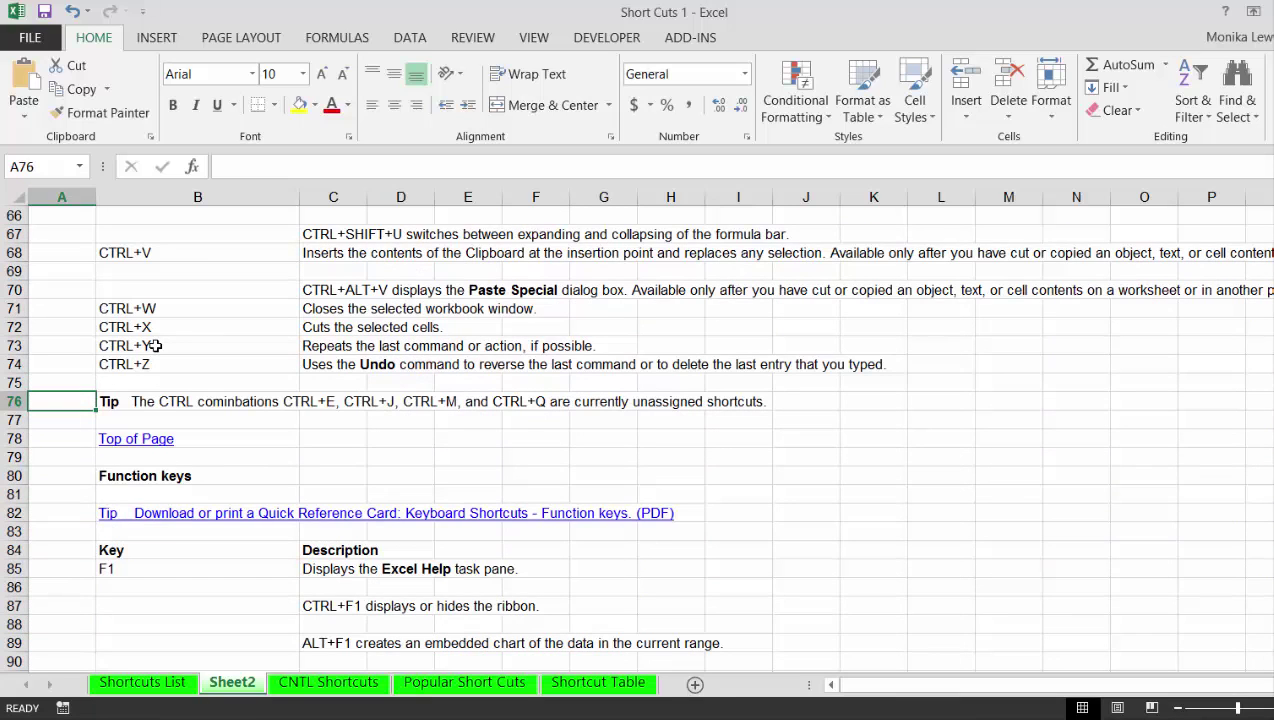
key("Right")
key("ctrl+x")
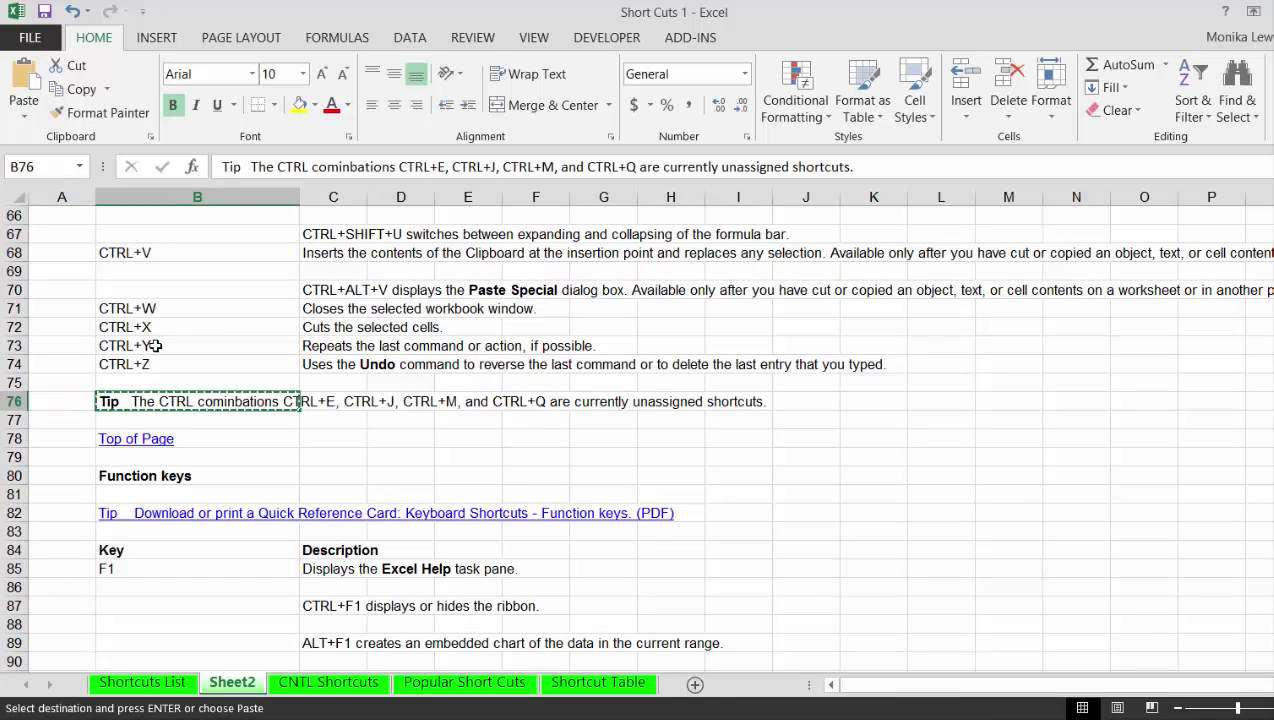
key("Left")
key("Return")
- Delete the Top of Page row above the Function keys heading and the blank row beneath it
key("Down")
key("Down")
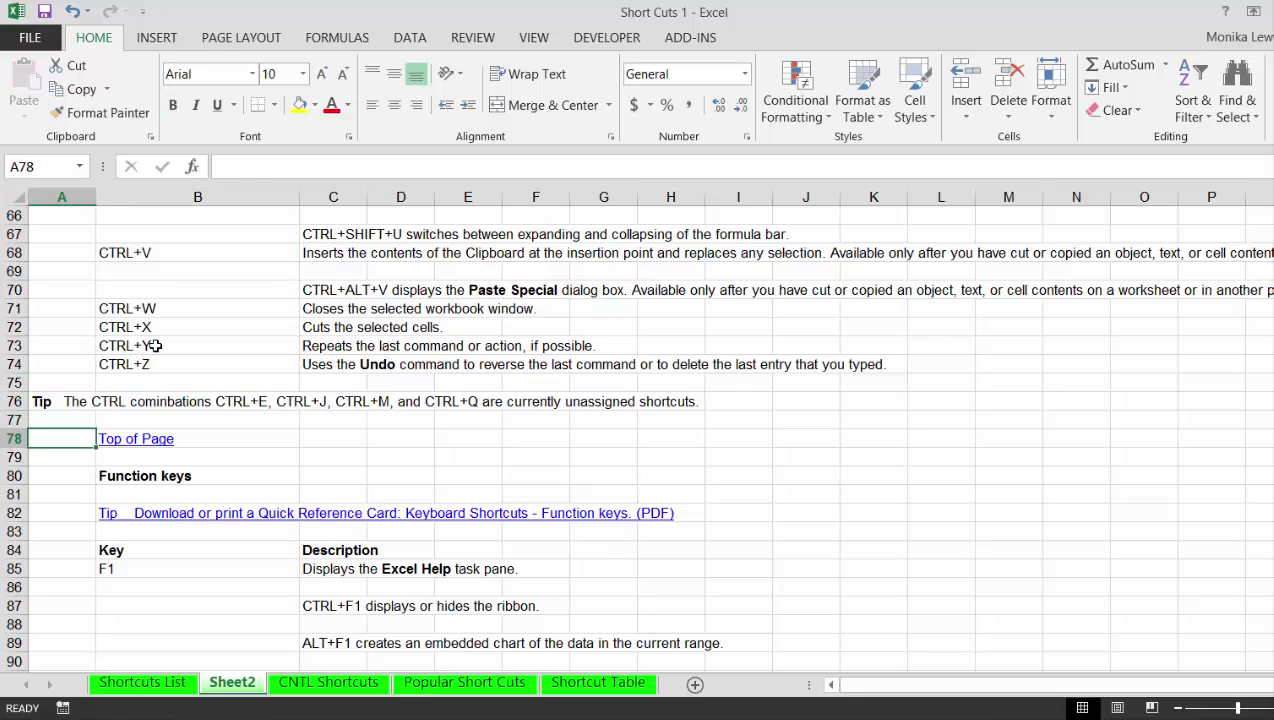
key("shift+space")
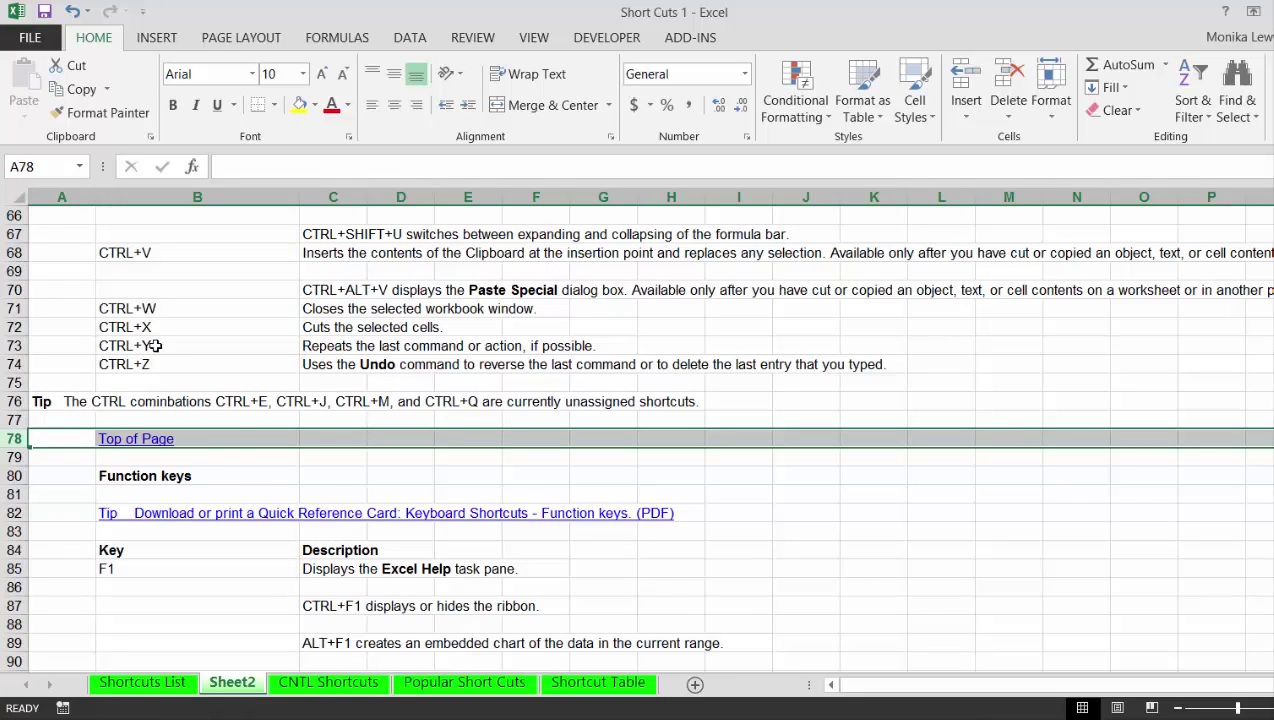
key("ctrl+minus")
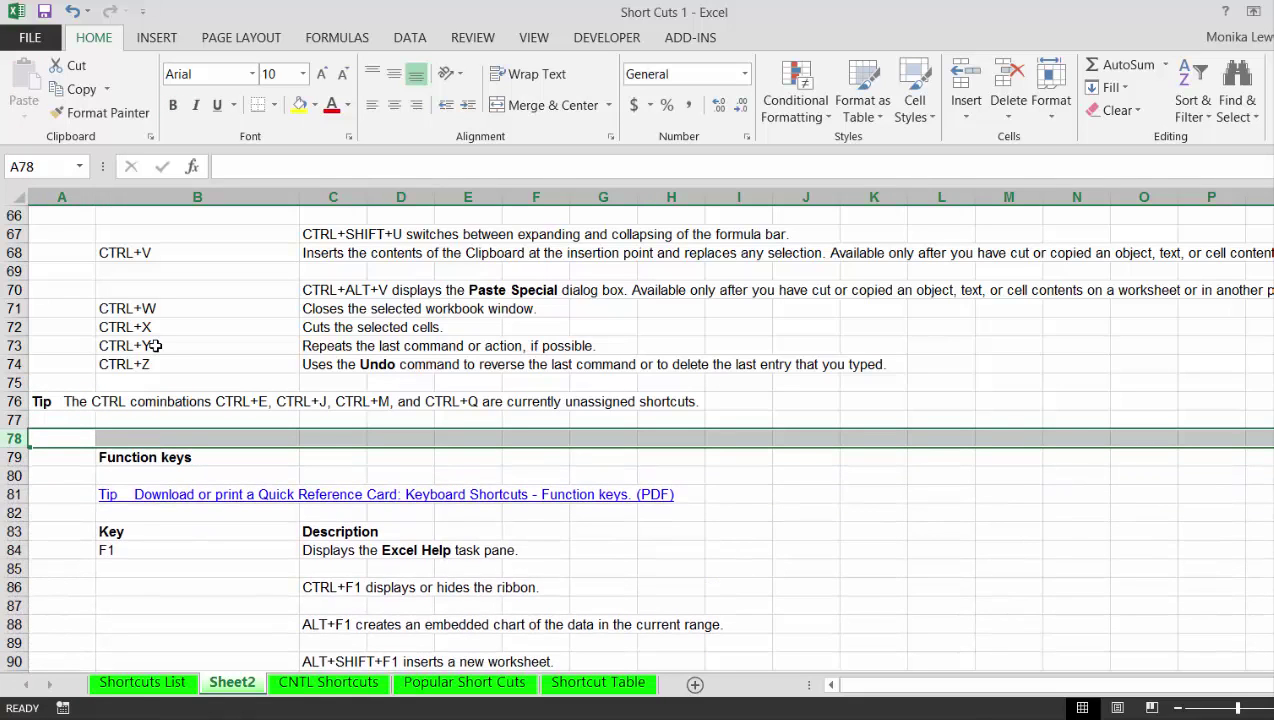
key("ctrl+minus")
- Insert another blank column before column A
key("ctrl+space")
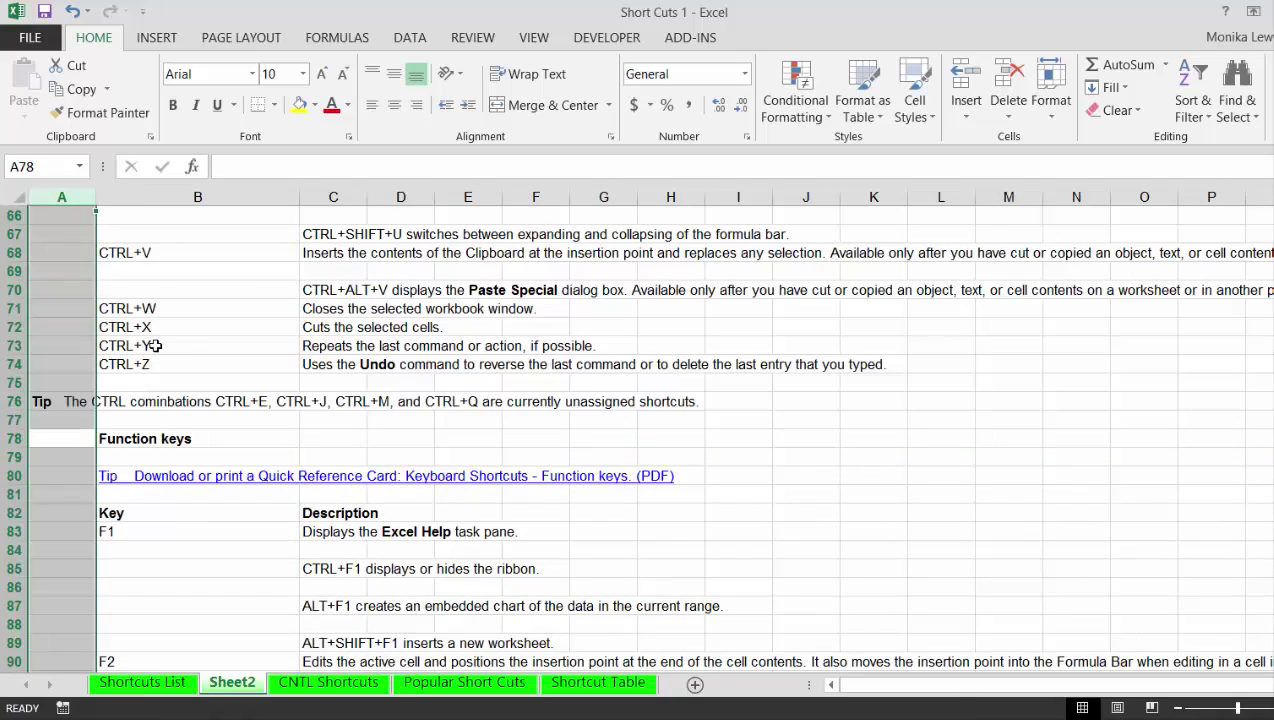
key("ctrl+shift+plus")
key("Up")
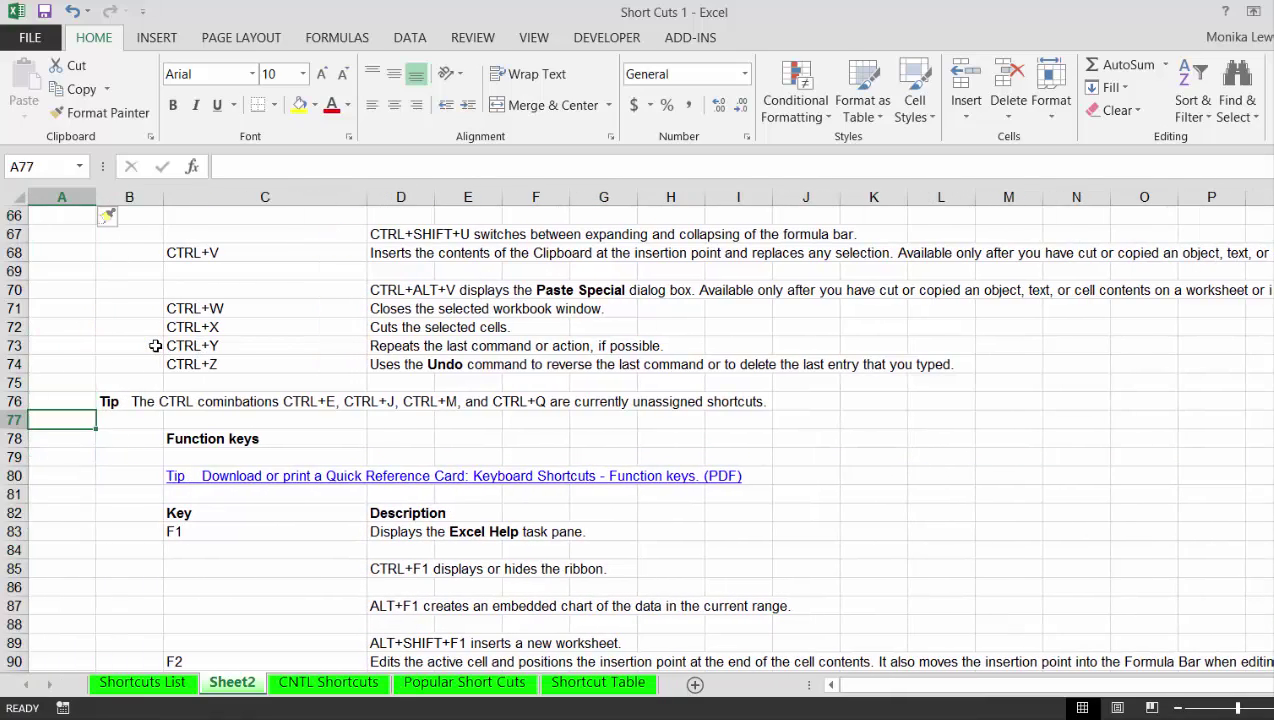
- Enter the section title CNTL Keys in cell A1
key("ctrl+Home")
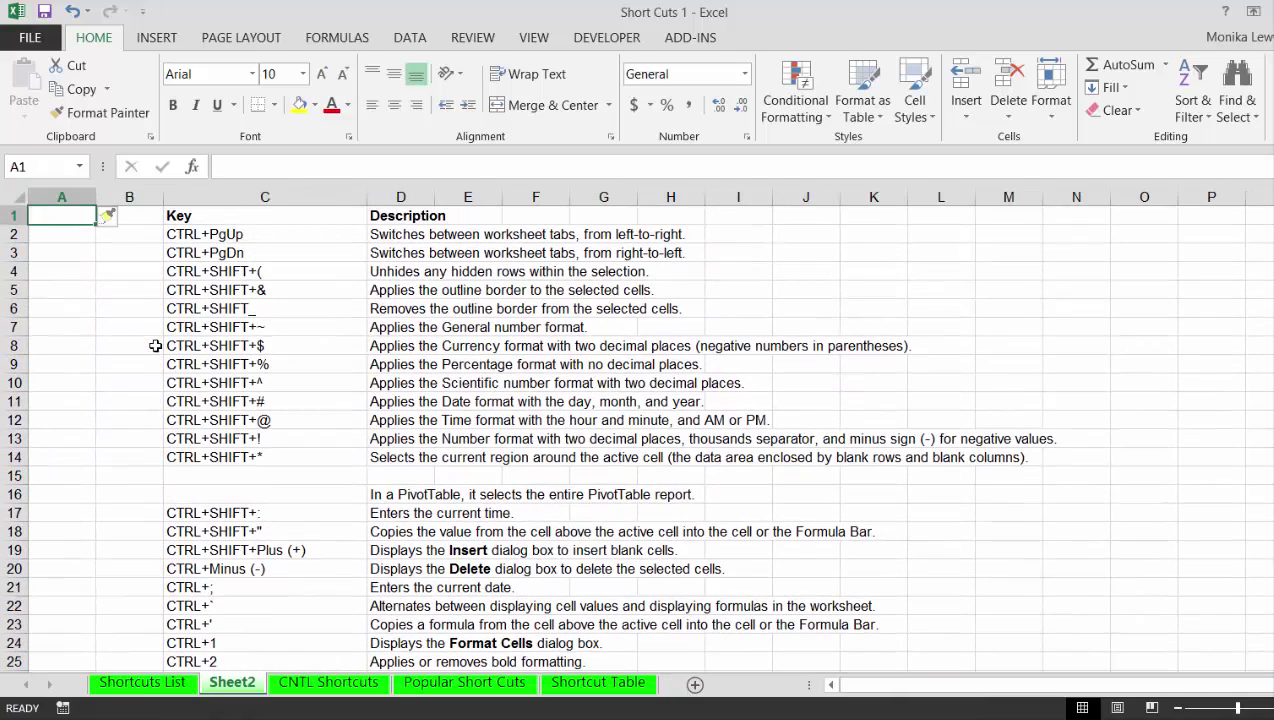
type("CNTL Keys")
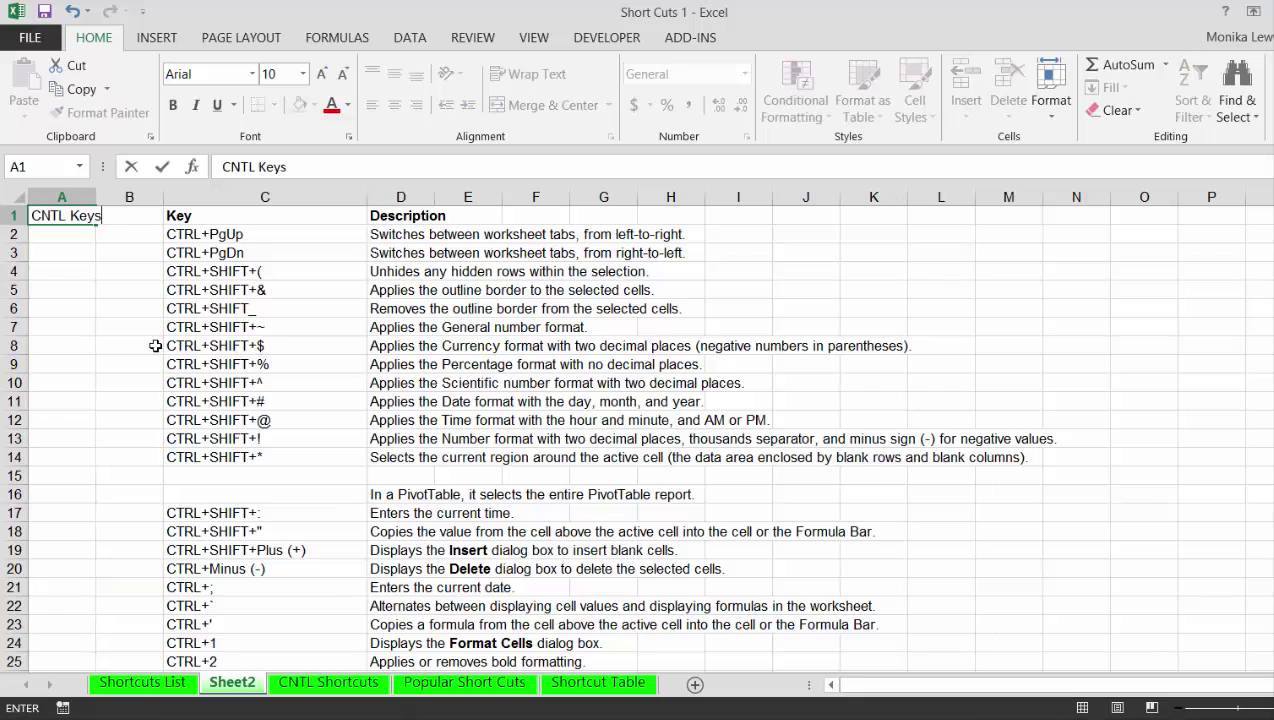
key("Return")
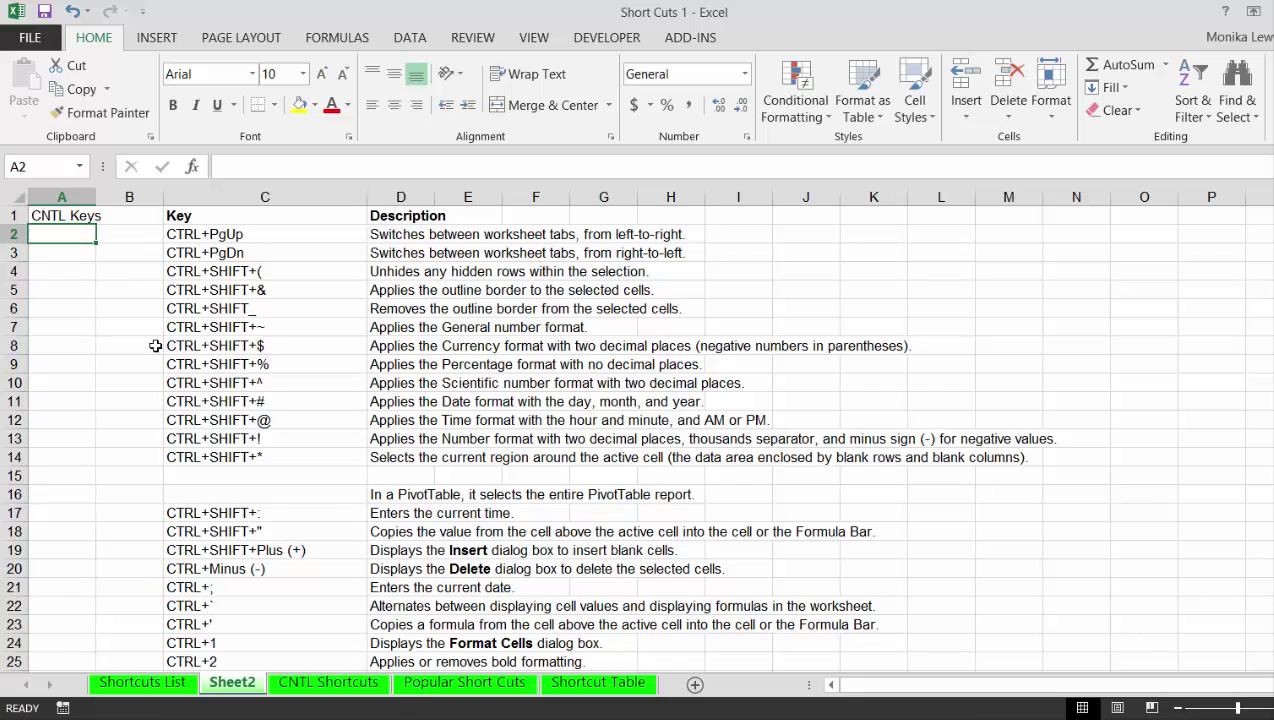
- Find the last entry in column C from the bottom of the sheet
key("ctrl+Down")
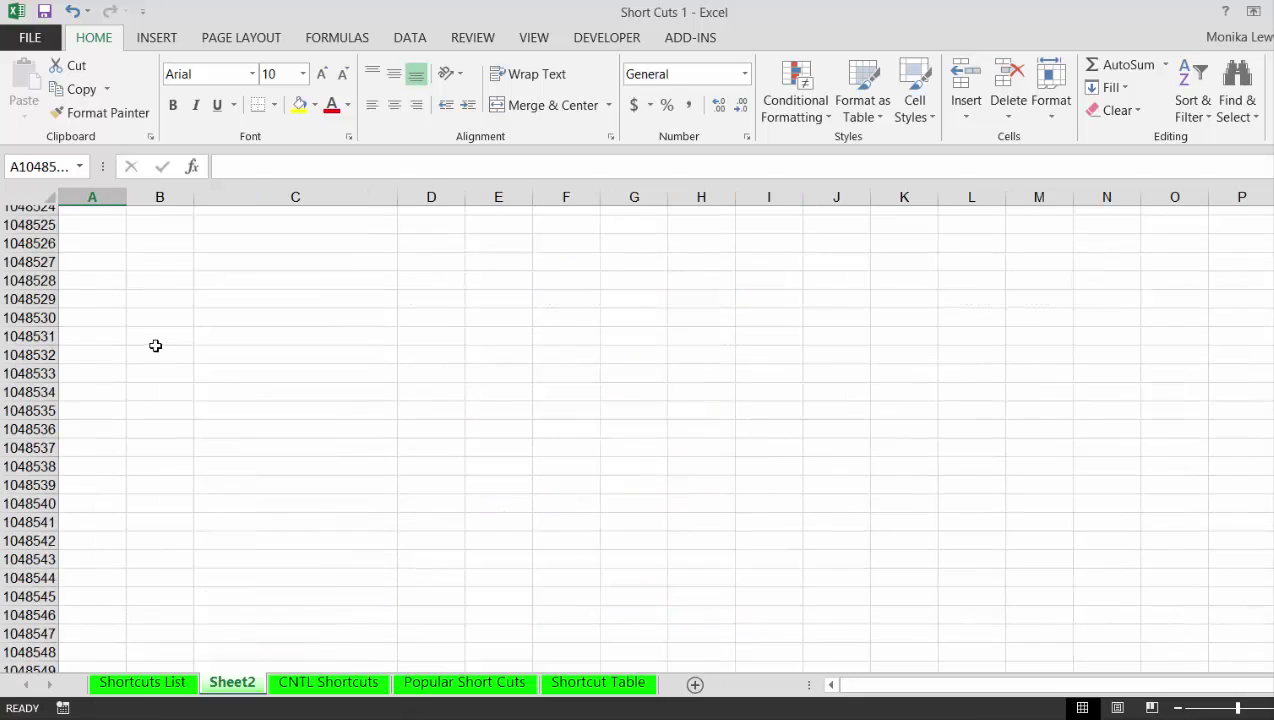
key("Up")
key("Right")
key("Right")
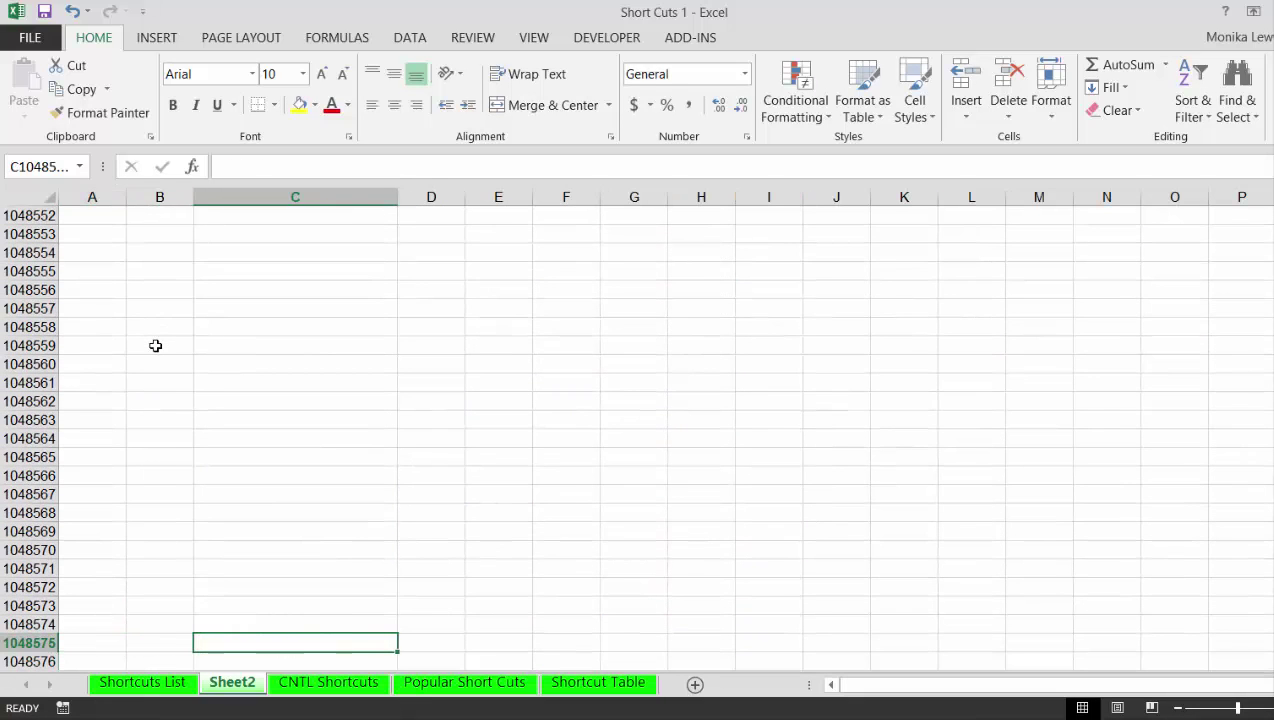
key("ctrl+Up")
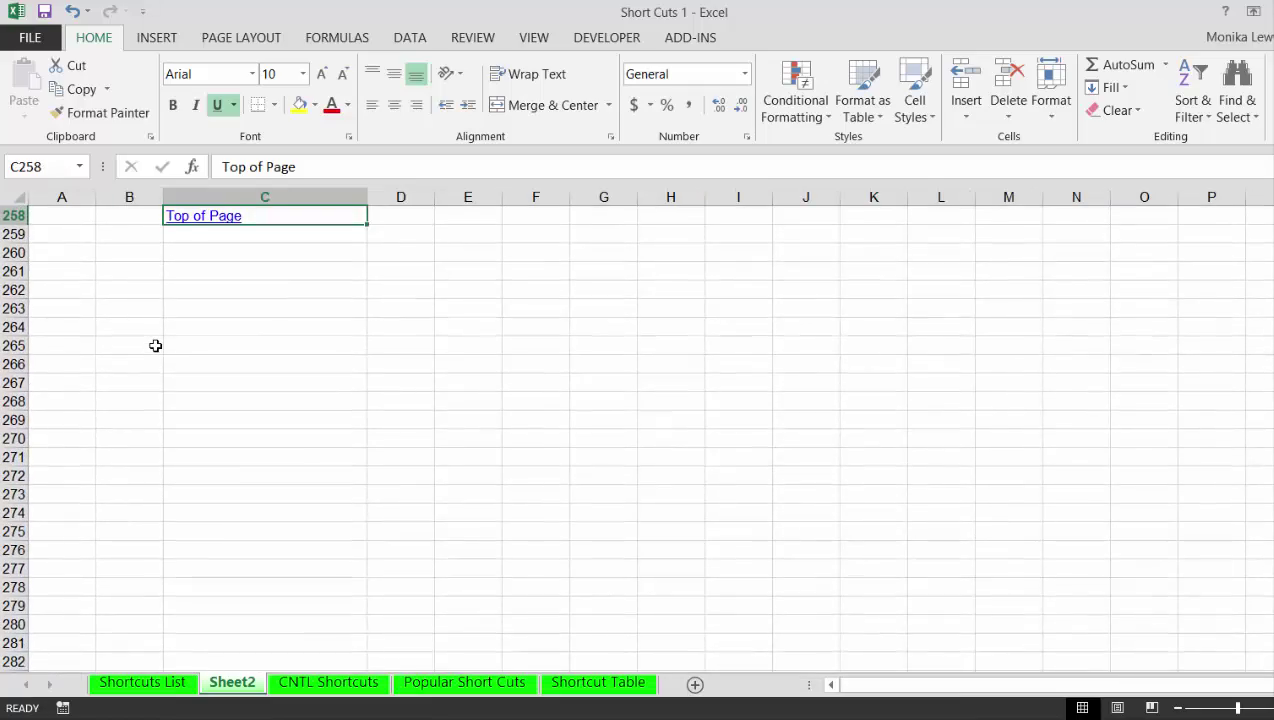
- Move the Other useful shortcut keys heading from cell C148 to cell A148
key("Up")
key("Up")
key("Up")
key("Up")
key("Up")
key("Up")
key("Up")
key("Up")
key("Up")
key("Up")
key("Up")
key("Up")
key("Up")
key("Up")
key("Up")
key("Up")
key("Up")
key("Up")
key("Up")
key("Up")
key("Up")
key("Up")
key("Up")
key("Up")
key("Up")
key("Up")
key("Up")
key("Up")
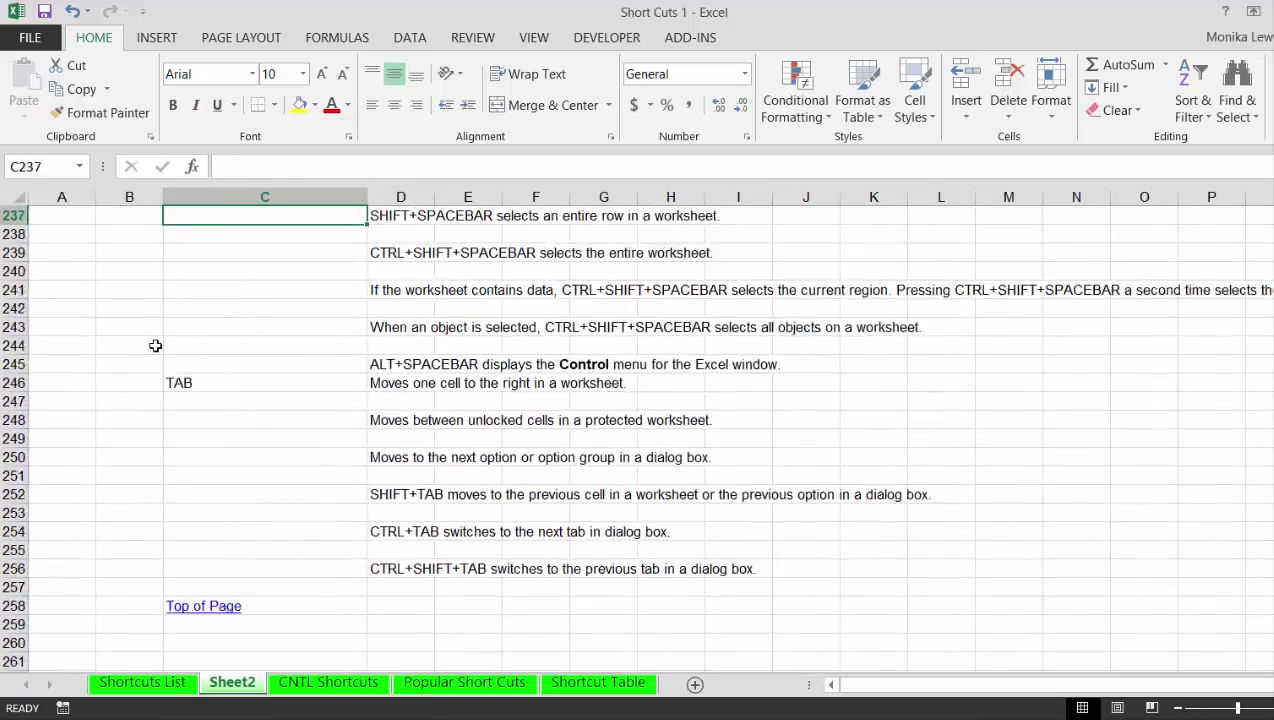
key("Up")
key("Up")
key("Up")
key("Up")
key("Up")
key("Up")
key("Up")
key("Up")
key("Up")
key("Up")
key("Up")
key("Up")
key("Up")
key("Up")
key("Up")
key("Up")
key("Up")
key("Up")
key("Up")
key("Up")
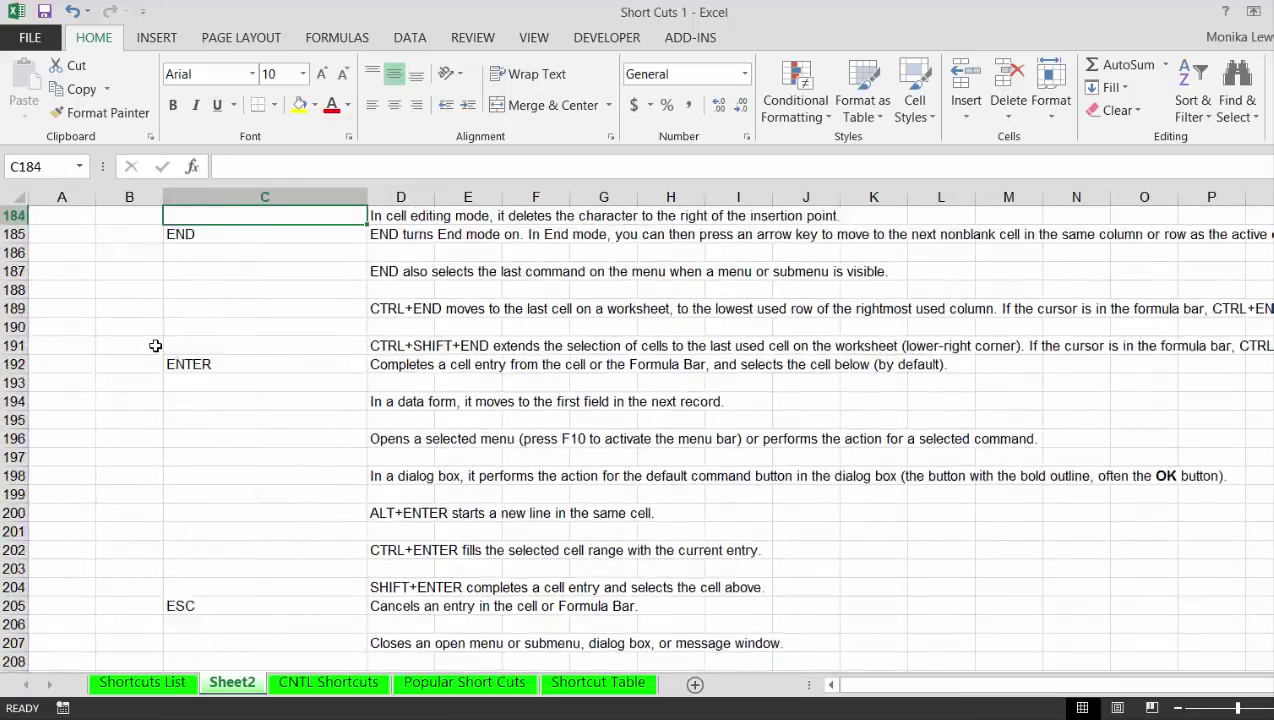
key("Up")
key("Up")
key("Up")
key("Up")
key("Up")
key("Up")
key("Up")
key("Up")
key("Up")
key("Up")
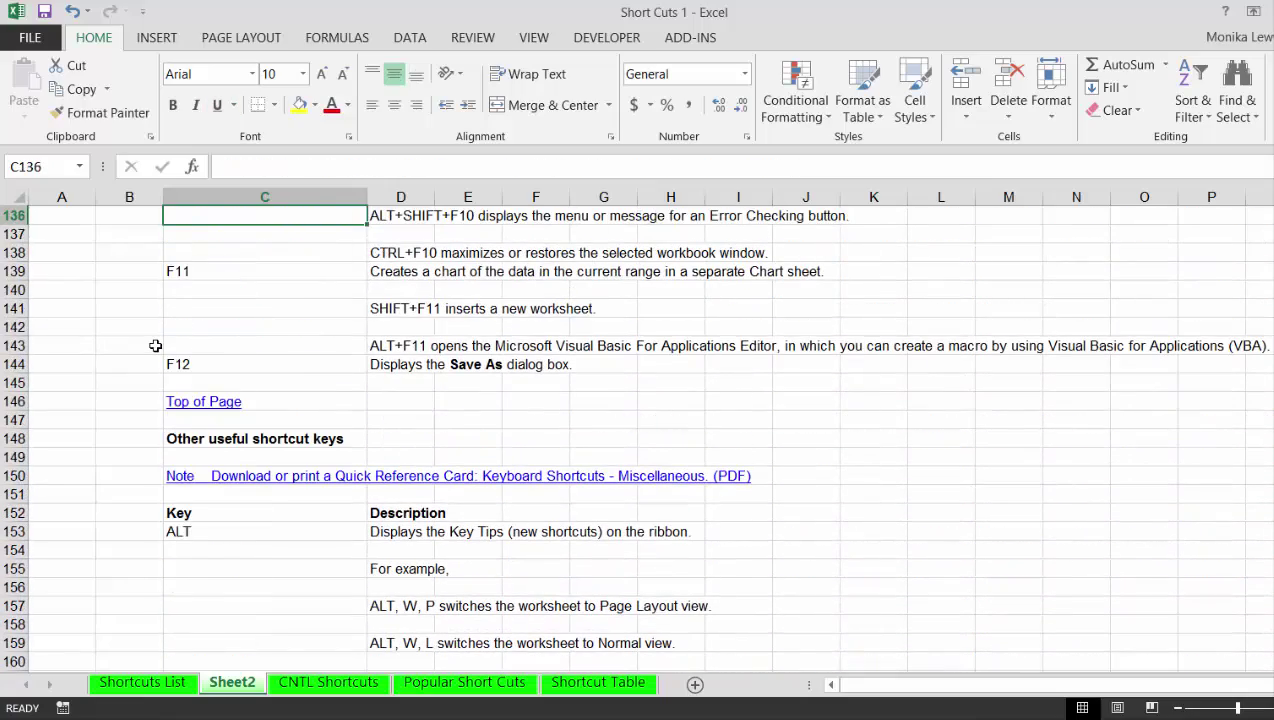
key("Down")
key("Down")
key("Down")
key("Down")
key("Down")
key("Down")
key("Down")
key("Down")
key("Down")
key("Down")
key("Down")
key("Down")
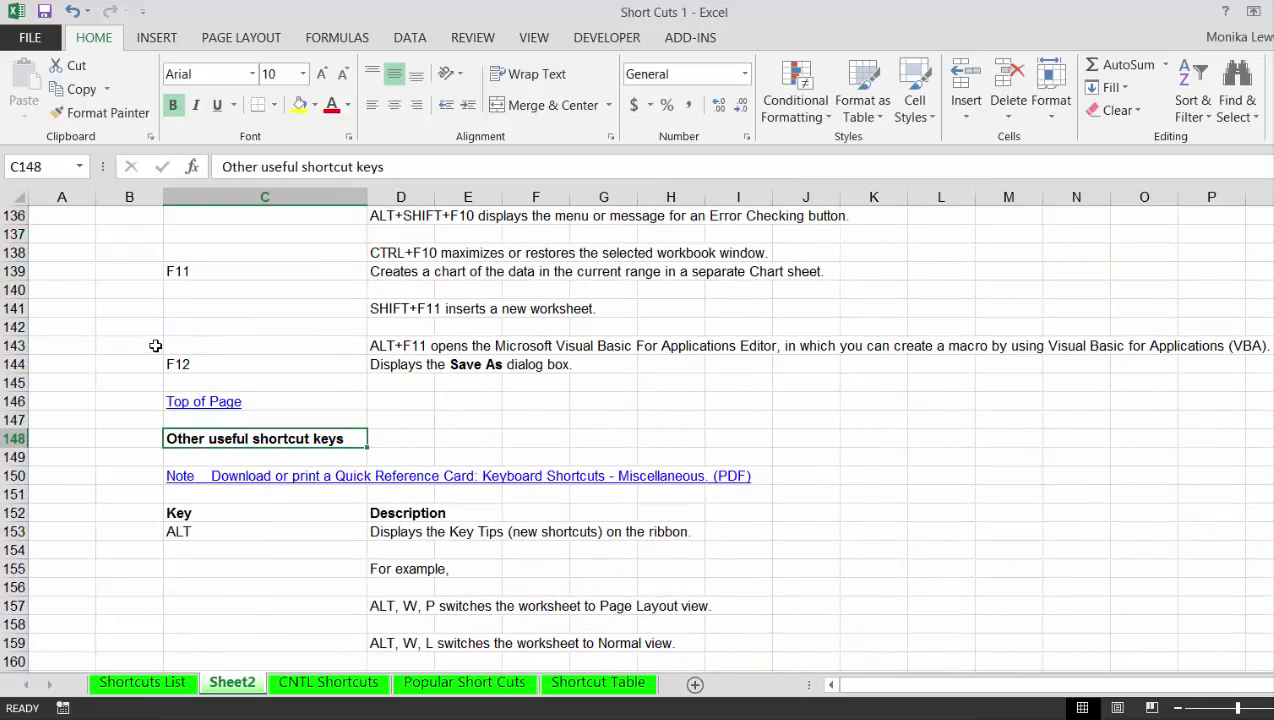
key("ctrl+x")
key("Left")
key("Left")
key("ctrl+v")
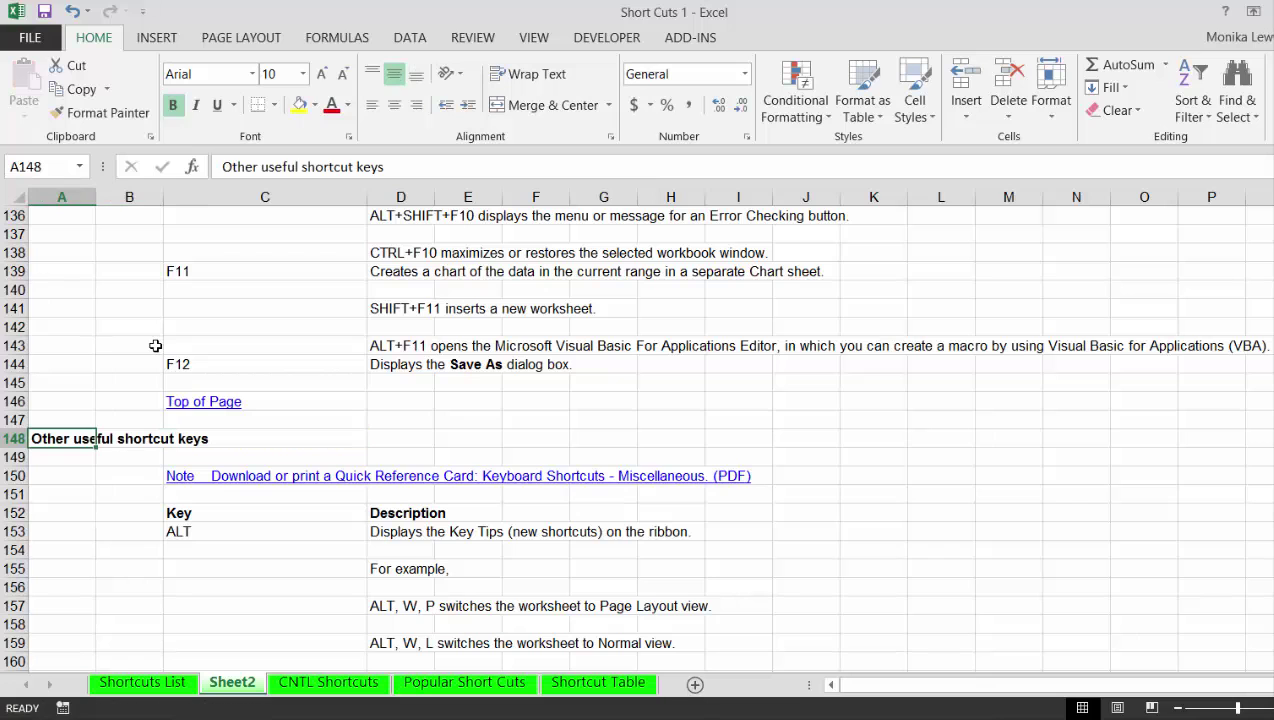
- Move the Function keys heading from cell C78 to cell A78 and narrow column A to about one character's width
key("Right")
key("Up")
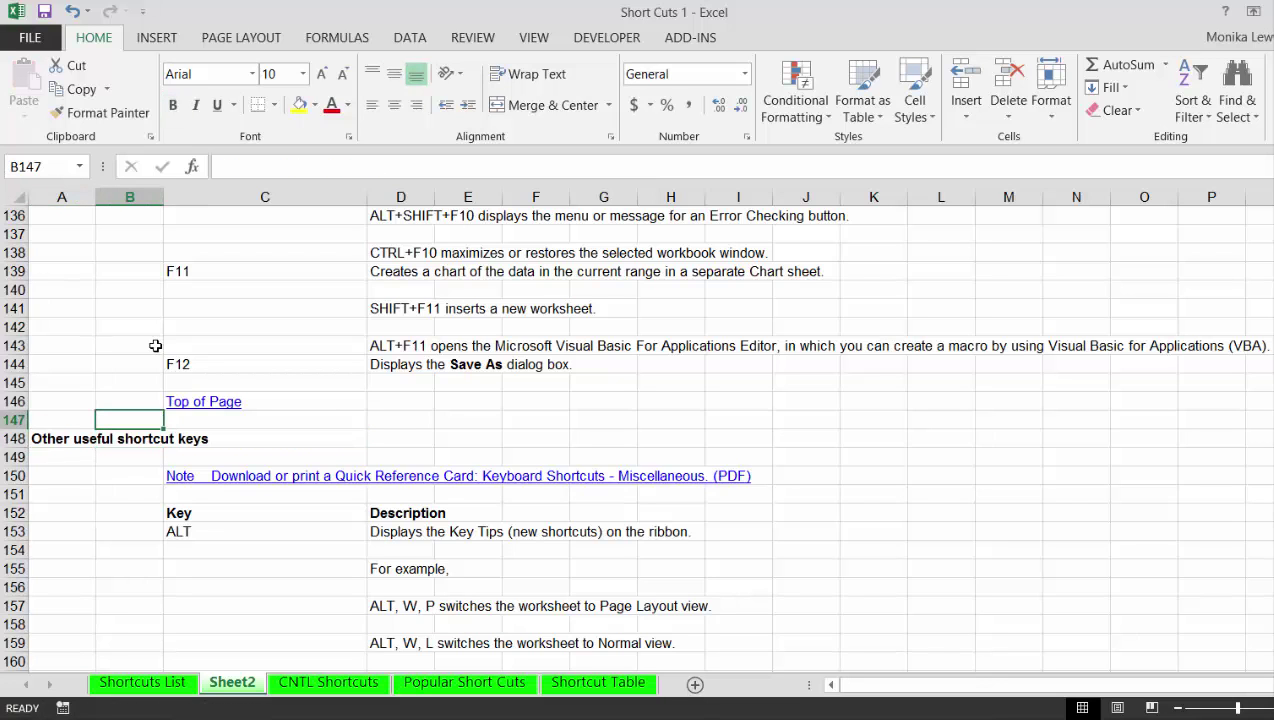
key("Down")
key("Down")
key("Down")
key("Up")
key("Up")
key("Up")
key("Up")
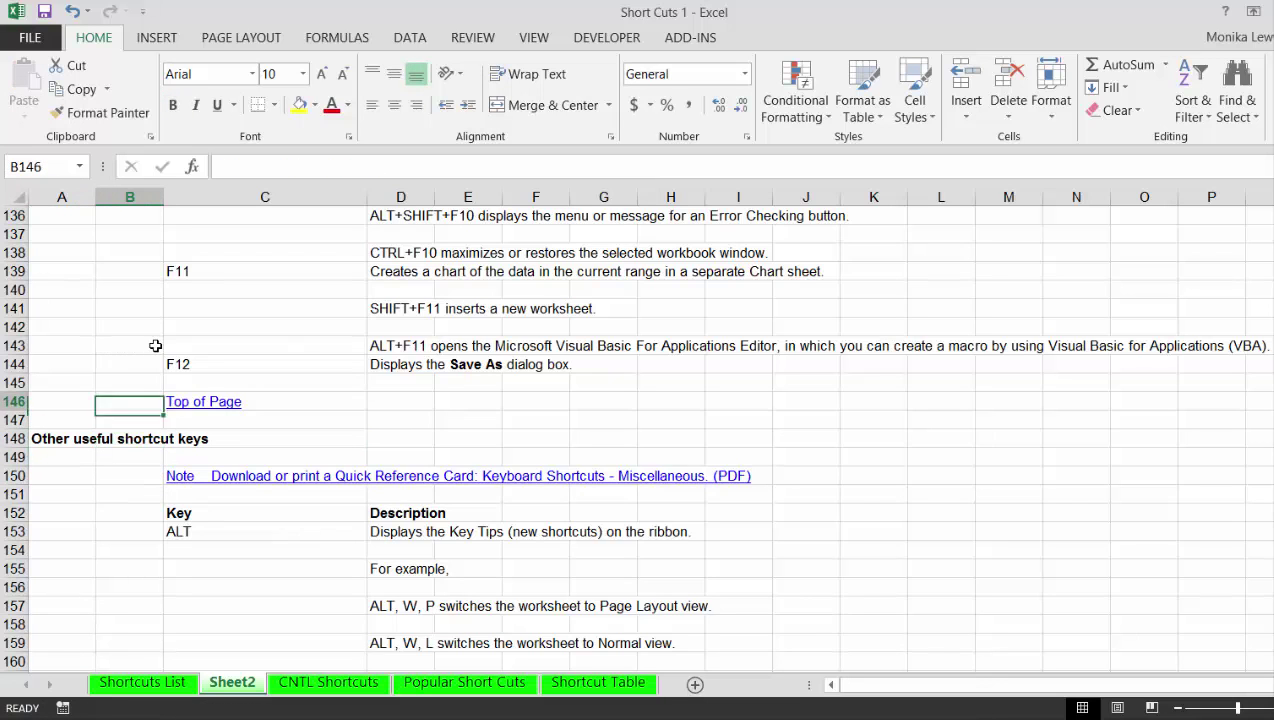
key("Up")
key("Up")
key("Up")
key("Up")
key("Up")
key("Up")
key("Up")
key("Up")
key("Up")
key("Up")
key("Up")
key("Up")
key("Up")
key("Up")
key("Up")
key("Up")
key("Up")
key("Up")
key("Up")
key("Up")
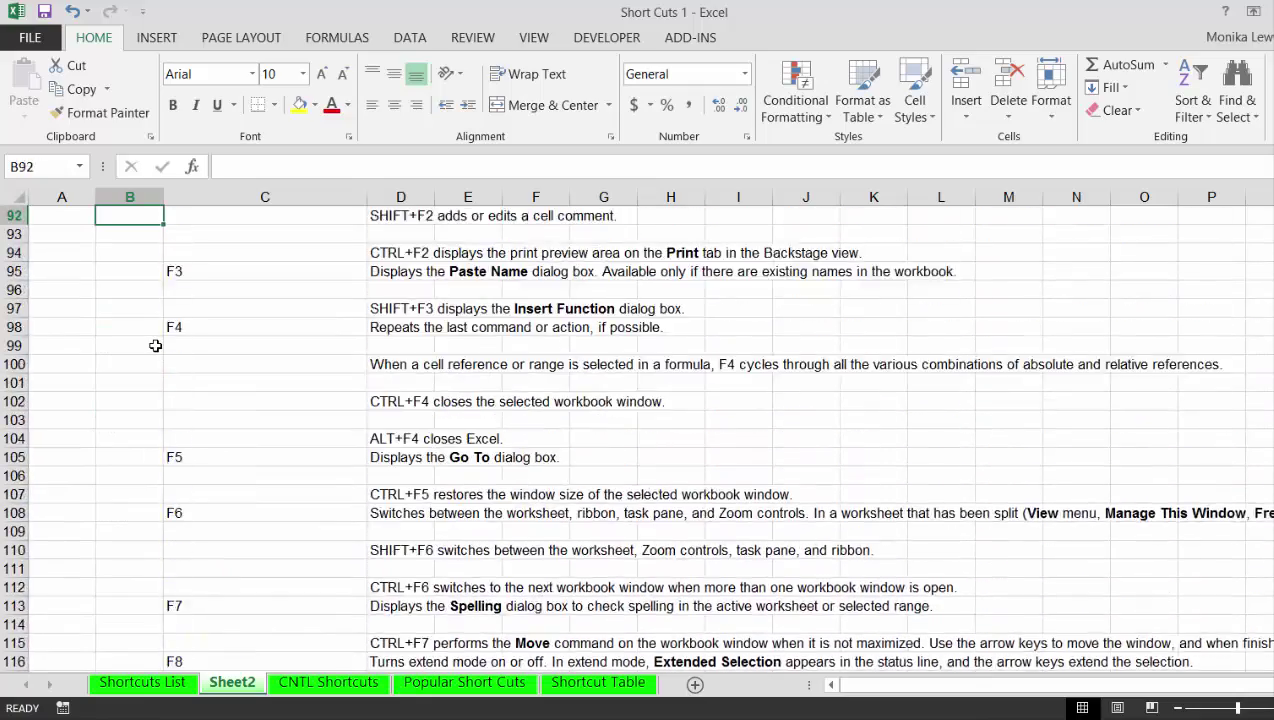
key("Up")
key("Up")
key("Up")
key("Up")
key("Up")
key("Up")
key("Up")
key("Up")
key("Up")
key("Up")
key("Up")
key("Up")
key("Up")
key("Up")
key("Up")
key("Up")
key("Up")
key("Up")
key("Up")
key("Up")
key("Down")
key("Down")
key("Down")
key("Down")
key("Down")
key("Down")
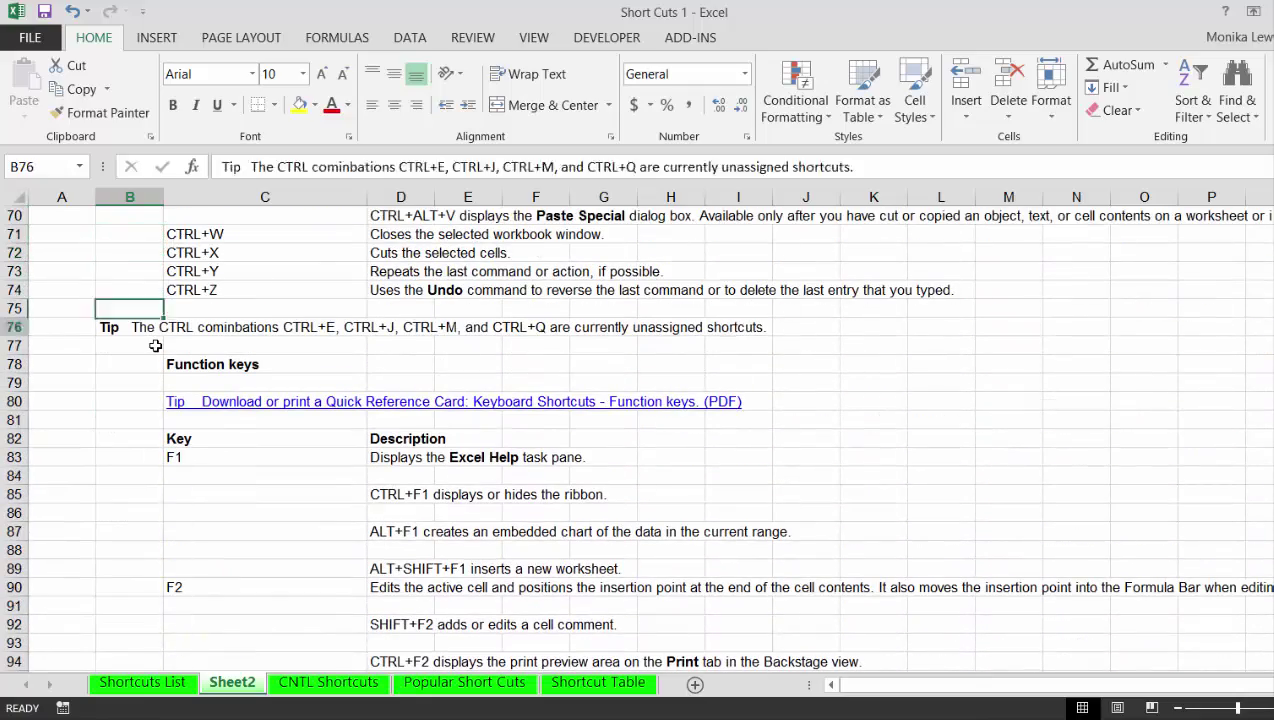
key("Down")
key("Down")
key("Right")
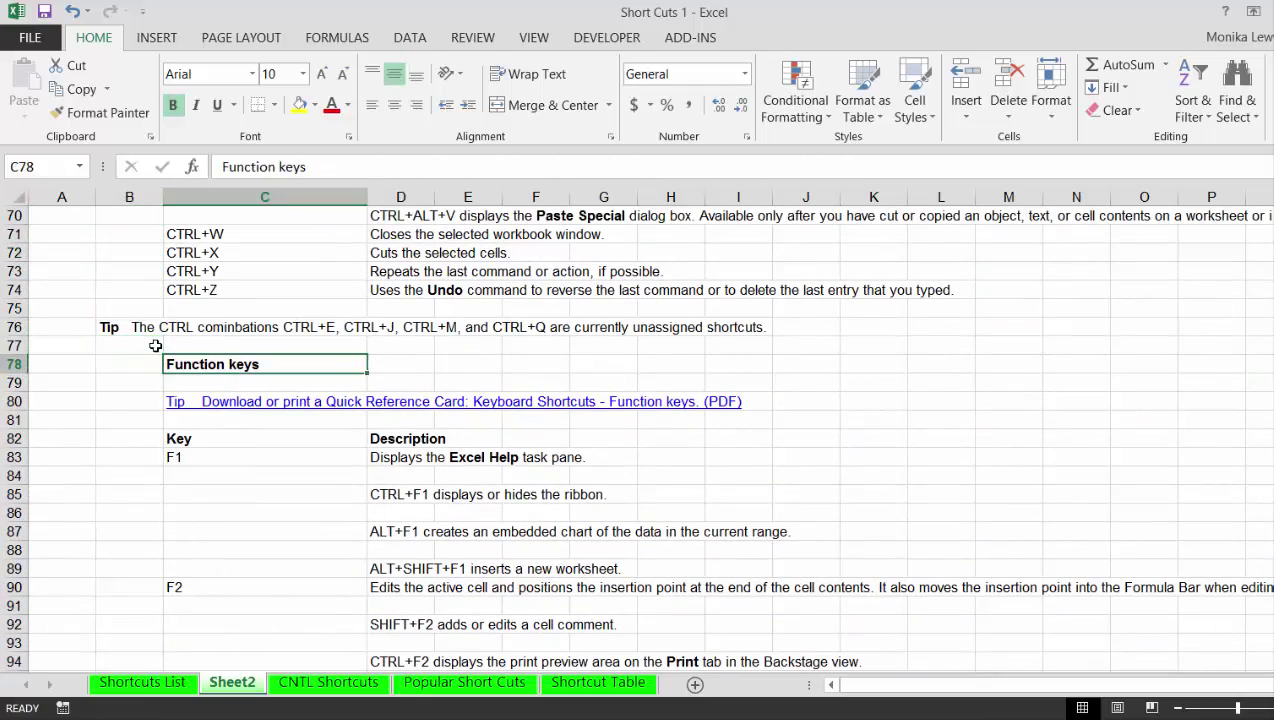
key("ctrl+x")
key("Left")
key("Left")
key("ctrl+v")
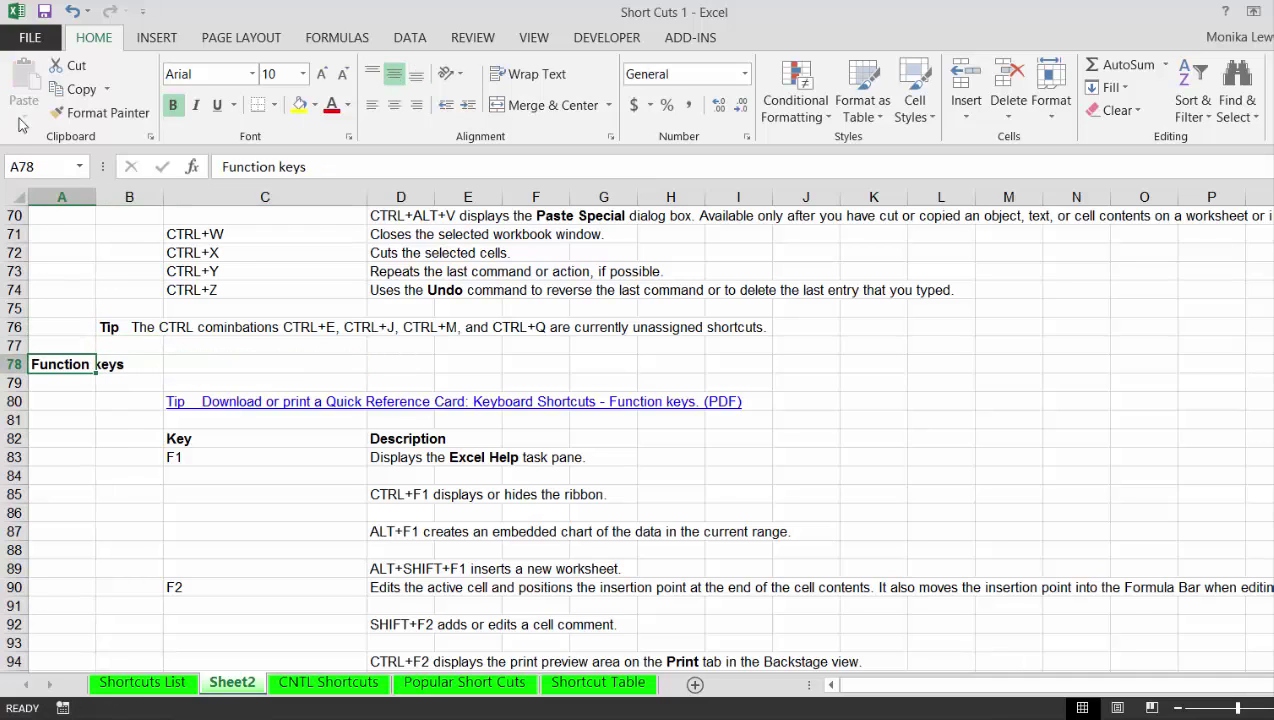
left_click_drag(93, 203, 38, 200)
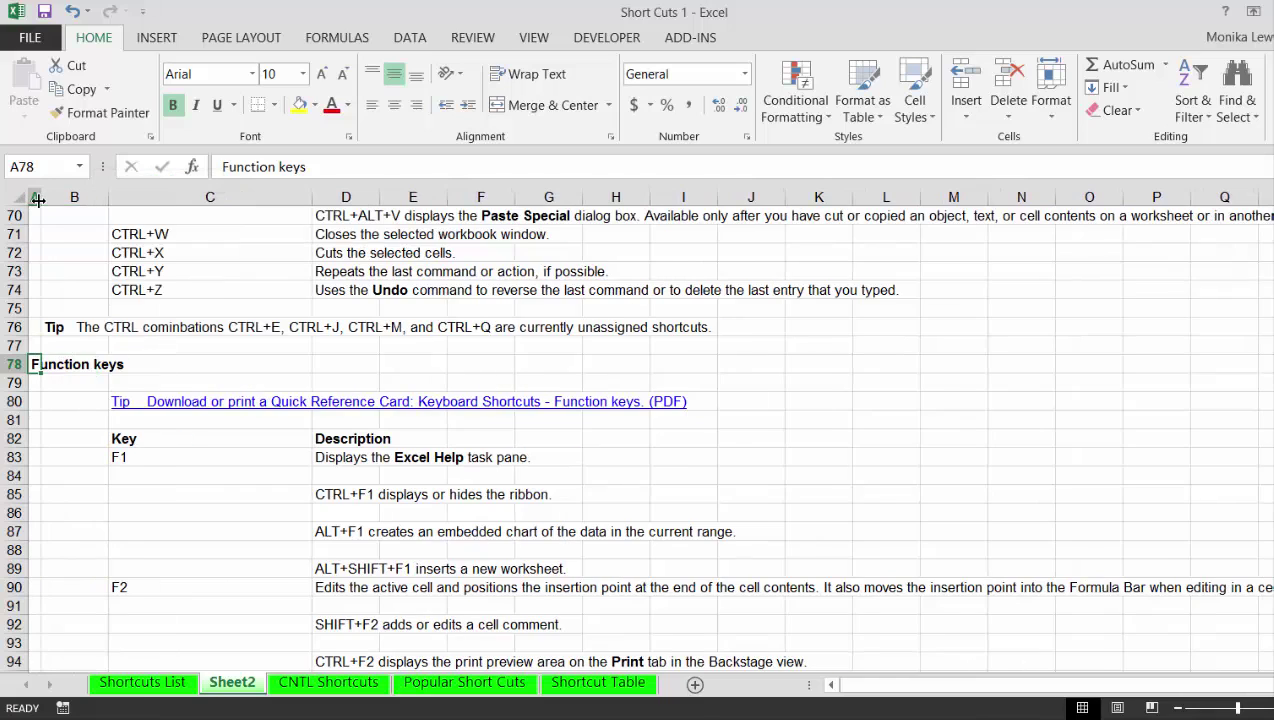
- Move the Quick Reference Card tip link for function keys from cell C80 to cell A80
key("Down")
key("Right")
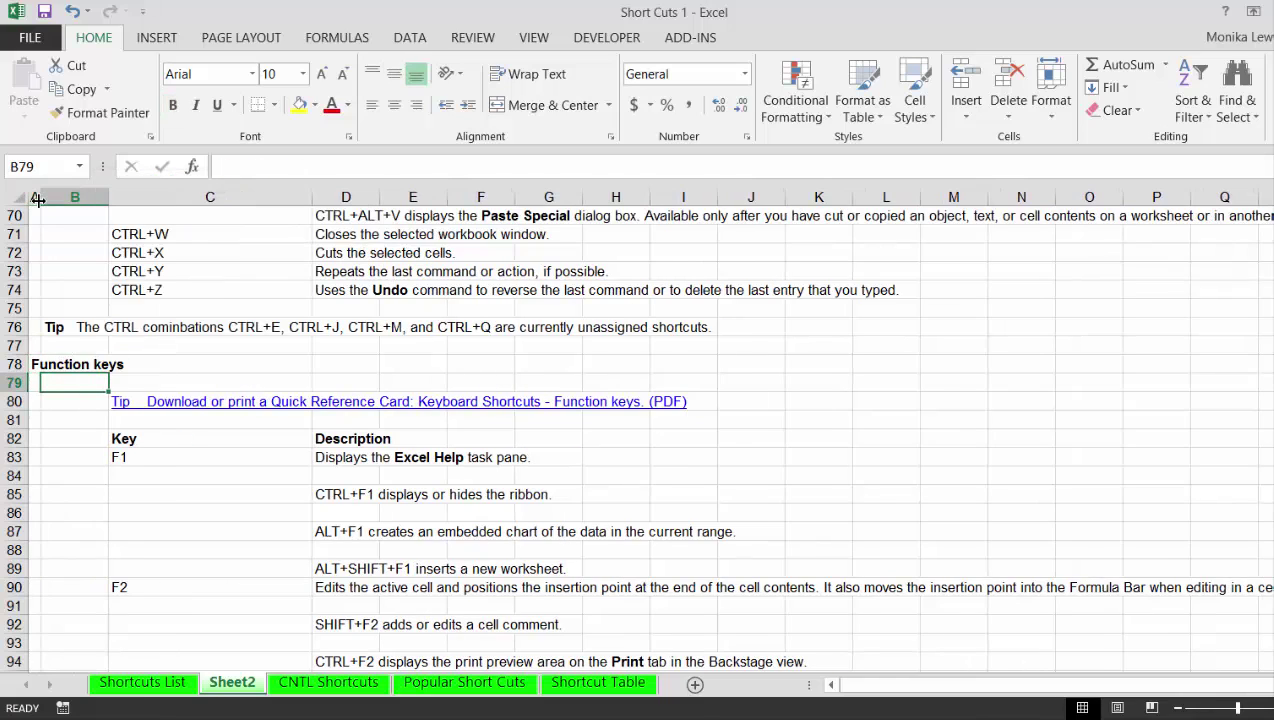
key("Down")
key("Right")
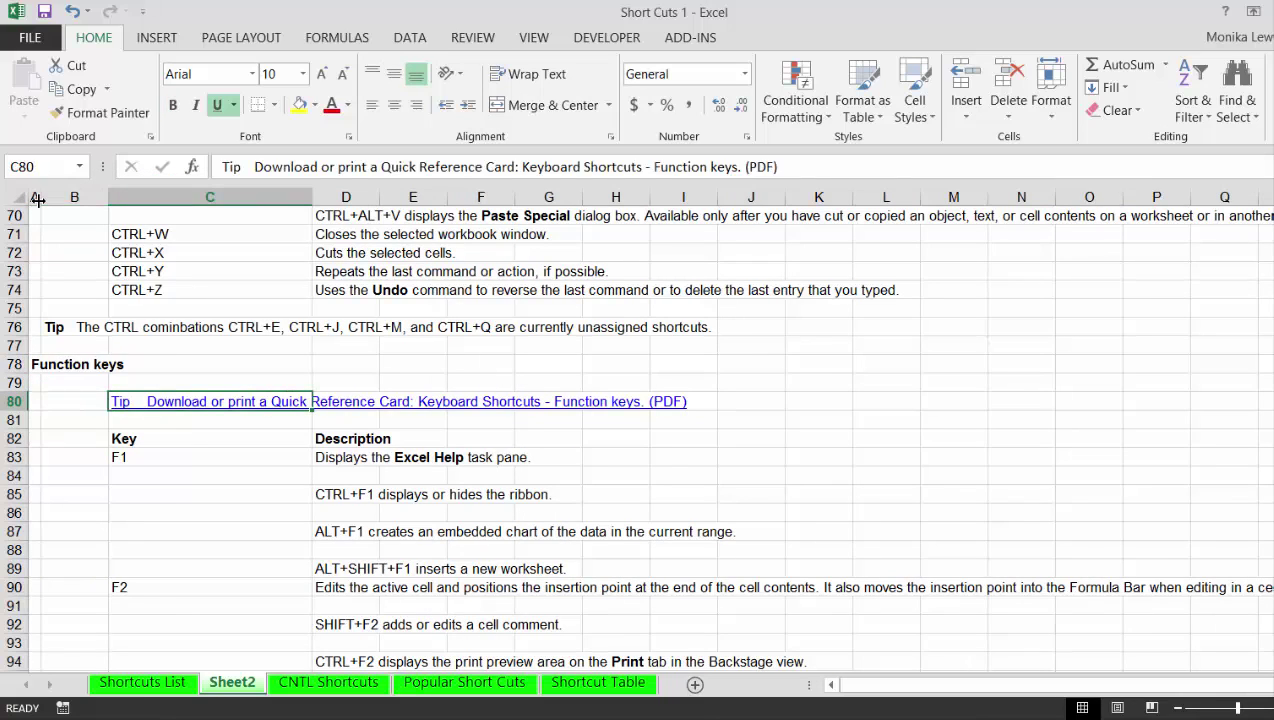
key("ctrl+x")
key("Left")
key("Left")
key("ctrl+v")
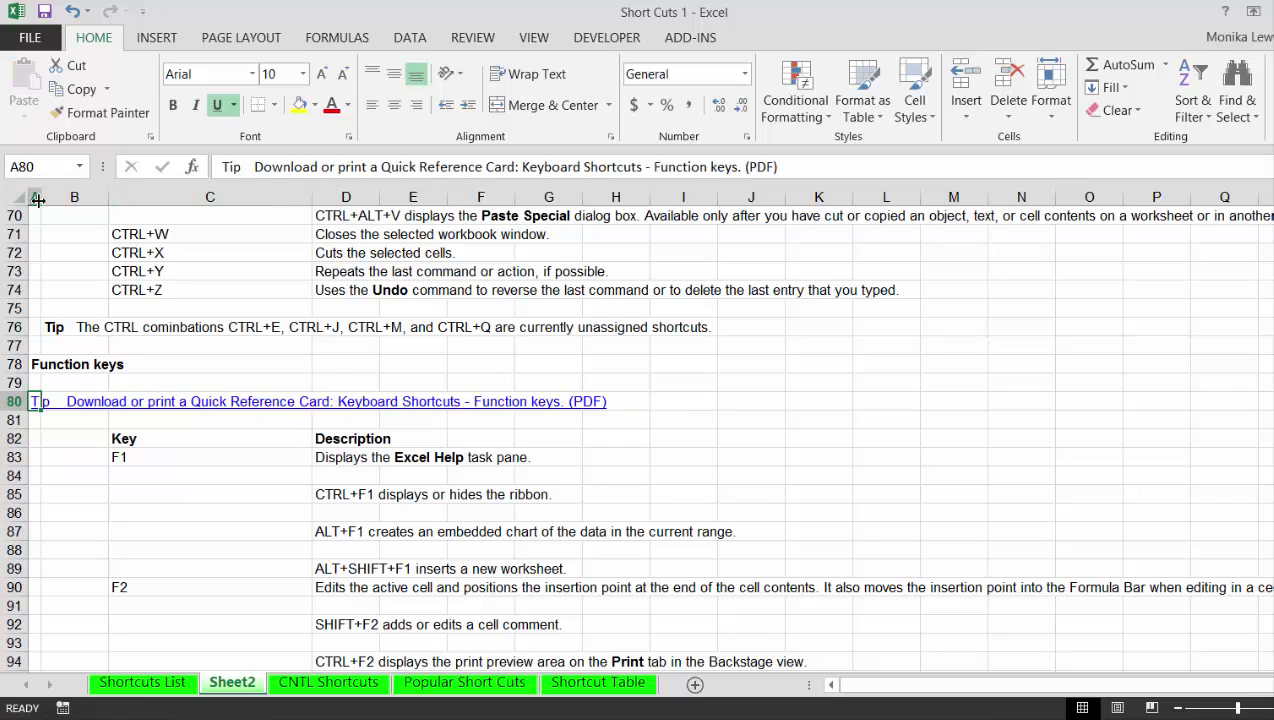
- Move the F1 key entry from cell C83 to cell B83
key("Right")
key("Down")
key("Down")
key("Right")
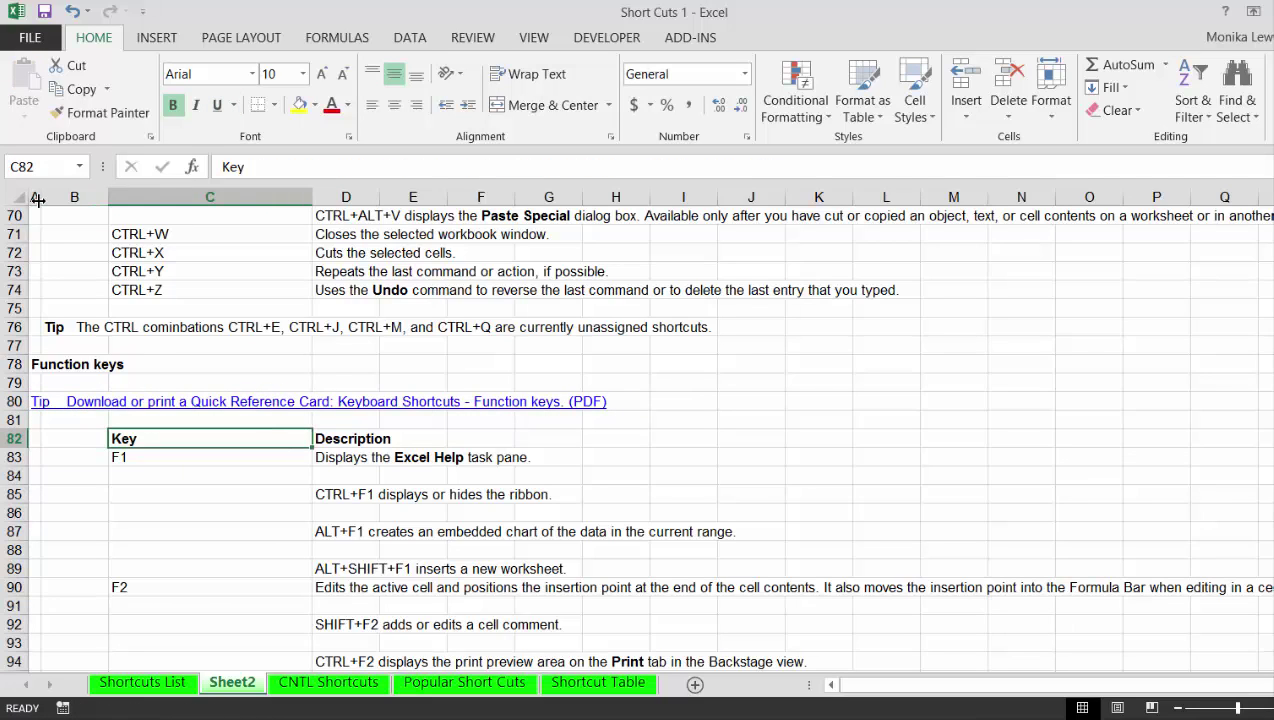
key("Down")
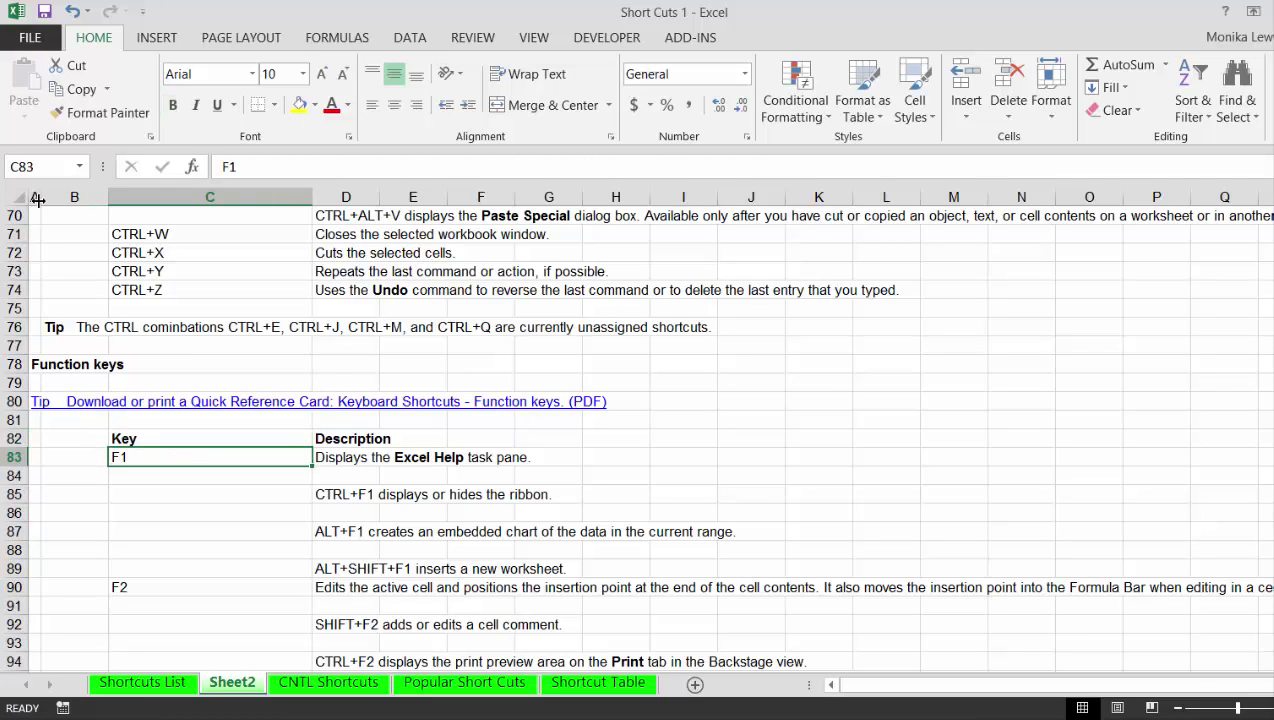
key("ctrl+x")
key("Left")
key("ctrl+v")
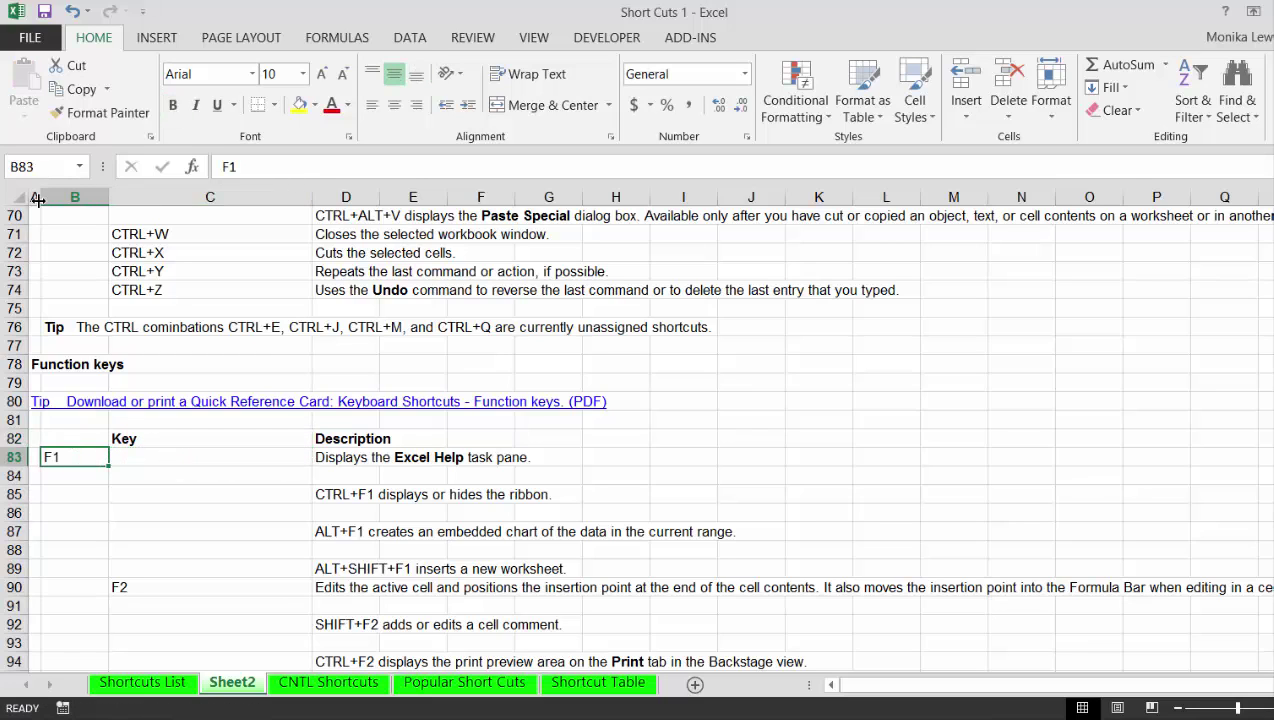
- Move the F2 key entry from cell C90 to cell B90
key("Down")
key("Down")
key("Down")
key("Down")
key("Down")
key("Down")
key("Down")
key("Right")
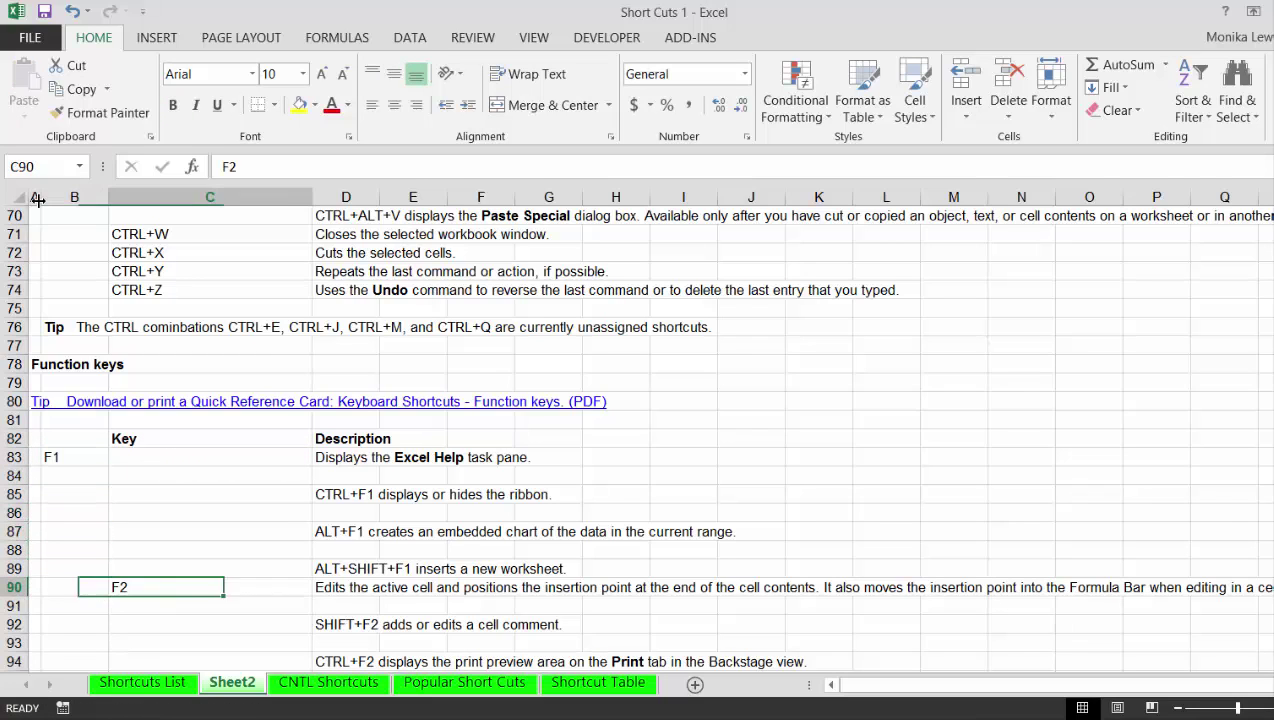
key("ctrl+x")
key("Left")
key("Left")
key("Right")
key("ctrl+v")
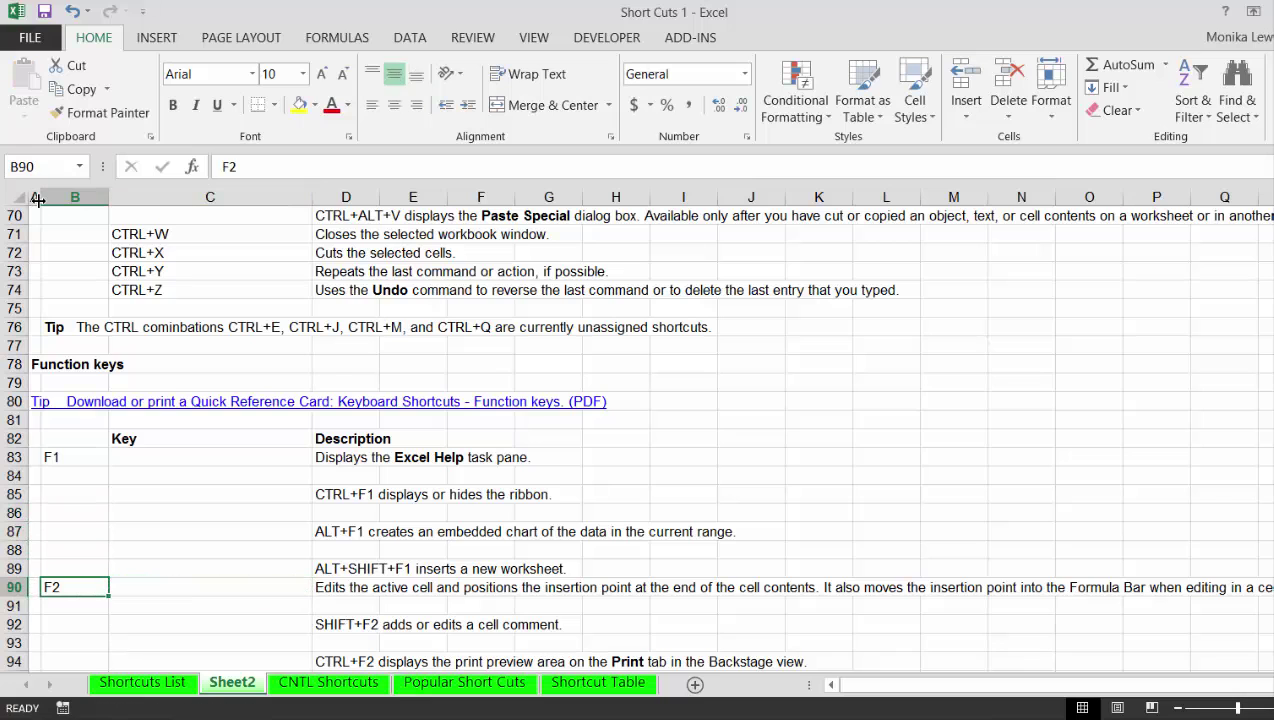
- Move the F3 through F12 key entries from cells C95:C144 to column B, starting at cell B95
key("Down")
key("Down")
key("Down")
key("Down")
key("Down")
key("Down")
key("Down")
key("Down")
key("Down")
key("Down")
key("Down")
key("Down")
key("Down")
key("Down")
key("Down")
key("Down")
key("Down")
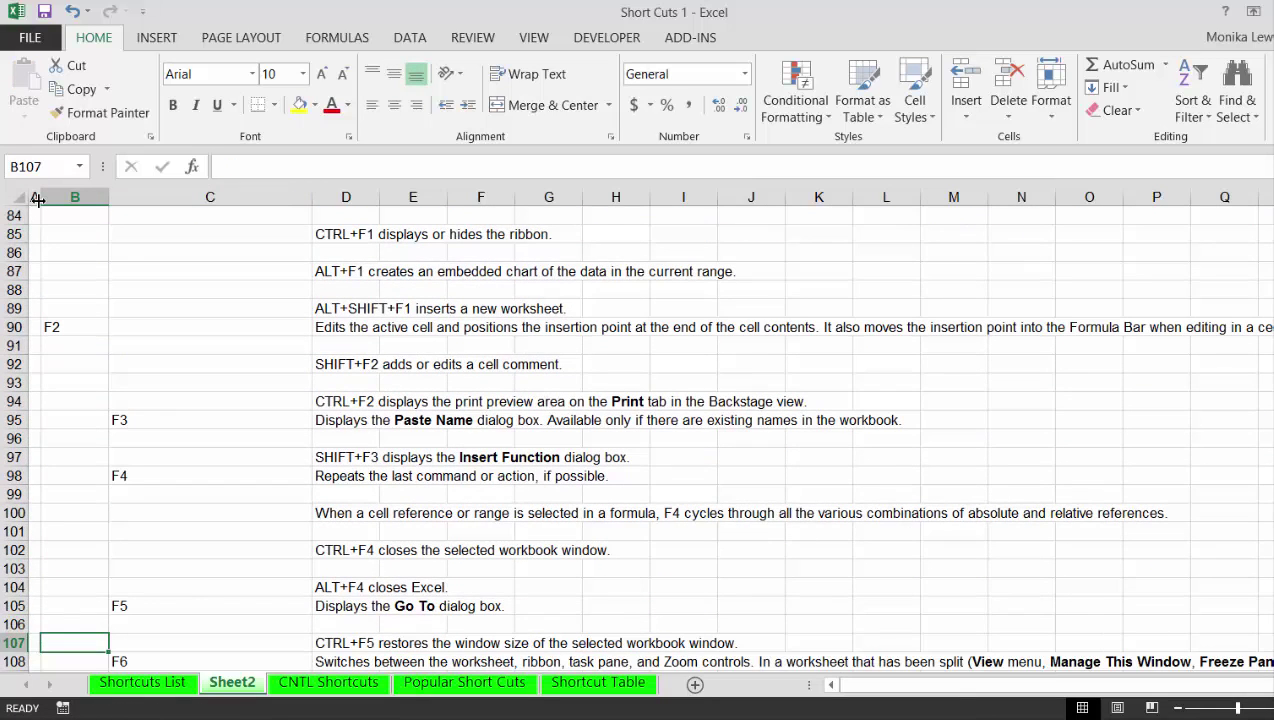
key("Up")
key("Up")
key("Up")
key("Up")
key("Up")
key("Up")
key("Up")
key("Up")
key("Up")
key("Up")
key("Up")
key("Up")
key("Right")
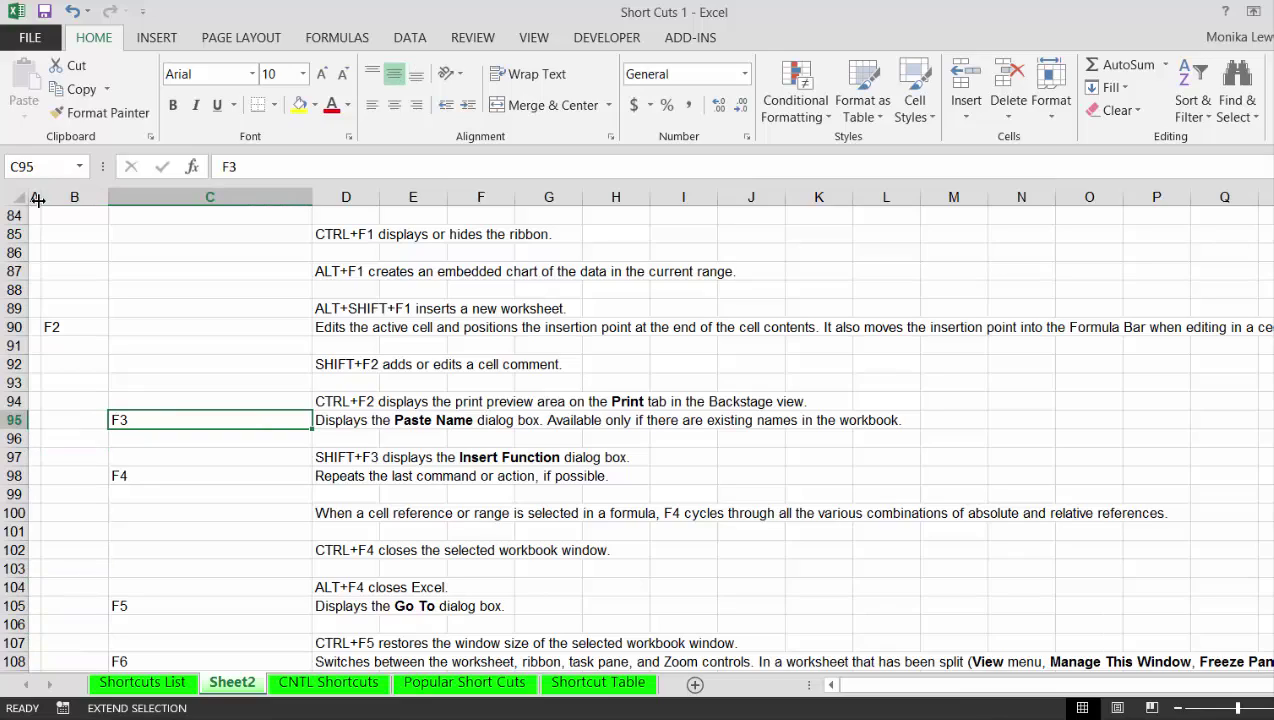
key("Down")
key("Down")
key("Down")
key("Down")
key("Down")
key("Down")
key("Down")
key("Down")
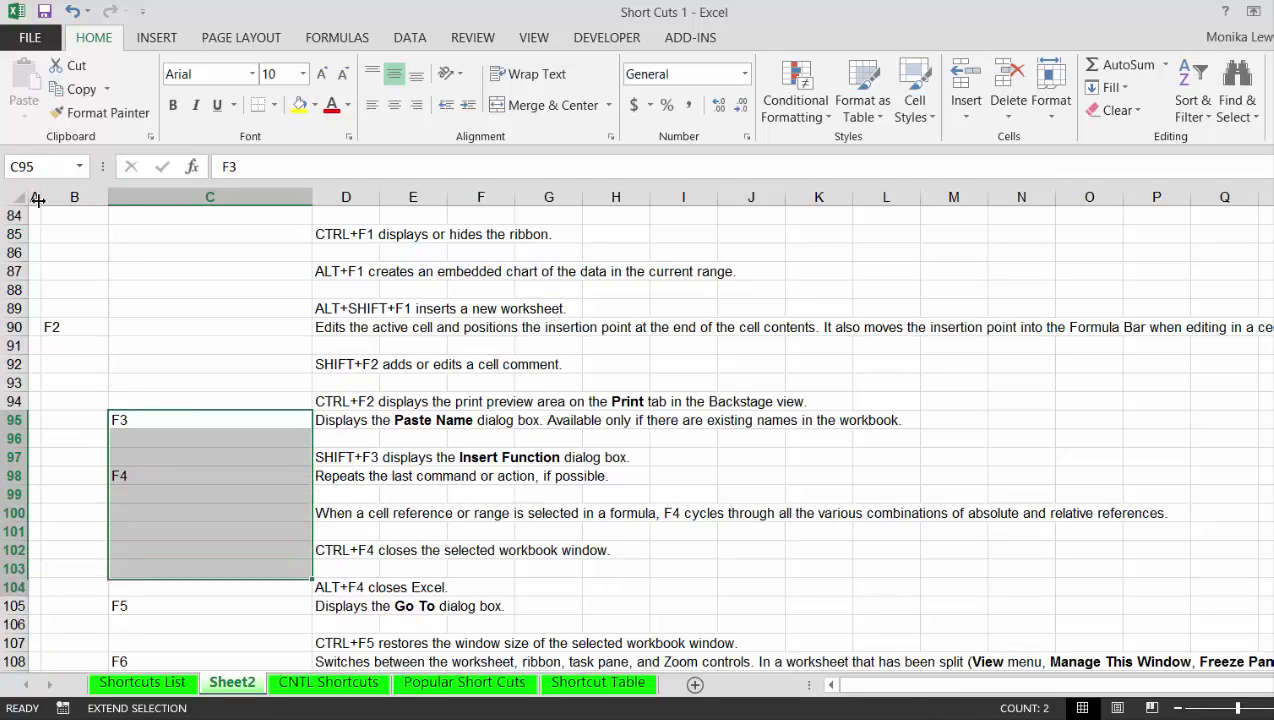
key("Down")
key("Down")
key("Down")
key("Down")
key("Down")
key("Down")
key("Down")
key("Down")
key("Down")
key("Down")
key("Down")
key("Down")
key("Down")
key("Down")
key("Down")
key("Down")
key("Down")
key("Down")
key("Down")
key("Down")
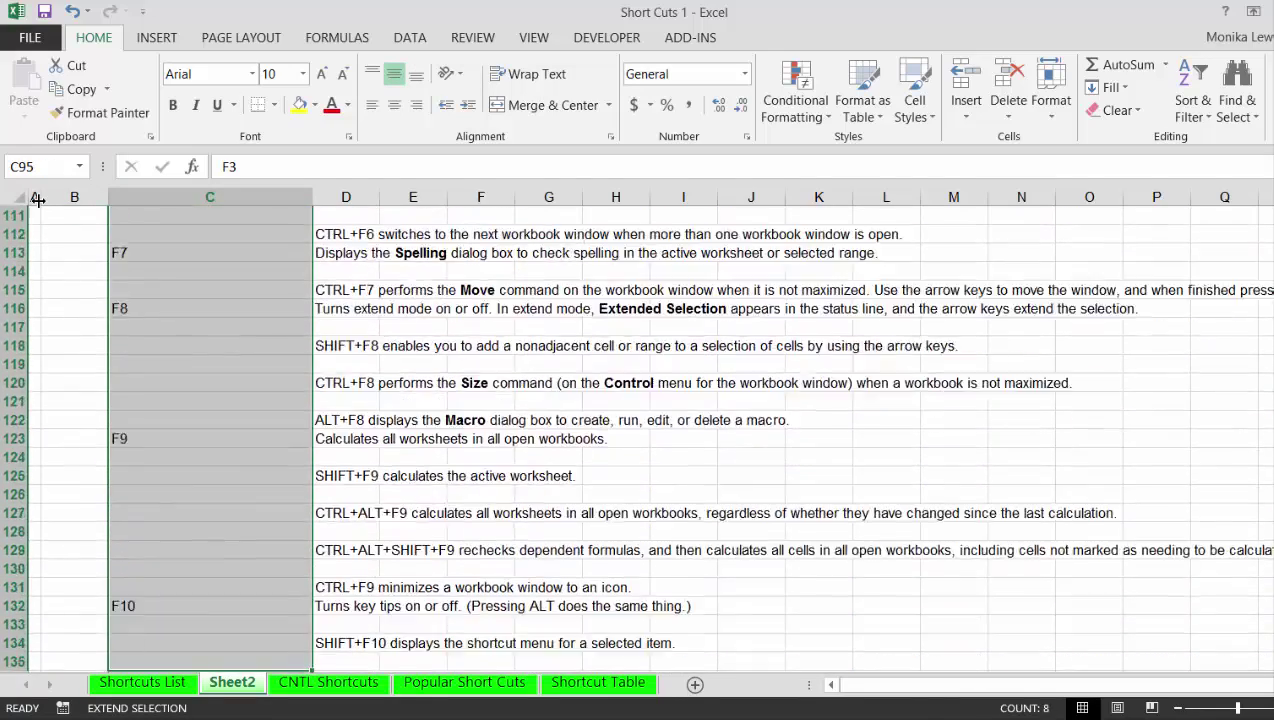
key("Down")
key("Down")
key("Down")
key("Down")
key("Down")
key("Down")
key("Down")
key("Down")
key("Down")
key("Down")
key("Down")
key("Down")
key("Down")
key("Down")
key("Down")
key("Down")
key("Down")
key("Down")
key("Down")
key("Down")
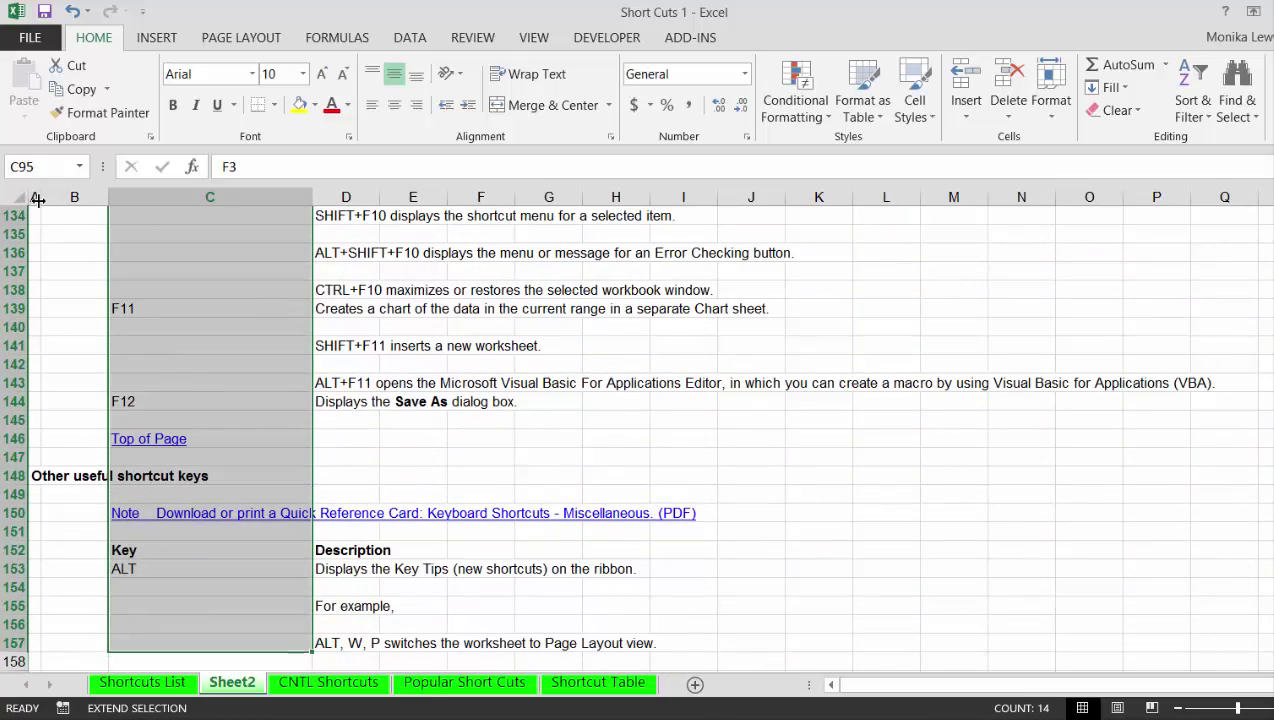
key("Up")
key("Up")
key("Up")
key("Up")
key("Up")
key("Up")
key("Up")
key("Up")
key("Up")
key("Up")
key("Up")
key("Up")
key("Up")
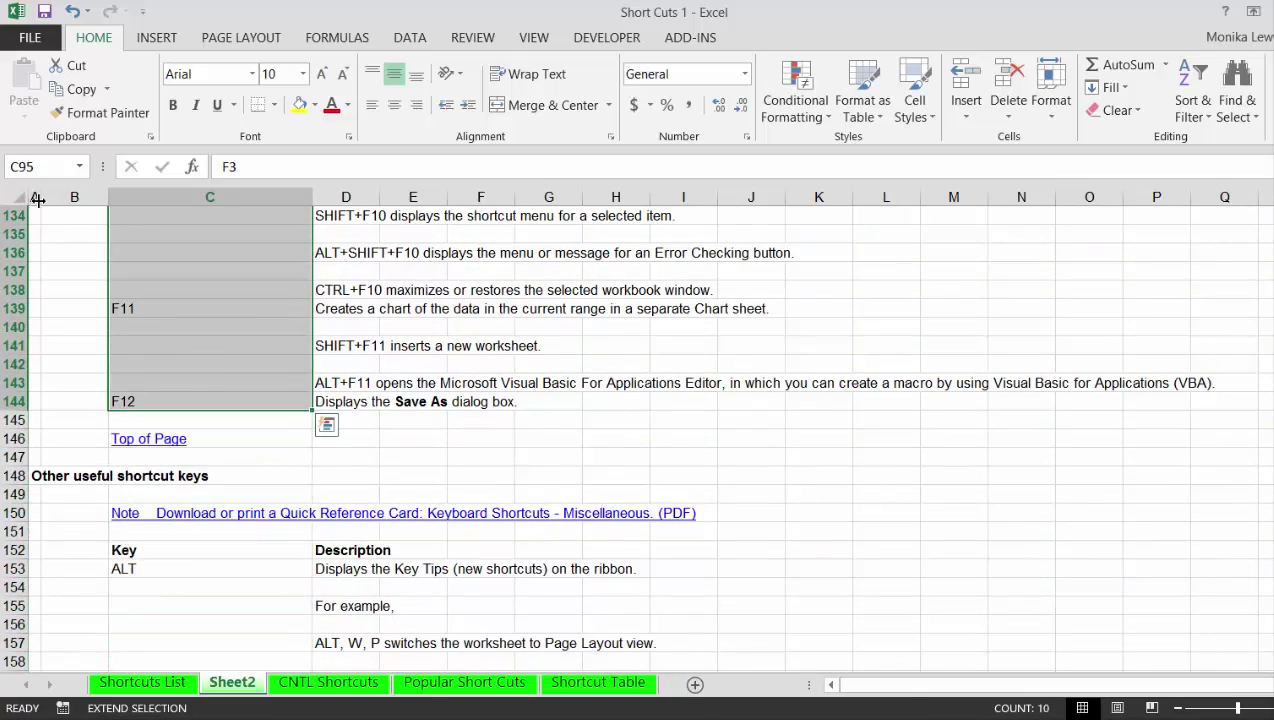
key("ctrl+x")
key("Left")
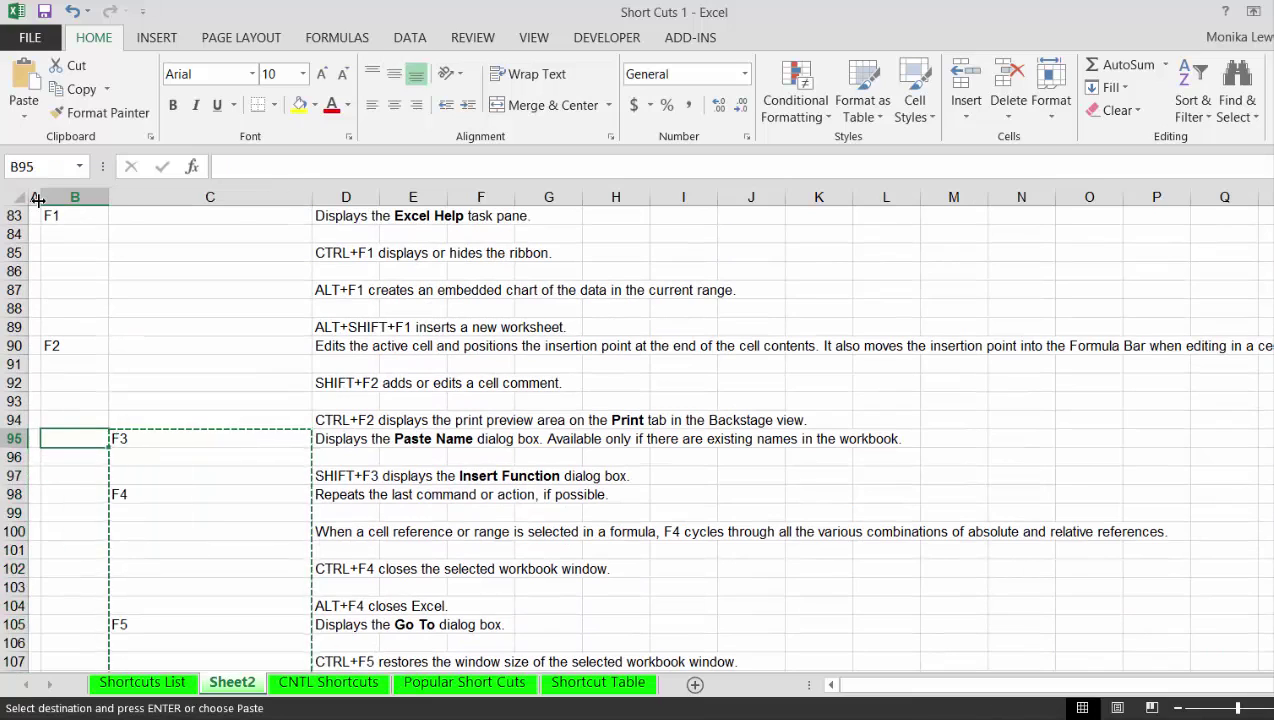
key("ctrl+v")
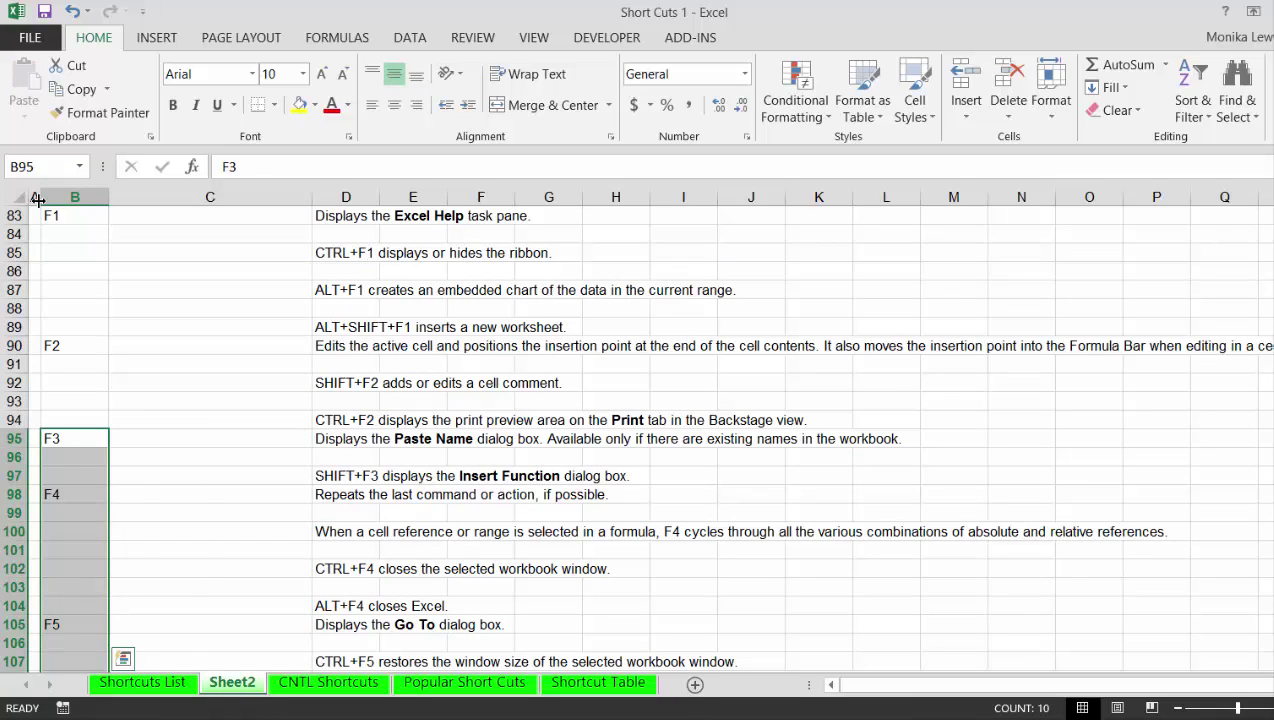
- Move the ALT key entry under Other useful shortcut keys from cell C153 to cell A153
key("Right")
key("Down")
key("Down")
key("Down")
key("Down")
key("Down")
key("Down")
key("Down")
key("Down")
key("Down")
key("Down")
key("Down")
key("Down")
key("Down")
key("Down")
key("Down")
key("Down")
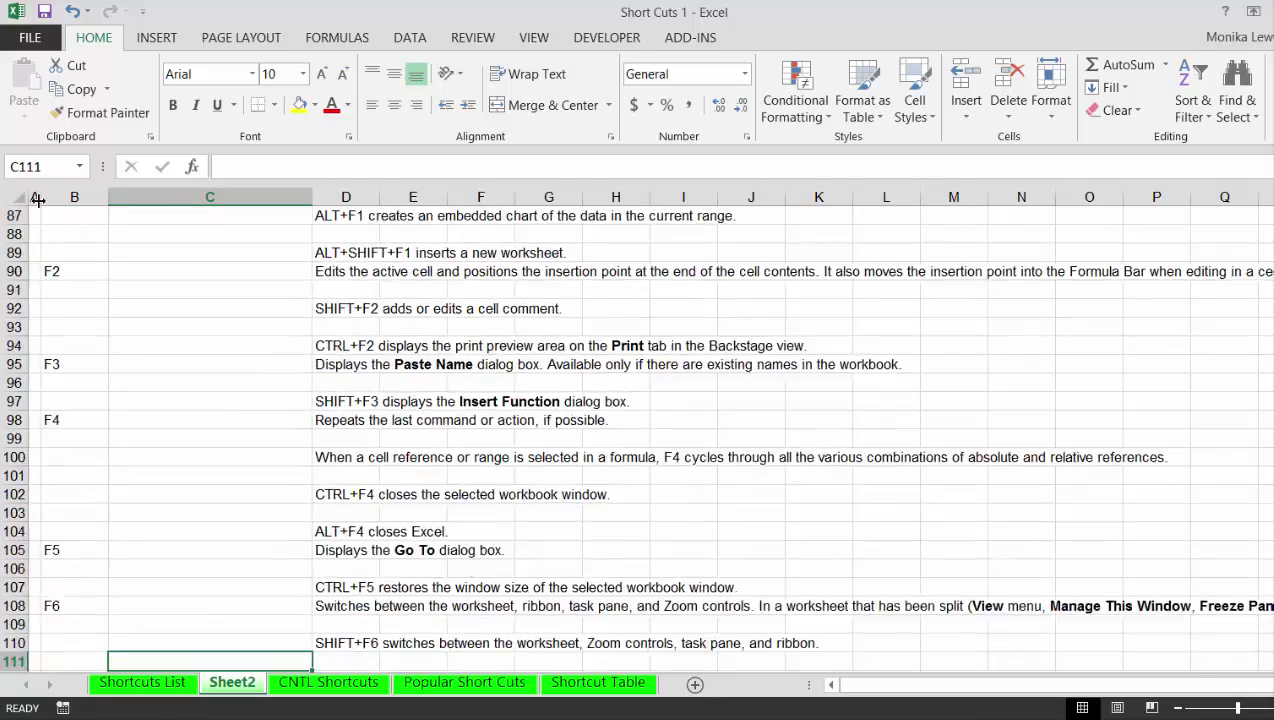
key("Down")
key("Down")
key("Down")
key("Down")
key("Down")
key("Down")
key("Down")
key("Down")
key("Down")
key("Down")
key("Down")
key("Down")
key("Down")
key("Down")
key("Down")
key("Down")
key("Down")
key("Down")
key("Down")
key("Down")
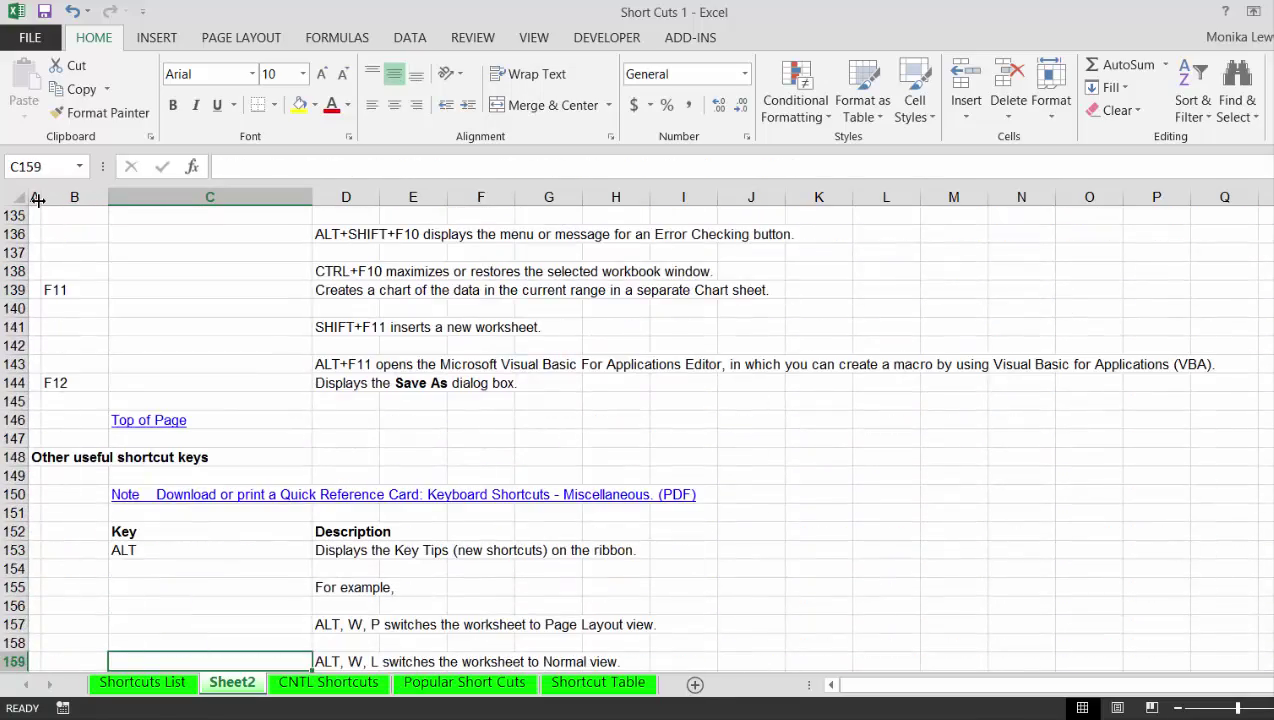
key("Up")
key("Up")
key("Up")
key("Up")
key("Up")
key("Up")
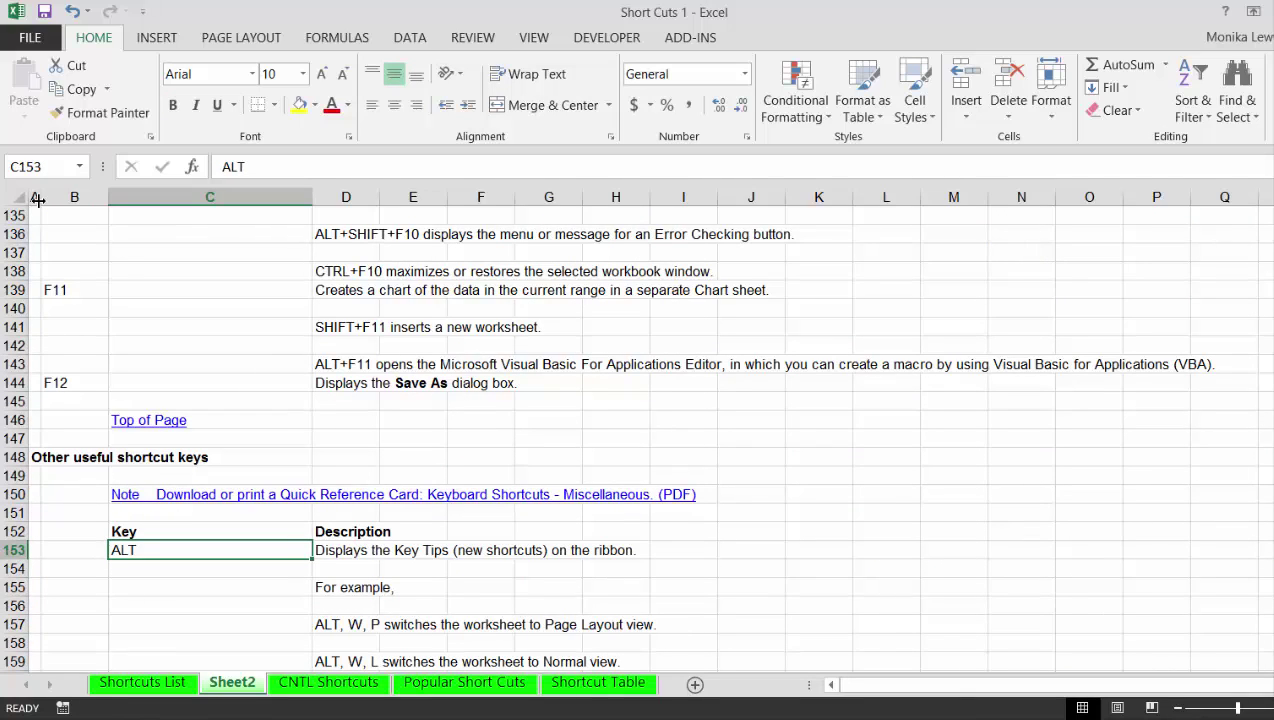
key("ctrl+x")
key("Left")
key("Left")
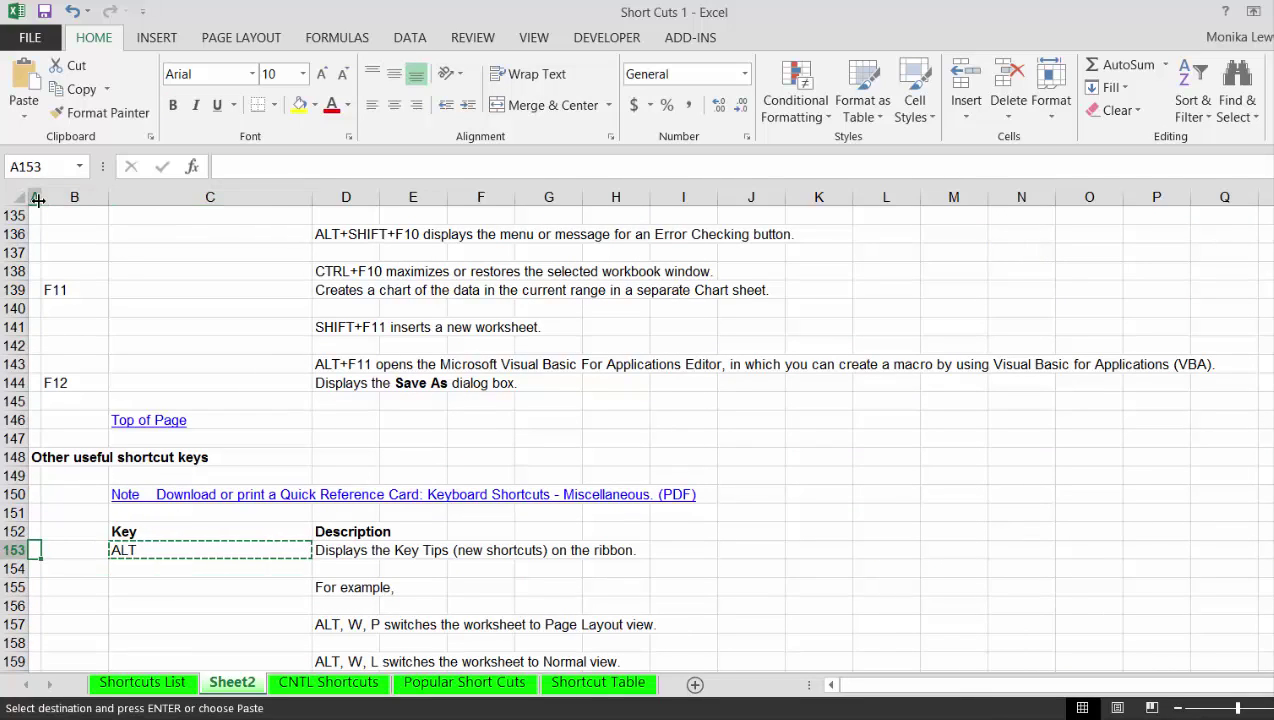
key("ctrl+v")
- Move the ARROW KEYS entry from cell C162 to cell A162
key("Down")
key("Down")
key("Down")
key("Down")
key("Down")
key("Down")
key("Down")
key("Down")
key("Down")
key("Down")
key("Down")
key("Down")
key("Down")
key("Down")
key("Down")
key("Down")
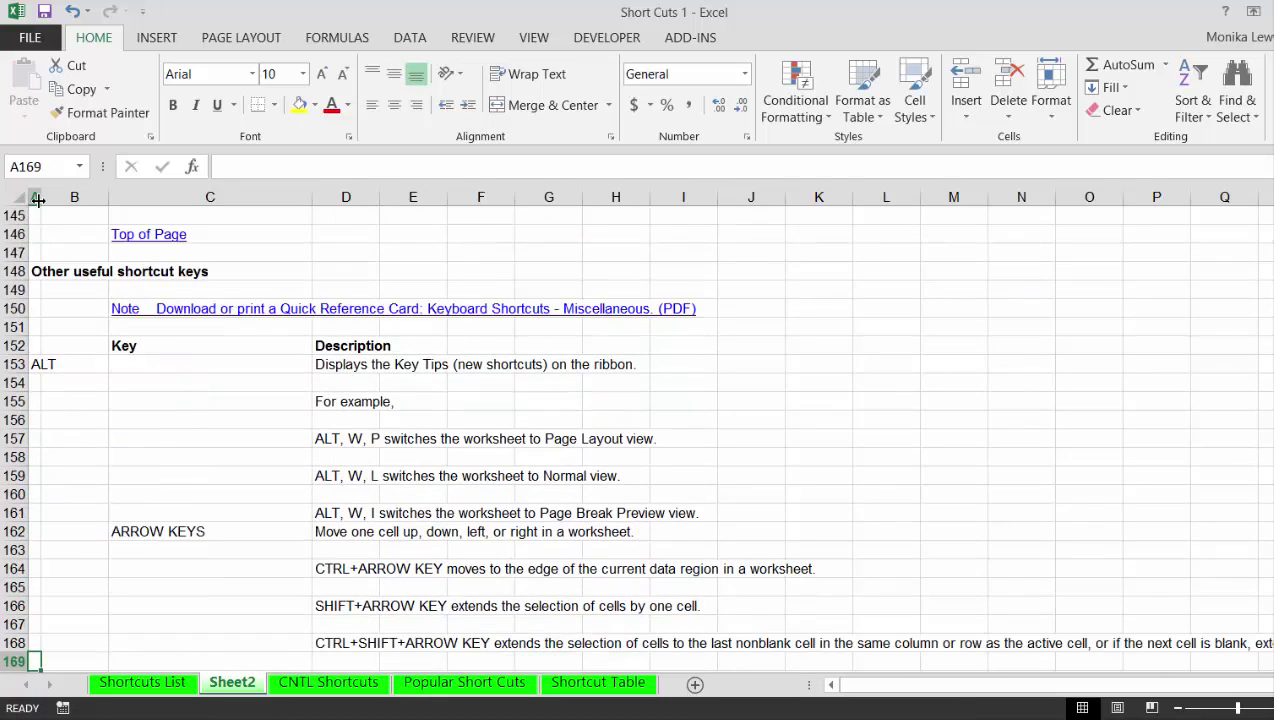
key("Up")
key("Up")
key("Up")
key("Up")
key("Up")
key("Up")
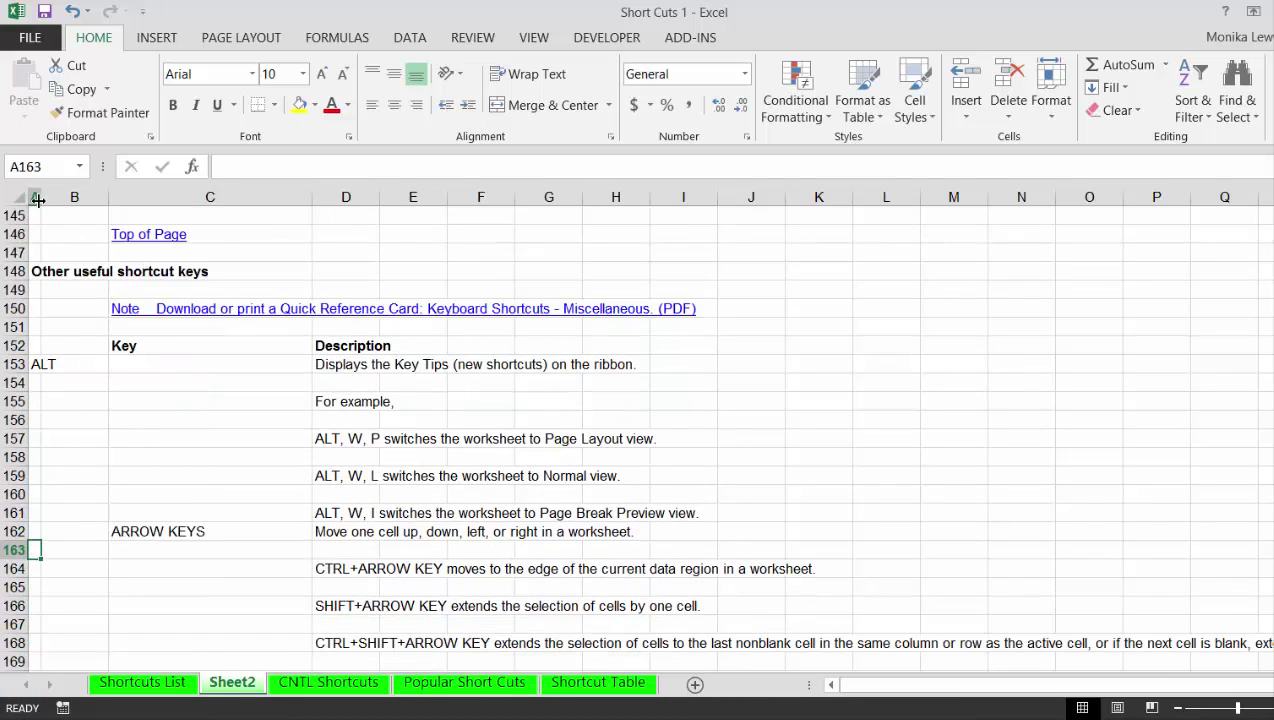
key("Up")
key("Right")
key("Right")
key("ctrl+x")
key("Left")
key("Left")
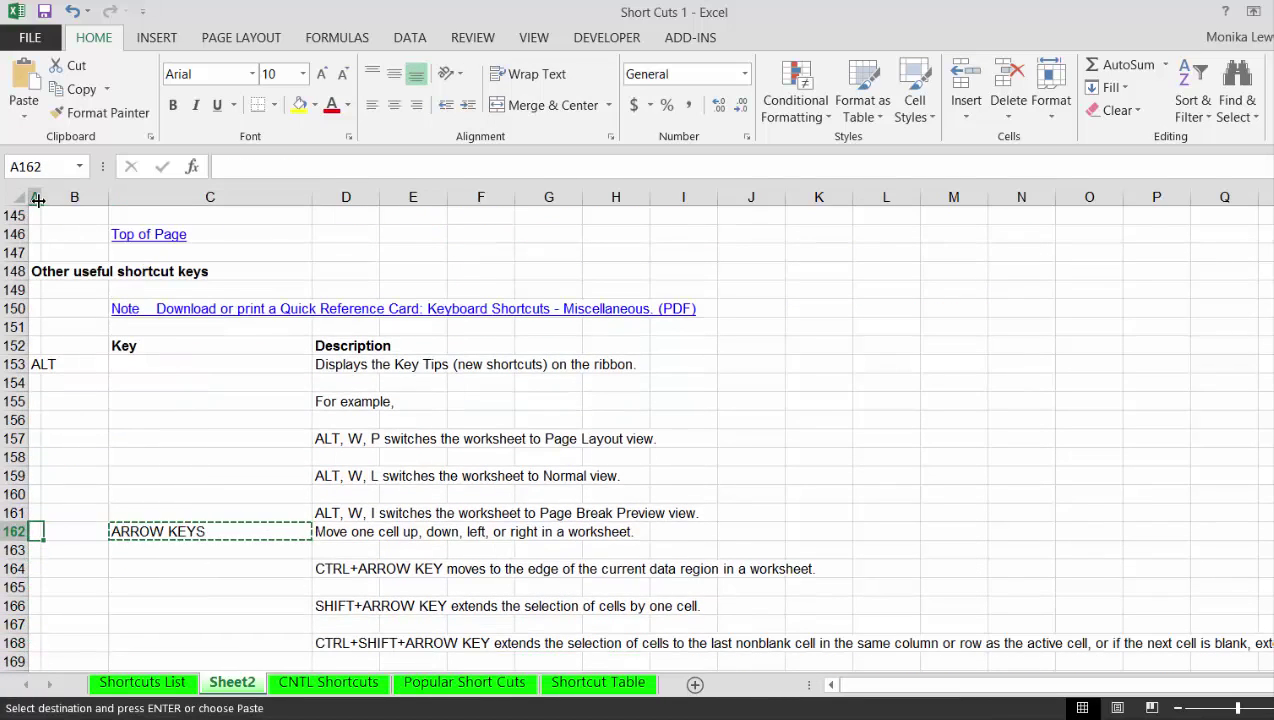
key("ctrl+v")
- Move the BACKSPACE through TAB key entries from column C, beginning at C177, to column A, starting at cell A177
key("Down")
key("Down")
key("Down")
key("Down")
key("Down")
key("Down")
key("Down")
key("Down")
key("Down")
key("Down")
key("Down")
key("Down")
key("Down")
key("Down")
key("Down")
key("Down")
key("Down")
key("Down")
key("Down")
key("Down")
key("Down")
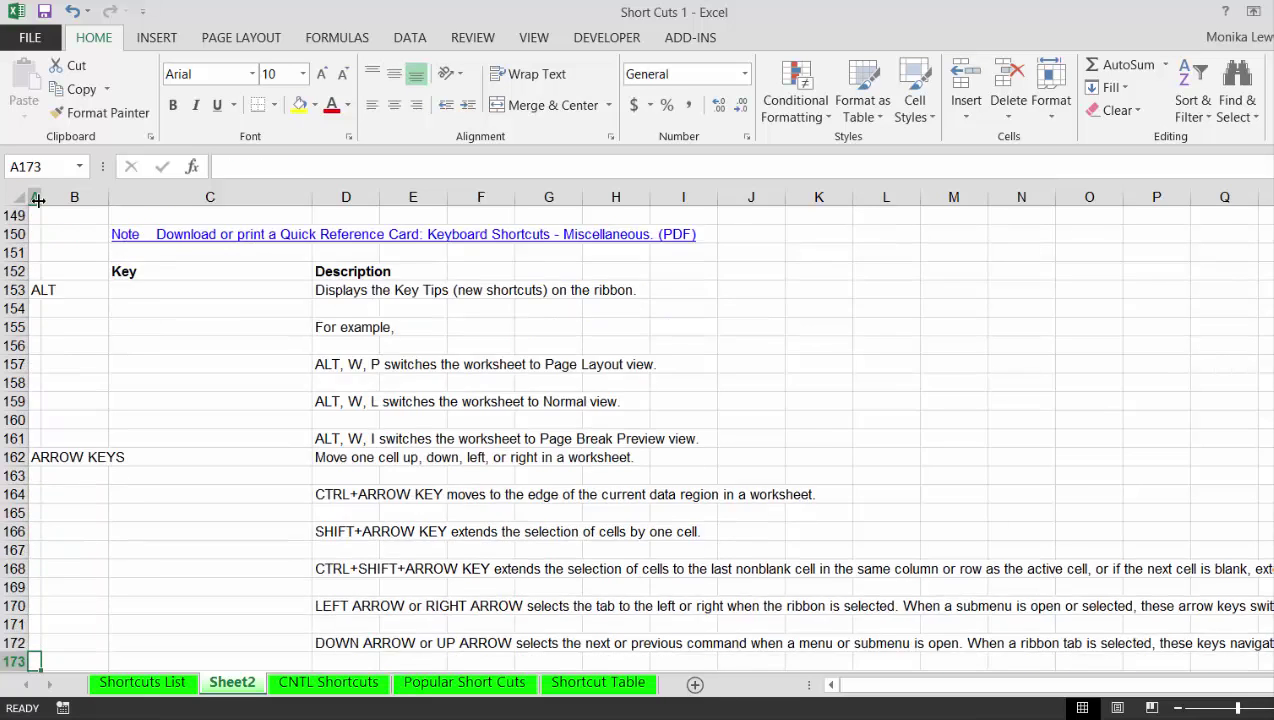
key("Up")
key("Up")
key("Up")
key("Up")
key("Up")
key("Up")
key("Up")
key("Up")
key("Up")
key("Up")
key("Up")
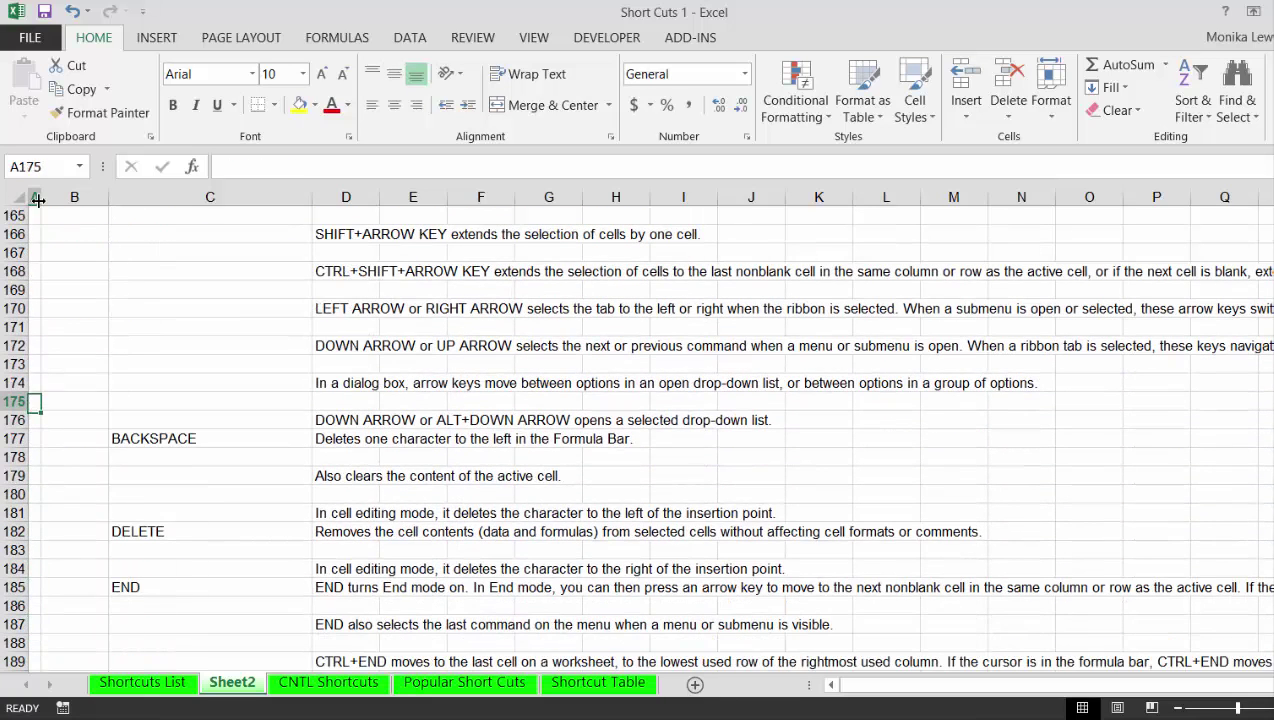
key("Down")
key("Right")
key("Right")
key("Down")
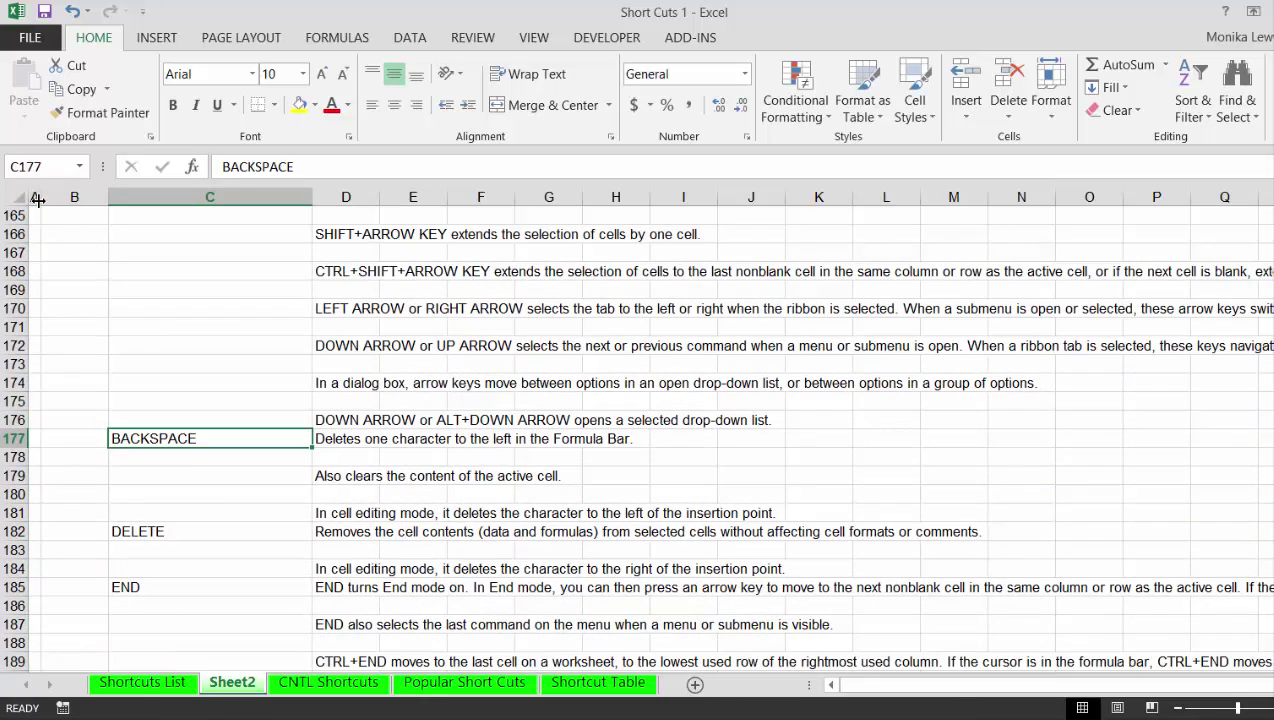
key("shift+Down")
key("shift+Down")
key("shift+Down")
key("shift+Down")
key("shift+Down")
key("shift+Down")
key("shift+Down")
key("shift+Down")
key("shift+Down")
key("shift+Down")
key("shift+Down")
key("shift+Down")
key("shift+Down")
key("shift+Down")
key("shift+Down")
key("shift+Down")
key("shift+Down")
key("shift+Down")
key("shift+Down")
key("shift+Down")
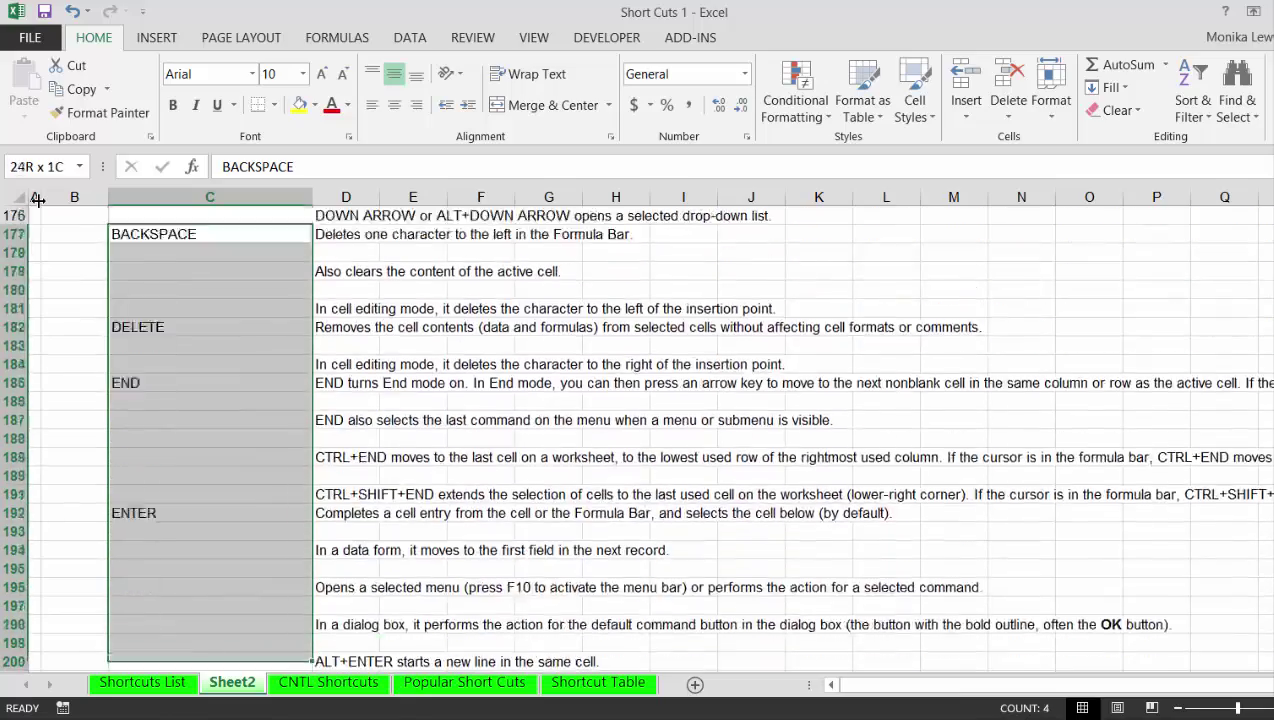
key("shift+Down")
key("shift+Down")
key("shift+Down")
key("shift+Down")
key("shift+Down")
key("shift+Down")
key("shift+Down")
key("shift+Down")
key("shift+Down")
key("shift+Down")
key("shift+Down")
key("shift+Down")
key("shift+Down")
key("shift+Down")
key("shift+Down")
key("shift+Down")
key("shift+Down")
key("shift+Down")
key("shift+Down")
key("shift+Down")
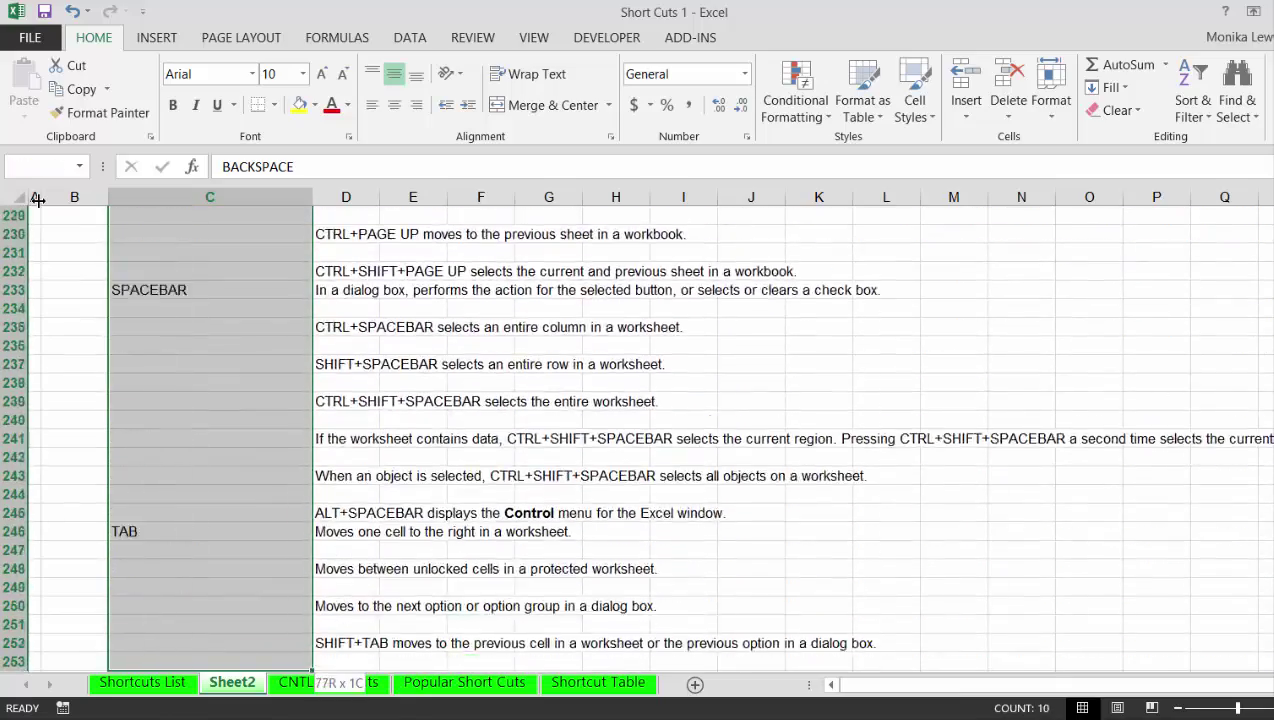
key("shift+Down")
key("shift+Down")
key("shift+Down")
key("shift+Down")
key("ctrl+c")
key("Left")
key("Left")
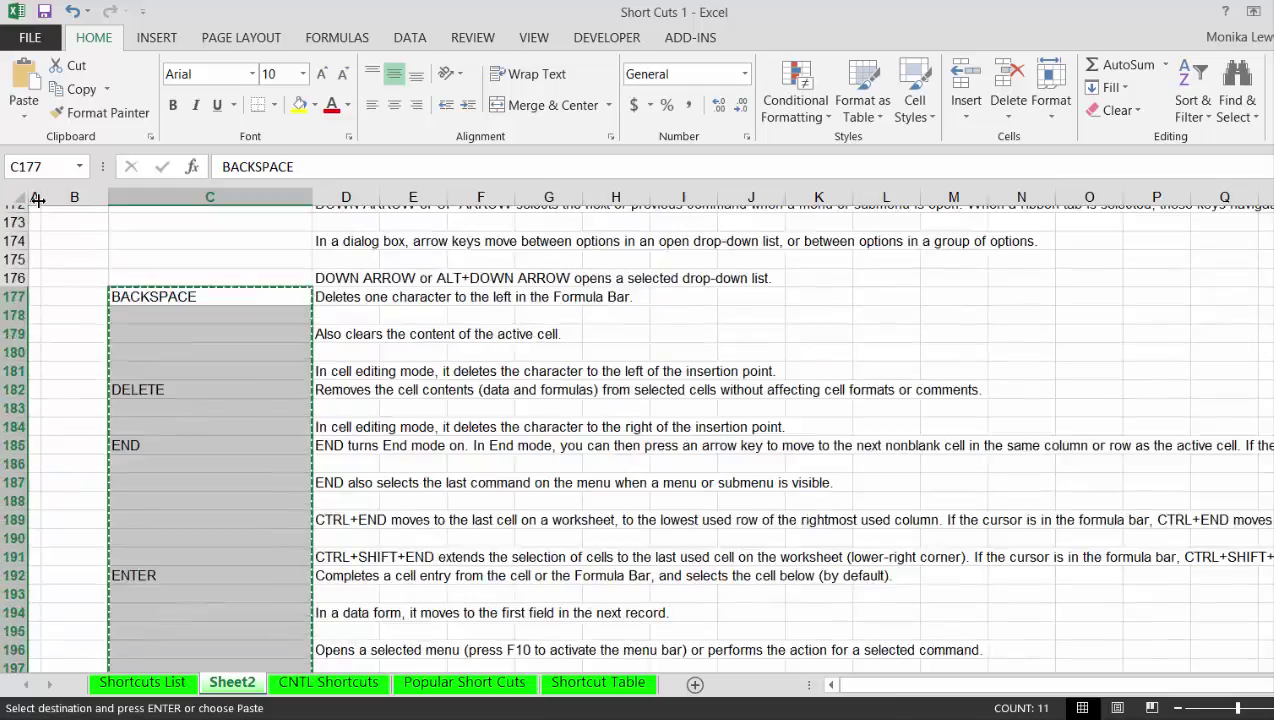
key("ctrl+v")
key("Up")
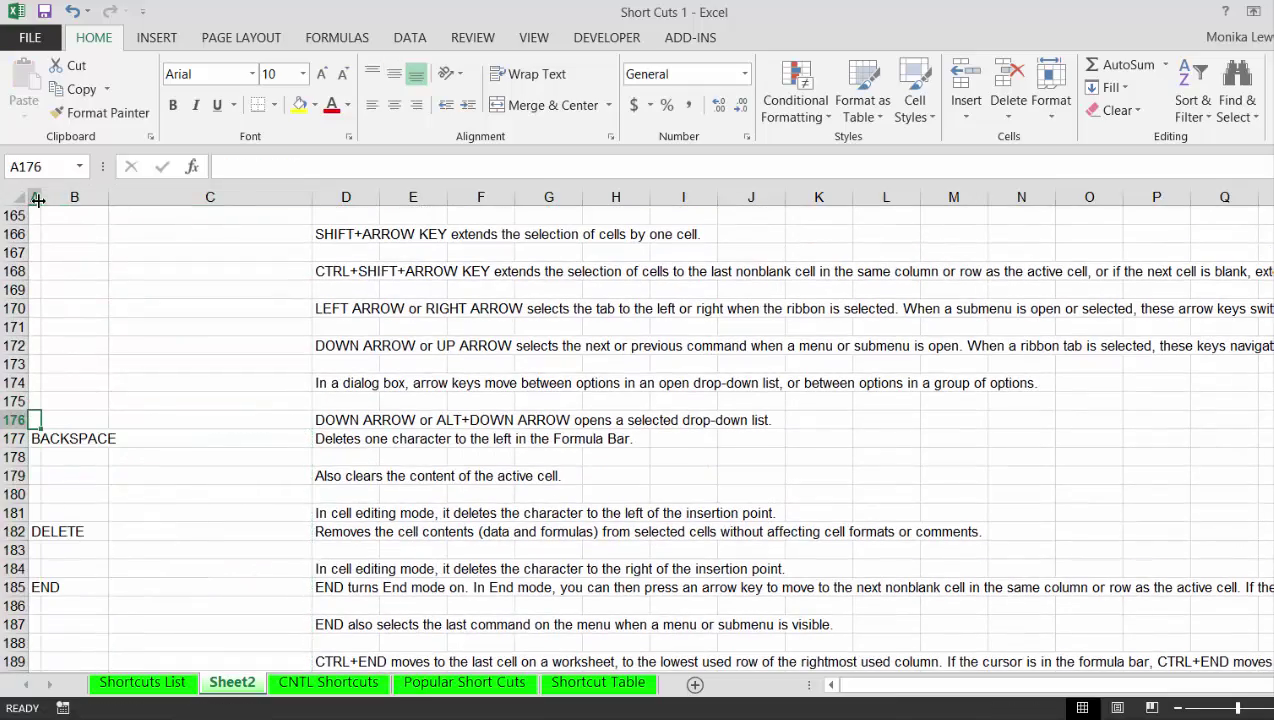
- Narrow column B to a width just sufficient for the function key entries such as F2
key("Up")
key("Down")
key("ctrl+Up")
key("ctrl+Up")
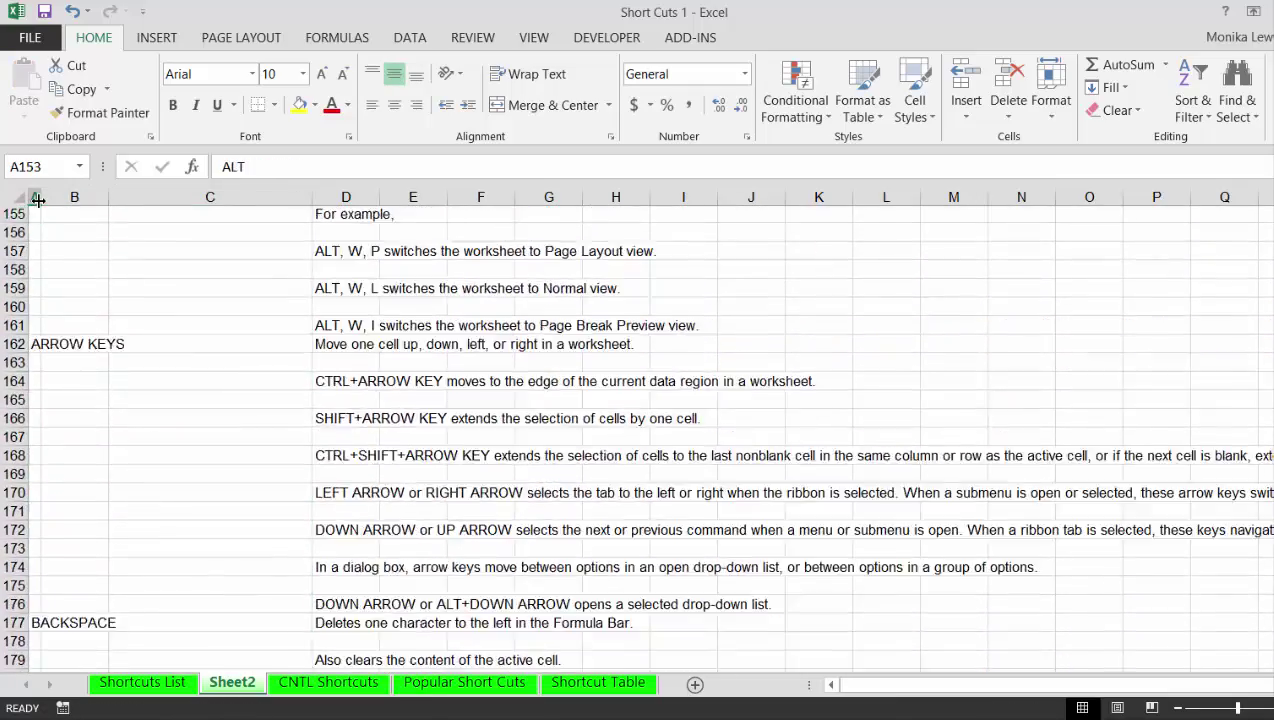
key("ctrl+Up")
key("ctrl+Up")
key("ctrl+Up")
key("ctrl+Up")
key("ctrl+Up")
key("ctrl+Up")
key("ctrl+Up")
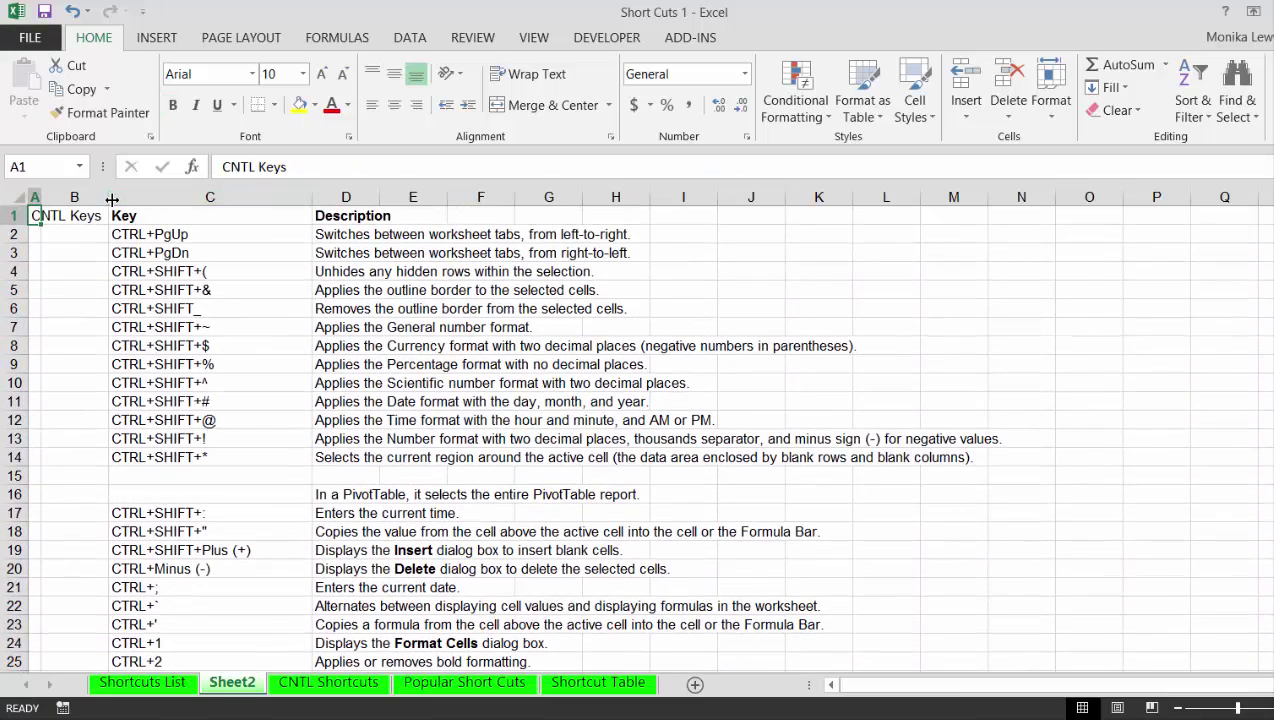
left_click_drag(109, 198, 57, 201)
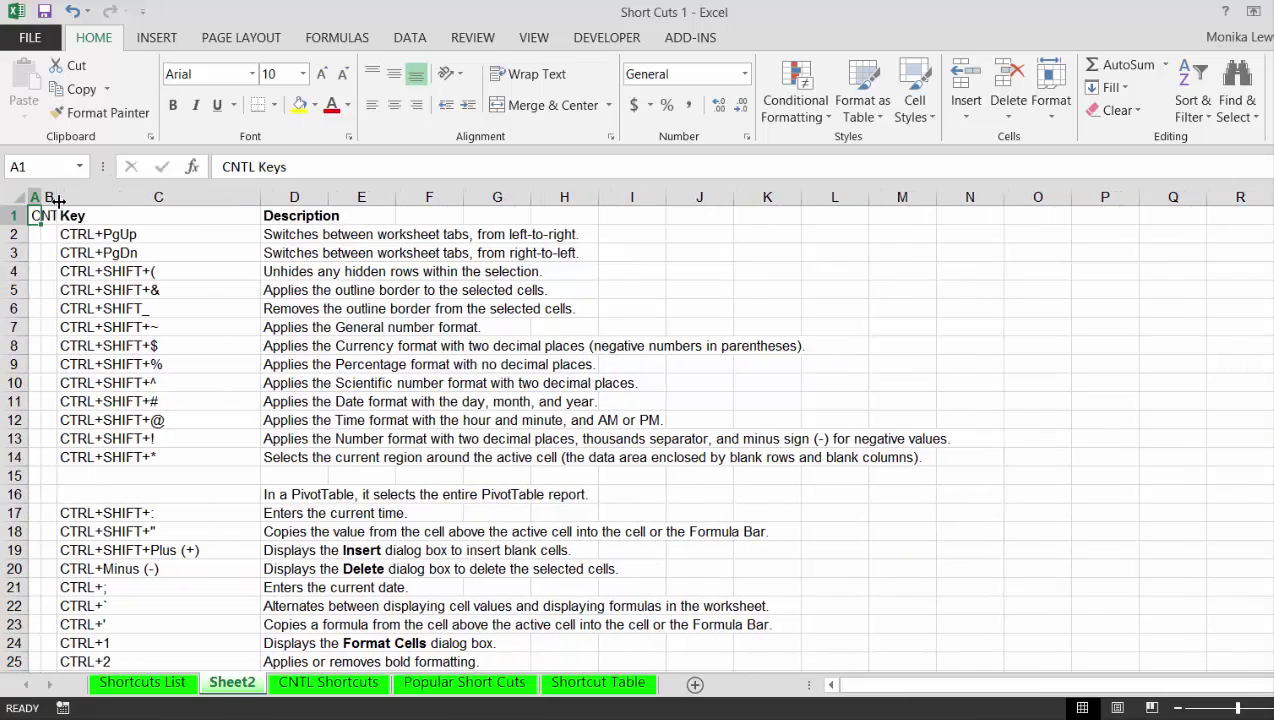
key("ctrl+Down")
key("ctrl+Down")
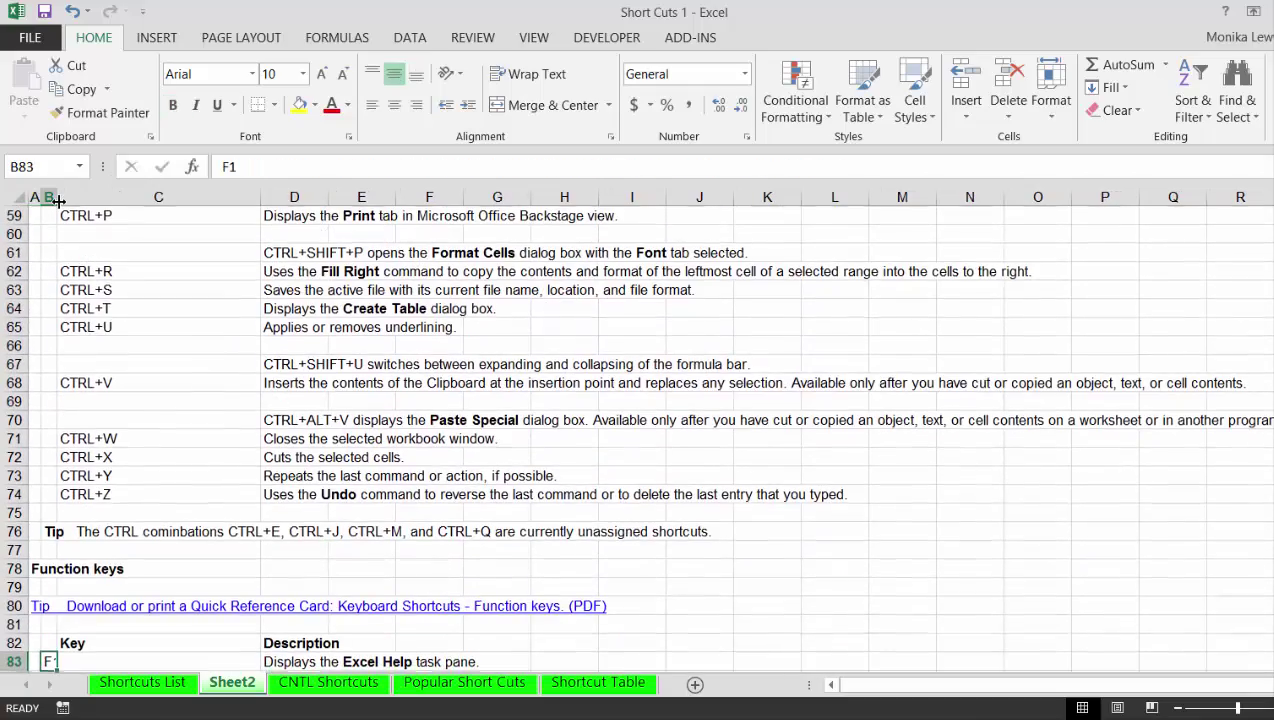
key("ctrl+Down")
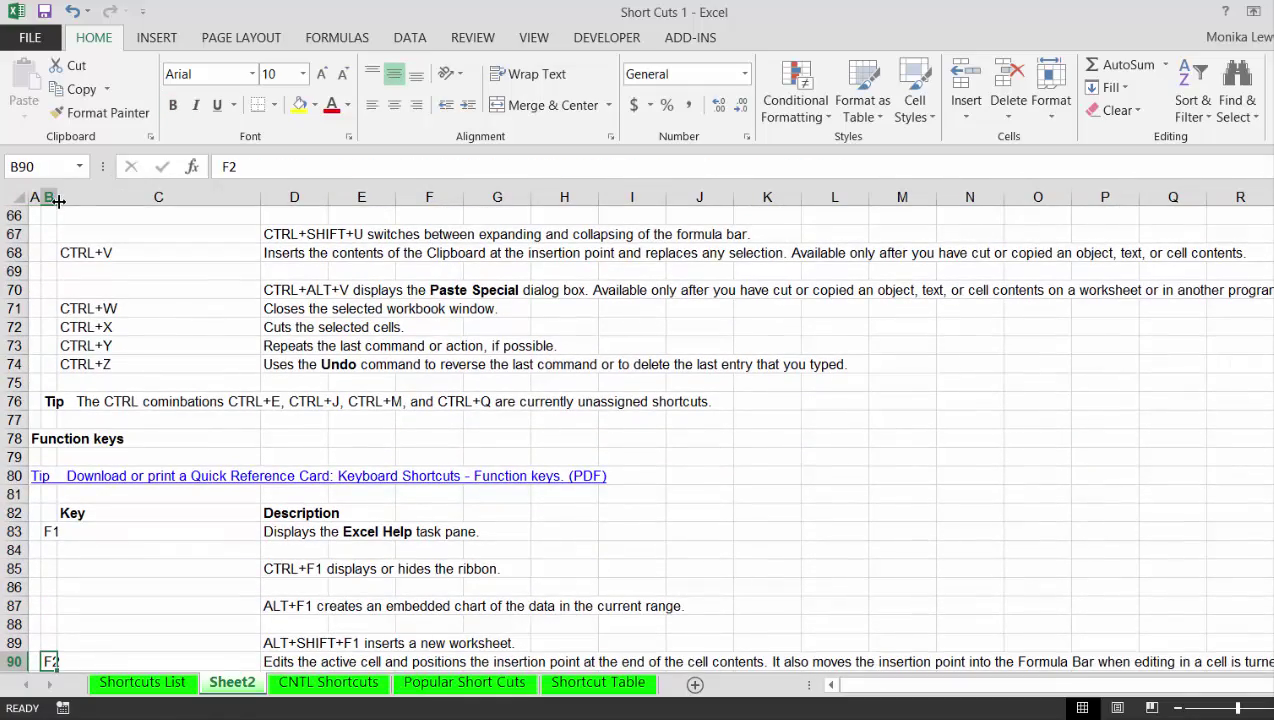
left_click_drag(62, 197, 70, 200)
- Check the function key entries in column B down to F12 against the column width, and return to cell B1
key("ctrl+Down")
key("ctrl+Down")
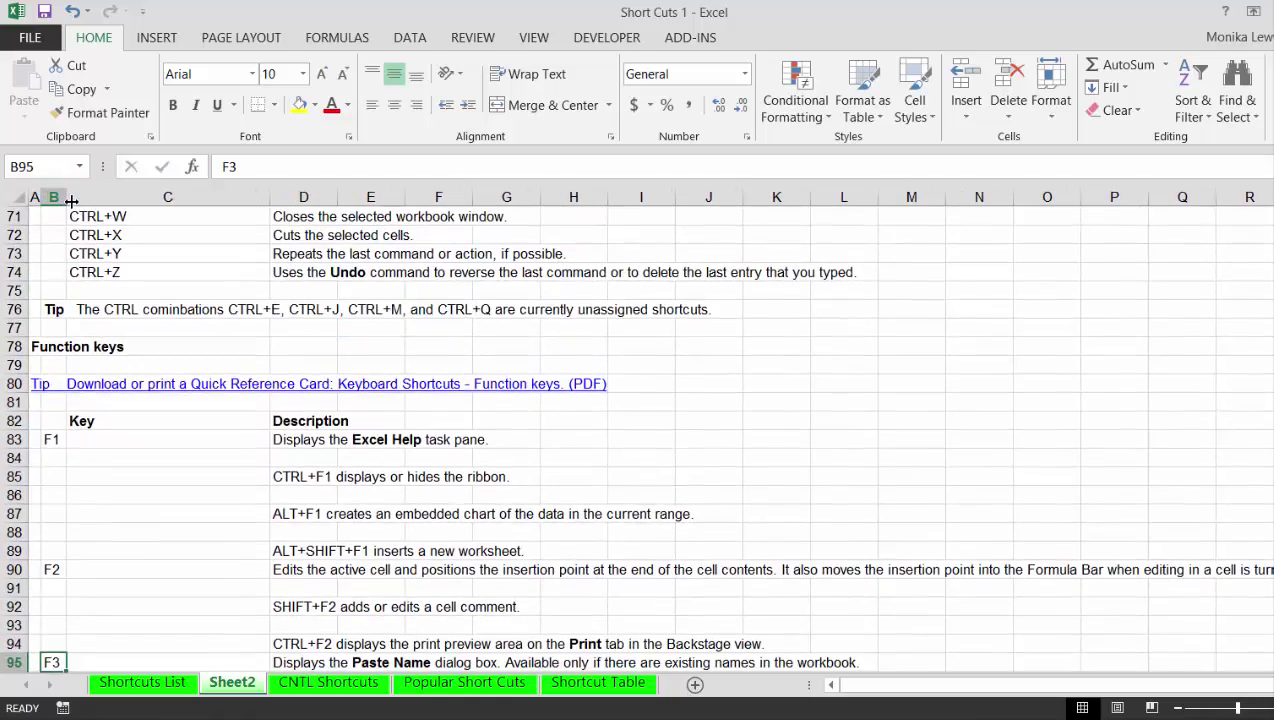
key("ctrl+Down")
key("ctrl+Down")
key("ctrl+Down")
key("ctrl+Down")
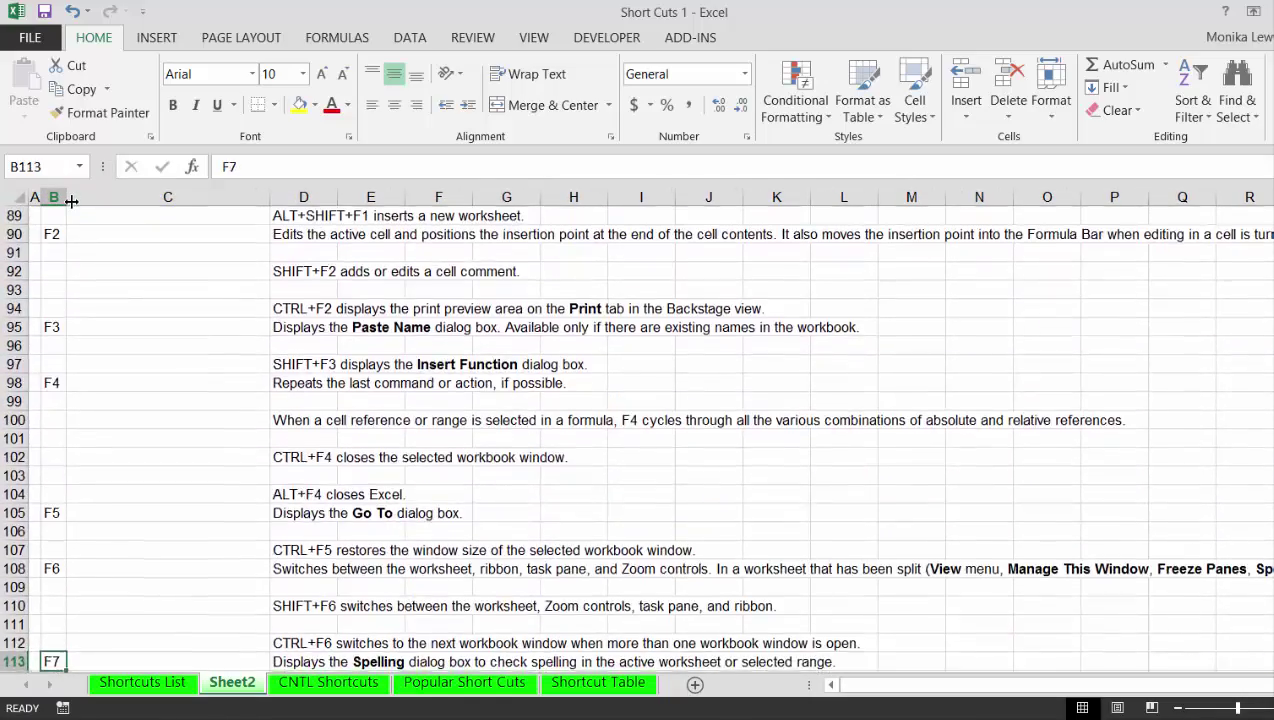
key("ctrl+Down")
key("ctrl+Down")
key("ctrl+Down")
key("ctrl+Down")
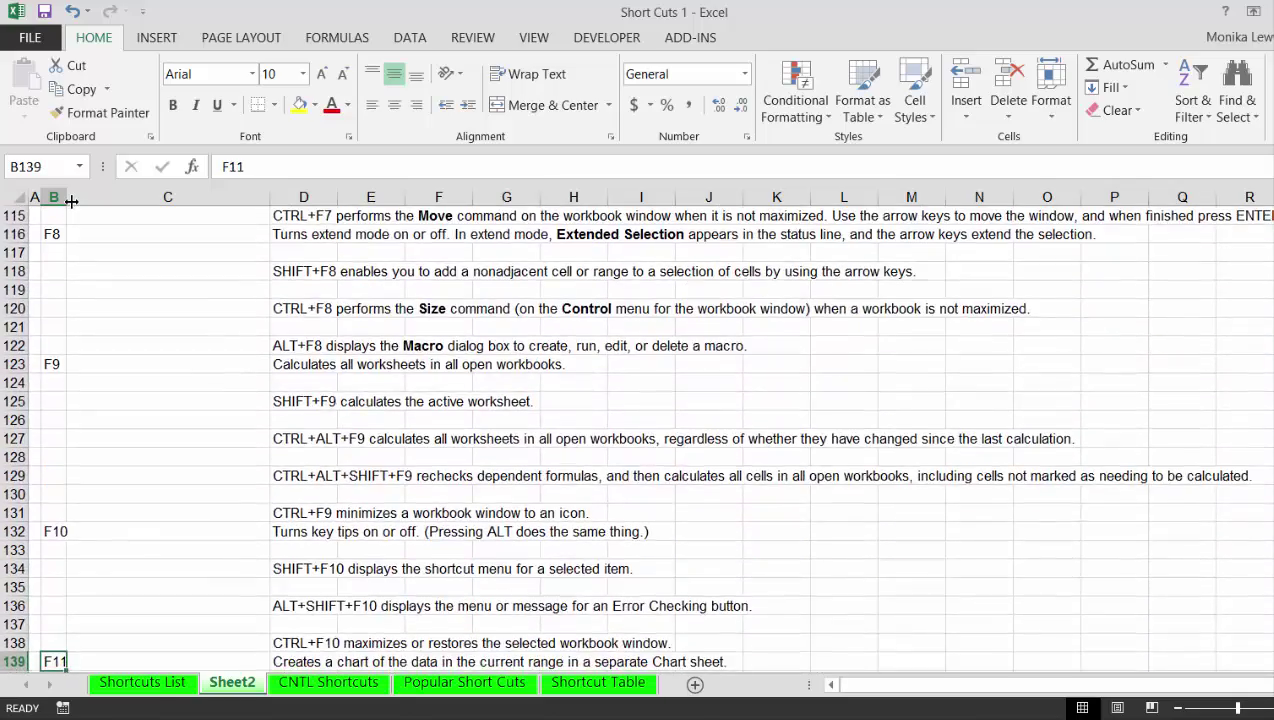
key("ctrl+Down")
key("ctrl+Up")
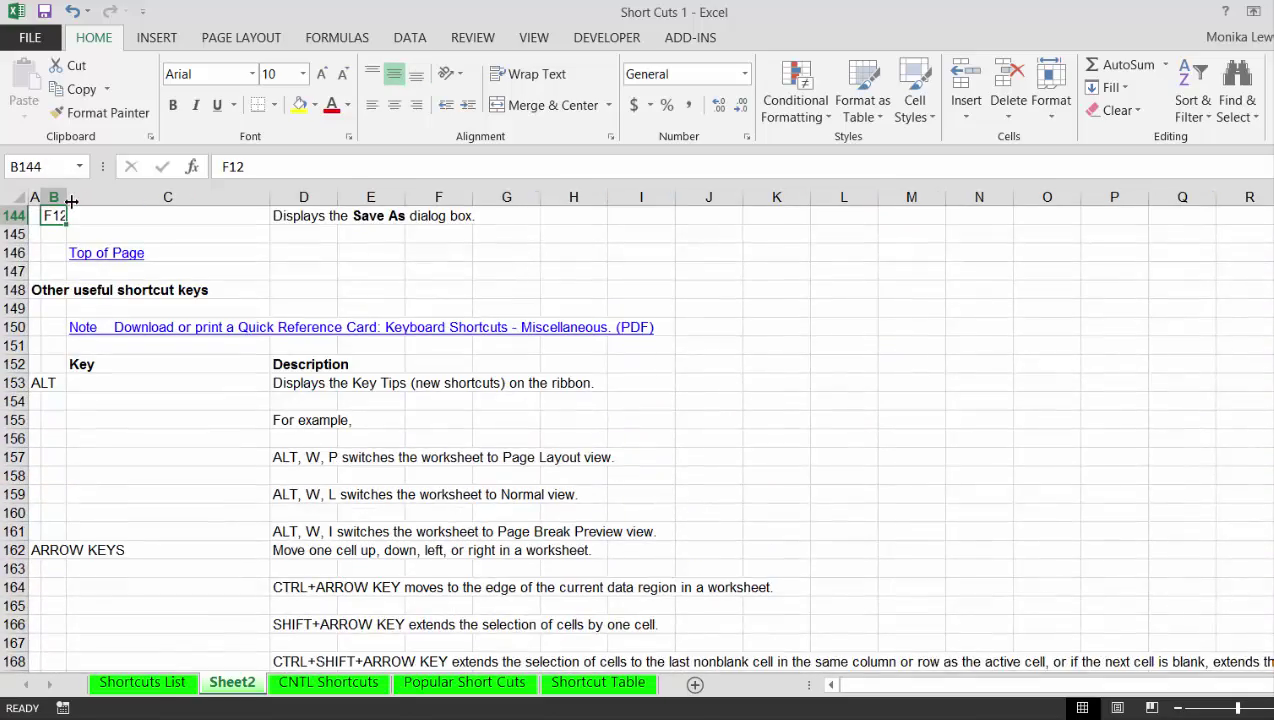
key("ctrl+Up")
key("ctrl+Up")
key("ctrl+Up")
key("ctrl+Up")
key("ctrl+Up")
key("ctrl+Up")
key("ctrl+Up")
key("ctrl+Up")
key("ctrl+Up")
key("ctrl+Up")
key("ctrl+Up")
key("ctrl+Up")
key("ctrl+Up")
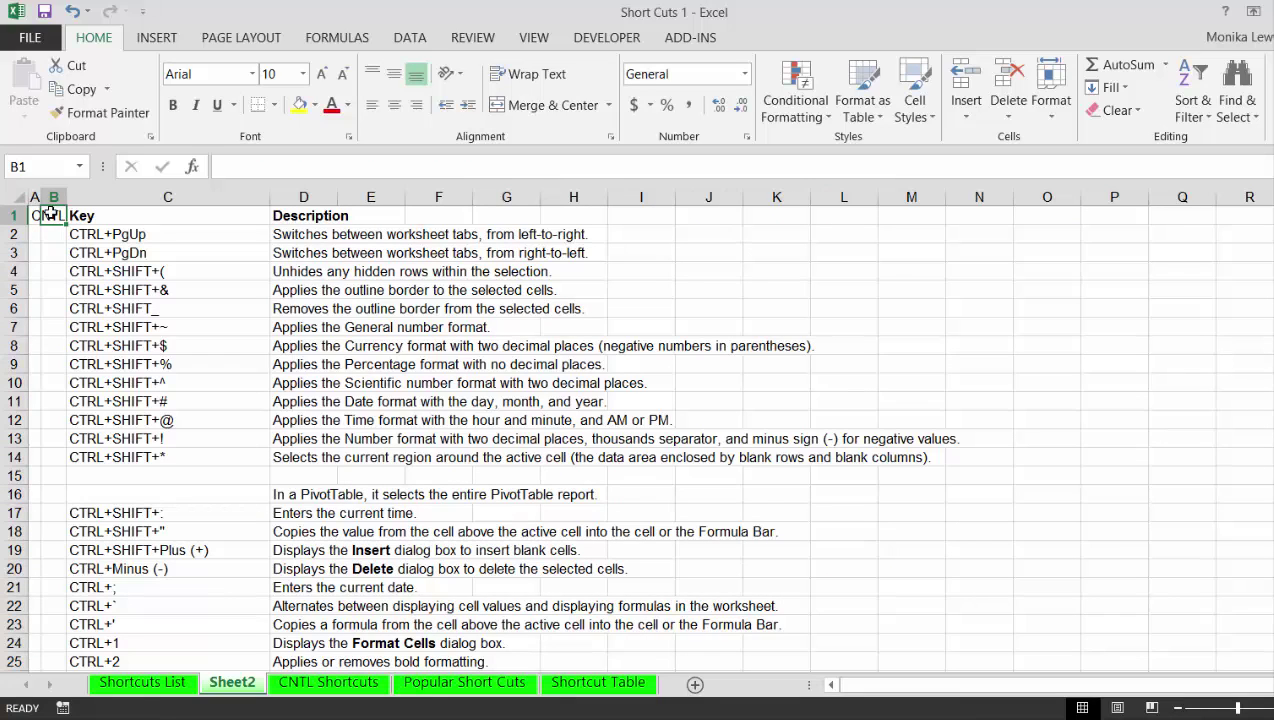
- Rename Sheet2 as Other List and move it to the end of the workbook, after the Shortcut Table sheet
left_click(240, 690)
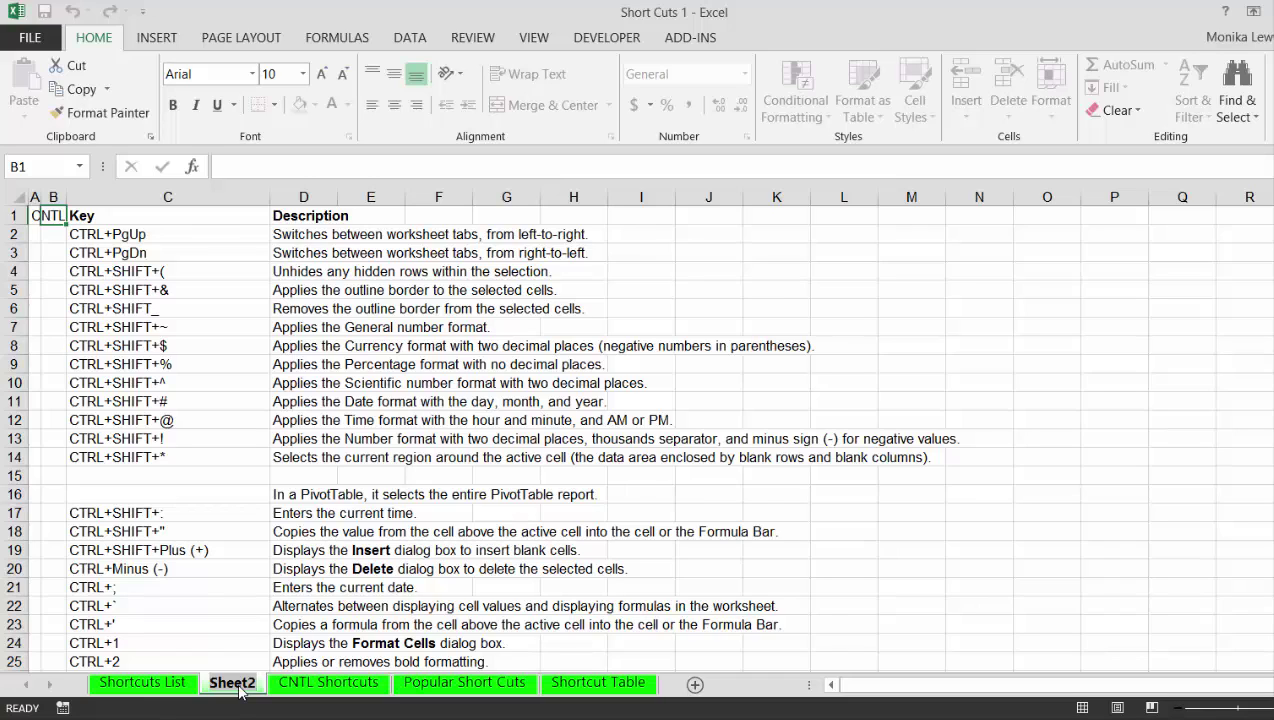
type("ther Lise")
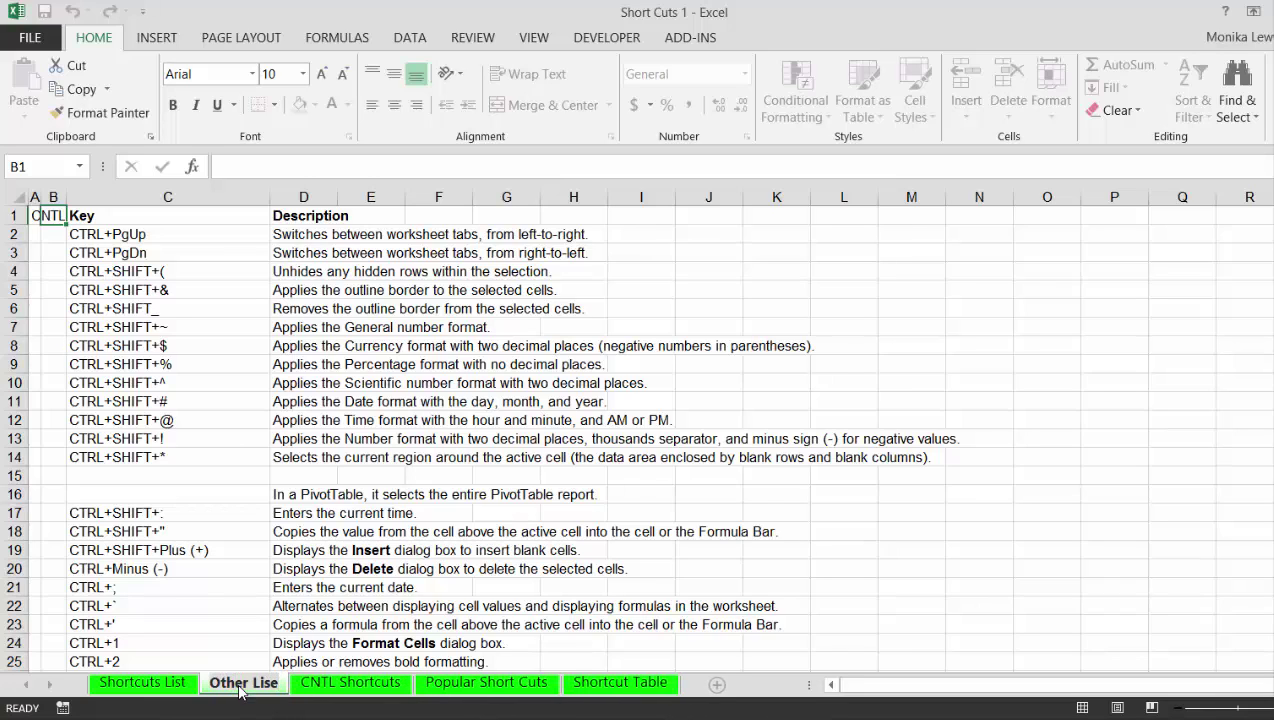
key("BackSpace")
type("t")
left_click(212, 595)
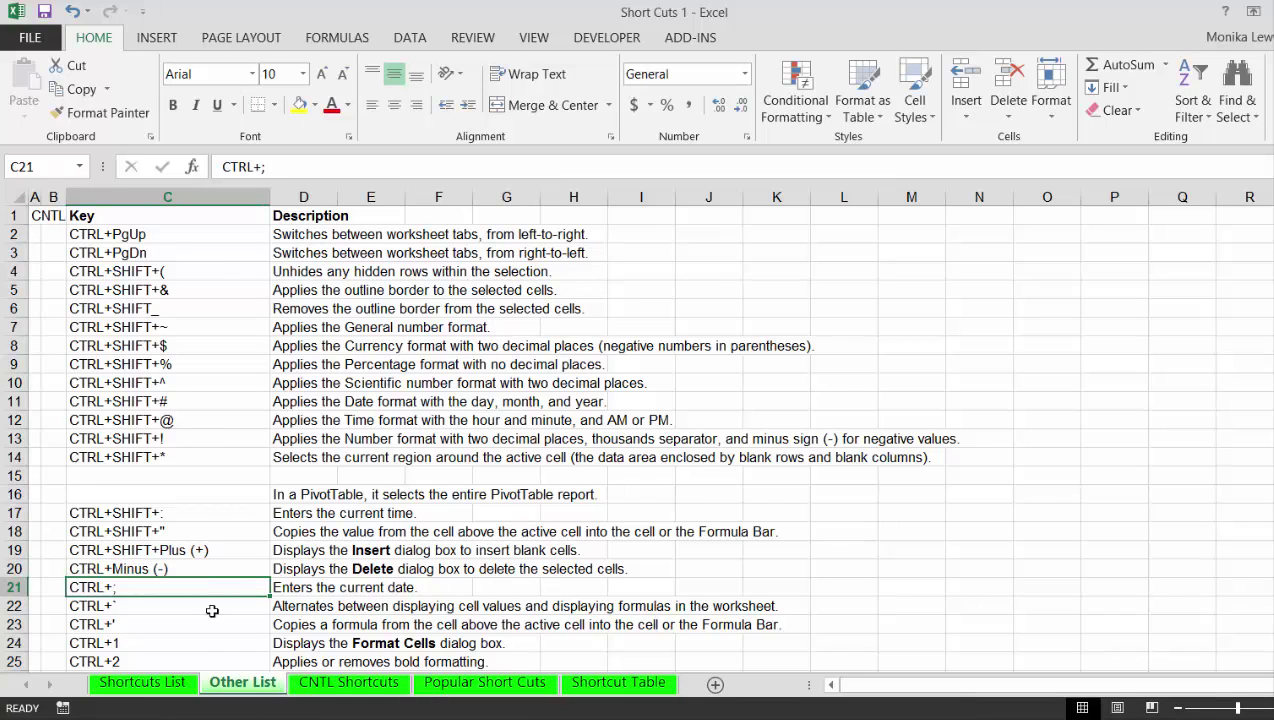
left_click_drag(625, 688, 693, 680)
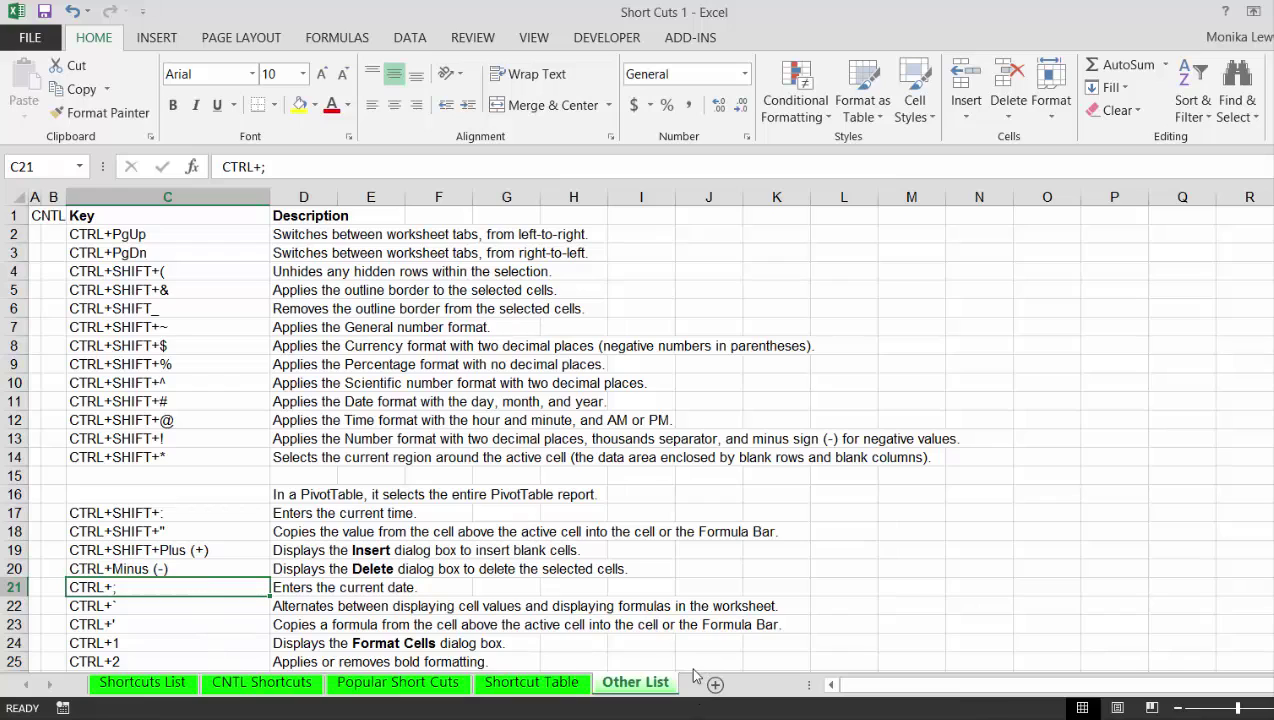
left_click(744, 404)
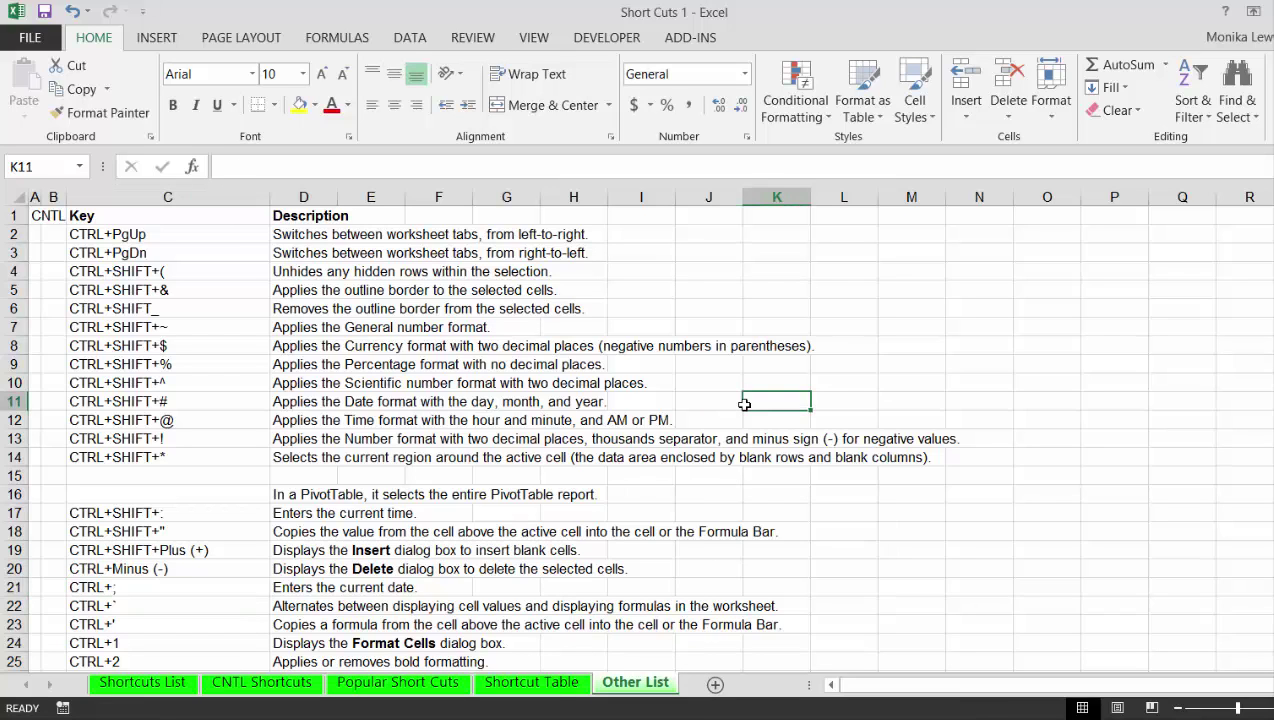
- Review the workbook's sheets between Shortcuts List and Other List, finishing on Shortcuts List
key("ctrl+Page_Up")
key("ctrl+Page_Up")
key("ctrl+Page_Up")
key("ctrl+Page_Up")
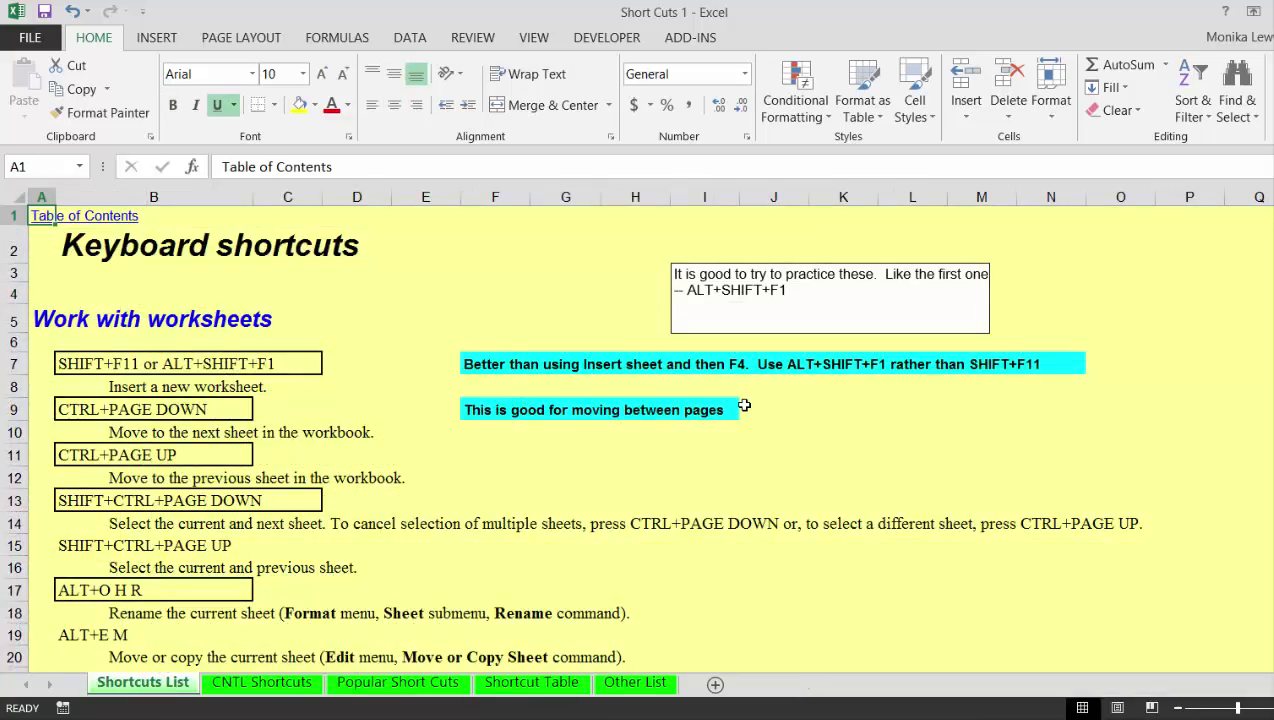
key("ctrl+Page_Down")
key("ctrl+Page_Down")
key("Up")
key("ctrl+Page_Up")
key("ctrl+Page_Up")
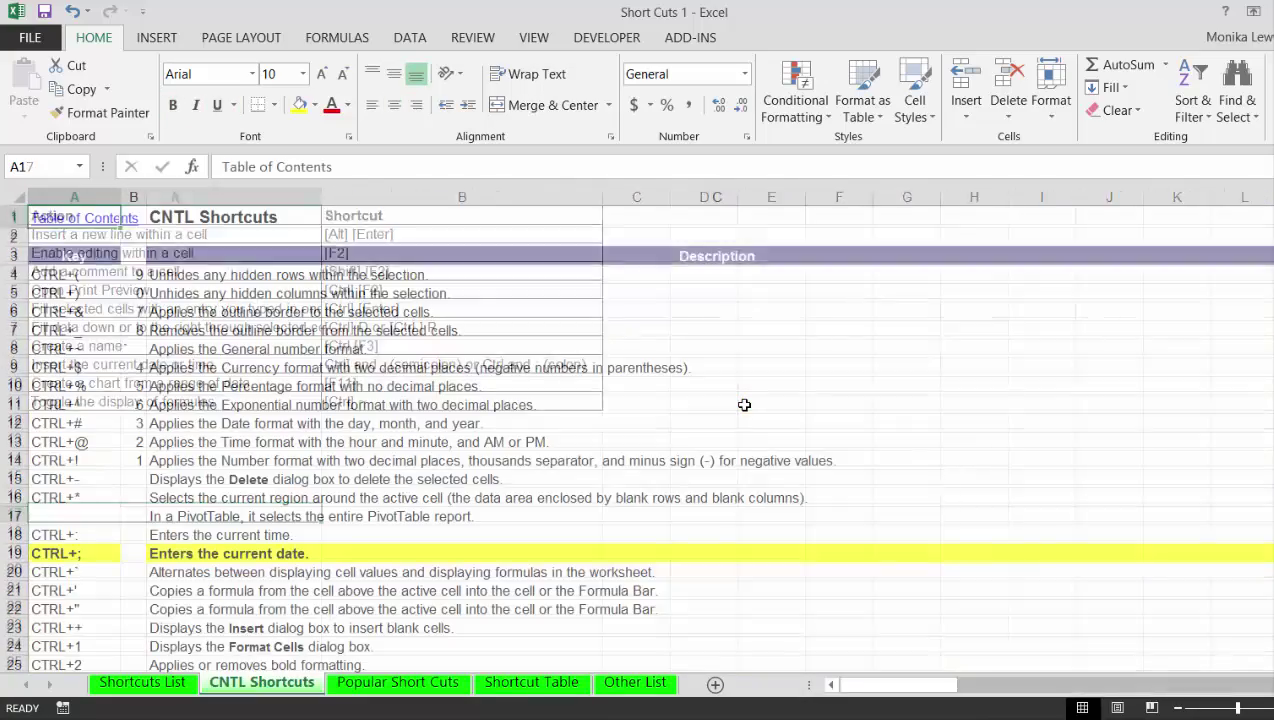
key("ctrl+Page_Down")
key("ctrl+Page_Down")
key("ctrl+Page_Down")
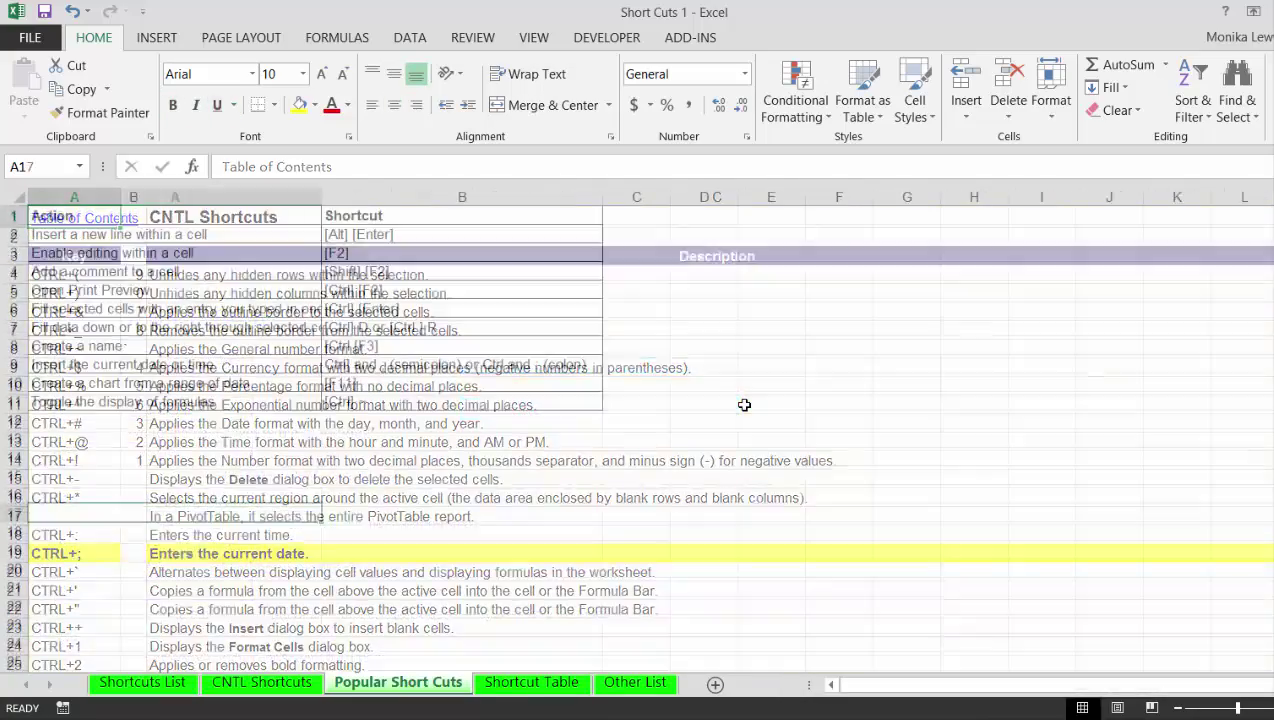
key("ctrl+Page_Down")
key("ctrl+Page_Up")
key("ctrl+Page_Up")
key("ctrl+Page_Up")
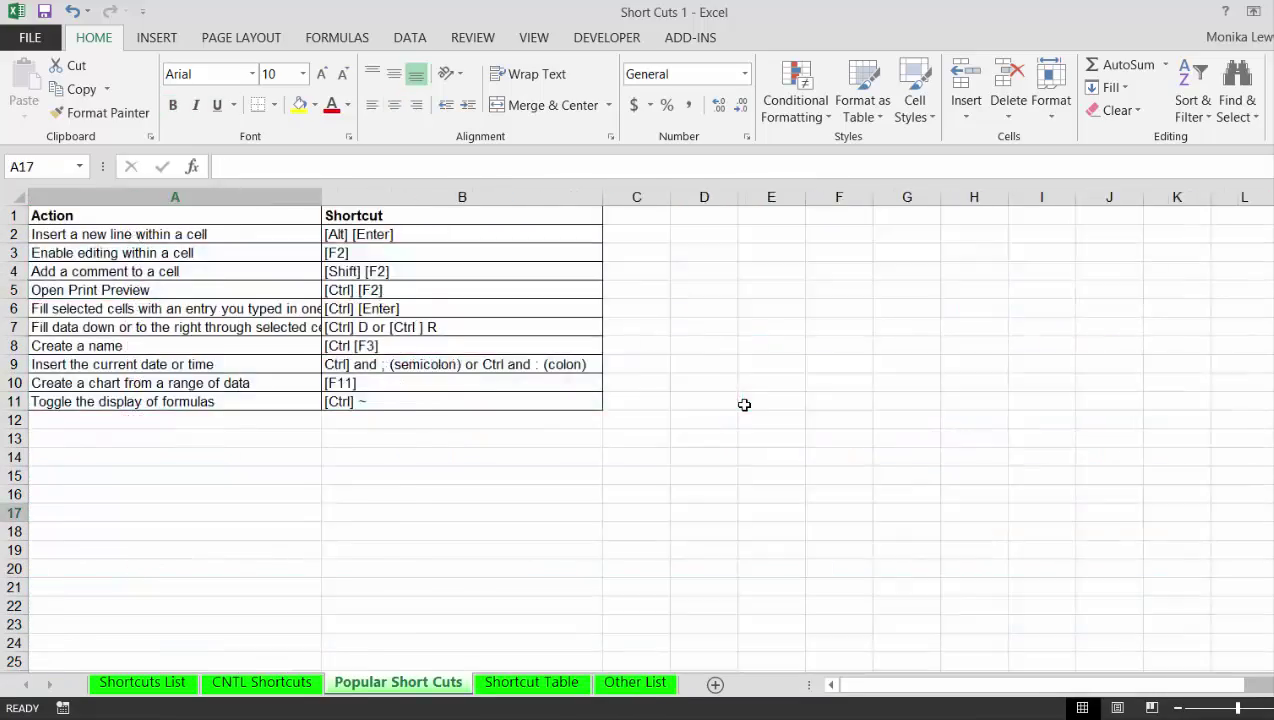
key("ctrl+Page_Down")
key("ctrl+Page_Down")
key("ctrl+Page_Down")
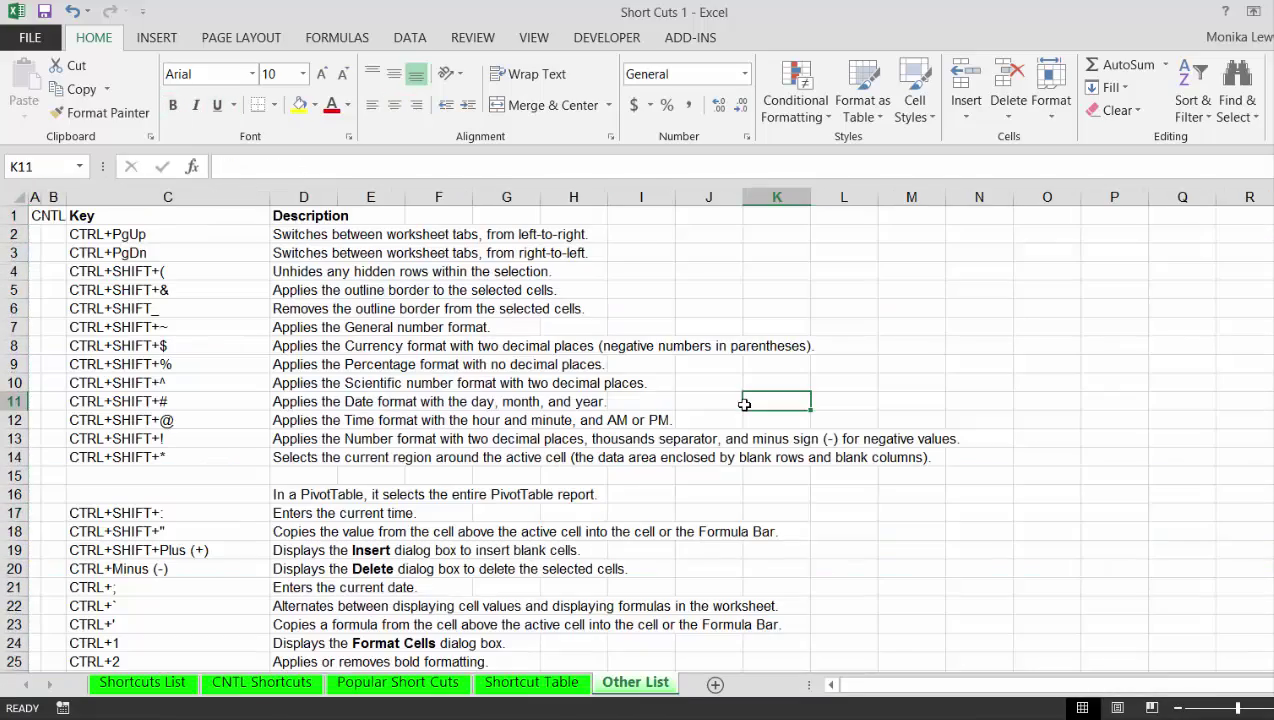
key("ctrl+Page_Up")
key("ctrl+Page_Up")
key("ctrl+Page_Up")
key("ctrl+Page_Up")
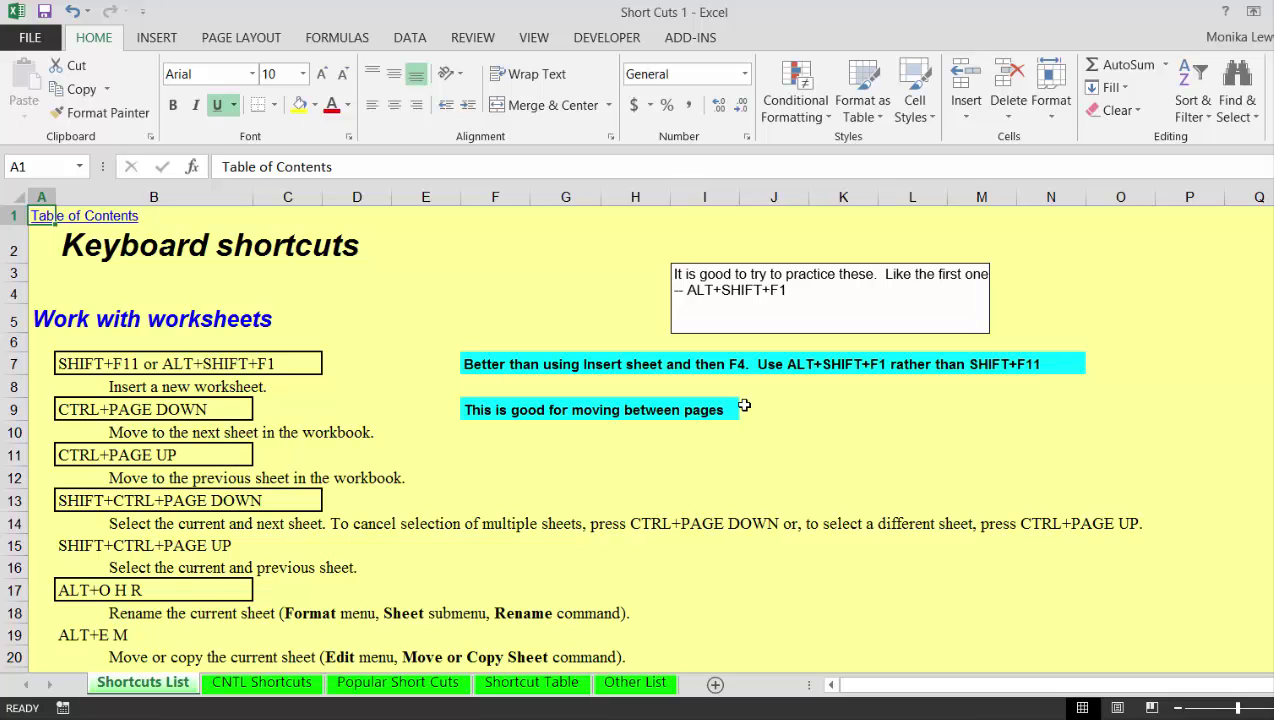
- Examine the Work with worksheets entries down to CTRL+PAGE DOWN in row 9, finishing on the insert-worksheet description in B8
key("Down")
key("Down")
key("Down")
key("Down")
key("Down")
key("Down")
key("Down")
key("Down")
key("Right")
key("Right")
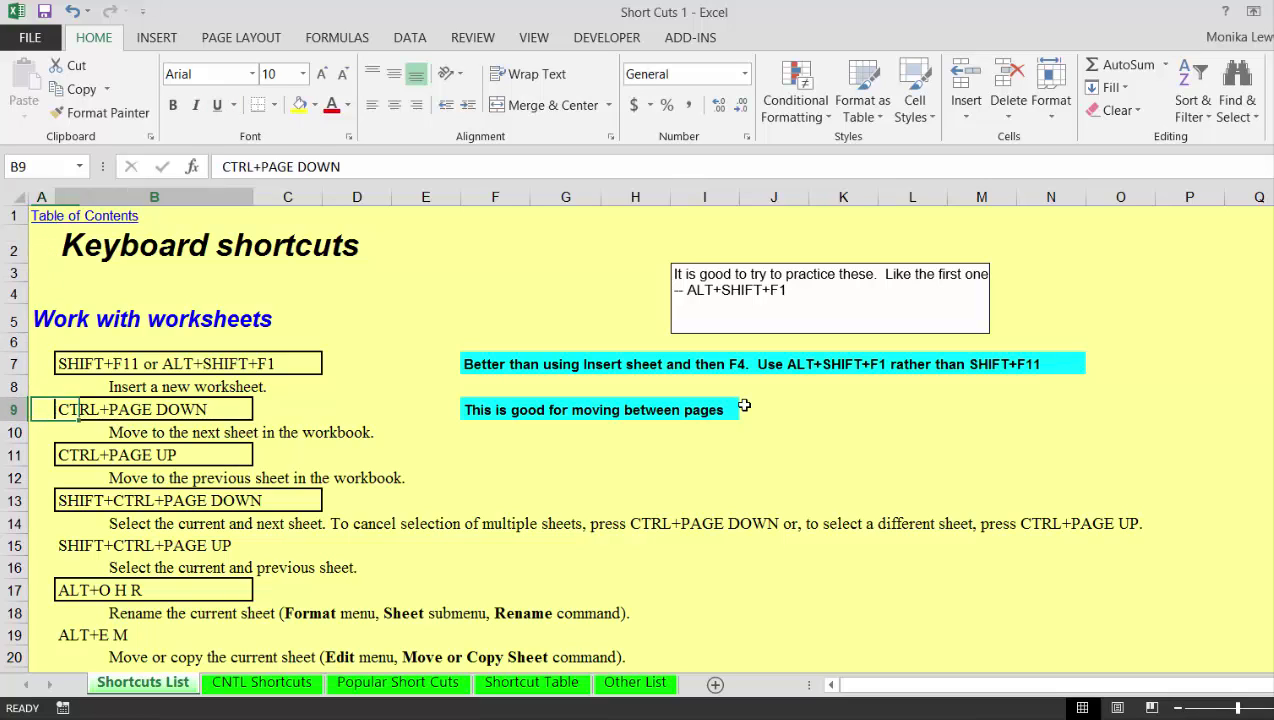
key("Up")
key("Left")
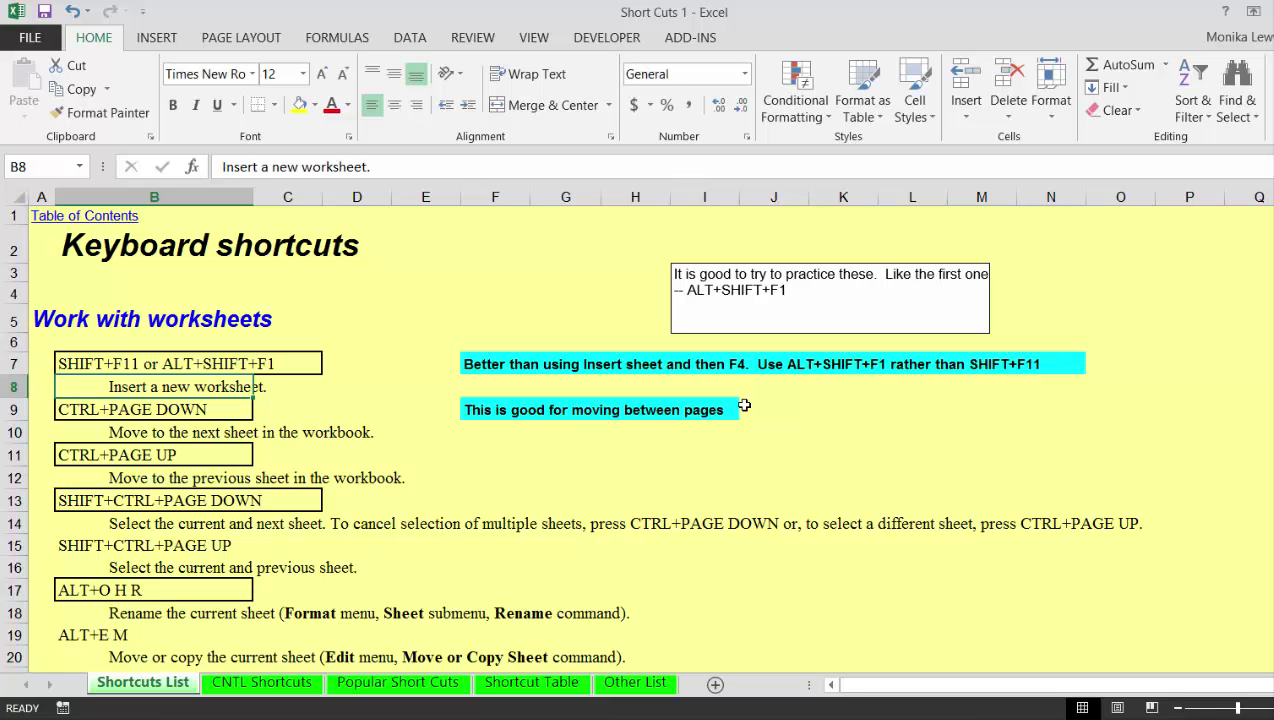
- Try out inserting a new blank worksheet before Shortcuts List, and delete it again
key("shift+F11")
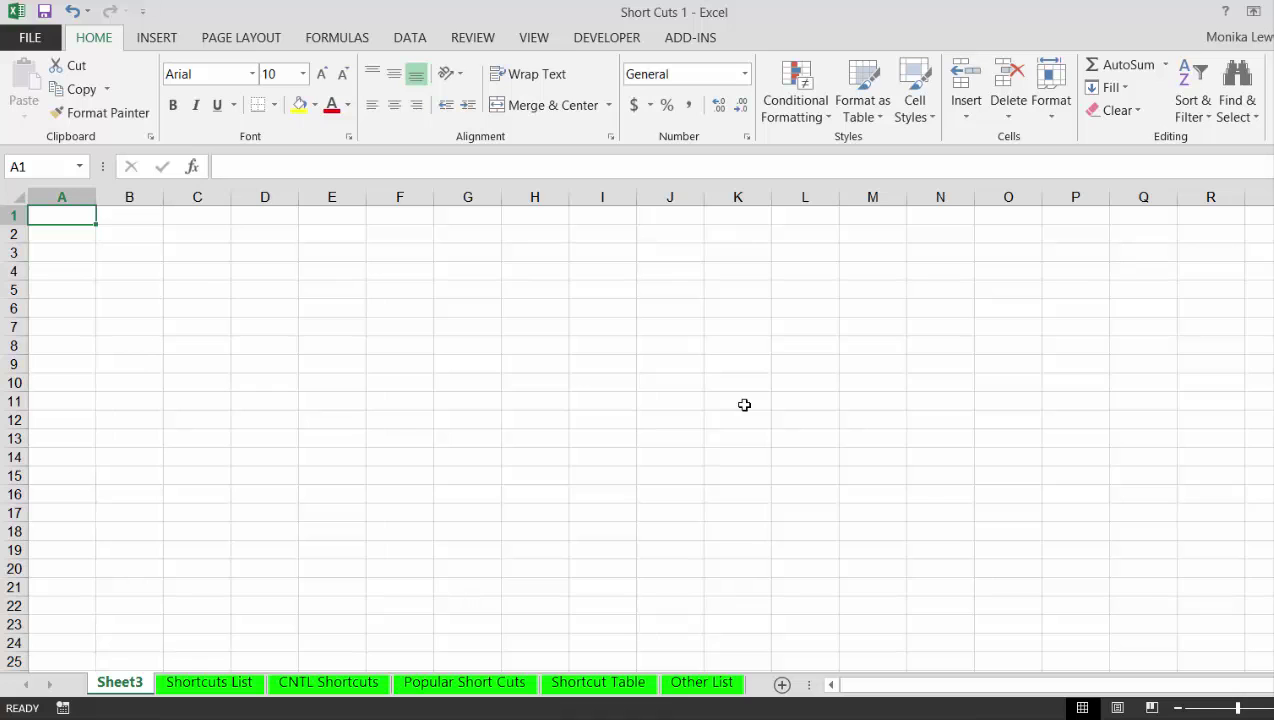
key("alt+e")
key("l")
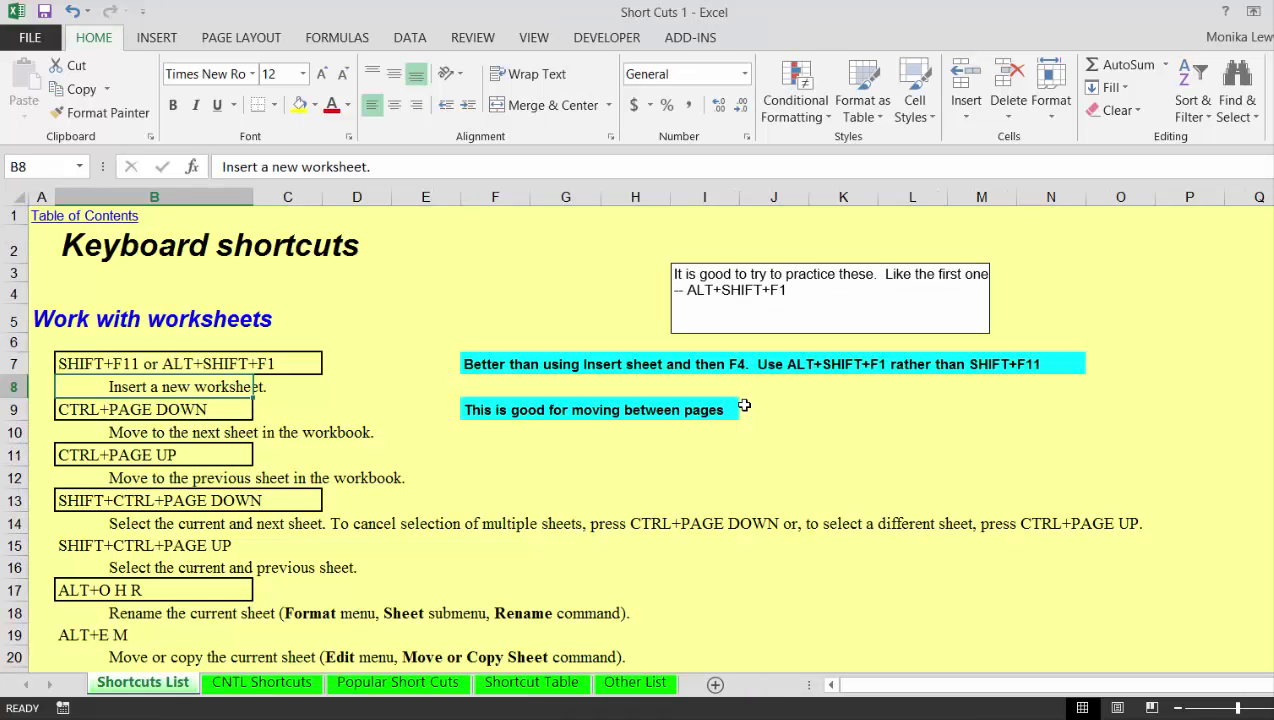
- Examine the sheet navigation and selection shortcuts in column B down to the rename entry in row 17
key("Down")
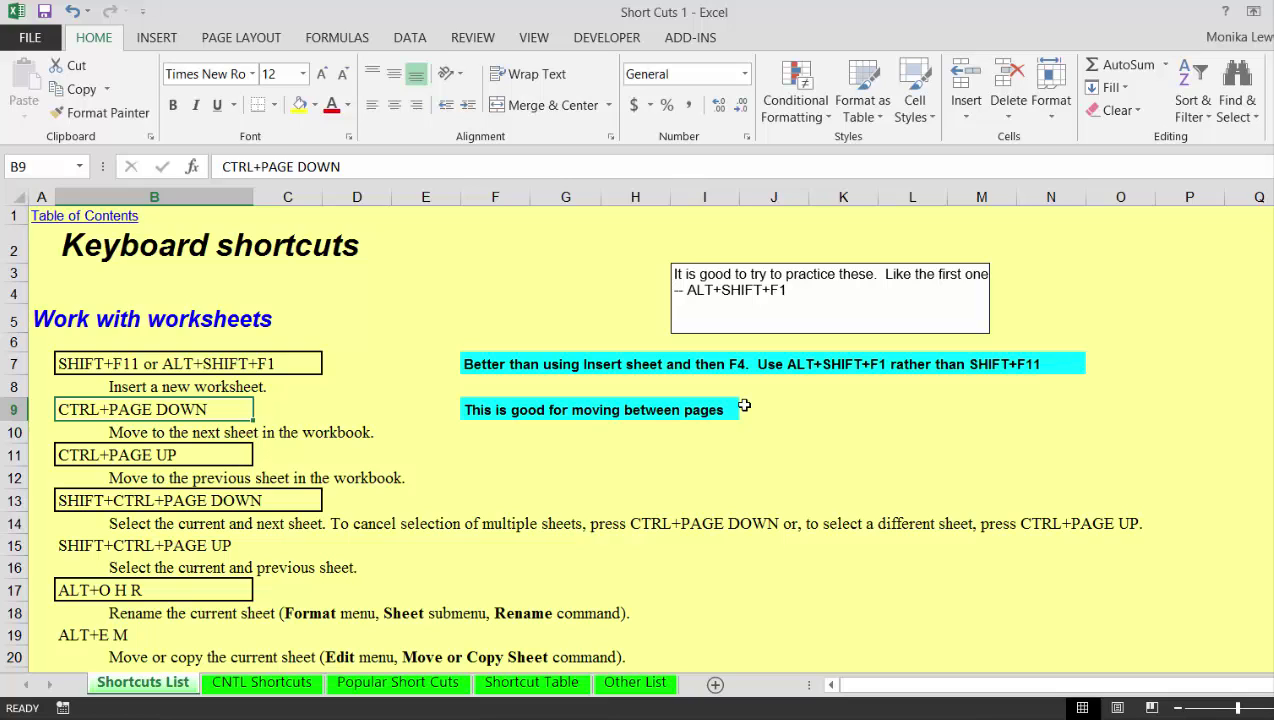
key("Down")
key("Down")
key("Down")
key("Down")
key("Down")
key("Down")
key("Down")
key("Down")
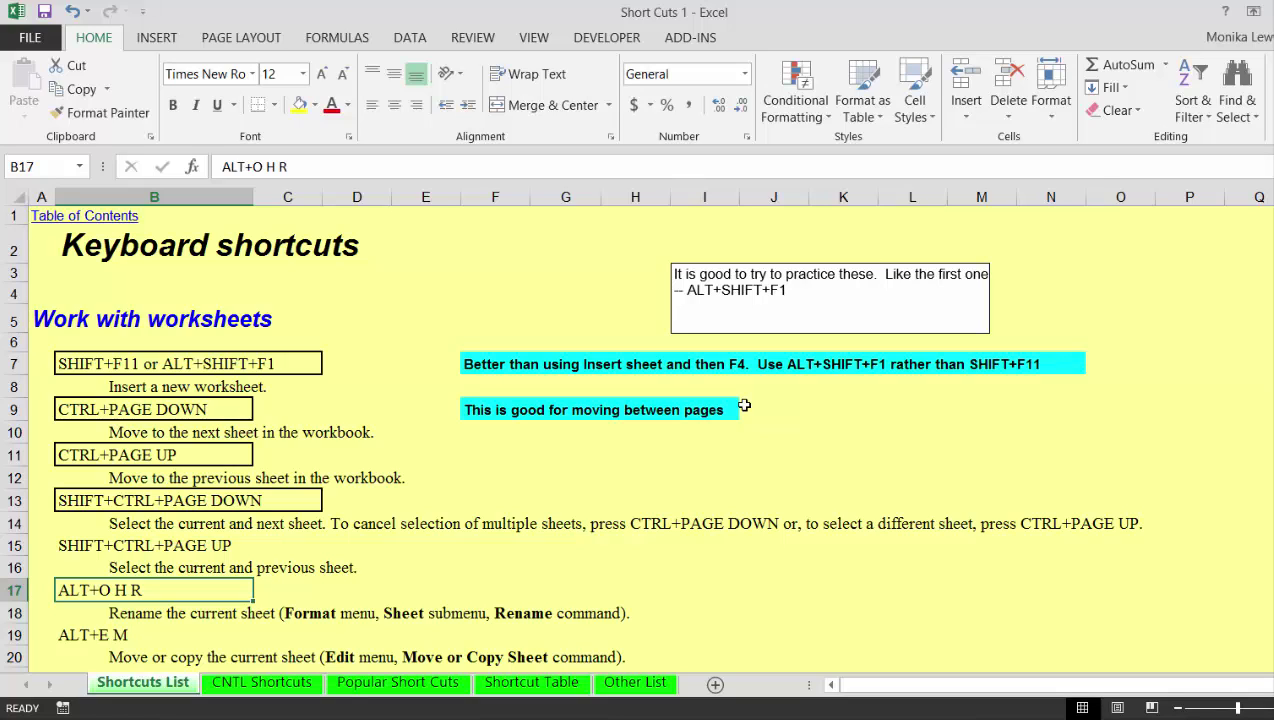
- Rename the Shortcuts List sheet as Excel Short Cut List
key("alt")
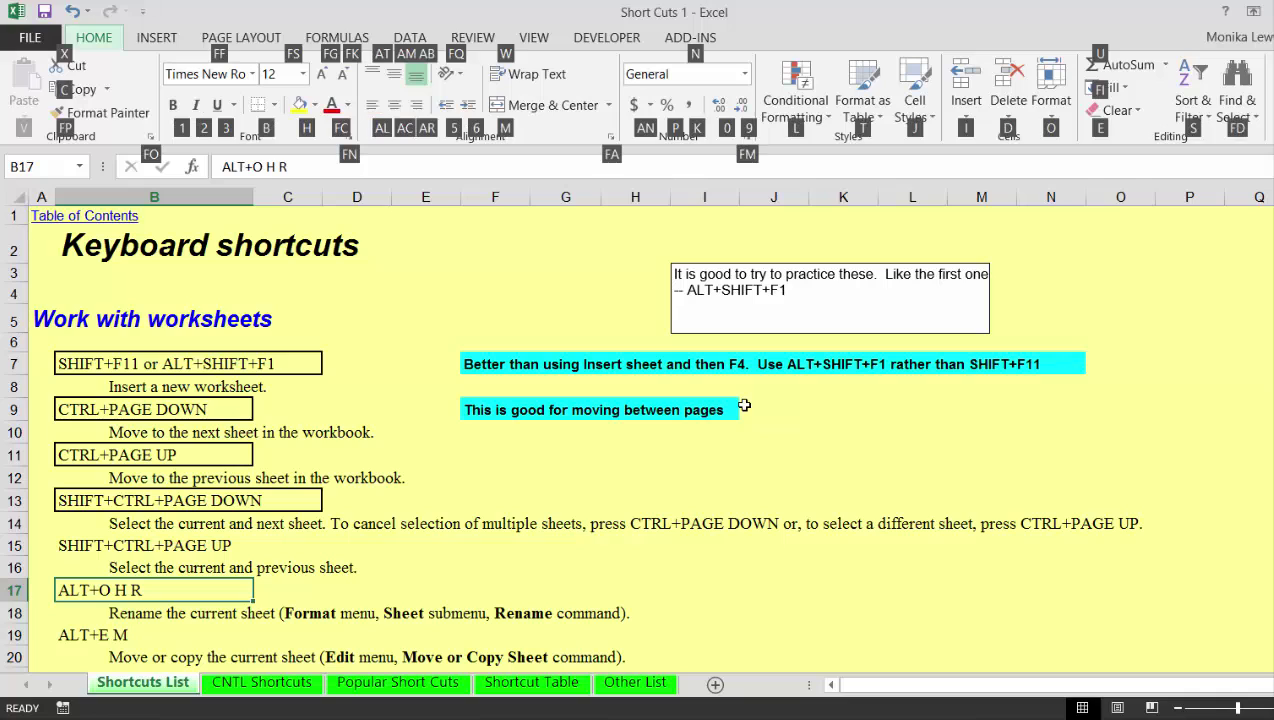
key("o")
key("h")
key("r")
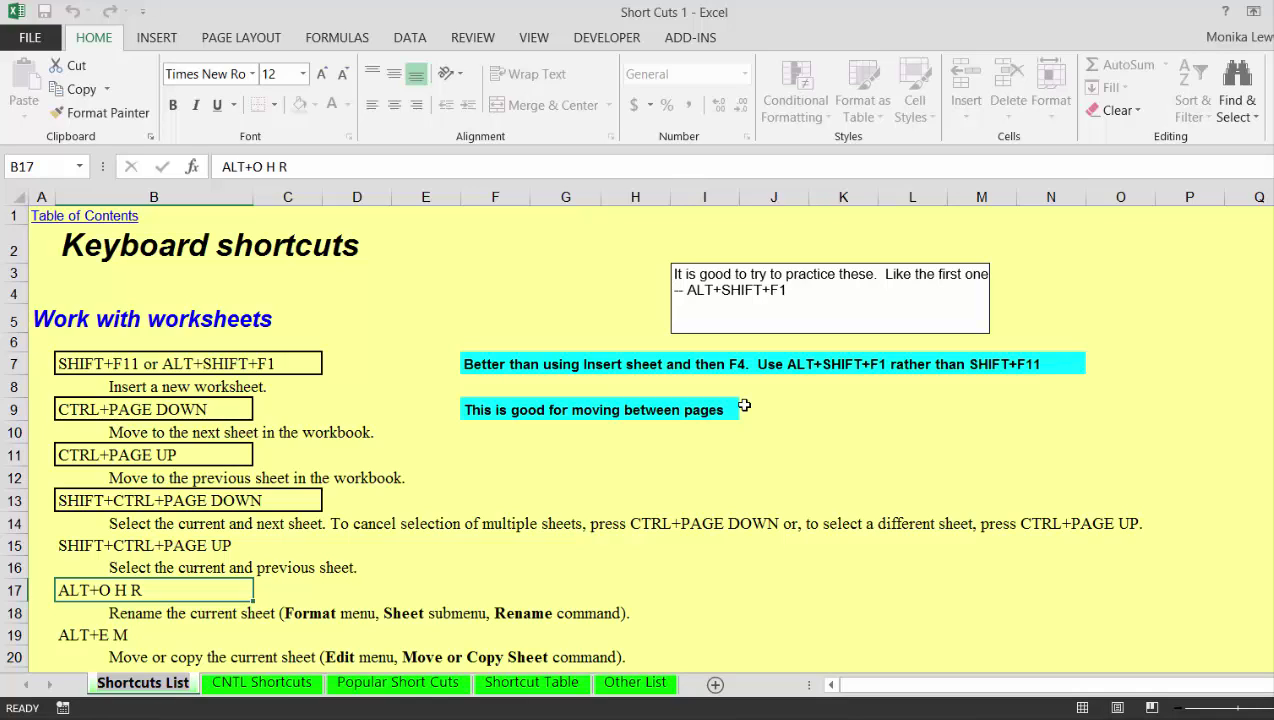
type("Excel")
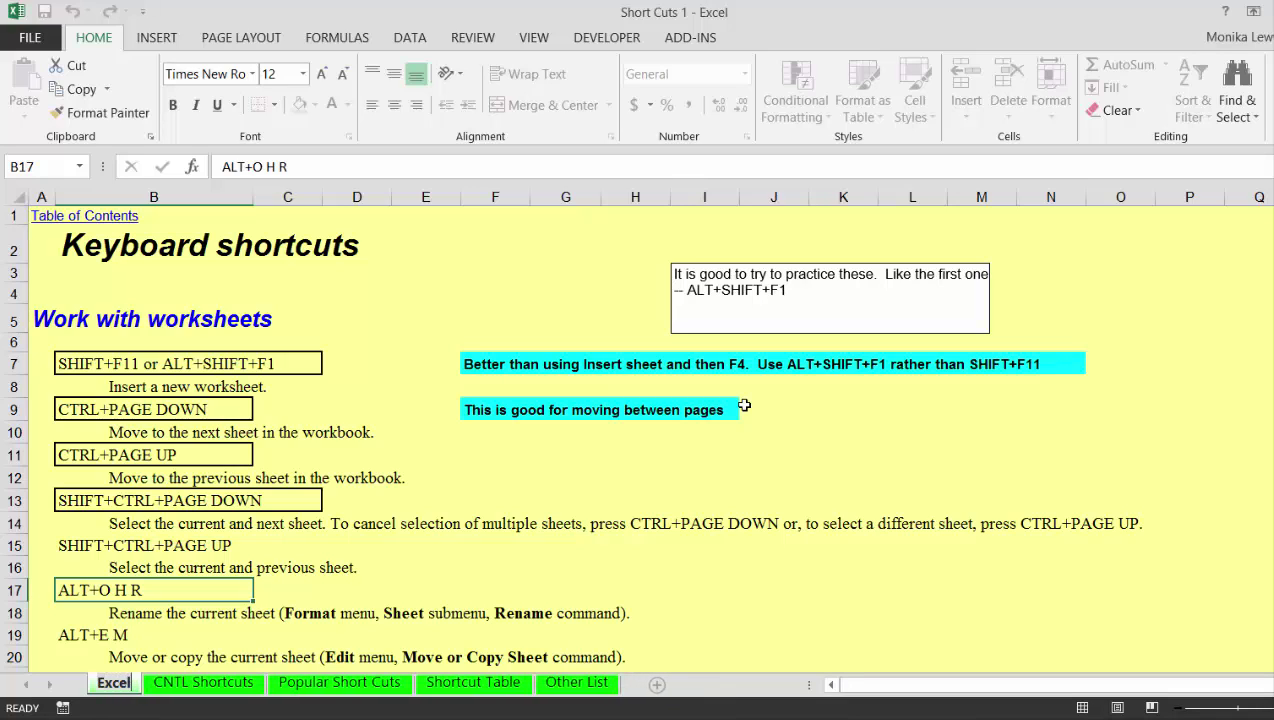
type(" Short C")
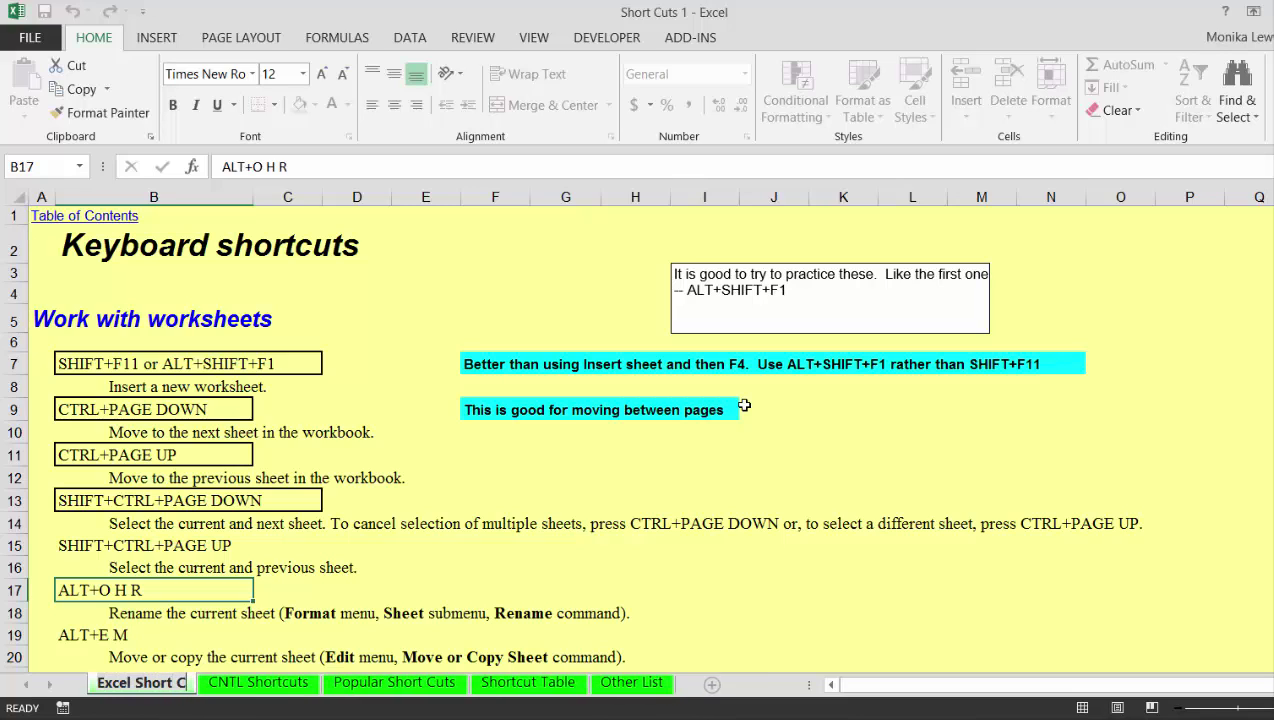
type("ut List")
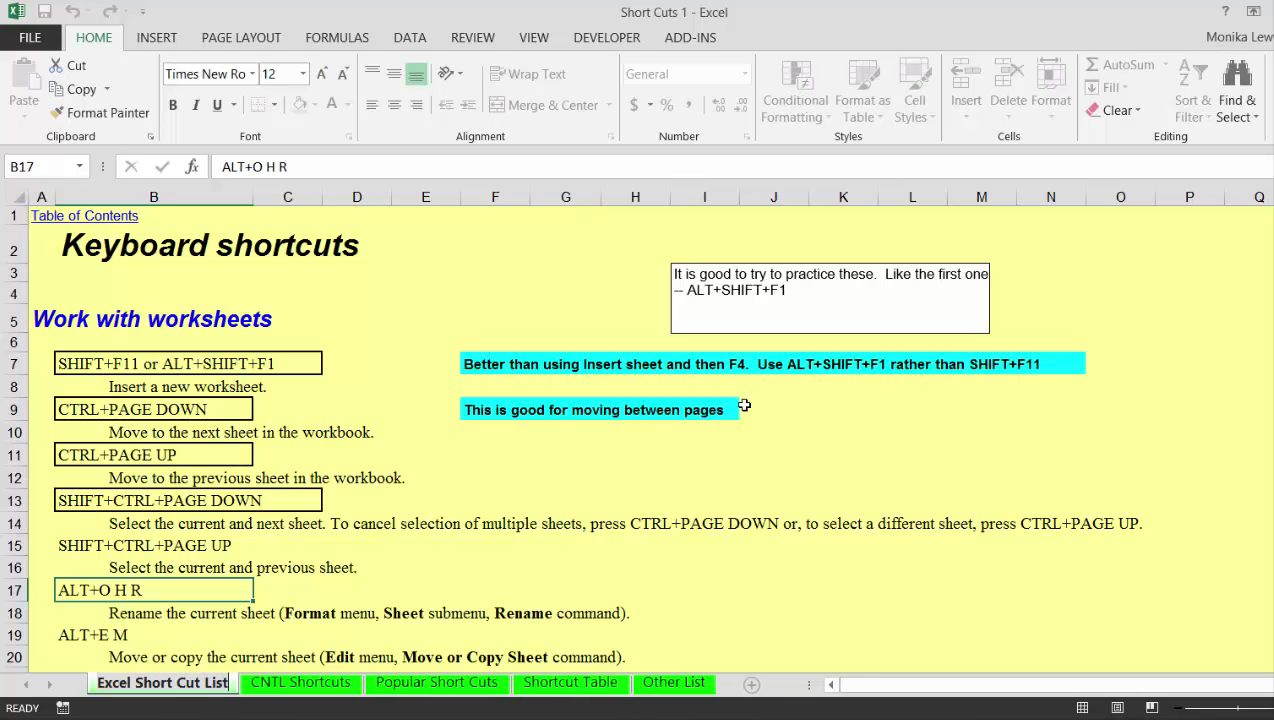
key("Return")
- Examine the ALT+E M entry in row 19 and view the Move or Copy options for the current sheet without applying them
key("Down")
key("Down")
key("Down")
key("Down")
key("Down")
key("Down")
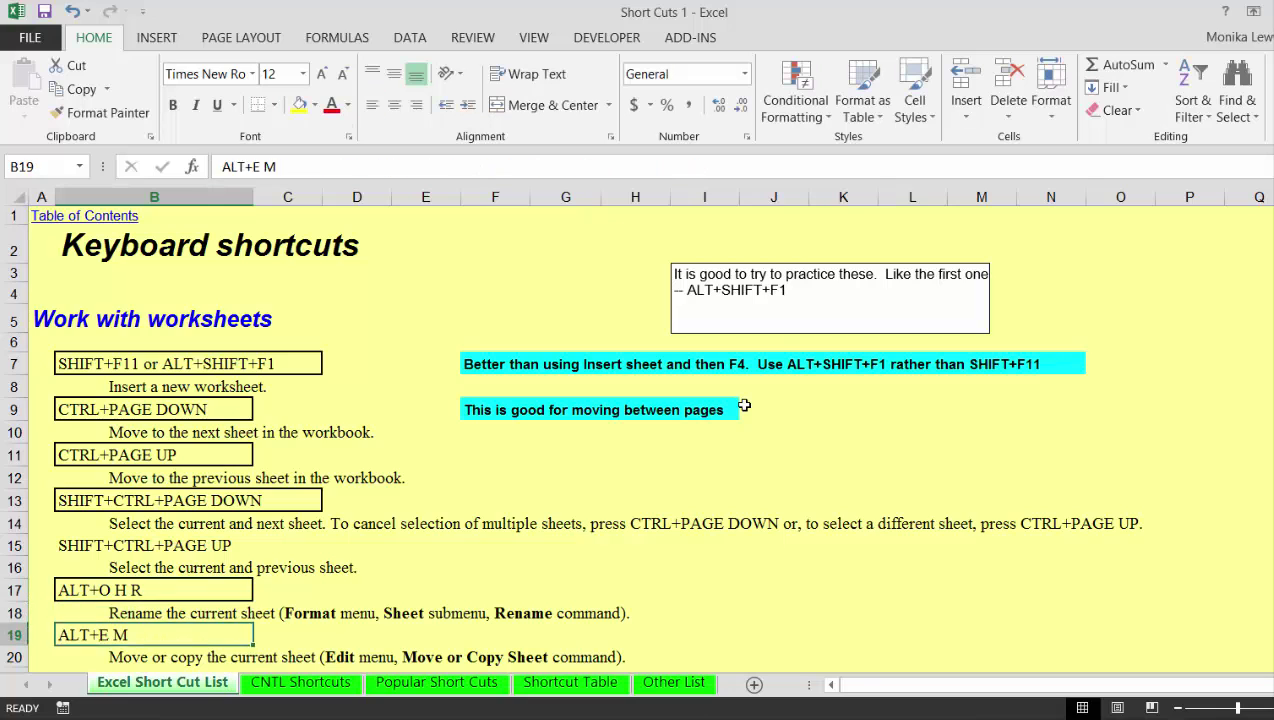
key("Up")
key("Up")
key("Up")
key("Up")
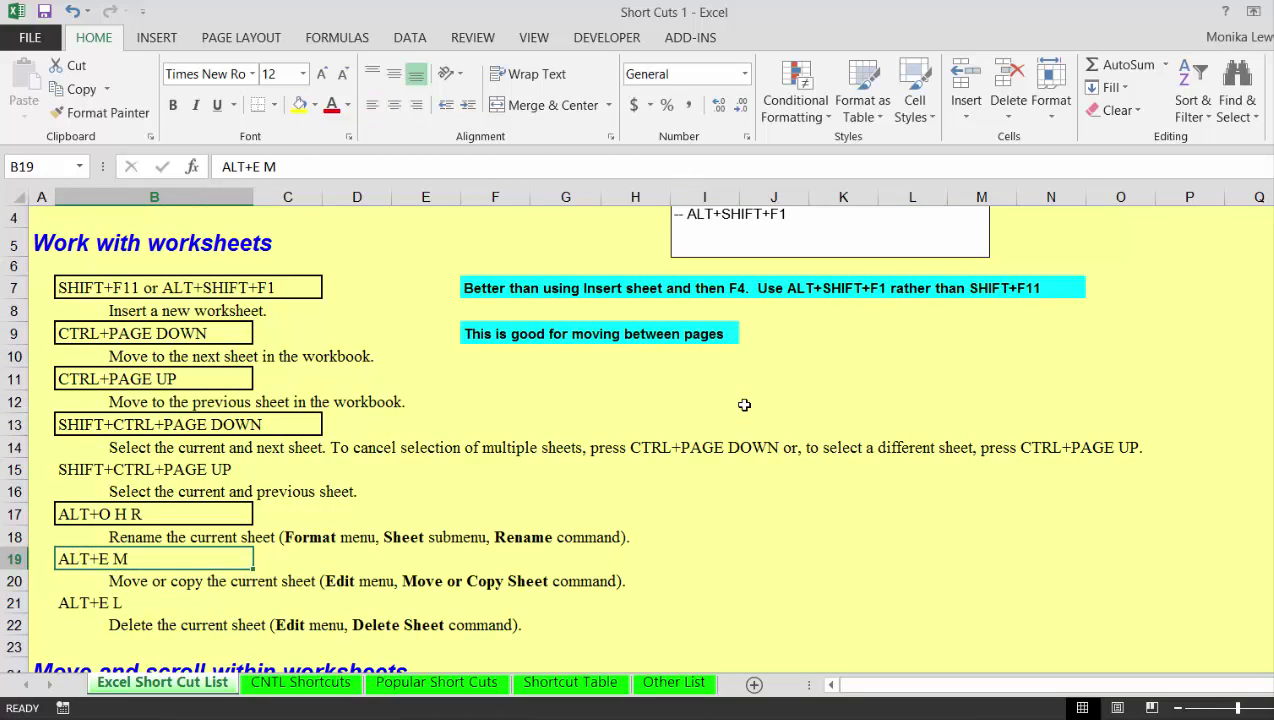
key("alt+e")
key("m")
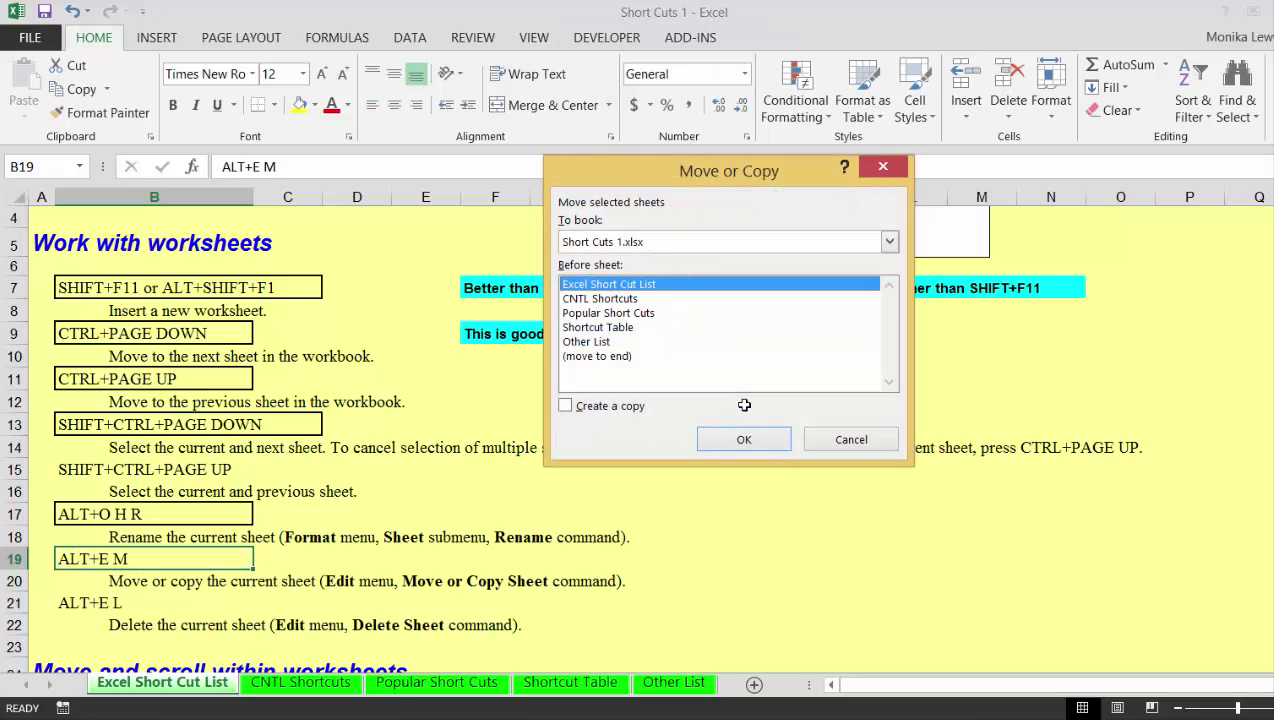
left_click(851, 440)
- Examine the Move and scroll within worksheets entries down to PAGE DOWN in row 36, finishing on row 33
key("Down")
key("Down")
key("Down")
key("Down")
key("Down")
key("Down")
key("Down")
key("Down")
key("Down")
key("Down")
key("Down")
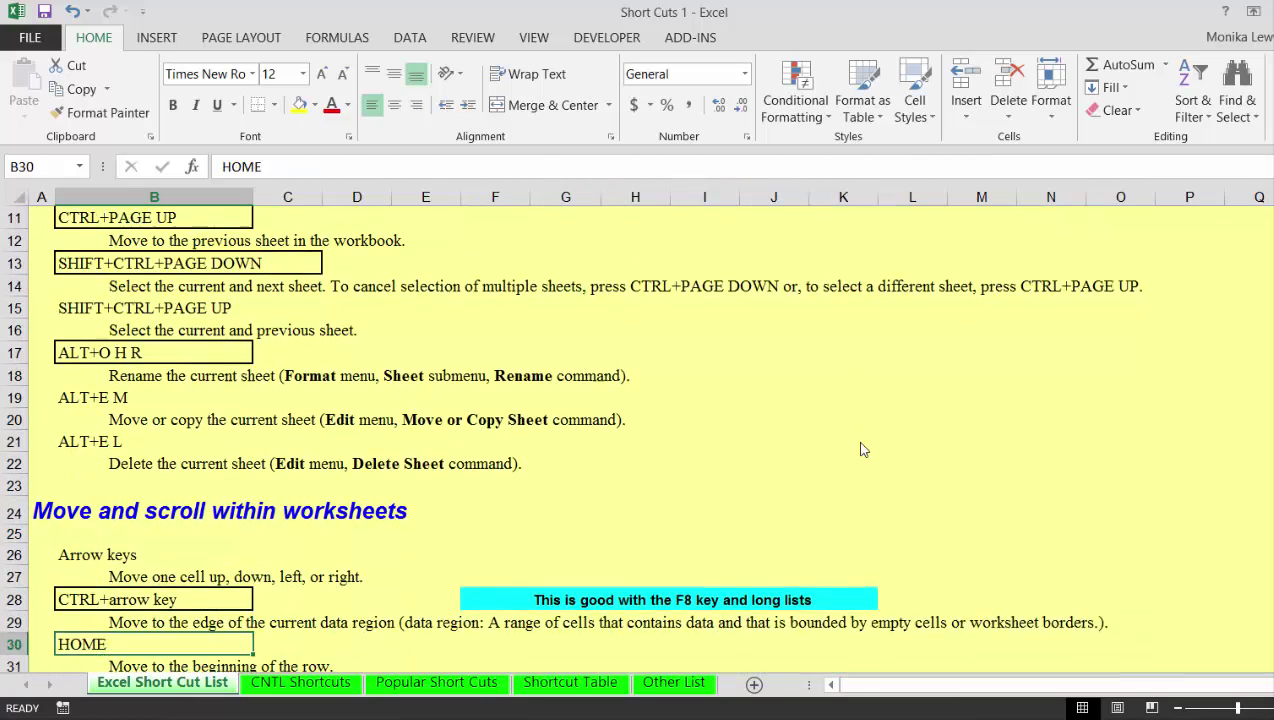
key("Down")
key("Down")
key("Down")
key("Down")
key("Down")
key("Down")
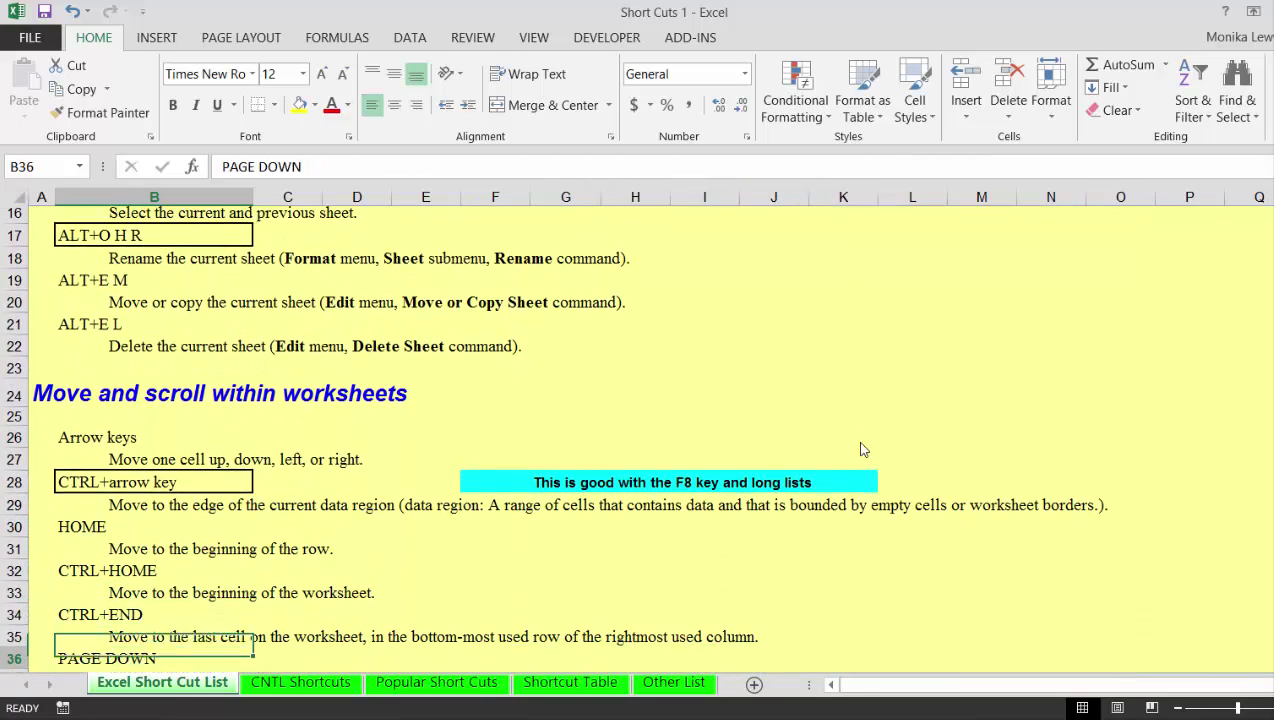
key("Up")
key("Up")
key("Up")
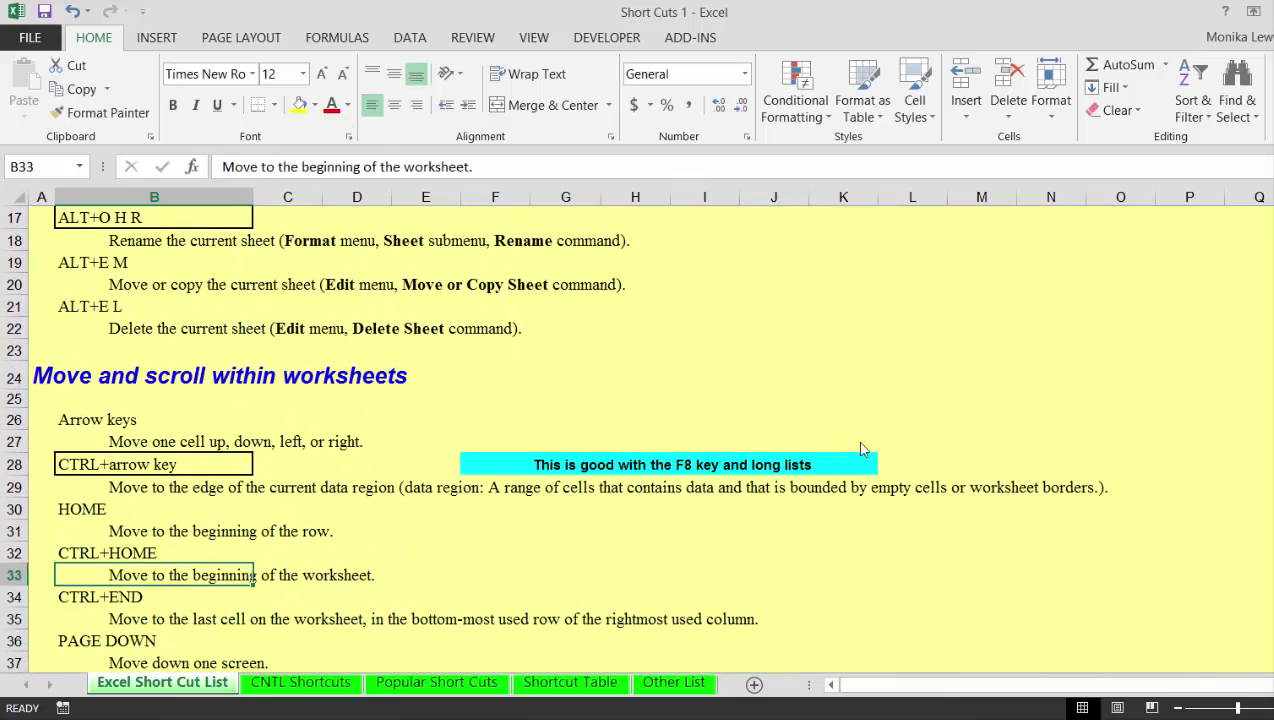
- Jump along row 33 to the far edge of the worksheet and back to column A
key("ctrl+Right")
key("ctrl+Left")
key("ctrl+Left")
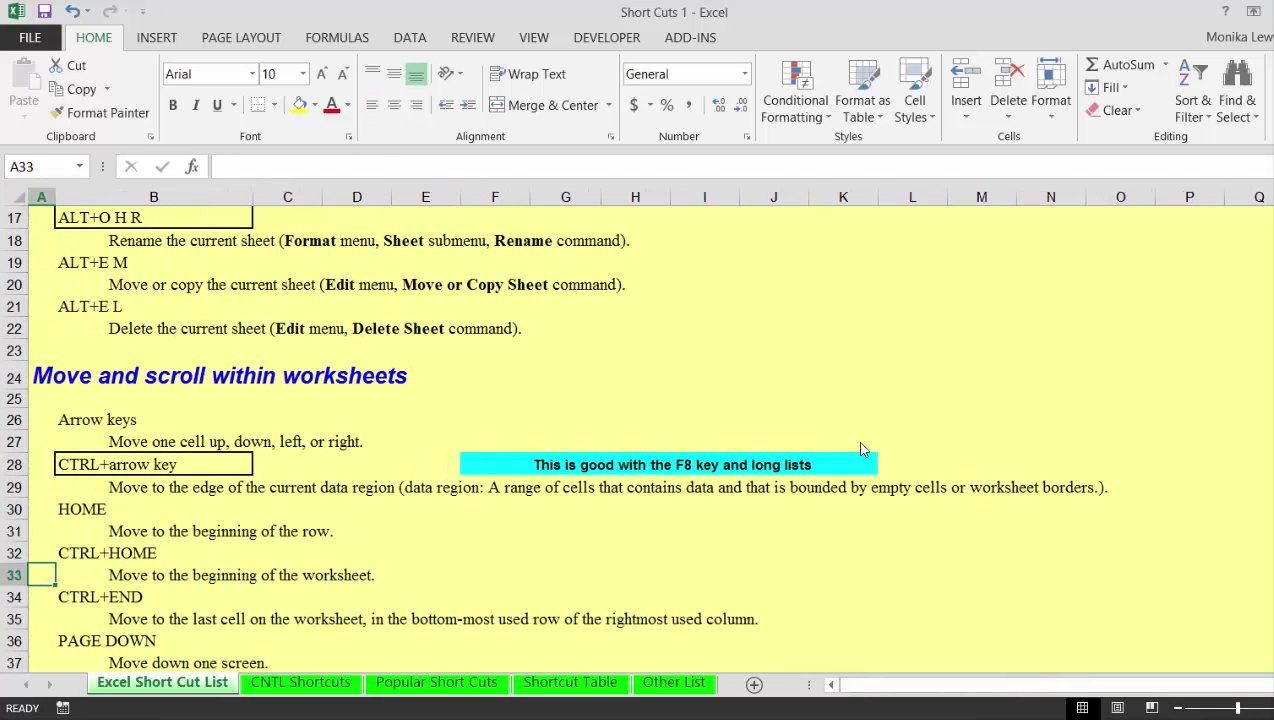
- Examine the screen-movement and pane-switching entries down to F5 in row 50, and return to SHIFT+F6 in B46
key("Down")
key("Down")
key("Down")
key("Down")
key("Down")
key("Down")
key("Down")
key("Down")
key("Down")
key("Down")
key("Down")
key("Down")
key("Down")
key("Down")
key("Down")
key("Down")
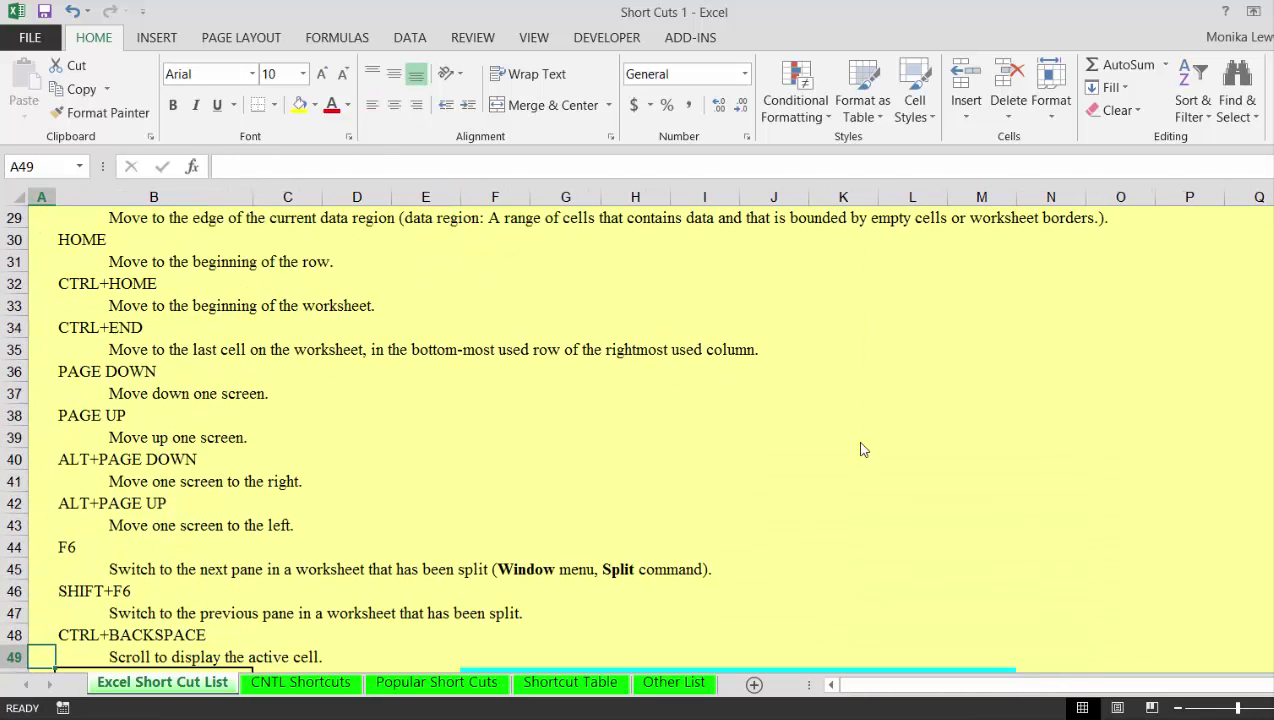
key("Down")
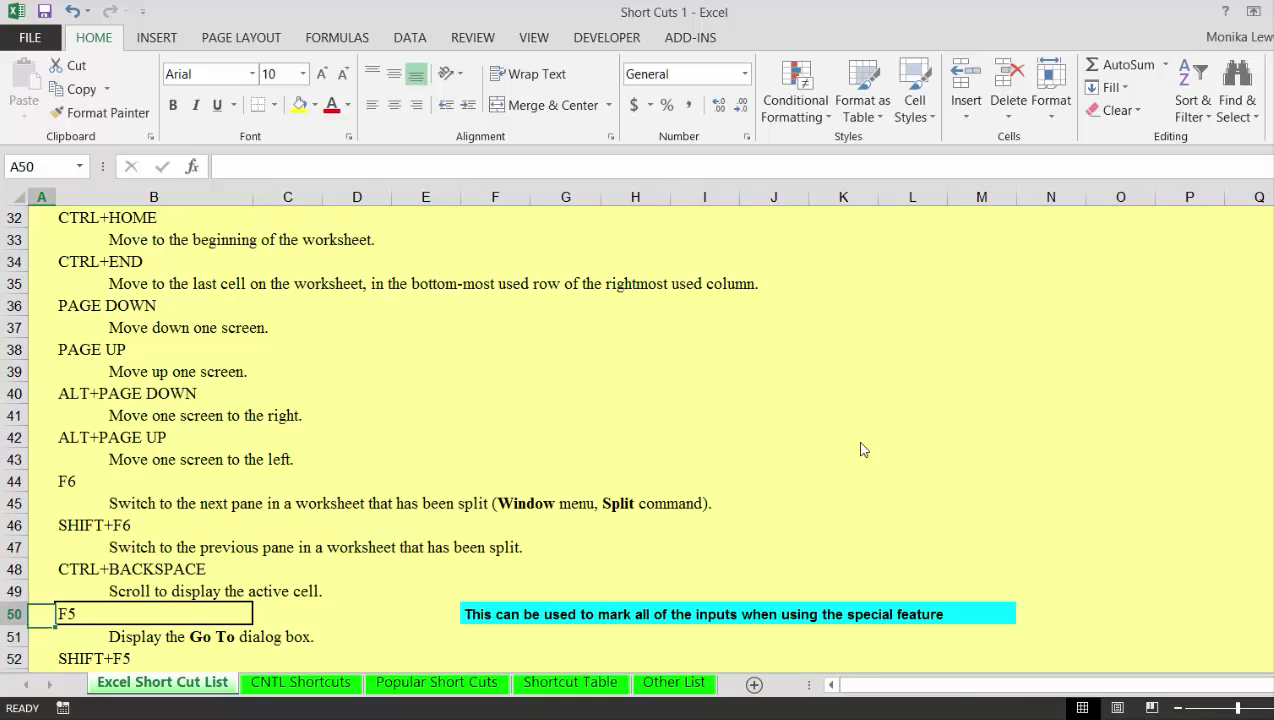
key("Up")
key("Up")
key("Up")
key("Up")
key("Right")
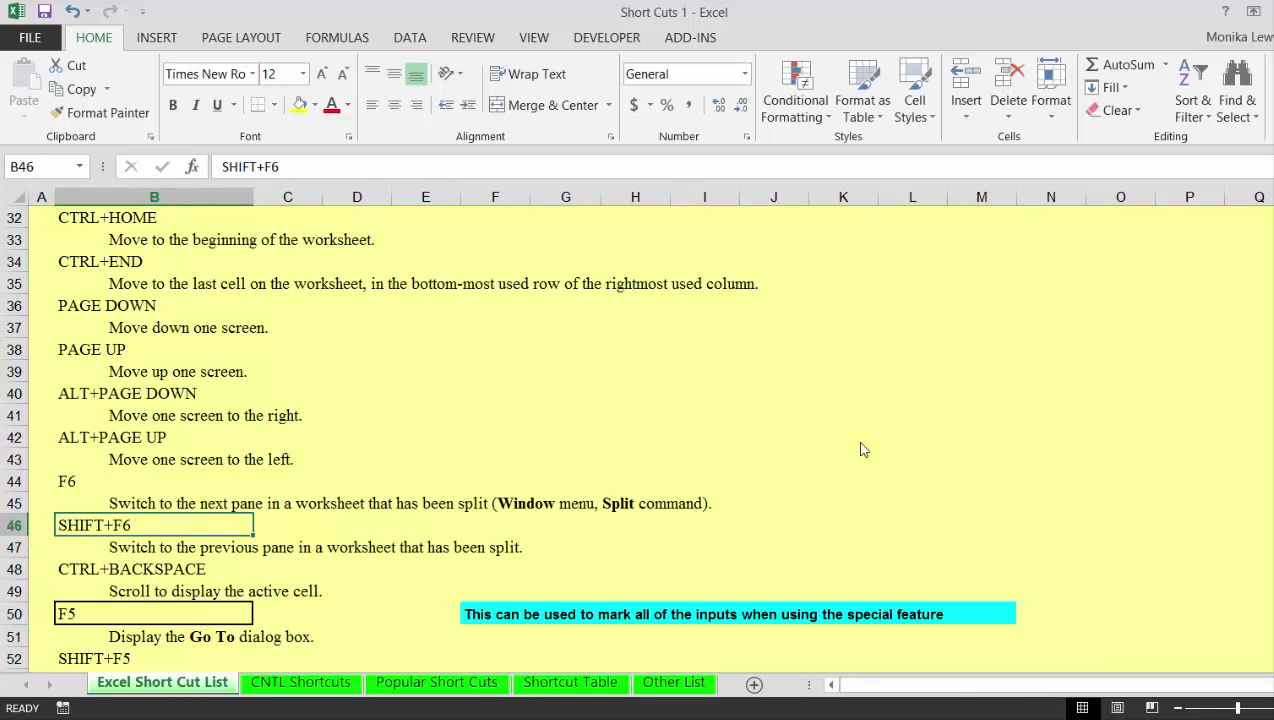
- Review column B back up to the SHIFT+CTRL+PAGE UP entry among the worksheet shortcuts
key("Up")
key("Up")
key("Up")
key("Up")
key("Up")
key("Up")
key("Up")
key("Up")
key("Up")
key("Up")
key("Up")
key("Up")
key("Up")
key("Up")
key("Up")
key("Up")
key("Up")
key("Up")
key("Up")
key("Up")
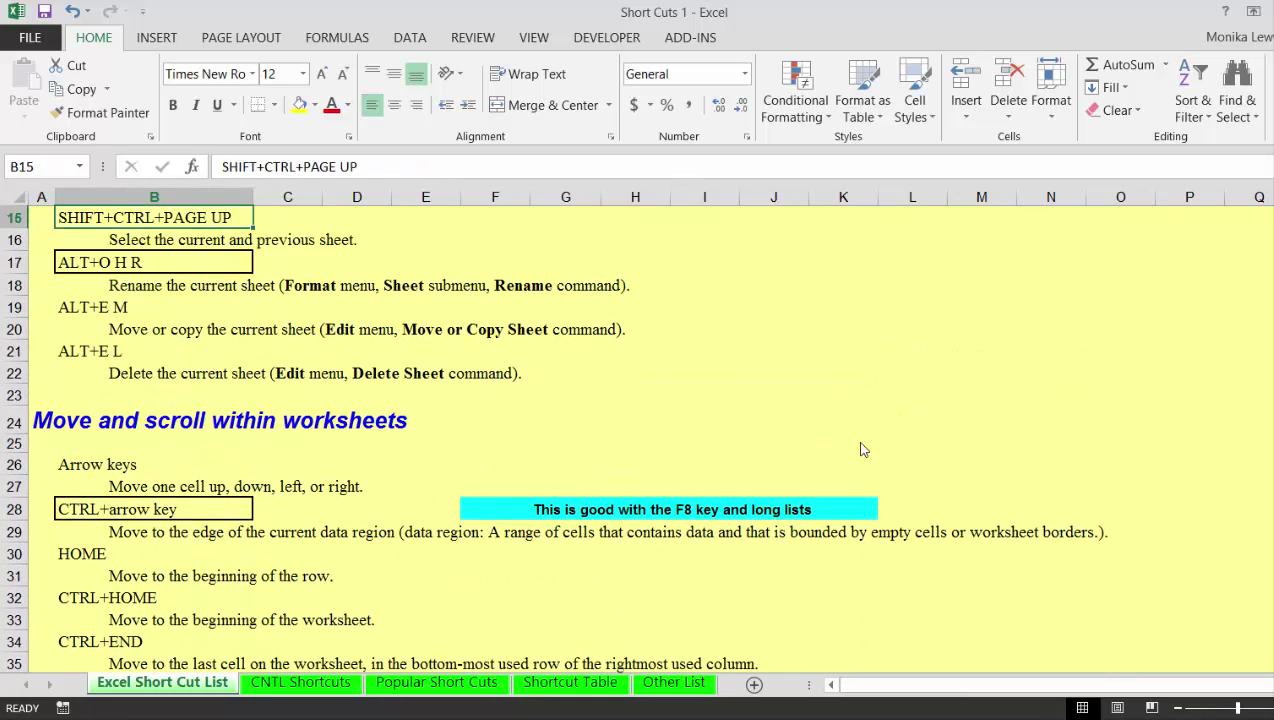
- Review the shortcut entries in column B down through the F5 entry to the row-selection description in row 63
key("Down")
key("Down")
key("Down")
key("Down")
key("Down")
key("Down")
key("Down")
key("Down")
key("Down")
key("Down")
key("Down")
key("Down")
key("Down")
key("Down")
key("Down")
key("Down")
key("Down")
key("Down")
key("Down")
key("Down")
key("Down")
key("Down")
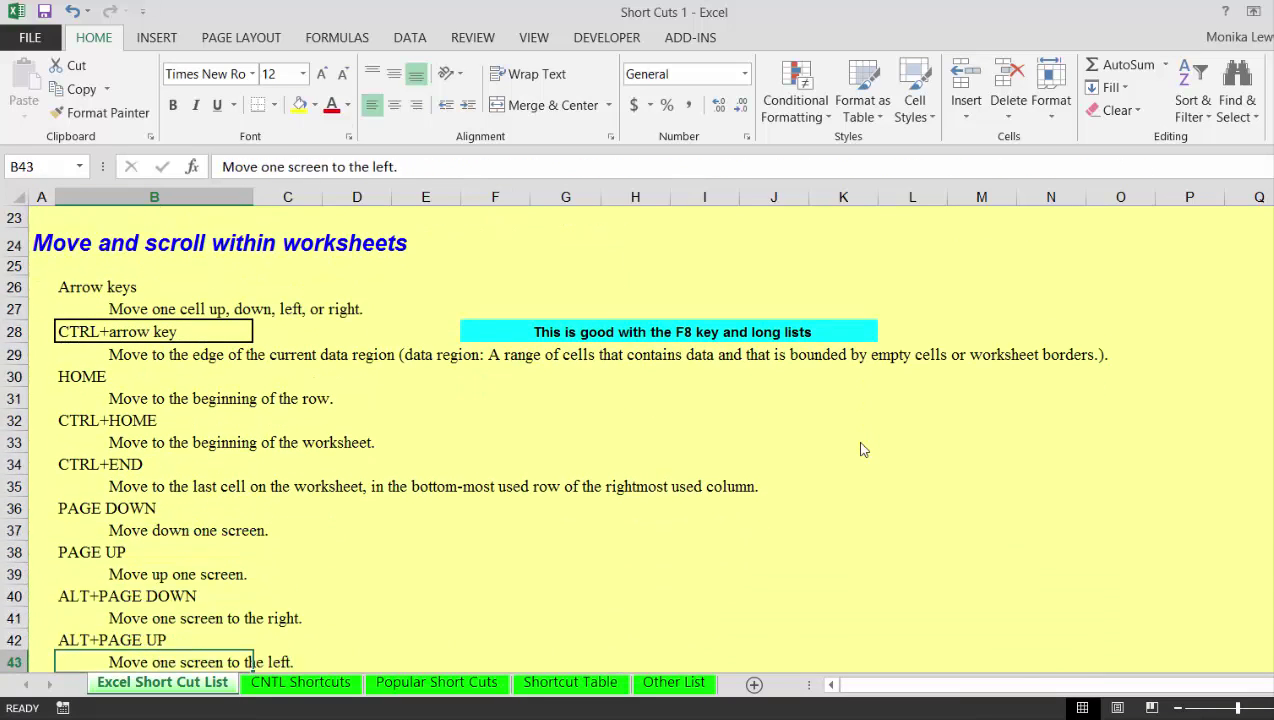
key("Down")
key("Down")
key("Down")
key("Down")
key("Down")
key("Down")
key("Down")
key("Down")
key("Down")
key("Down")
key("Down")
key("Down")
key("Down")
key("Down")
key("Down")
key("Down")
key("Down")
key("Down")
key("Down")
key("Down")
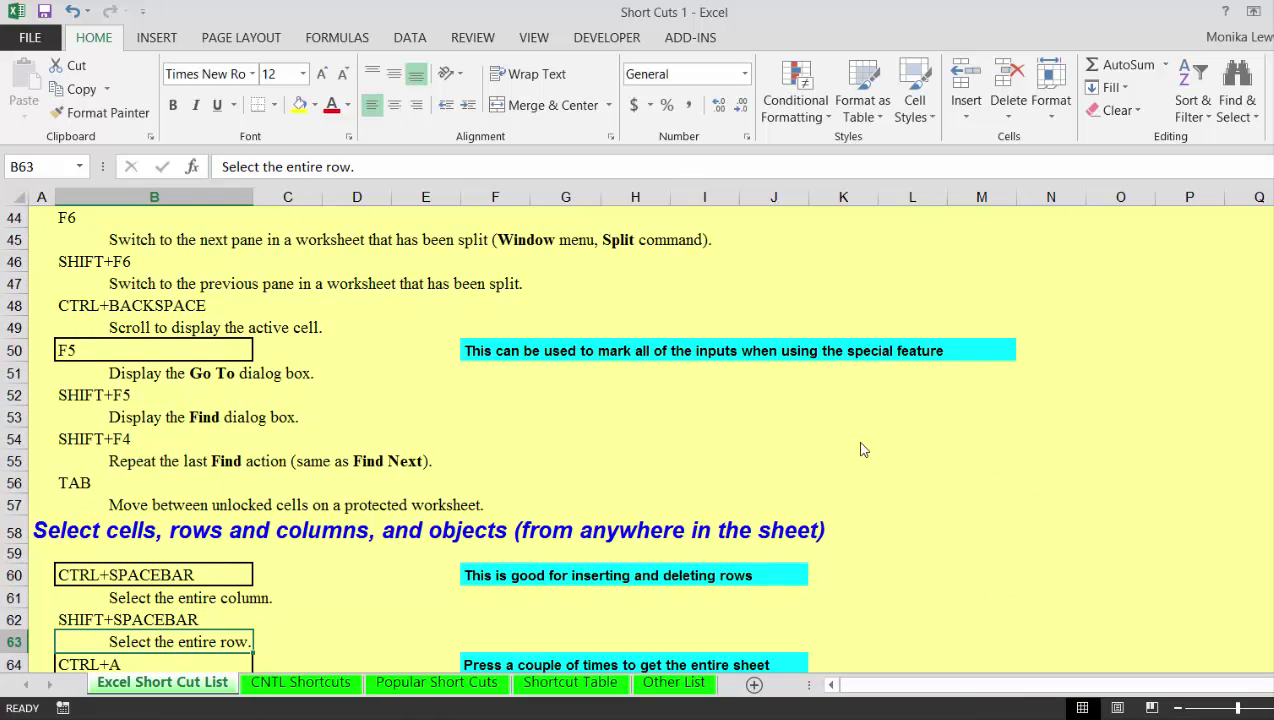
- Open the Go To Special options to view the available selection types, and close them without selecting anything
key("F5")
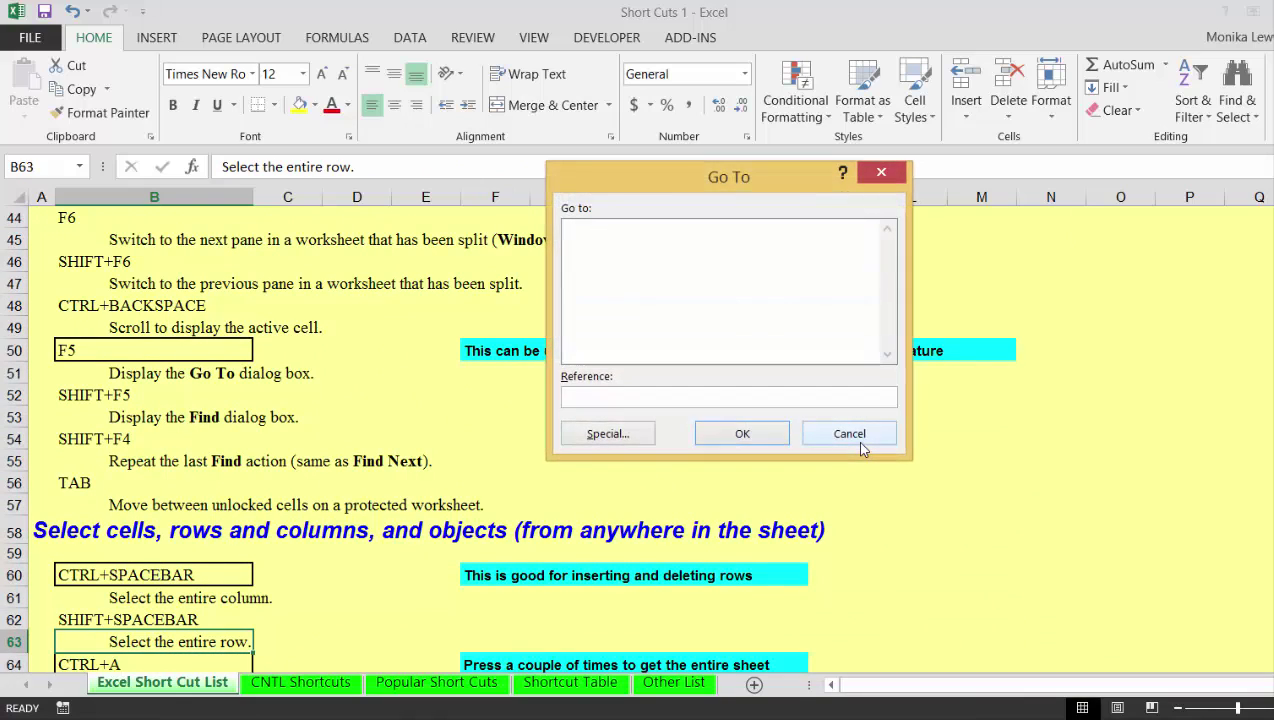
left_click(628, 433)
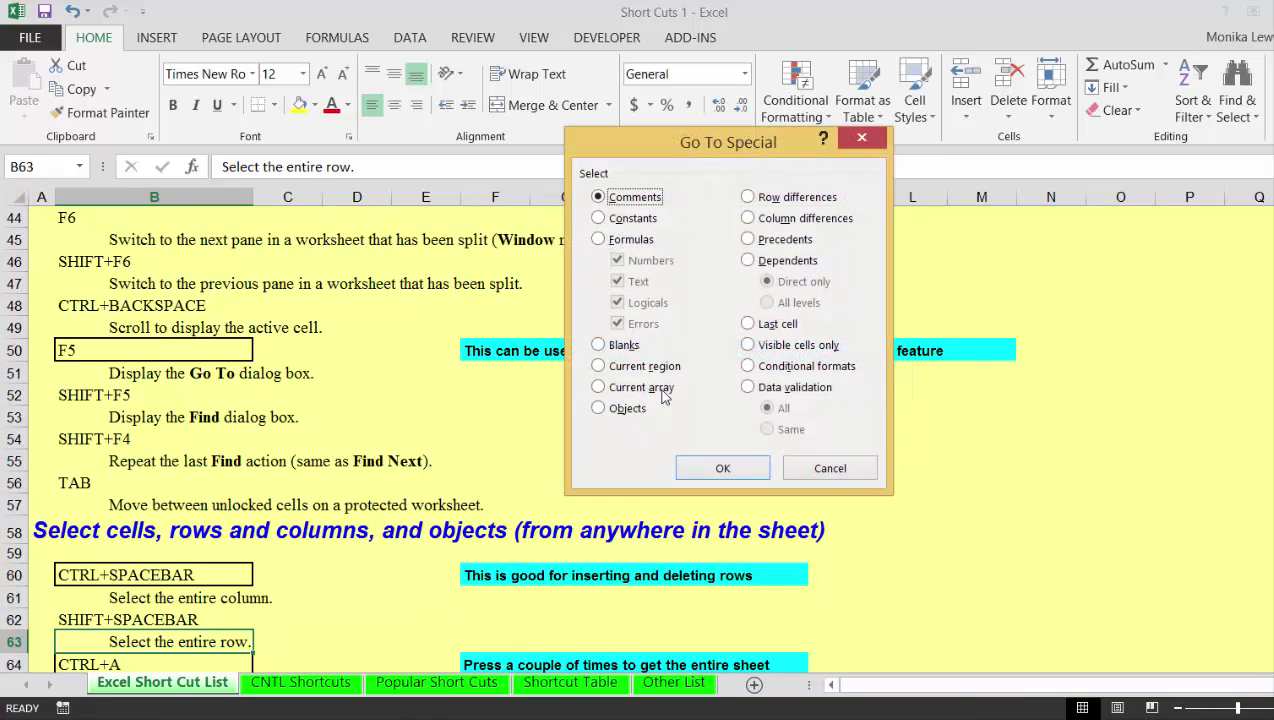
left_click(862, 139)
- Review the selection shortcuts in column B from row 63 down to the CTRL+SHIFT+O entry in row 79
key("Down")
key("Down")
key("Down")
key("Down")
key("Down")
key("Down")
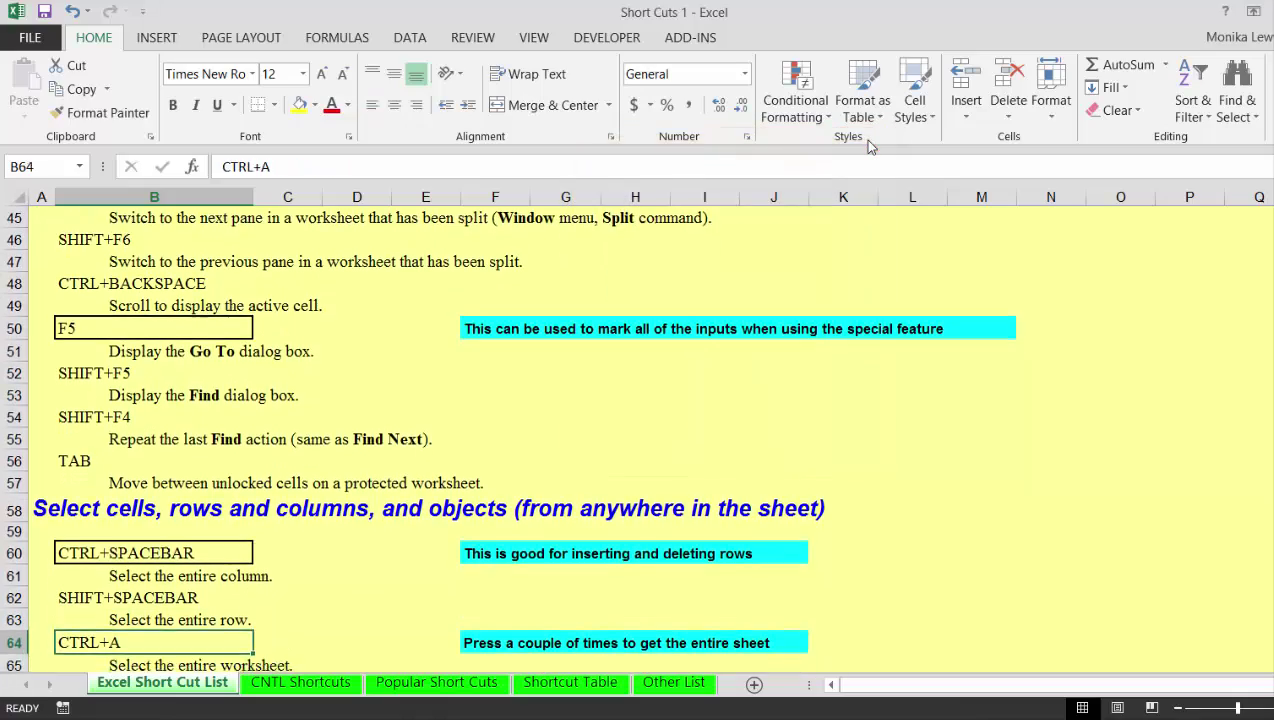
key("Down")
key("Down")
key("Down")
key("Down")
key("Down")
key("Down")
key("Down")
key("Down")
key("Down")
key("Down")
key("Down")
key("Down")
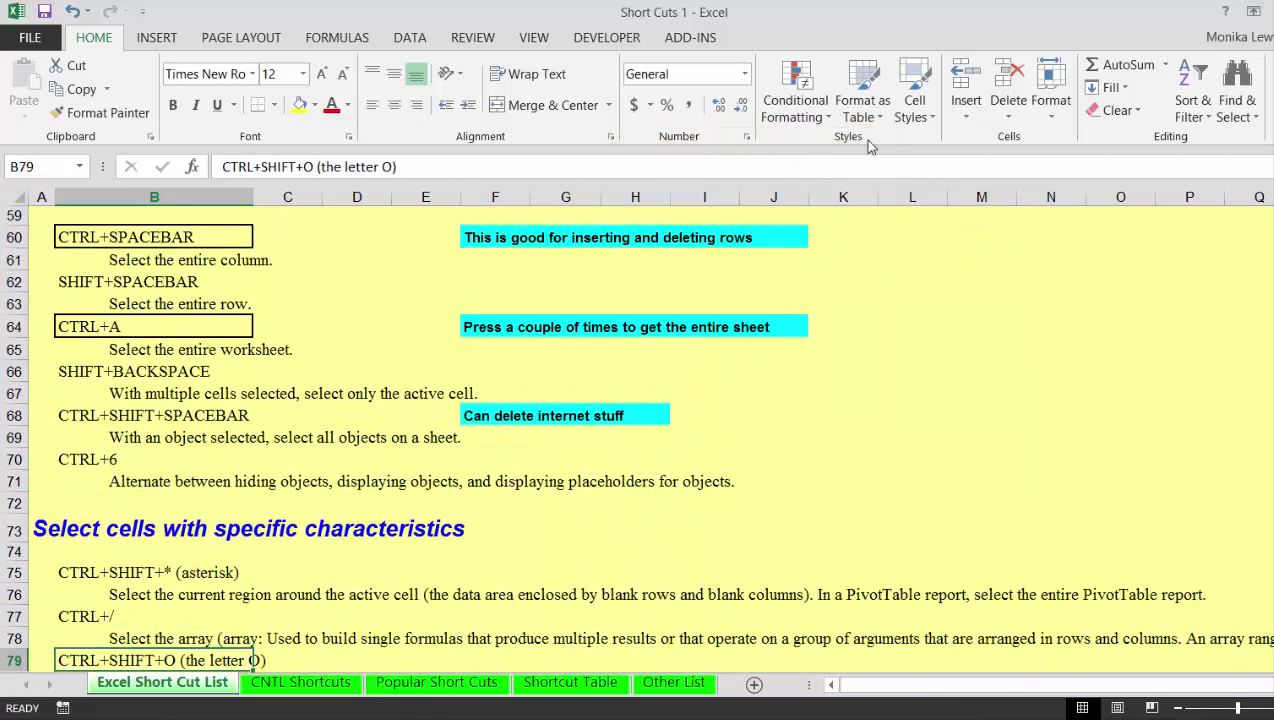
- Review column B back up to the CTRL+SHIFT+SPACEBAR entry in row 68
key("Up")
key("Up")
key("Up")
key("Up")
key("Up")
key("Up")
key("Up")
key("Up")
key("Up")
key("Up")
key("Up")
key("Up")
key("Up")
key("Up")
key("Up")
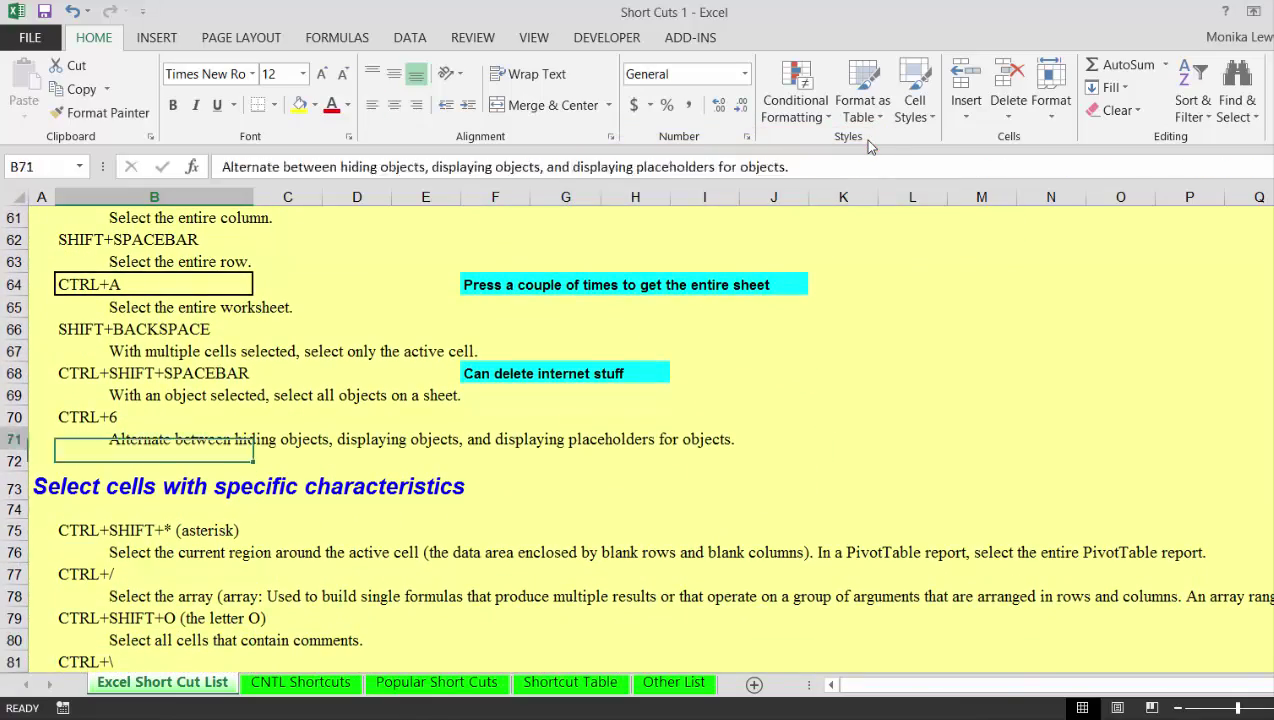
key("Down")
key("Down")
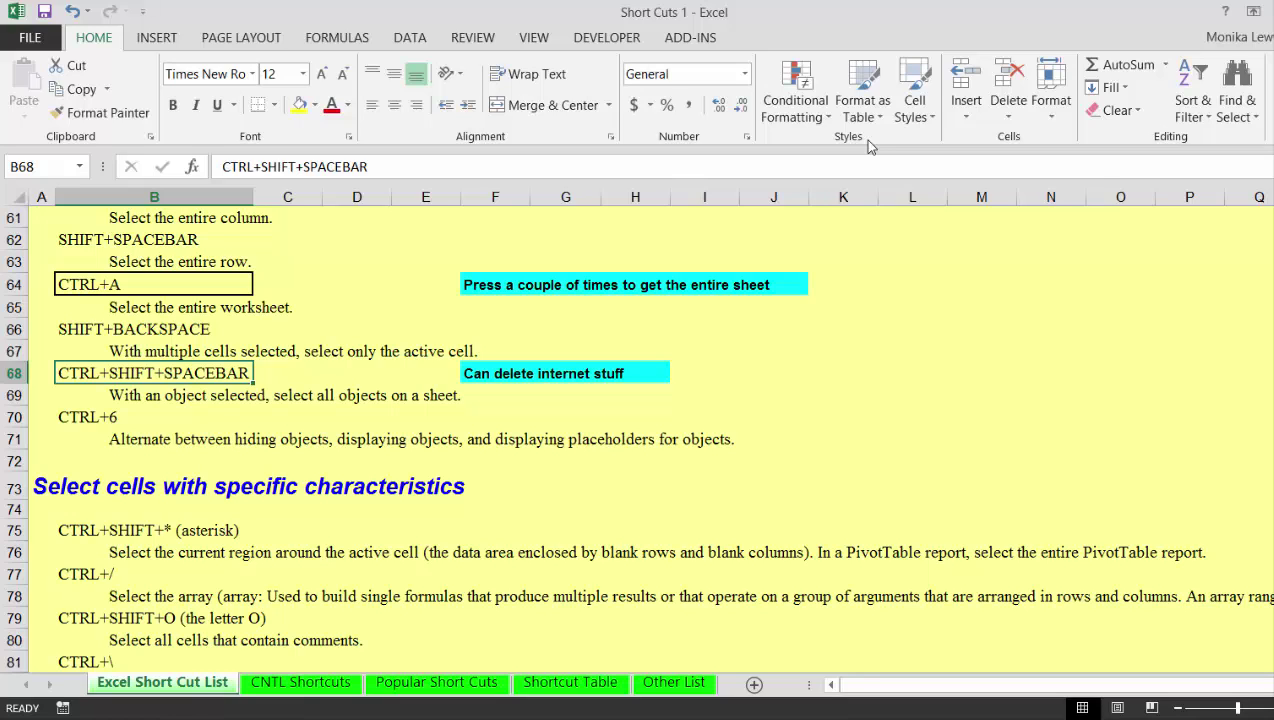
- Examine the object-selection and specific-characteristics shortcuts in column B down to the CTRL+\ entry in row 81
key("Down")
key("Down")
key("Down")
key("Down")
key("Down")
key("Down")
key("Down")
key("Down")
key("Down")
key("Down")
key("Down")
key("Down")
key("Down")
key("Down")
key("Down")
key("Down")
key("Down")
key("Down")
key("Down")
key("Down")
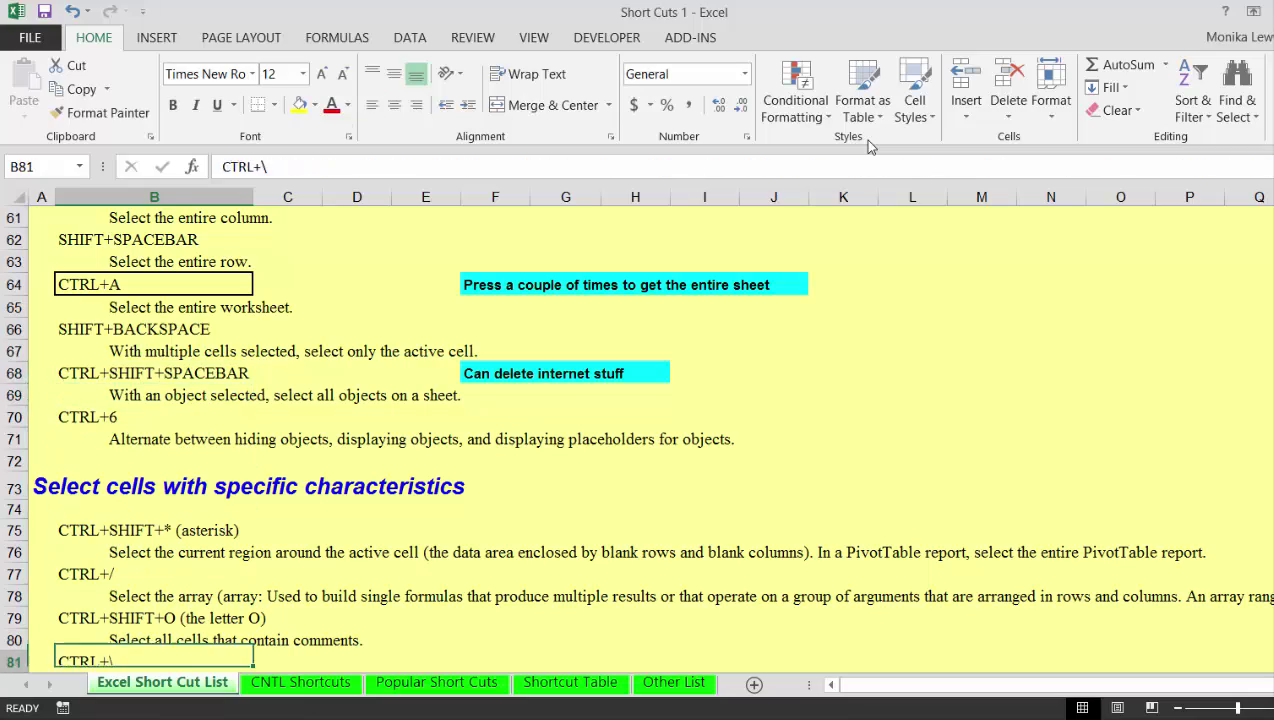
- Review the remaining specific-characteristics shortcuts and the Extend a selection section down to CTRL+SHIFT+arrow key in B104
key("Down")
key("Down")
key("Down")
key("Down")
key("Down")
key("Down")
key("Down")
key("Down")
key("Down")
key("Down")
key("Down")
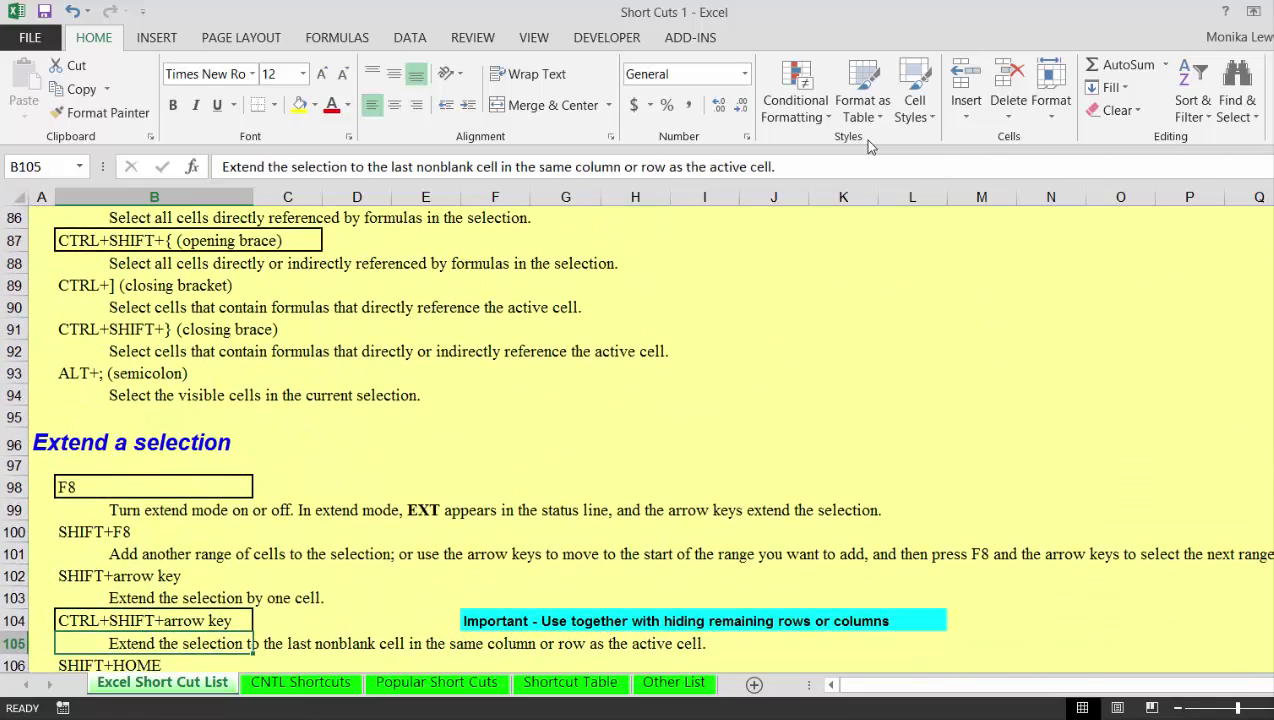
key("Up")
key("Up")
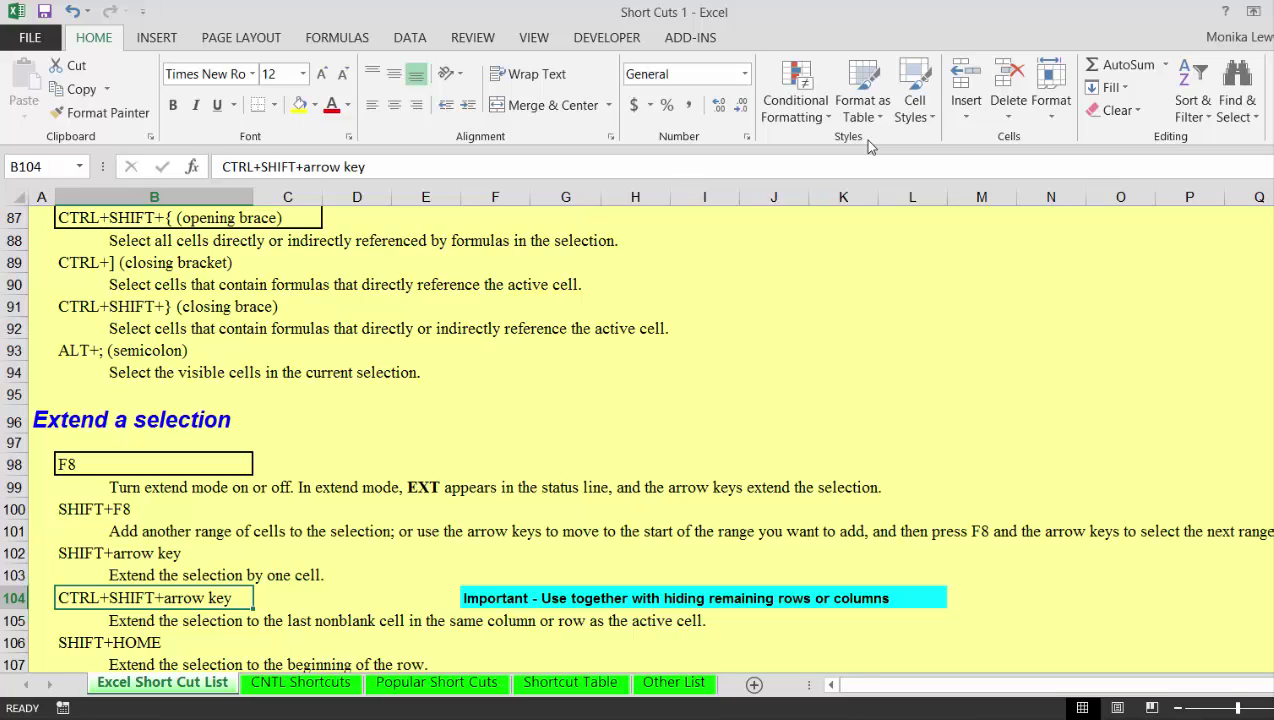
- Try extending the selection from the CTRL+SHIFT+arrow key entry across row 104 and down the sheet
key("ctrl+shift+Right")
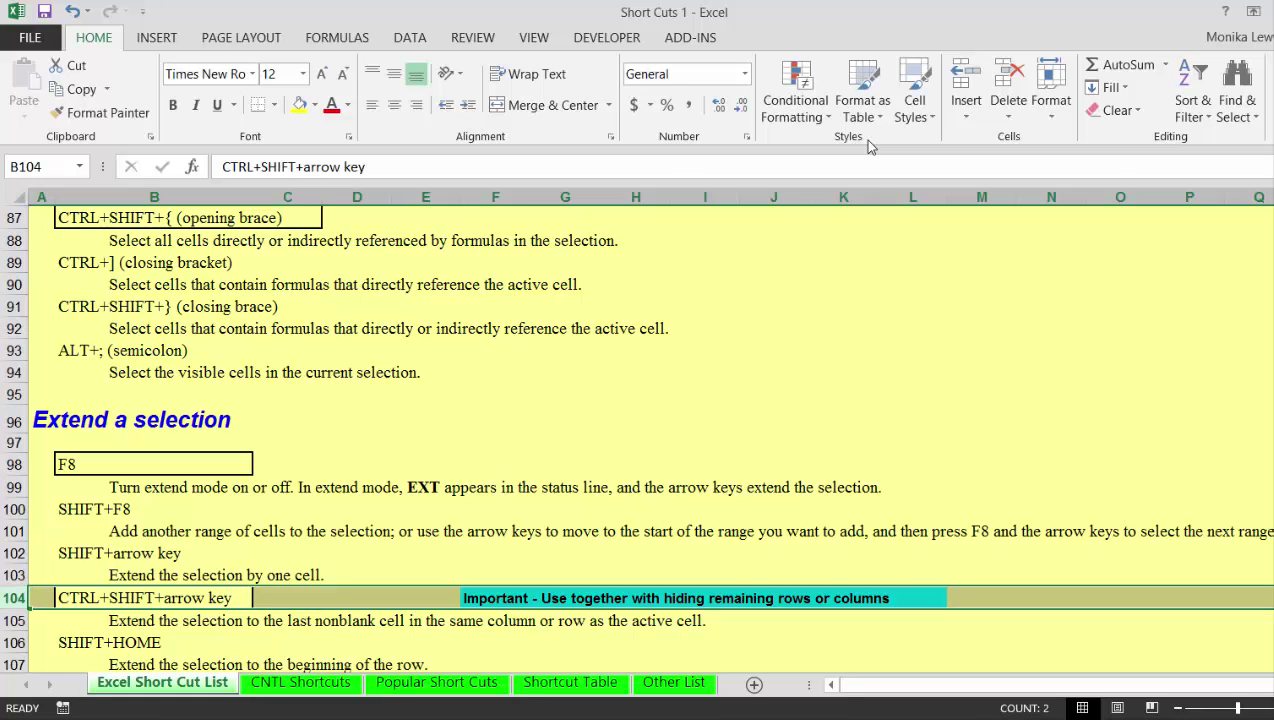
key("ctrl+shift+Down")
- Review the Extend a selection entries in column B down to the SHIFT+PAGE DOWN description in row 113
key("Down")
key("Down")
key("Down")
key("Down")
key("Down")
key("Down")
key("Down")
key("Down")
key("Down")
key("Down")
key("Down")
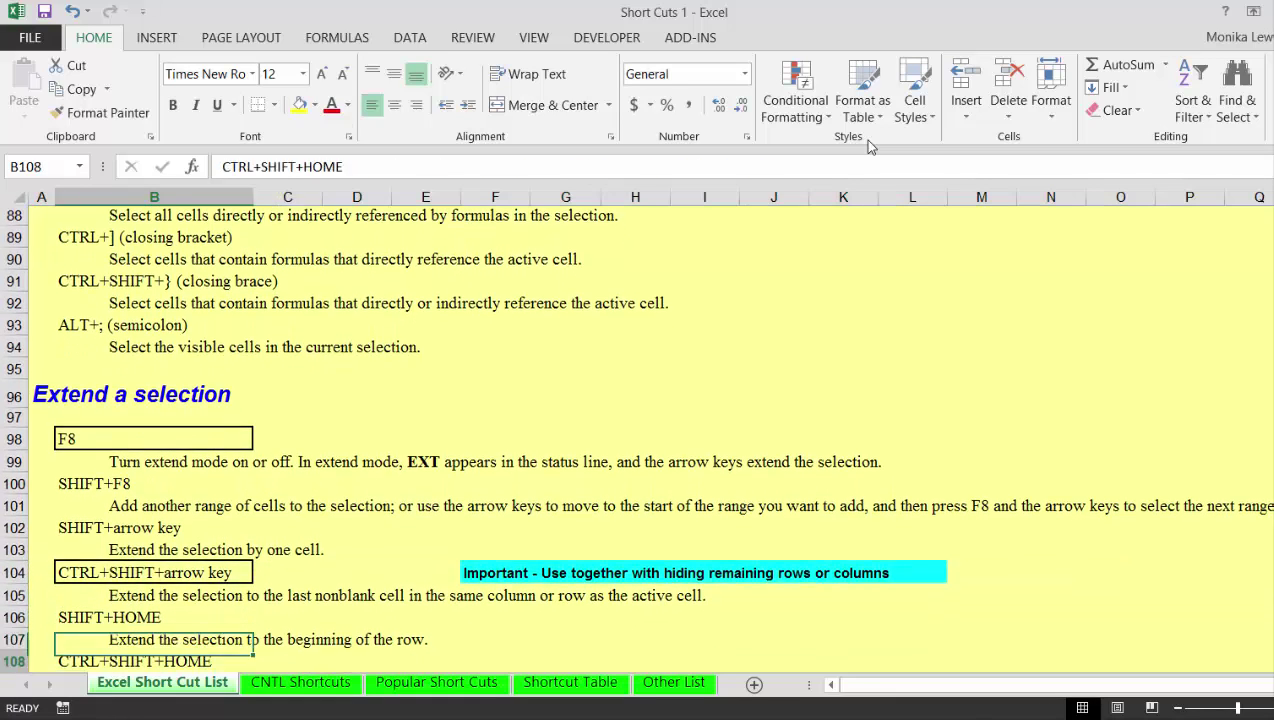
key("Up")
key("Up")
key("Up")
key("Up")
key("Up")
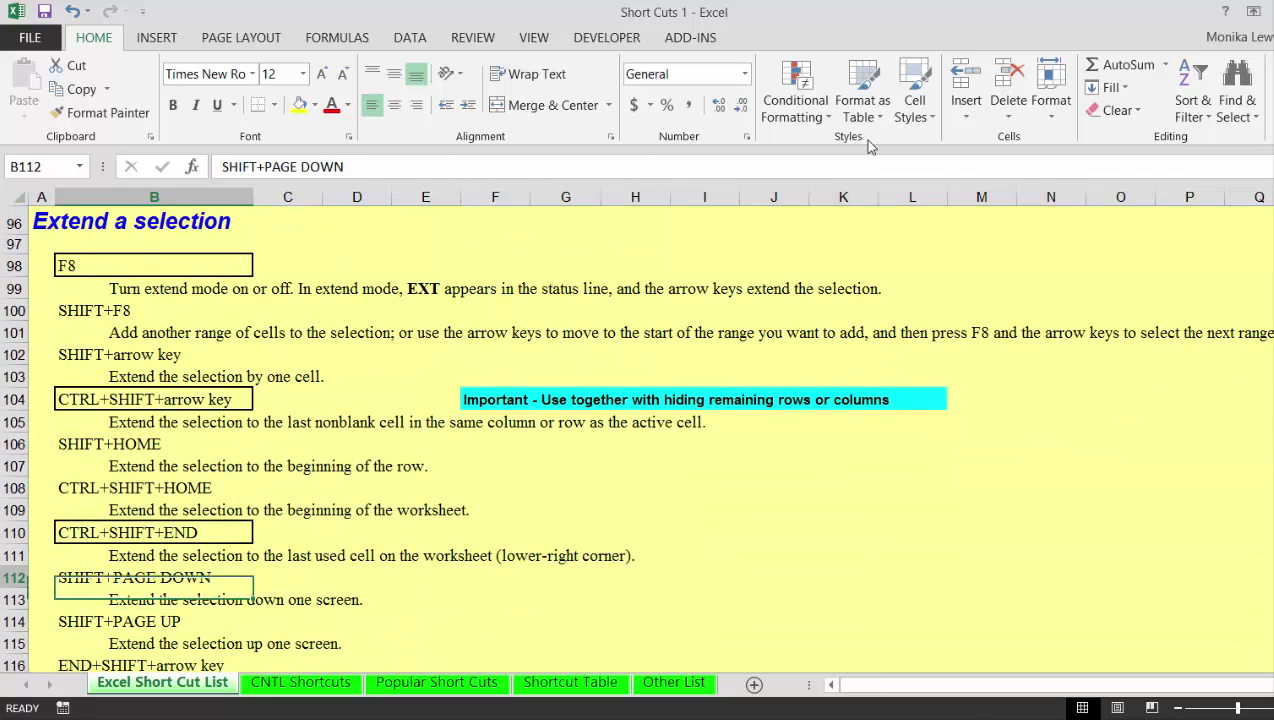
key("Down")
key("Down")
key("Down")
key("Down")
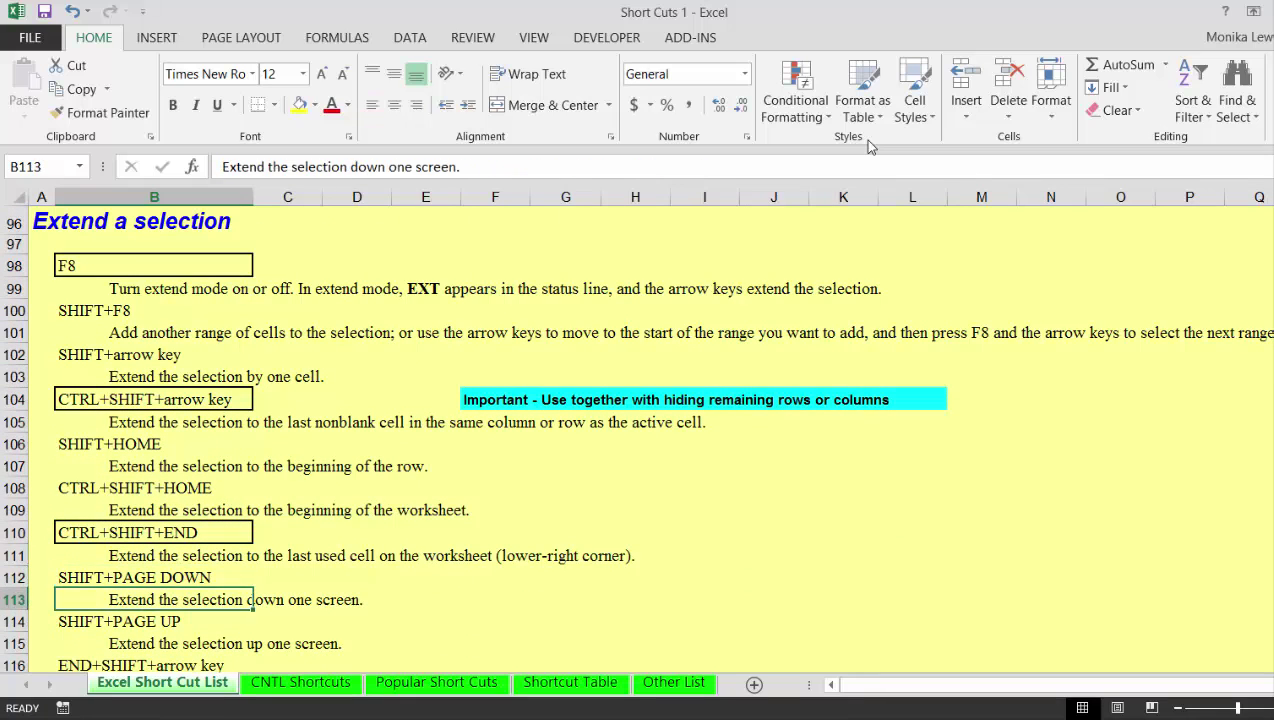
- Examine the rest of the extend-selection shortcuts and the Enter data section down to the SHIFT+TAB description in row 142
key("Down")
key("Down")
key("Down")
key("Down")
key("Down")
key("Down")
key("Down")
key("Down")
key("Down")
key("Down")
key("Down")
key("Down")
key("Down")
key("Down")
key("Down")
key("Down")
key("Down")
key("Down")
key("Down")
key("Down")
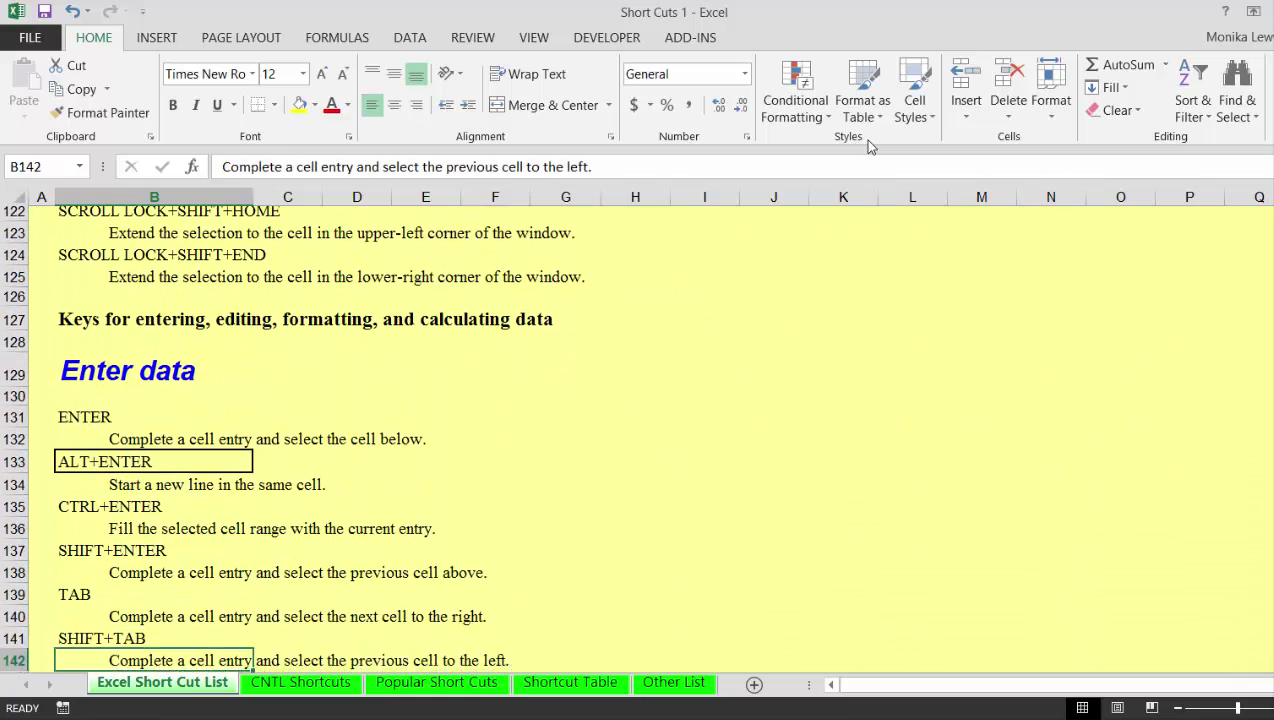
- Enter 100 and 200 on two separate lines within cell J133, in the ALT+ENTER row
key("Up")
key("Up")
key("Up")
key("Up")
key("Up")
key("Up")
key("Up")
key("Up")
key("Up")
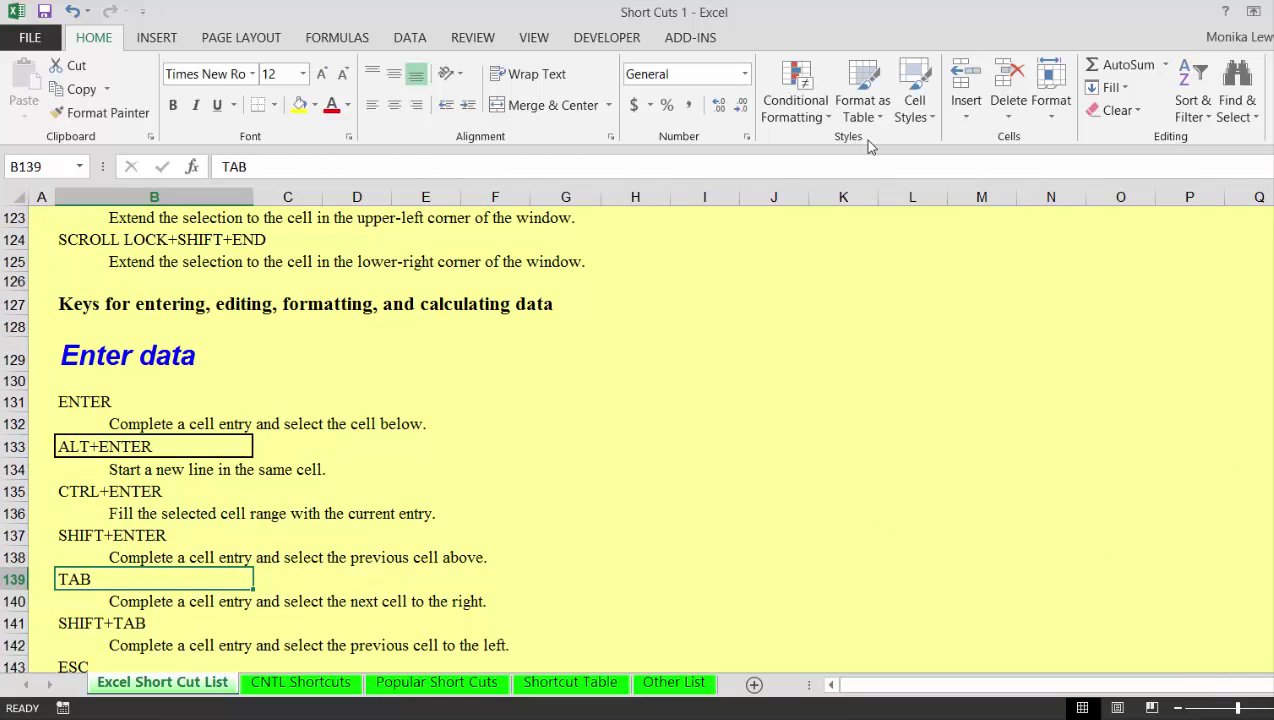
key("Right")
key("Right")
key("Right")
key("Right")
key("Right")
key("Right")
key("Right")
key("Right")
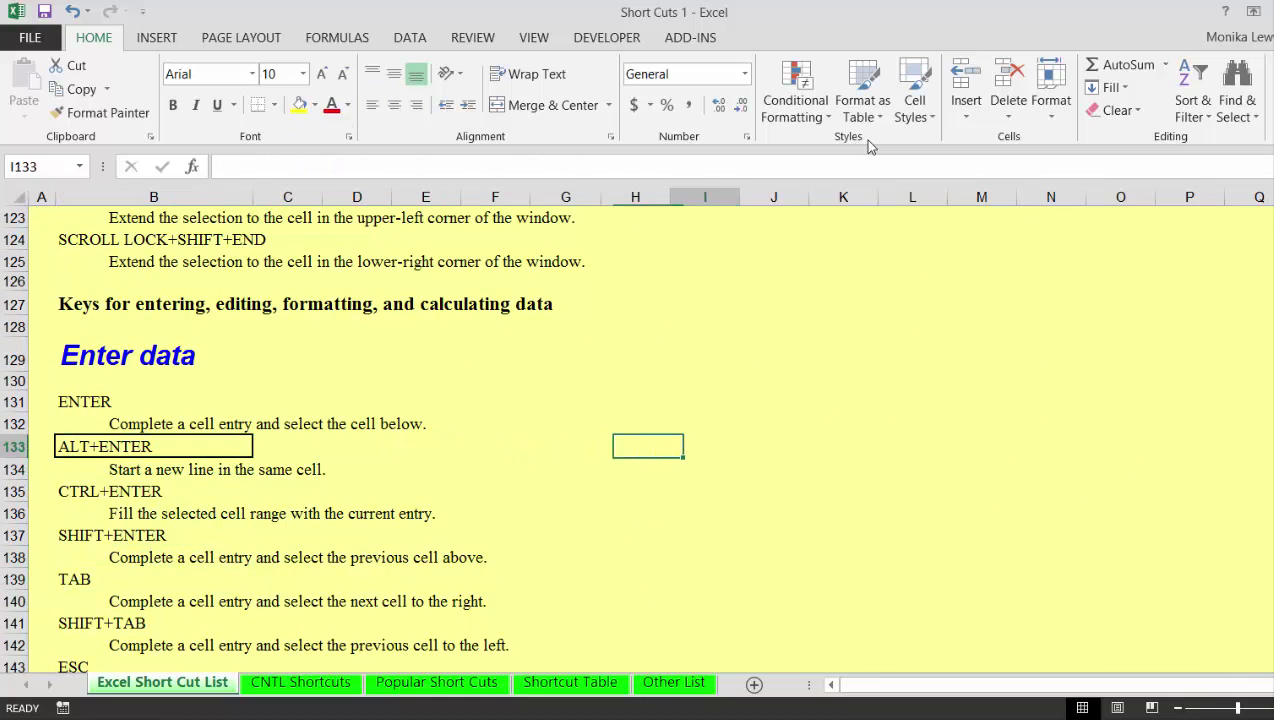
type("100")
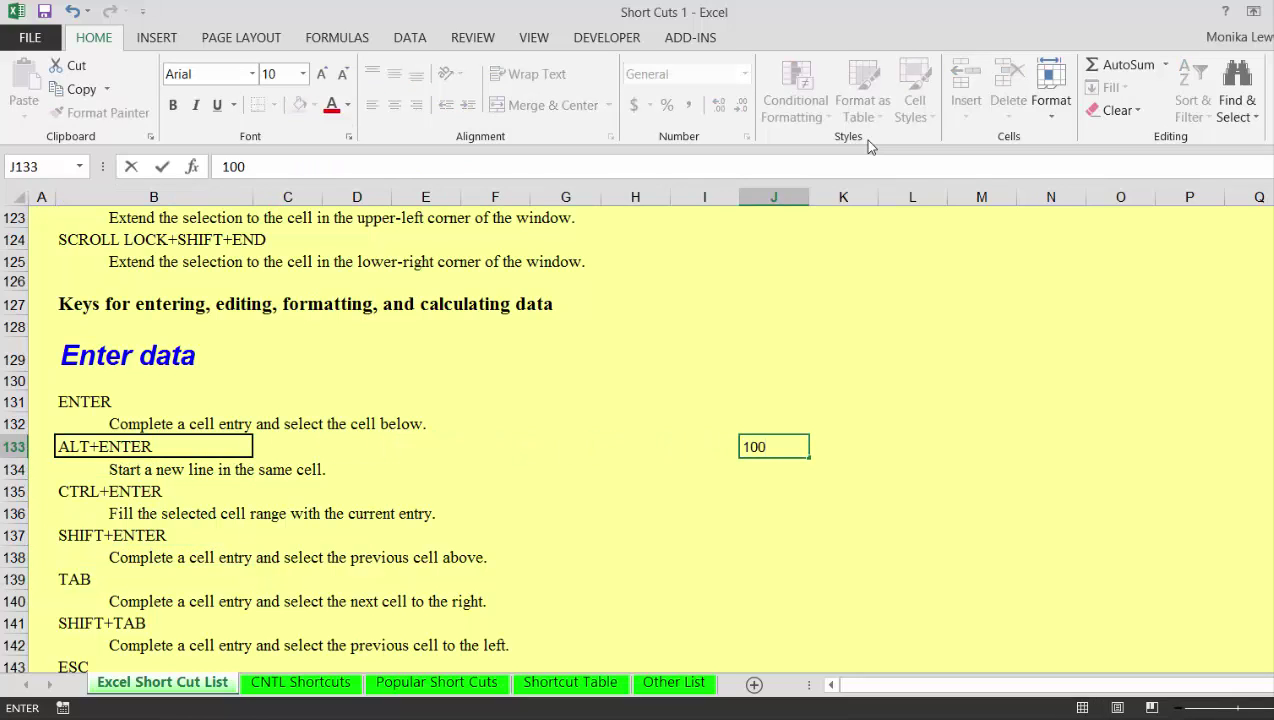
key("alt+Return")
type("200")
key("Return")
- Review the Enter data shortcuts from row 134 down to the arrow keys description in row 146
key("Left")
key("Down")
key("Down")
key("Down")
key("Down")
key("Down")
key("Down")
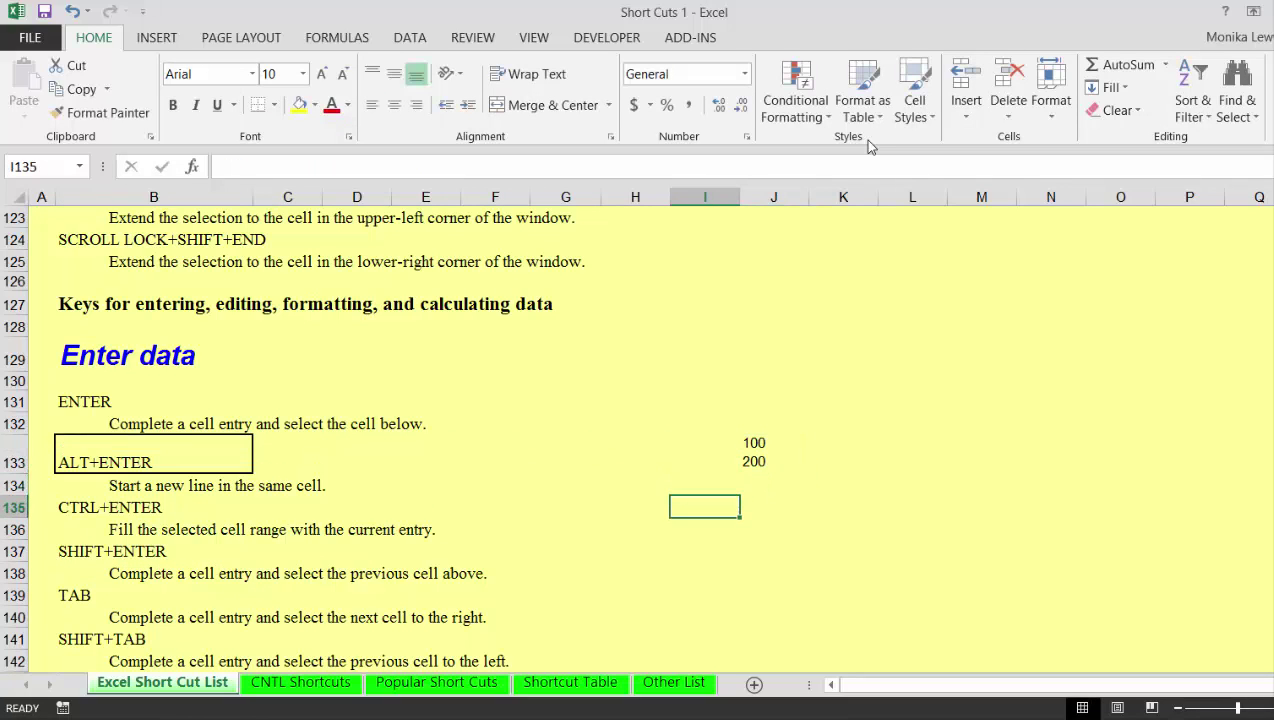
key("Down")
key("Down")
key("Down")
key("Down")
key("Down")
key("Down")
key("Down")
key("Down")
key("Down")
key("Down")
key("Down")
key("Down")
key("Down")
key("Down")
key("Down")
key("Down")
key("Down")
key("Down")
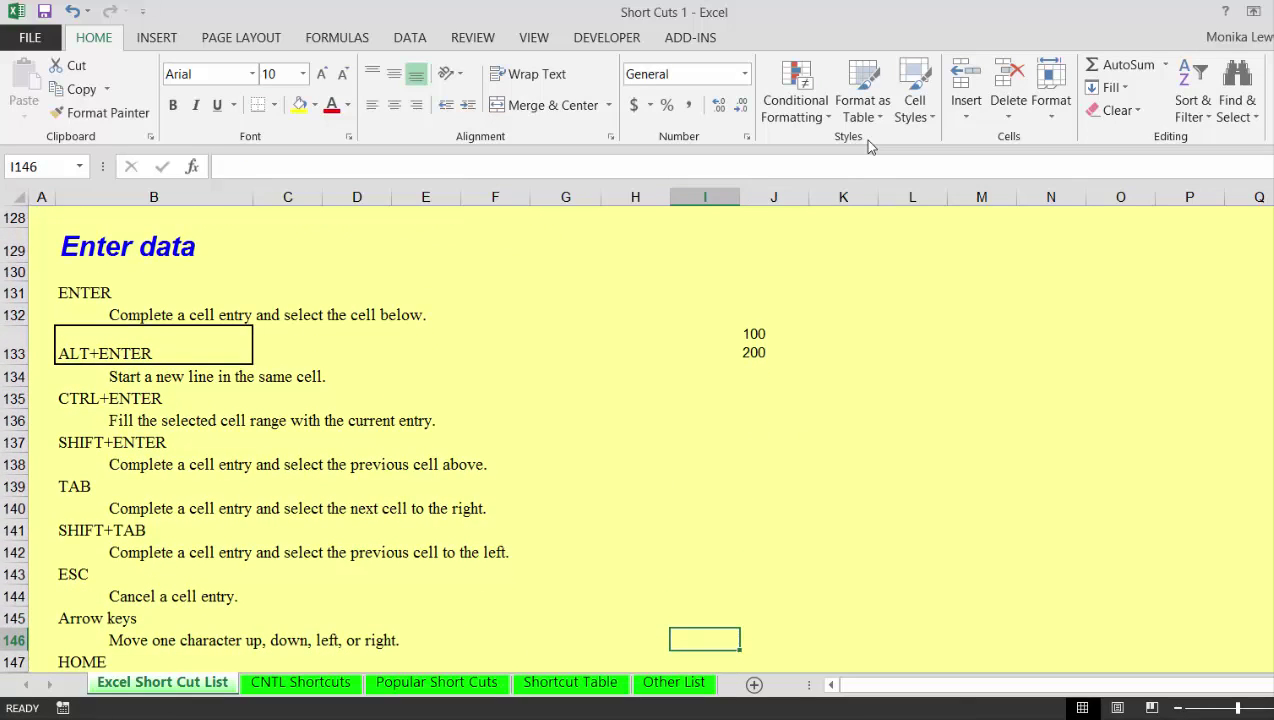
- Review the Enter data entries around the HOME and F4 or CTRL+Y shortcuts in rows 147 to 150
key("Up")
key("Up")
key("Up")
key("Up")
key("Up")
key("Up")
key("Up")
key("Up")
key("Up")
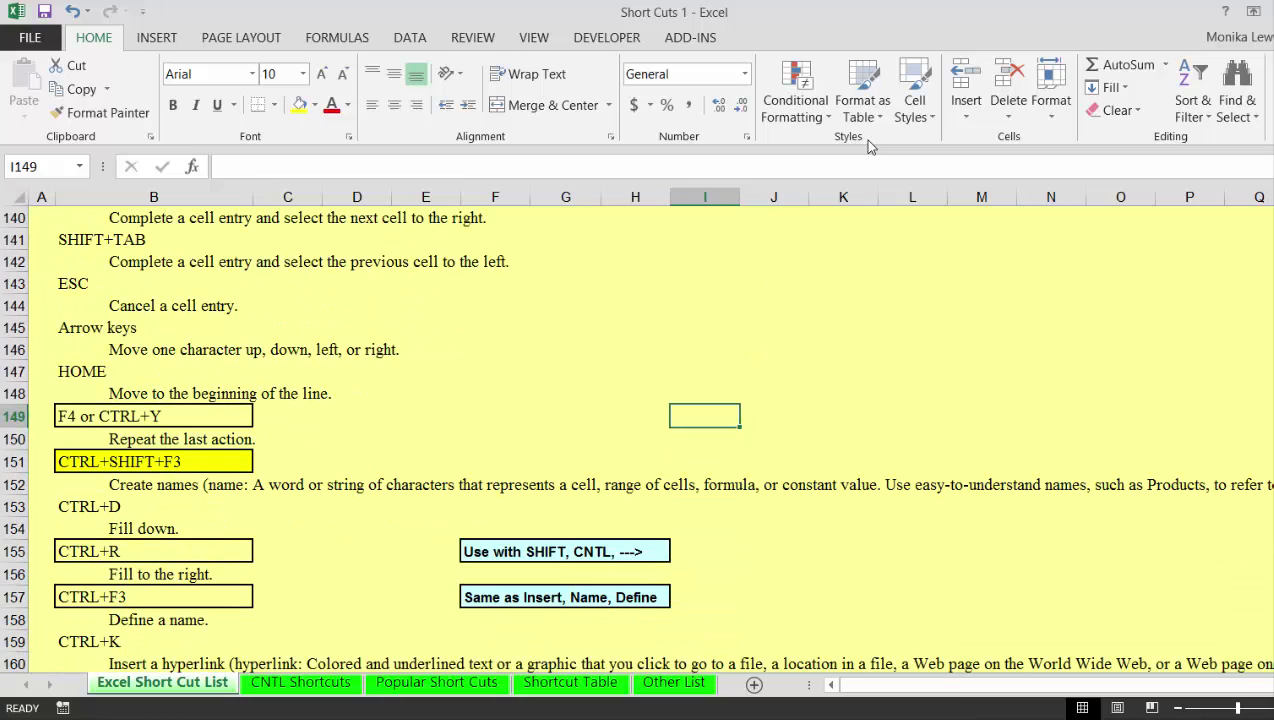
key("Up")
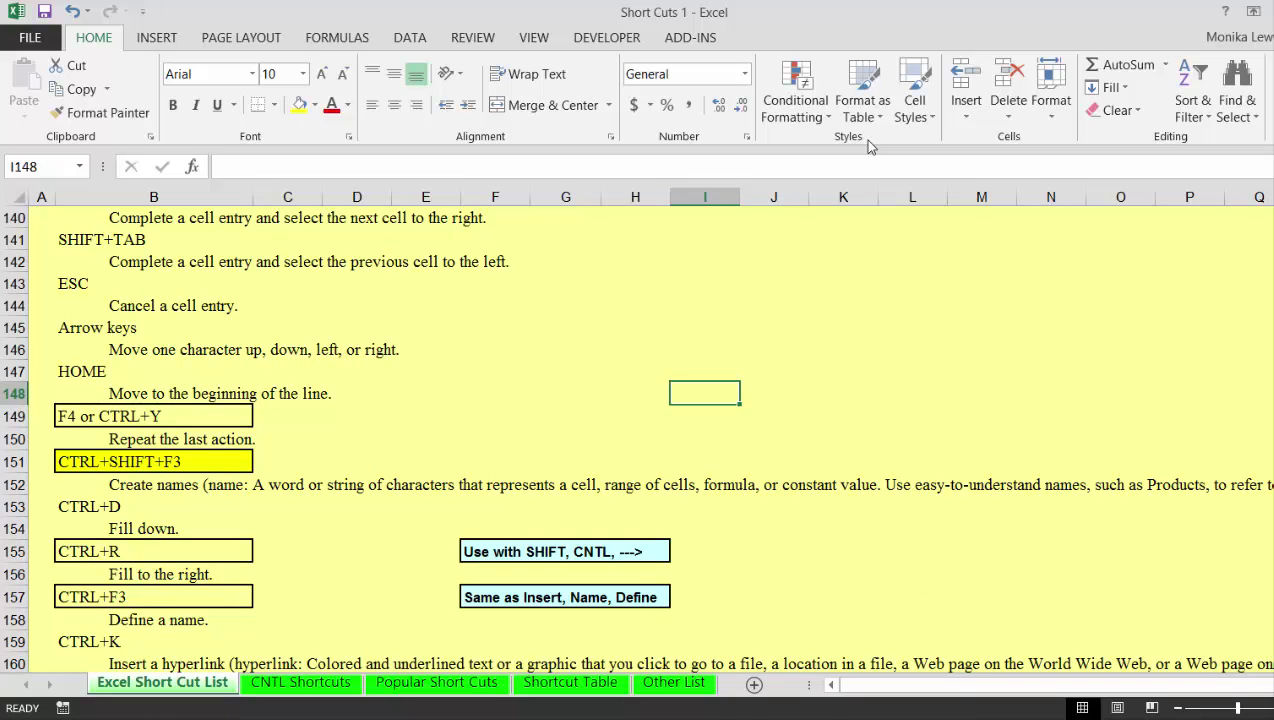
- Insert a blank row above the Repeat the last action row (row 150) and repeat the insertion four times
key("Down")
key("Down")
key("shift+space")
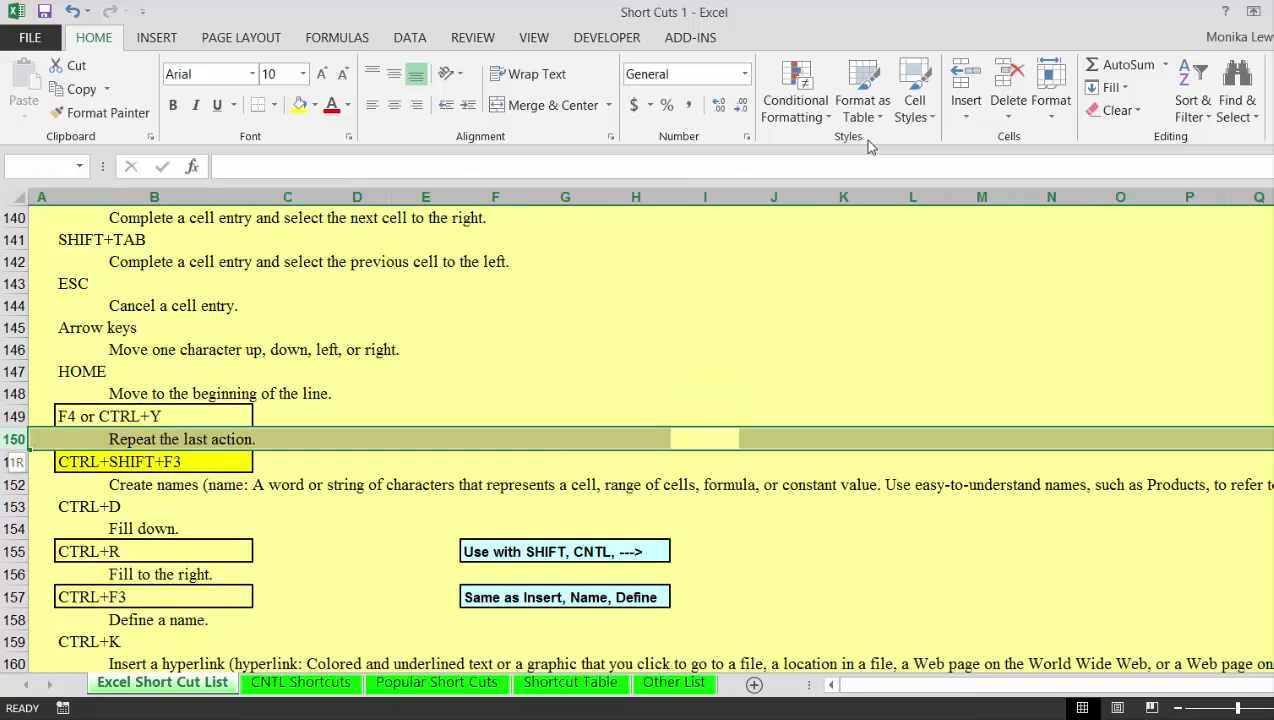
key("ctrl+shift+plus")
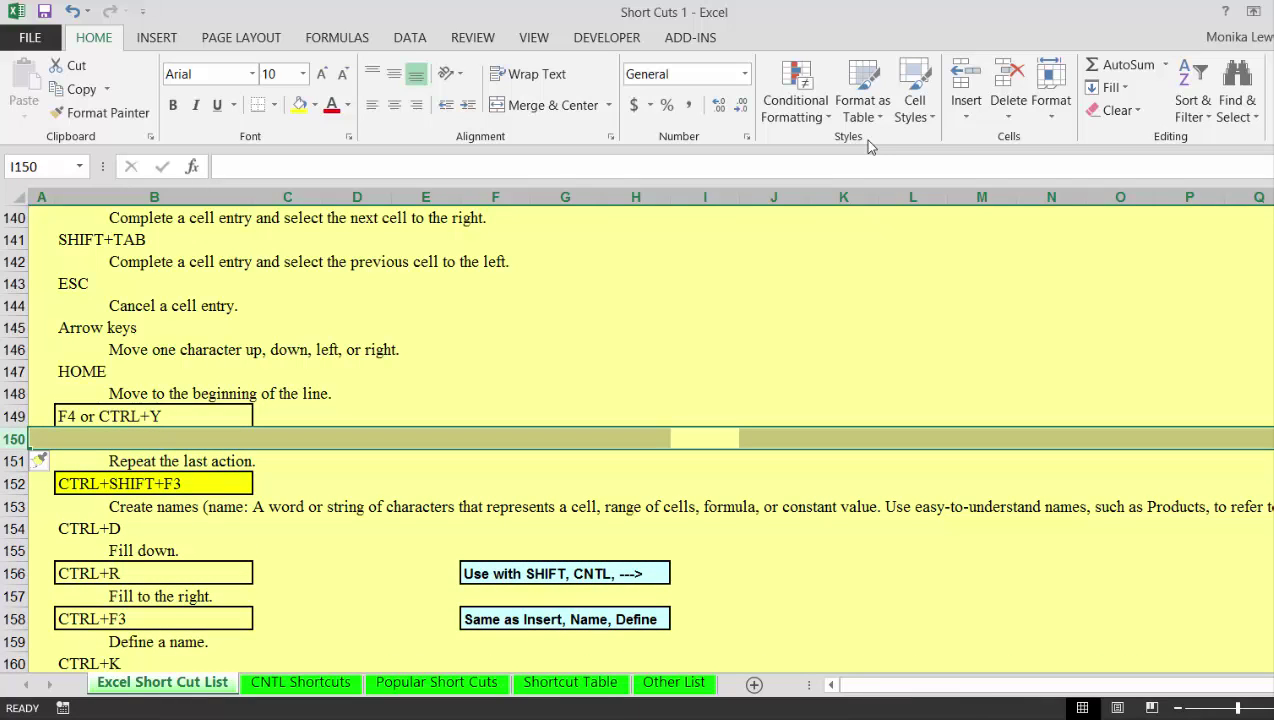
key("F4")
key("F4")
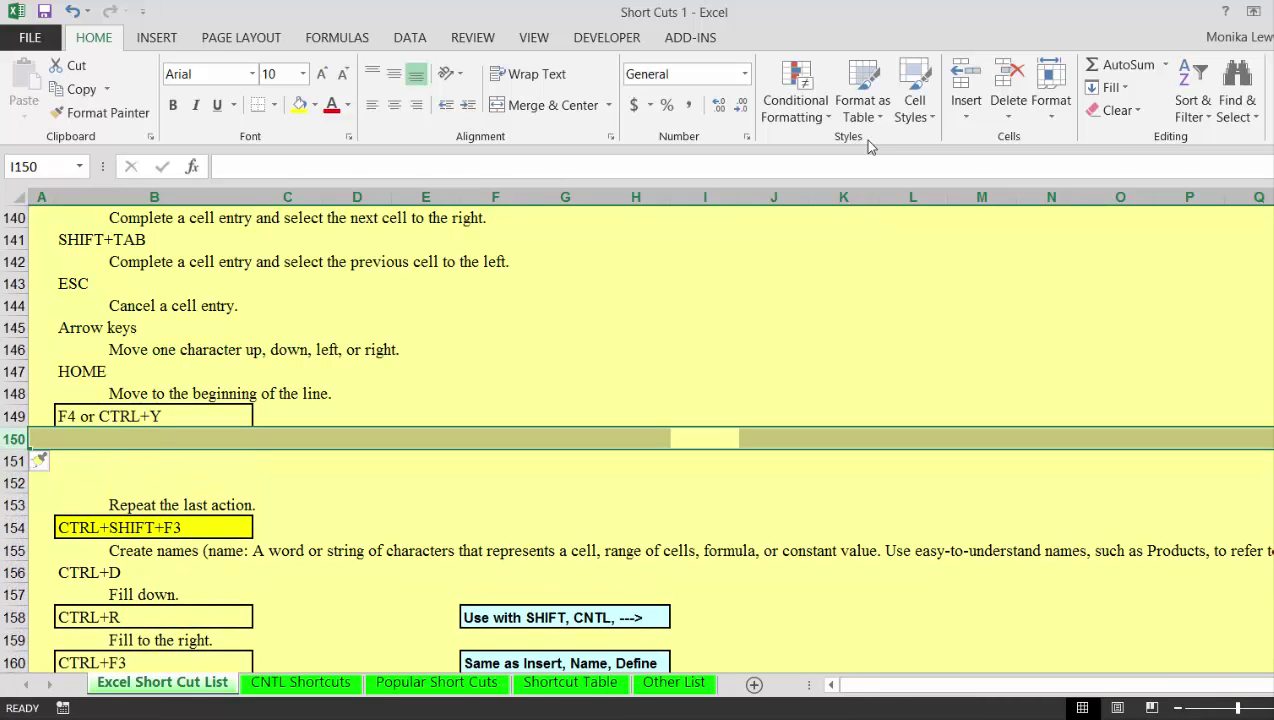
key("F4")
key("F4")
- Delete the blank row 150 and repeat the deletion until all the inserted rows are removed
key("ctrl+minus")
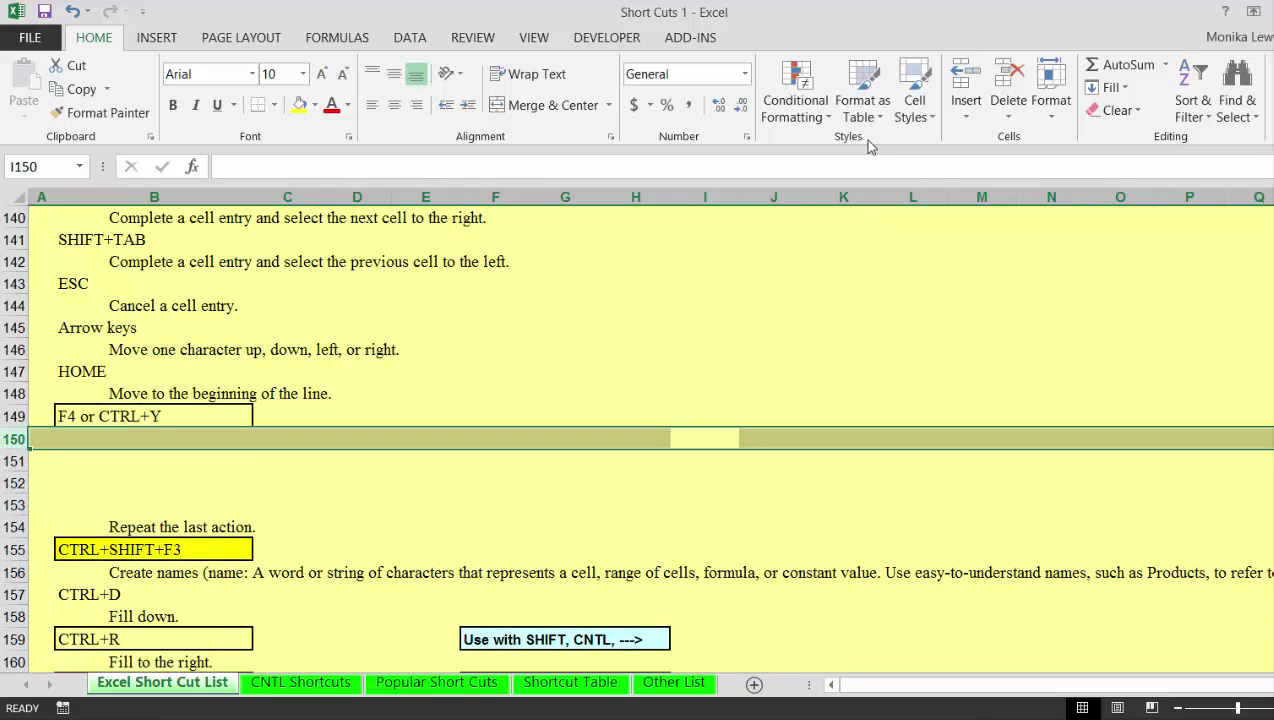
key("F4")
key("F4")
key("F4")
key("F4")
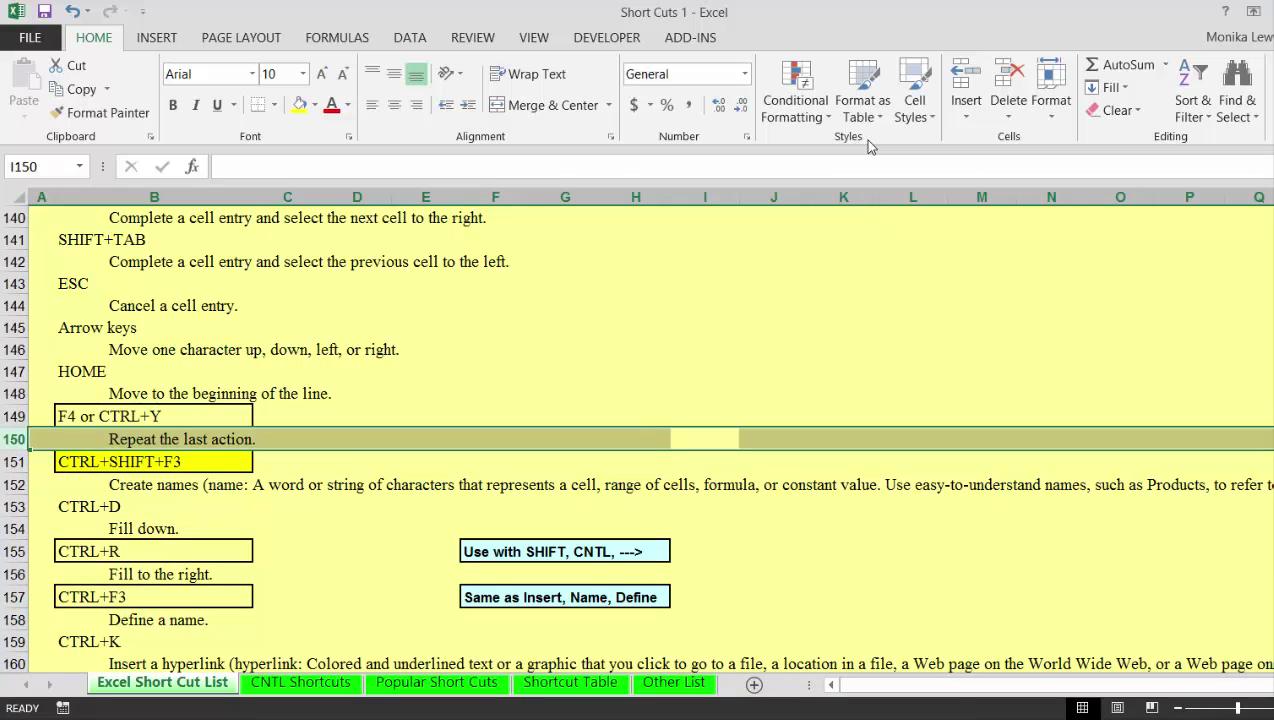
- Enter 100 in cell H149, in the F4 or CTRL+Y row
key("Down")
key("Down")
key("Left")
key("Left")
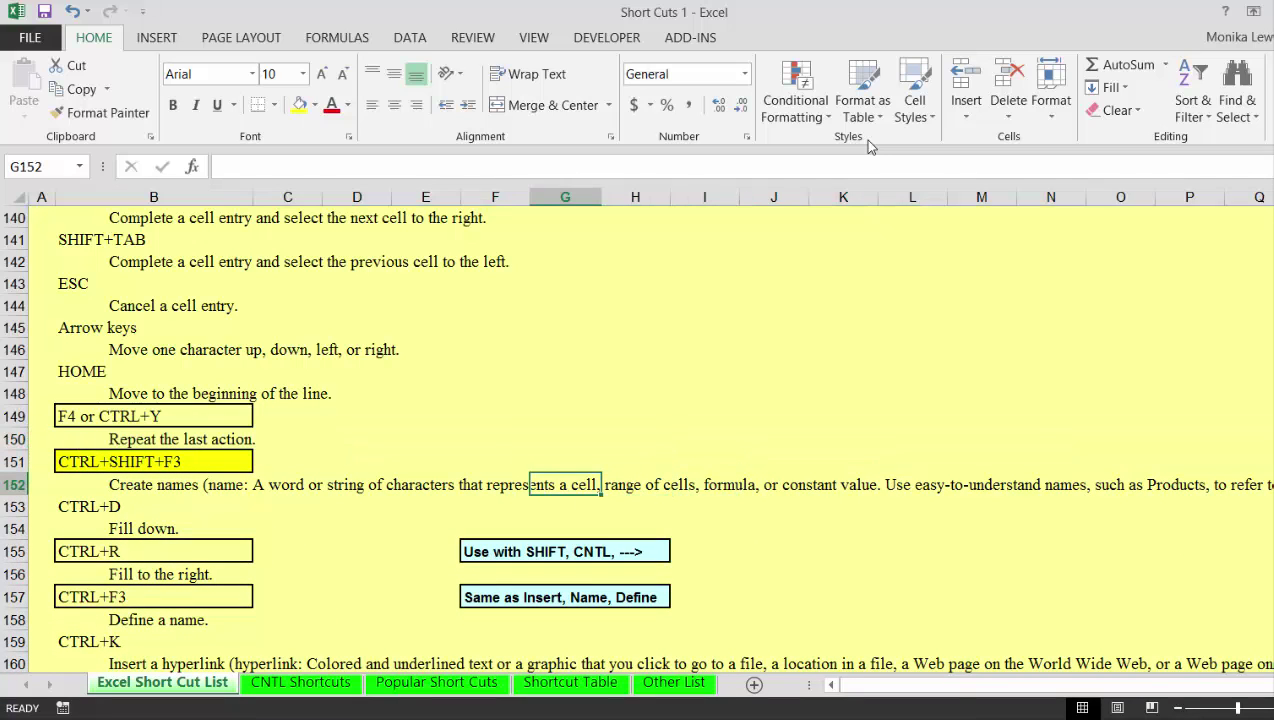
key("Left")
key("Down")
key("Up")
key("Up")
key("Up")
key("Up")
key("Right")
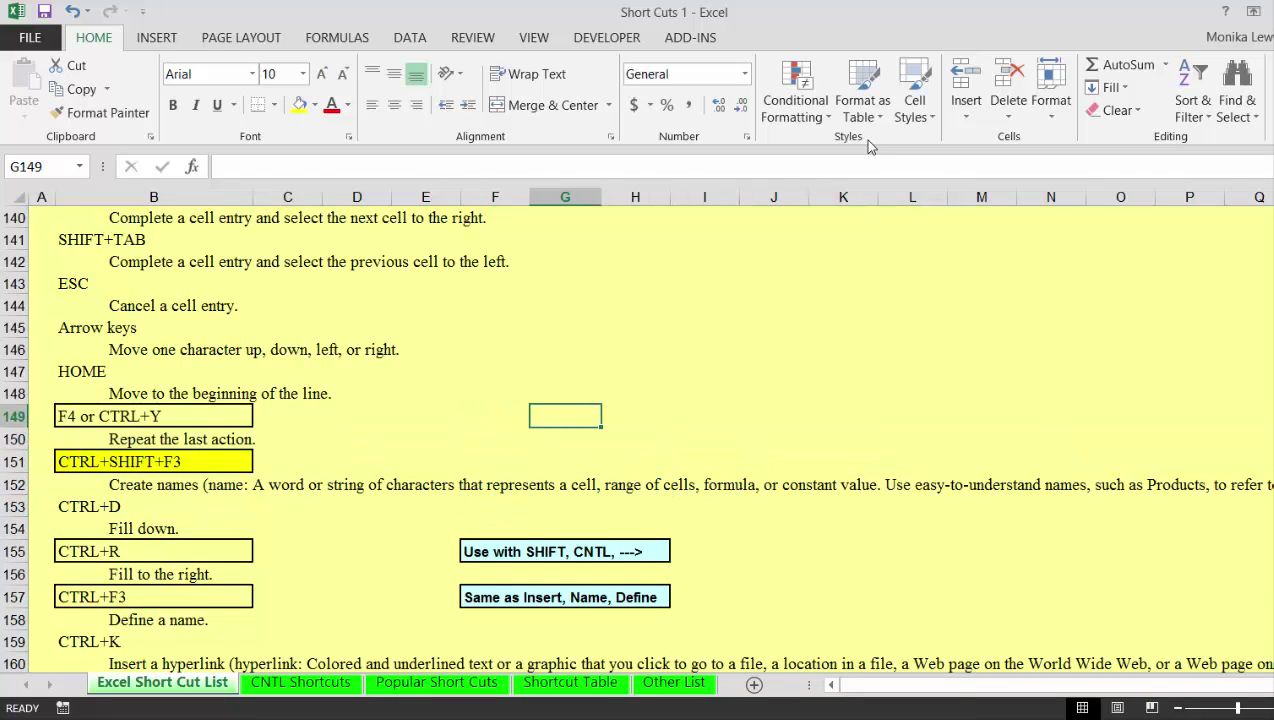
key("Right")
type("100")
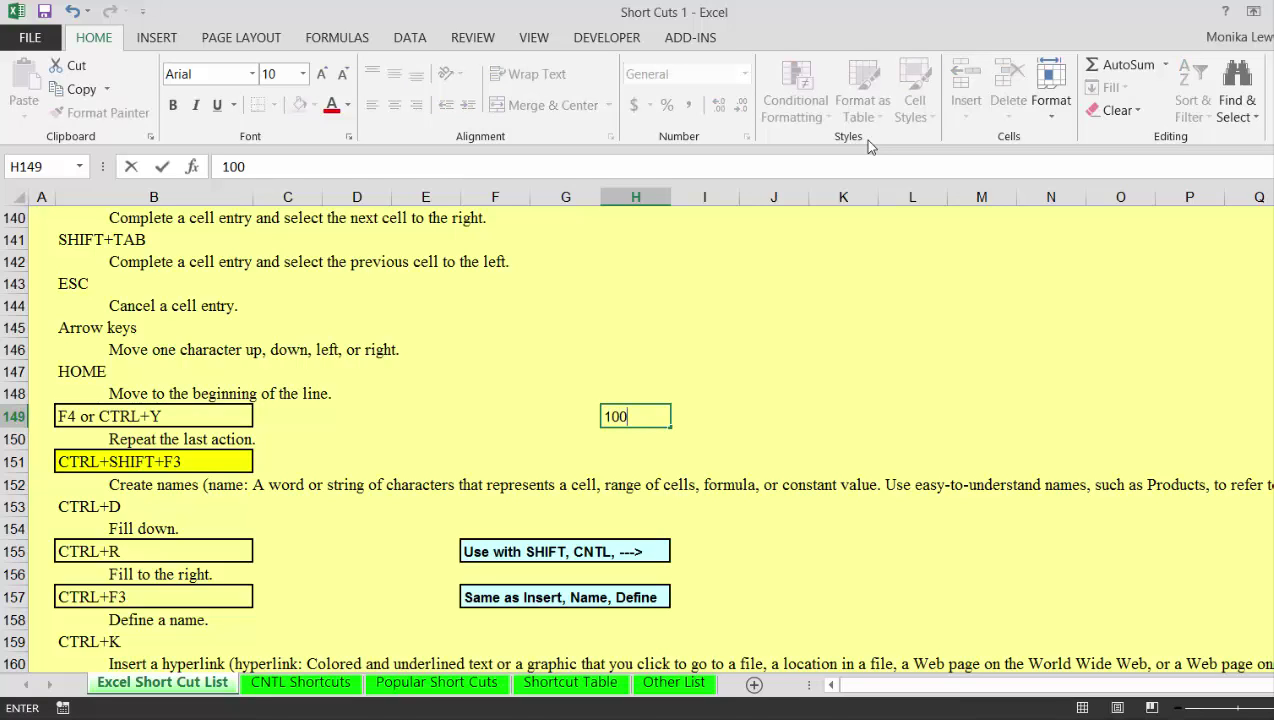
key("Return")
- Enter the label range 1 in cell I149, beside the 100
key("Up")
key("Right")
type("r")
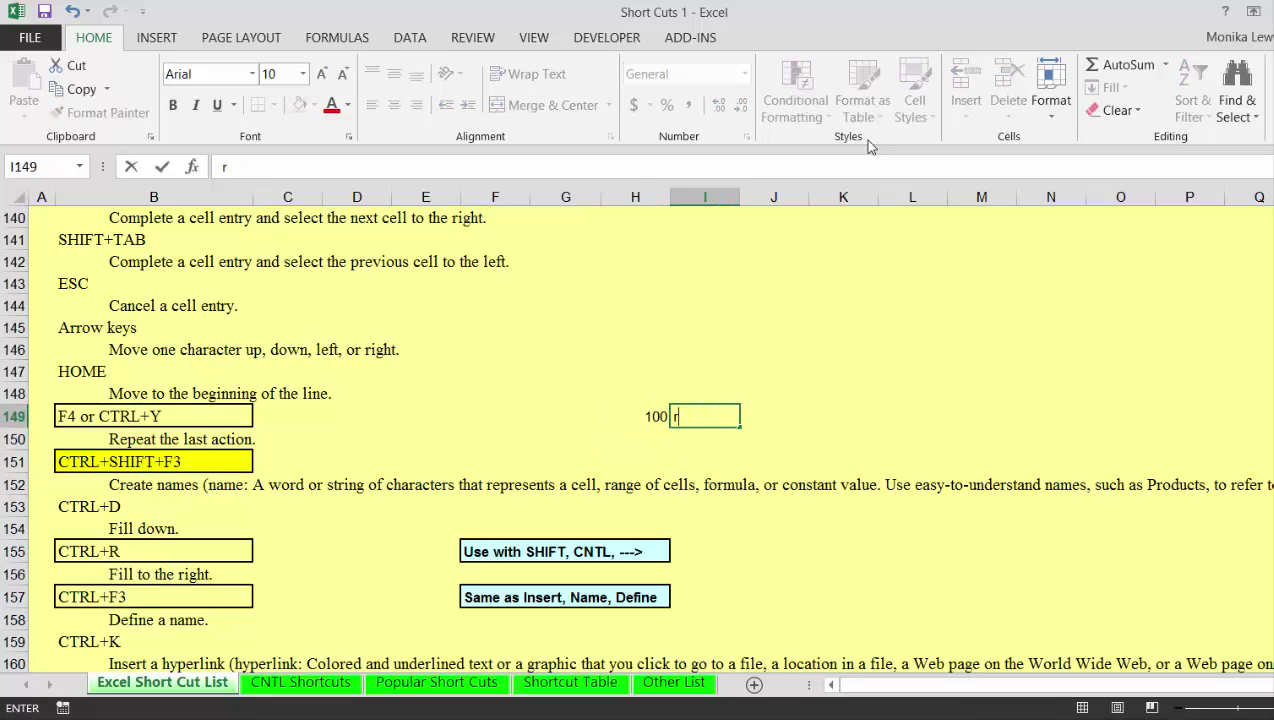
type("ange 1")
key("Return")
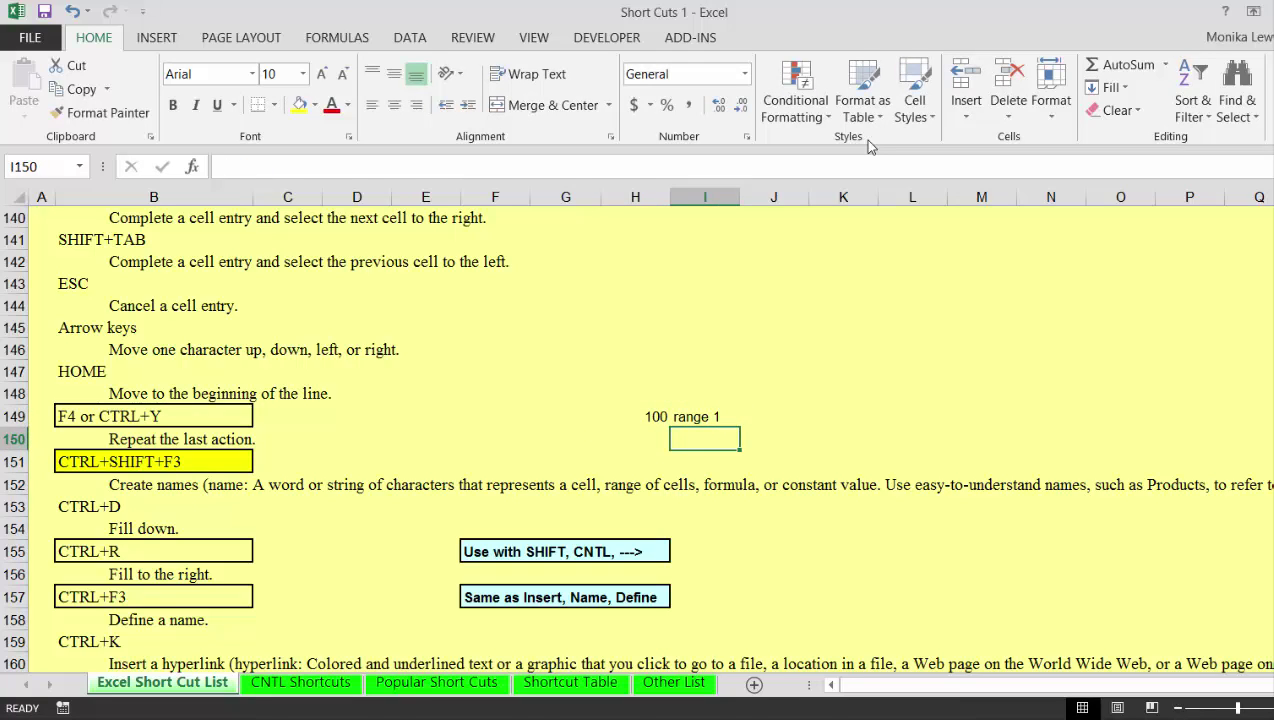
- Enter 200 in cell H150, directly below the 100
key("Left")
key("Up")
key("Right")
key("Right")
key("Left")
key("Left")
key("Left")
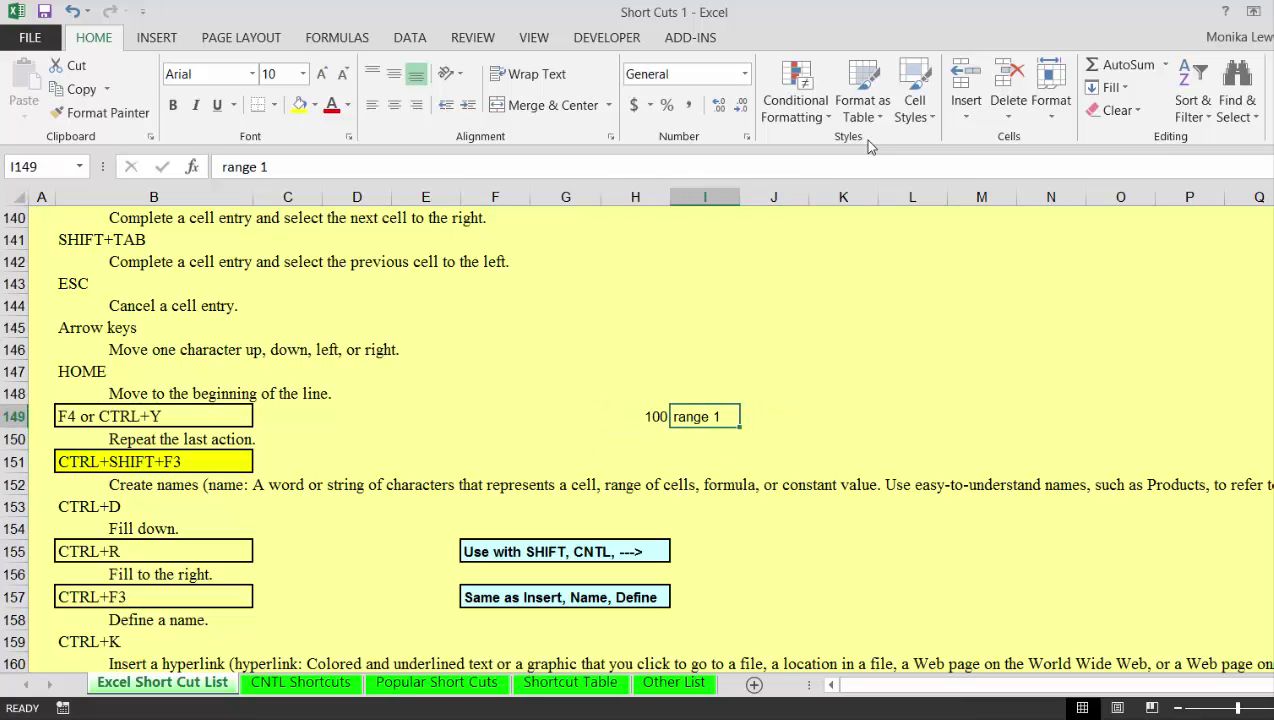
key("Down")
key("Right")
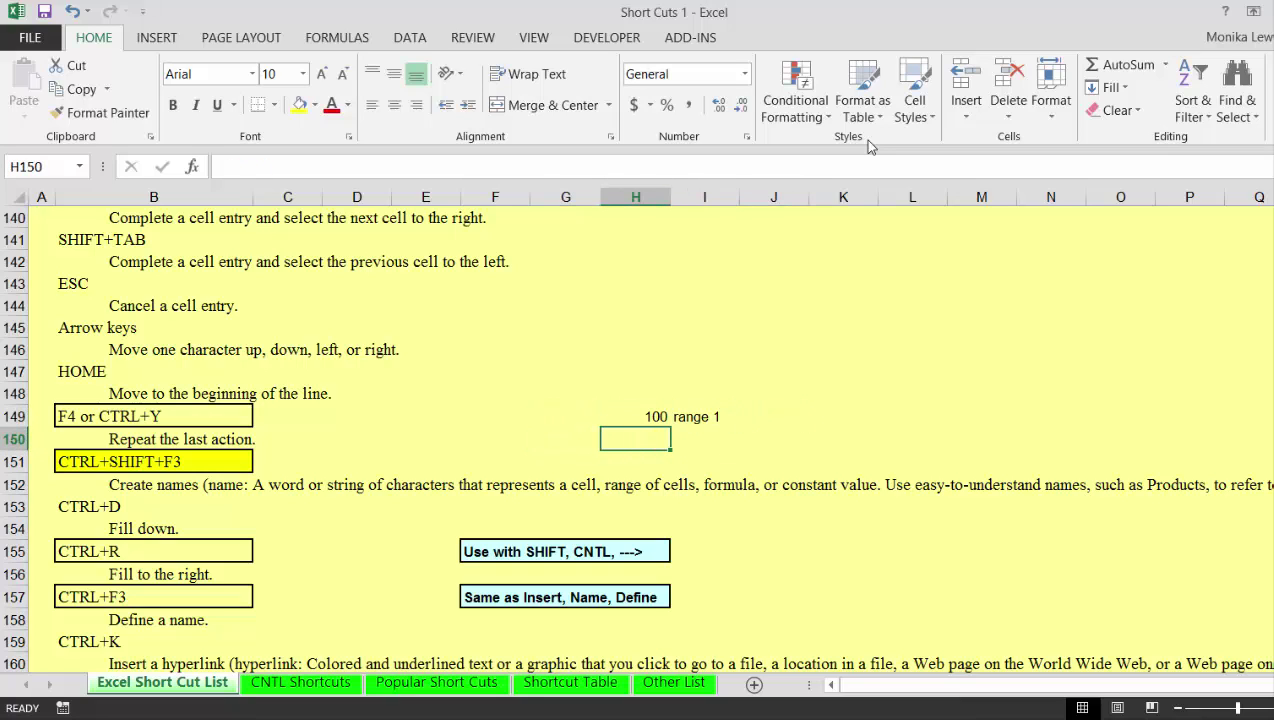
type("200")
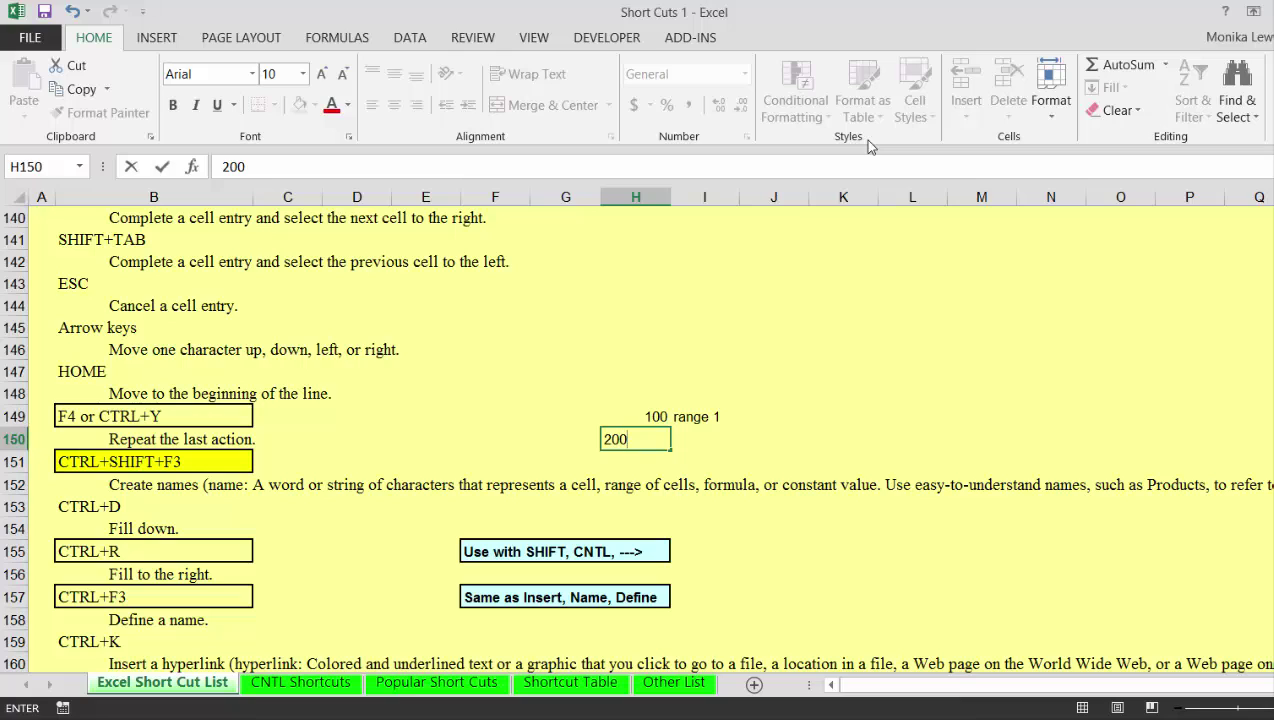
key("Return")
- Enter the label range 2 in cell I150 and select cell H149
key("Up")
key("Right")
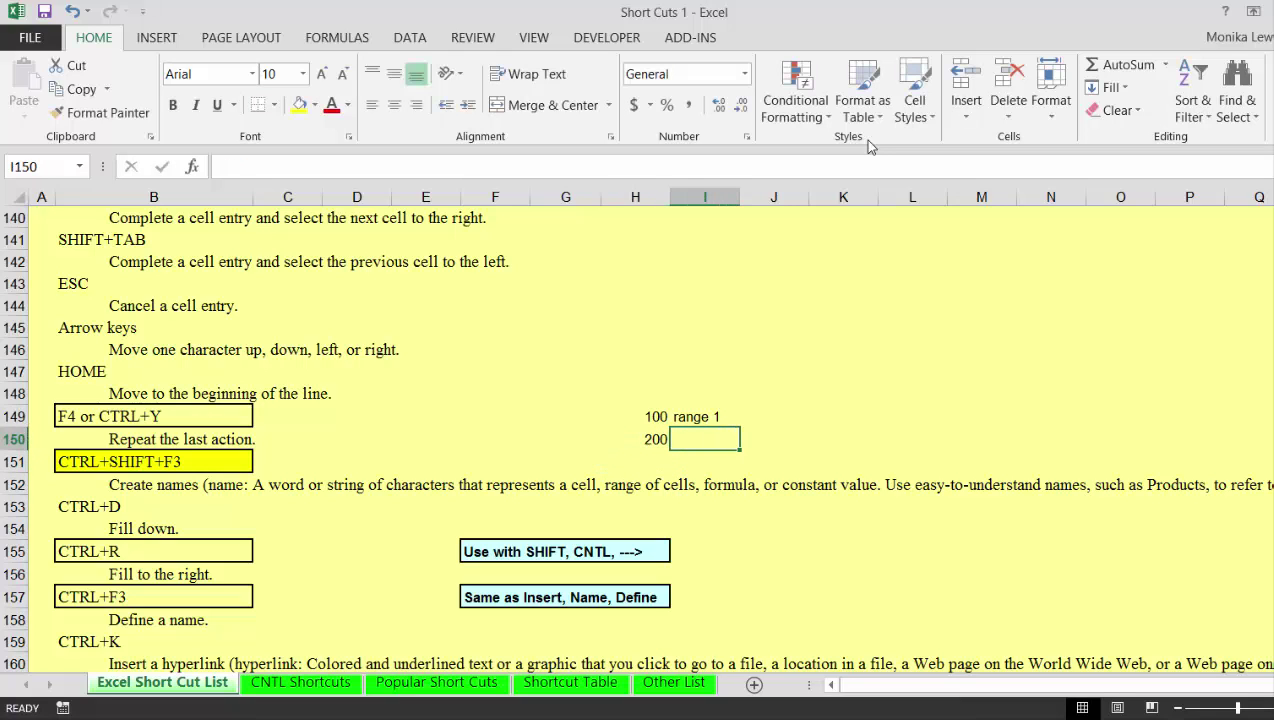
type("rn")
key("BackSpace")
key("BackSpace")
type("a")
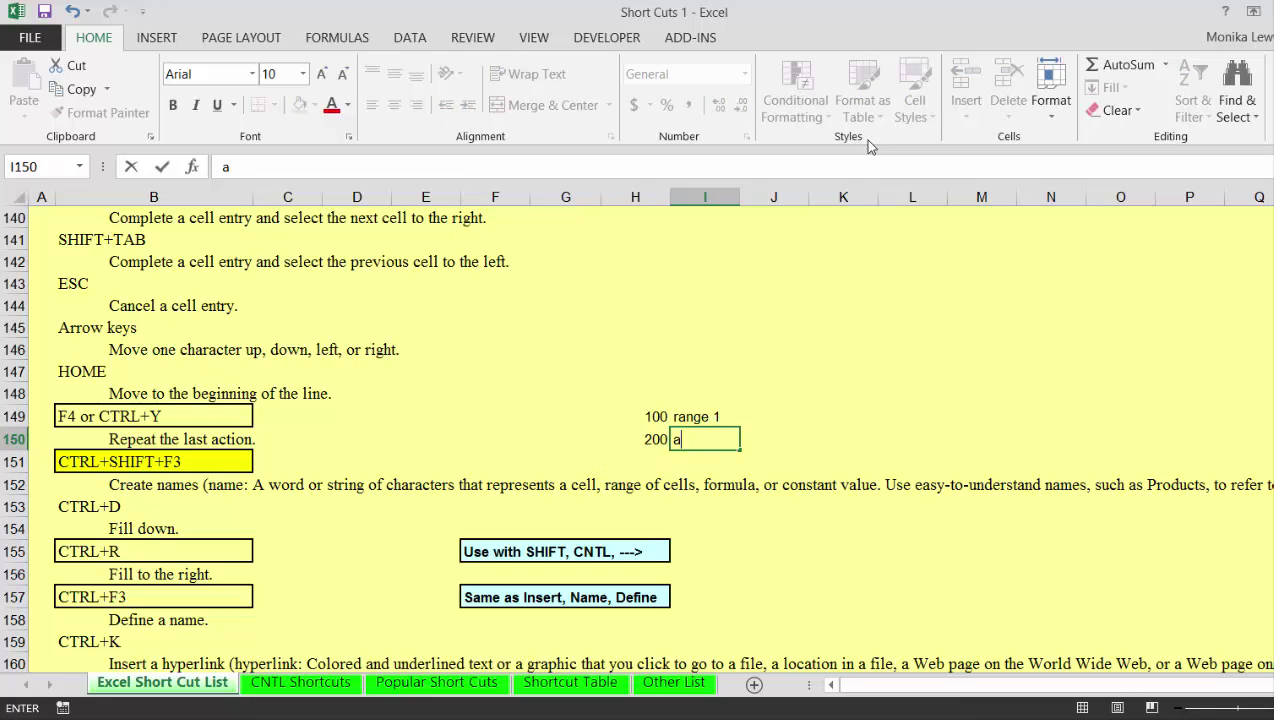
key("BackSpace")
type("range 2")
key("Return")
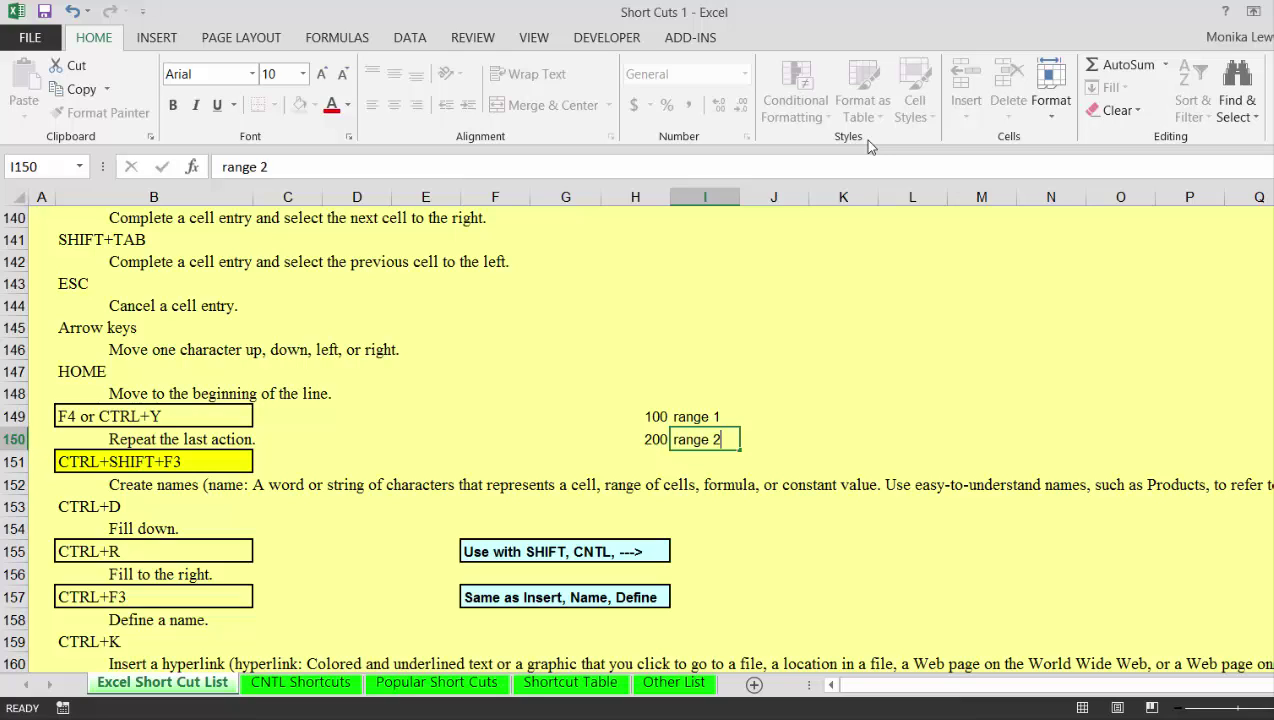
key("Up")
key("Up")
key("Left")
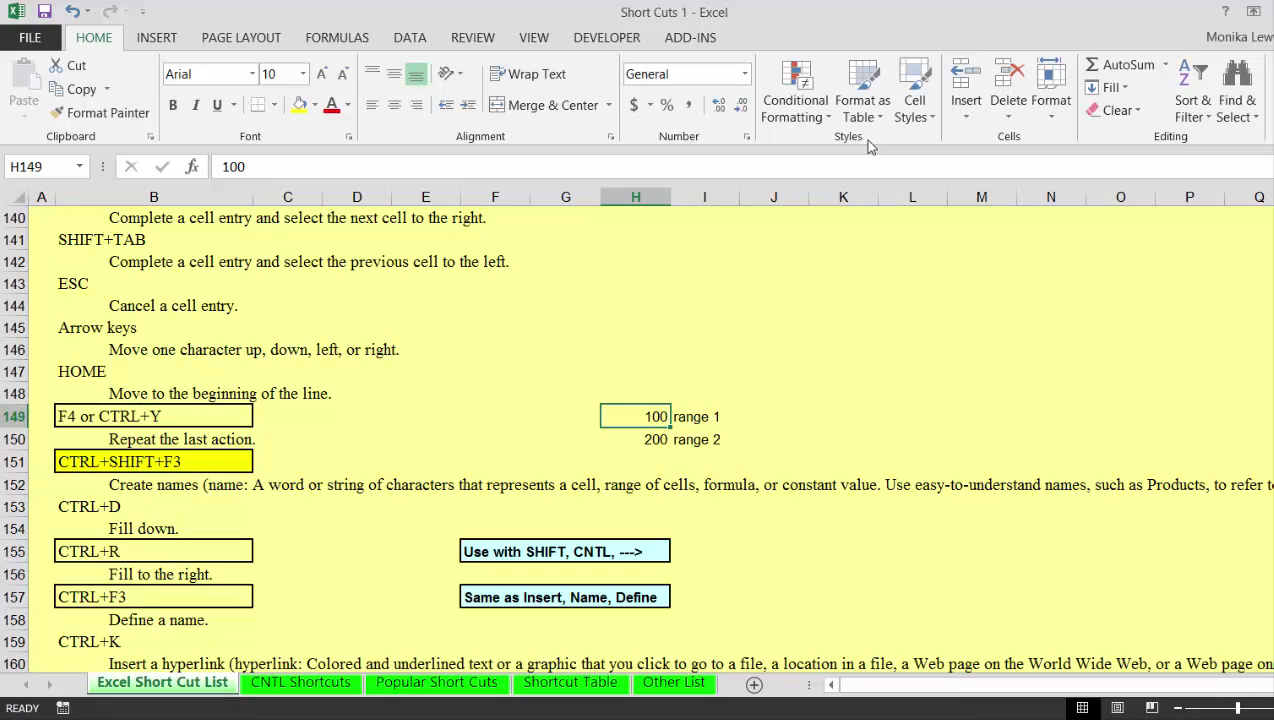
key("ctrl+shift+space")
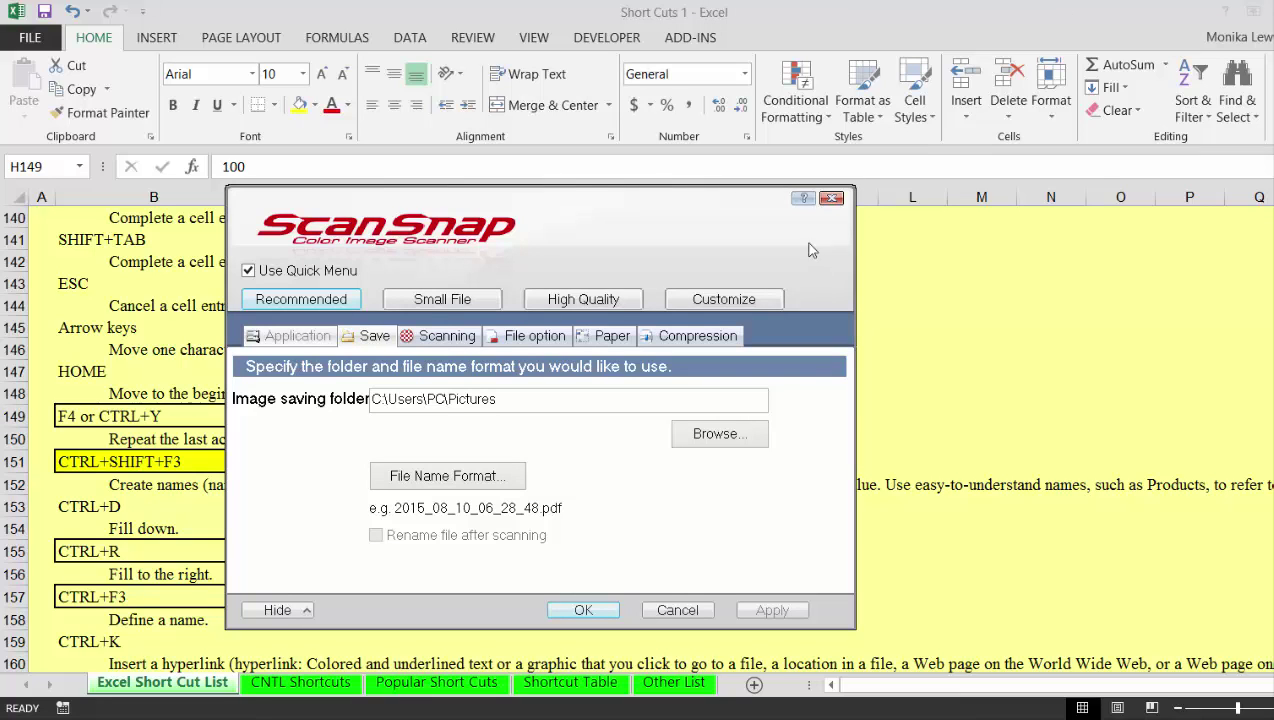
left_click(831, 198)
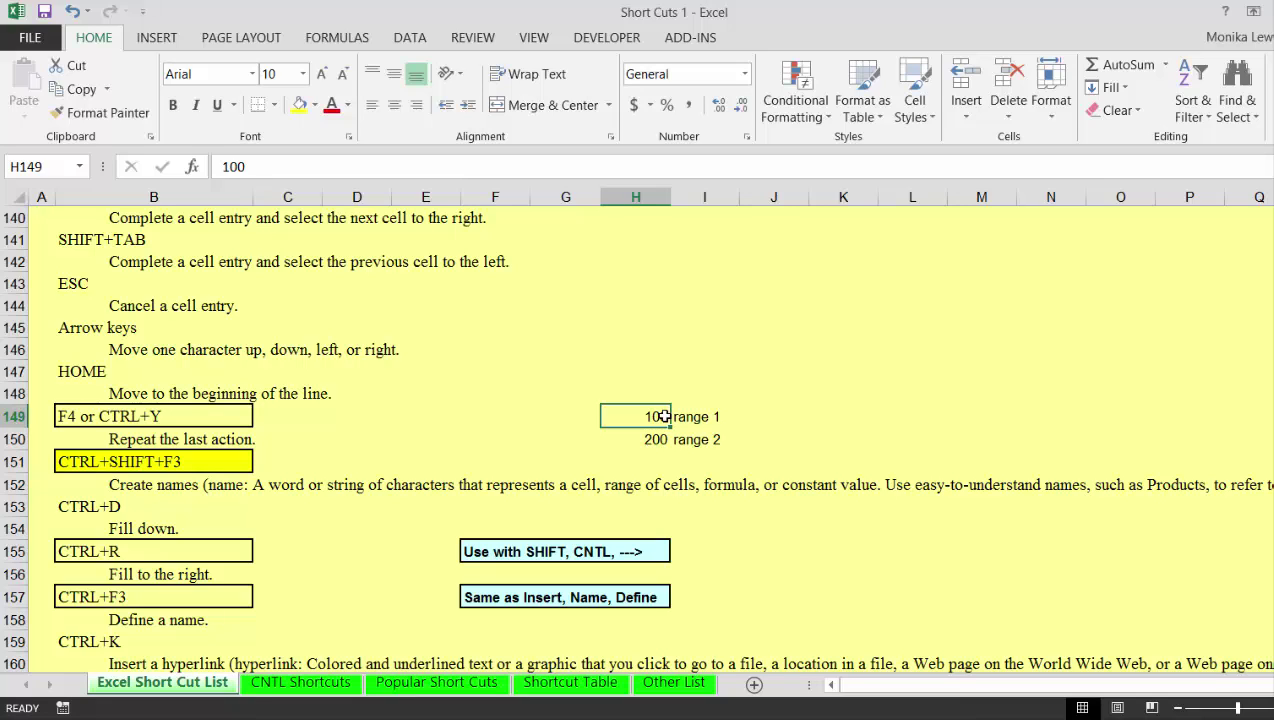
key("shift+space")
key("Right")
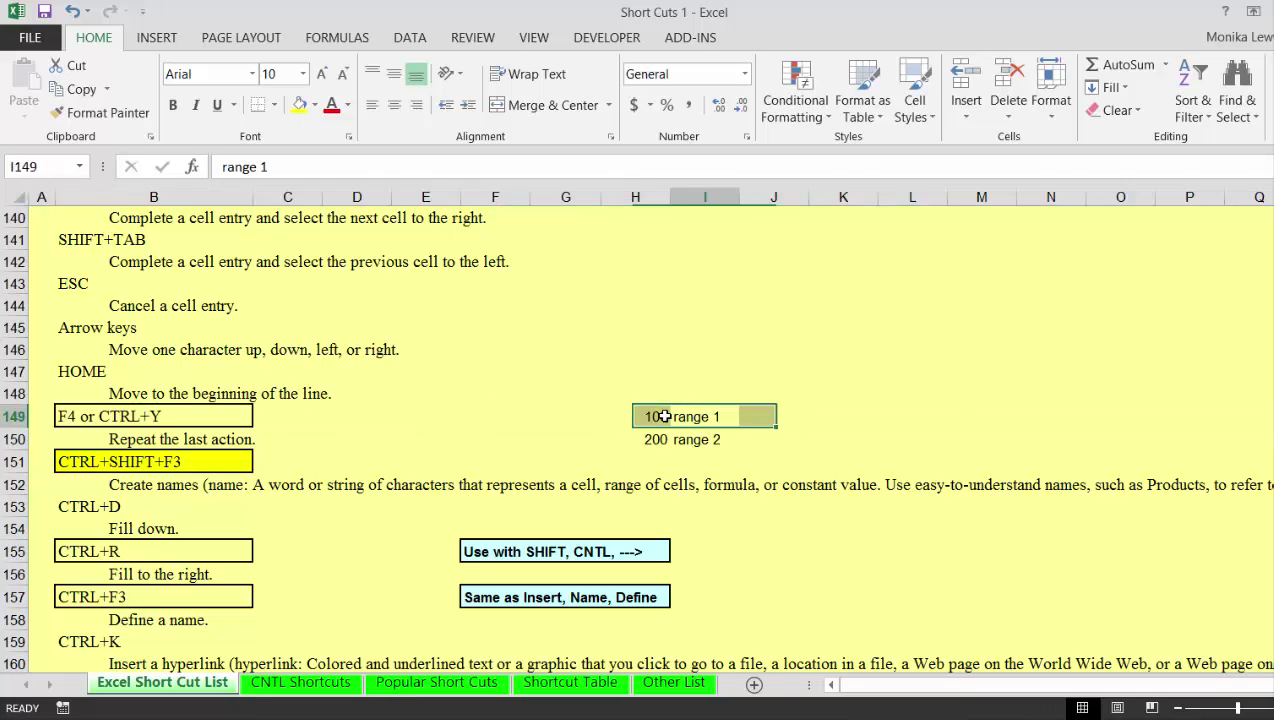
key("Left")
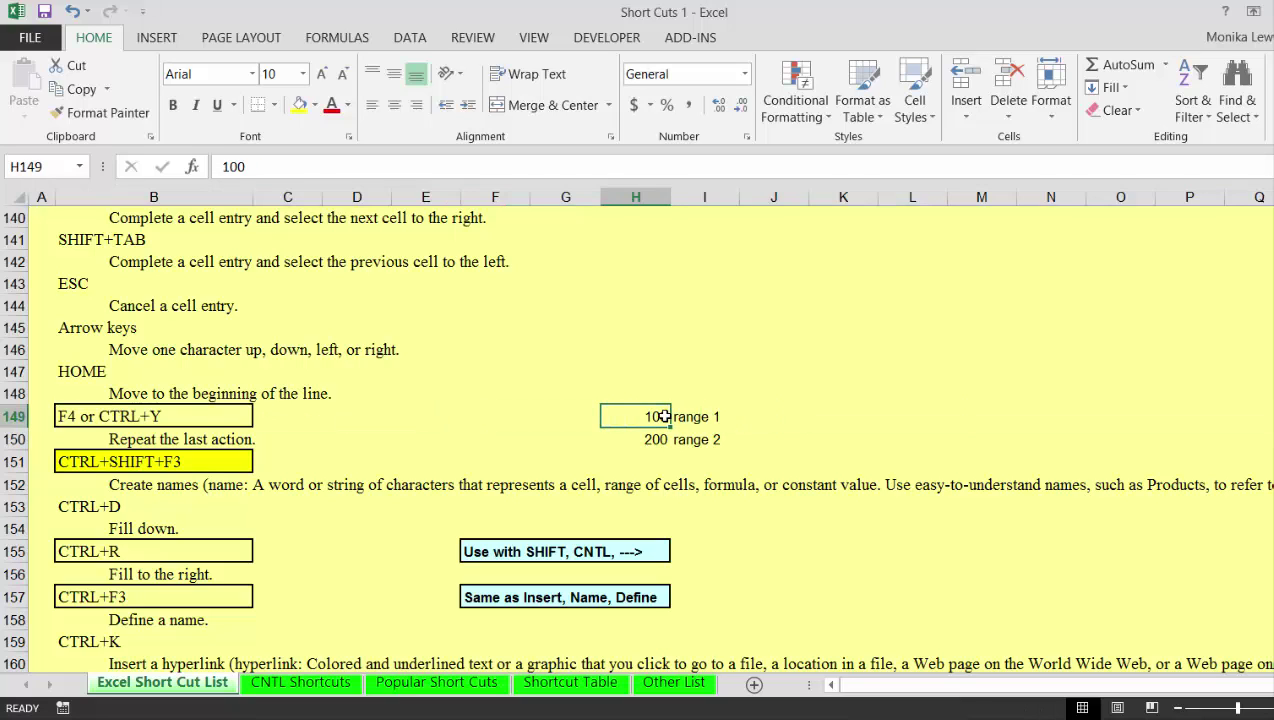
key("ctrl+shift+space")
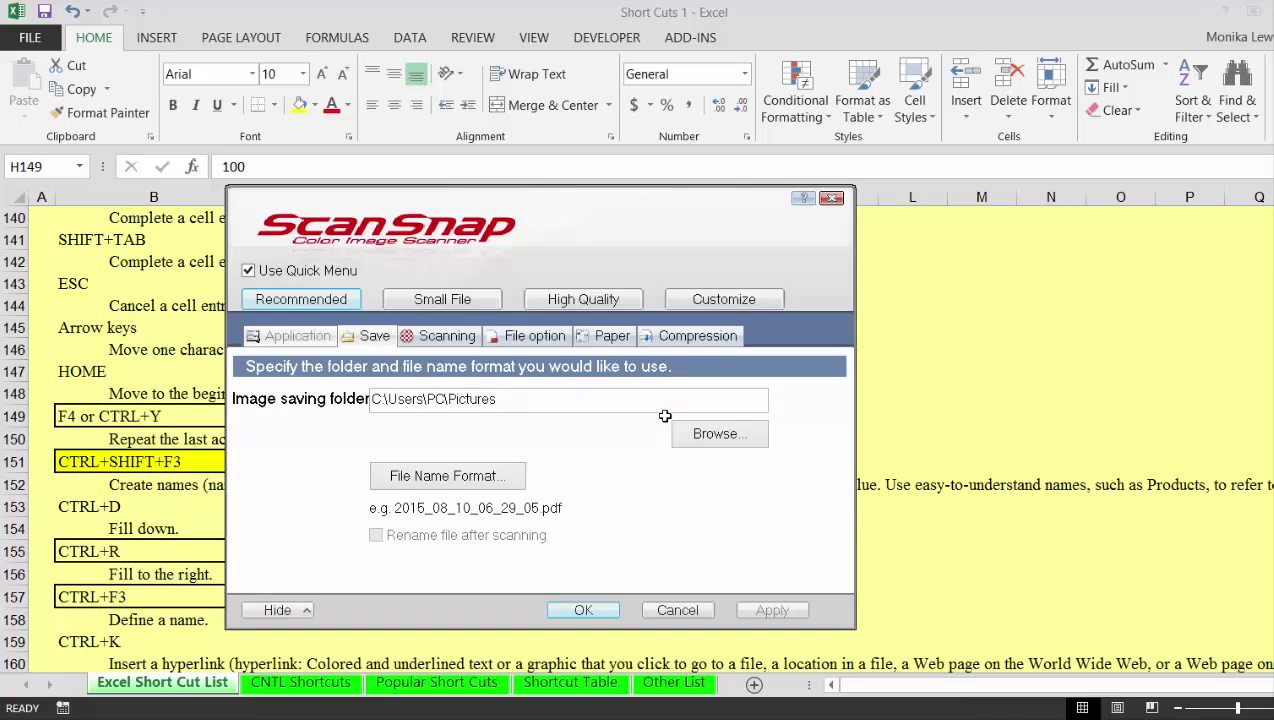
left_click(831, 198)
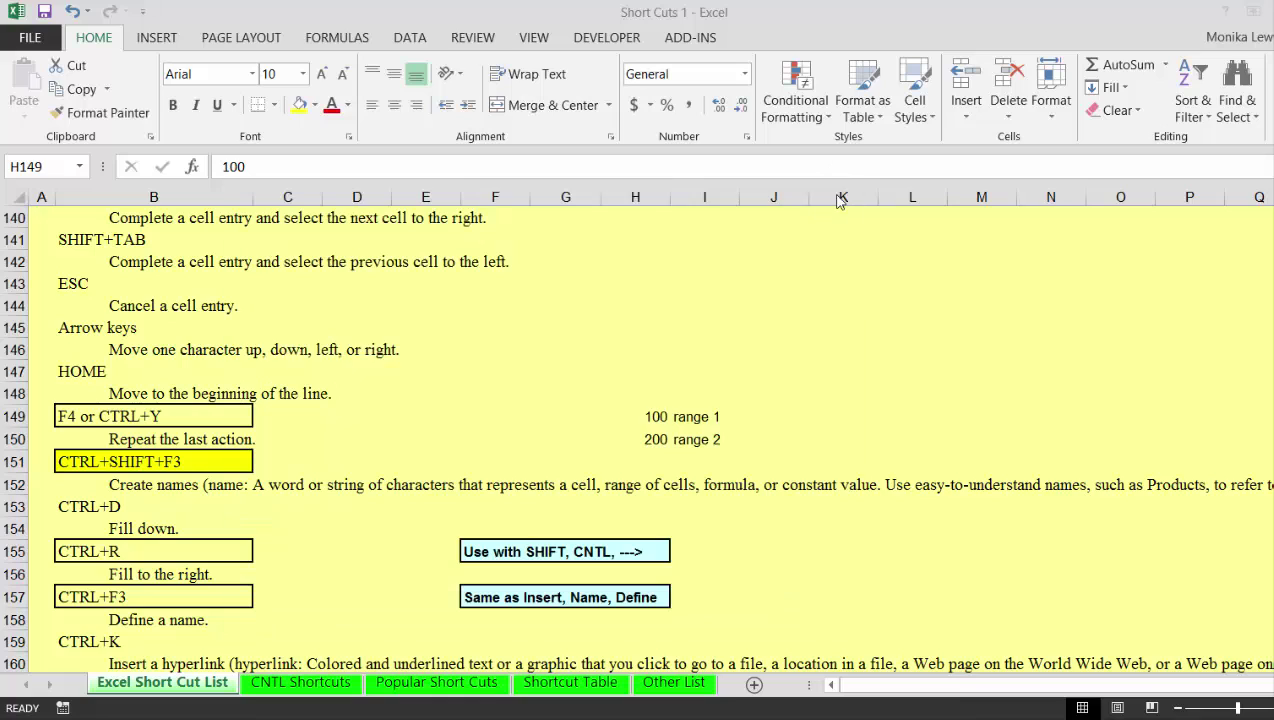
- Create names from the selection H149:I150 using only the right column's labels, and check the name assigned to H149
key("shift+Right")
key("shift+Down")
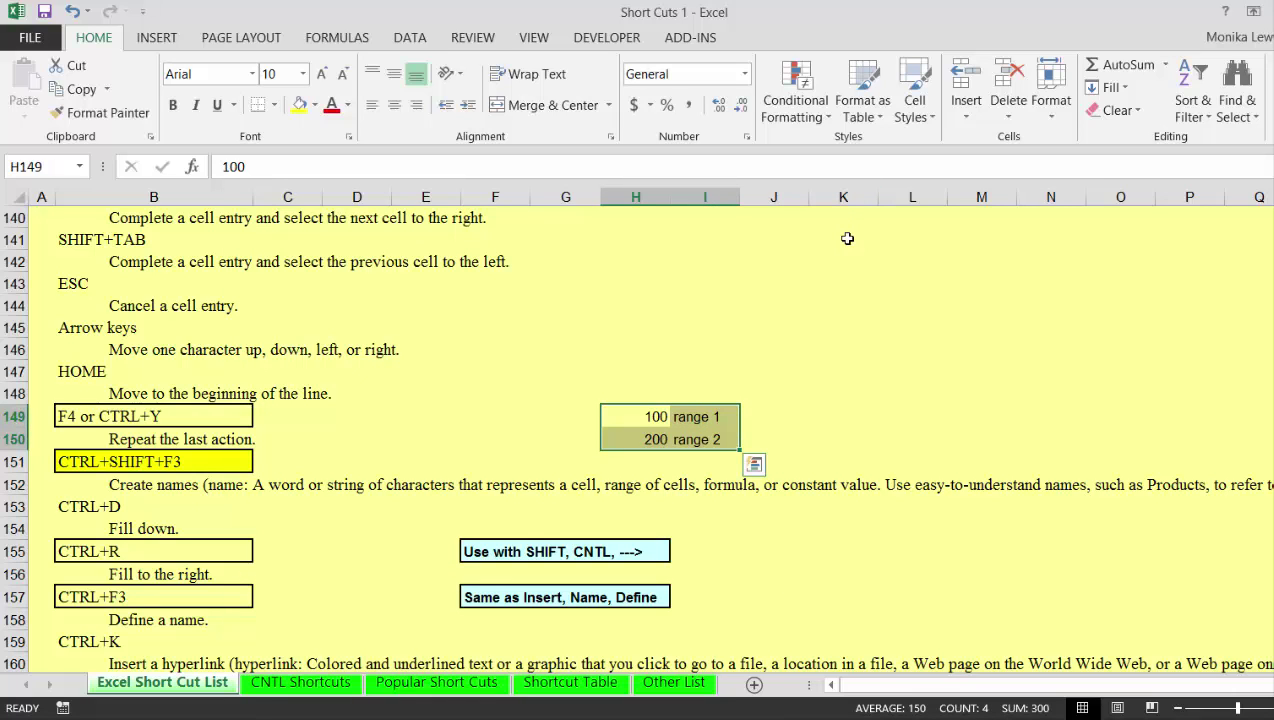
key("ctrl+shift+F3")
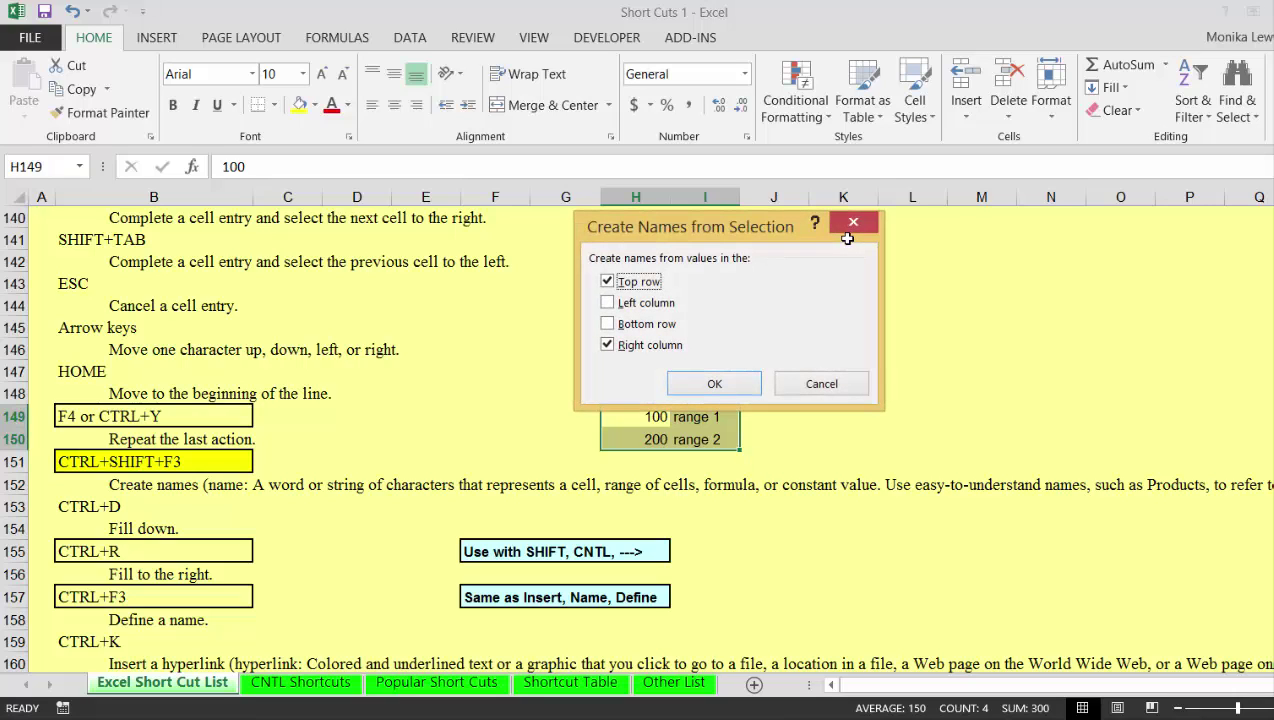
left_click(612, 283)
left_click(693, 390)
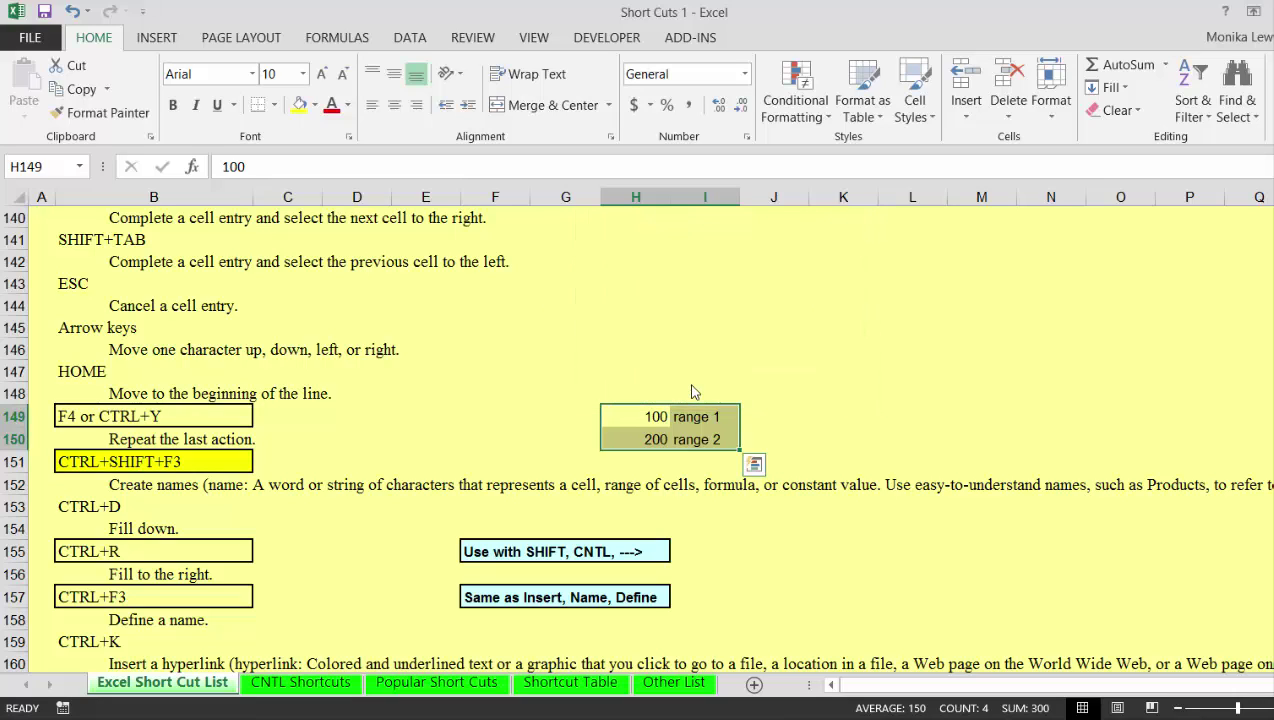
key("Down")
key("Up")
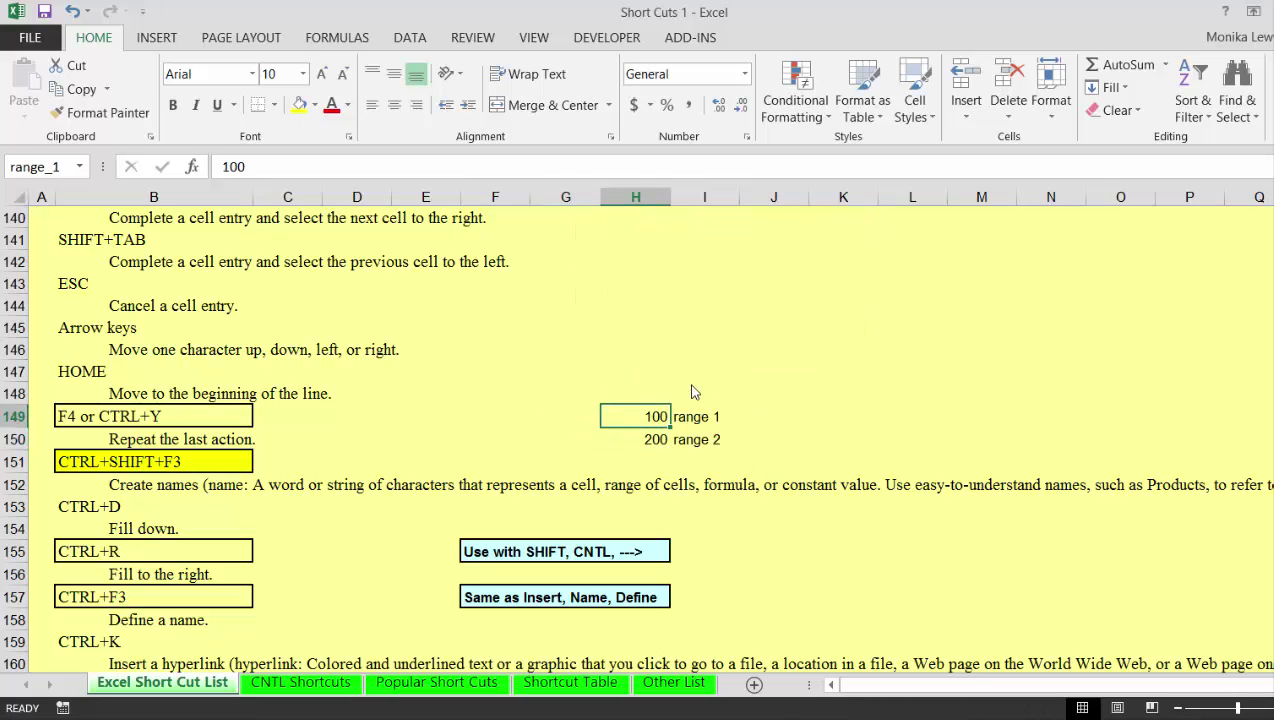
- Review the fill down, fill right and define name shortcuts in rows 153 to 158
key("Down")
key("Down")
key("Down")
key("Down")
key("Down")
key("Down")
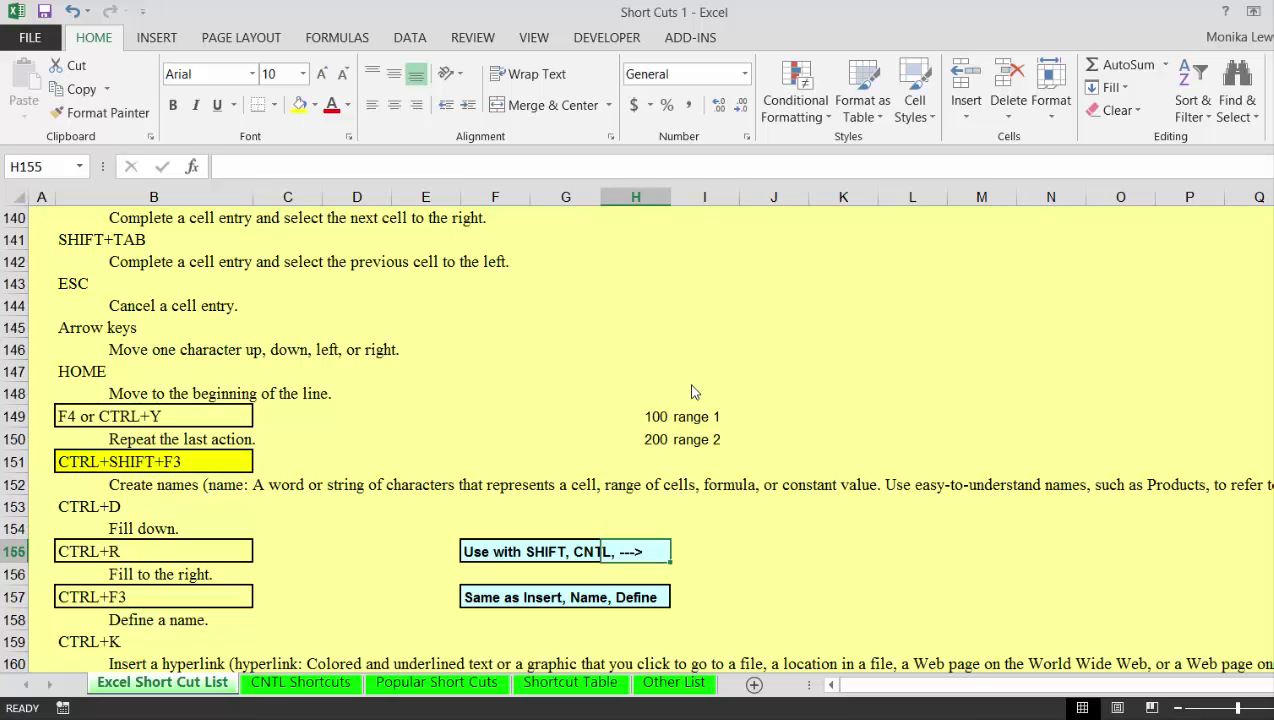
key("Down")
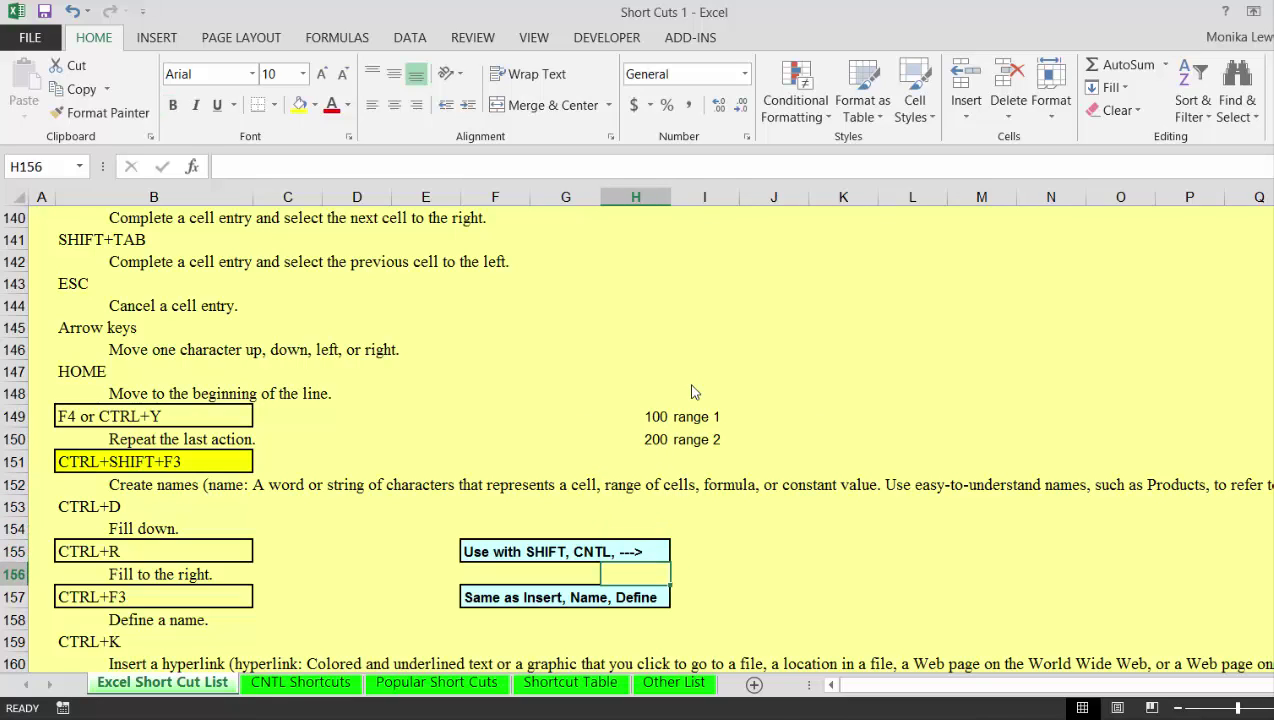
key("Down")
key("Up")
key("Up")
key("Up")
key("Up")
- Apply a thick box border to the fill down shortcut in cell B153
key("Left")
key("Left")
key("Left")
key("Left")
key("Left")
key("Left")
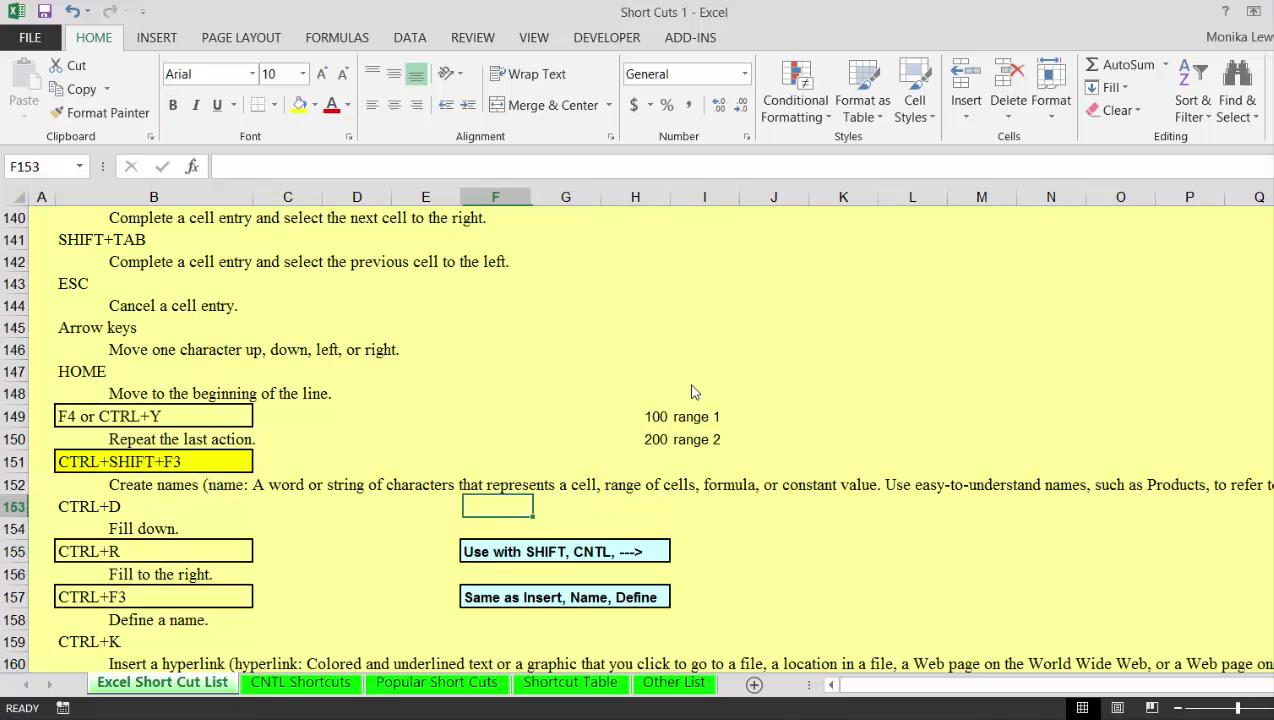
key("shift+Down")
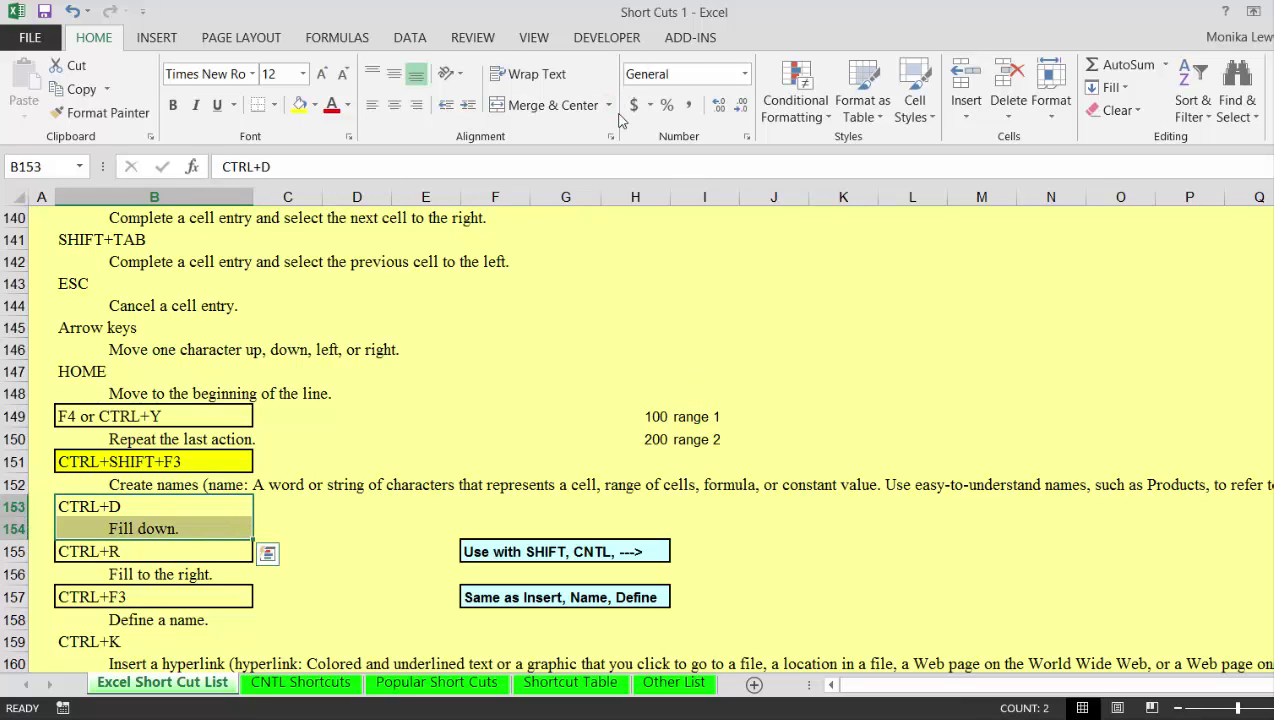
key("Up")
key("Down")
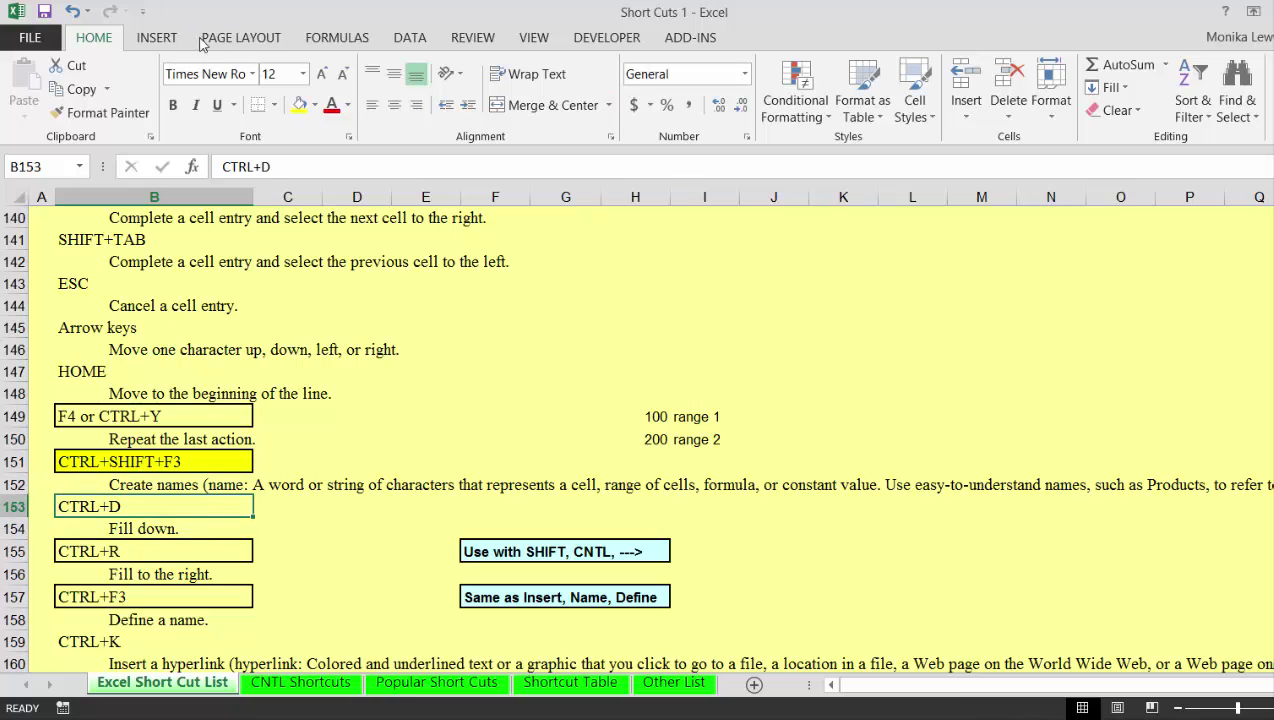
left_click(276, 106)
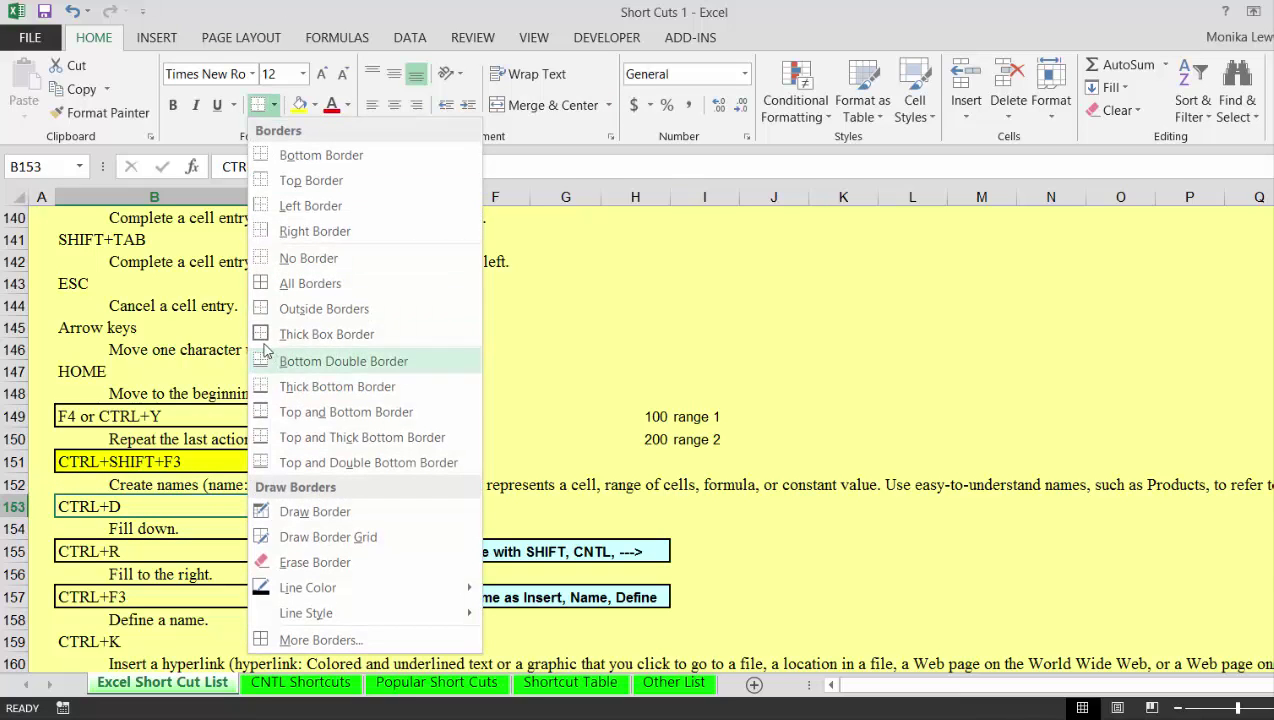
left_click(257, 341)
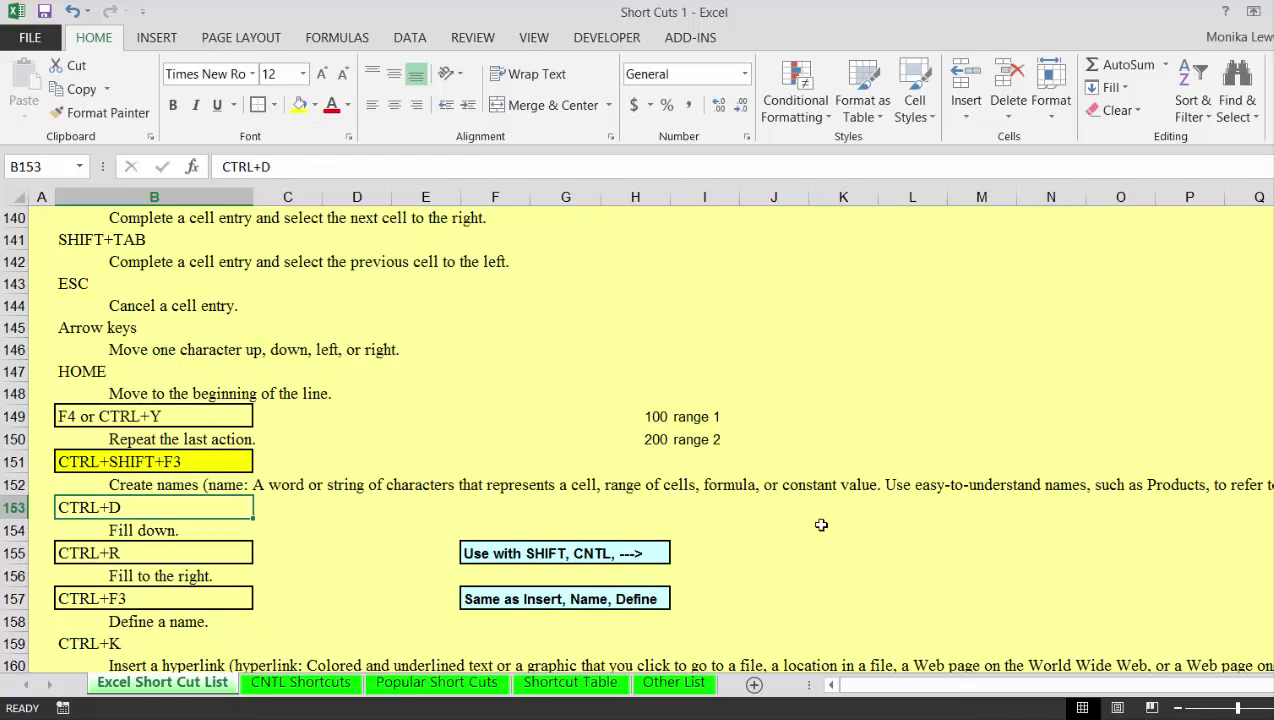
- Enter 100 in cell K154 and fill it to the right through N154
left_click(870, 528)
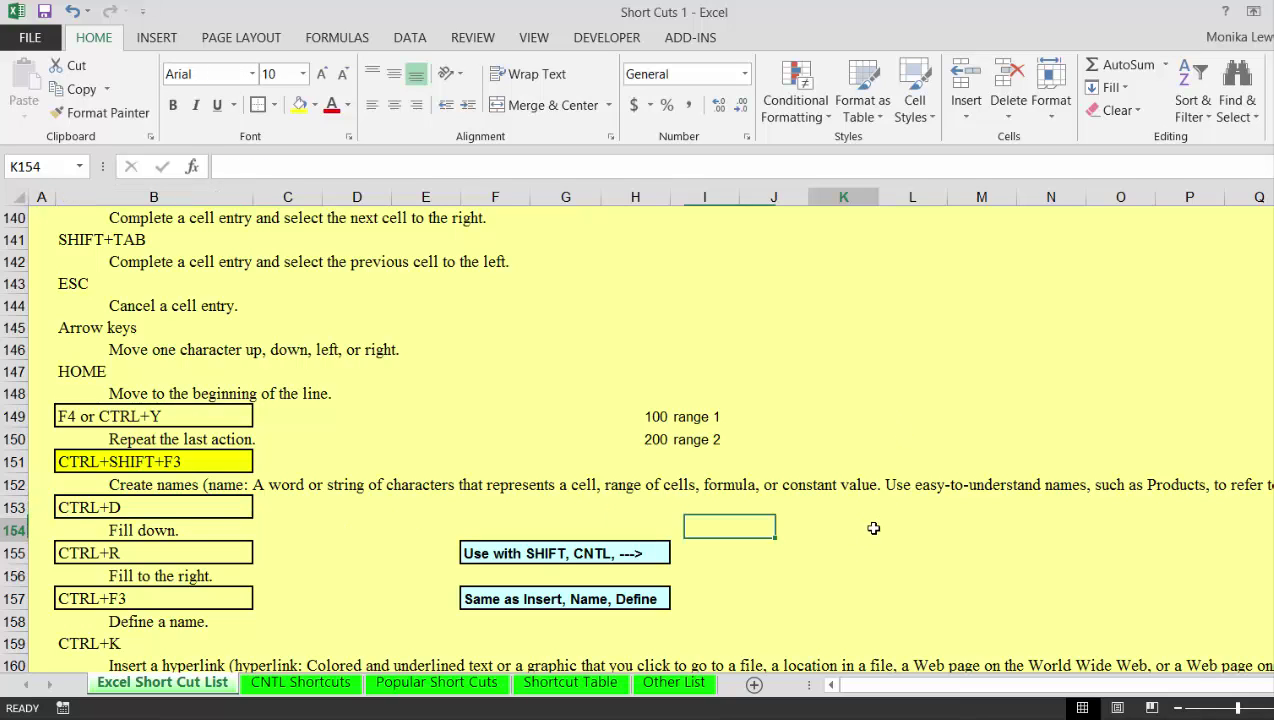
type("100")
key("Return")
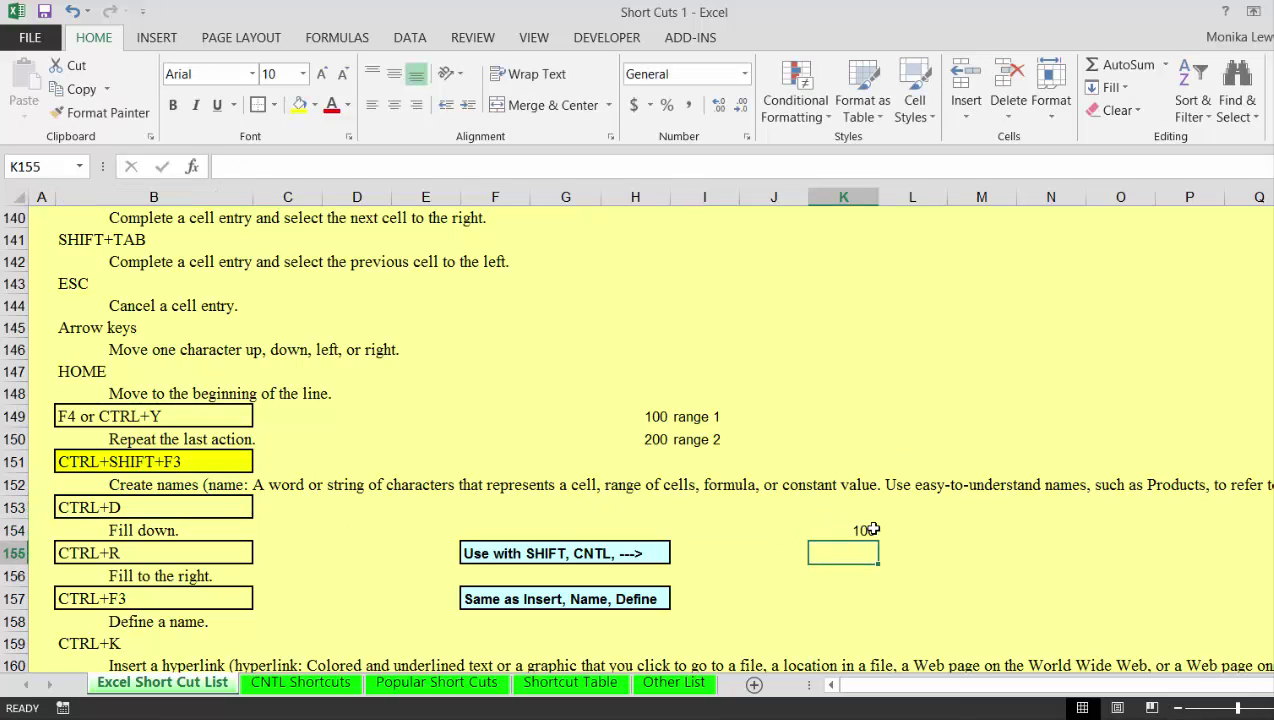
left_click(873, 529)
key("shift+Right")
key("shift+Right")
key("shift+Right")
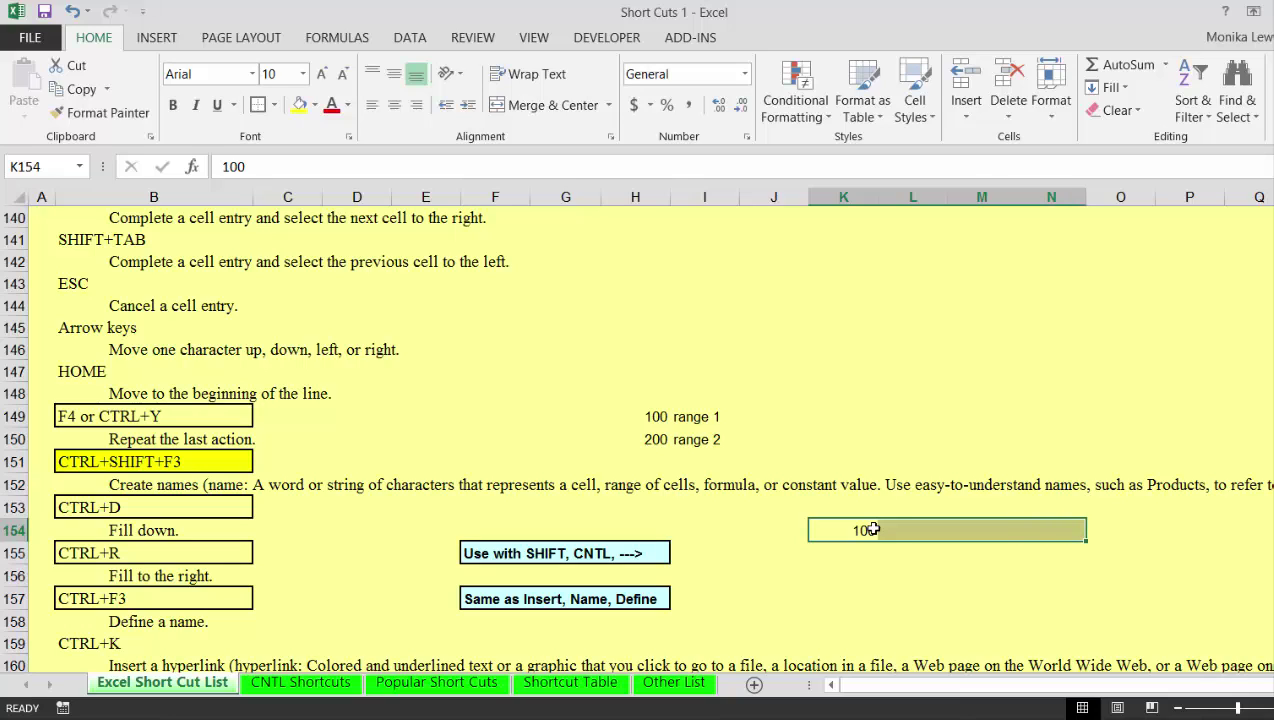
key("ctrl+r")
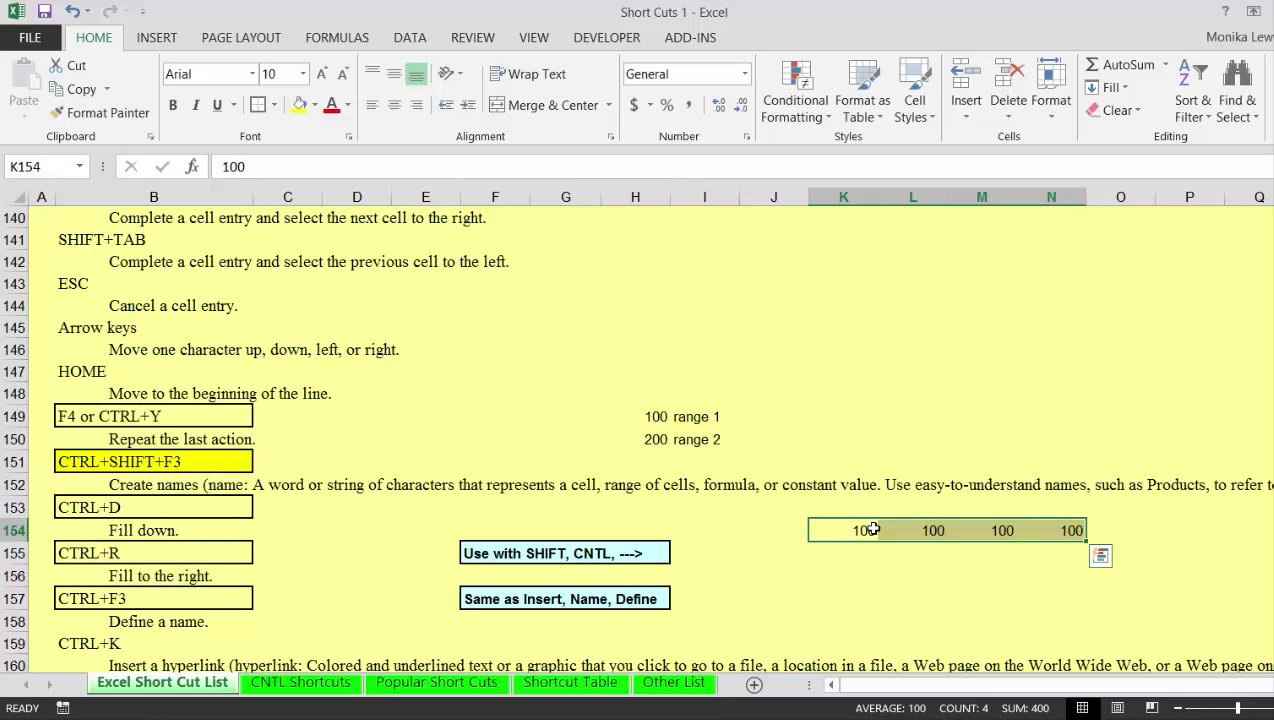
- Try filling the row of 100s down into row 155, and clear the contents of K154:N155
key("shift+Down")
key("ctrl+d")
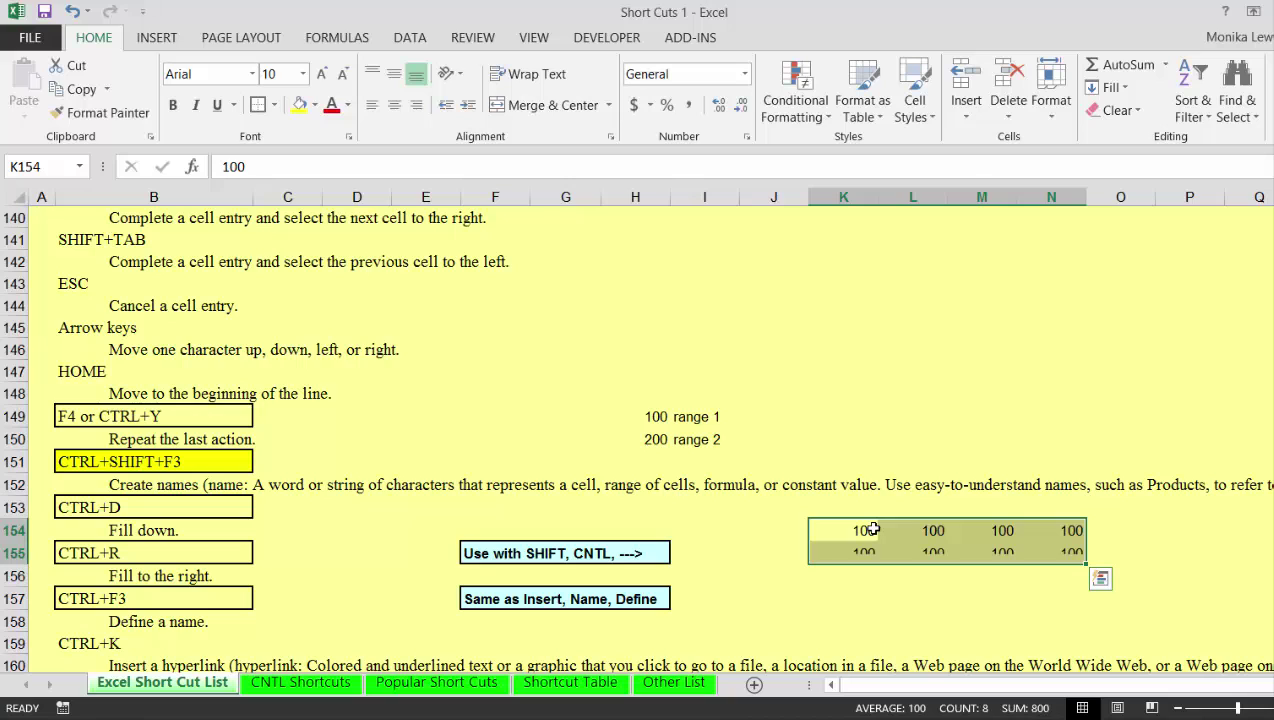
key("Delete")
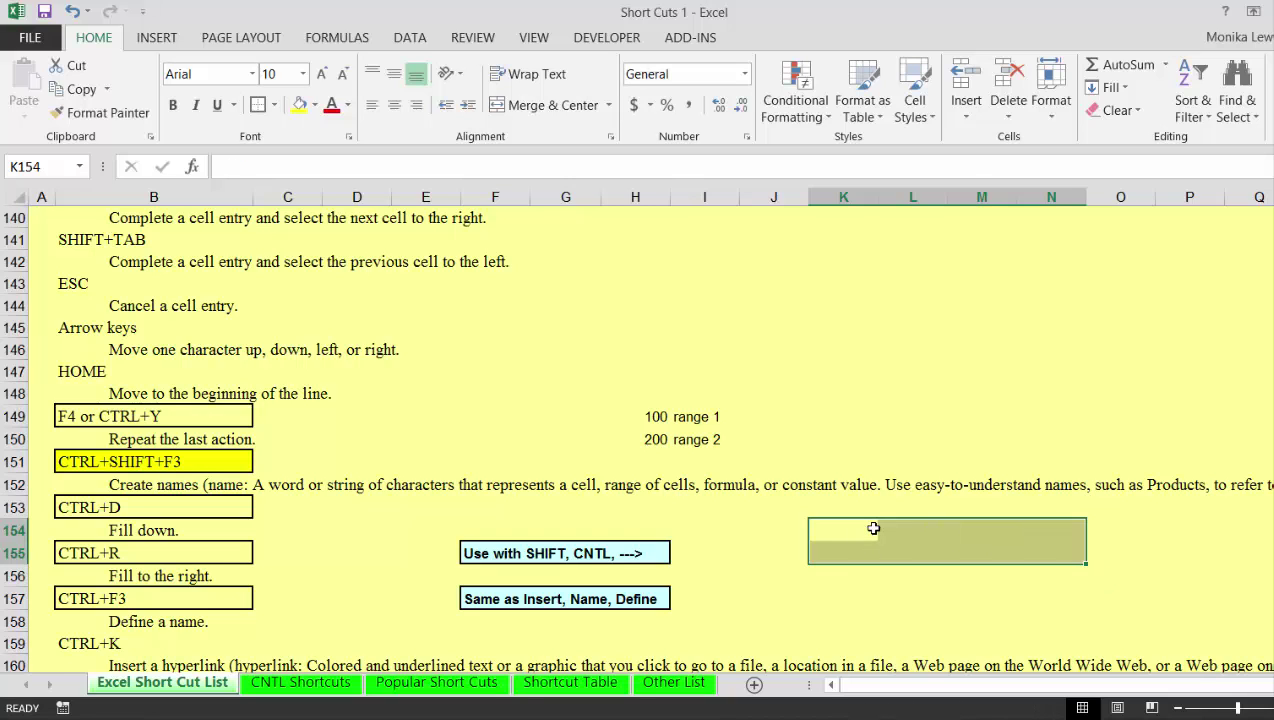
- Open the Name Manager from cell K157 to view the workbook's defined names, and close it
key("Down")
key("Down")
key("Down")
key("Down")
key("Down")
key("Down")
key("Down")
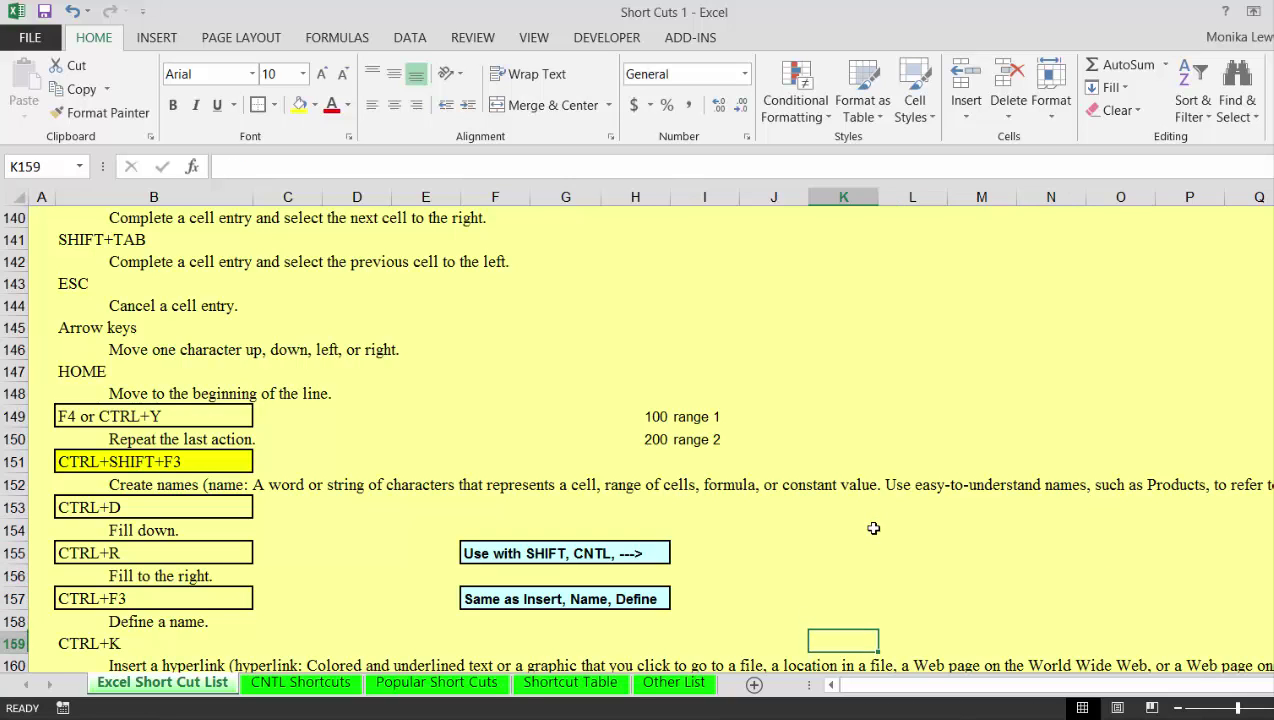
key("Up")
key("Up")
key("Up")
key("Up")
key("Up")
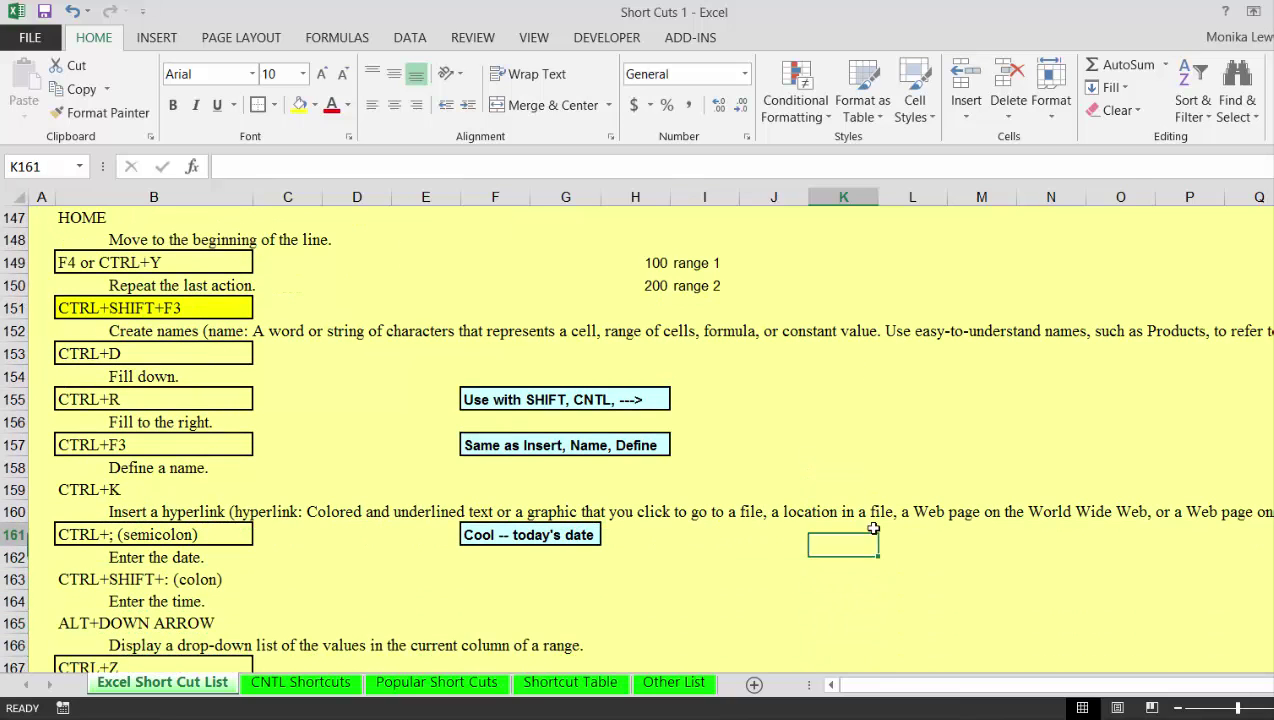
key("Down")
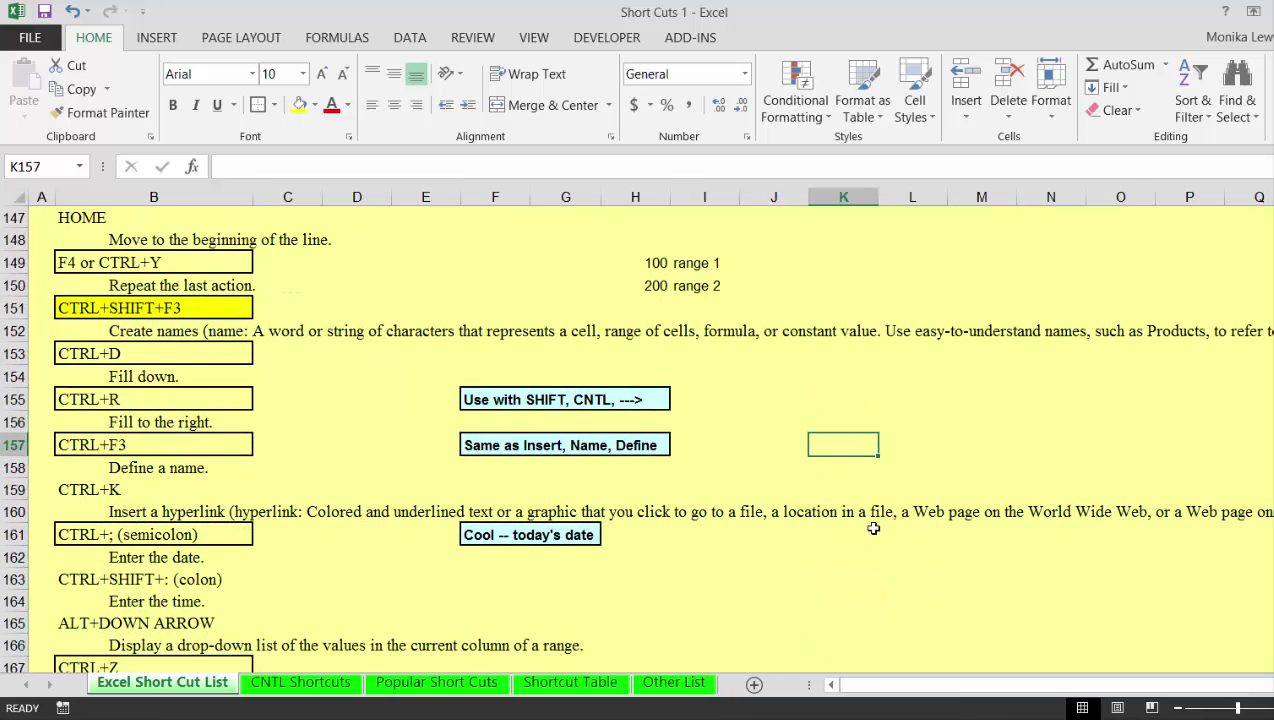
key("ctrl+F3")
key("Escape")
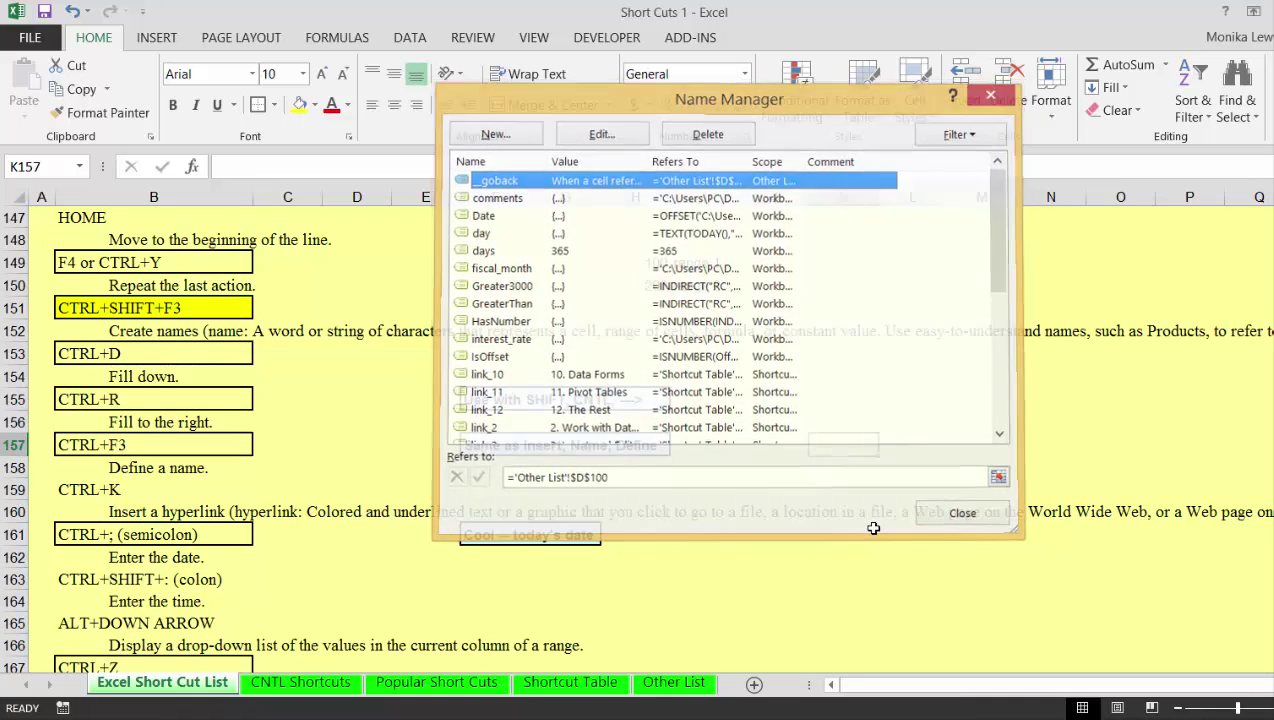
- Enter the note Range Names are F3 in cell J157, beside the define name shortcut
left_click(802, 431)
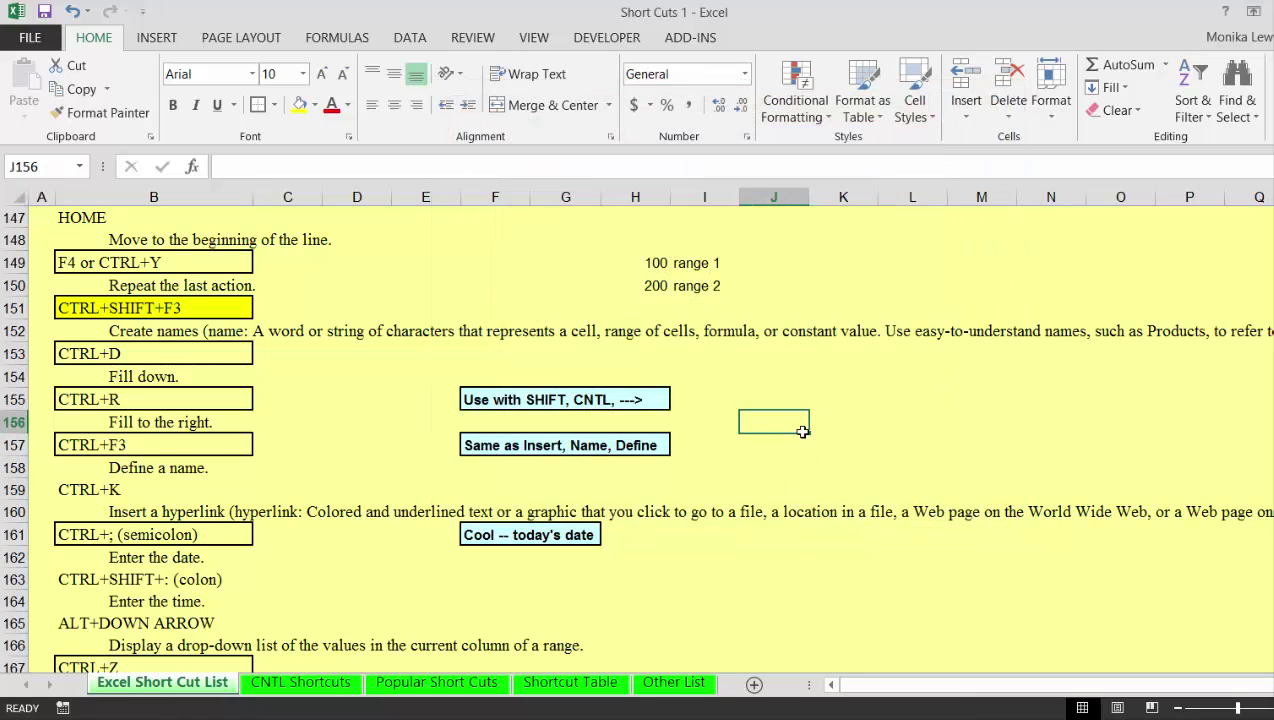
key("Down")
type("Ra")
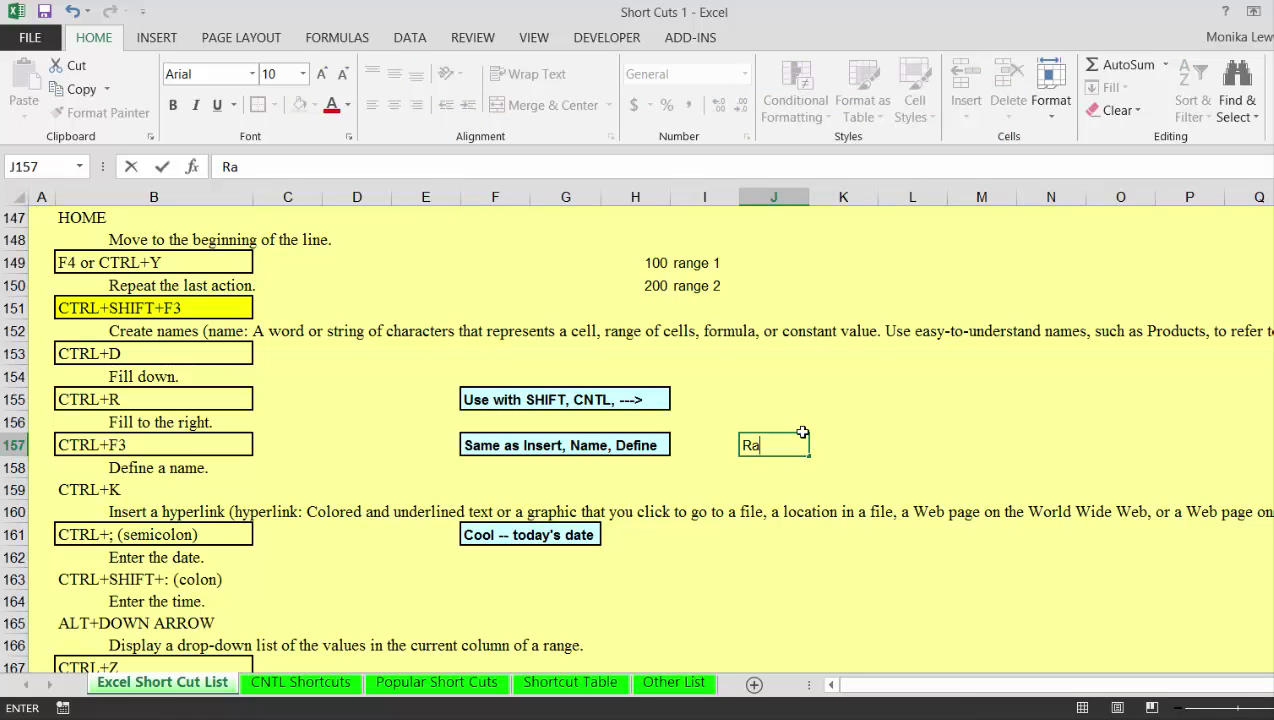
type("nge Names ard")
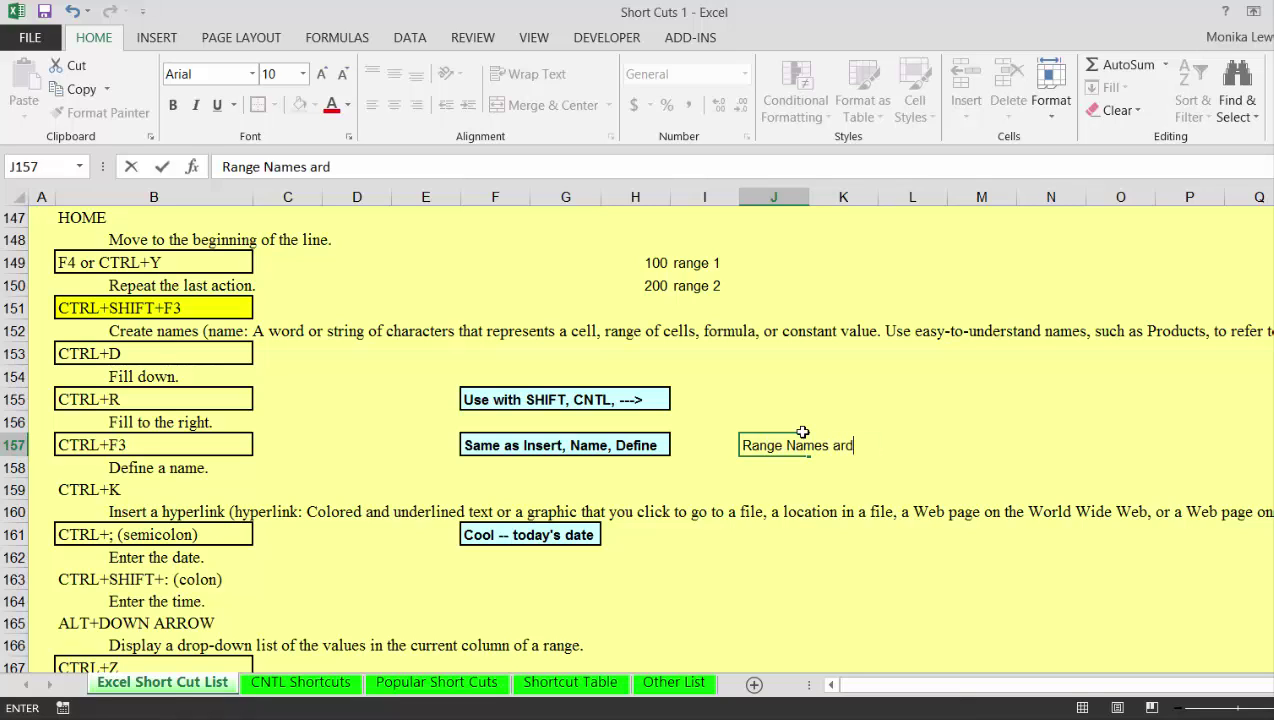
key("BackSpace")
type("e F3")
key("Return")
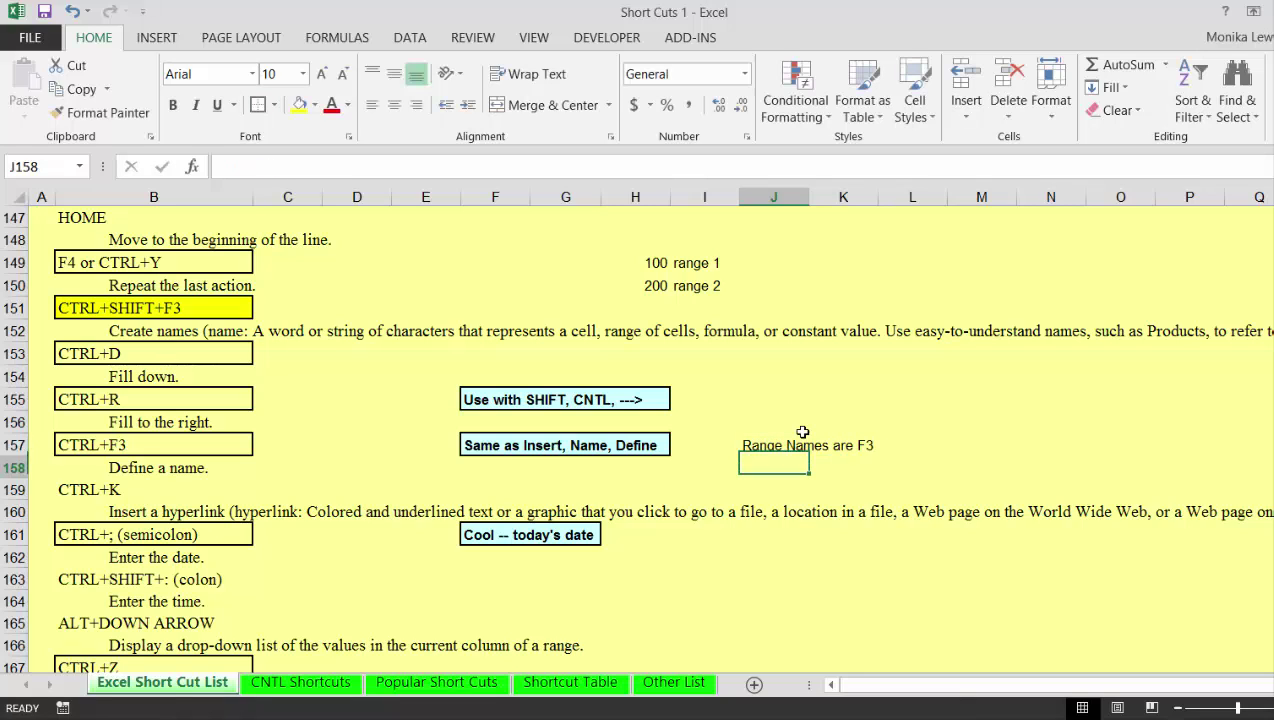
- Insert the current date, 8/10/2015, in cell J161 beside the date entry shortcut
key("Down")
key("Down")
key("Down")
key("Down")
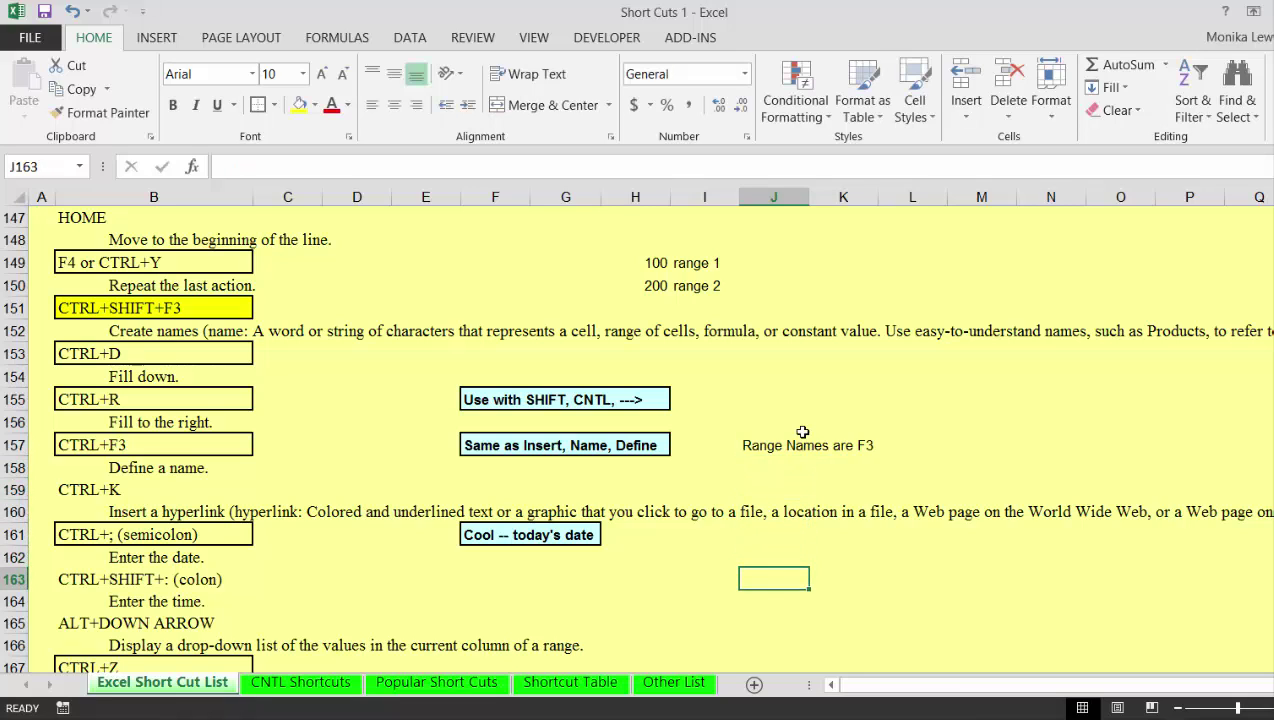
key("Up")
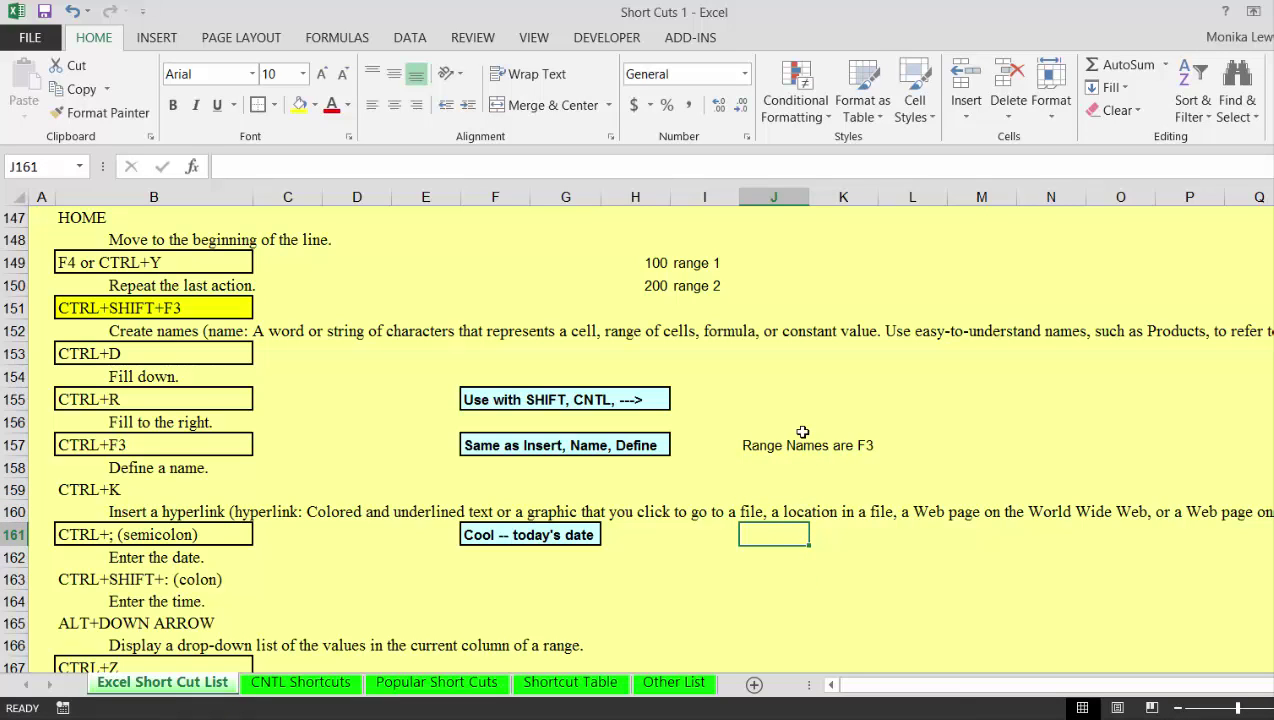
key("ctrl+semicolon")
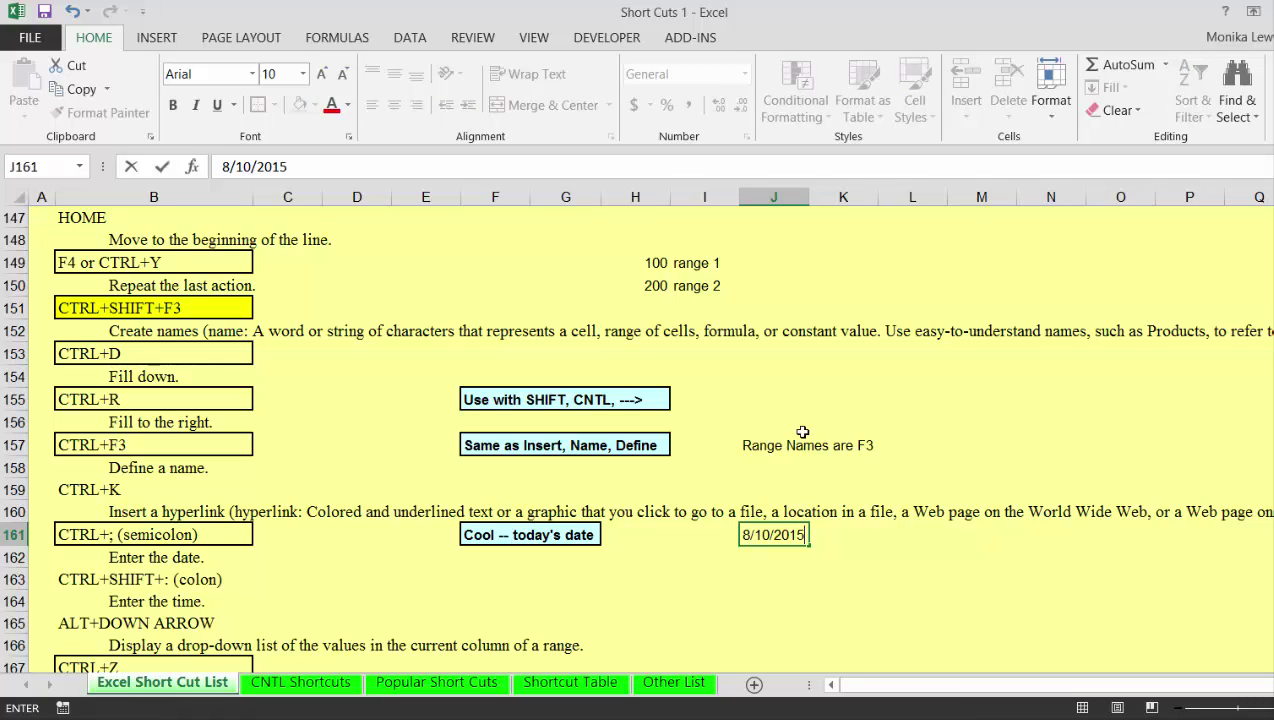
key("Return")
- Review the enter time, drop-down list and undo shortcuts in rows 163 to 168
key("Down")
key("Down")
key("Down")
key("Down")
key("Down")
key("Down")
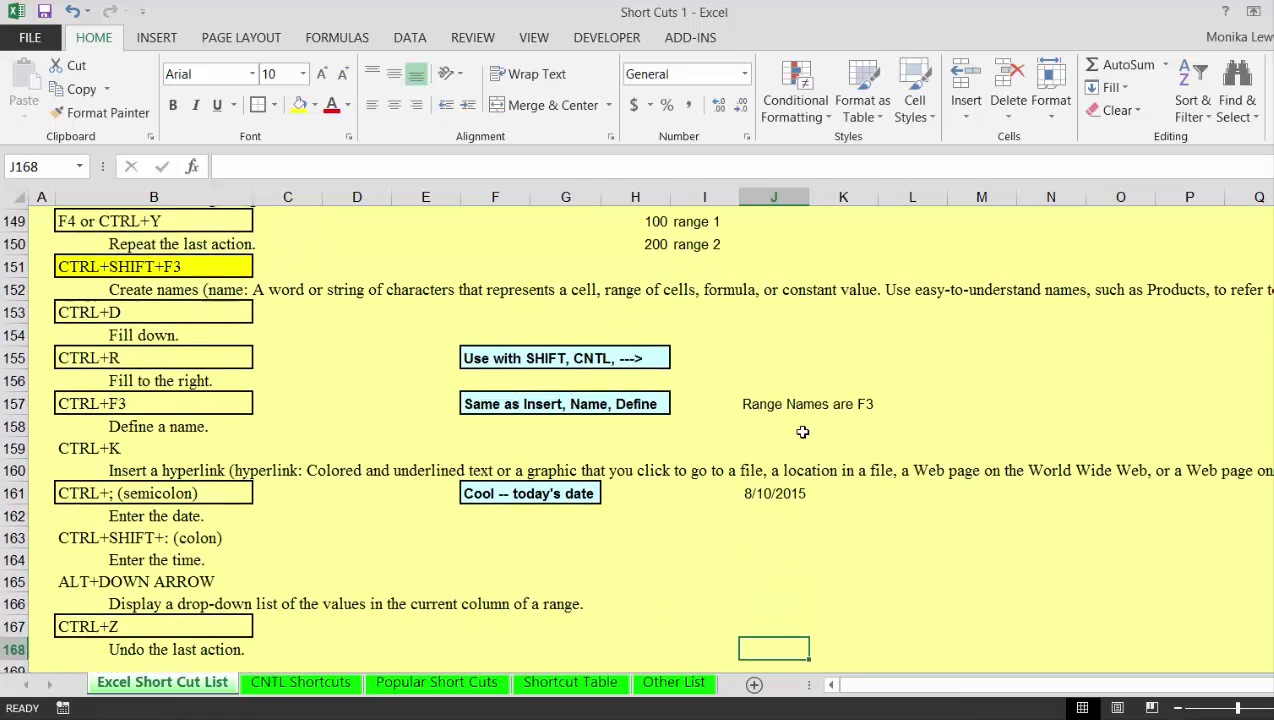
- Insert the current time into cell J164, in line with the "Enter the time." description
key("Down")
key("Down")
key("Down")
key("Down")
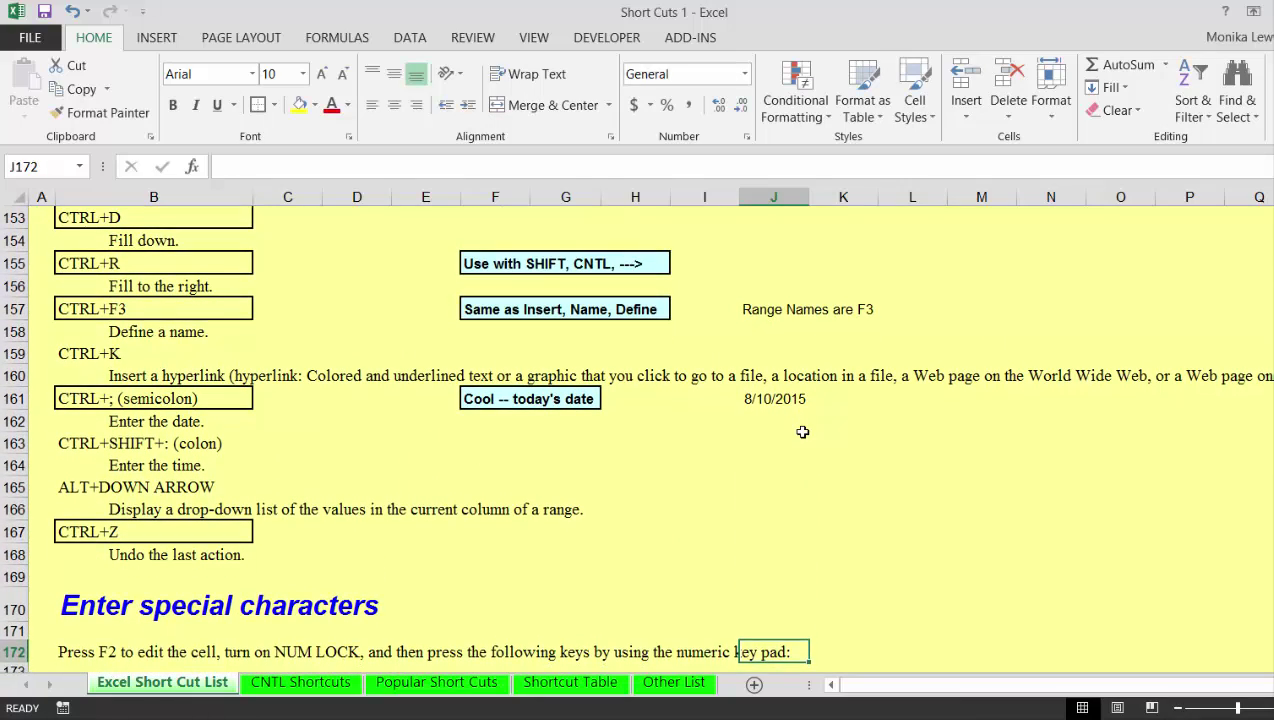
key("Down")
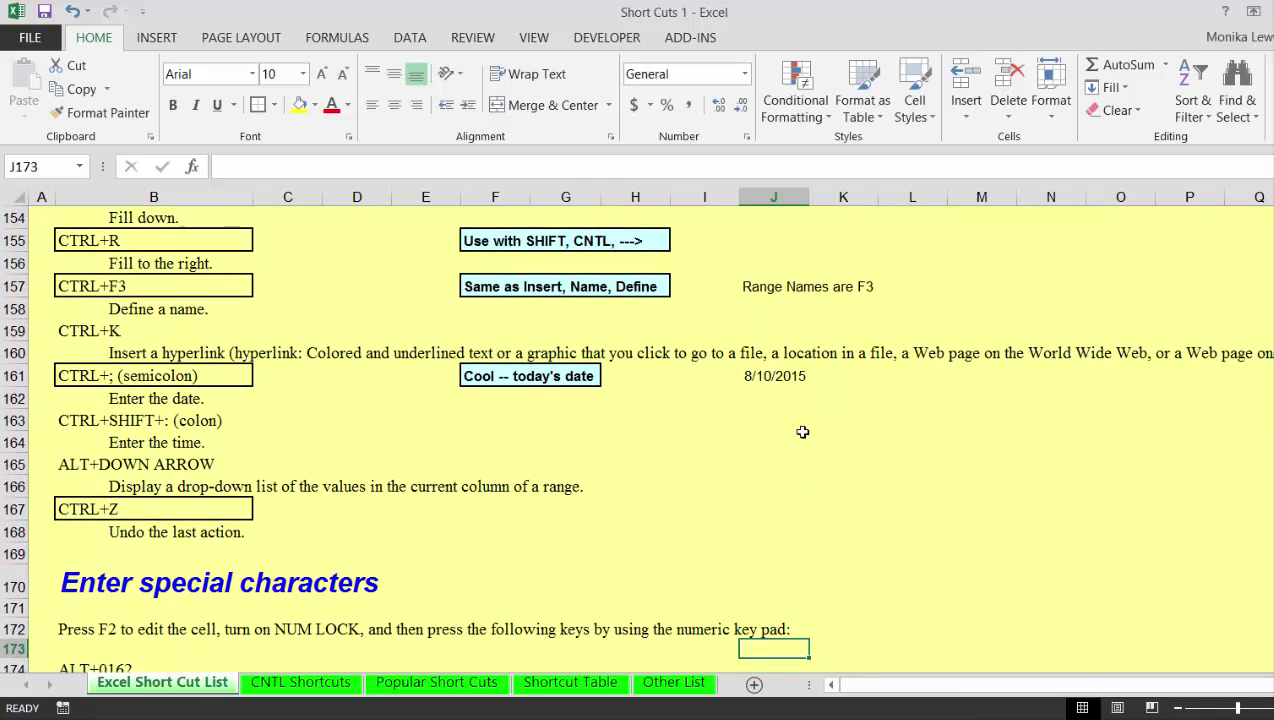
key("Up")
key("Up")
key("Up")
key("Up")
key("Up")
key("Up")
key("Up")
key("Up")
key("Up")
key("Up")
key("Up")
key("Down")
key("Down")
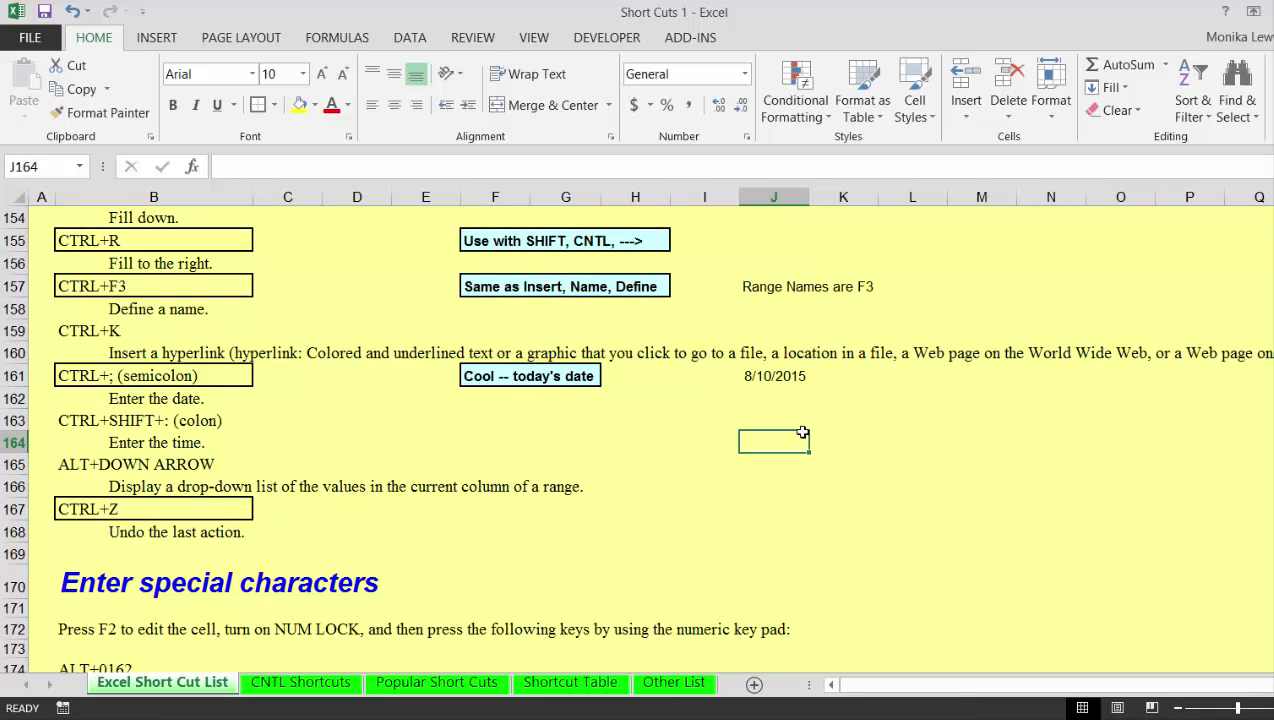
key("ctrl+semicolon")
key("Escape")
key("ctrl+shift+semicolon")
key("Return")
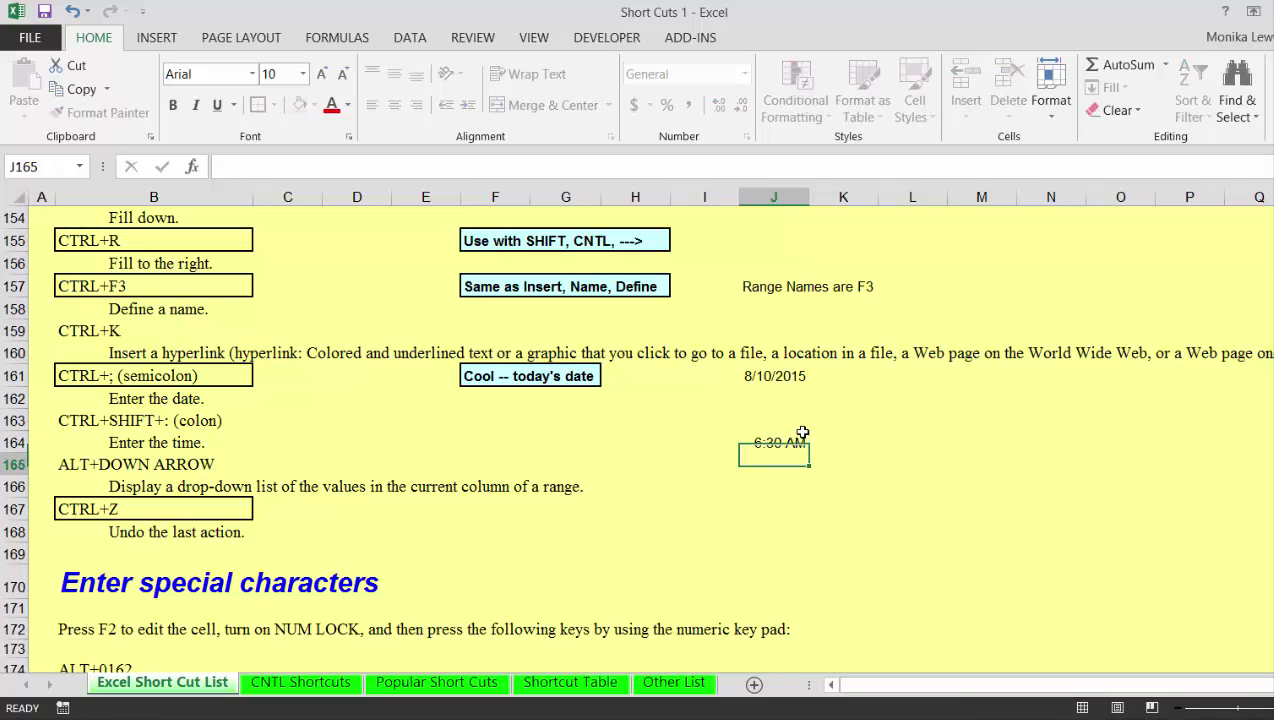
- Review the "Enter special characters" section, from its F2 and NUM LOCK instruction through the ALT codes for cent, pound, yen and euro
key("Down")
key("Down")
key("Down")
key("Down")
key("Down")
key("Down")
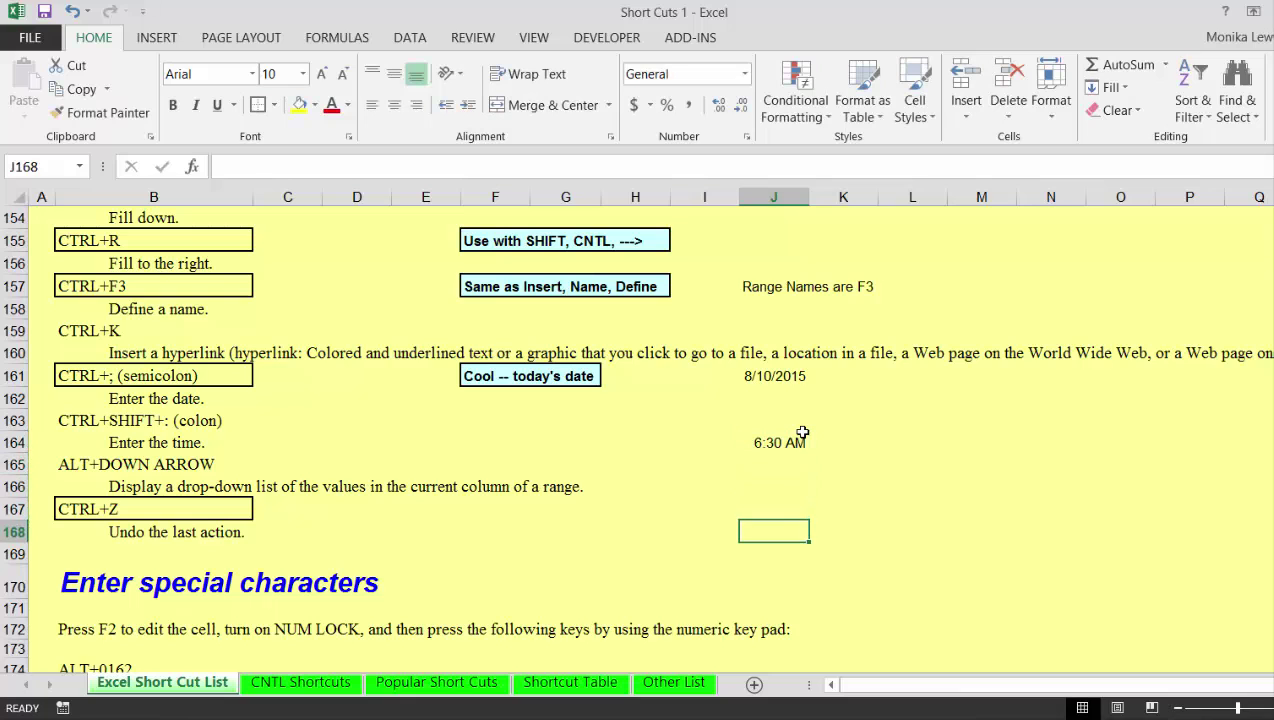
key("Down")
key("Down")
key("Down")
key("Down")
key("Down")
key("Down")
key("Down")
key("Down")
key("Down")
key("Down")
key("Down")
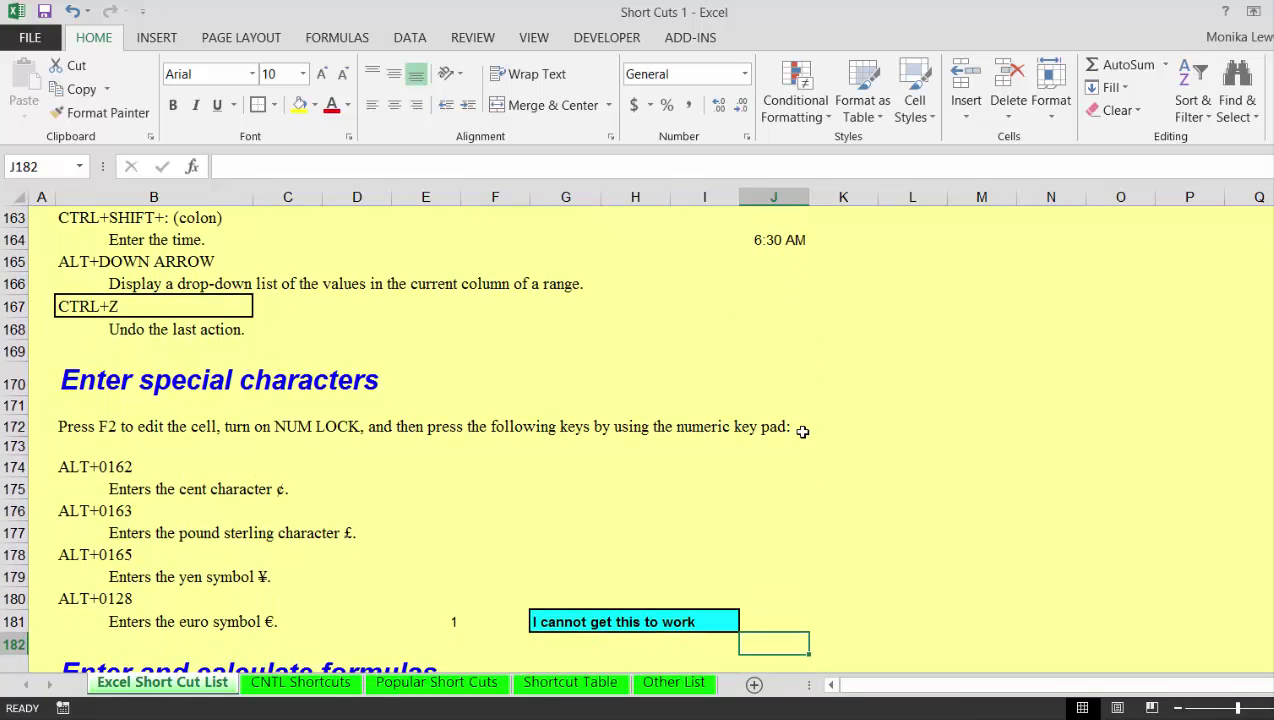
key("Up")
key("Up")
key("Up")
key("Up")
key("Up")
key("Up")
key("Up")
key("Up")
key("Up")
key("Up")
key("Down")
key("Down")
key("Down")
key("Down")
key("Down")
key("Down")
key("Down")
key("Down")
key("Down")
key("Down")
key("Up")
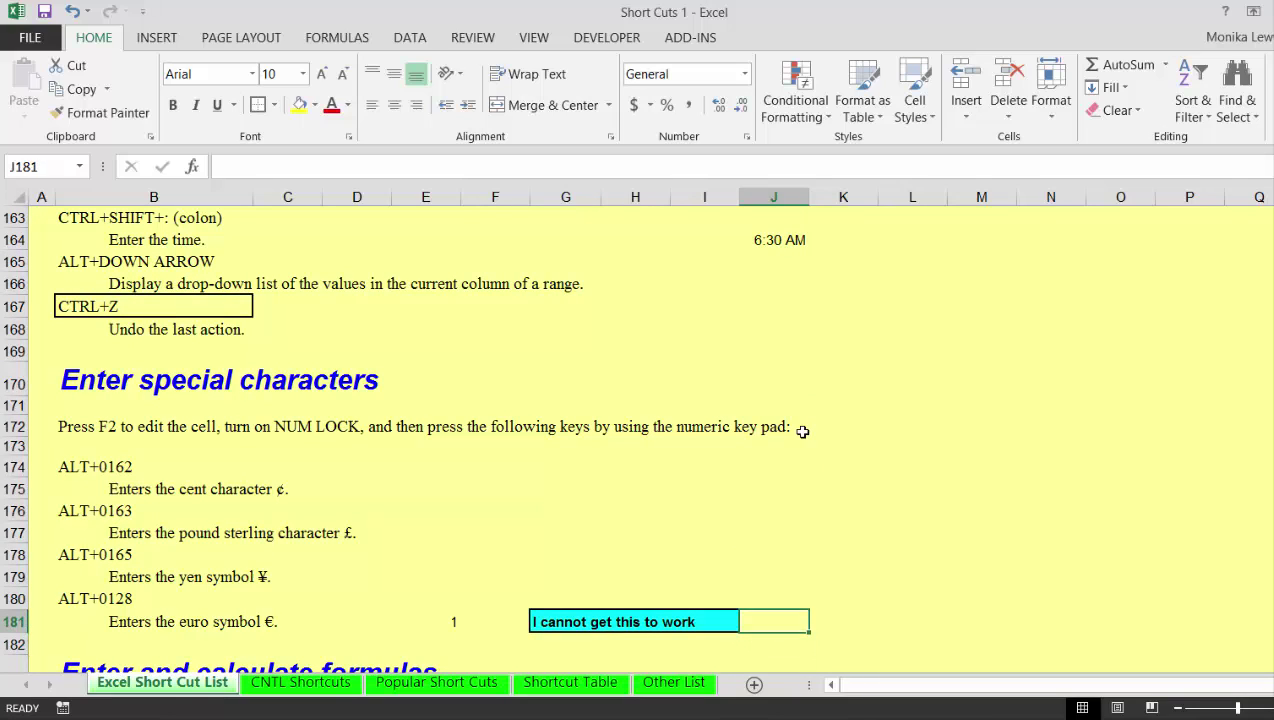
key("Left")
key("Left")
key("Left")
key("Left")
key("Left")
key("Left")
key("Left")
key("Left")
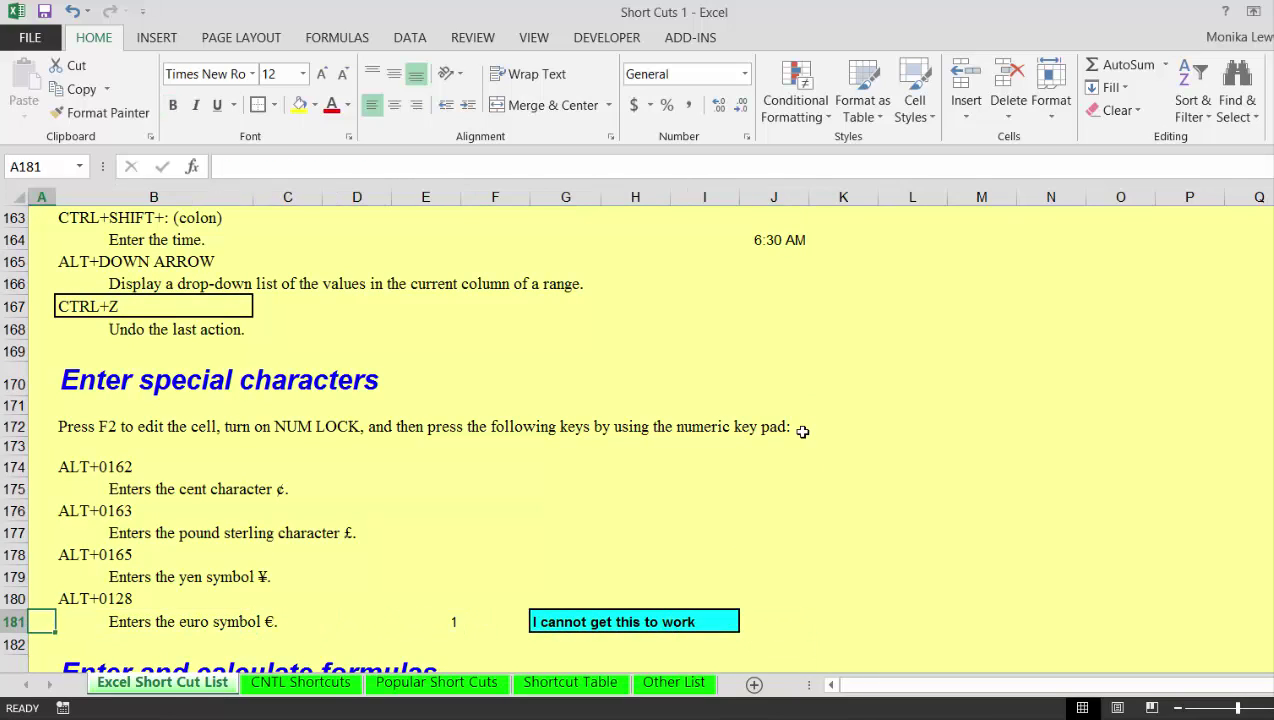
key("Right")
key("Right")
key("Right")
key("Right")
key("Right")
key("Right")
key("Right")
key("Right")
key("Right")
key("Right")
- Examine the "Enter and calculate formulas" section, especially the ENTER, CTRL+SHIFT+ENTER, ESC and SHIFT+F3 entries
key("Down")
key("Down")
key("Down")
key("Down")
key("Down")
key("Down")
key("Down")
key("Down")
key("Down")
key("Down")
key("Down")
key("Down")
key("Down")
key("Down")
key("Down")
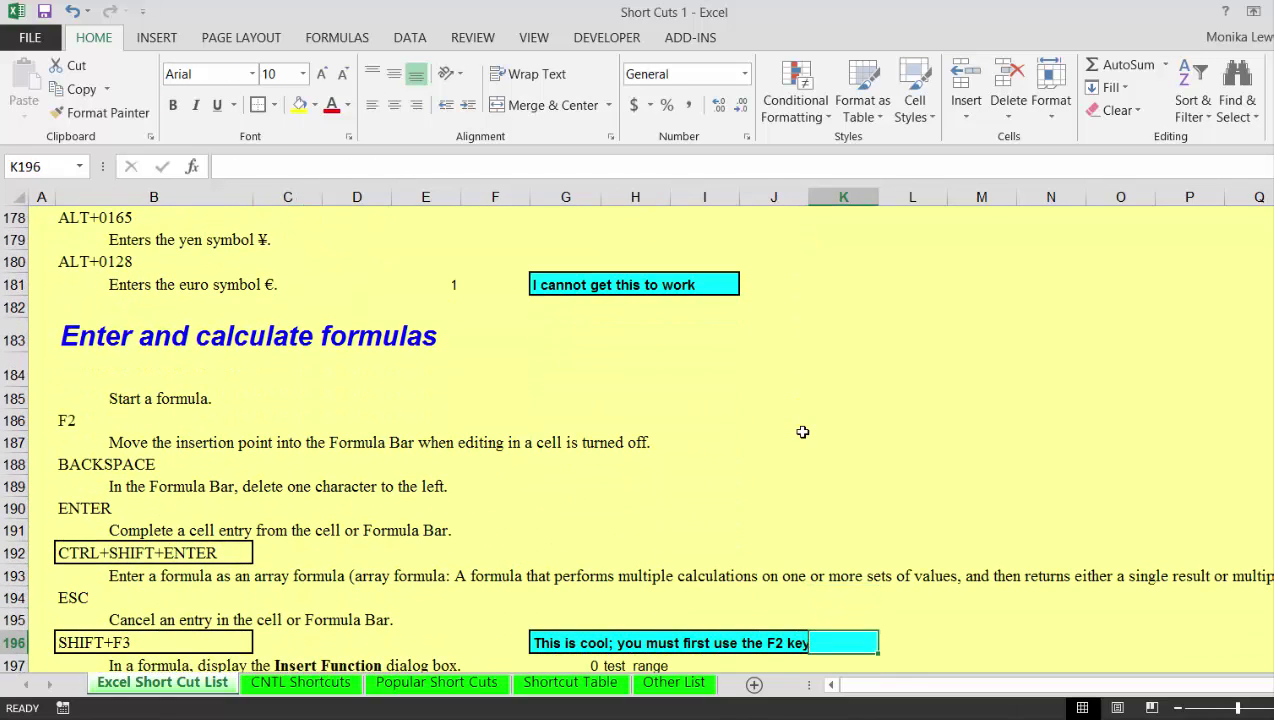
key("Up")
key("Up")
key("Up")
key("Up")
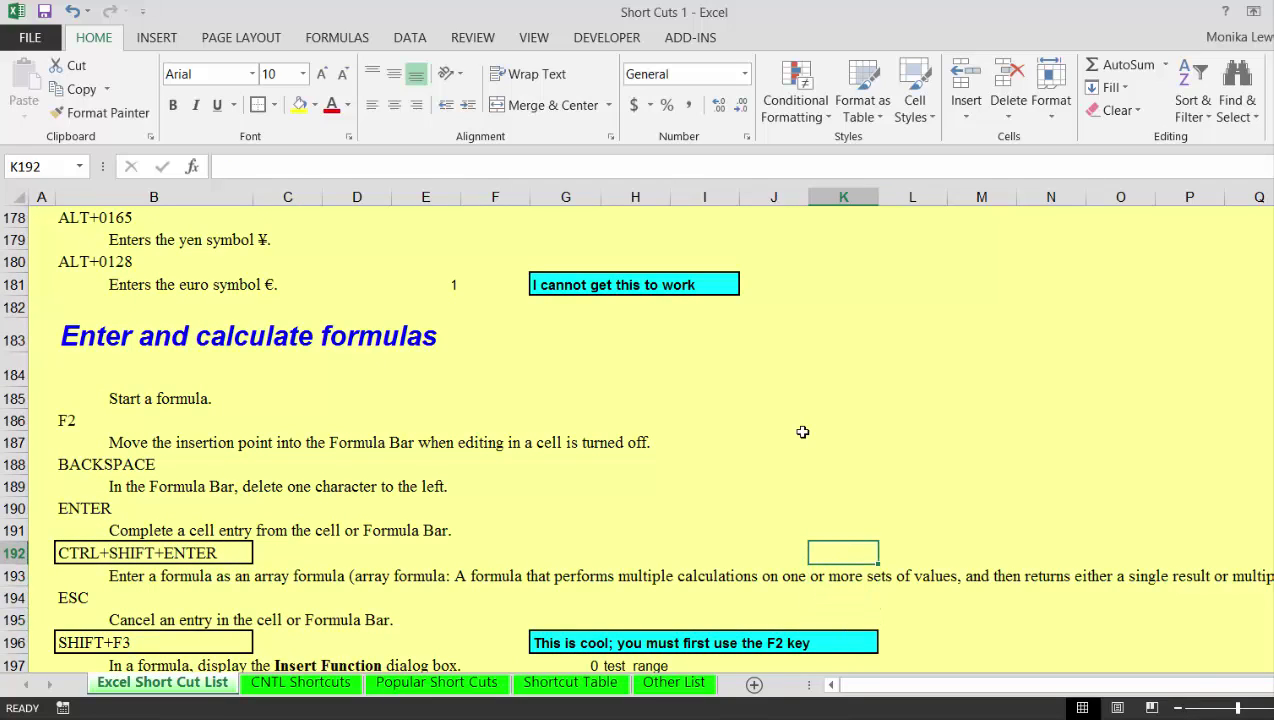
key("Up")
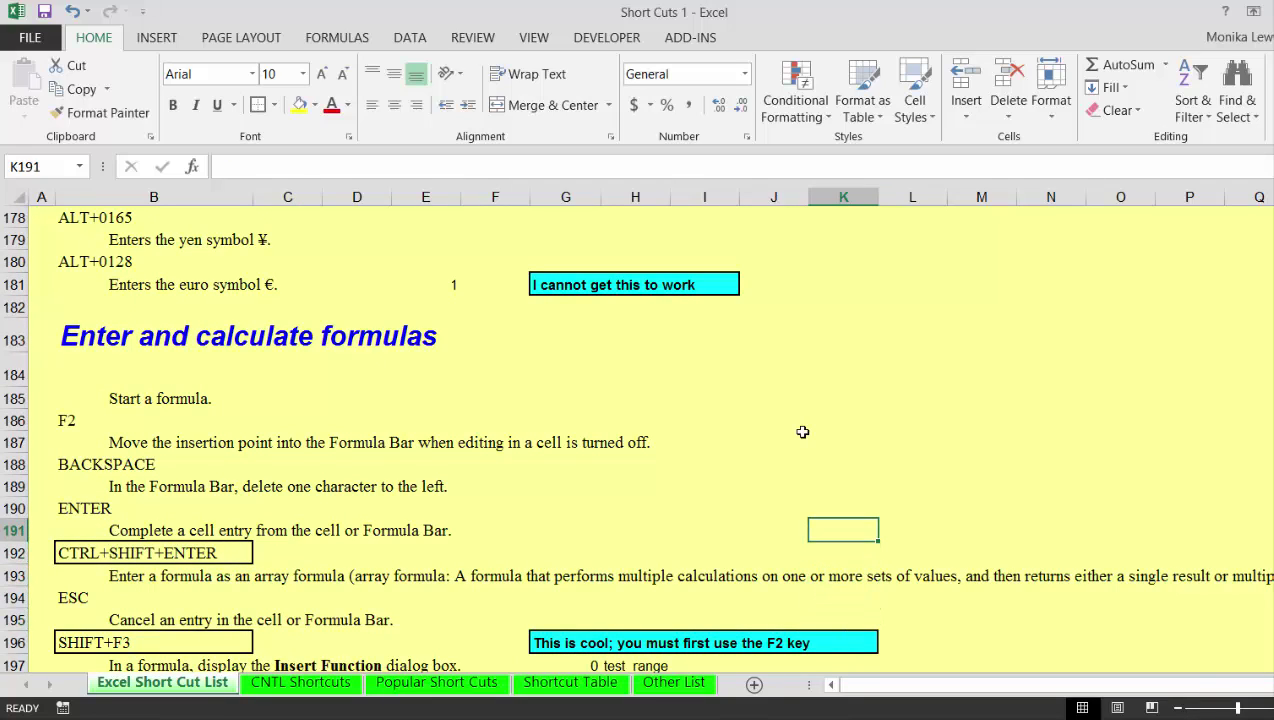
key("Up")
key("Down")
key("Down")
key("Down")
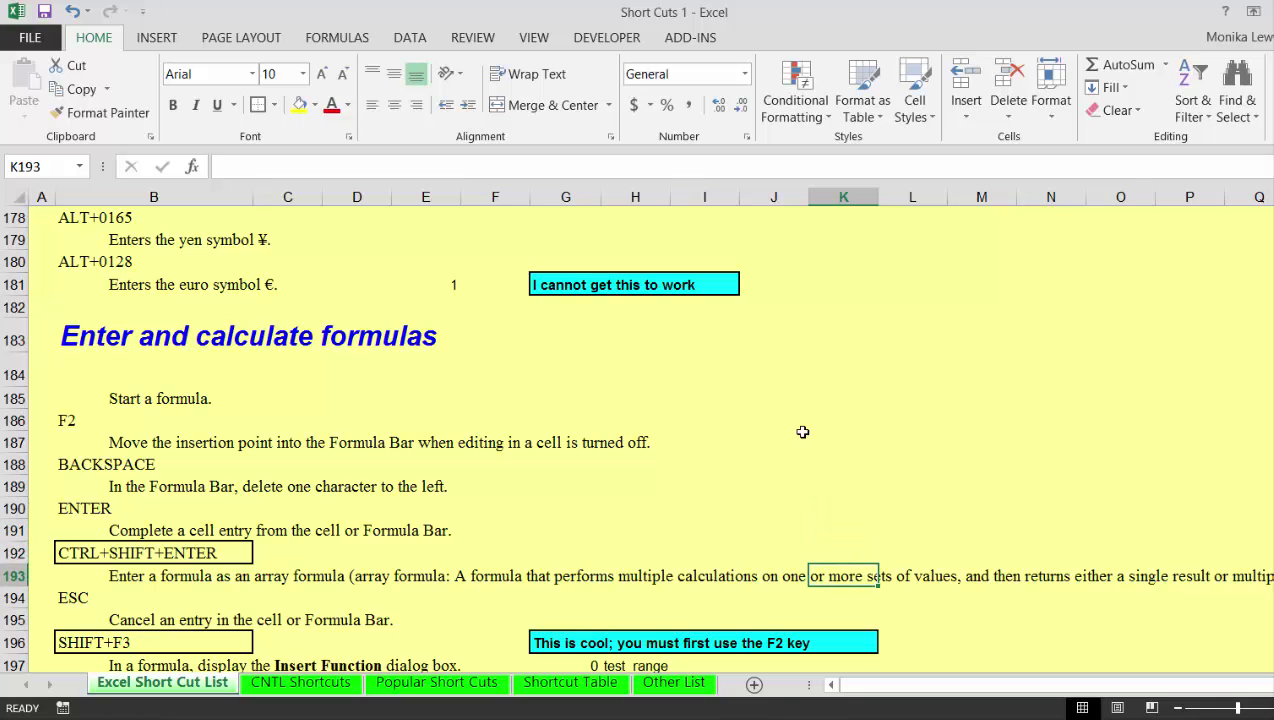
key("Down")
key("Down")
key("Down")
key("Down")
key("Down")
key("Down")
key("Down")
key("Up")
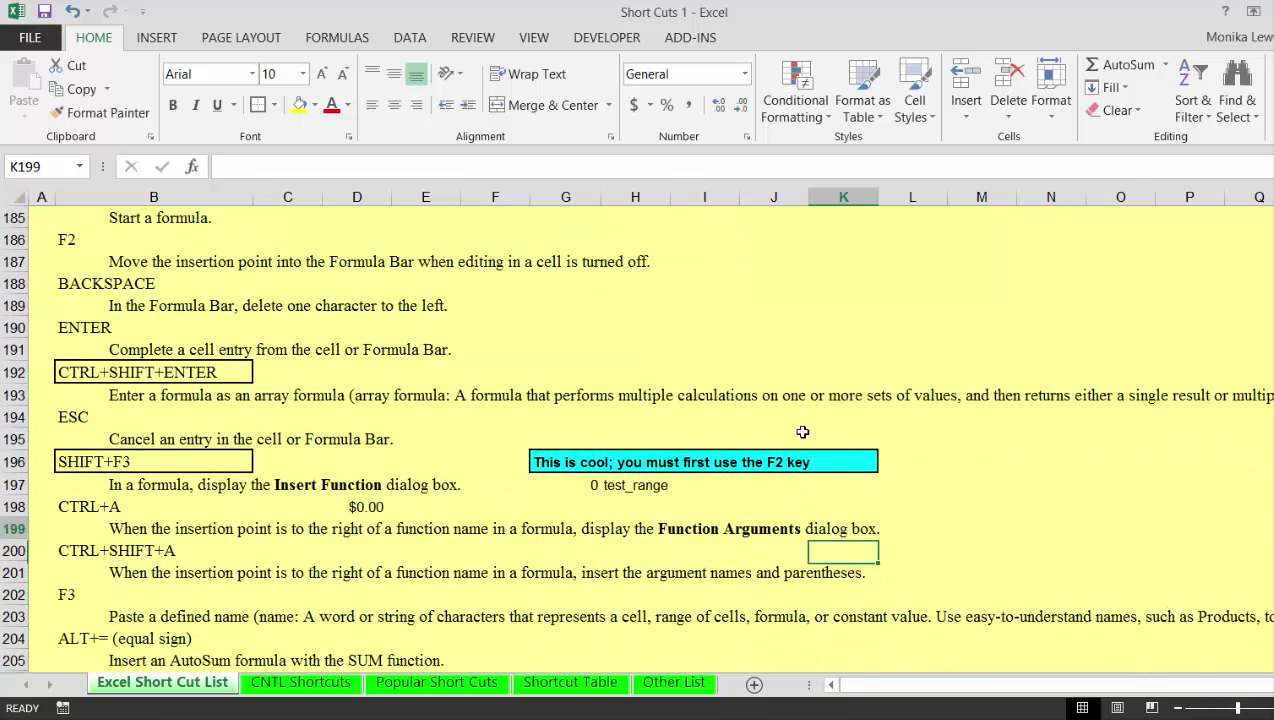
key("Up")
key("Up")
key("Up")
key("Up")
key("Up")
key("Up")
key("Up")
key("Up")
key("Up")
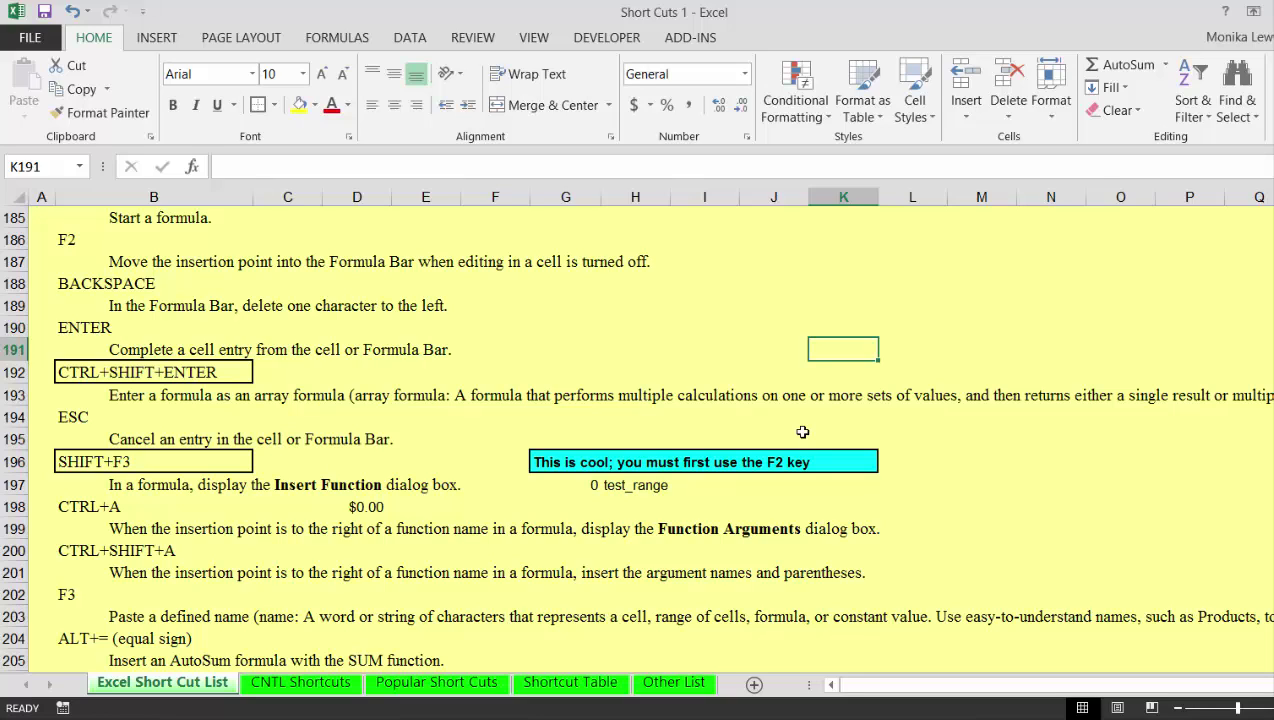
key("Down")
key("Down")
key("Down")
key("Down")
key("Down")
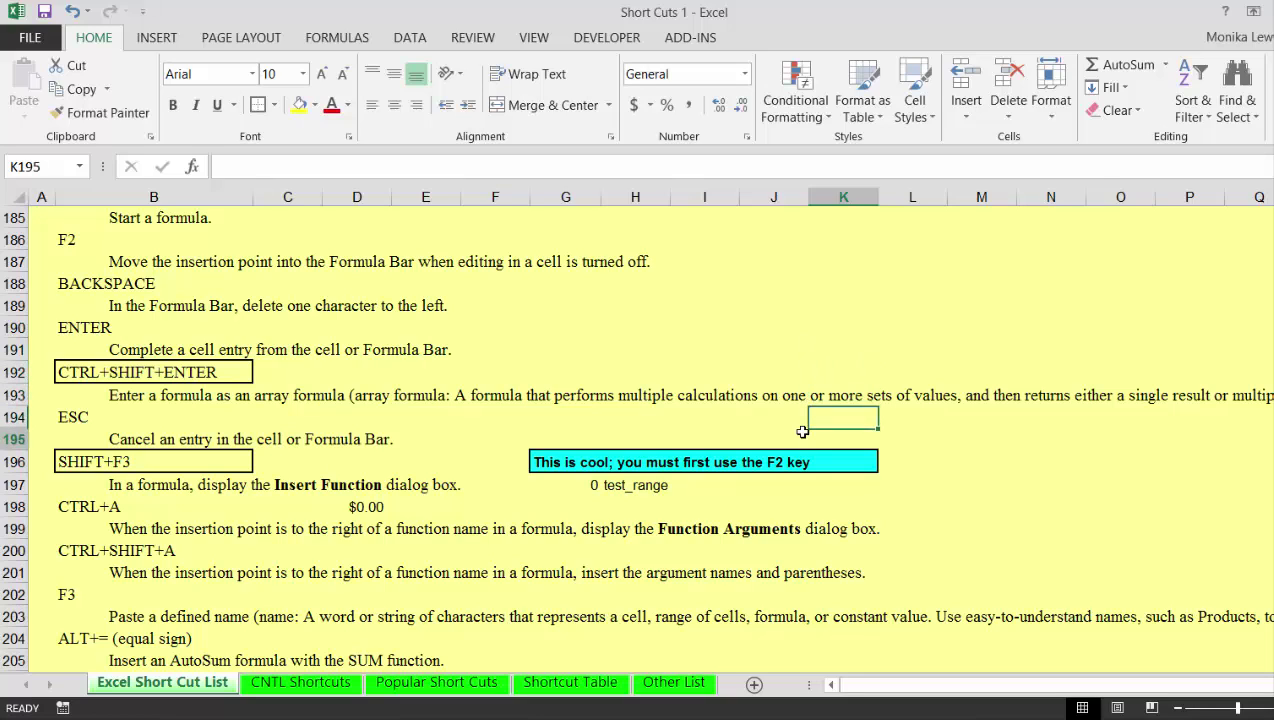
- Open the Insert Function dialog on cell G196, the note beside the SHIFT+F3 entry
key("Left")
key("Left")
key("Left")
key("Left")
key("Left")
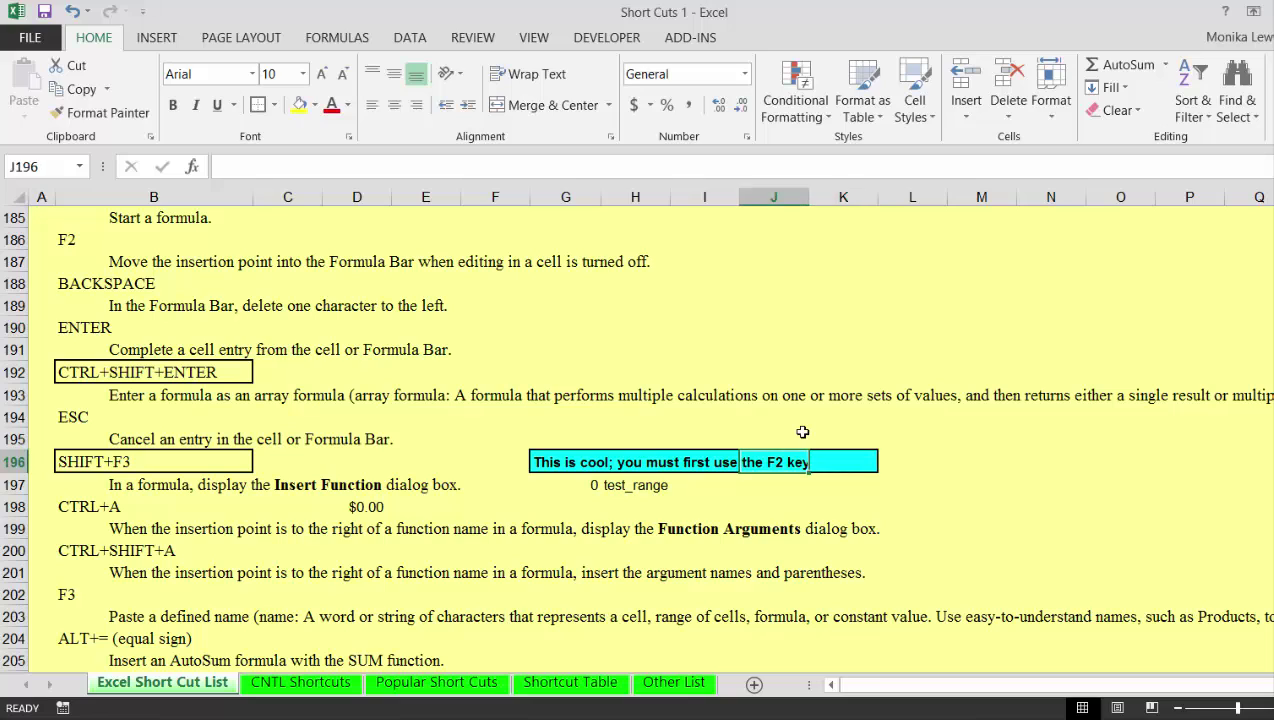
key("Right")
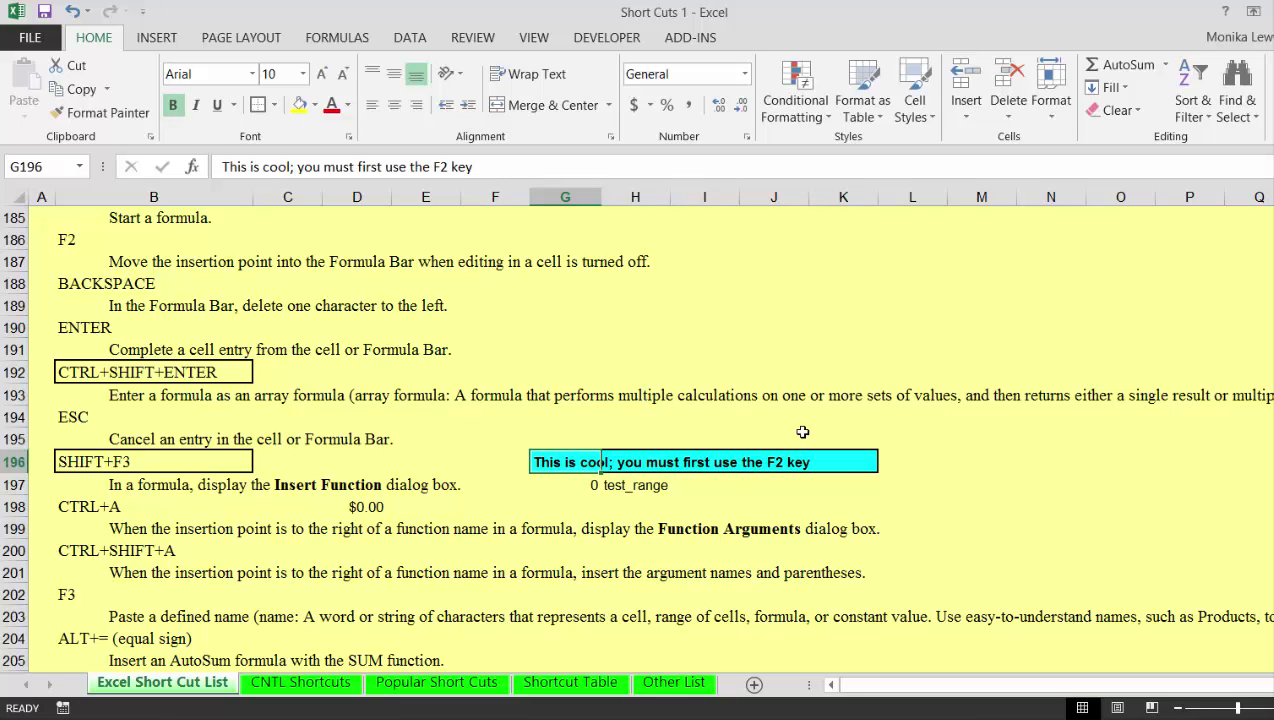
key("shift+F3")
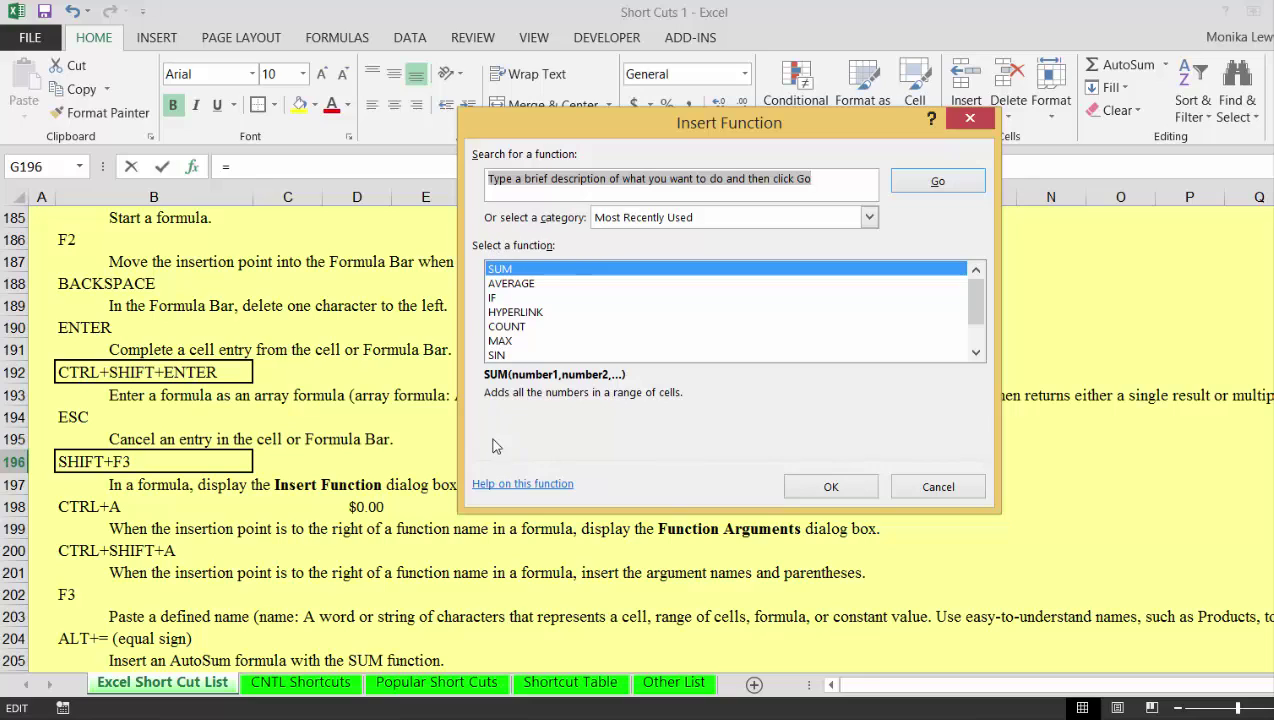
- Look up the help for the COUNT function and leave Insert Function without inserting anything
left_click(503, 330)
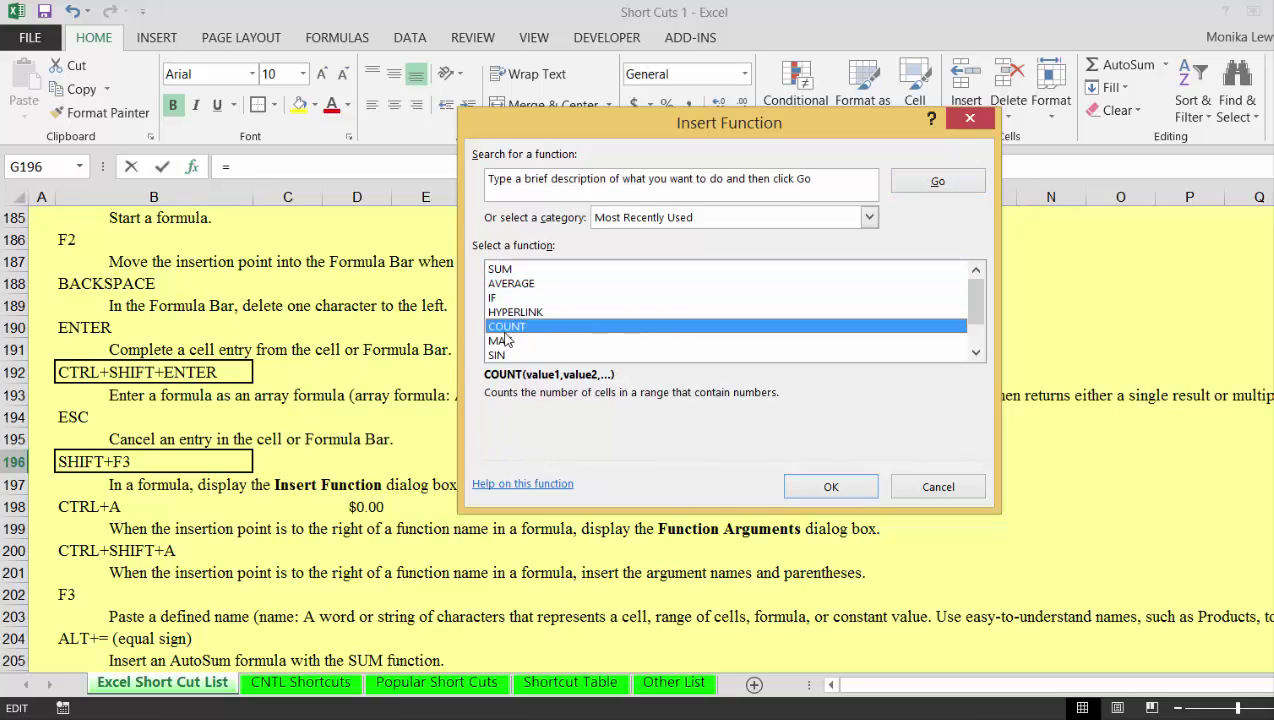
left_click(521, 485)
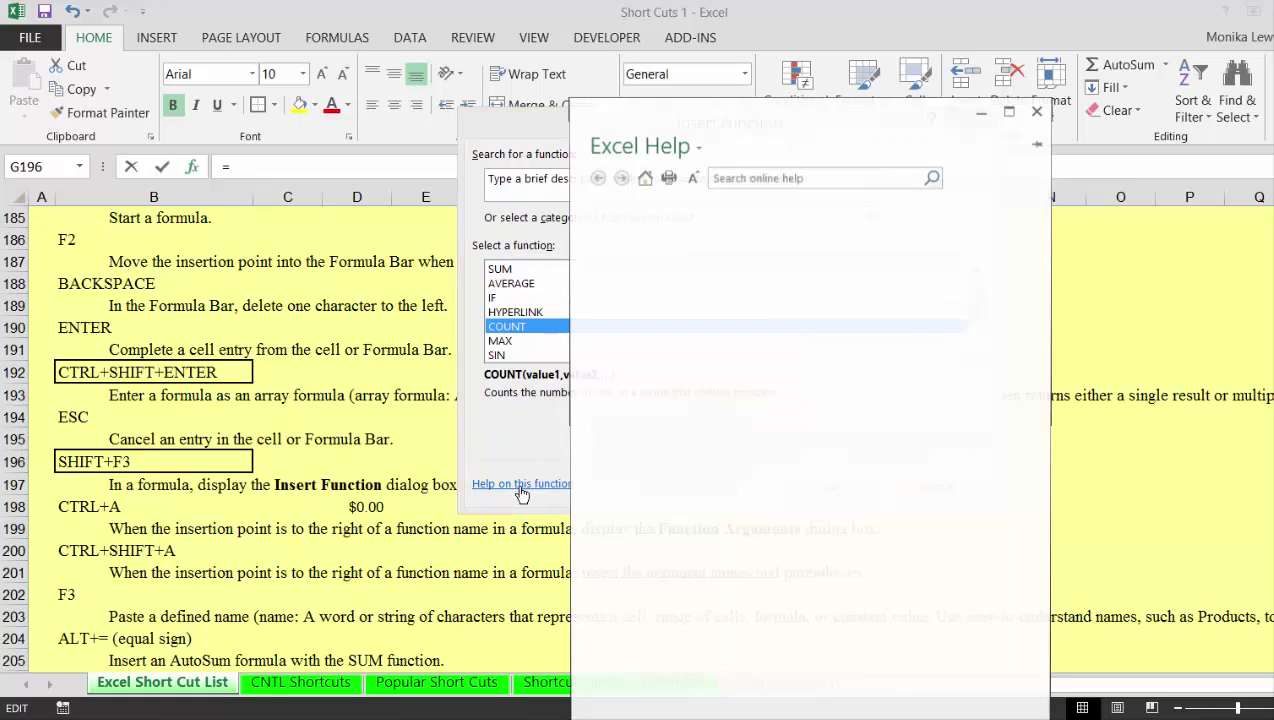
left_click(1037, 111)
left_click(971, 121)
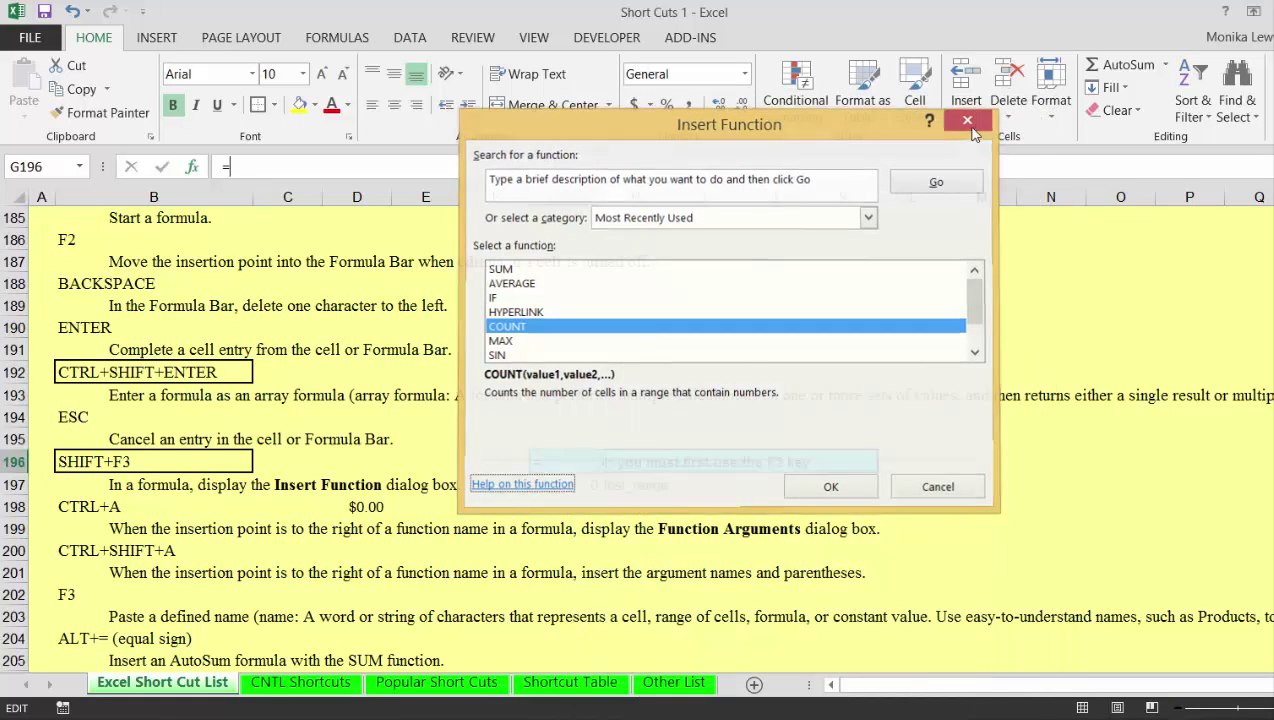
- Review the remaining formula shortcuts down to row 211, from CTRL+A through CTRL+` for alternating values and formulas
key("Down")
key("Down")
key("Down")
key("Down")
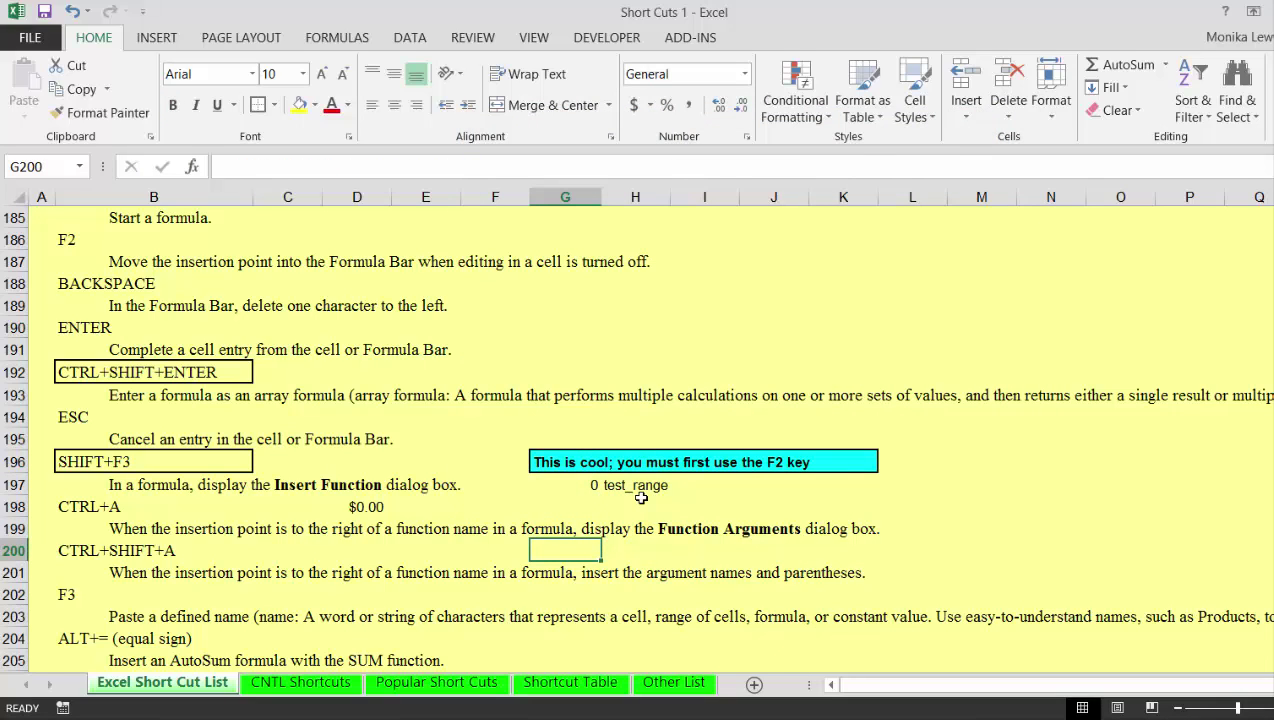
key("Down")
key("Down")
key("Down")
key("Down")
key("Down")
key("Down")
key("Down")
key("Down")
key("Down")
key("Down")
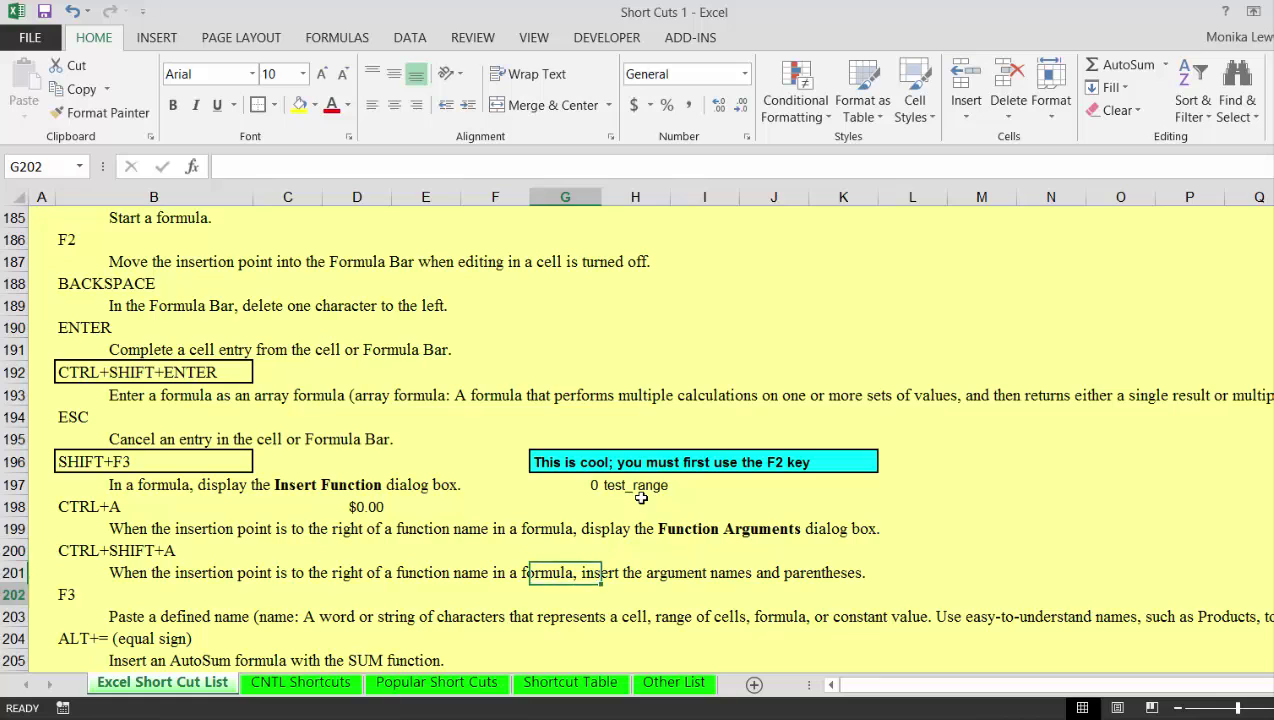
key("Down")
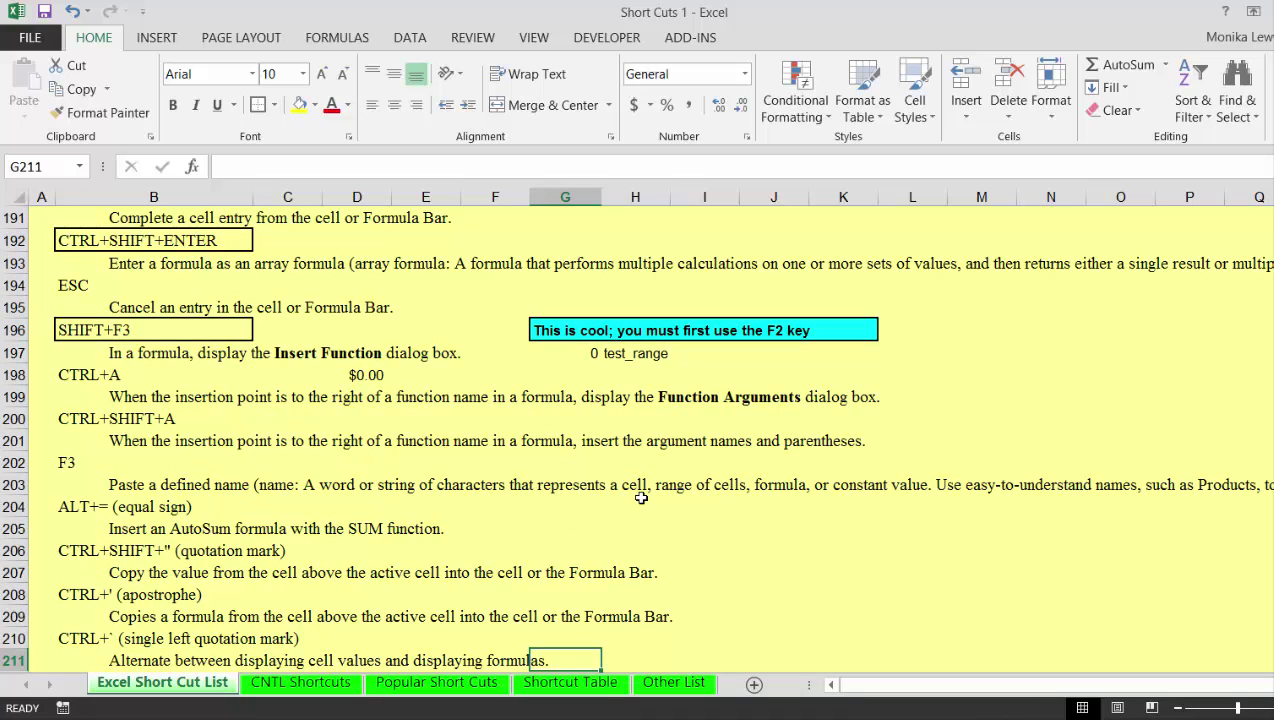
- Go back to the CTRL+SHIFT+A entry and examine its description about inserting argument names and parentheses
key("Up")
key("Up")
key("Up")
key("Up")
key("Up")
key("Up")
key("Up")
key("Up")
key("Up")
key("Up")
key("Up")
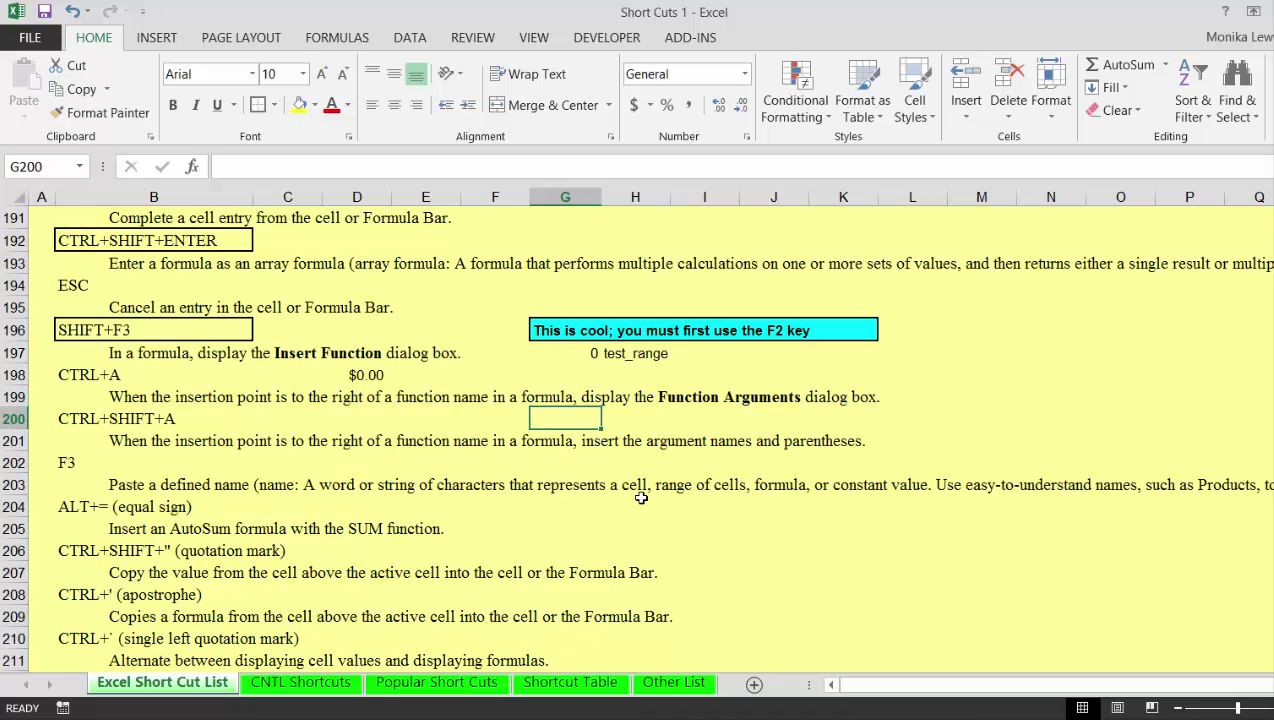
key("Left")
key("Left")
key("Left")
key("Left")
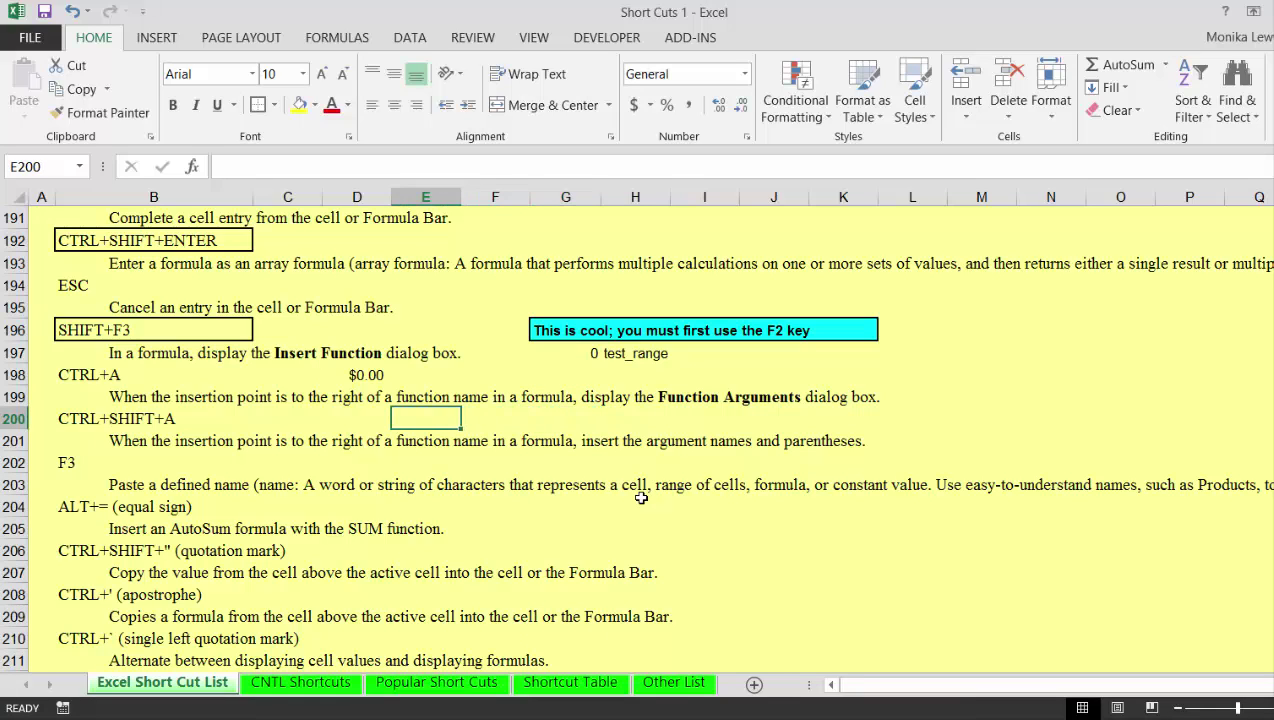
key("Up")
key("Down")
key("Down")
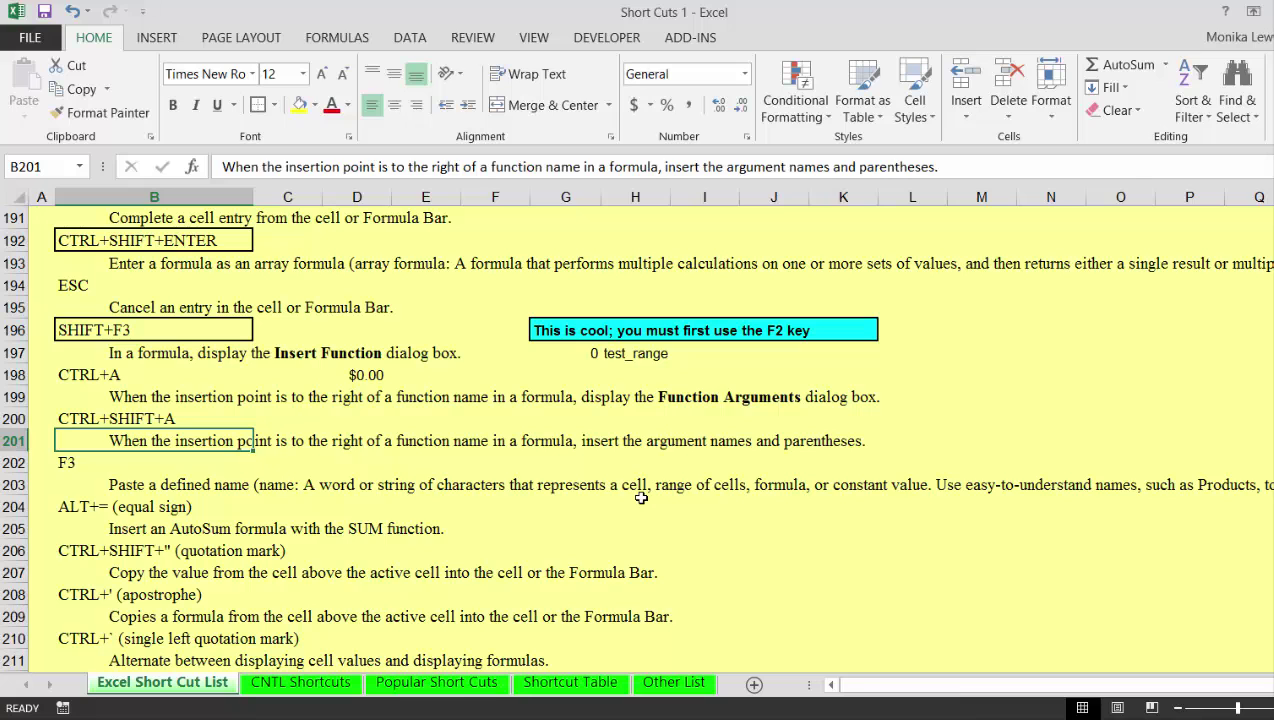
- Review the formula shortcuts from F3 down to F9, including the CTRL+` entry for alternating values and formulas
key("Down")
key("Down")
key("Down")
key("Down")
key("Down")
key("Down")
key("Down")
key("Down")
key("Down")
key("Down")
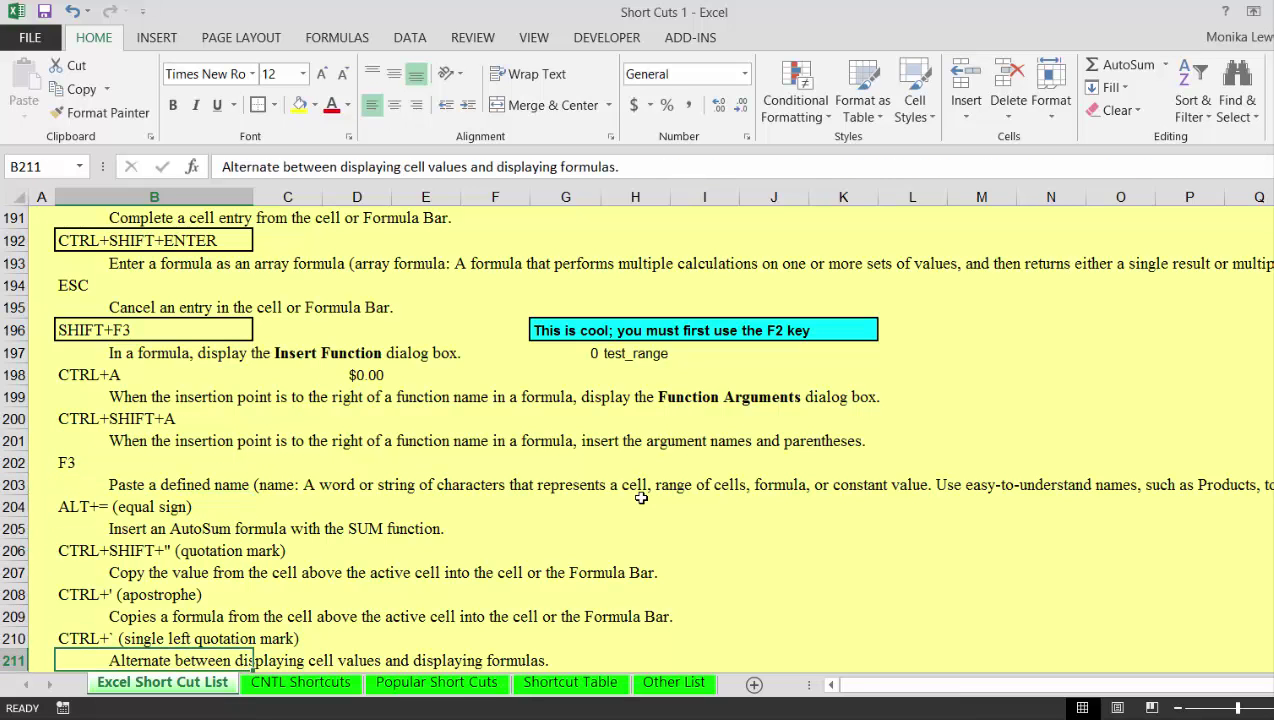
key("Down")
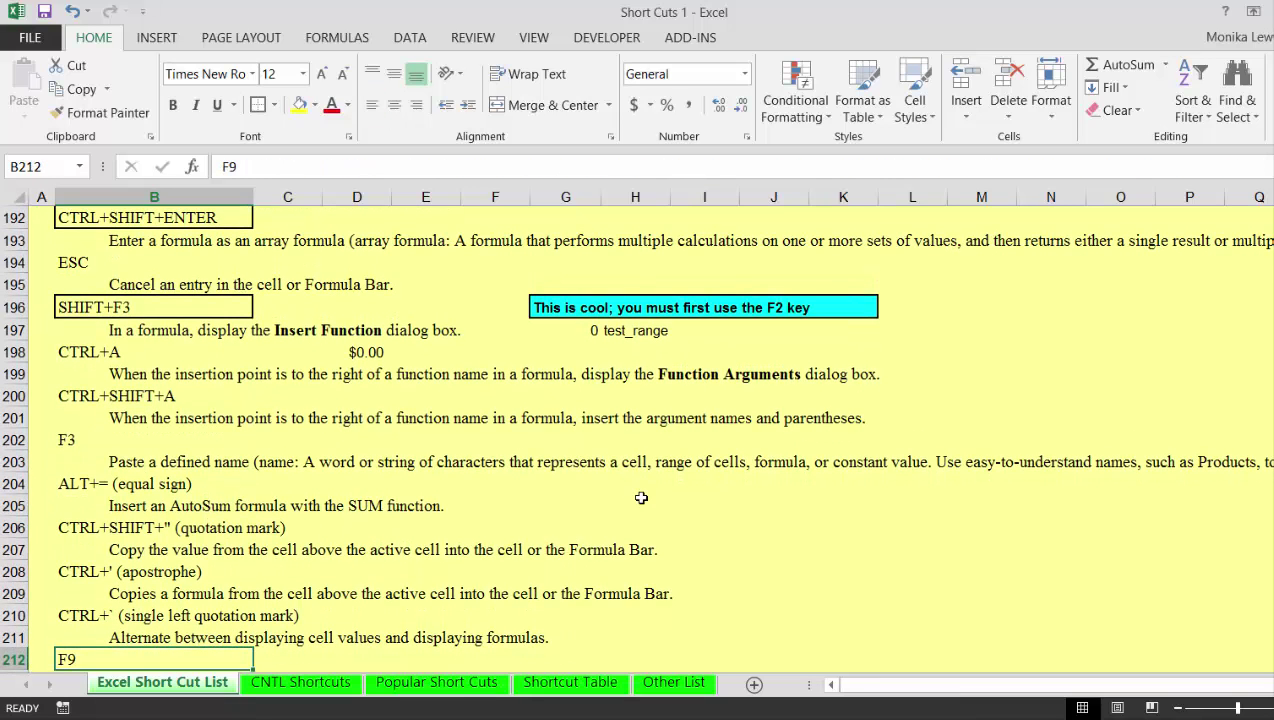
key("Down")
key("Up")
key("Up")
key("Up")
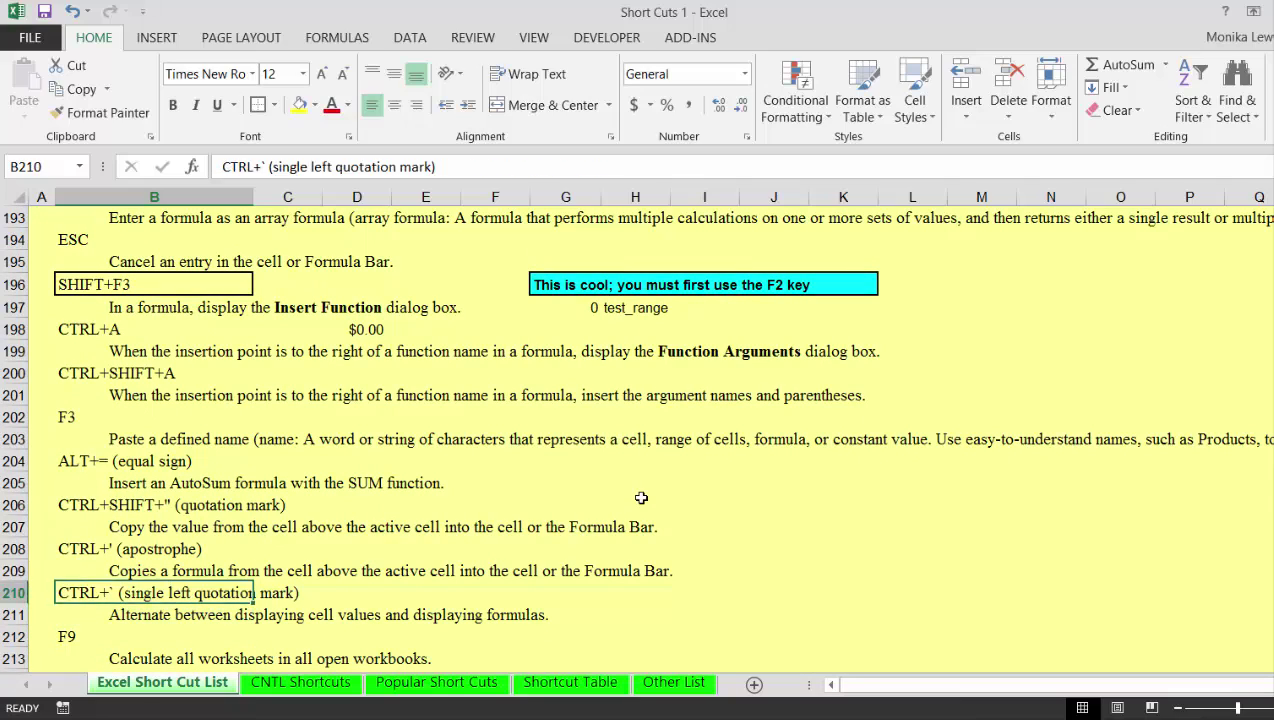
key("Up")
key("Up")
key("Up")
- Examine the recalculation shortcuts and the "Edit data" section down to the ESC entry in row 242
key("Down")
key("Down")
key("Down")
key("Down")
key("Down")
key("Down")
key("Down")
key("Down")
key("Down")
key("Down")
key("Down")
key("Down")
key("Down")
key("Down")
key("Down")
key("Down")
key("Down")
key("Down")
key("Down")
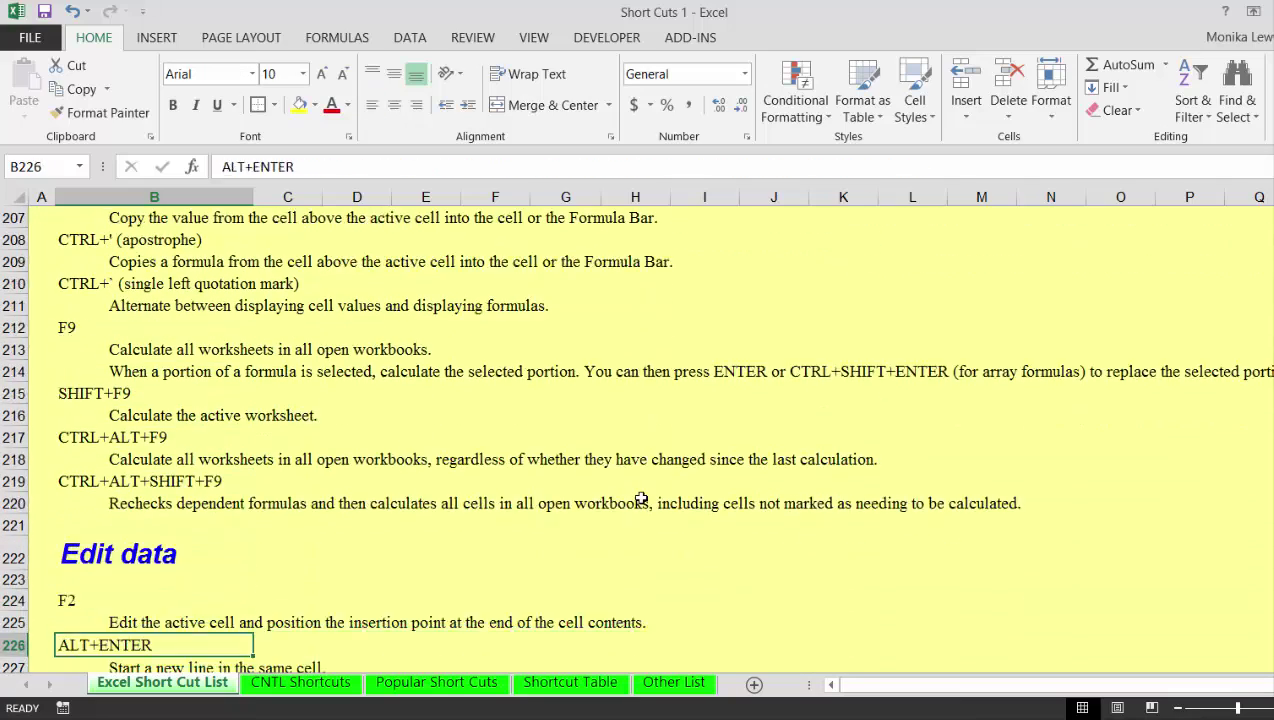
key("Down")
key("Down")
key("Down")
key("Down")
key("Down")
key("Down")
key("Down")
key("Down")
key("Down")
key("Down")
key("Down")
key("Down")
key("Down")
key("Down")
key("Down")
key("Down")
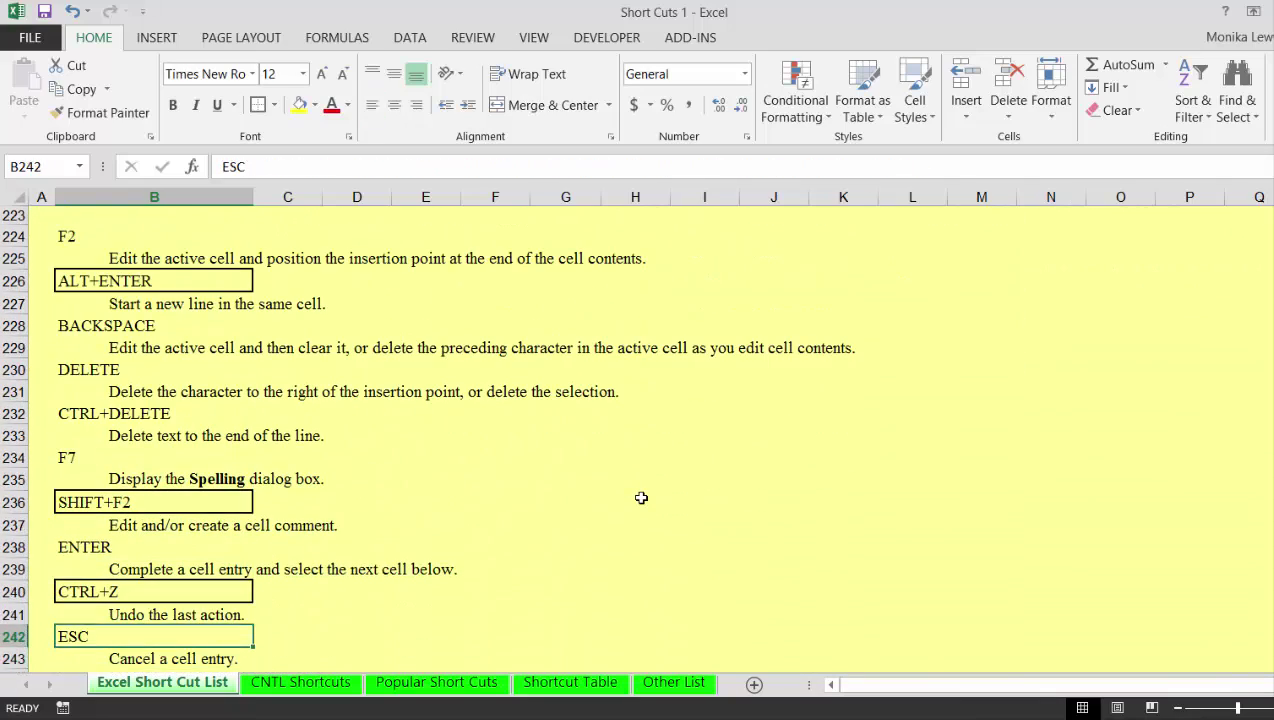
- Enter 100 and 200 on two separate lines within cell J226, in the ALT+ENTER row
key("Up")
key("Up")
key("Up")
key("Up")
key("Up")
key("Up")
key("Up")
key("Up")
key("Up")
key("Up")
key("Up")
key("Up")
key("Up")
key("Up")
key("Up")
key("Up")
key("Up")
key("Up")
key("Up")
key("Up")
key("Up")
key("Up")
key("Up")
key("Up")
key("Up")
key("Up")
key("Down")
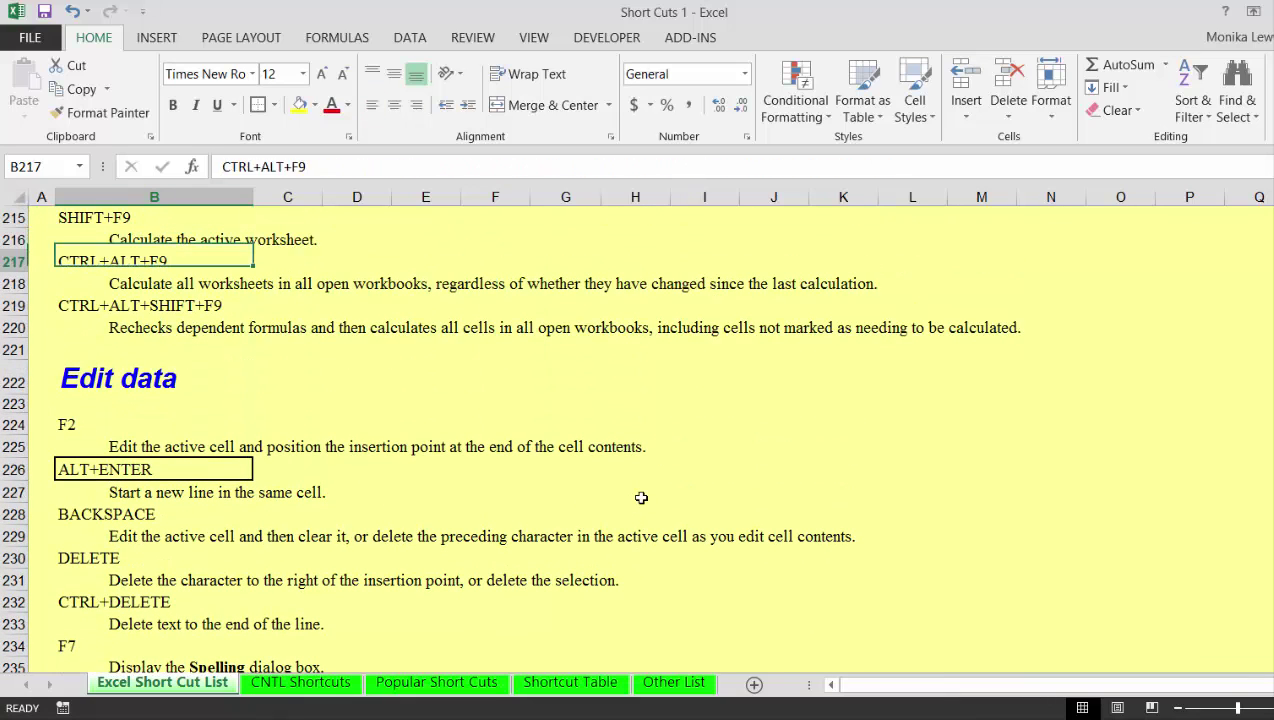
key("Down")
key("Down")
key("Down")
key("Down")
key("Down")
key("Down")
key("Down")
key("Down")
key("Down")
key("Down")
key("Up")
key("Right")
key("Right")
key("Right")
key("Right")
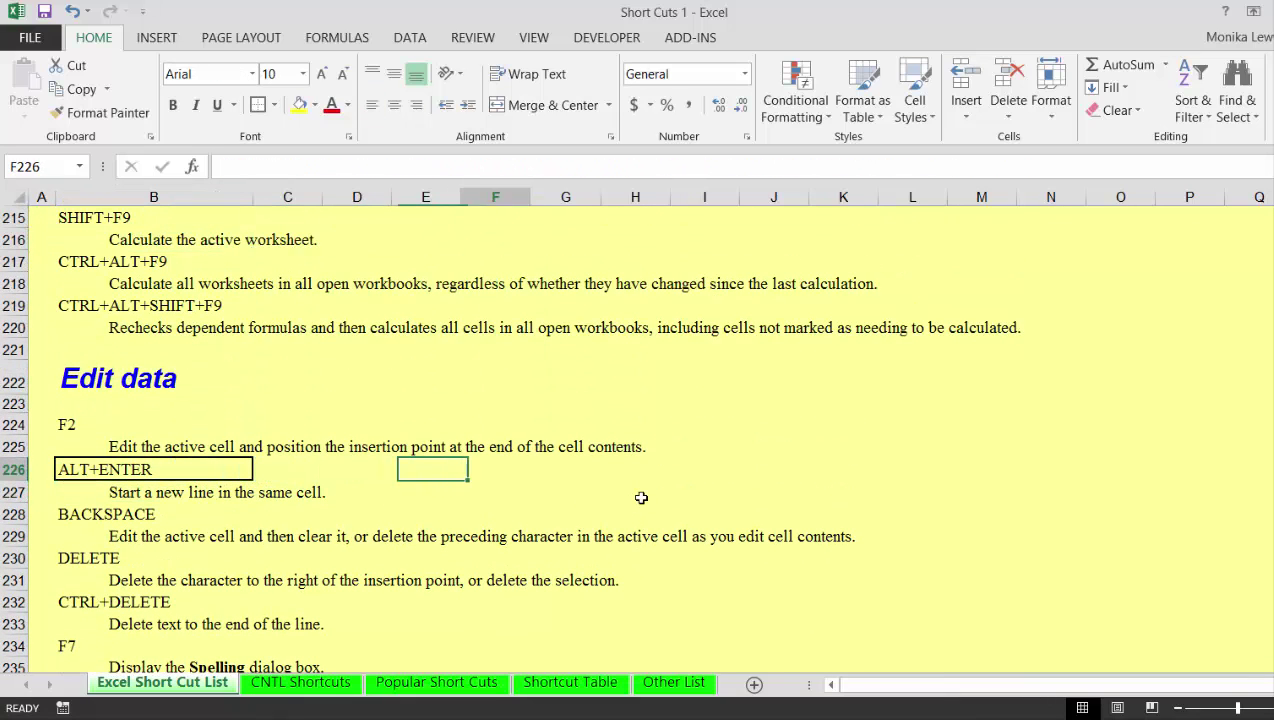
key("Right")
key("Right")
key("Right")
key("Right")
type("100")
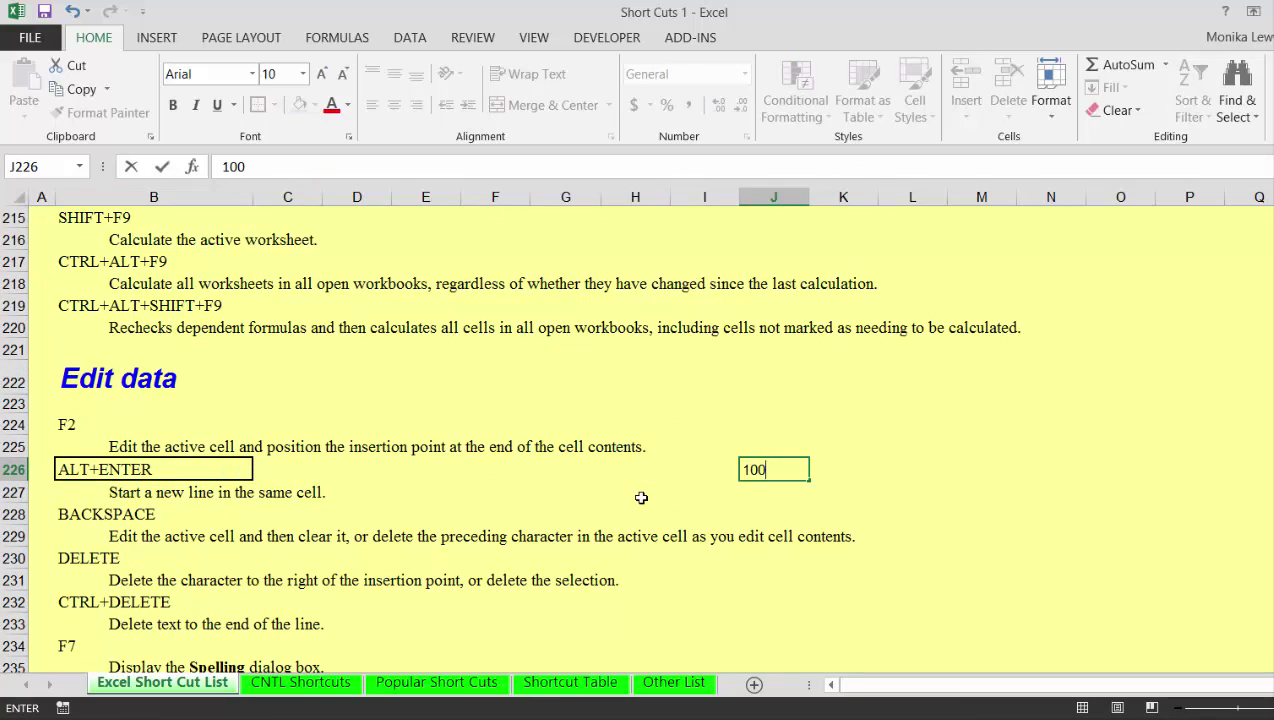
key("alt+Return")
type("200")
key("Escape")
key("Return")
- Review the rest of the "Edit data" section, from BACKSPACE to CTRL+SHIFT+Z in row 245
key("Down")
key("Down")
key("Down")
key("Down")
key("Down")
key("Down")
key("Down")
key("Down")
key("Down")
key("Down")
key("Down")
key("Down")
key("Down")
key("Down")
key("Down")
key("Down")
key("Down")
key("Down")
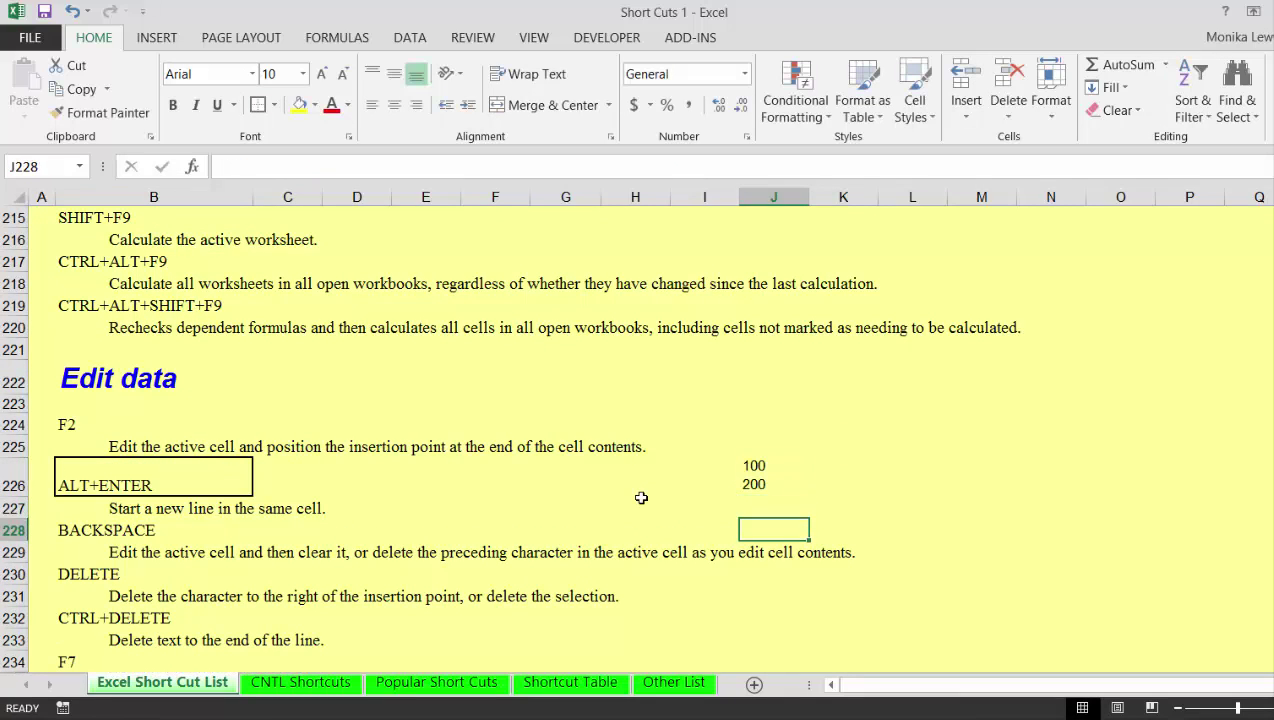
key("Down")
key("Up")
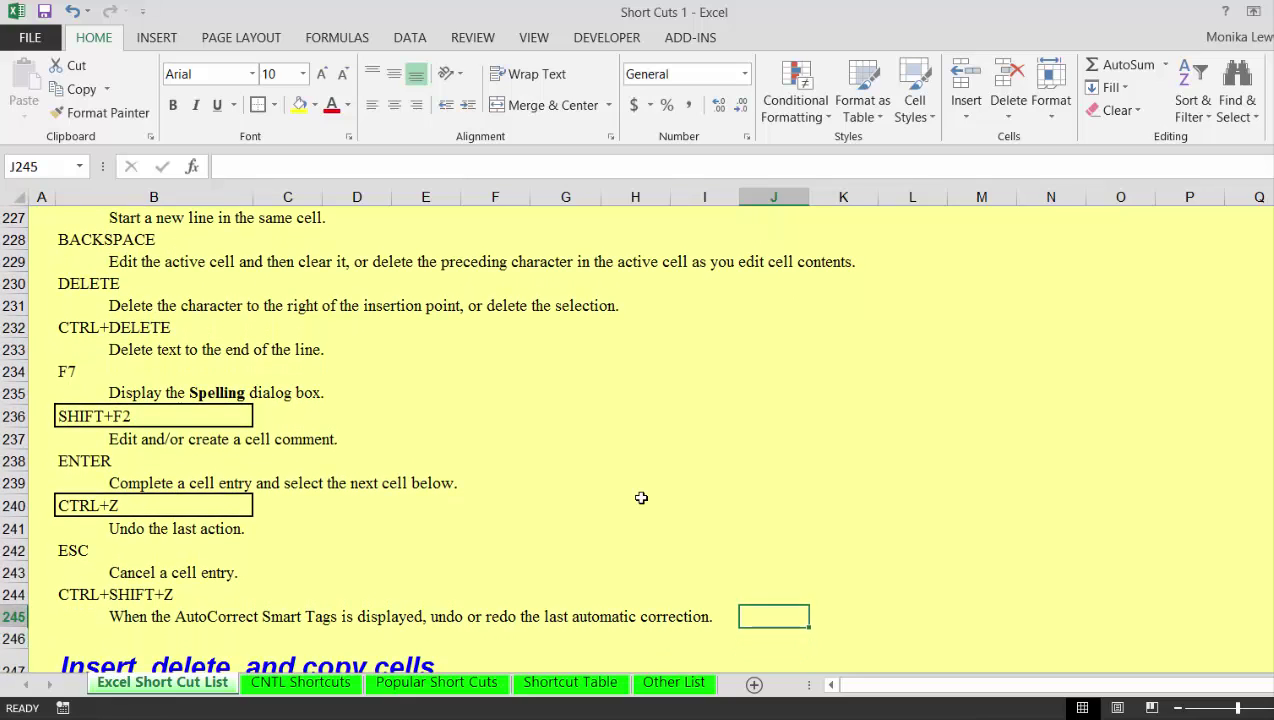
- Look over the "Insert, delete, and copy cells" section, from CTRL+C down to the "Format data" heading in row 264
key("Down")
key("Down")
key("Down")
key("Down")
key("Down")
key("Down")
key("Down")
key("Down")
key("Down")
key("Down")
key("Down")
key("Down")
key("Down")
key("Down")
key("Down")
key("Down")
key("Down")
key("Down")
key("Down")
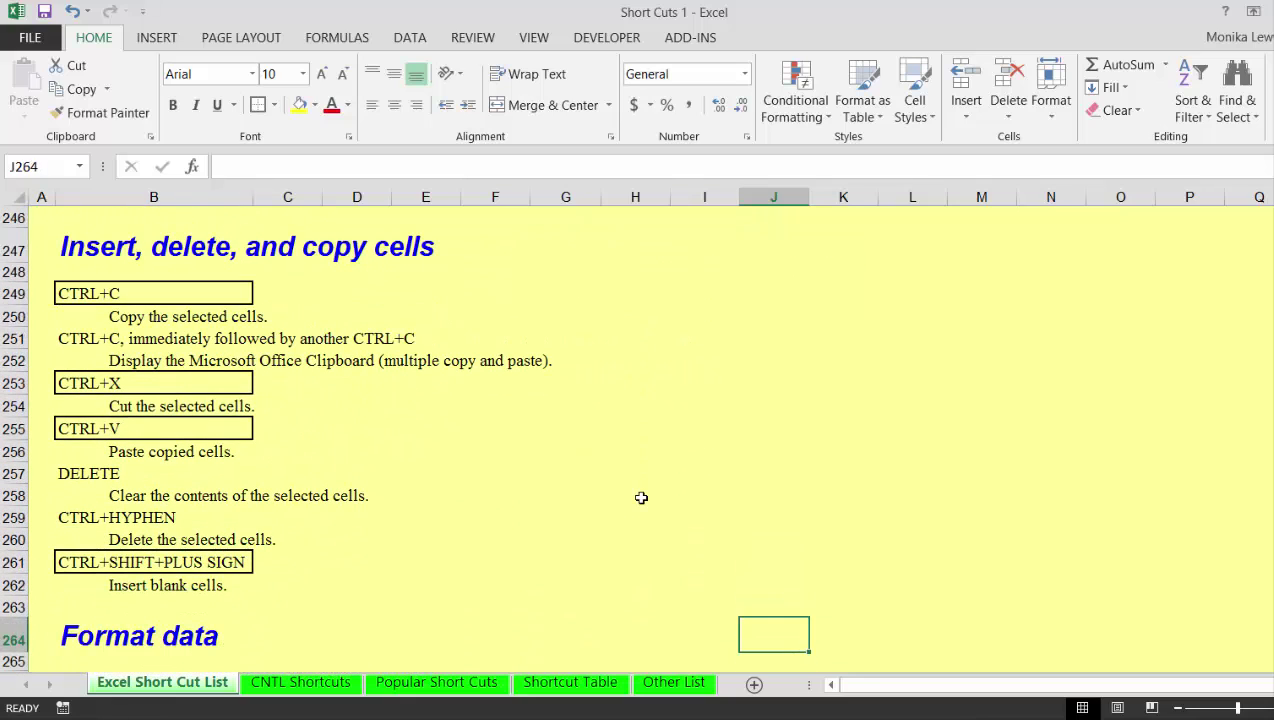
- Return to the "Edit data" section and examine the entries from CTRL+DELETE to the SHIFT+F2 cell comment shortcut in row 236
key("Up")
key("Up")
key("Up")
key("Up")
key("Up")
key("Up")
key("Up")
key("Up")
key("Up")
key("Up")
key("Up")
key("Up")
key("Up")
key("Up")
key("Up")
key("Up")
key("Up")
key("Up")
key("Up")
key("Up")
key("Up")
key("Up")
key("Up")
key("Up")
key("Up")
key("Up")
key("Up")
key("Up")
key("Up")
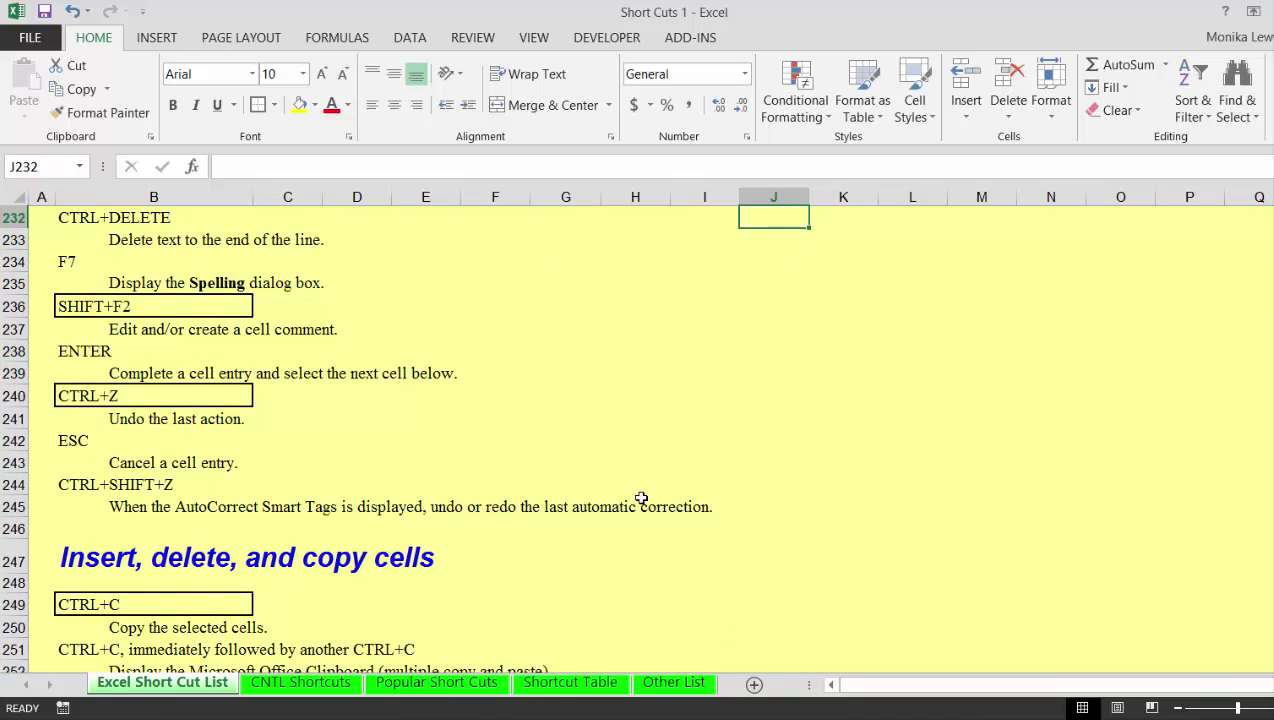
key("Down")
key("Down")
key("Down")
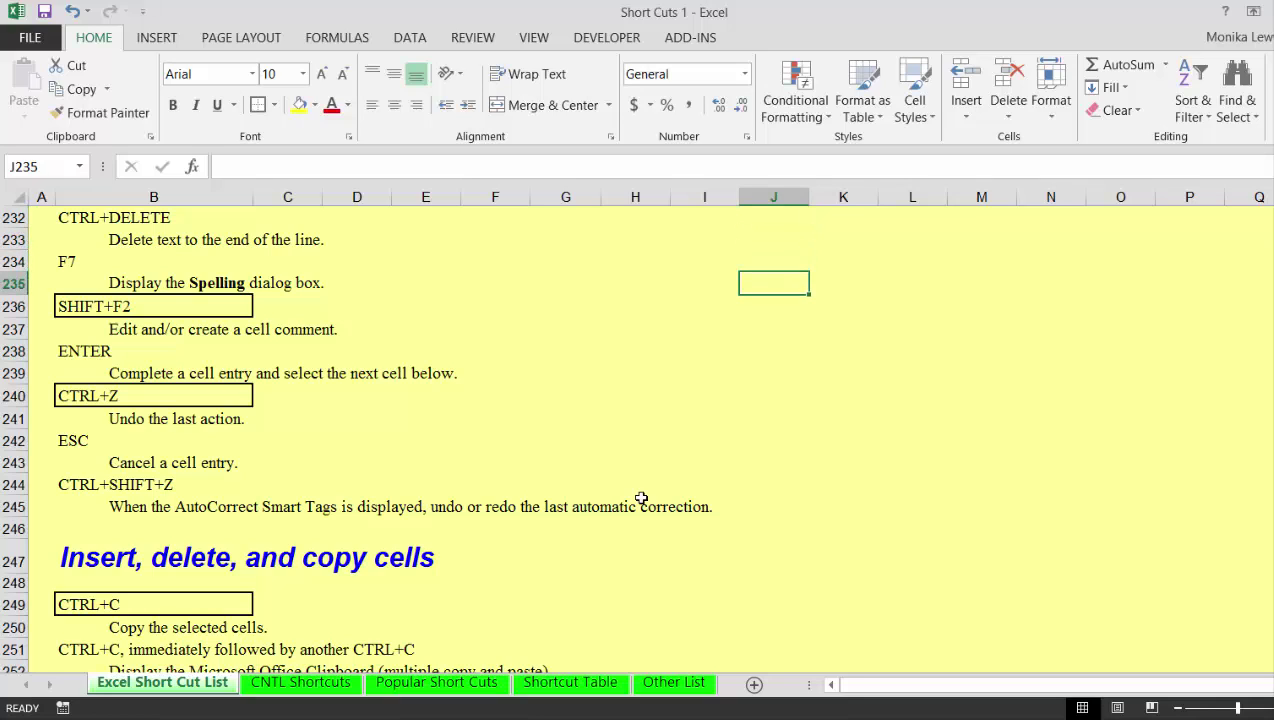
key("Down")
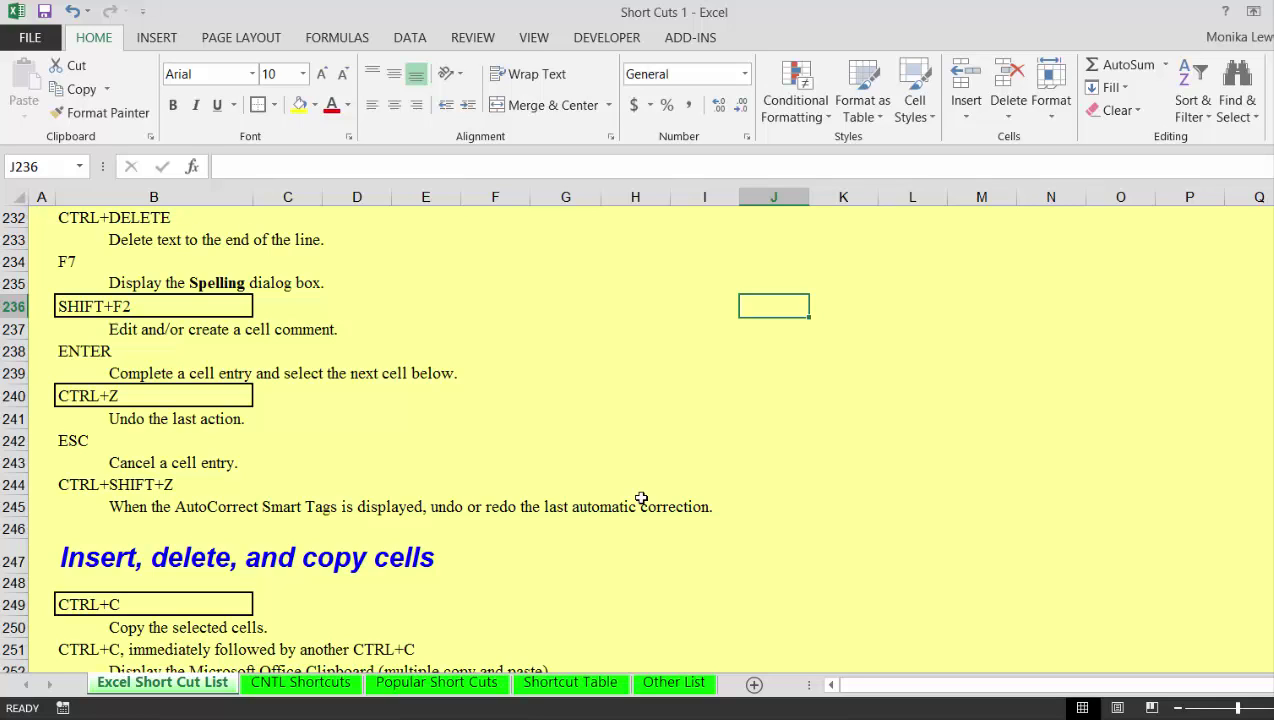
key("alt")
key("alt")
key("Right")
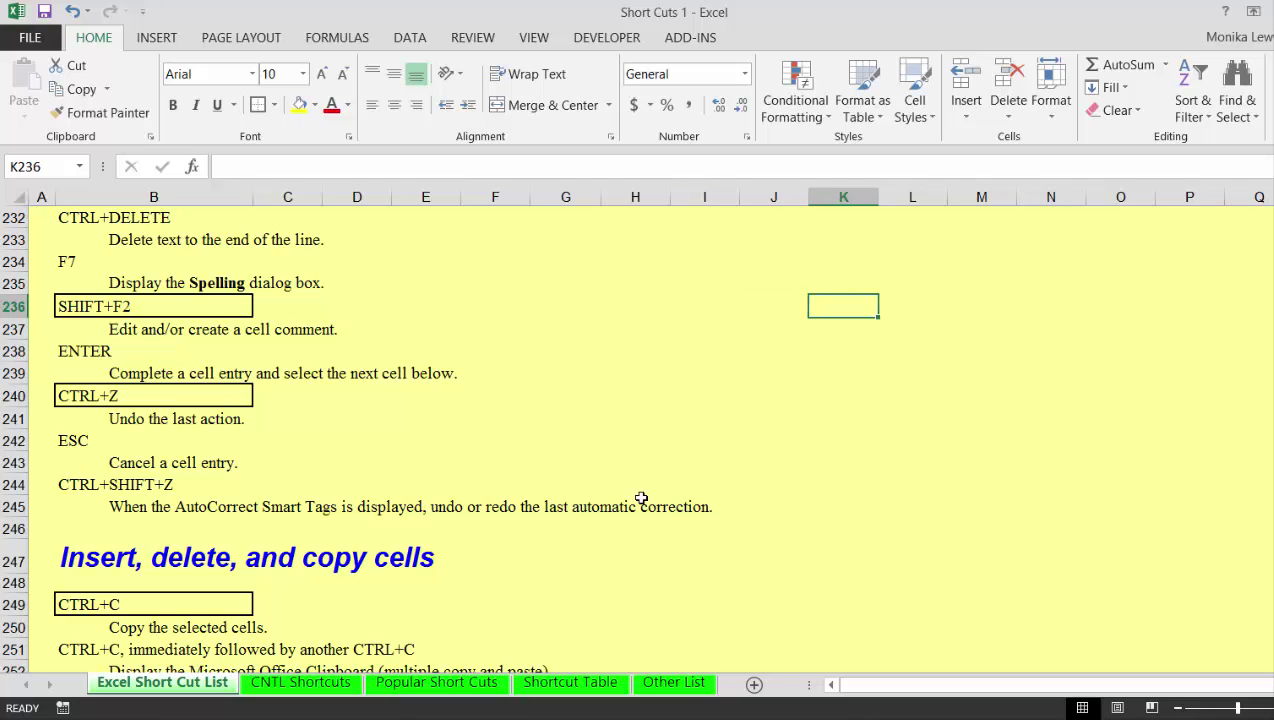
key("alt+Tab")
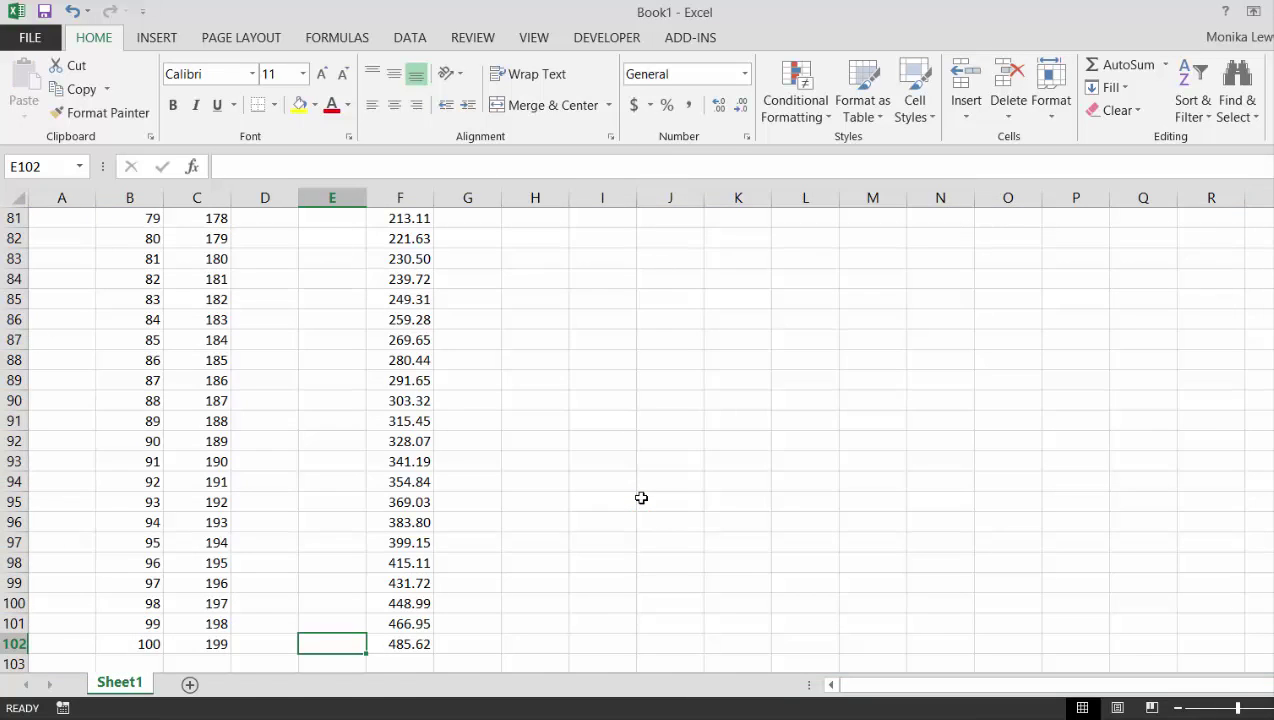
key("alt+Tab")
- Review the list from row 237 through the copy, cut, paste and insert shortcuts to the CTRL+1 entry in row 268
key("Down")
key("Down")
key("Down")
key("Down")
key("Down")
key("Down")
key("Down")
key("Down")
key("Down")
key("Down")
key("Down")
key("Down")
key("Down")
key("Down")
key("Down")
key("Down")
key("Down")
key("Down")
key("Down")
key("Down")
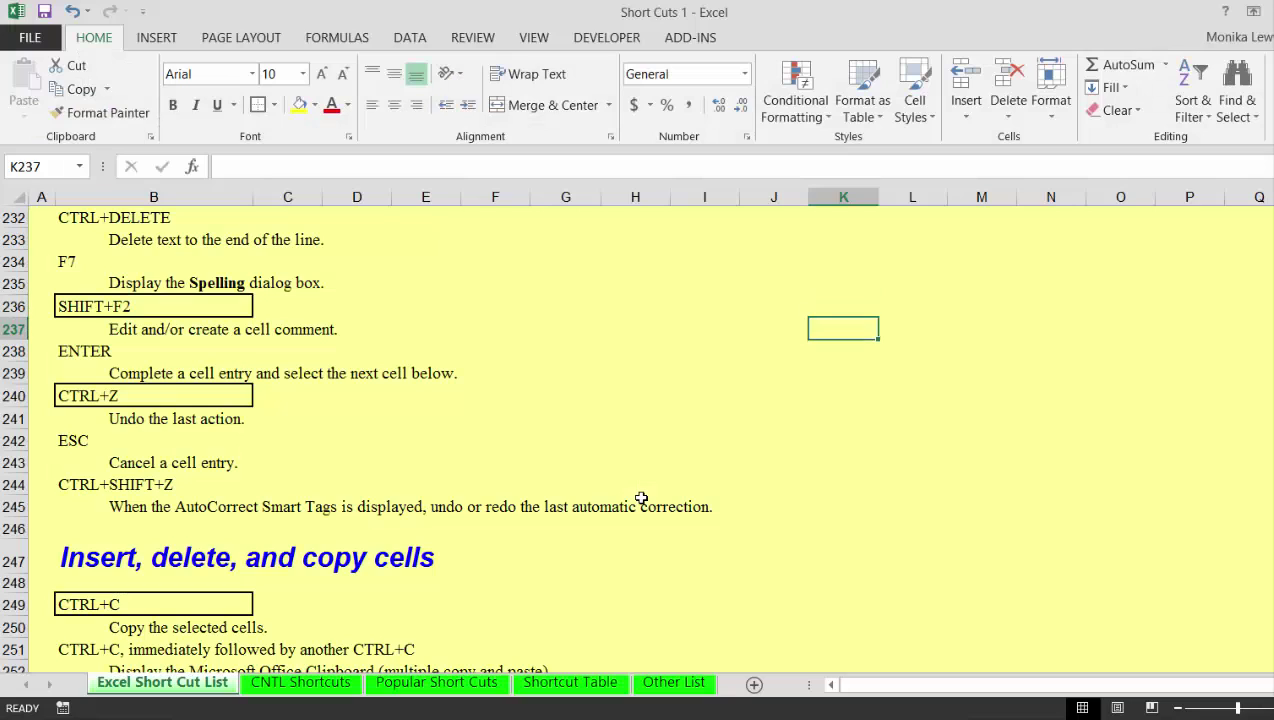
key("Down")
key("Down")
key("Down")
key("Down")
key("Down")
key("Down")
key("Down")
key("Down")
key("Down")
key("Down")
key("Down")
key("Down")
key("Down")
key("Down")
key("Down")
key("Down")
key("Down")
key("Down")
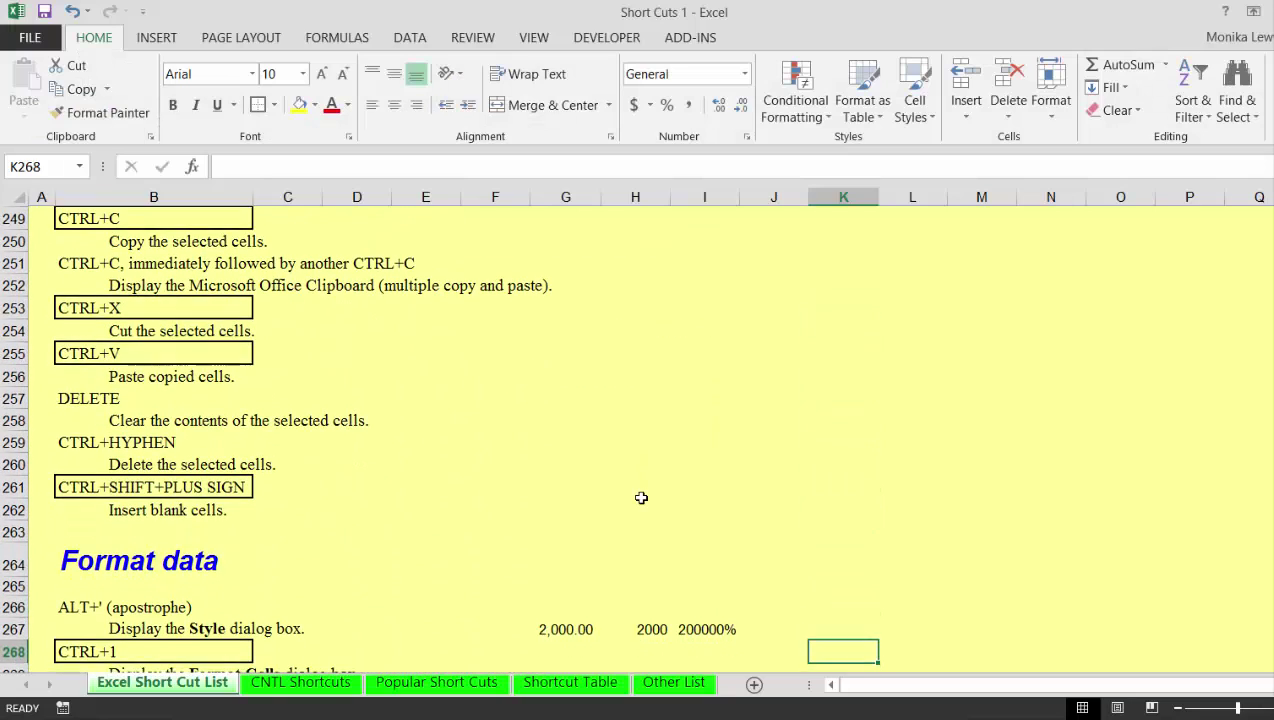
- Review the "Format data" number format shortcuts, from the Style dialog entry down to CTRL+B in rows 284 and 285
key("Down")
key("Down")
key("Down")
key("Down")
key("Down")
key("Down")
key("Down")
key("Down")
key("Down")
key("Down")
key("Down")
key("Down")
key("Down")
key("Down")
key("Down")
key("Down")
key("Down")
key("Down")
key("Down")
key("Down")
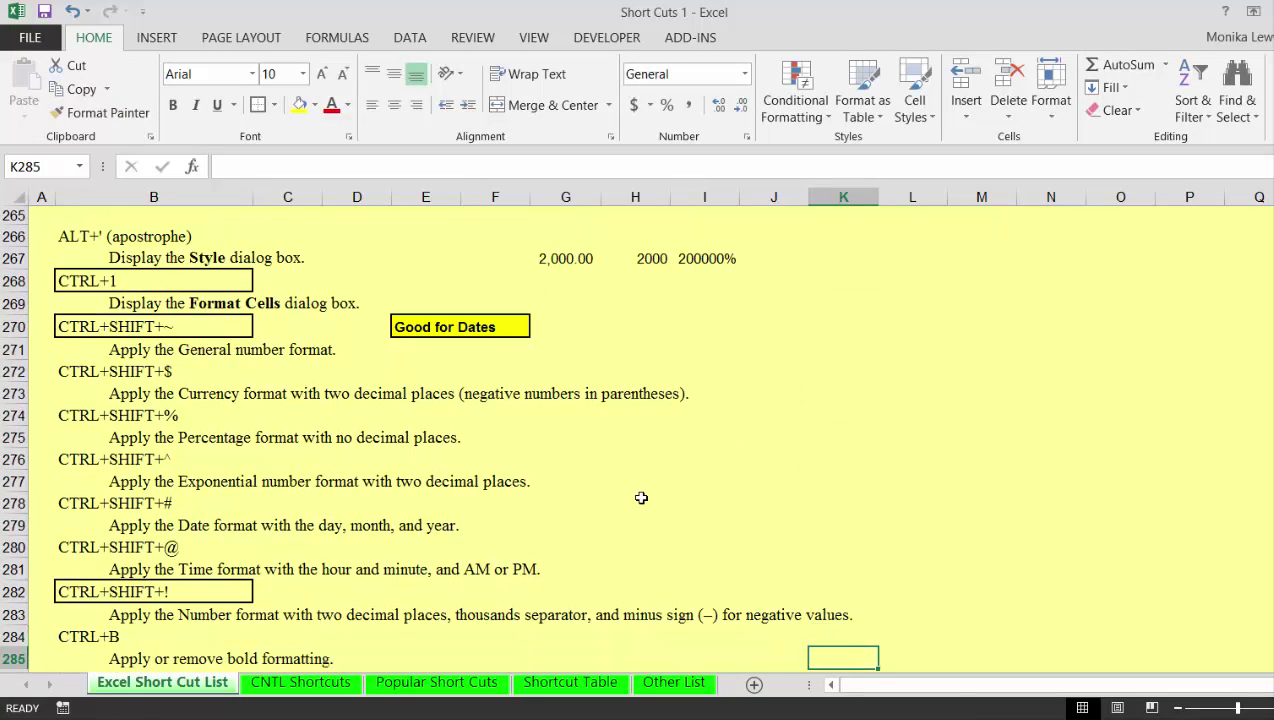
- Examine the shortcuts for hiding rows and columns and for outline borders, plus the start of the Format Cells Border tab section
key("Down")
key("Down")
key("Down")
key("Down")
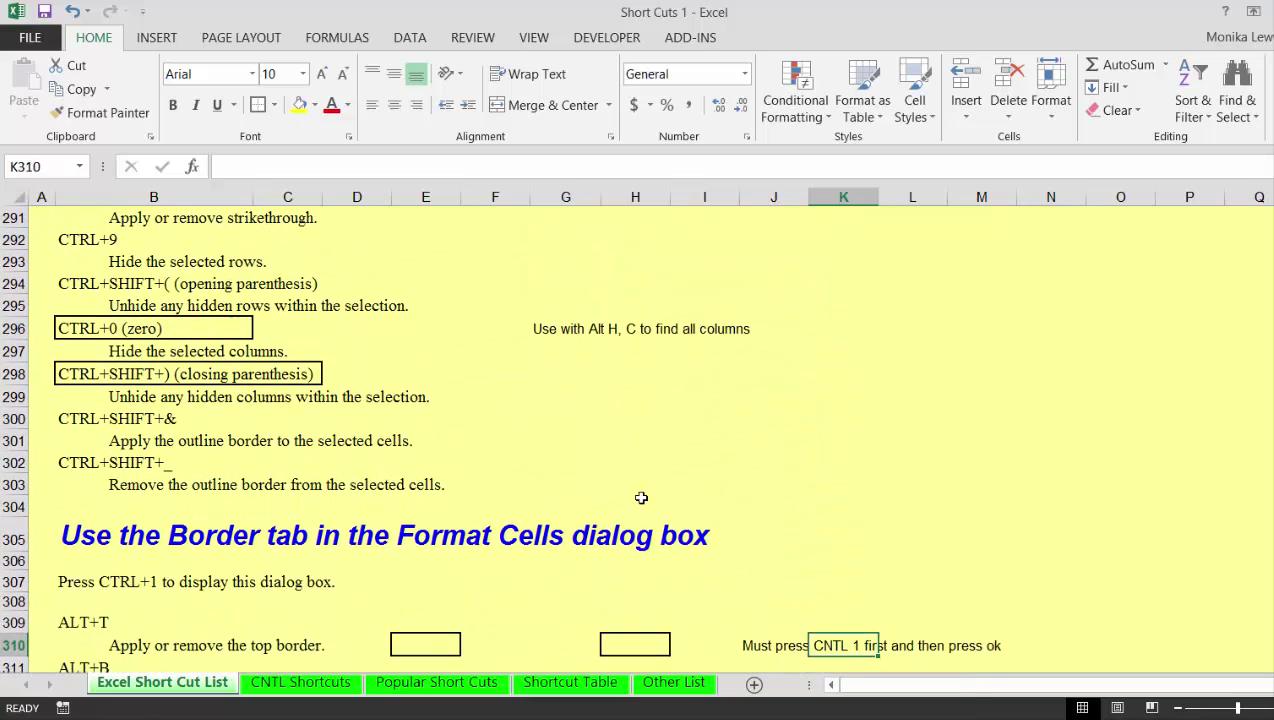
key("Up")
key("Up")
key("Up")
key("Up")
key("Up")
key("Up")
key("Up")
key("Up")
key("Up")
key("Up")
key("Up")
key("Up")
key("Up")
key("Up")
key("Up")
key("Up")
key("Up")
key("Up")
key("Up")
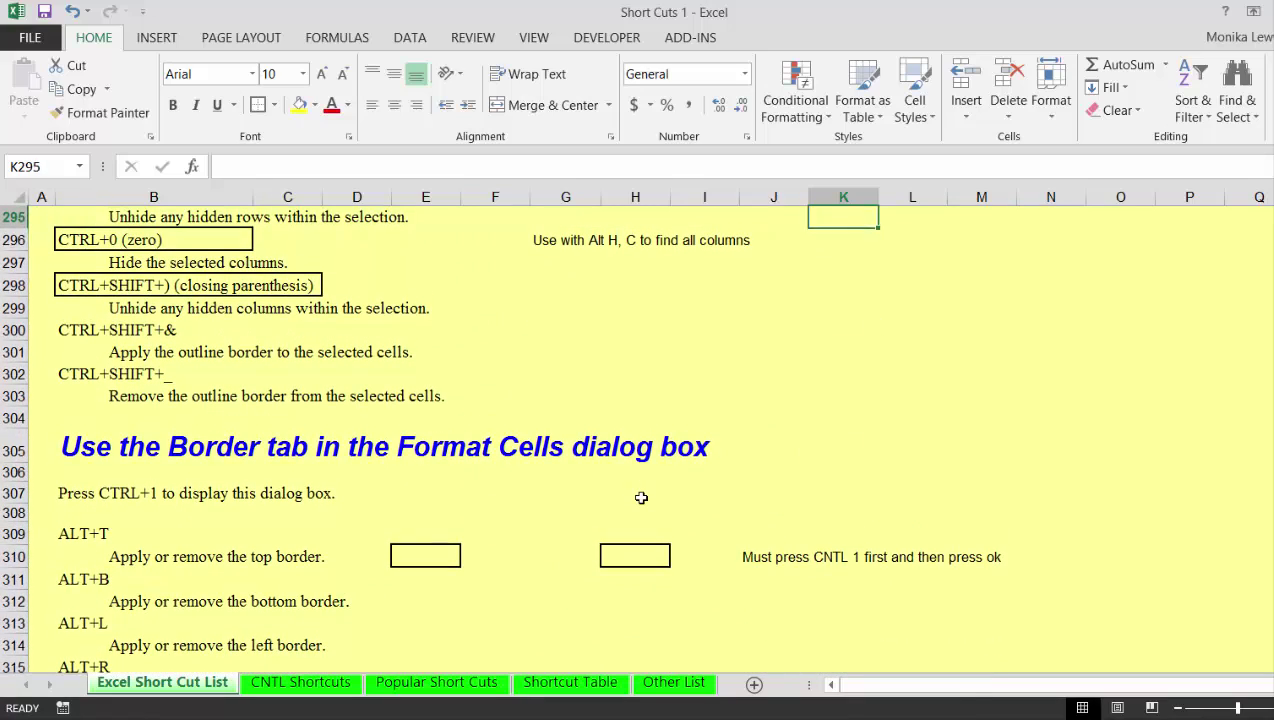
- Review the remaining Format Cells Border tab shortcuts from ALT+T to ALT+U and the start of the "Use data forms" section
key("Down")
key("Down")
key("Down")
key("Down")
key("Down")
key("Down")
key("Down")
key("Down")
key("Down")
key("Down")
key("Down")
key("Down")
key("Down")
key("Down")
key("Down")
key("Down")
key("Down")
key("Down")
key("Down")
key("Down")
key("Down")
key("Down")
key("Down")
key("Down")
key("Down")
key("Down")
key("Down")
key("Down")
key("Down")
key("Down")
key("Down")
key("Down")
key("Down")
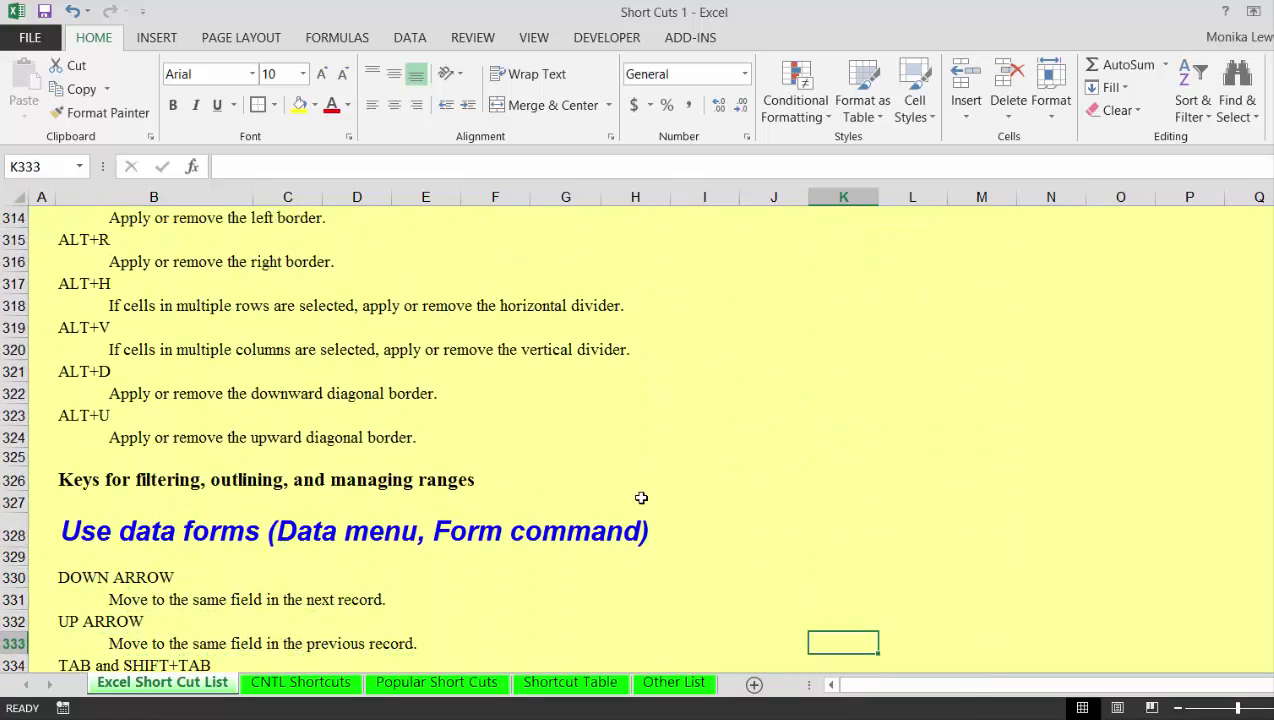
- Review the list down through the grouping, outline and row and column hiding shortcuts to the "Lay out a report onscreen" heading
key("Down")
key("Down")
key("Down")
key("Down")
key("Down")
key("Down")
key("Down")
key("Down")
key("Down")
key("Down")
key("Down")
key("Down")
key("Down")
key("Down")
key("Down")
key("Down")
key("Down")
key("Down")
key("Down")
key("Down")
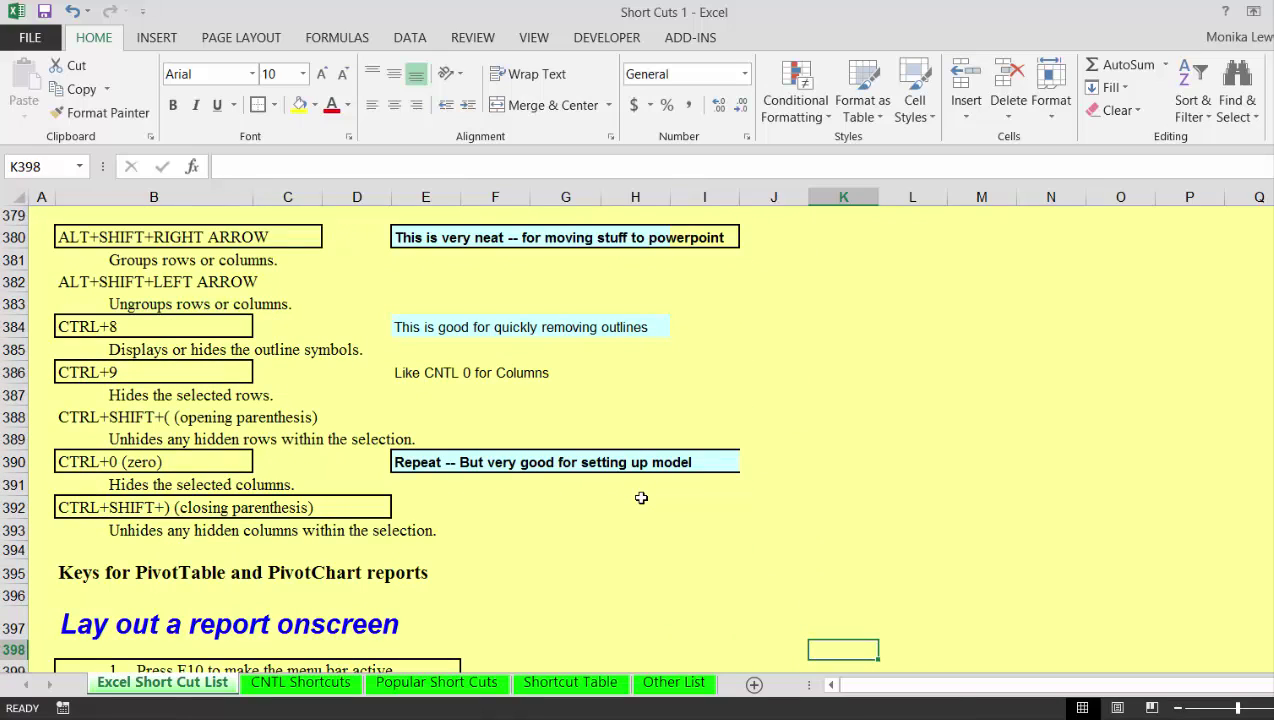
key("Up")
key("Up")
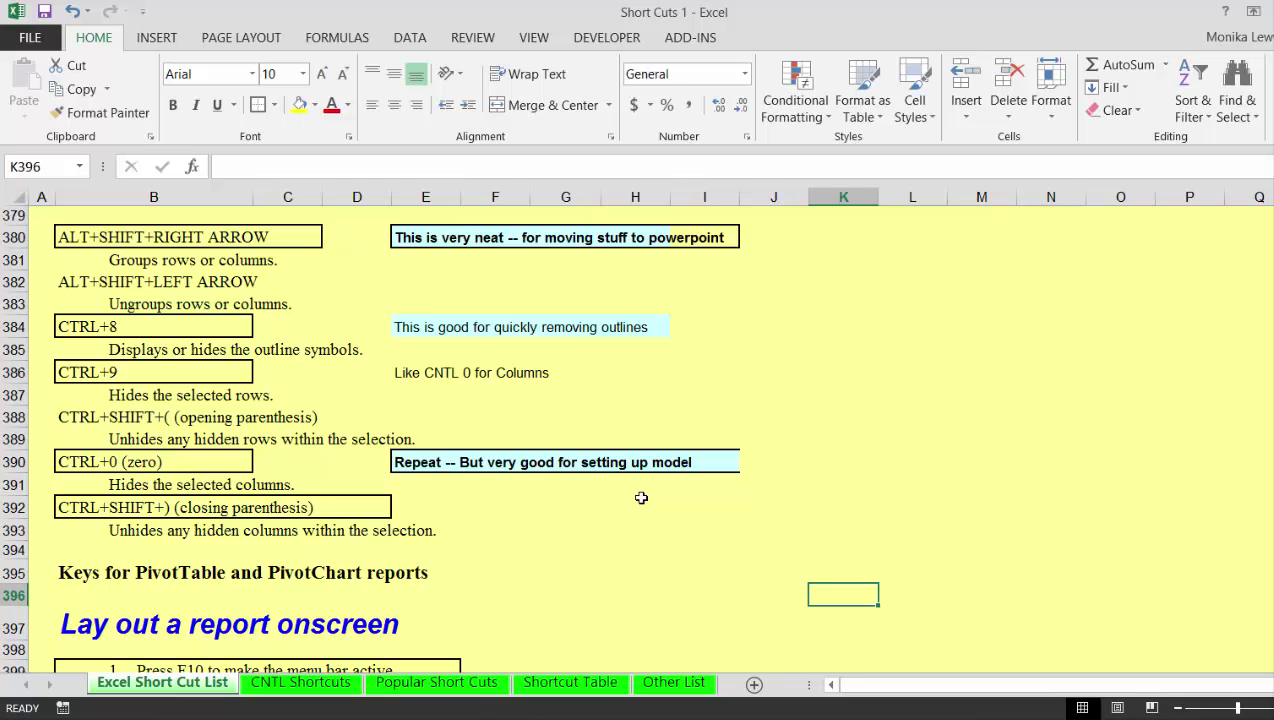
- Return to cell A1 of the shortcut list and create a new blank workbook
key("ctrl+Down")
key("ctrl+Up")
key("Left")
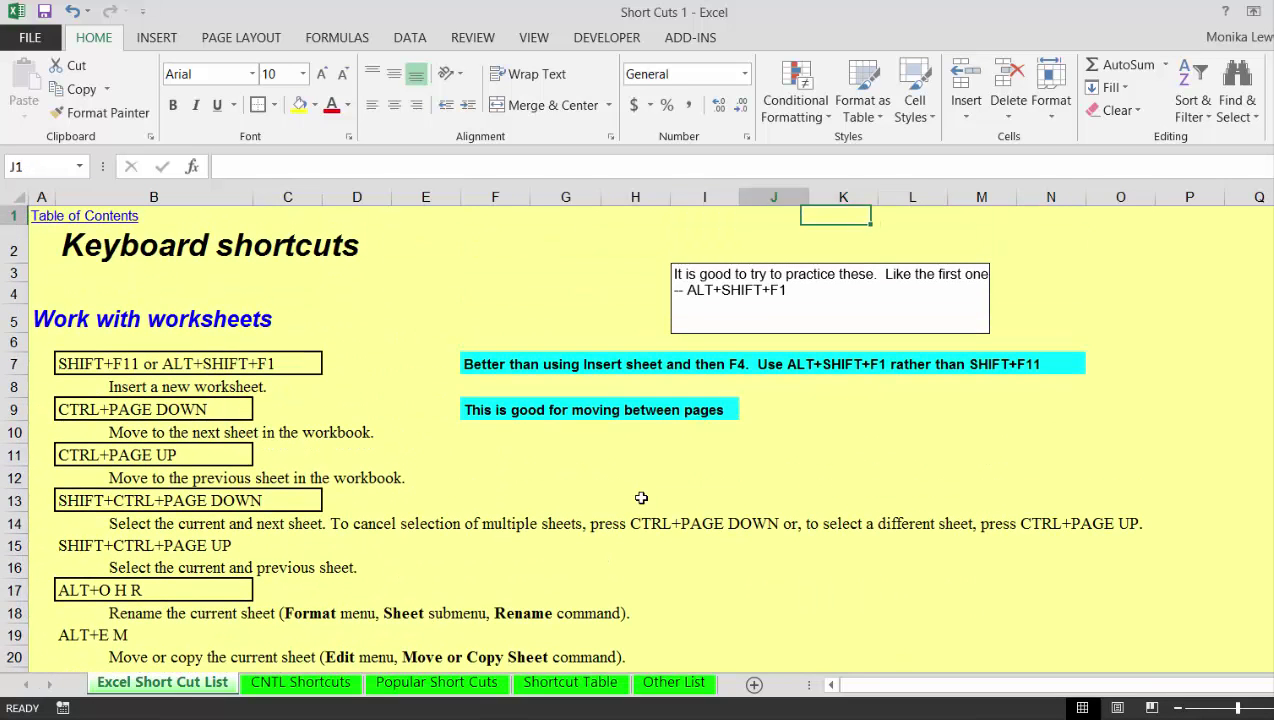
key("Left")
key("Left")
key("Left")
key("Left")
key("Left")
key("Left")
key("Left")
key("Left")
key("Left")
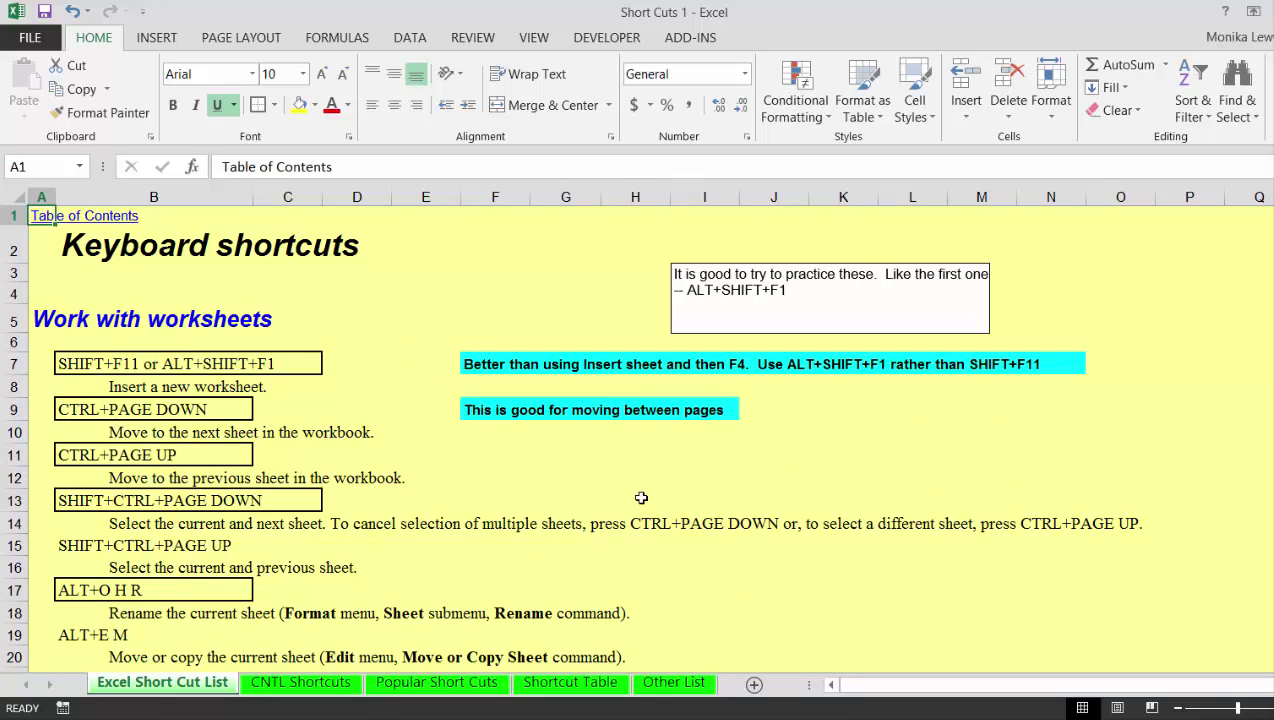
key("ctrl+n")
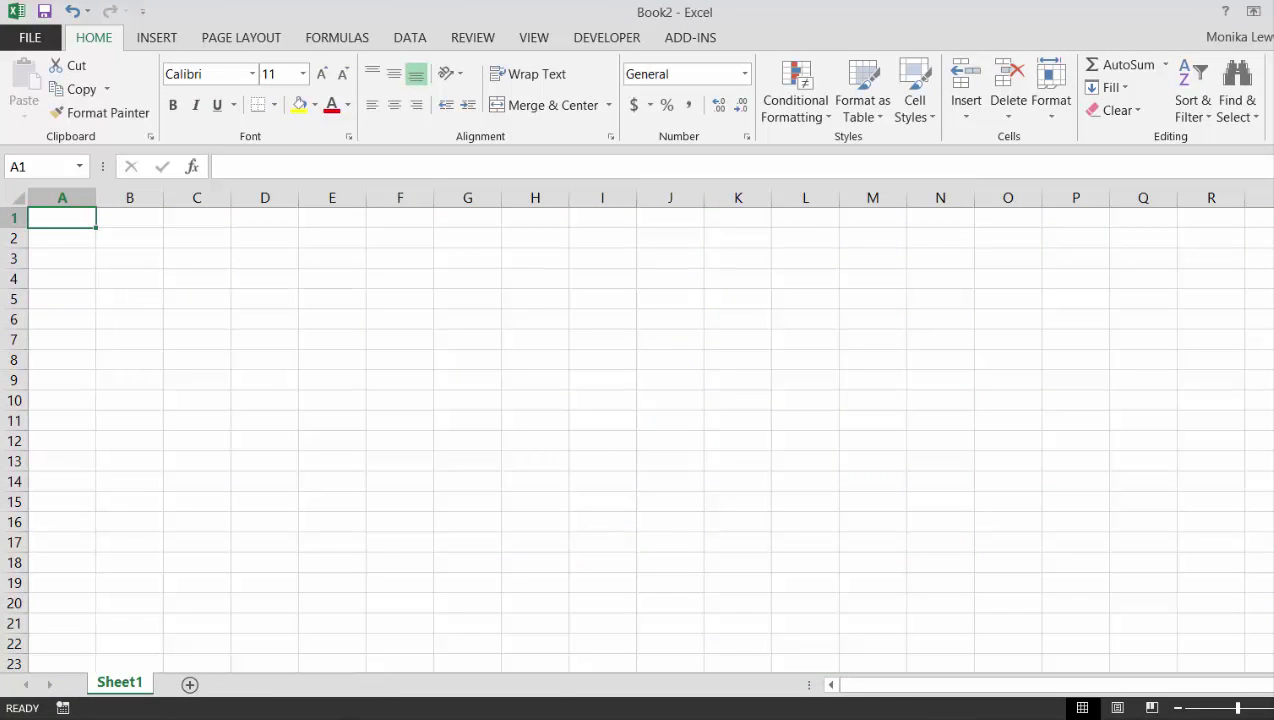
- Switch to the Excel Short Cut Keys document in Word and examine the Basic function key entries around F3 and F4
left_click(446, 630)
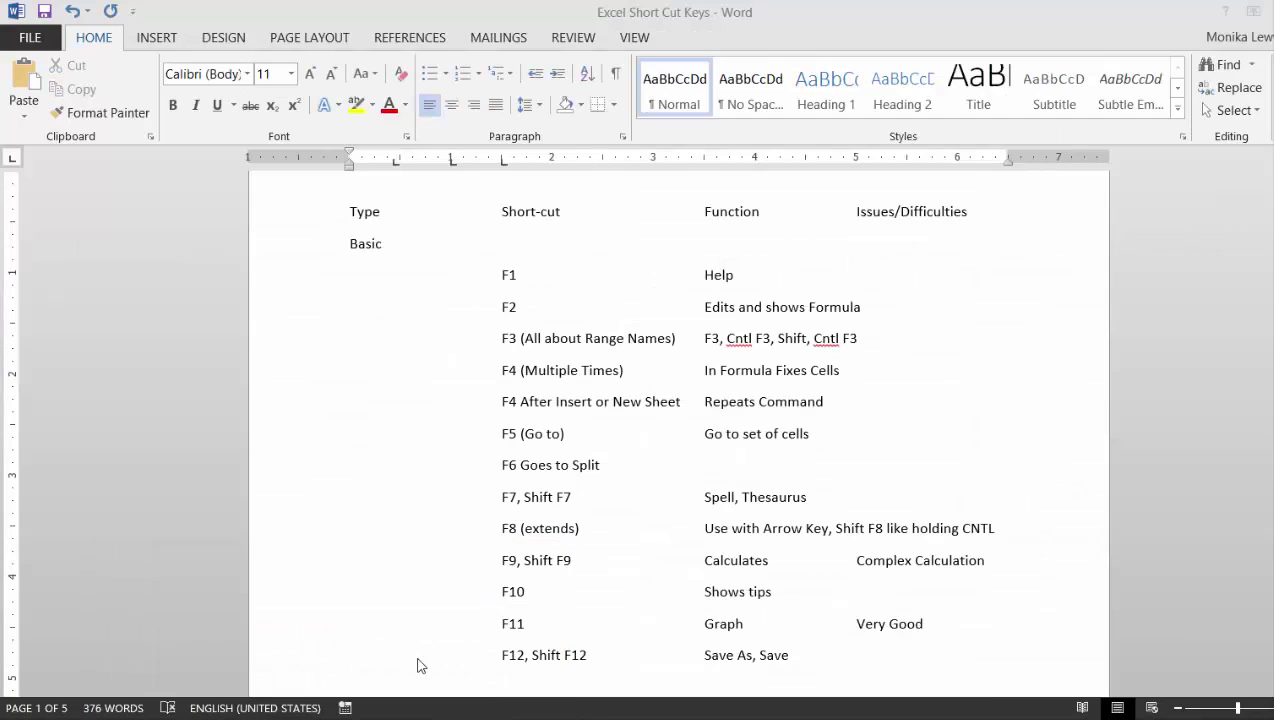
key("Up")
key("Down")
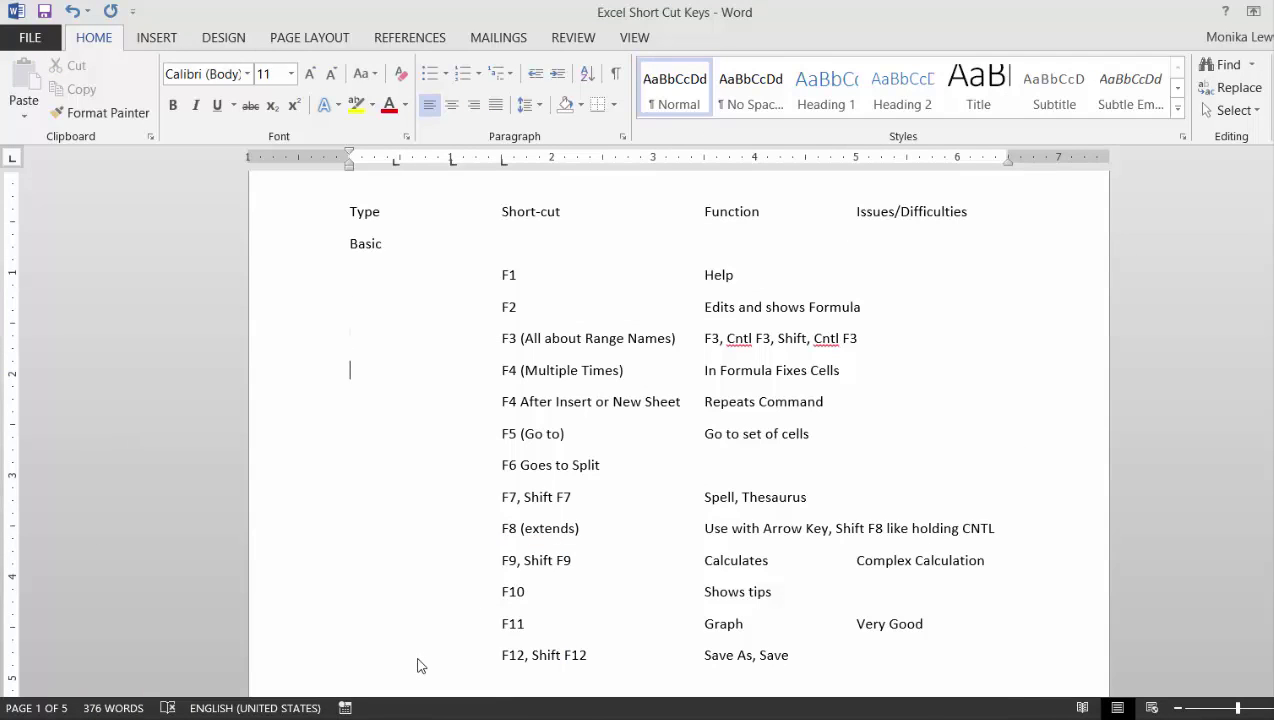
key("Down")
key("Down")
key("Up")
- Switch back to the blank Book2 workbook in Excel and narrow columns A to C to one small, equal width
left_click(275, 719)
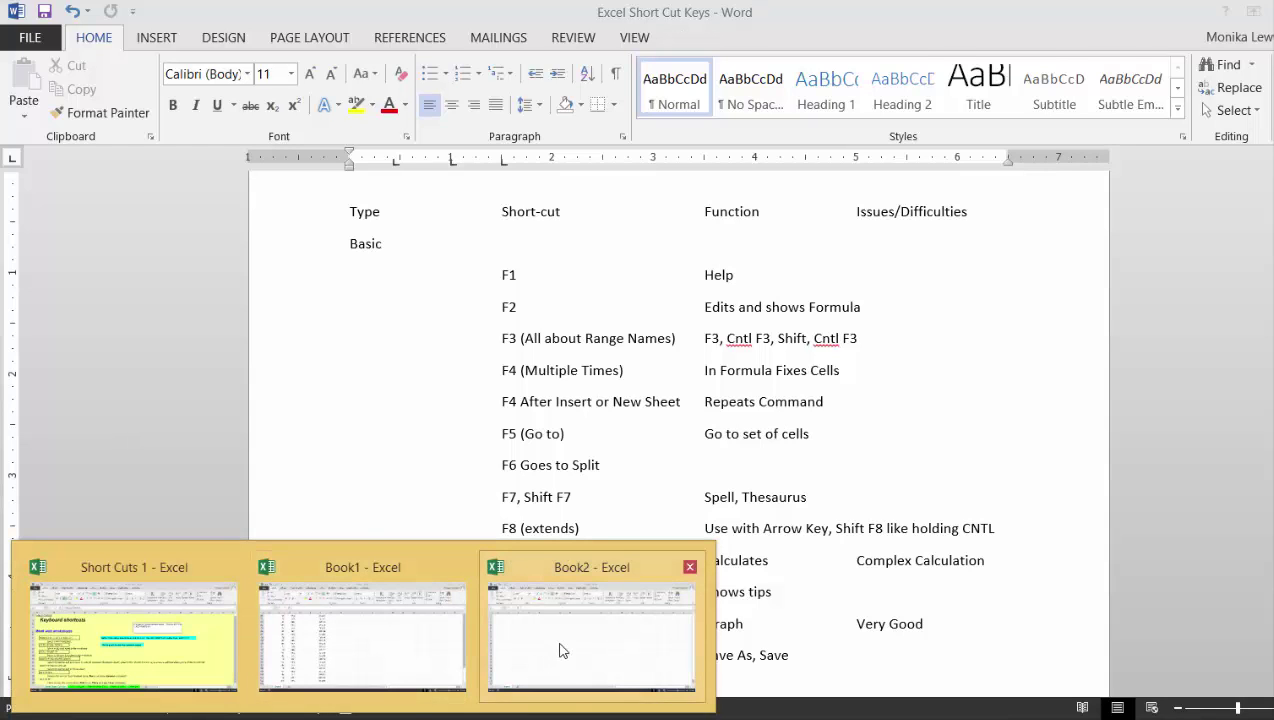
left_click(560, 651)
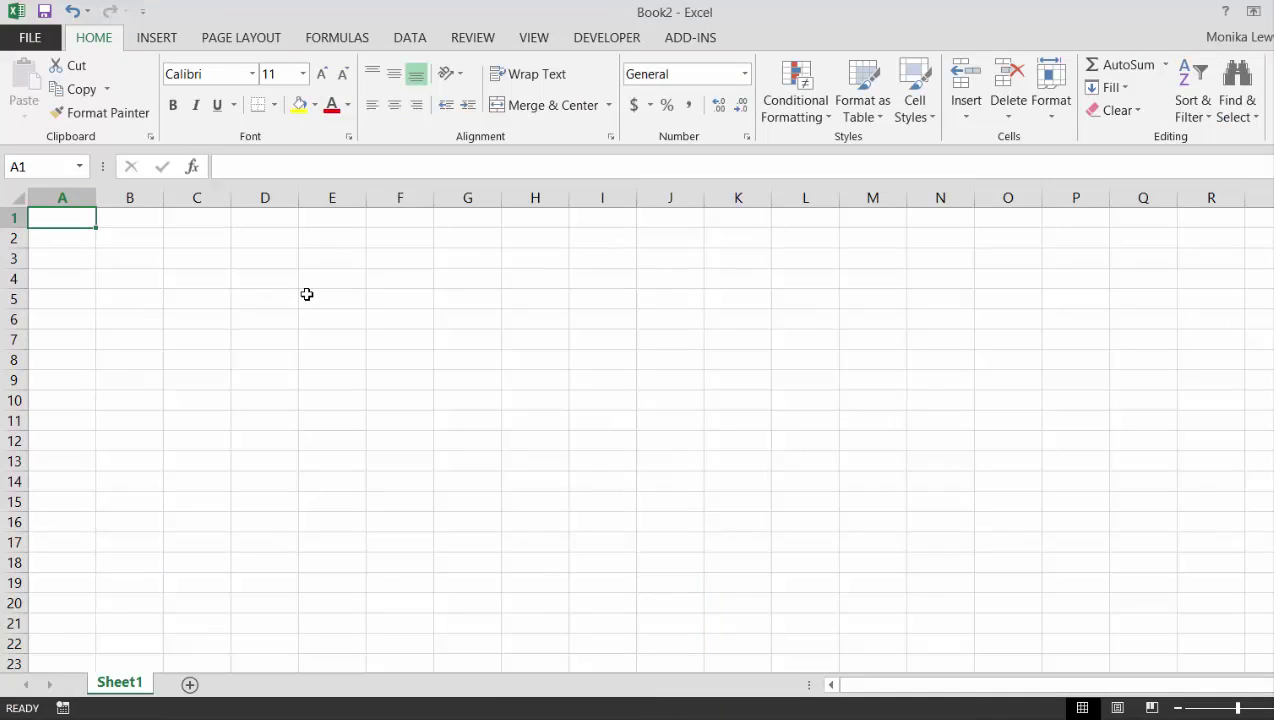
key("Down")
key("Down")
key("Up")
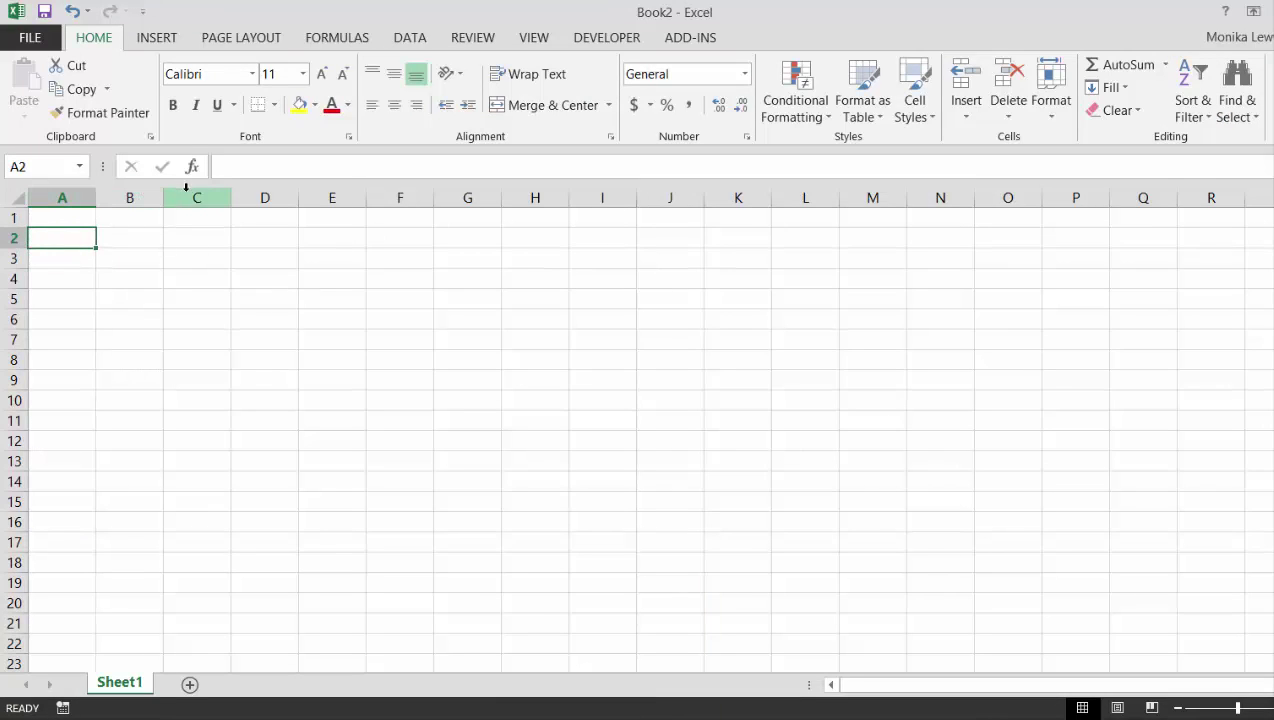
left_click_drag(197, 198, 42, 198)
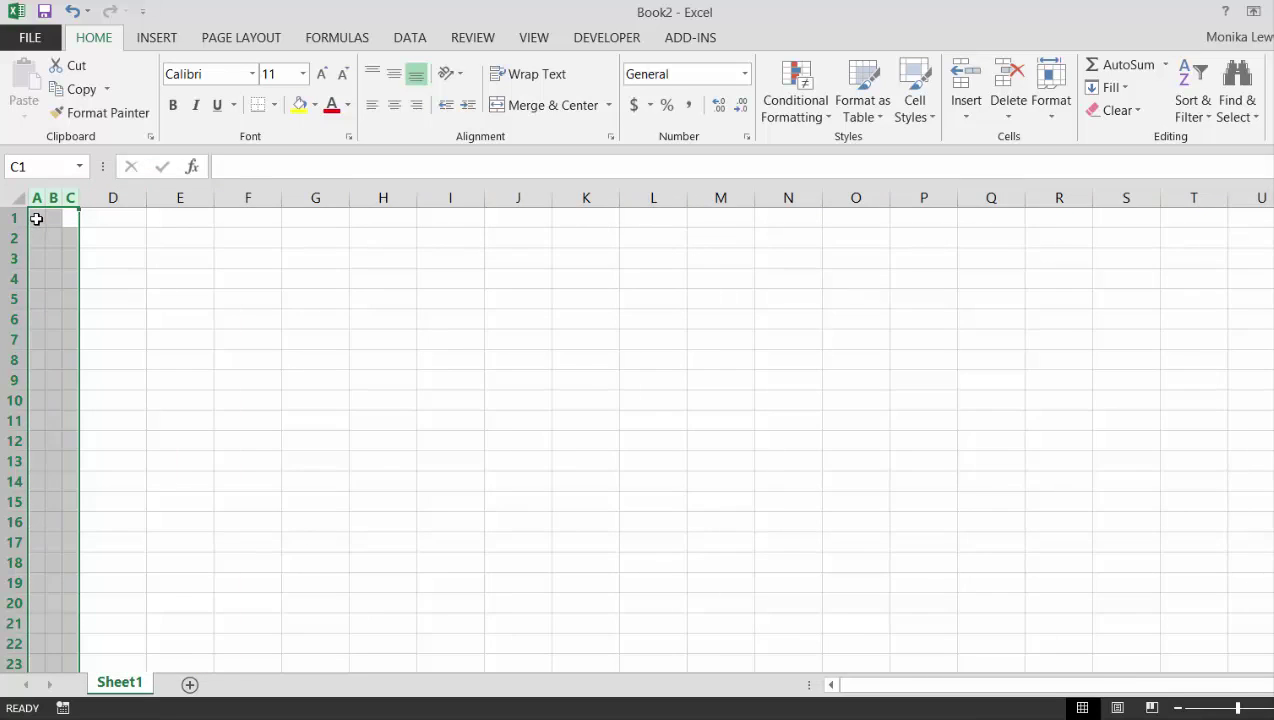
- Enter the heading "Assumptions" in cell A1
left_click(36, 218)
type("Assu")
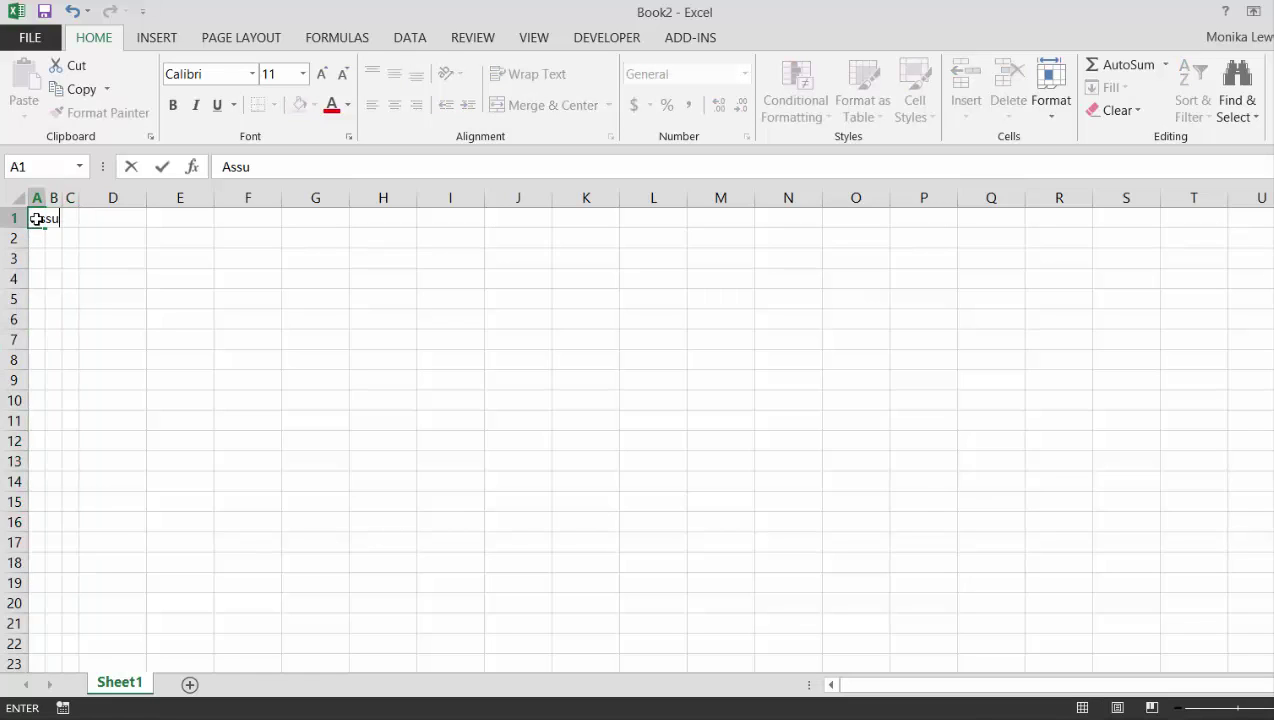
type("mptions")
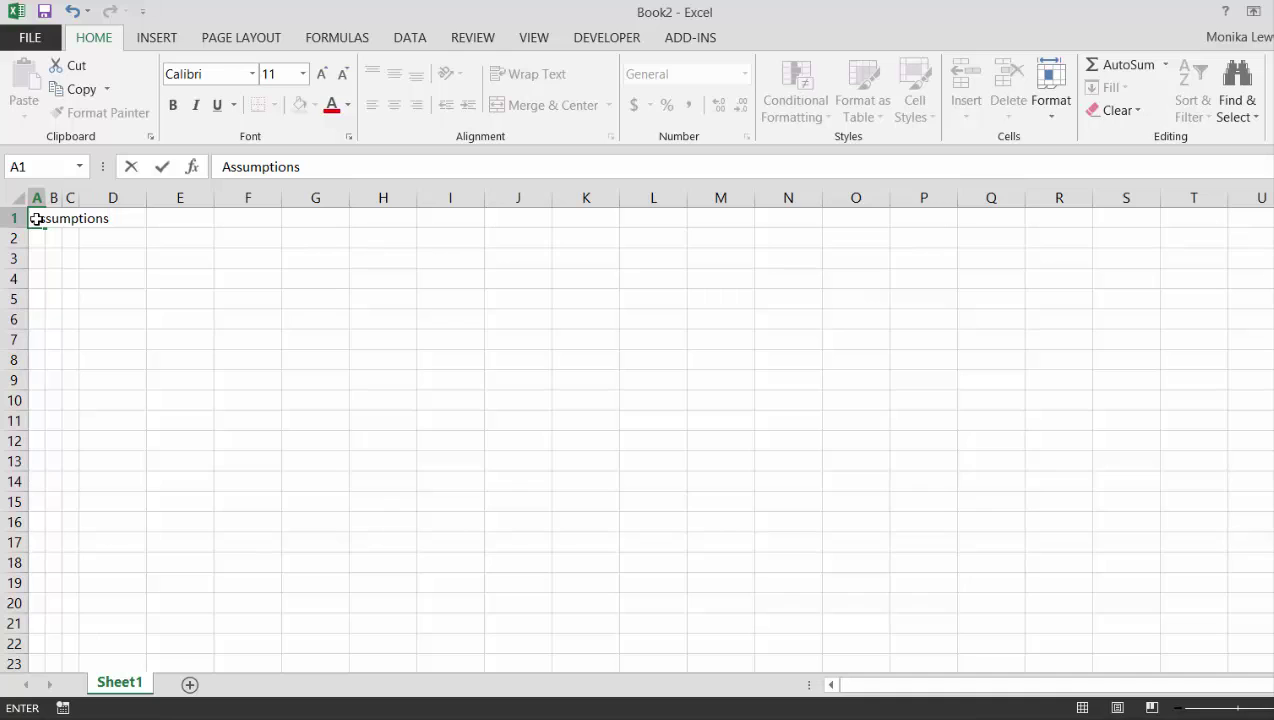
key("Return")
- Enter the label "Par Amount of Bond" in cell B3
key("Down")
key("Right")
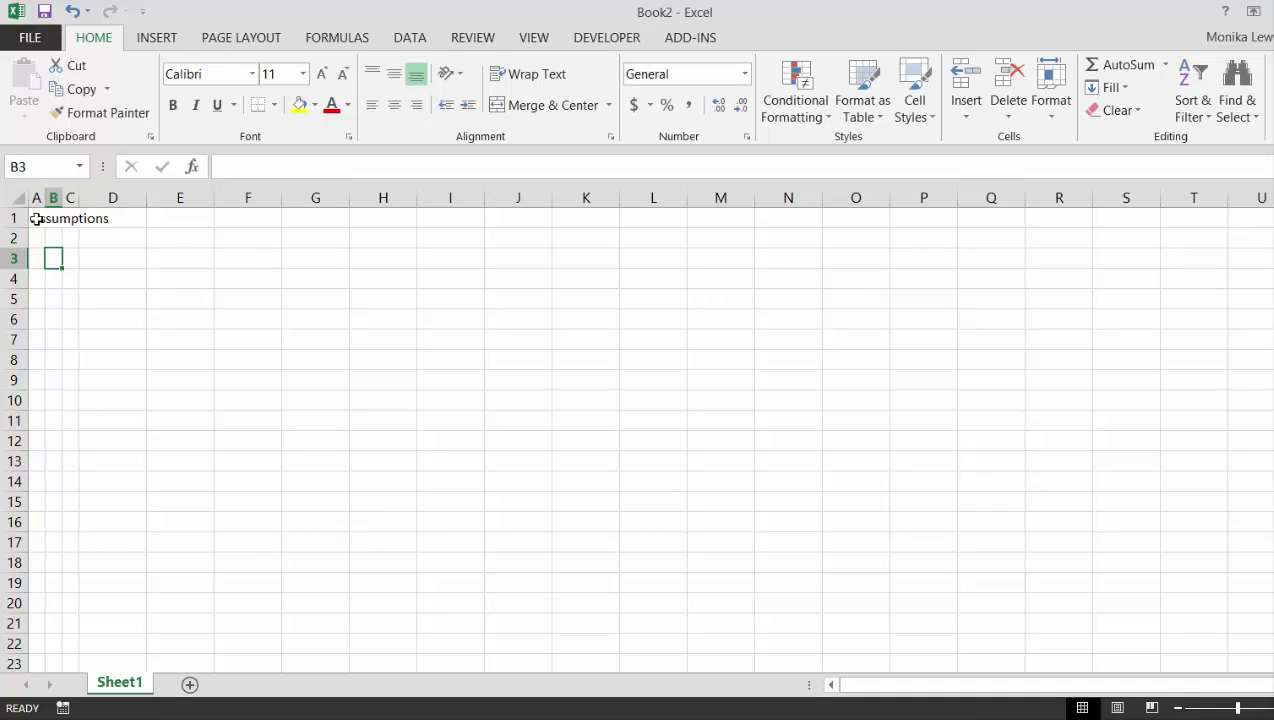
type("P")
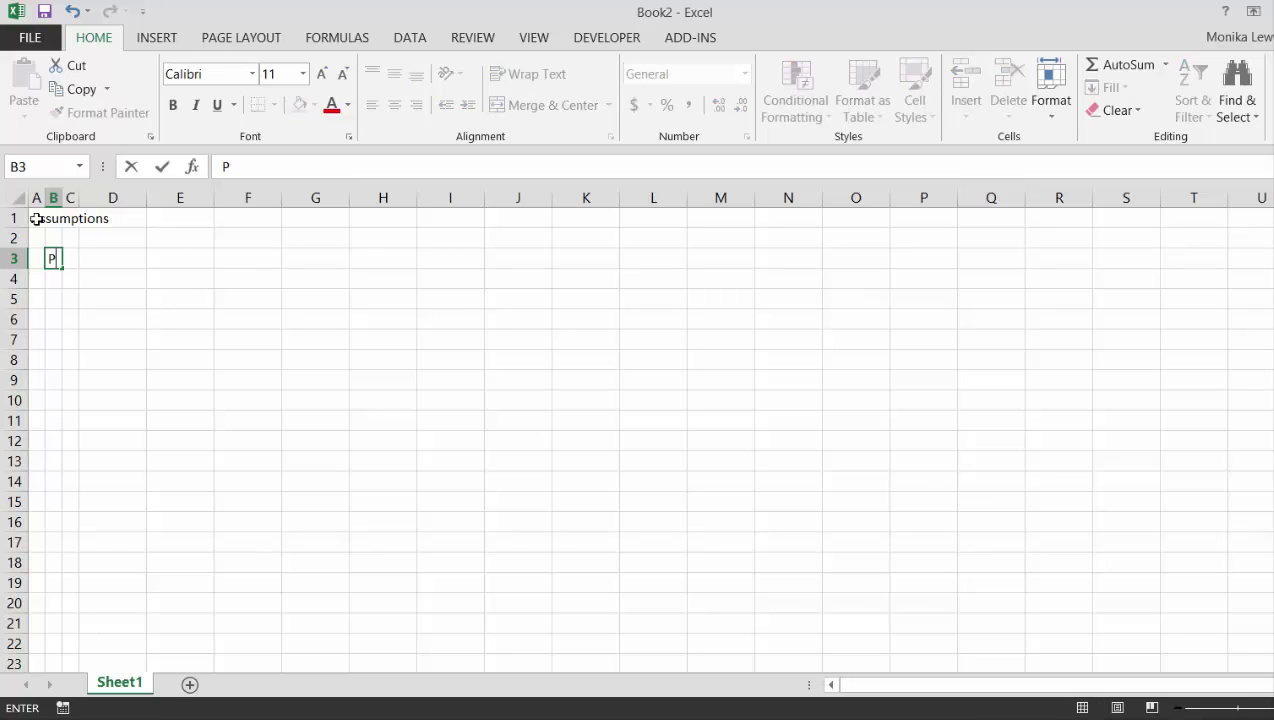
type("ar Amount of ")
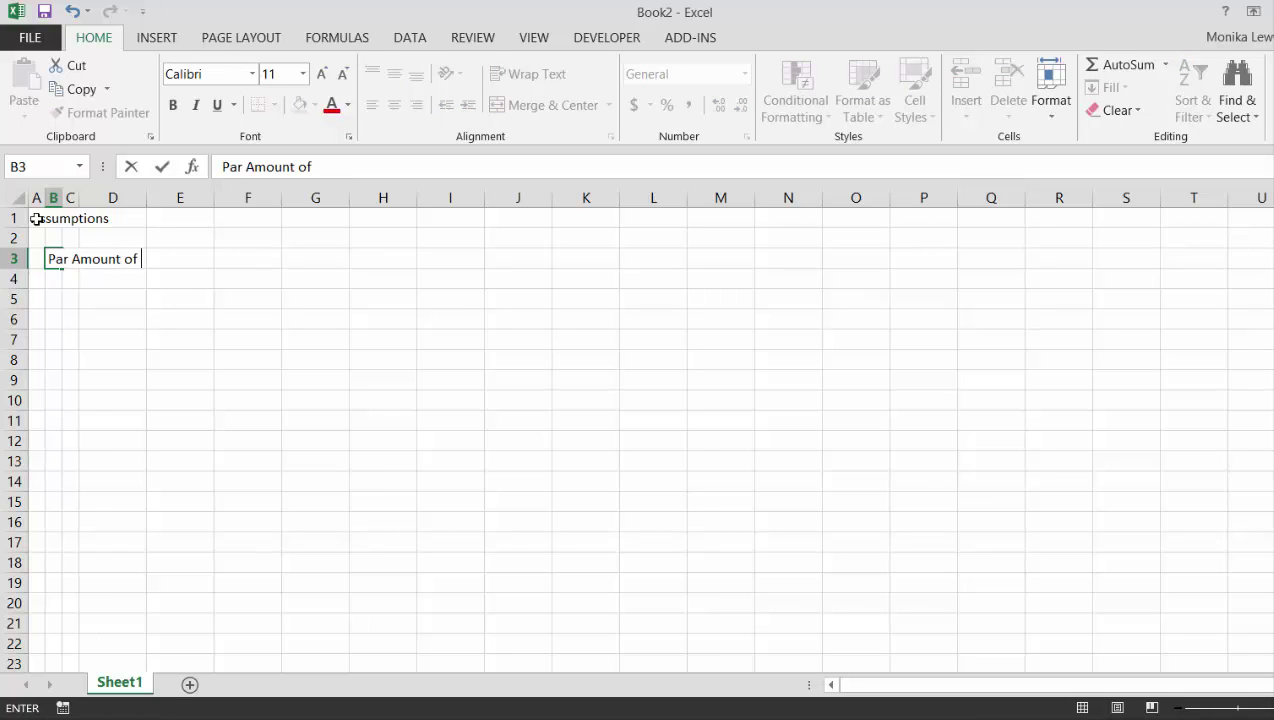
type("Bond")
key("Return")
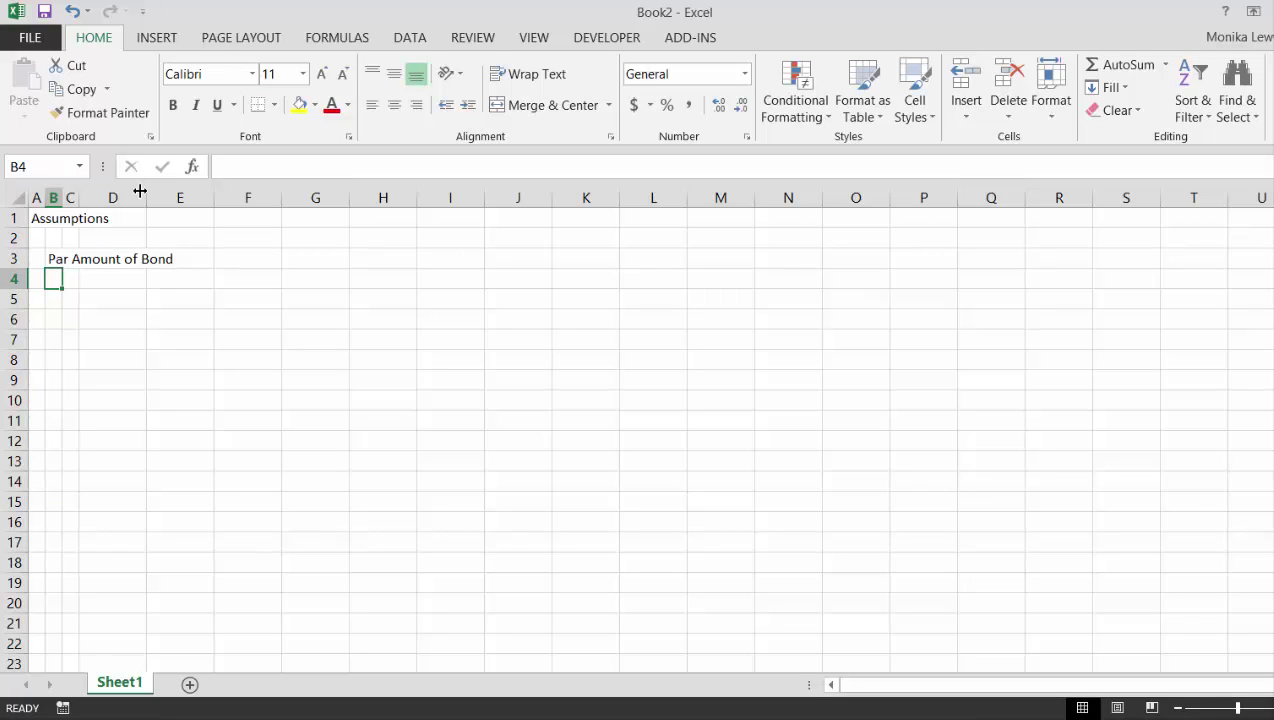
- Widen column D to fit the bond label and enter 1000 in cell E3
left_click_drag(143, 197, 219, 191)
key("Up")
key("Right")
key("Right")
key("Right")
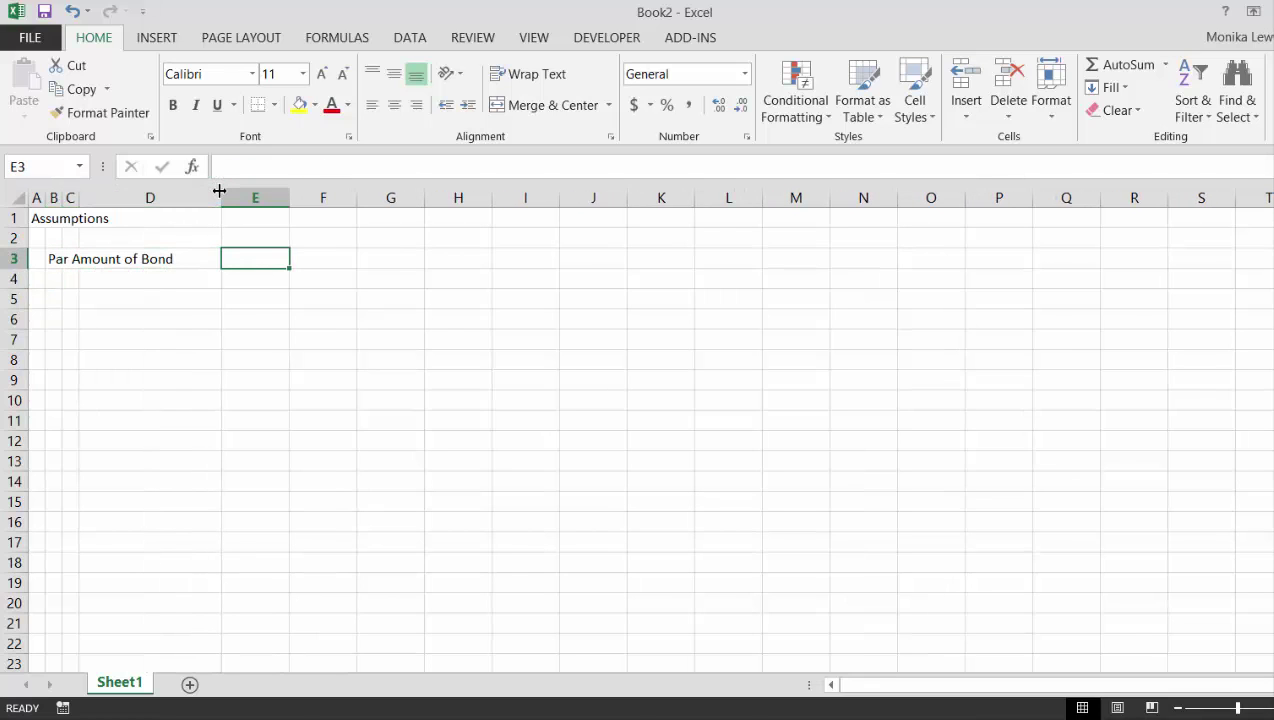
type("1000")
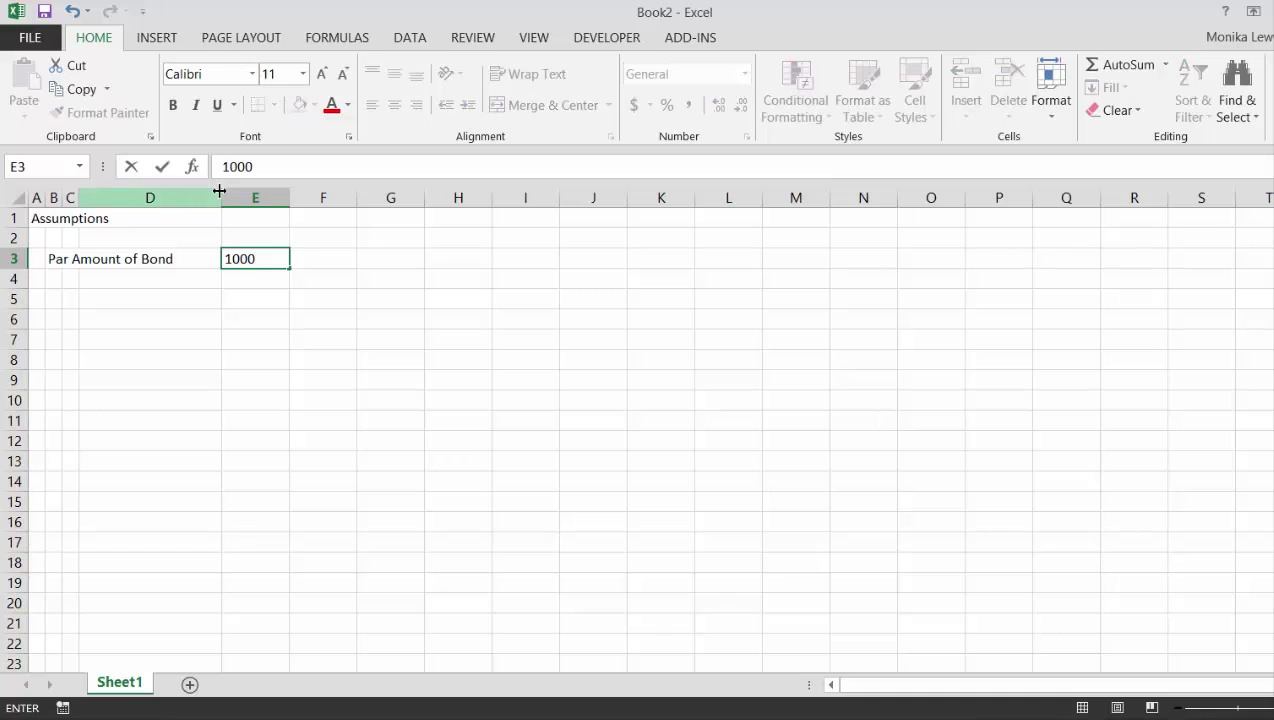
key("Return")
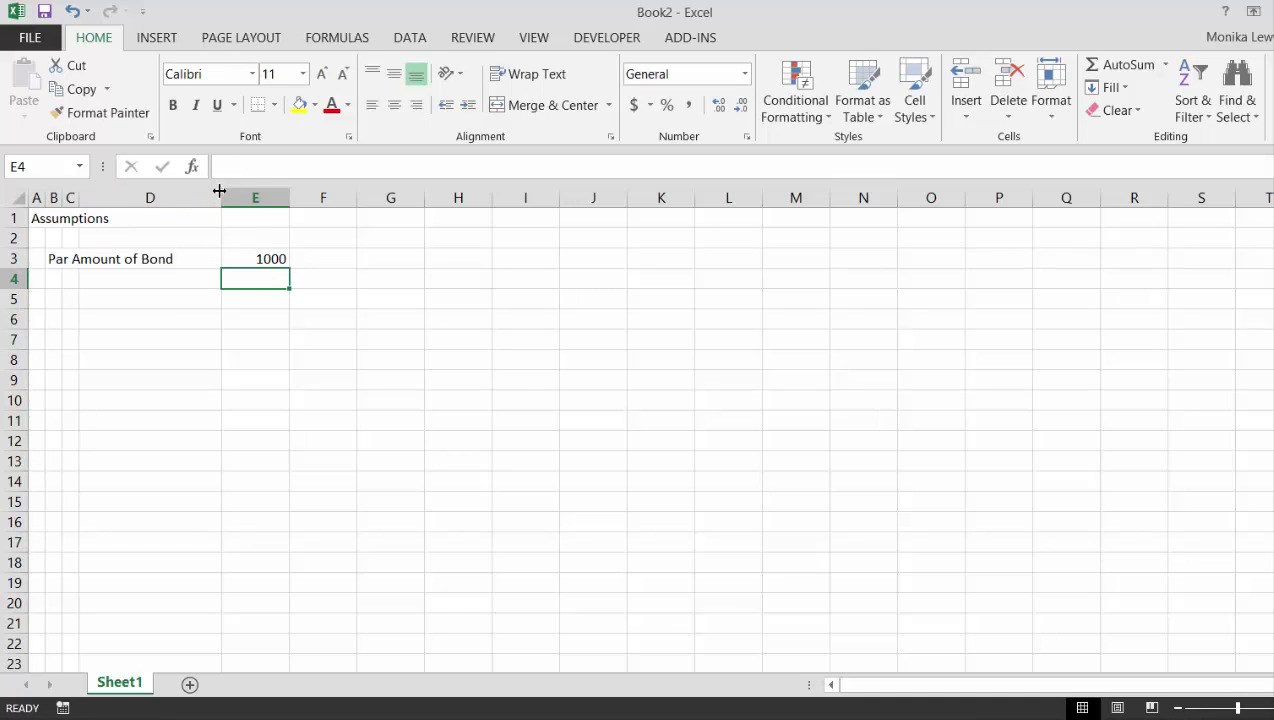
key("Up")
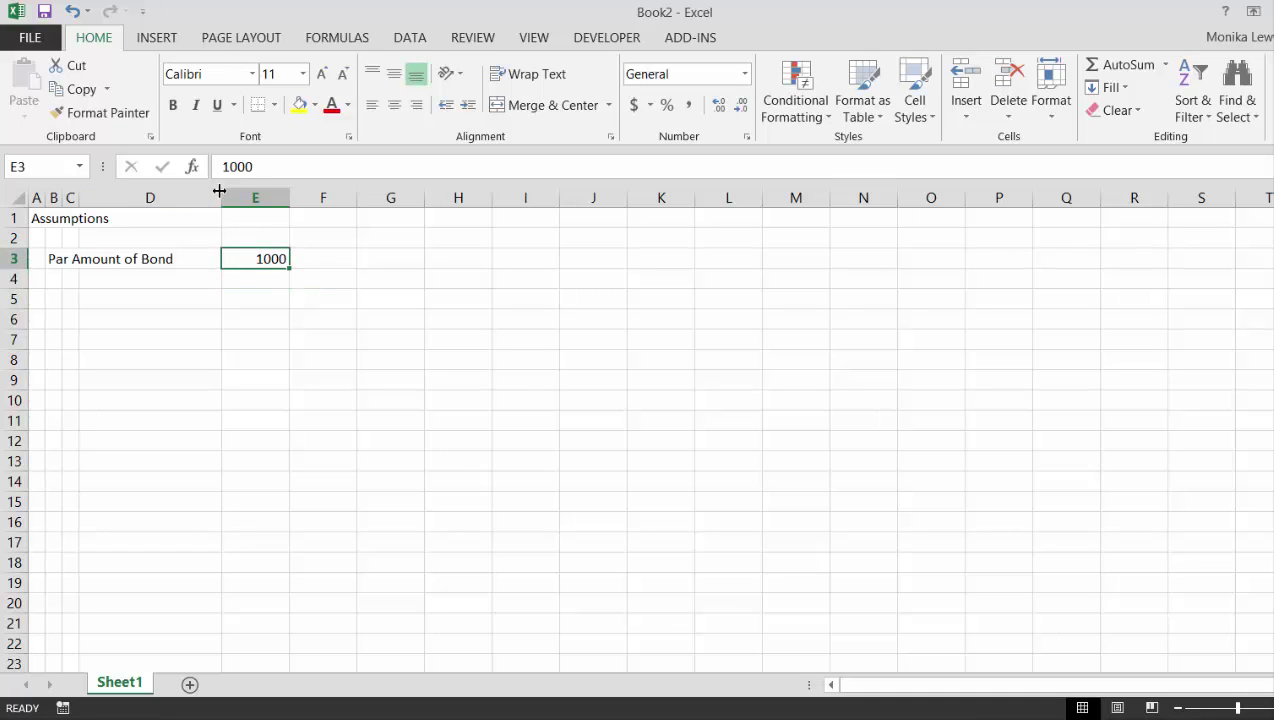
- Switch to the Excel Short Cut Keys document in Word and review the "With Shift" entries and the "Formatting" section
left_click(326, 718)
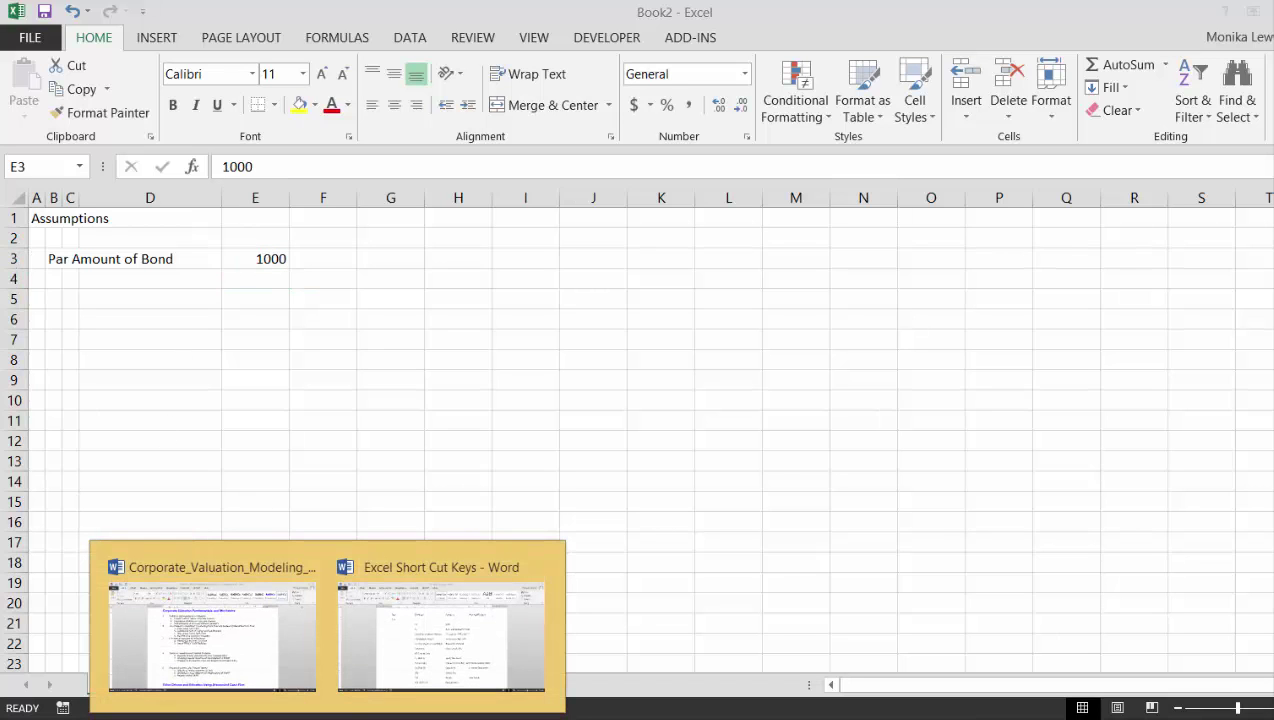
left_click(407, 649)
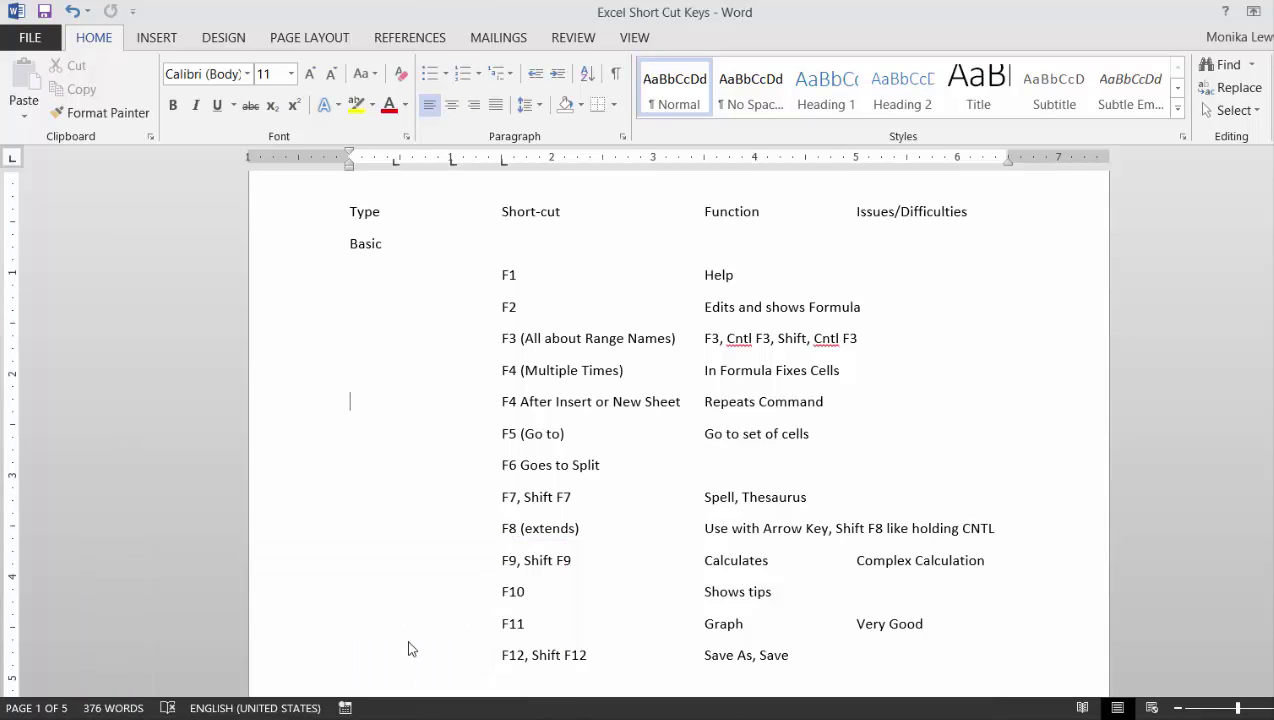
scroll(408, 649, "down", 12)
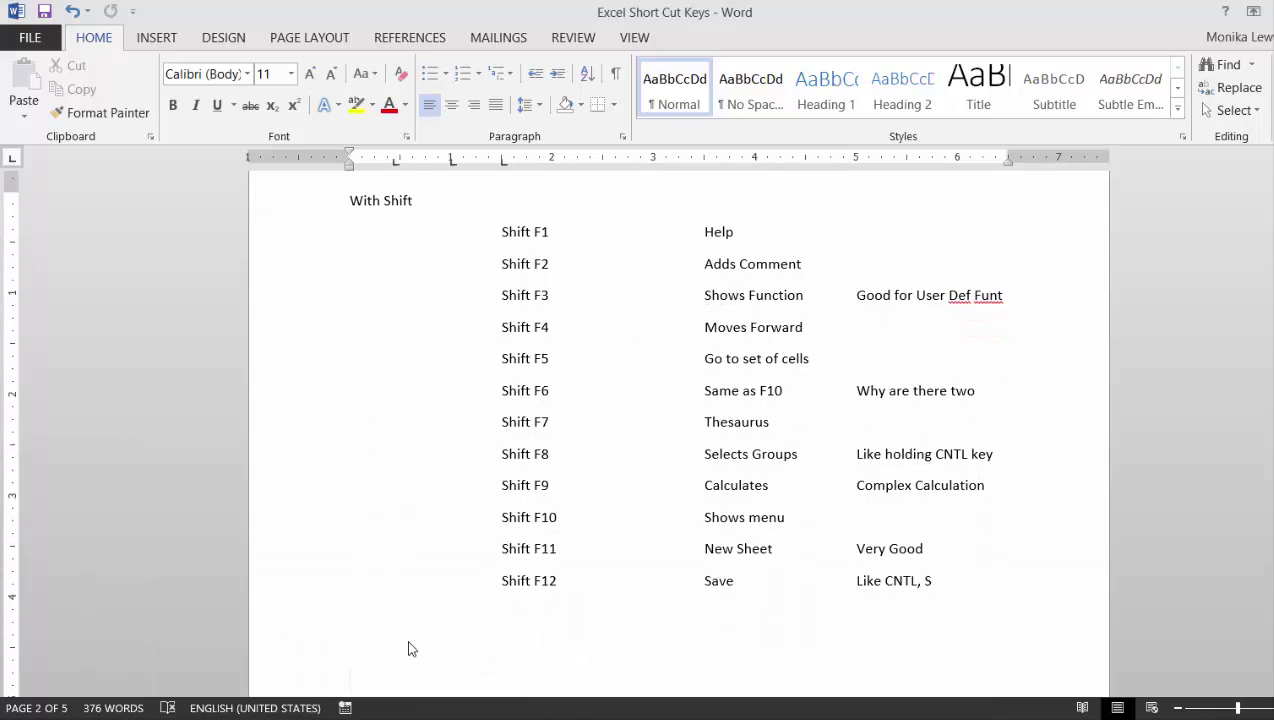
scroll(408, 649, "down", 15)
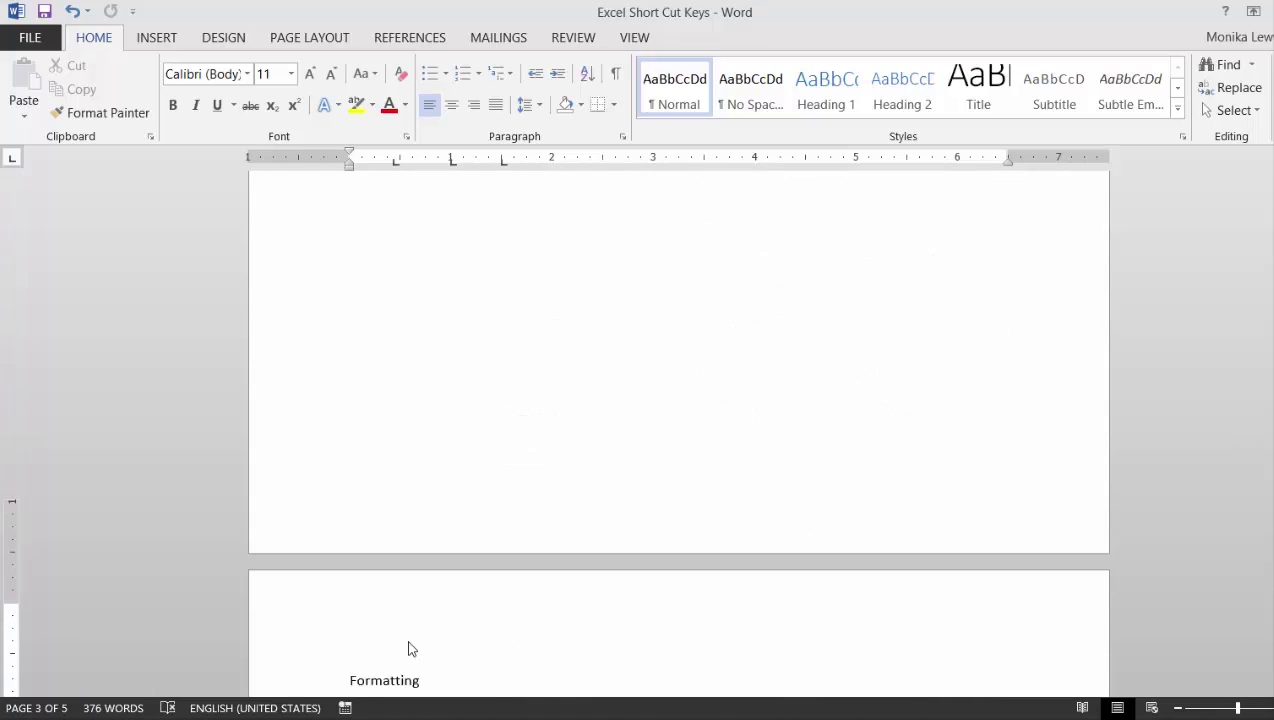
scroll(408, 649, "down", 5)
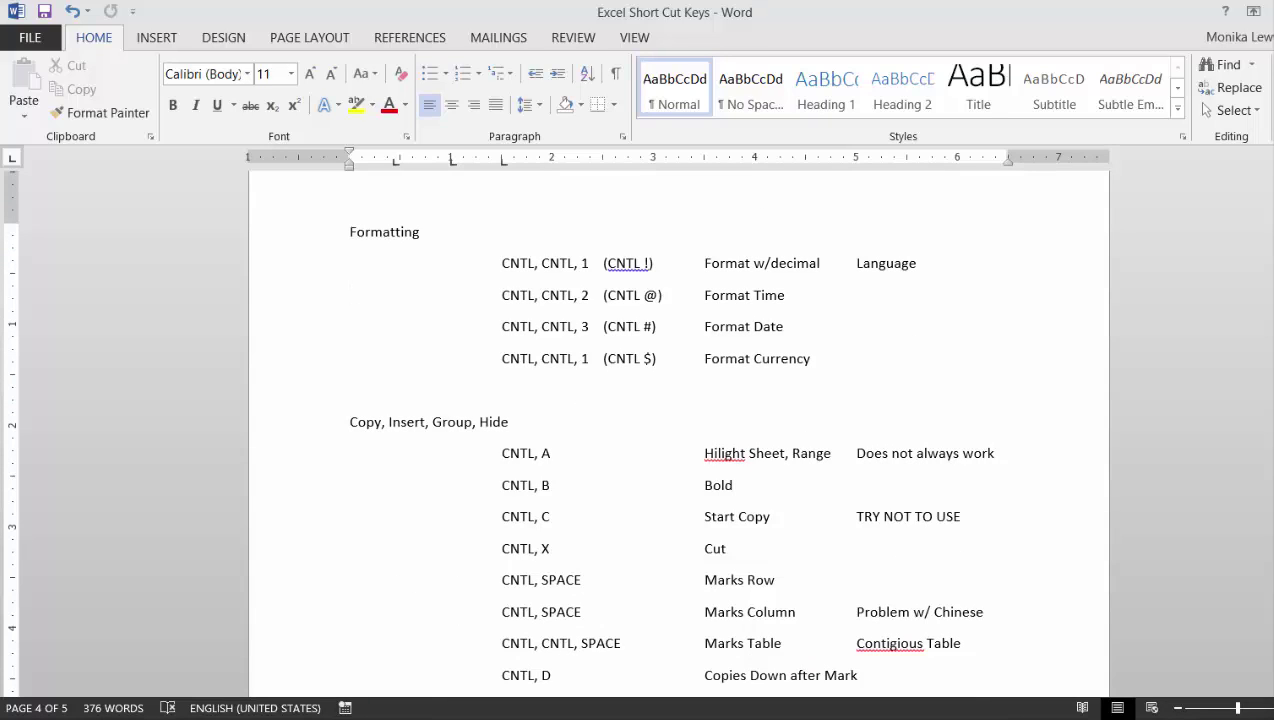
- Switch back to Book2 in Excel and try the decimal number, time and date formats in turn on cell E3
left_click(322, 718)
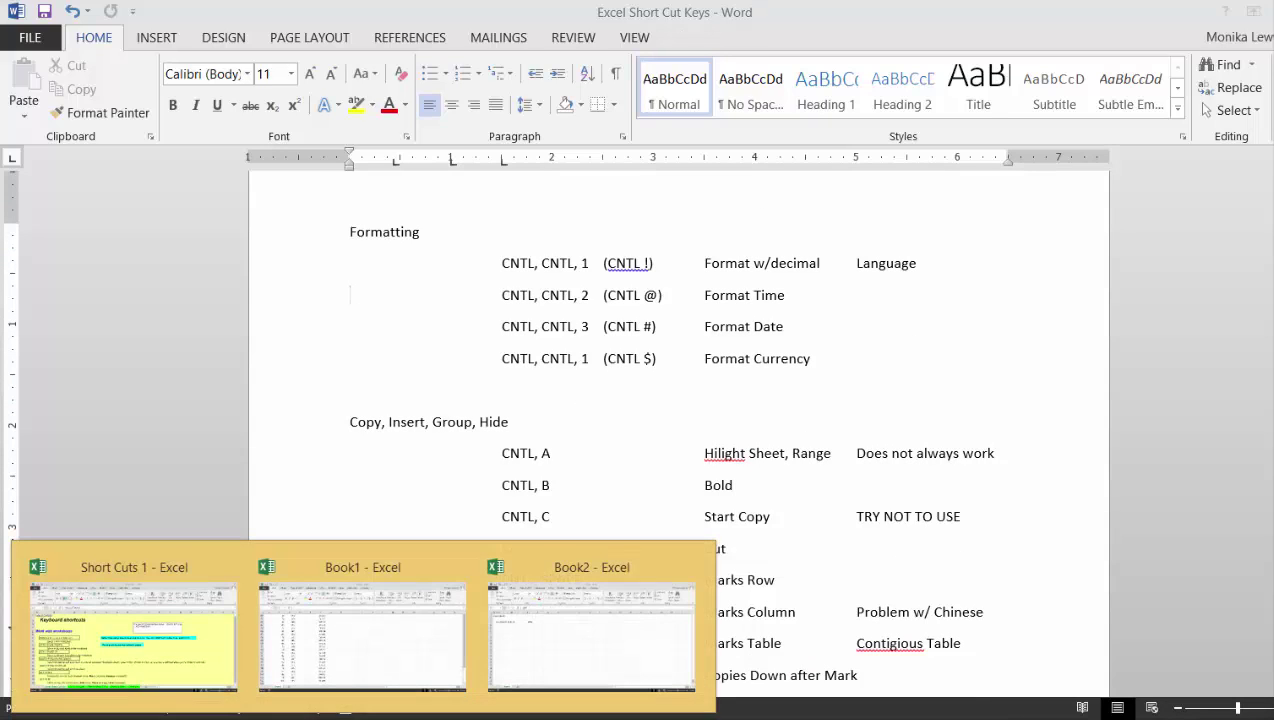
left_click(540, 662)
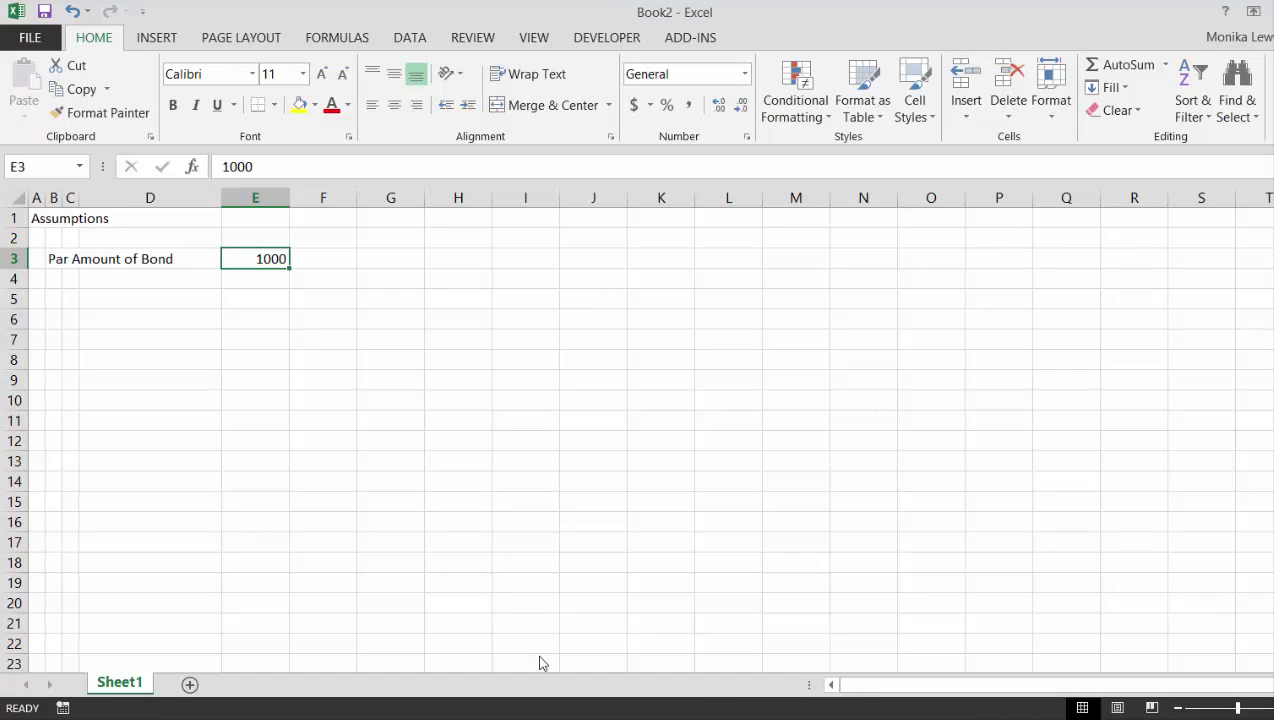
key("ctrl+shift+1")
key("ctrl+shift+2")
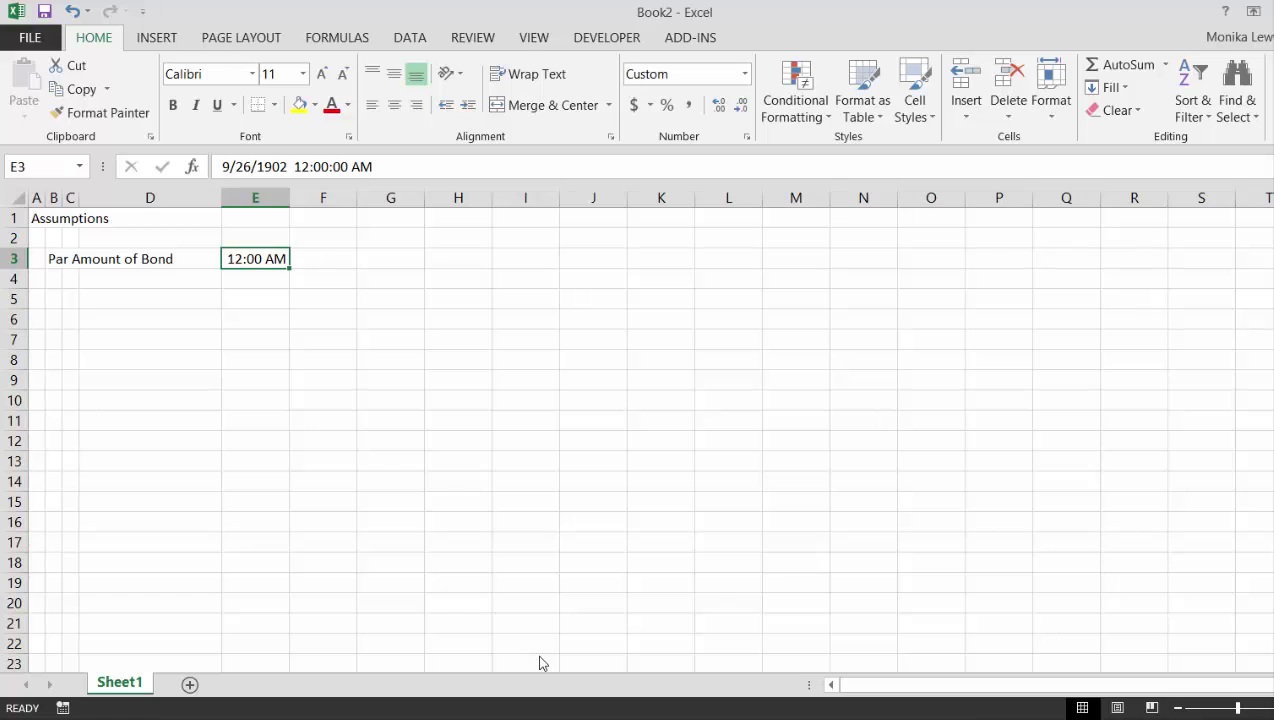
key("ctrl+shift+3")
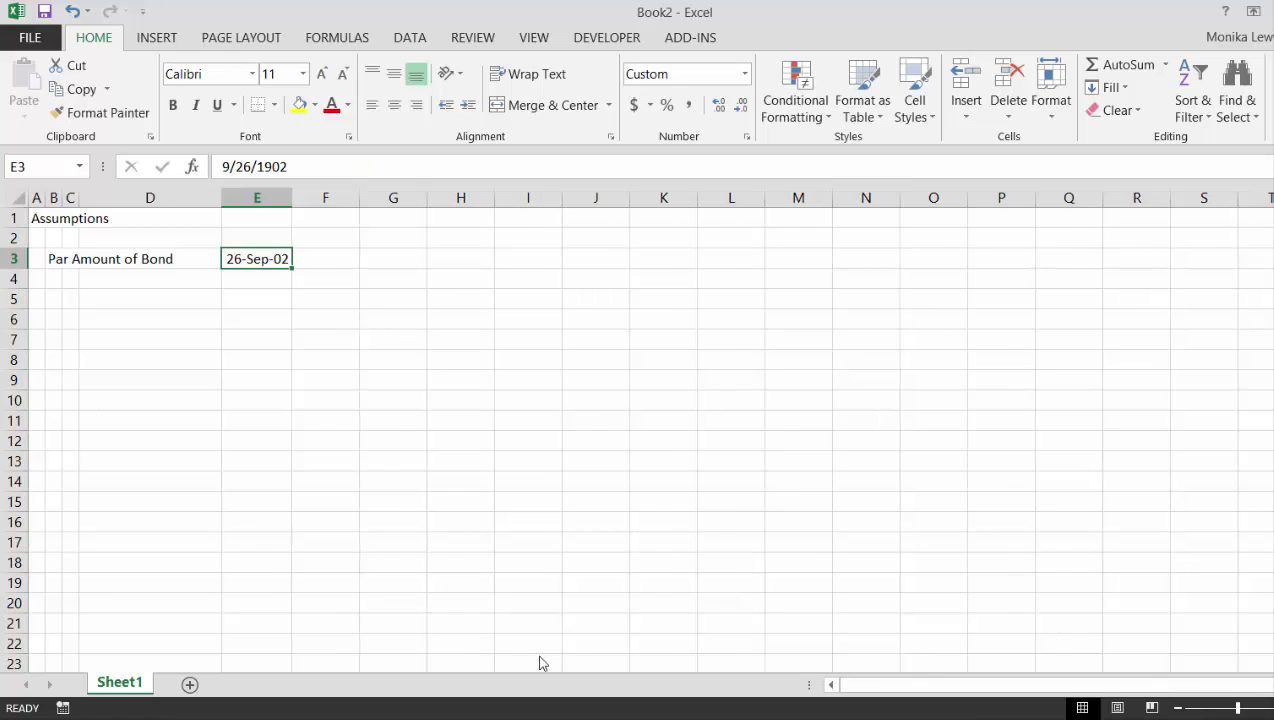
- Apply the currency, percentage and scientific formats in turn to cell E3, ending with the General format
key("ctrl+shift+4")
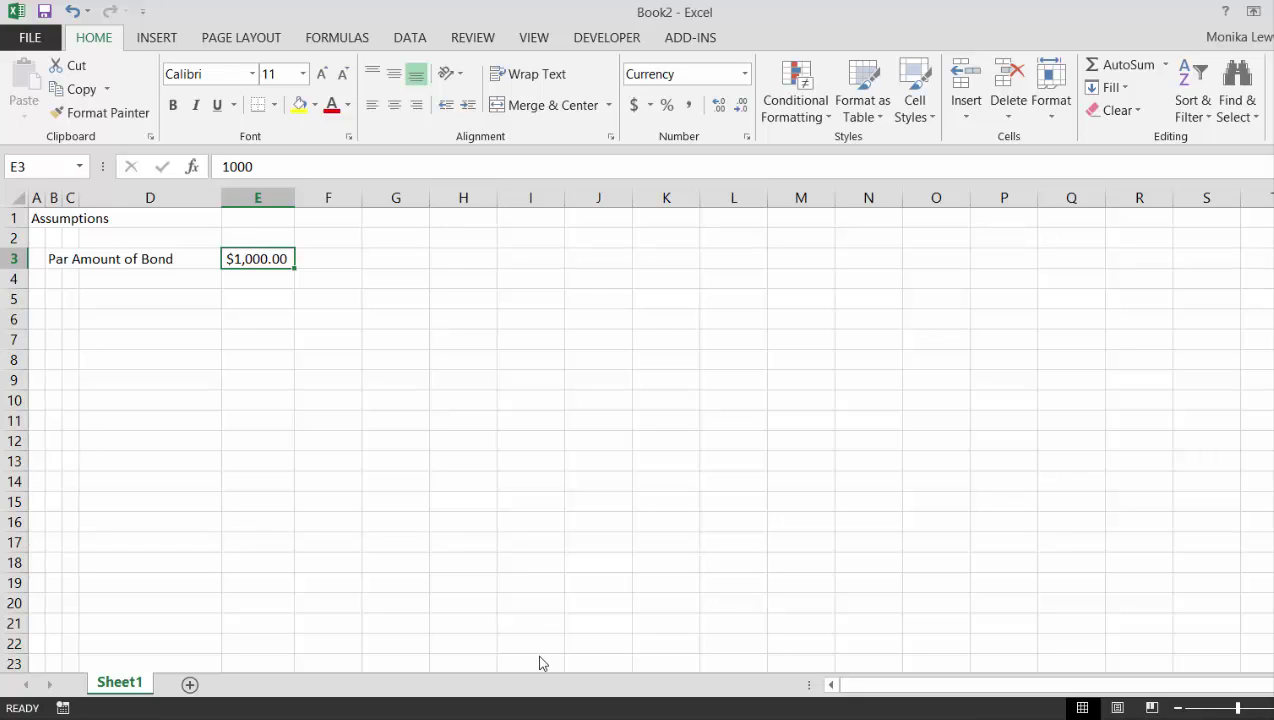
key("ctrl+shift+5")
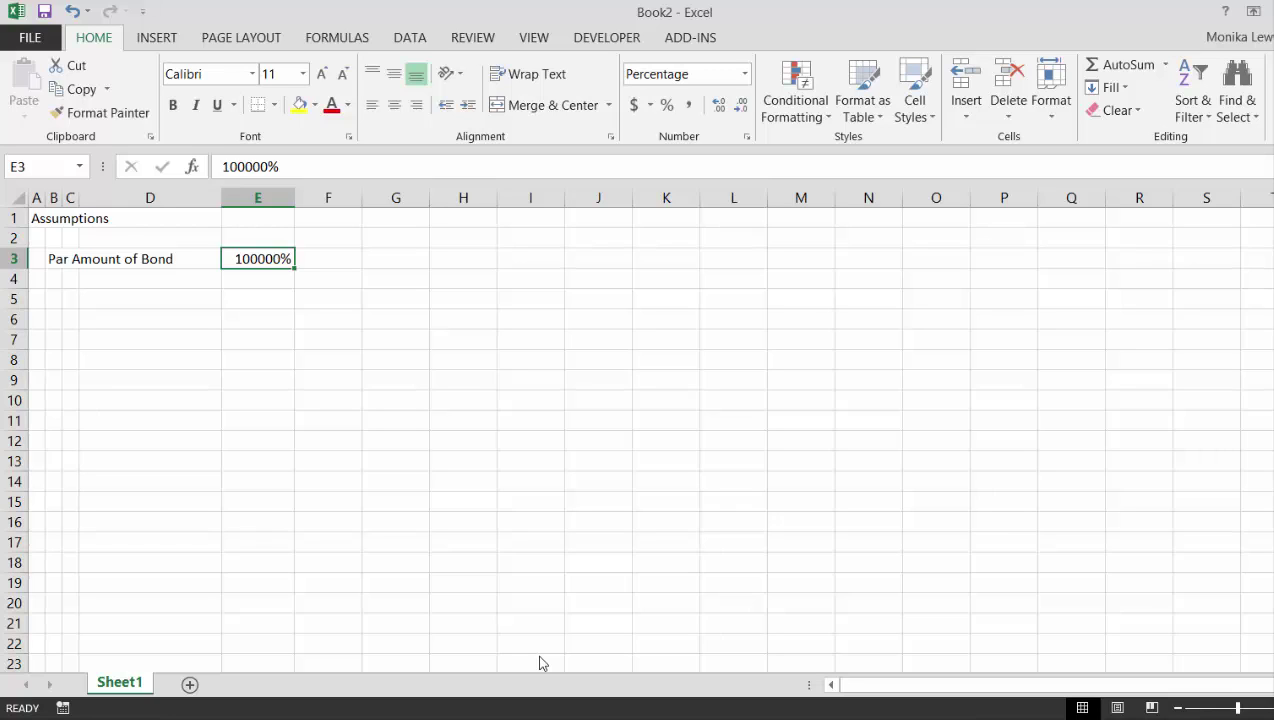
key("ctrl+shift+6")
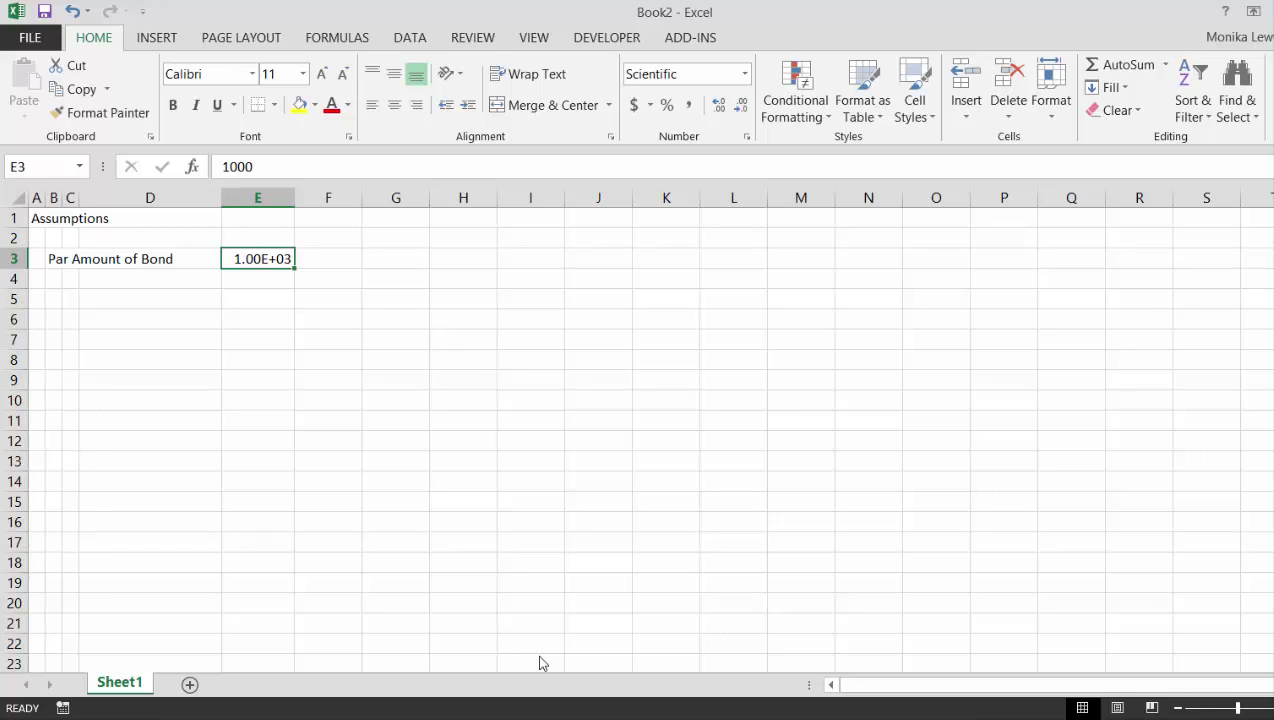
key("ctrl+shift+grave")
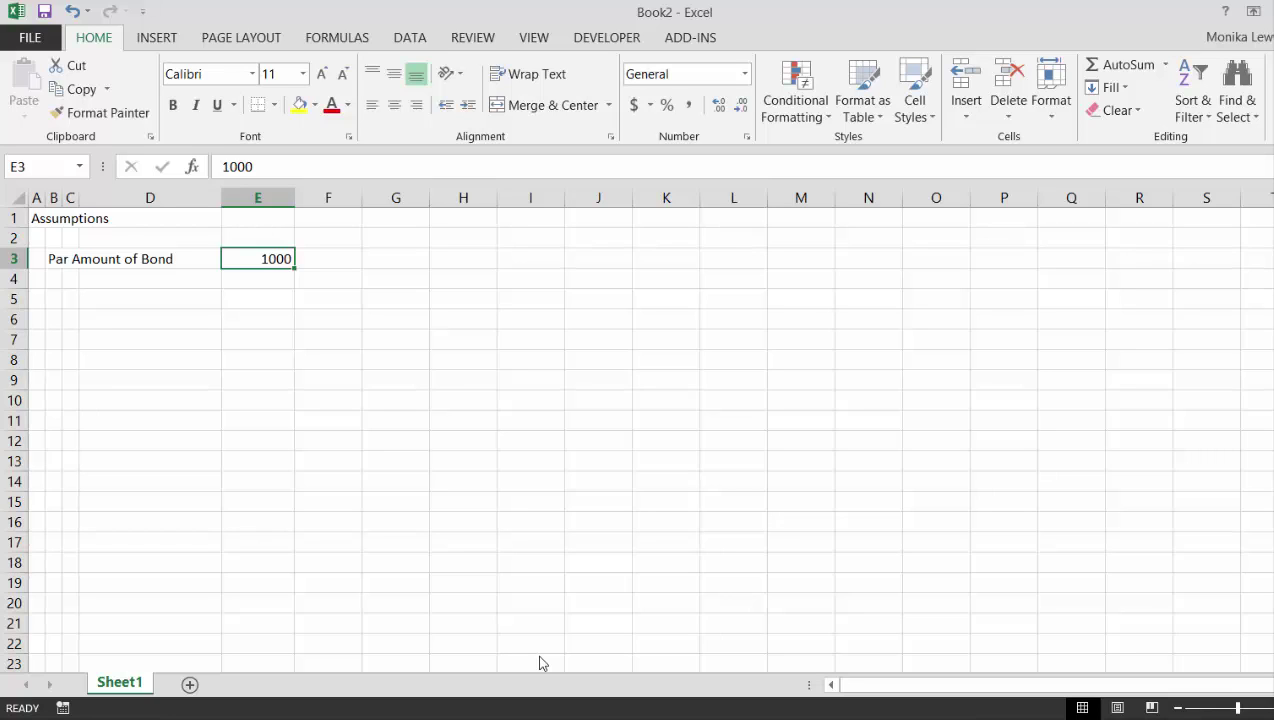
- Cycle cell E3 through the decimal, time, date, currency, percentage and scientific formats, ending with the decimal number format
key("ctrl+shift+1")
key("ctrl+shift+2")
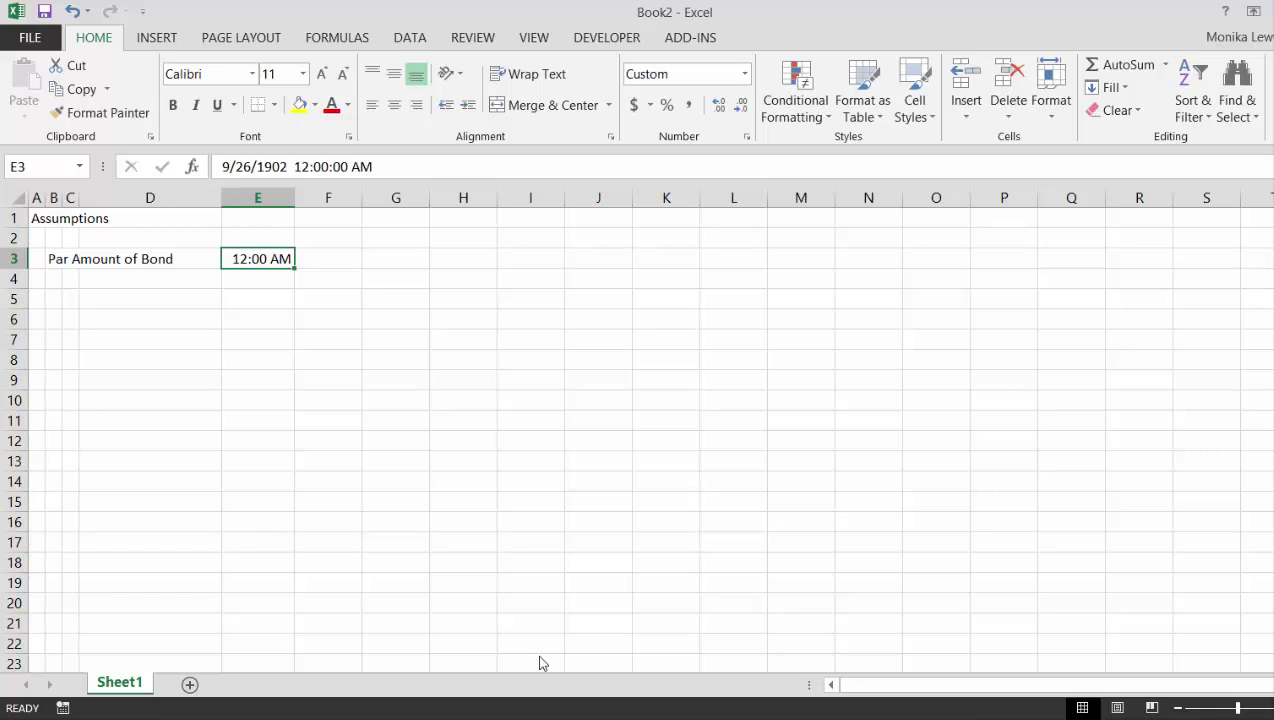
key("ctrl+shift+3")
key("ctrl+shift+4")
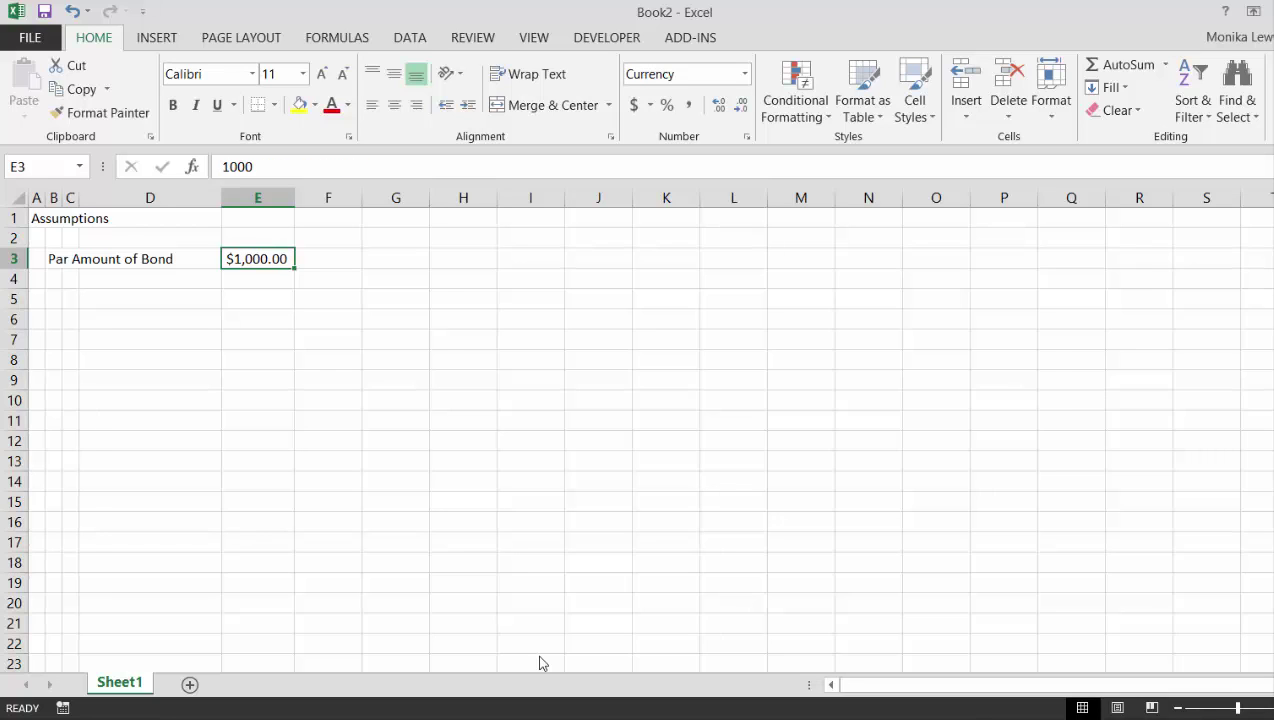
key("ctrl+shift+5")
key("ctrl+shift+6")
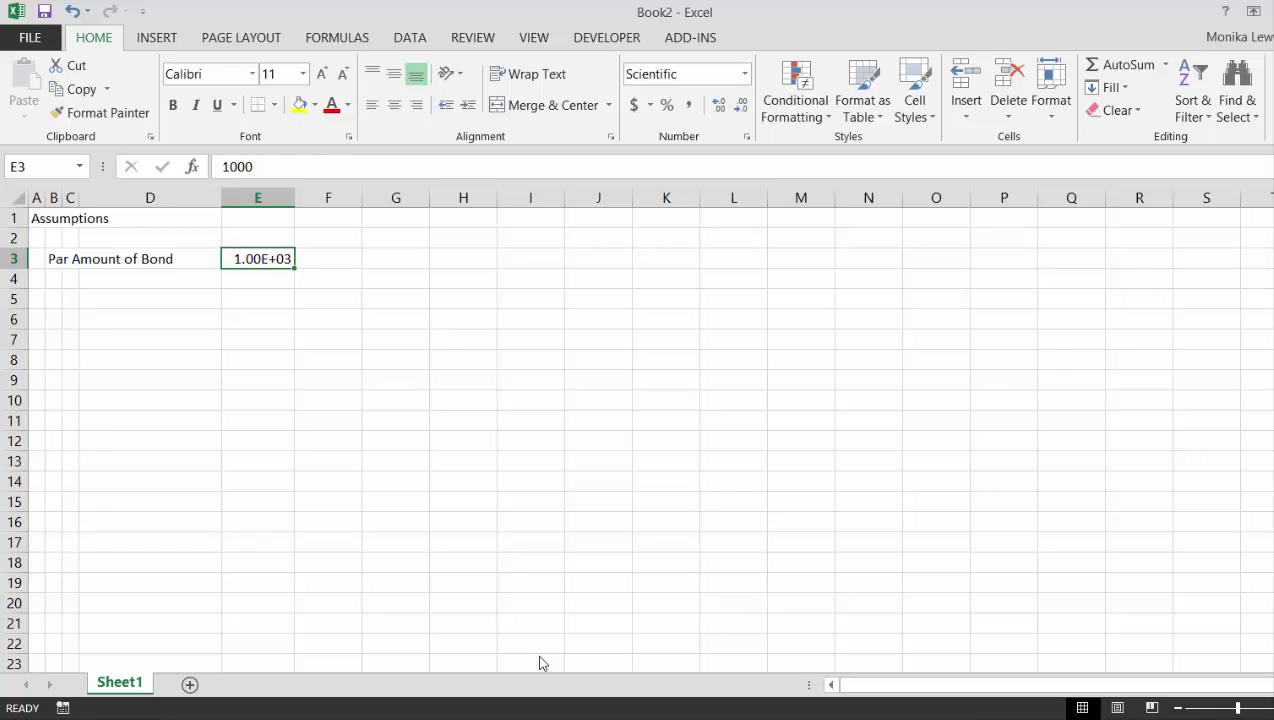
key("ctrl+shift+1")
- Check the outline around cell E3 from the neighbouring cells and remove it with the No Border option
key("Right")
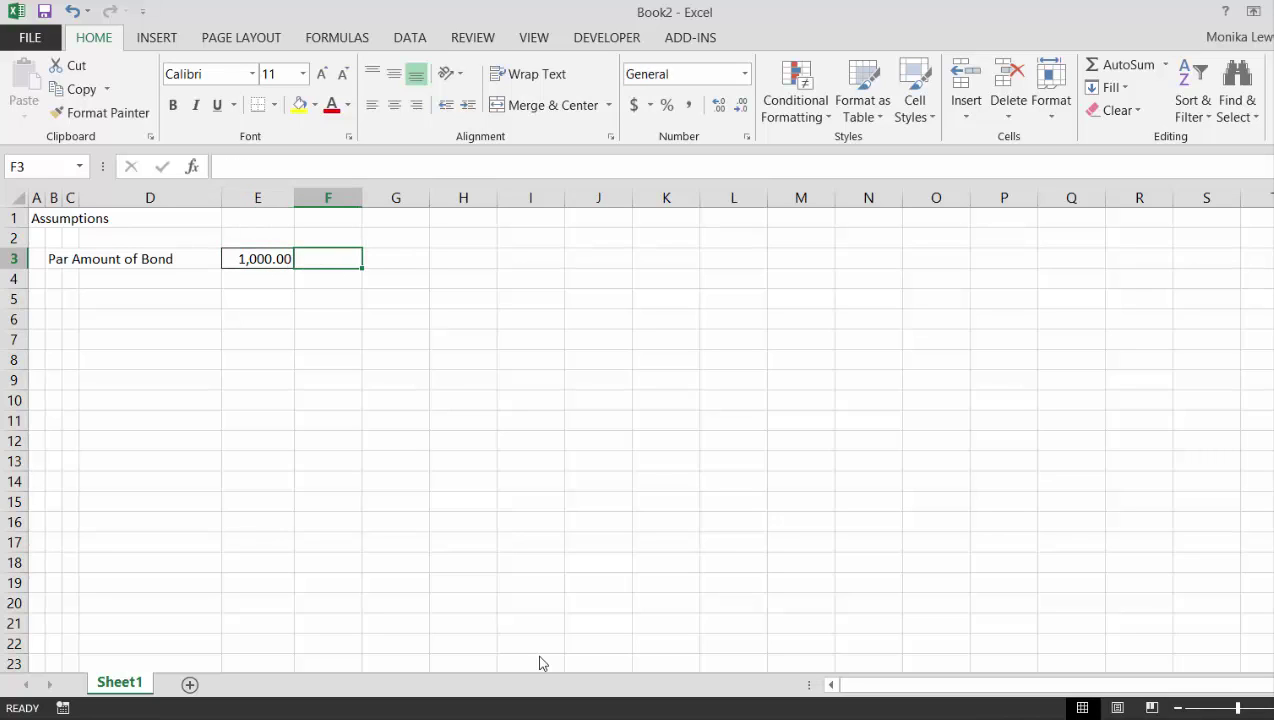
key("Right")
key("Left")
key("Left")
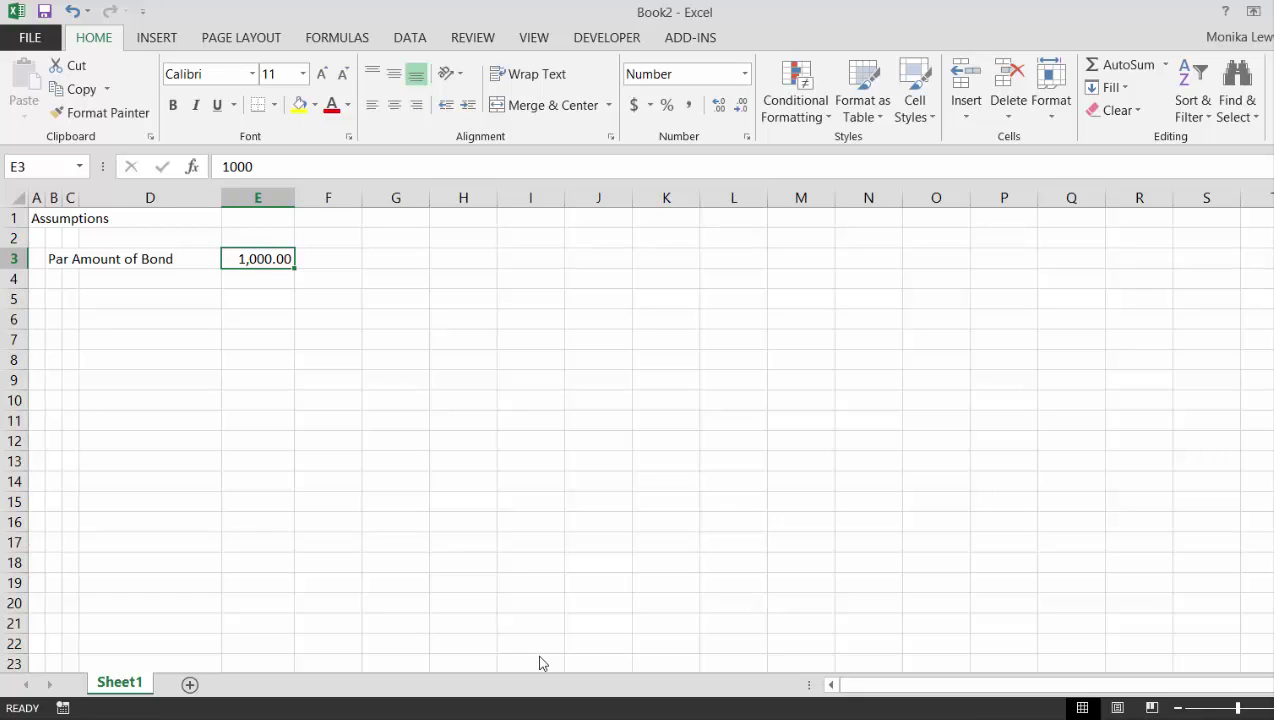
key("Right")
key("Right")
key("Left")
key("Left")
key("Right")
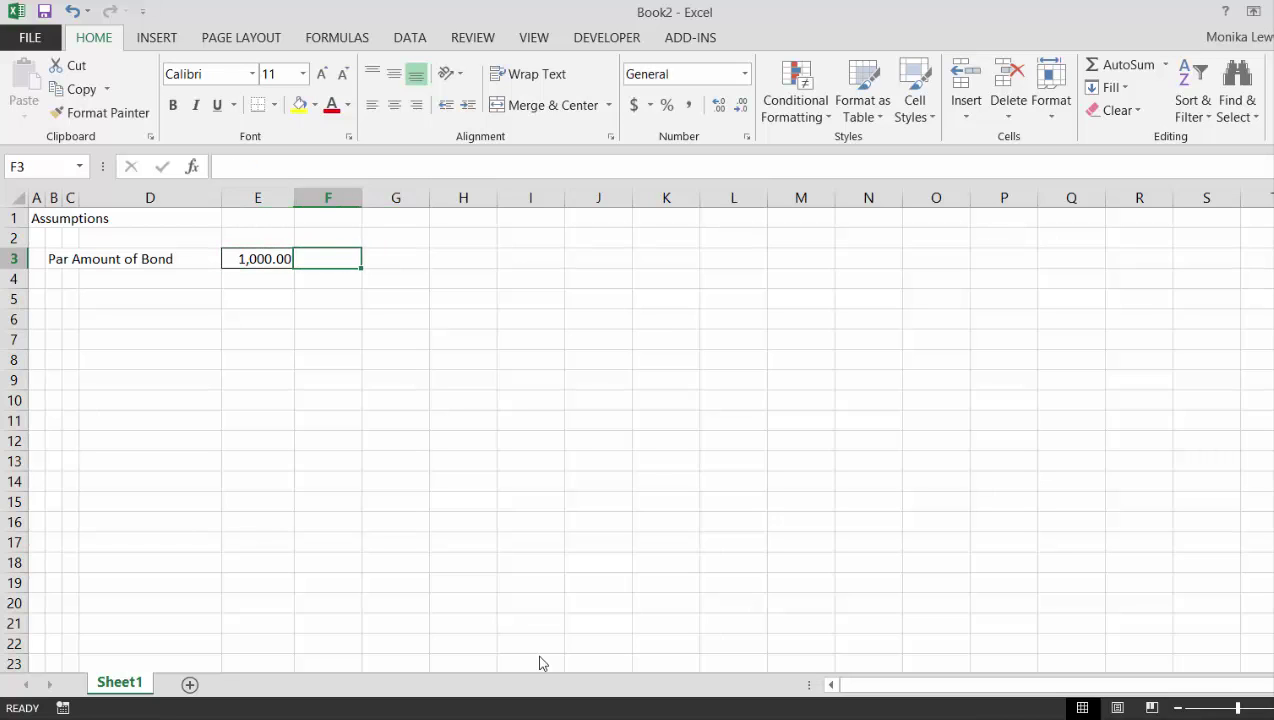
key("Right")
key("Left")
key("Left")
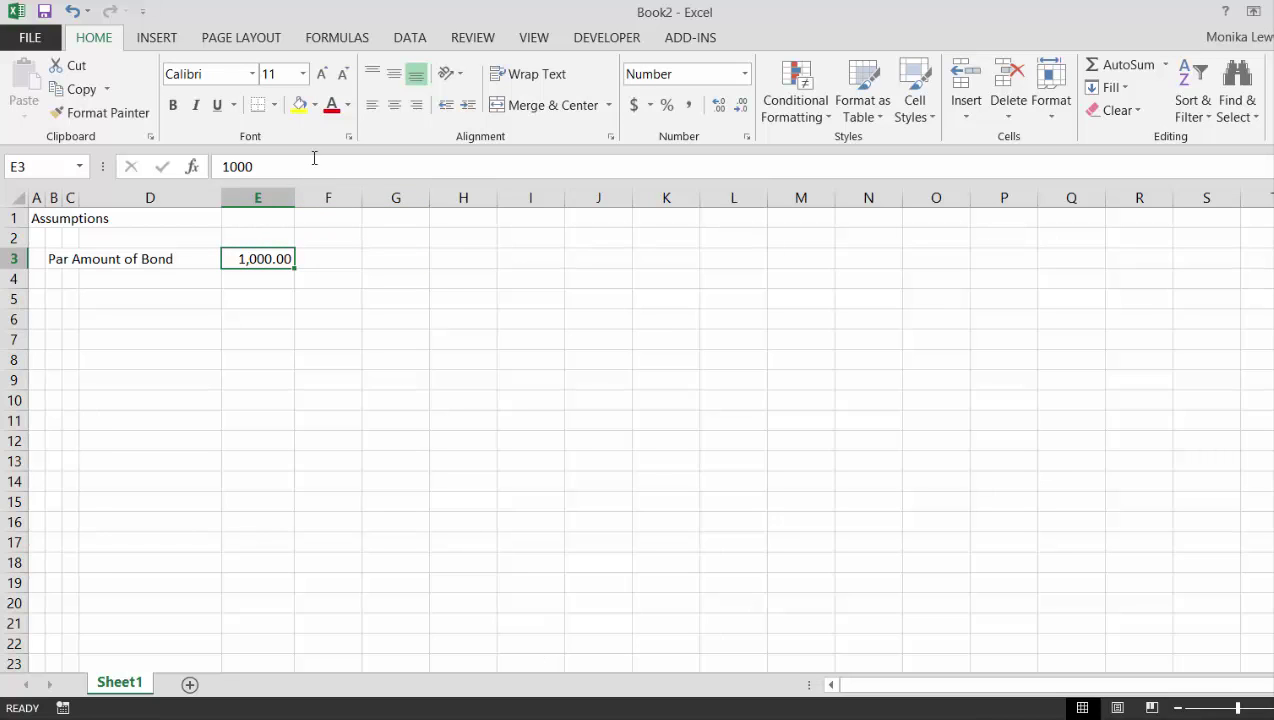
left_click(274, 105)
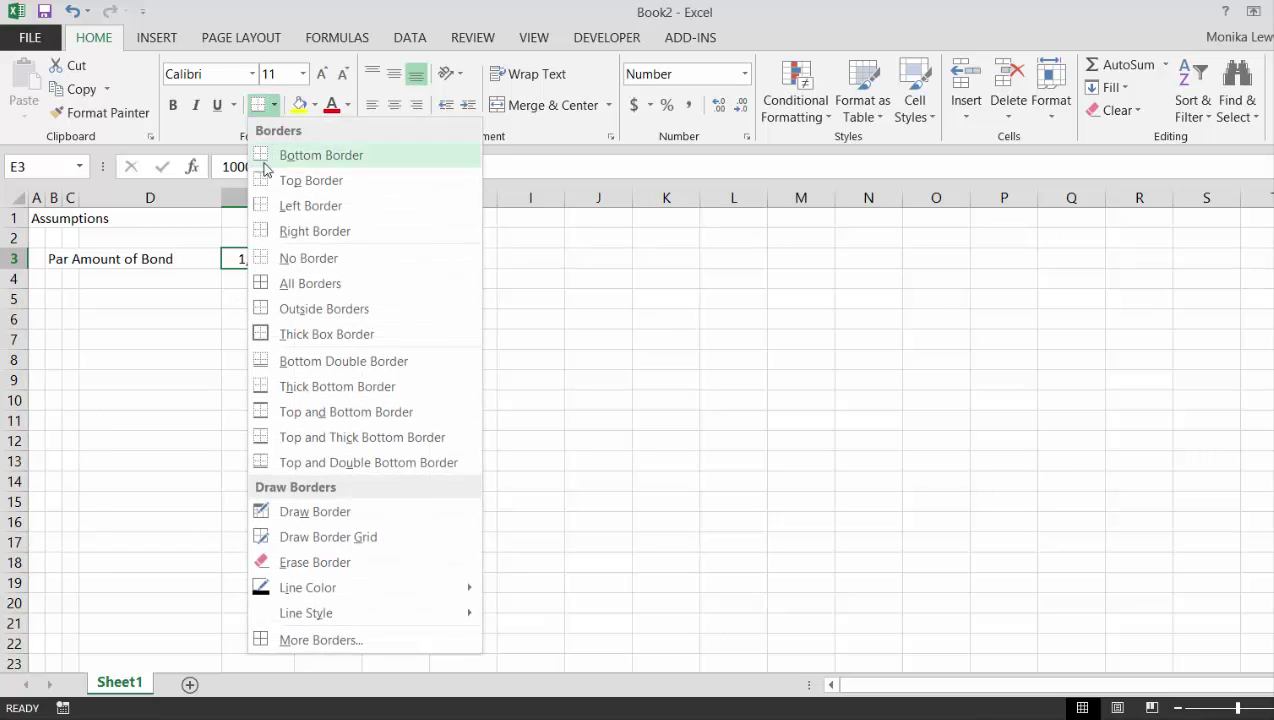
left_click(266, 259)
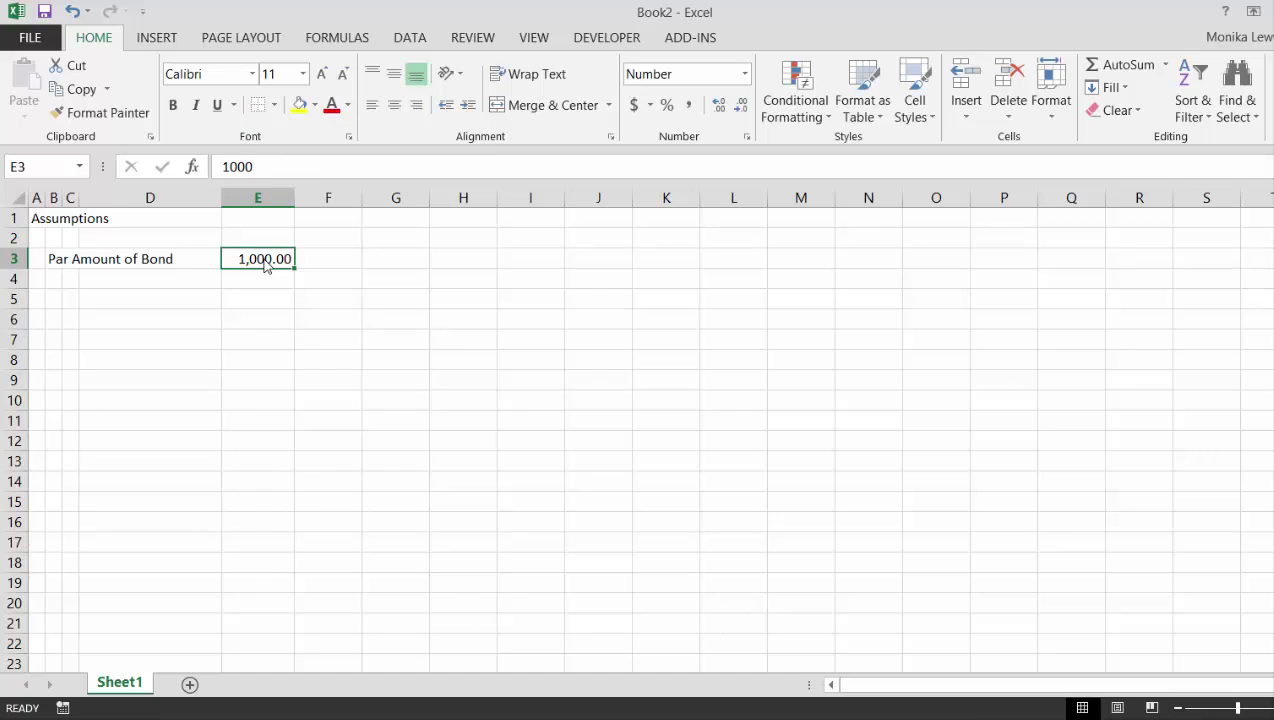
- Reapply the outside border to cell E3 and clear it again
key("Right")
key("Right")
key("Left")
key("Left")
key("Right")
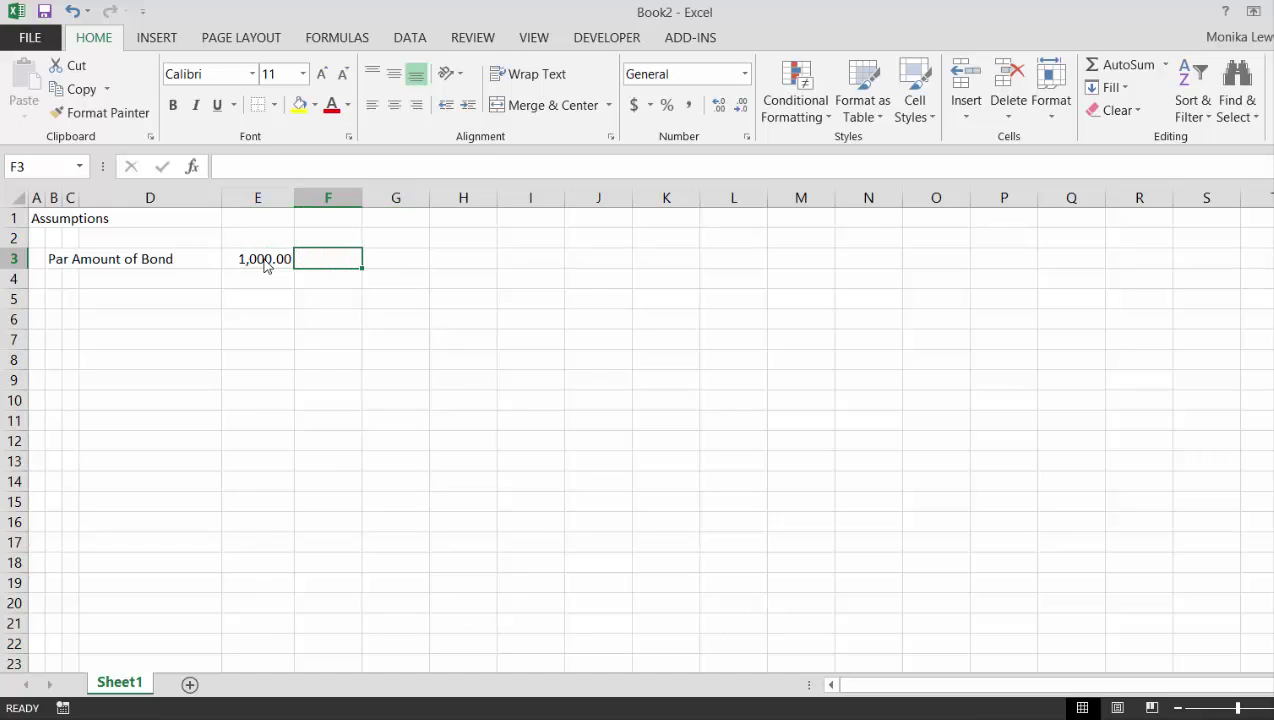
key("Left")
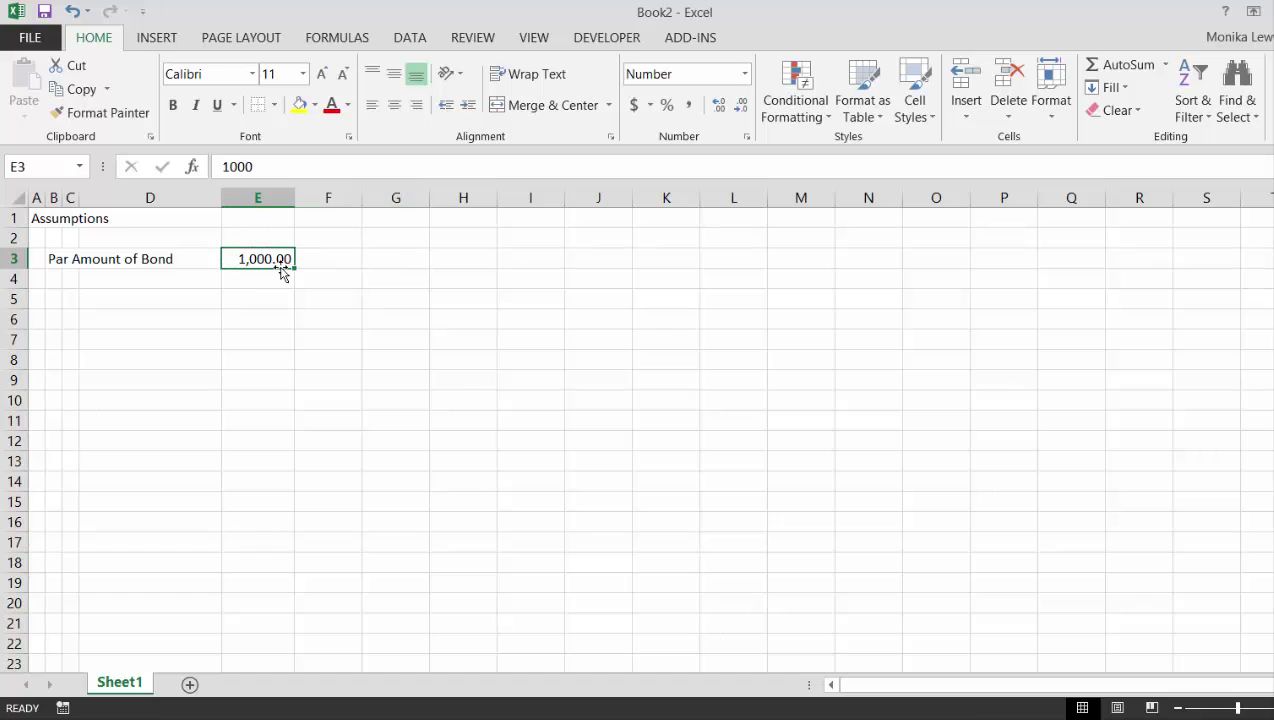
key("Right")
key("Right")
key("Left")
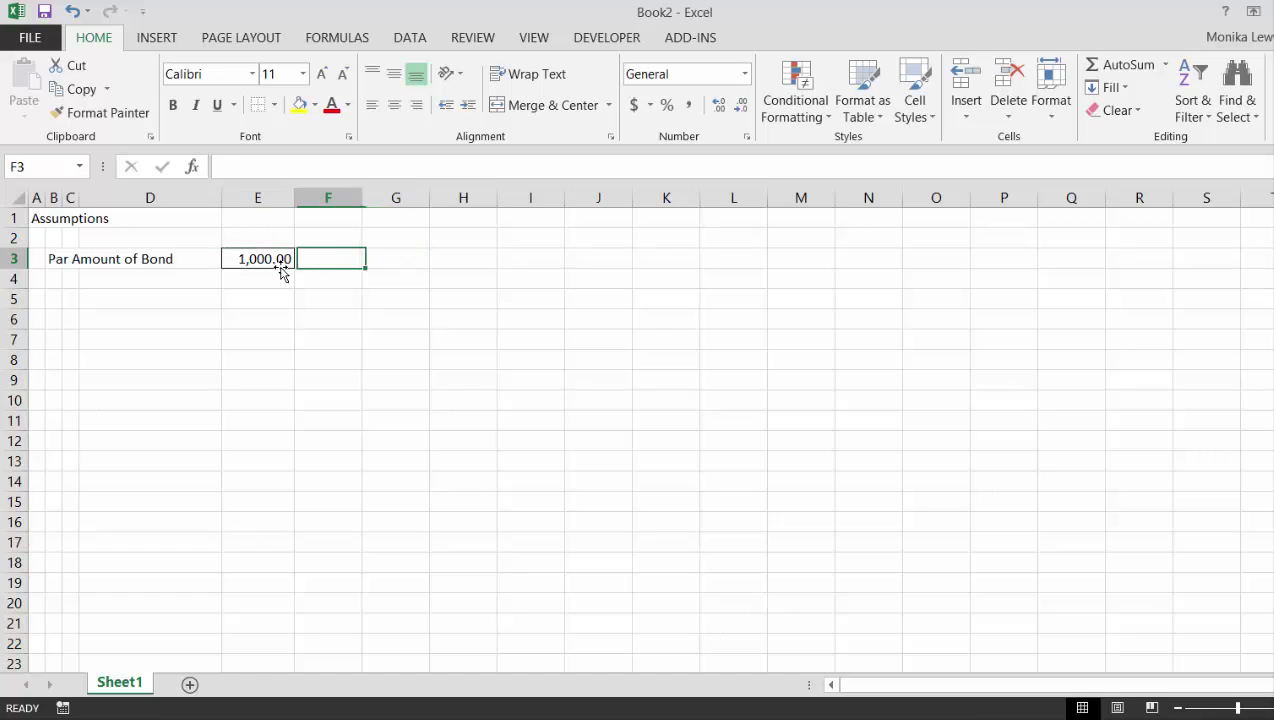
key("Left")
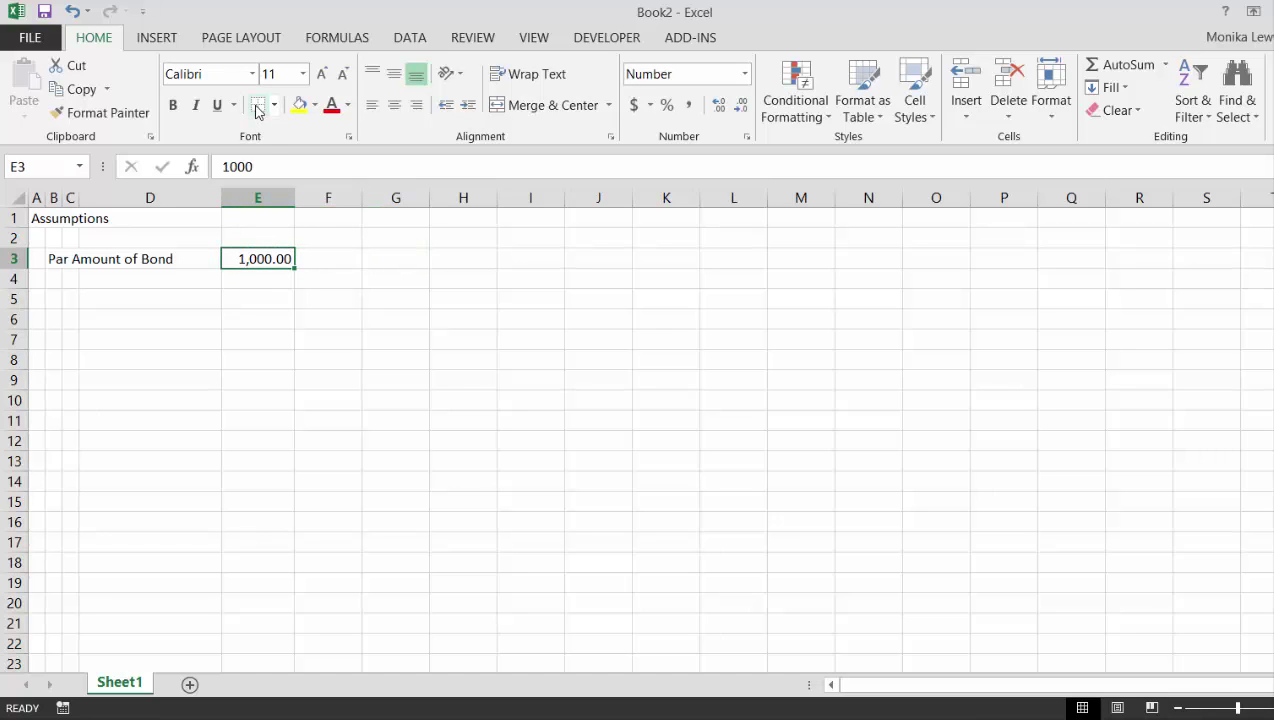
key("Down")
key("Down")
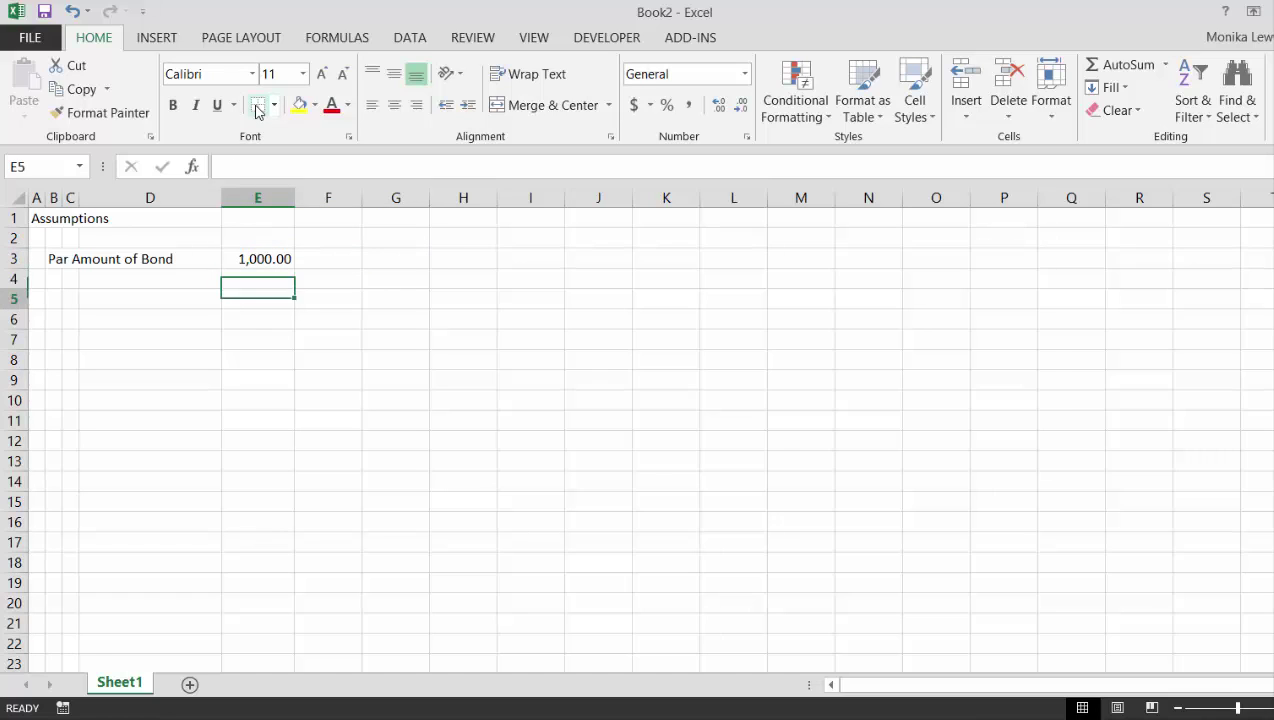
- Enter the label Par in cell F3, beside the par amount
key("Up")
key("Left")
key("Up")
key("Right")
key("Right")
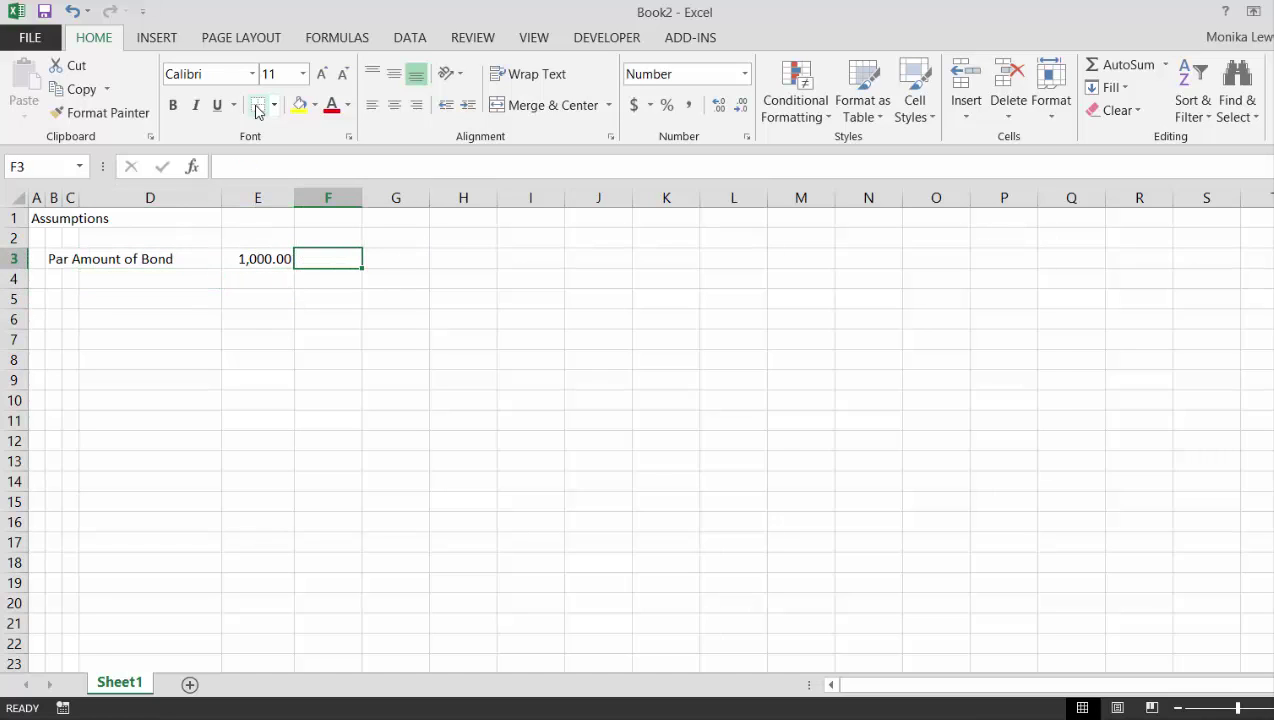
type("Par")
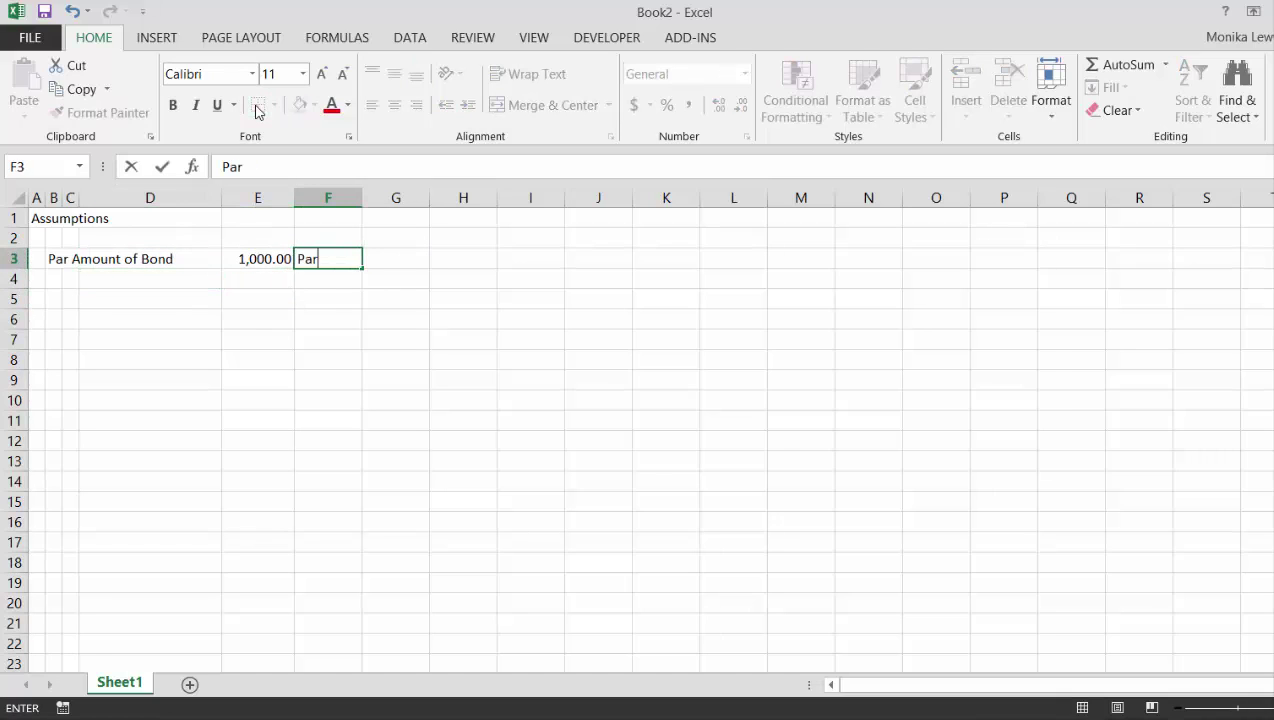
key("Return")
- Try selecting cells E3:F3 in Extend Selection mode and release the selection, returning to cell E3
key("Up")
key("Left")
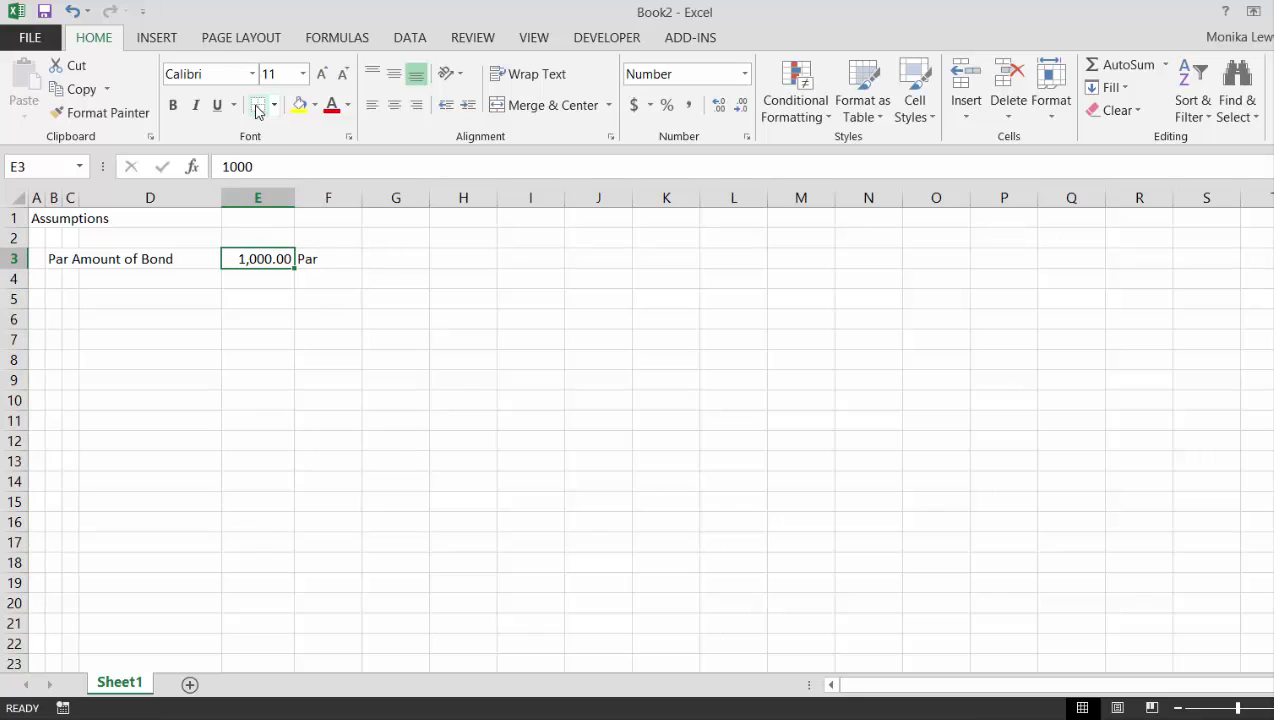
key("shift+Right")
key("Left")
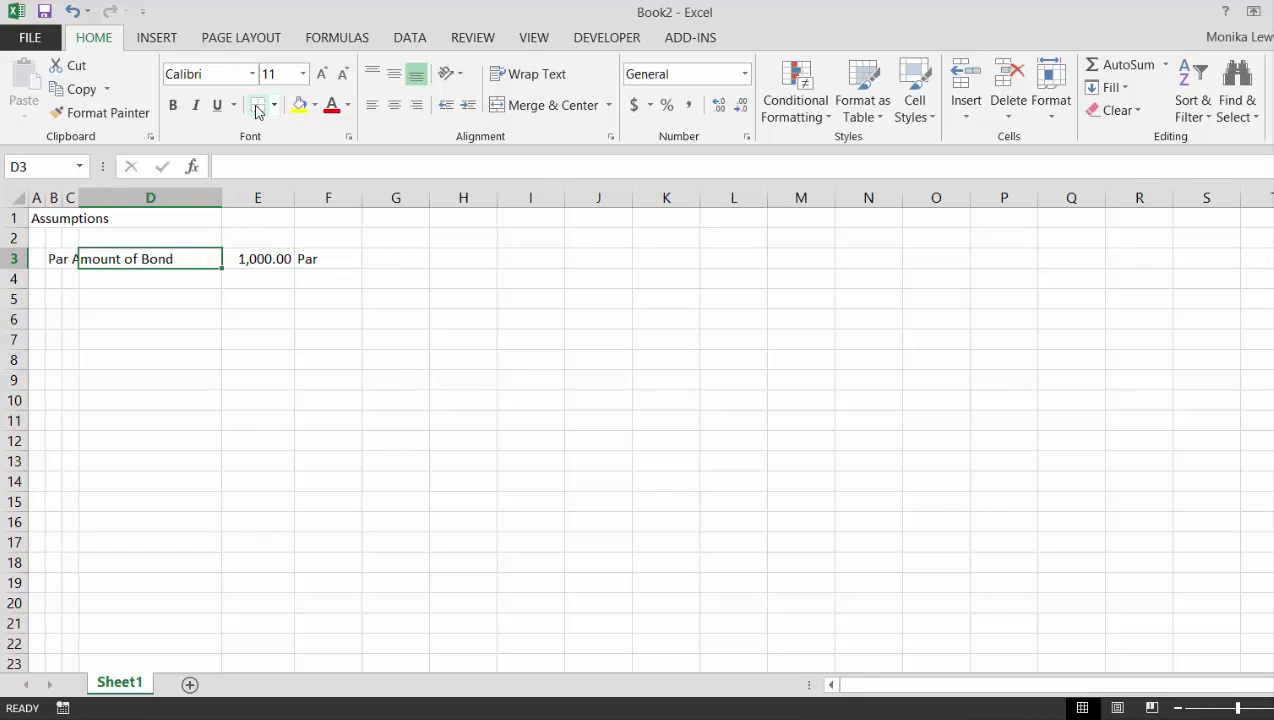
key("Right")
key("F8")
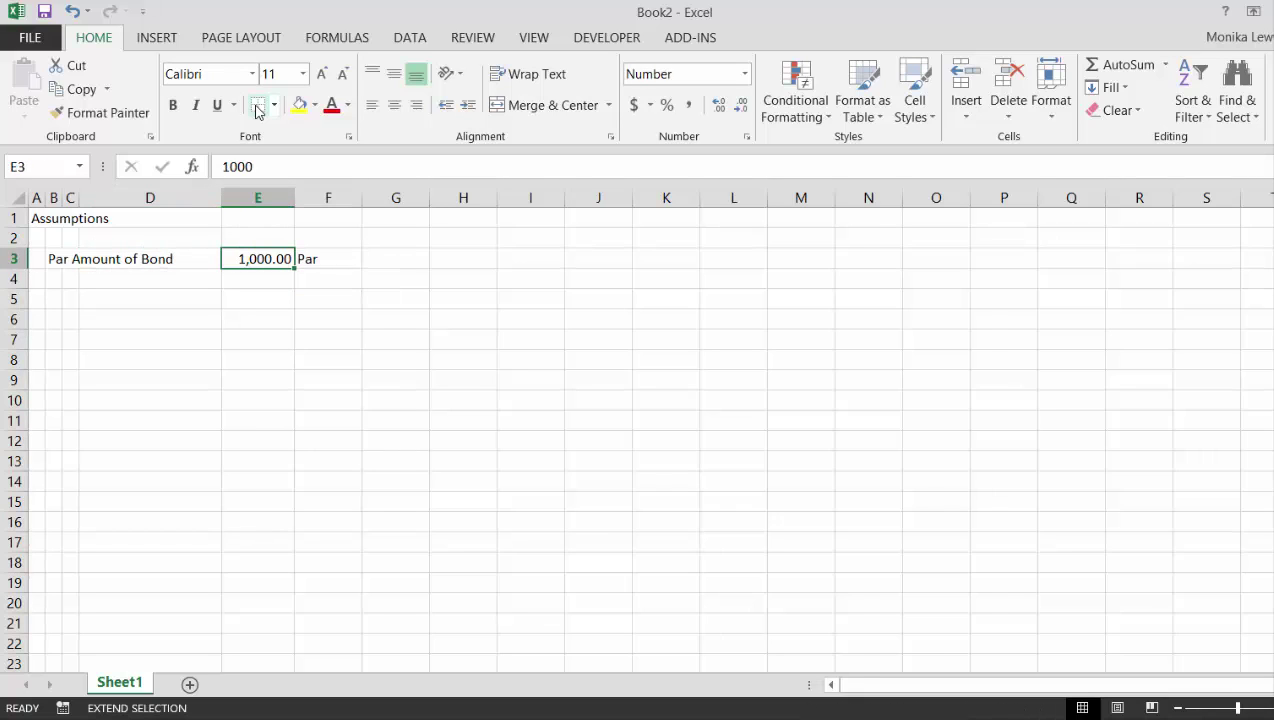
key("Right")
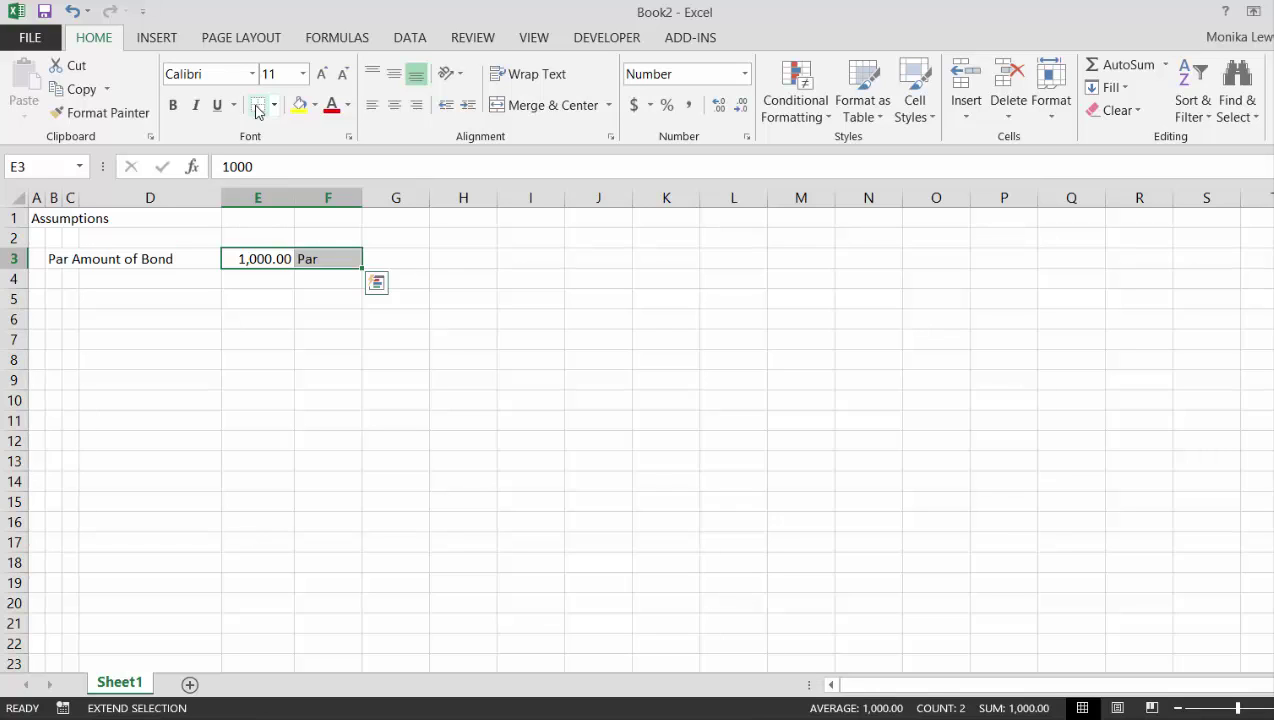
key("F8")
key("Left")
key("Right")
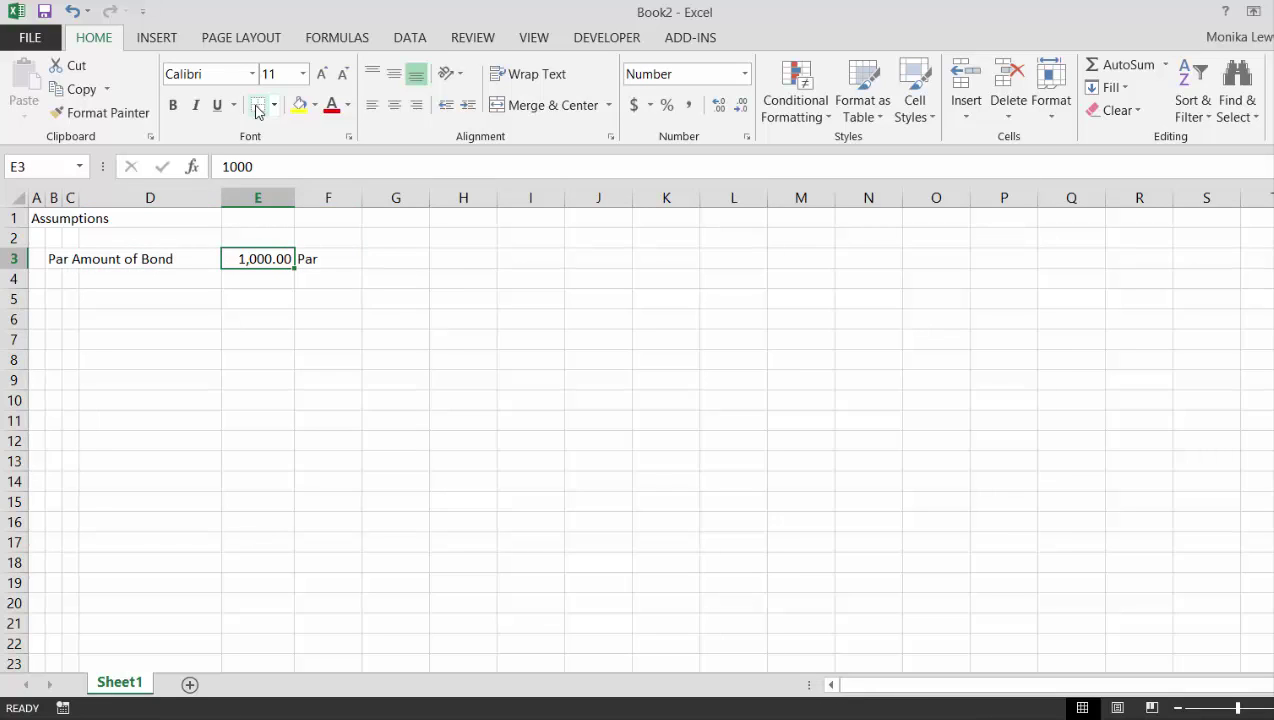
- Select E3:F3, create a name for the amount from the right column, and check it in the Name Manager
key("shift+Right")
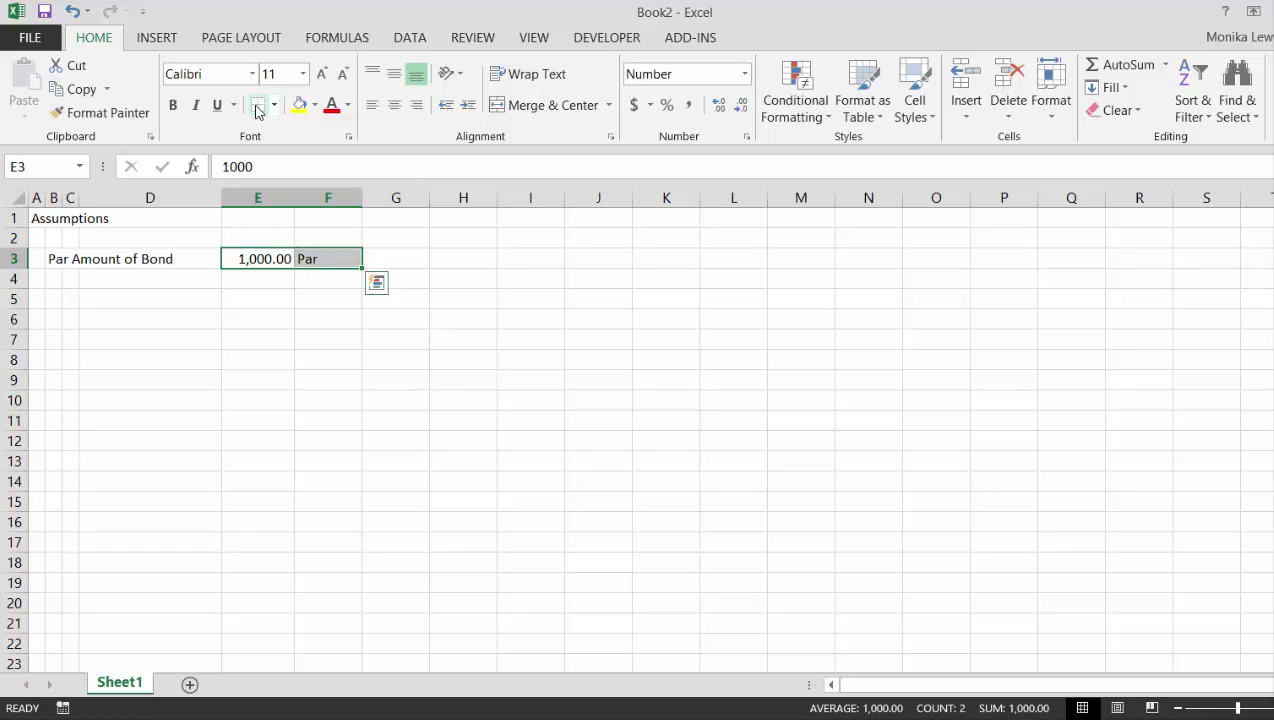
key("ctrl+shift+F3")
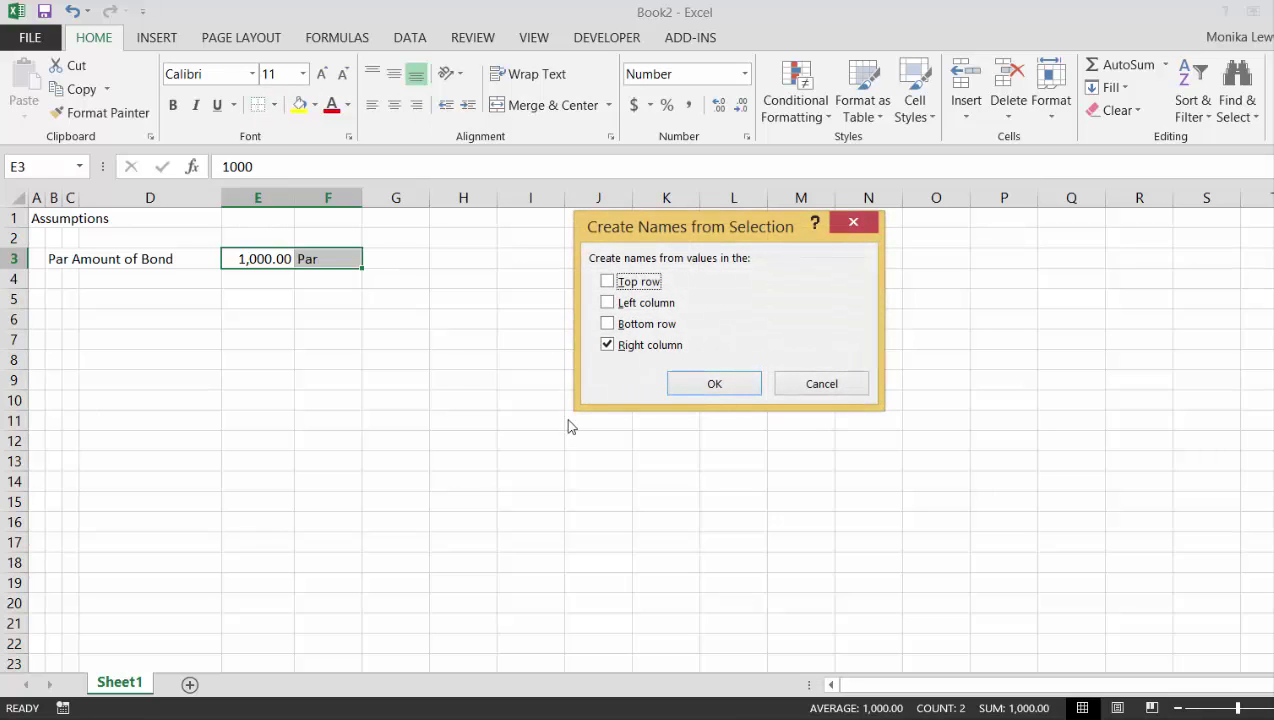
left_click(690, 387)
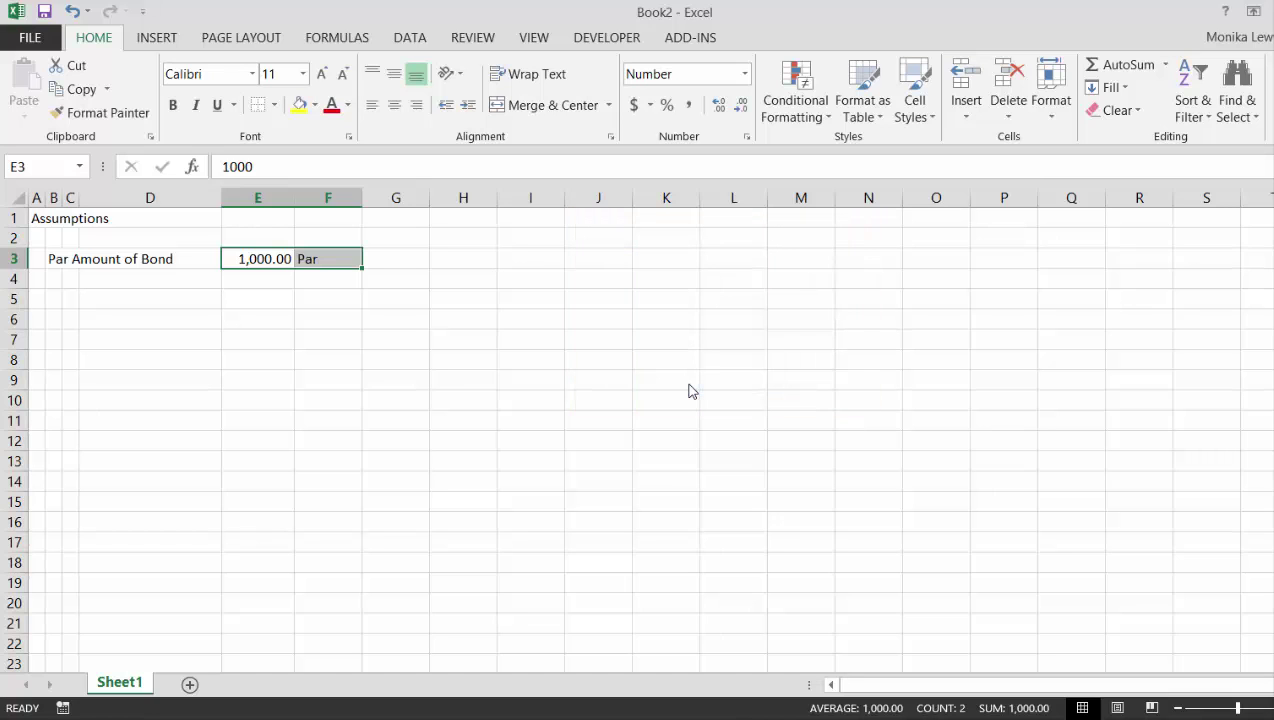
key("ctrl+F3")
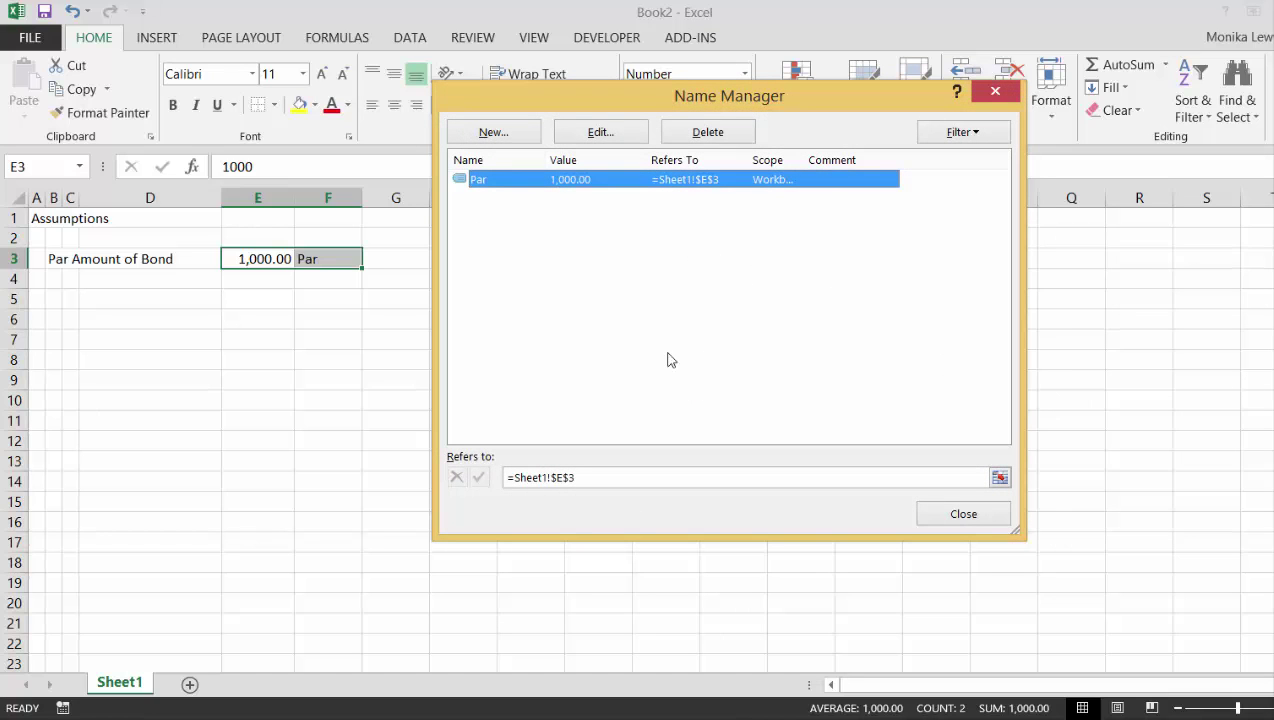
left_click(947, 518)
- Paste the list of defined names at cell O3 and delete it
left_click(933, 259)
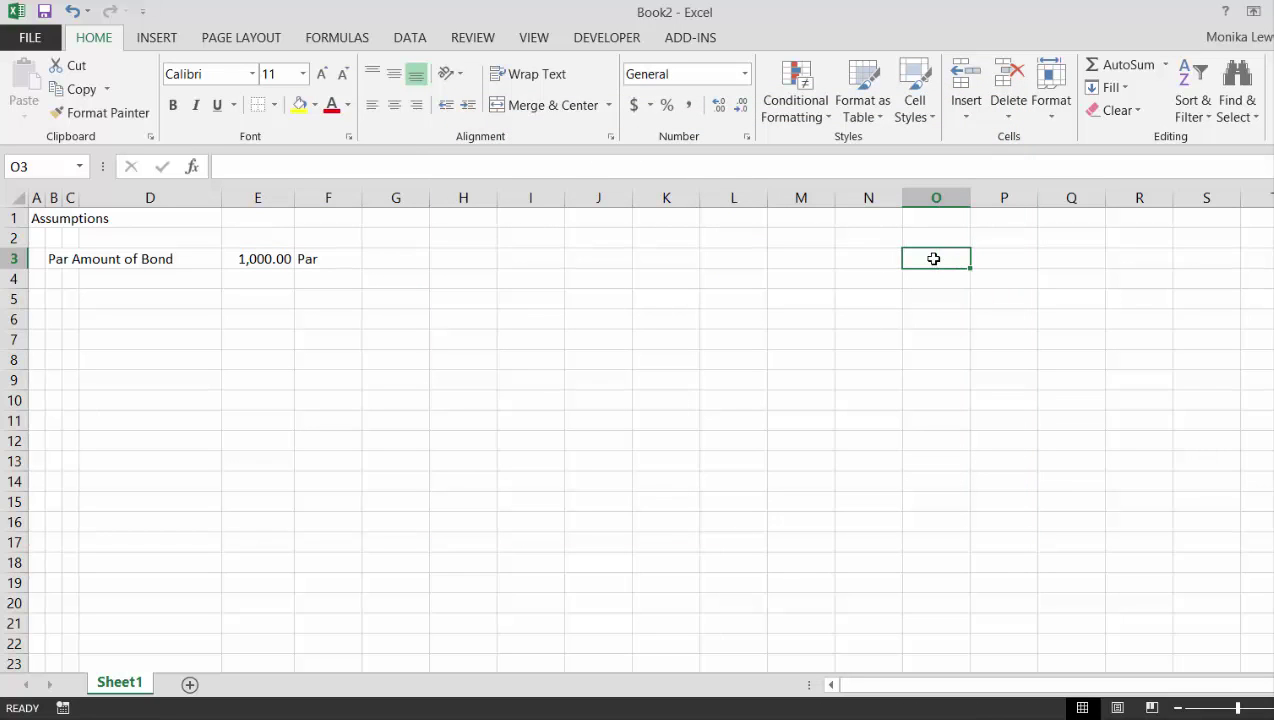
key("F3")
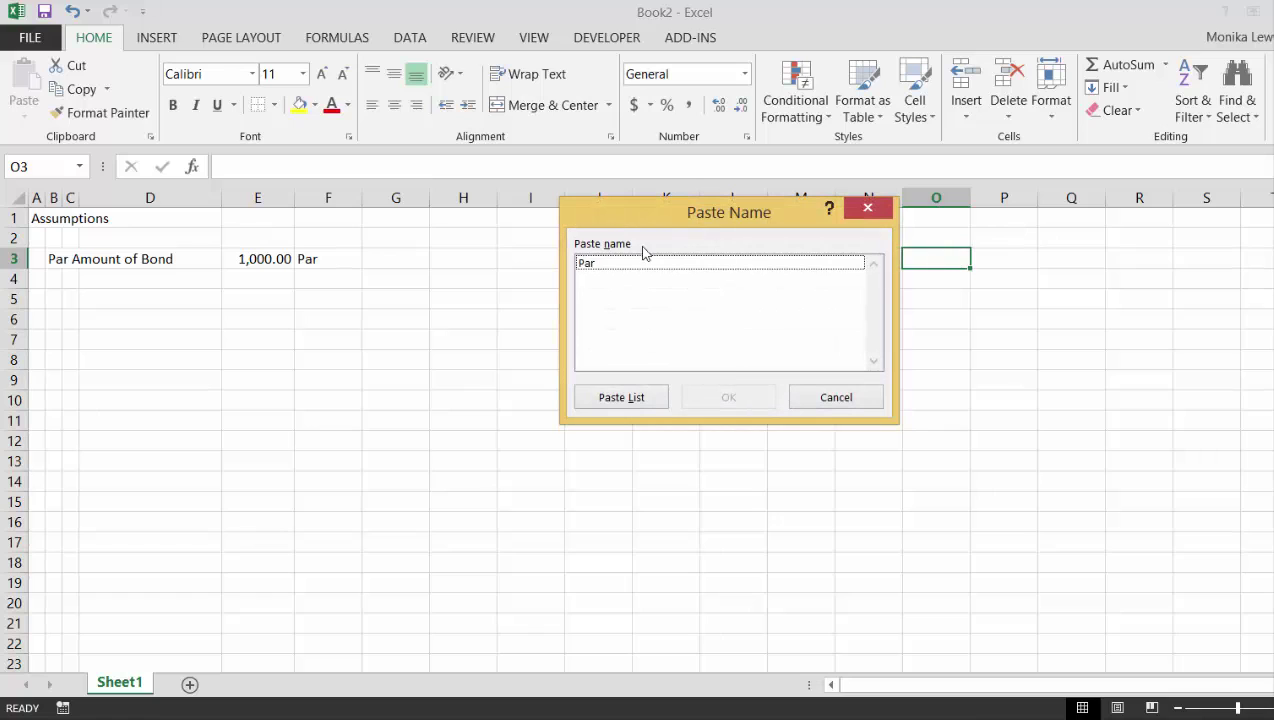
left_click(620, 397)
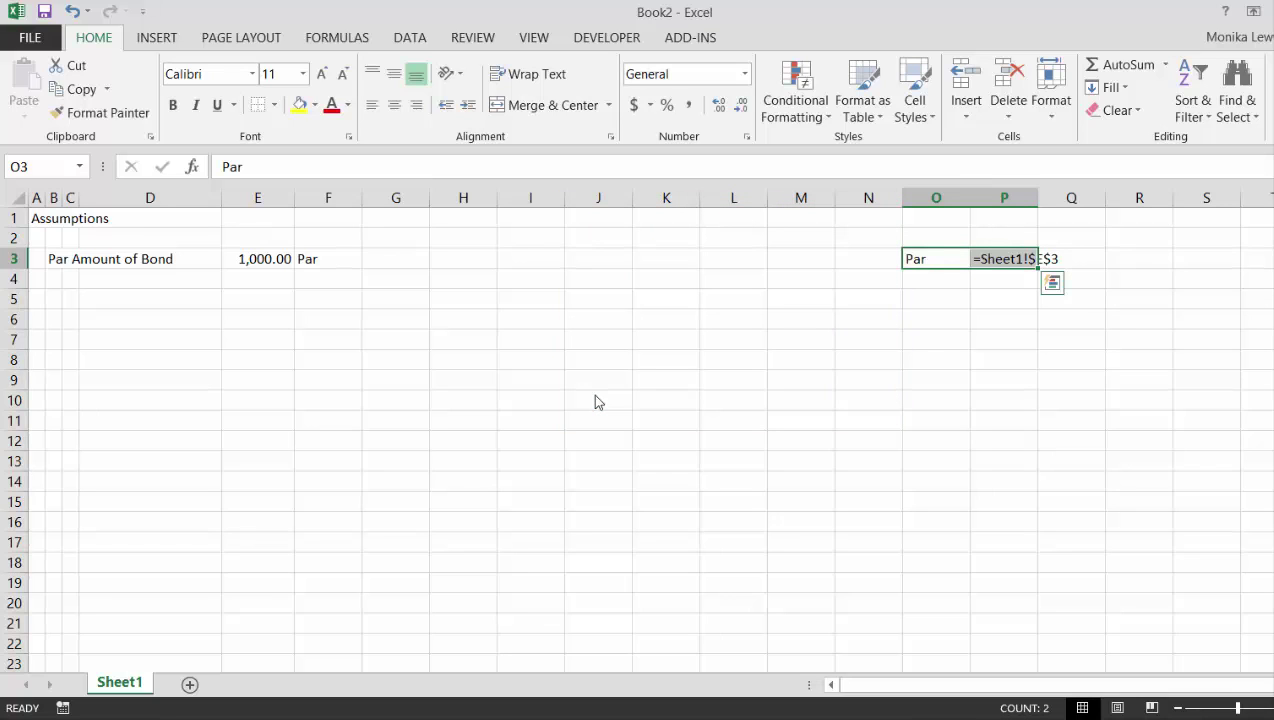
key("Delete")
- Enter the label "Coupon Interest Rate" in cell B4, below the par amount label
key("Left")
key("Left")
key("Left")
key("Left")
key("Left")
key("Left")
key("Left")
key("Left")
key("Left")
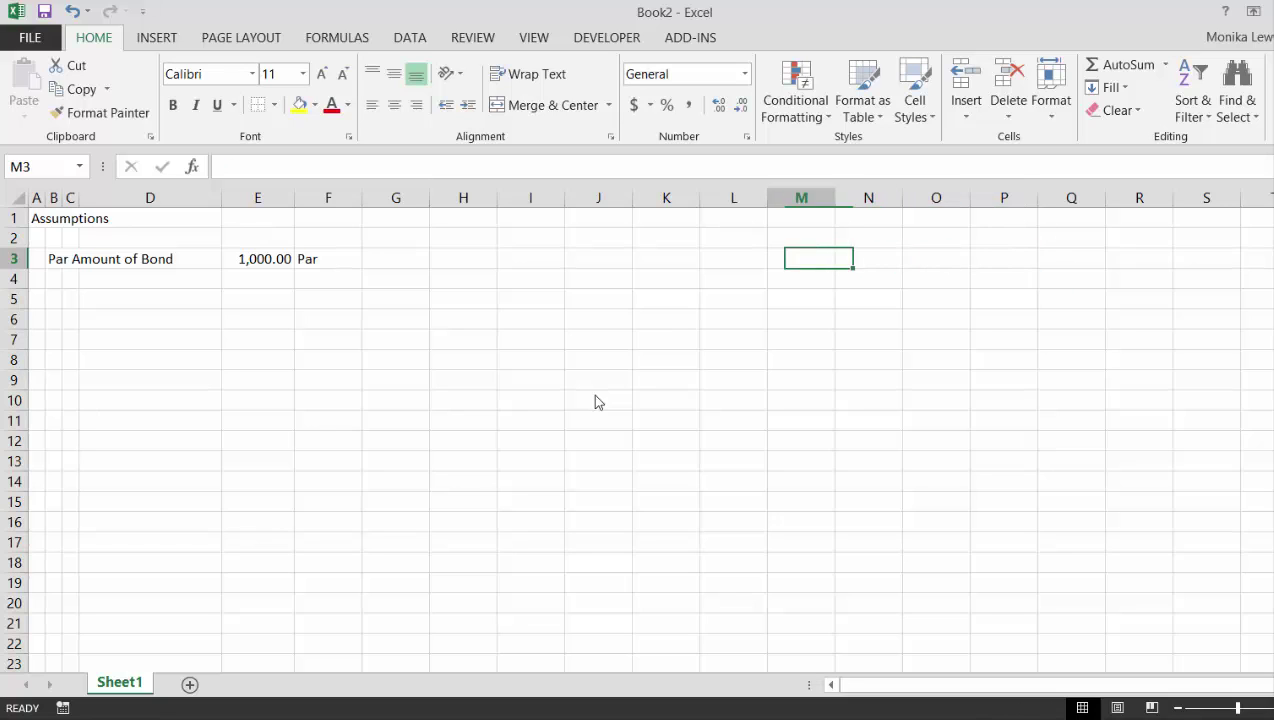
key("Left")
key("Left")
key("Left")
key("Left")
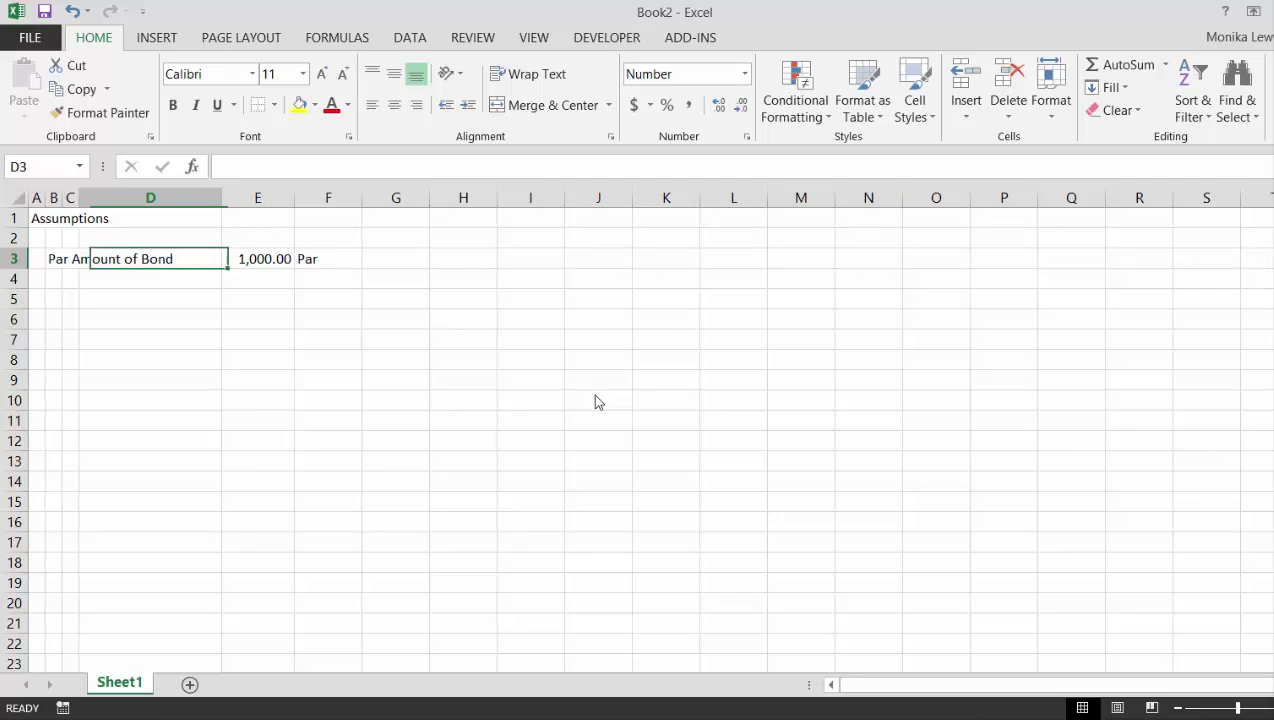
key("Down")
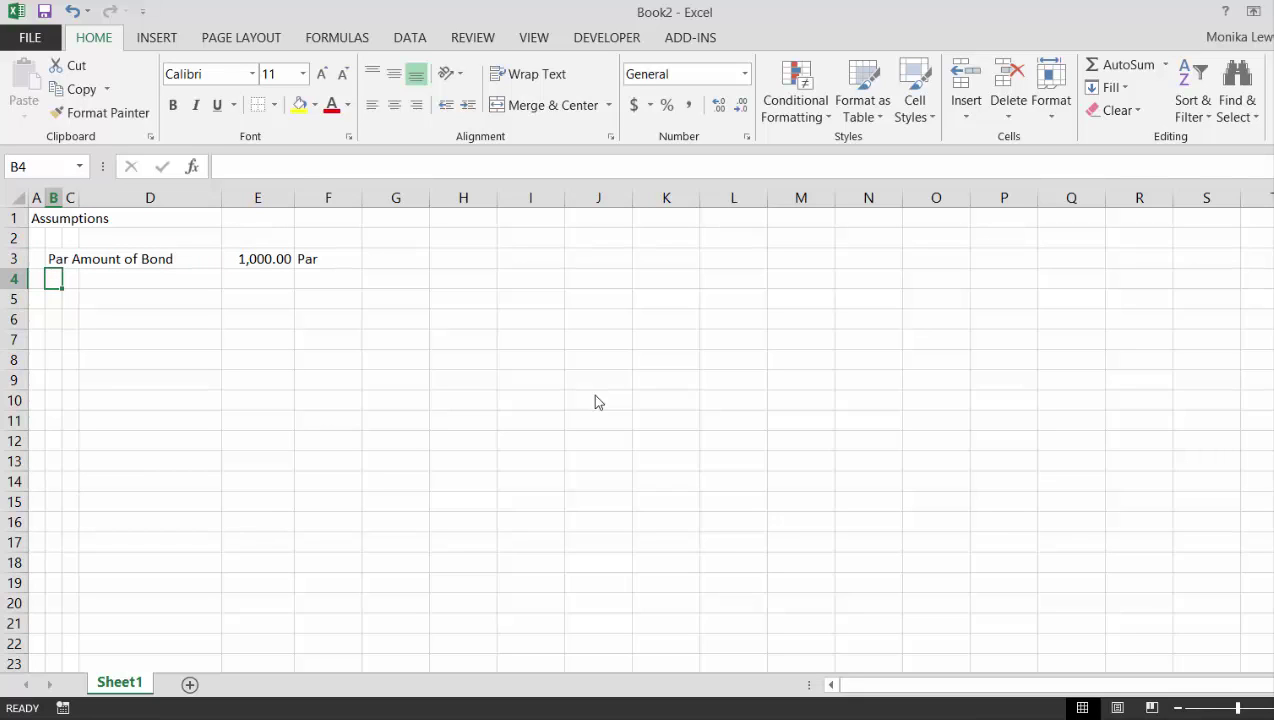
type("Intere")
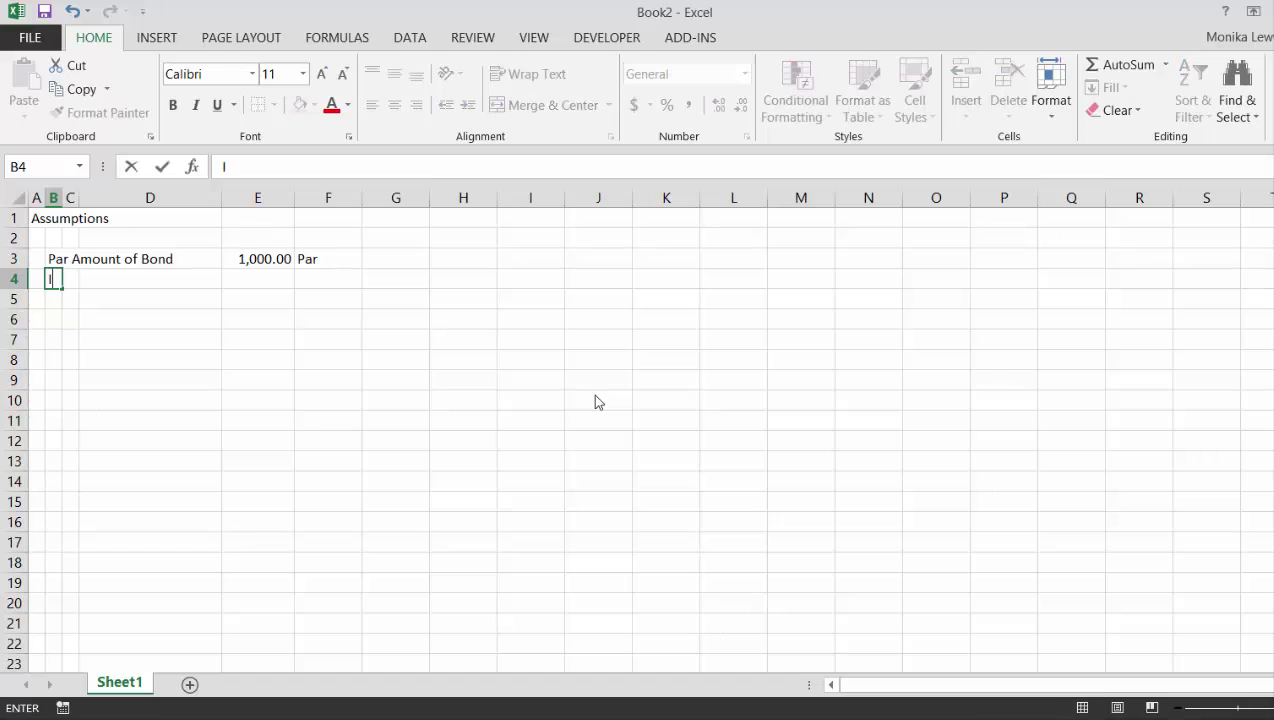
key("BackSpace")
key("BackSpace")
key("BackSpace")
key("BackSpace")
key("BackSpace")
key("BackSpace")
type("Coupon In")
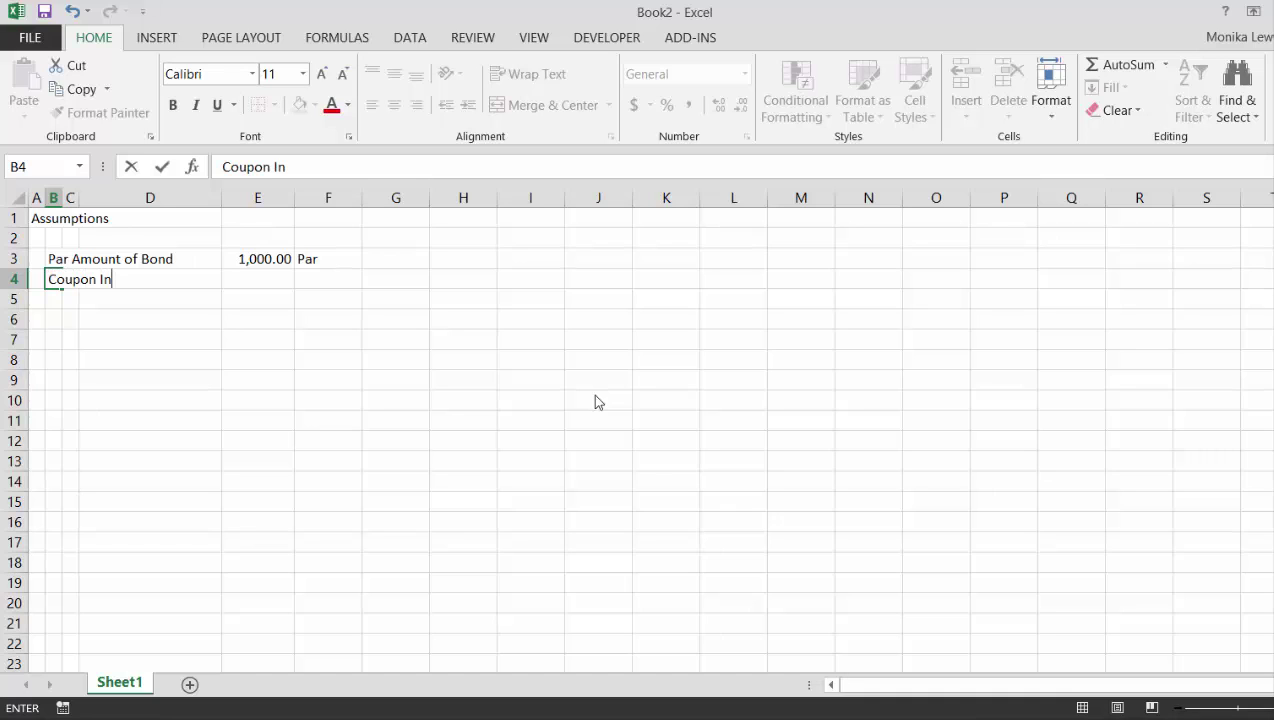
type("terest Rate")
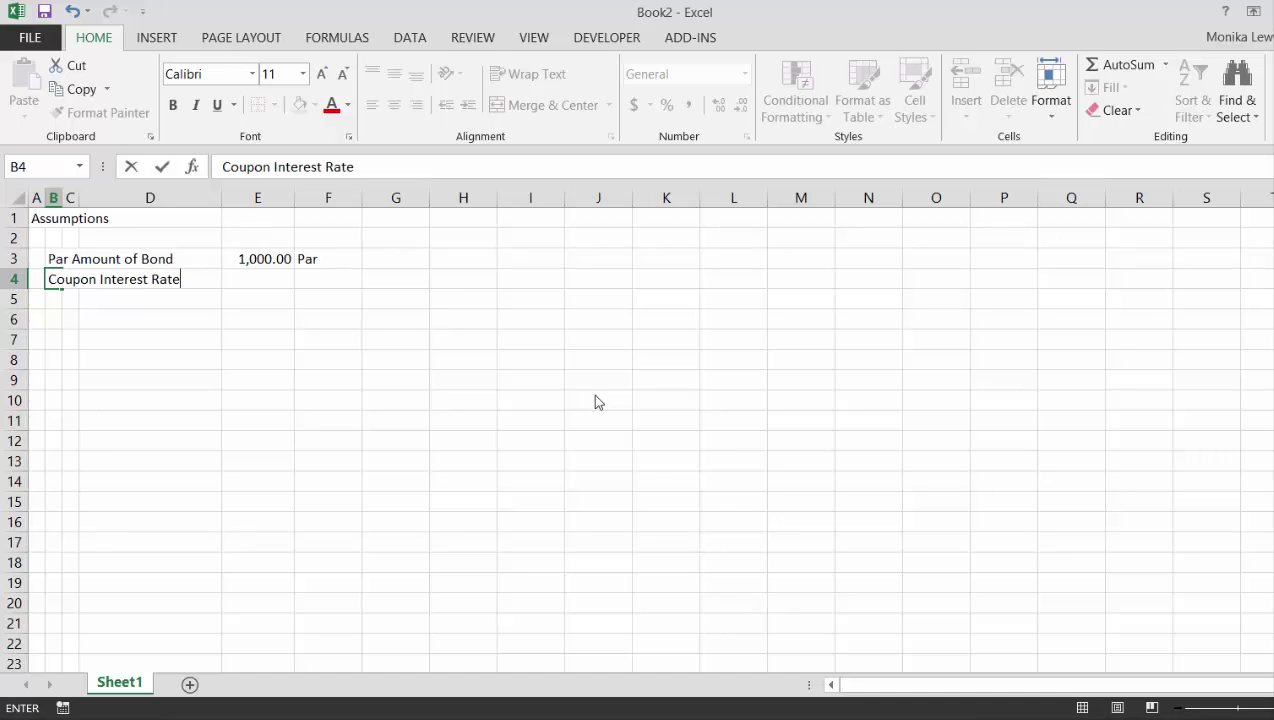
key("Return")
- Enter .05 in cell E4 as the coupon interest rate and format it as a percentage
key("Up")
key("Right")
key("Right")
key("Right")
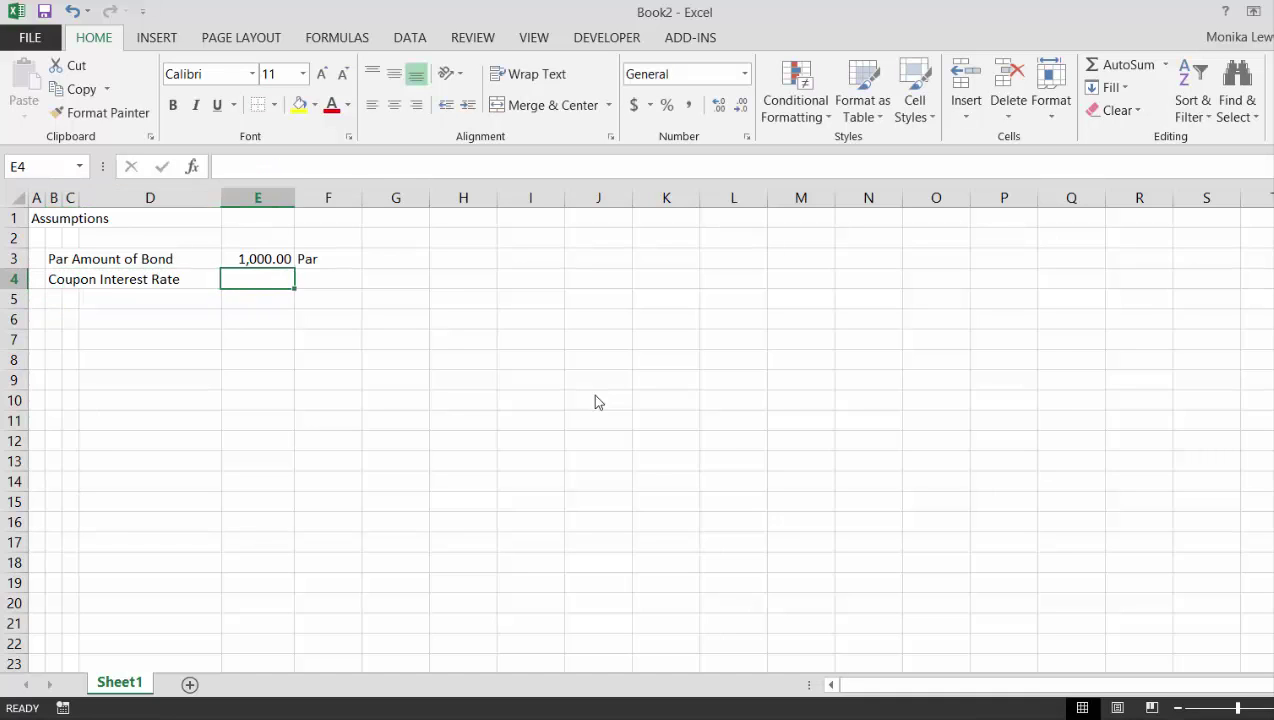
type("5%")
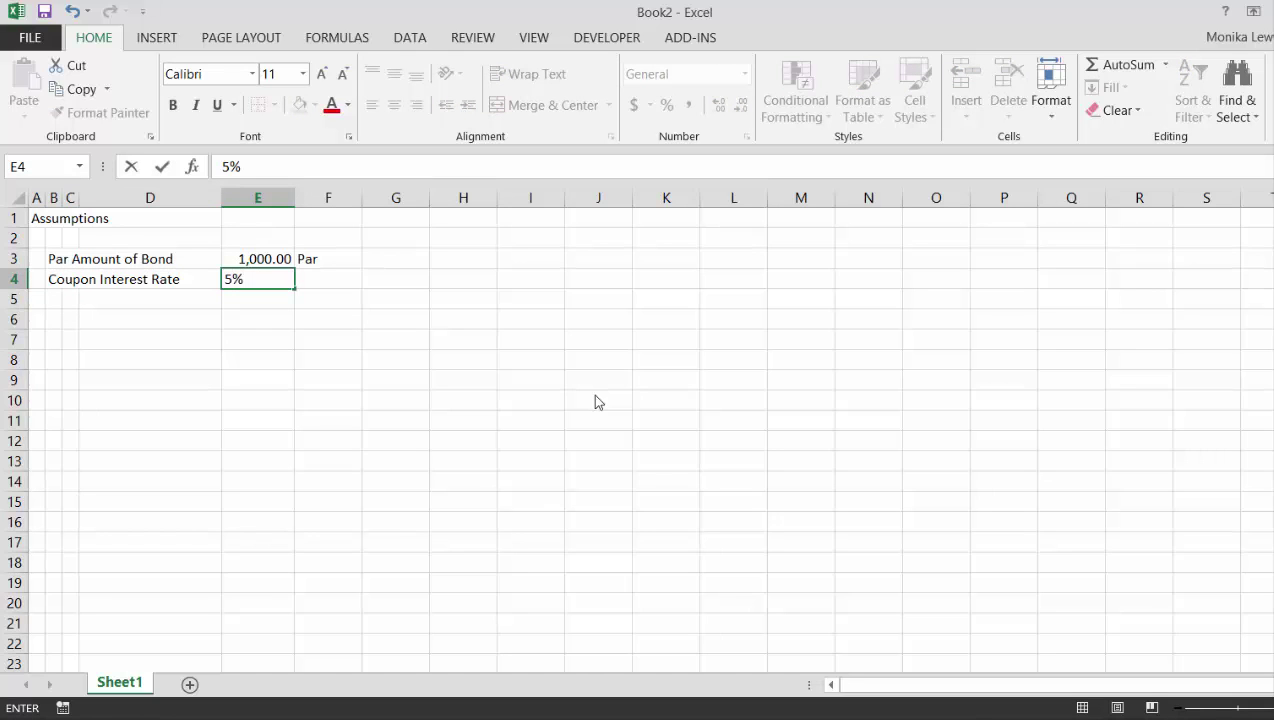
key("BackSpace")
key("BackSpace")
type(".05")
key("Return")
key("Up")
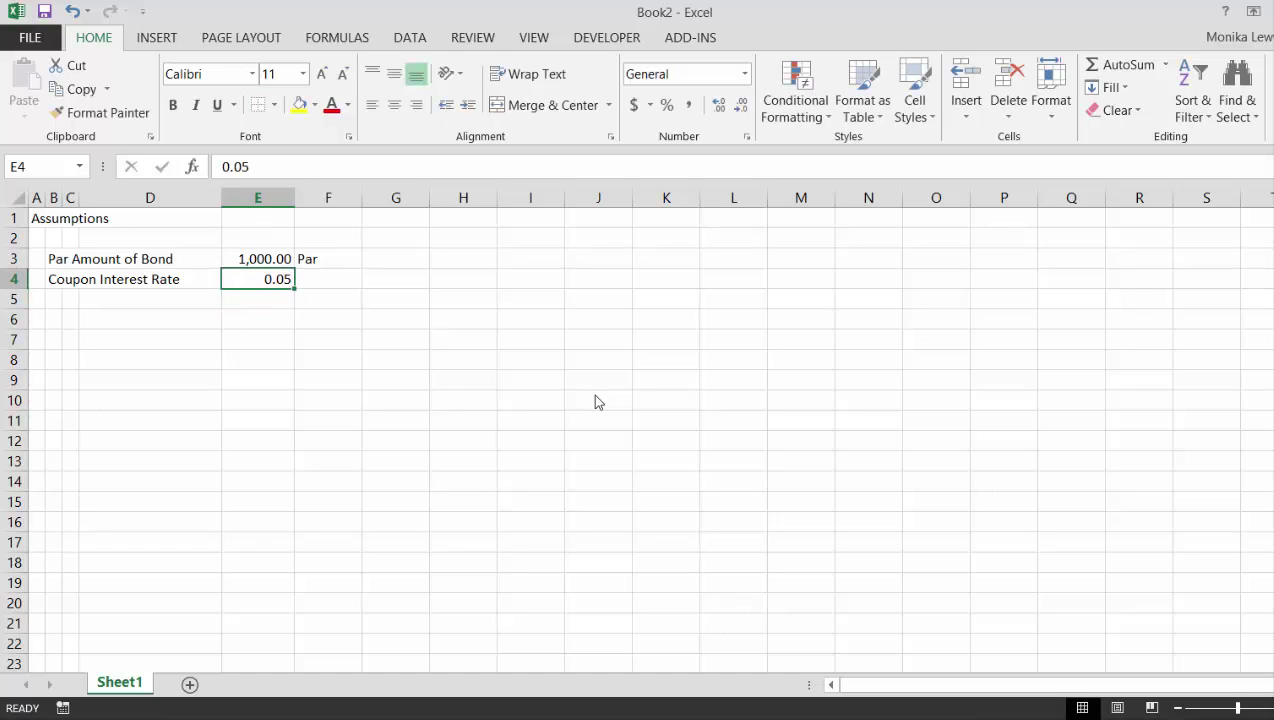
key("ctrl+shift+5")
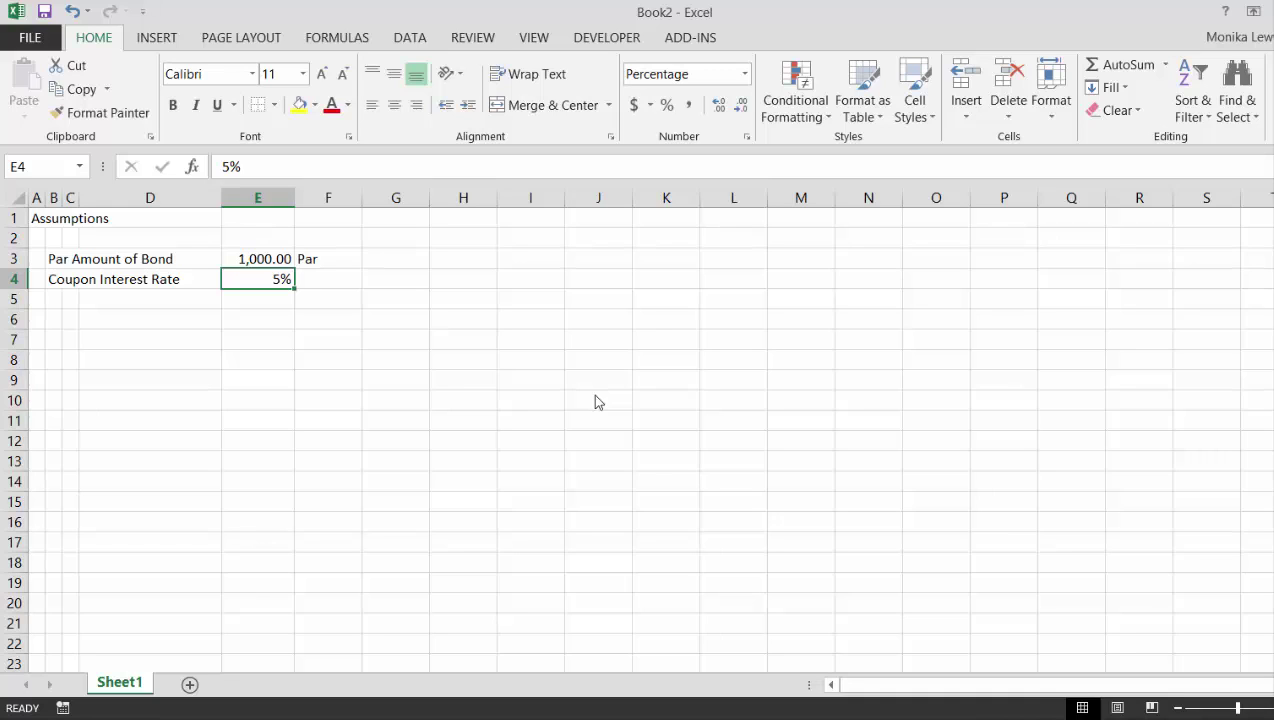
- Enter the range-name label "Coupon" in cell F4, beside the interest rate
key("Right")
type("Coup")
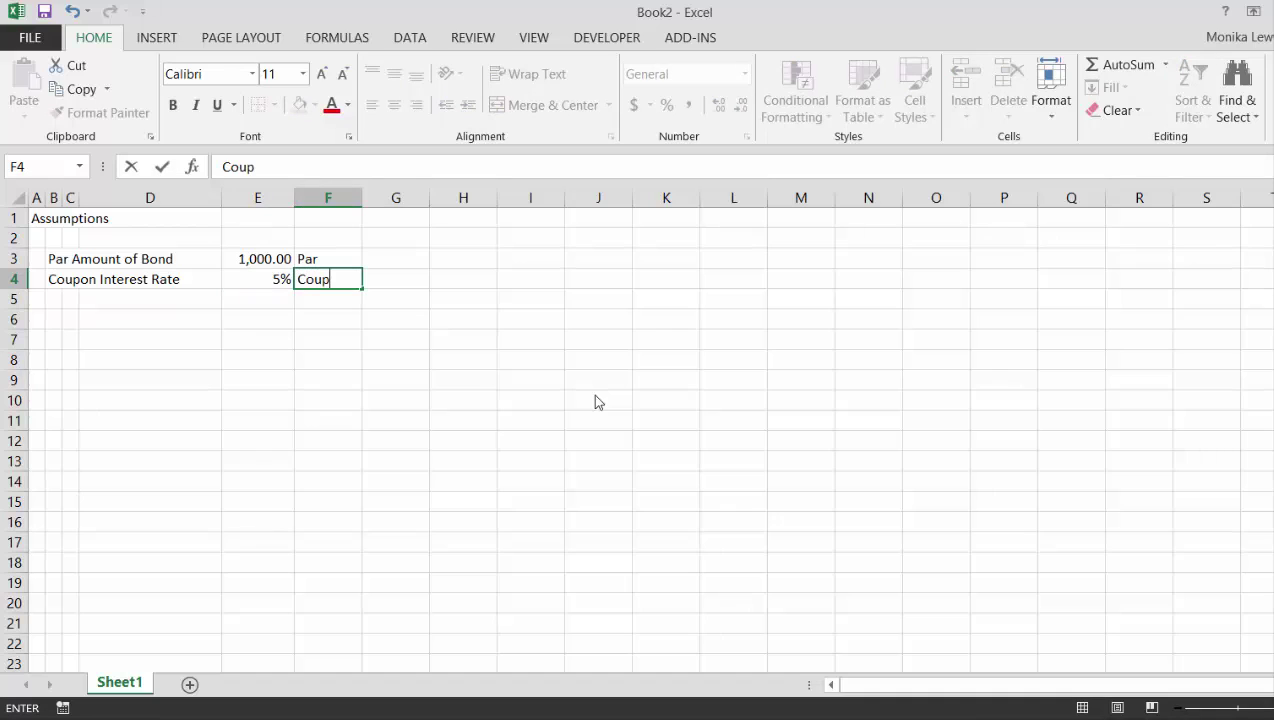
type("on")
key("Return")
- Enter the label "Tenor" in cell B5 and its value 10 in cell E5
key("Left")
key("Left")
key("Left")
key("Left")
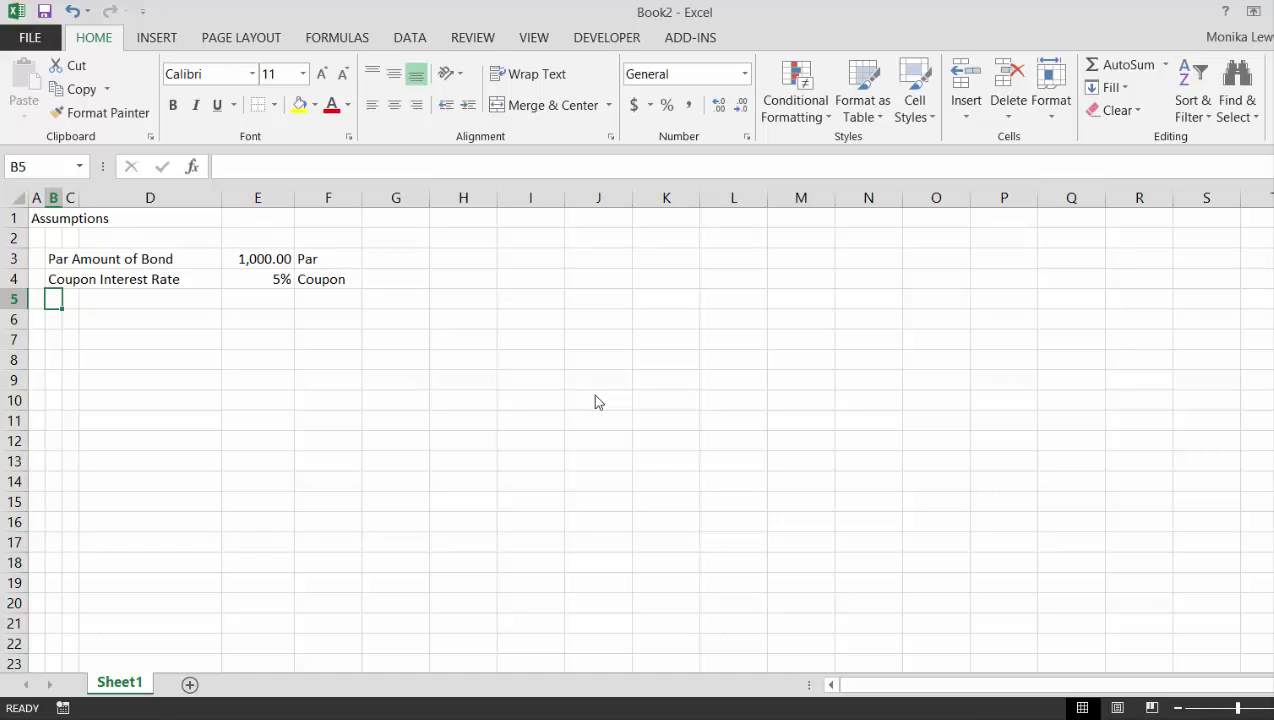
type("Tenor")
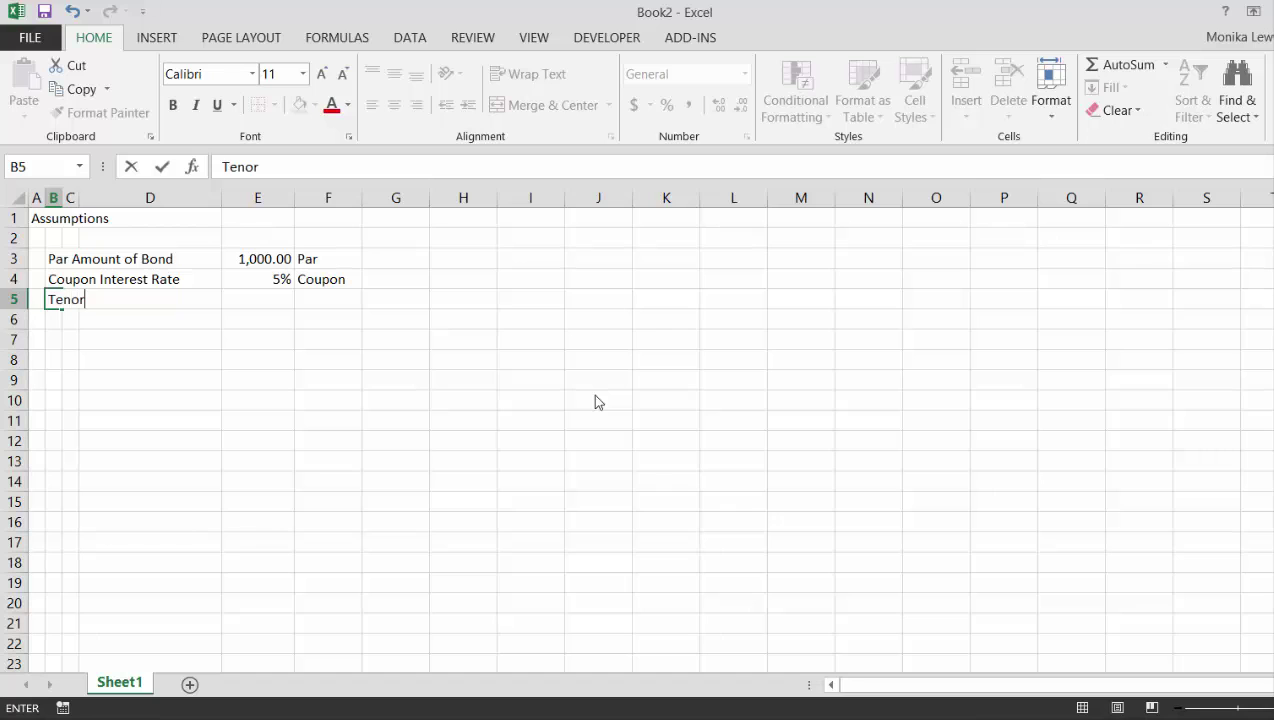
key("Return")
key("Up")
key("Right")
key("Right")
key("Right")
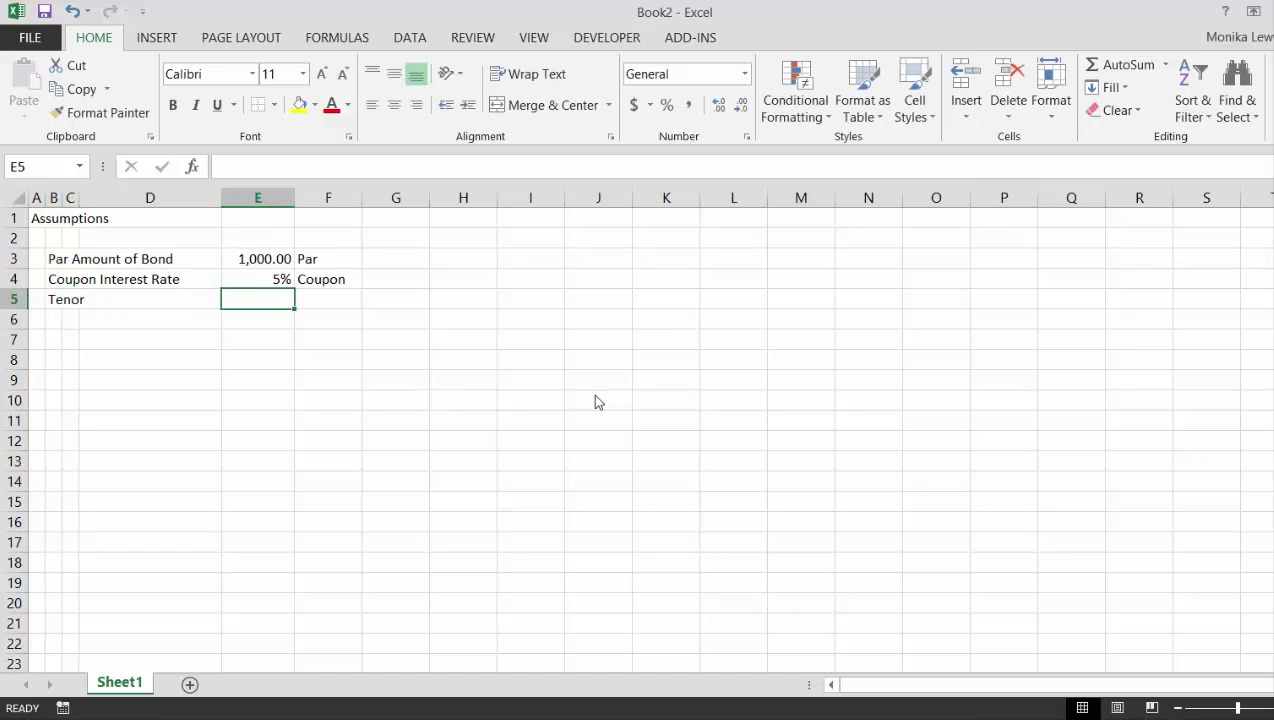
type("10")
key("Return")
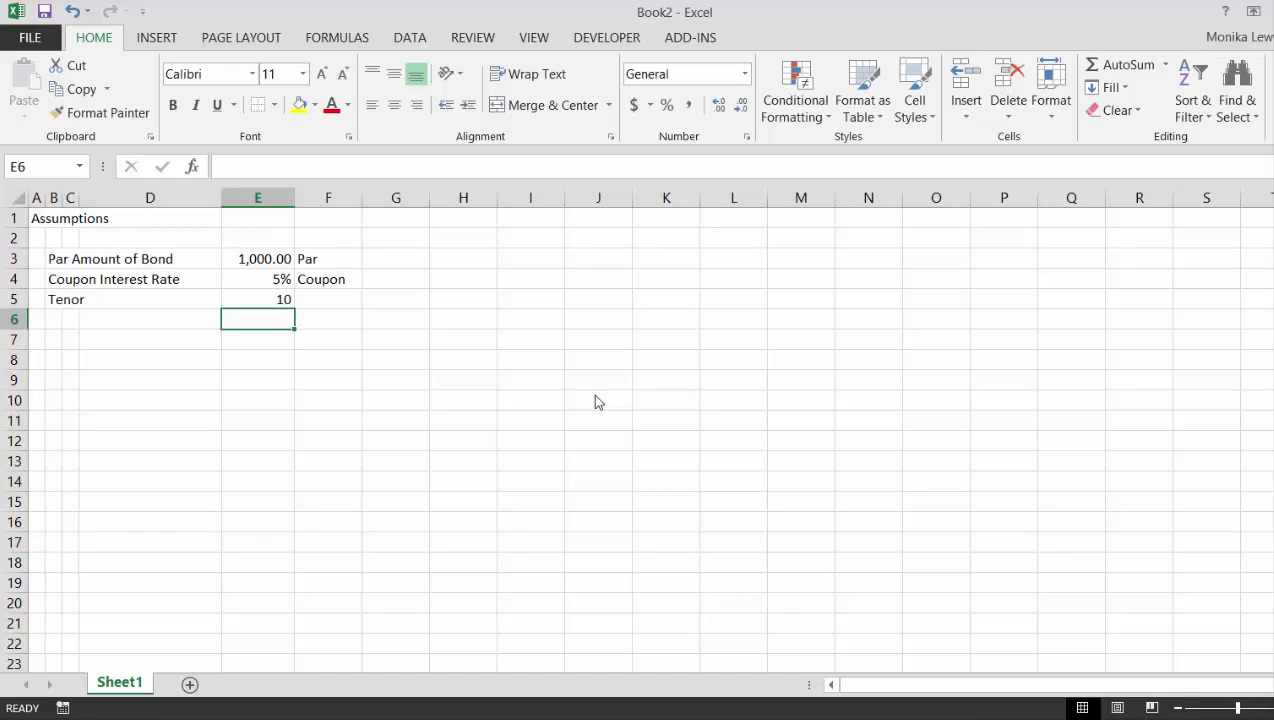
- Enter the range-name label "Tenor" in cell F5, beside the tenor value
key("Up")
key("Right")
type("Tenor")
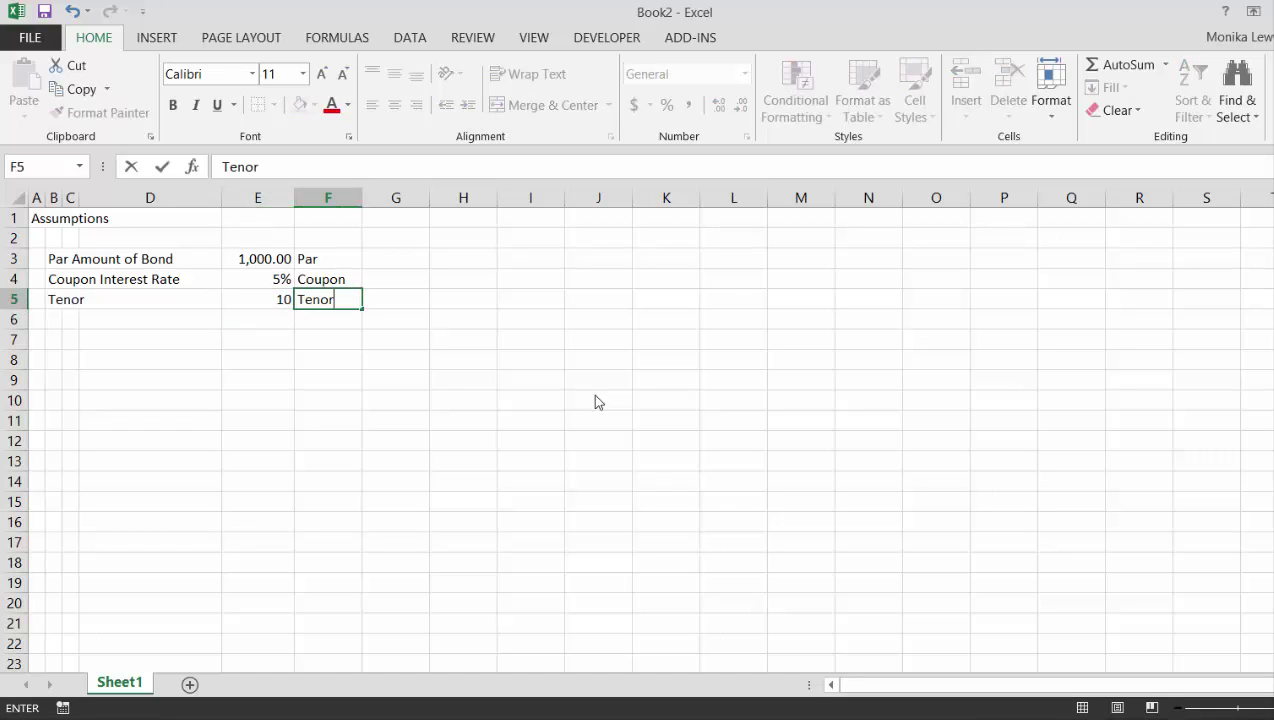
key("Return")
- Edit the label in cell B5 to read "Tenor in Years"
key("Up")
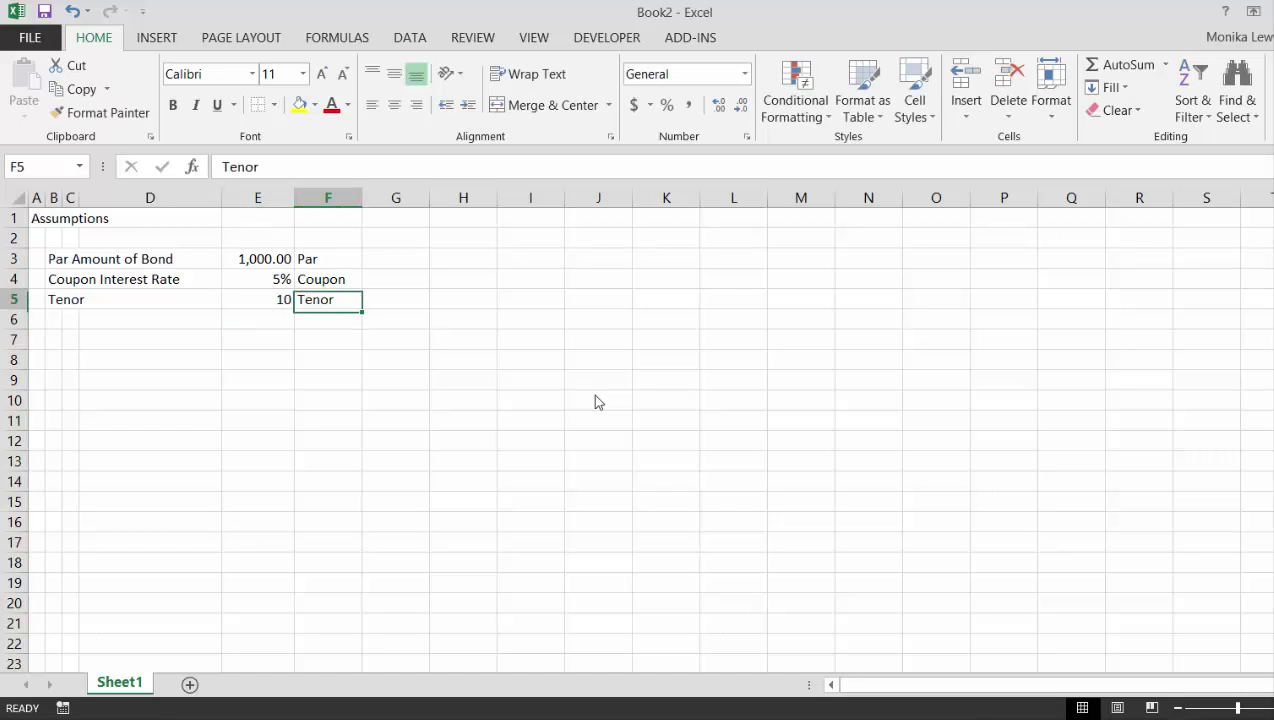
key("Left")
key("Left")
key("Left")
key("Left")
key("F2")
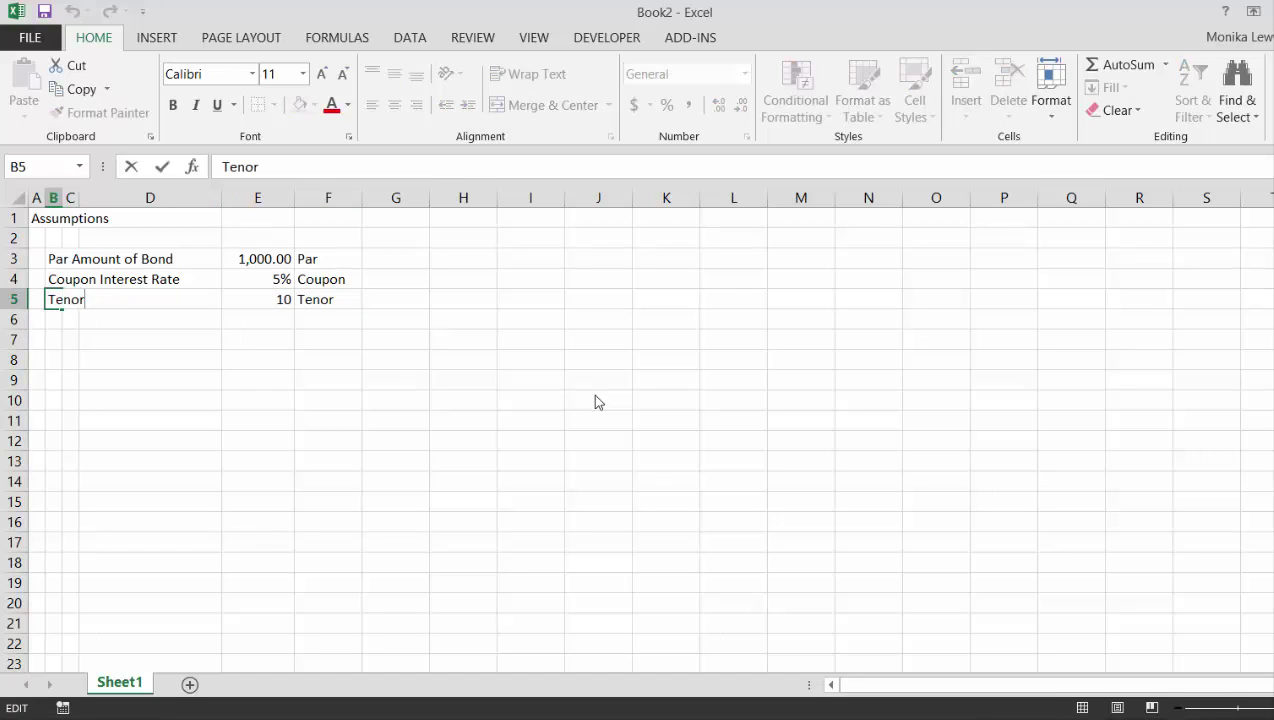
type("in Years")
key("Return")
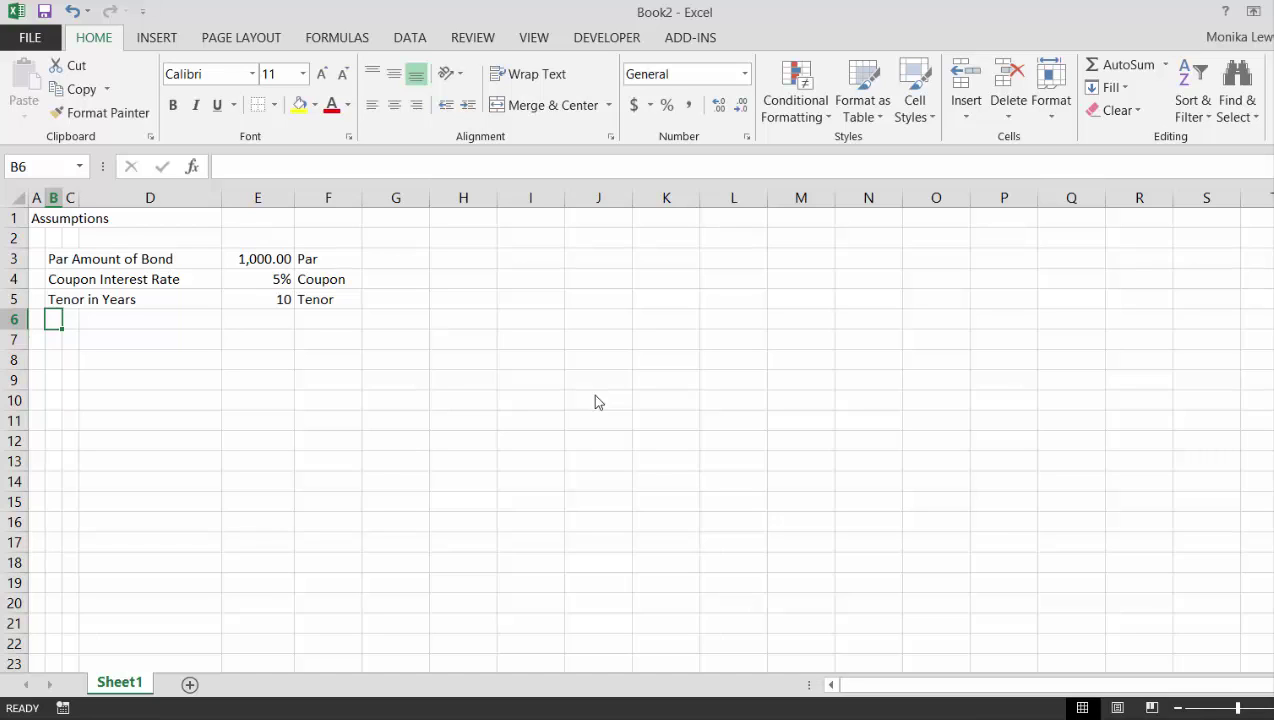
- Move the three labels in B3:B5 one column over to C3:C5
key("Up")
key("Up")
key("Up")
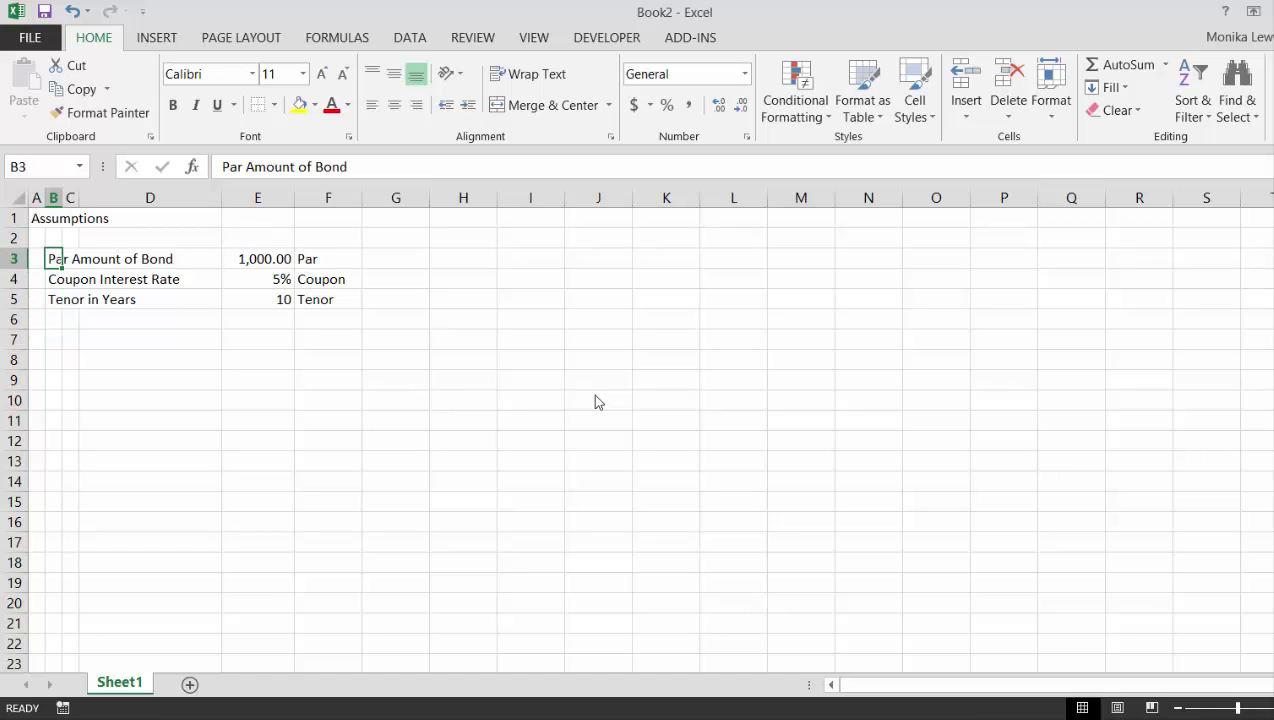
key("shift+Down")
key("shift+Down")
key("ctrl+x")
key("Right")
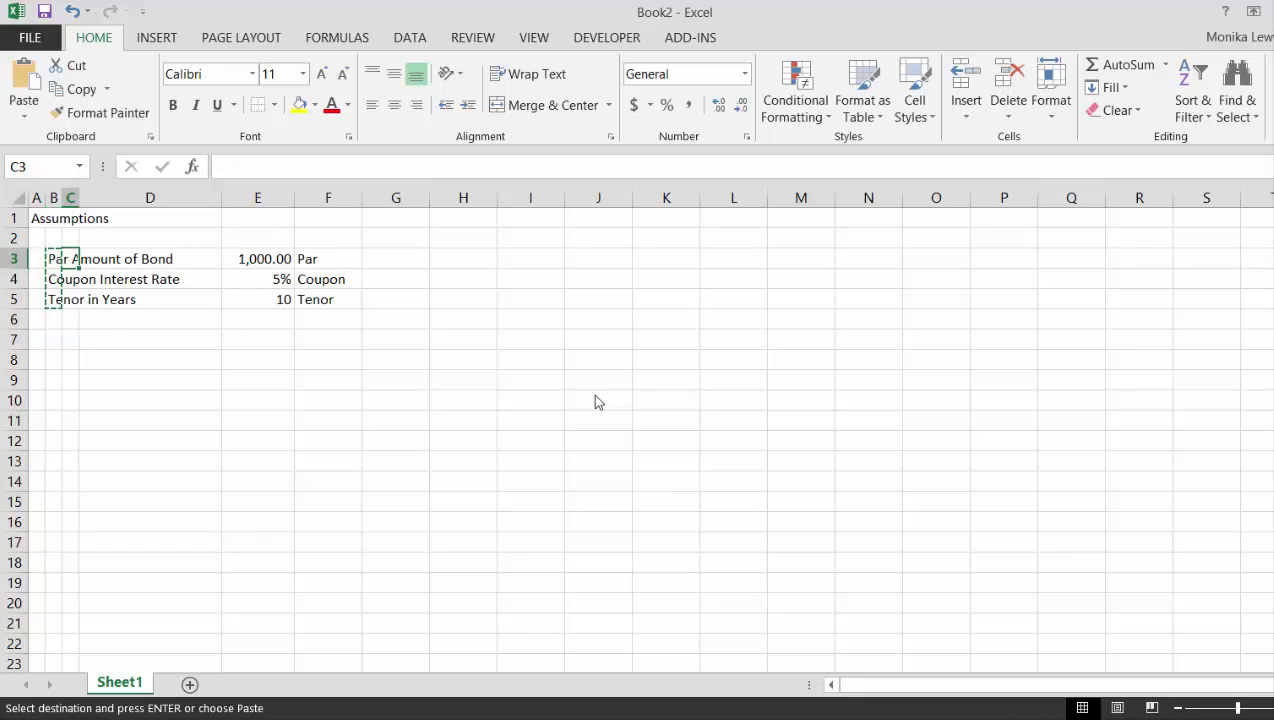
key("Return")
- Insert a row above the par amount row and enter the heading "Bond Characteristics" in cell B3
key("Left")
key("Left")
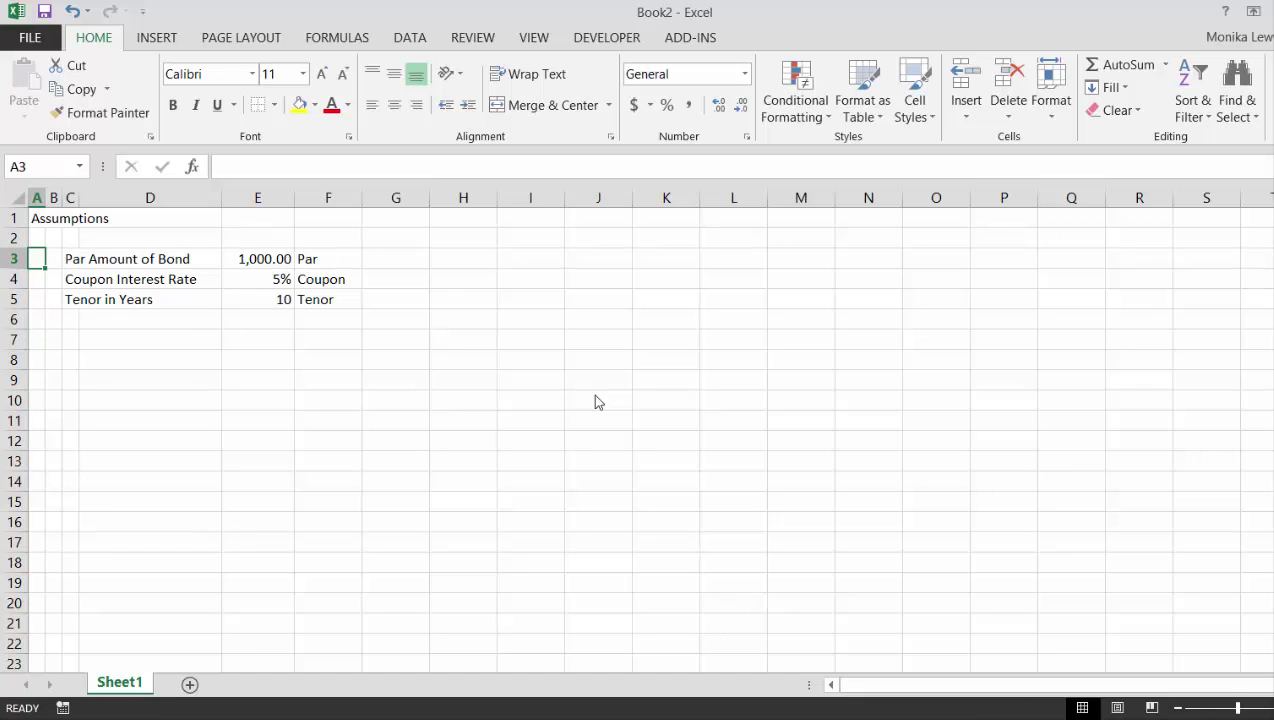
key("shift+space")
key("ctrl+shift+plus")
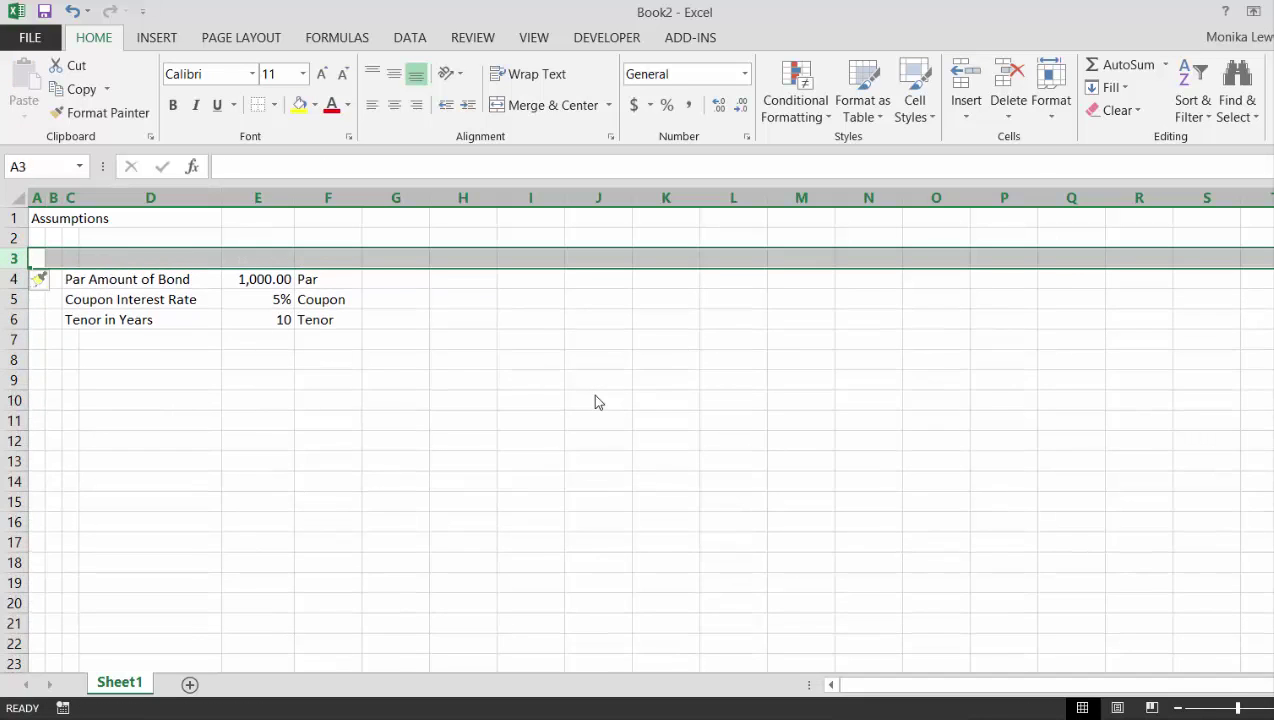
key("Right")
type("Bond ")
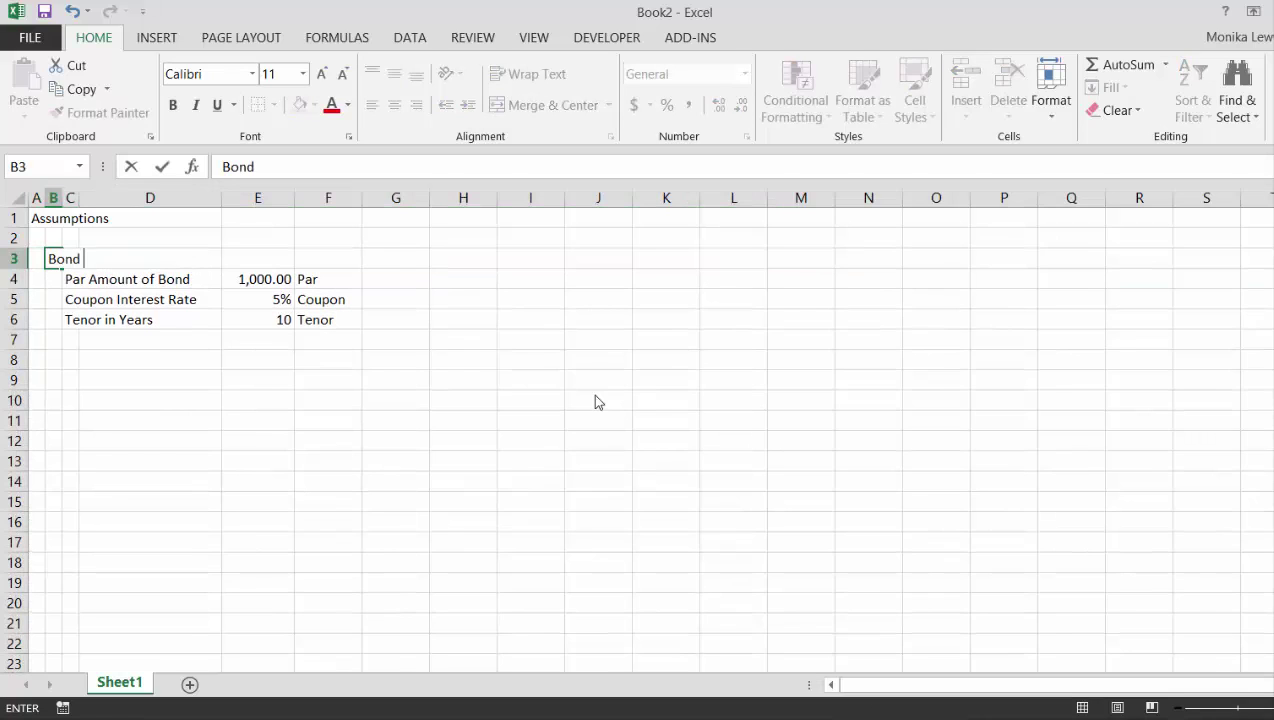
type("Characteristics")
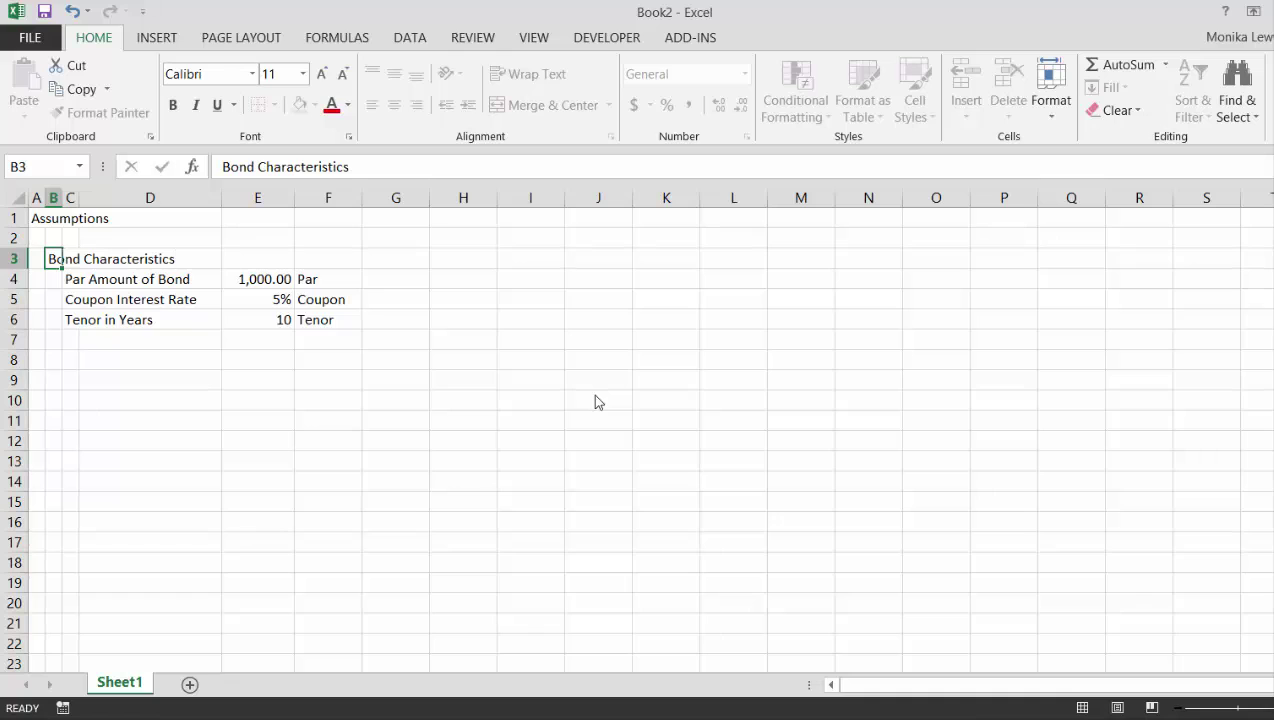
key("Return")
key("Return")
key("Return")
key("Return")
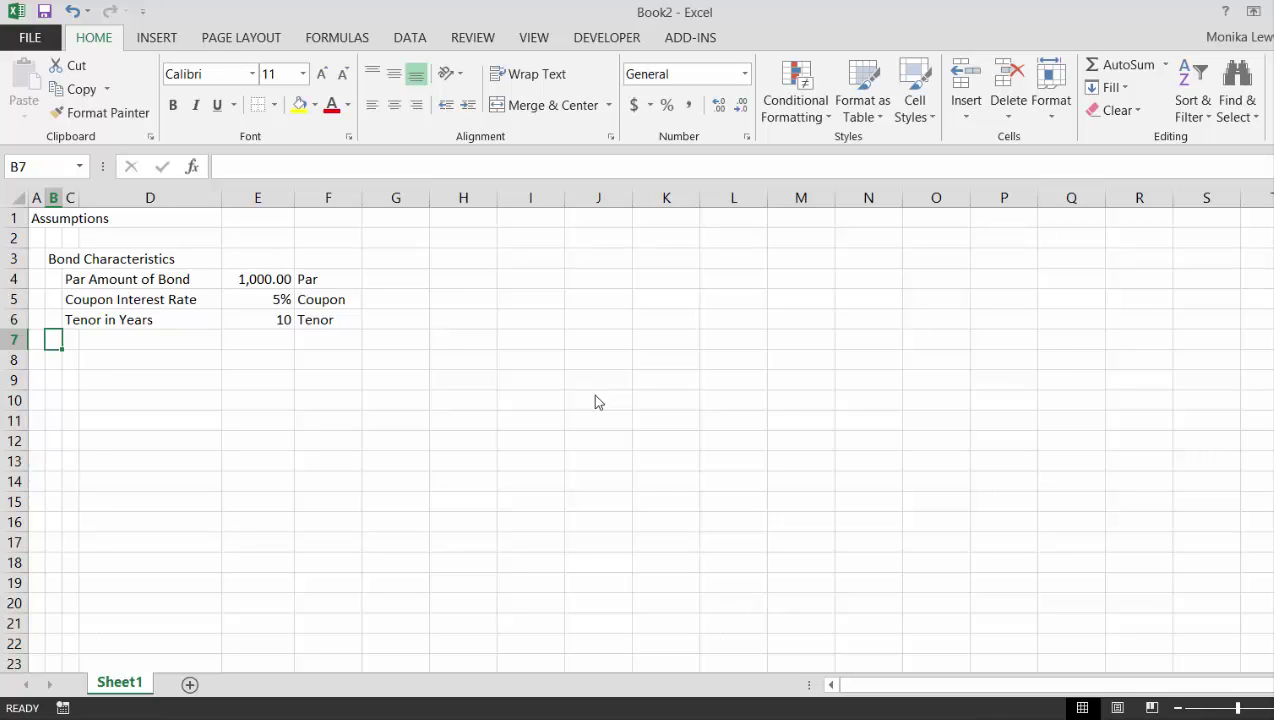
- Select all constants except text on the sheet with Go To Special
key("F5")
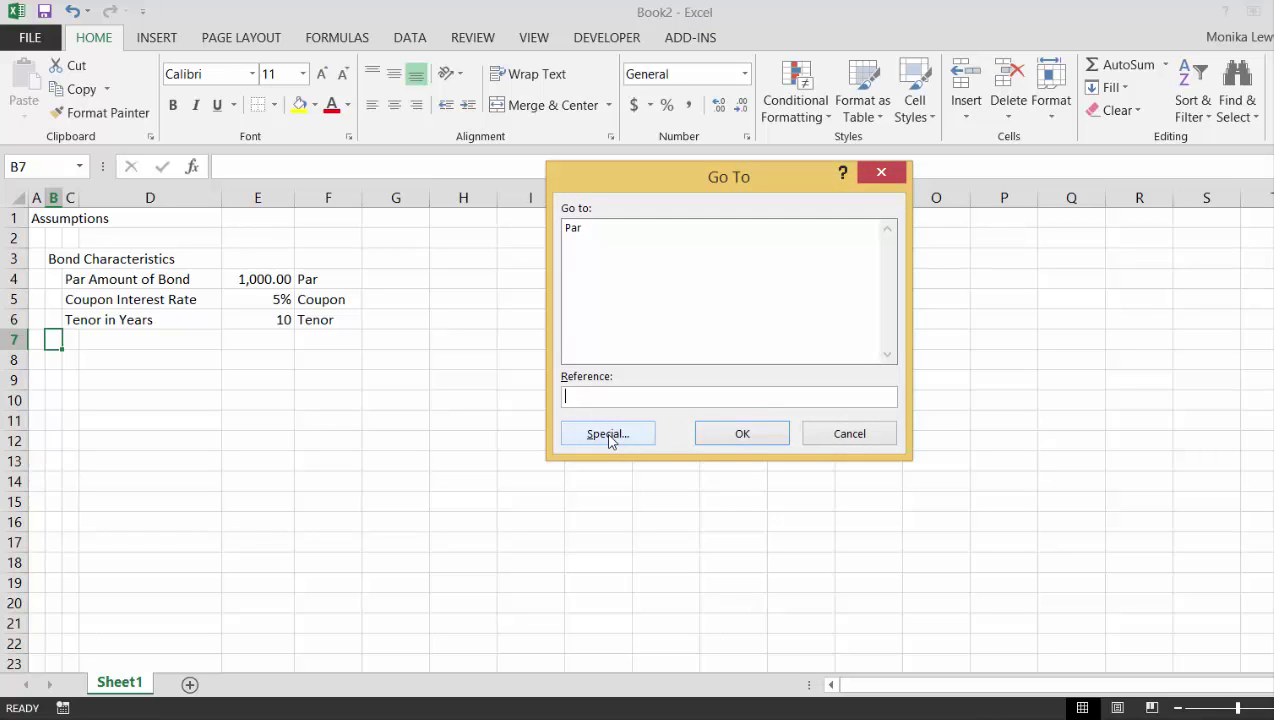
left_click(610, 433)
left_click(601, 219)
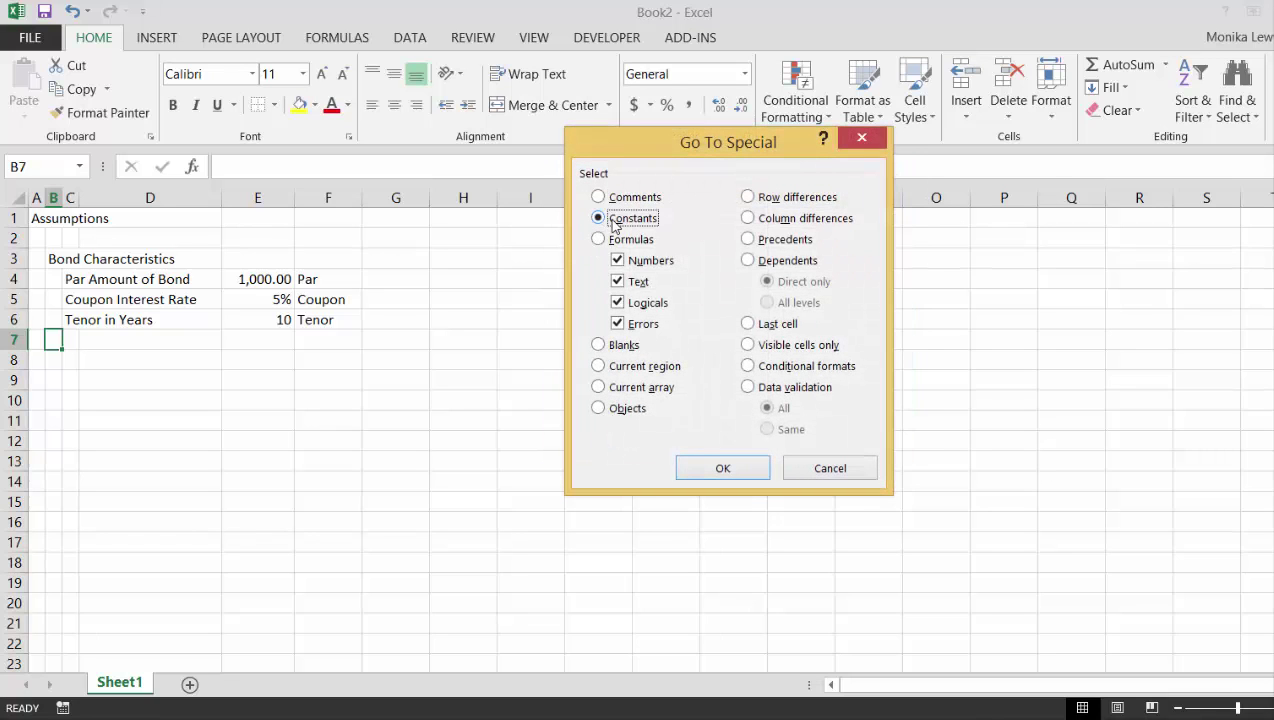
left_click(617, 283)
left_click(694, 472)
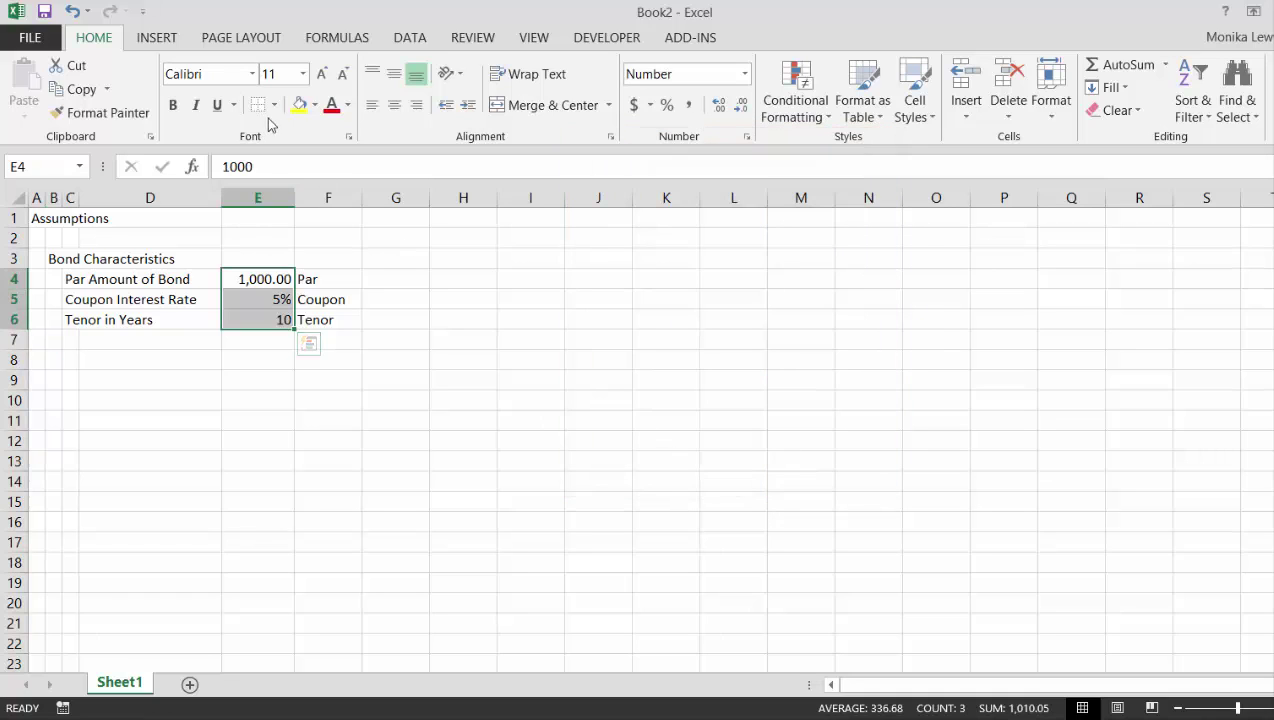
- Color the font of the selected input values standard blue and deselect them
left_click(348, 106)
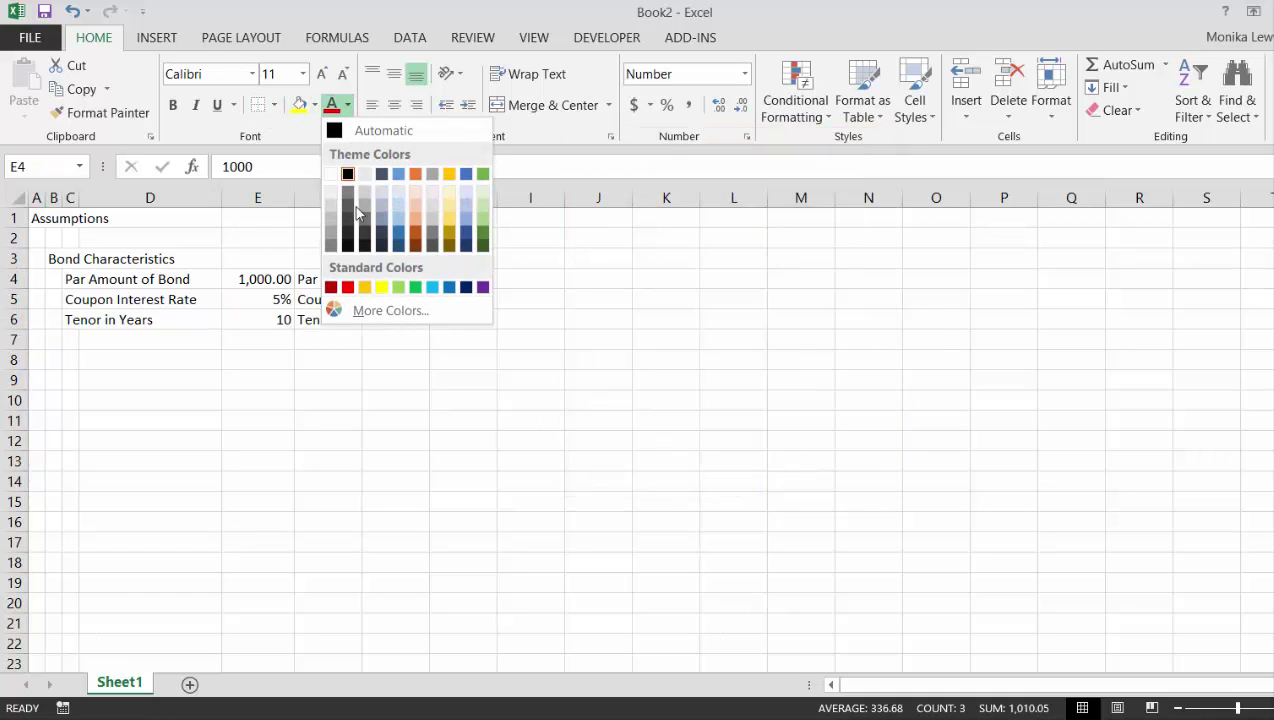
left_click(449, 289)
left_click(314, 404)
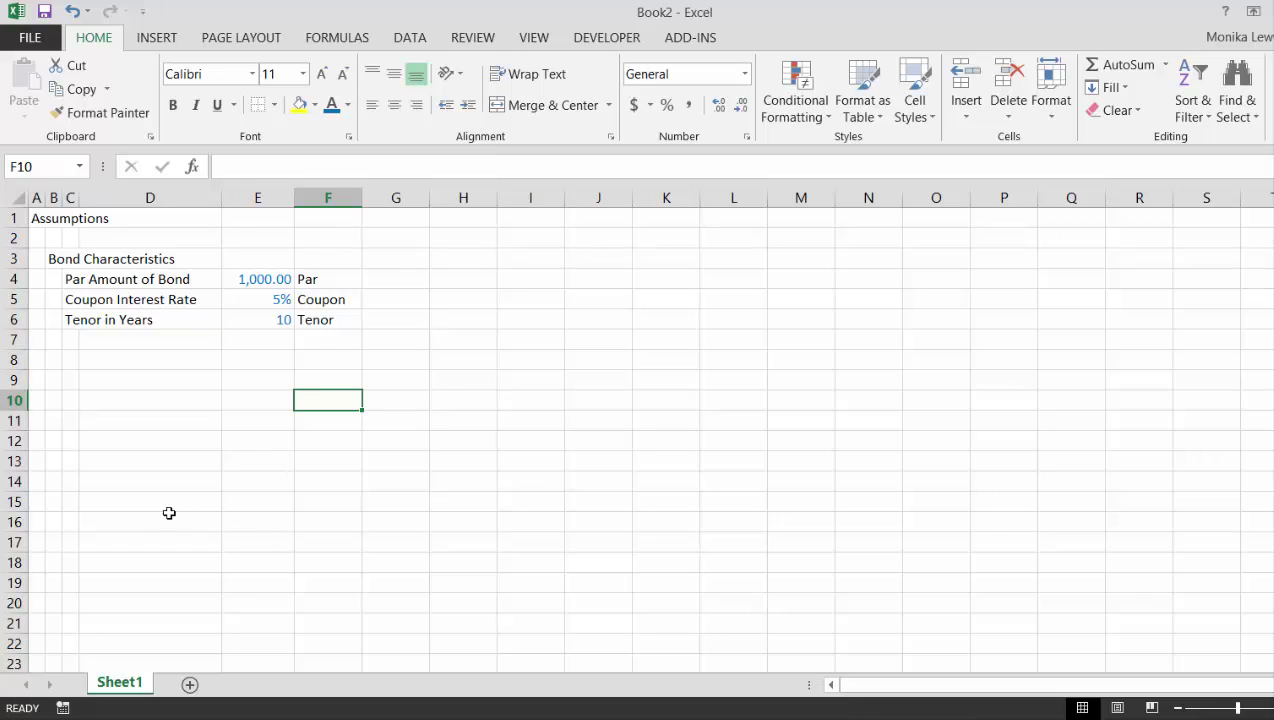
- Create names for the values in E4:F6 from the right column only, with the top row option off
left_click(248, 278)
key("shift+Right")
key("shift+Down")
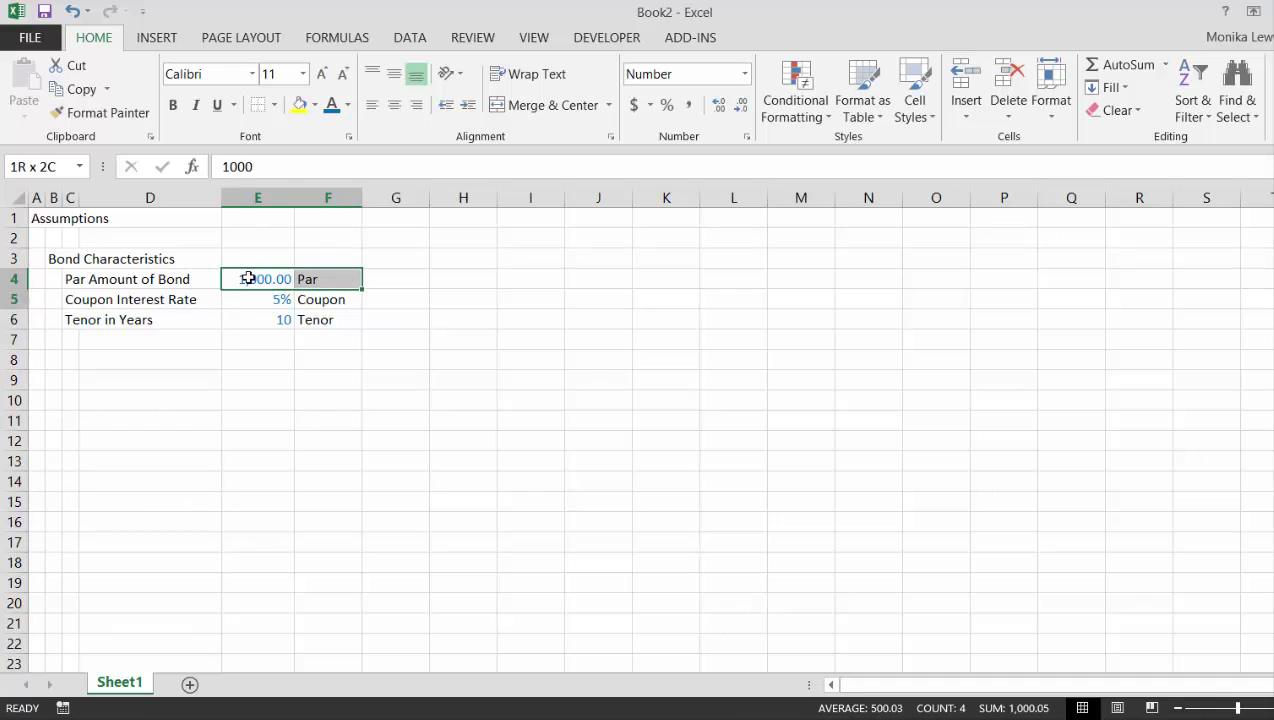
key("shift+Down")
key("ctrl+shift+F3")
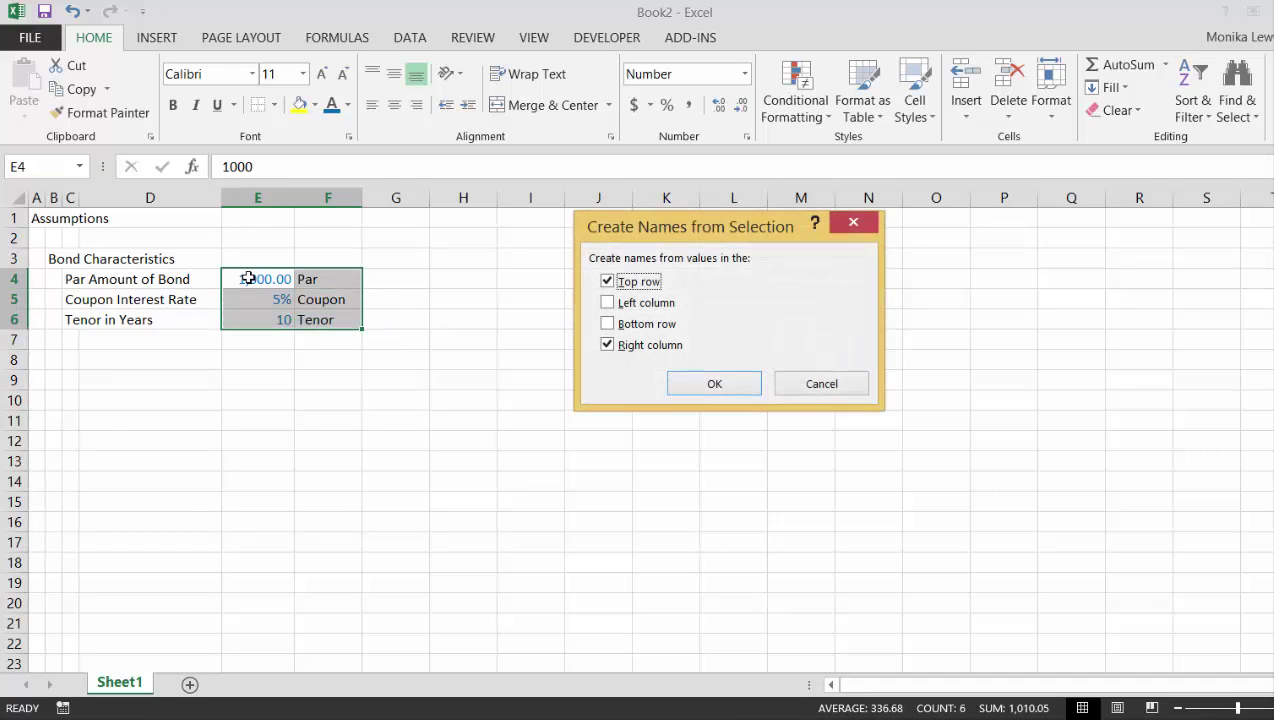
left_click(606, 287)
key("Return")
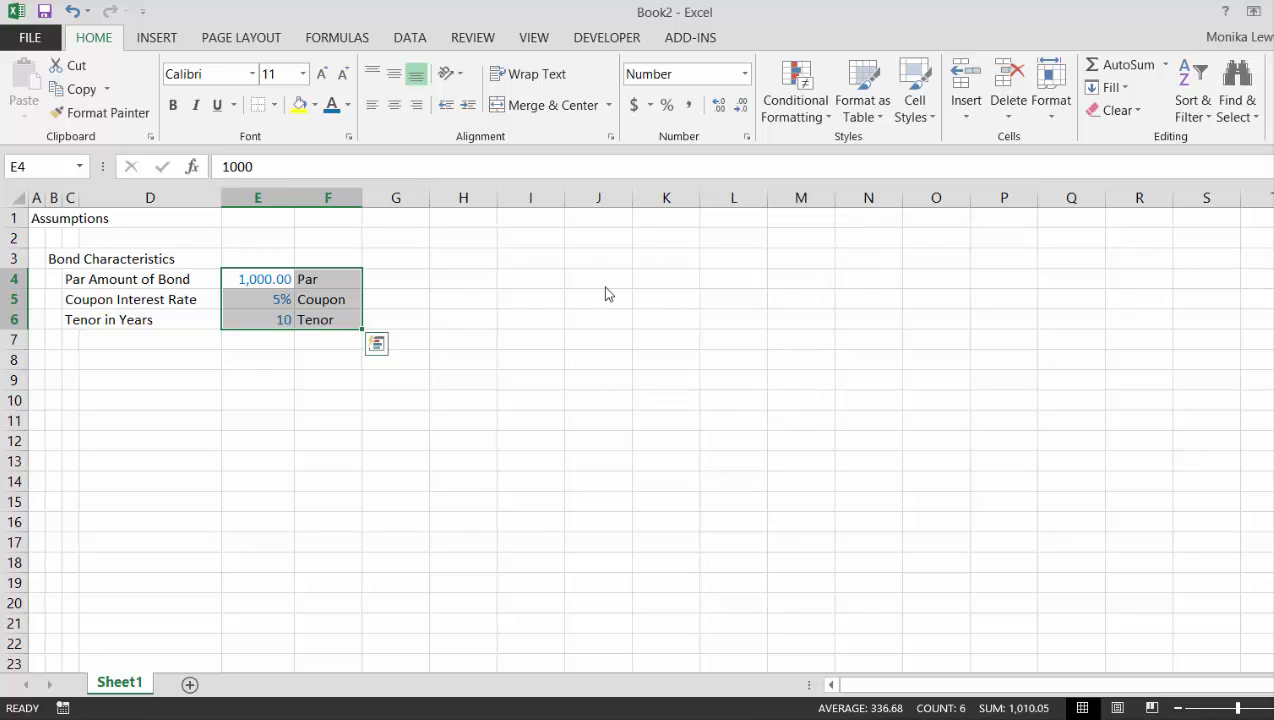
- Review the defined names in the Name Manager and close it
key("Left")
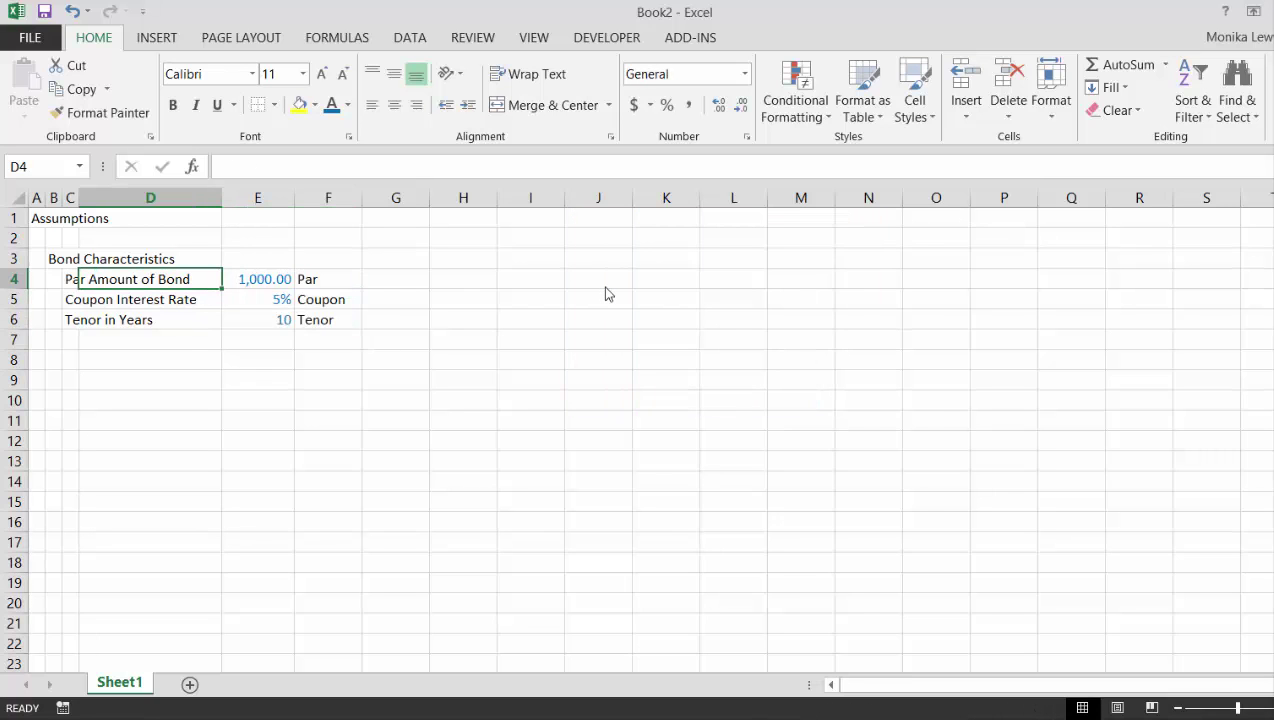
key("ctrl+F3")
key("Escape")
left_click(363, 433)
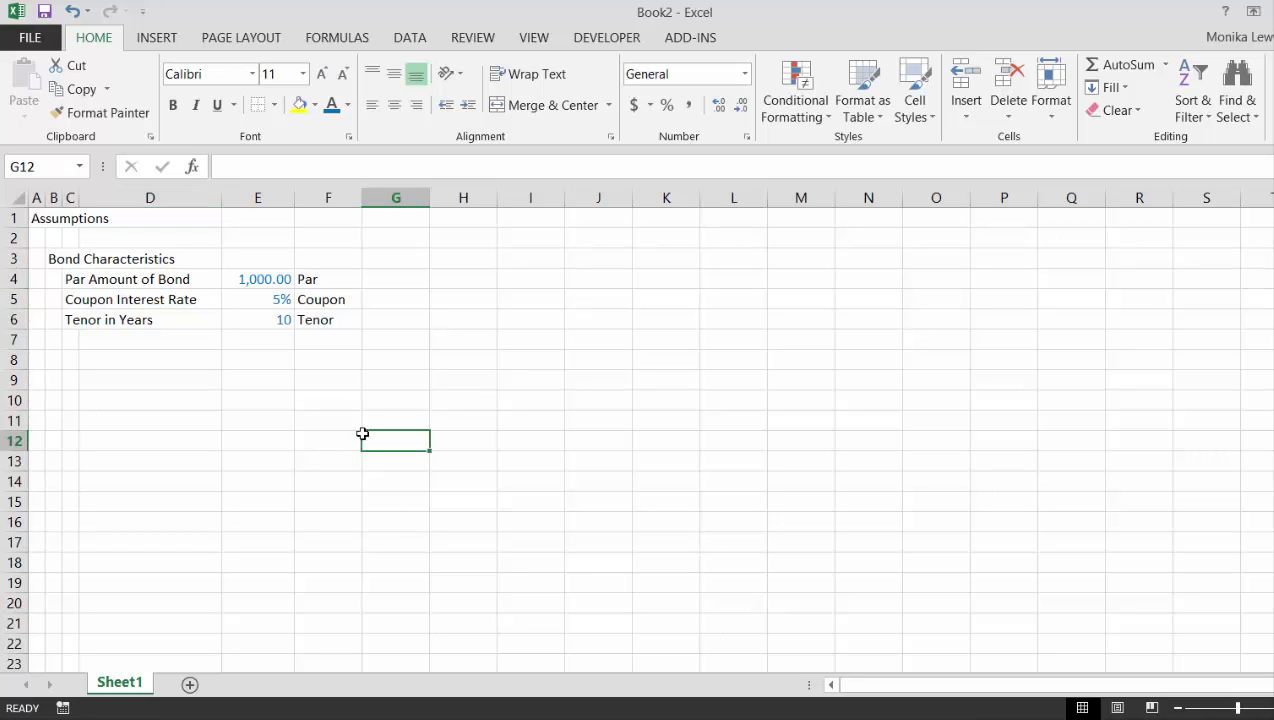
- Switch to the Excel Short Cut Keys document in Word and examine the basic function-key list on its first page
mouse_move(327, 719)
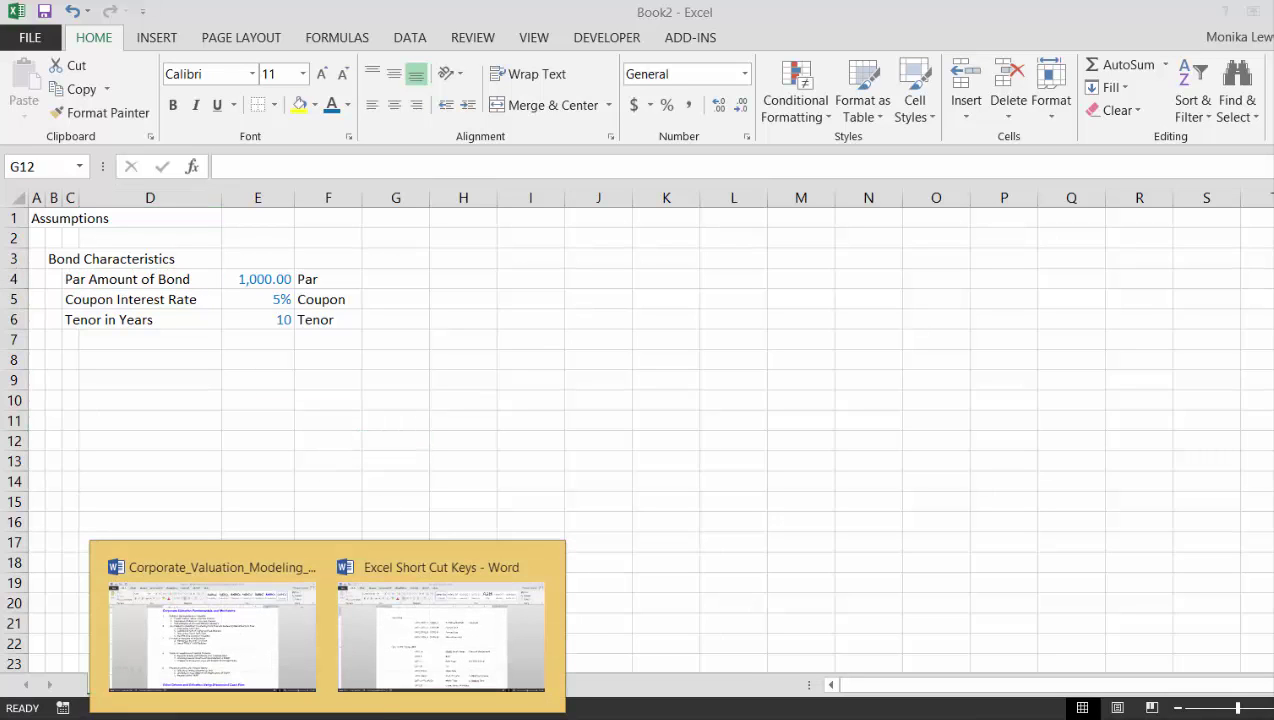
left_click(440, 655)
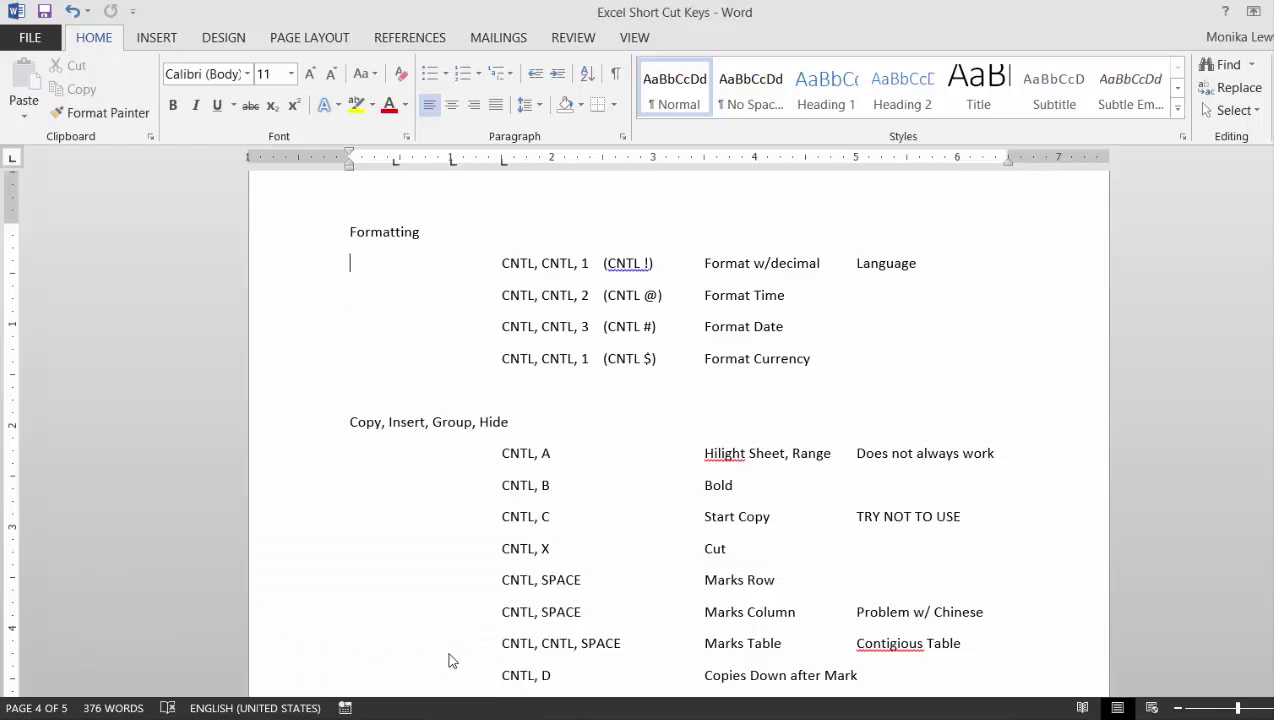
key("Page_Up")
key("Page_Up")
key("Page_Up")
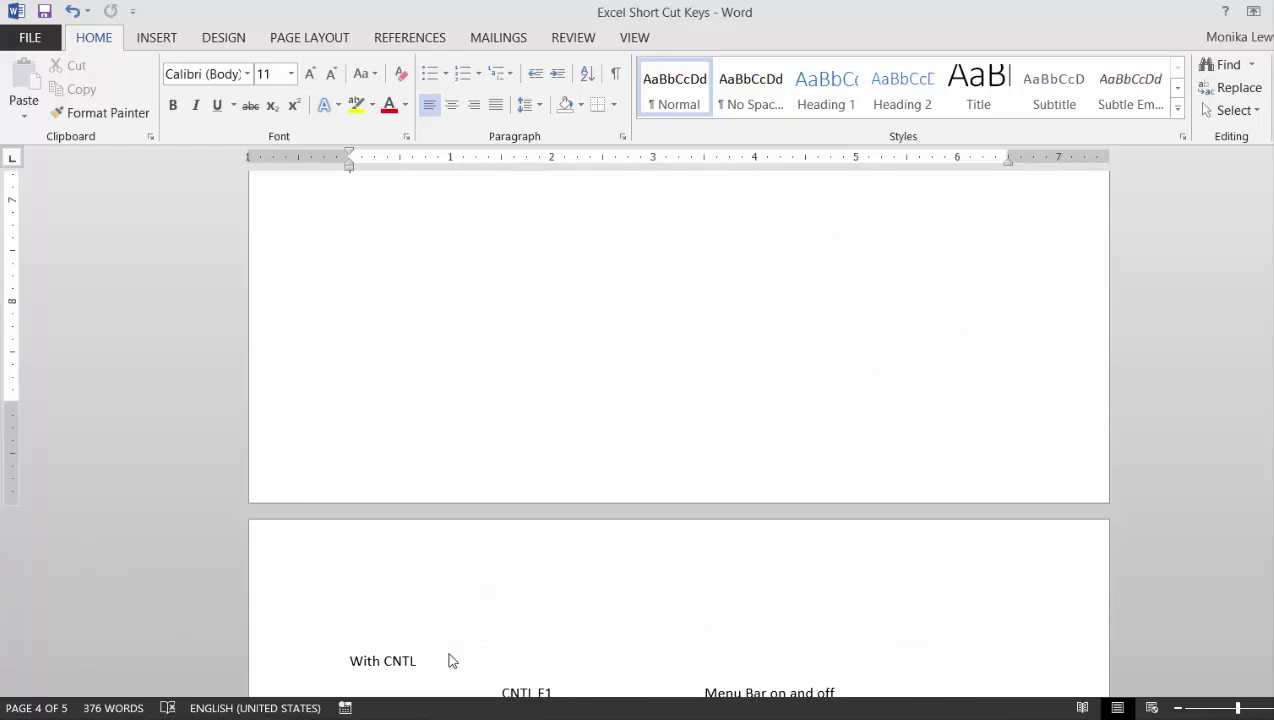
key("Page_Up")
key("Page_Up")
key("Page_Up")
key("Page_Up")
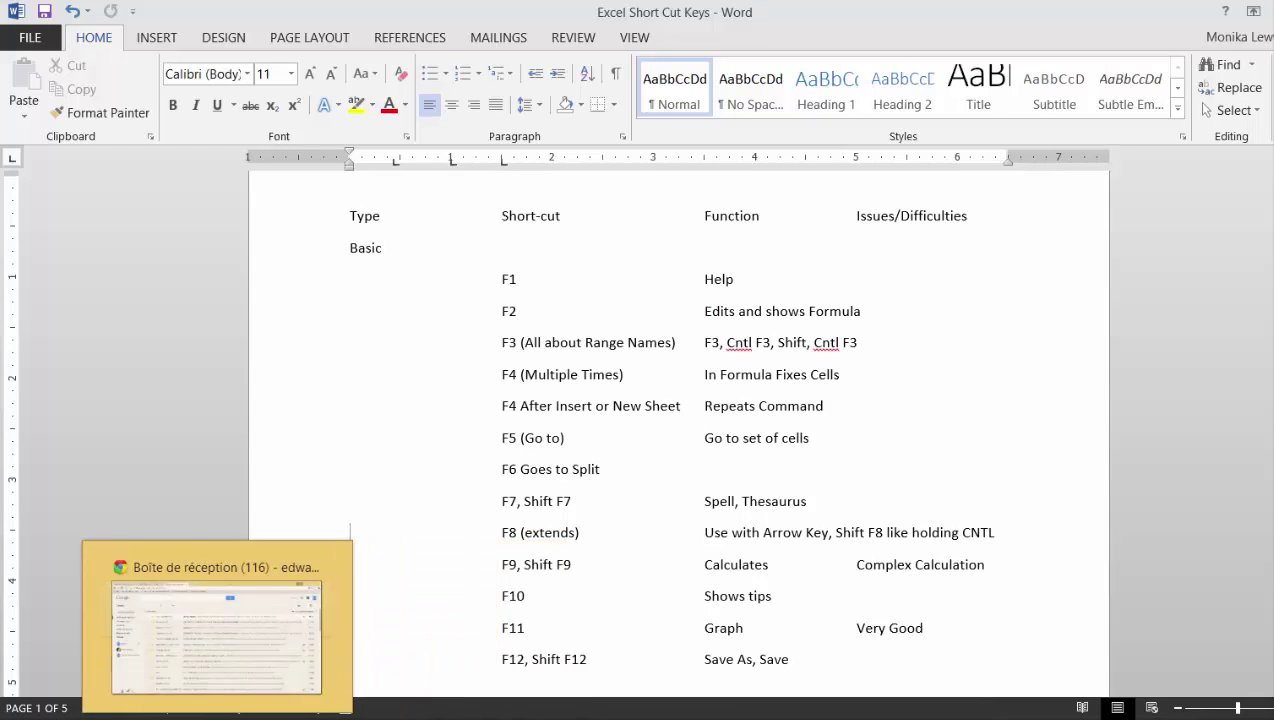
mouse_move(302, 717)
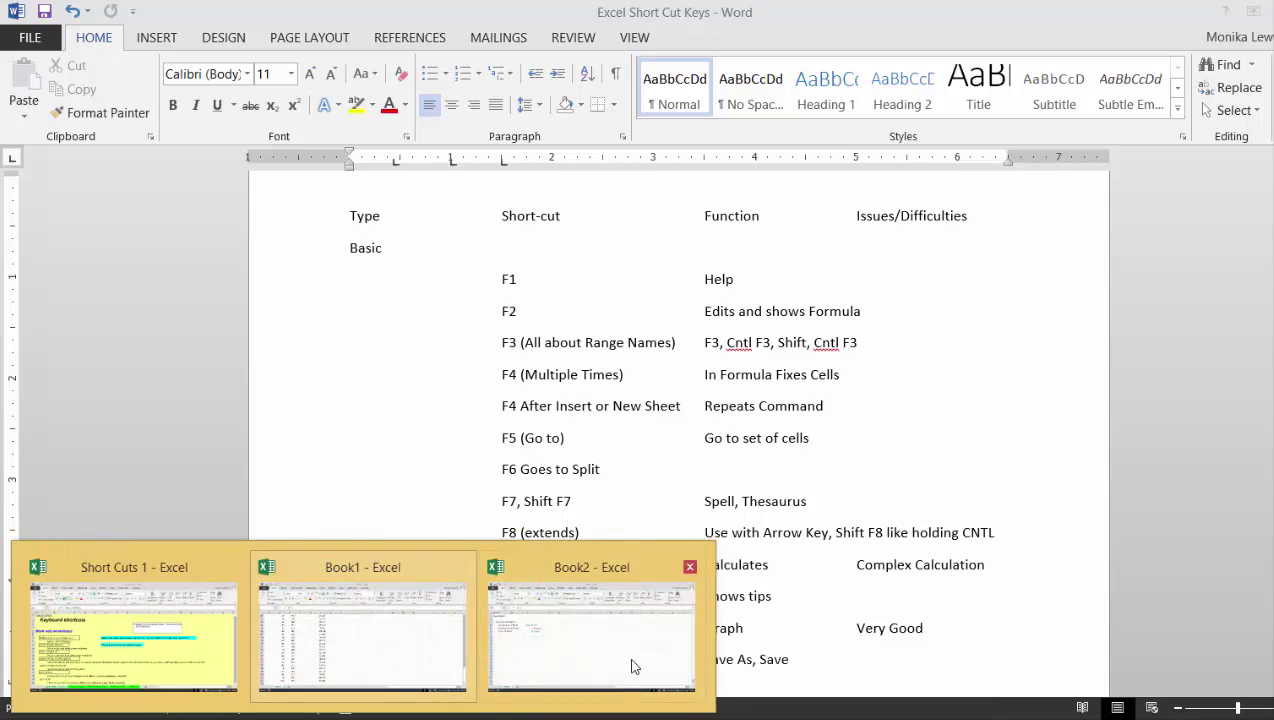
- Switch to the Book2 workbook and enter the heading "Risk Free Rate" in B8
mouse_move(576, 665)
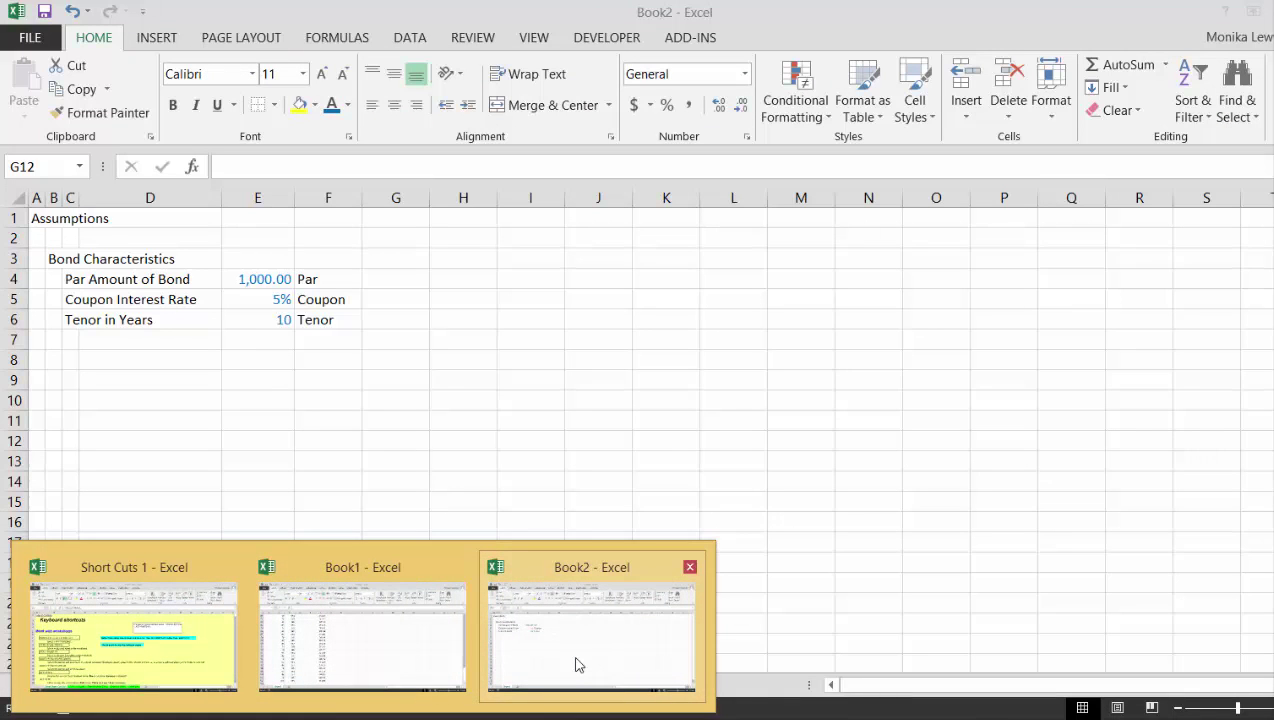
left_click(576, 665)
key("Left")
key("Left")
key("Left")
key("Left")
key("Left")
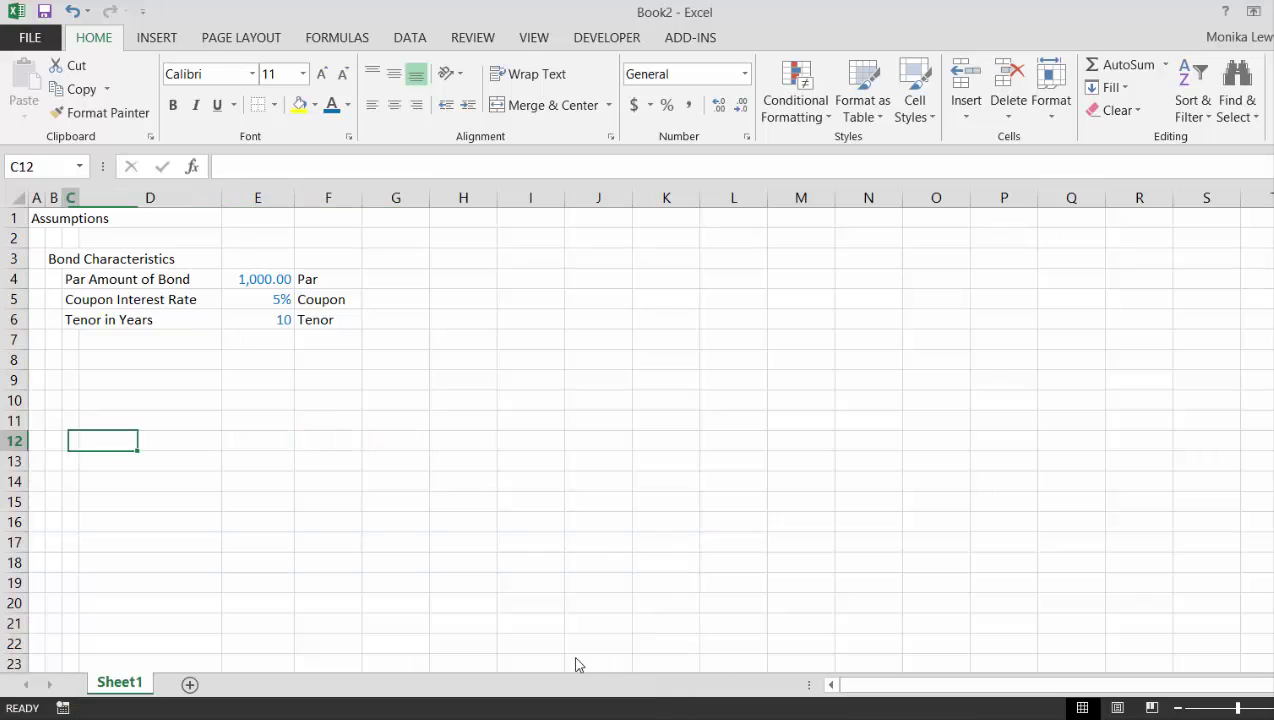
key("Up")
key("Up")
key("Up")
key("Up")
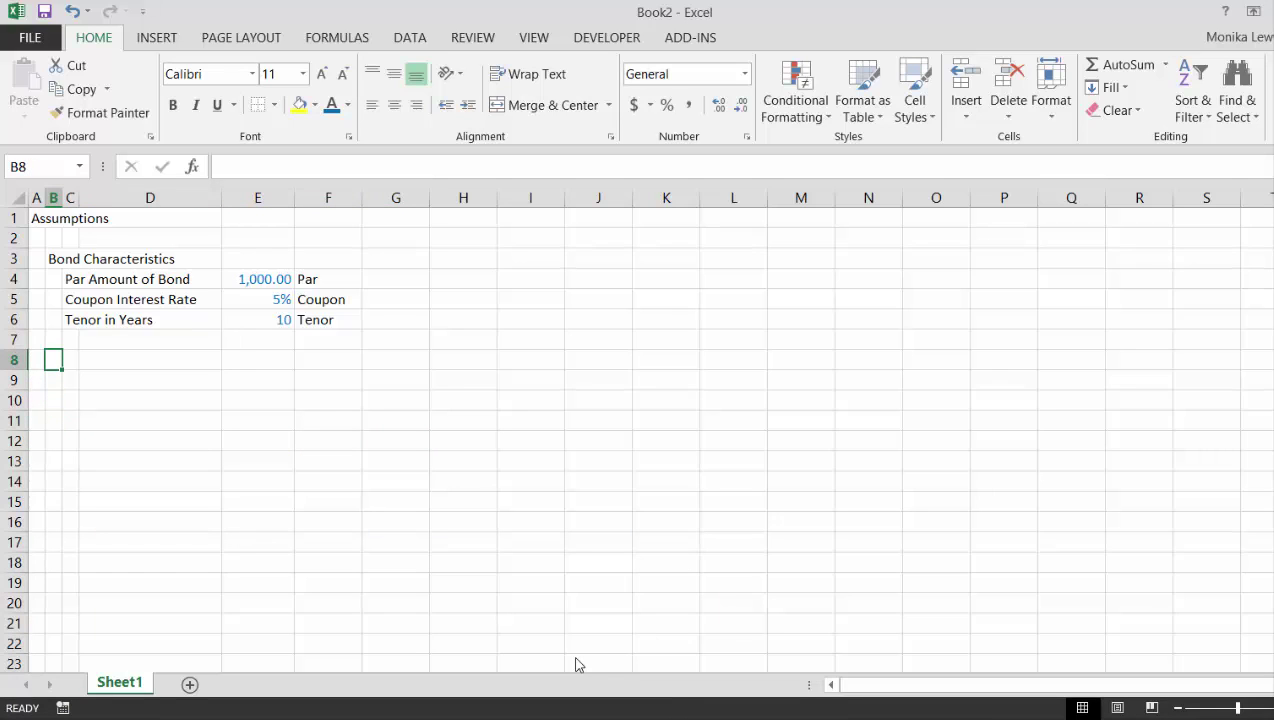
type("Risk")
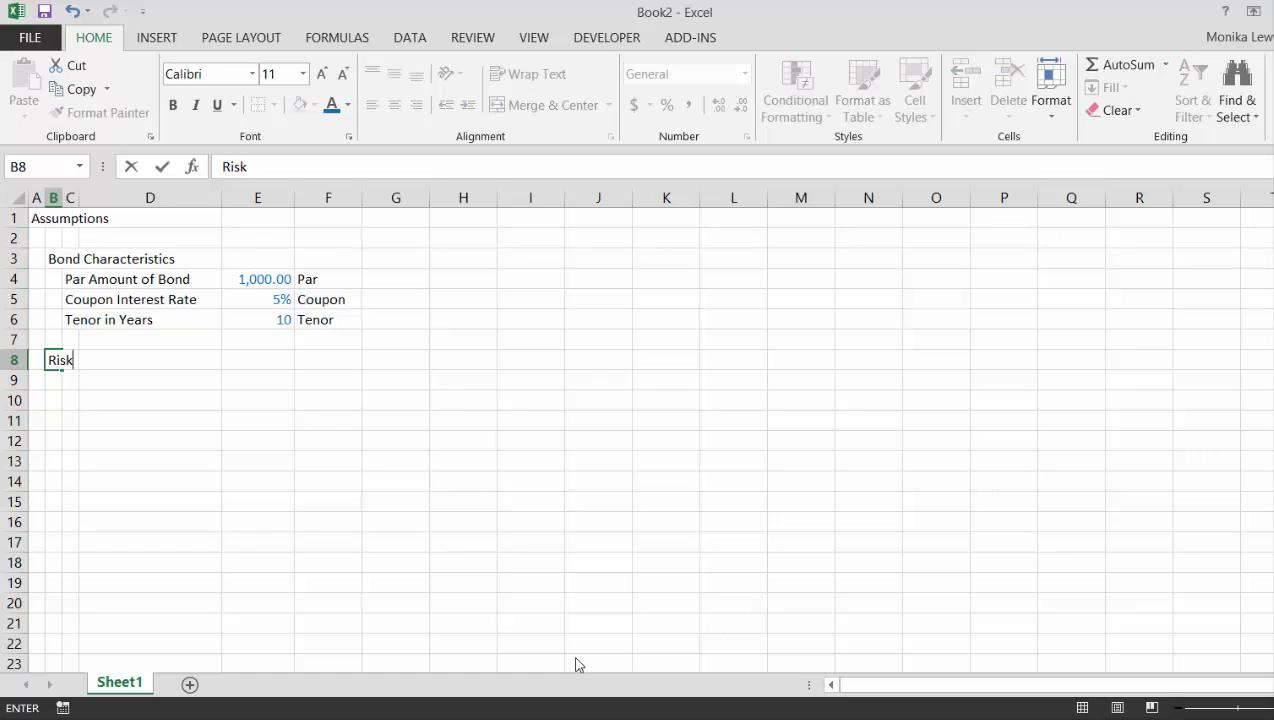
type(" Free Rate")
key("Return")
- Enter the row label "Year" in C9 under the Risk Free Rate heading
key("Right")
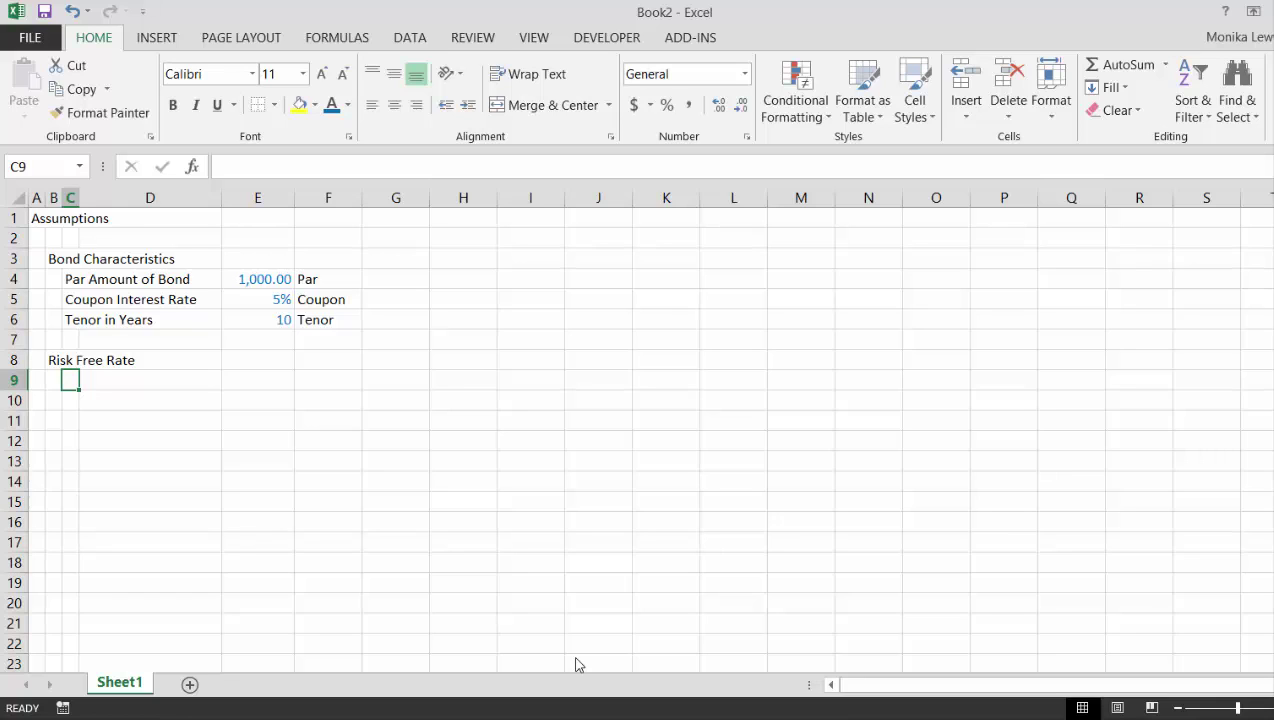
type("Year")
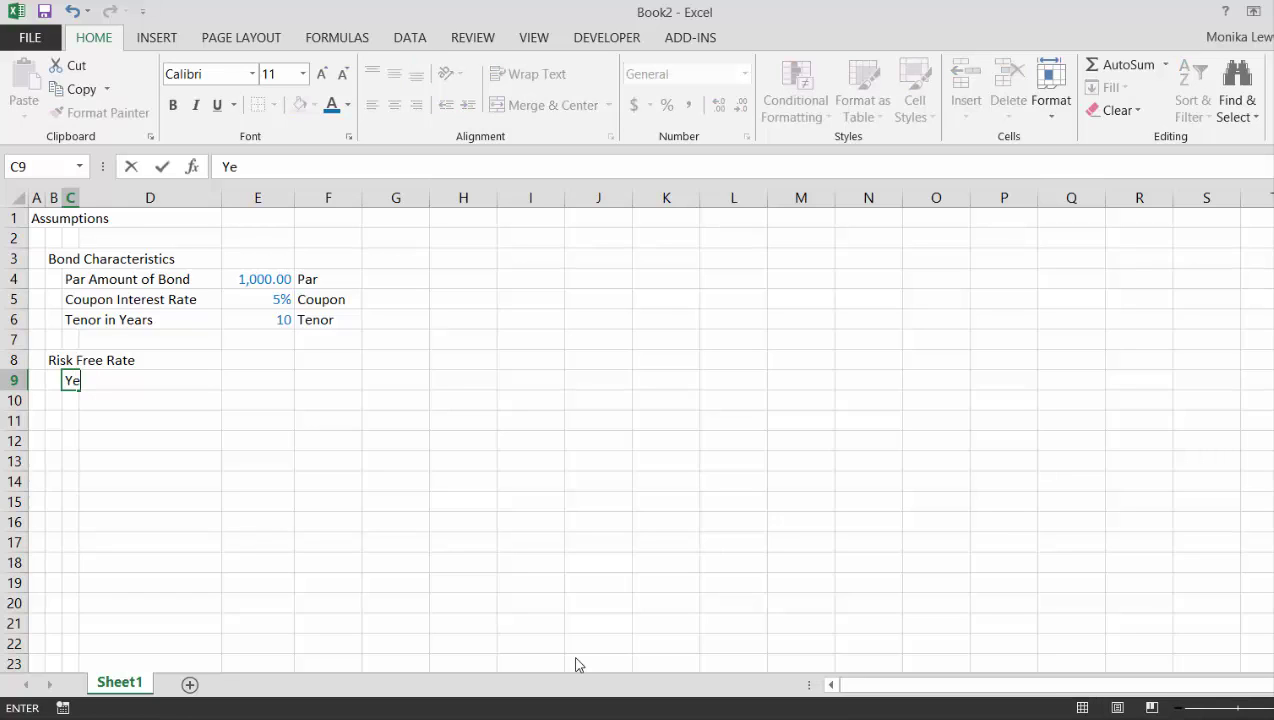
key("Return")
key("Up")
- Enter the years 1, 2, 3, 4 and 5 across E9:I9 in the Year row
key("Right")
key("Right")
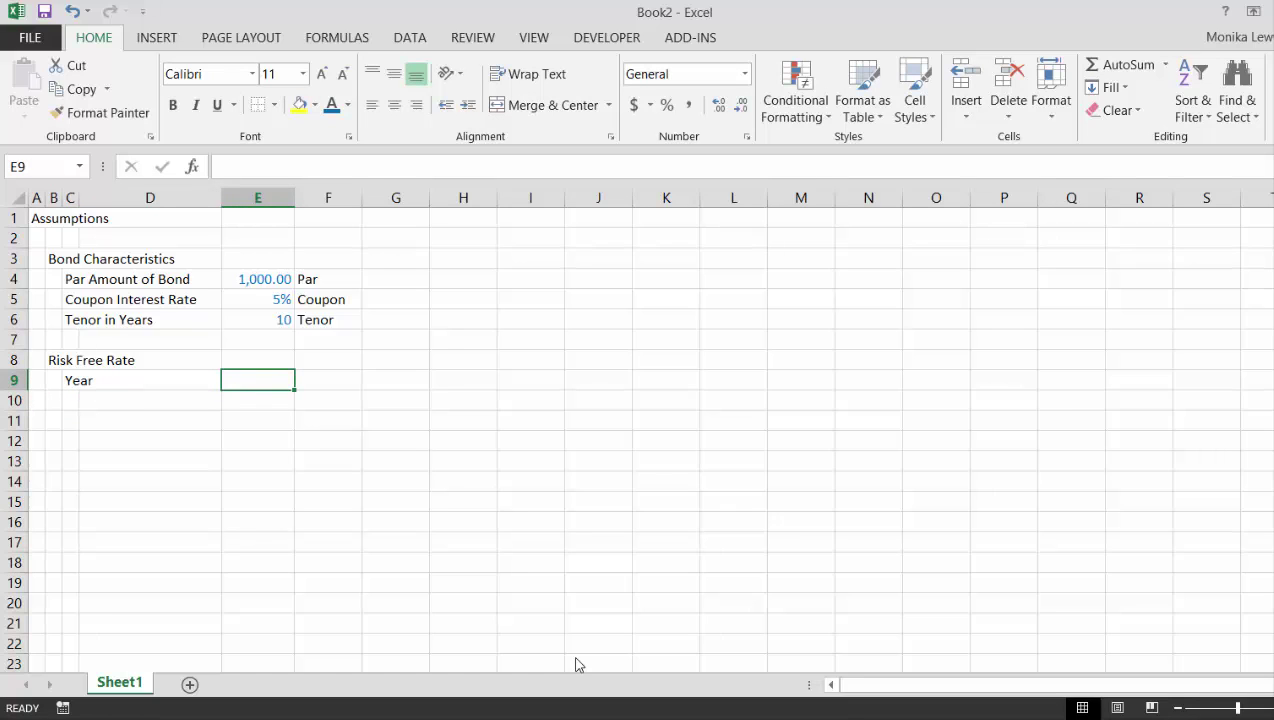
type("1")
key("Tab")
type("2")
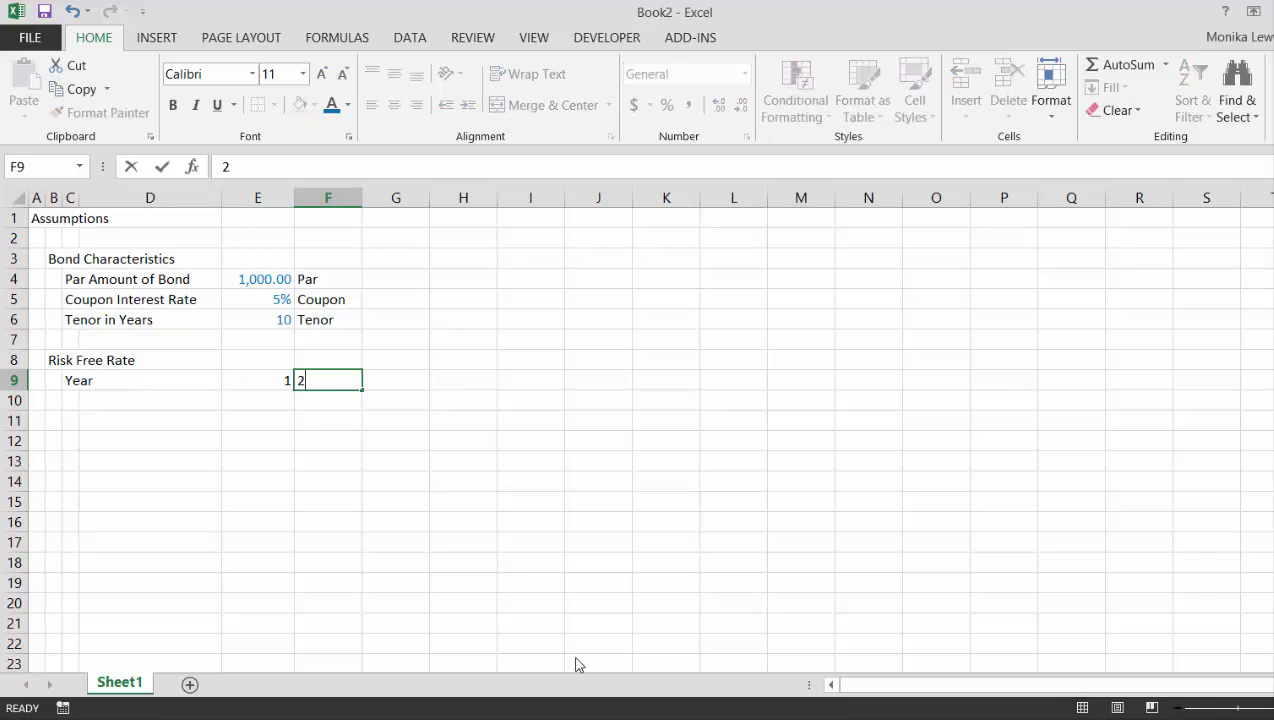
key("Tab")
type("3")
key("Tab")
type("4")
key("Tab")
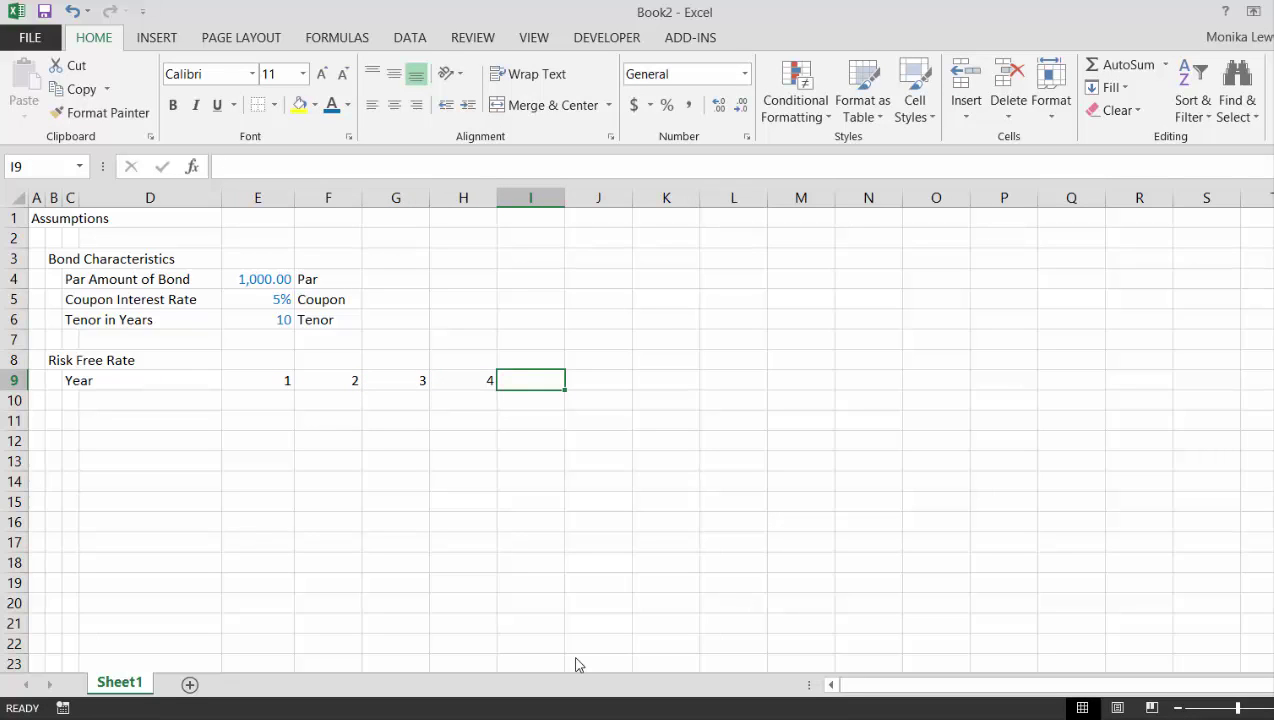
type("10")
key("BackSpace")
key("BackSpace")
type("5")
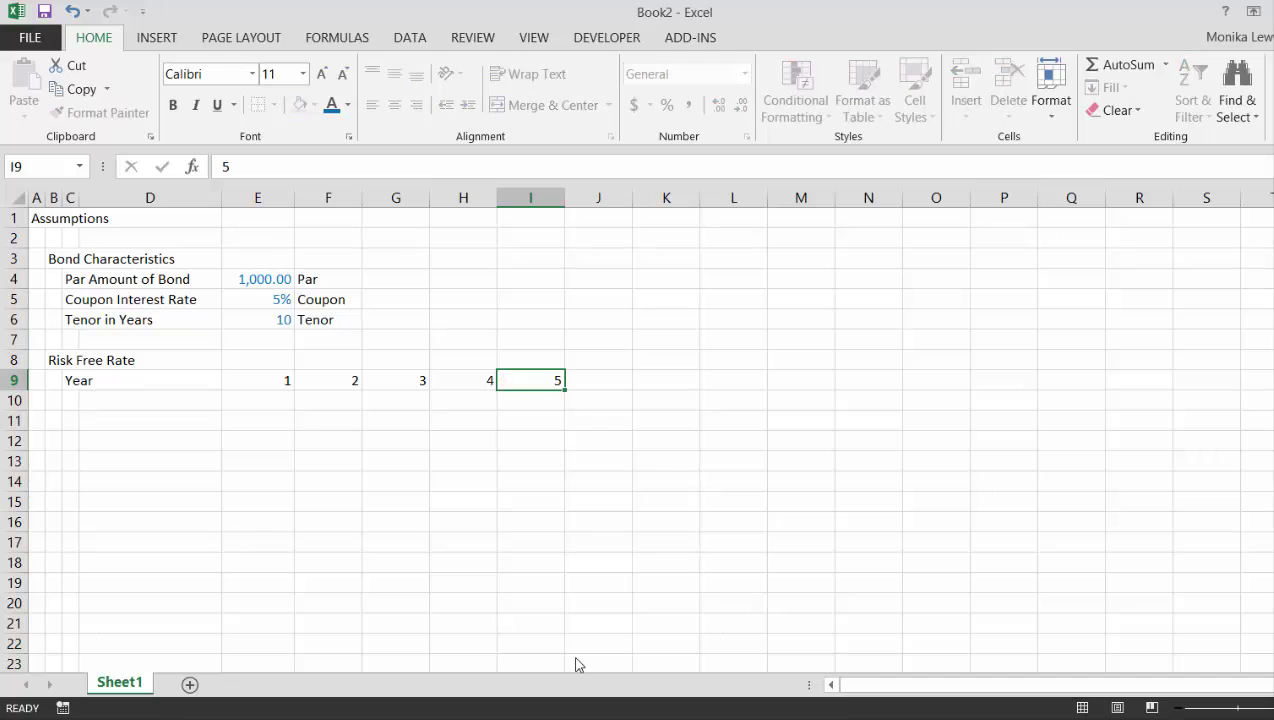
key("Return")
- Extend the Year row with 10 in J9 and 30 in K9
key("Up")
key("Tab")
type("10")
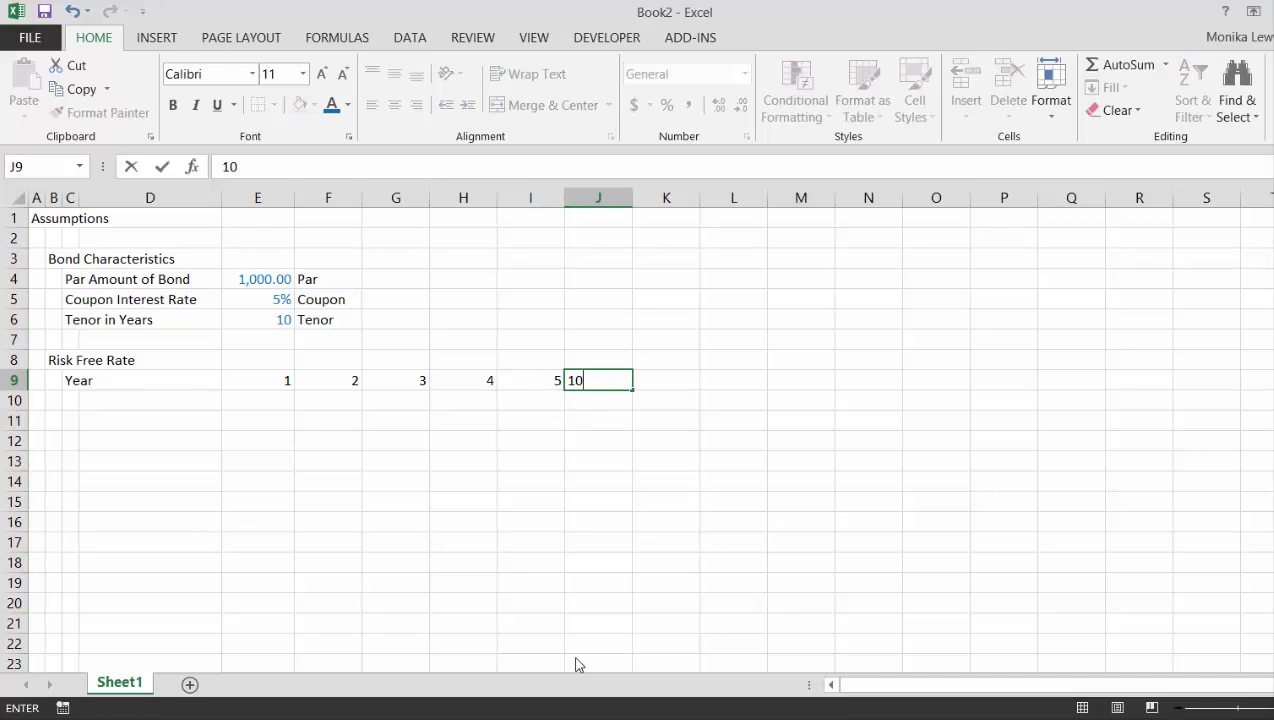
key("Return")
key("Up")
key("Tab")
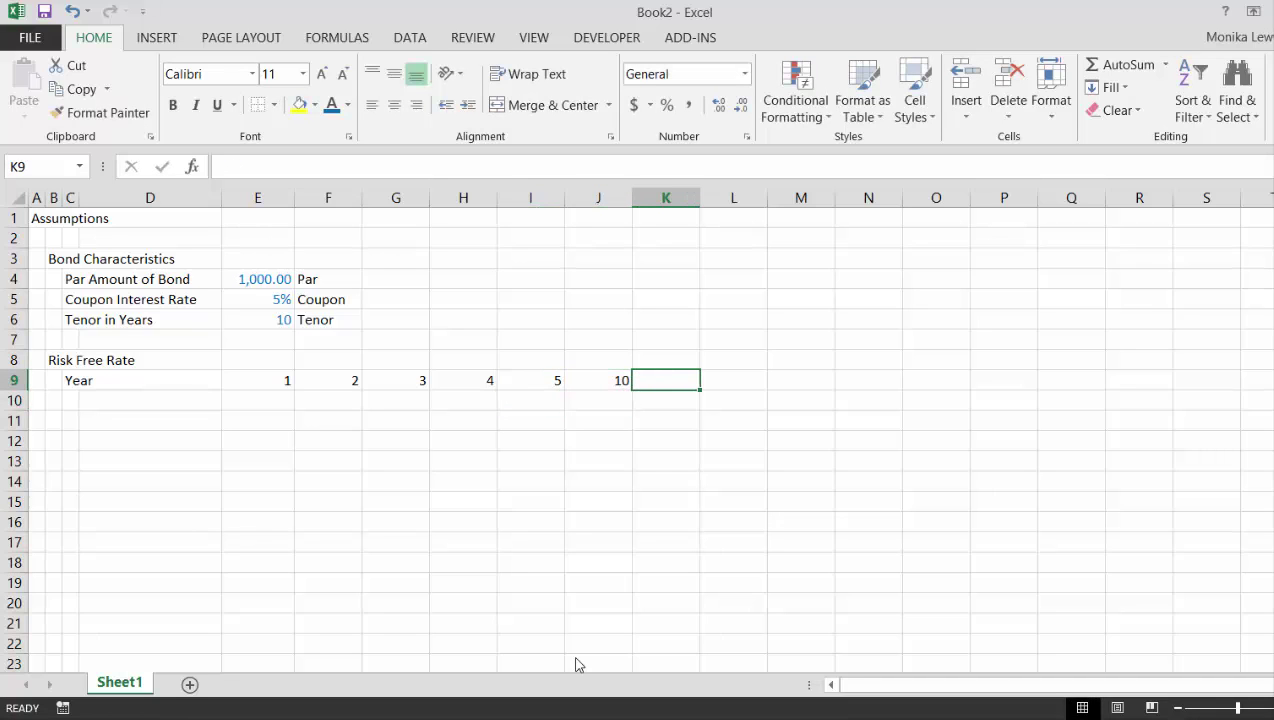
type("30")
key("Return")
- Enter the rates .5% for year 1 in E10 and .7% for year 2 in F10
key("Left")
key("Left")
key("Left")
key("Left")
key("Left")
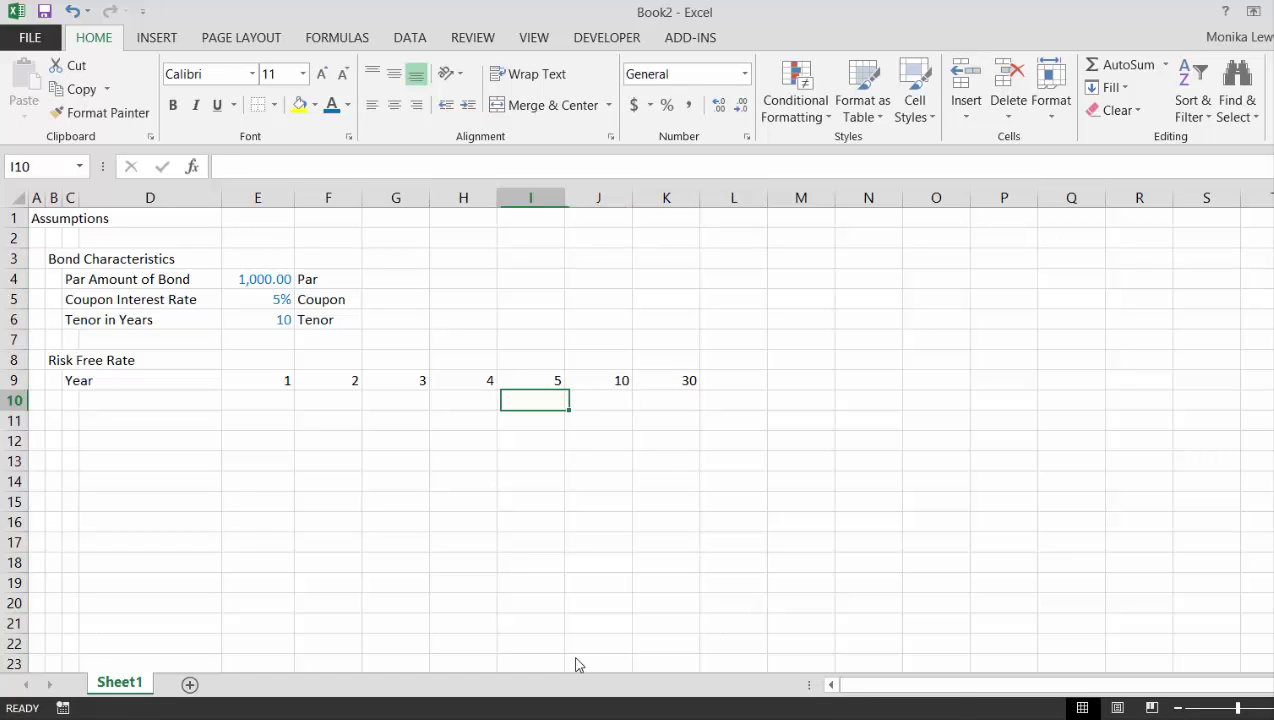
key("Left")
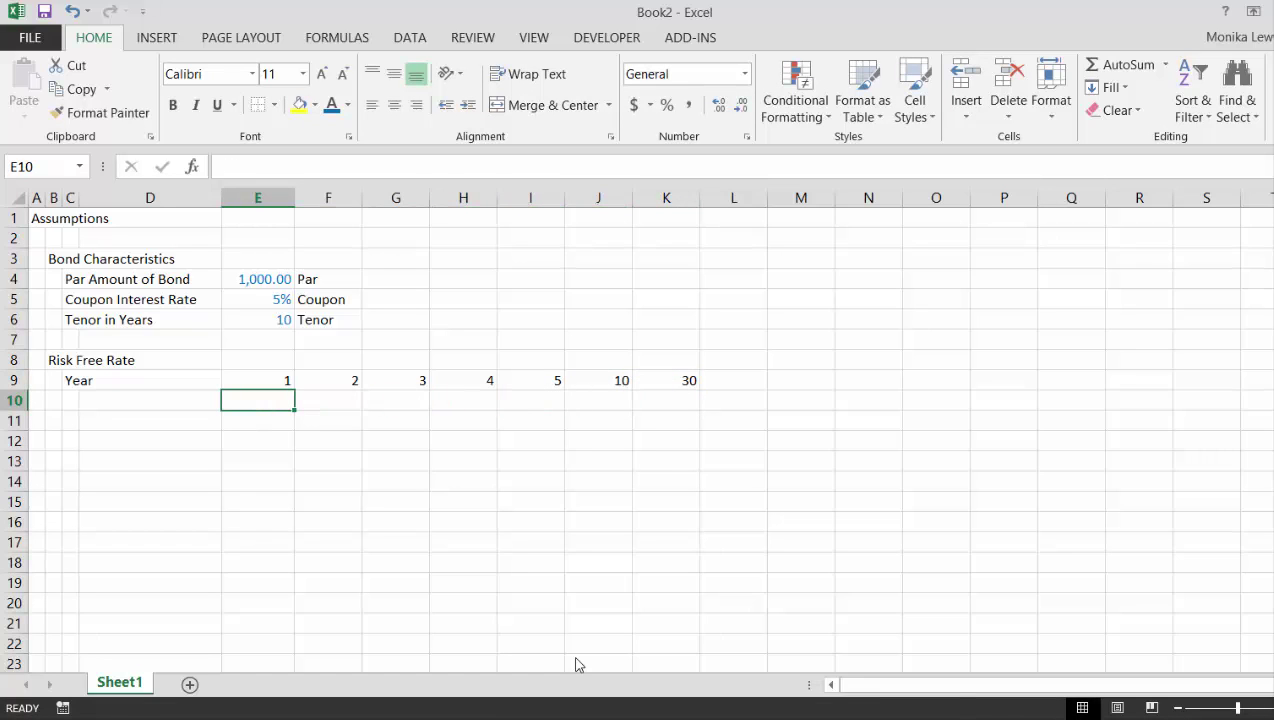
type(".5%")
key("Return")
key("Up")
key("Right")
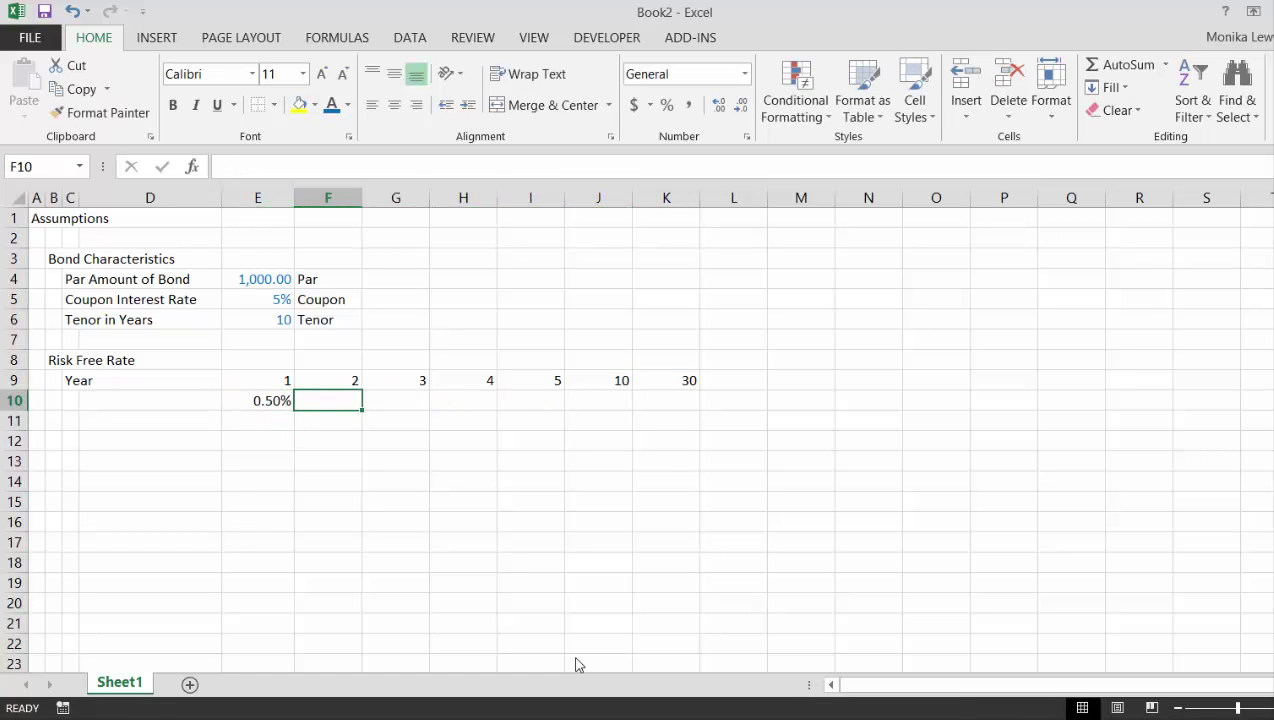
type(".7%")
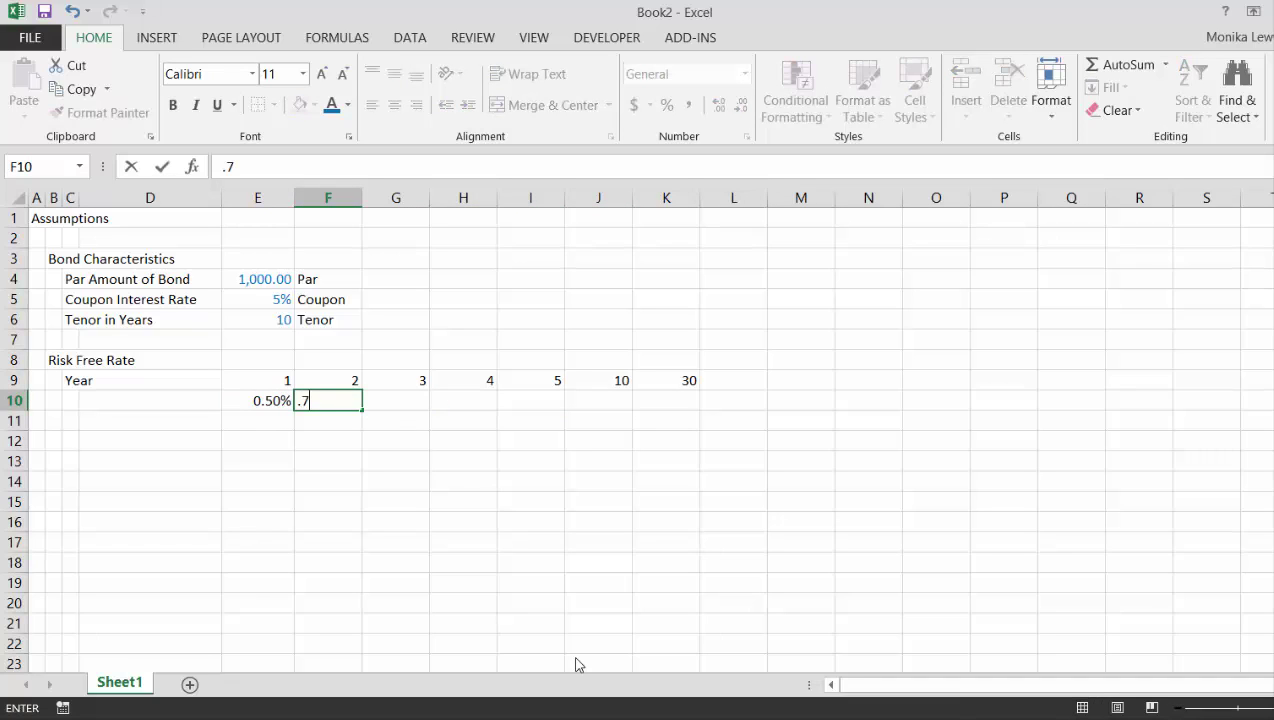
key("Return")
- Enter the rates .8%, .9% and 1% for years 3, 4 and 5 in G10:I10
key("Up")
key("Right")
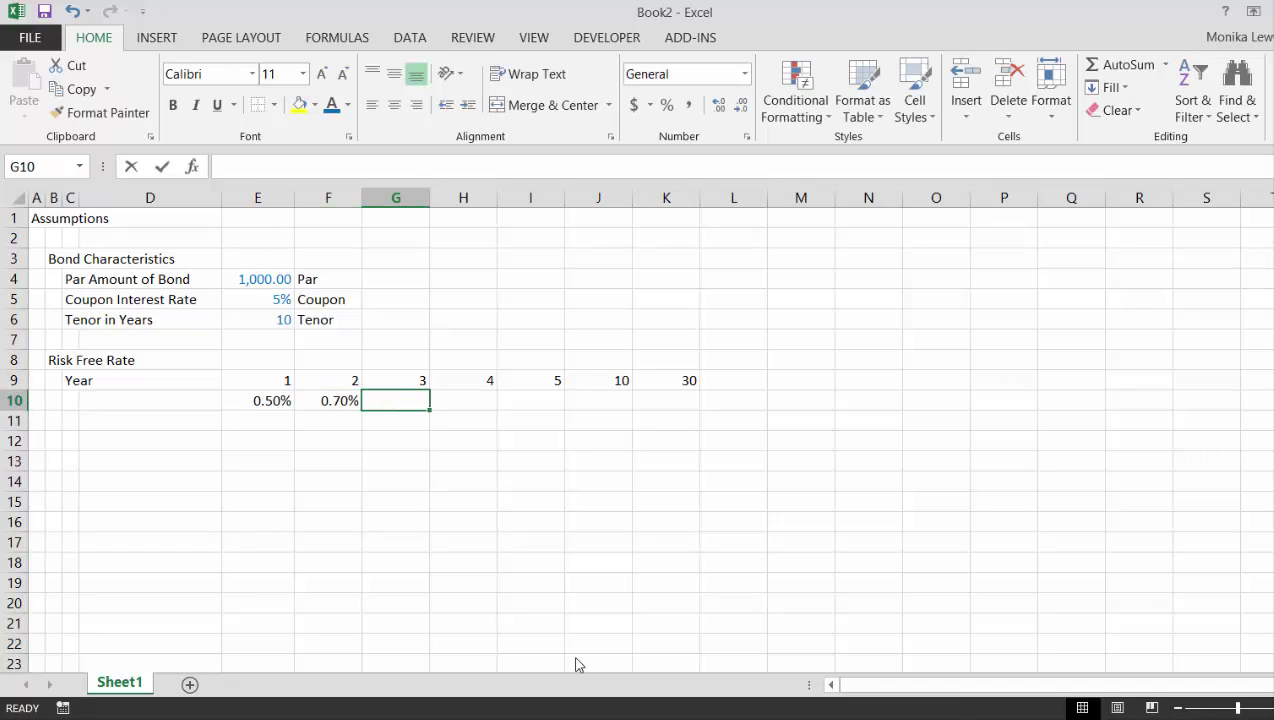
type(".8%")
key("Return")
key("Up")
key("Right")
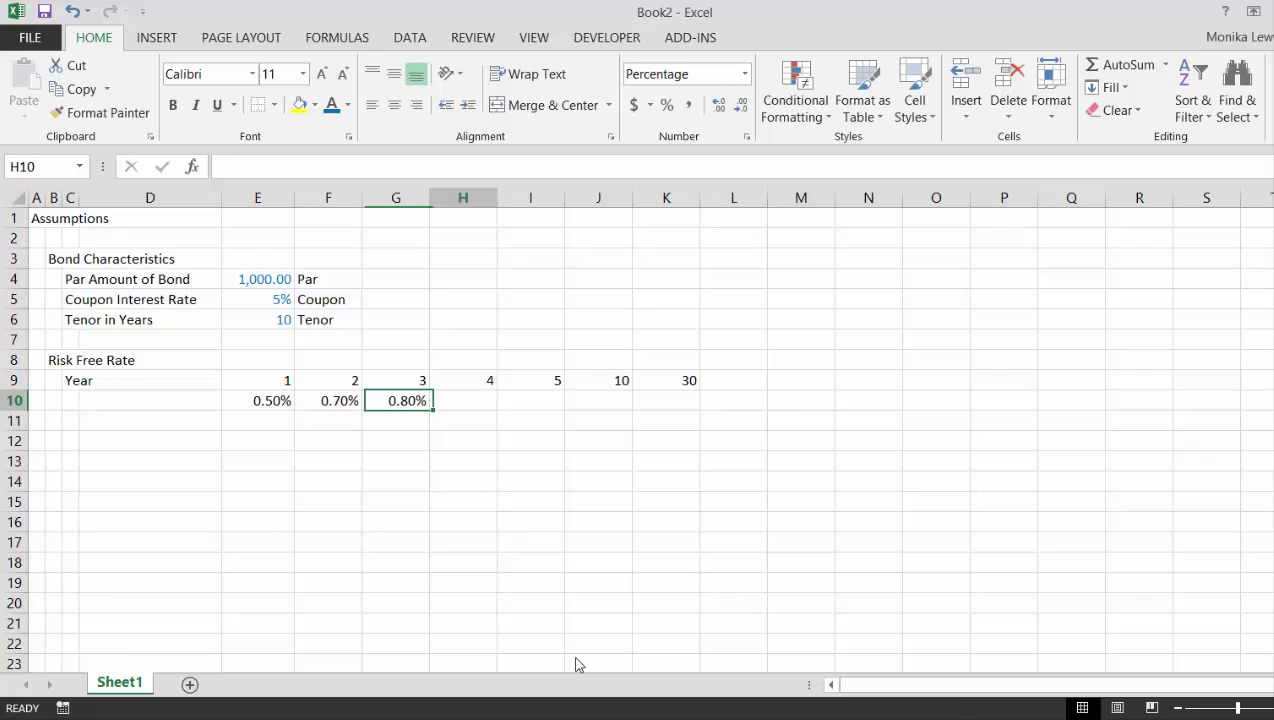
type(".9%")
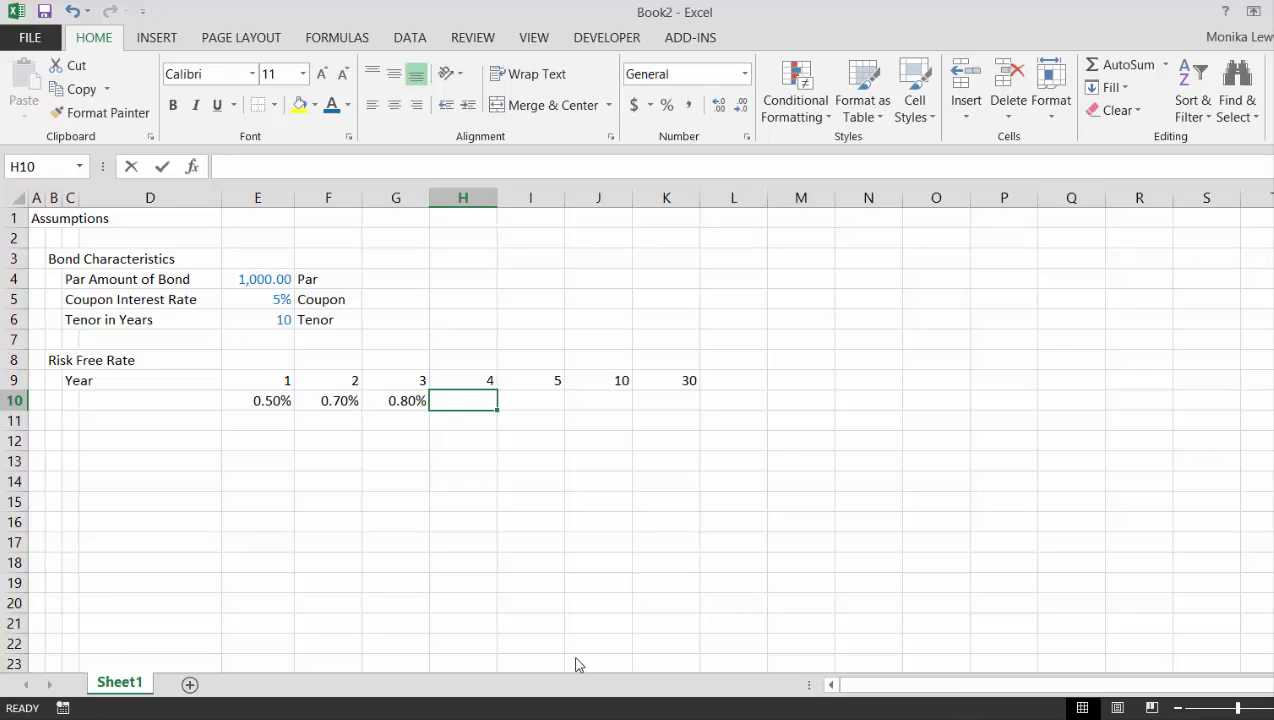
key("Return")
key("Up")
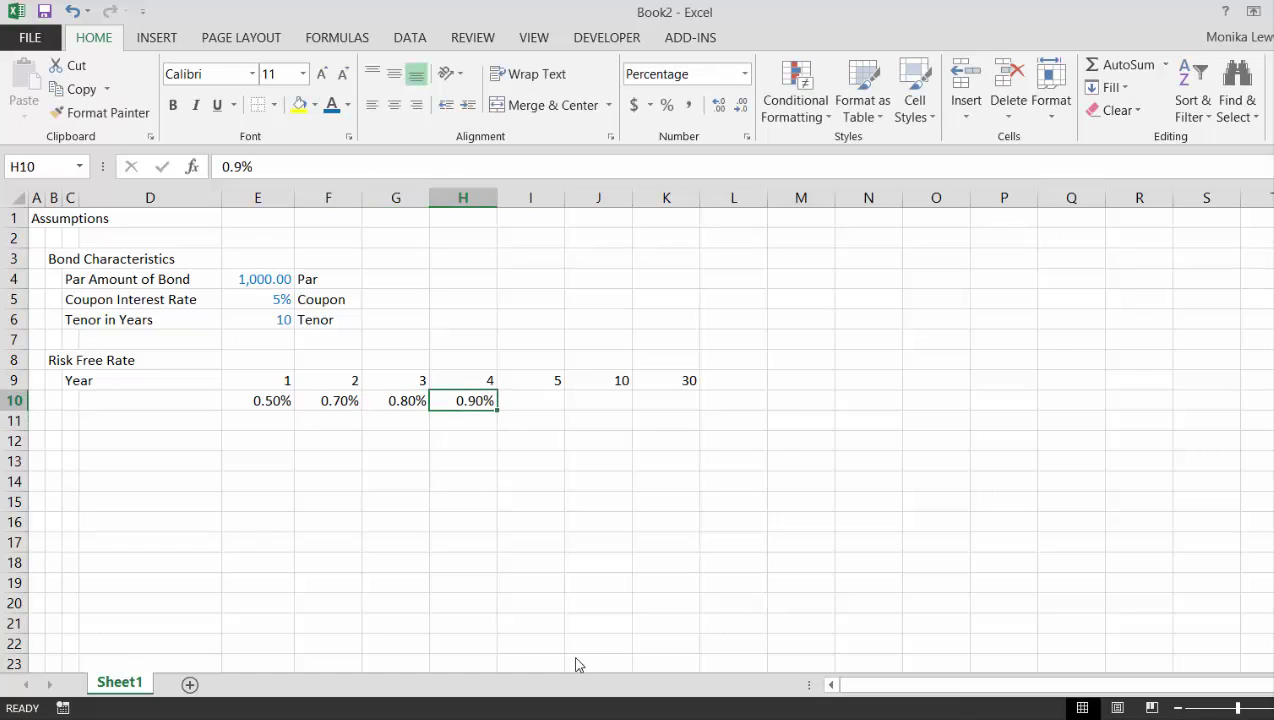
key("Right")
type("1%")
key("Return")
- Enter the rates 2.50% for year 10 in J10 and 3% for year 30 in K10
key("Return")
key("Up")
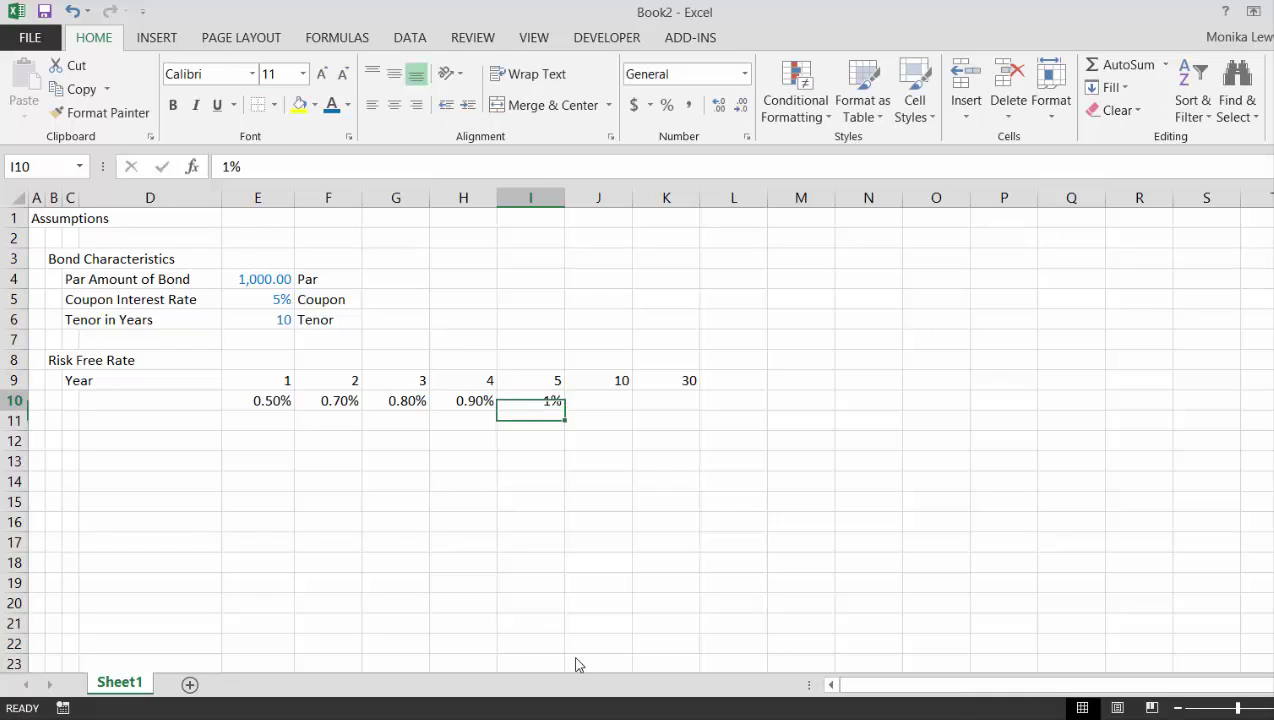
key("Right")
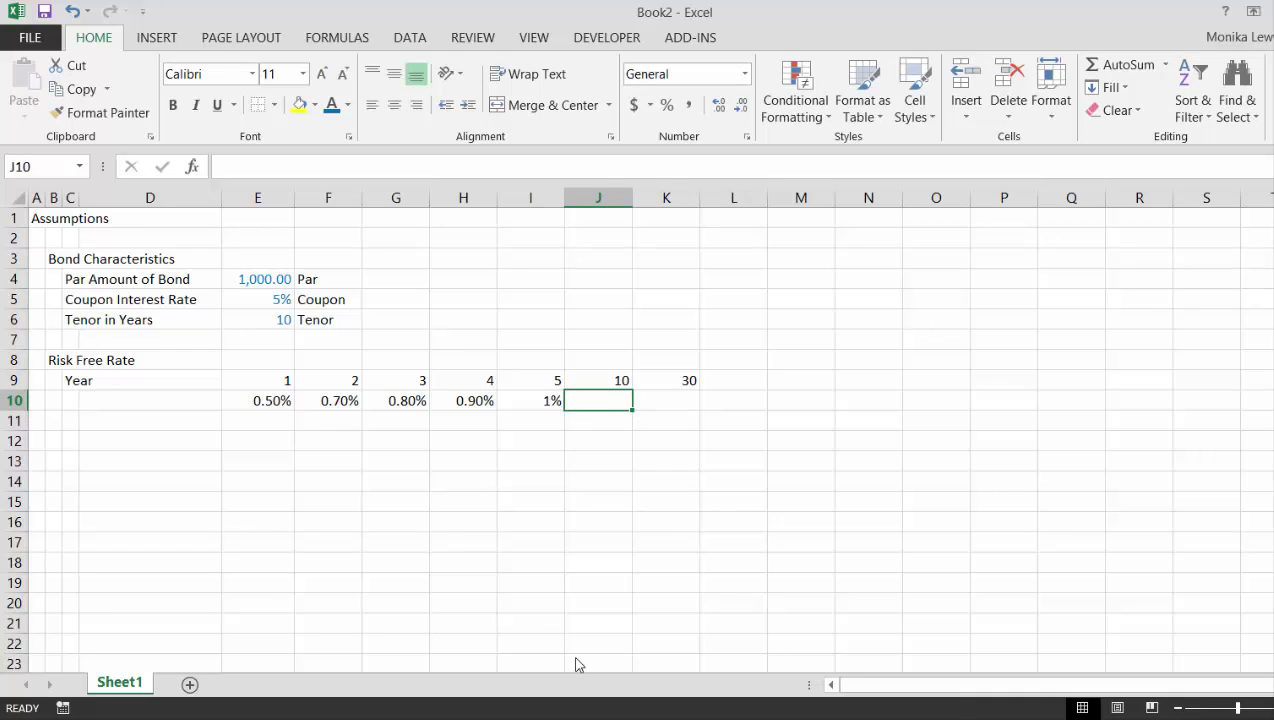
type("2")
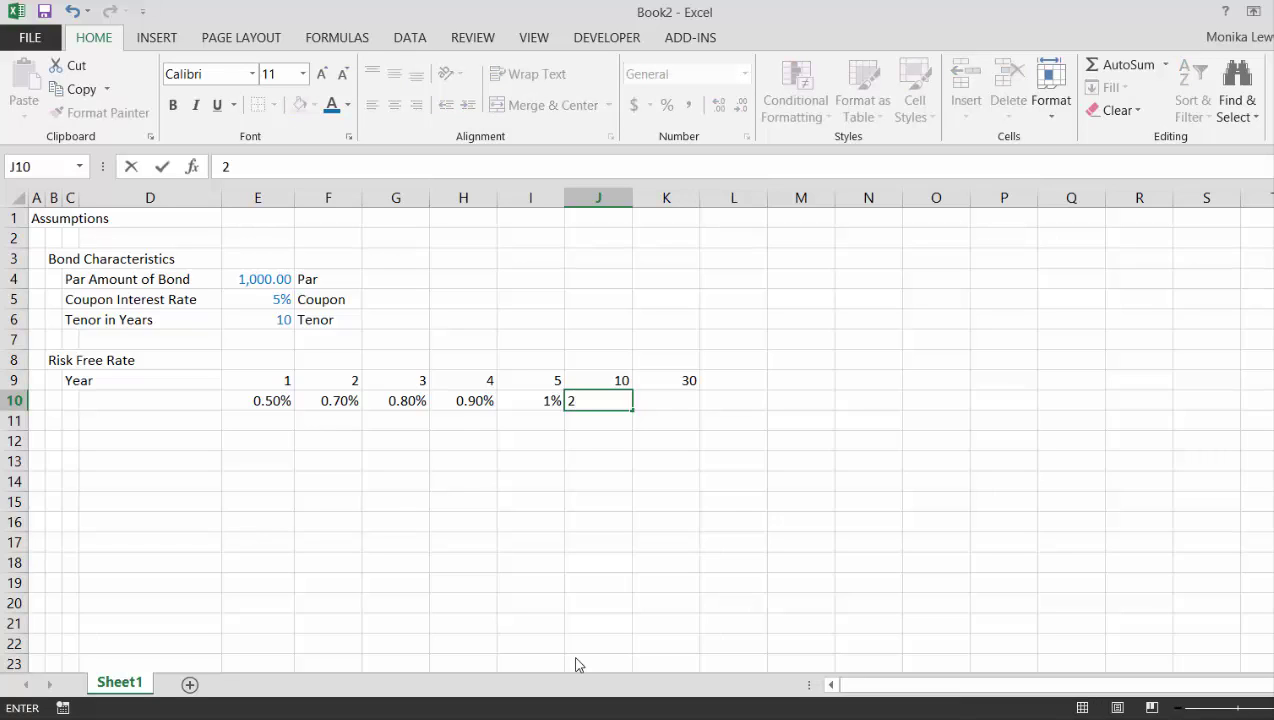
type(".50%")
key("Return")
key("Up")
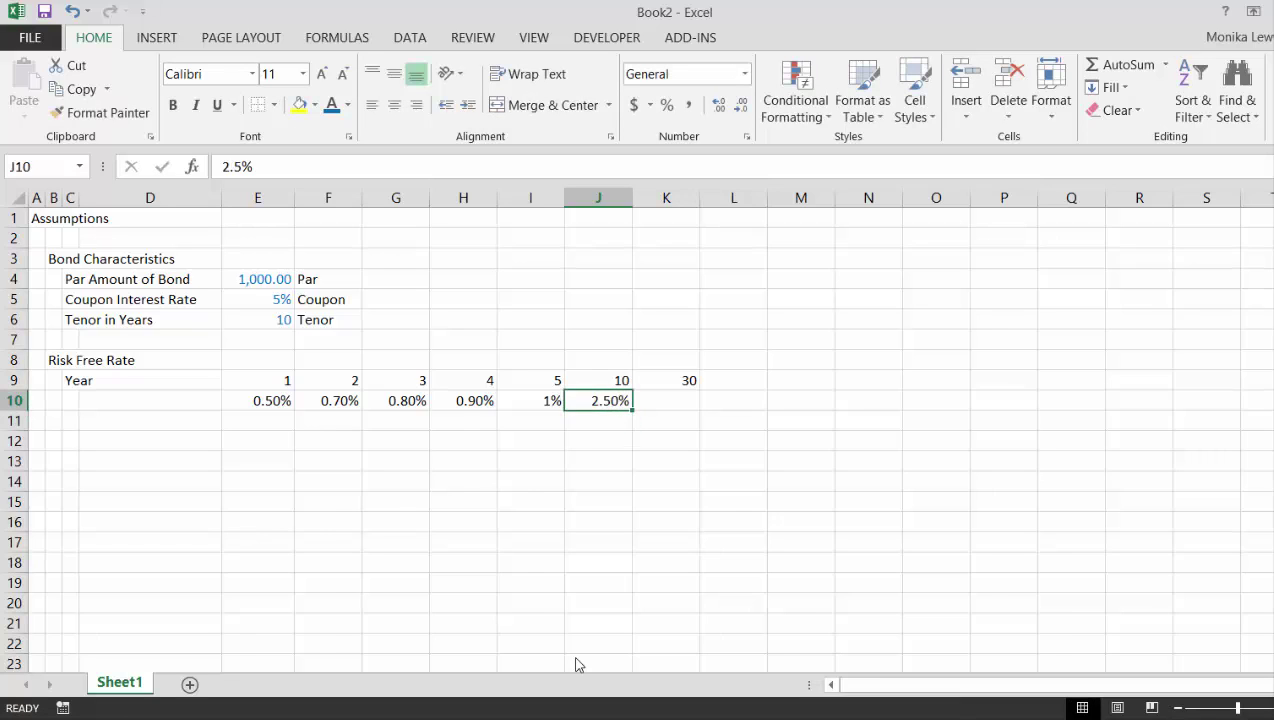
key("Right")
type("3%")
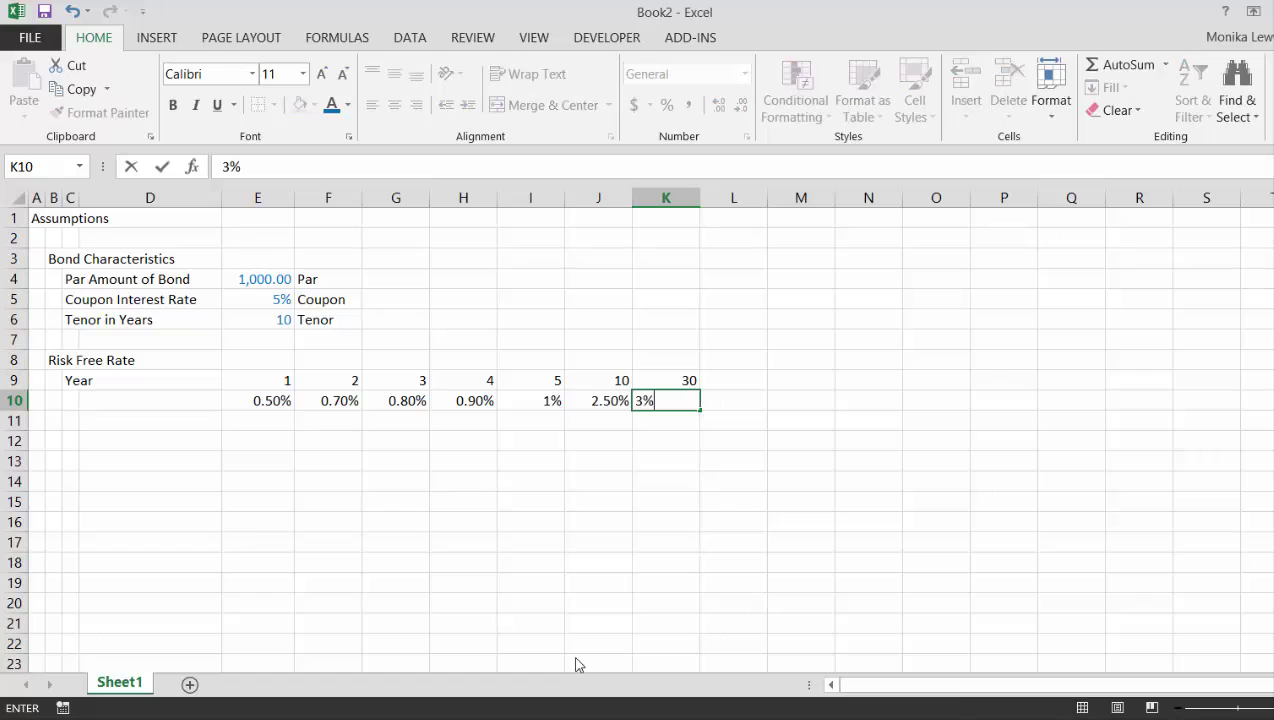
key("Return")
- Select the rates from E10 to the end of the row in one jump and return to E10 alone
key("Up")
key("Left")
key("Left")
key("Left")
key("Left")
key("Left")
key("Left")
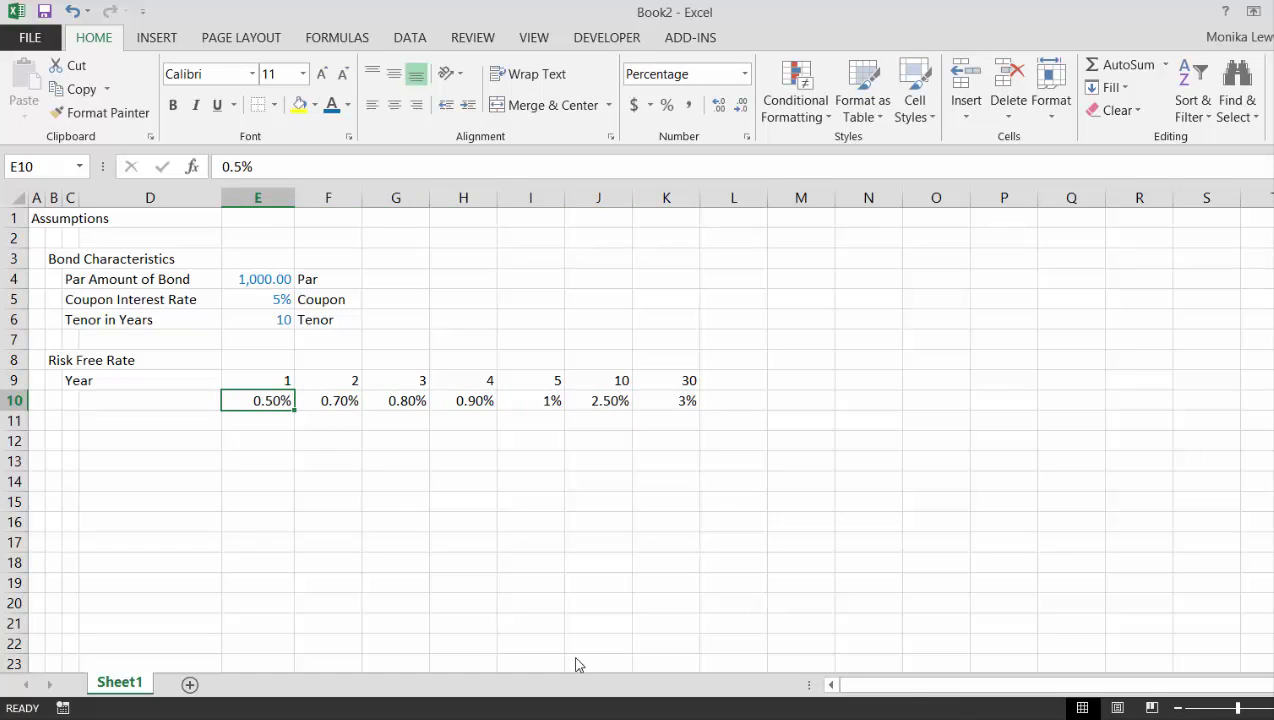
key("ctrl+shift+Right")
key("Left")
key("Right")
key("ctrl+shift+Right")
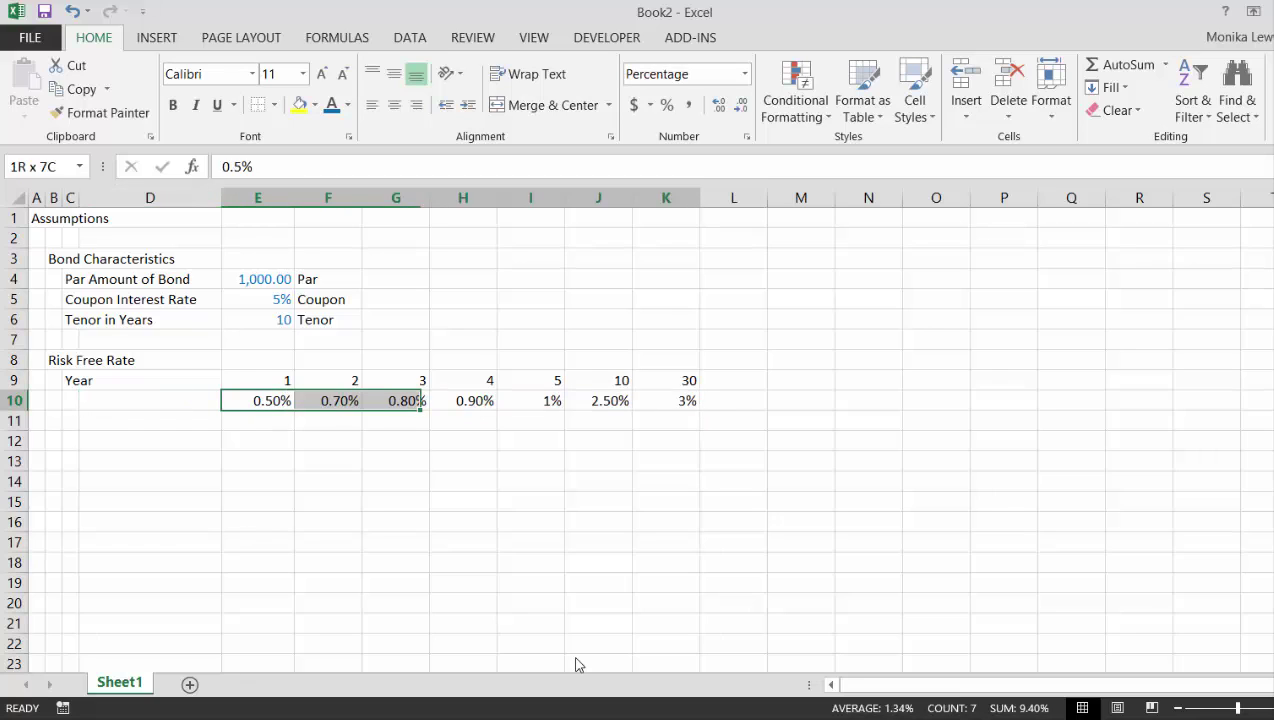
key("Left")
key("Right")
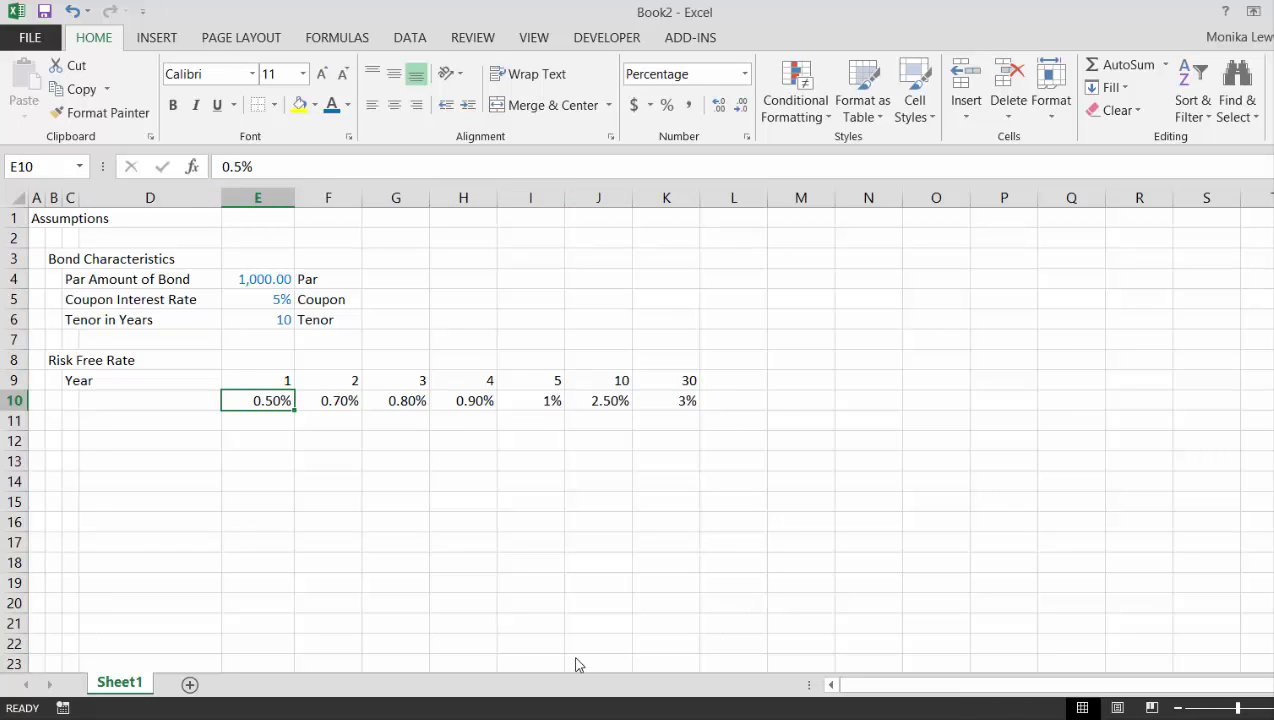
- Select E10:K10 using extend-selection mode and increase the decimals of the rates to three places
key("F8")
key("Right")
key("Right")
key("Right")
key("Right")
key("Right")
key("Right")
key("Right")
key("Left")
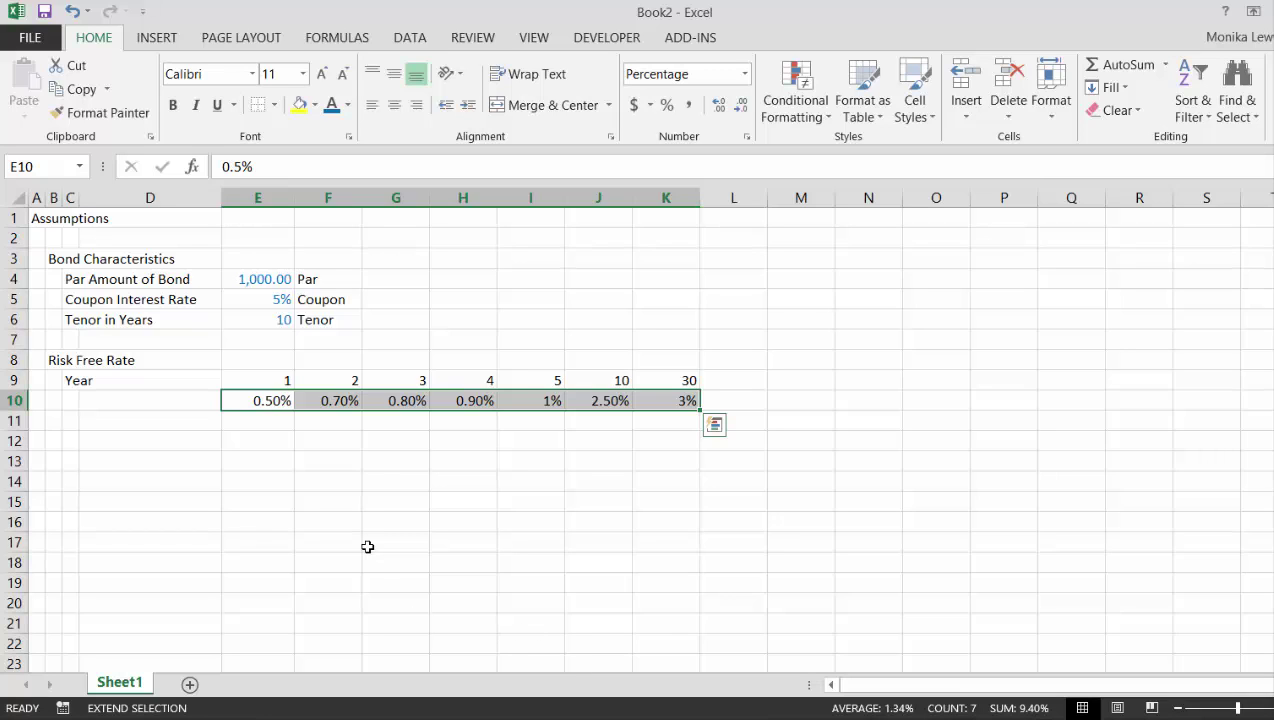
key("alt")
key("h")
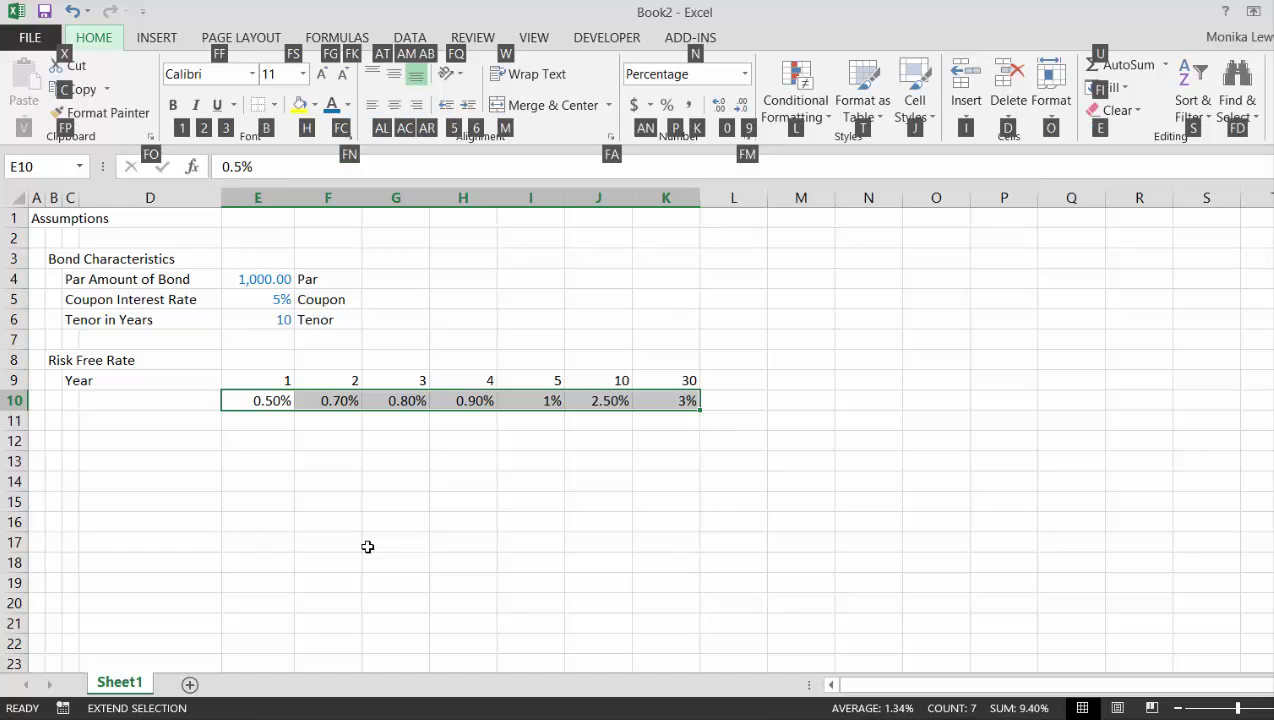
key("0")
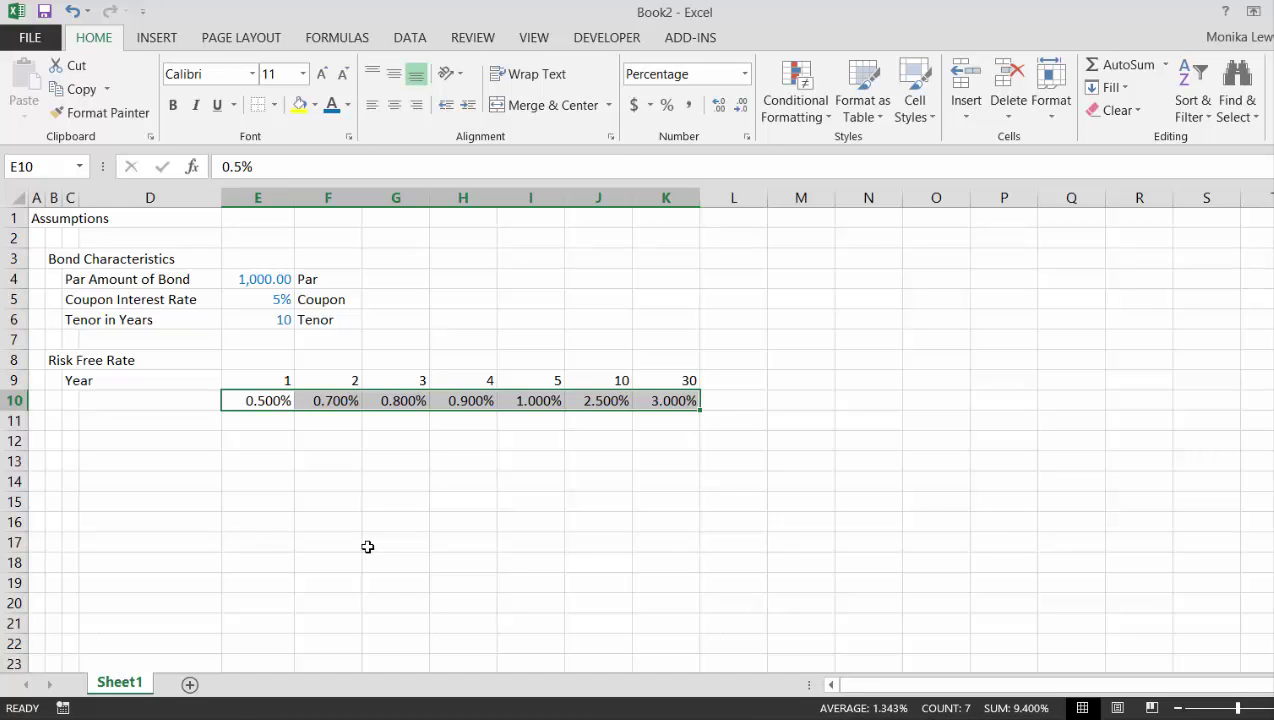
- Decrease the decimals of the rates in E10:K10 to two places
key("alt")
key("h")
key("9")
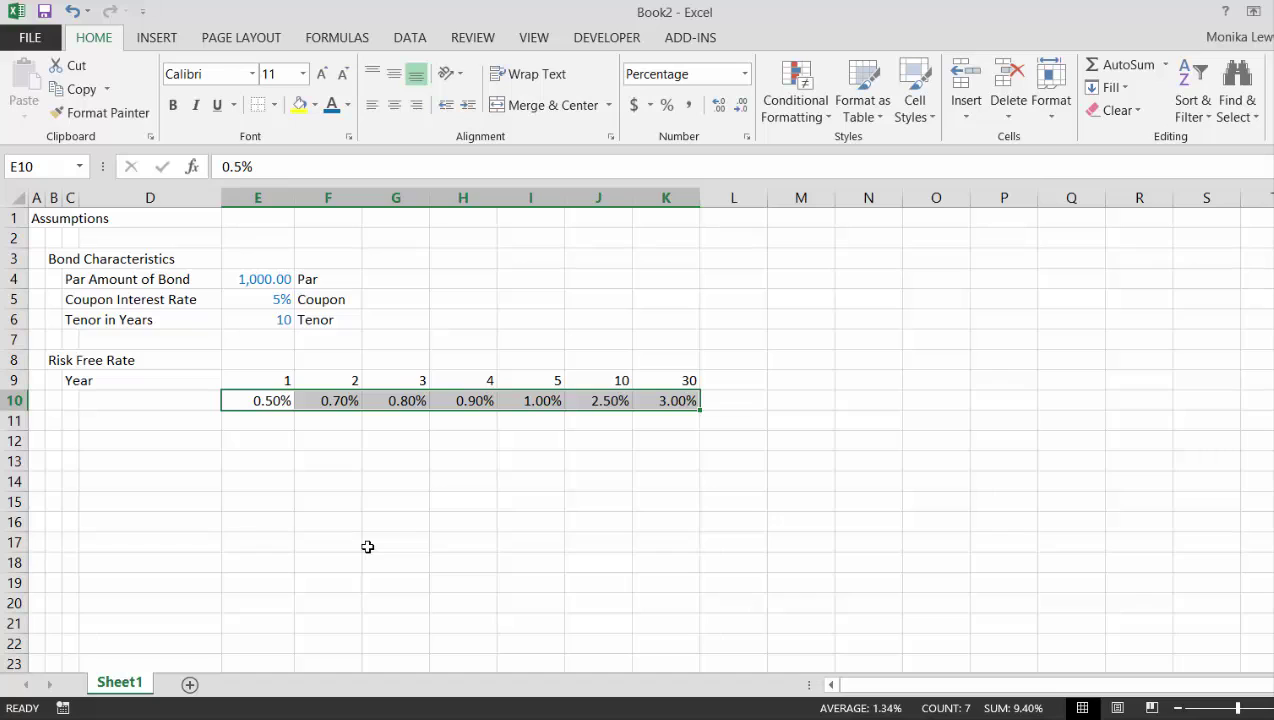
- Label the rate row "Risk Free Rate" in C10
key("Left")
key("Left")
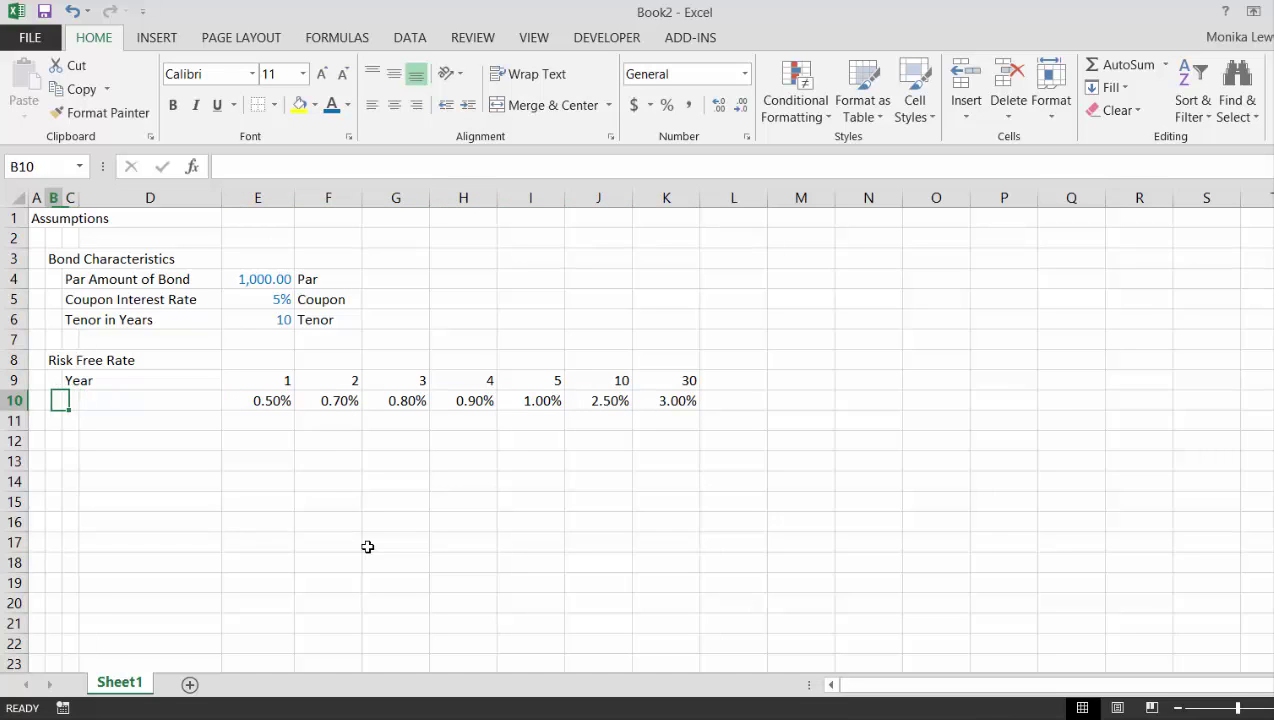
type("Rf")
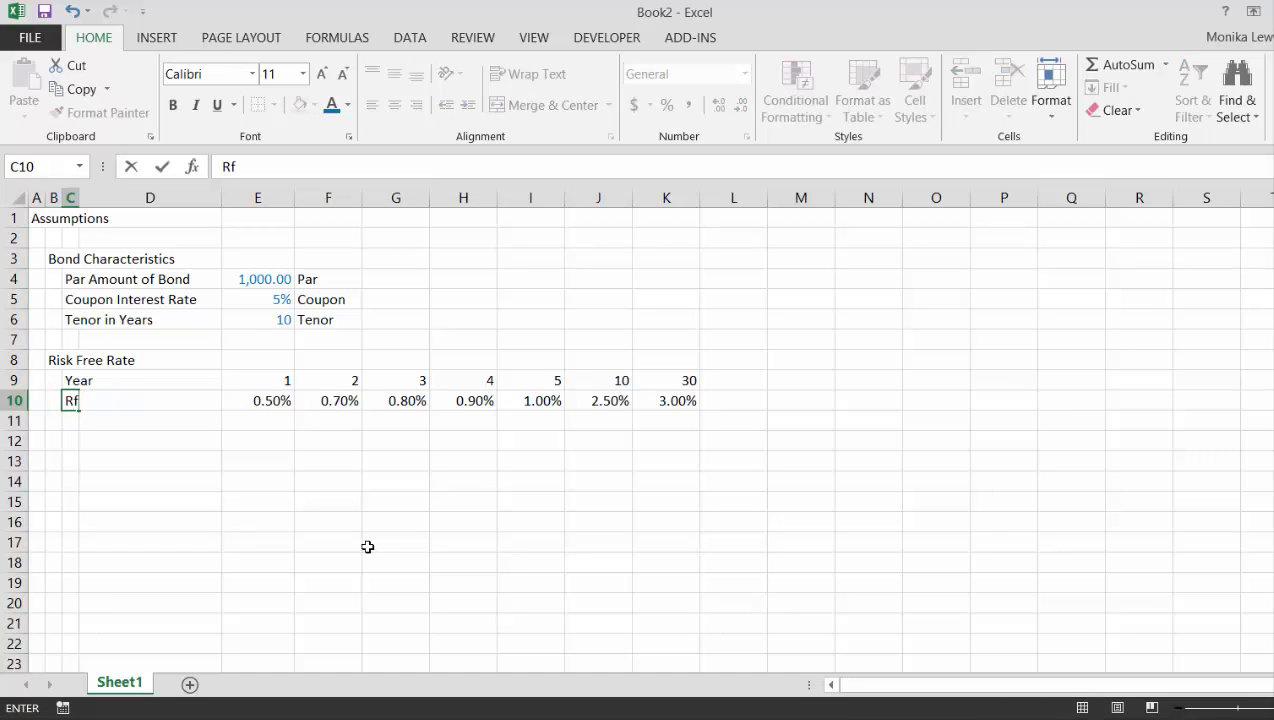
key("BackSpace")
type("irs")
key("BackSpace")
key("BackSpace")
type("sk Free Rate")
key("ctrl+Return")
key("Return")
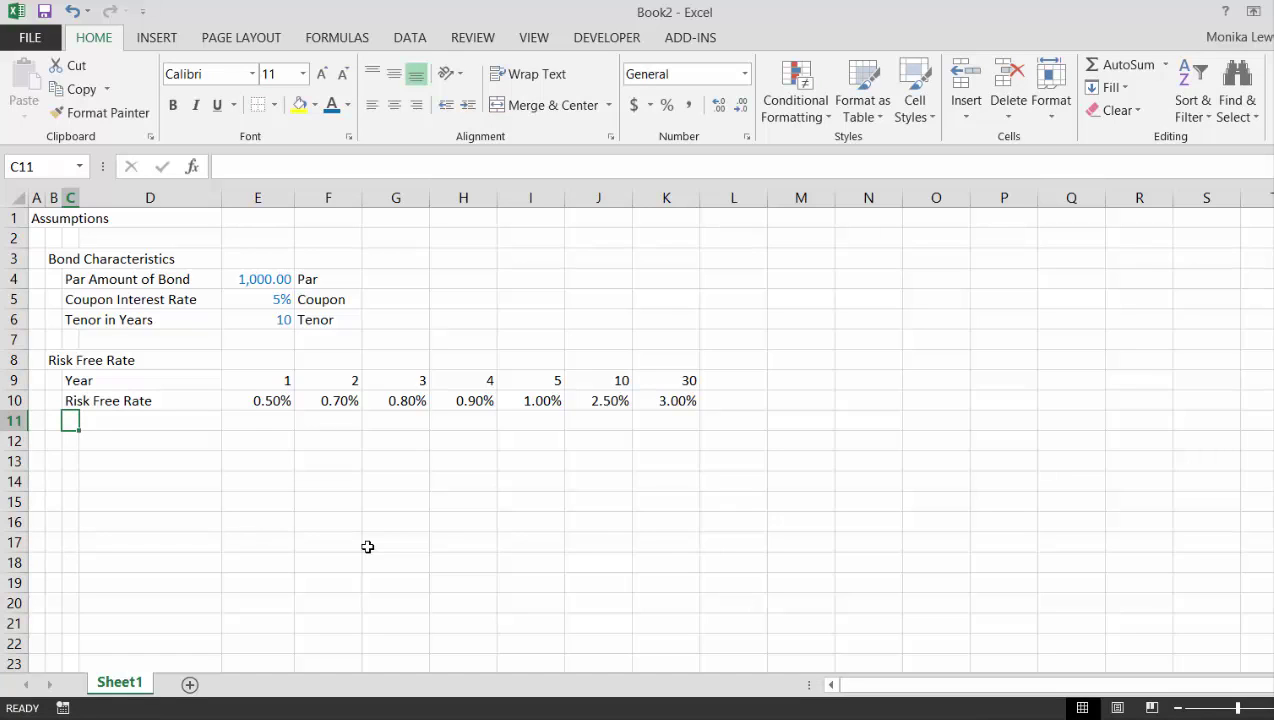
- Label the row below the risk-free rates "Credit Spread" in C11
type("Cre")
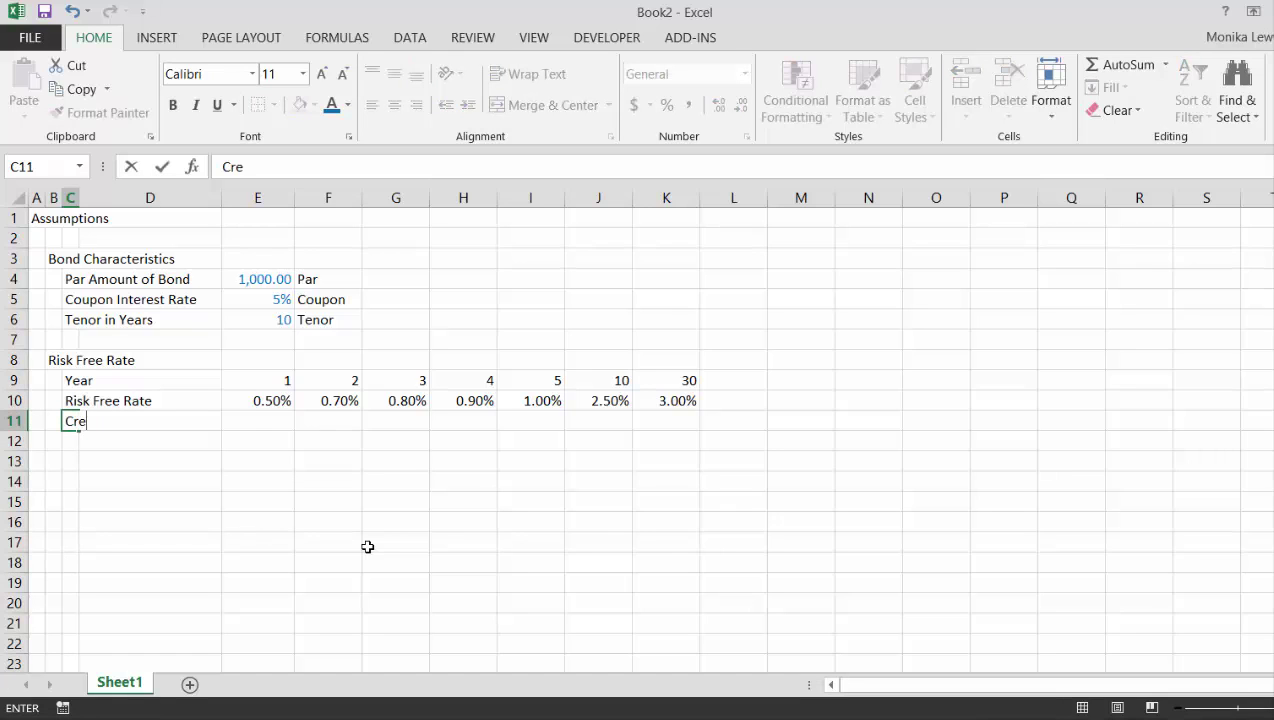
type("a")
key("BackSpace")
type("dit Spread")
key("Return")
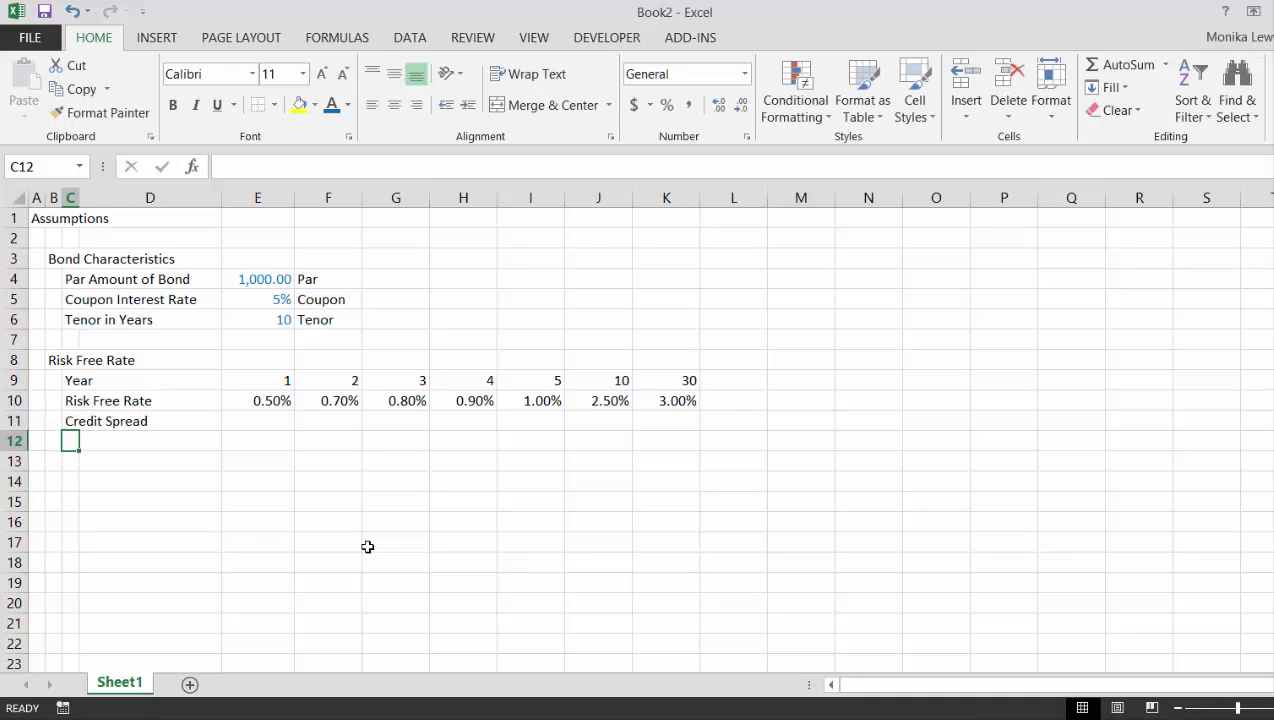
- Enter a credit spread of 2% for year 1 in E11
key("Up")
key("Right")
key("Right")
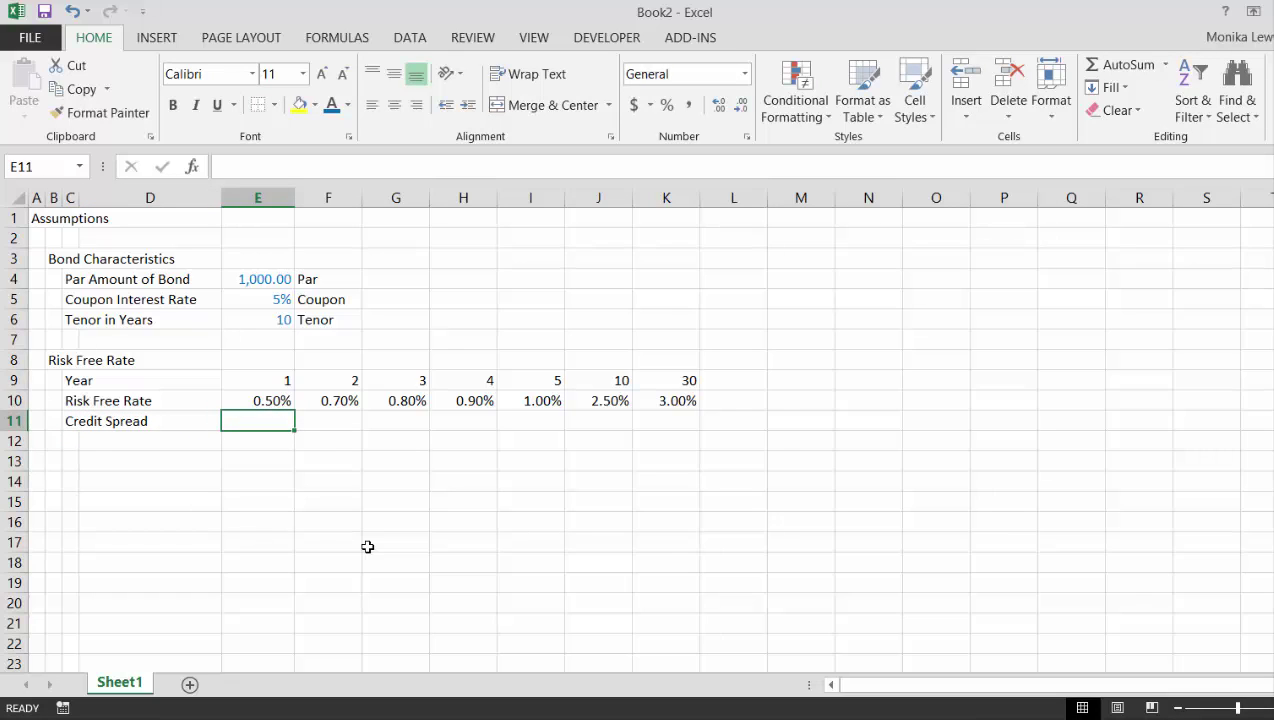
type("1%")
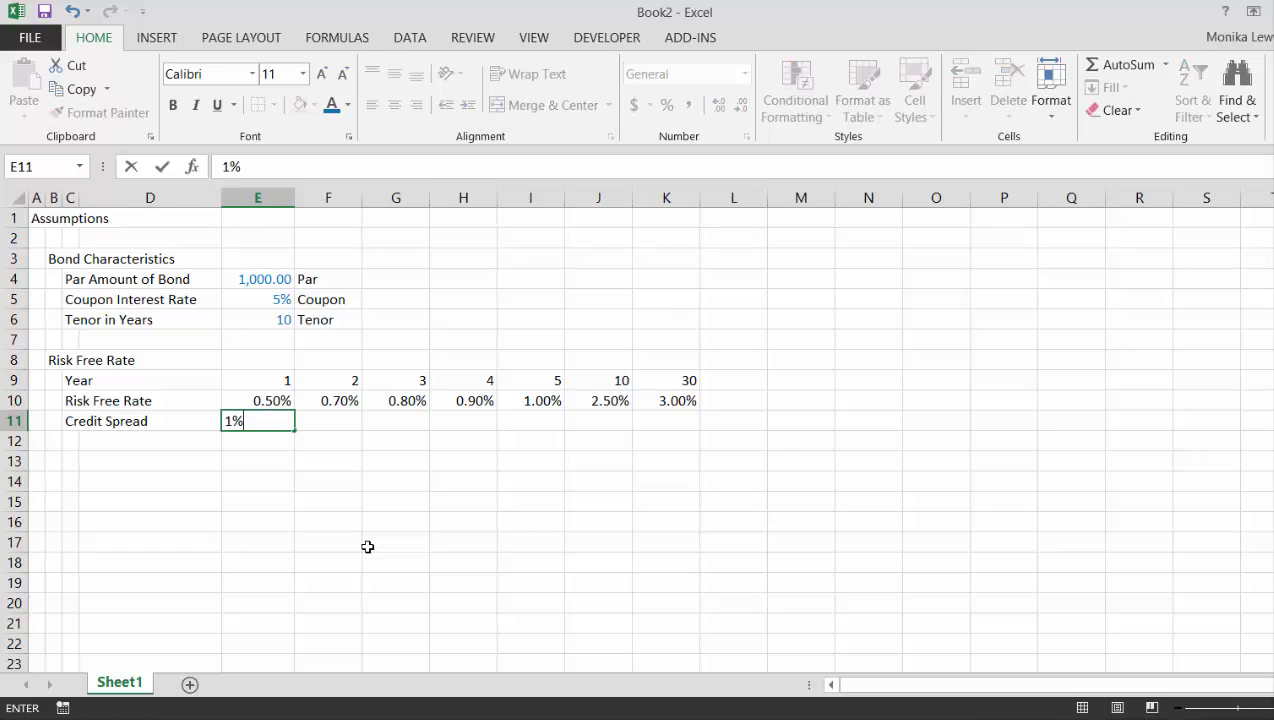
key("BackSpace")
key("BackSpace")
type("2%")
key("Return")
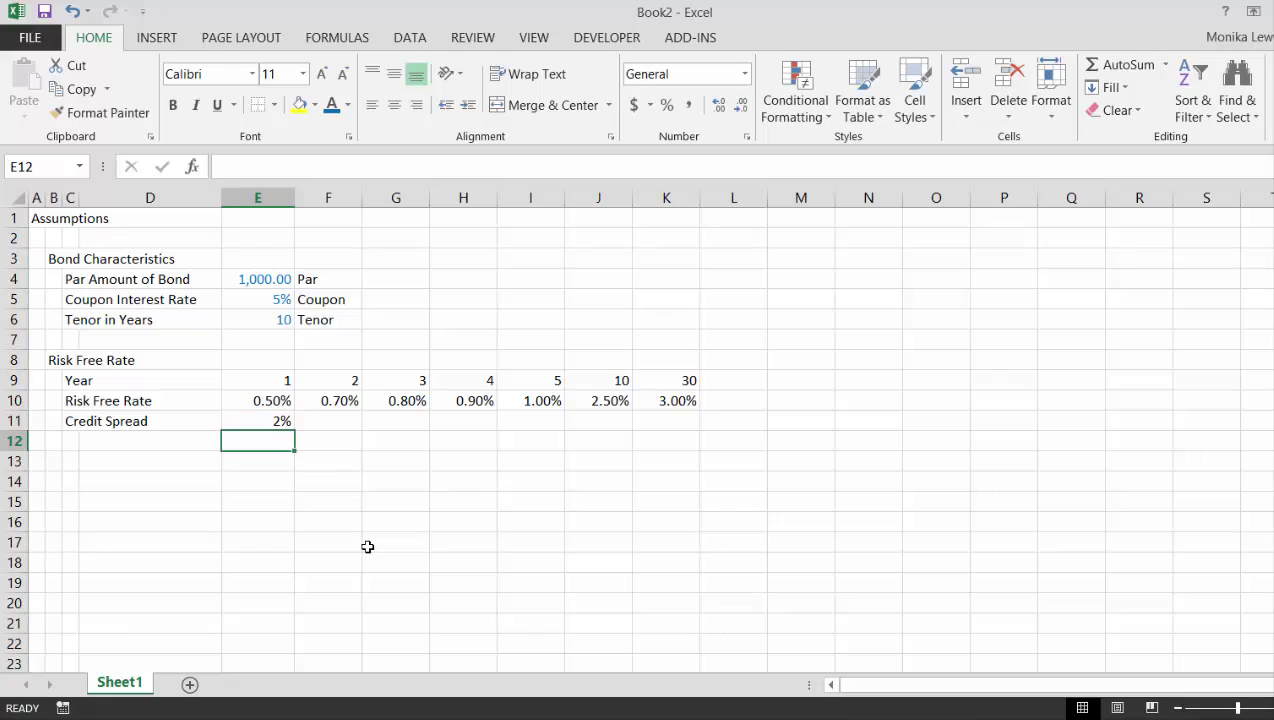
- Fill the year 1 credit spread across the row through K11, matching the extent of the rates above
key("Up")
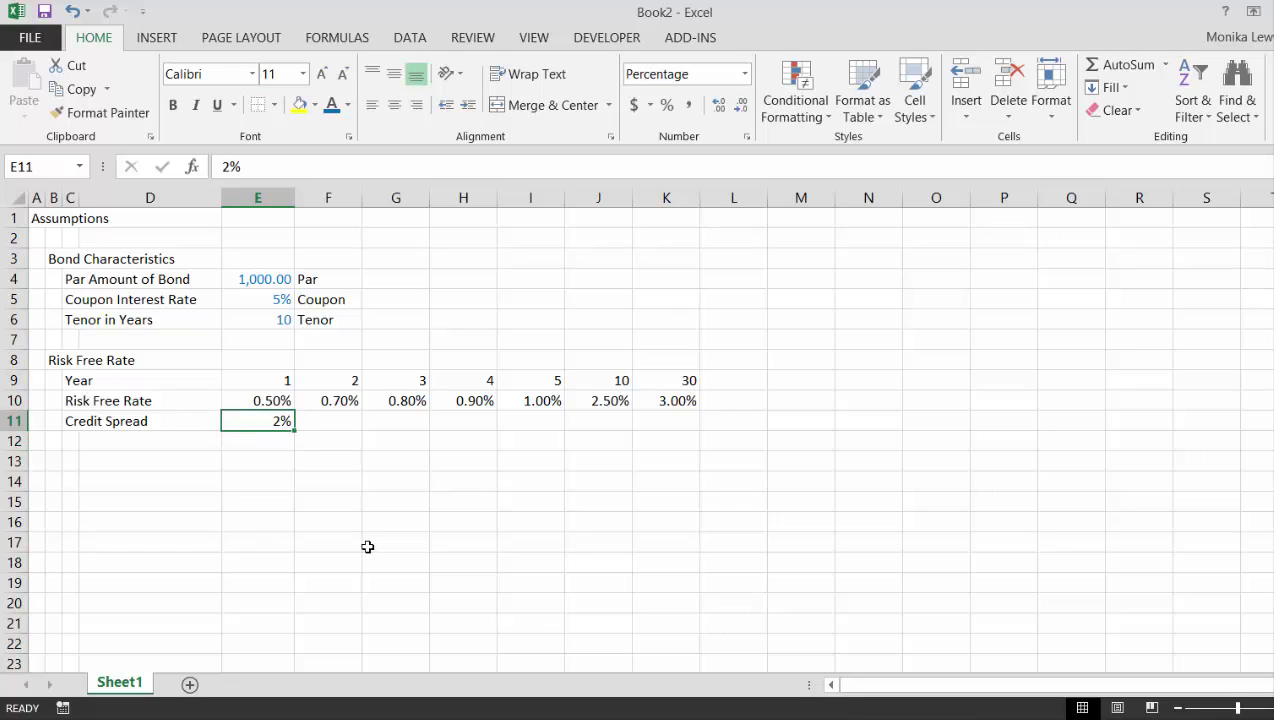
key("Up")
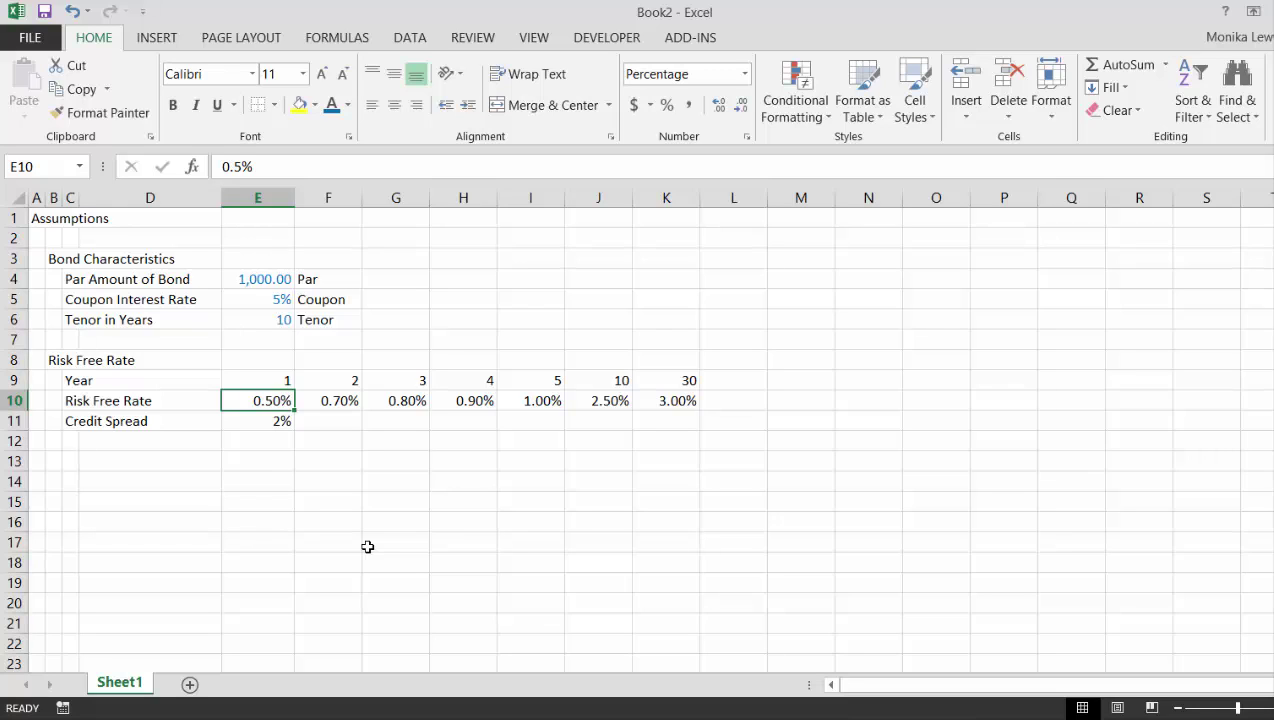
key("shift+Right")
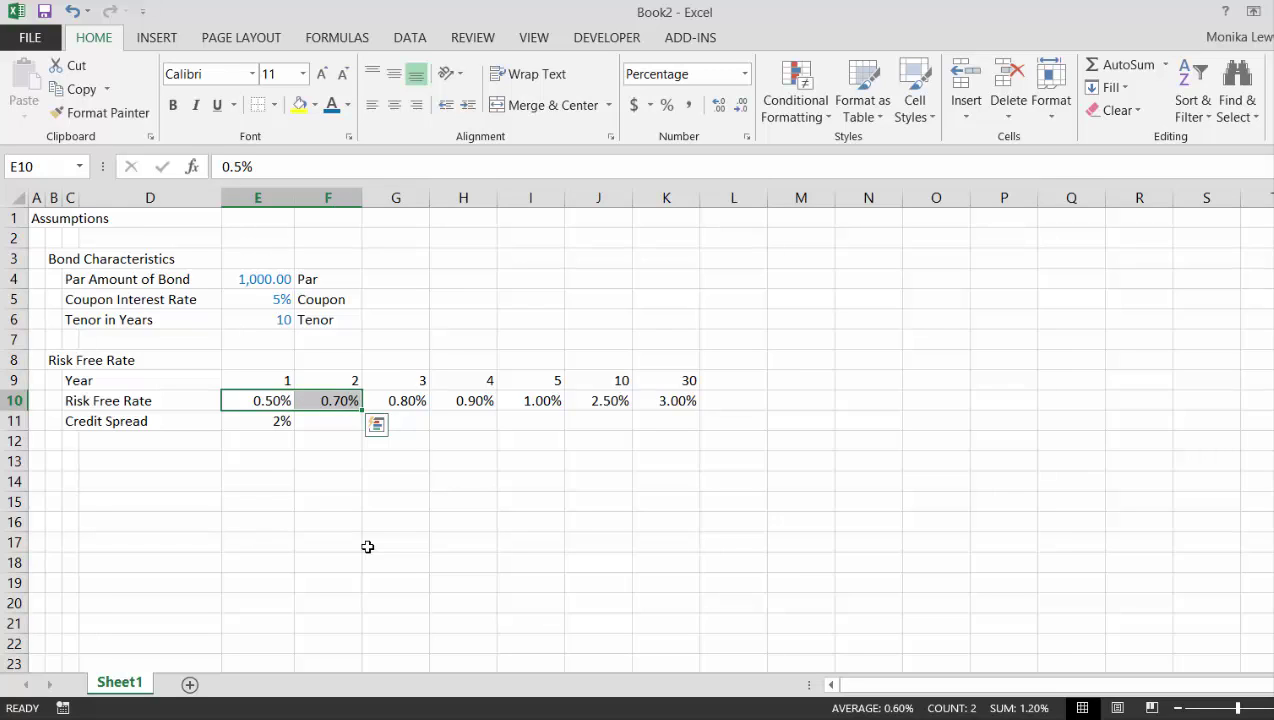
key("shift+Left")
key("ctrl+Right")
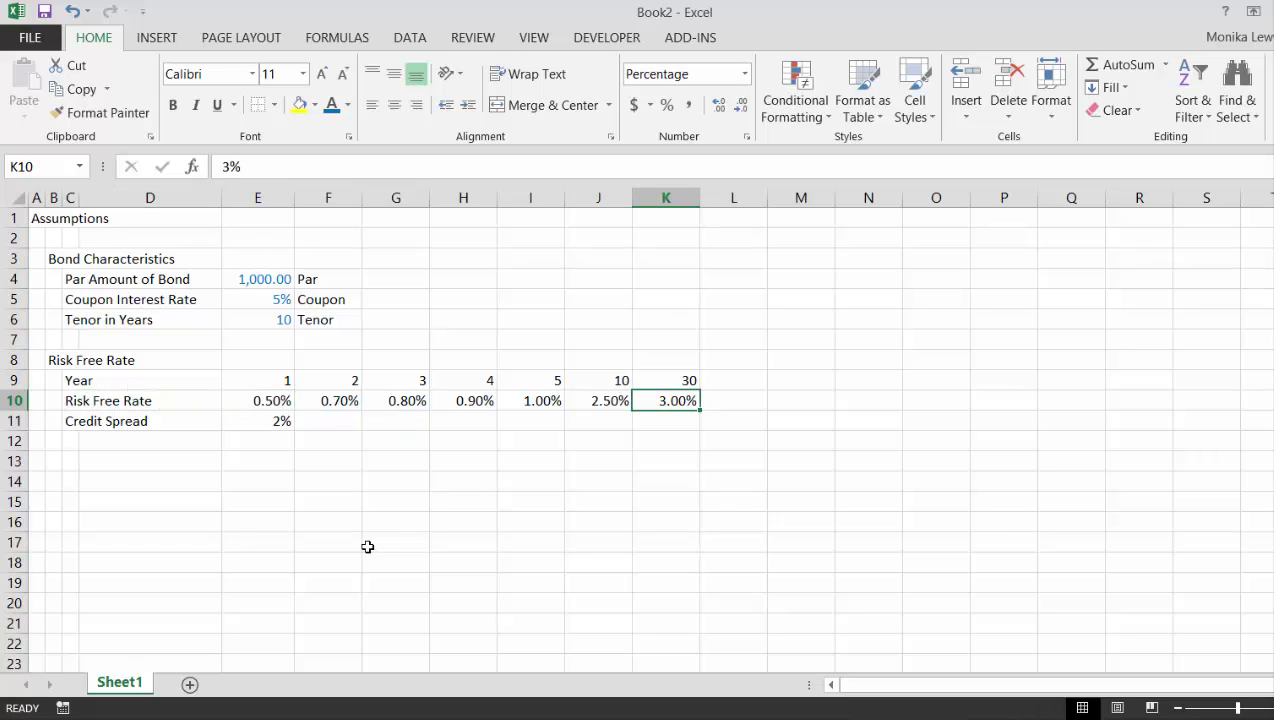
key("Down")
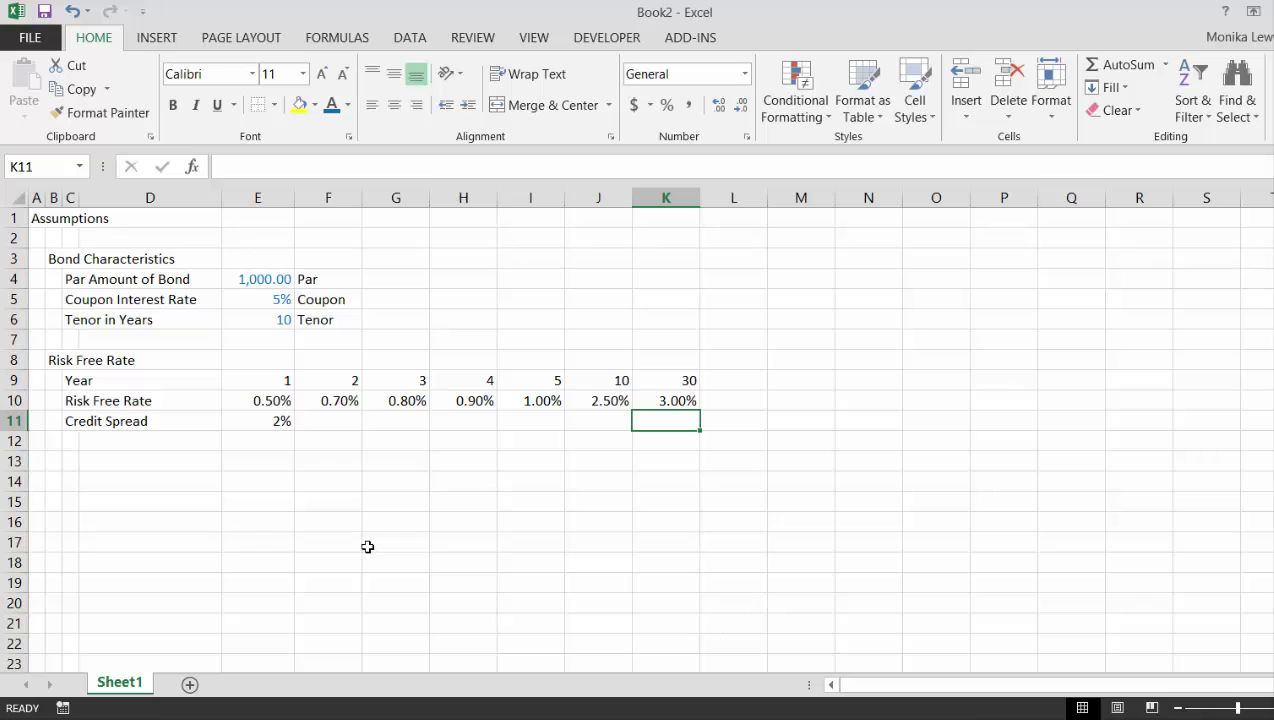
key("ctrl+shift+Left")
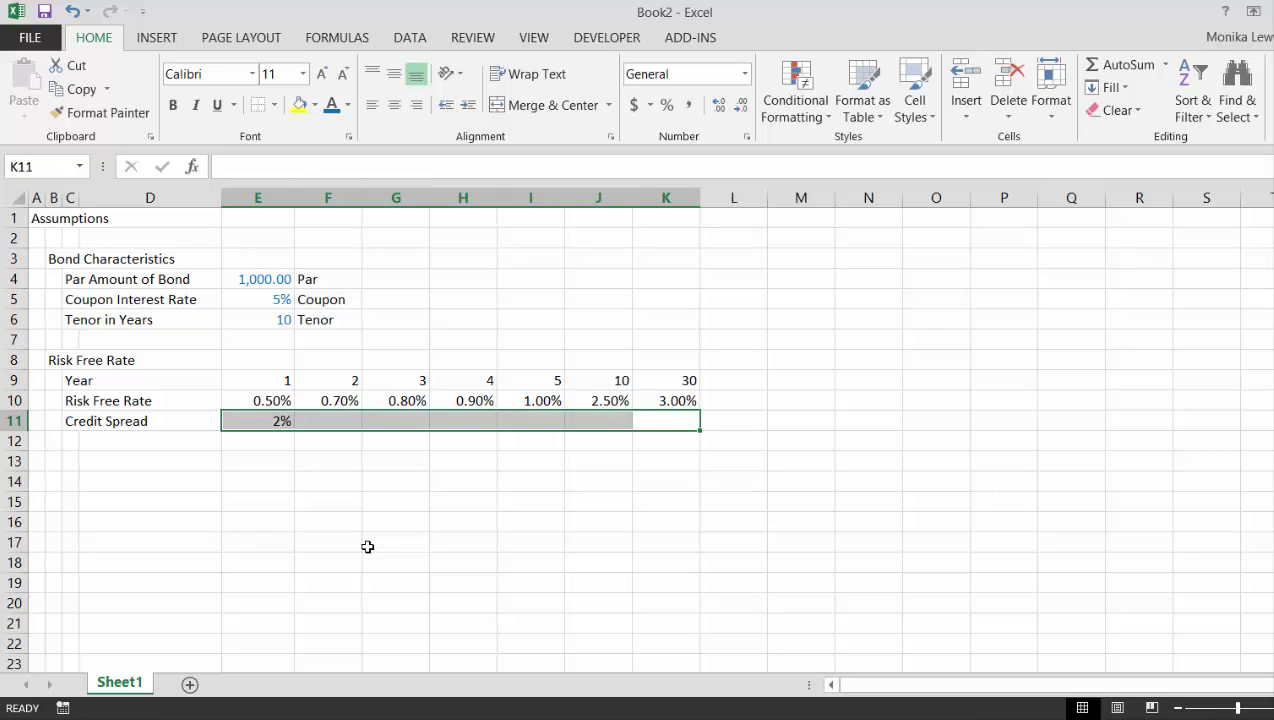
key("ctrl+r")
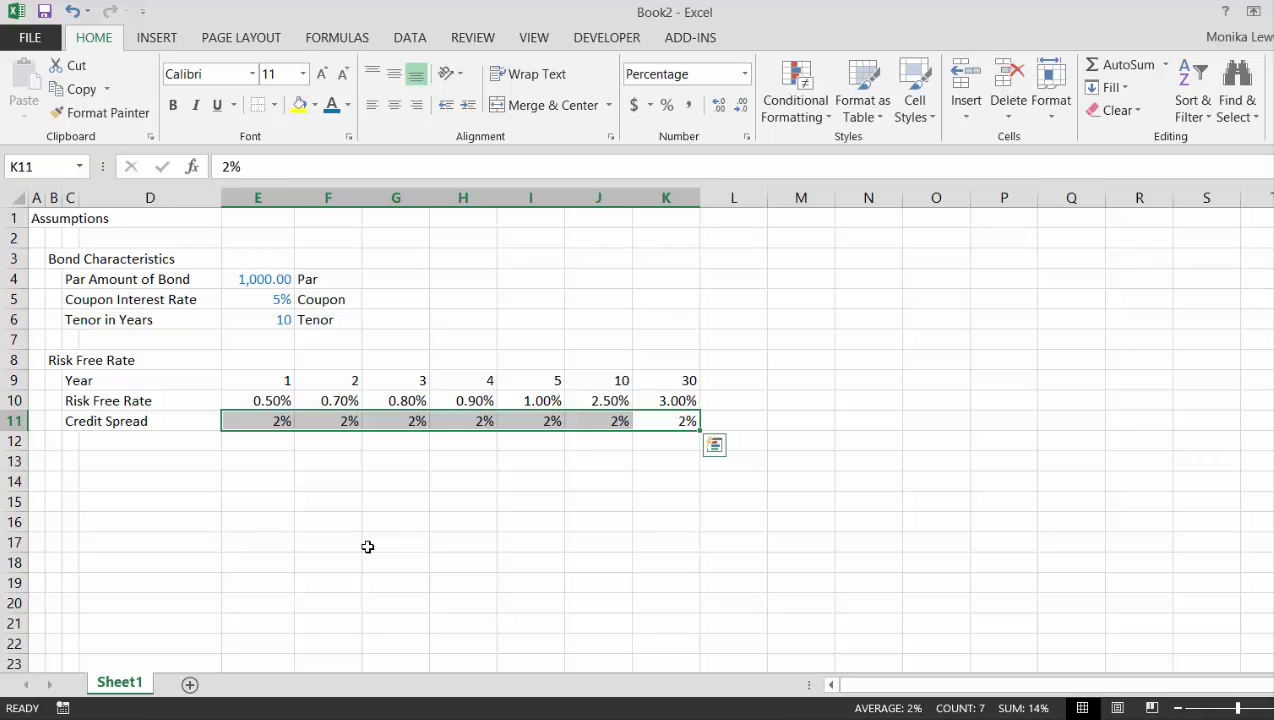
- Increase the decimals of the credit spreads in E11:K11 to two places
key("alt")
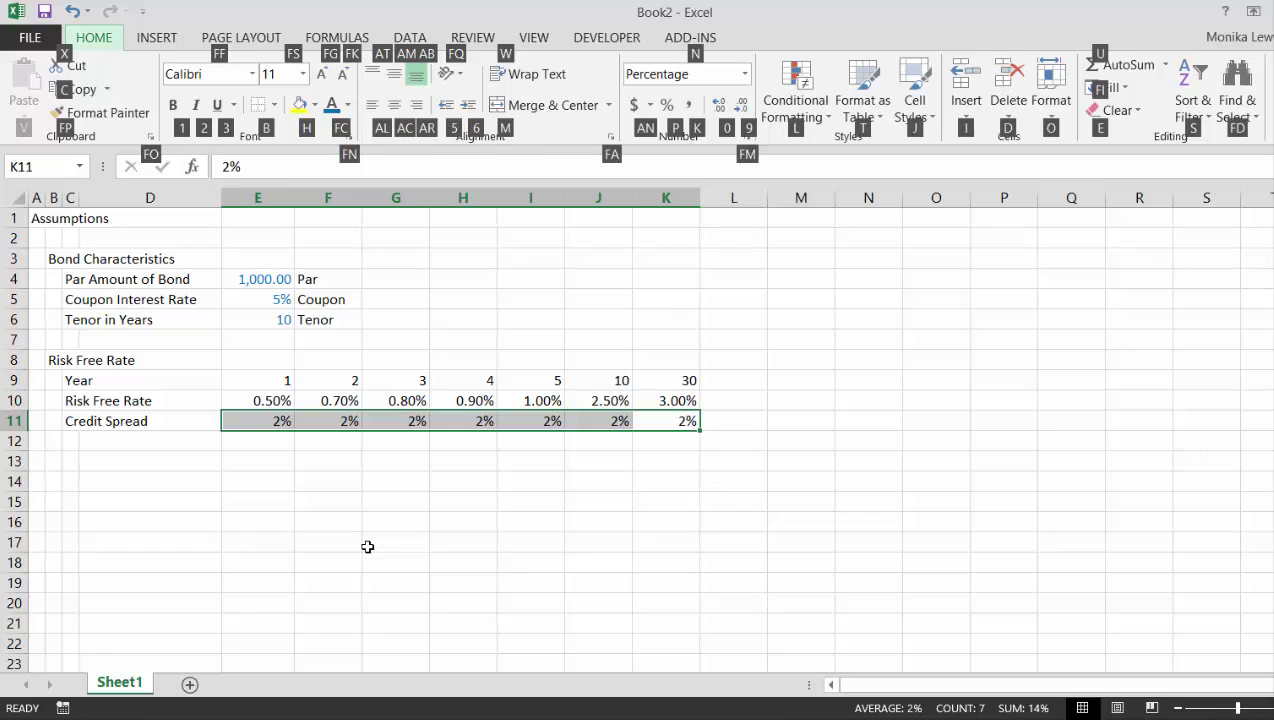
key("0")
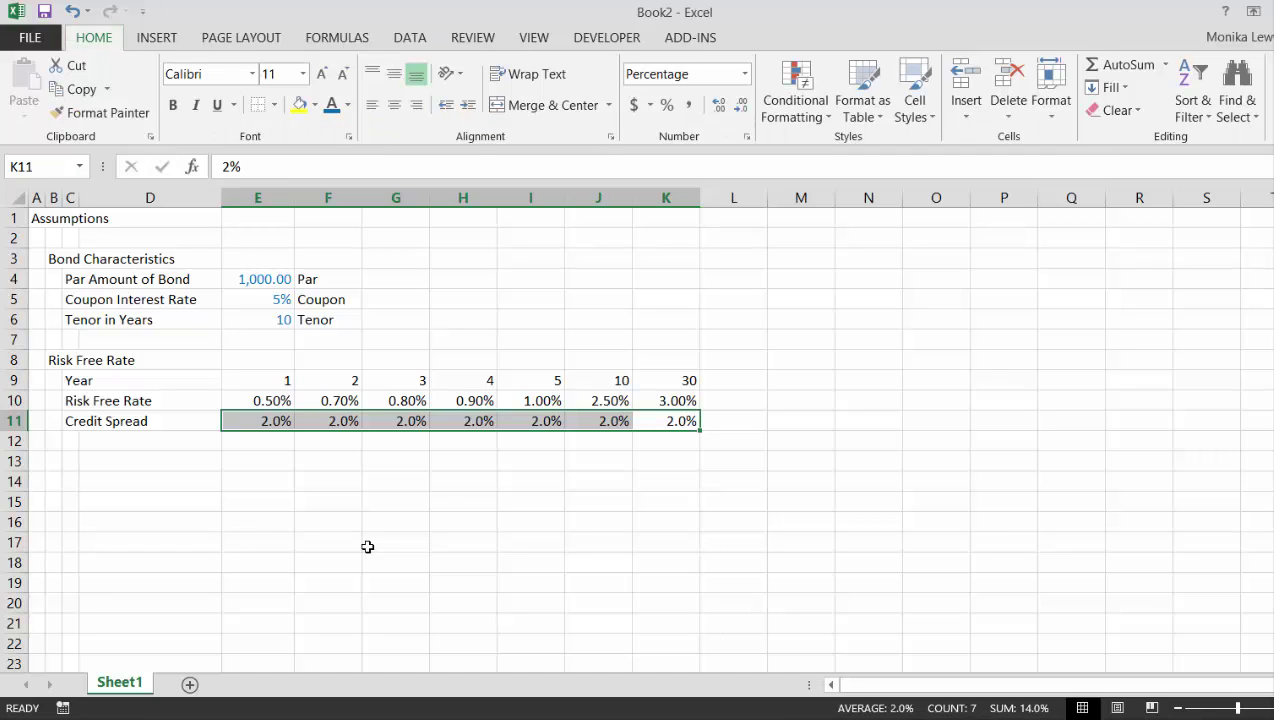
key("alt")
key("h")
key("0")
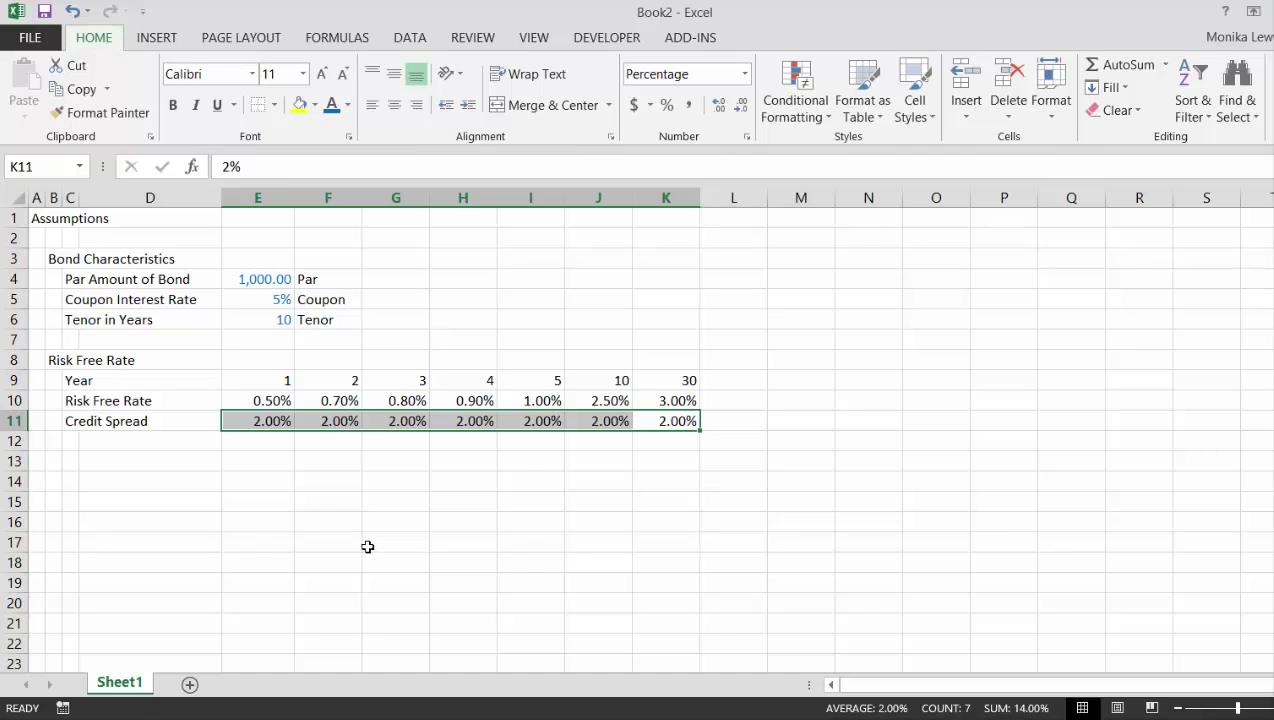
- Label the row below the credit spreads "Total" in C12
key("Return")
key("Left")
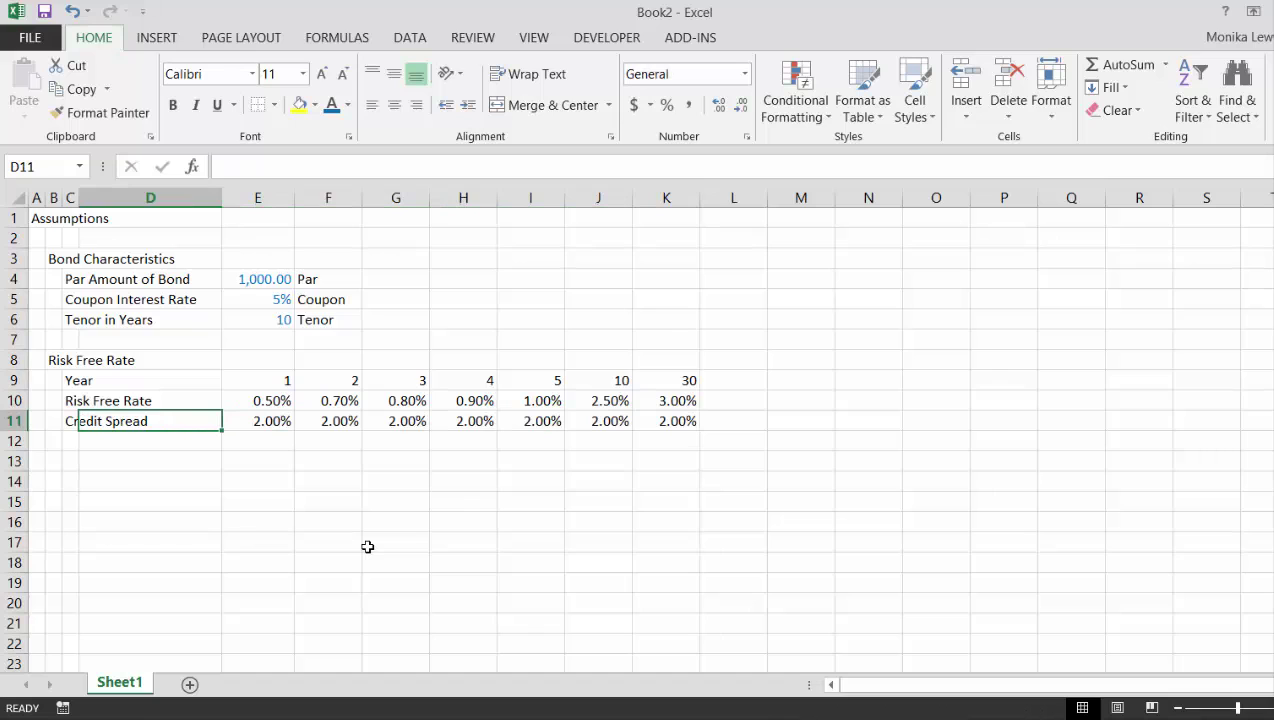
key("Down")
key("Left")
type("Total")
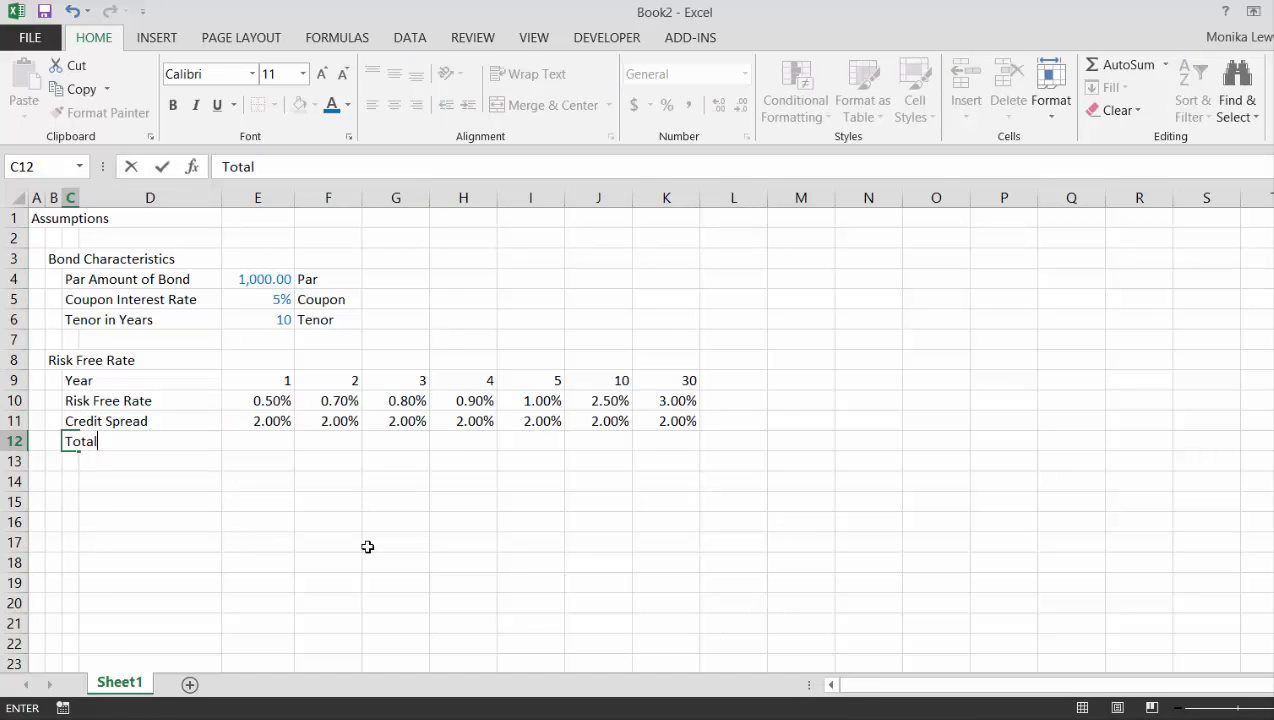
key("Return")
key("Up")
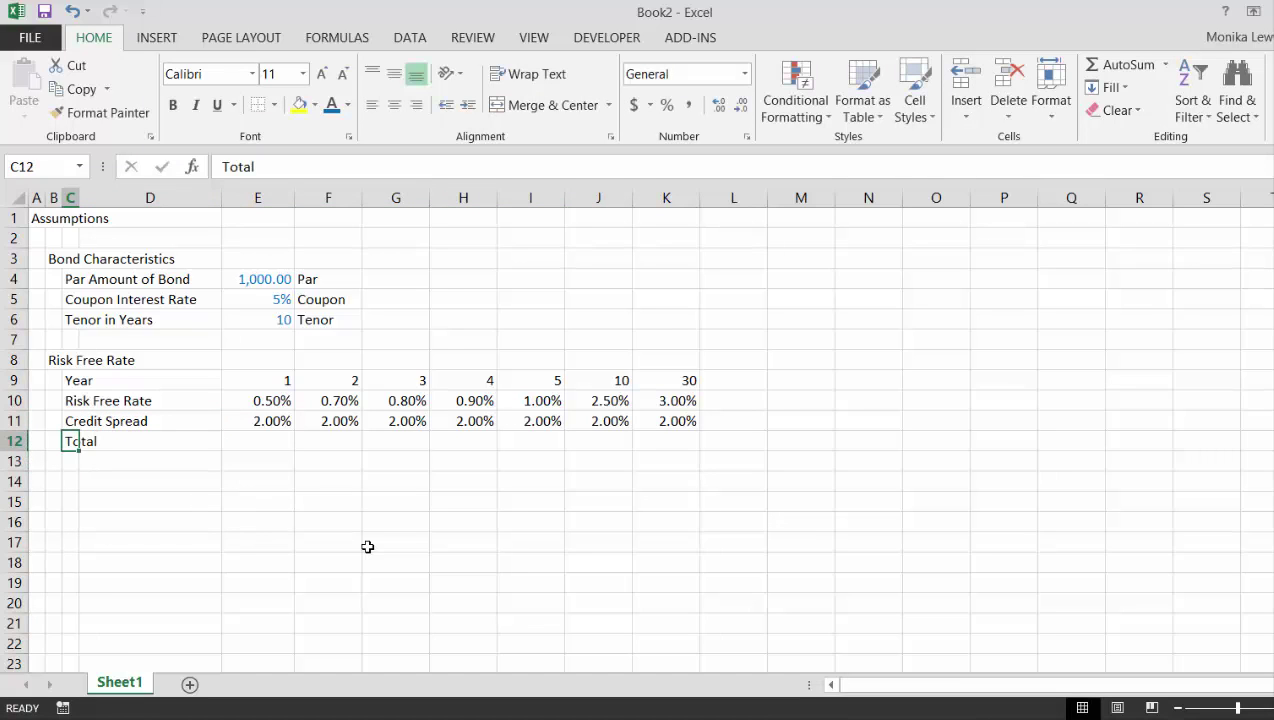
key("Right")
key("Right")
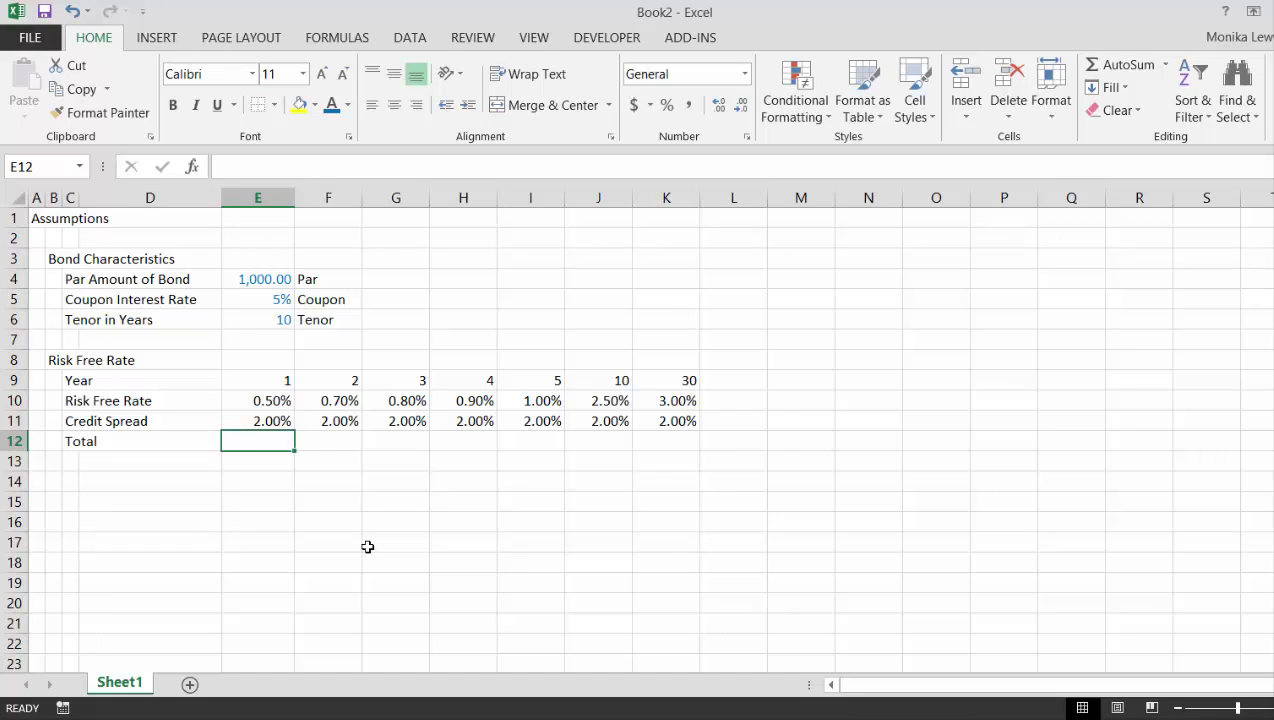
key("alt+equal")
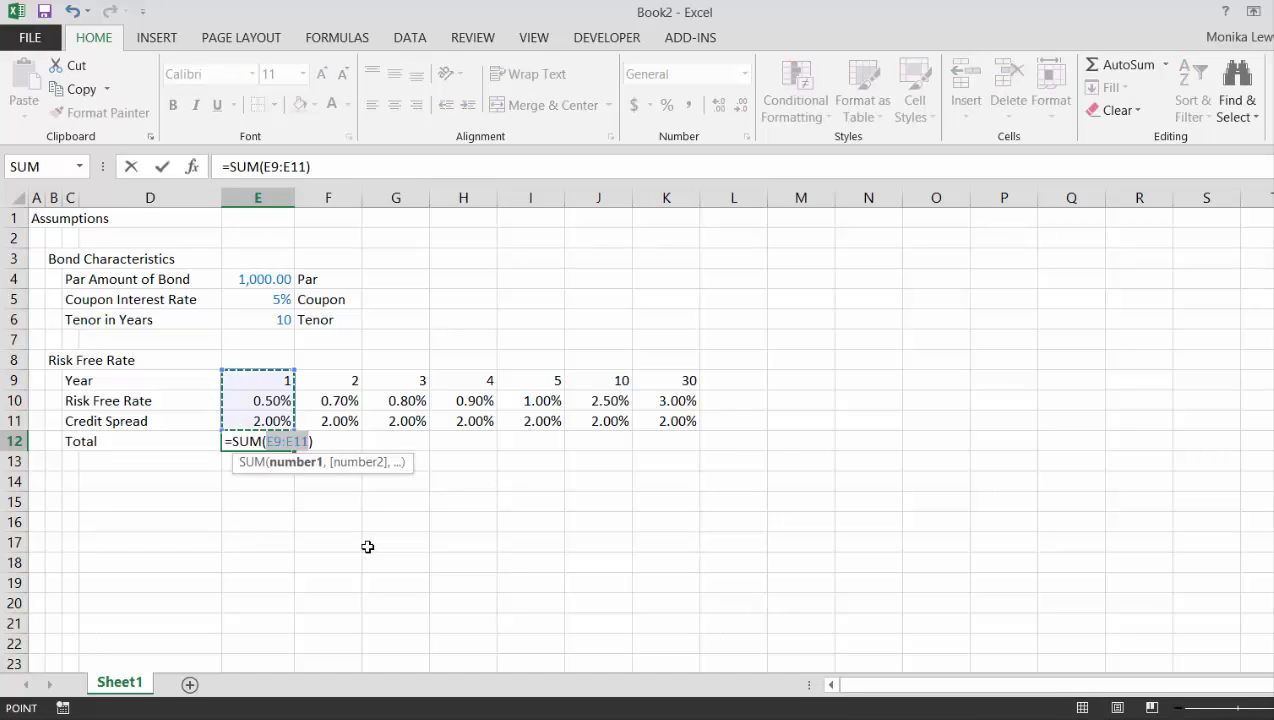
key("Escape")
- Total E10:E11 into E12 with AutoSum and clear the inserted formula from E12
key("Up")
key("Up")
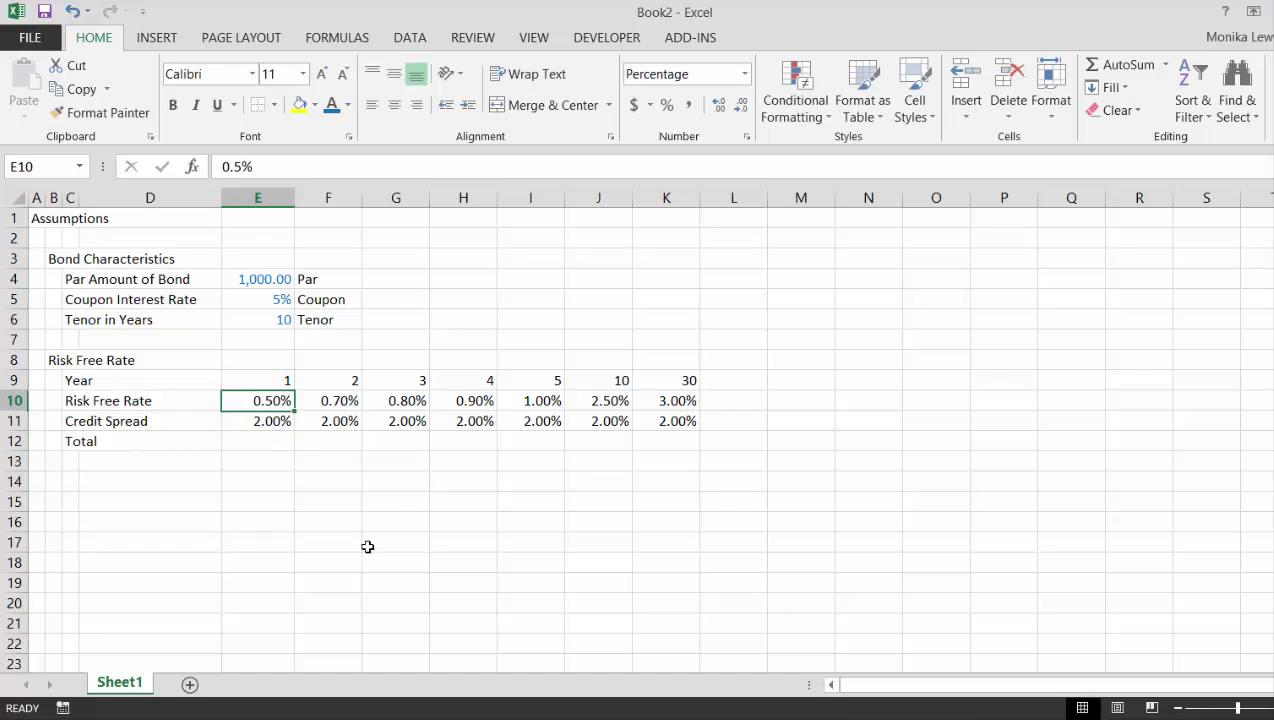
key("shift+Down")
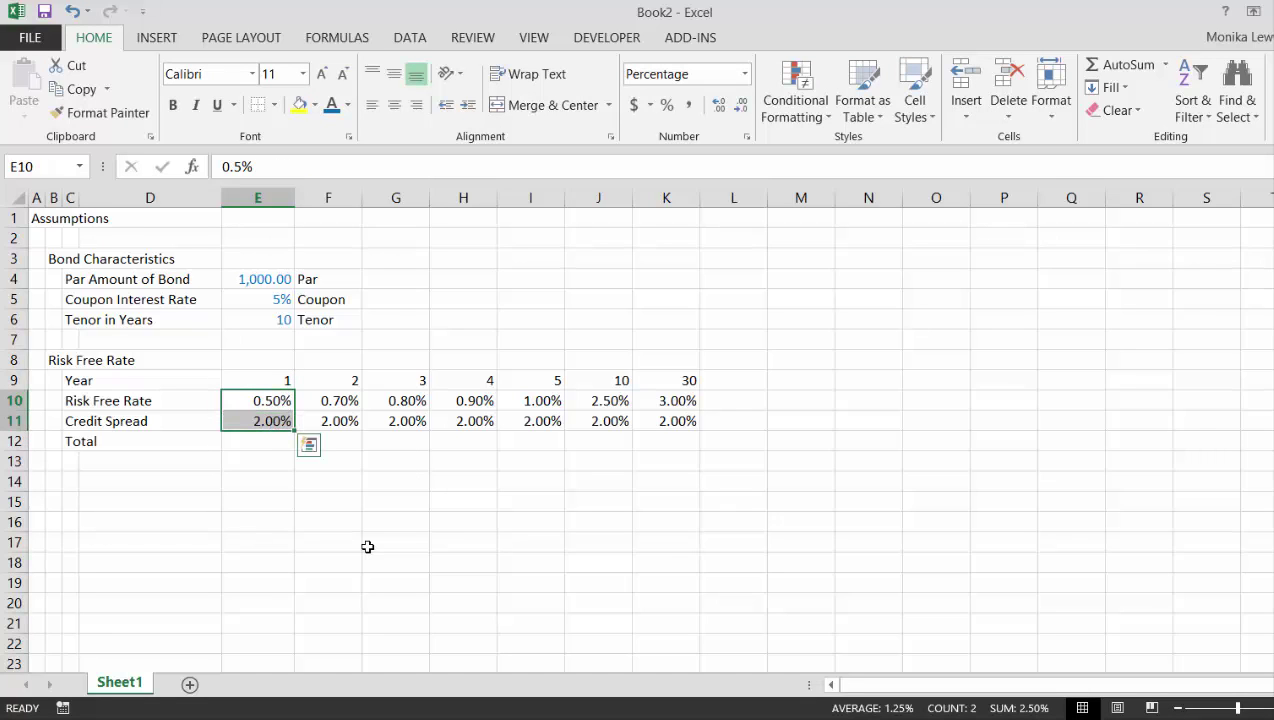
key("alt+equal")
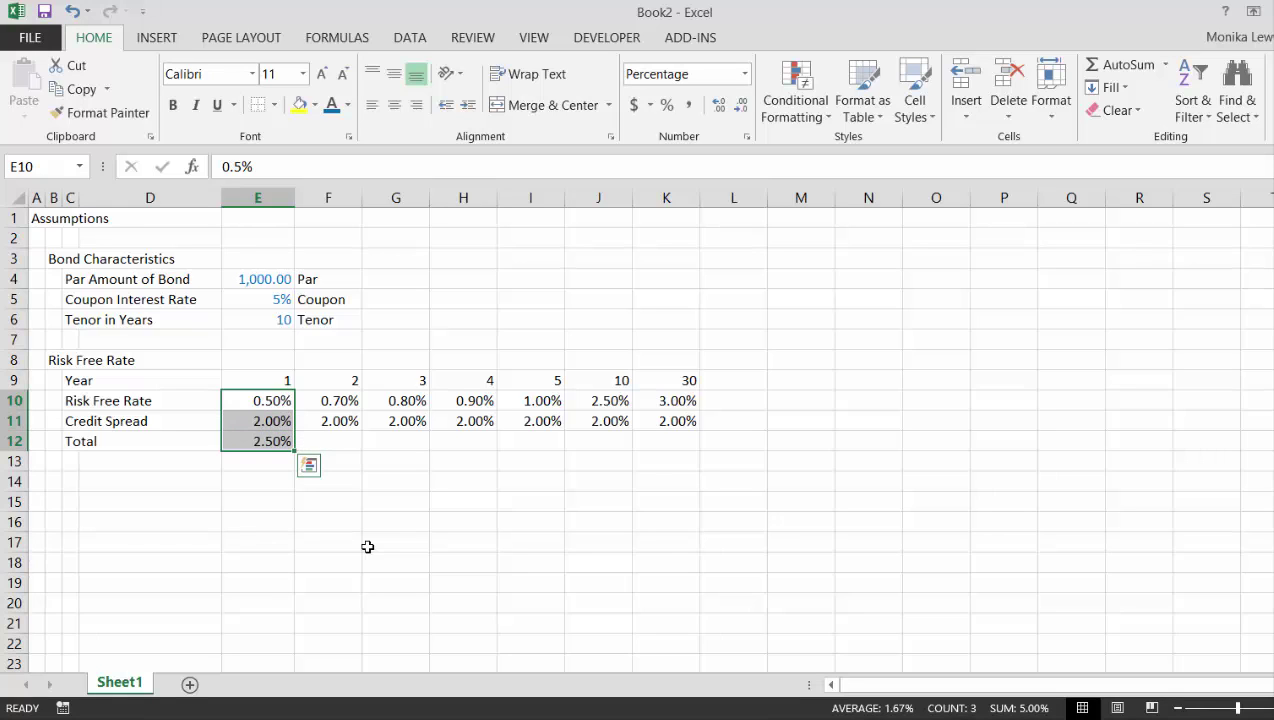
key("Down")
key("Up")
key("Down")
key("Down")
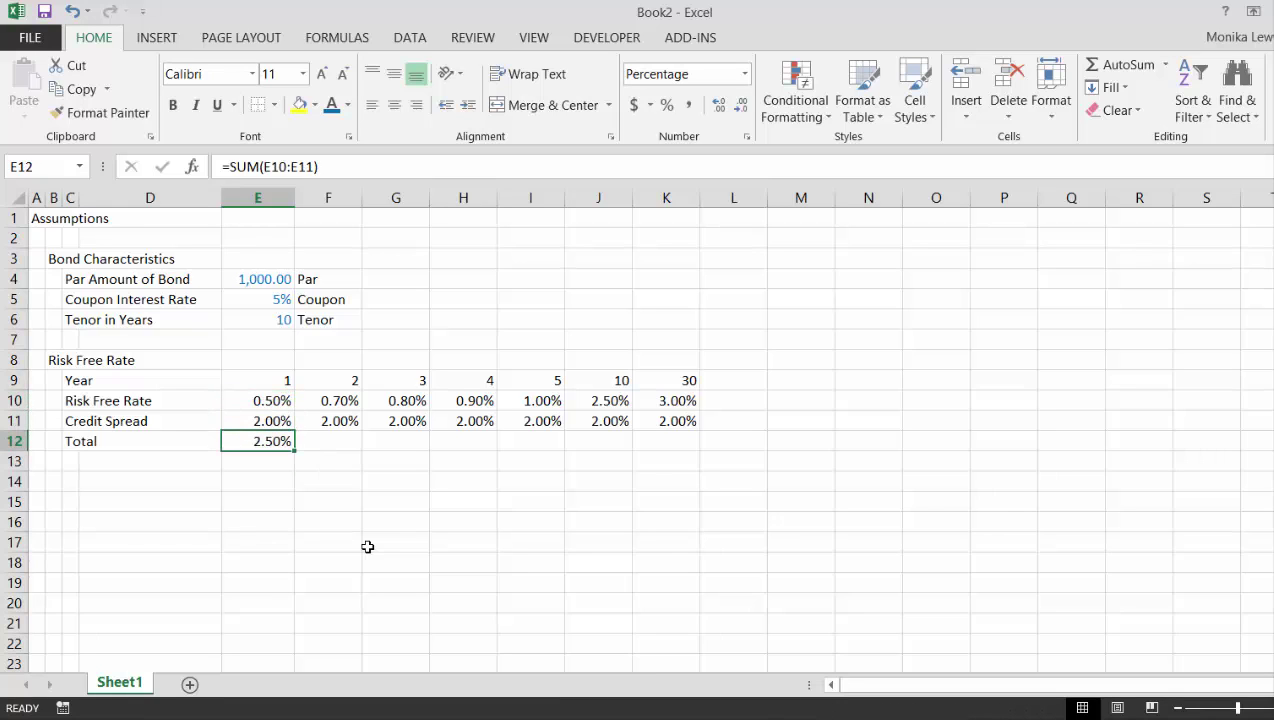
key("Delete")
- Add the year 1 risk-free rate and credit spread with AutoSum, placing =SUM(E10:E11) in E12
key("Up")
key("Up")
key("shift+Down")
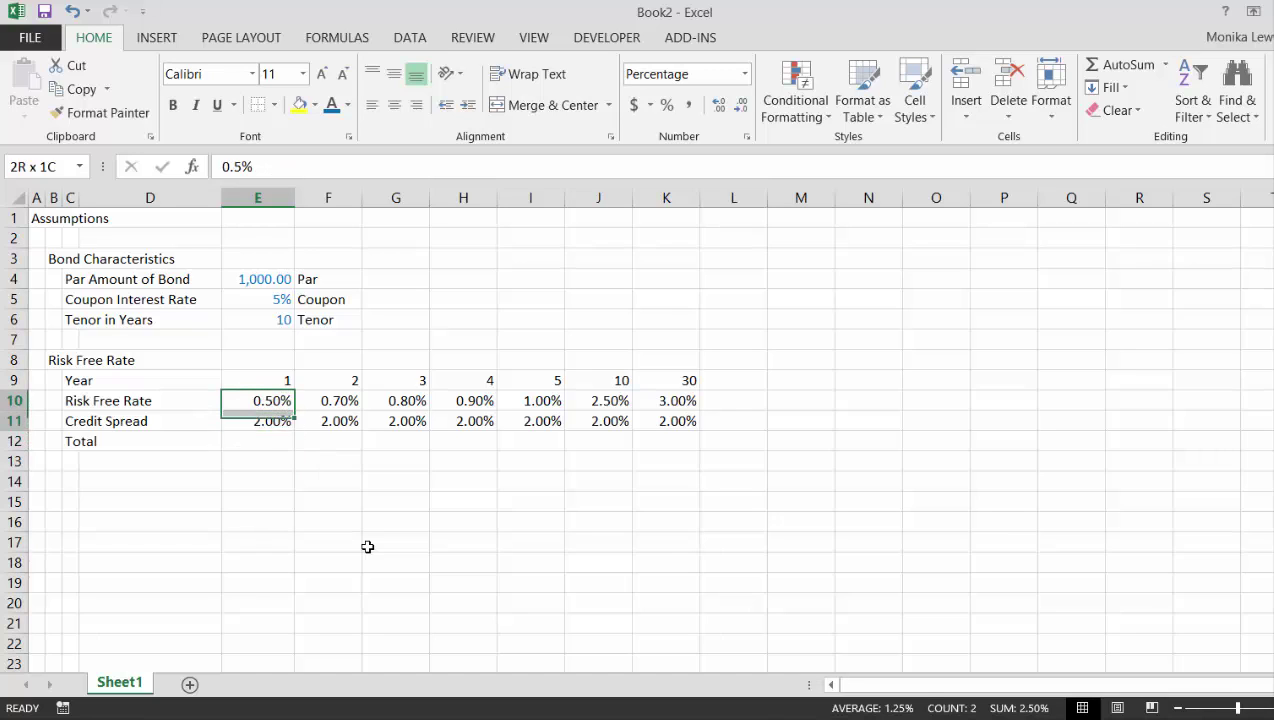
key("shift+Down")
key("alt+equal")
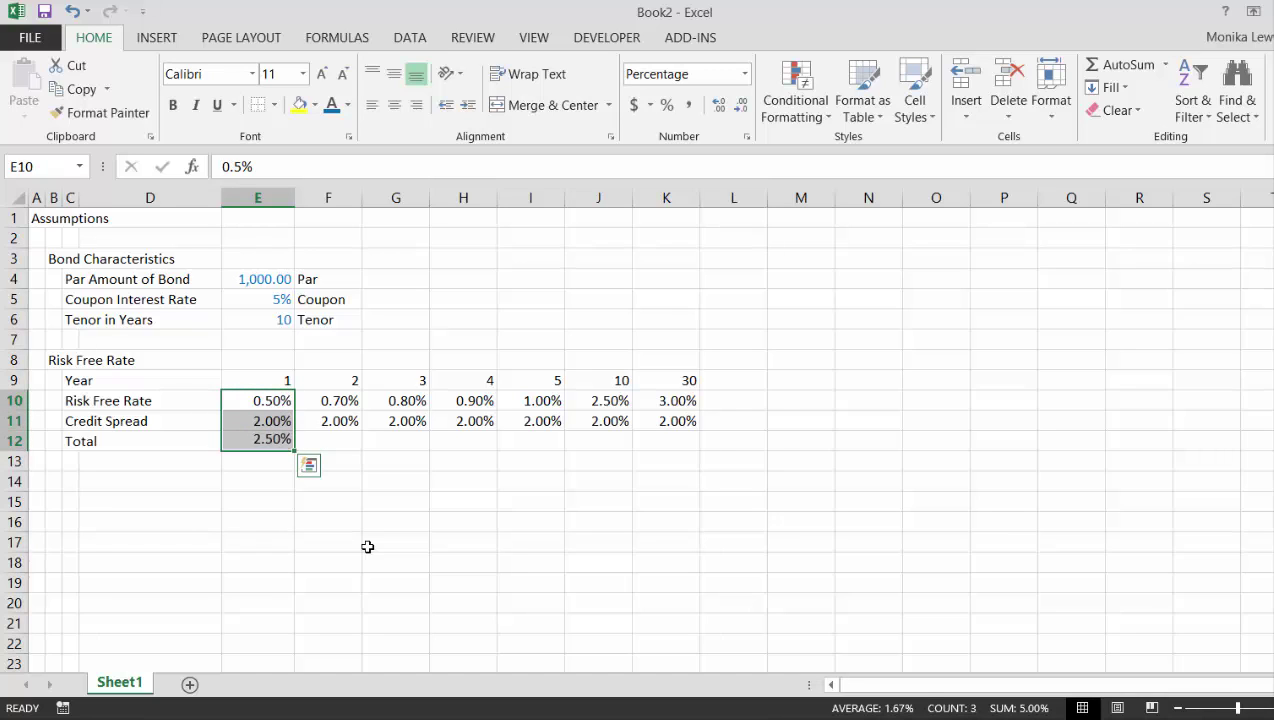
key("Down")
key("Down")
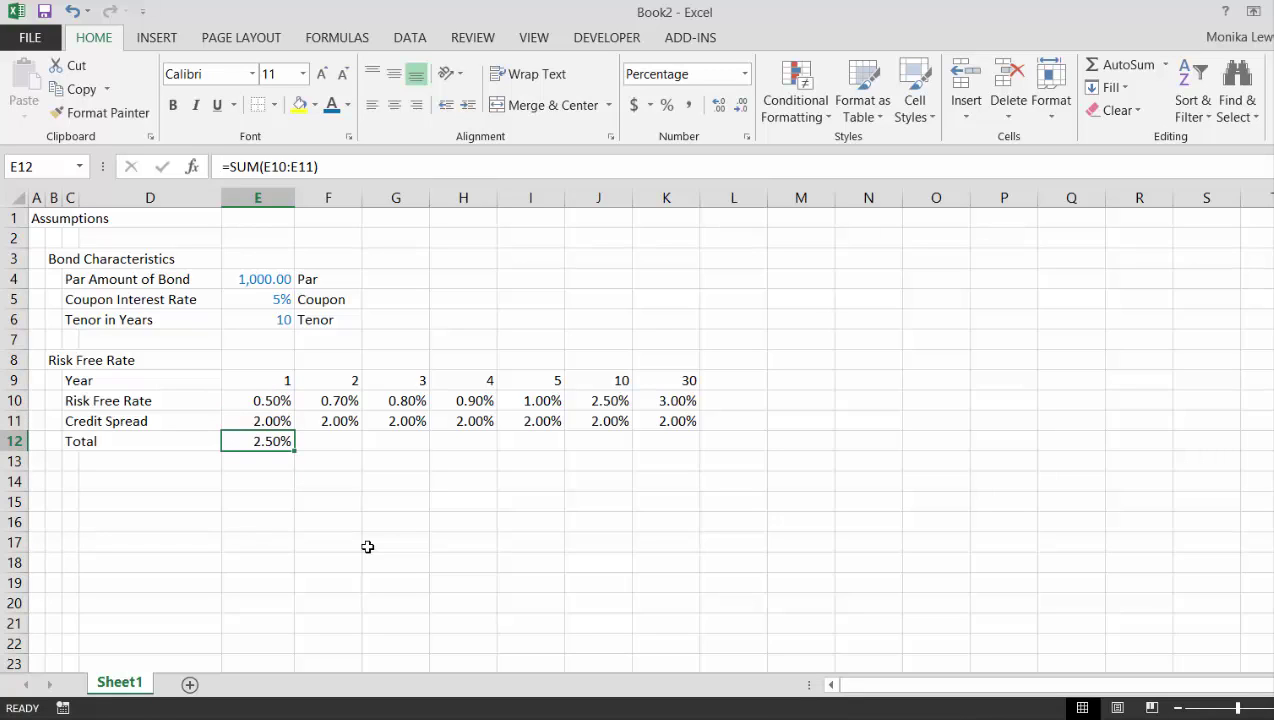
key("F8")
key("Right")
key("Right")
key("Right")
key("Right")
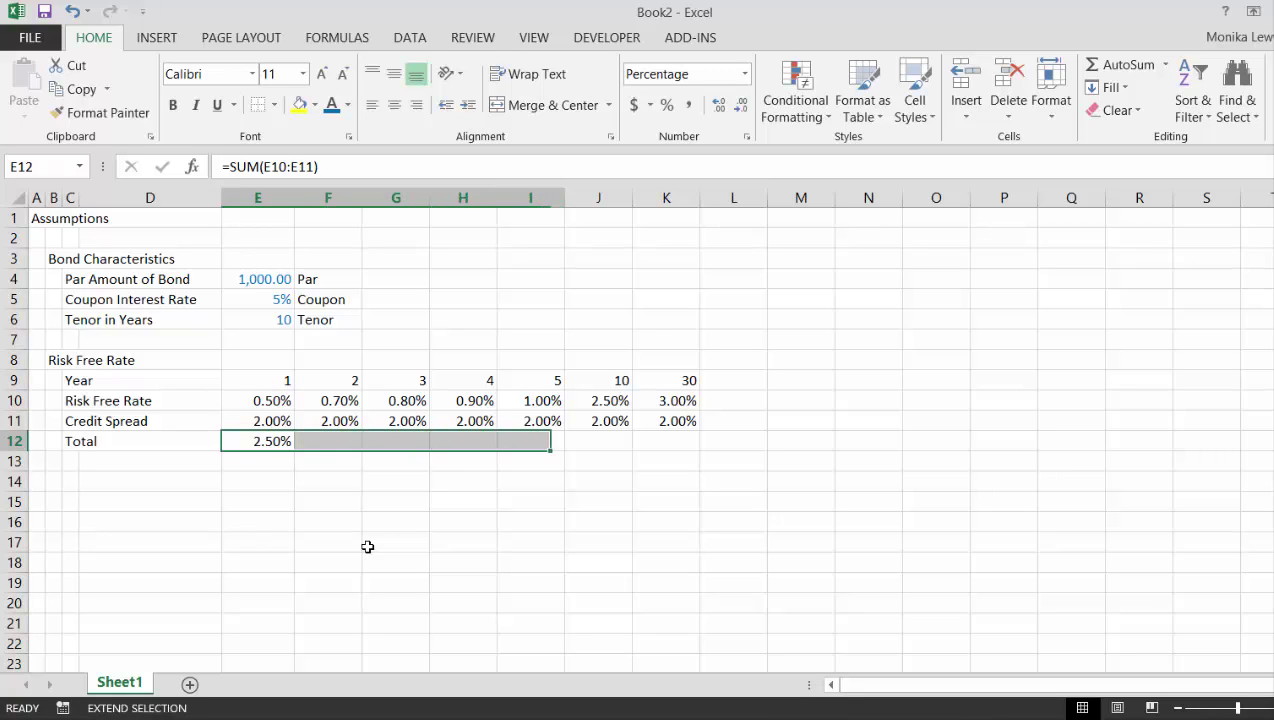
key("Left")
key("Left")
key("F8")
key("Left")
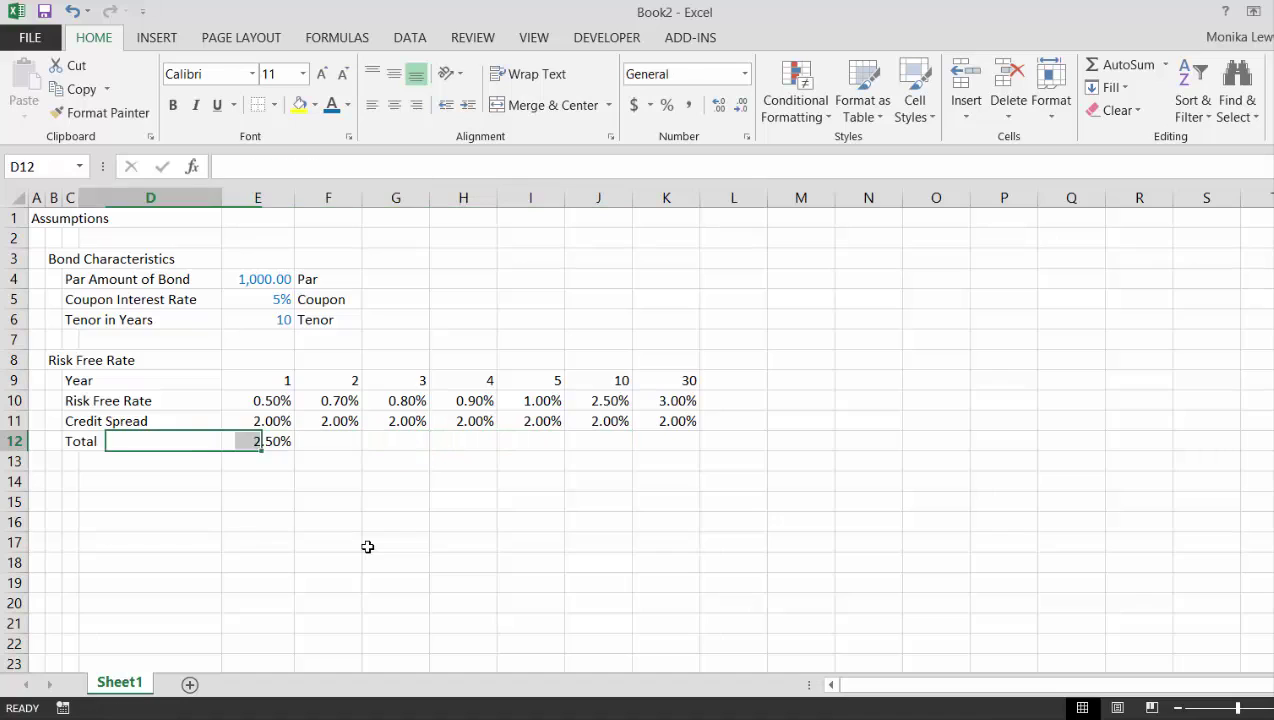
key("Right")
key("Right")
key("Right")
key("Right")
key("Right")
key("Right")
key("Right")
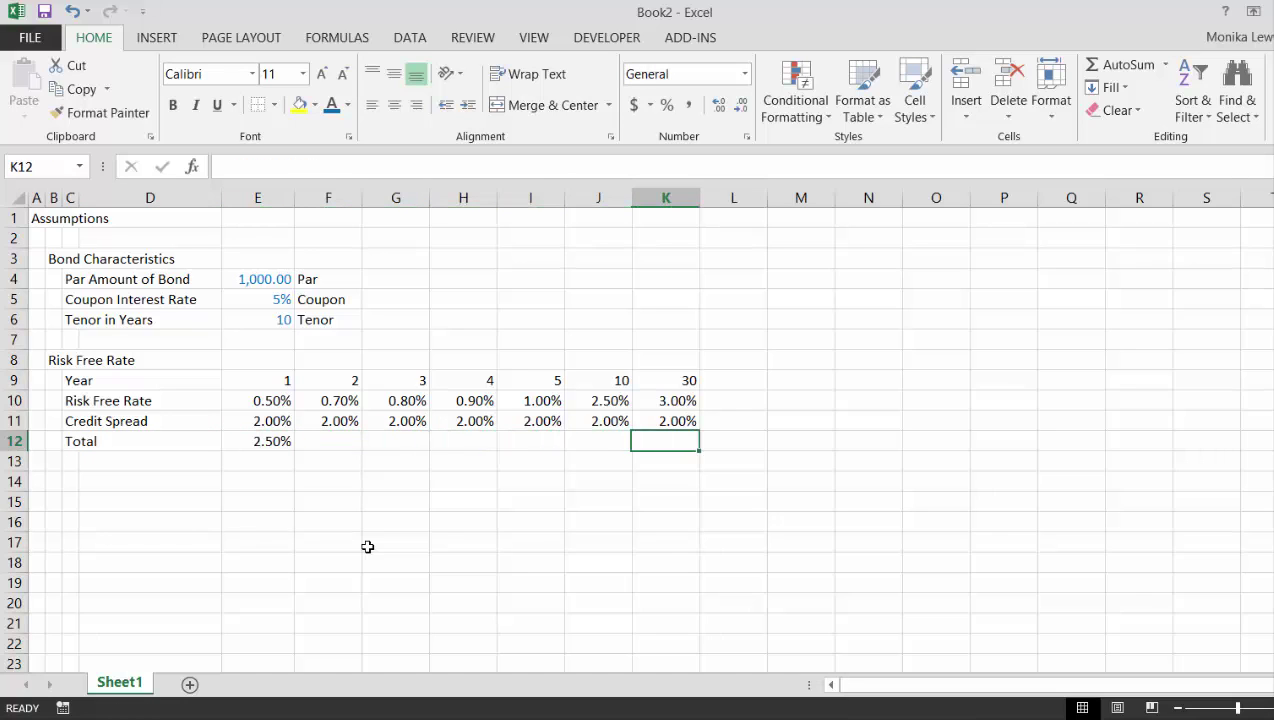
key("Left")
key("Left")
key("Left")
key("Left")
key("Left")
key("Left")
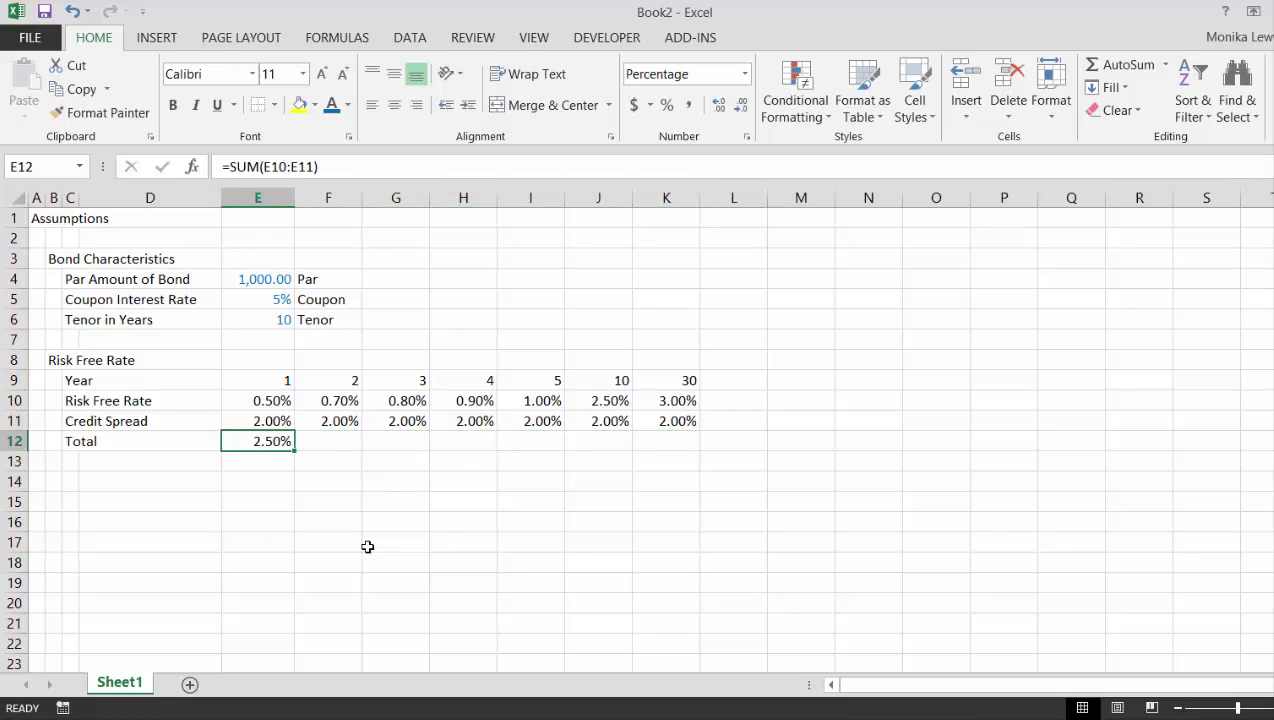
- Fill the total formula from E12 across the row through K12
key("shift+Right")
key("shift+Right")
key("shift+Right")
key("shift+Right")
key("shift+Right")
key("shift+Right")
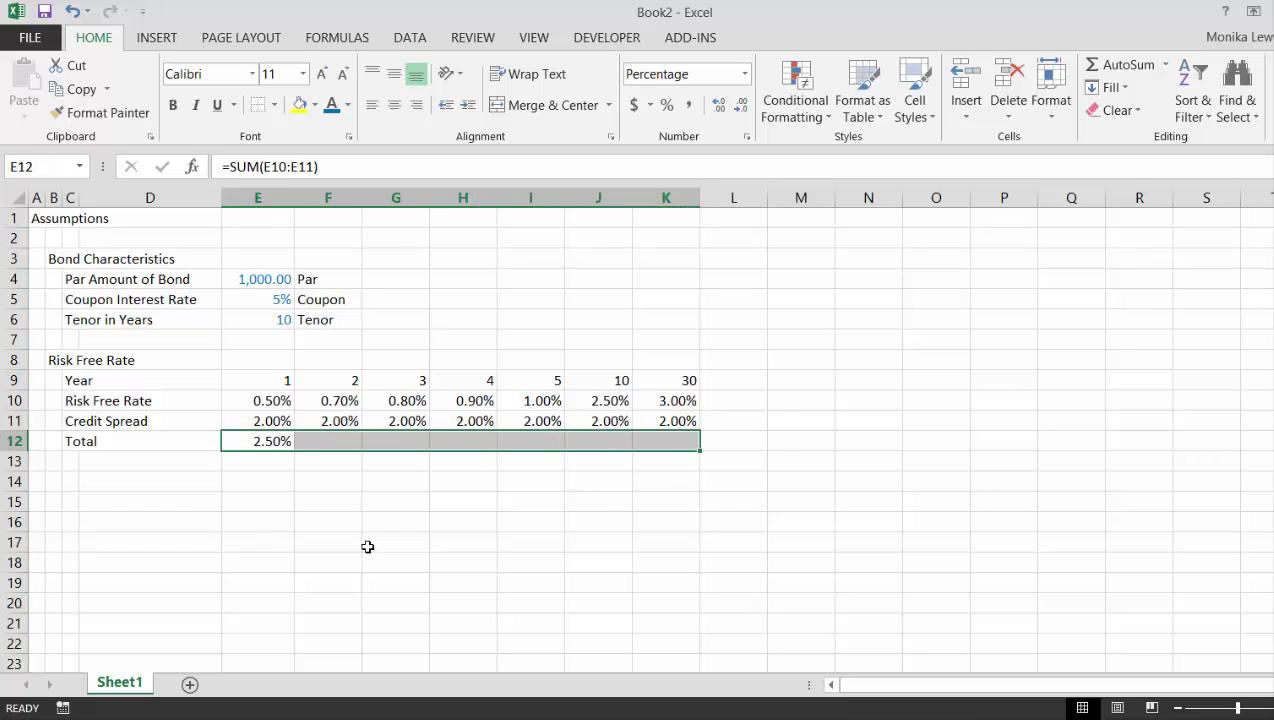
key("ctrl+r")
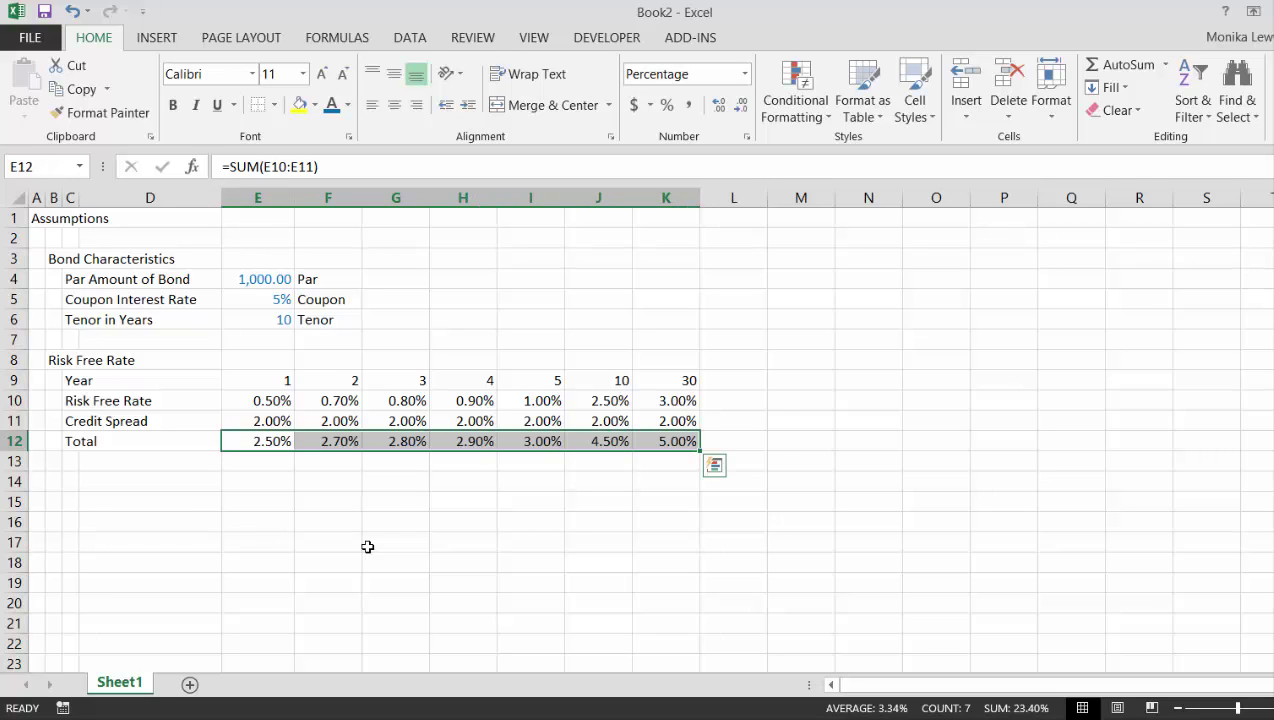
- Open the total formula in E12 to inspect the cells it references
key("Left")
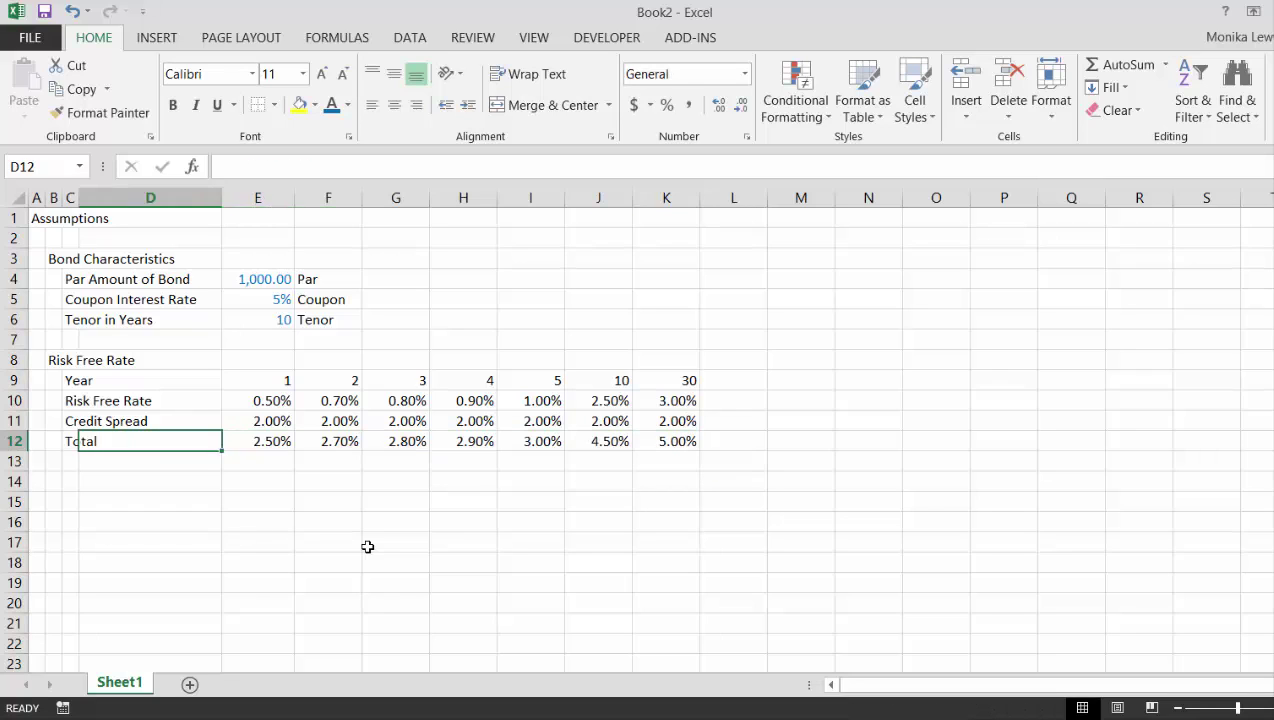
key("Right")
key("F2")
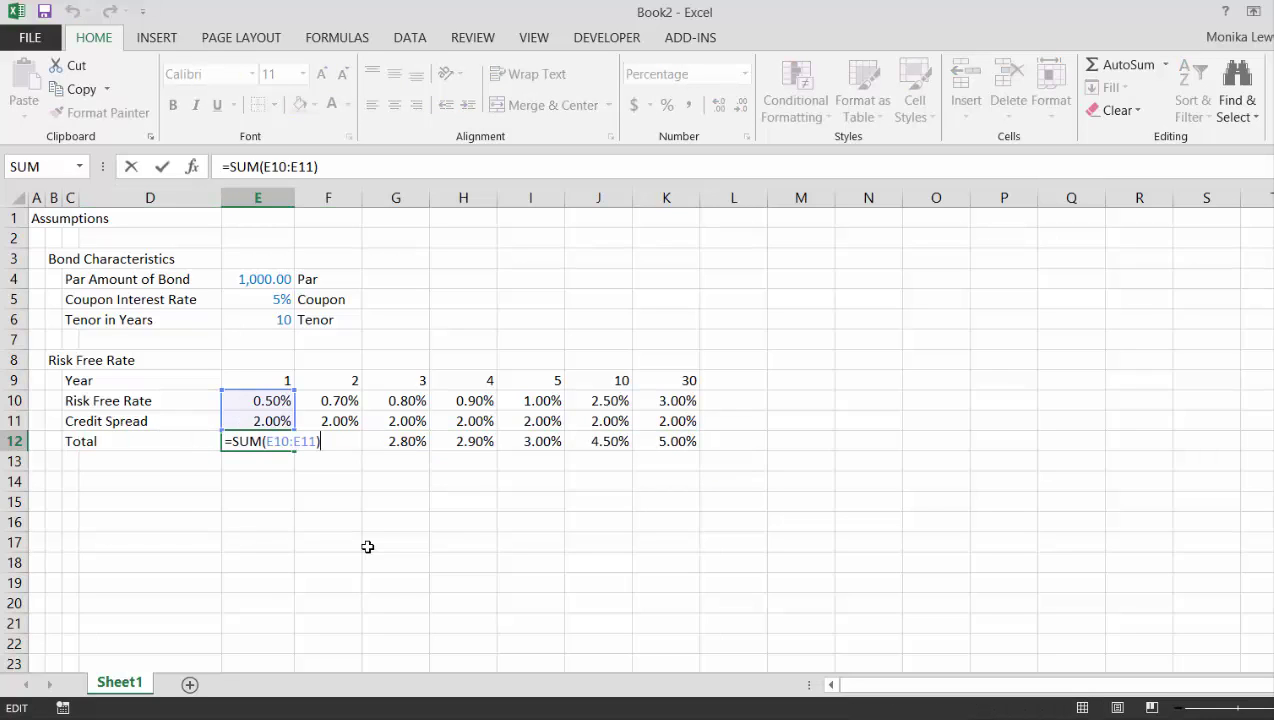
- Close the formula in E12 and switch to the Excel Short Cut Keys document in Word to review the function-key list
key("Return")
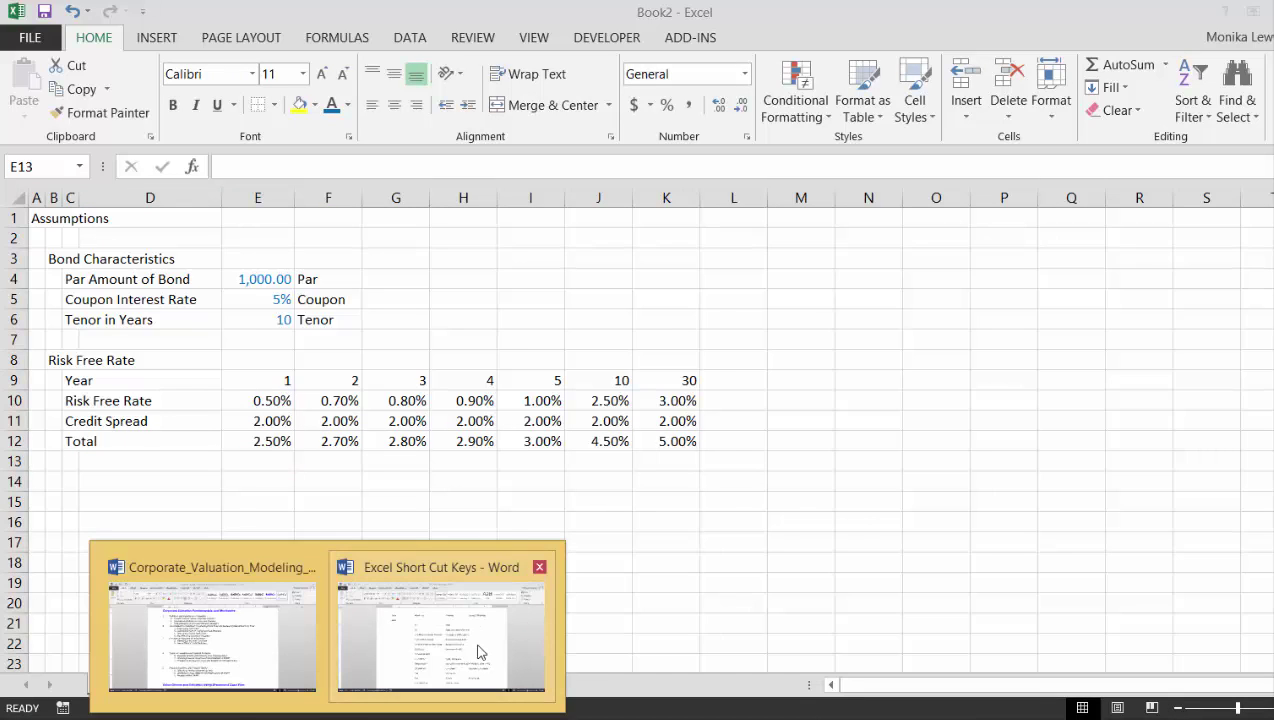
left_click(477, 652)
key("Down")
key("Up")
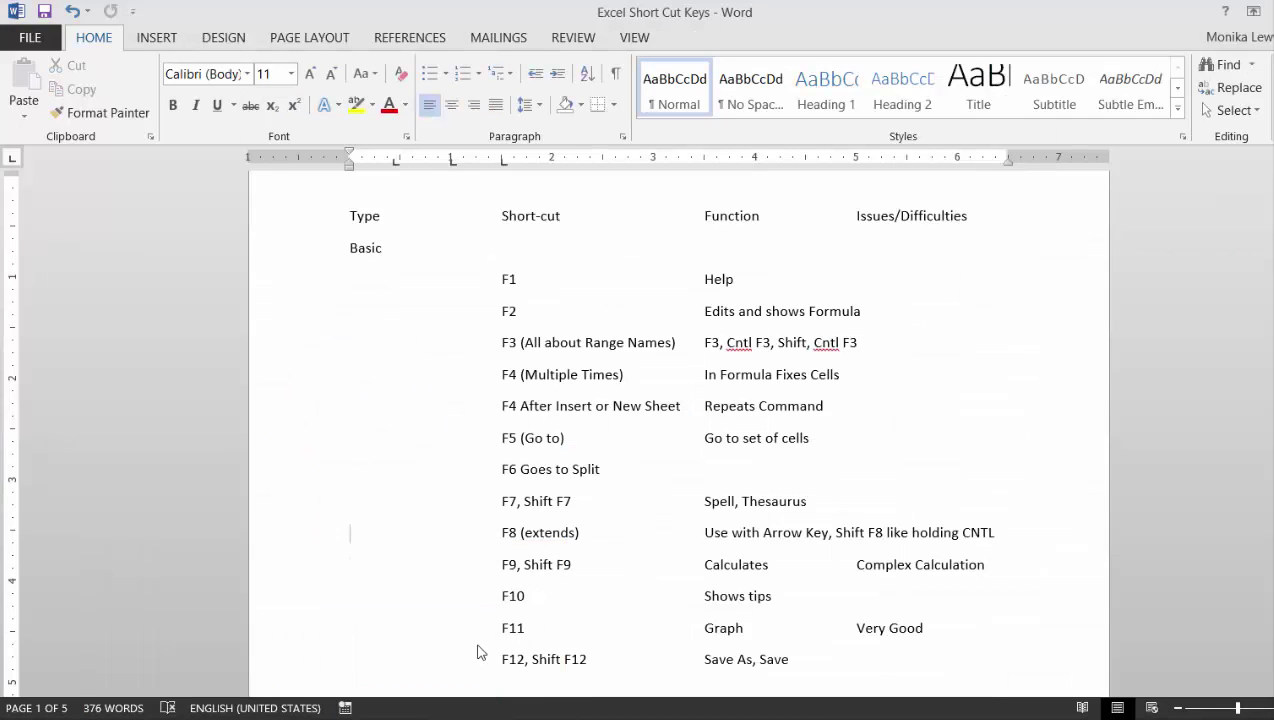
key("Up")
key("Up")
key("Up")
key("Up")
key("Up")
key("Up")
key("Down")
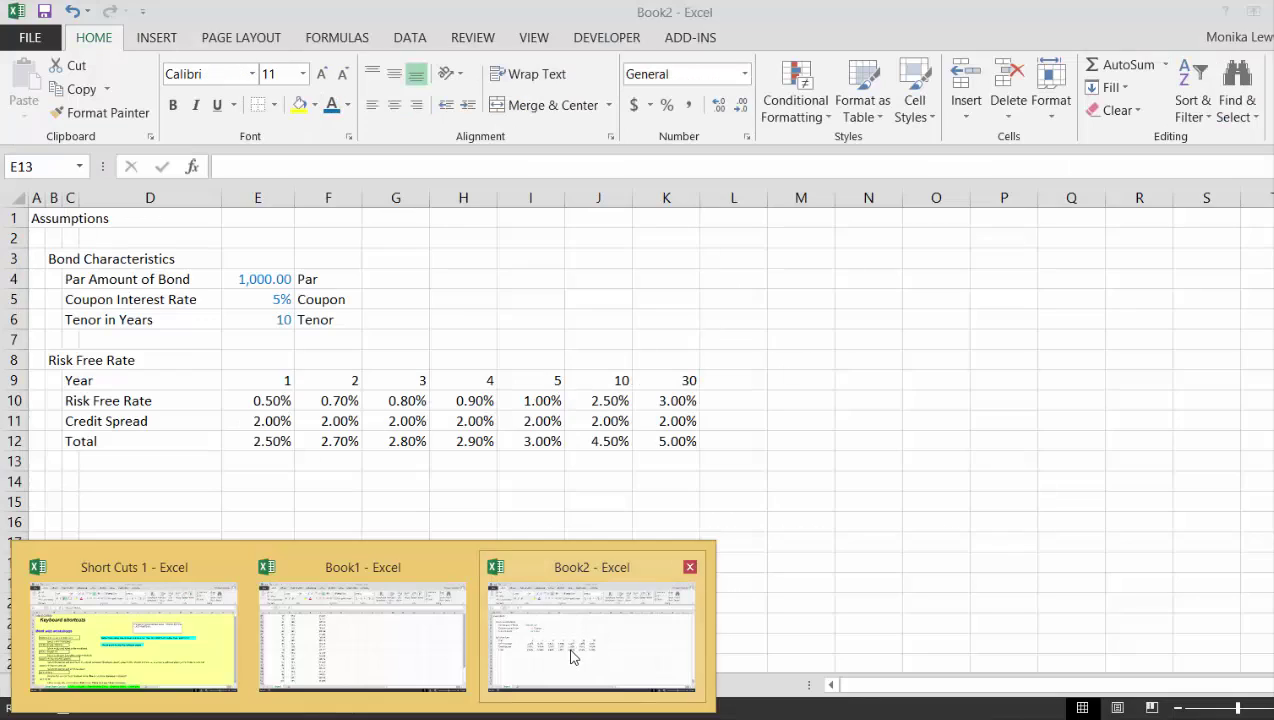
- Return to Book2 and cycle the E11 reference in E12's formula through its absolute and relative forms, finishing with =SUM(E10:E11)
left_click(573, 655)
key("Up")
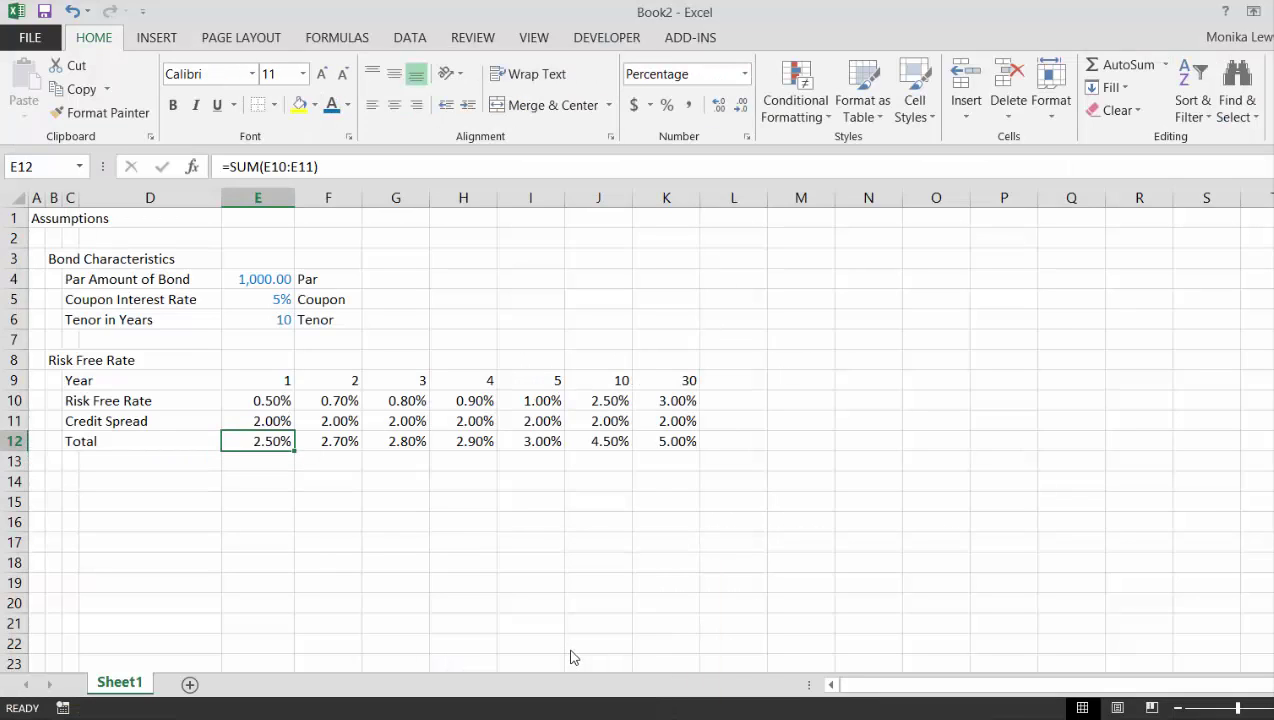
key("F2")
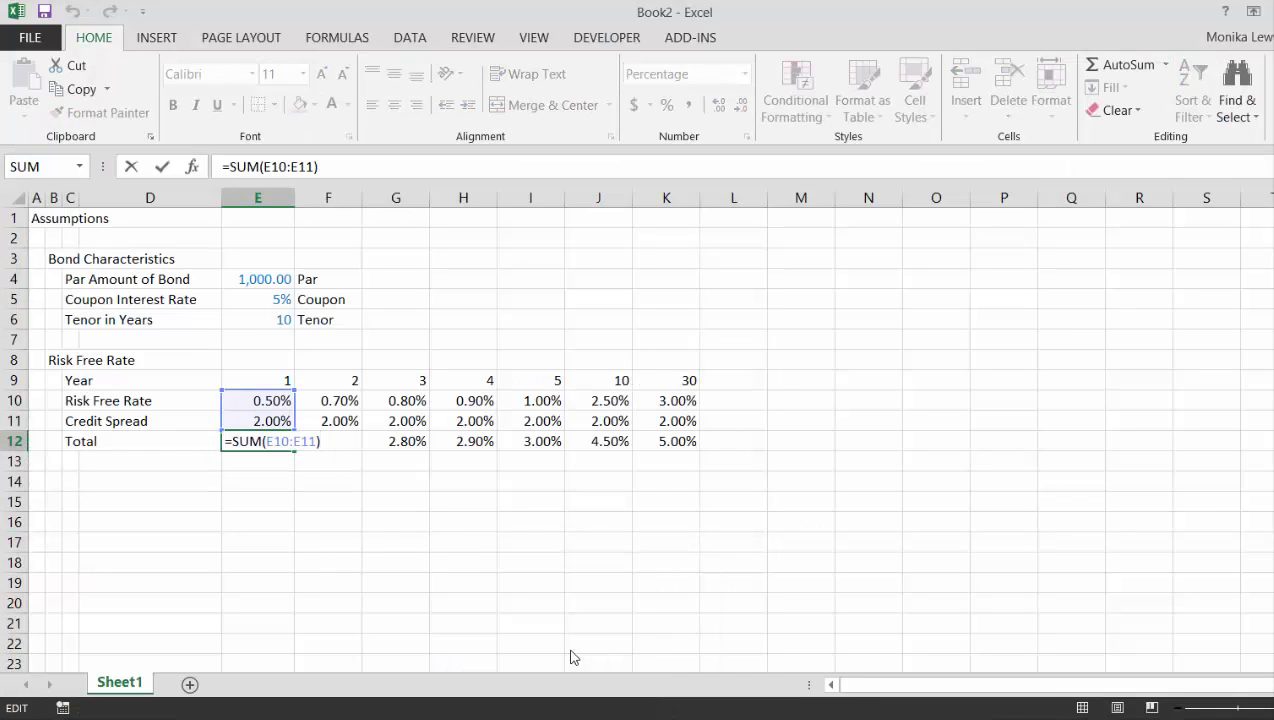
key("F4")
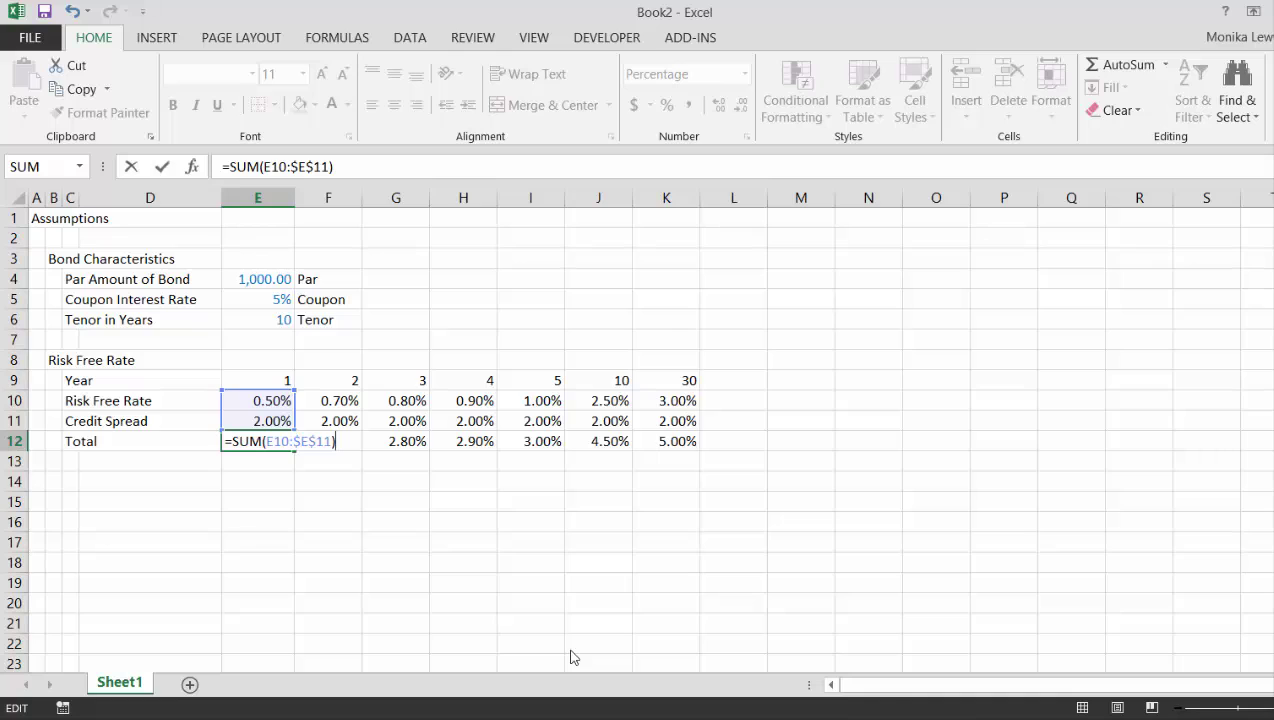
key("F4")
key("F4")
key("F4")
key("F4")
key("F4")
key("F4")
key("F4")
key("F4")
key("F4")
key("F4")
key("F4")
key("F4")
key("F4")
key("F4")
key("F4")
key("F4")
key("F4")
key("F4")
key("F4")
key("F4")
key("F4")
key("F4")
key("F4")
key("F4")
key("F4")
key("F4")
key("F4")
key("F4")
key("F4")
key("F4")
key("ctrl+Return")
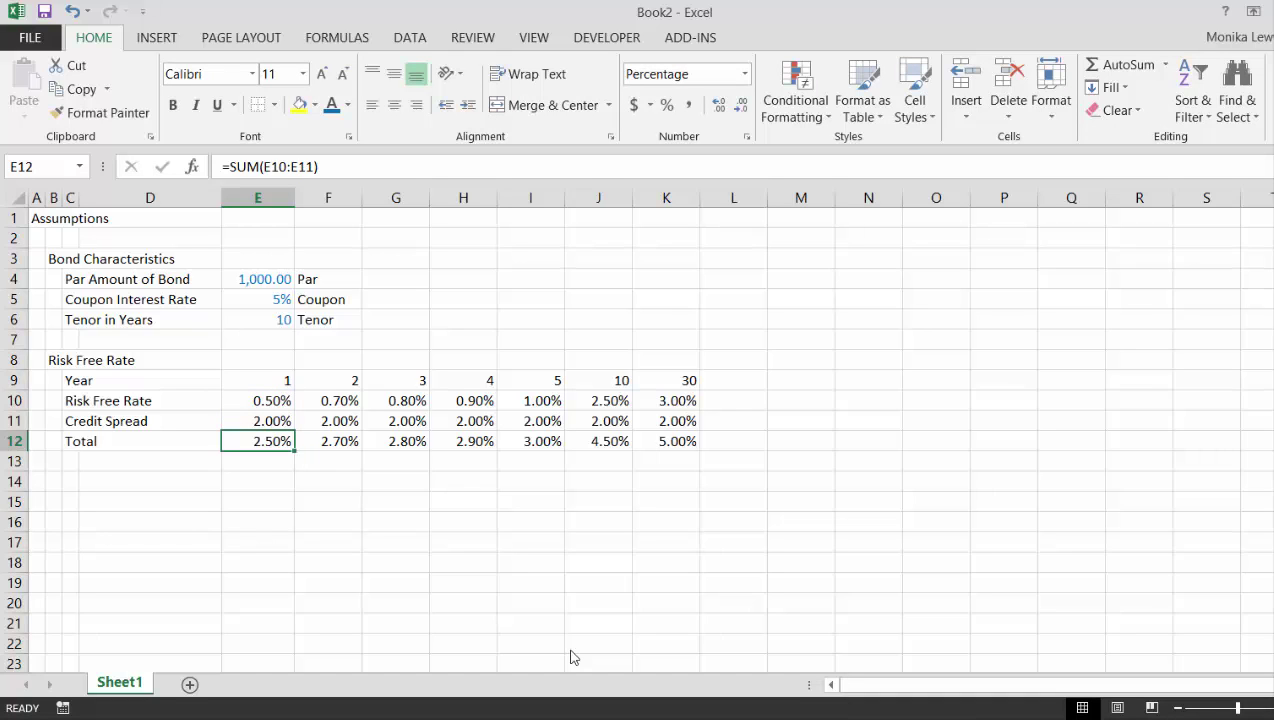
- Select all of row 12, extend the selection to the entire sheet, and return to the single cell E8
key("shift+space")
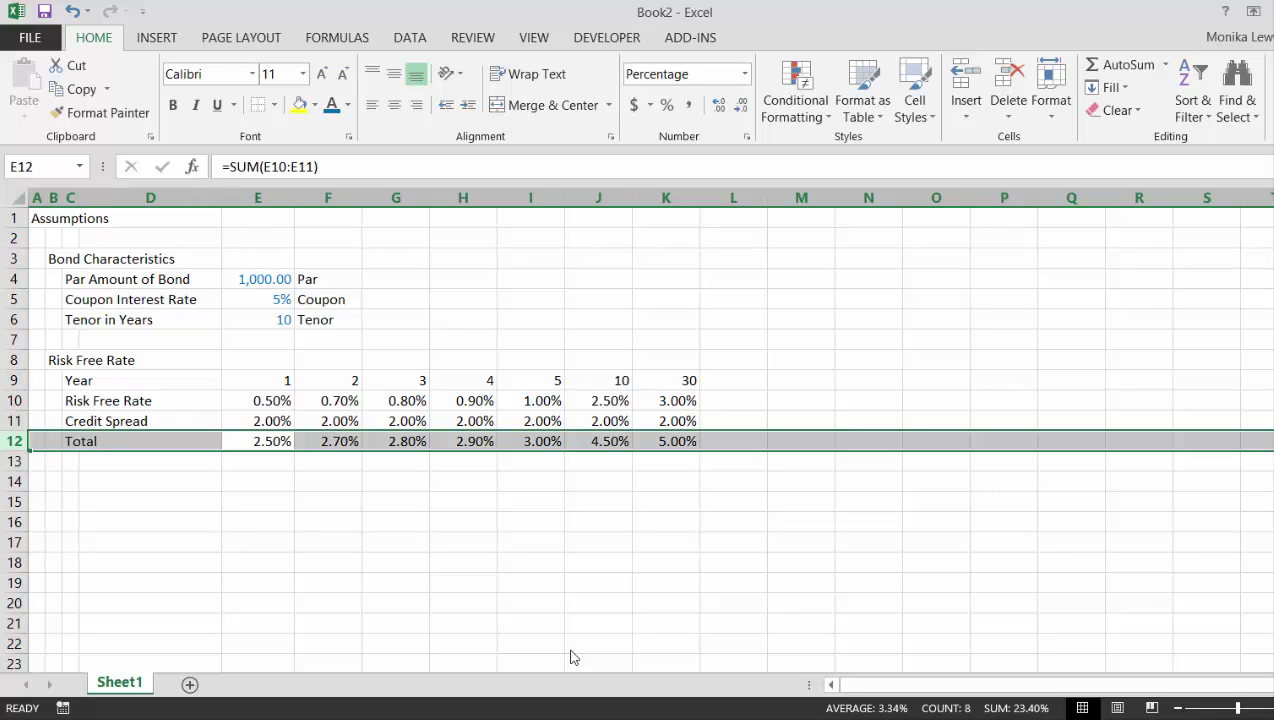
key("ctrl+space")
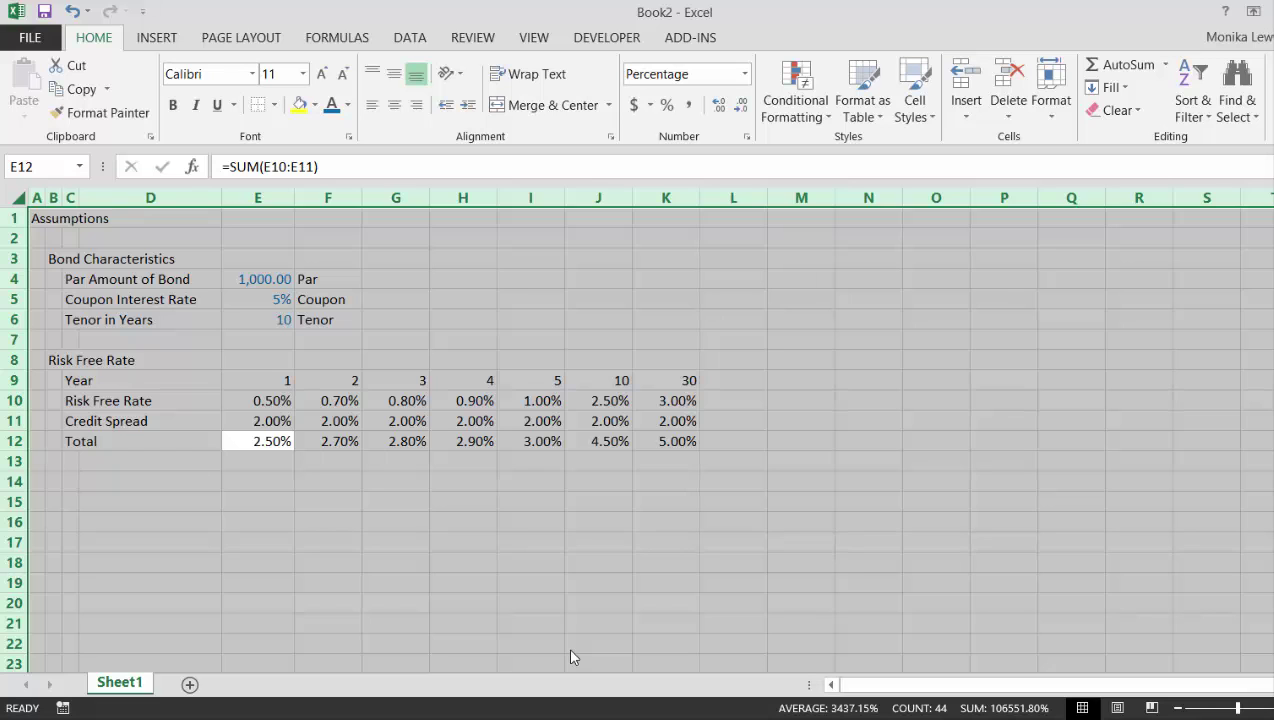
key("Down")
key("Up")
key("Up")
key("Up")
key("Up")
key("Up")
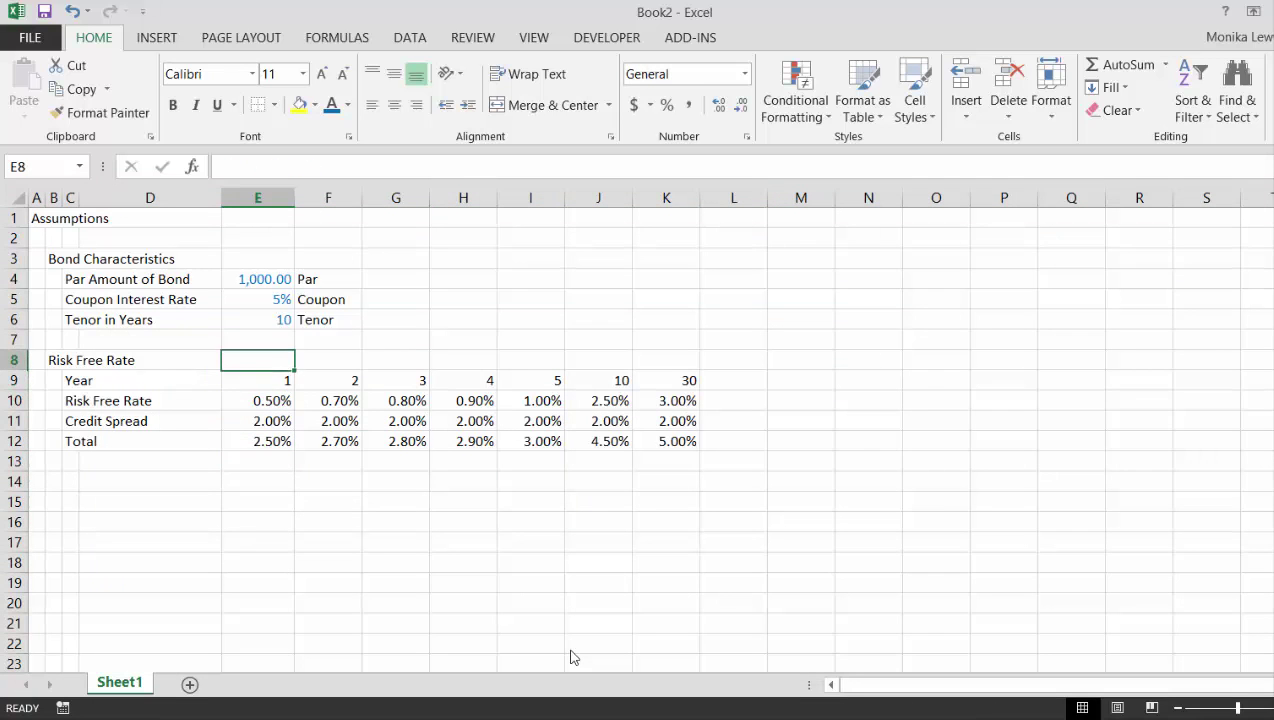
- Select the risk-free rate table C9:K12, from the Year label across to the 30-year column and down to Total
key("Down")
key("Left")
key("Left")
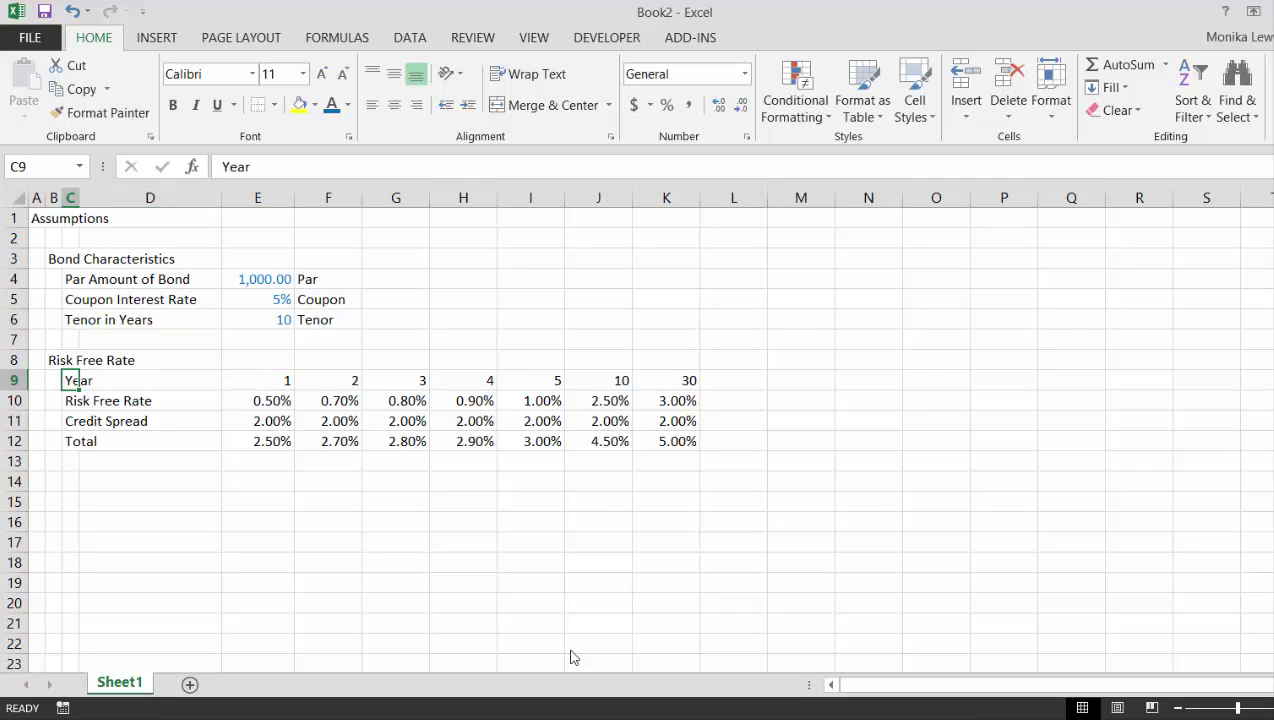
key("Down")
key("Down")
key("Down")
key("Down")
key("Down")
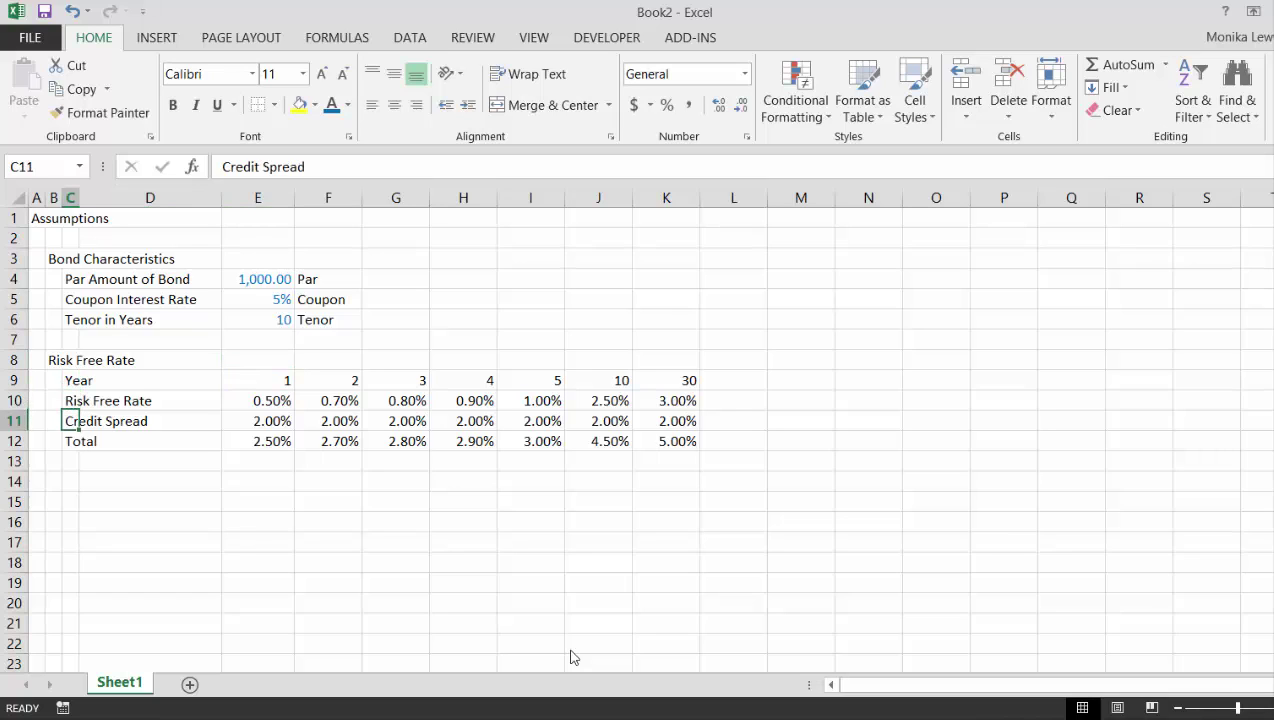
key("Up")
key("Up")
key("Up")
key("Up")
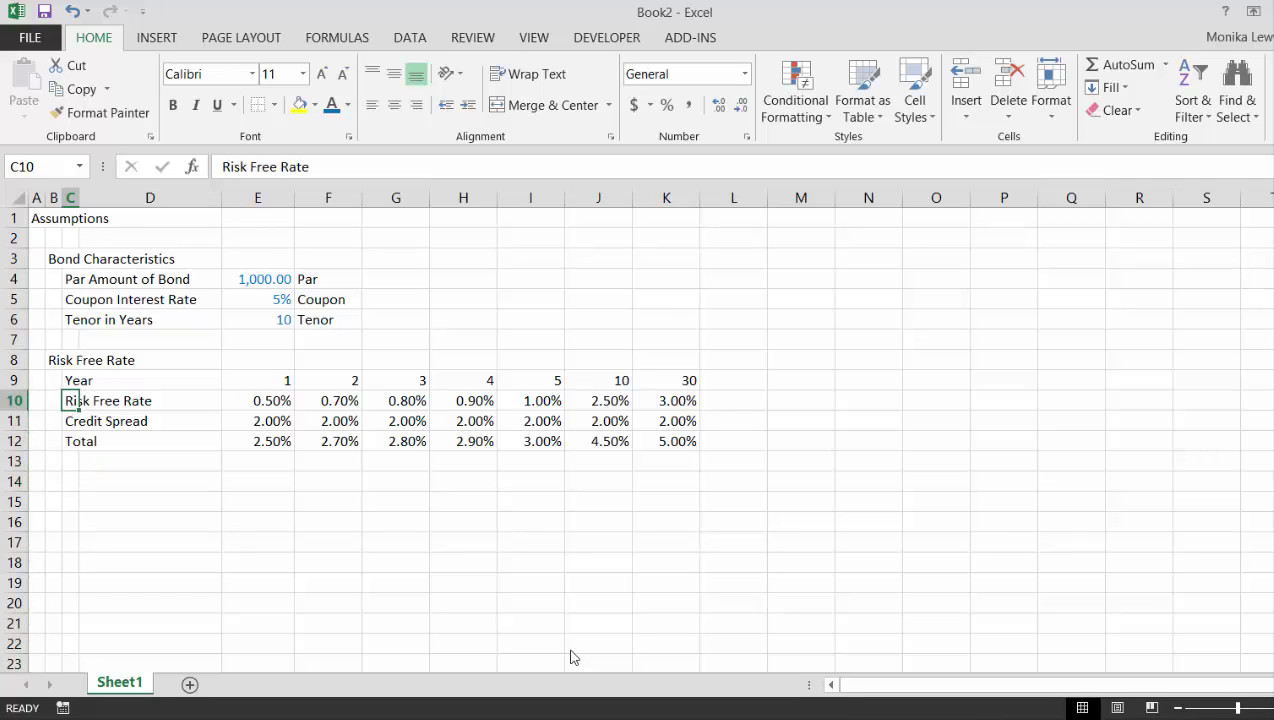
key("Up")
key("shift+Right")
key("shift+Right")
key("Left")
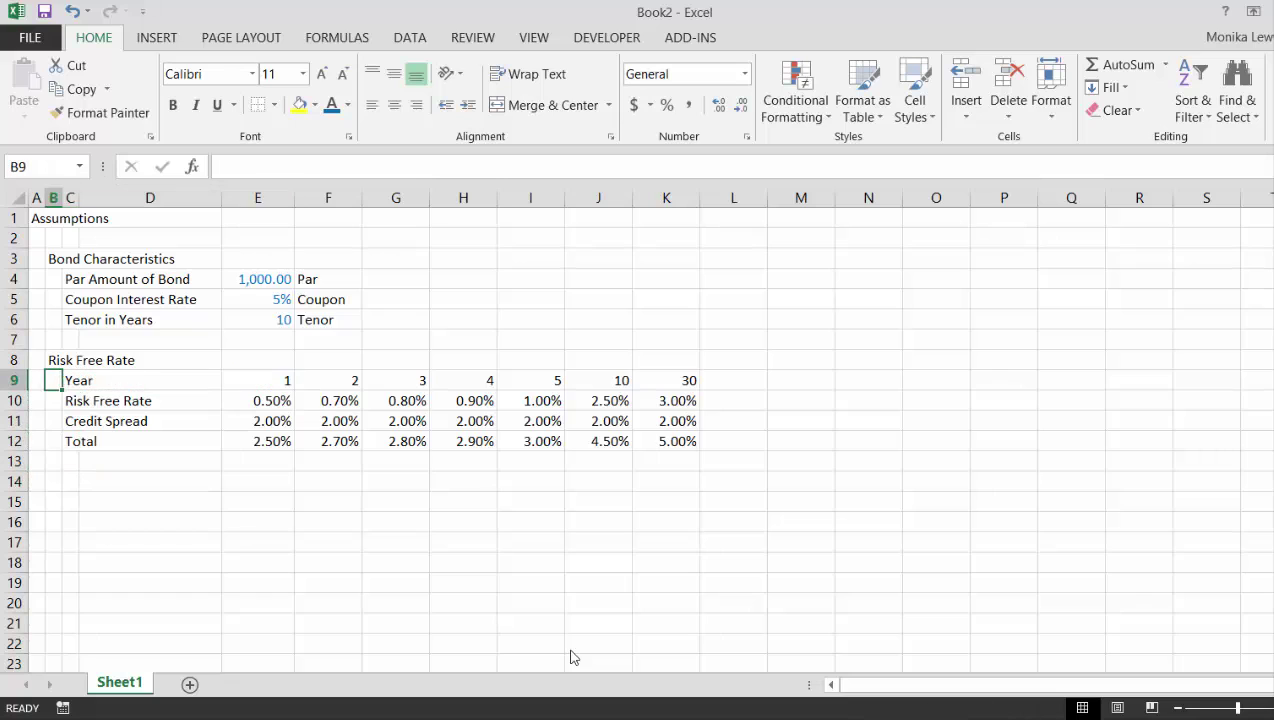
key("Right")
key("shift+Right")
key("shift+Right")
key("ctrl+shift+Right")
key("ctrl+shift+Down")
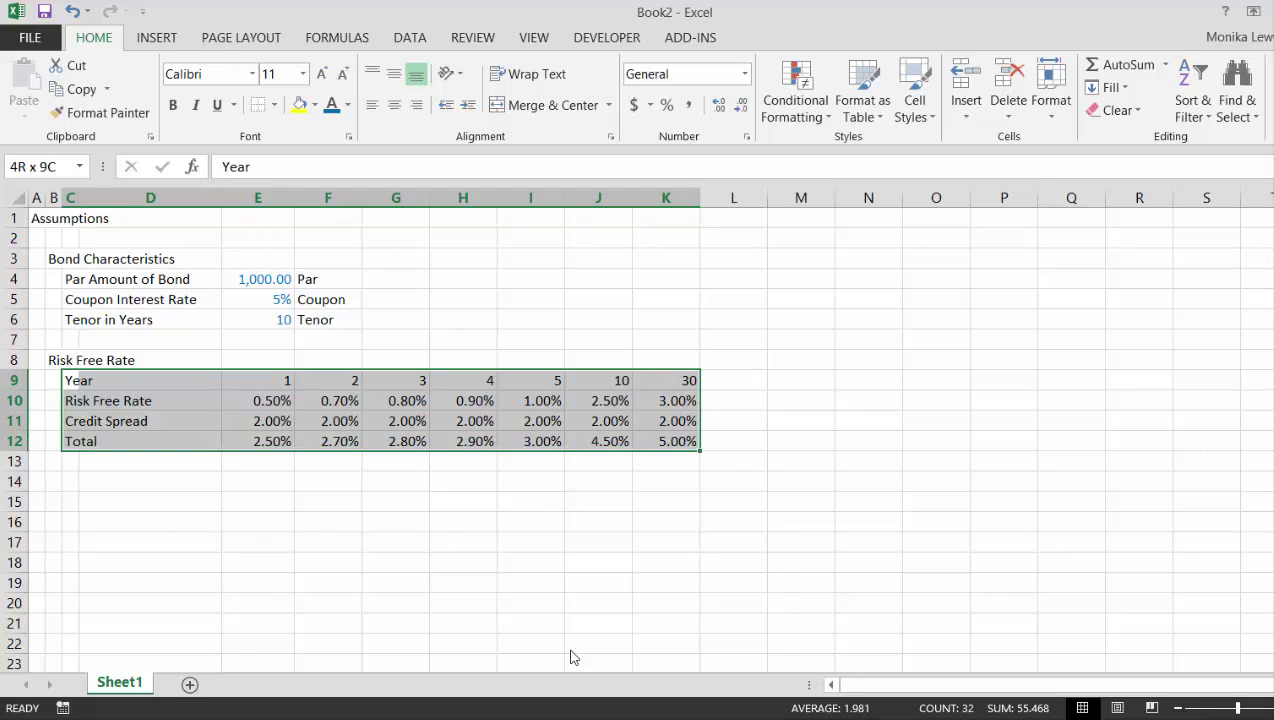
- Select the entire Total row and insert six blank rows above it
key("Down")
key("Down")
key("Down")
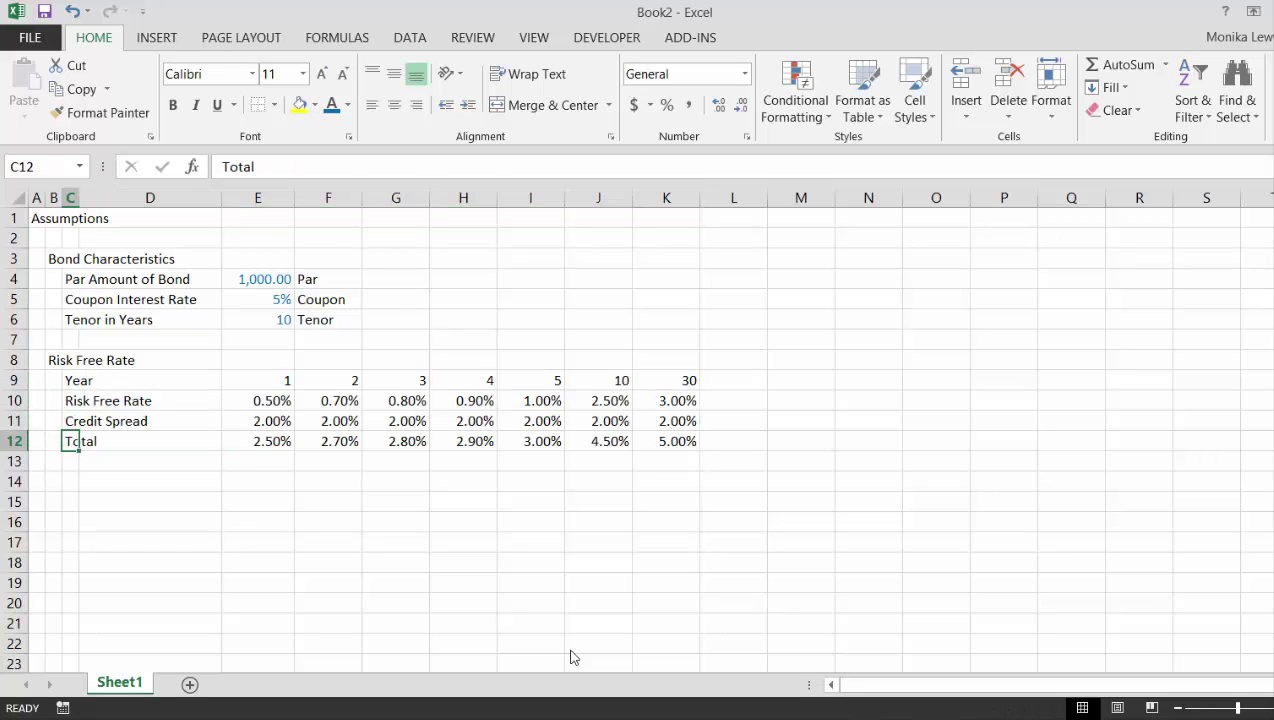
key("shift+space")
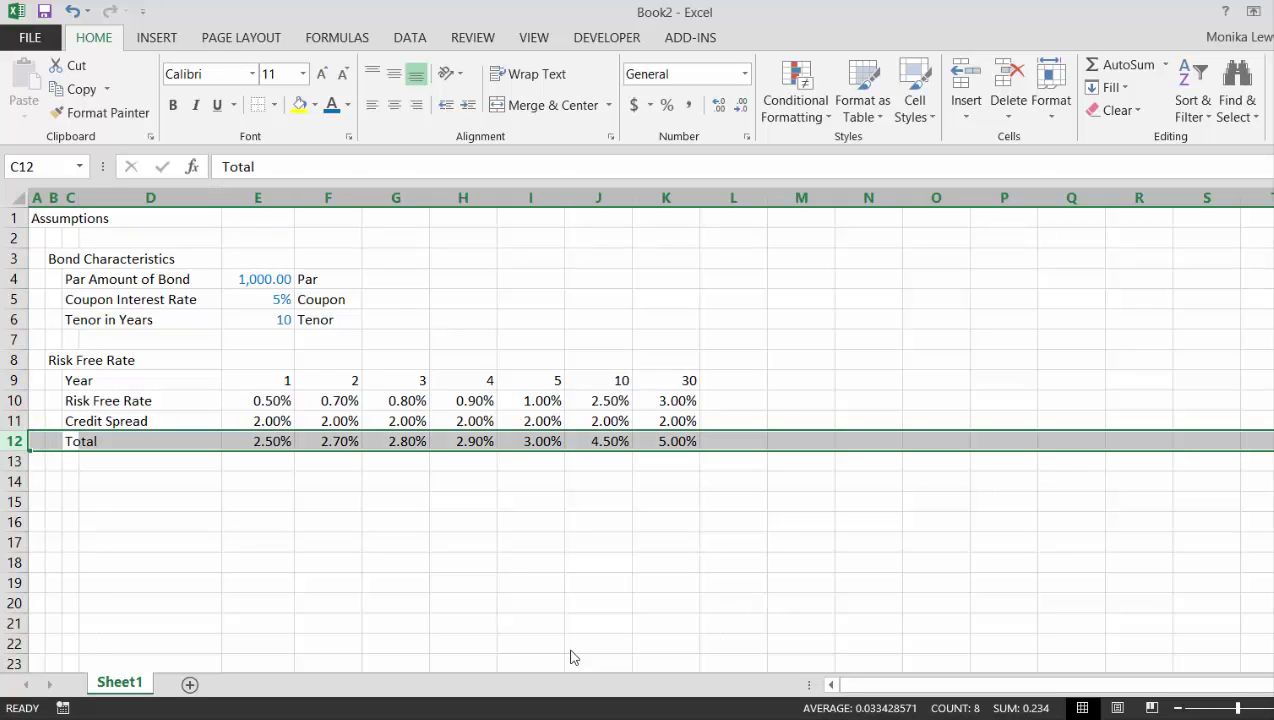
key("ctrl+shift+plus")
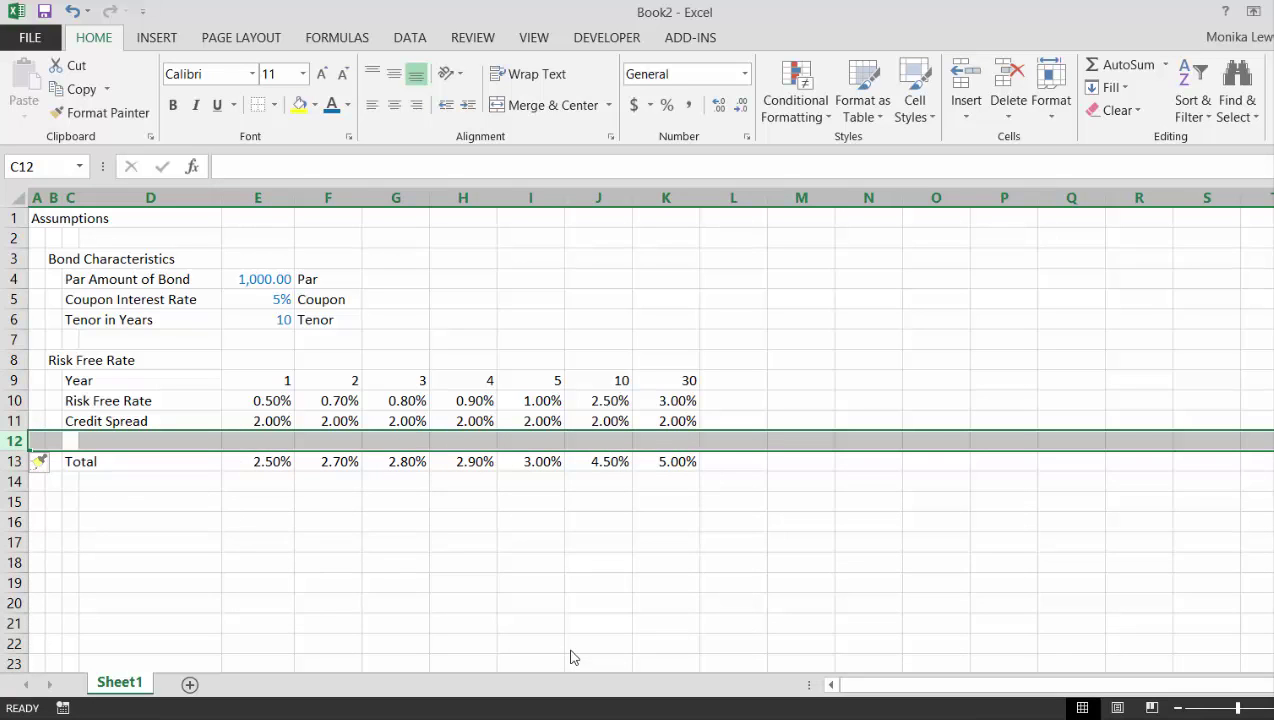
key("ctrl+shift+plus")
key("ctrl+shift+plus")
key("ctrl+shift+plus")
key("ctrl+shift+plus")
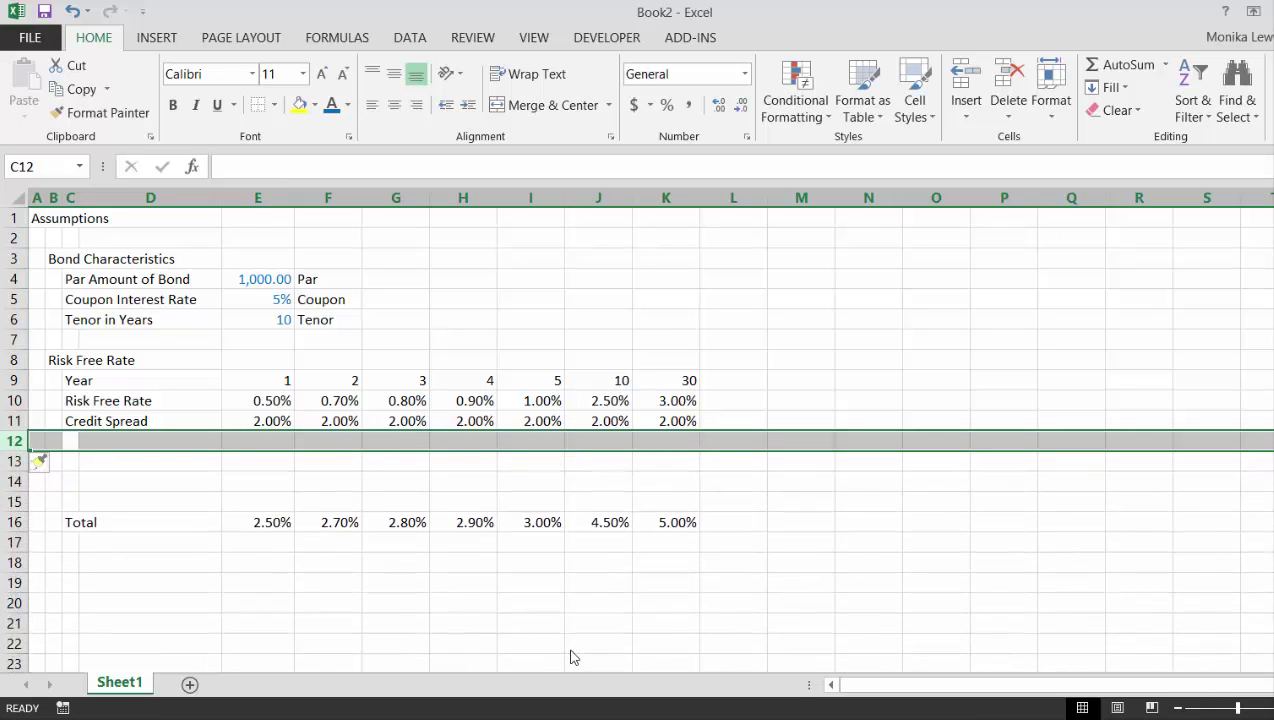
key("ctrl+shift+plus")
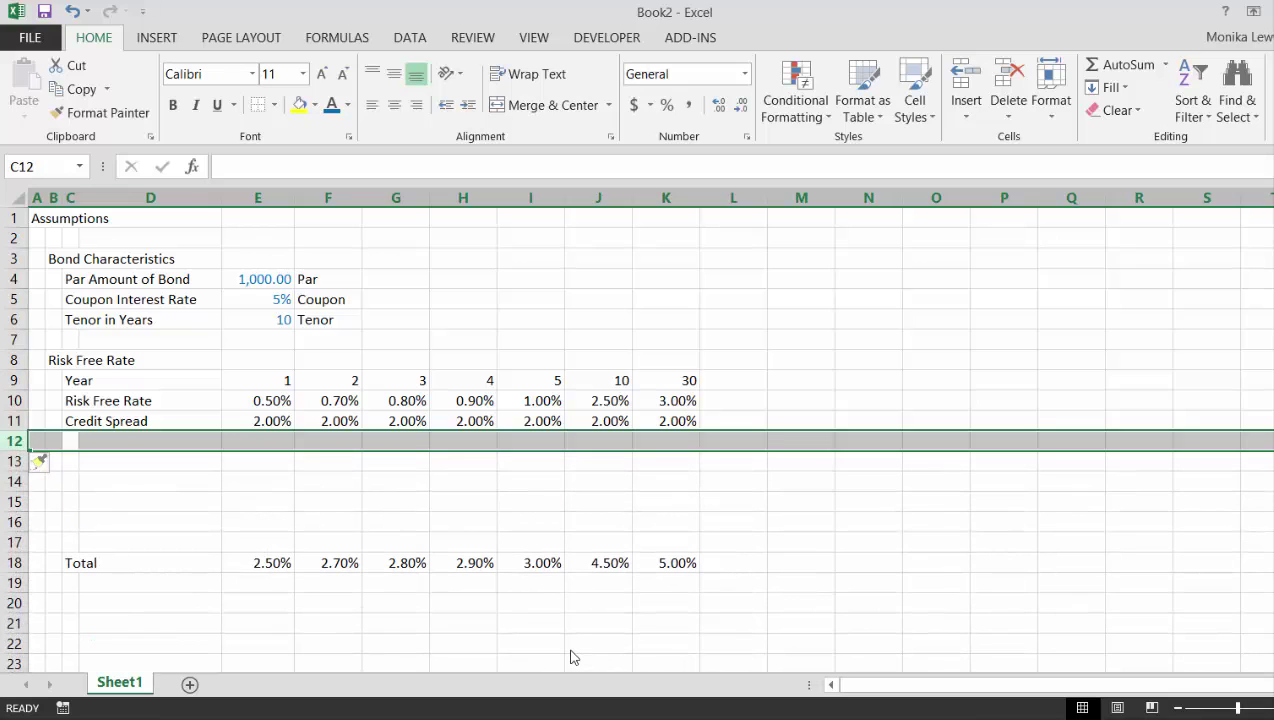
- Delete the six blank rows between Credit Spread and Total, and select cell G14
key("ctrl+minus")
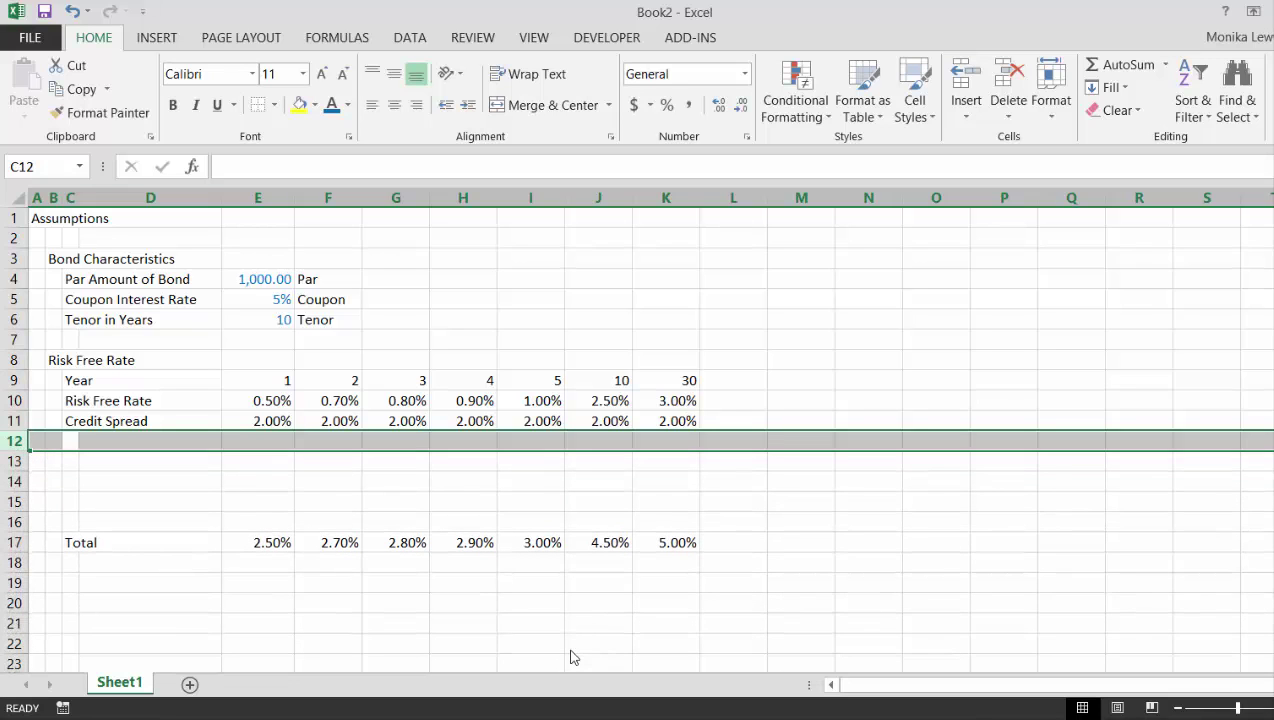
key("ctrl+minus")
key("ctrl+minus")
key("ctrl+minus")
key("ctrl+minus")
key("ctrl+minus")
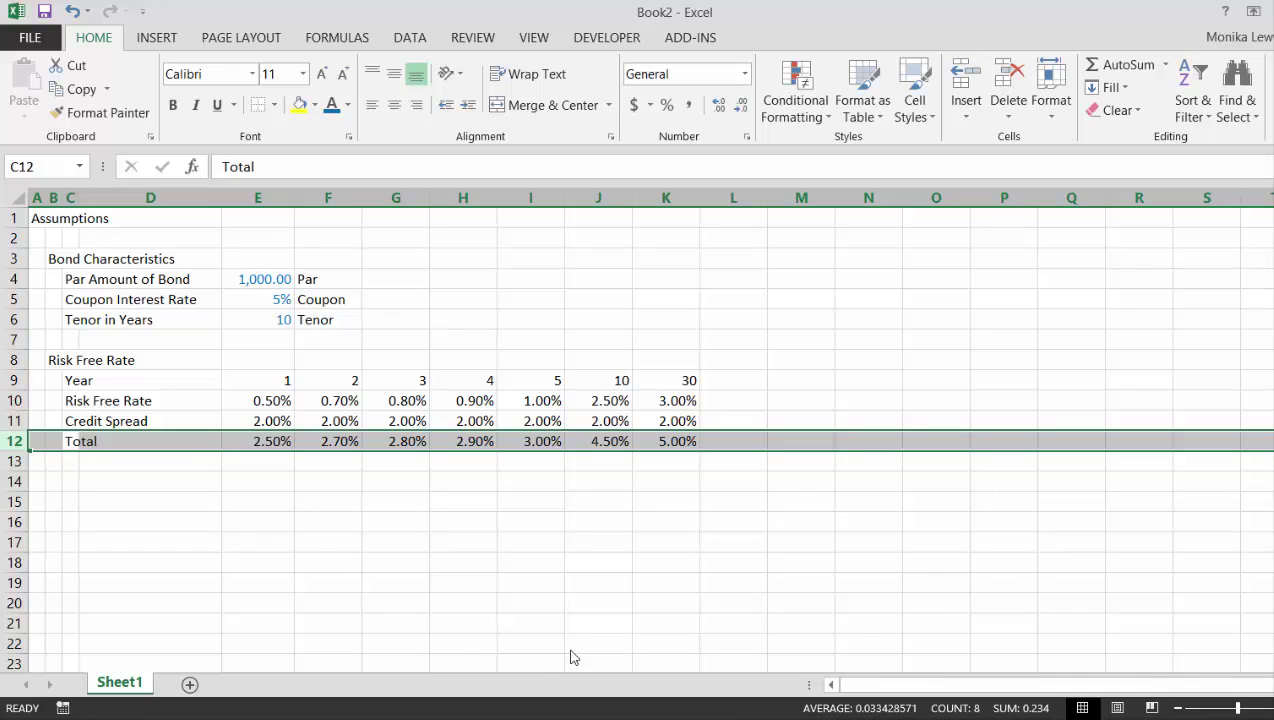
left_click(426, 484)
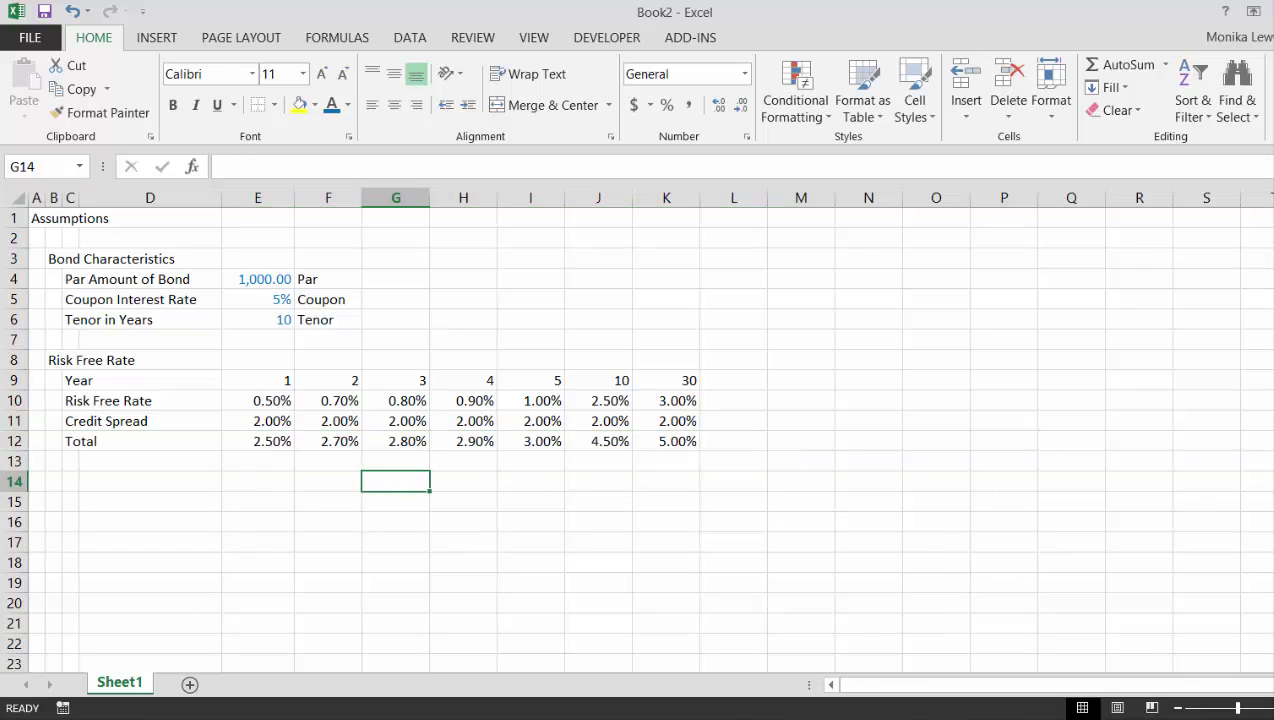
- Switch to the Excel Short Cut Keys document in Word to review the Go To shortcut
mouse_move(362, 718)
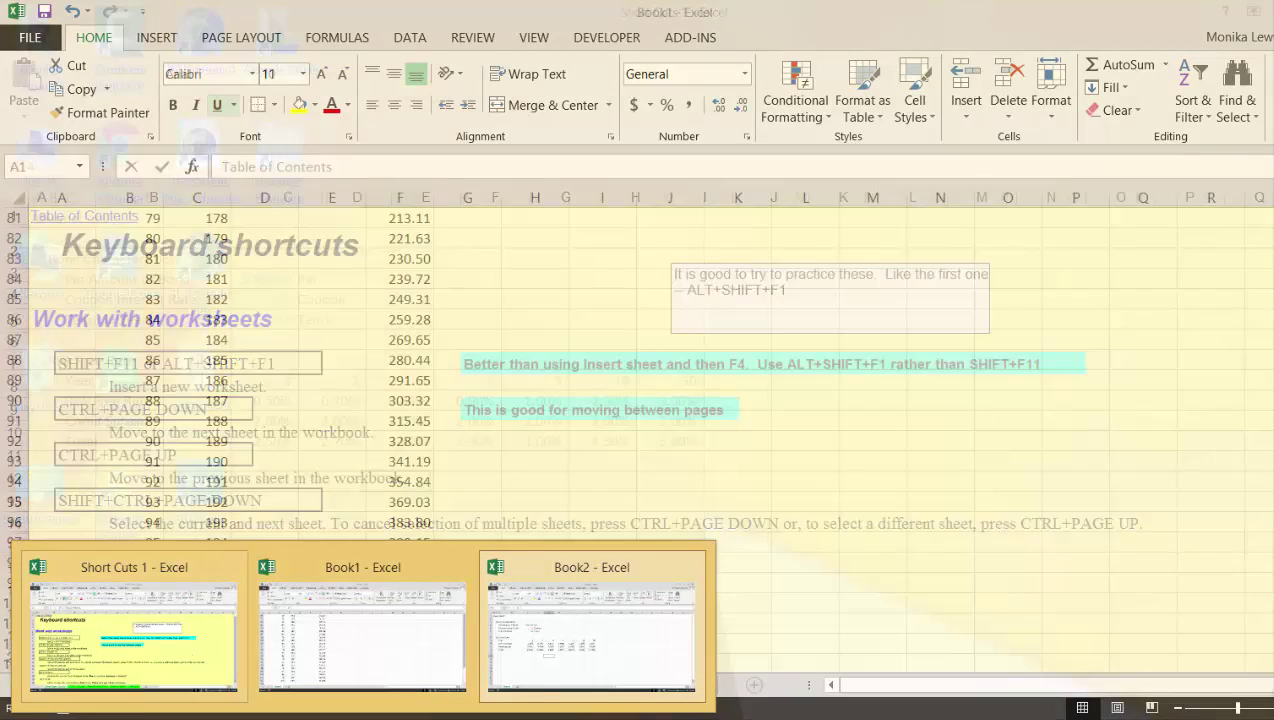
mouse_move(396, 694)
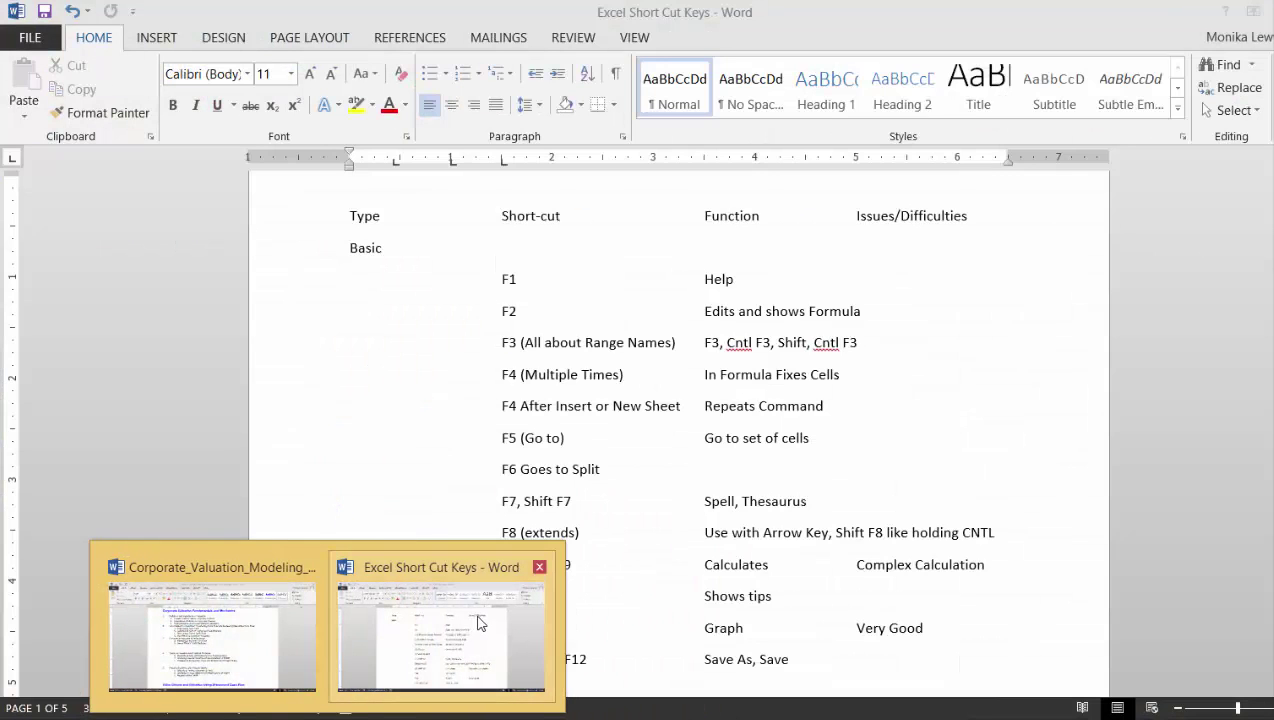
left_click(478, 620)
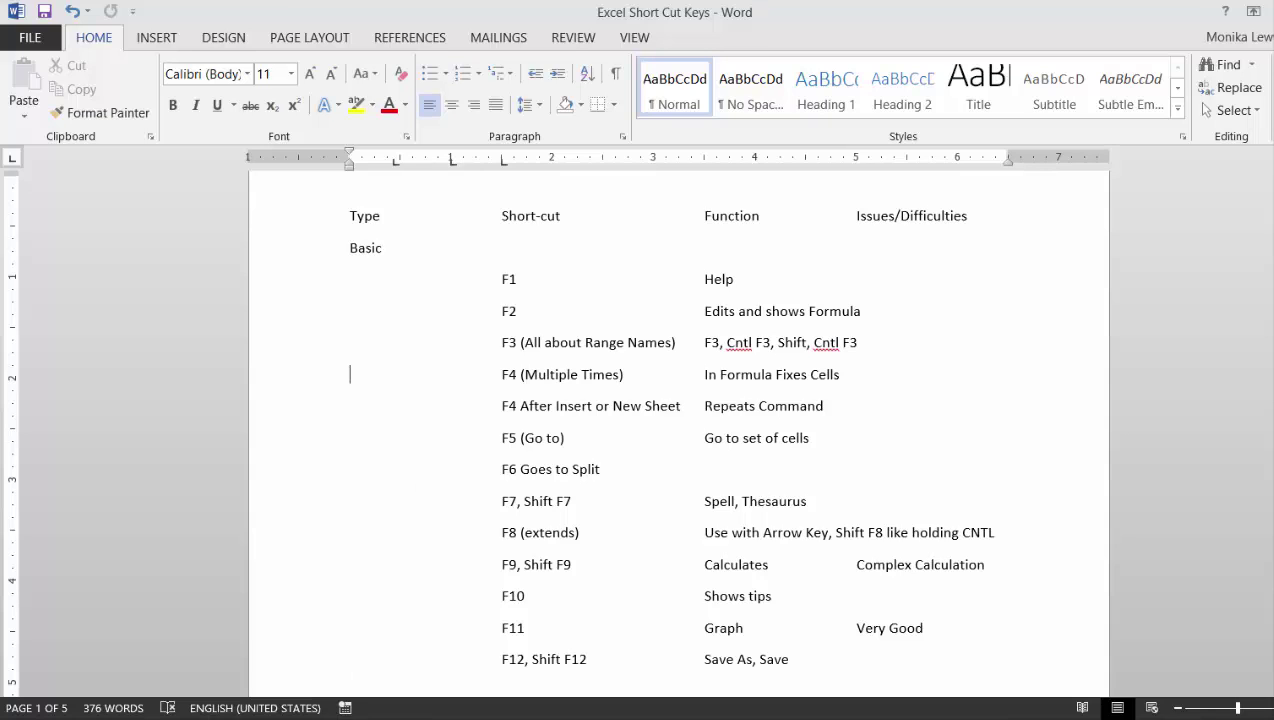
- Return to Book2 and jump to cell A20 with Go To
mouse_move(350, 714)
left_click(500, 672)
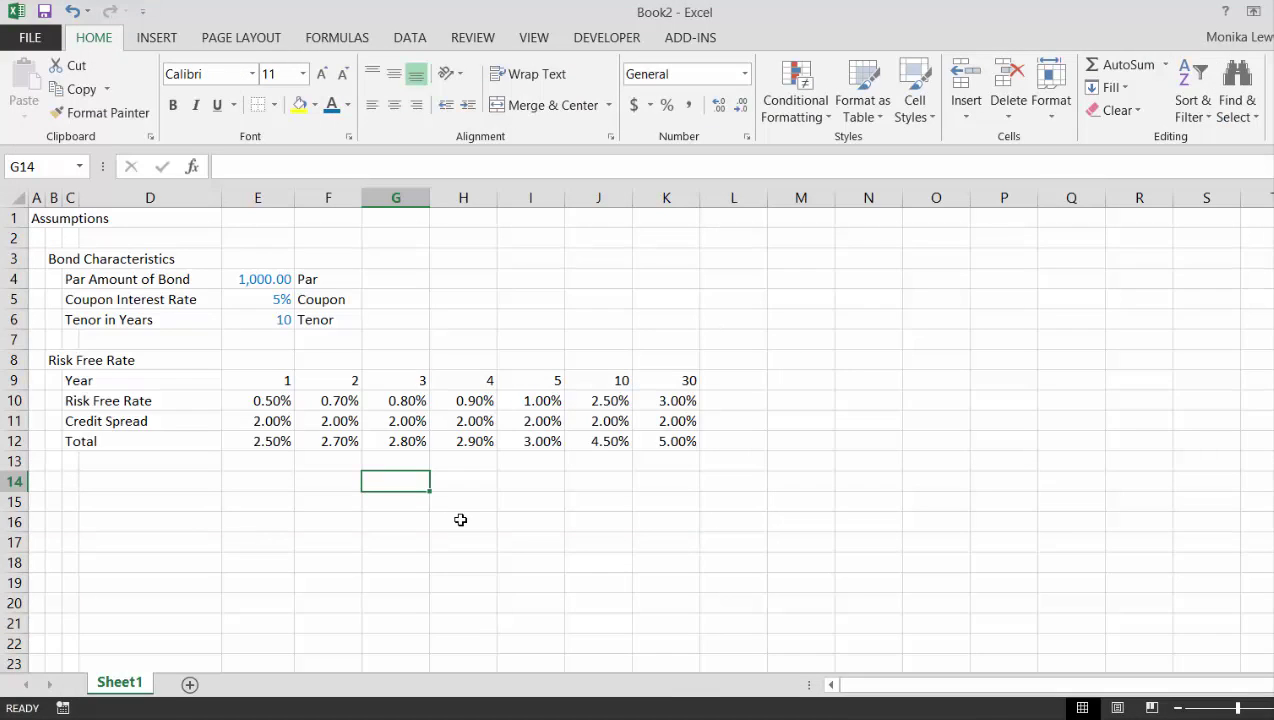
key("F5")
type("a")
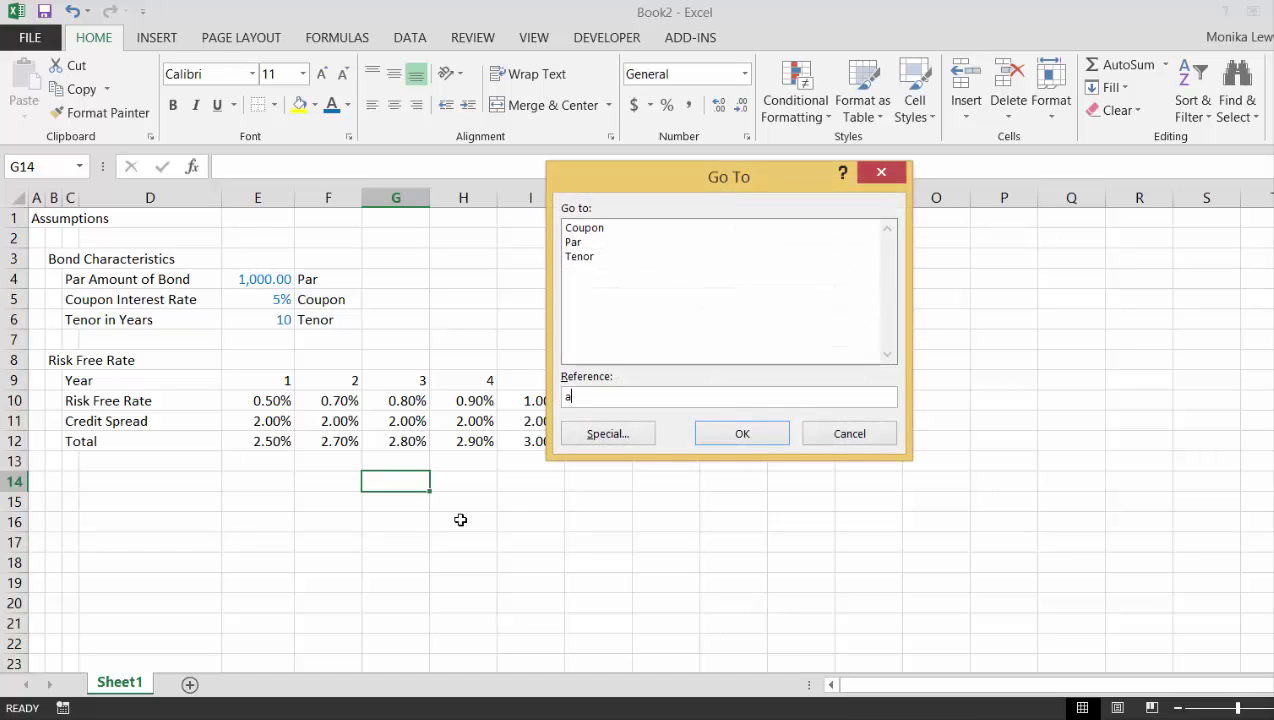
type("20")
key("Return")
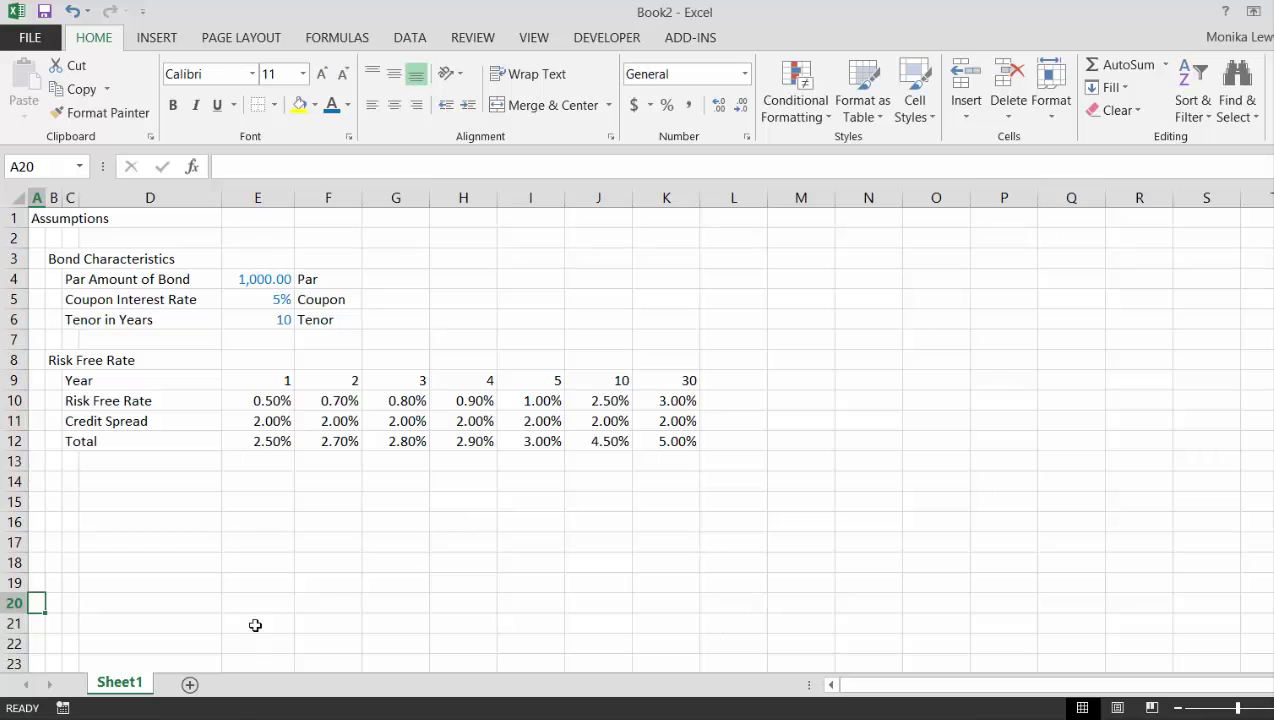
- Switch to the Excel Short Cut Keys document in Word to review the remaining function-key shortcuts
mouse_move(364, 719)
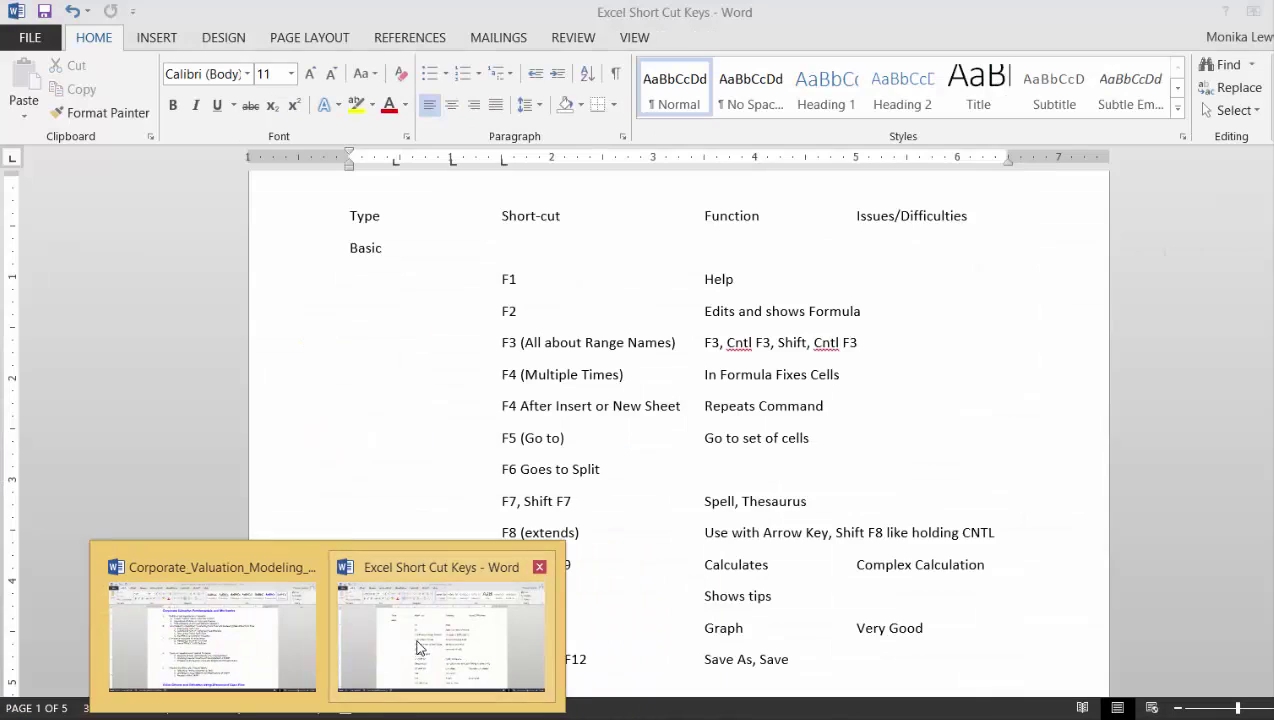
left_click(418, 648)
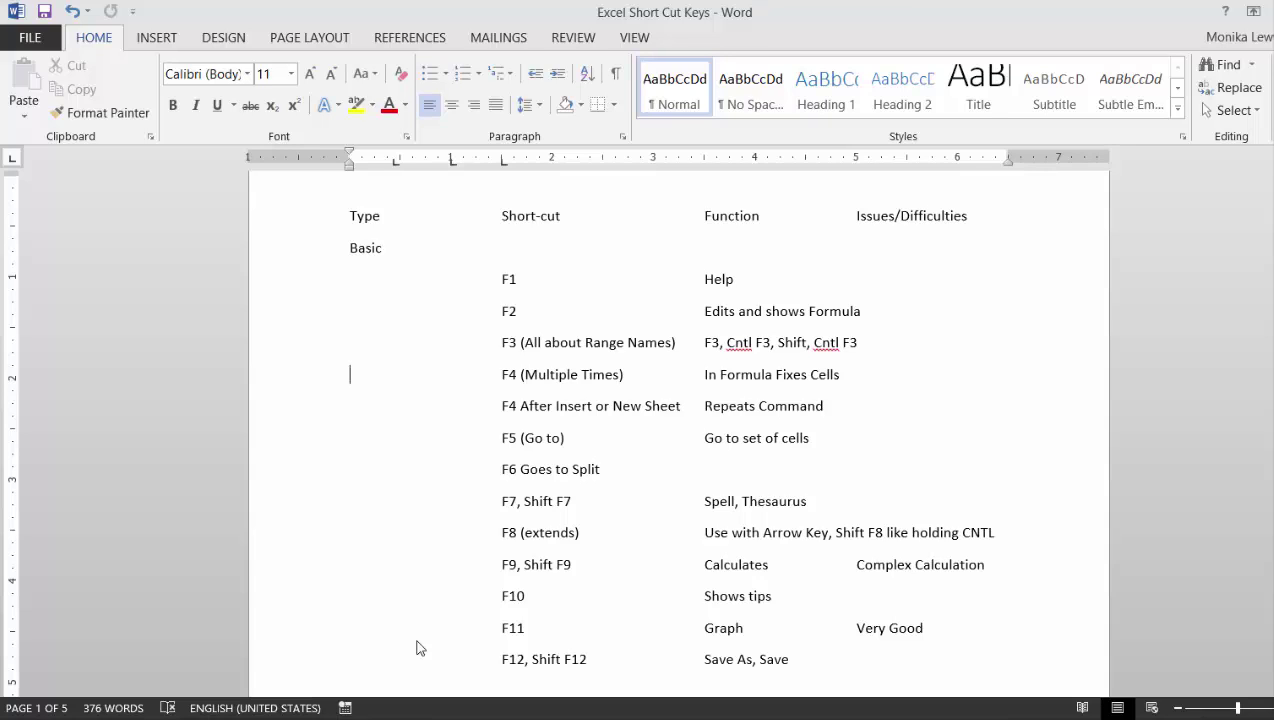
- Return to Book2 in Excel and check which calculation option is active for formulas
mouse_move(363, 718)
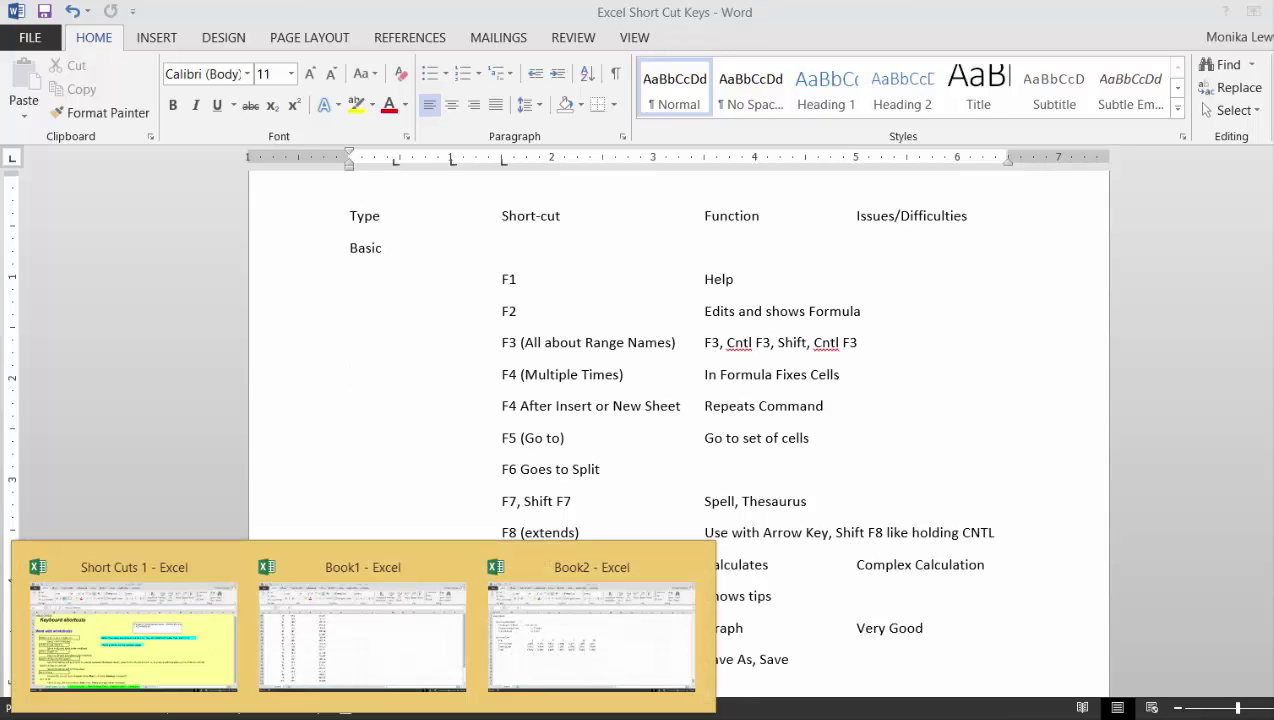
left_click(533, 660)
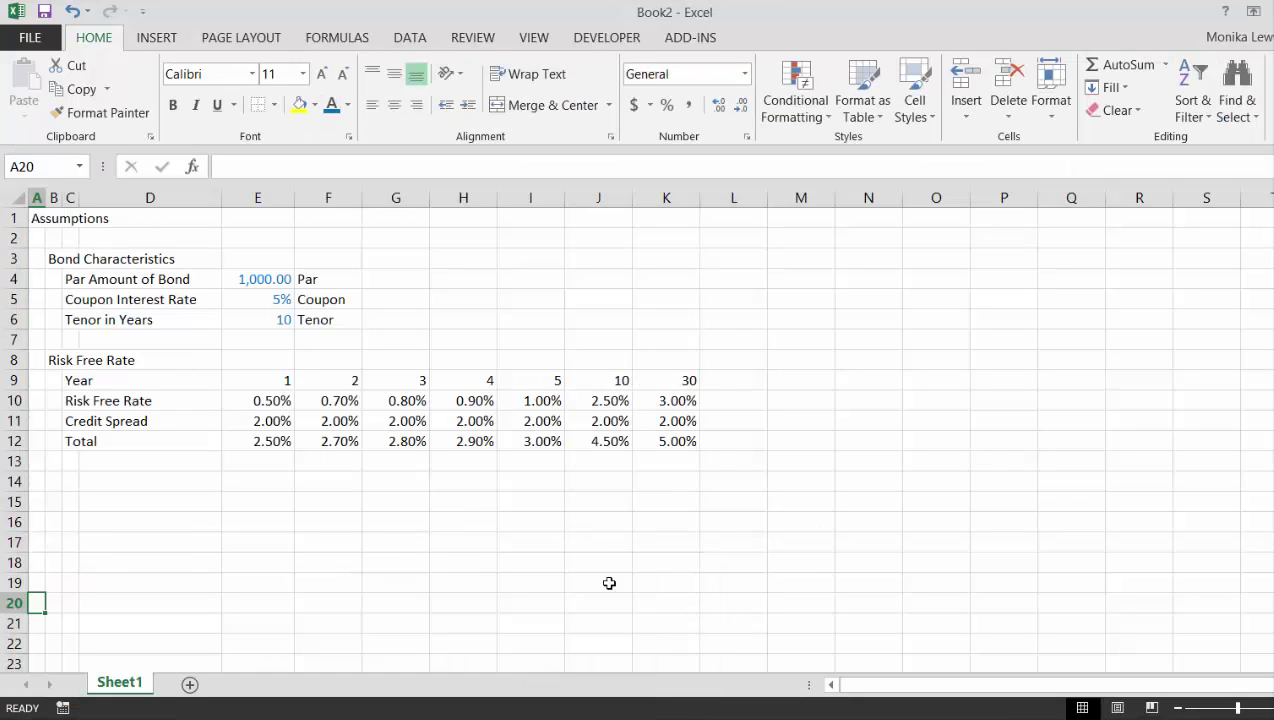
left_click(638, 513)
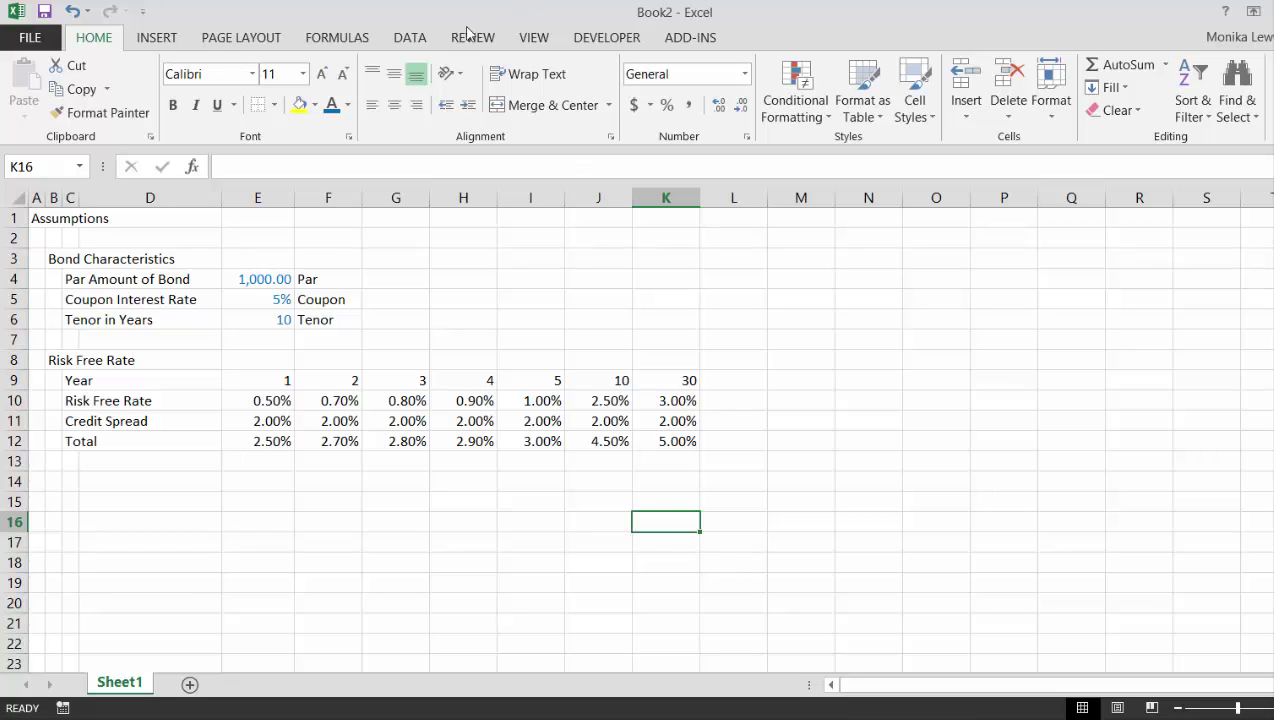
left_click(330, 42)
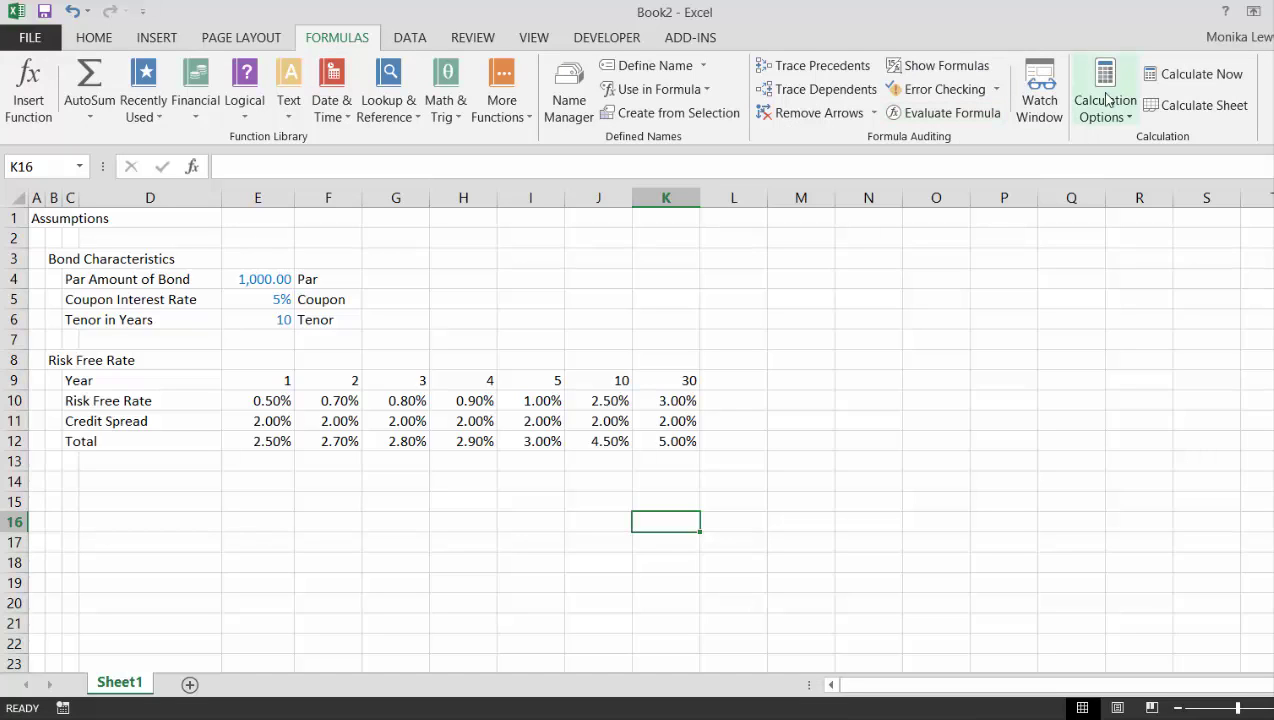
left_click(1126, 118)
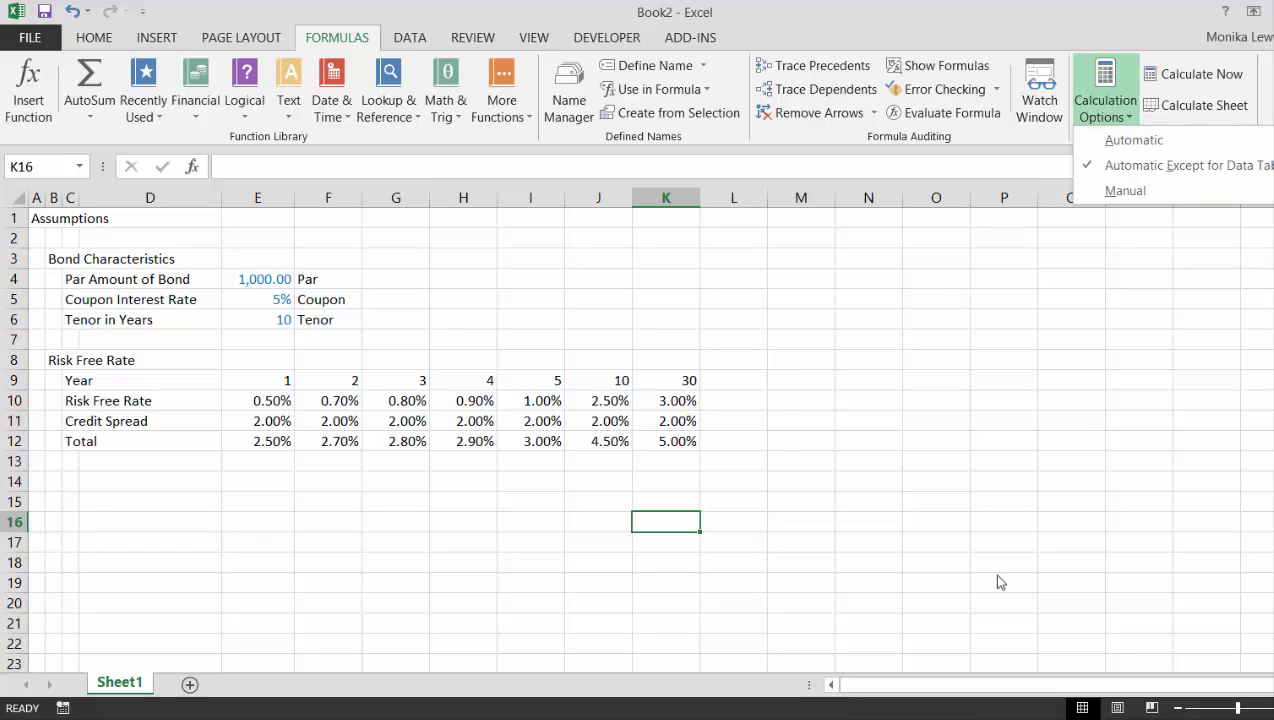
left_click(967, 498)
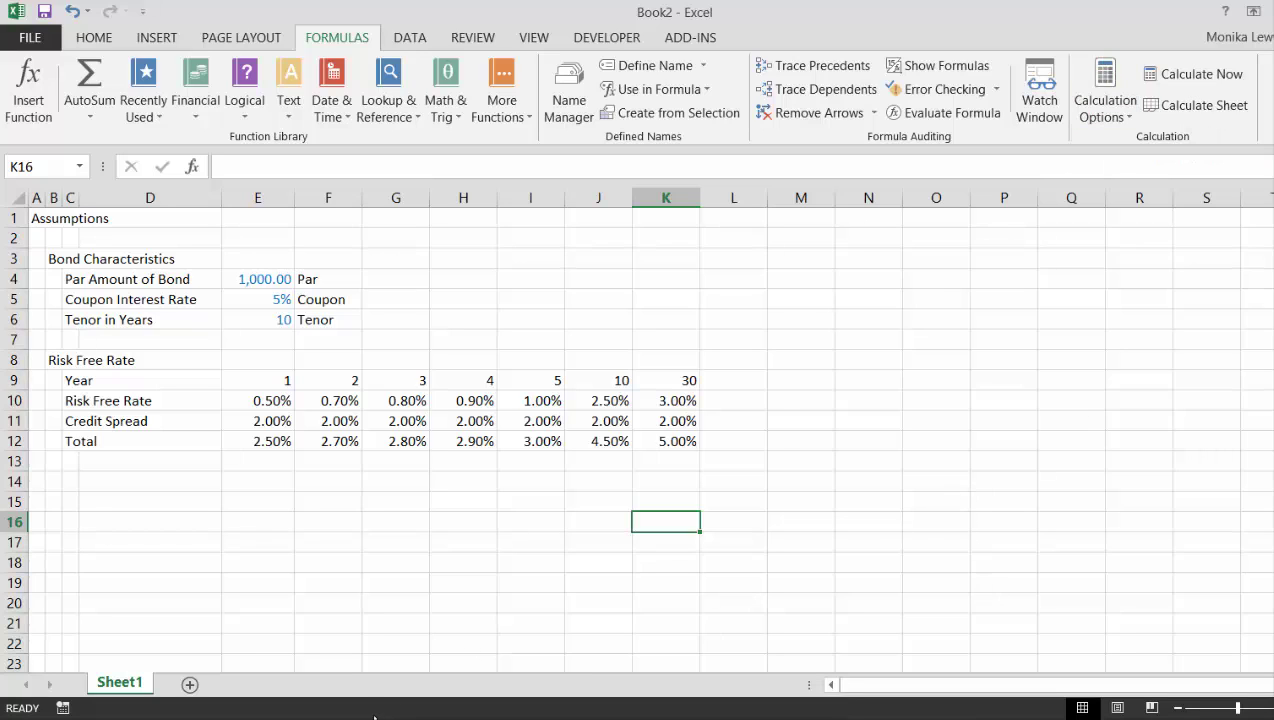
- Switch to the Excel Short Cut Keys document in Word to review the graph shortcut
mouse_move(326, 716)
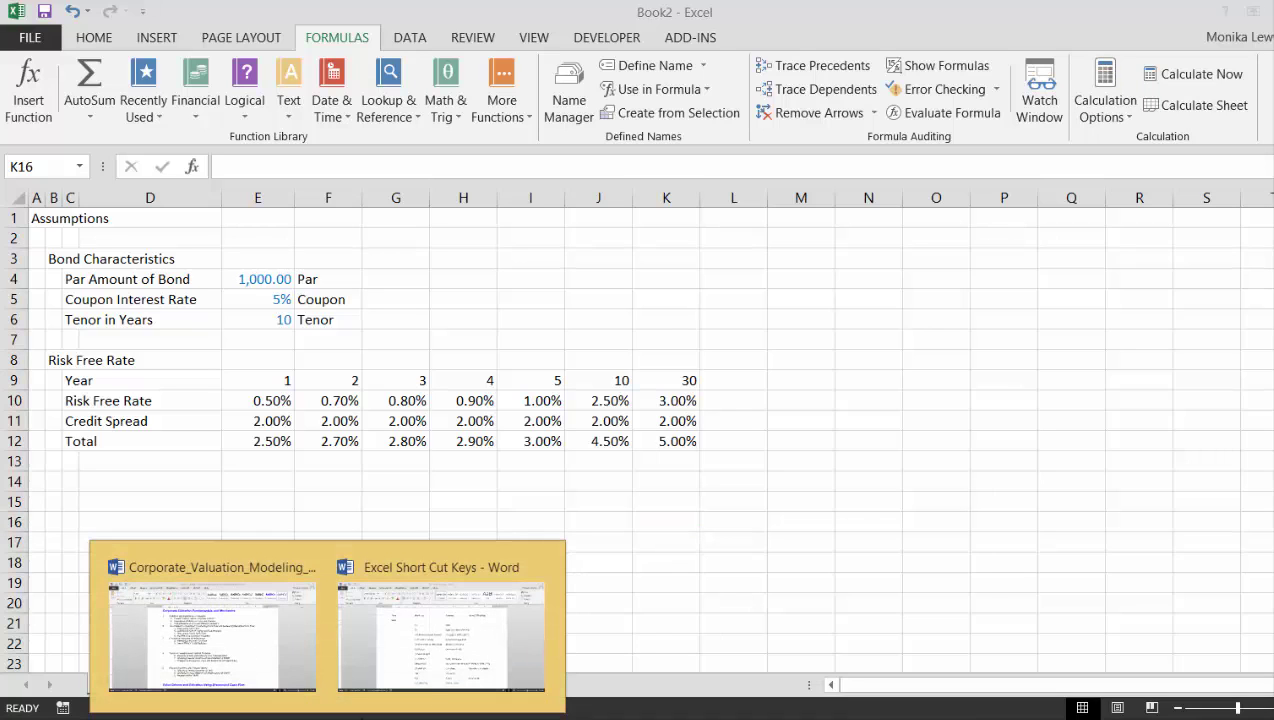
left_click(483, 662)
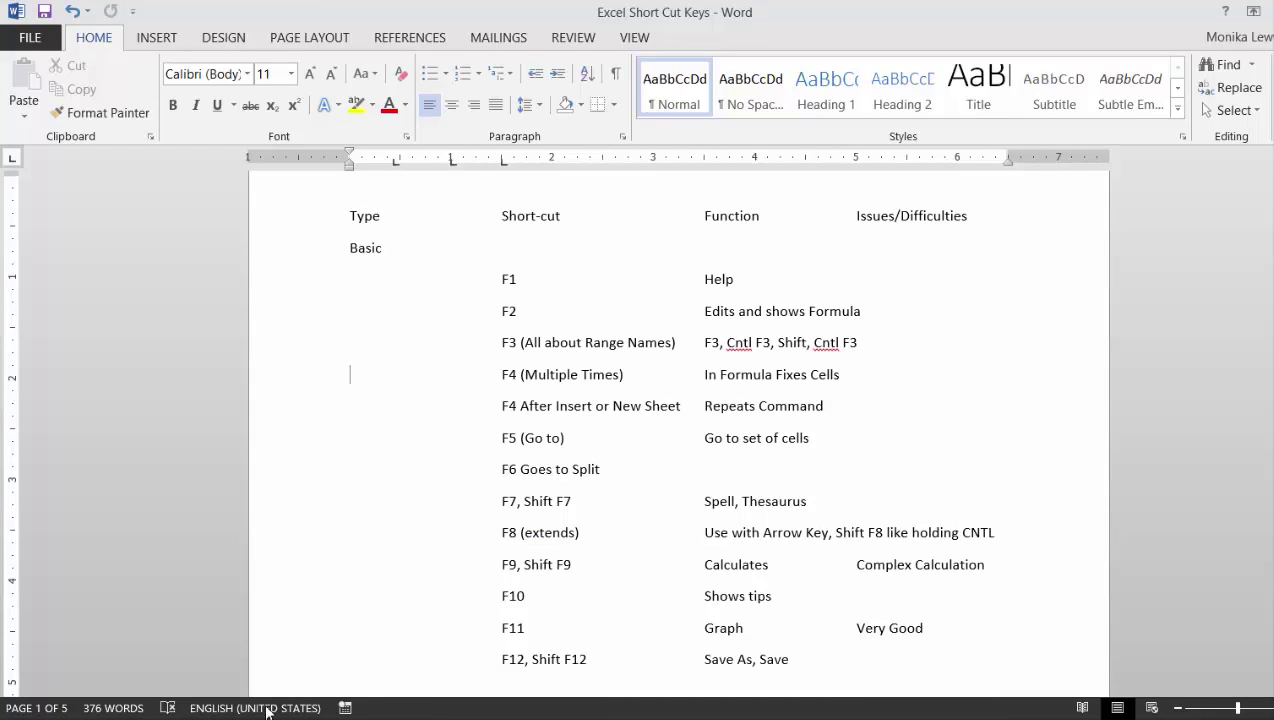
- Return to Book2 and clear the Year label in cell C9
mouse_move(362, 712)
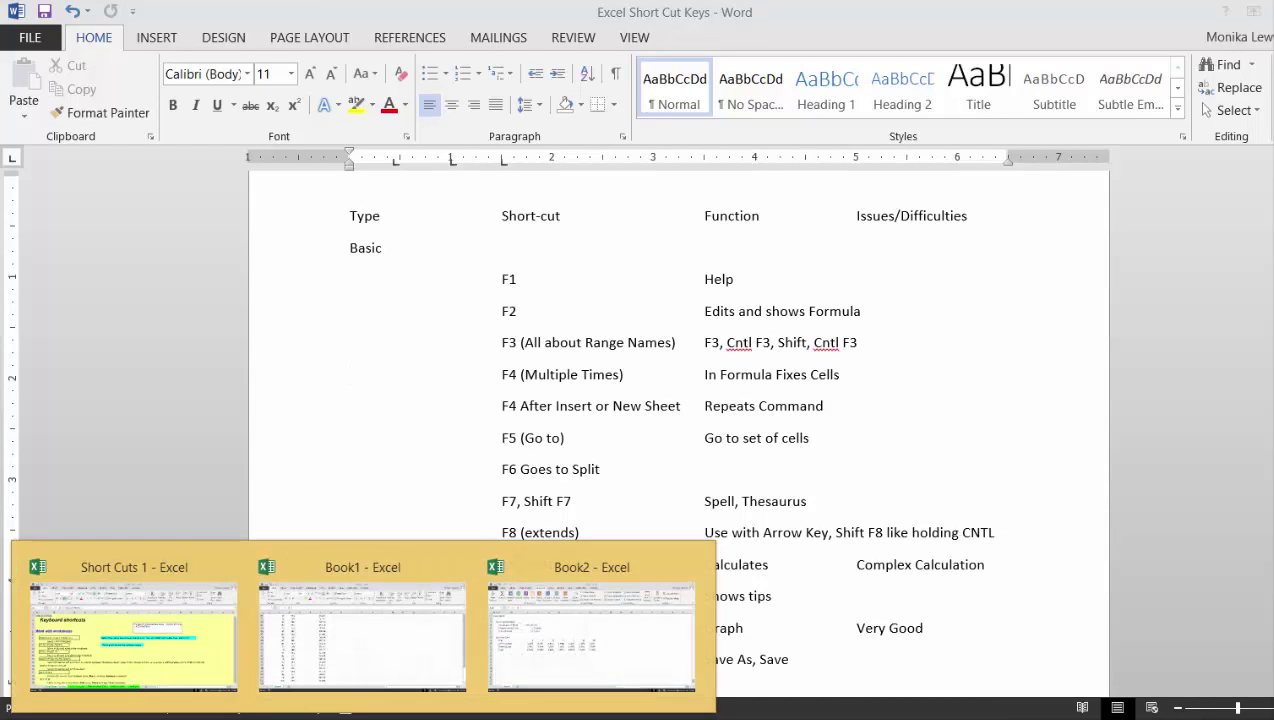
left_click(512, 649)
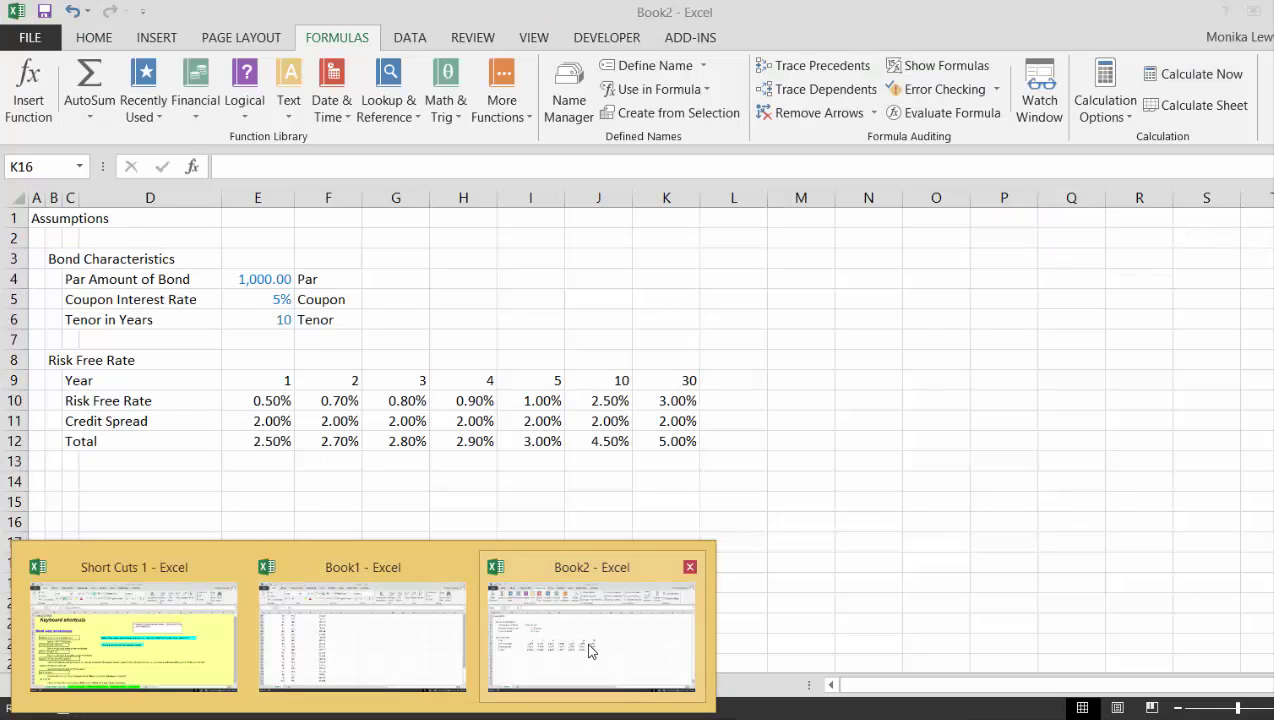
left_click(589, 651)
key("Left")
key("Left")
key("Left")
key("Left")
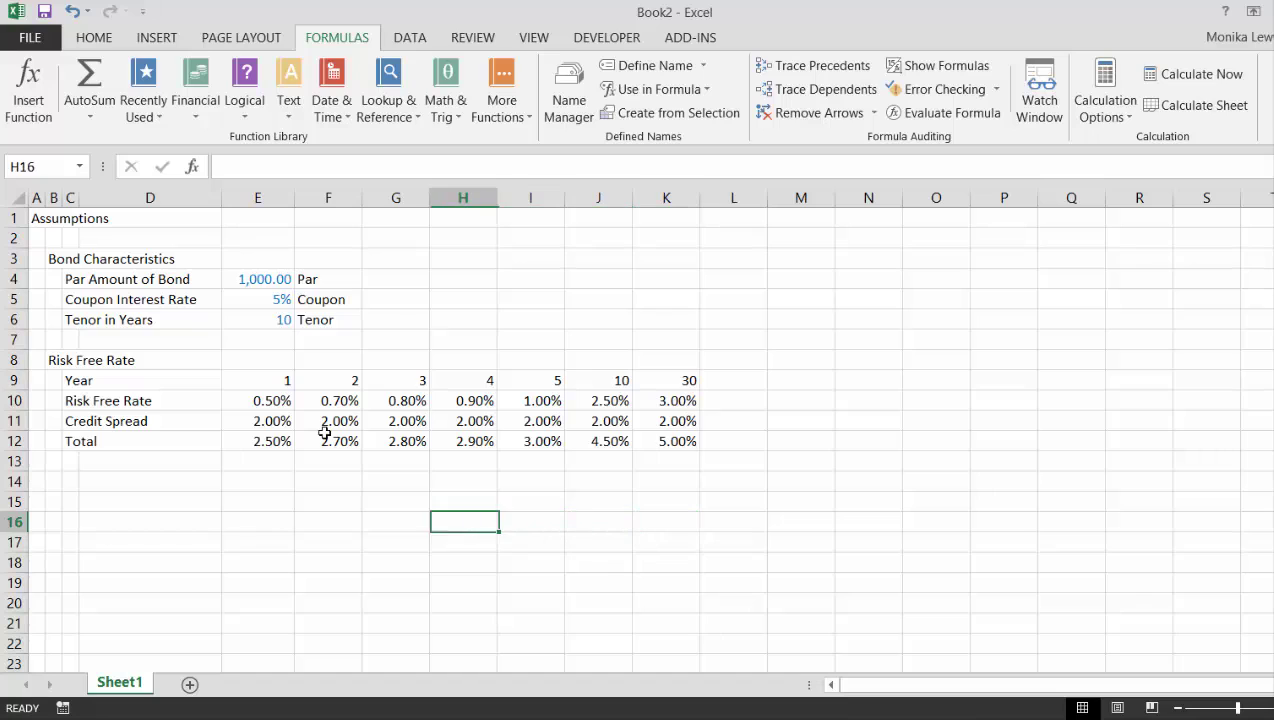
key("Up")
key("Up")
key("Up")
key("Up")
key("Up")
key("Up")
key("Left")
key("Left")
key("Left")
key("Left")
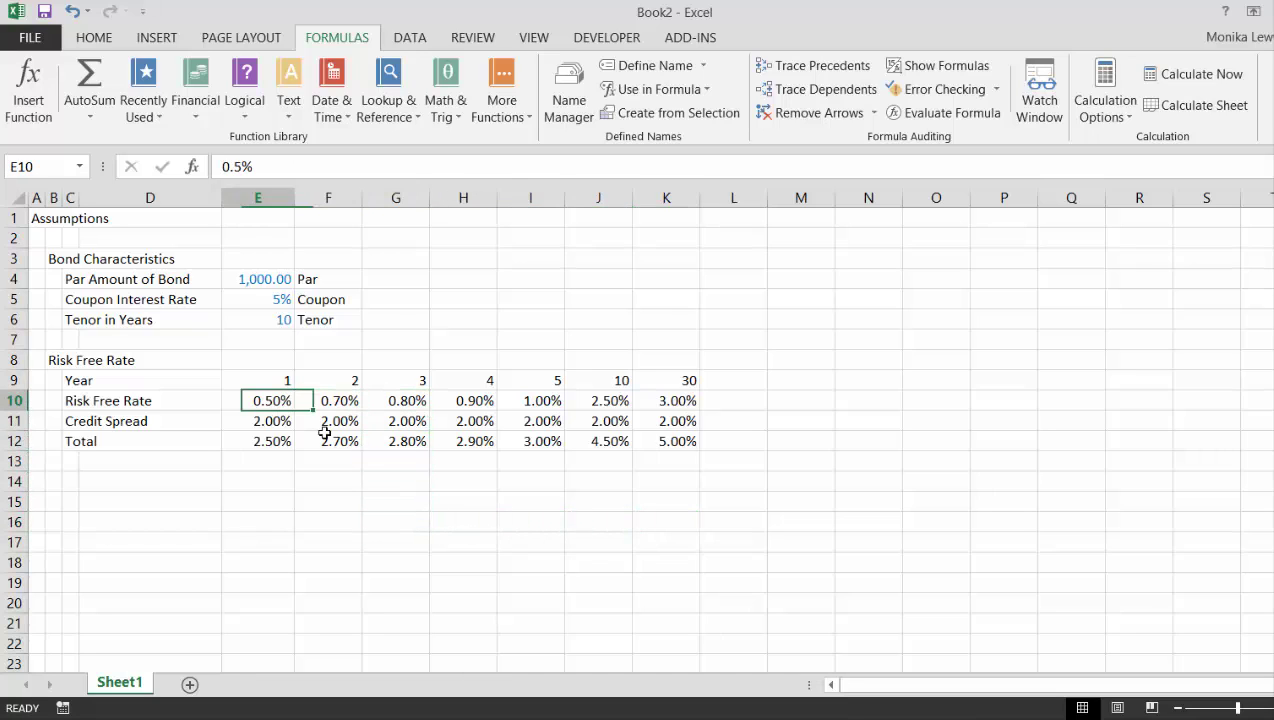
key("Up")
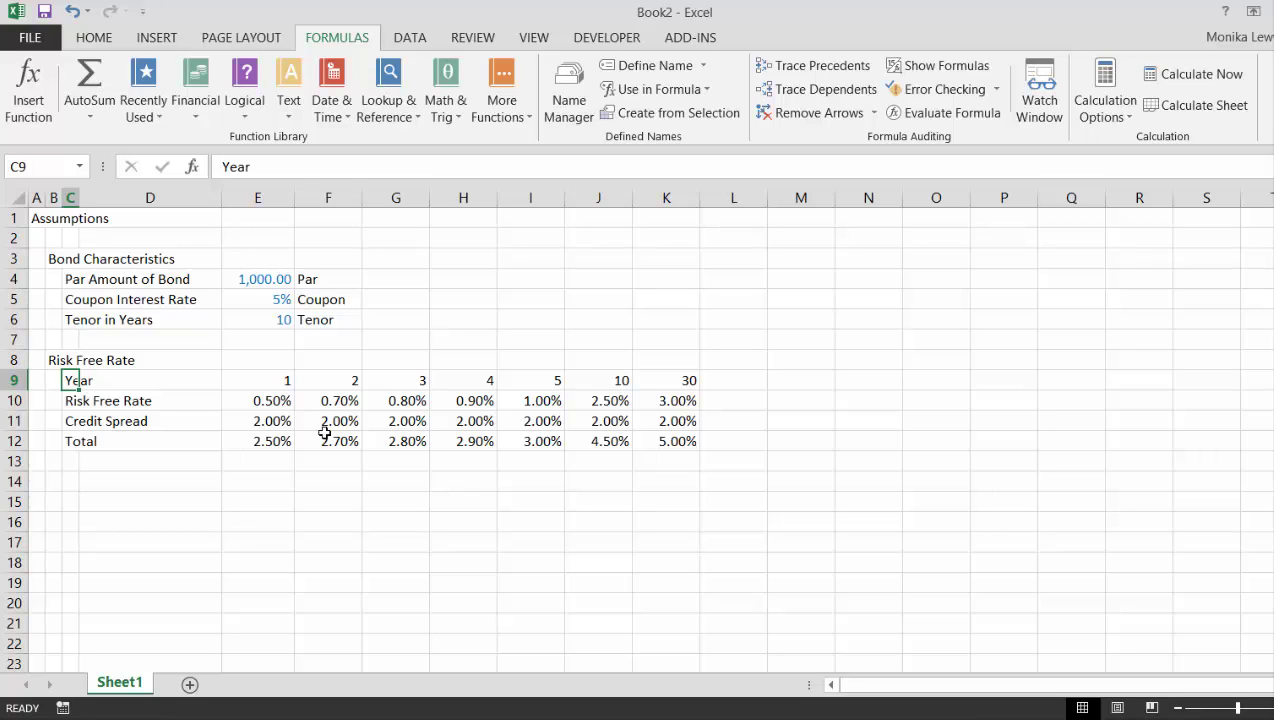
key("Delete")
- Select the rate table C9:K12 and create a default column chart from it on a separate chart sheet
key("shift+Right")
key("shift+Right")
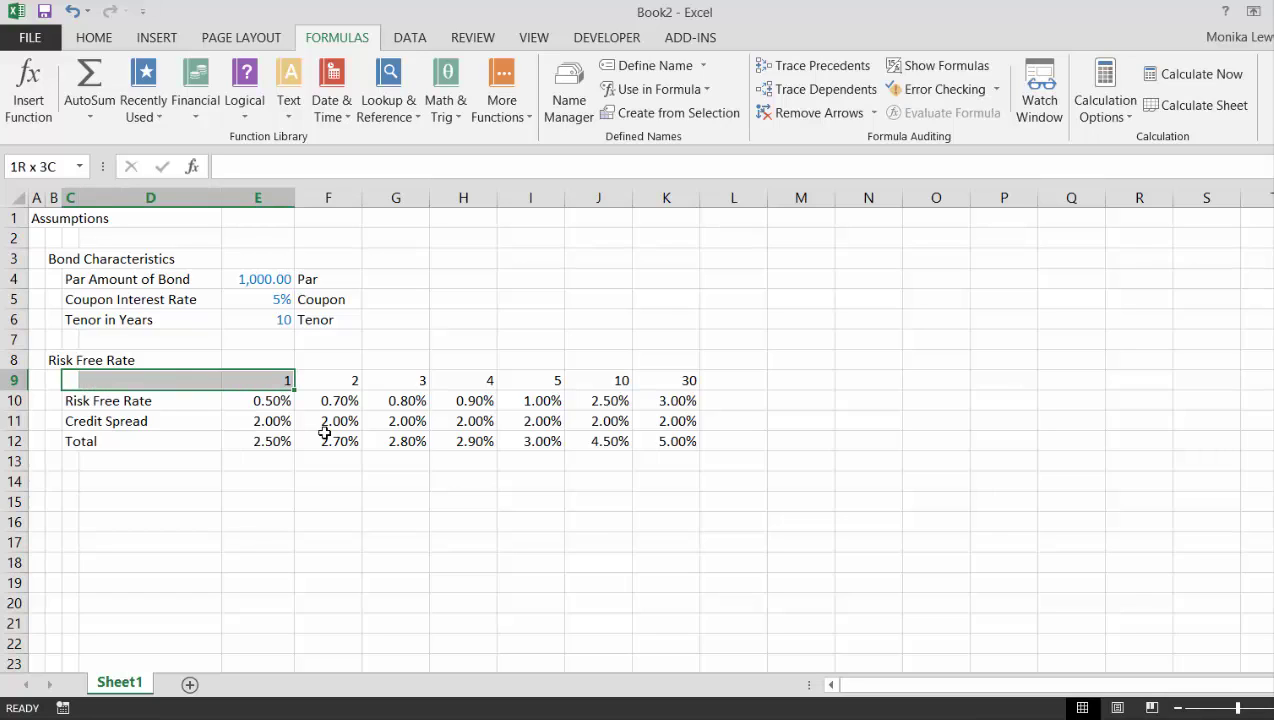
key("ctrl+shift+Right")
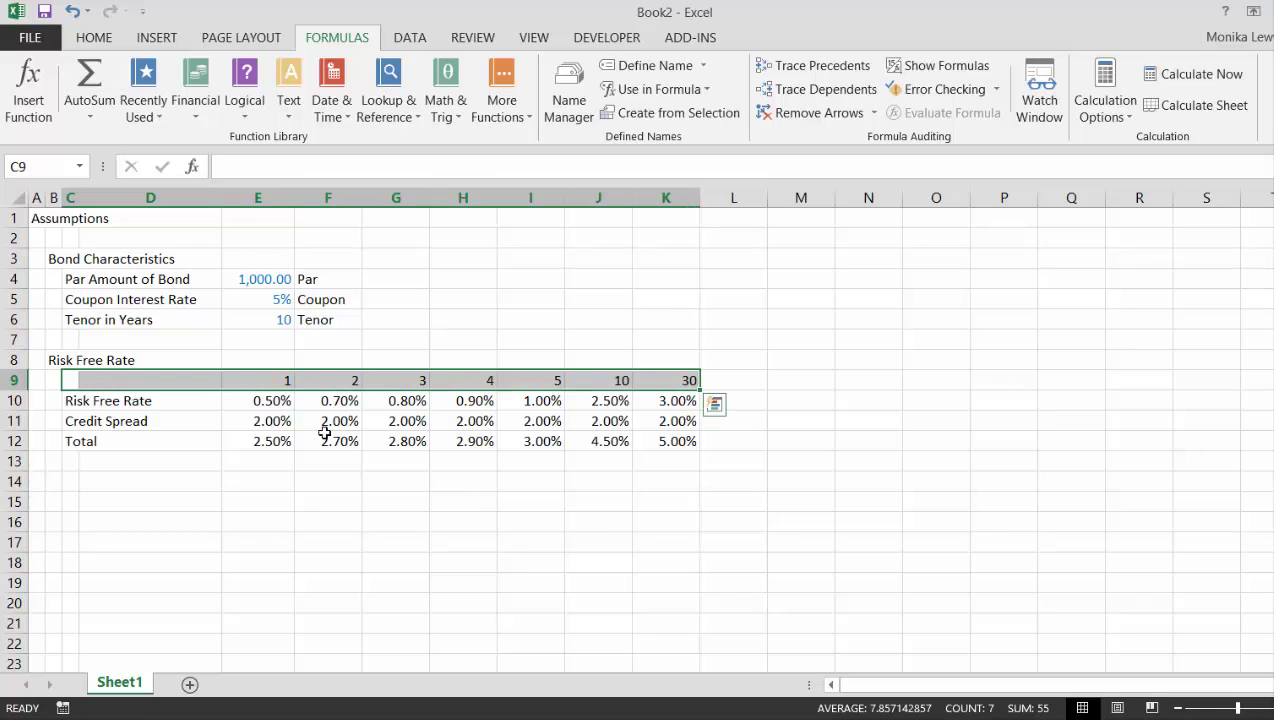
key("shift+Down")
key("ctrl+shift+Down")
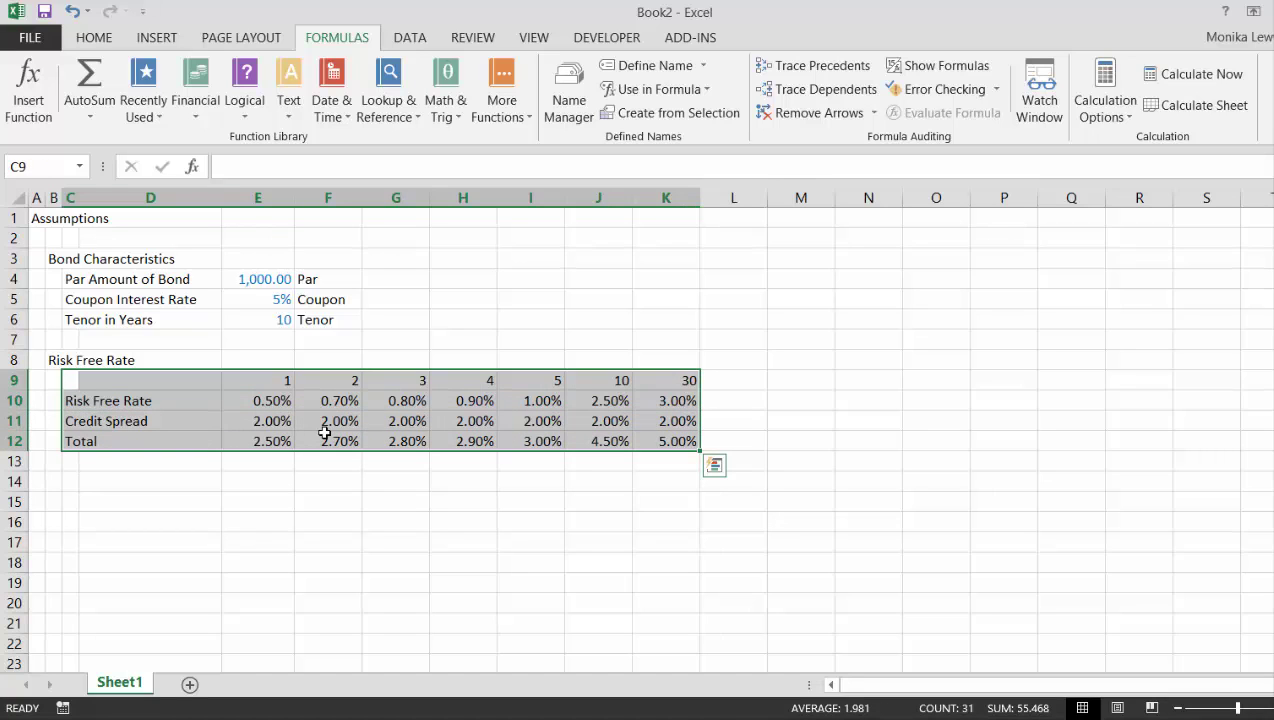
key("F11")
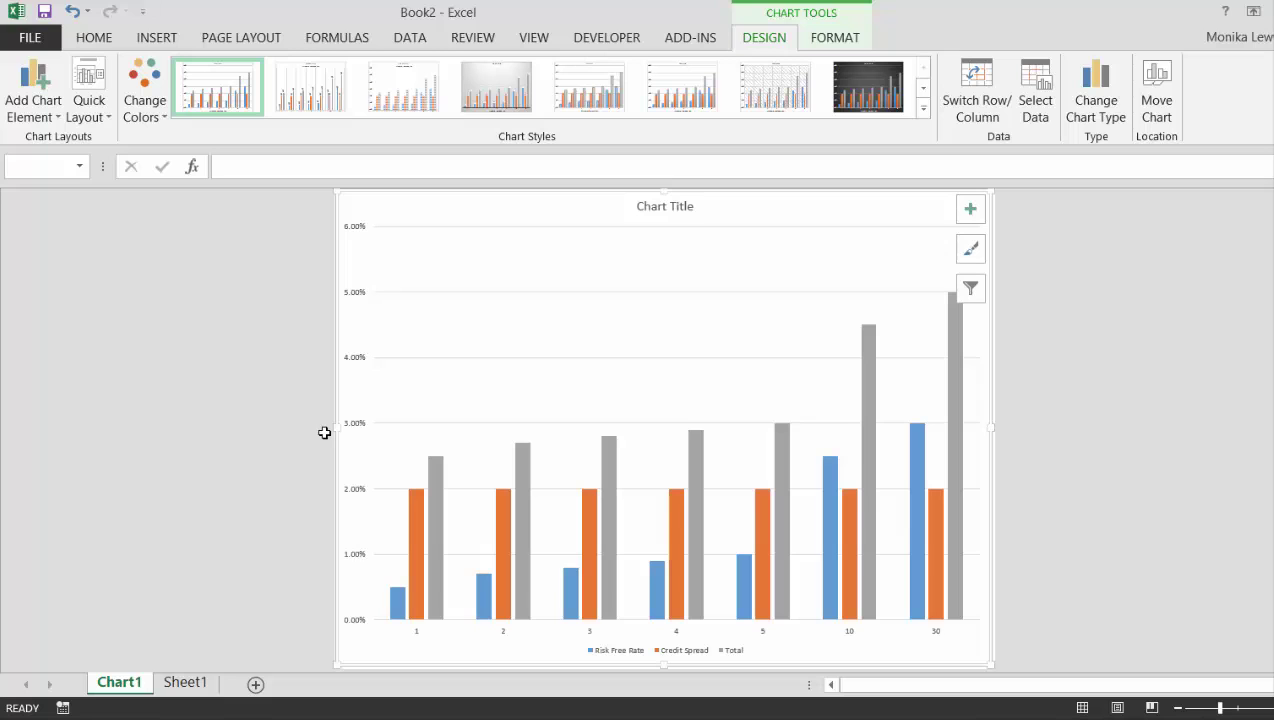
- Delete the chart sheet and return to Sheet1
key("alt+e")
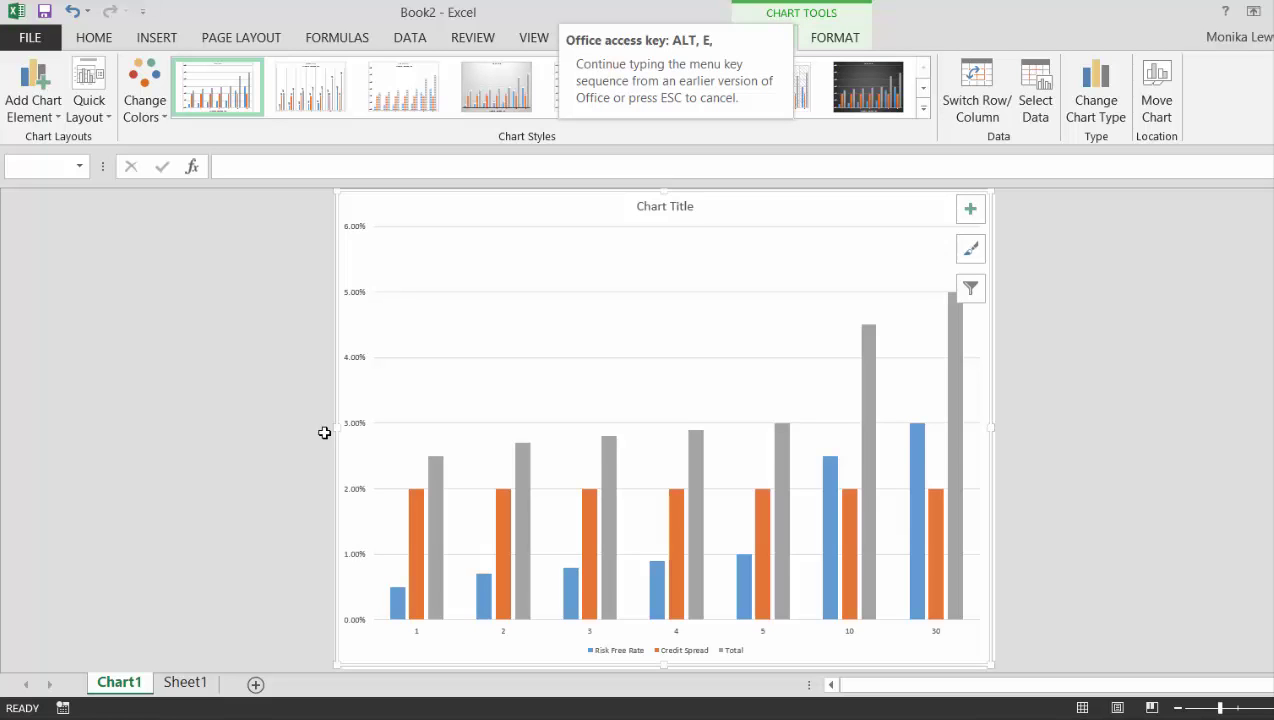
key("l")
key("Return")
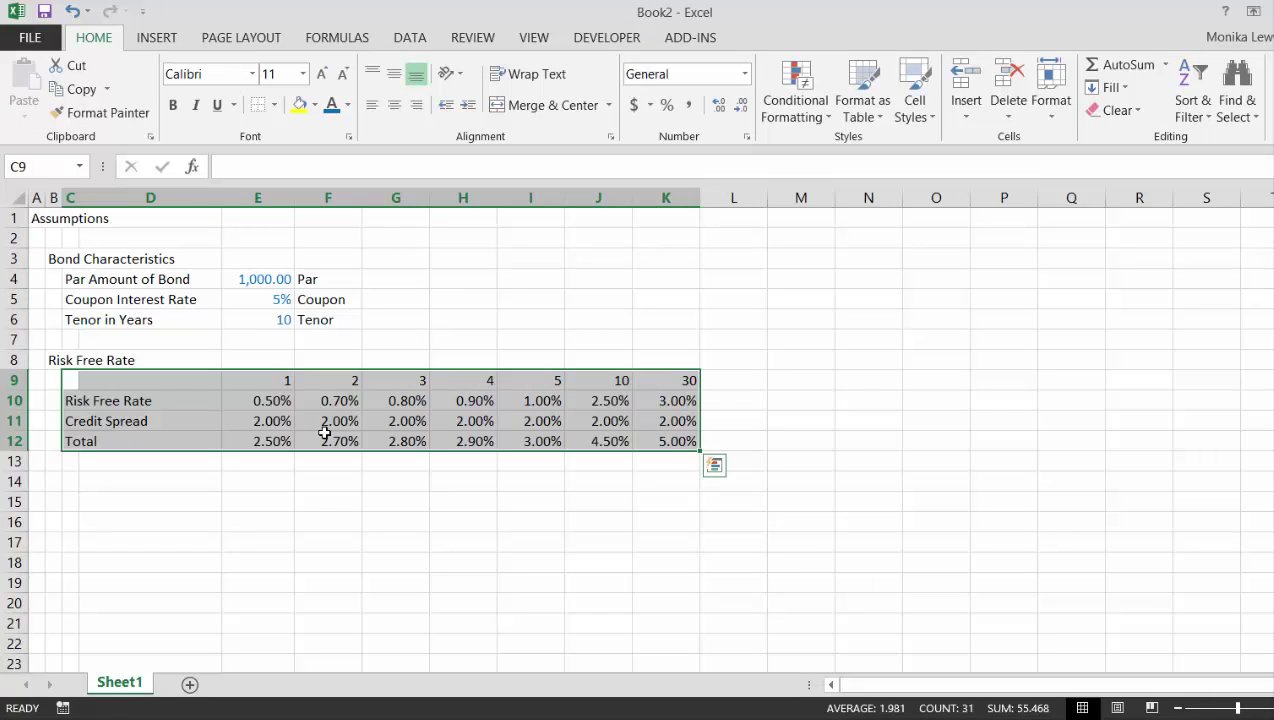
- Insert a default embedded chart of C9:K12 on Sheet1, and remove it again
key("alt+F1")
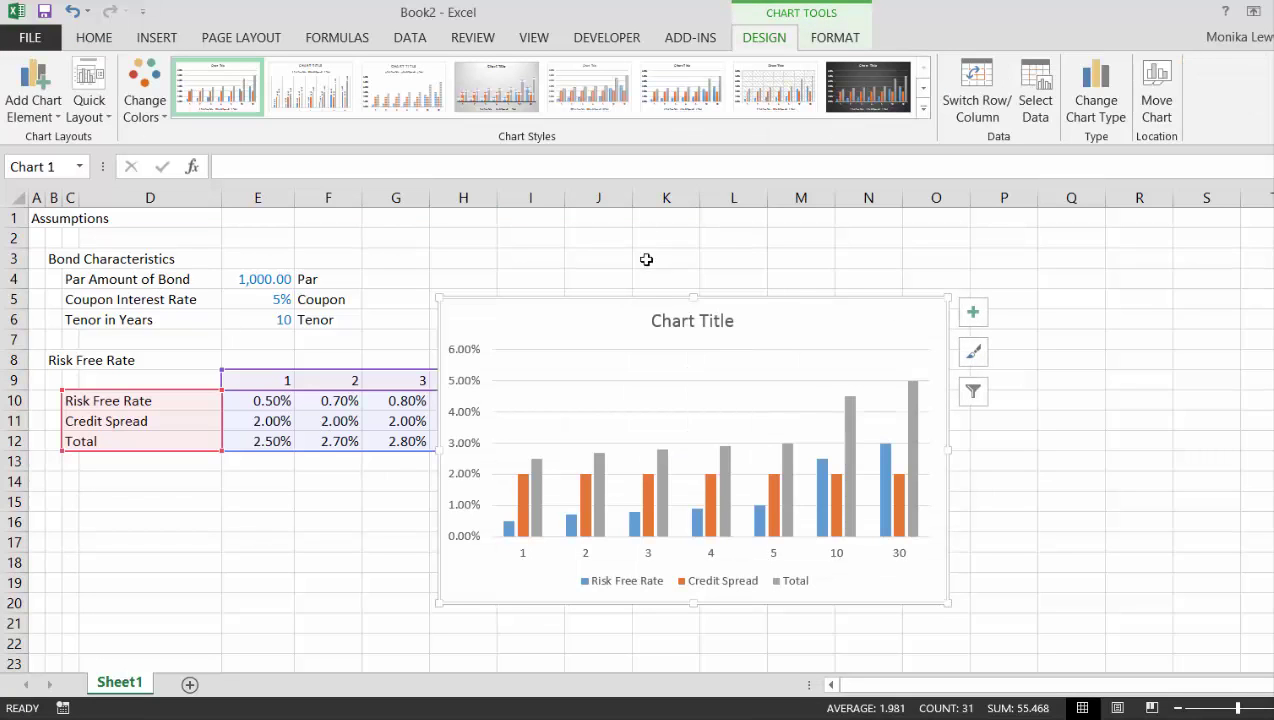
key("Delete")
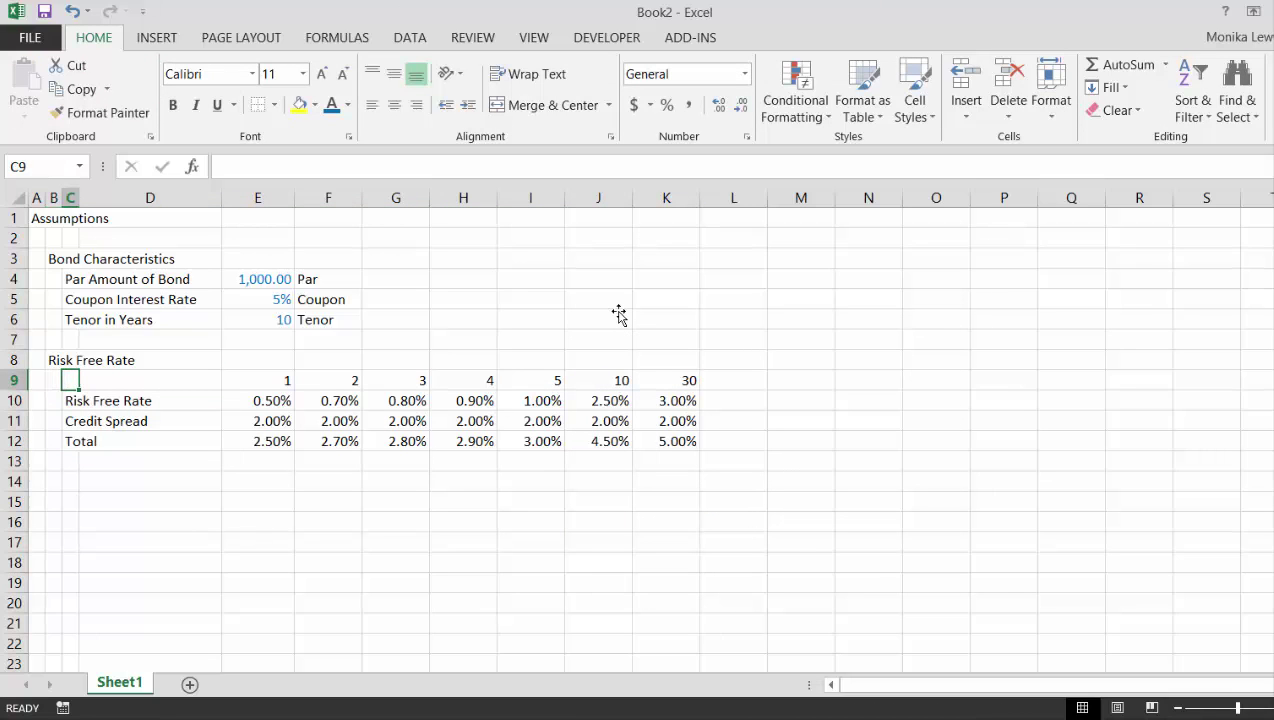
- Enter the label Year in cell C9
type("T")
key("BackSpace")
key("BackSpace")
type("Ye")
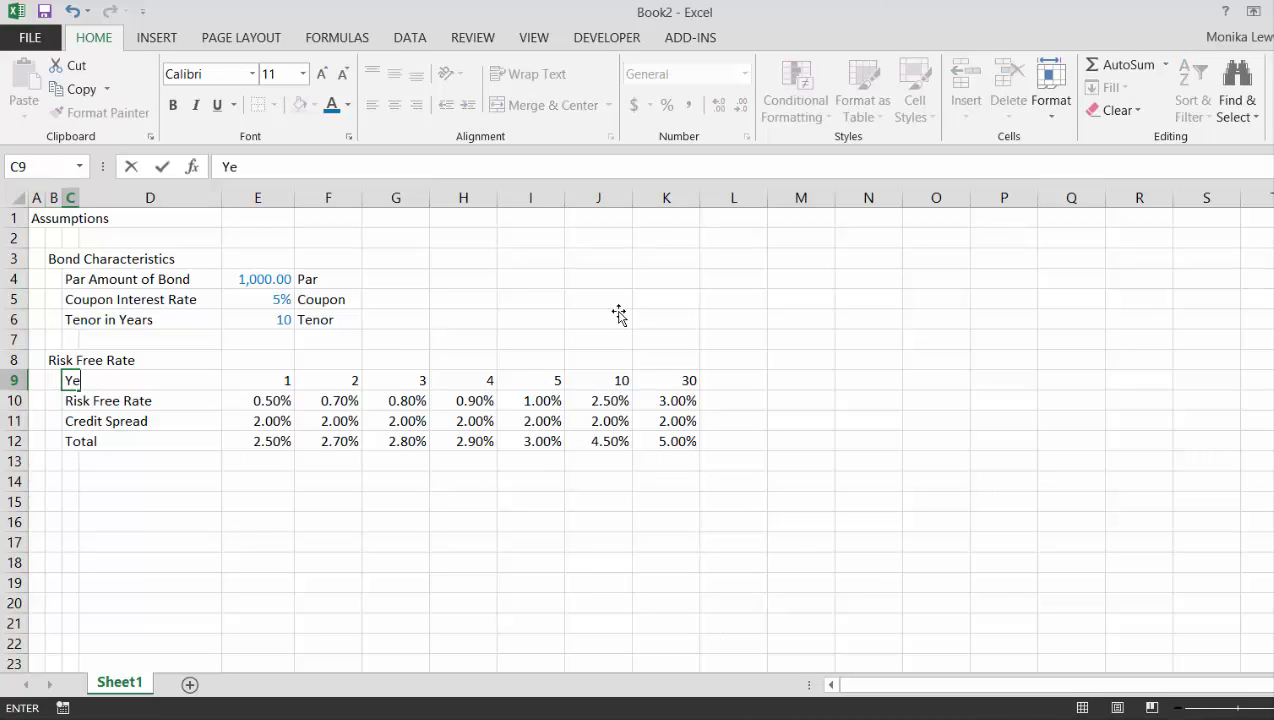
type("ar")
key("Return")
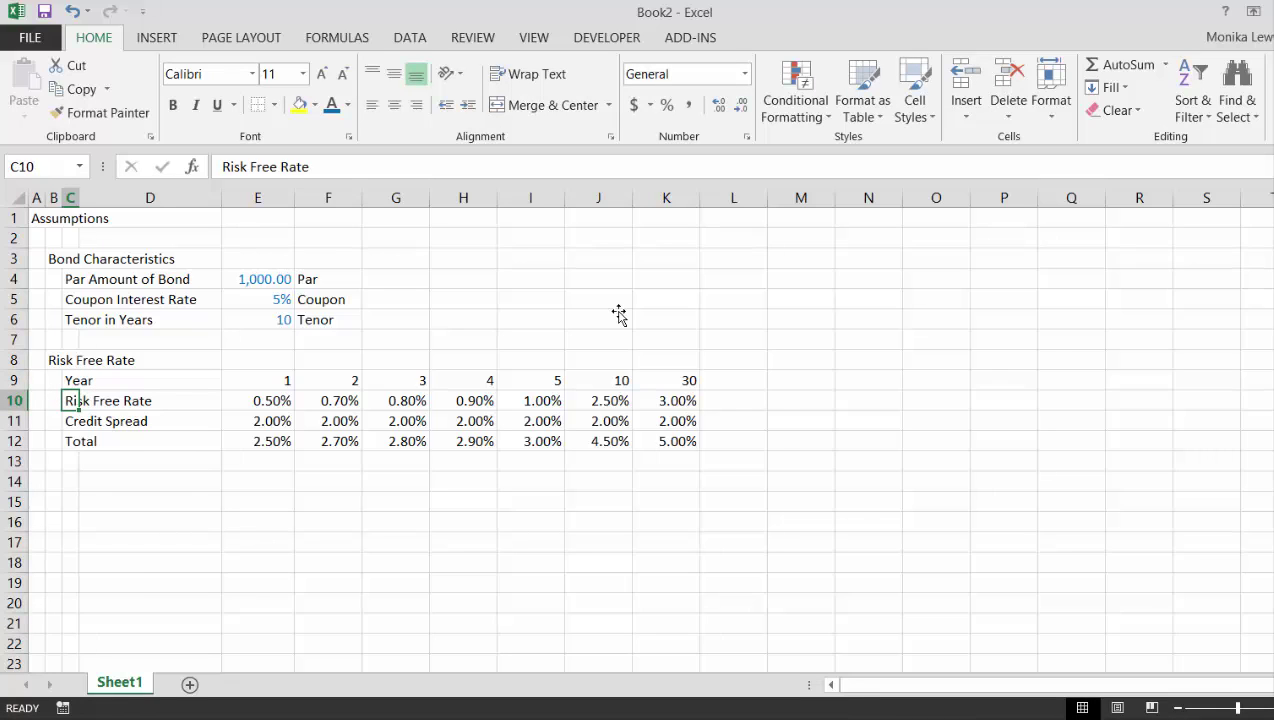
- Enter the formula =E11 in cell F11 of the Credit Spread row
left_click(483, 474)
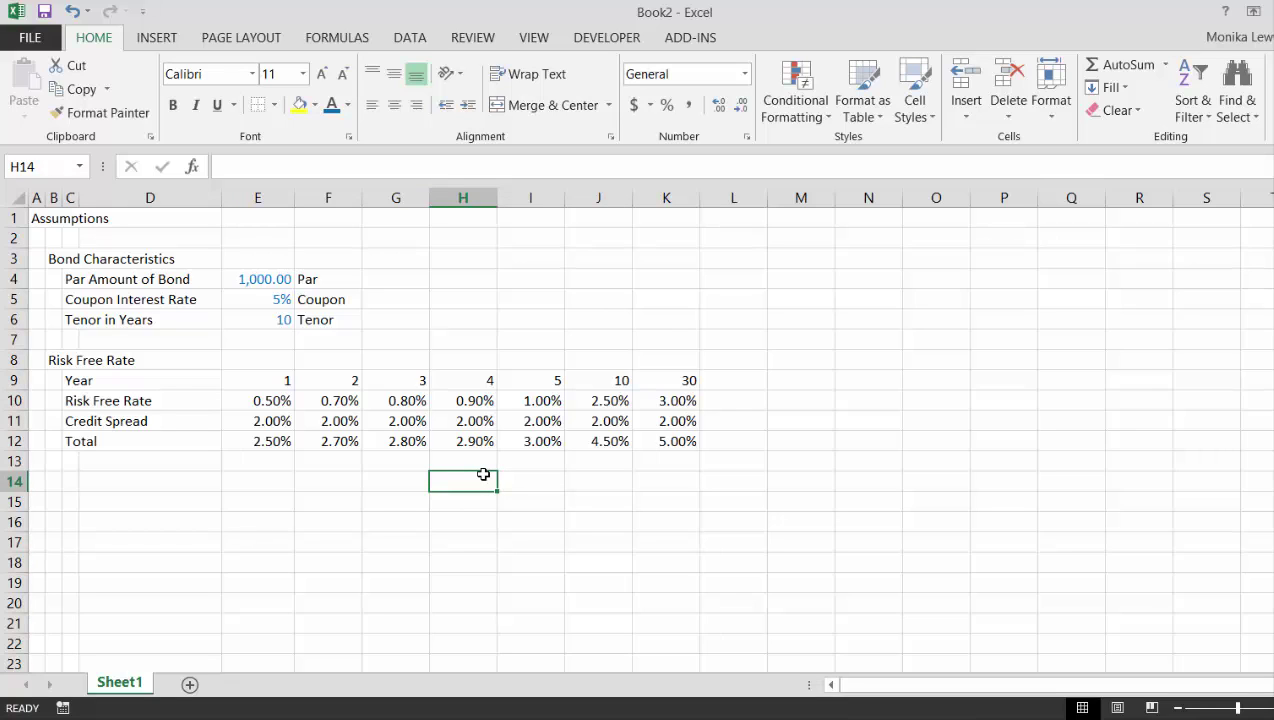
key("Up")
key("Up")
key("Up")
key("Left")
key("Left")
key("Left")
key("Right")
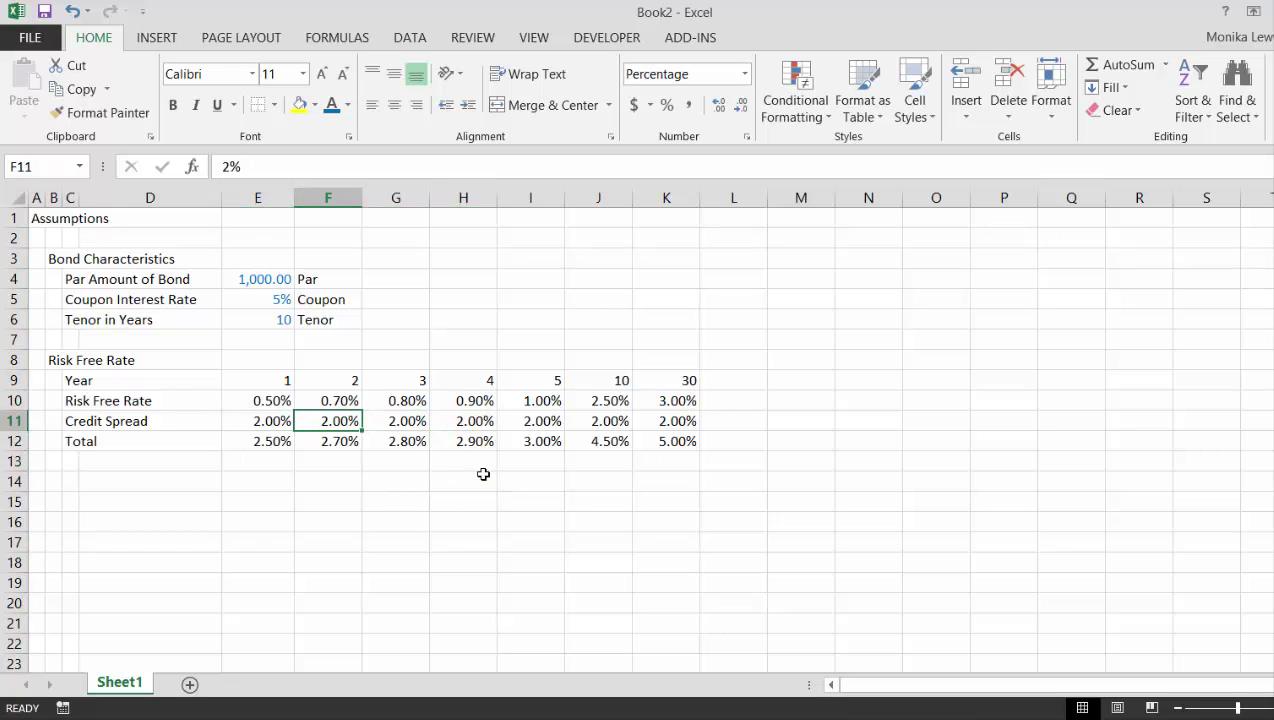
type("=")
key("Left")
key("Return")
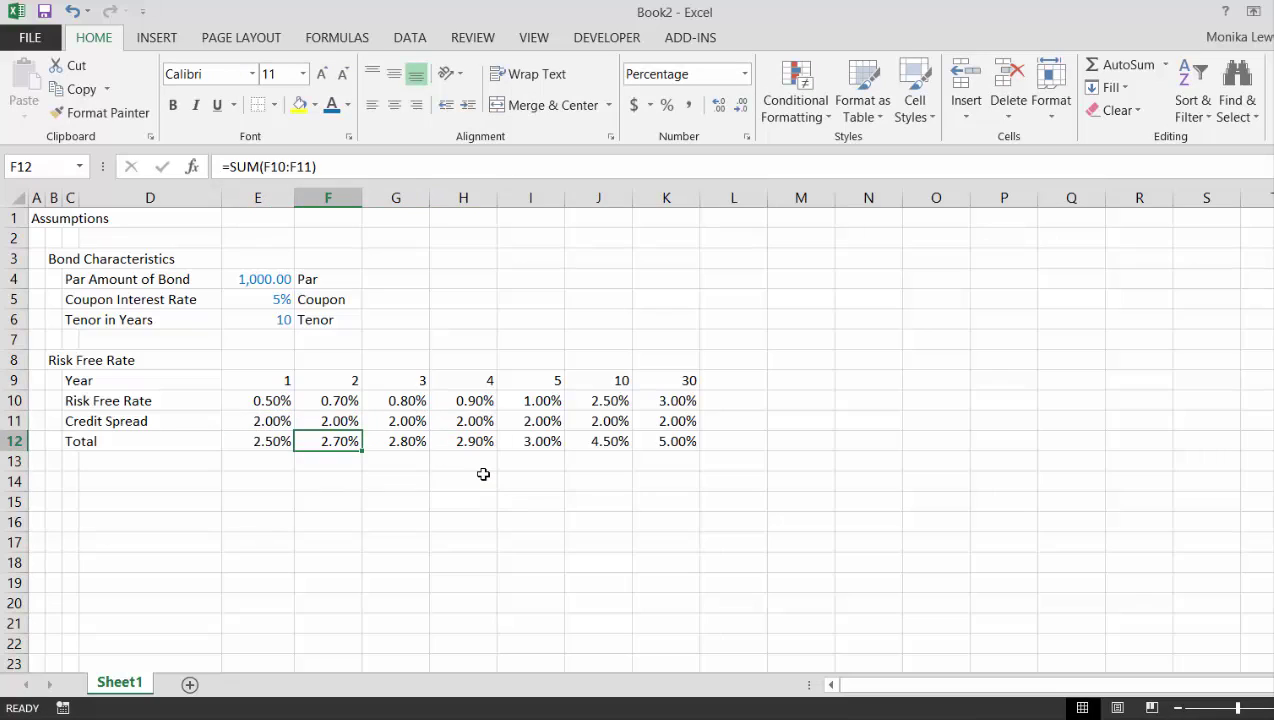
- Select F11:K11 in the Credit Spread row and inspect the row's cells one by one, finishing at D11
key("Up")
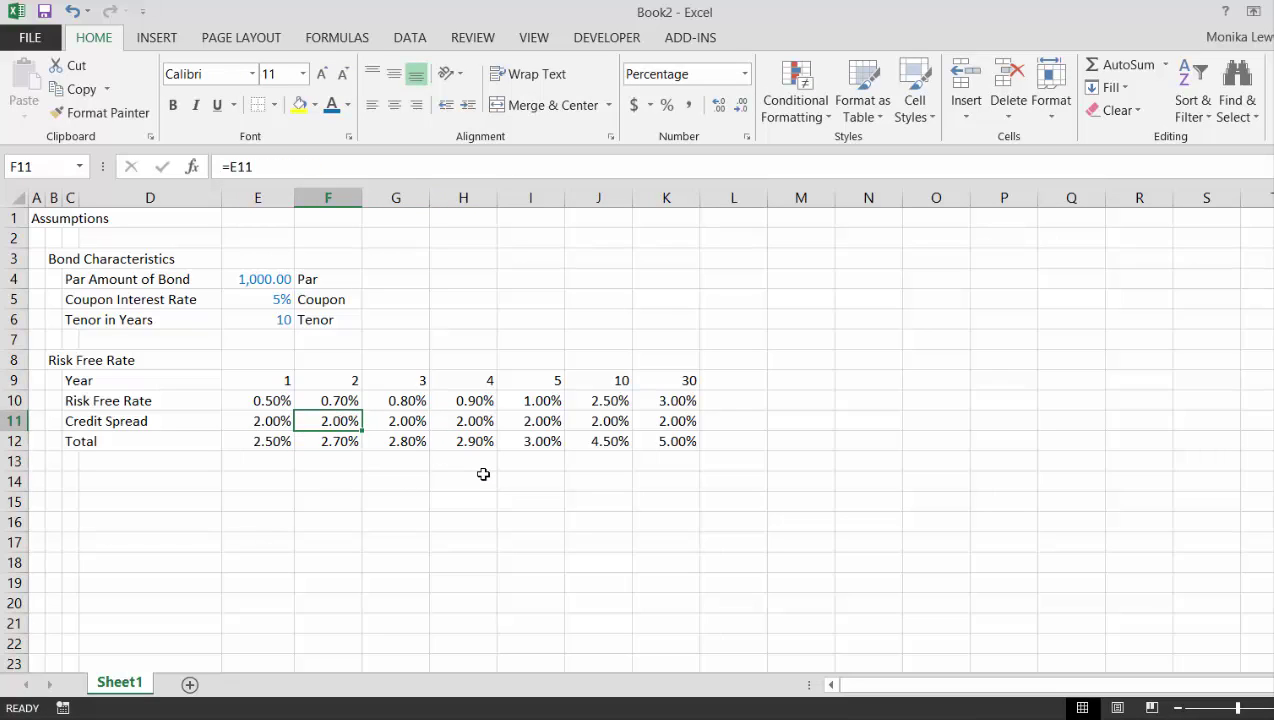
key("ctrl+shift+Right")
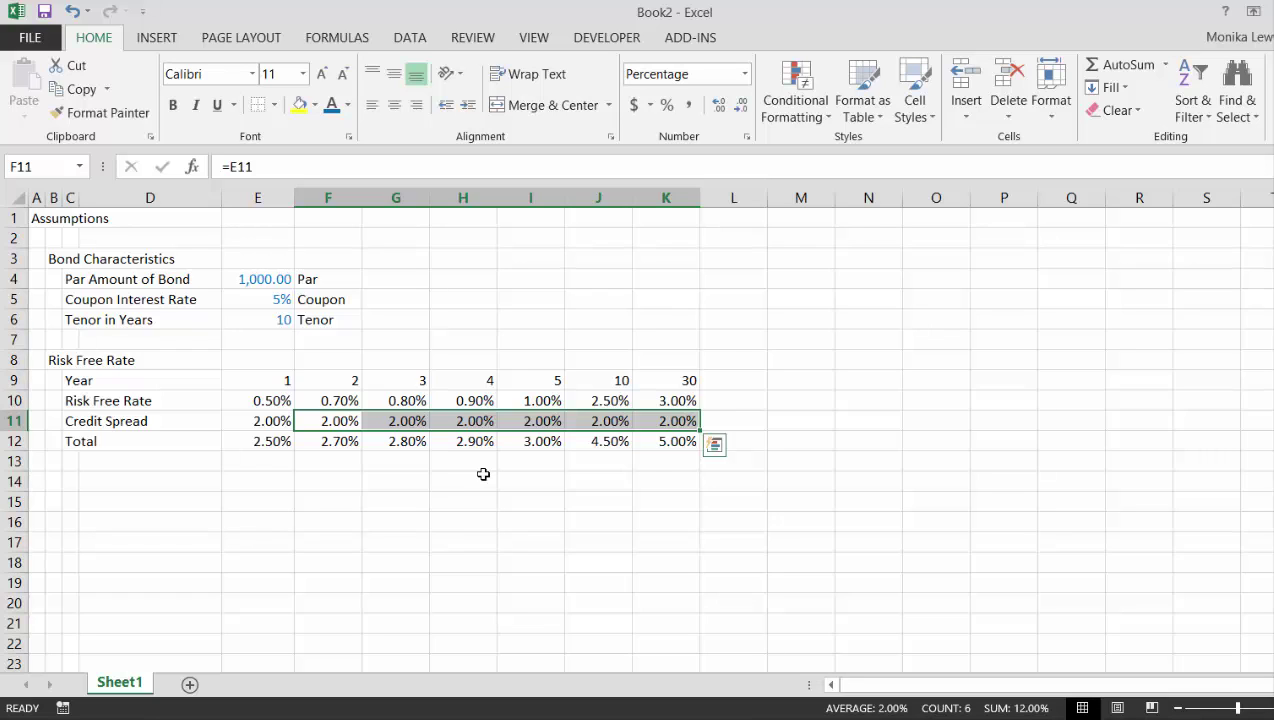
key("Left")
key("Right")
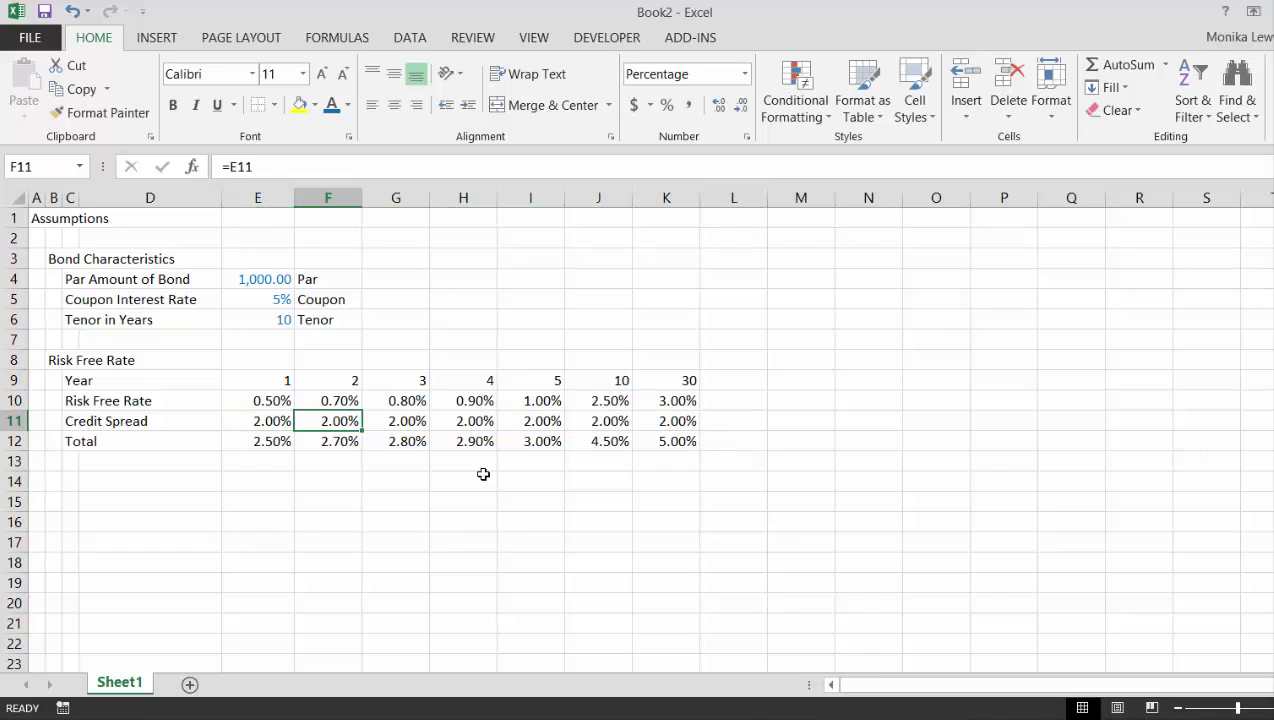
key("Right")
key("Right")
key("Right")
key("Right")
key("Right")
key("Right")
key("Left")
key("Left")
key("Left")
key("Left")
key("Left")
key("Left")
key("Left")
key("Left")
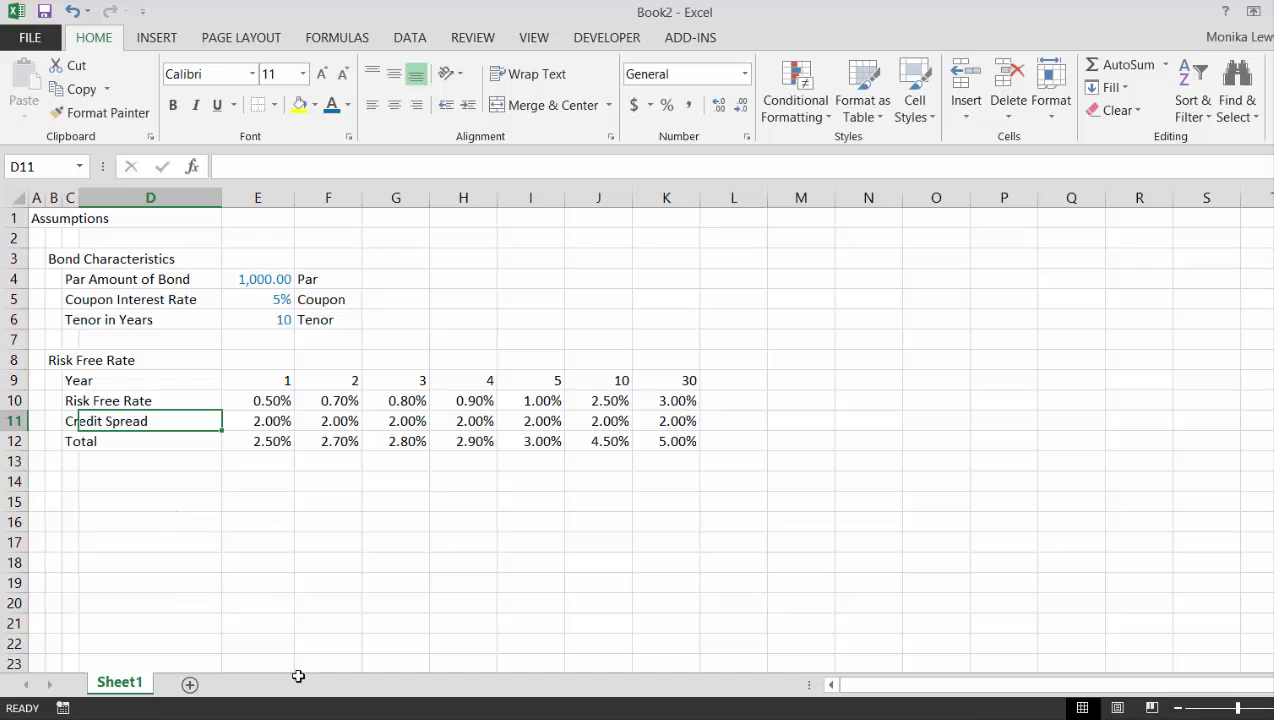
- Switch to the Excel Short Cut Keys document in Word, browse through the function-key list, and return to Book2
mouse_move(350, 716)
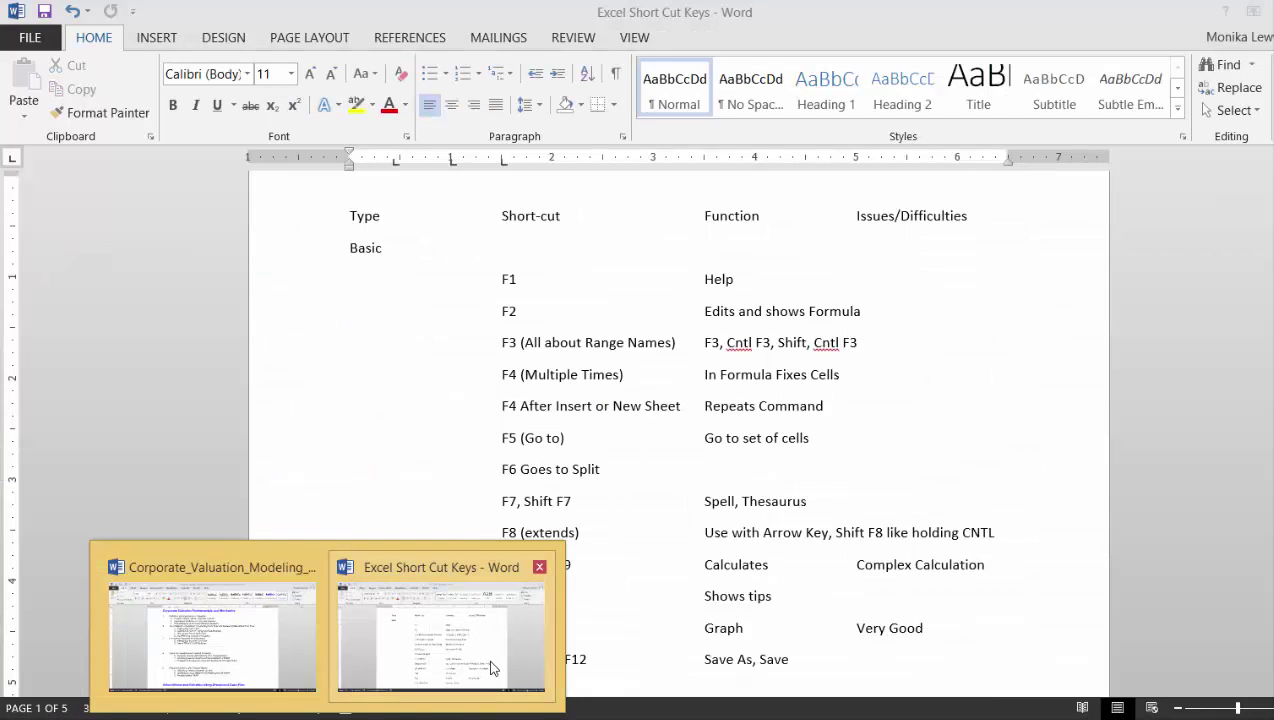
left_click(489, 669)
key("Down")
key("Down")
key("Down")
key("Down")
key("Down")
key("Down")
key("Down")
key("Down")
key("Down")
key("Down")
key("Down")
key("Down")
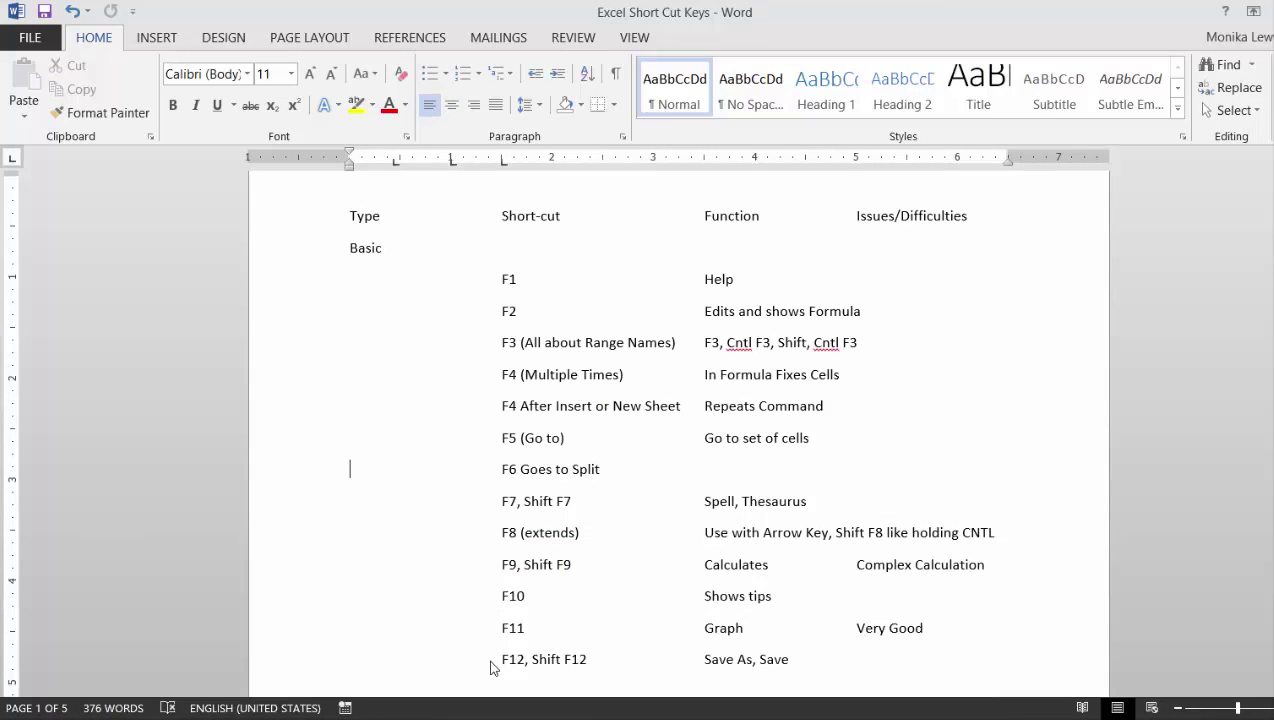
key("Down")
key("Down")
key("Down")
key("Down")
key("Up")
key("Up")
key("Up")
key("Up")
key("Up")
key("Up")
key("Up")
key("Up")
key("Up")
key("Up")
key("Up")
key("Up")
key("Up")
key("Up")
key("Up")
key("Up")
key("Up")
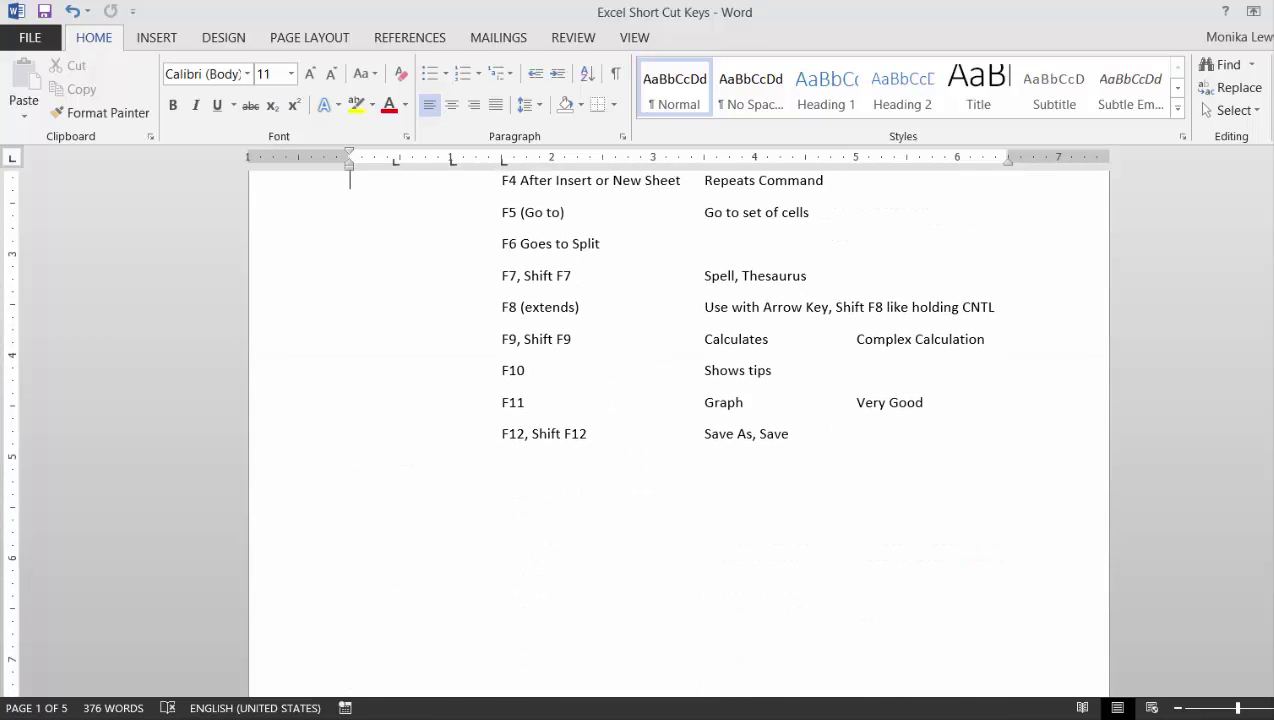
left_click(850, 455)
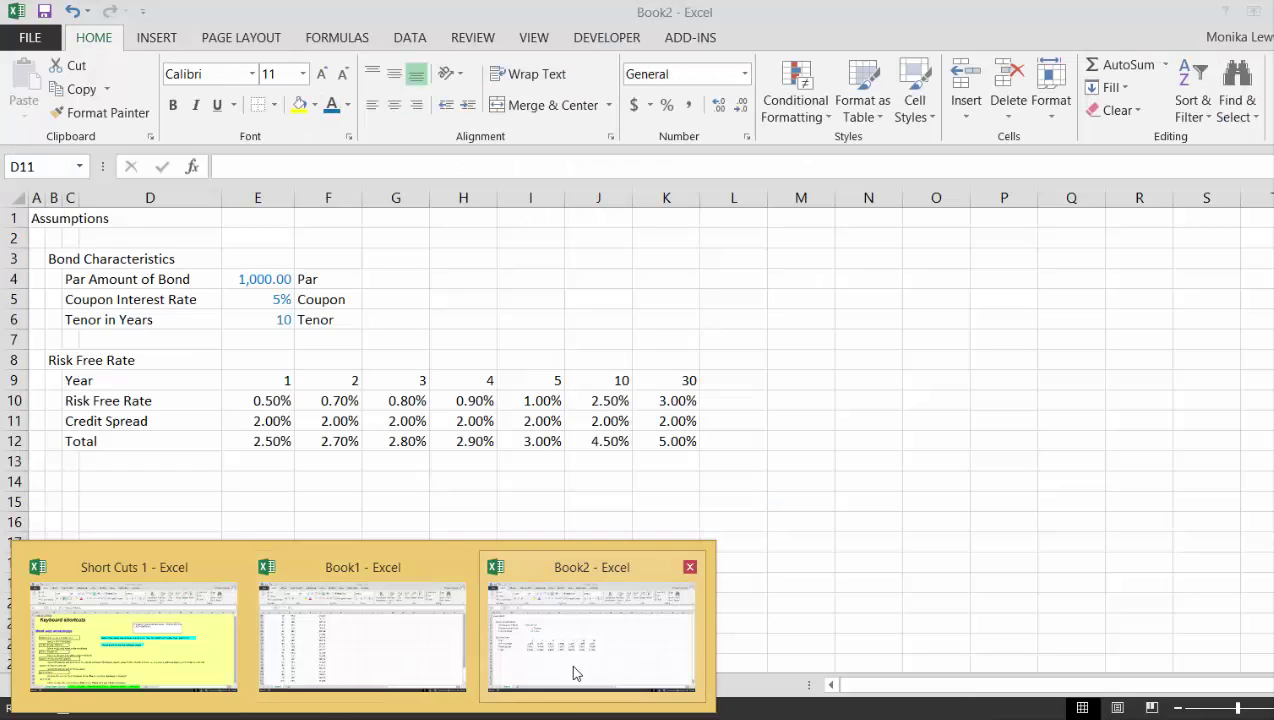
left_click(573, 672)
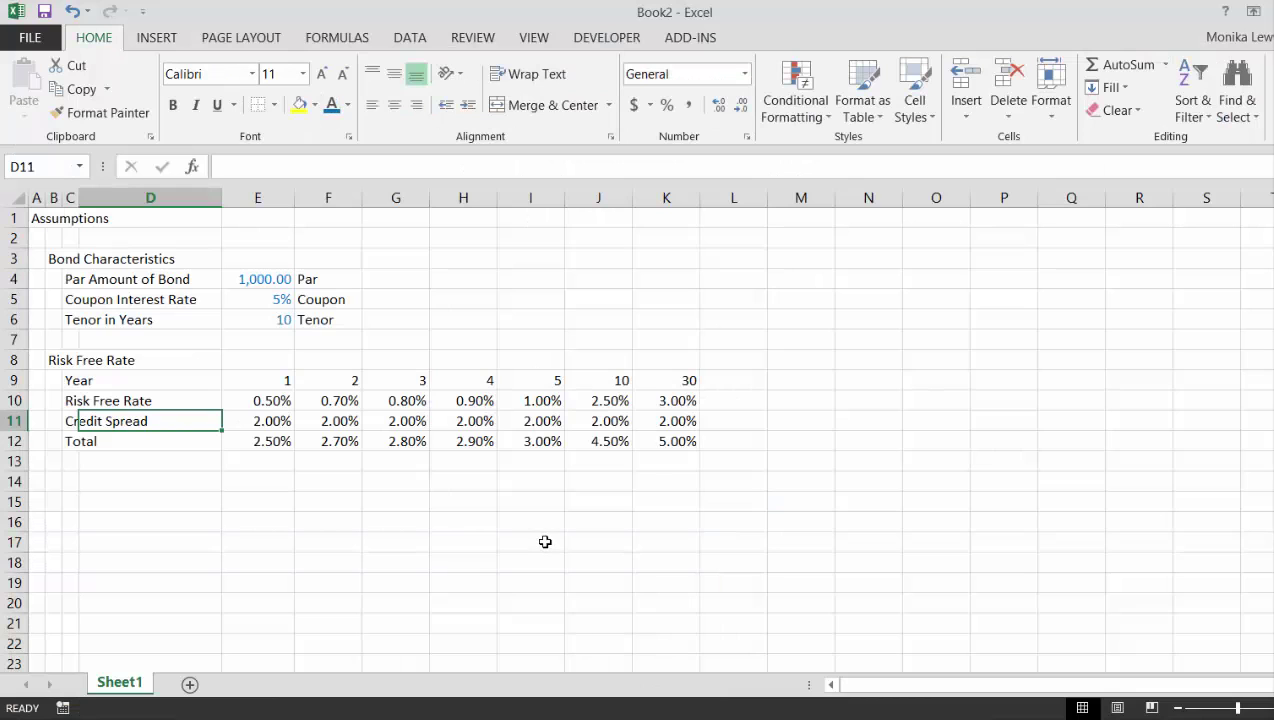
- Examine the file formats offered for saving the workbook and the Save As locations page, and return to the sheet without saving
key("F12")
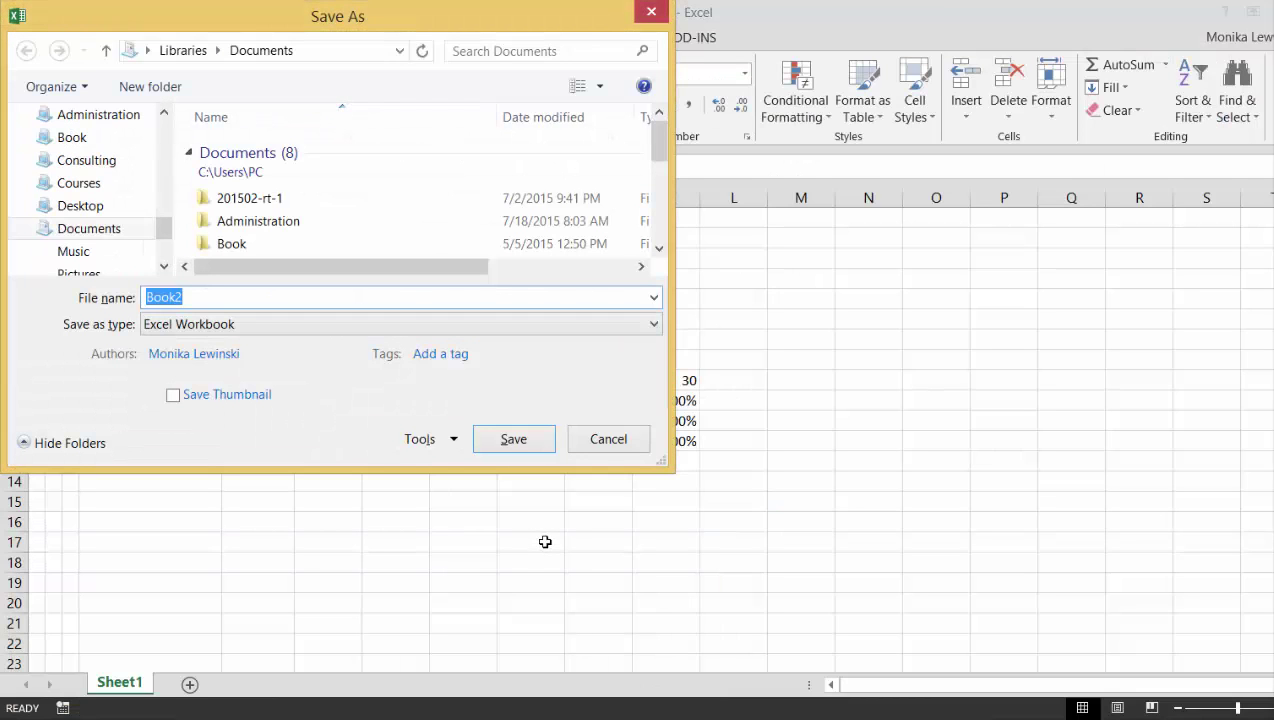
left_click(430, 324)
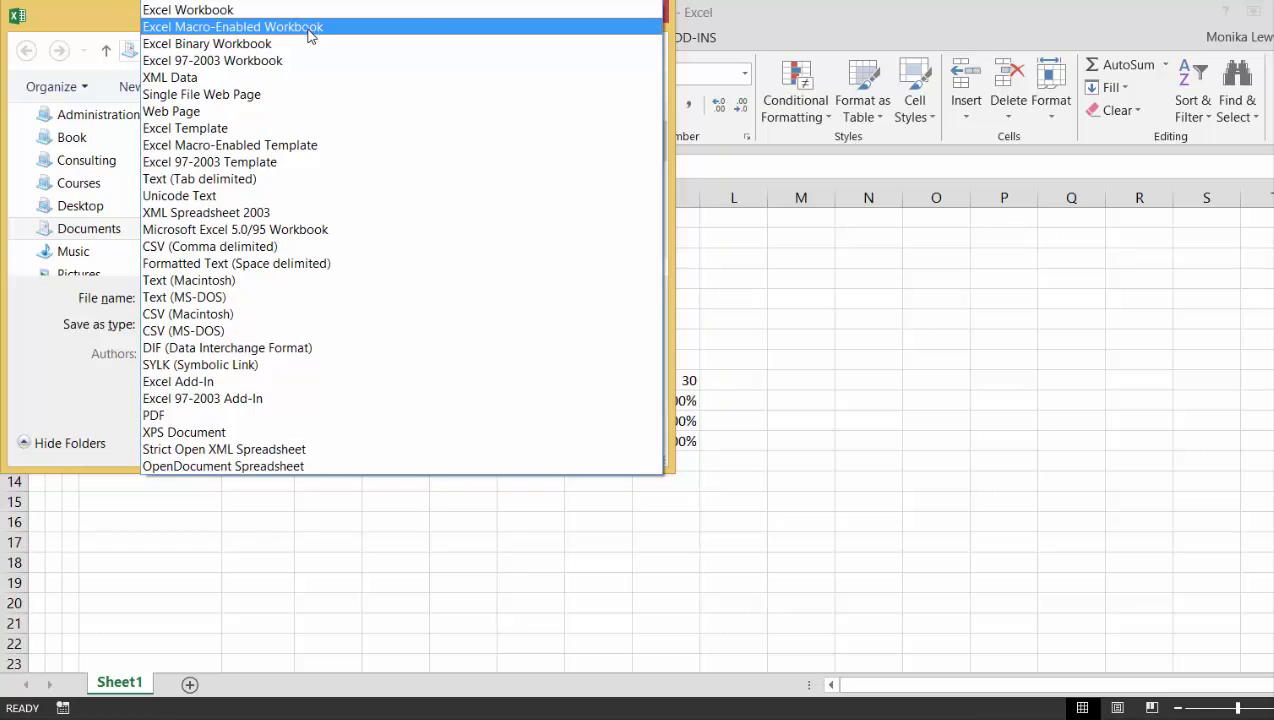
left_click(358, 680)
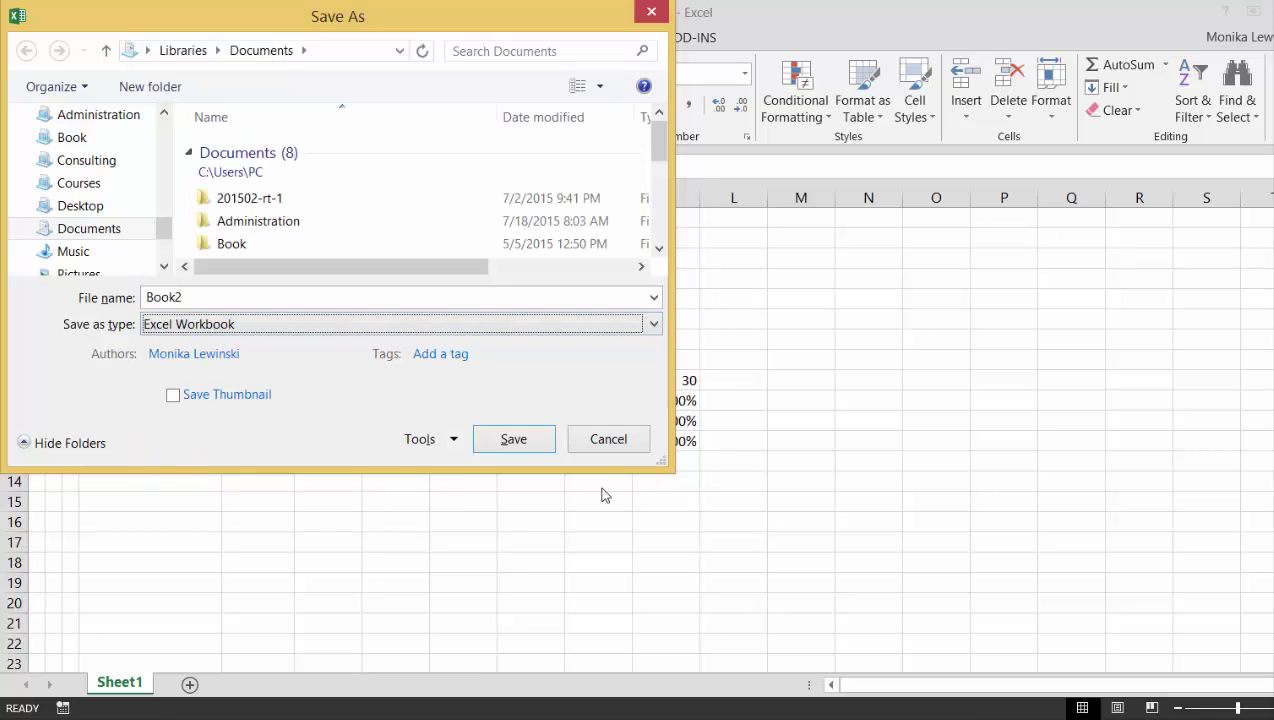
left_click(606, 440)
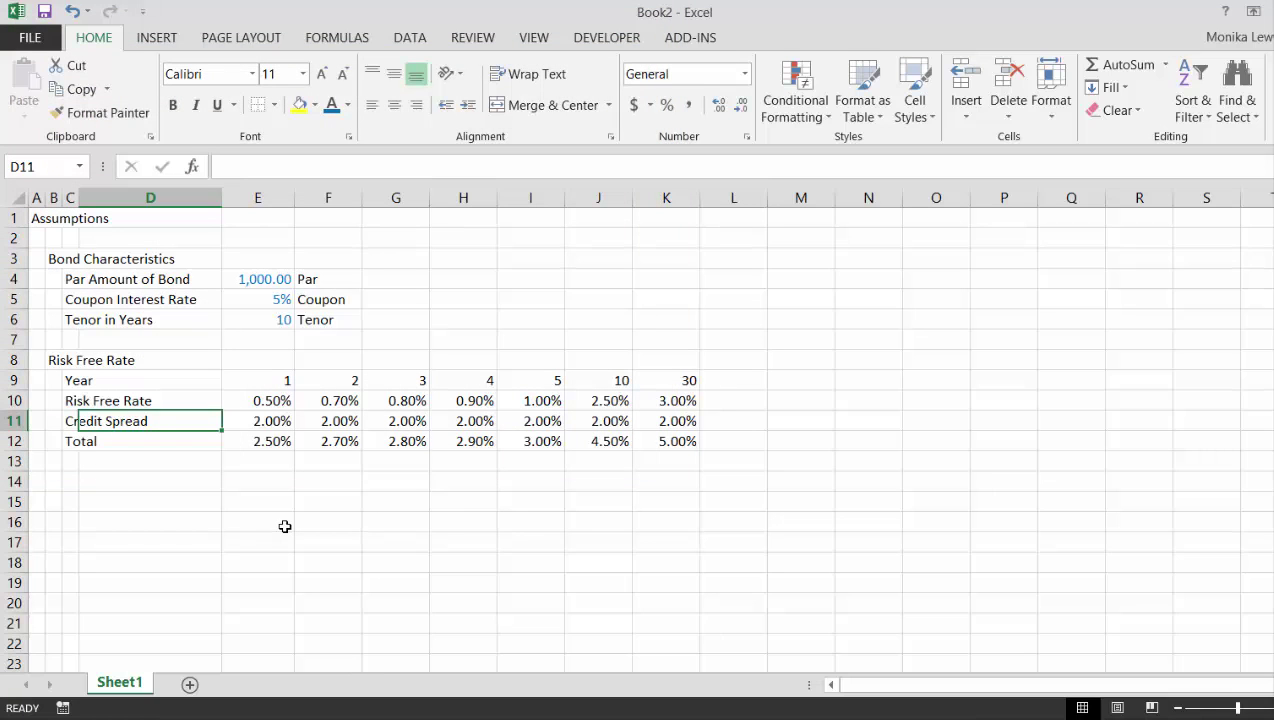
key("ctrl+s")
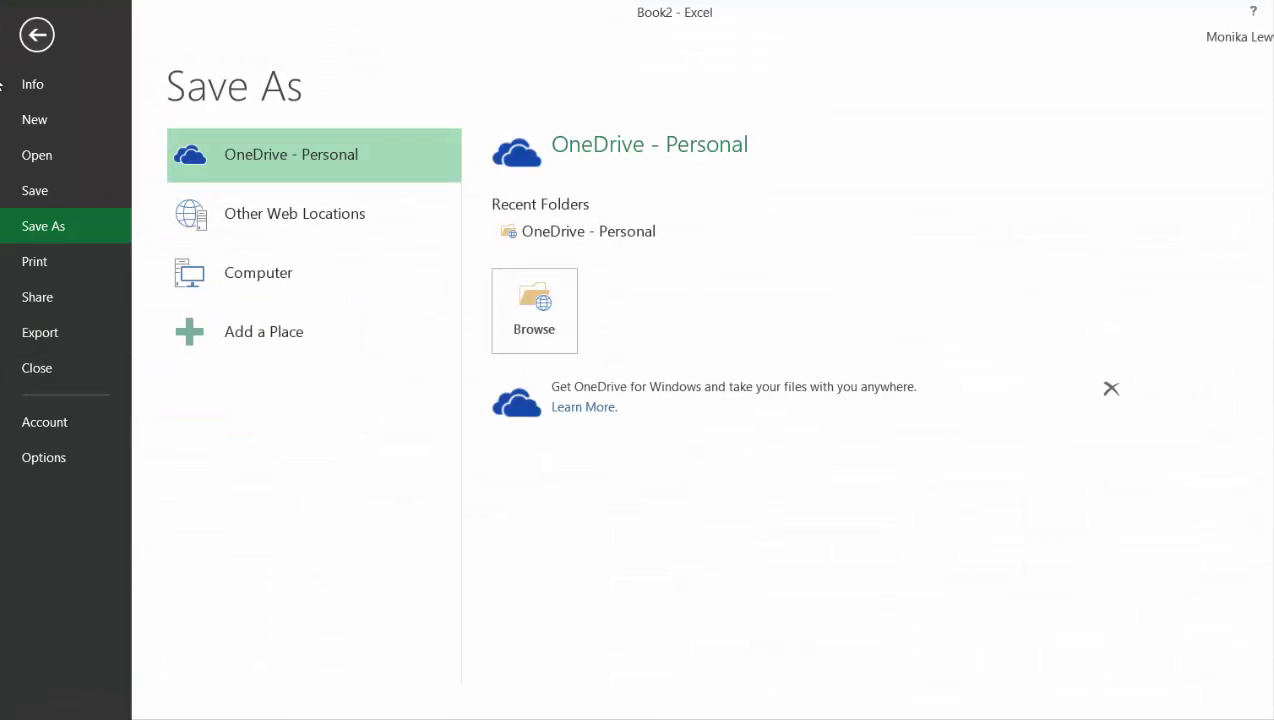
left_click(30, 36)
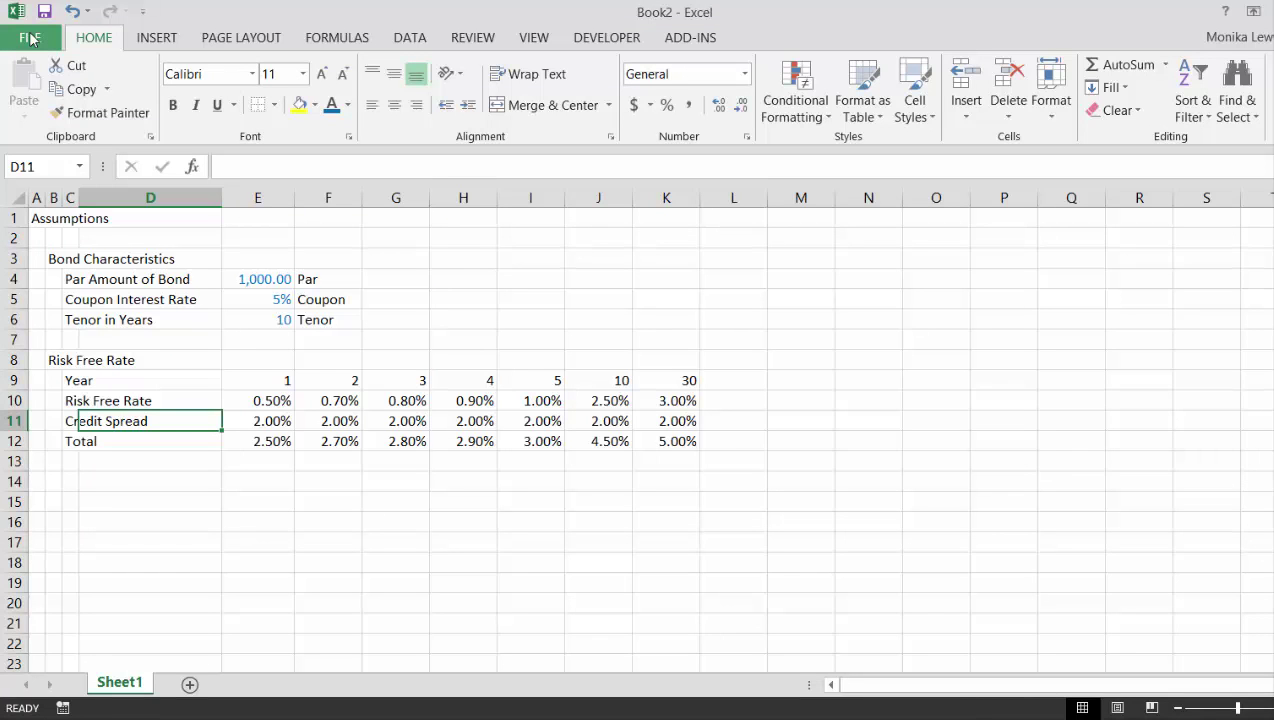
- Save the workbook as an Excel Workbook named Short Cuts and Bond Valuation in the Courses library
key("F12")
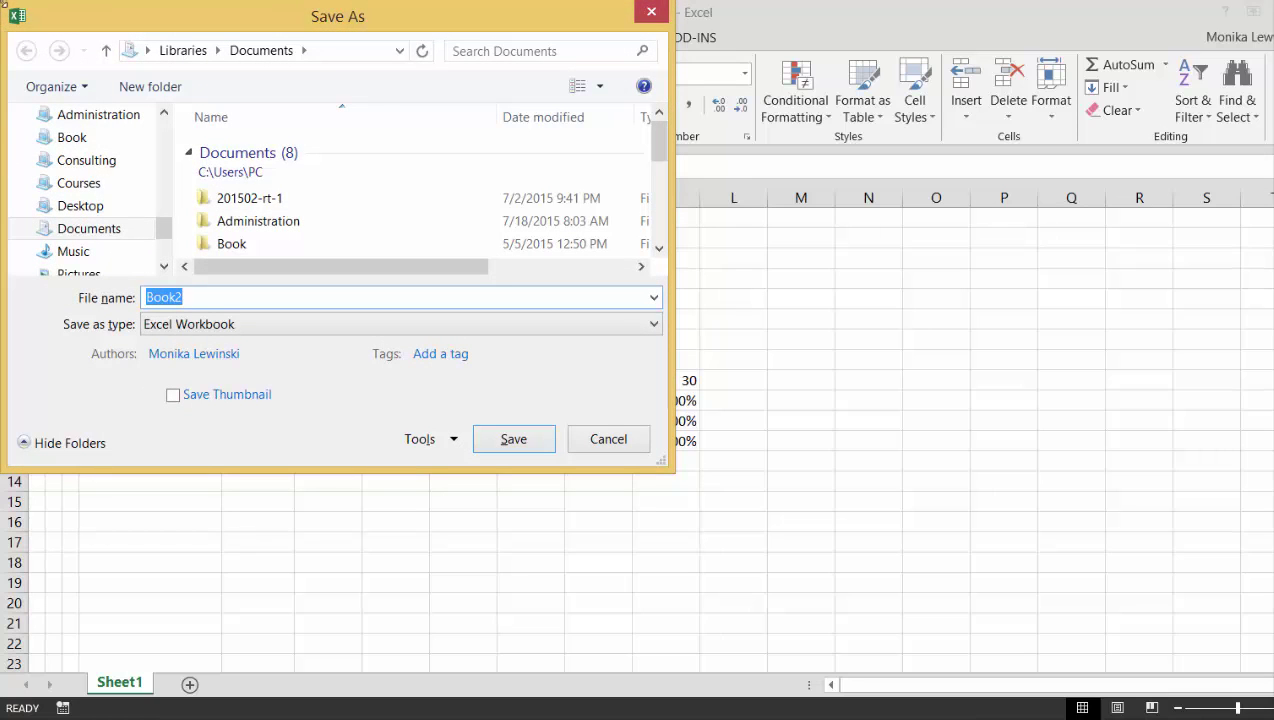
left_click(86, 186)
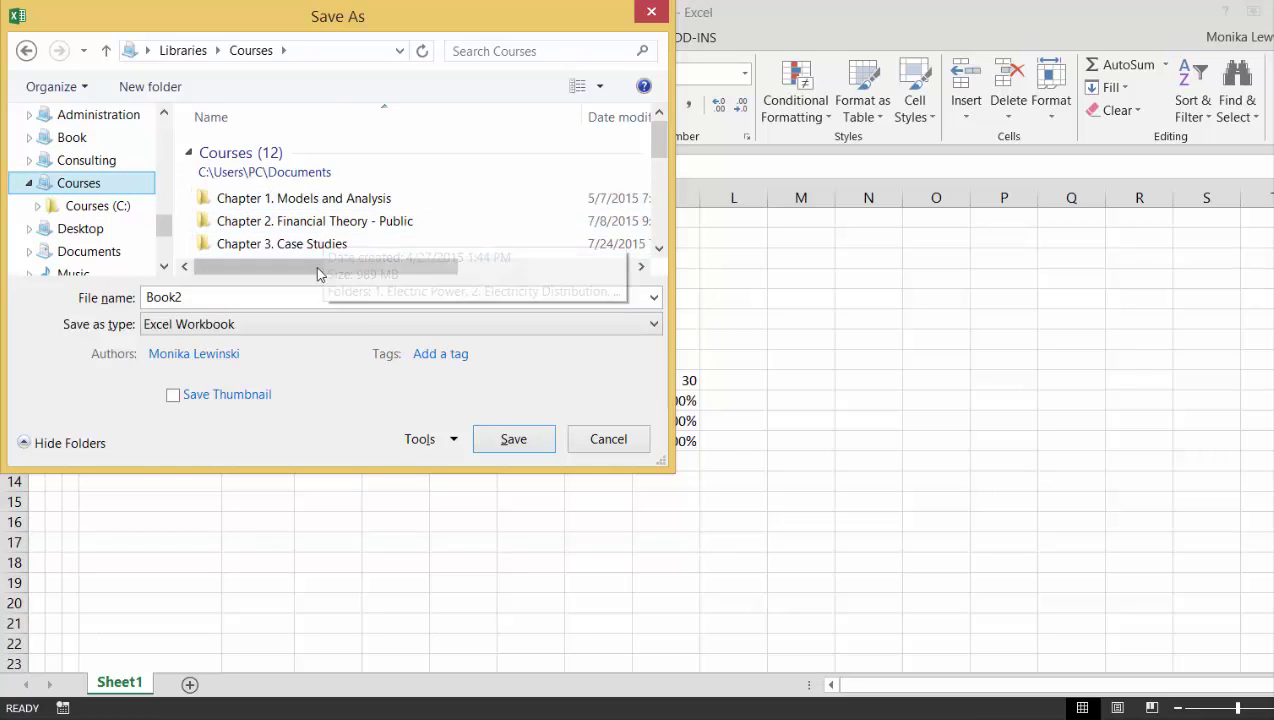
double_click(260, 303)
key("BackSpace")
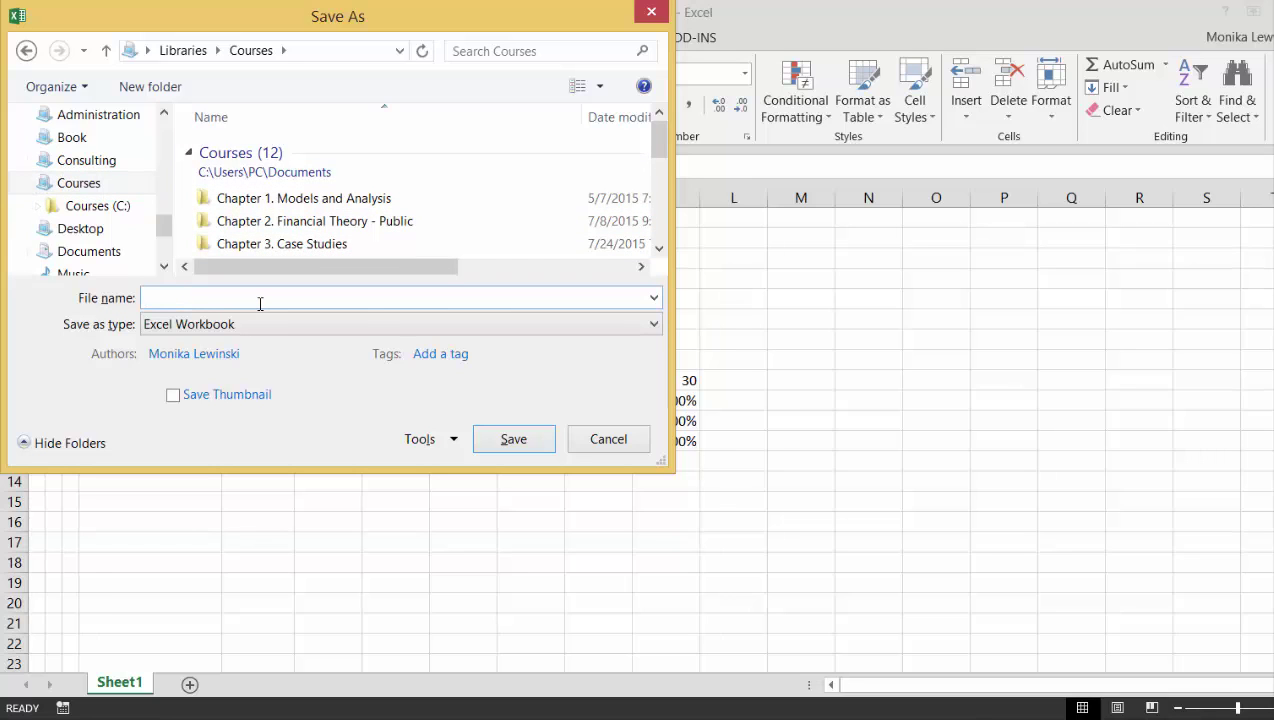
type("Short Cuts and Bond Valuation")
key("Return")
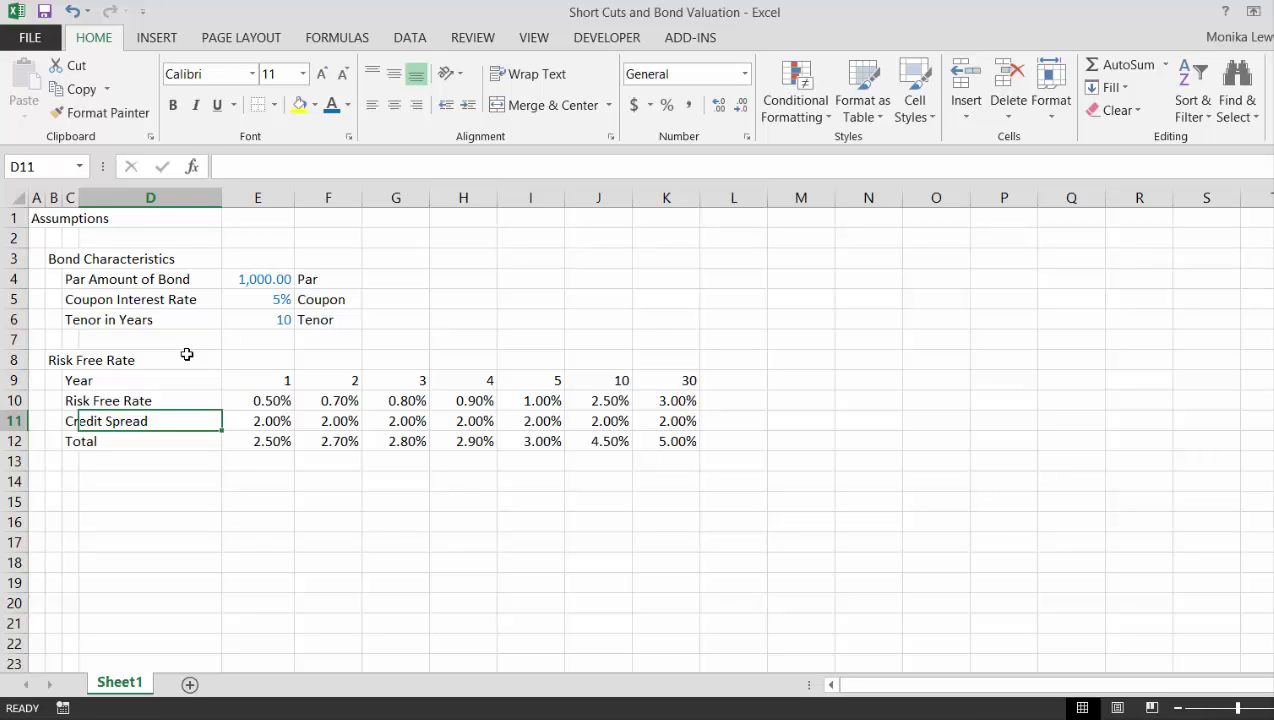
key("Down")
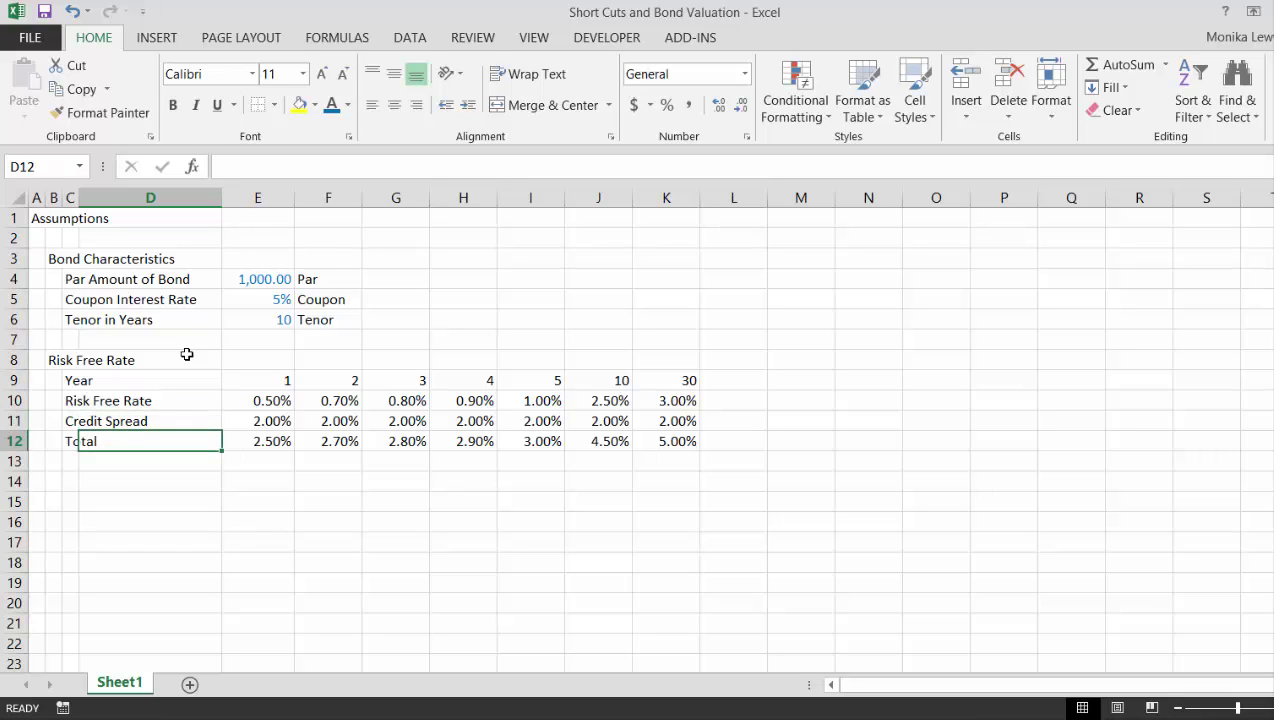
key("Down")
key("Left")
key("Left")
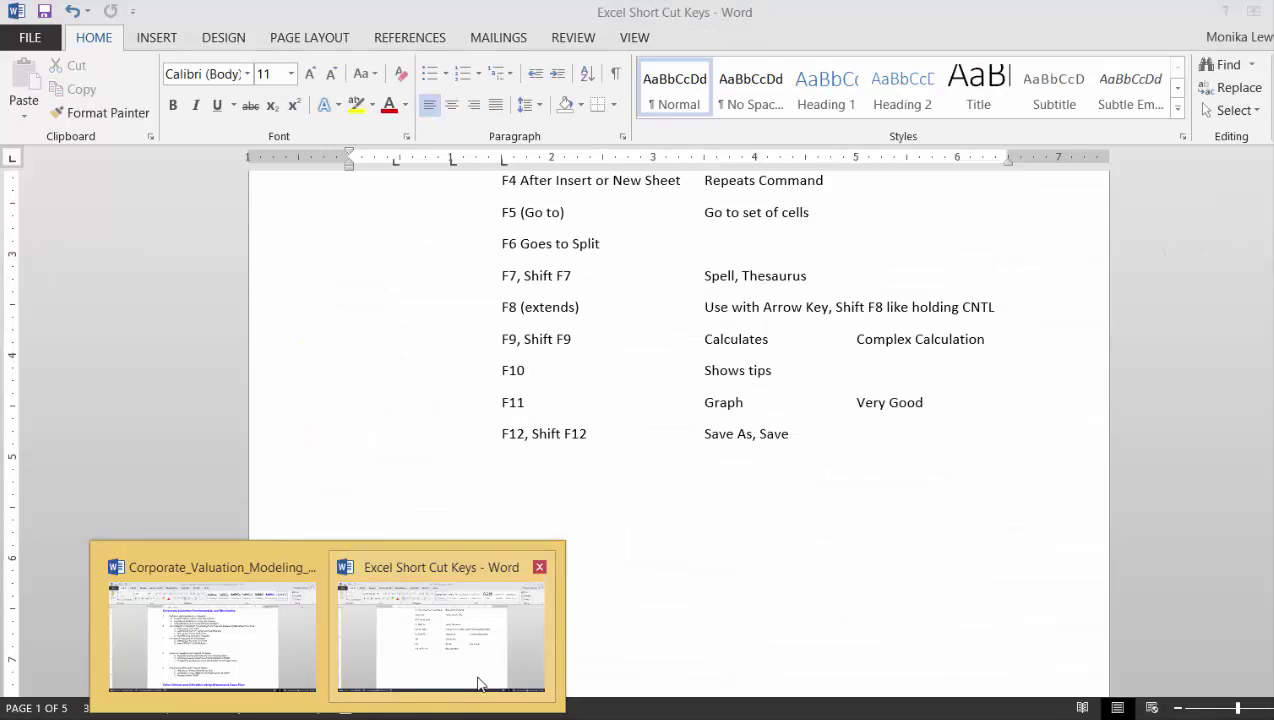
- Switch to the Excel Short Cut Keys document in Word and review the function-key list and the With Shift shortcuts
left_click(478, 684)
key("Down")
key("Down")
key("Down")
key("Down")
key("Down")
key("Down")
key("Down")
key("Down")
key("Down")
key("Down")
key("Down")
key("Down")
key("Down")
key("Down")
key("Down")
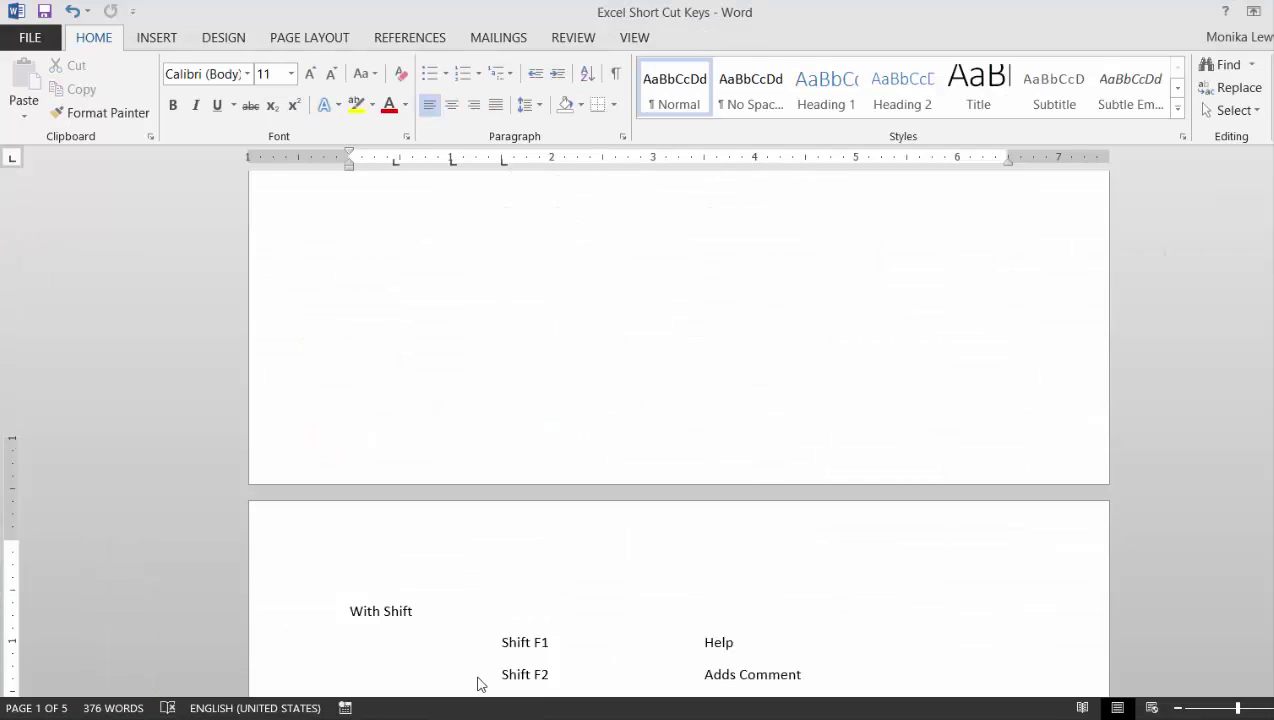
key("Up")
key("Up")
key("Up")
key("Up")
key("Up")
key("Up")
key("Up")
key("Up")
key("Up")
key("Up")
key("Up")
key("Up")
key("Up")
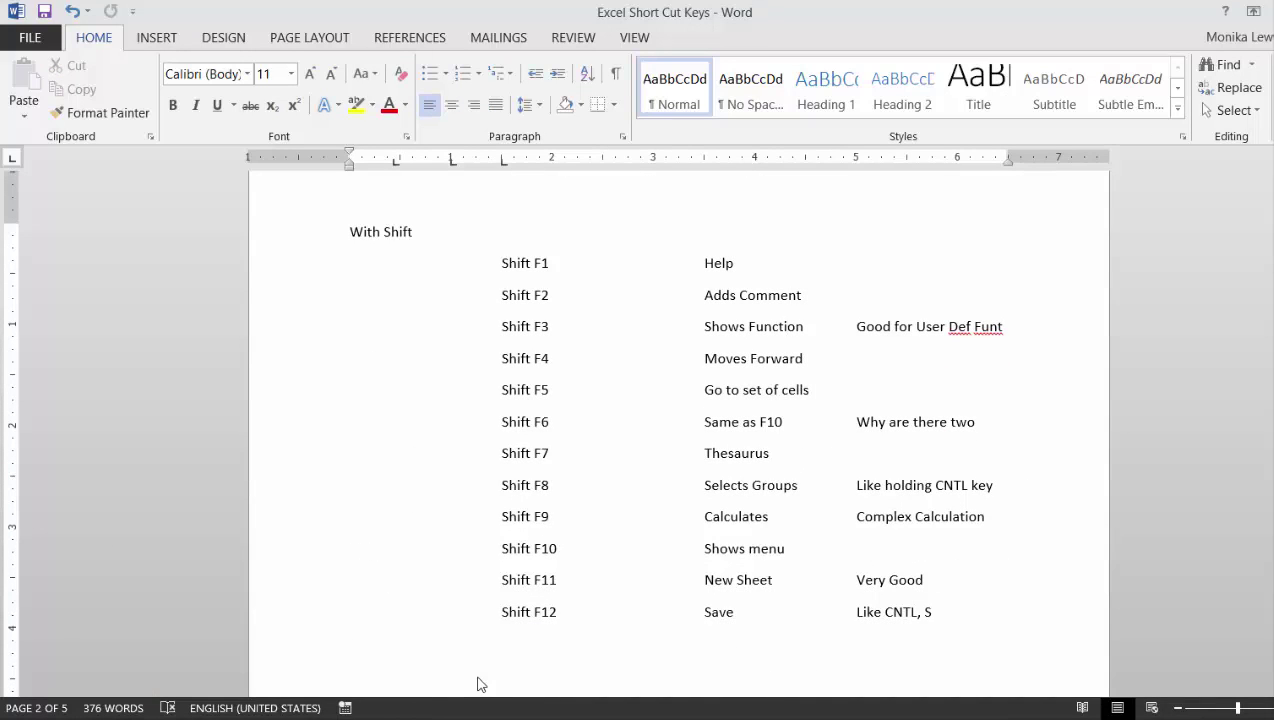
key("Down")
key("Down")
key("Down")
key("Down")
key("Down")
key("Down")
key("Down")
key("Right")
key("Right")
key("Delete")
key("Delete")
key("Delete")
key("Delete")
key("Delete")
key("Delete")
key("Delete")
key("Delete")
key("Delete")
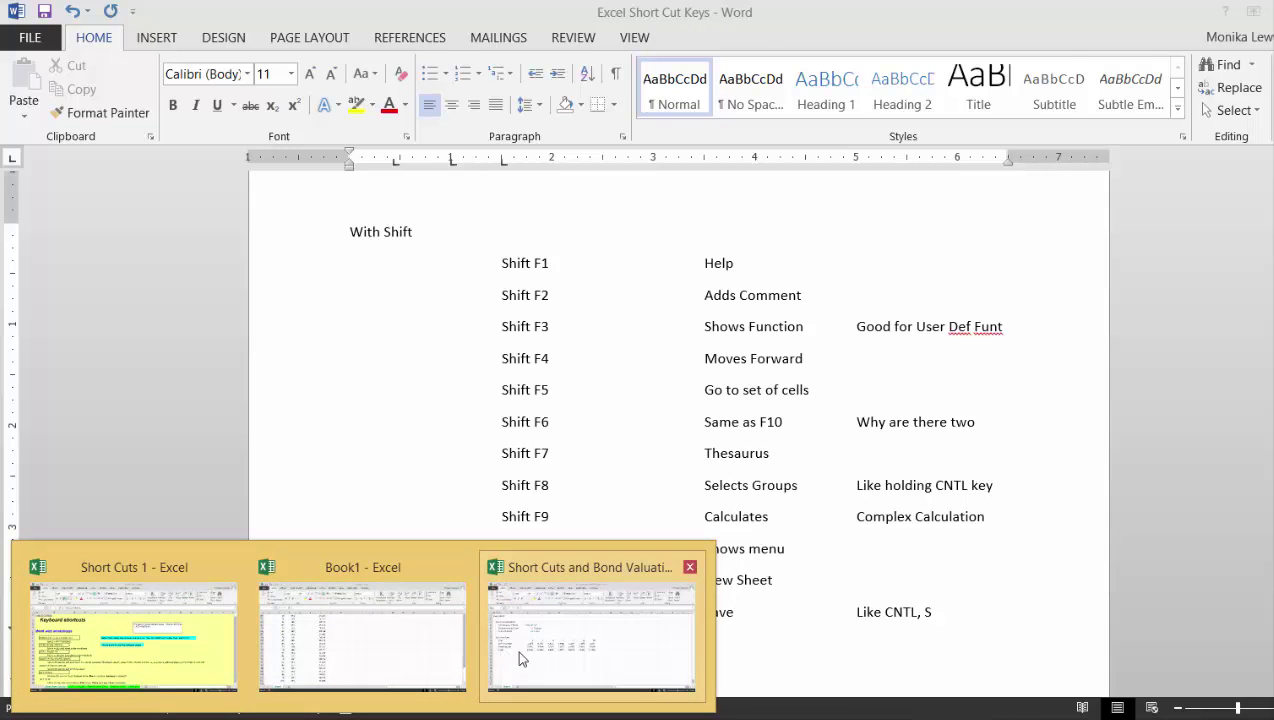
- Switch to the Short Cuts and Bond Valuation workbook in Excel and add a blank worksheet and three empty chart sheets
left_click(518, 651)
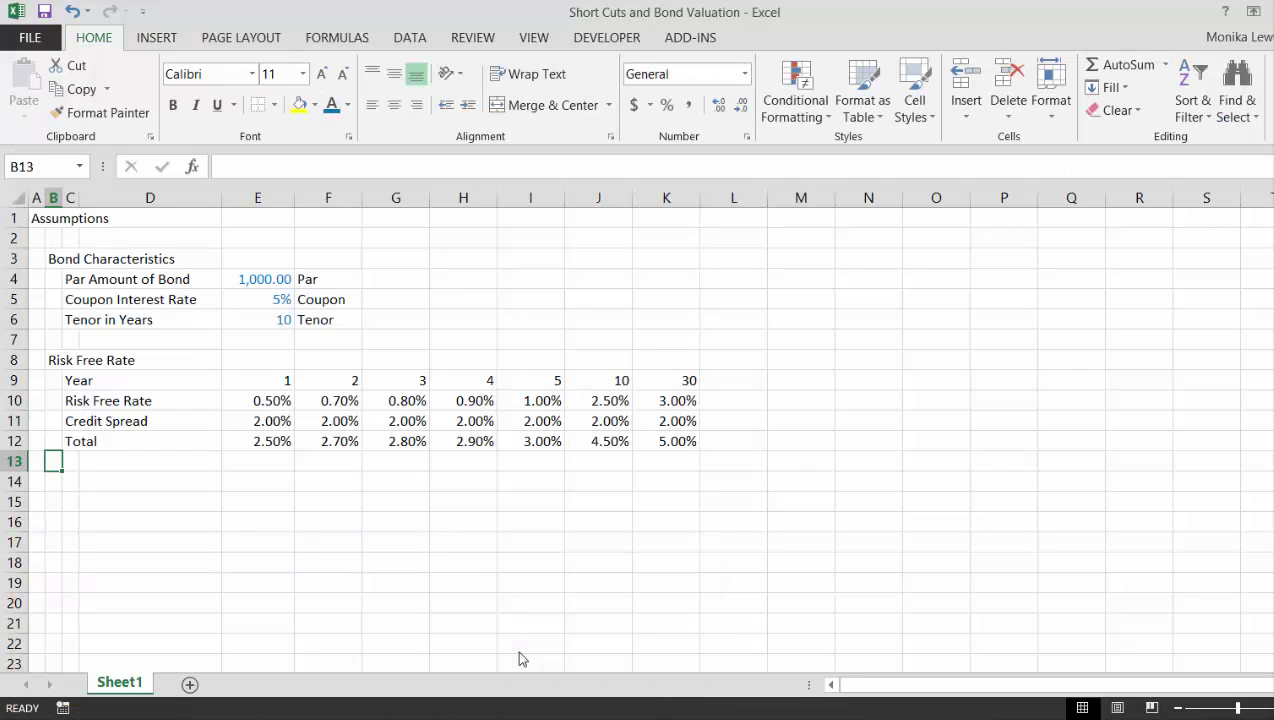
key("shift+F11")
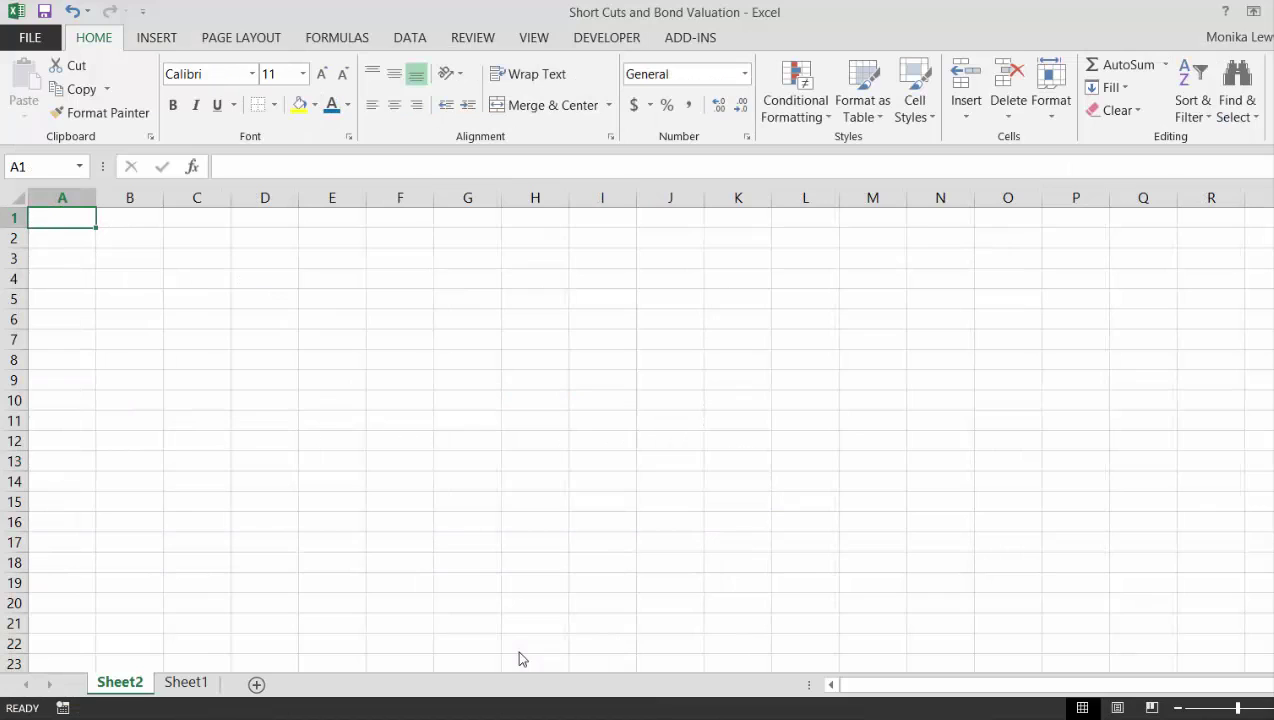
key("F11")
key("F11")
key("F11")
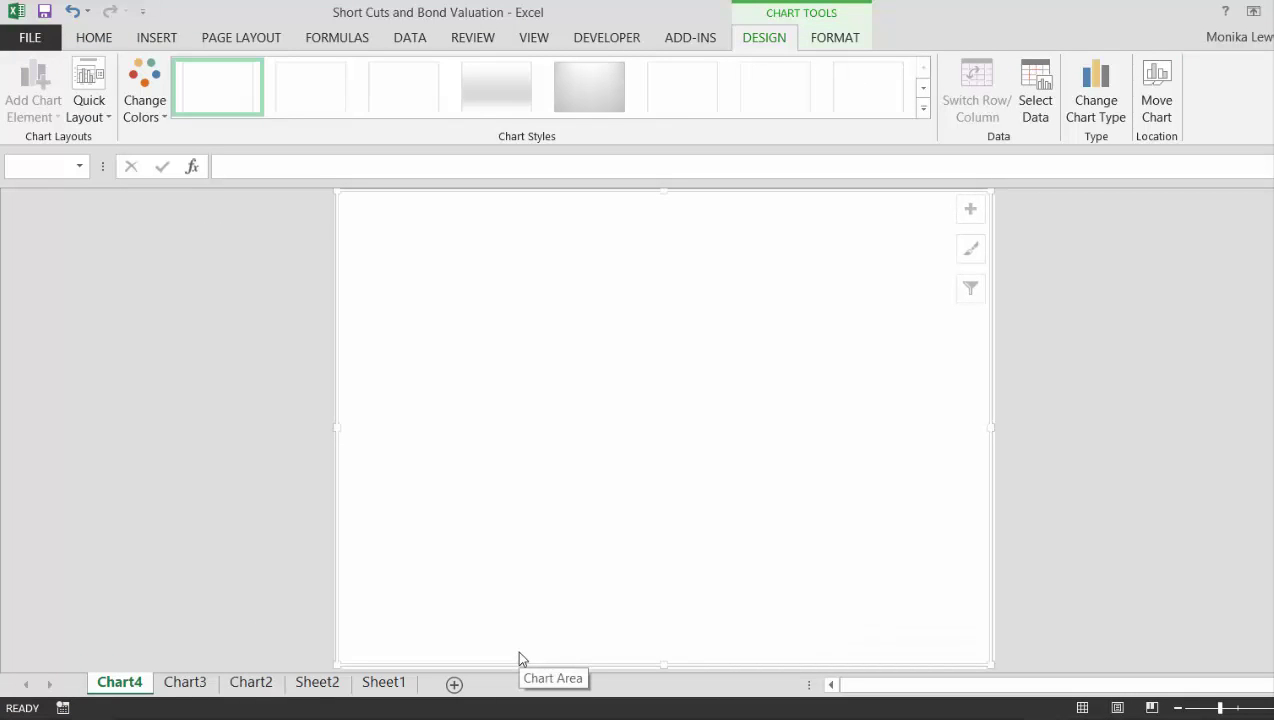
- Delete the three empty chart sheets and the blank Sheet2
key("alt+e")
key("l")
key("Return")
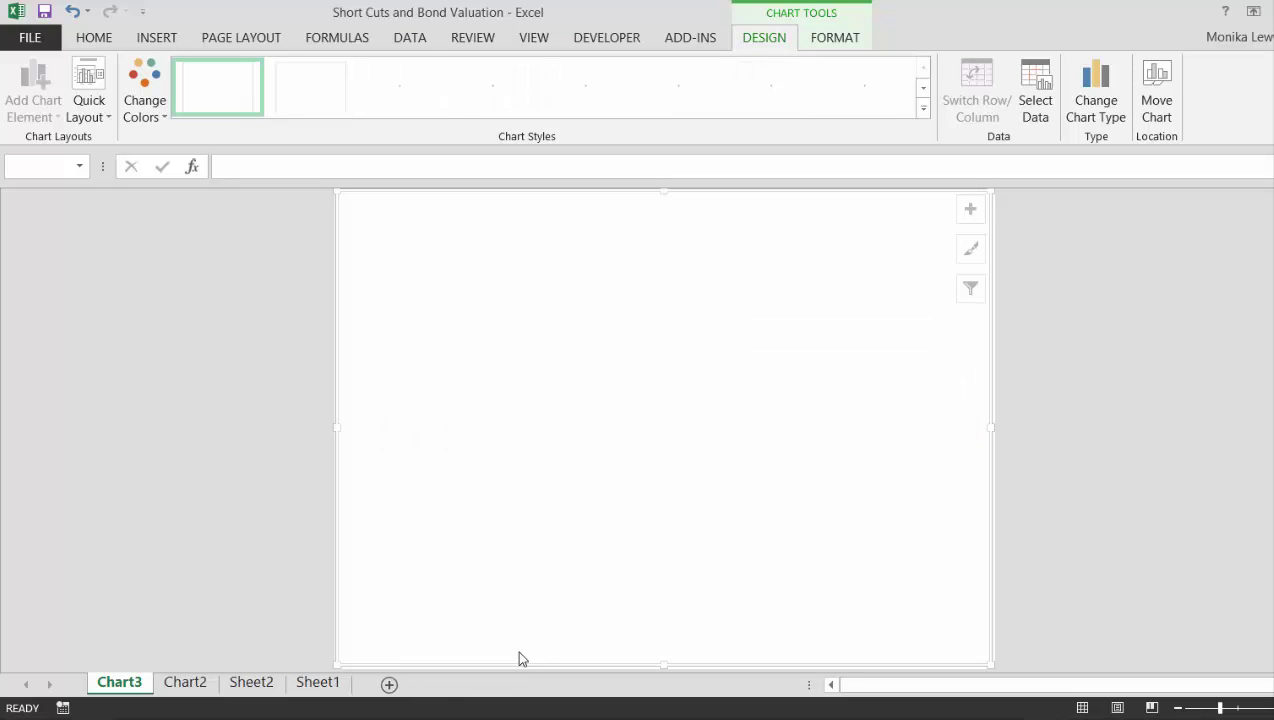
key("alt+e")
key("l")
key("Return")
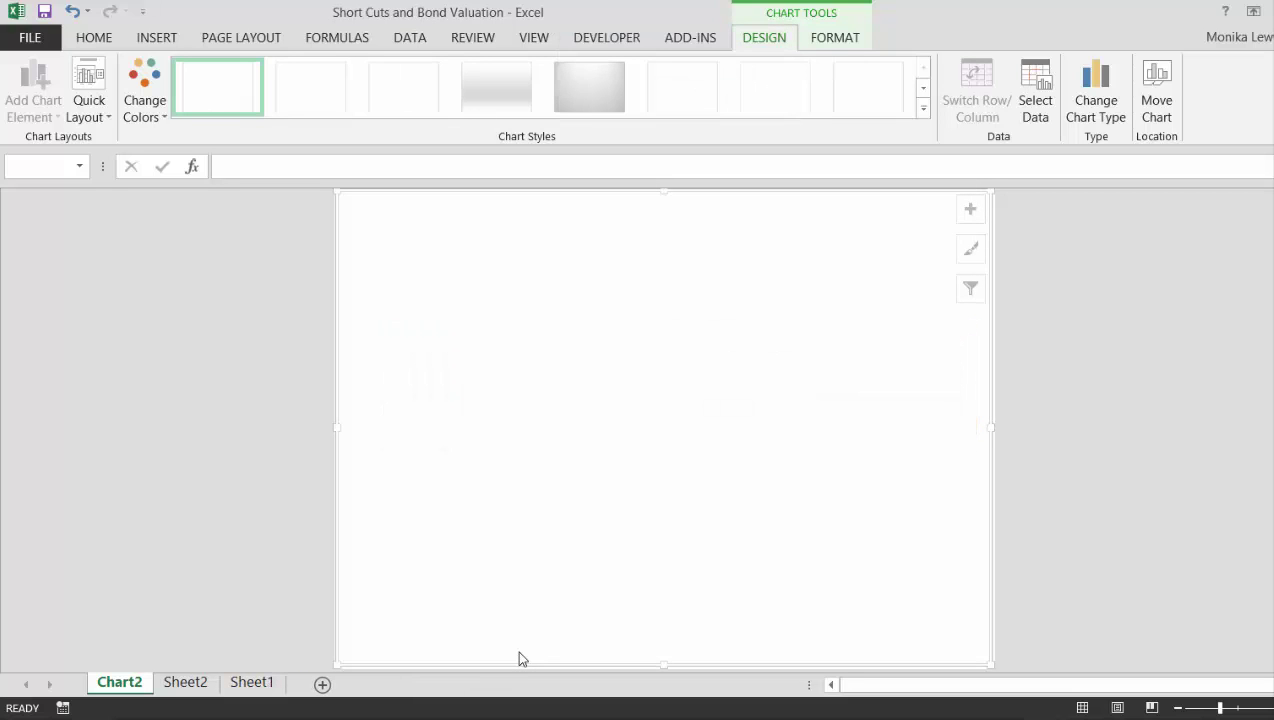
key("alt+e")
key("l")
key("Return")
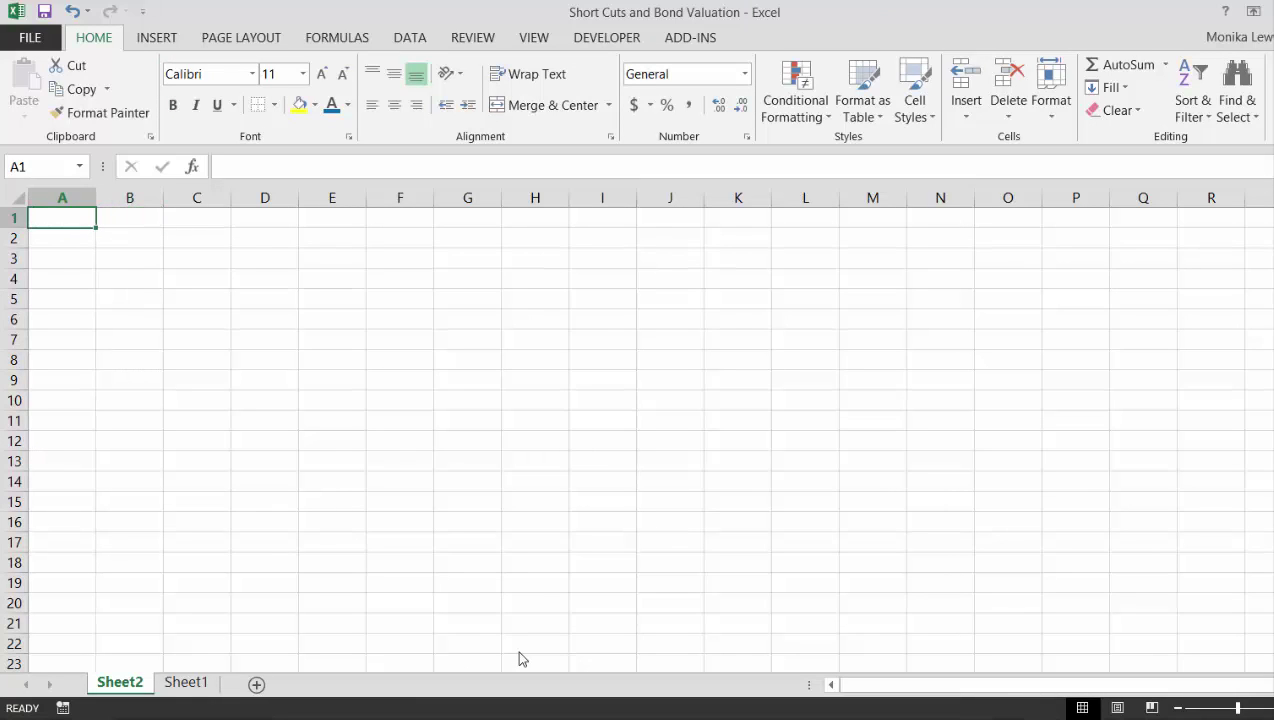
key("alt+e")
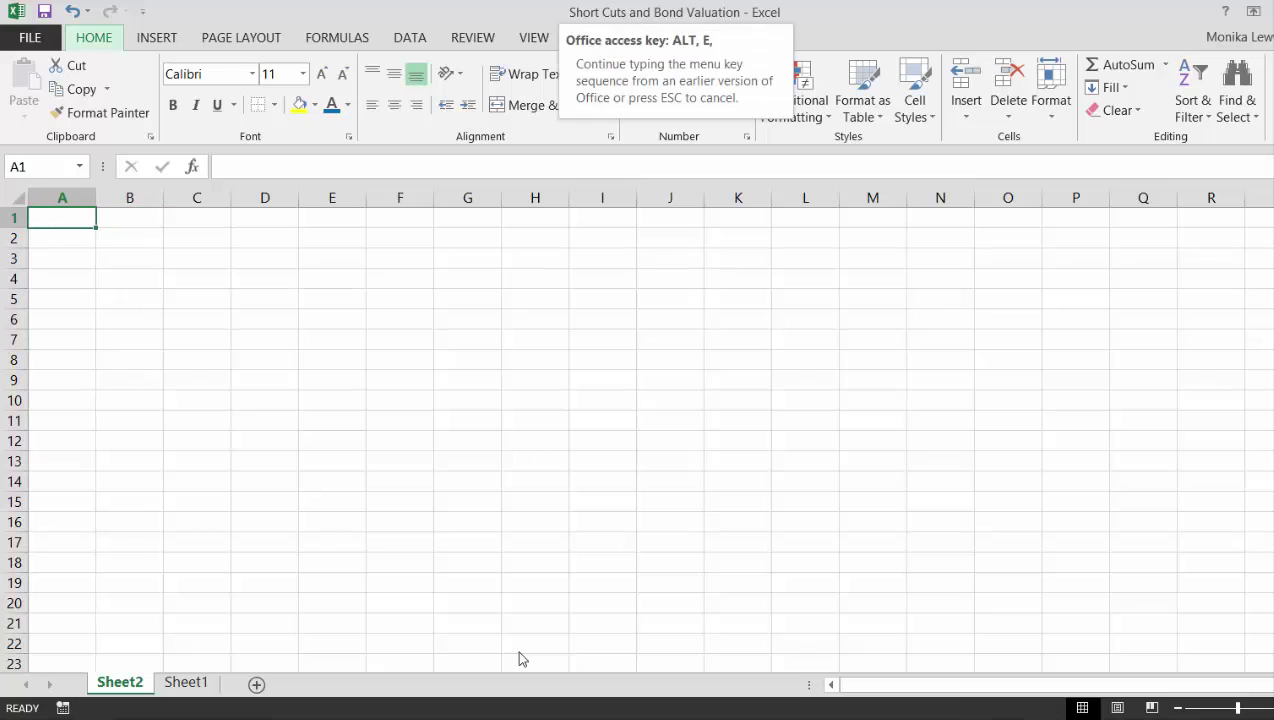
key("l")
- Plot the non-adjacent Risk Free Rate and Total rows, C10:K10 and C12:K12, as a column chart on a new chart sheet
key("Up")
key("Up")
key("Up")
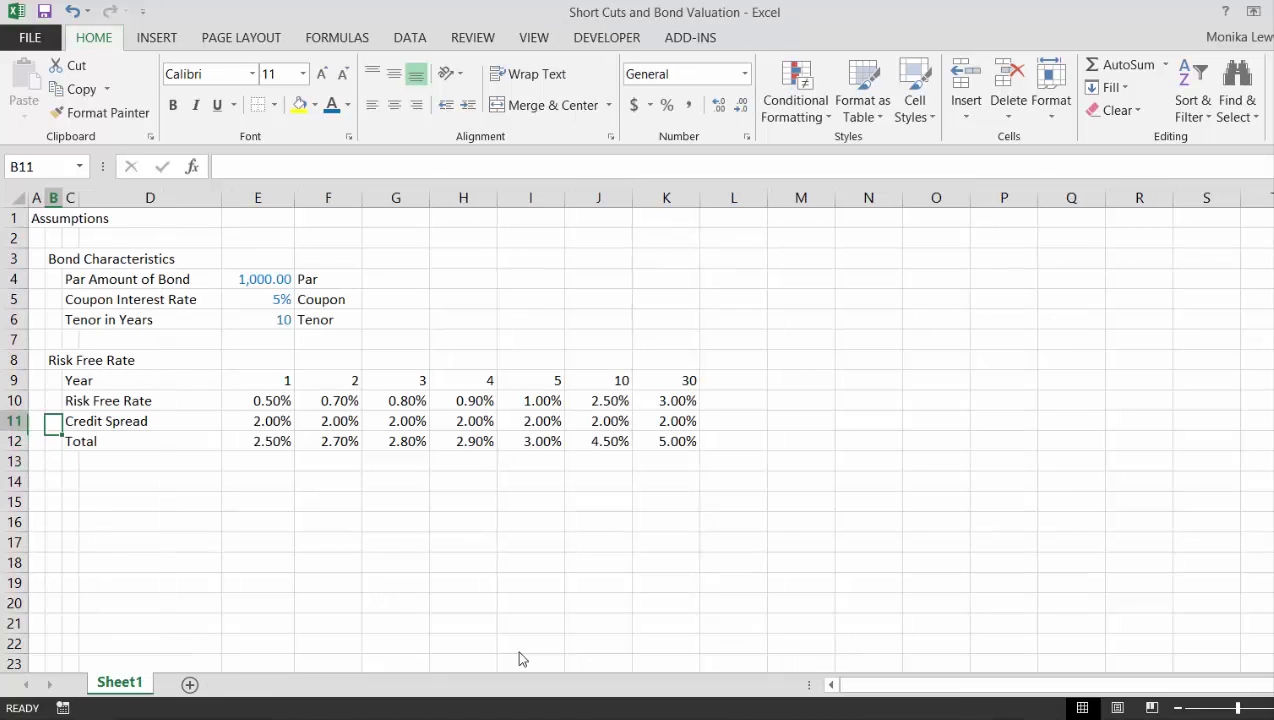
key("Right")
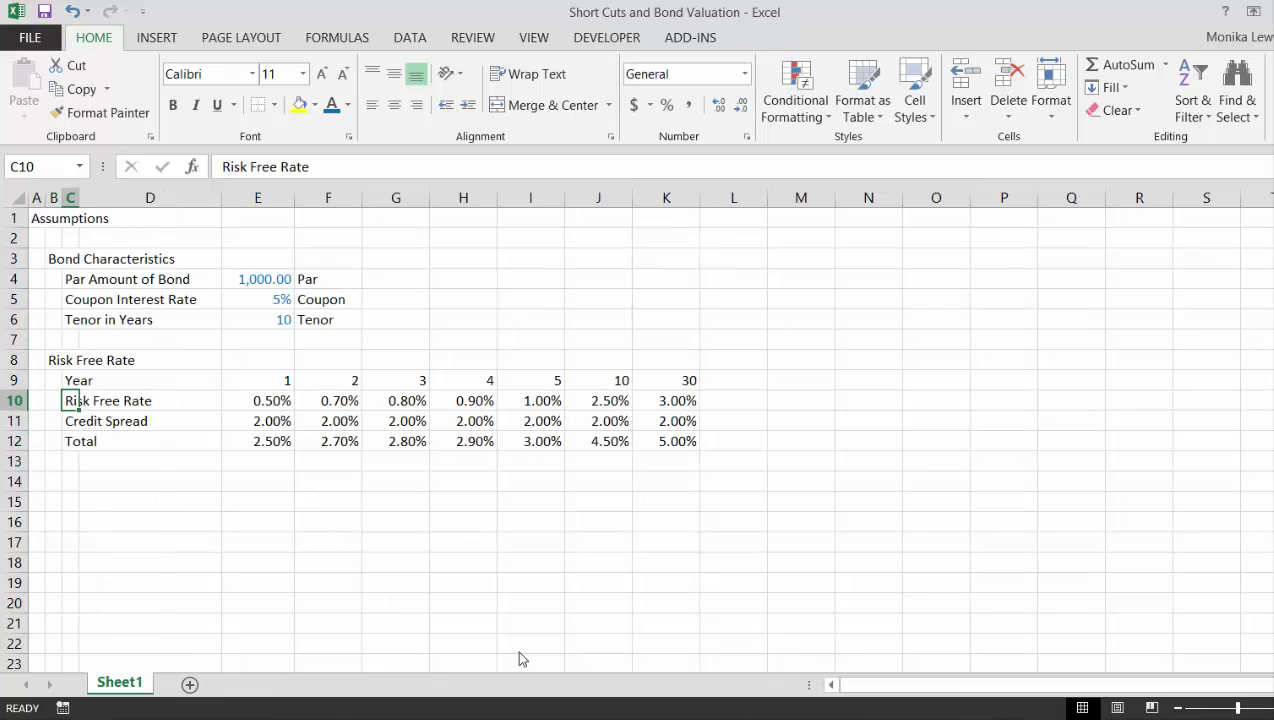
key("ctrl+shift+Right")
key("ctrl+shift+Right")
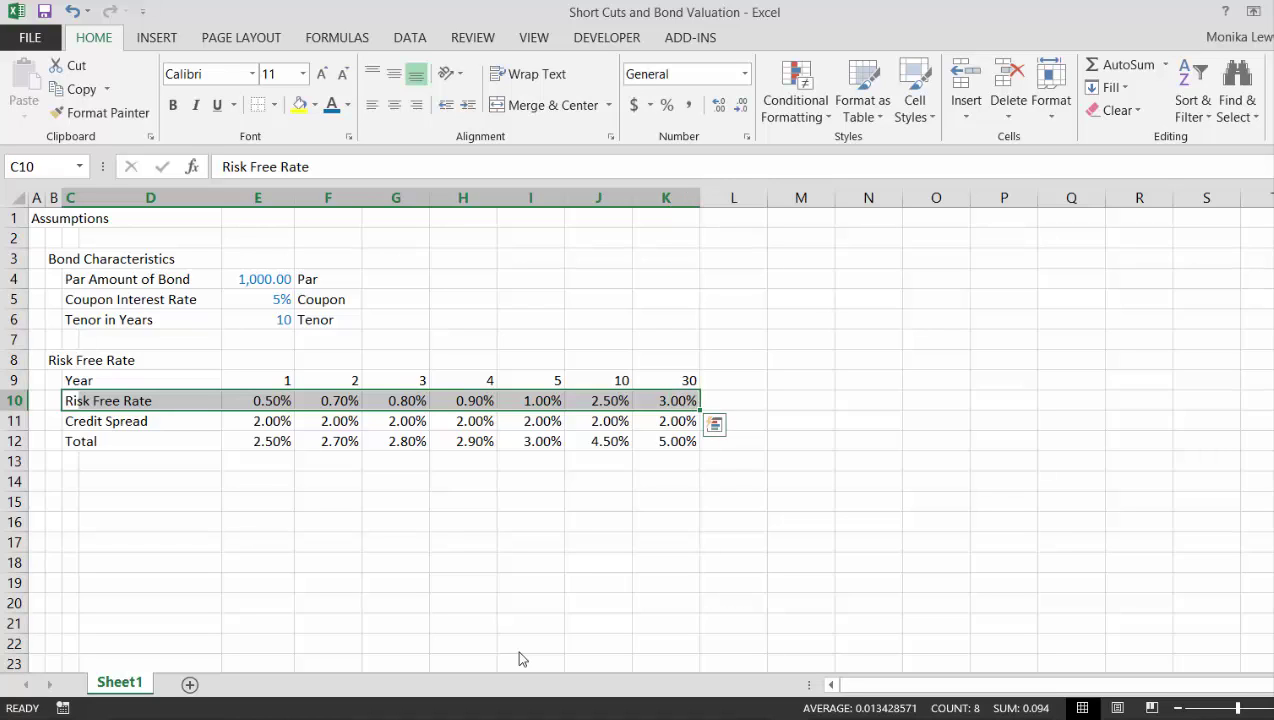
key("shift+F8")
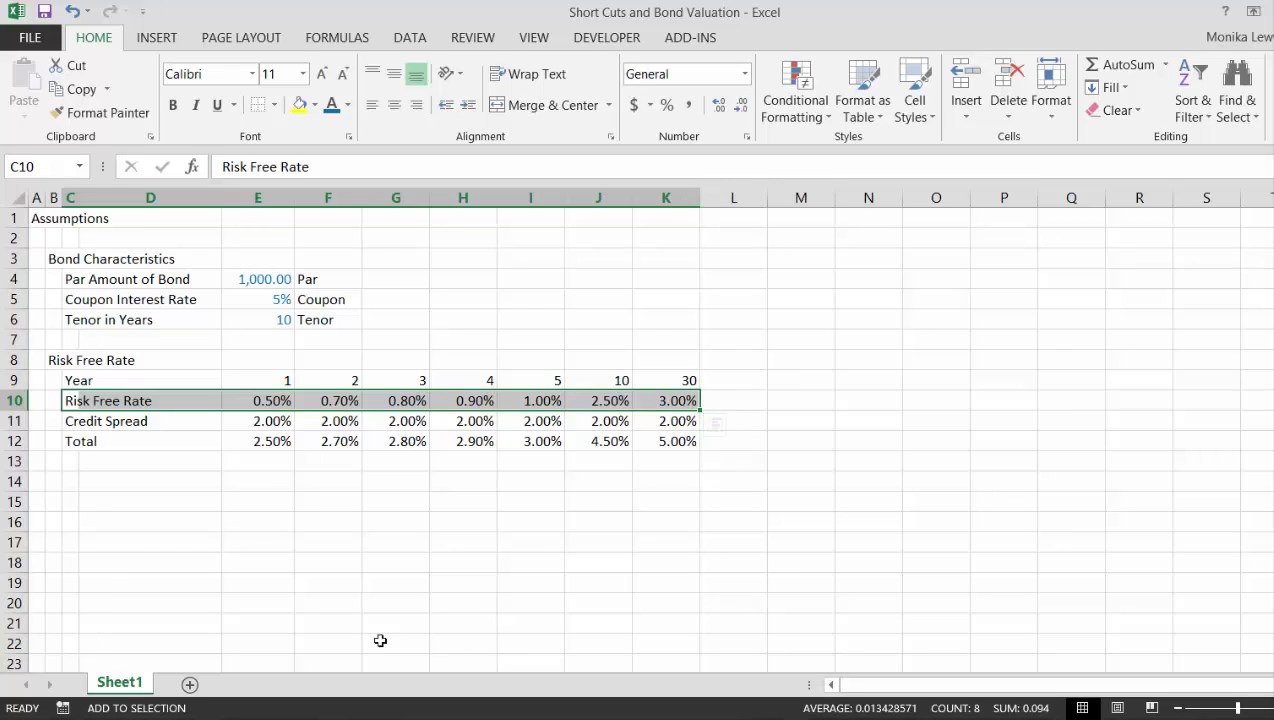
left_click(72, 441)
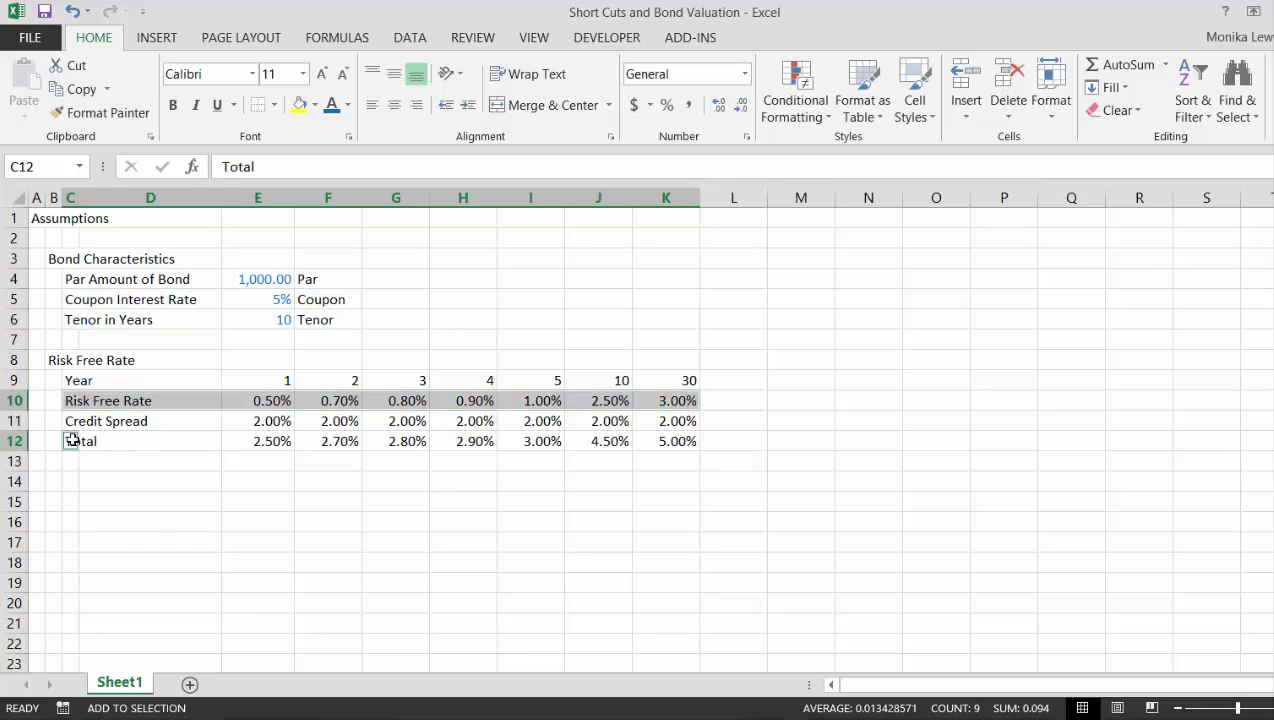
key("ctrl+shift+Right")
key("ctrl+shift+Right")
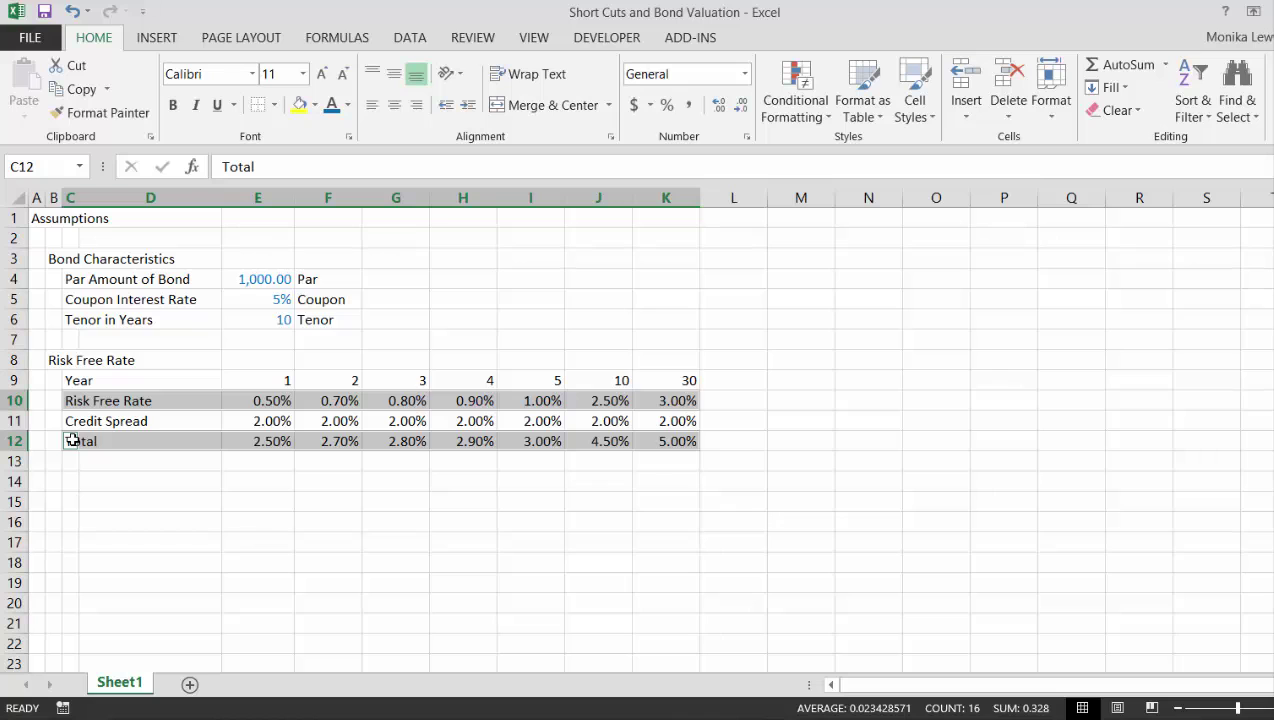
key("F11")
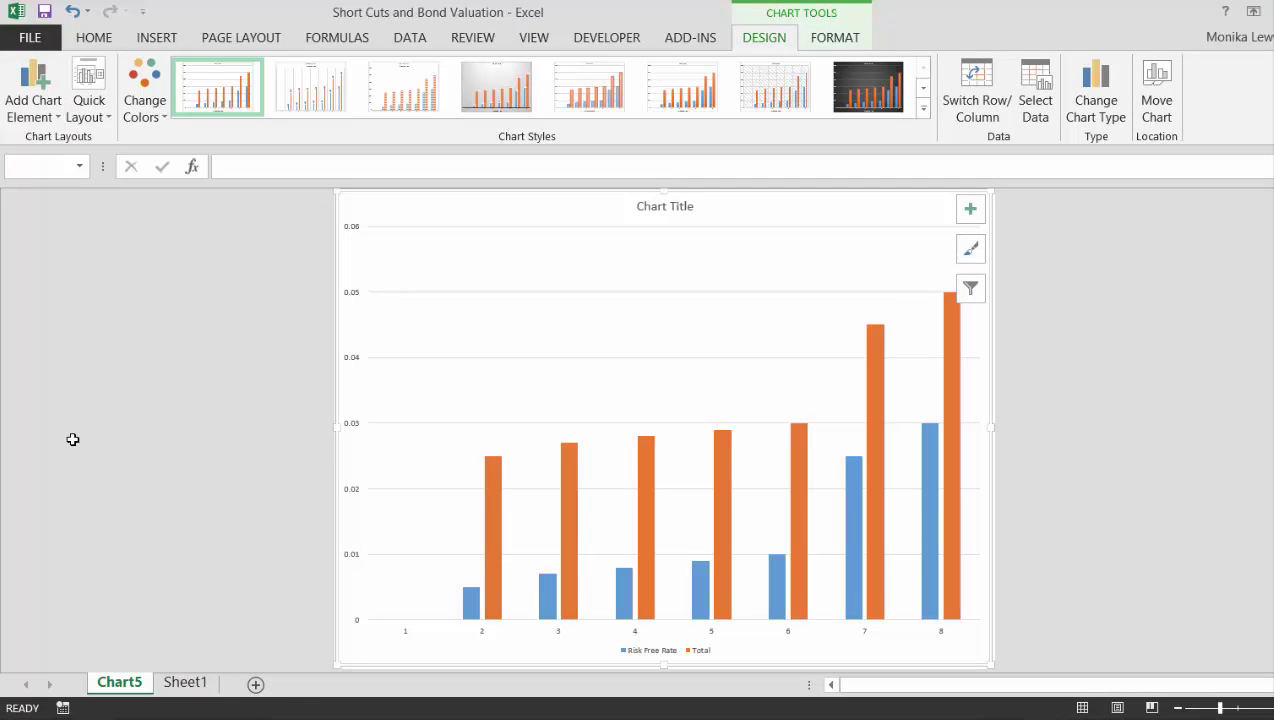
- Delete the chart sheet of the Risk Free Rate and Total rows
key("alt+e")
key("l")
key("Return")
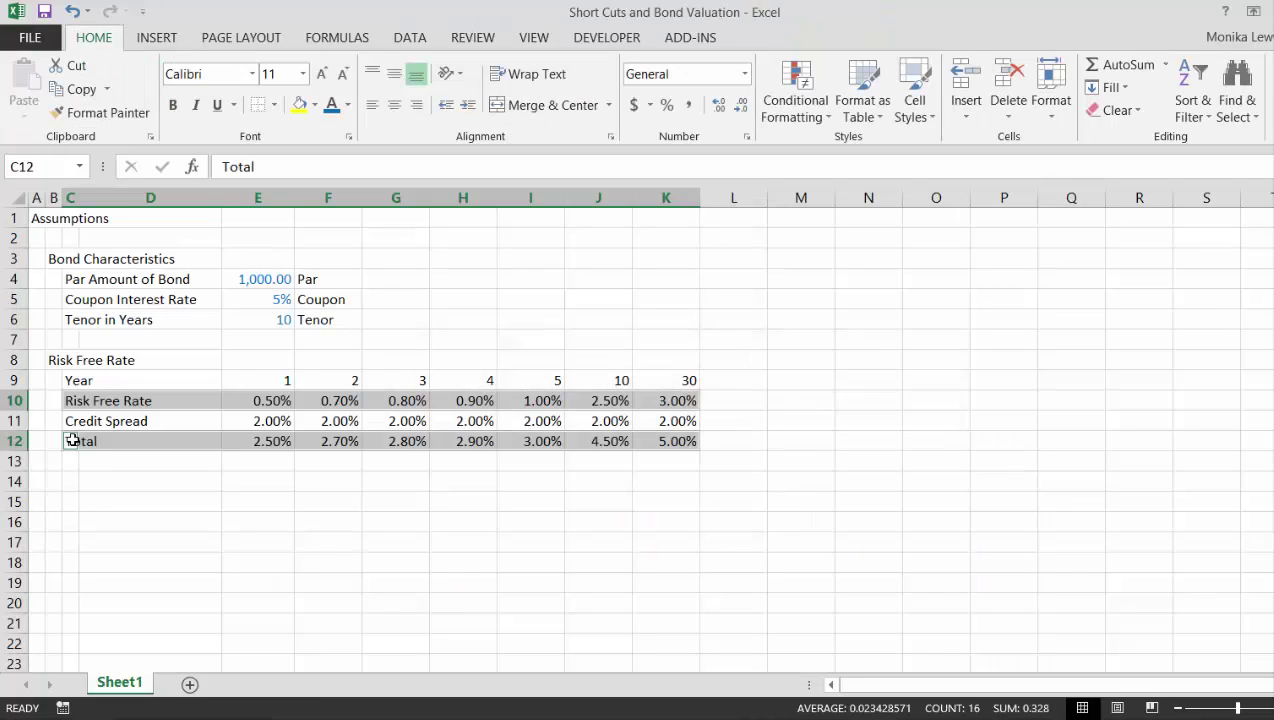
- Select the Risk Free Rate row from C10 to K10
left_click(73, 440)
key("Up")
key("Up")
key("shift+Right")
key("shift+Right")
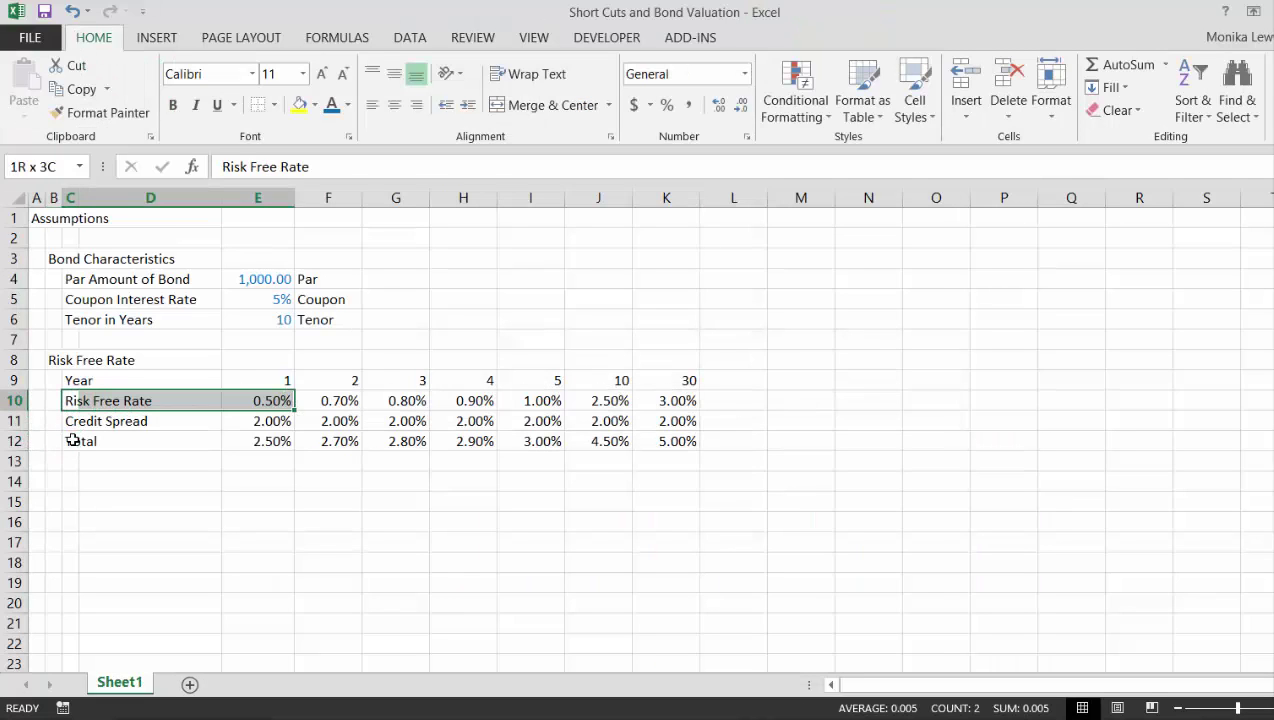
key("ctrl+shift+Right")
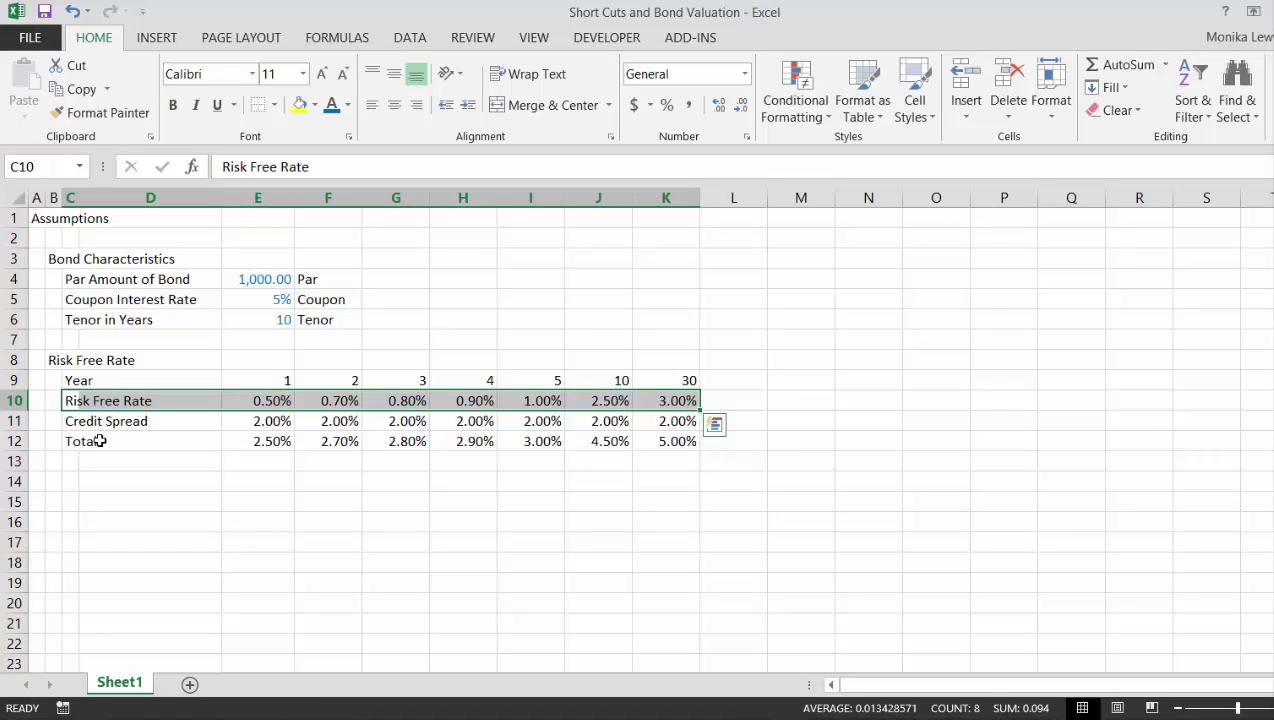
- Select the Total row from C12 to K12, and return to cell C10
left_click_drag(73, 441, 660, 441)
key("Left")
key("Up")
key("Up")
key("Right")
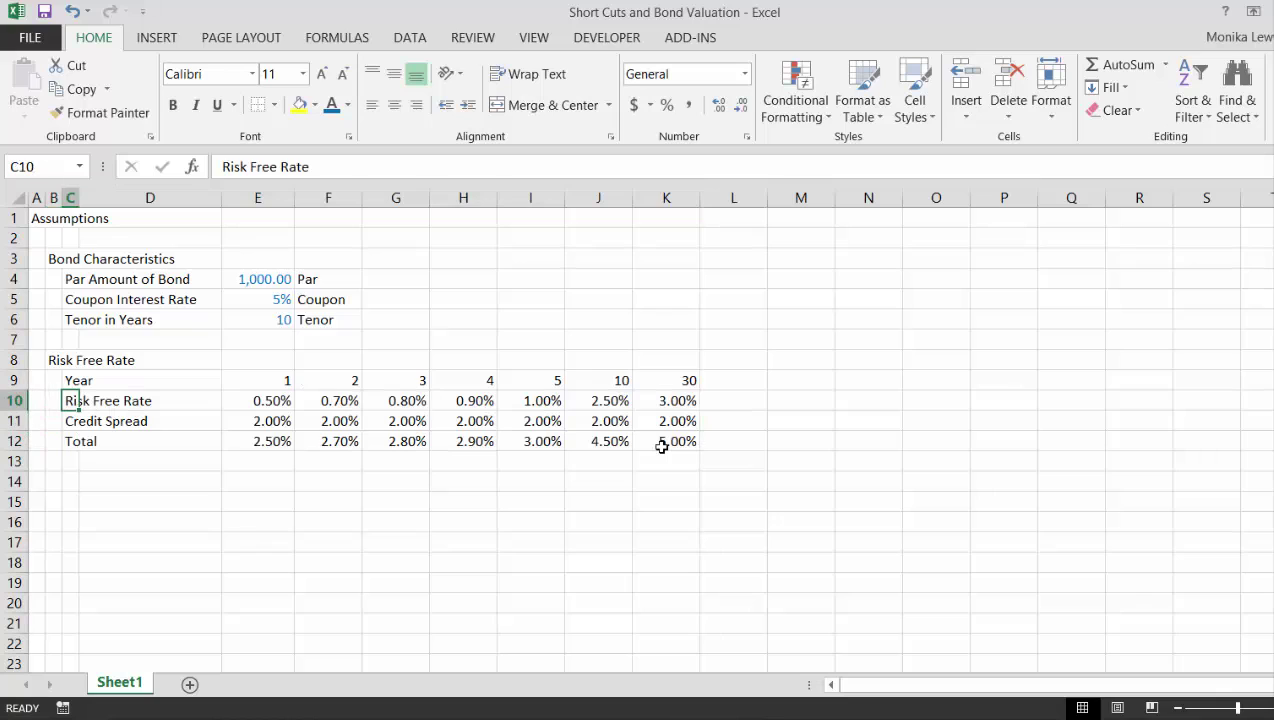
- Extend the selection cell by cell from C10 across the Risk Free Rate row to K10
key("shift+Right")
key("shift+Right")
key("shift+Right")
key("shift+Right")
key("shift+Right")
key("shift+Right")
key("shift+Right")
key("shift+Right")
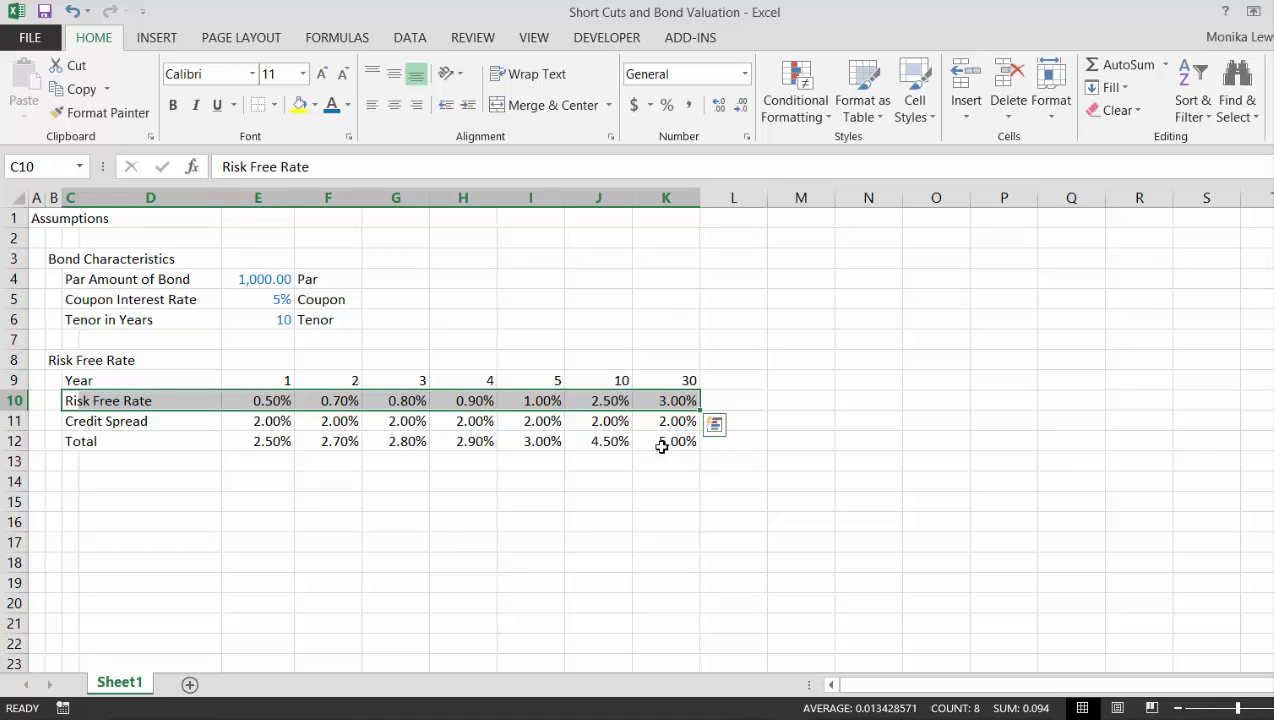
key("F8")
left_click(71, 443)
key("Up")
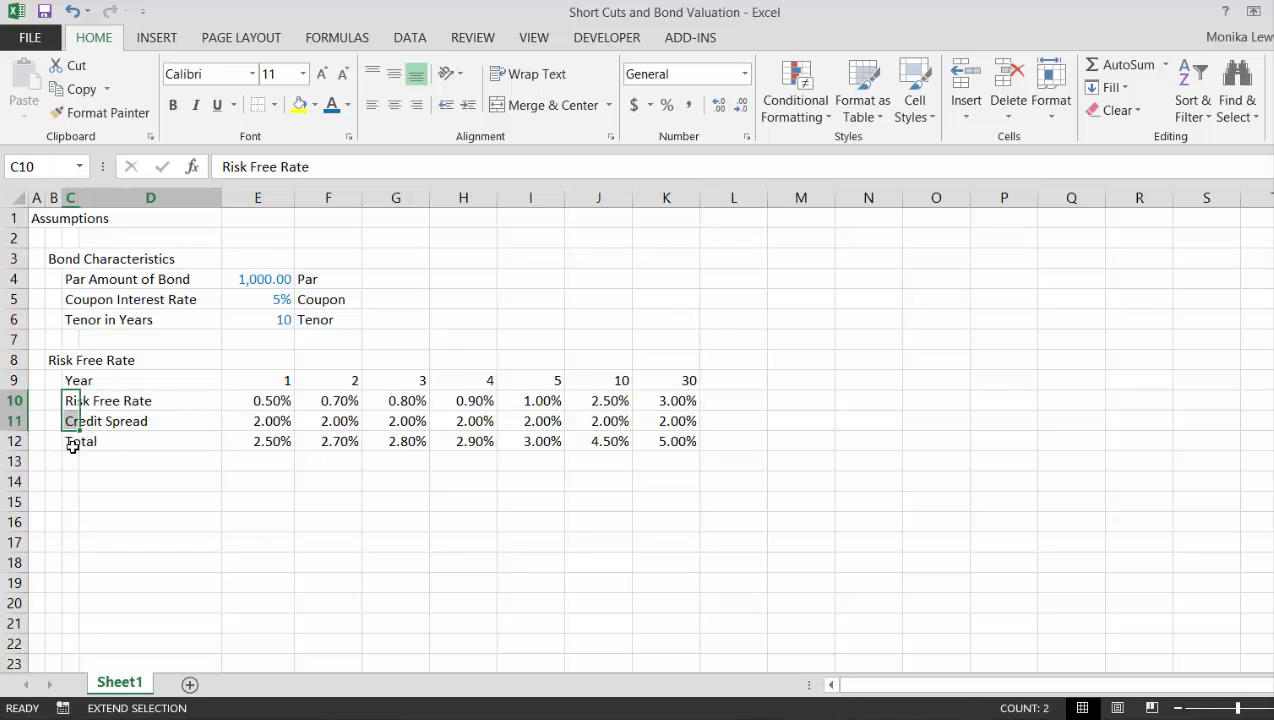
key("Right")
key("Up")
key("Left")
key("Right")
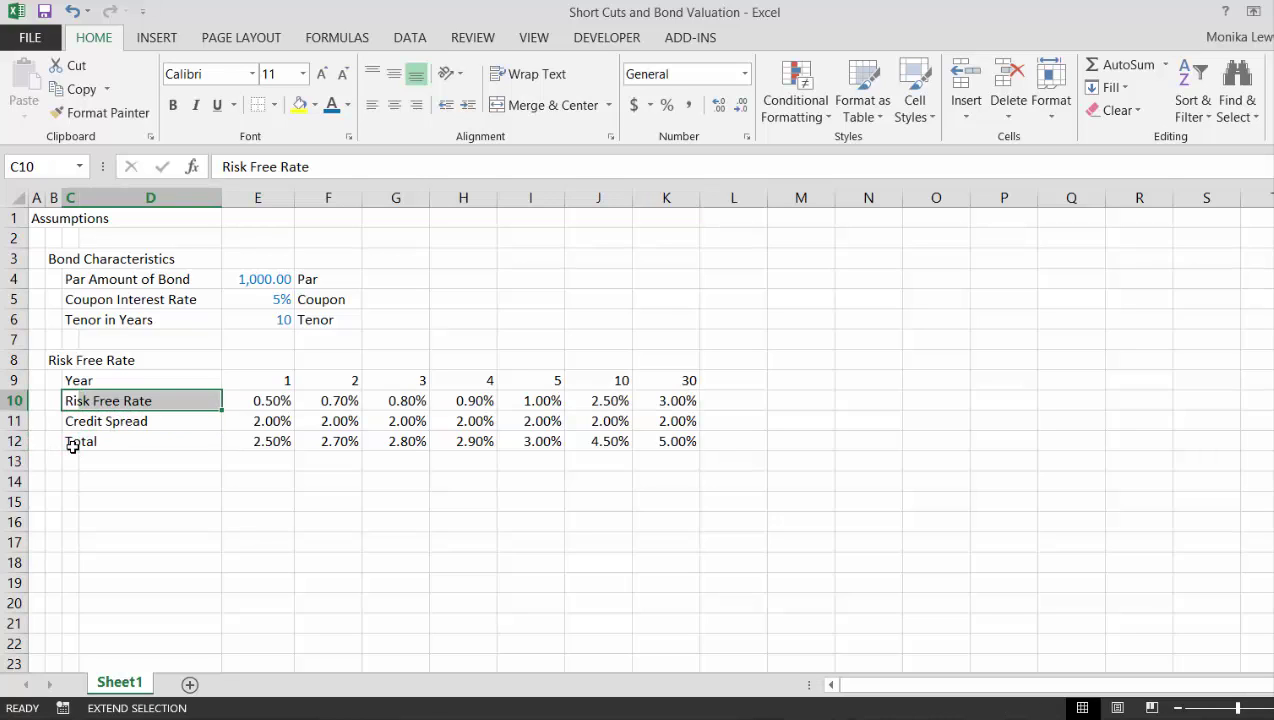
key("Left")
key("F8")
- Select the Risk Free Rate row again, extending from C10 to K10
key("shift+Right")
key("shift+Right")
key("shift+Right")
key("shift+Right")
key("shift+Right")
key("shift+Right")
key("shift+Right")
key("shift+Right")
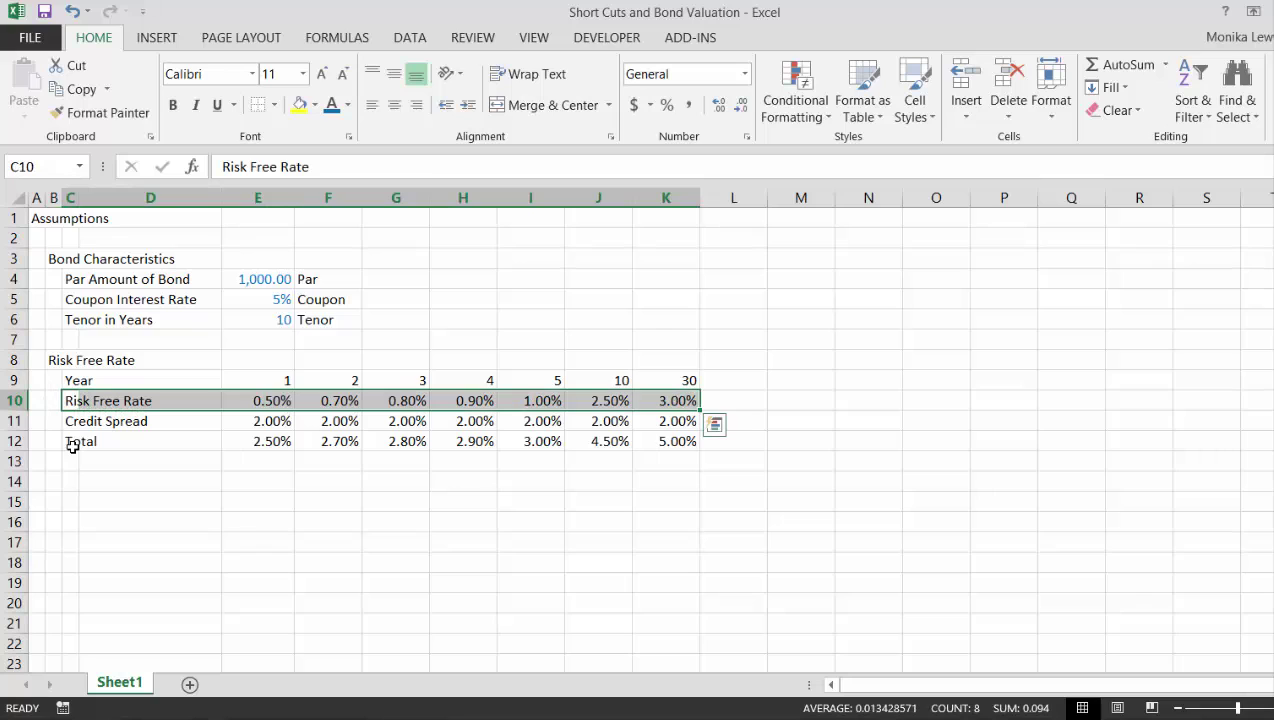
- Try to add the Total row in row 12 to the Risk Free Rate selection using Add to Selection mode
key("shift+F8")
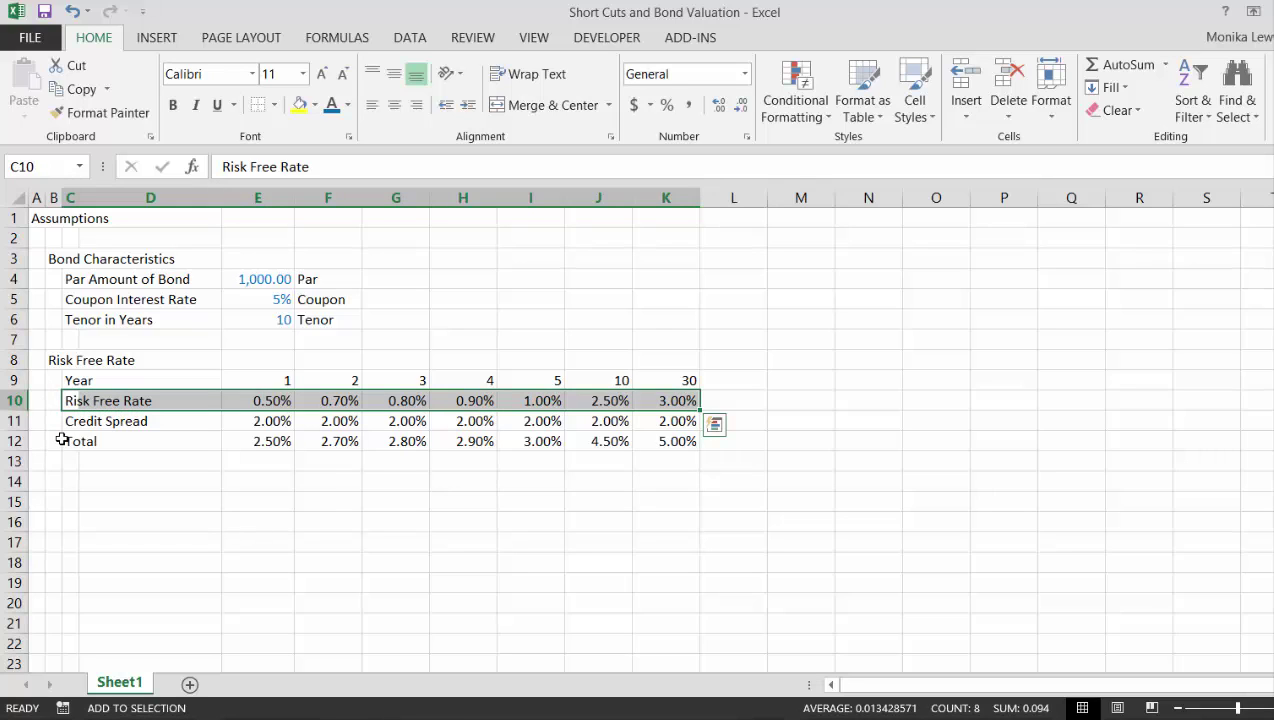
left_click(71, 443)
key("Up")
key("Up")
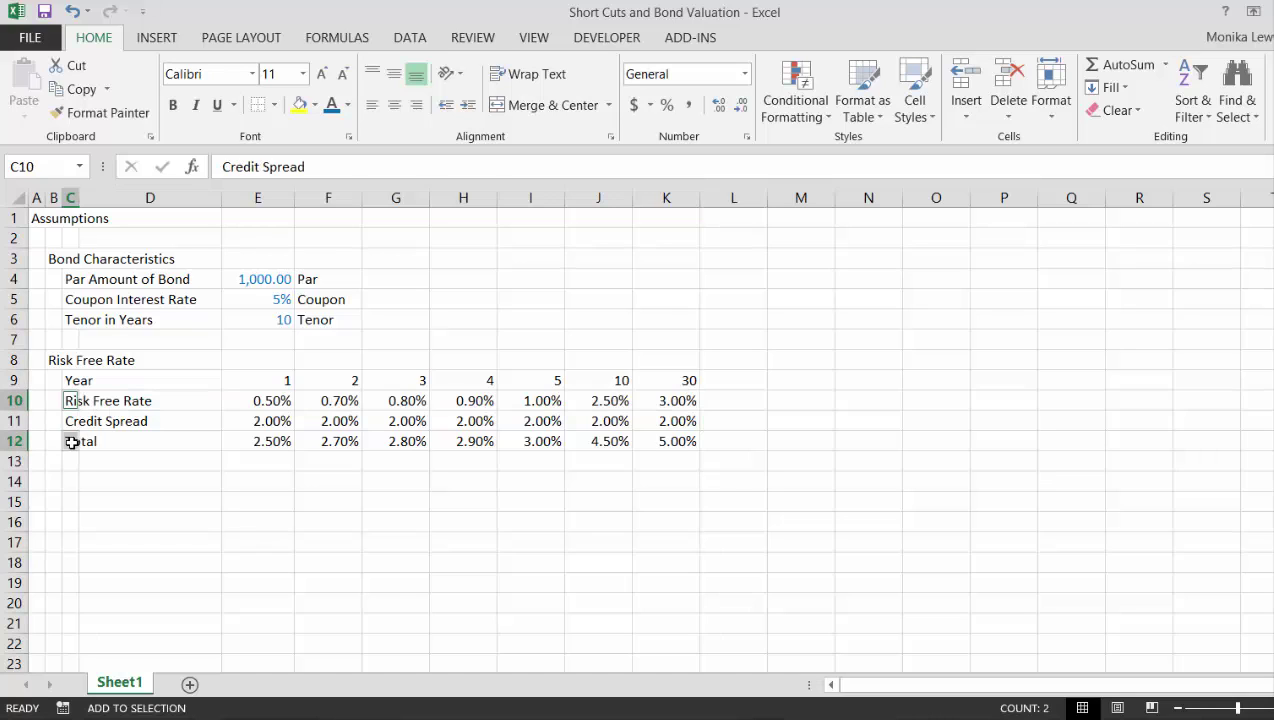
key("ctrl+shift+Right")
key("ctrl+shift+Right")
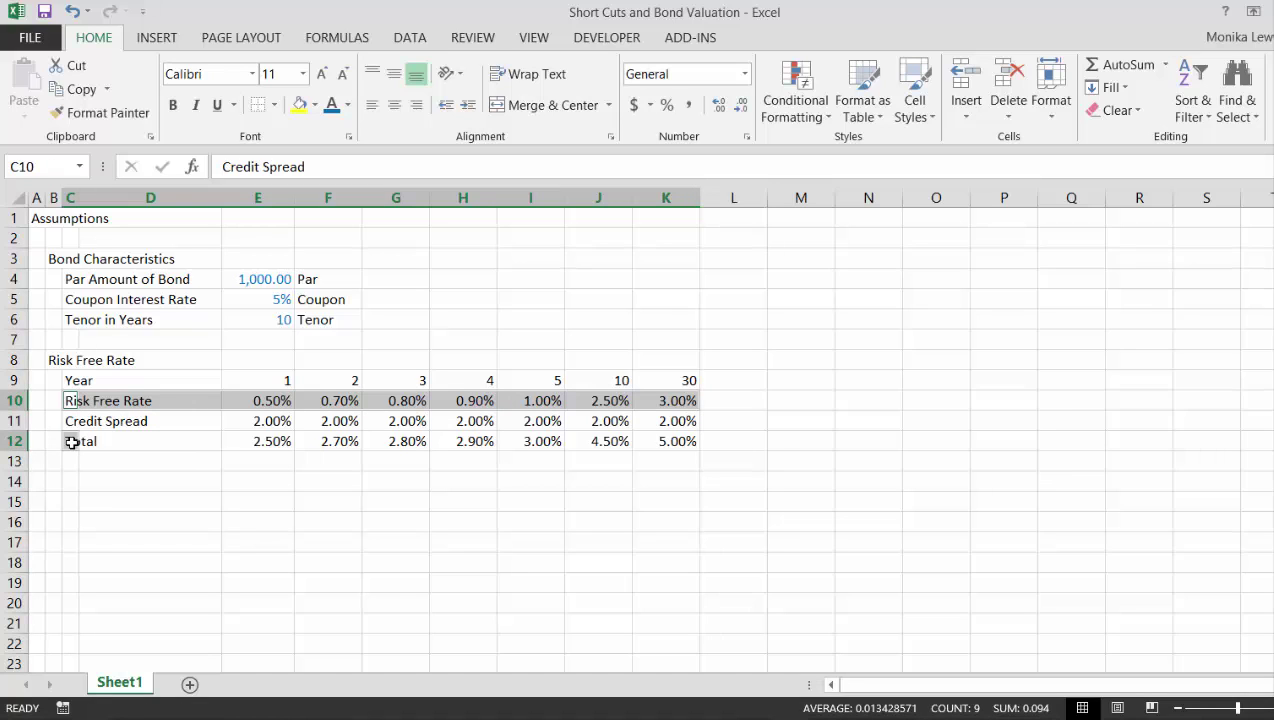
- Select the Total row C12:K12 and add the Risk Free Rate row C10:K10 to the selection with Add to Selection mode
left_click(71, 443)
key("ctrl+shift+Right")
key("ctrl+shift+Right")
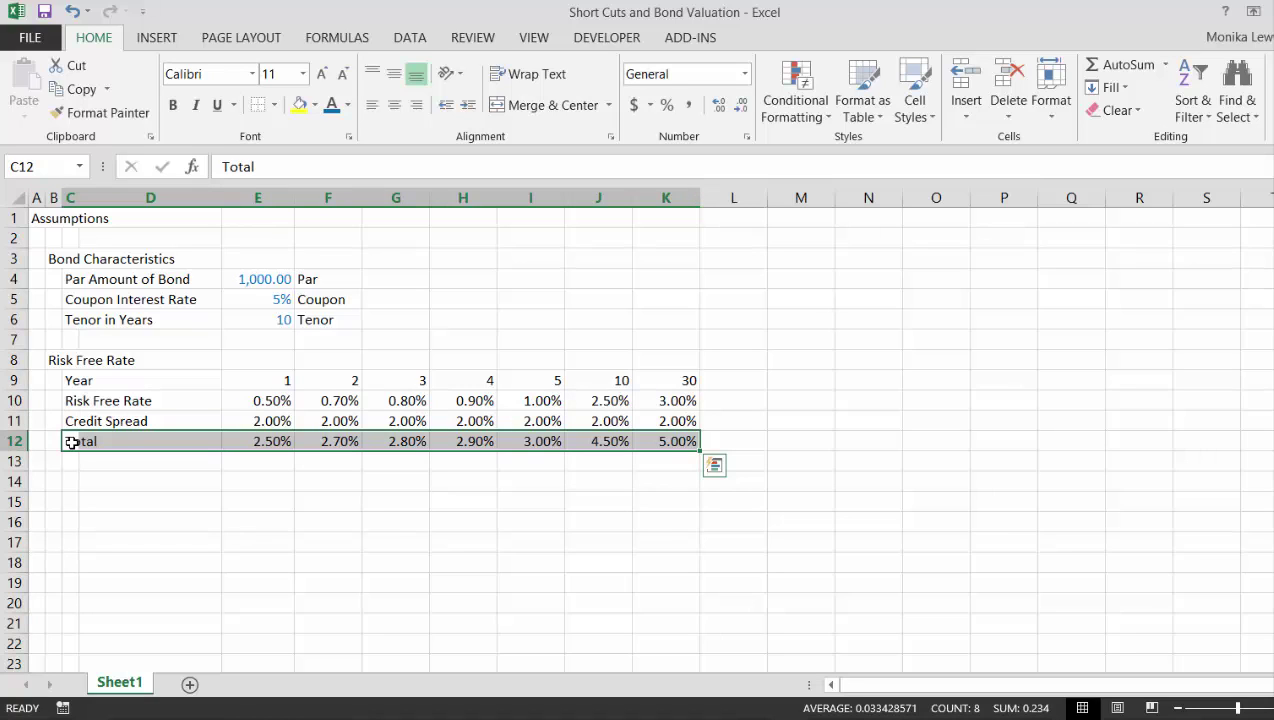
key("shift+F8")
left_click(77, 402)
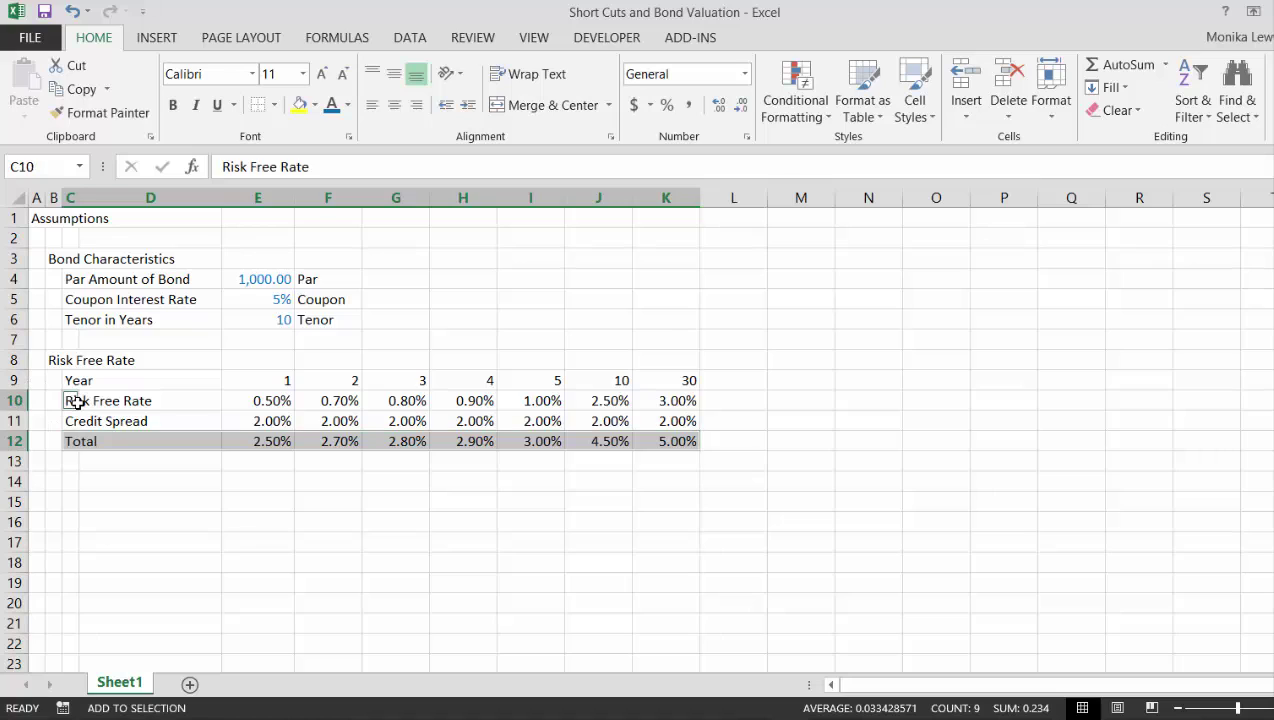
key("ctrl+shift+Right")
key("ctrl+shift+Right")
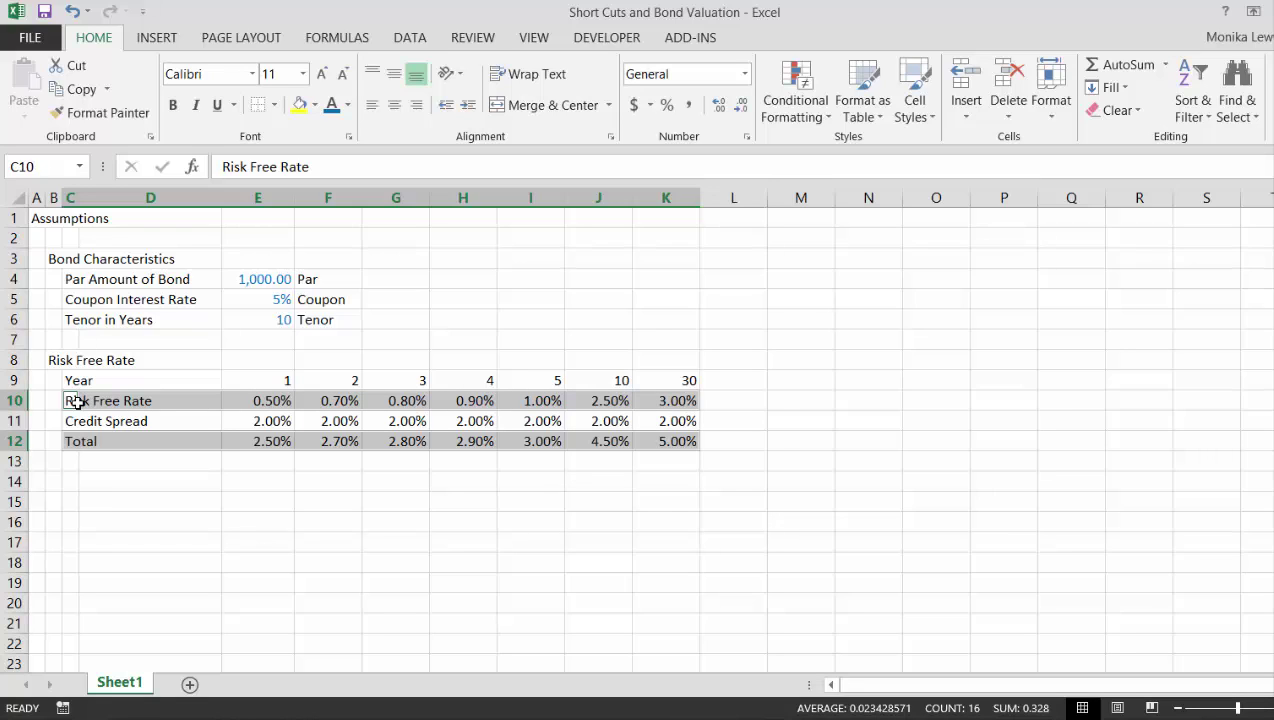
- Clear the multi-row selection and move to cell C14
left_click(77, 403)
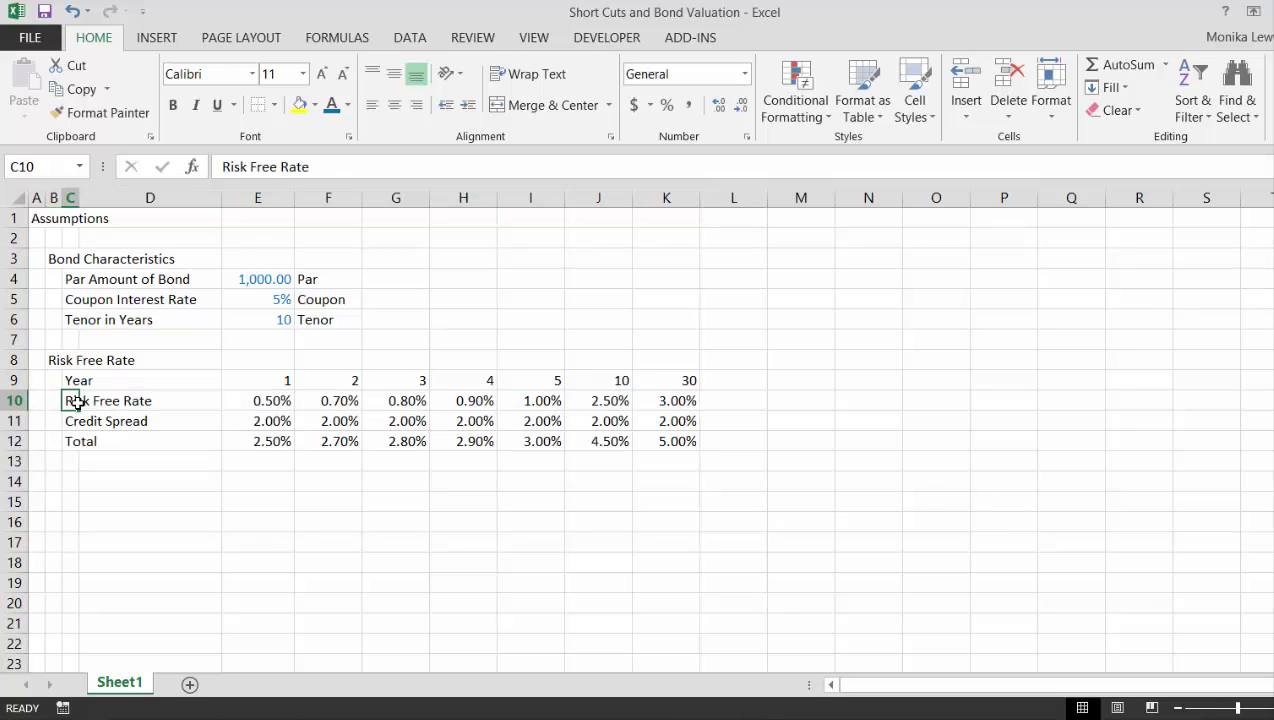
key("Down")
key("Down")
key("Down")
key("Down")
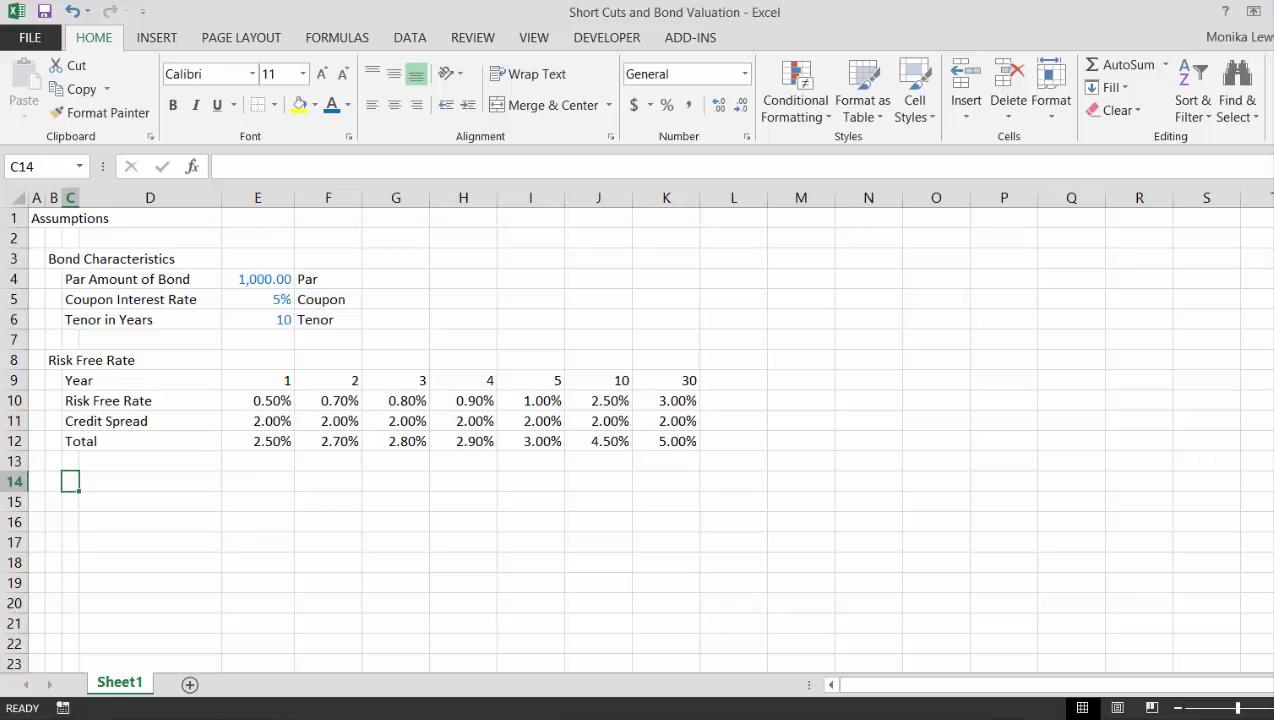
- Switch to the Excel Short Cut Keys document in Word and review the With Shift and With CNTL lists
mouse_move(441, 697)
left_click(443, 655)
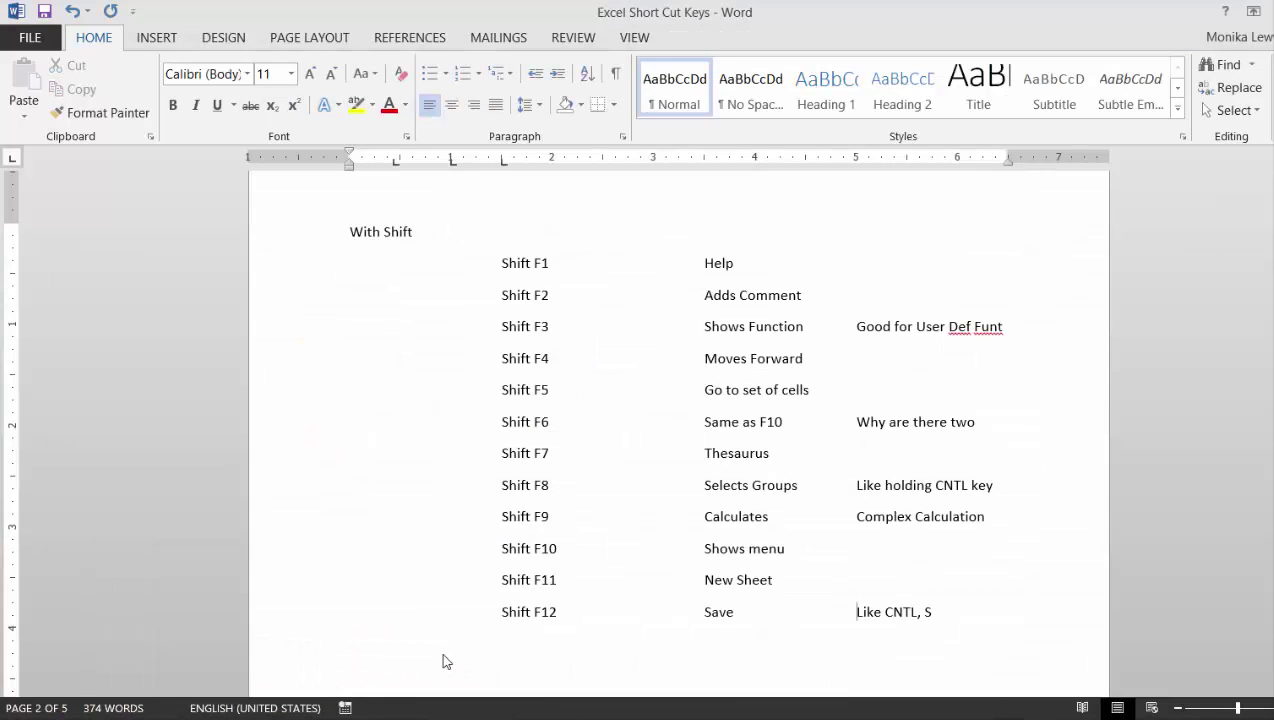
scroll(446, 662, "down", 10)
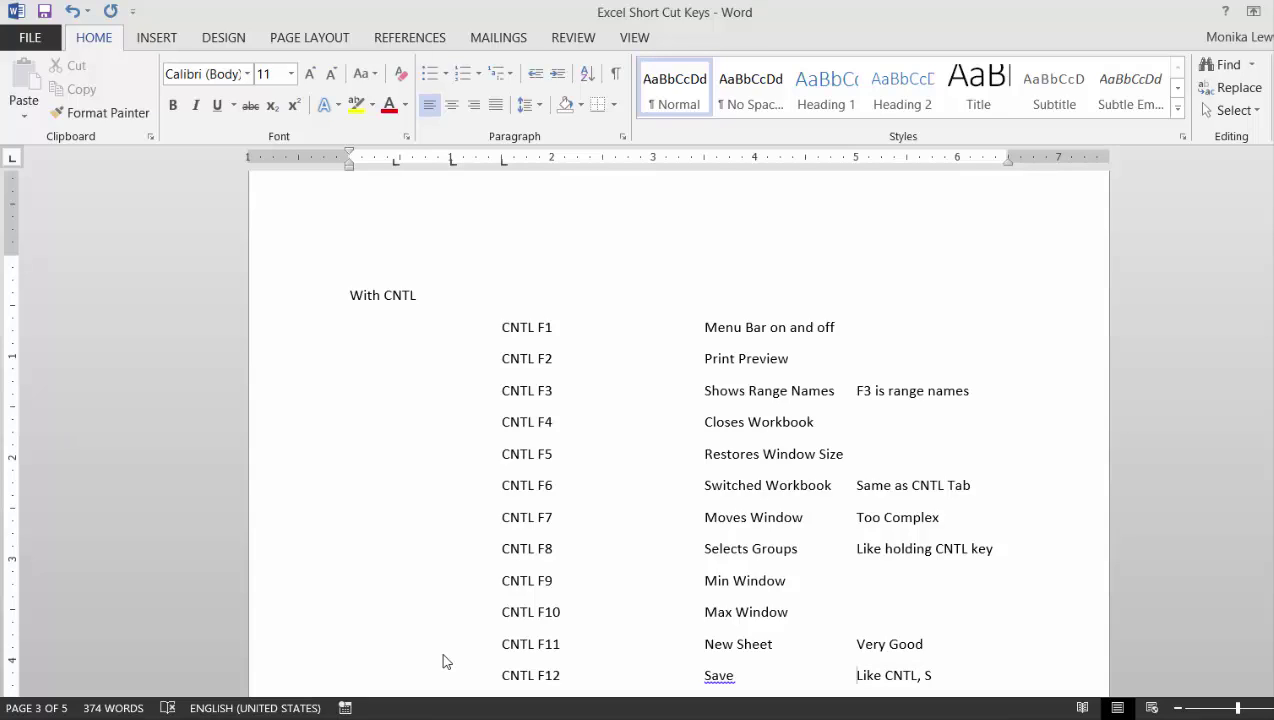
scroll(446, 662, "down", 1)
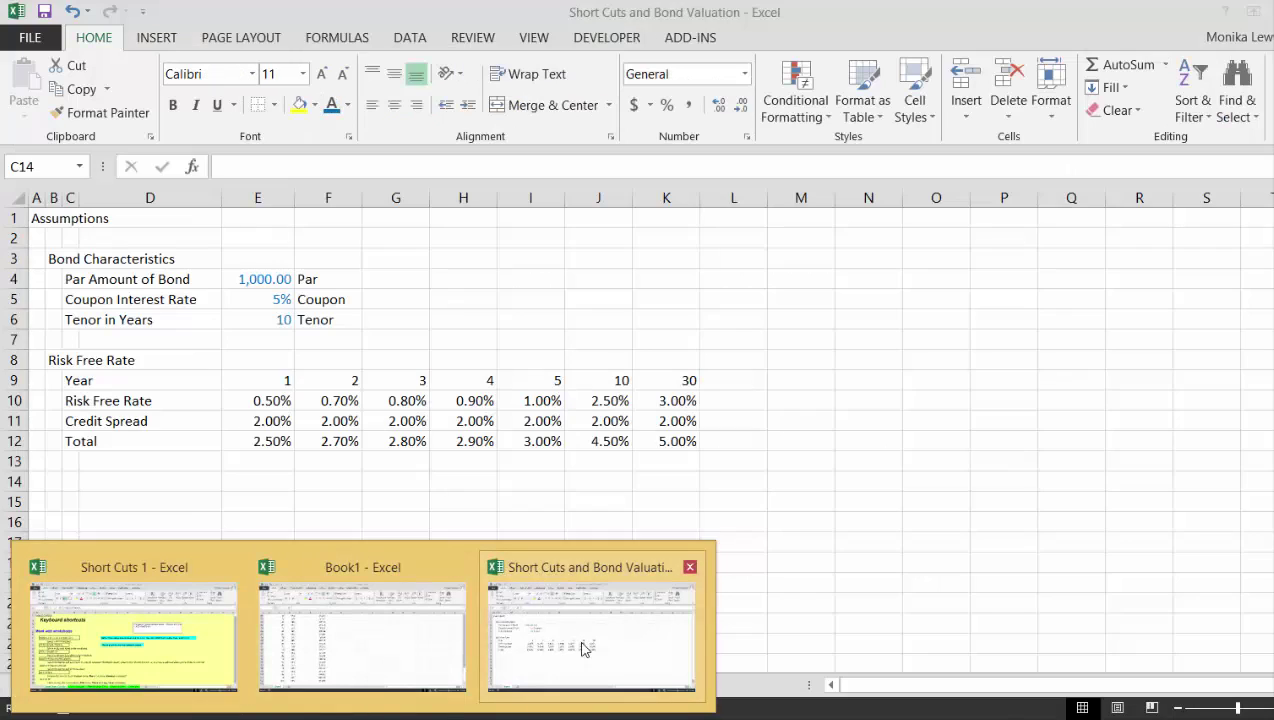
- Return to the Short Cuts and Bond Valuation workbook in Excel and save it under its existing name, replacing the file
left_click(585, 650)
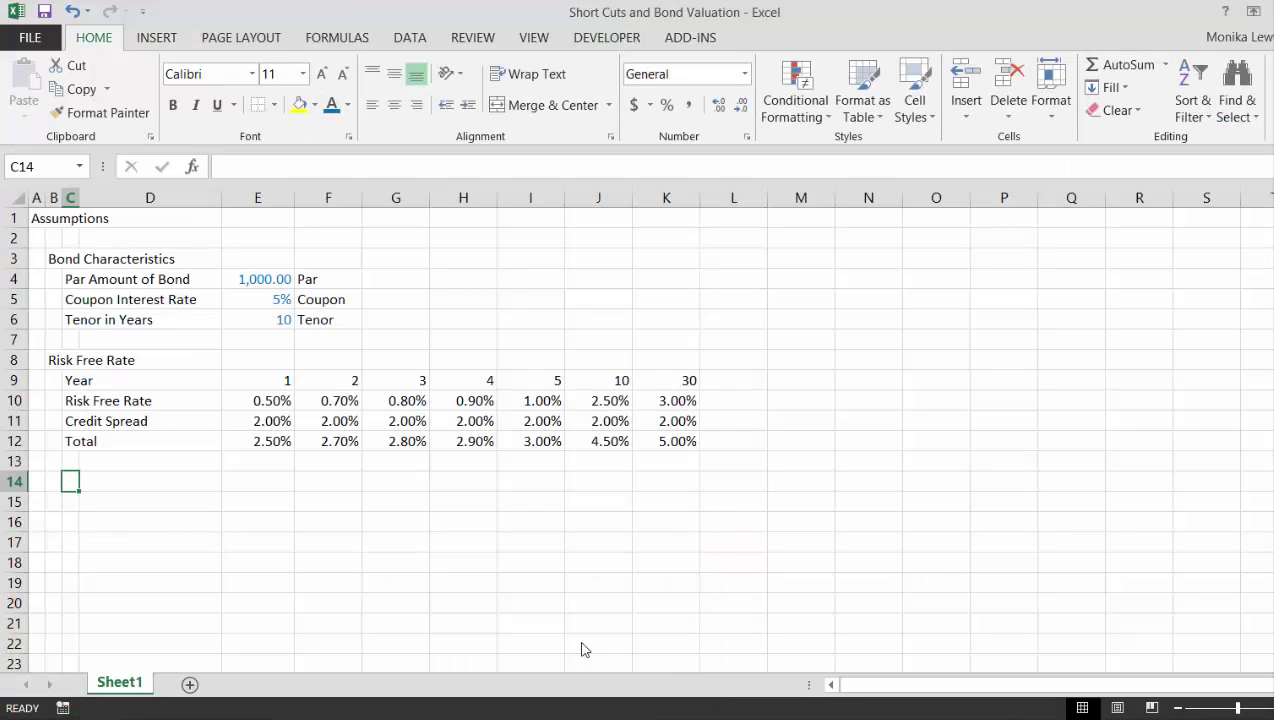
key("F12")
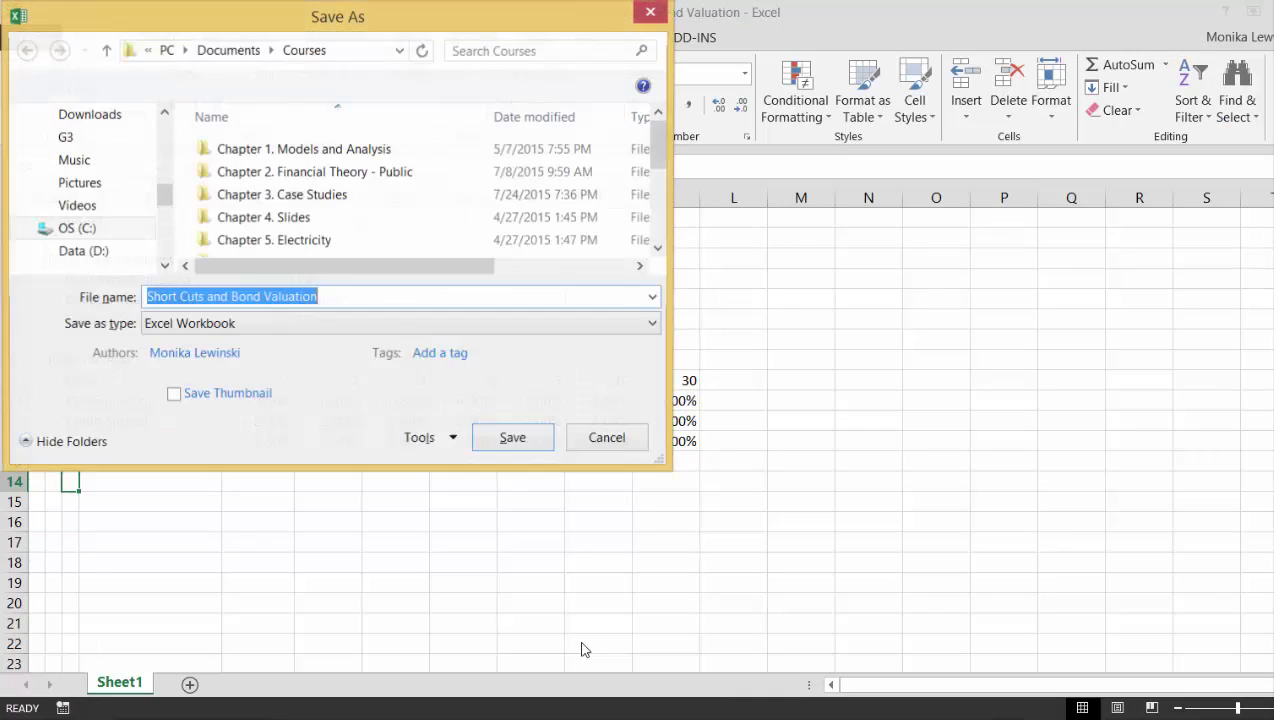
key("Return")
key("y")
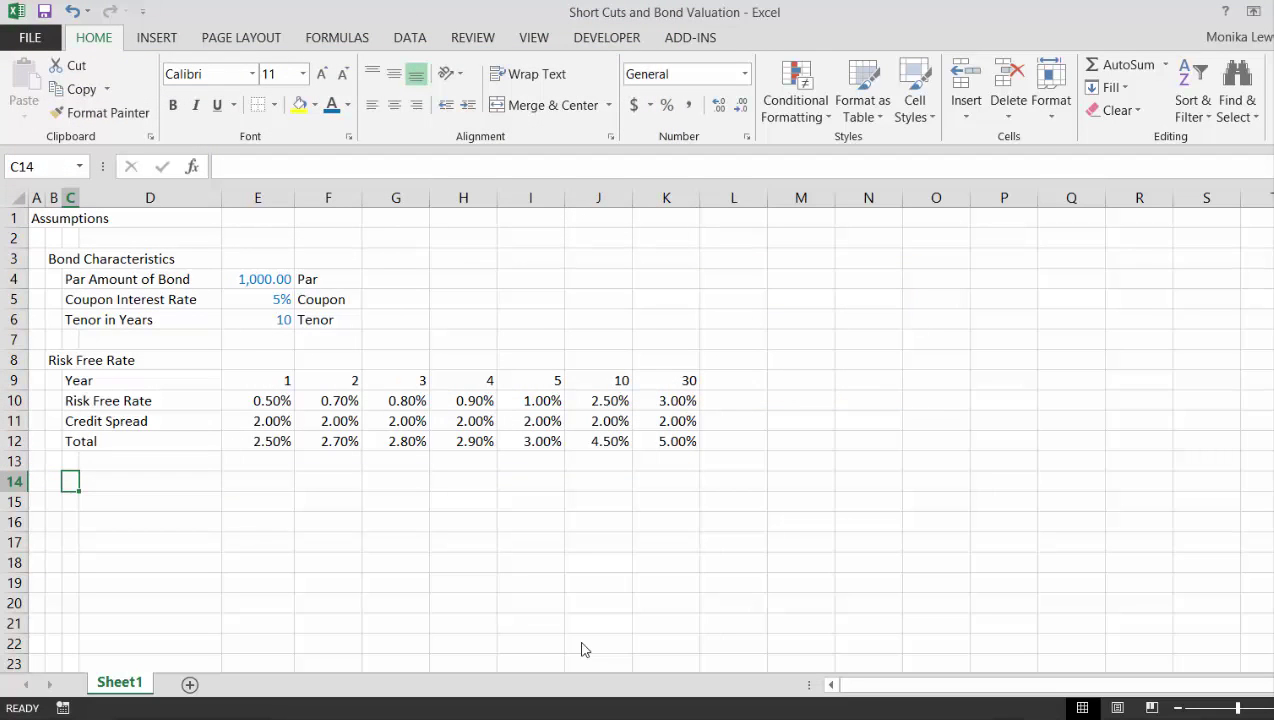
- Switch to the Short Cuts 1 workbook and open Short Cuts and Bond Valuation from its recent workbooks list
key("ctrl+Tab")
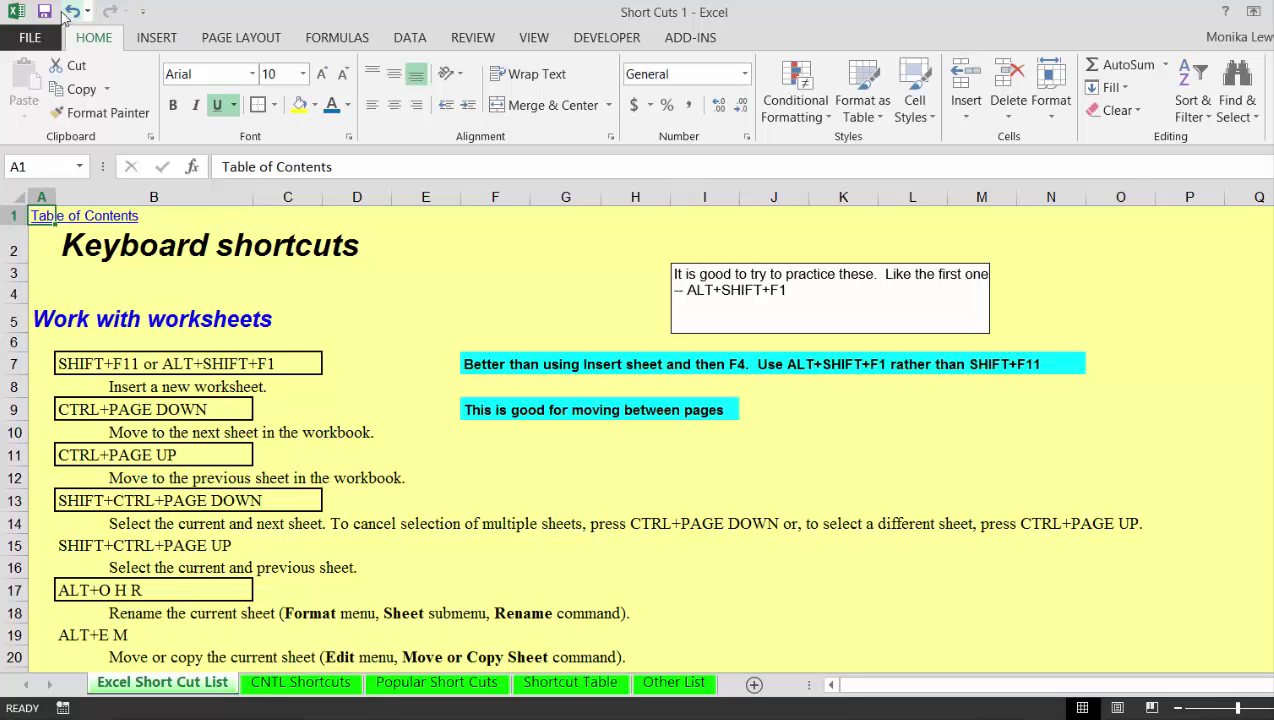
left_click(38, 42)
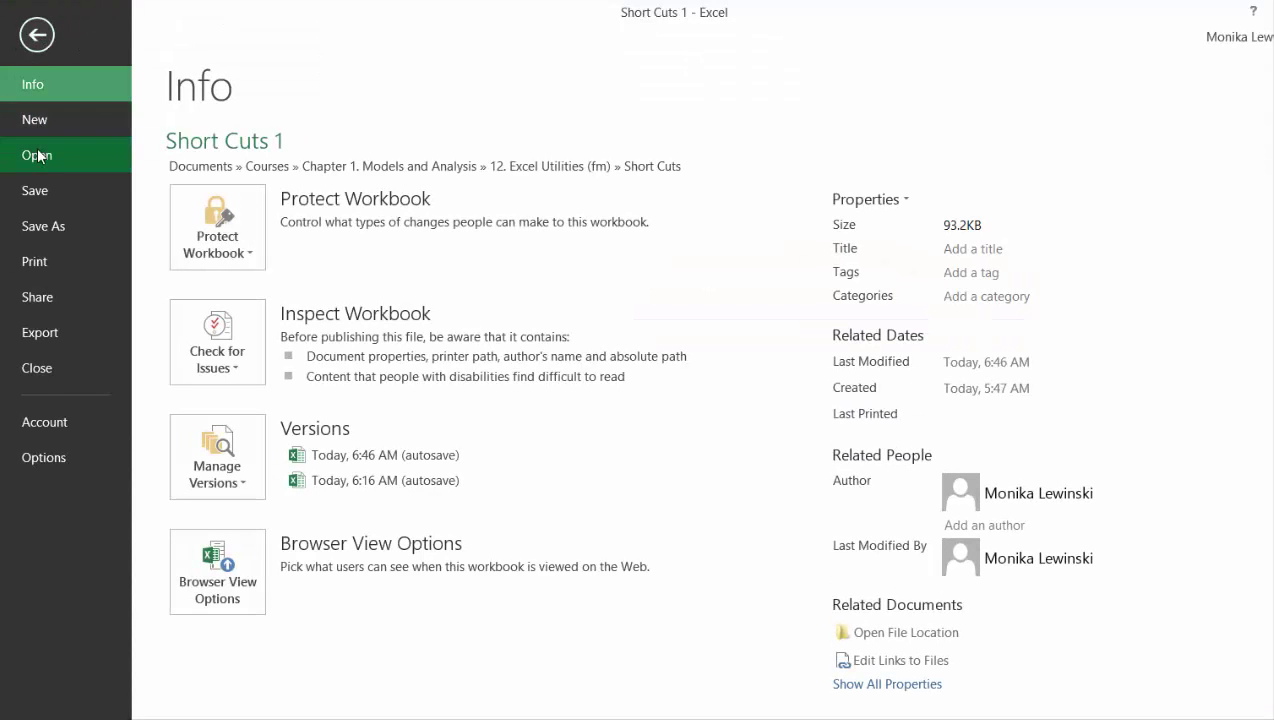
left_click(37, 155)
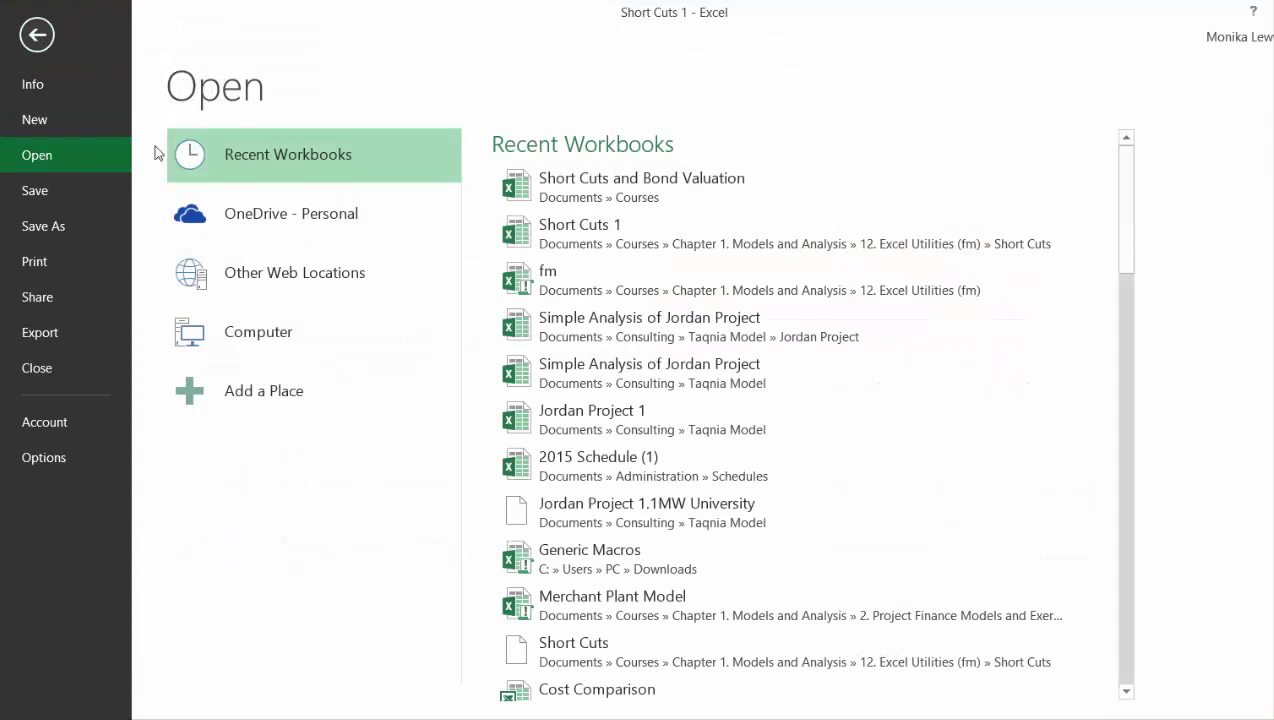
left_click(606, 190)
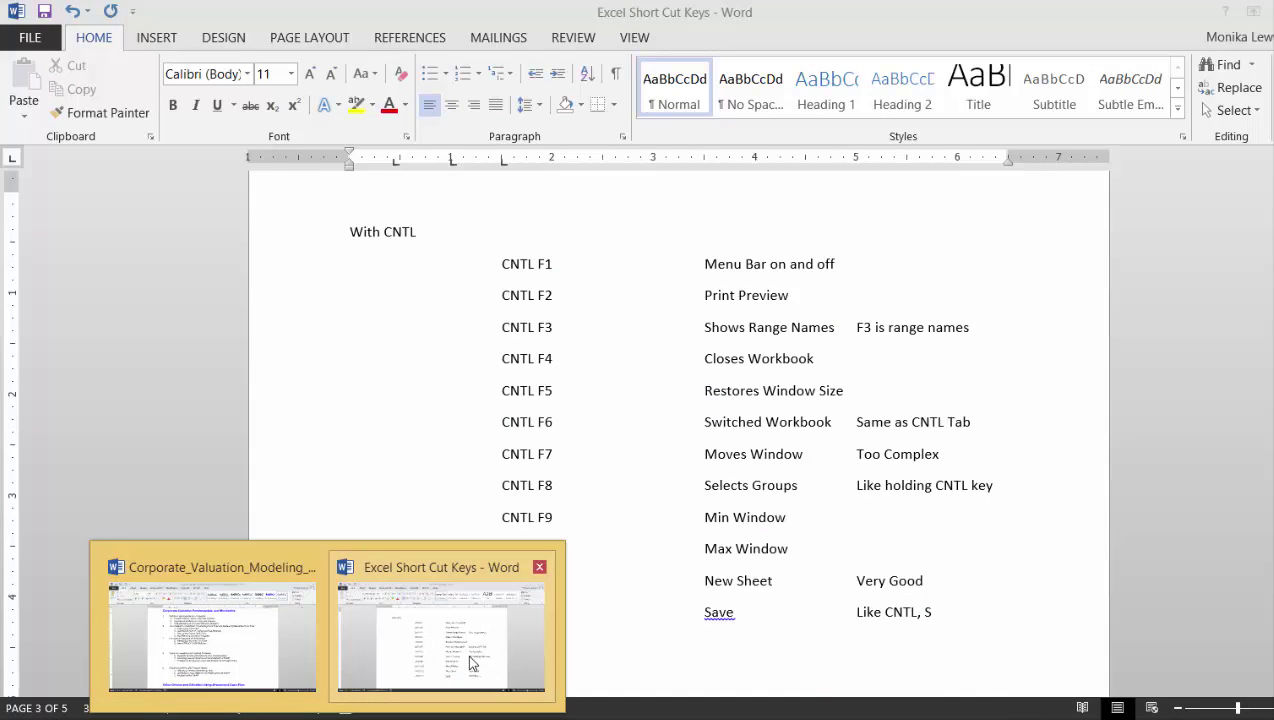
- Switch to the Excel Short Cut Keys document in Word and examine the Formatting and the Copy, Insert, Group, Hide lists
left_click(467, 654)
key("Down")
key("Down")
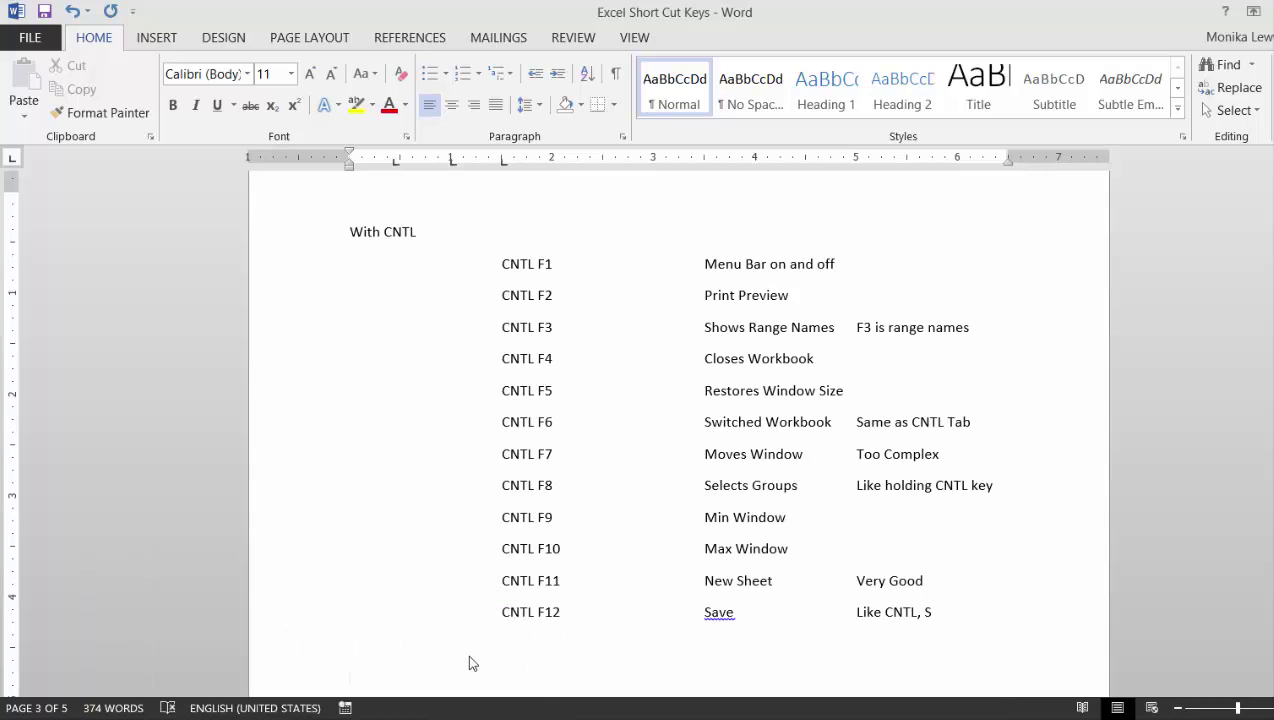
key("Up")
key("Up")
key("Up")
key("Down")
key("Down")
key("Down")
key("Down")
key("Down")
key("Down")
key("Down")
key("Down")
key("Down")
key("Down")
key("Down")
key("Down")
key("Down")
key("Down")
key("Down")
key("Down")
key("Down")
key("Down")
key("Down")
key("Down")
key("Down")
key("Down")
key("Down")
key("Down")
key("Down")
key("Down")
key("Down")
key("Down")
key("Down")
key("Down")
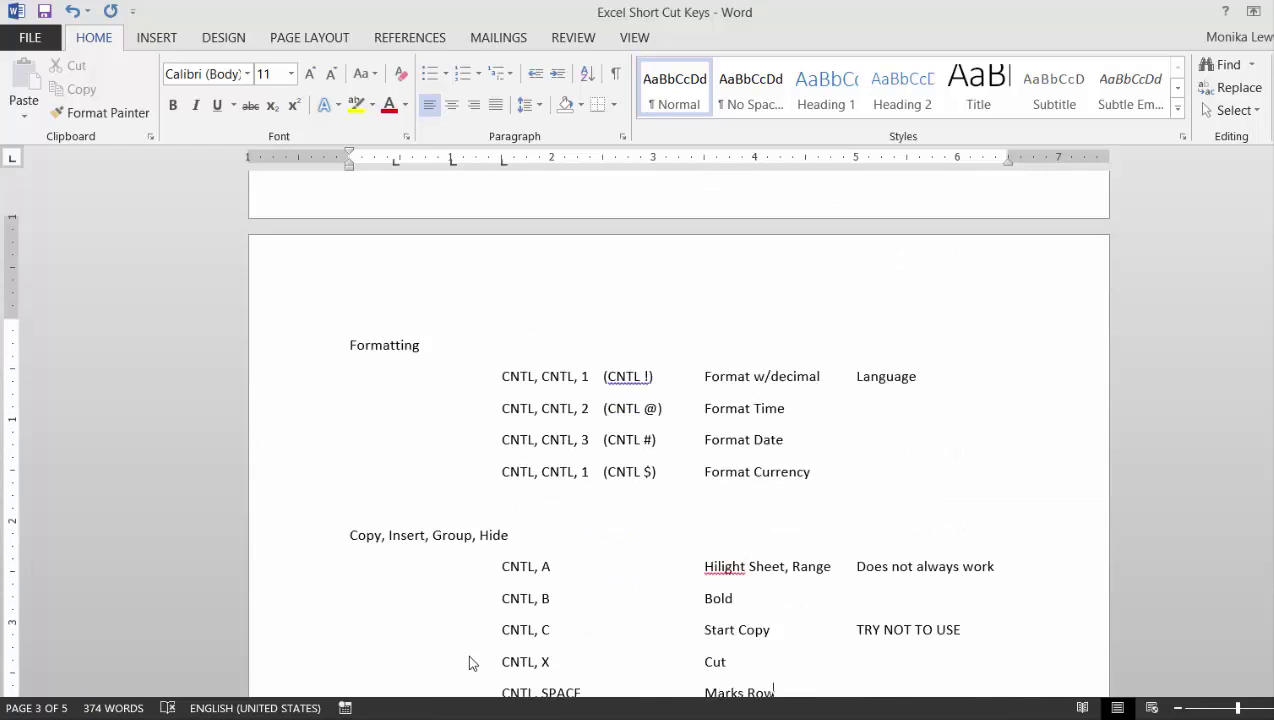
key("Up")
key("Up")
key("Up")
key("Up")
key("Up")
key("Up")
key("Up")
key("Up")
key("Up")
key("Up")
key("Up")
key("Up")
key("Up")
key("Up")
key("Up")
key("Up")
key("Up")
key("Up")
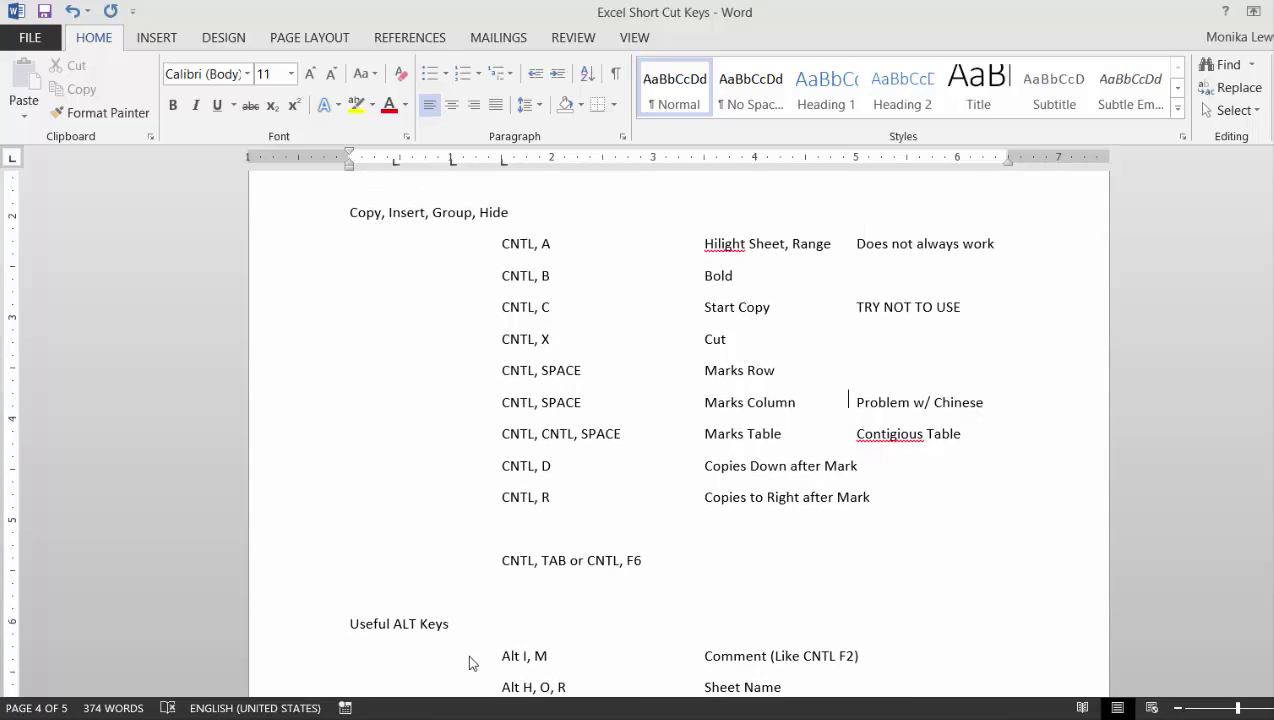
- Examine the Useful ALT Keys list at the document's end and return to the function-key list on page 1
key("ctrl+End")
key("Up")
key("Up")
key("Up")
key("Up")
key("Up")
key("Up")
key("Up")
key("Up")
key("Up")
key("Up")
key("Up")
key("Up")
key("Up")
key("Up")
key("Up")
key("Up")
key("Up")
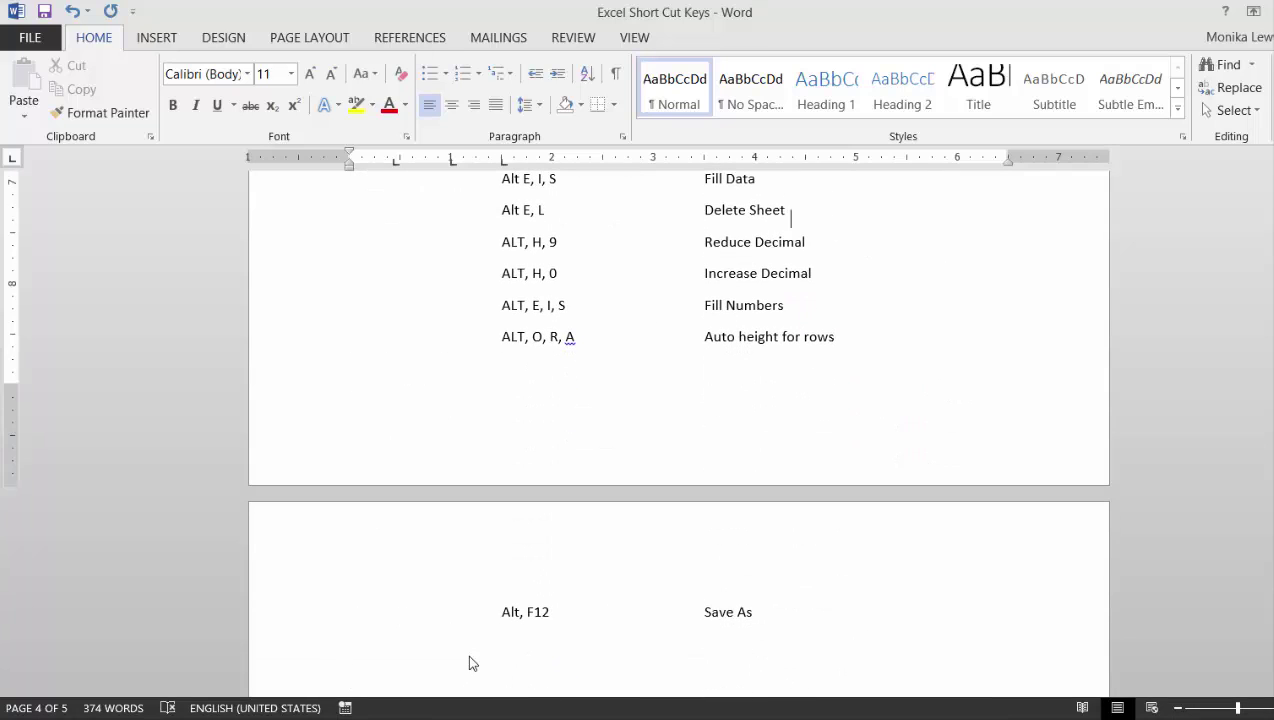
key("Down")
key("Down")
key("Down")
key("Down")
key("Down")
key("Down")
key("Down")
key("ctrl+End")
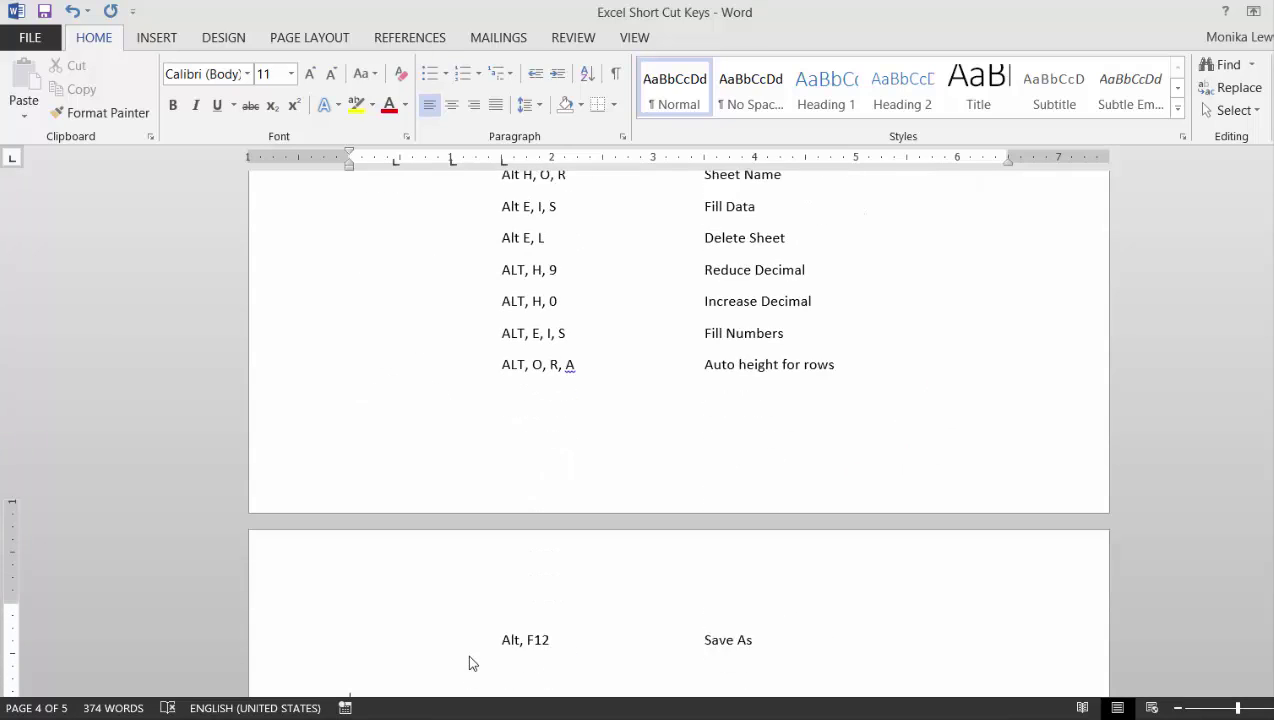
key("Up")
key("Down")
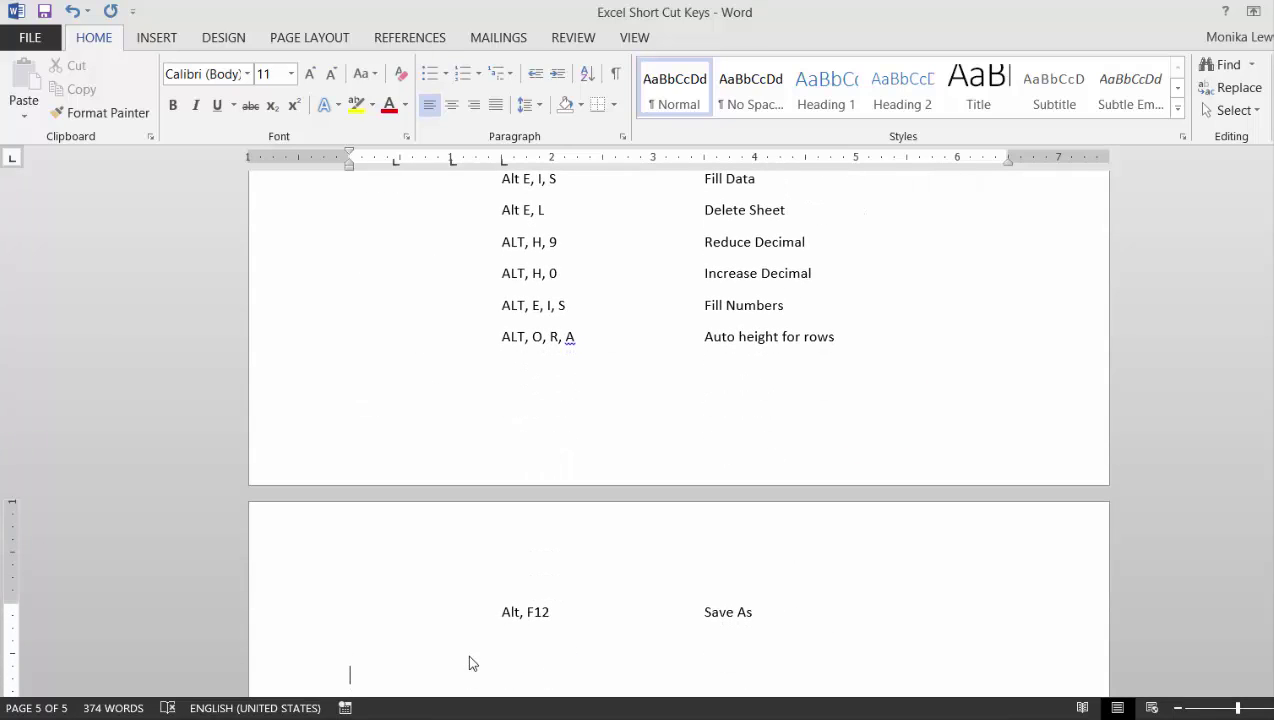
key("Up")
scroll(469, 656, "up", 20)
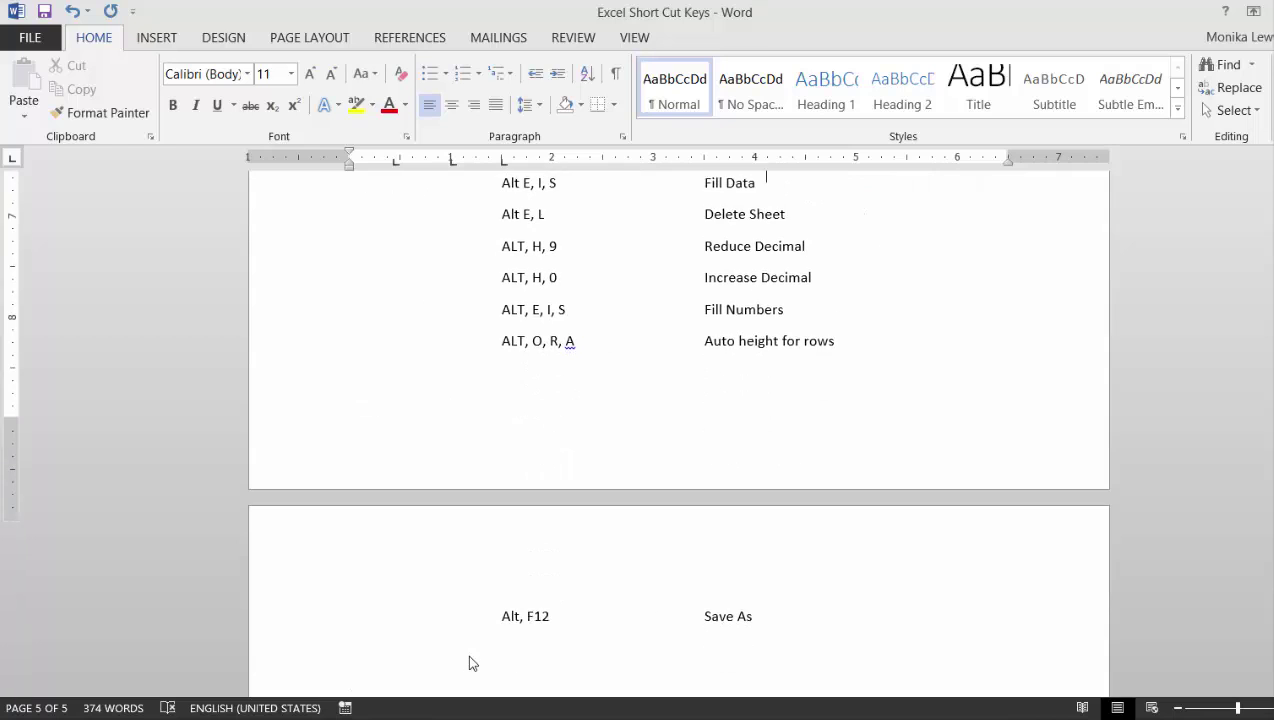
scroll(467, 653, "up", 20)
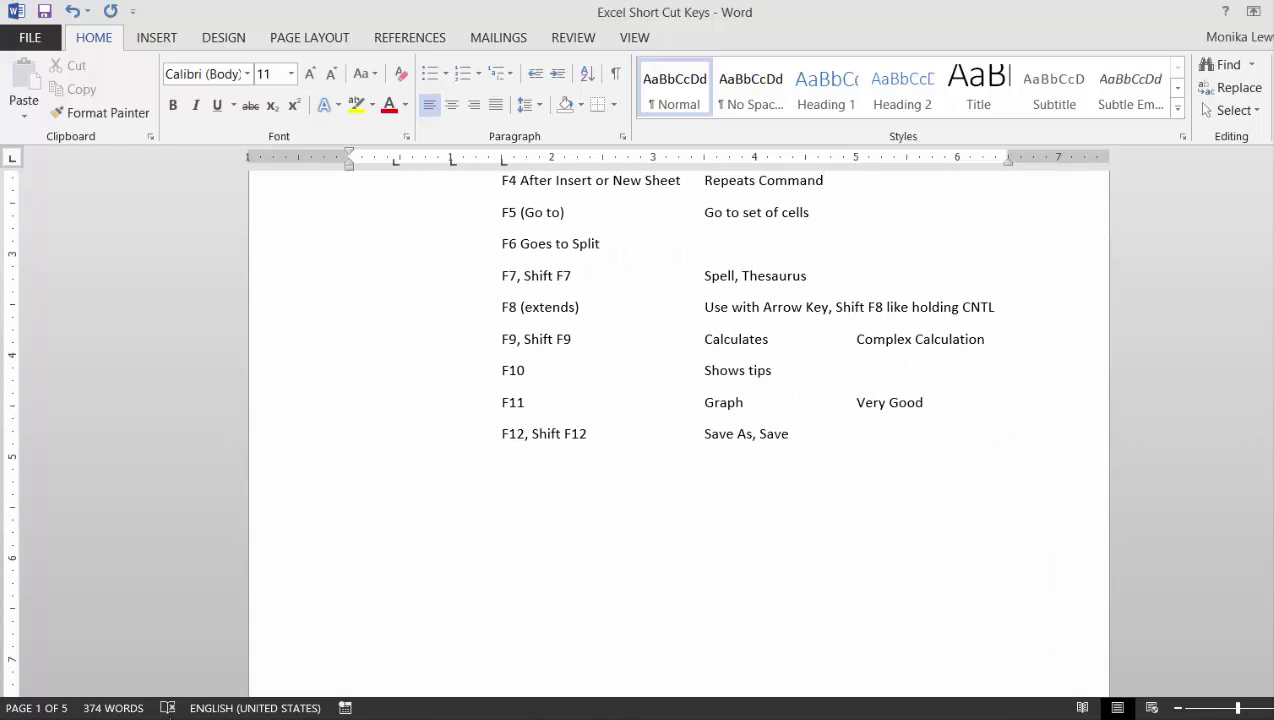
- In the Short Cuts and Bond Valuation workbook in Excel, select all constants except text with Go To Special and colour them blue
mouse_move(325, 702)
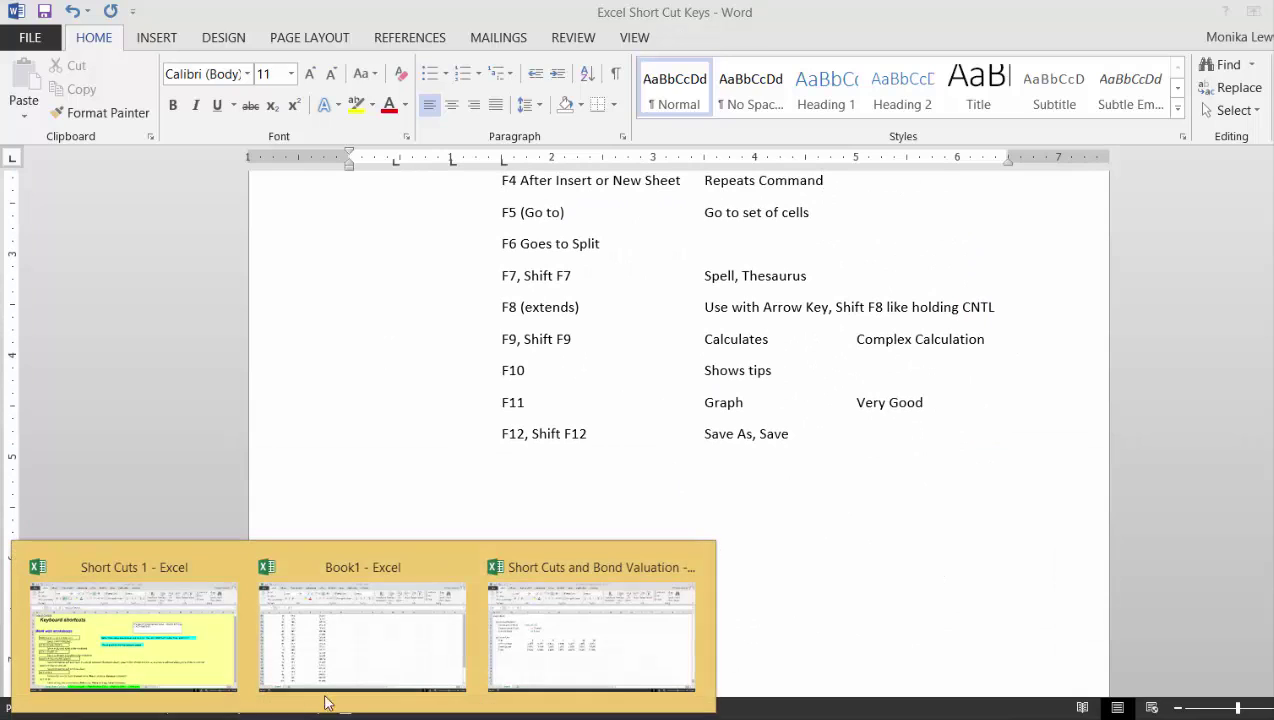
left_click(576, 668)
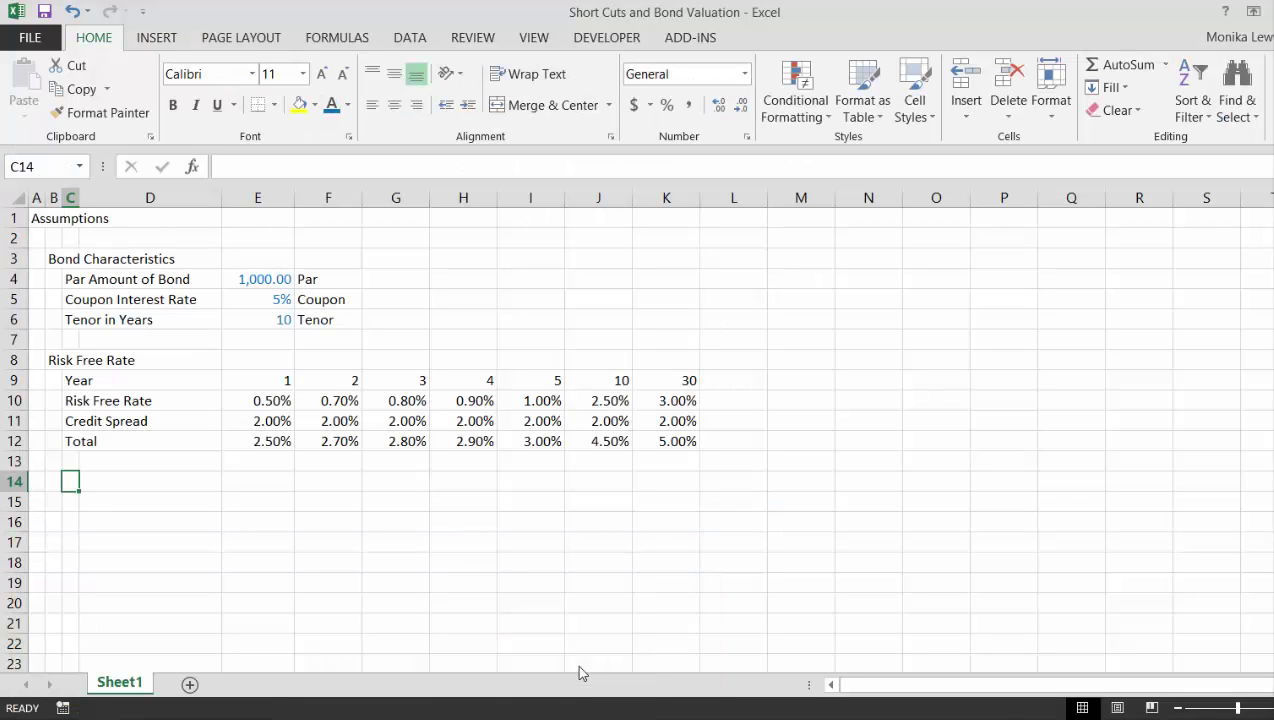
key("F5")
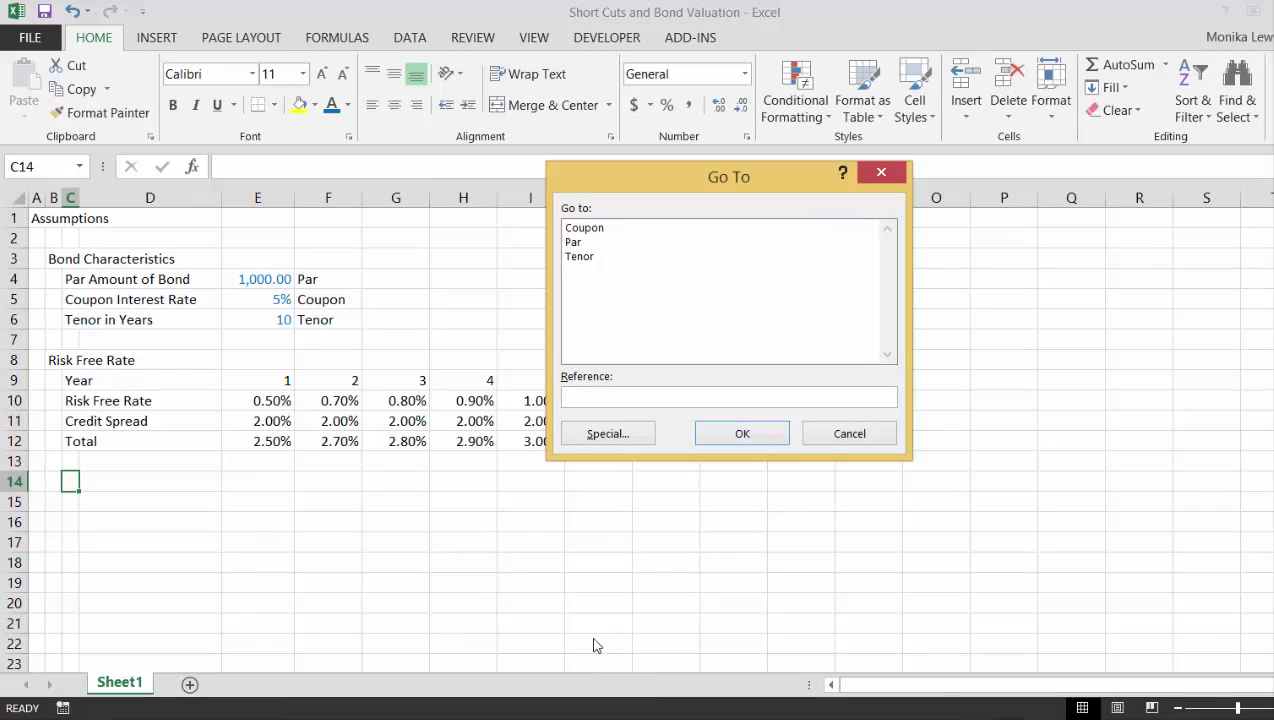
left_click(628, 441)
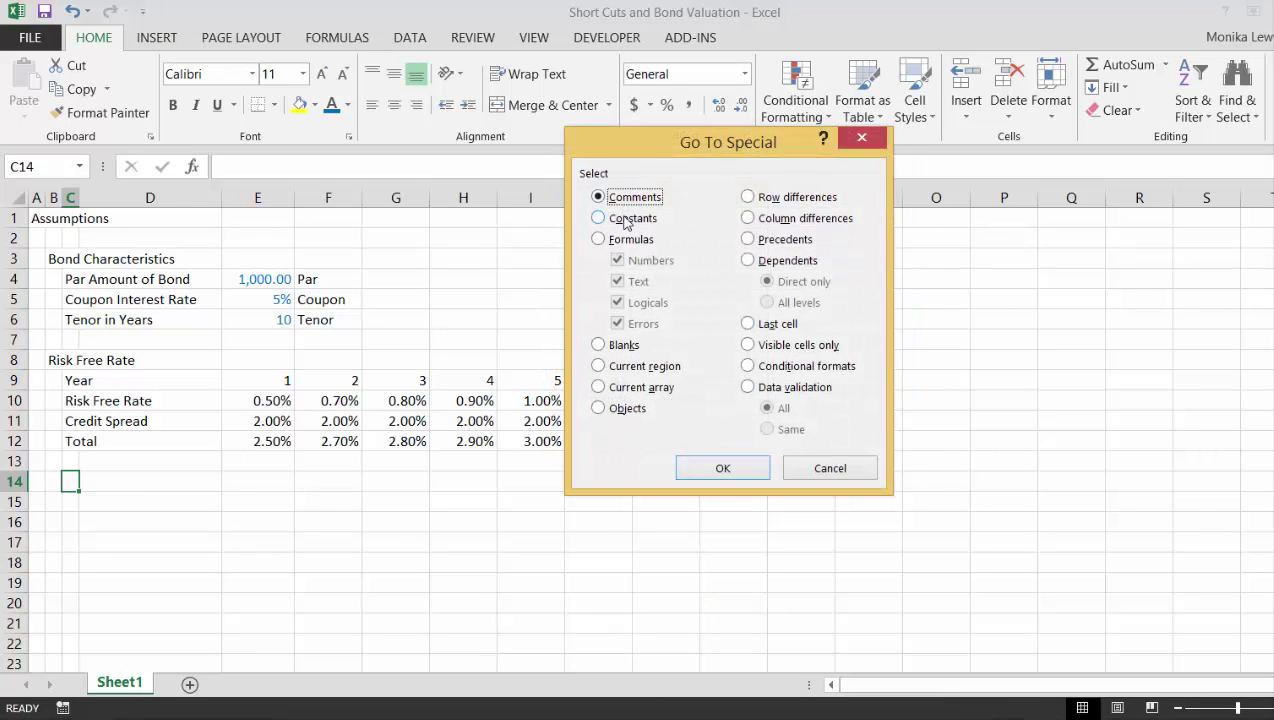
left_click(626, 220)
left_click(618, 282)
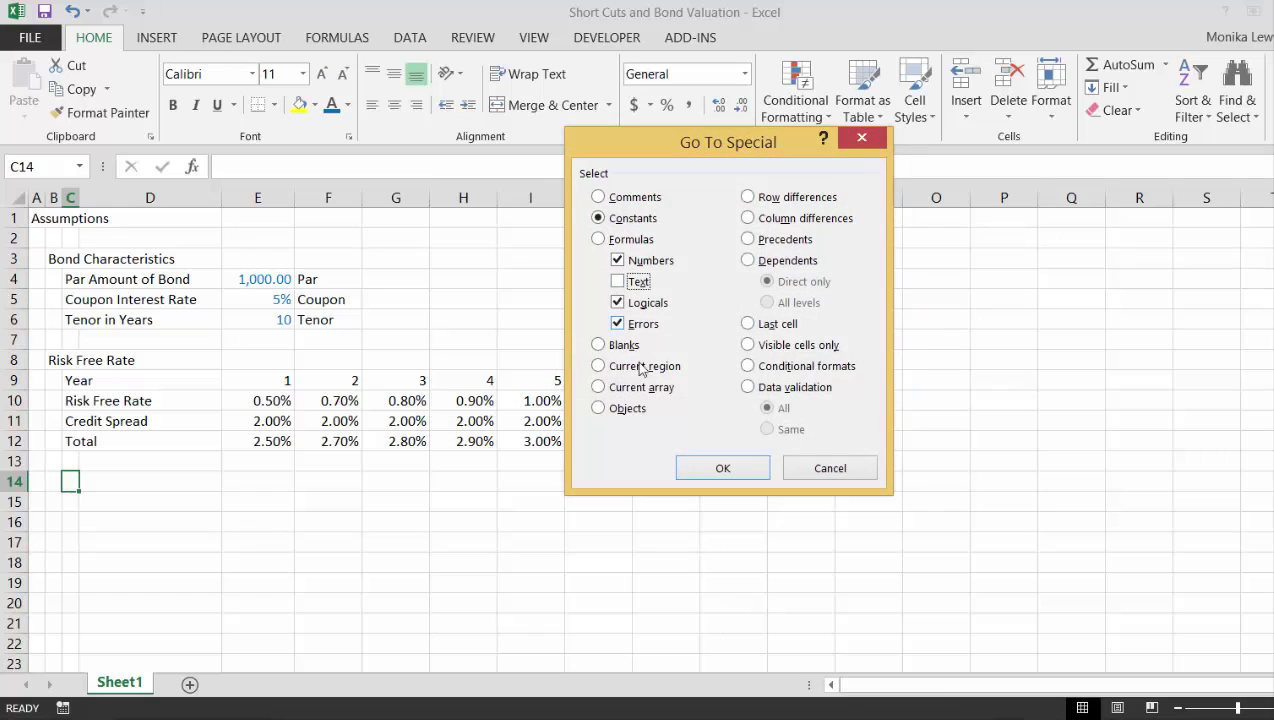
left_click(700, 477)
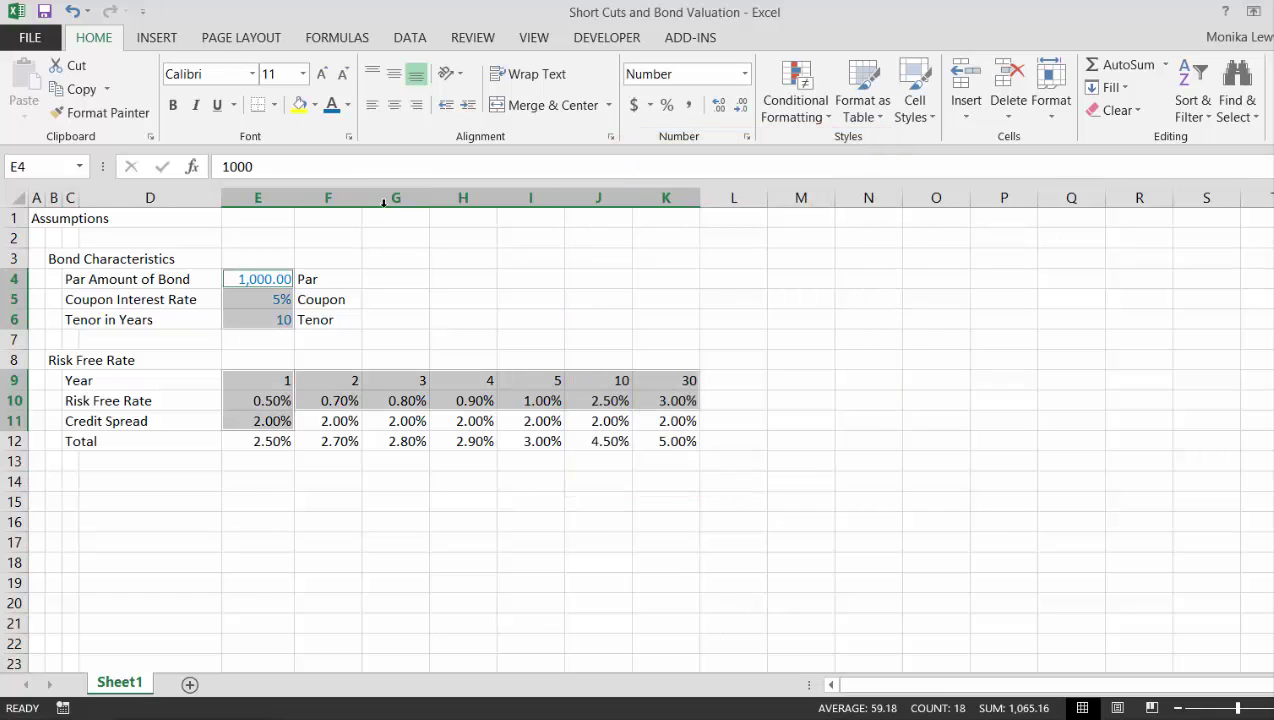
left_click(332, 108)
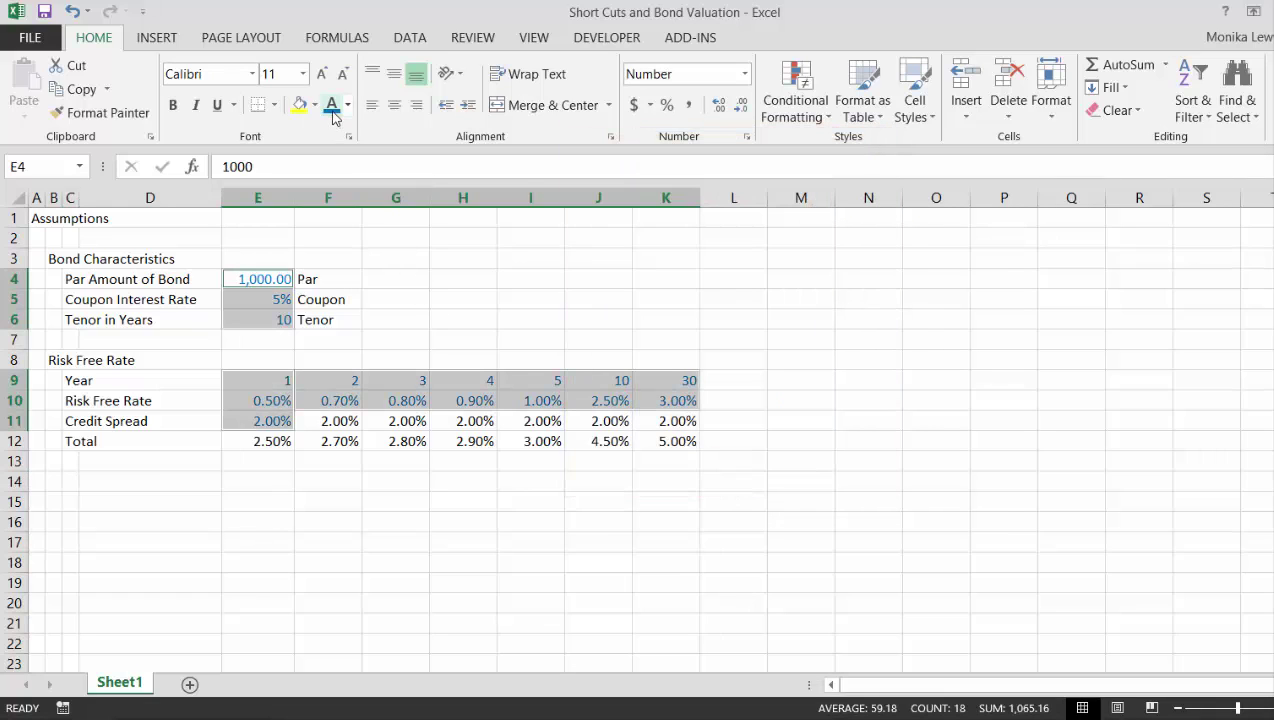
- Examine the recoloured input cells and the formulas in the Total row
key("Down")
key("Down")
key("Down")
key("Down")
key("Down")
key("Down")
key("Down")
key("Down")
key("Down")
key("Down")
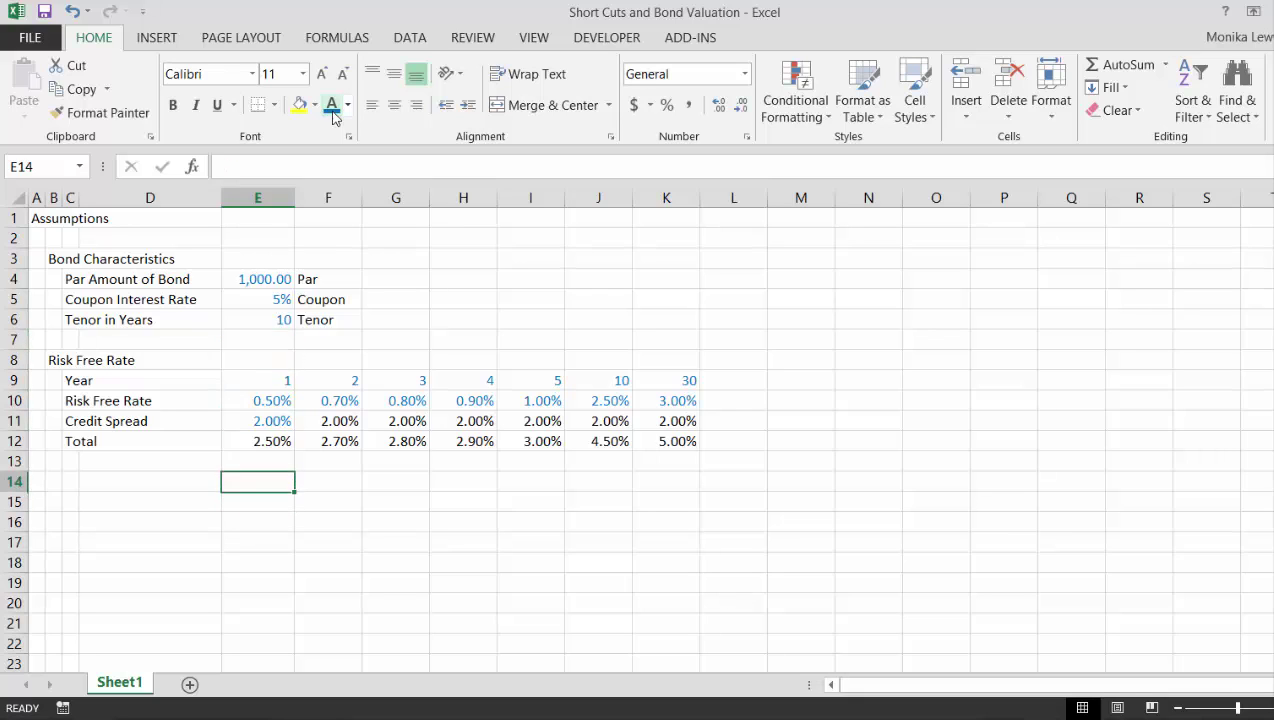
key("Up")
key("Up")
key("Right")
key("Right")
key("Right")
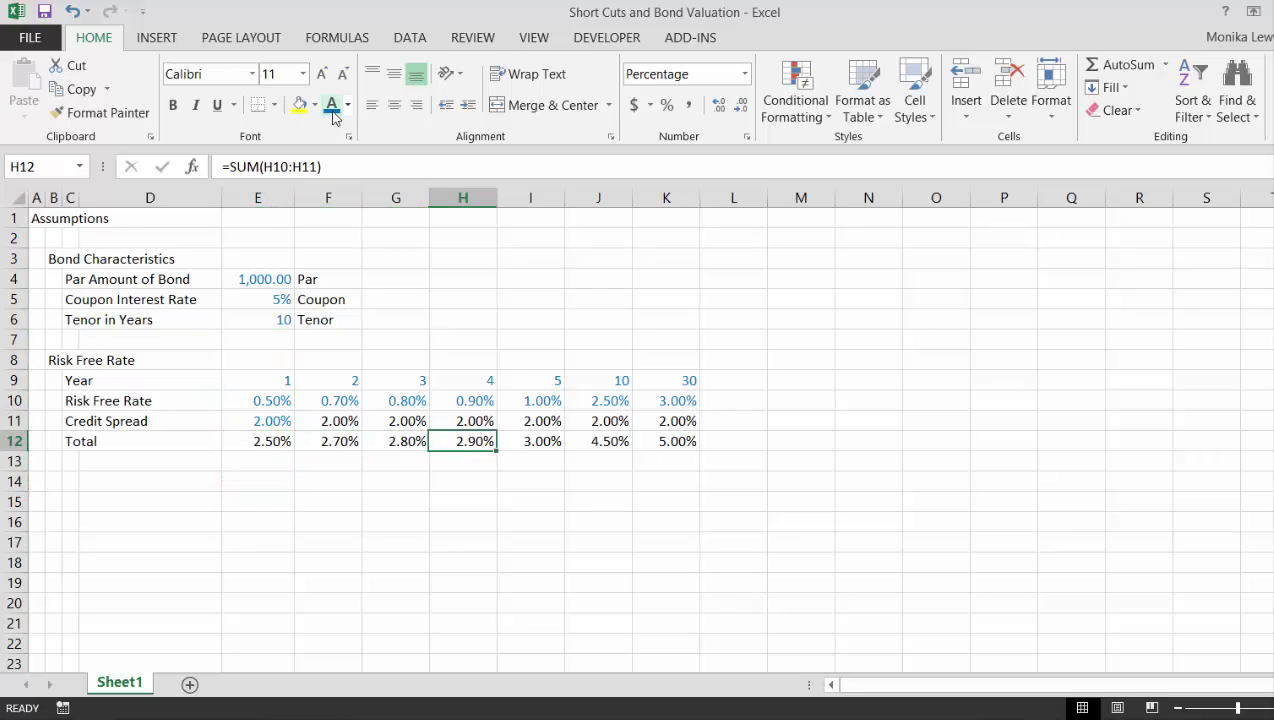
key("Left")
key("Left")
key("Left")
key("Left")
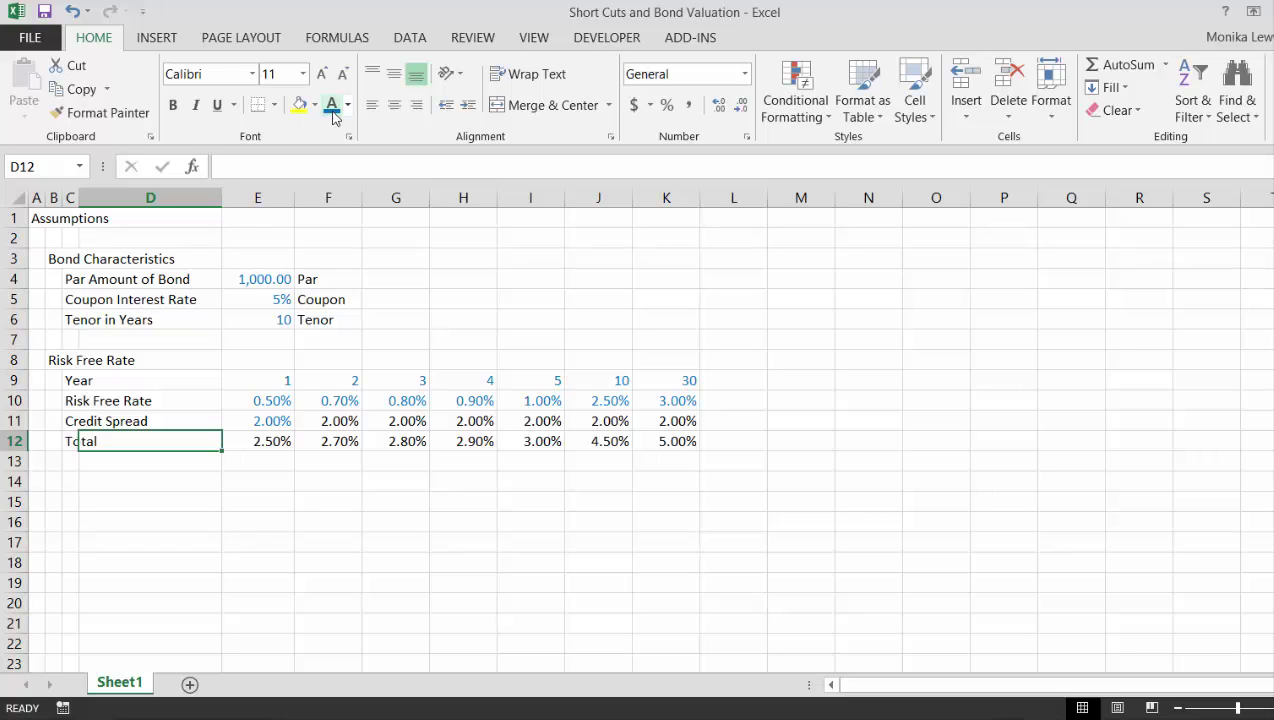
- Enter the label Year in cell A14
key("Down")
key("Down")
key("Left")
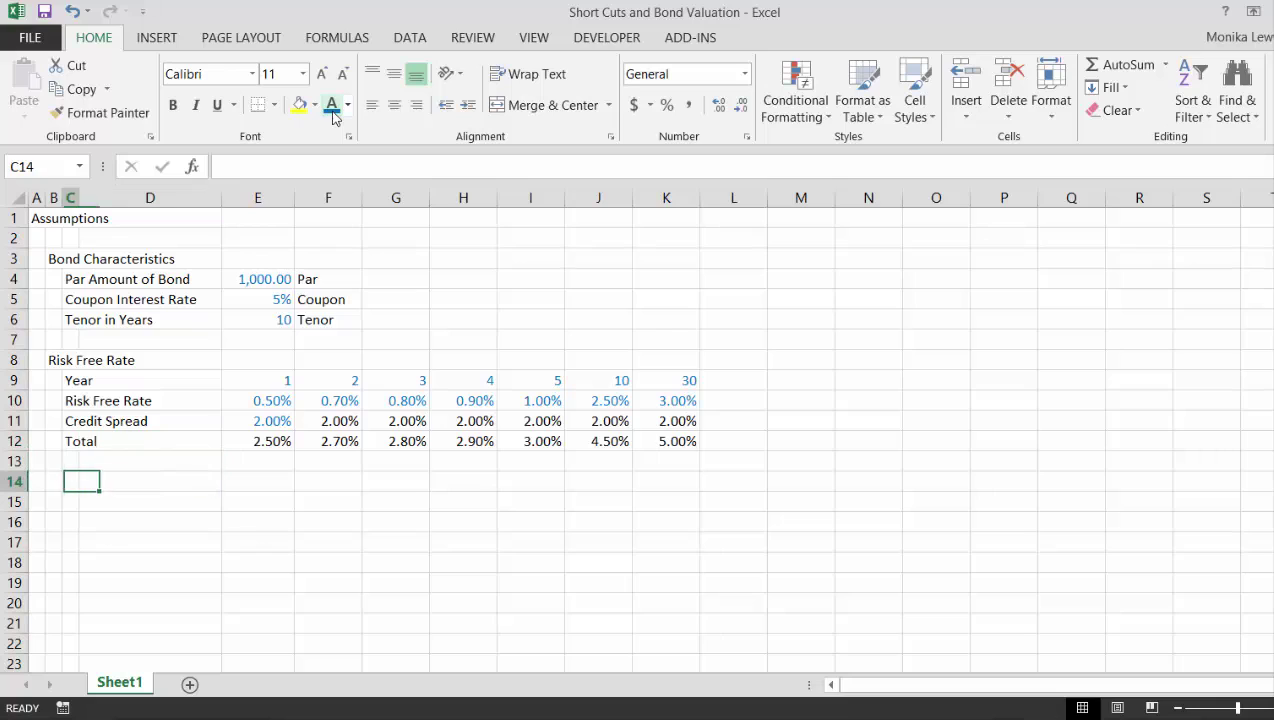
key("Left")
key("Left")
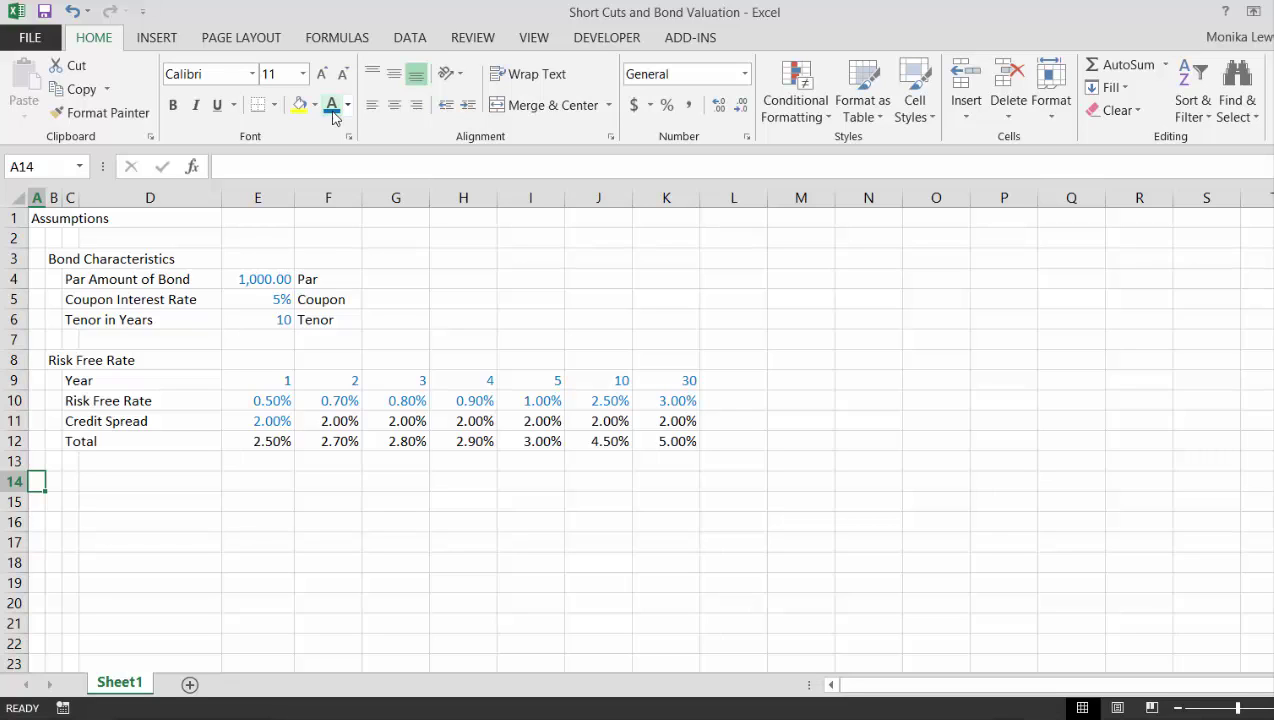
type("Year")
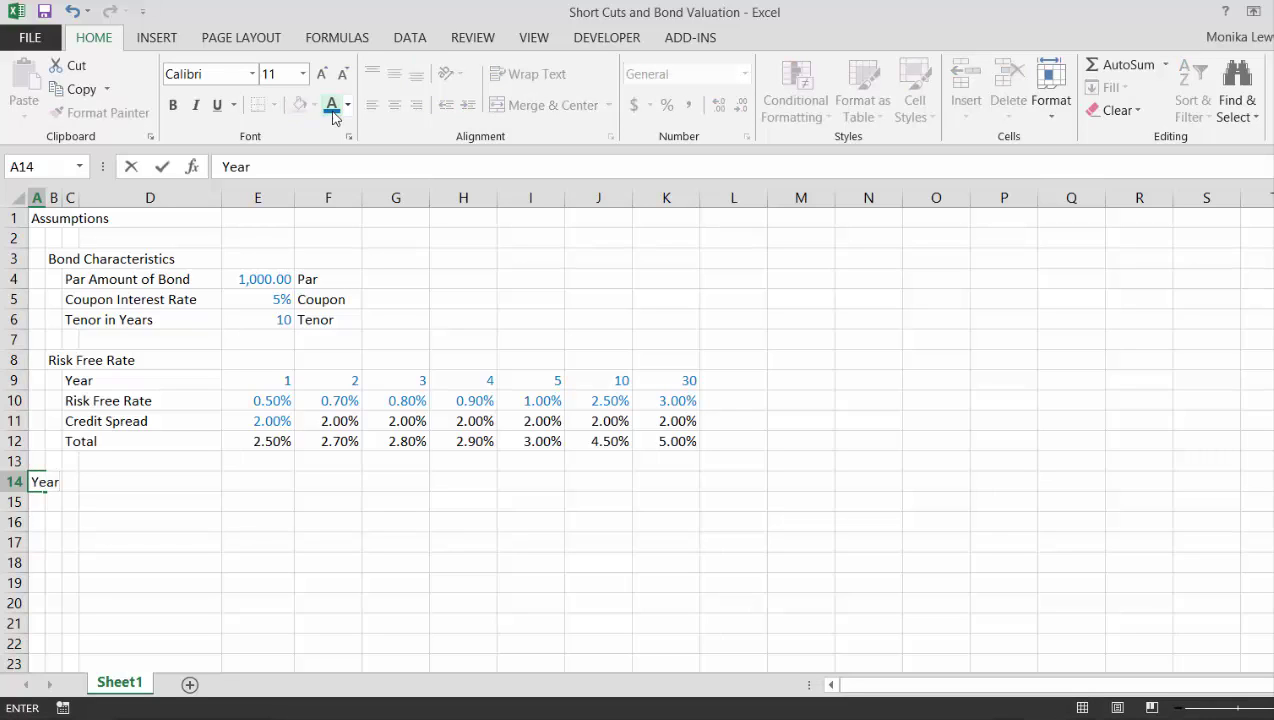
key("Return")
- Enter 1 in cell E14 as the first value of the new Year row
key("Up")
key("Right")
key("Right")
key("Right")
key("Right")
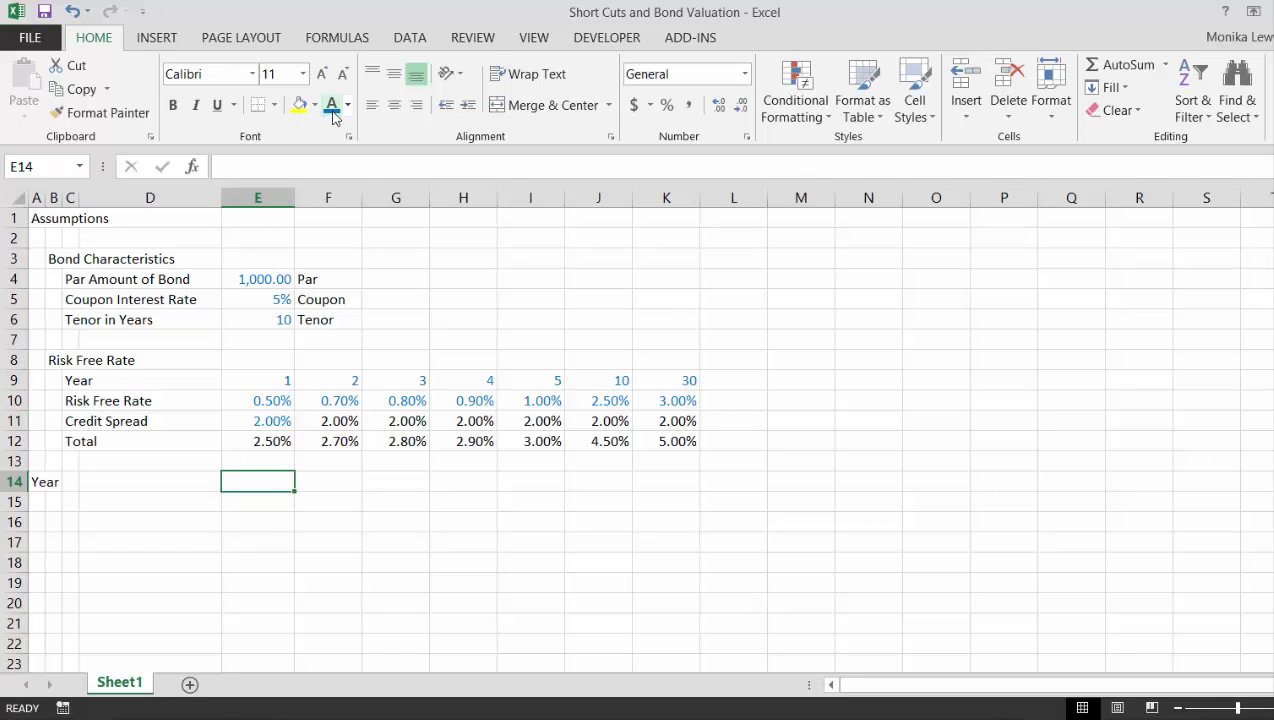
type("1")
key("Return")
- Look over the input cells in column E above the new Year row, up to the bond characteristics
key("Up")
key("Up")
key("Up")
key("Up")
key("Up")
key("Up")
key("Up")
key("Up")
key("Up")
key("Up")
key("Down")
key("Down")
key("Down")
key("Down")
key("Down")
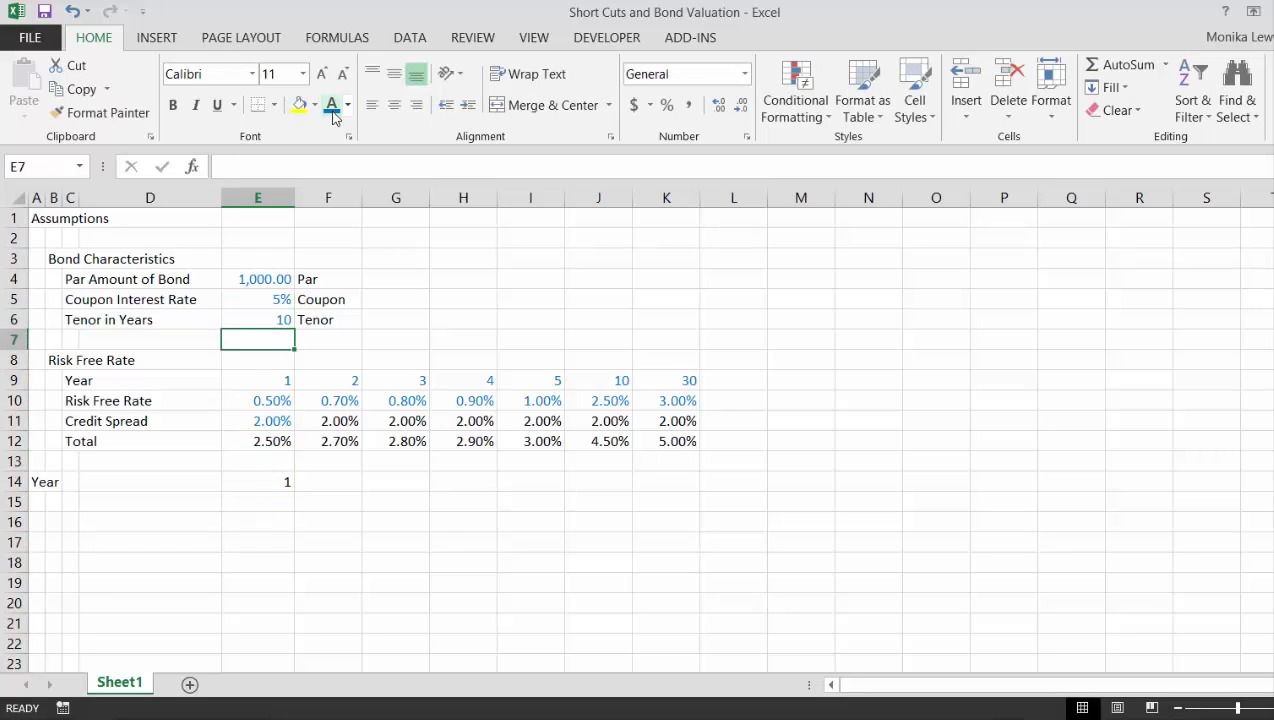
- Fill the Year row from E14 along the row with a linear series, step value 1 and stop value 30
key("Down")
key("Down")
key("Down")
key("Down")
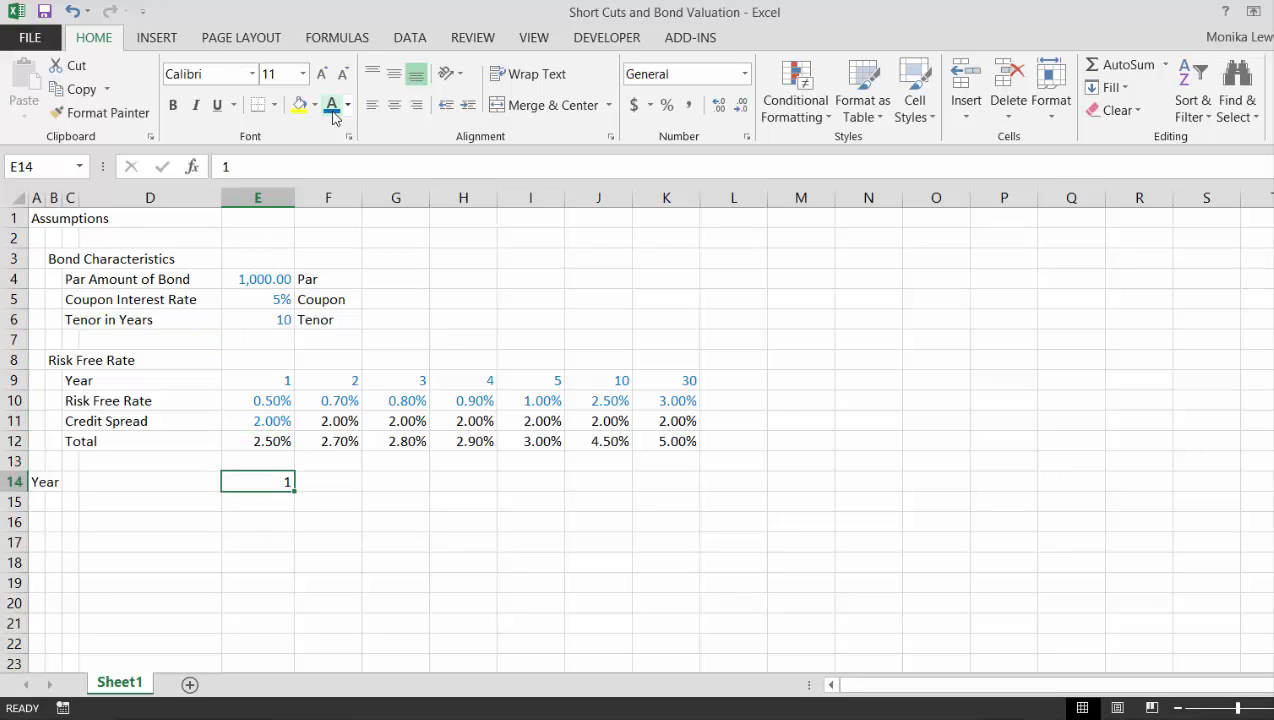
key("alt")
key("e")
key("i")
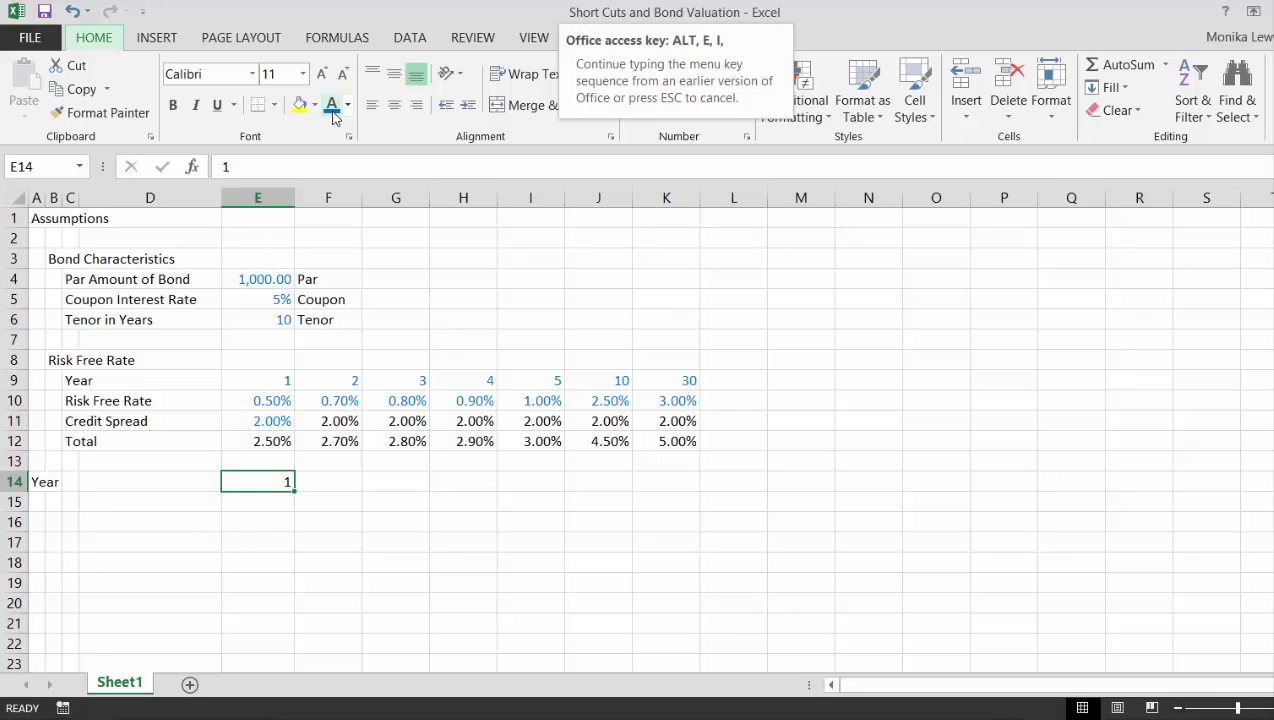
key("s")
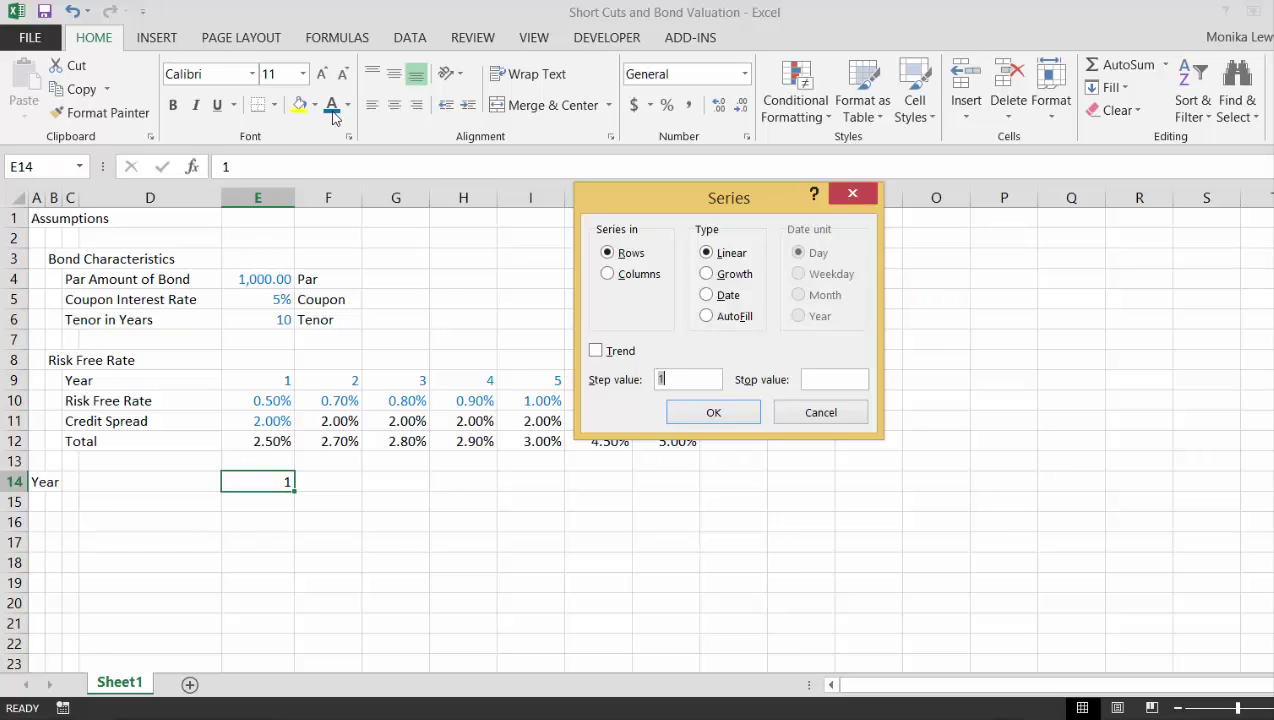
key("Tab")
type("30")
key("Return")
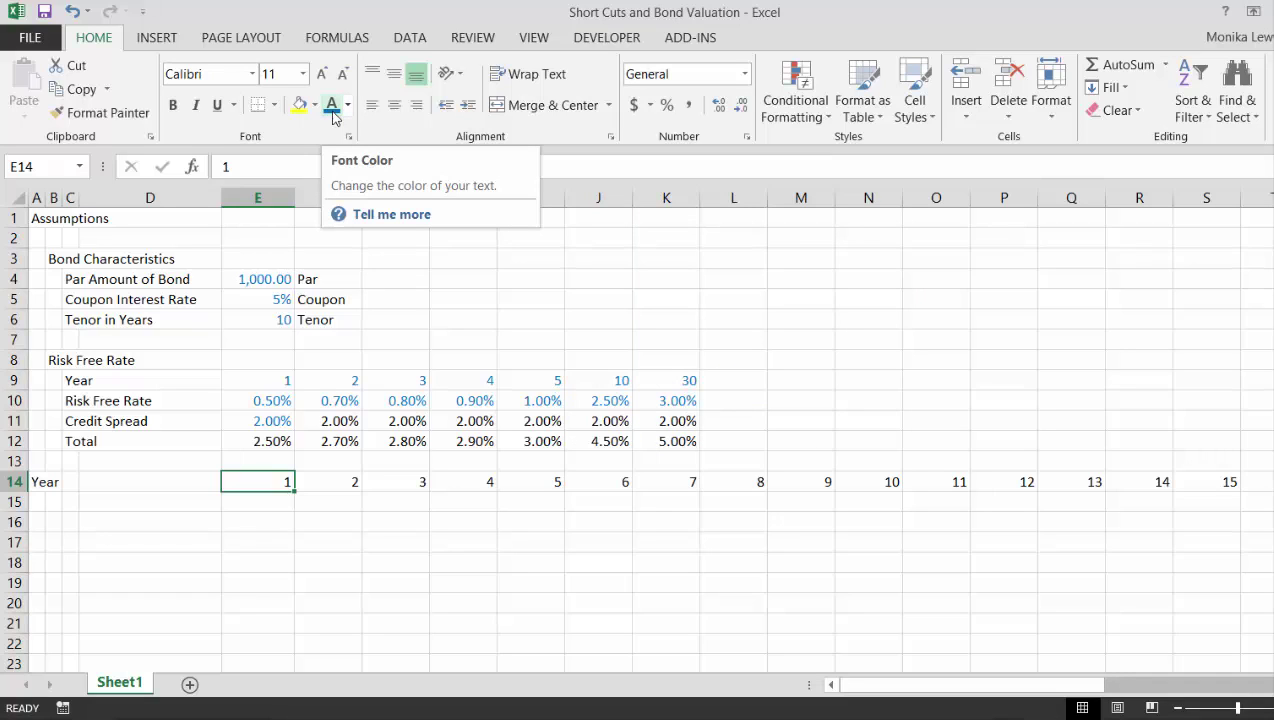
- Enter the heading Cash Flow in cell A16, two rows below the Year row
key("Down")
key("Down")
key("Left")
key("Left")
key("Left")
key("Left")
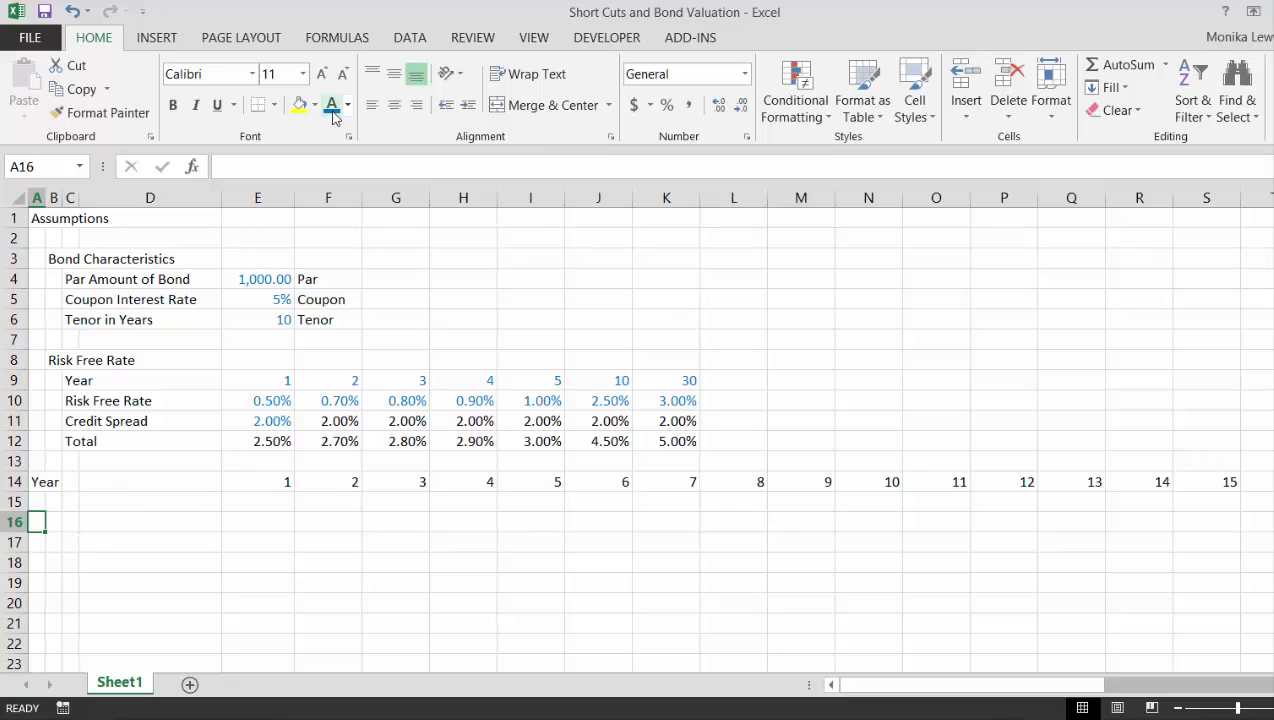
type("Cash")
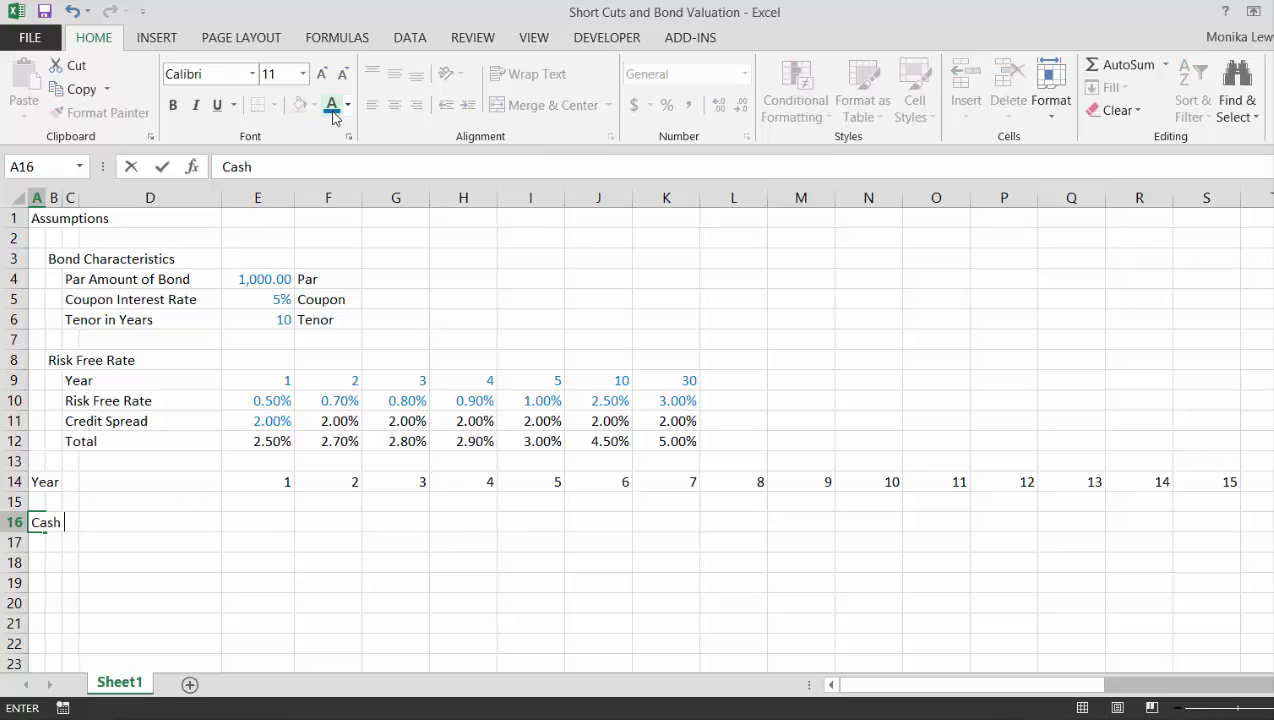
type(" Flow")
key("Return")
- Enter the label Par Value in cell B17 under the Cash Flow heading
key("Right")
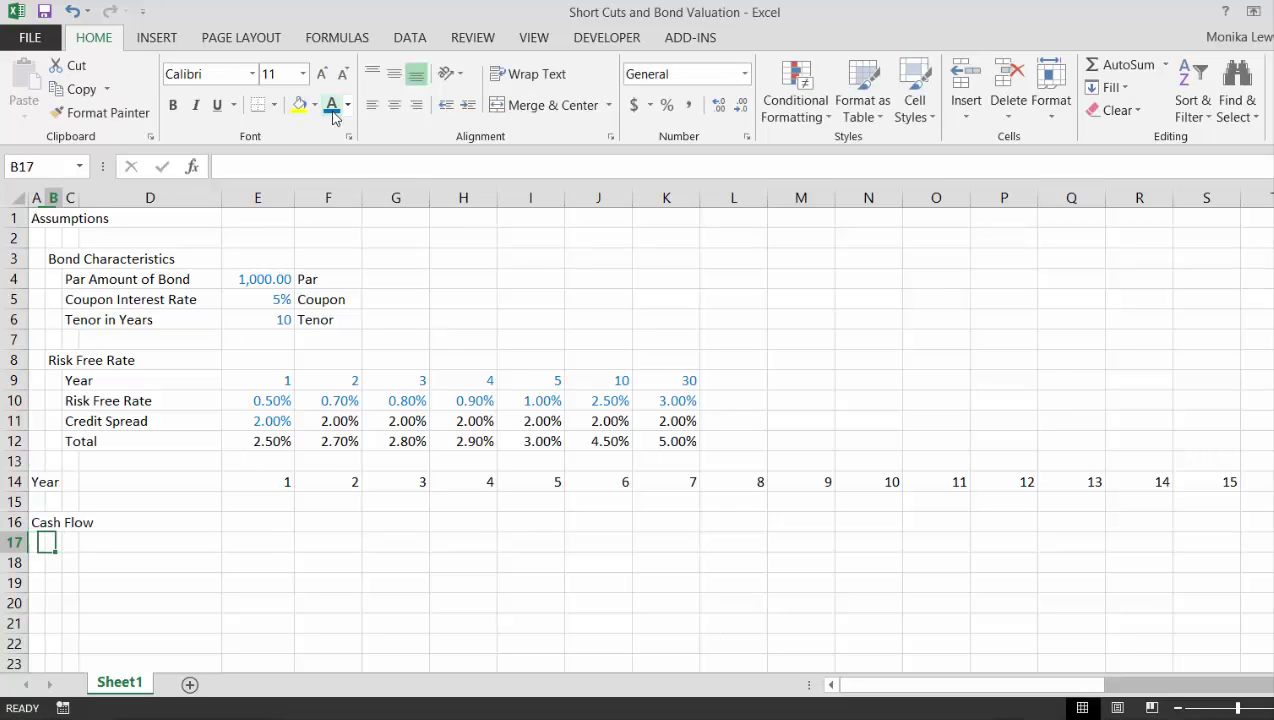
type("Bond")
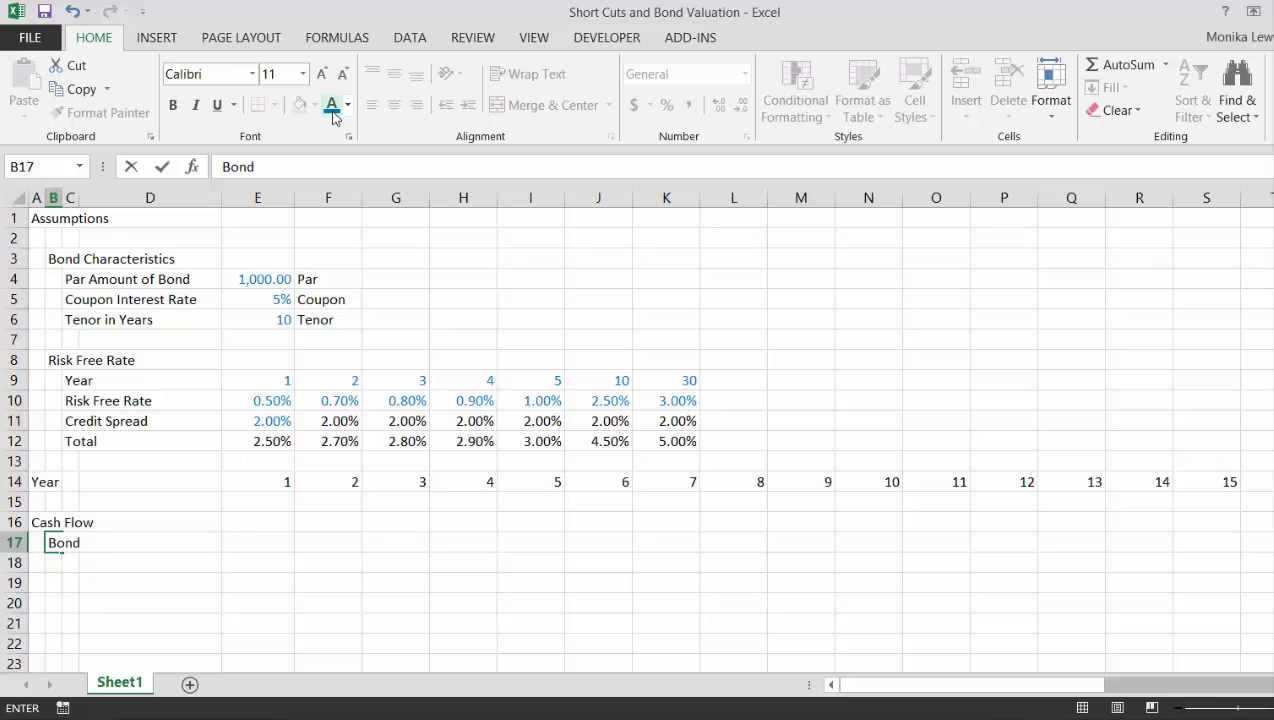
key("BackSpace")
key("BackSpace")
key("BackSpace")
key("BackSpace")
type("Par Value")
key("Return")
- Move the whole year series in row 14 one column over so that it starts in F14
key("Up")
key("Up")
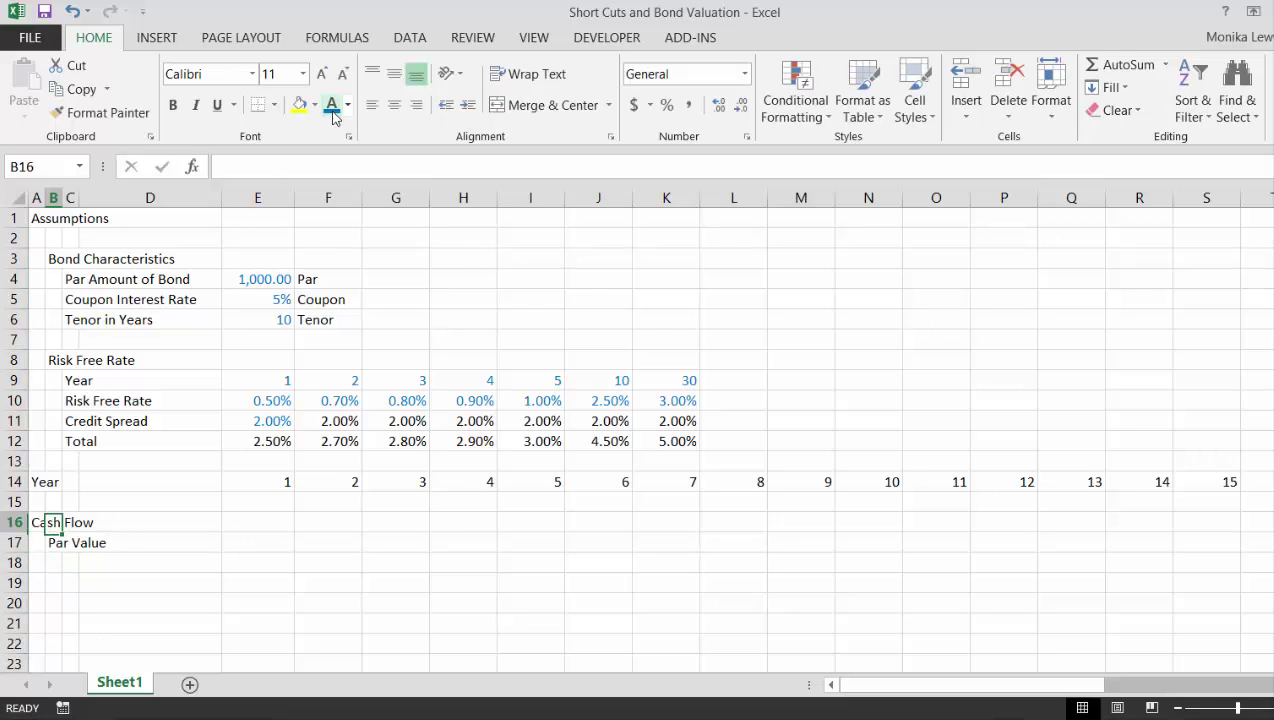
key("Up")
key("Left")
key("Right")
key("Right")
key("Right")
key("Right")
key("Right")
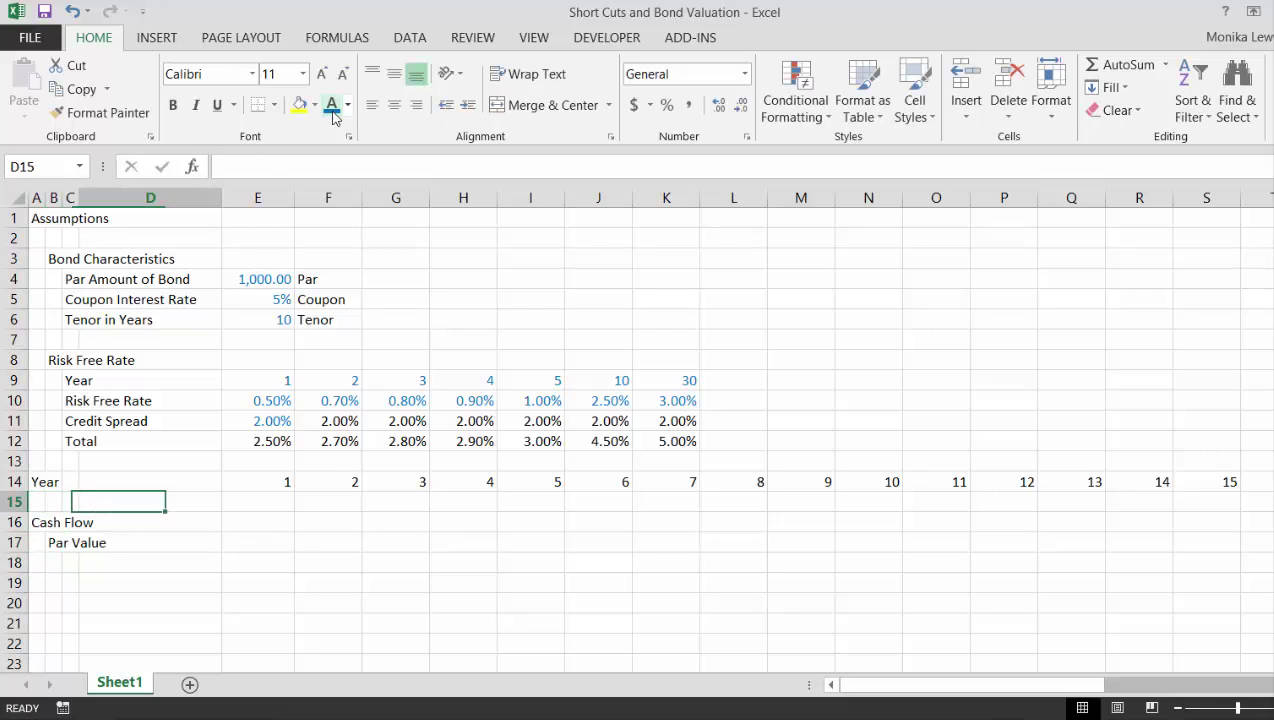
key("Up")
key("Left")
key("ctrl+shift+Right")
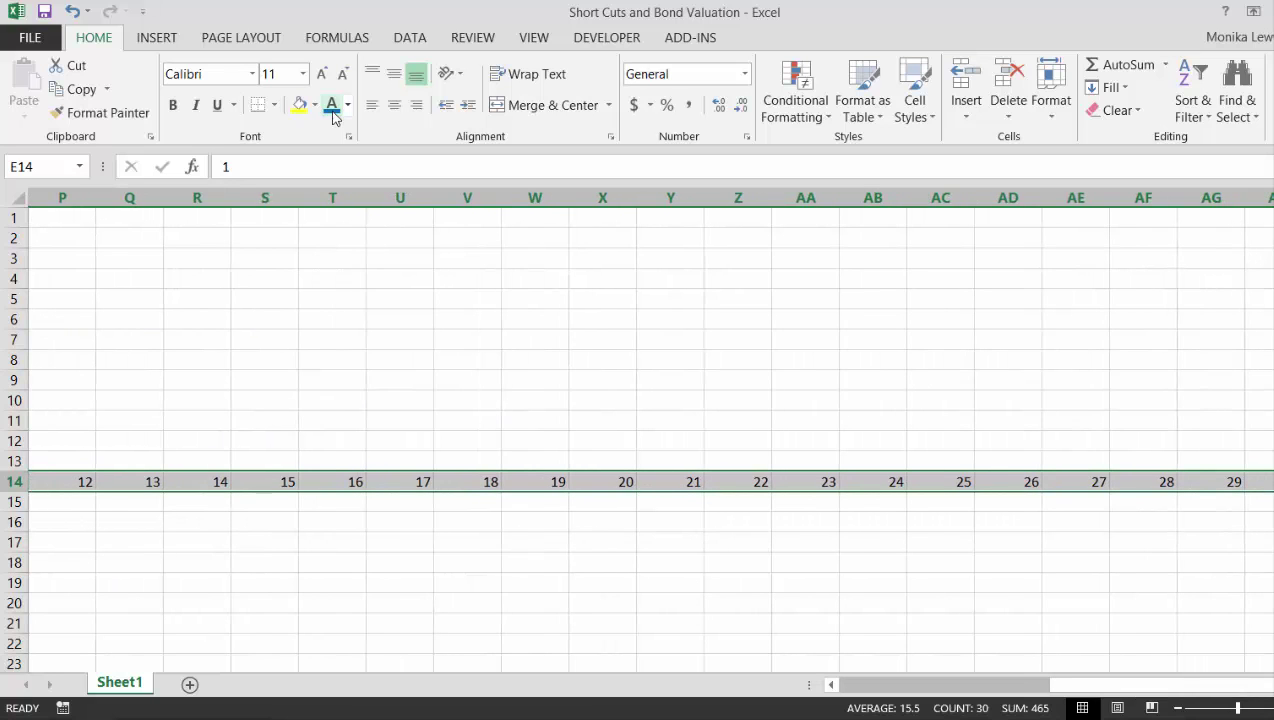
key("ctrl+c")
key("ctrl+BackSpace")
key("Right")
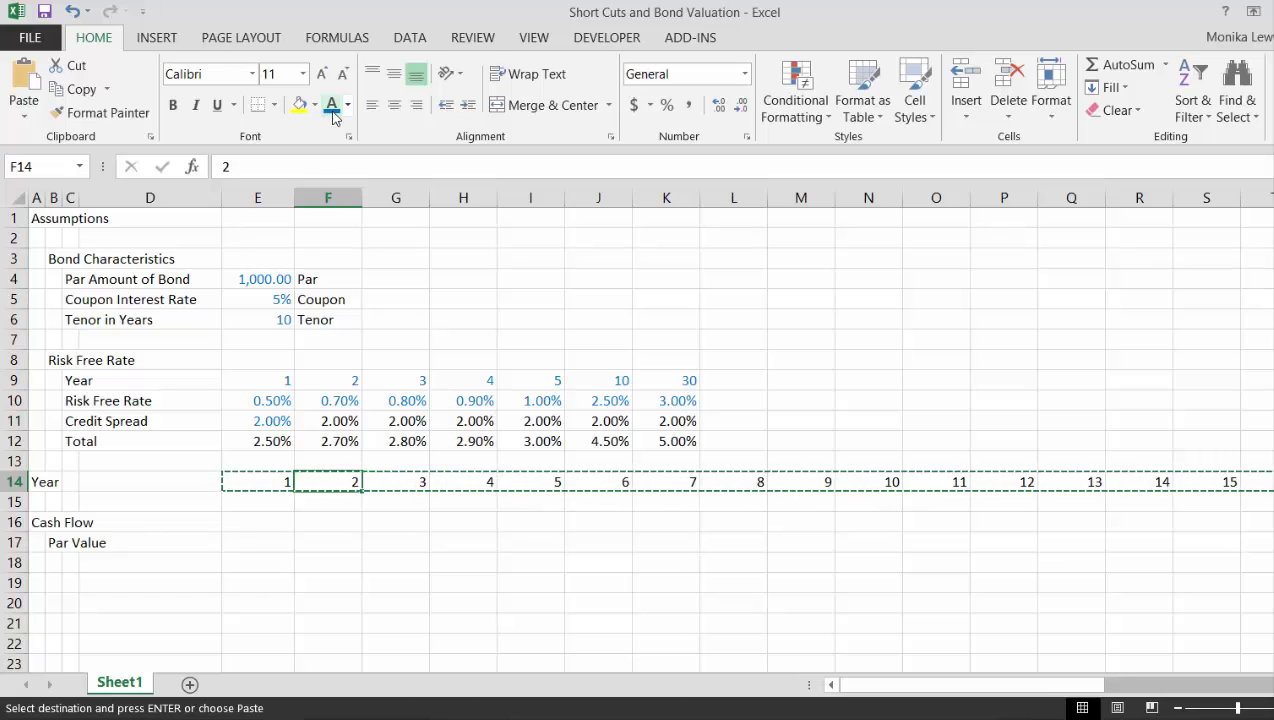
key("Return")
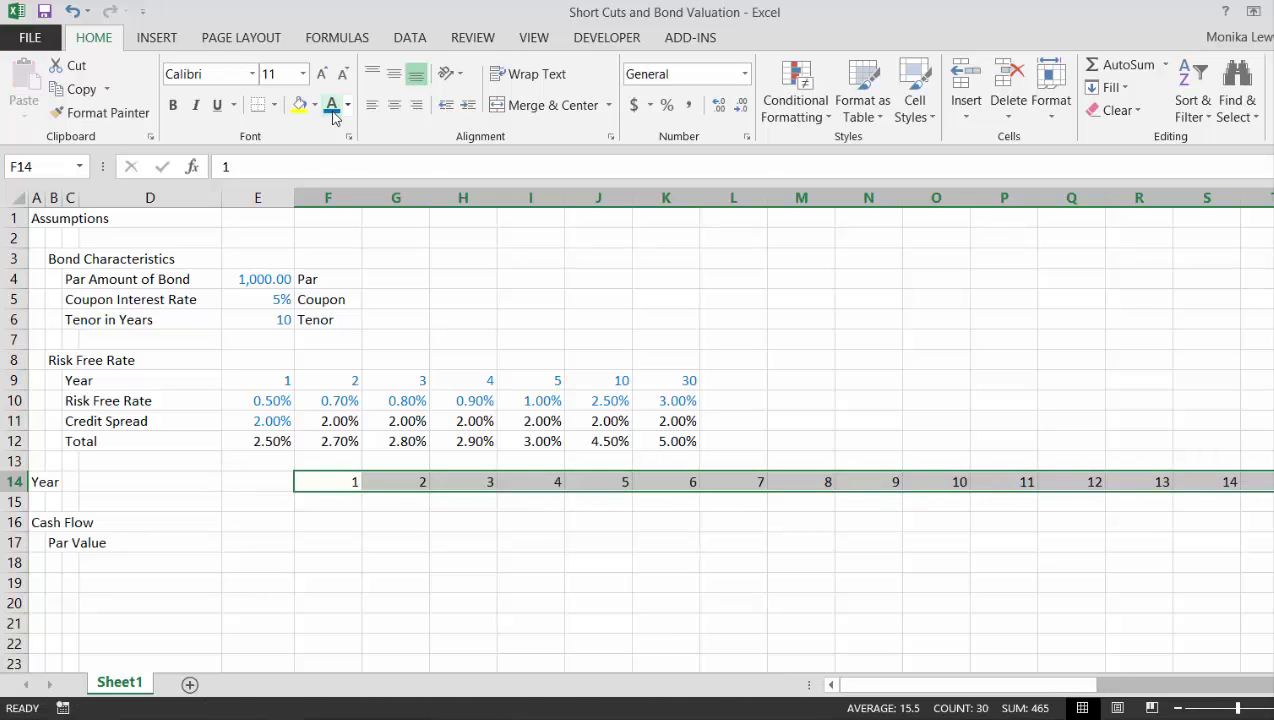
- Insert a new row at row 15, between the Year row and the Cash Flow heading
key("Down")
key("Down")
key("Down")
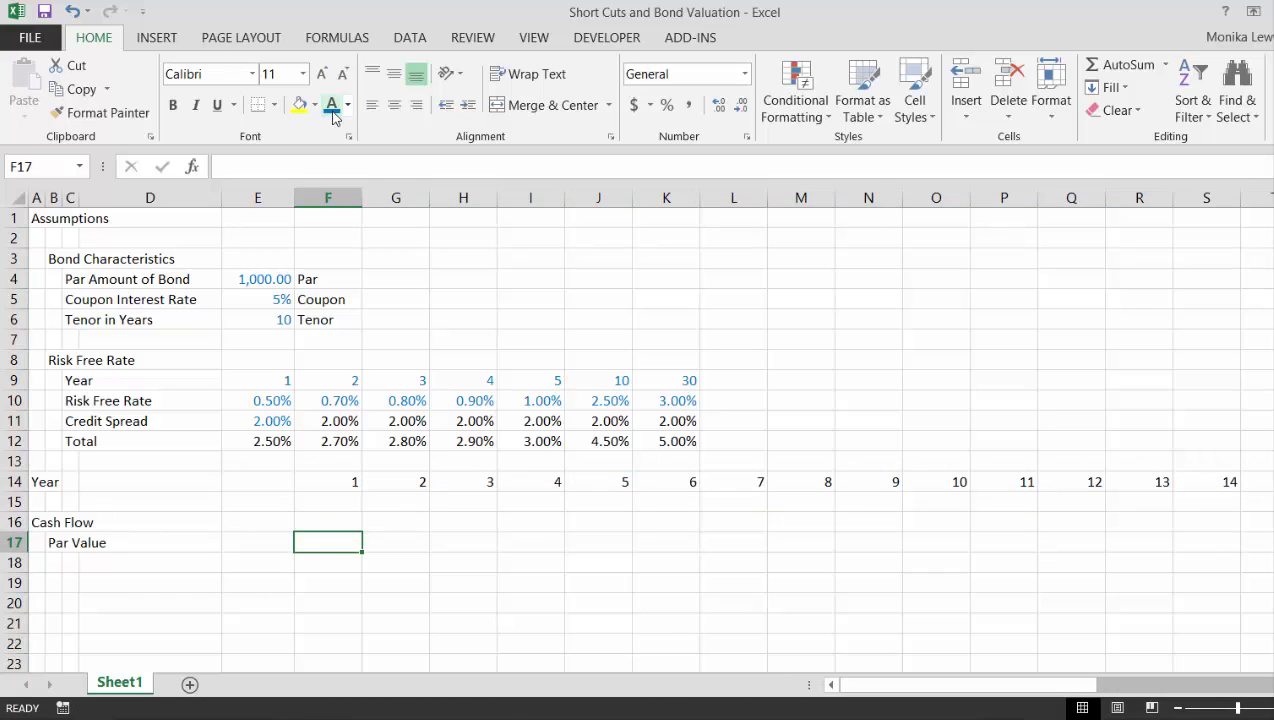
key("Up")
key("Left")
key("Left")
key("Left")
key("Left")
key("Up")
key("Left")
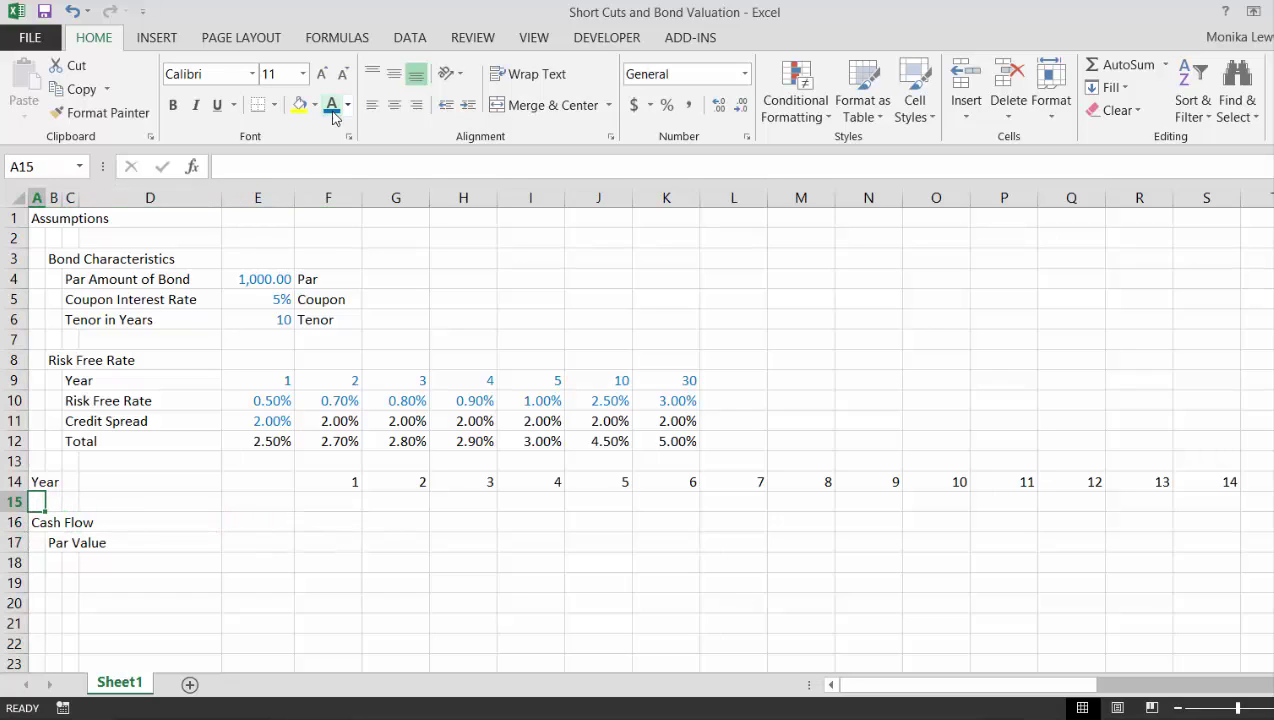
key("shift+space")
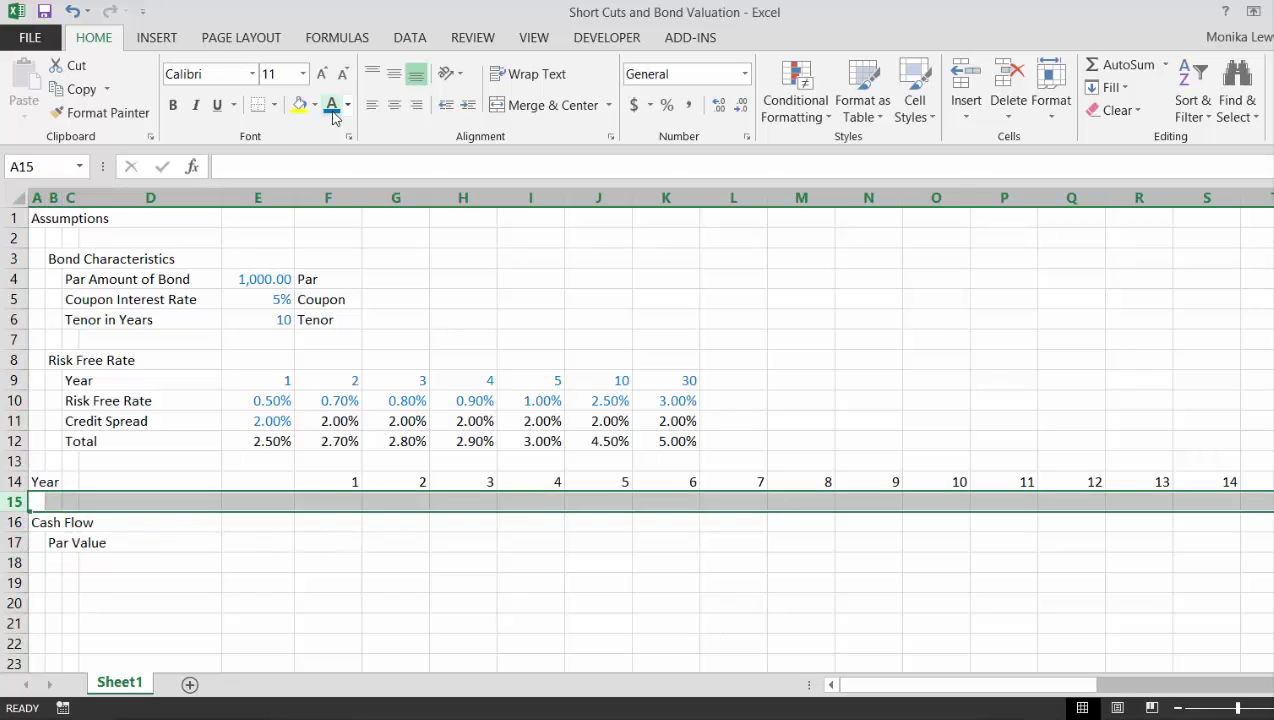
key("ctrl+shift+plus")
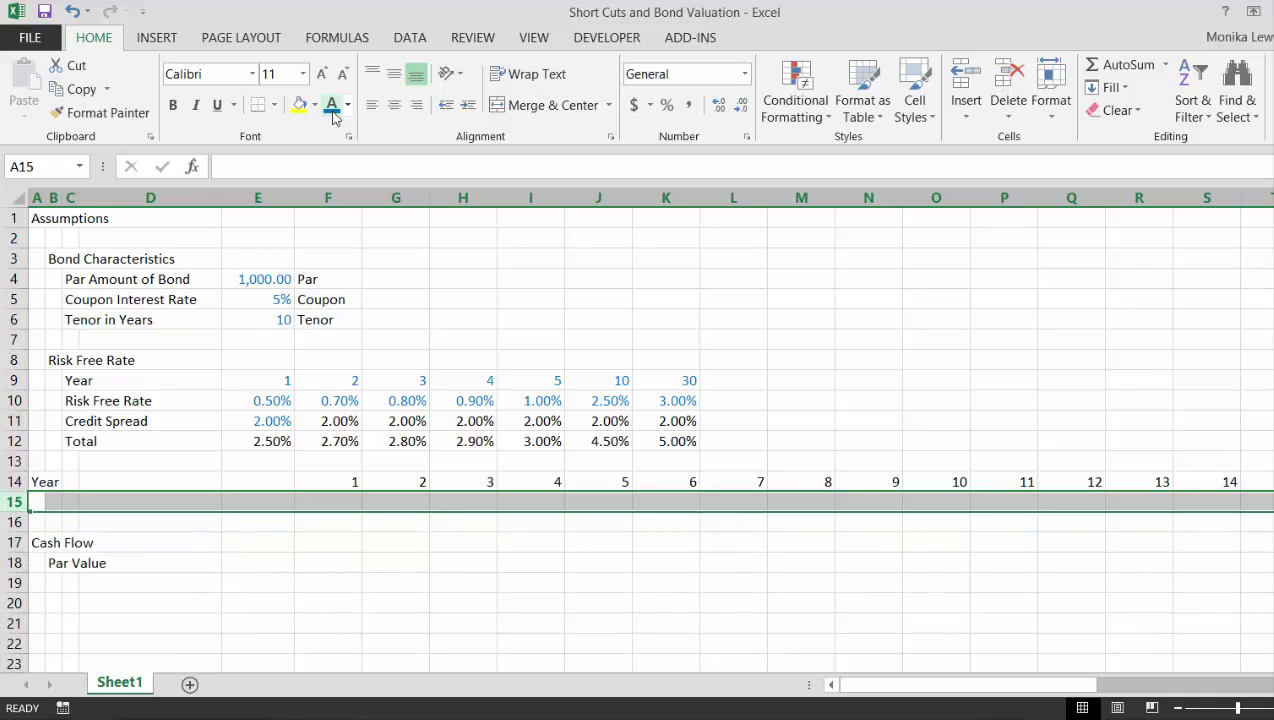
- Enter the label Tenor in cell A15 below Year
key("Left")
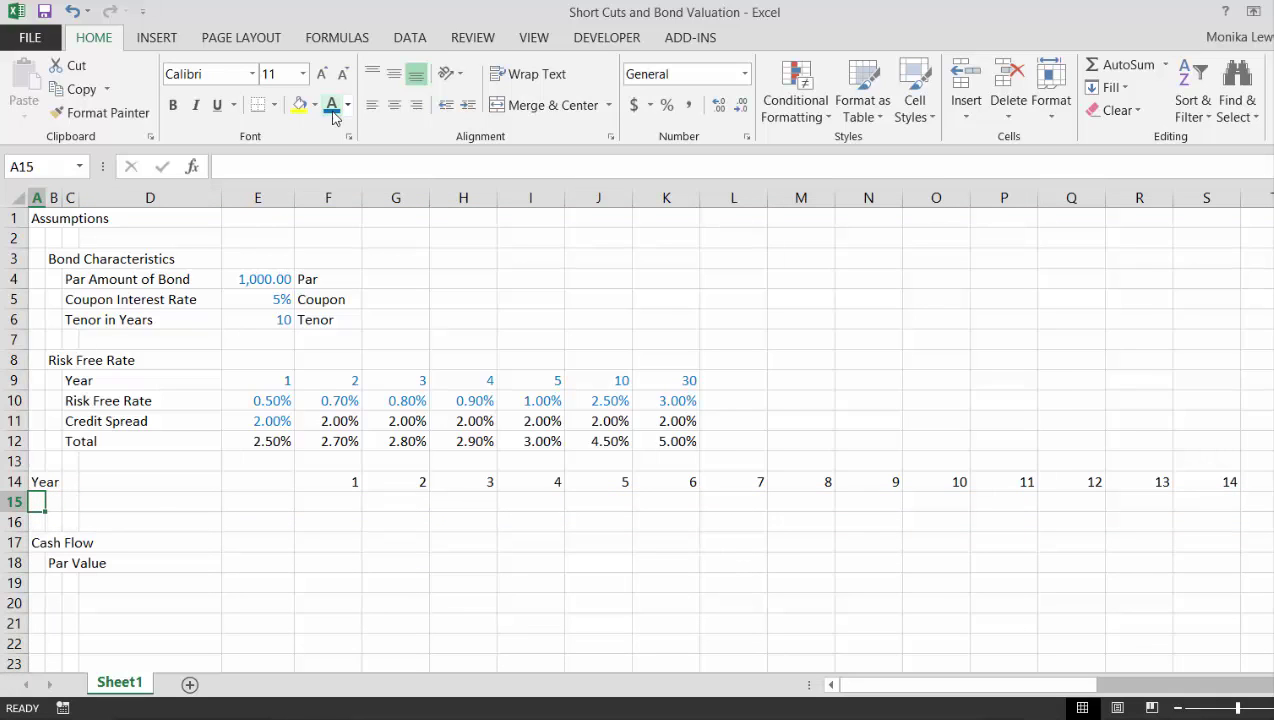
type("Tenor")
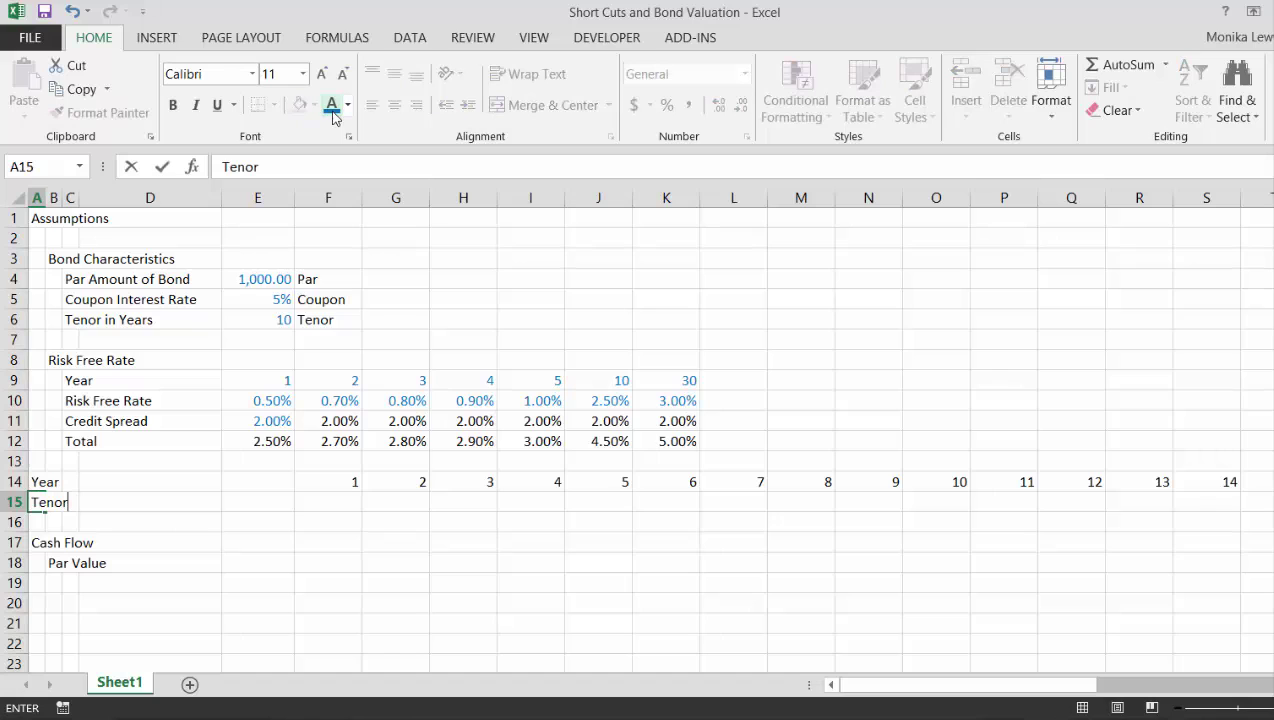
key("Return")
- Link cell E15 to the tenor assumption in E6 with the formula =Tenor
key("Up")
key("Right")
key("Right")
key("Right")
key("Right")
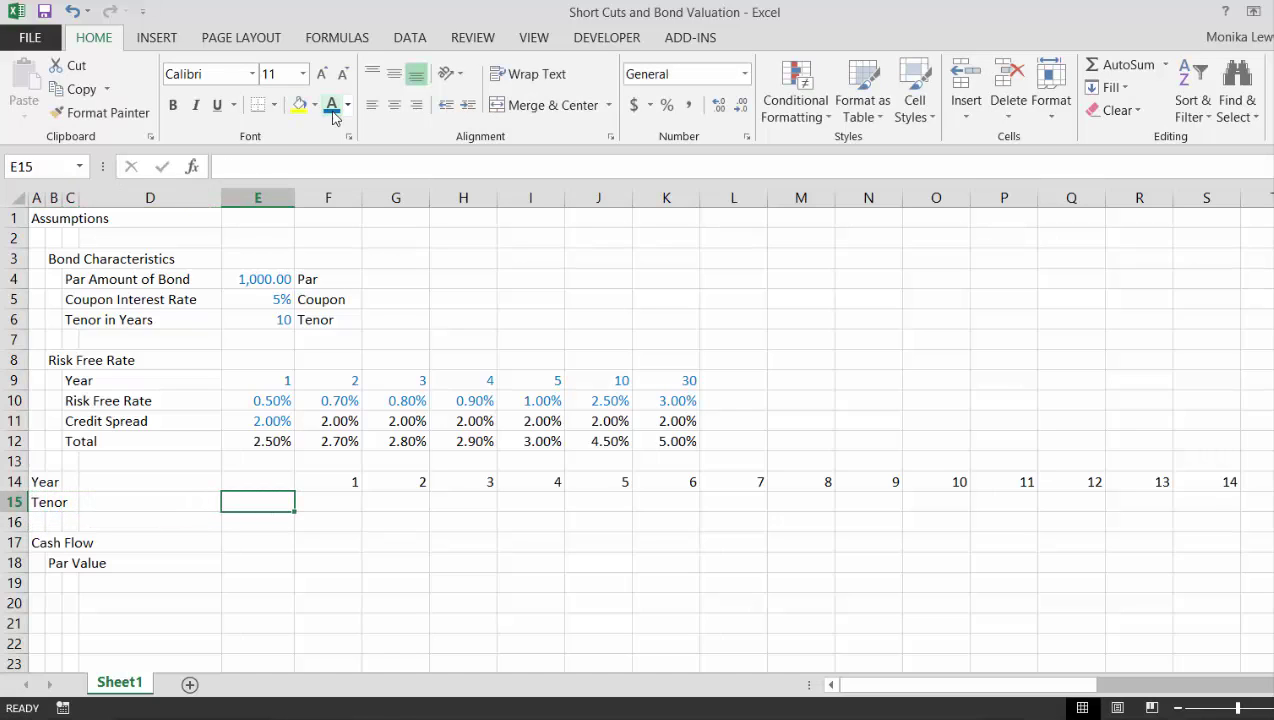
type("=")
key("Up")
key("Up")
key("Up")
key("Up")
key("Up")
key("Up")
key("Up")
key("Up")
key("Up")
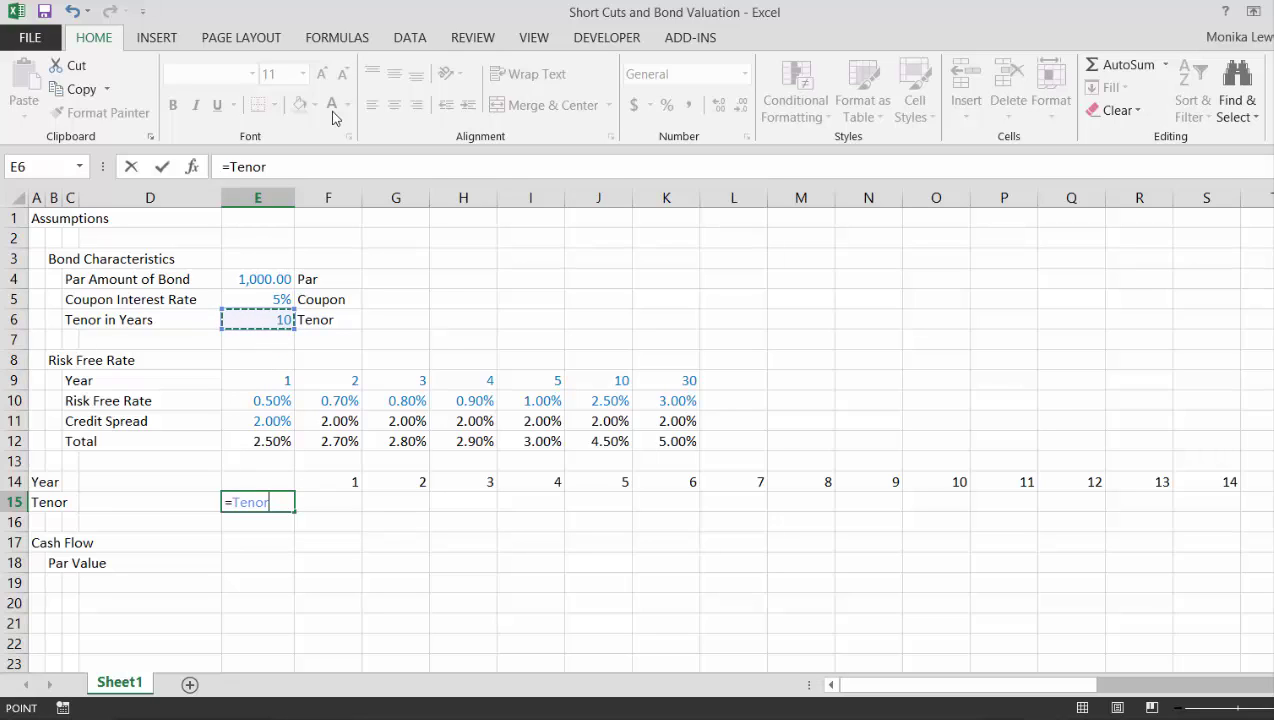
key("Return")
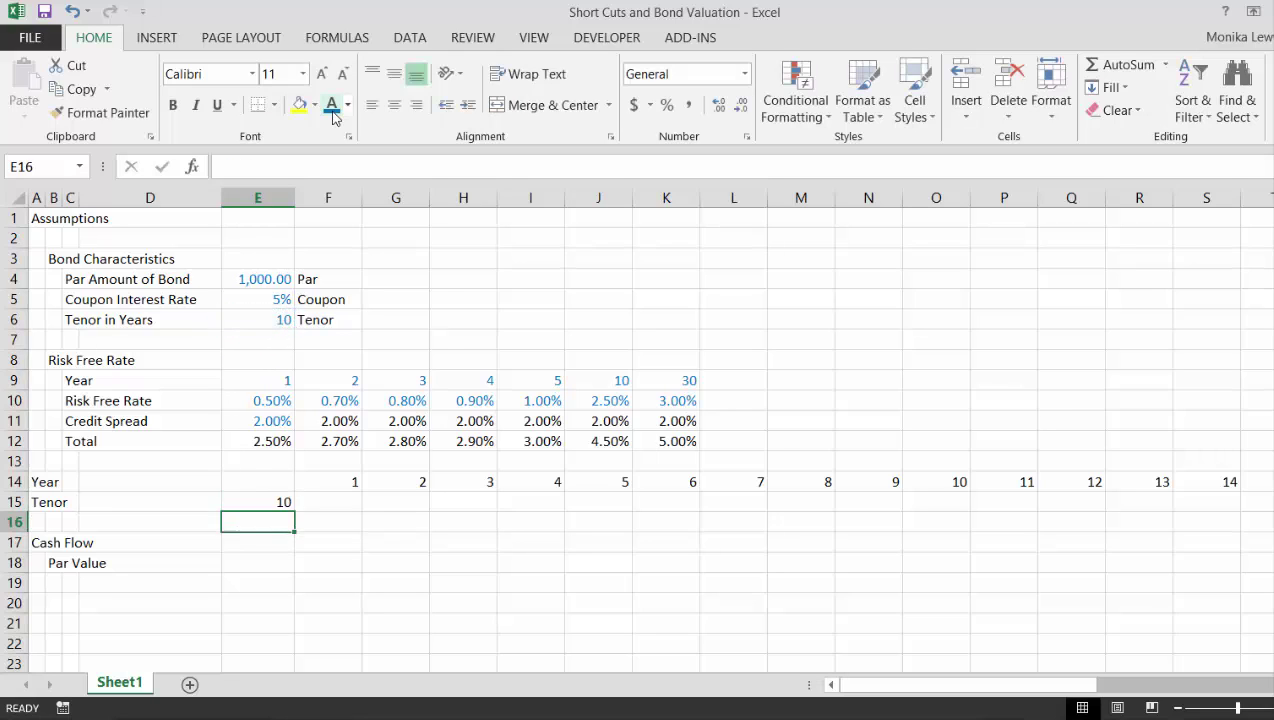
- Enter the test =F14<=E15 in cell F15 to compare the first year with the tenor
key("Up")
key("Right")
type("=")
key("Up")
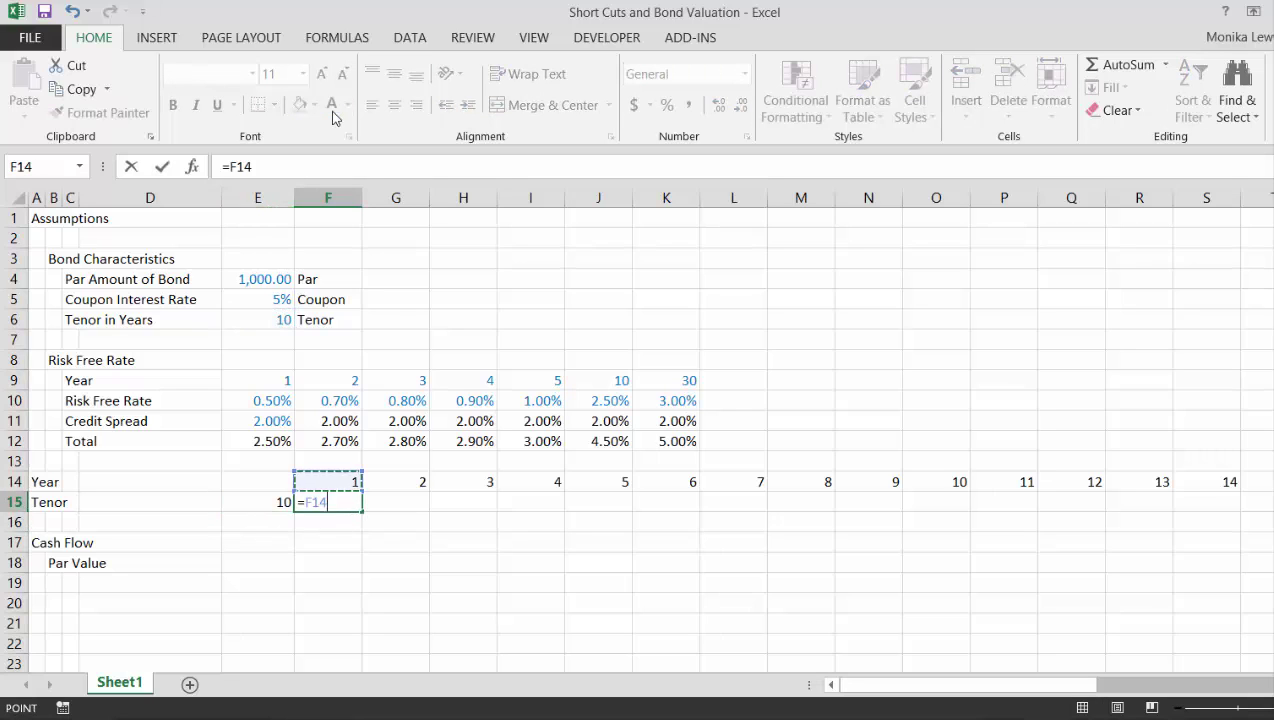
type("<=")
key("Left")
key("Return")
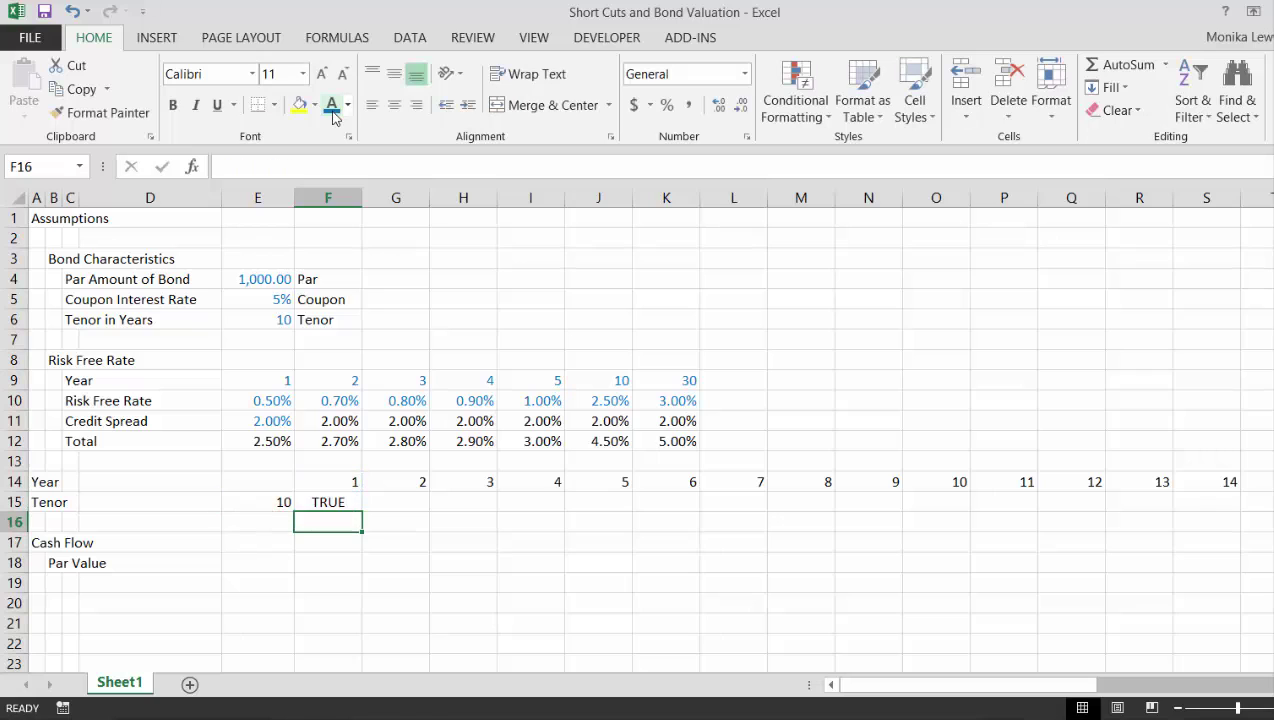
key("Up")
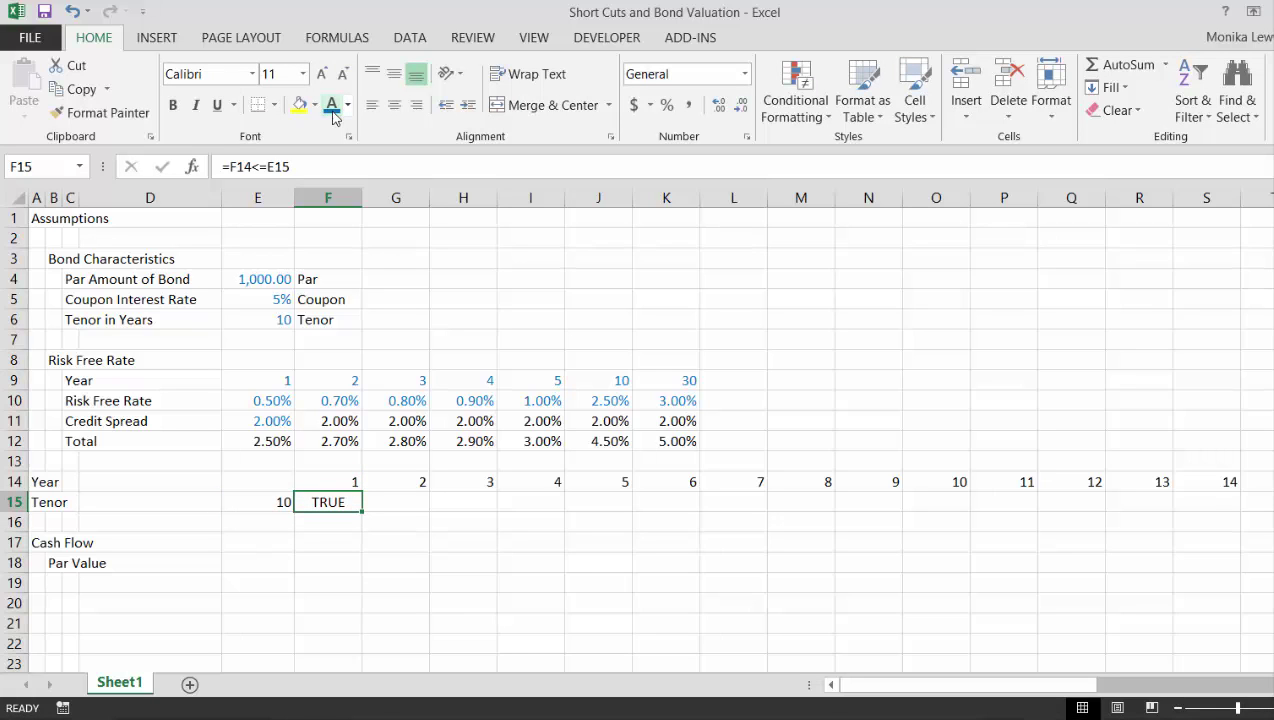
key("ctrl+shift+Right")
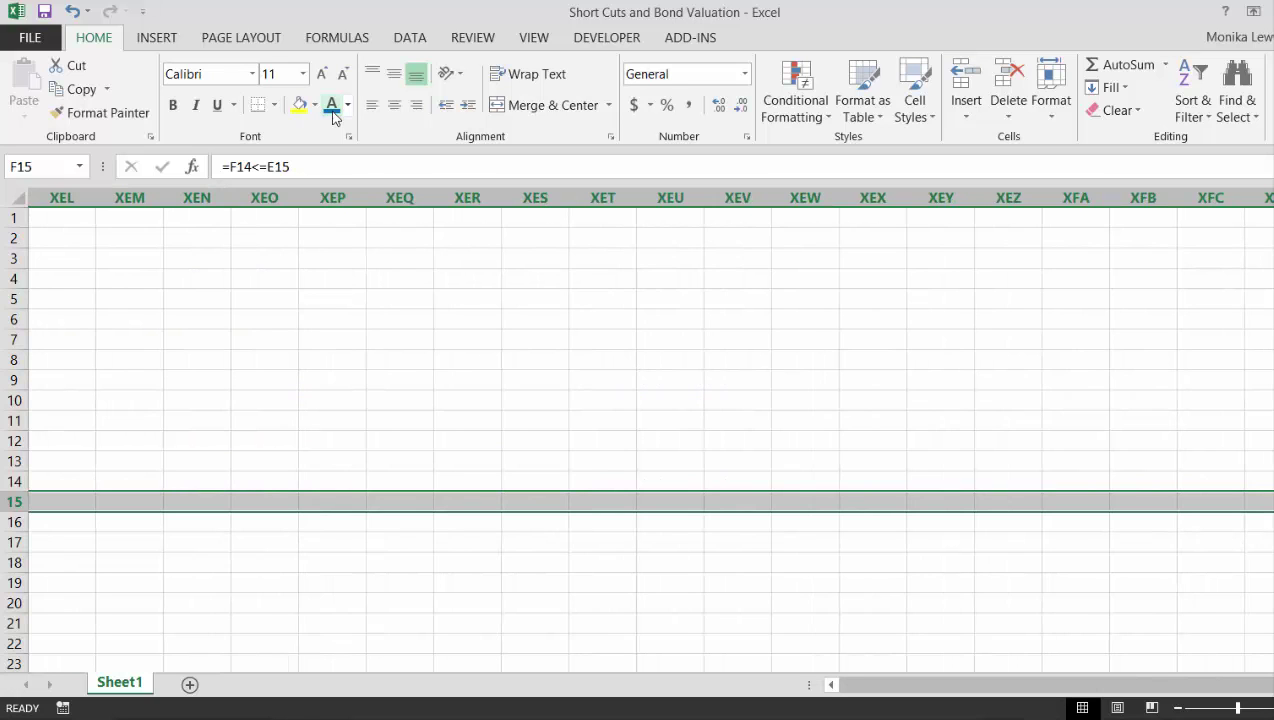
key("Left")
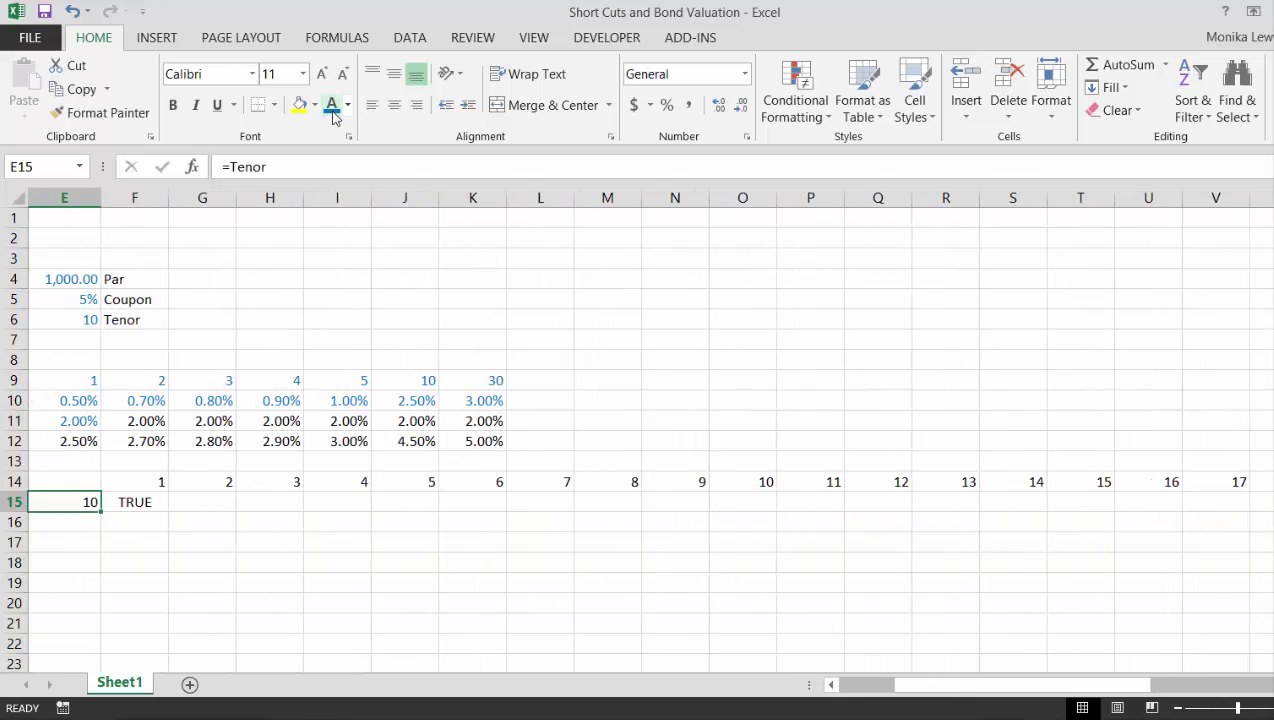
- Hide all columns beyond the year series, from AJ to the end of the sheet, and undo the hiding
key("Left")
key("Right")
key("Right")
key("Right")
key("Right")
key("Right")
key("Right")
key("Right")
key("Right")
key("Right")
key("Right")
key("Right")
key("Right")
key("Right")
key("Right")
key("Right")
key("Right")
key("Right")
key("Right")
key("Right")
key("Right")
key("Right")
key("Right")
key("Right")
key("Right")
key("Right")
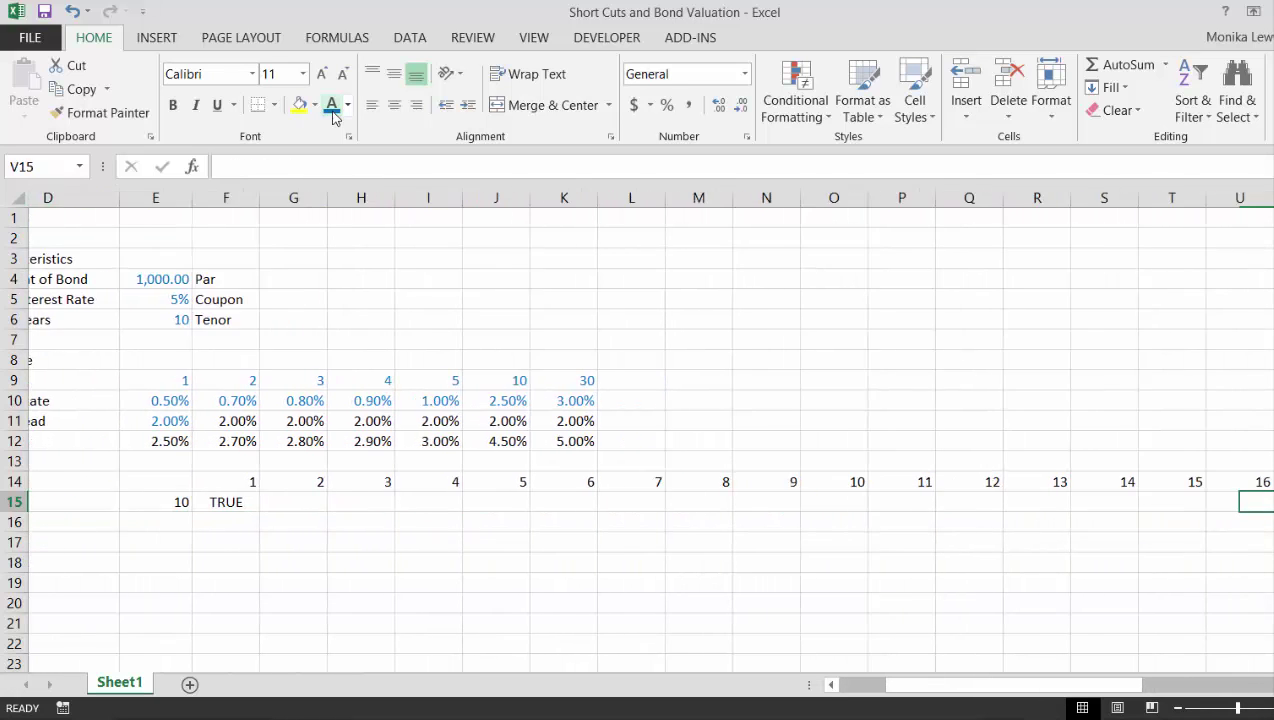
key("Left")
key("Left")
key("Left")
key("Left")
key("Left")
key("Left")
key("Left")
key("Left")
key("Left")
key("Left")
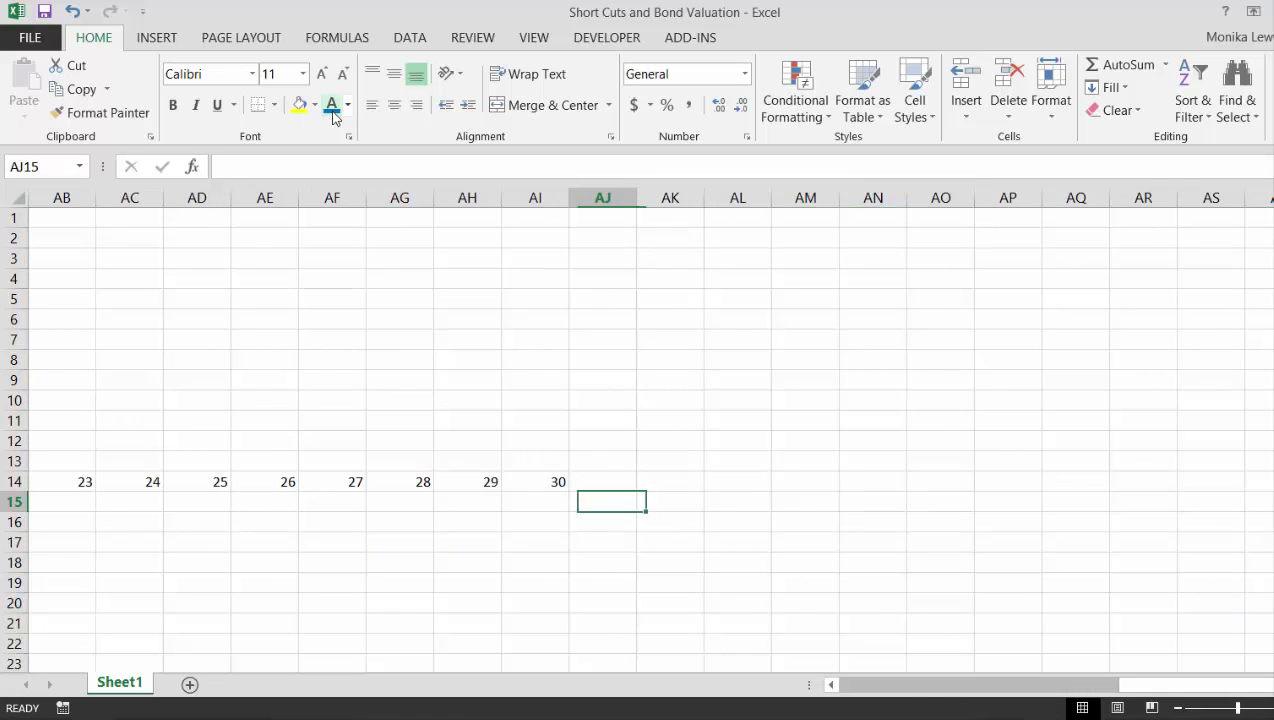
left_click(598, 189)
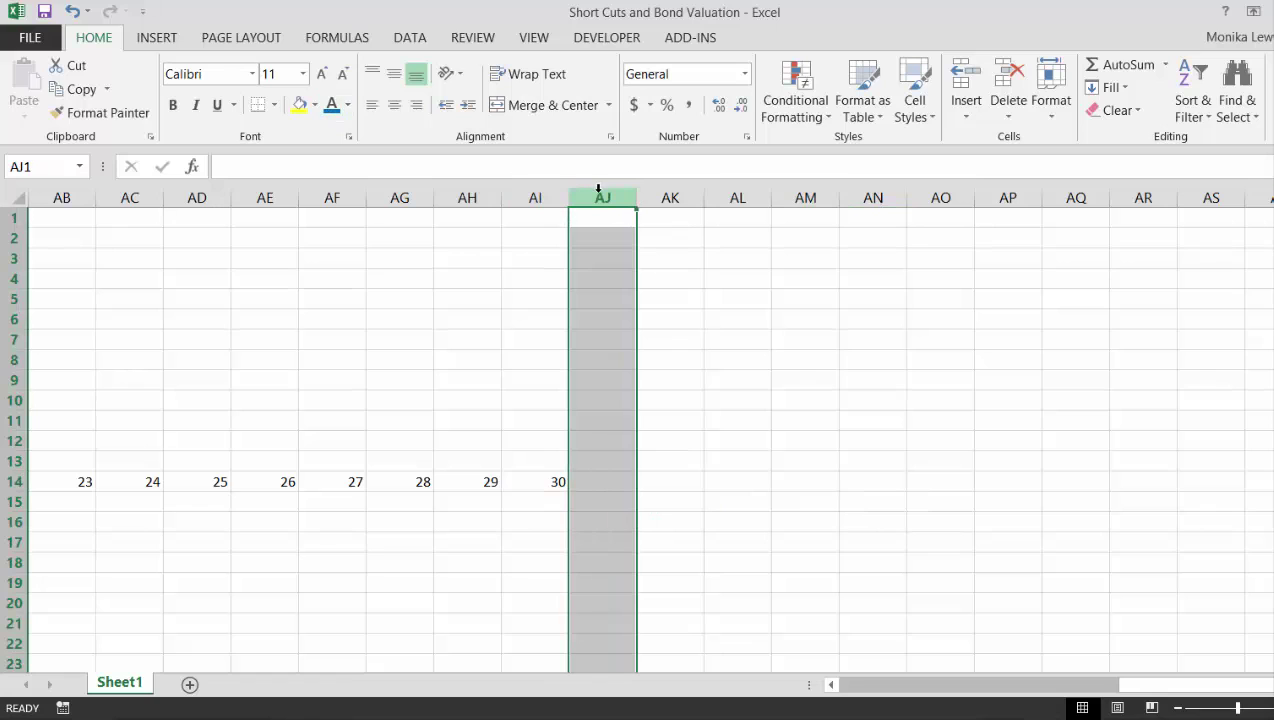
key("Down")
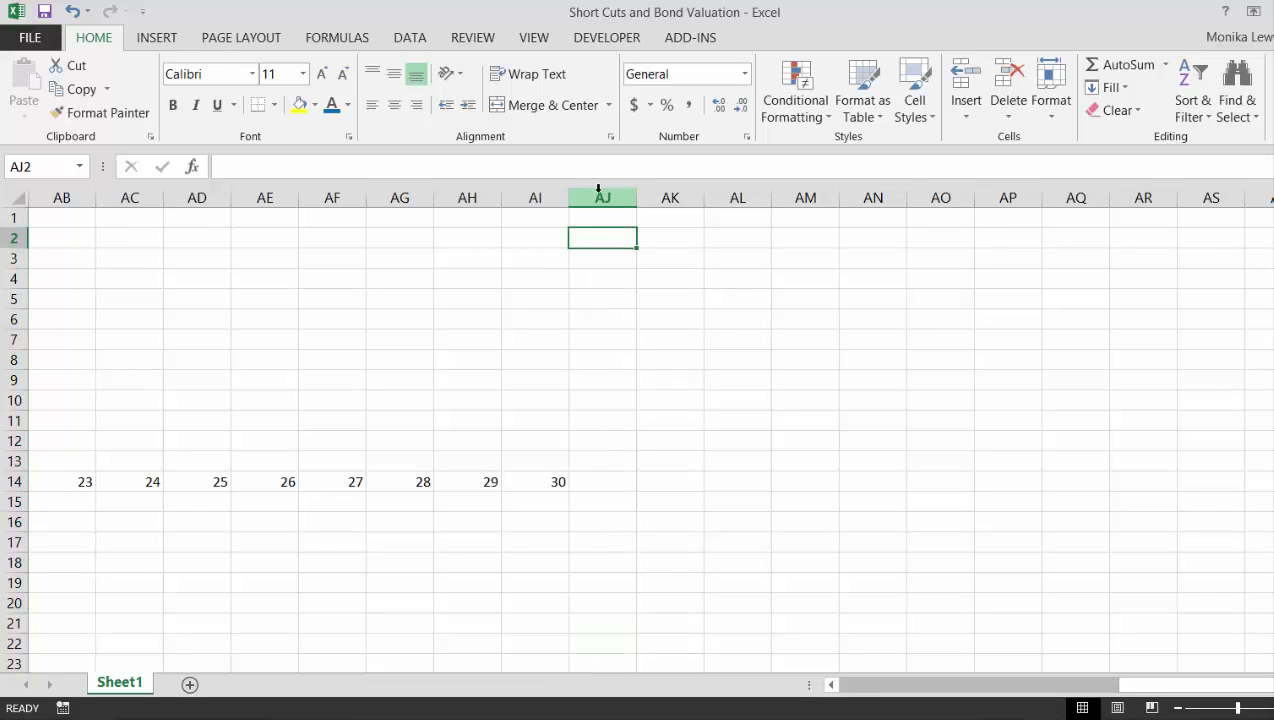
key("ctrl+space")
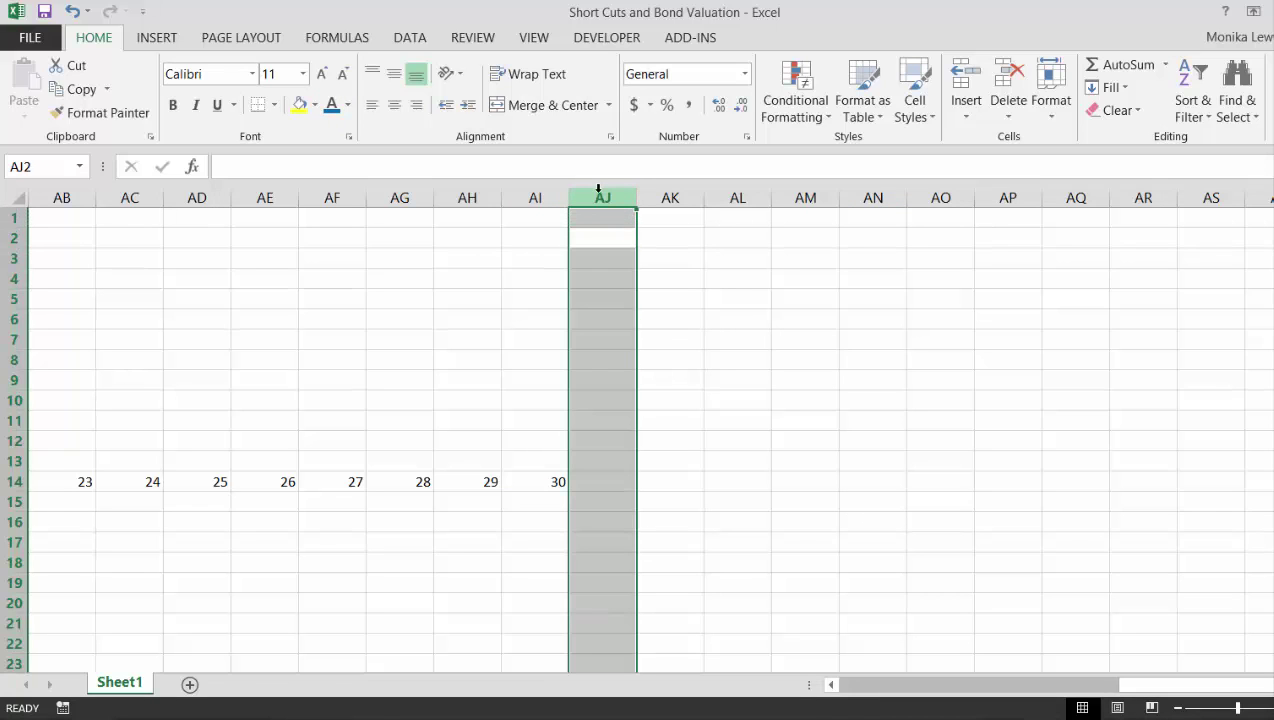
key("ctrl+shift+Right")
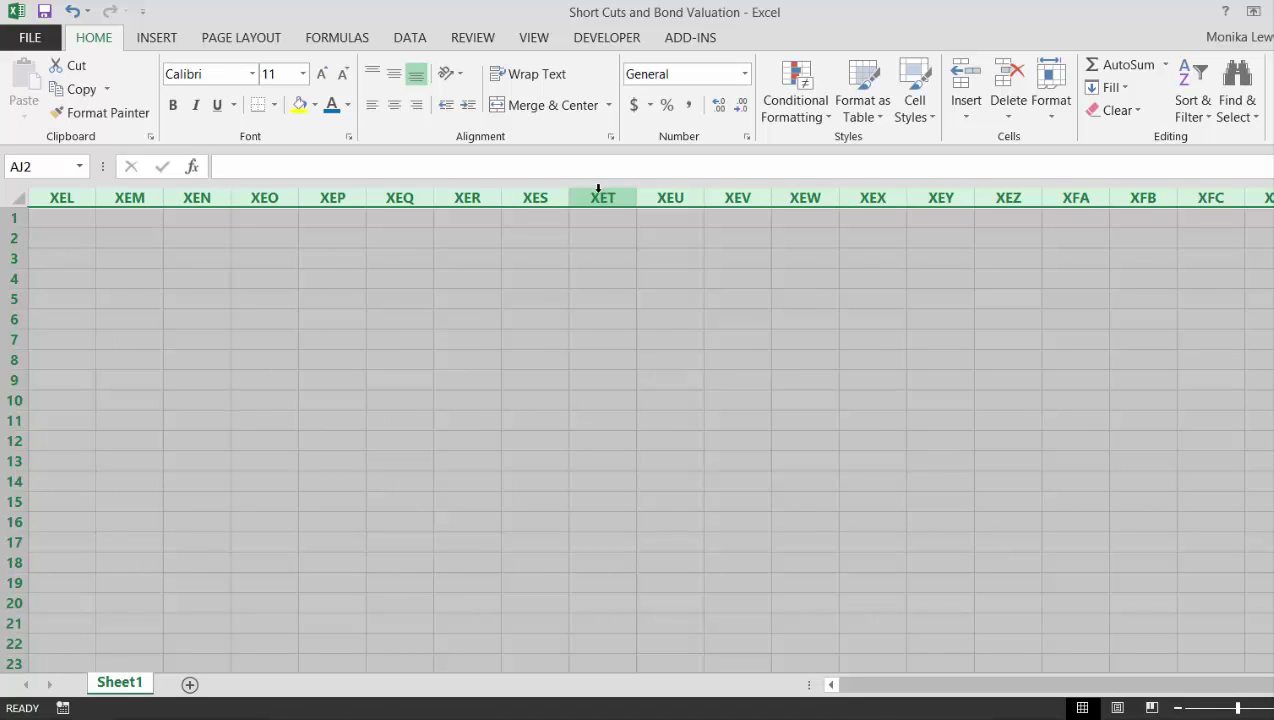
key("ctrl+0")
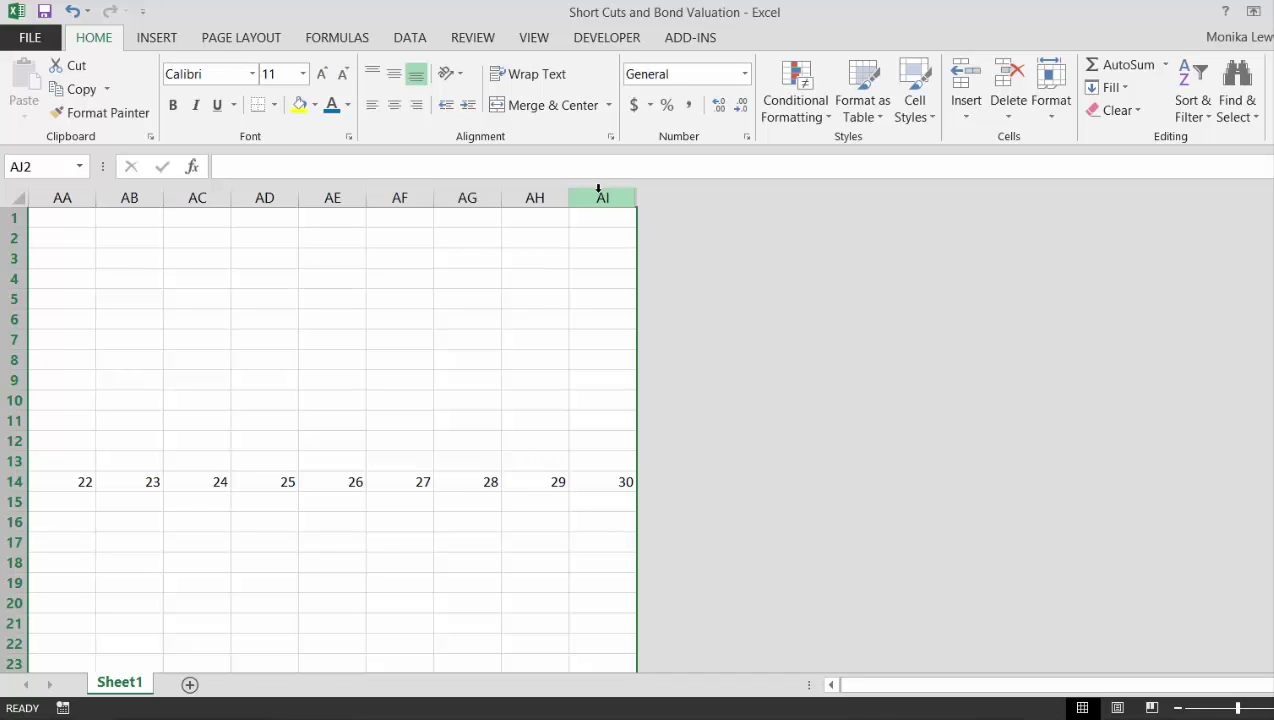
key("ctrl+z")
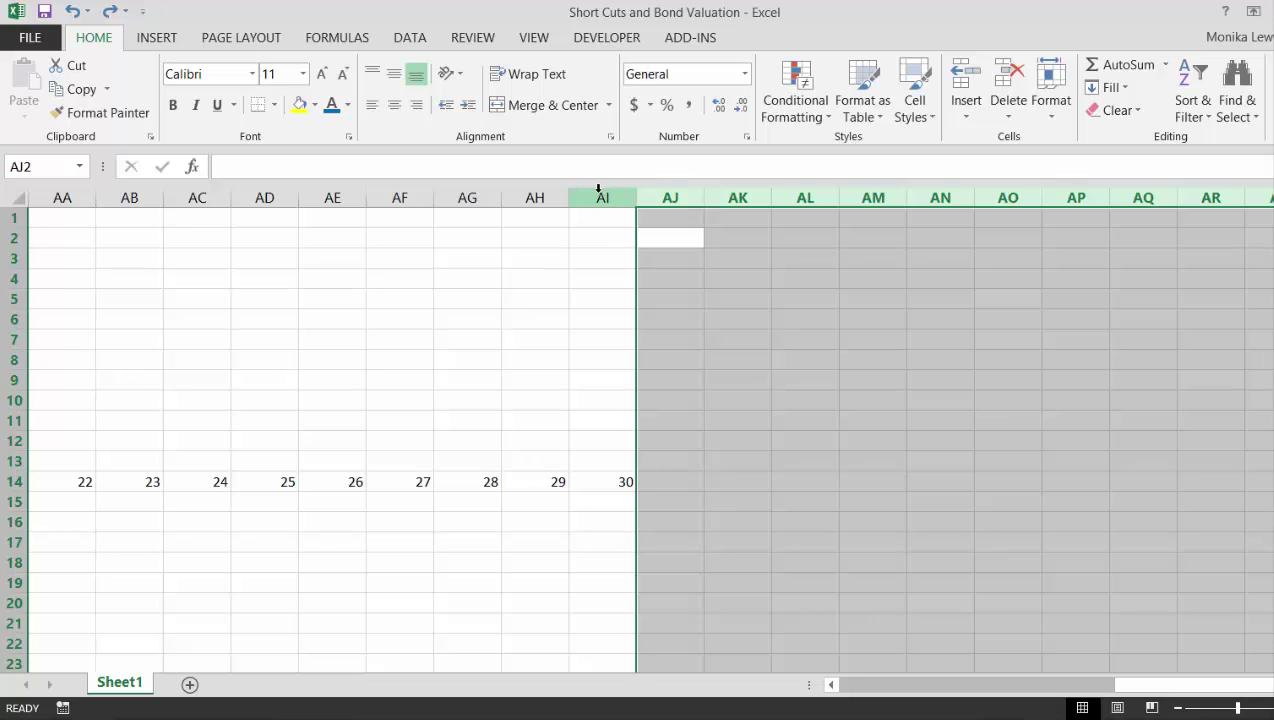
- Group the columns from AJ to the end of the sheet and collapse the group
key("shift+alt+Right")
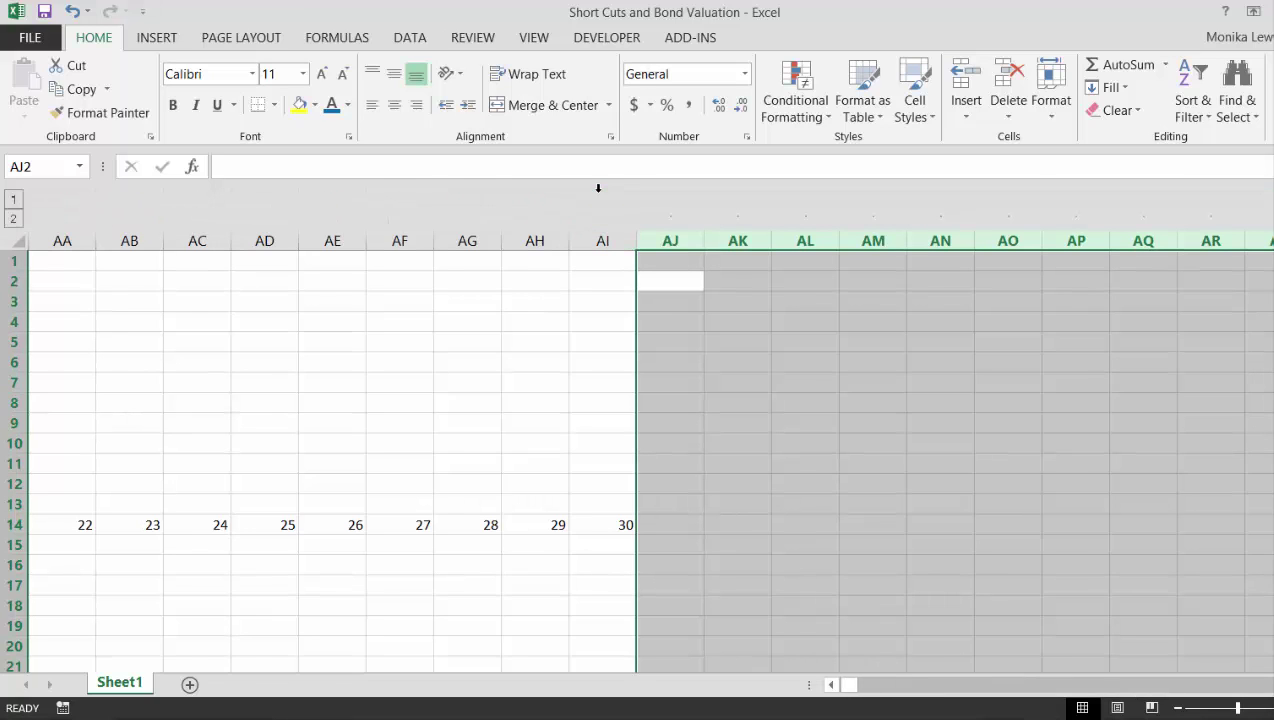
left_click(13, 207)
- Fill the tenor test =F14<=E15 from F15 across row 15 through the year 30 column
key("Down")
key("Down")
key("Down")
key("Down")
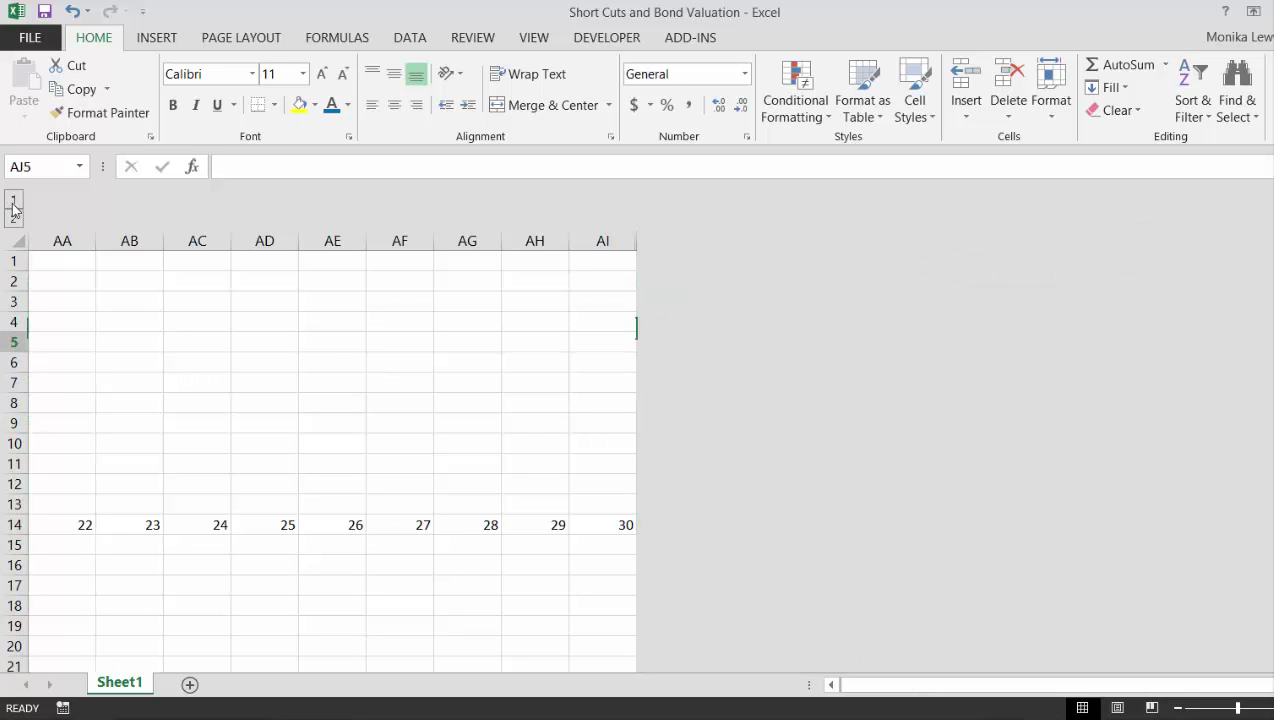
key("Down")
key("Down")
key("Down")
key("Down")
key("Down")
key("Down")
key("Down")
key("Down")
key("Down")
key("Left")
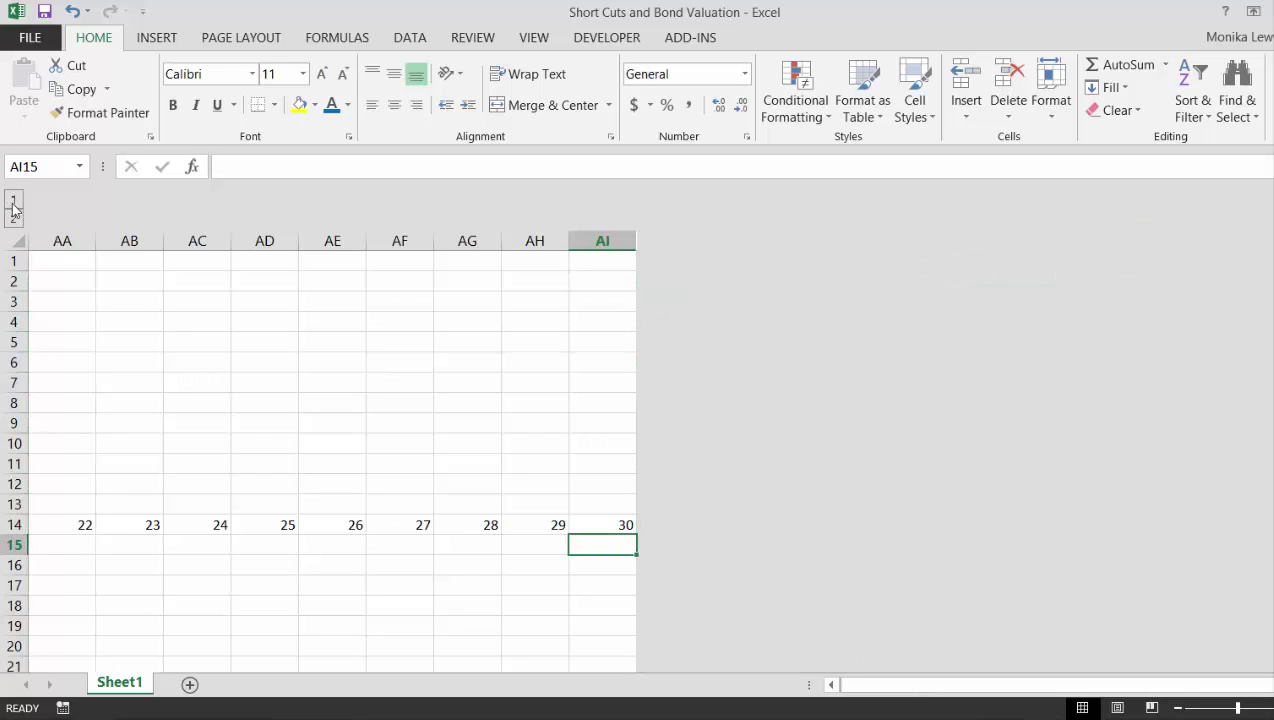
key("ctrl+Left")
key("Left")
key("Right")
key("Right")
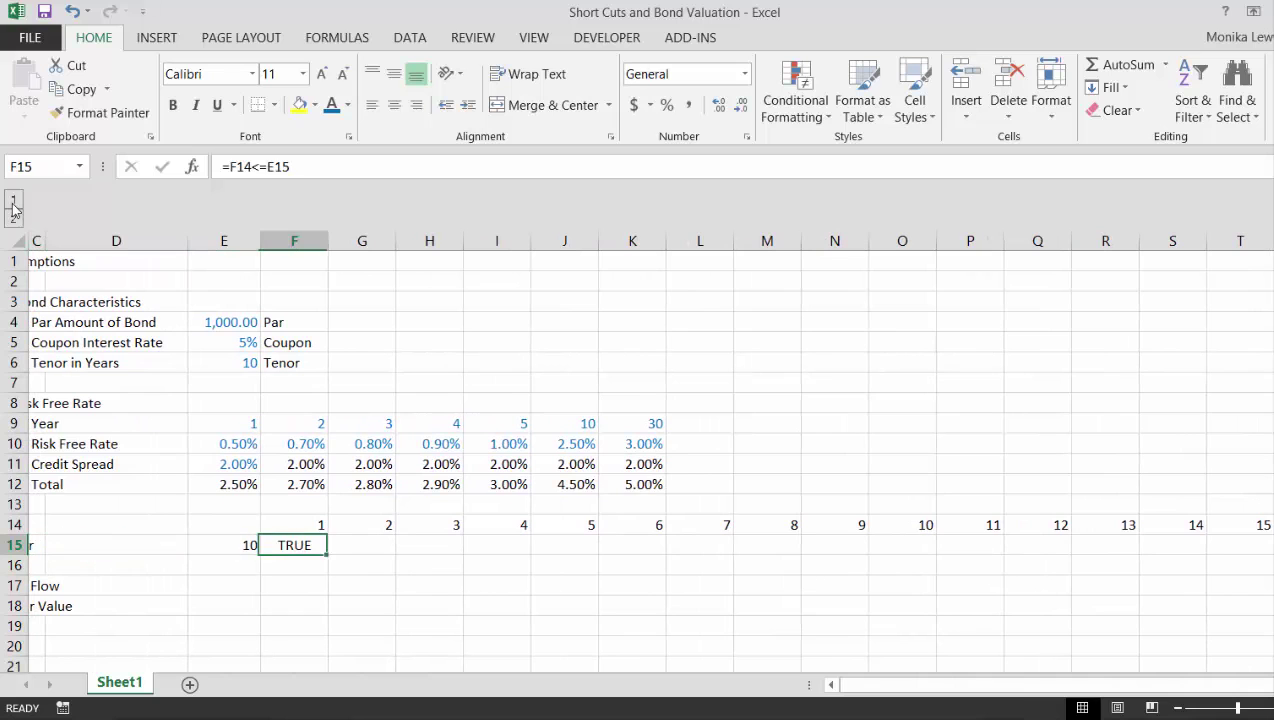
key("ctrl+shift+Right")
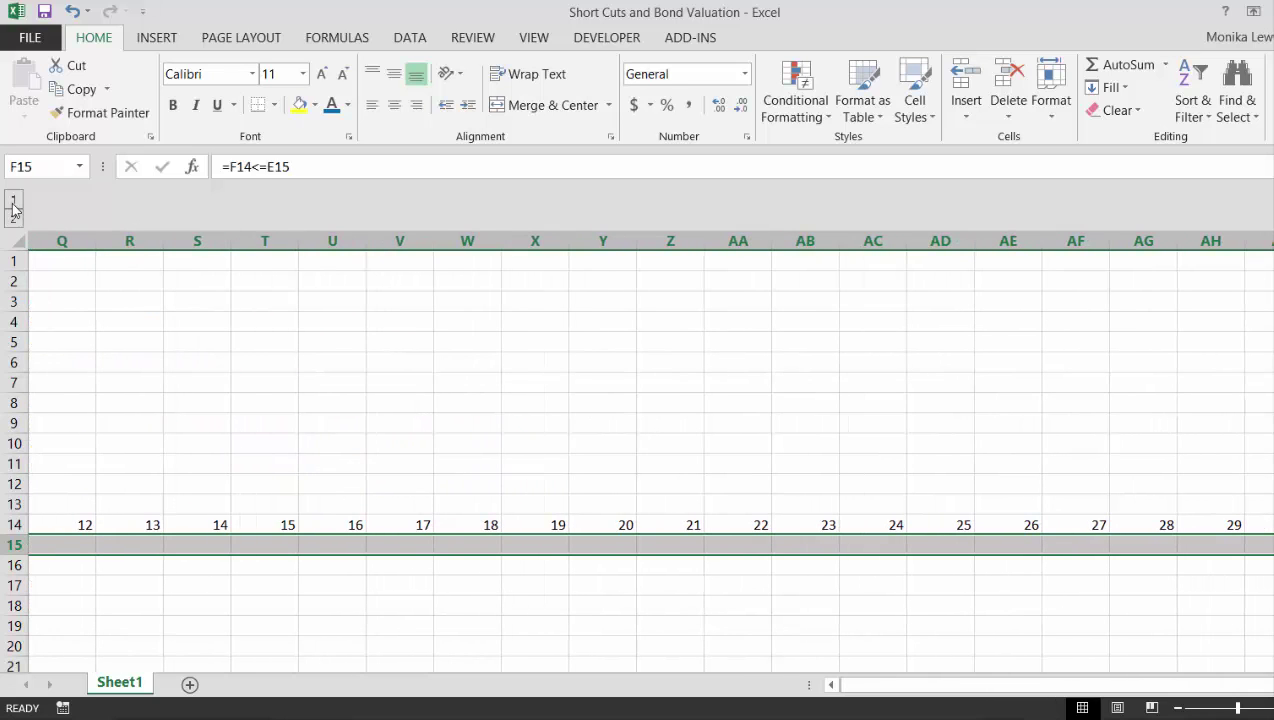
key("ctrl+r")
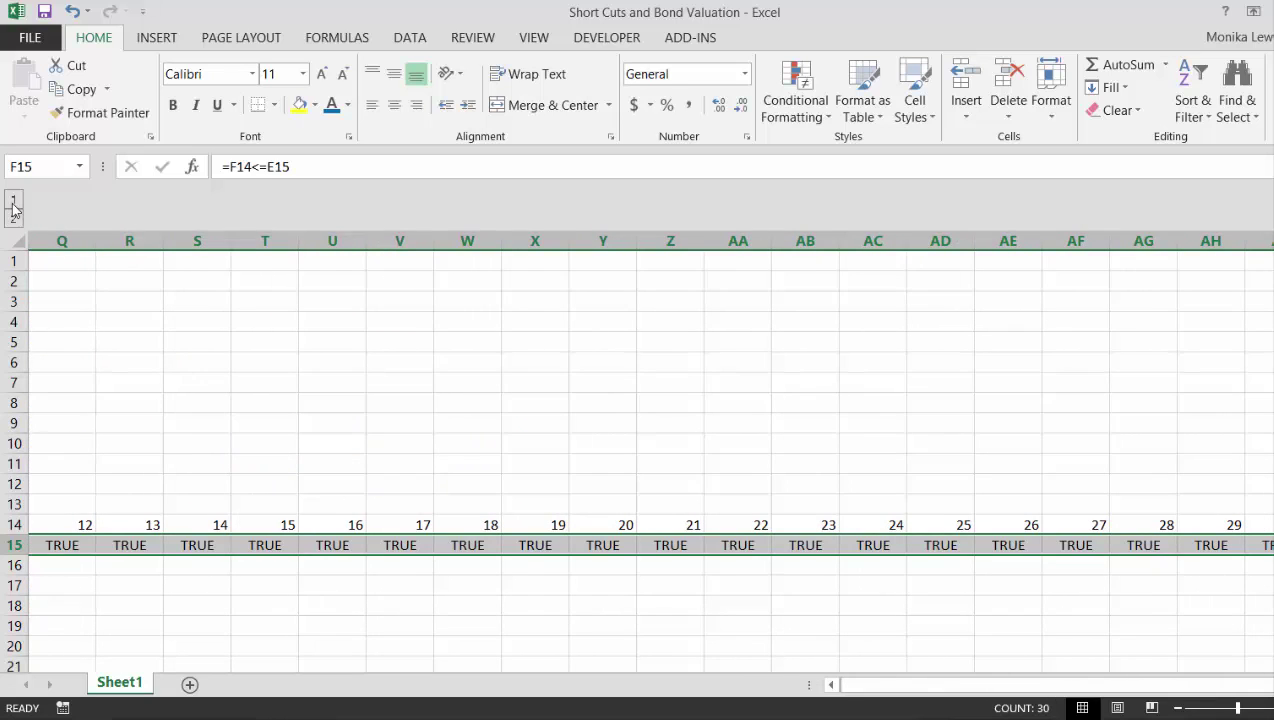
- Link the Par Value in cell E18 to the bond's par amount with the formula =Par
key("Left")
key("ctrl+Left")
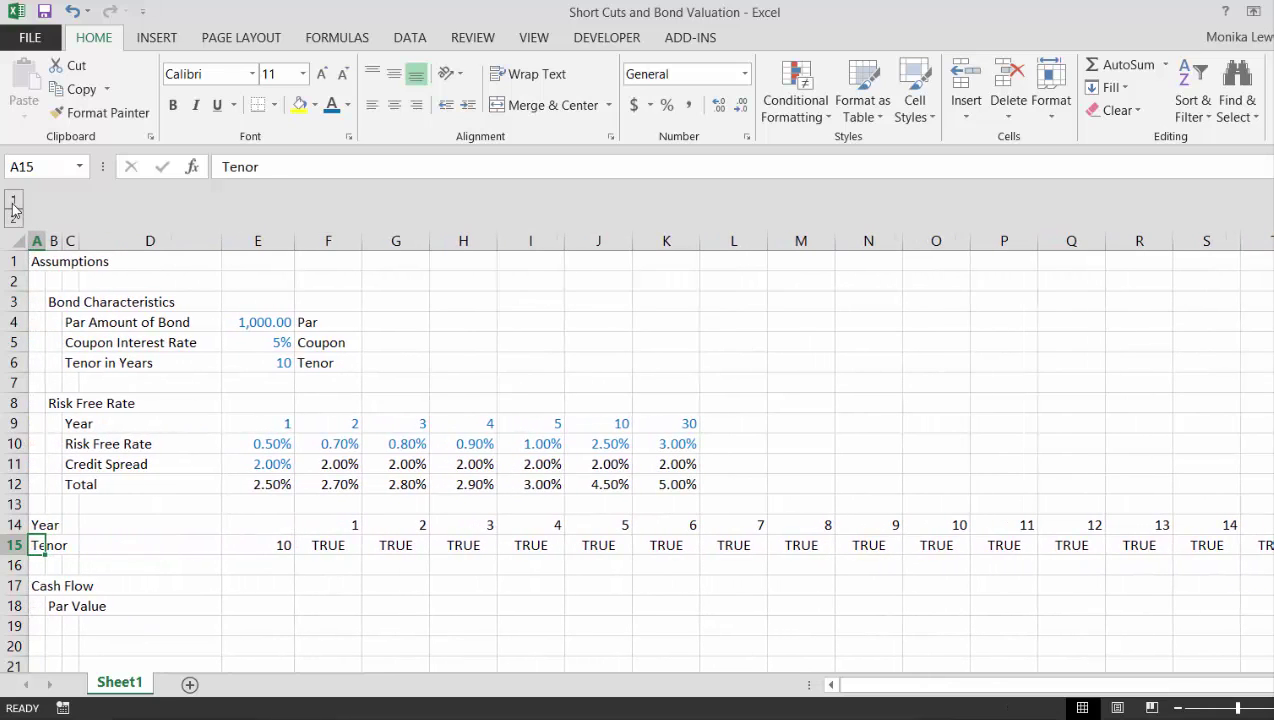
key("Down")
key("Down")
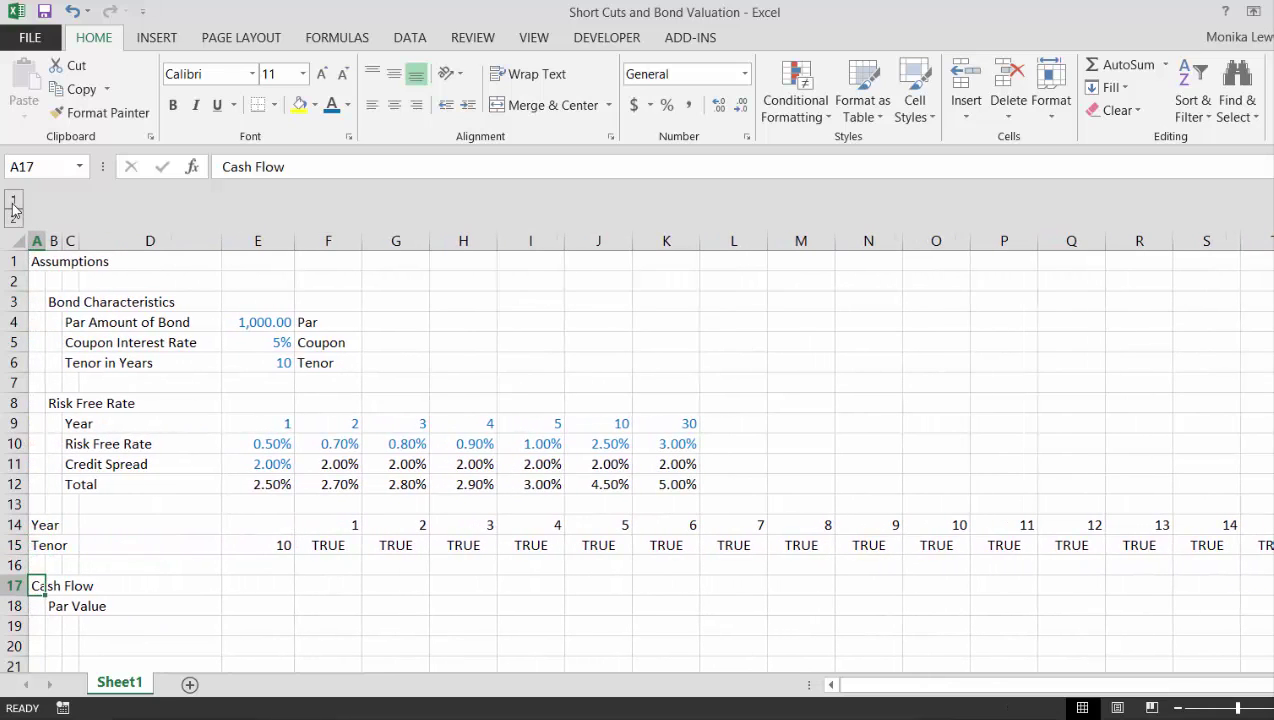
key("Down")
key("Right")
key("Right")
key("Right")
key("Right")
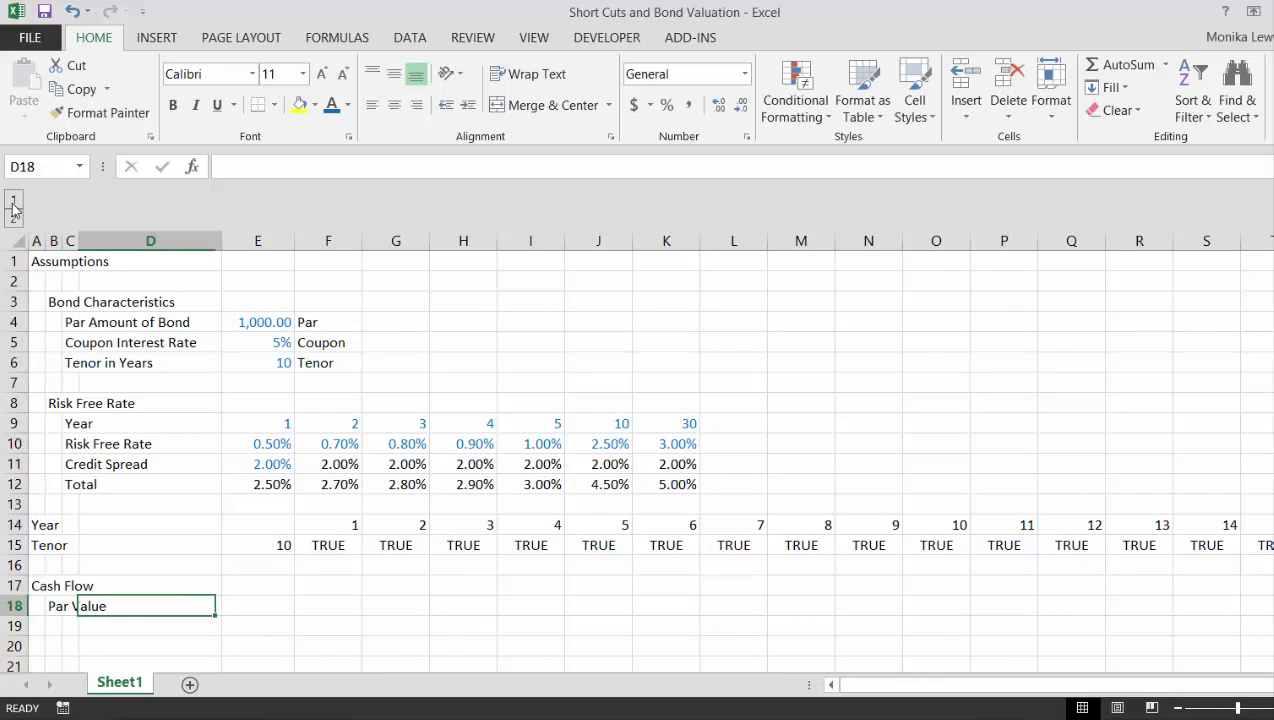
type("=")
key("Up")
key("Up")
key("Up")
key("Up")
key("Up")
key("Up")
key("Up")
key("Up")
key("Up")
key("Up")
key("Up")
key("Up")
key("Up")
key("Up")
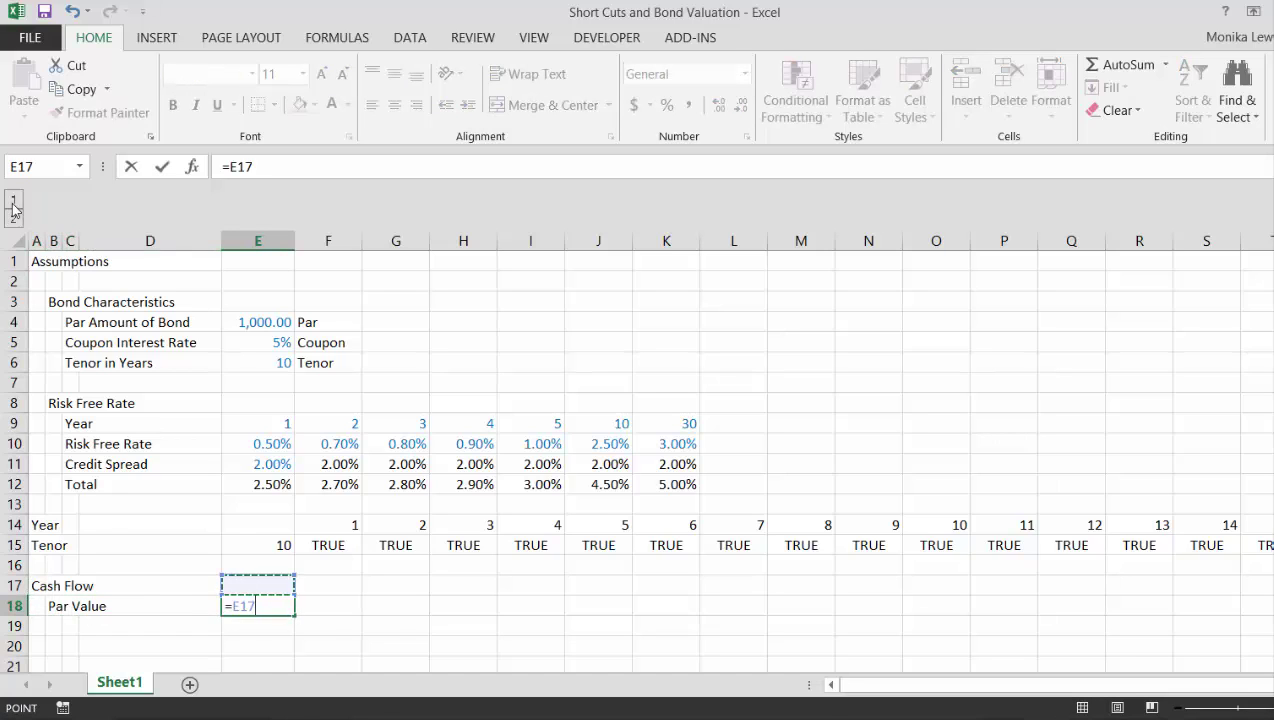
key("ctrl+Return")
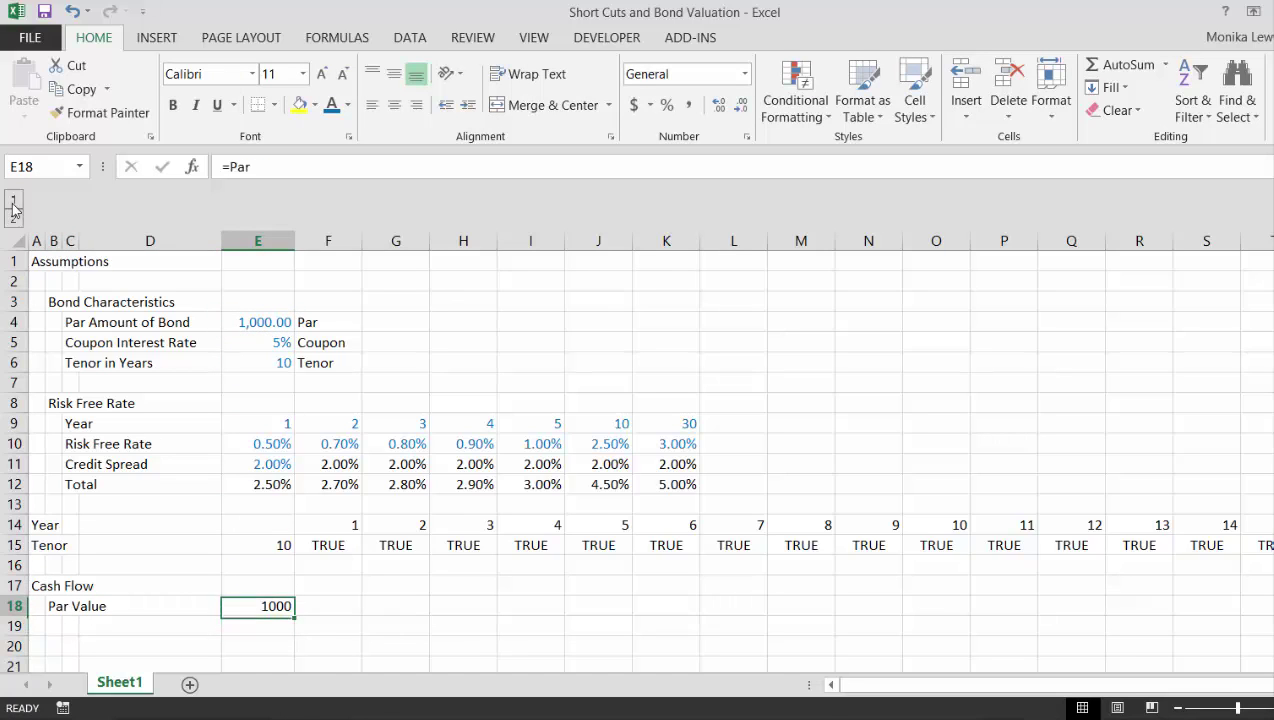
- Enter =$E18*F15 in cell F18 to multiply the par value by the first year's tenor test
key("Right")
type("=")
key("Left")
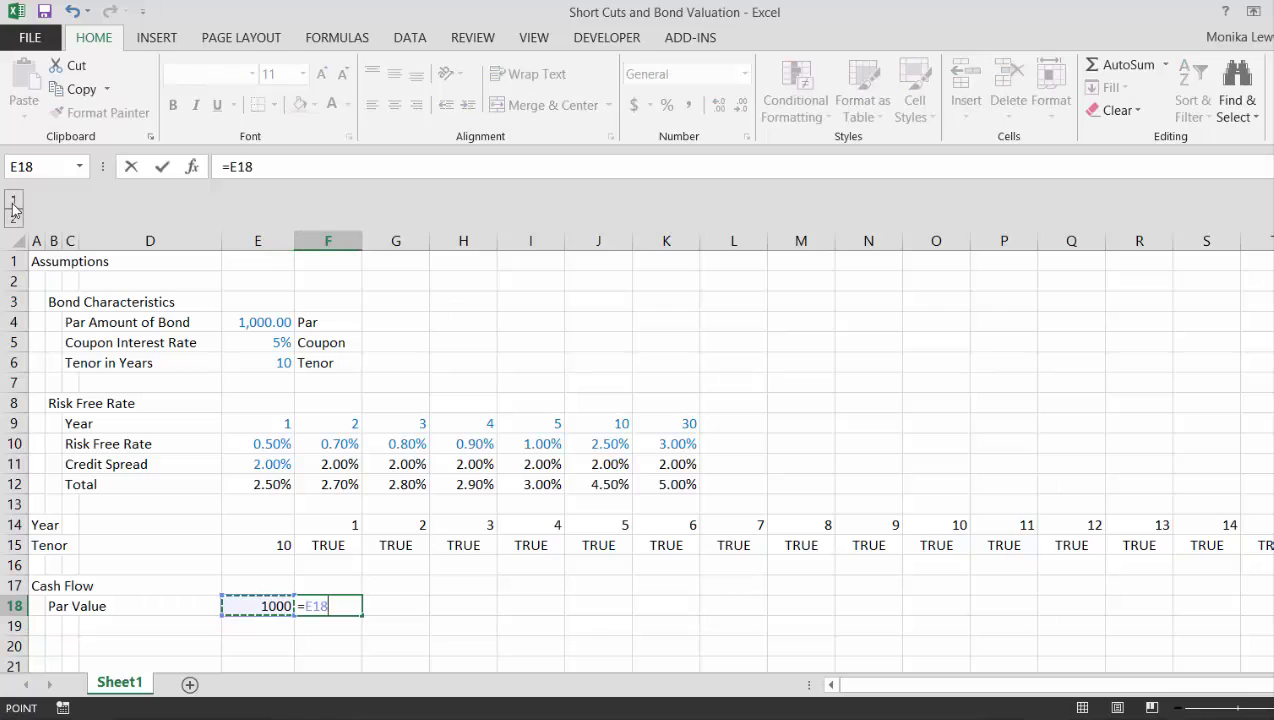
key("F4")
key("F4")
key("F4")
key("F4")
key("F4")
key("F4")
key("F4")
type("*")
key("Up")
key("Up")
key("Up")
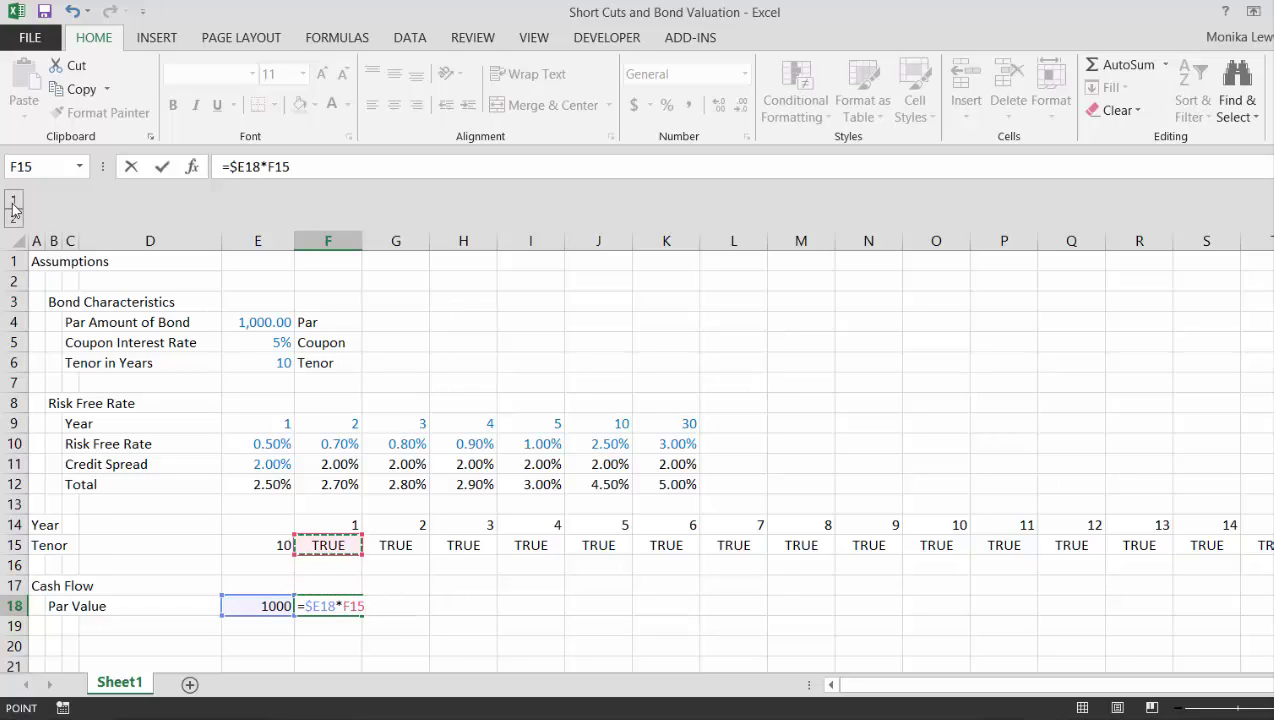
key("ctrl+Return")
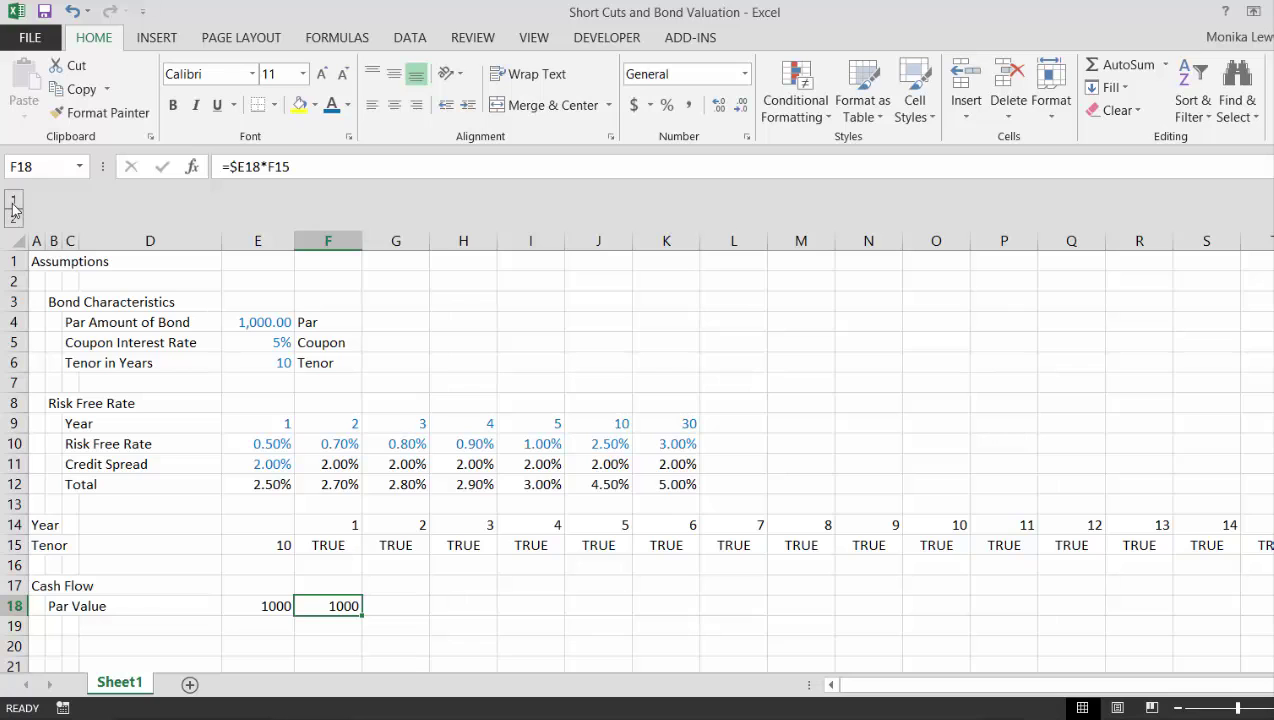
- Fill the Par Value formula from F18 across row 18 through the year 30 column
key("ctrl+shift+Right")
key("ctrl+r")
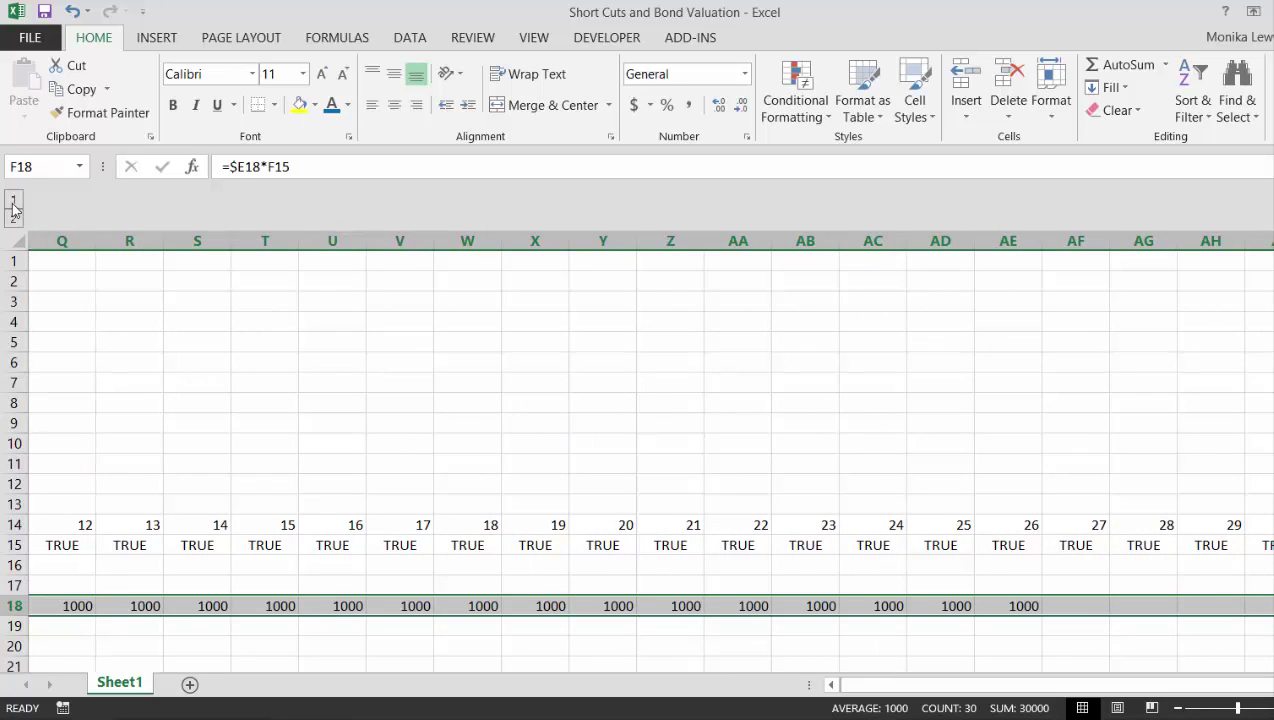
key("ctrl+Left")
key("ctrl+Left")
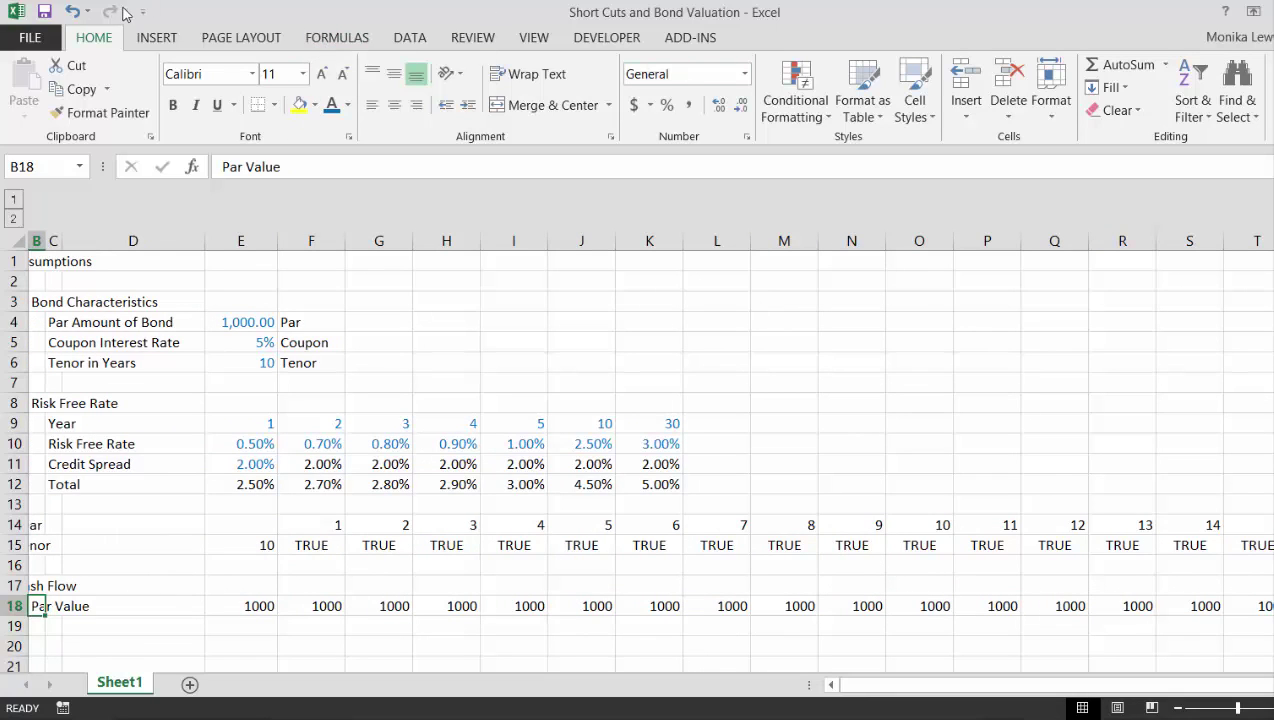
- Check which calculation mode the workbook uses
left_click(346, 40)
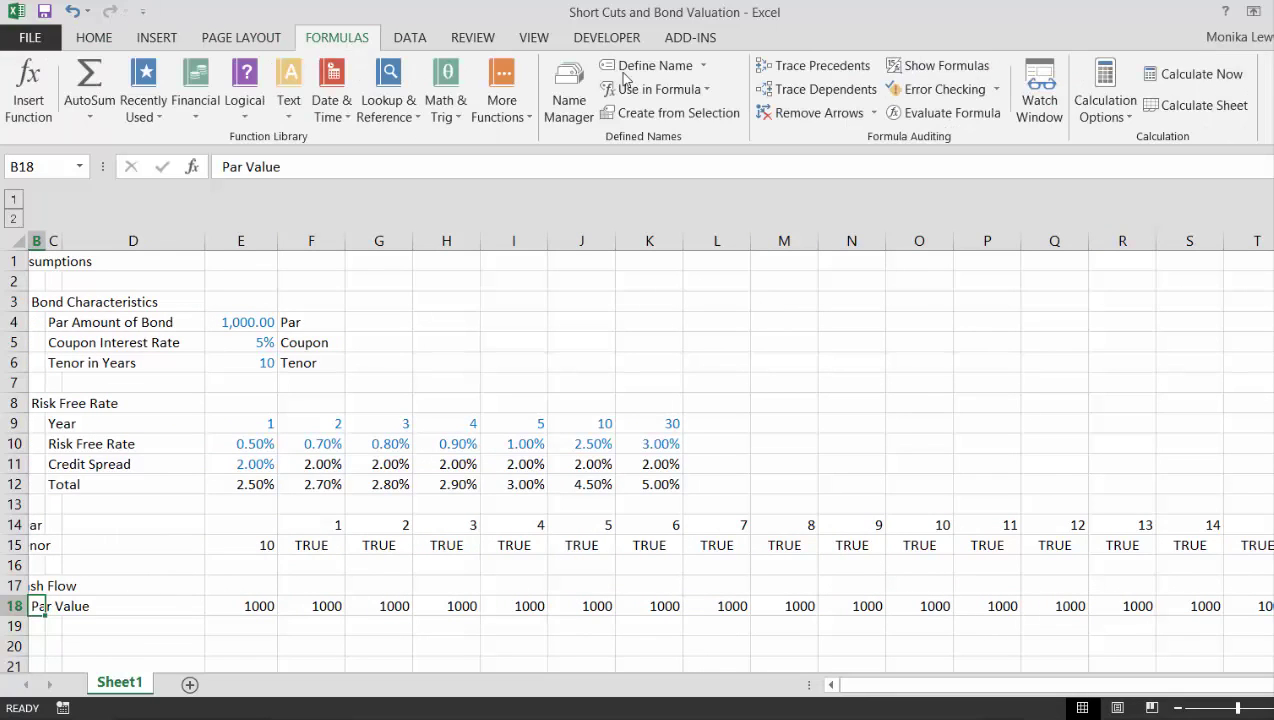
left_click(1121, 125)
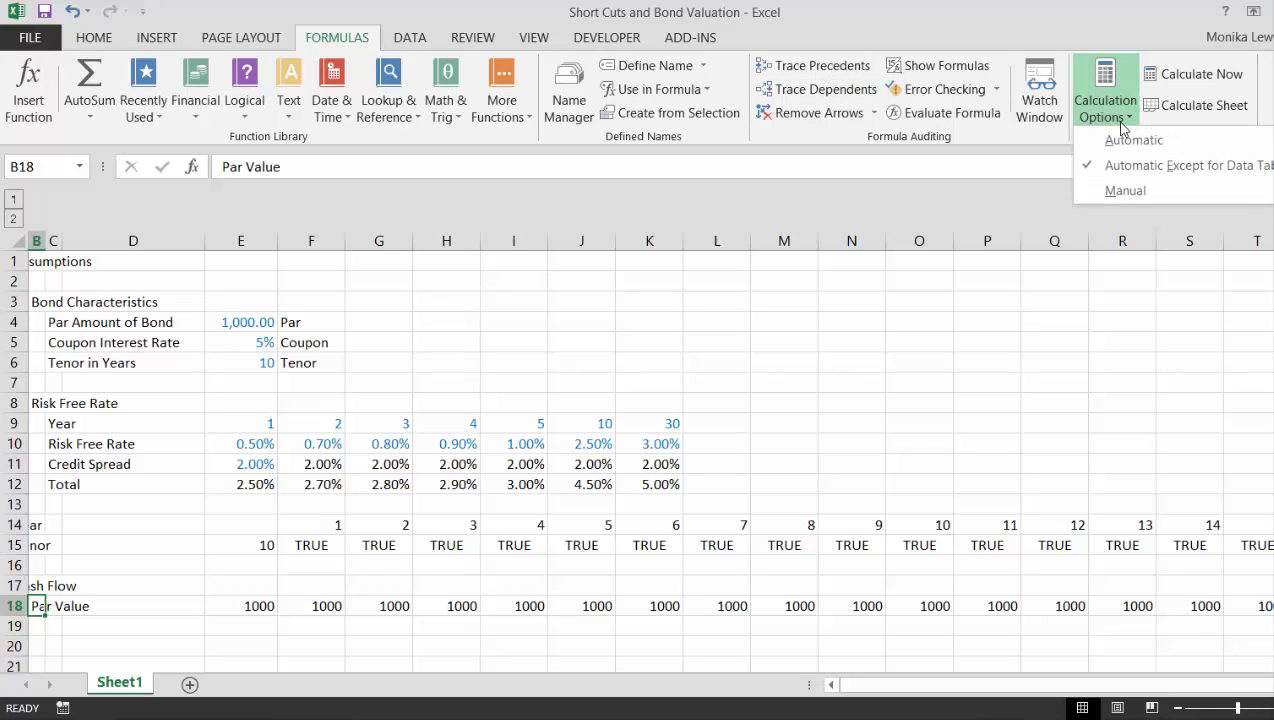
key("Escape")
- Change the tenor test in cell F15 to =F14<=$E15 so the tenor's column stays fixed
key("Down")
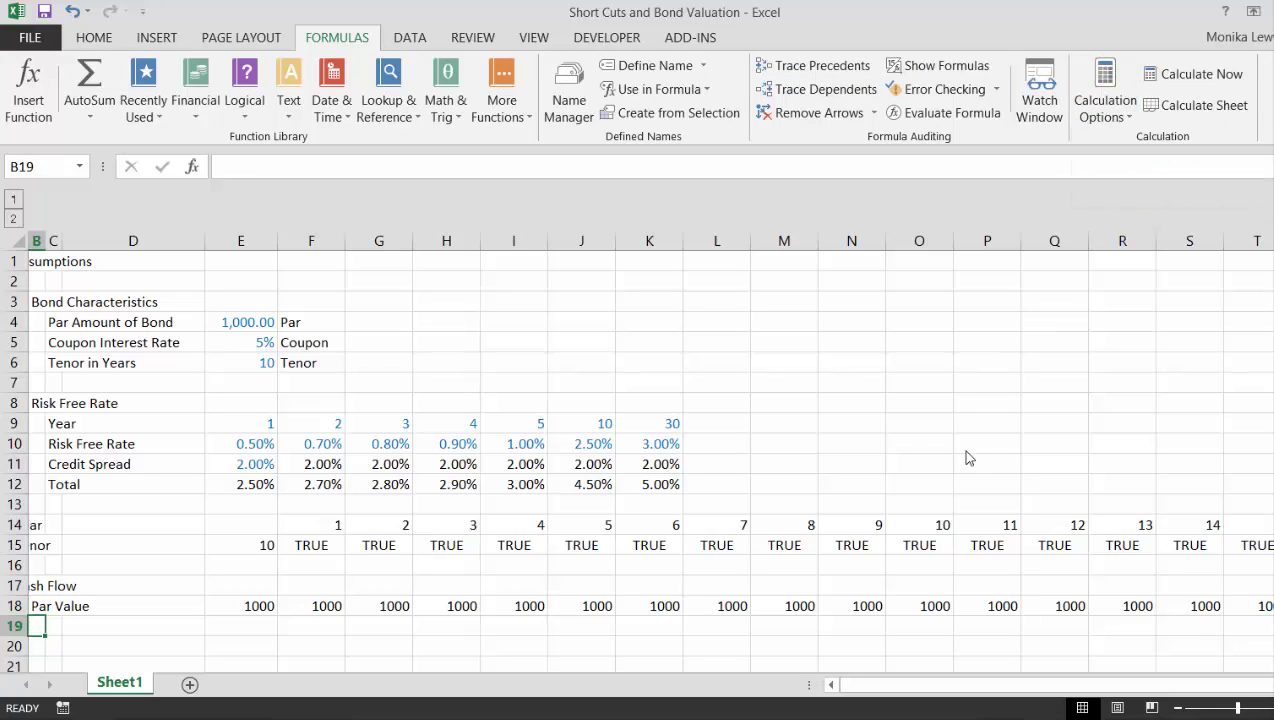
key("Down")
key("Up")
key("Up")
key("Left")
key("Right")
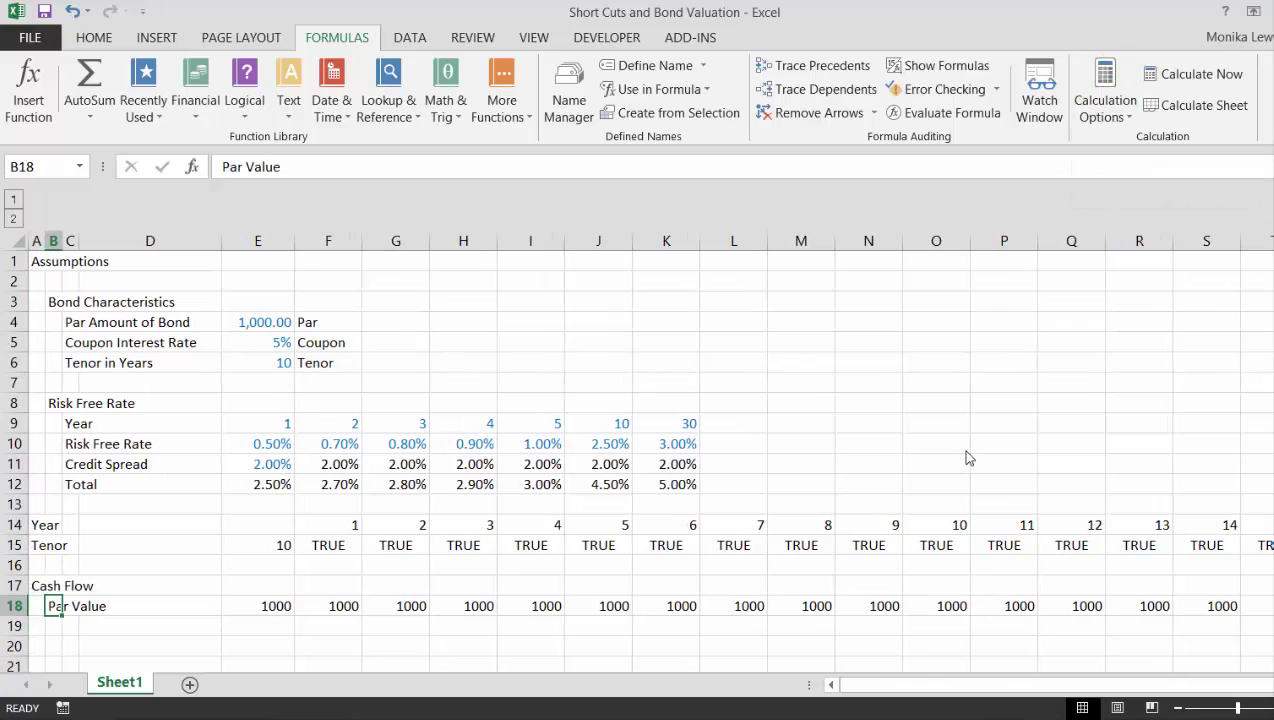
key("Right")
key("Right")
key("Right")
key("Right")
key("Right")
key("Right")
key("Right")
key("Right")
key("Right")
key("Up")
key("Up")
key("Up")
key("Left")
key("Left")
key("Left")
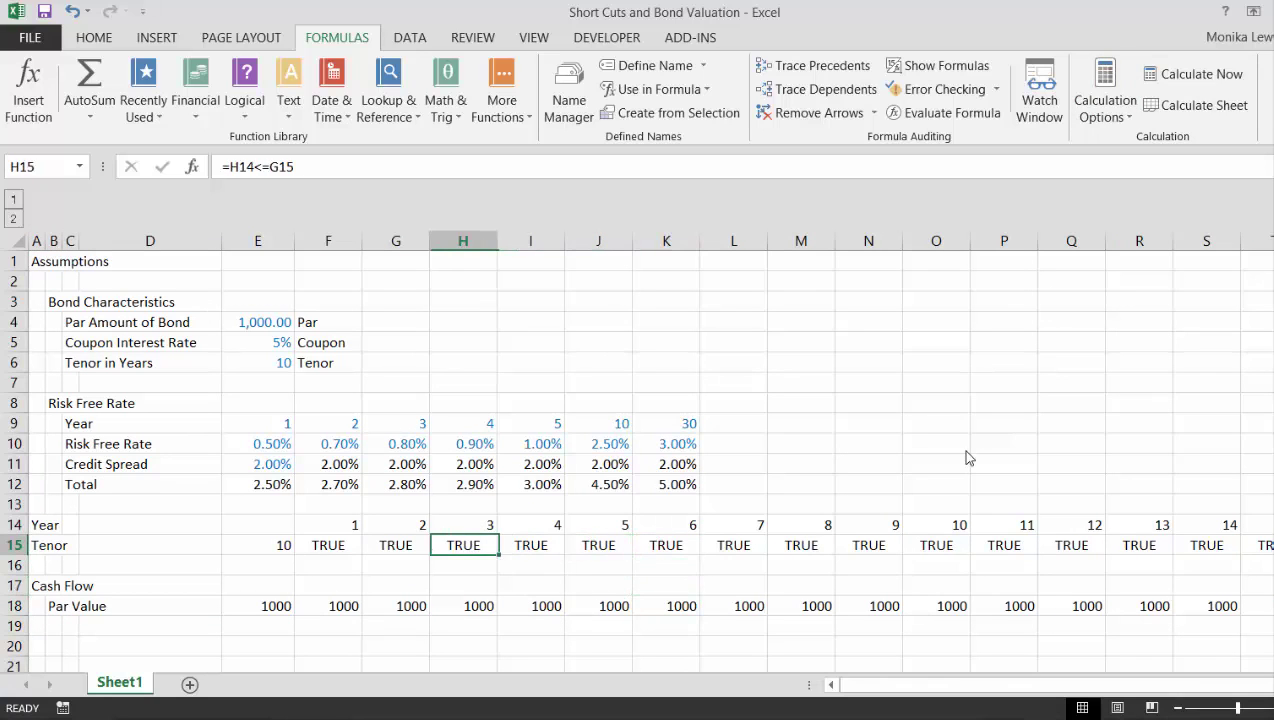
key("Left")
key("Left")
key("Left")
key("Right")
key("F2")
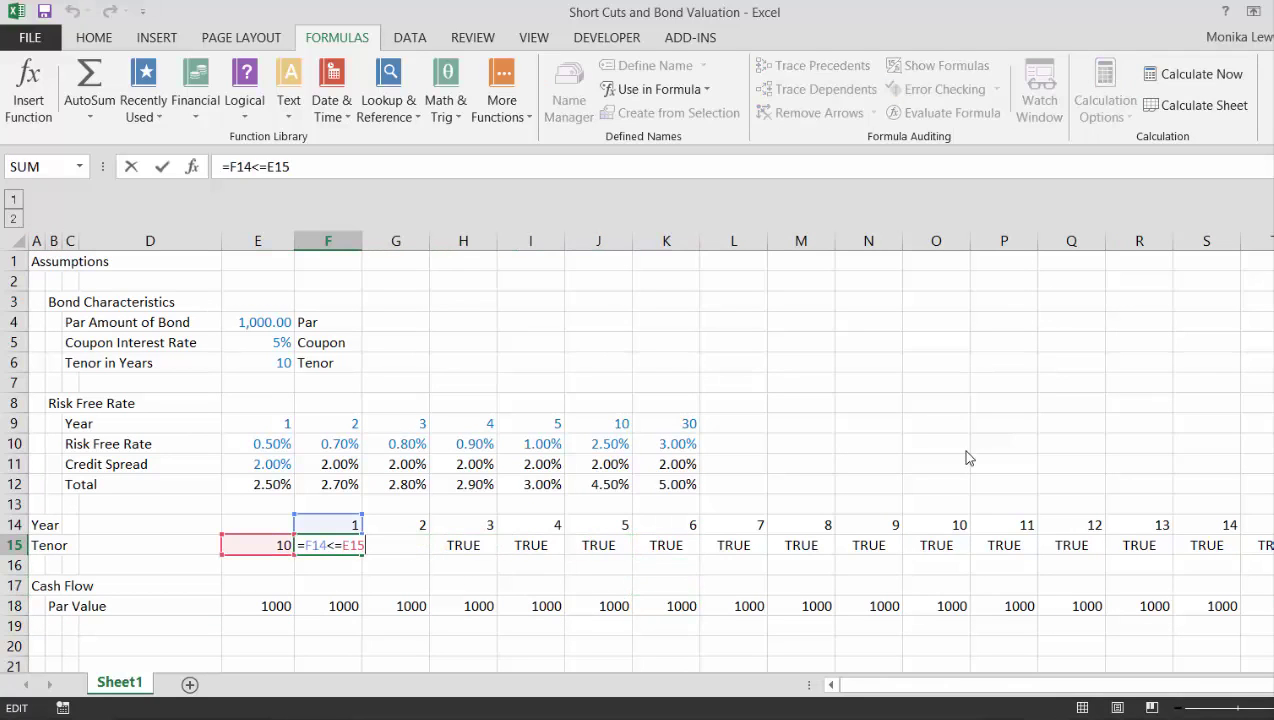
key("F4")
key("F4")
key("F4")
key("ctrl+Return")
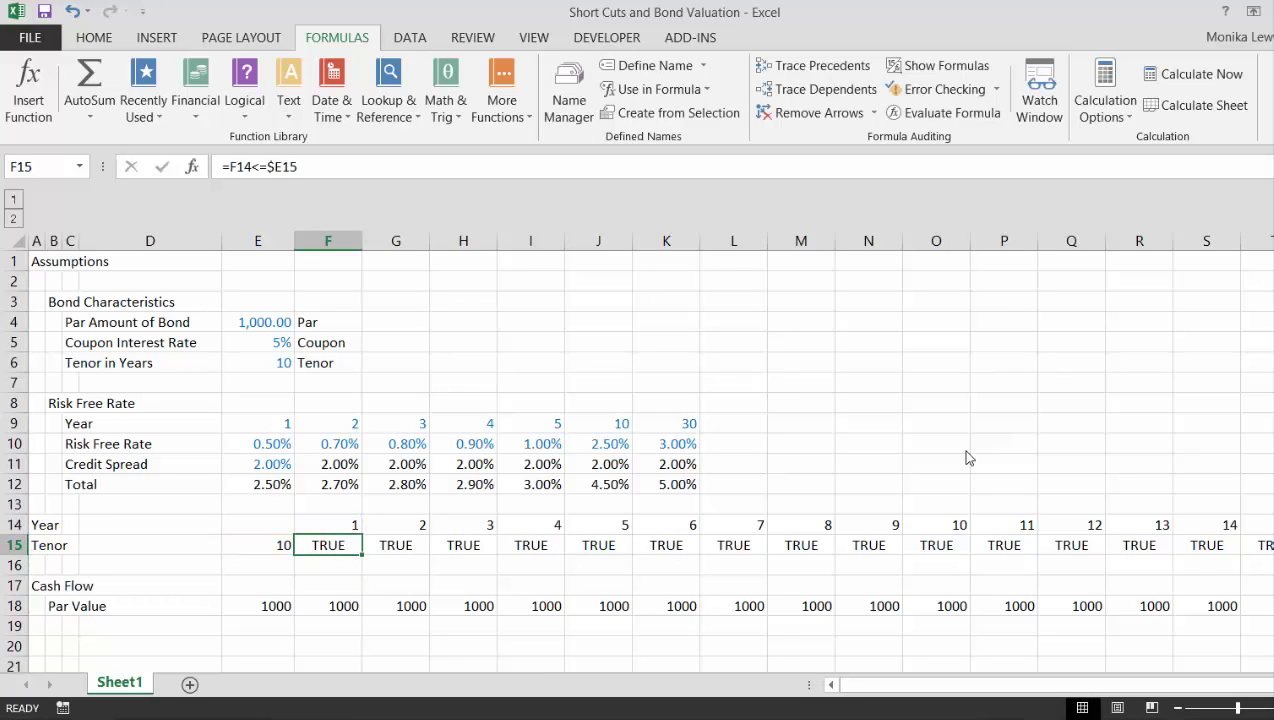
- Fill the corrected tenor test from F15 across row 15 through the year 30 column
key("ctrl+shift+Right")
key("ctrl+r")
key("ctrl+Left")
key("ctrl+Left")
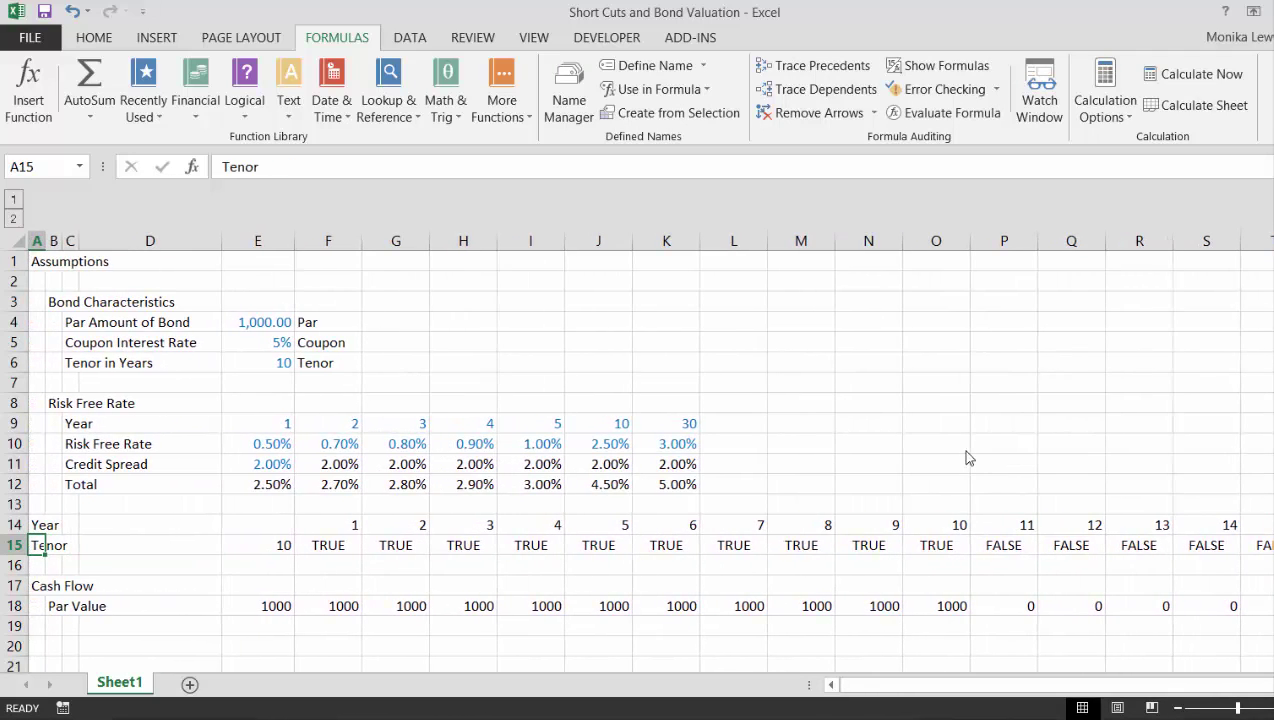
- Enter the label Coupon Rate in cell B19 below Par Value
key("Down")
key("Down")
key("Down")
key("Right")
key("Right")
key("Right")
key("Right")
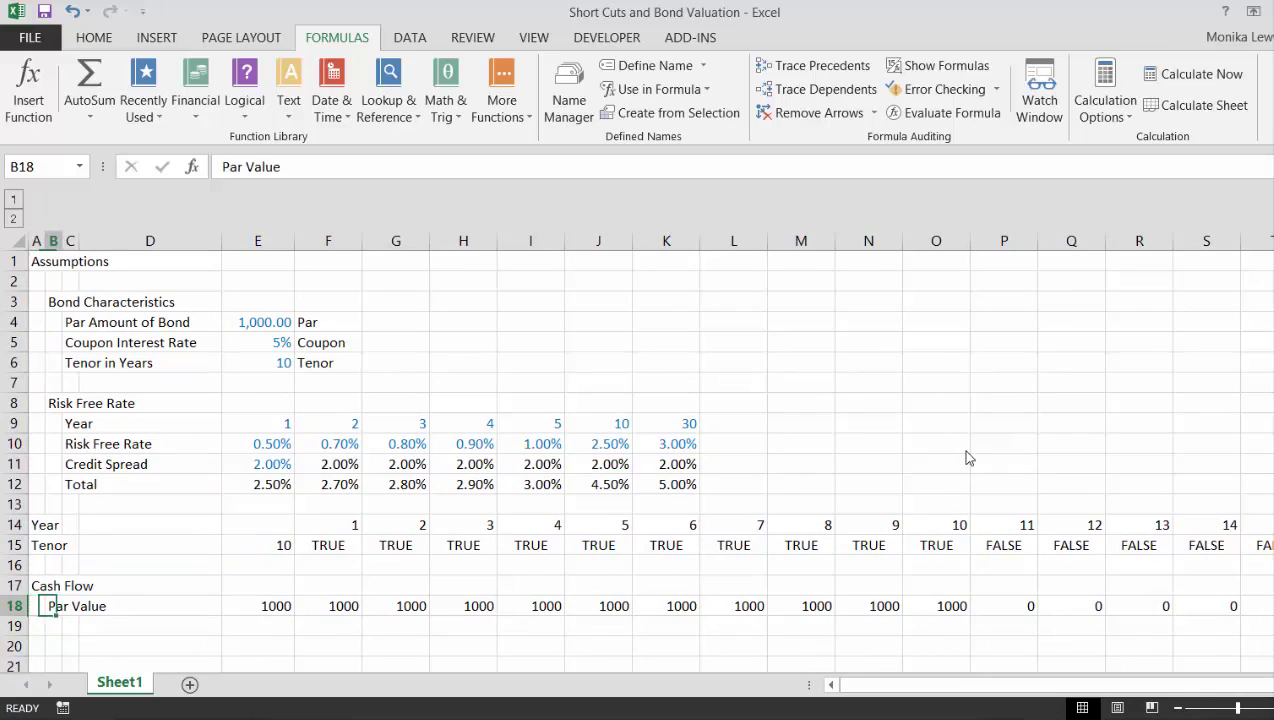
key("Right")
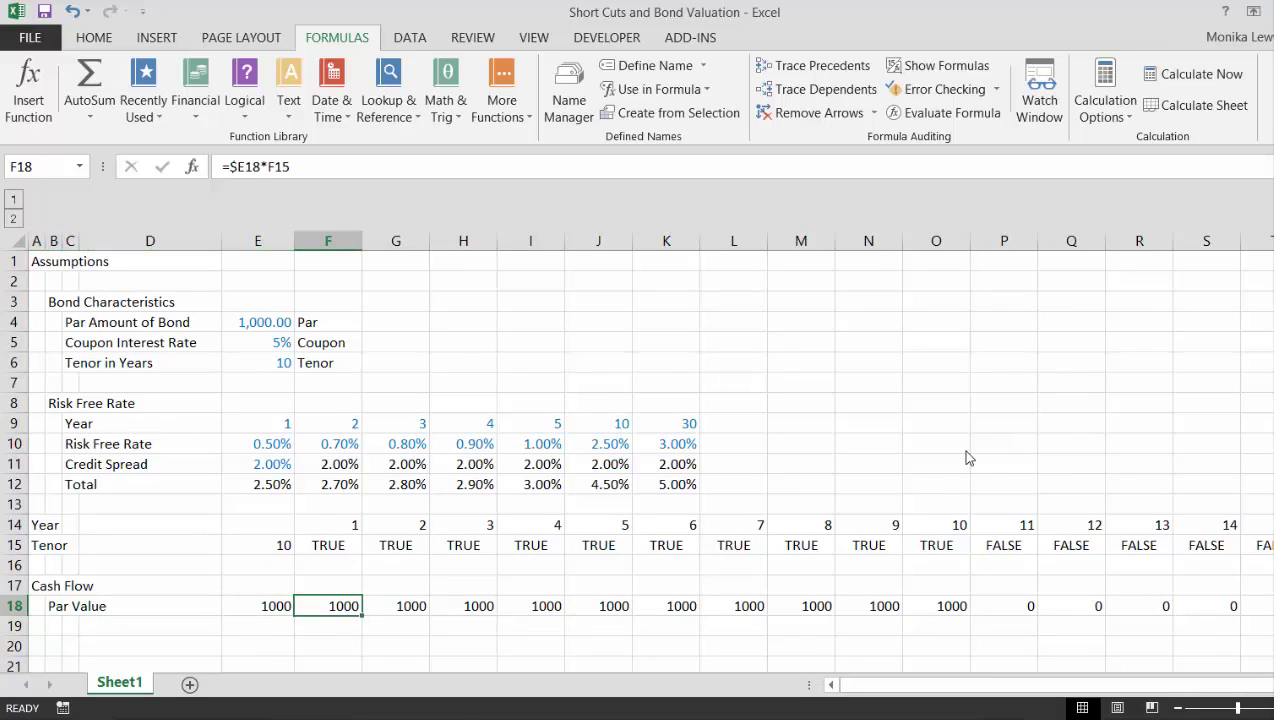
key("Left")
key("Left")
key("Left")
key("Left")
key("Down")
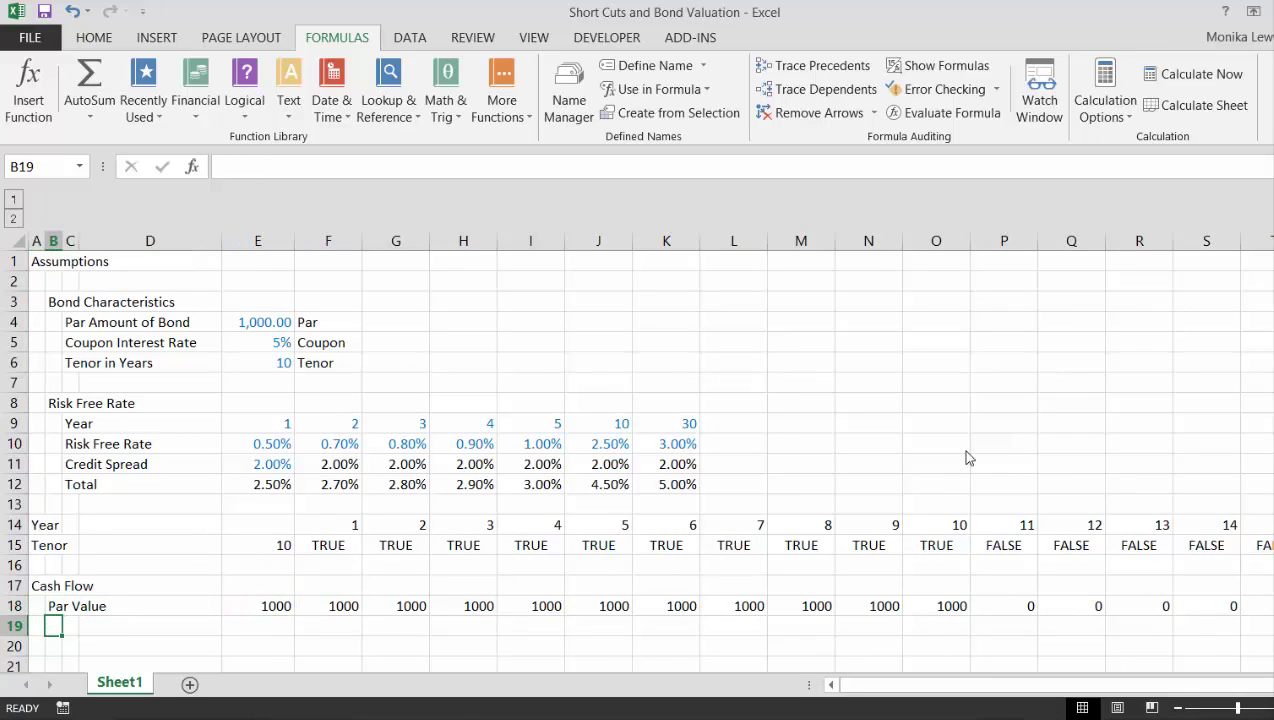
type("Coupon")
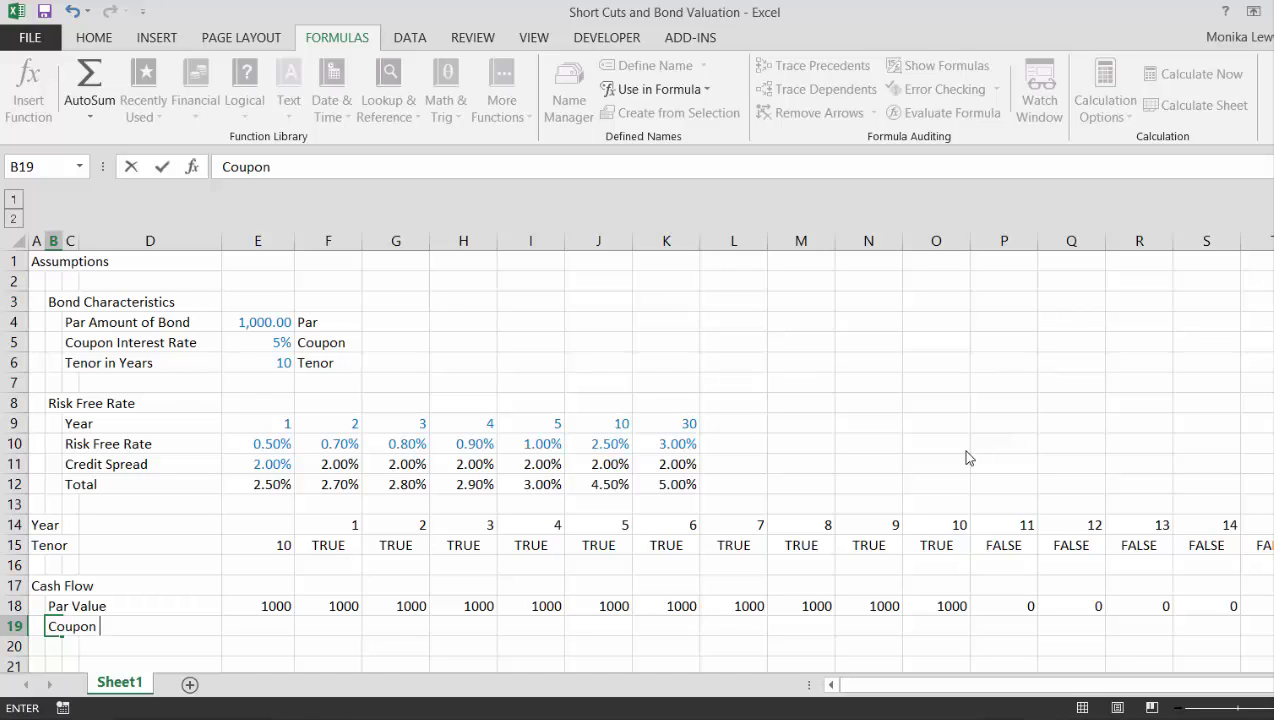
type(" Rate")
key("Return")
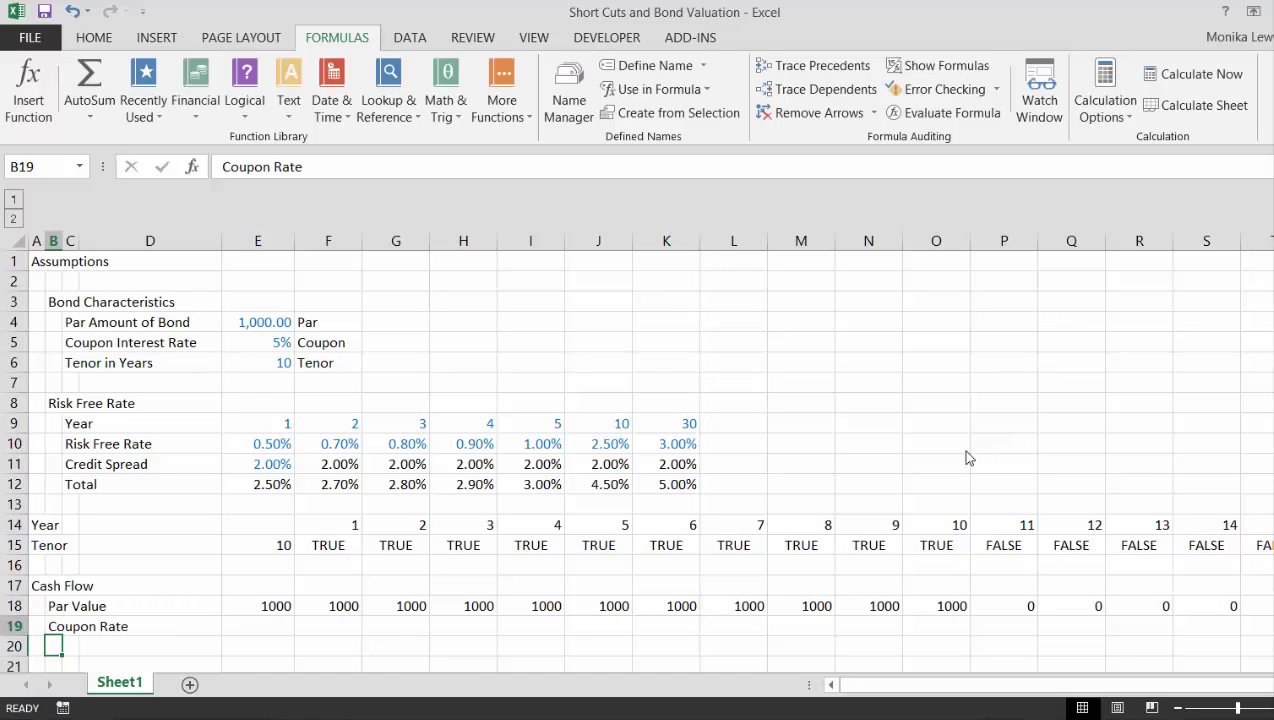
- Link cell E19 to the coupon interest rate assumption with the formula =Coupon
key("Up")
key("Right")
key("Right")
key("Right")
type("=")
key("Up")
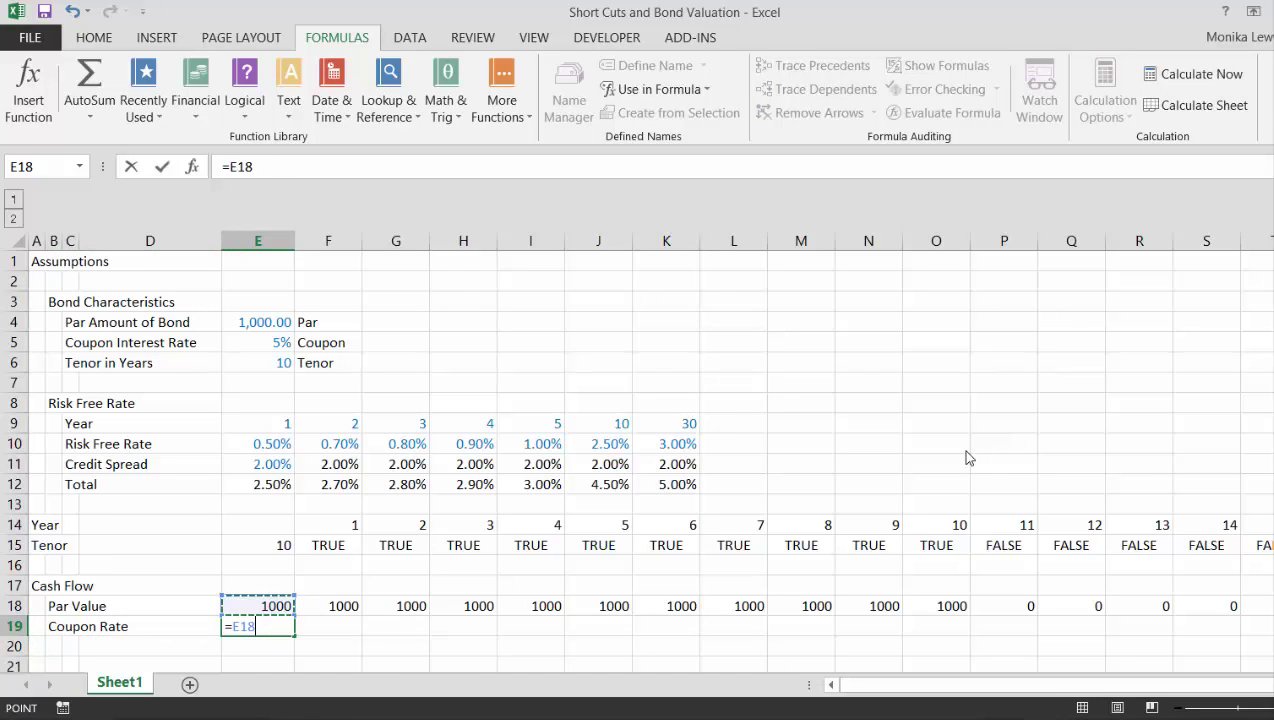
key("Up")
key("Up")
key("Up")
key("Up")
key("Up")
key("Up")
key("Up")
key("Up")
key("Up")
key("Up")
key("Up")
key("Up")
key("Up")
key("Up")
key("Down")
key("Return")
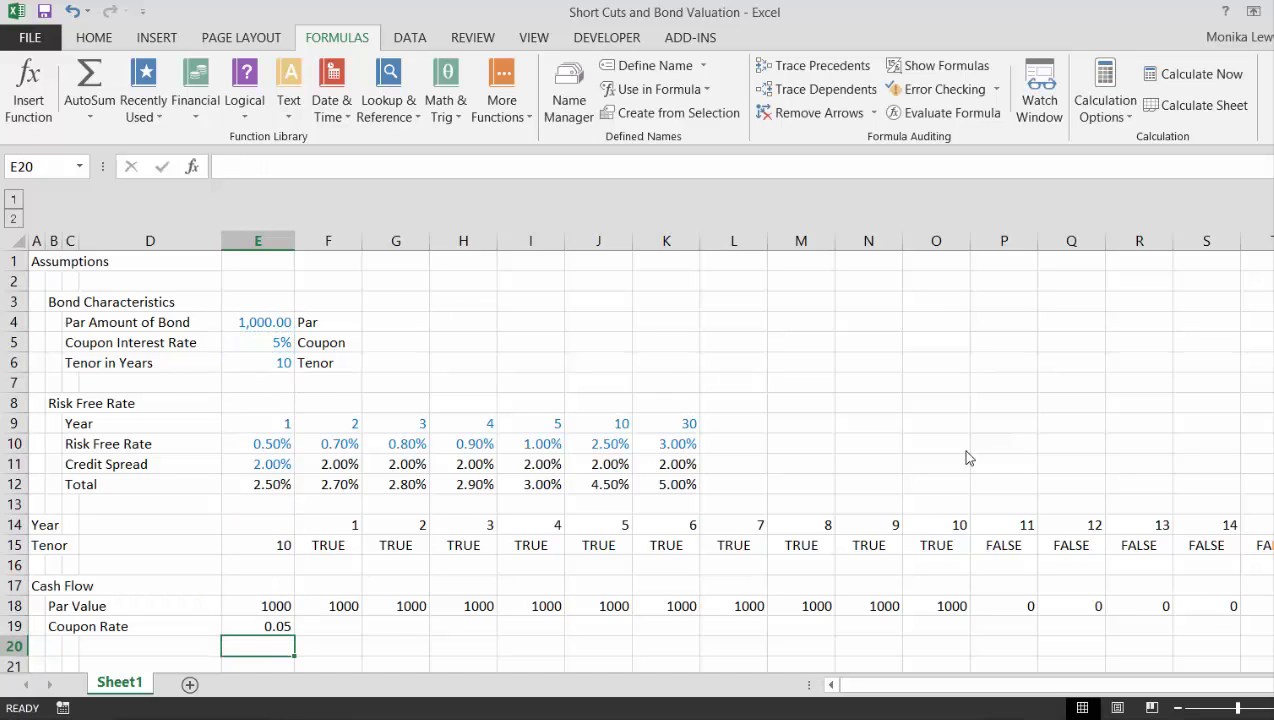
- Format the coupon rate in E19 as a percentage and Par Value cells E18:AI18 as numbers with thousands separators and two decimals
key("Up")
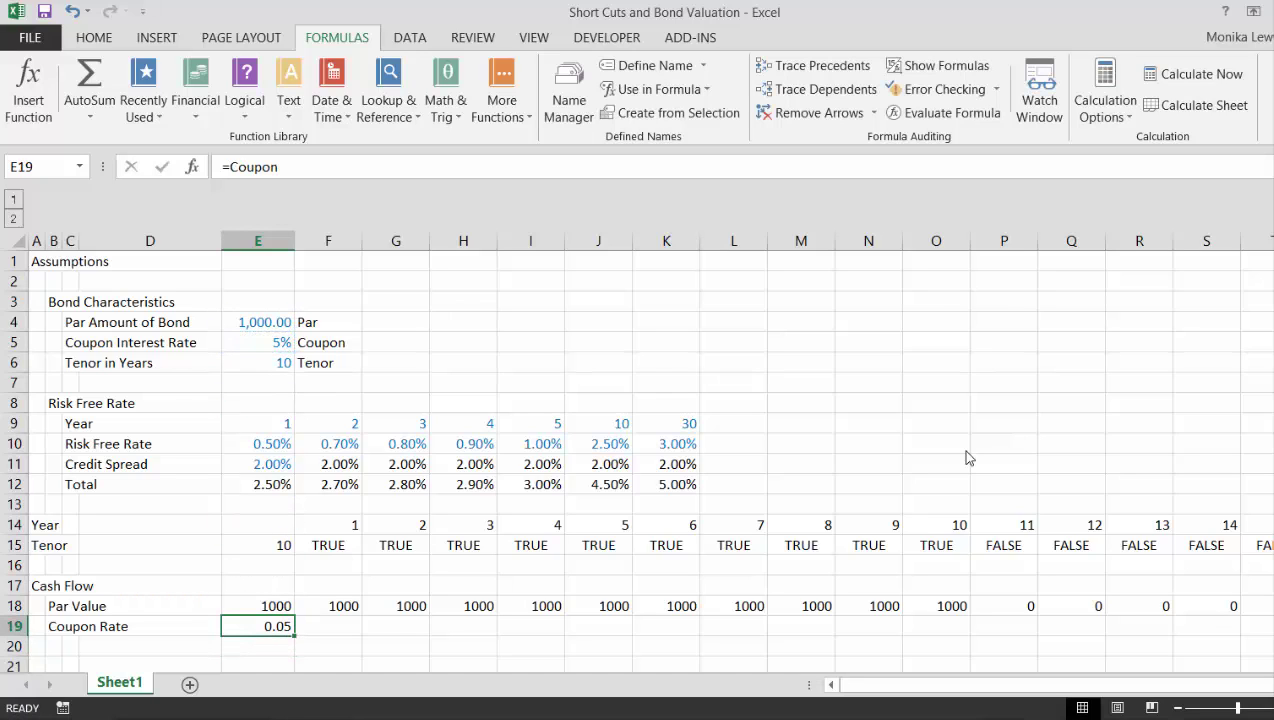
key("Up")
key("ctrl+shift+Right")
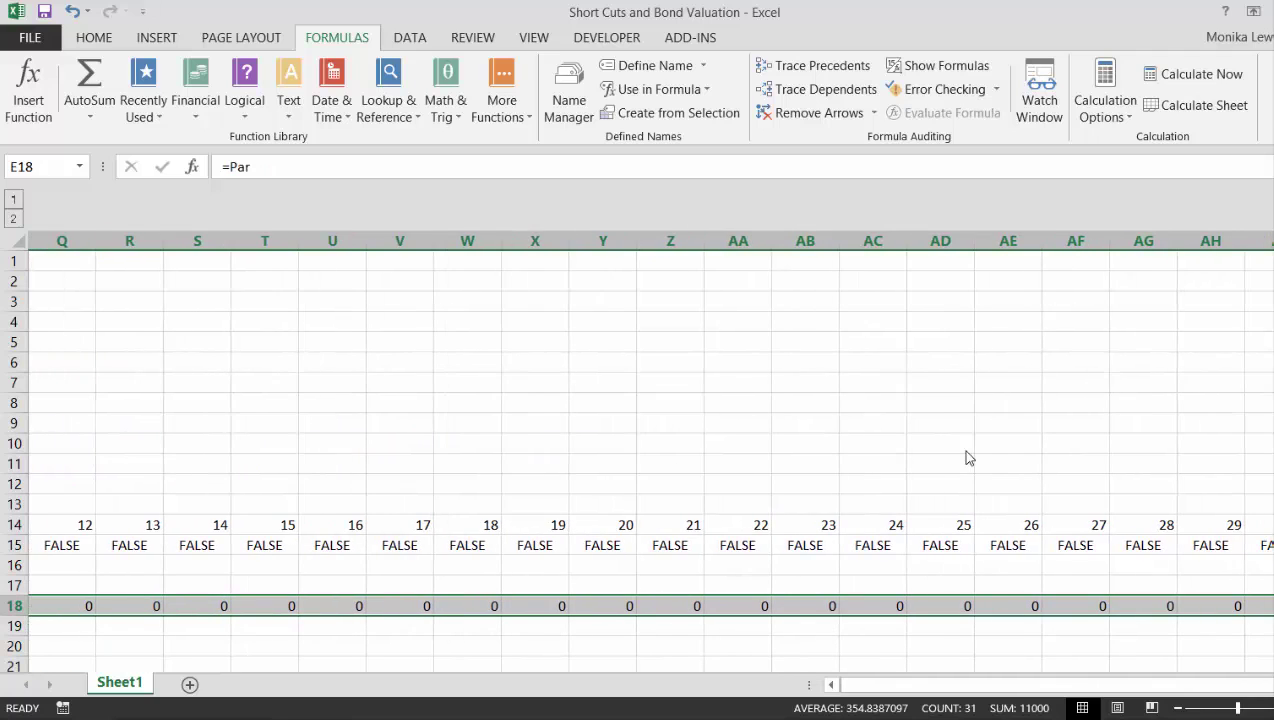
key("ctrl+shift+4")
key("ctrl+BackSpace")
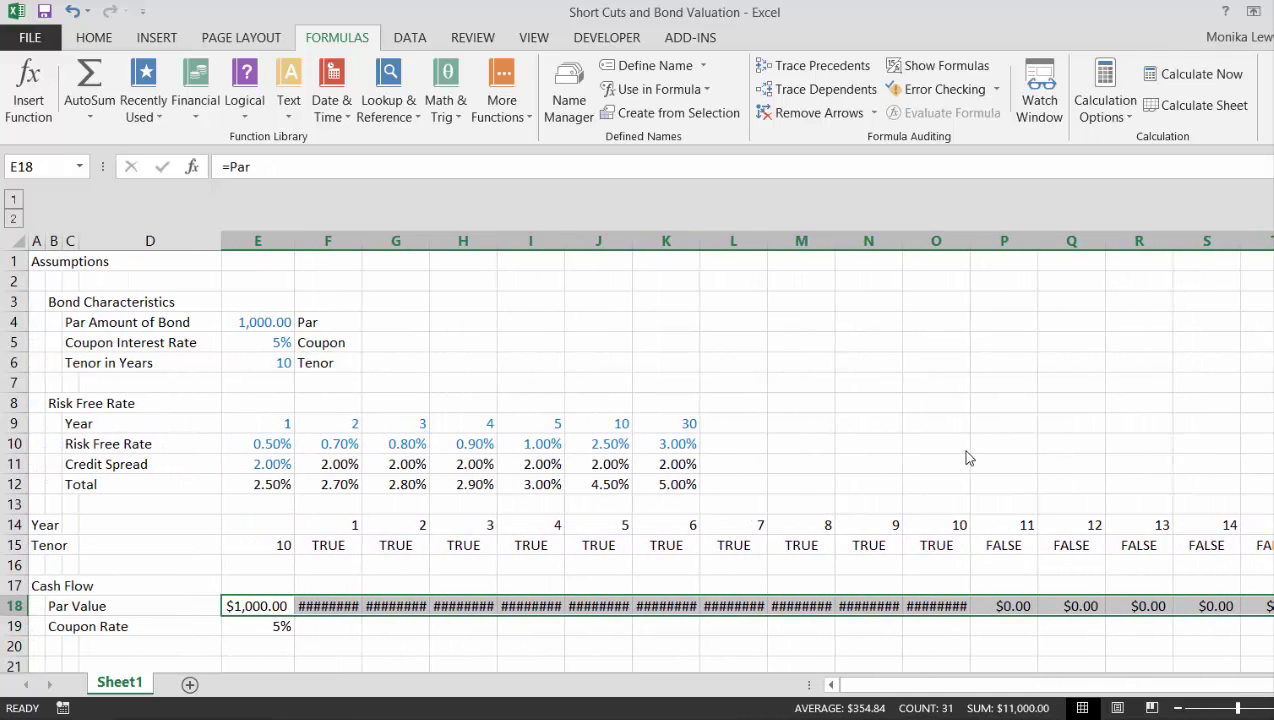
key("ctrl+shift+1")
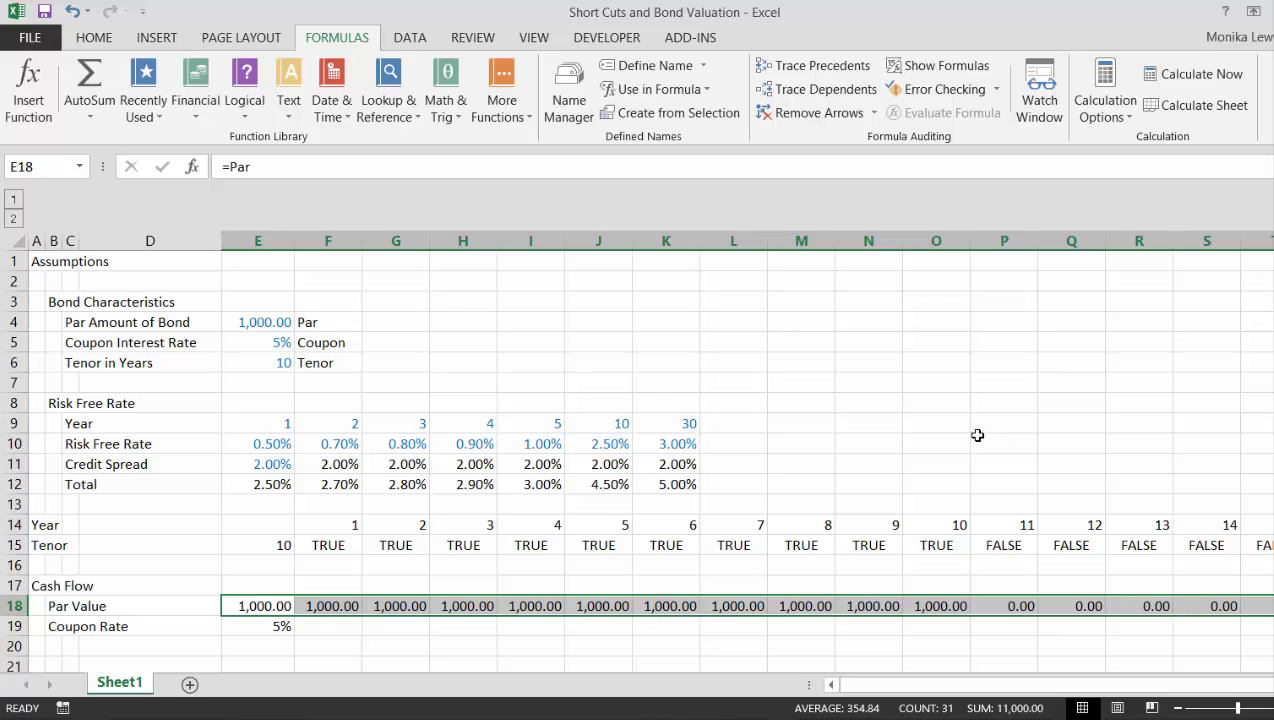
- Reduce the Par Value cells E18:AI18 to one decimal place
key("alt")
key("h")
key("9")
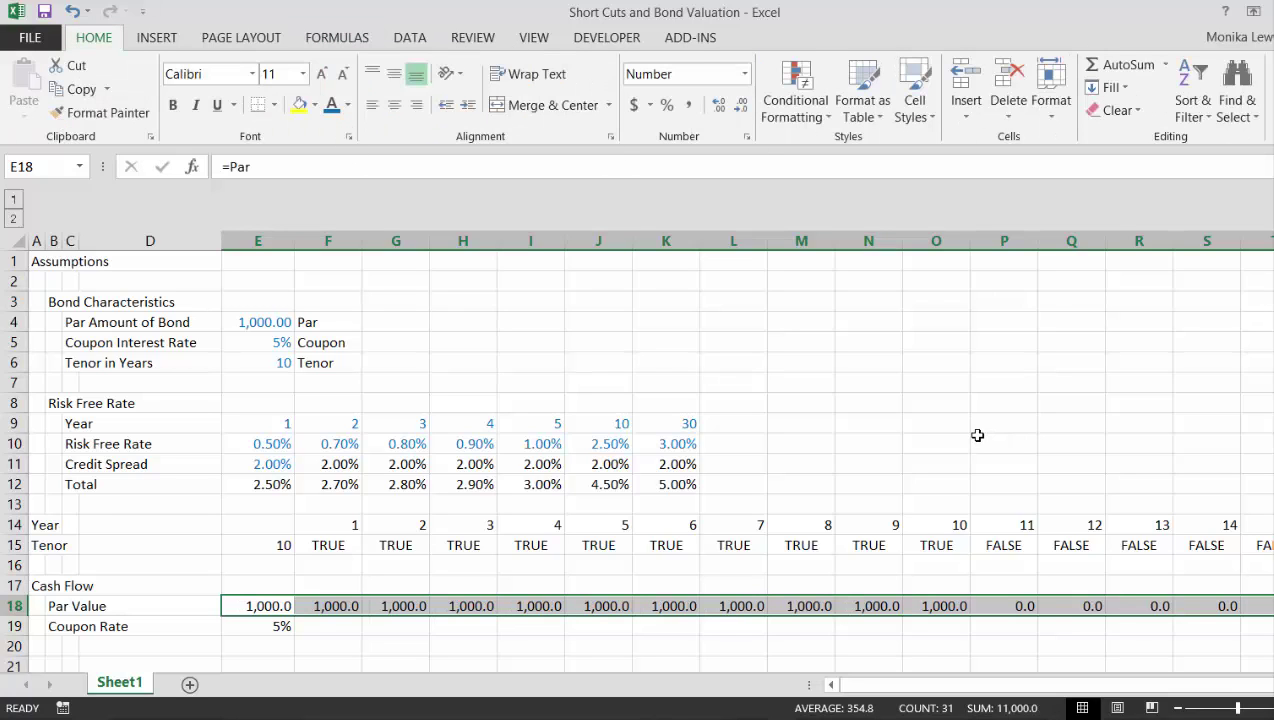
key("Down")
key("Right")
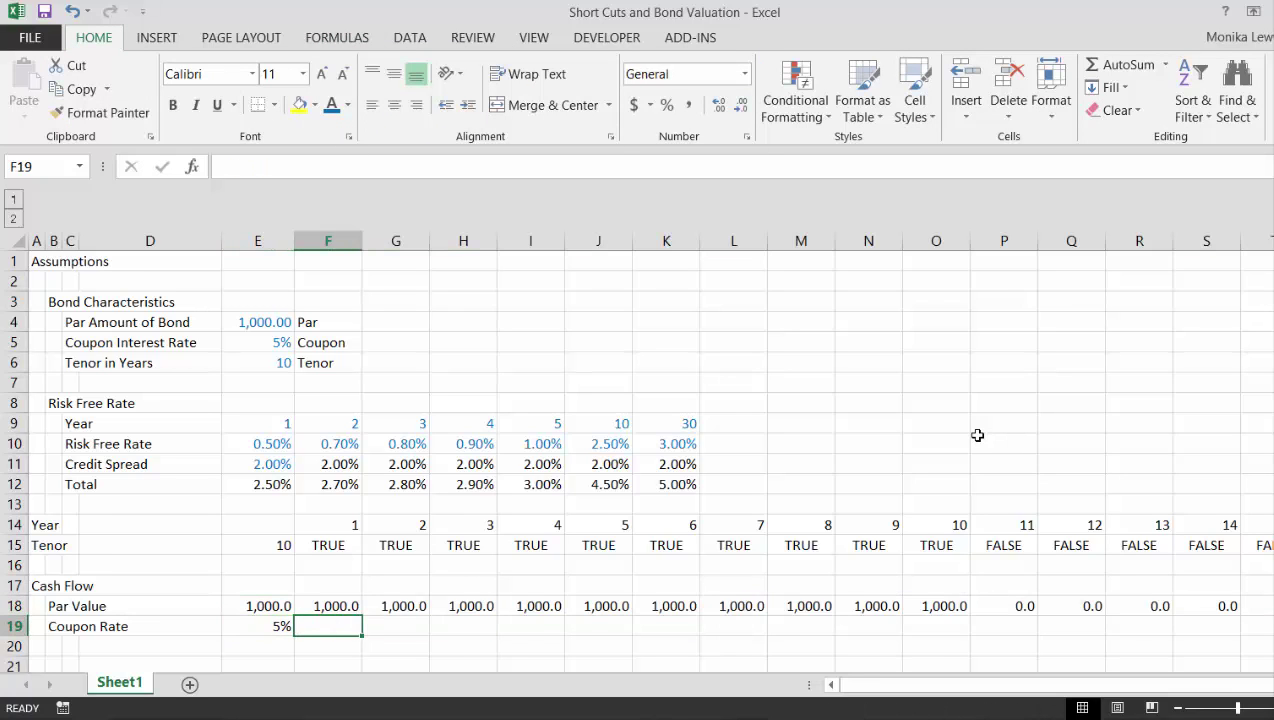
type("=")
key("Escape")
- Replace the label in cell B19 with Coupon
key("Left")
key("Left")
key("Left")
key("Left")
type("C")
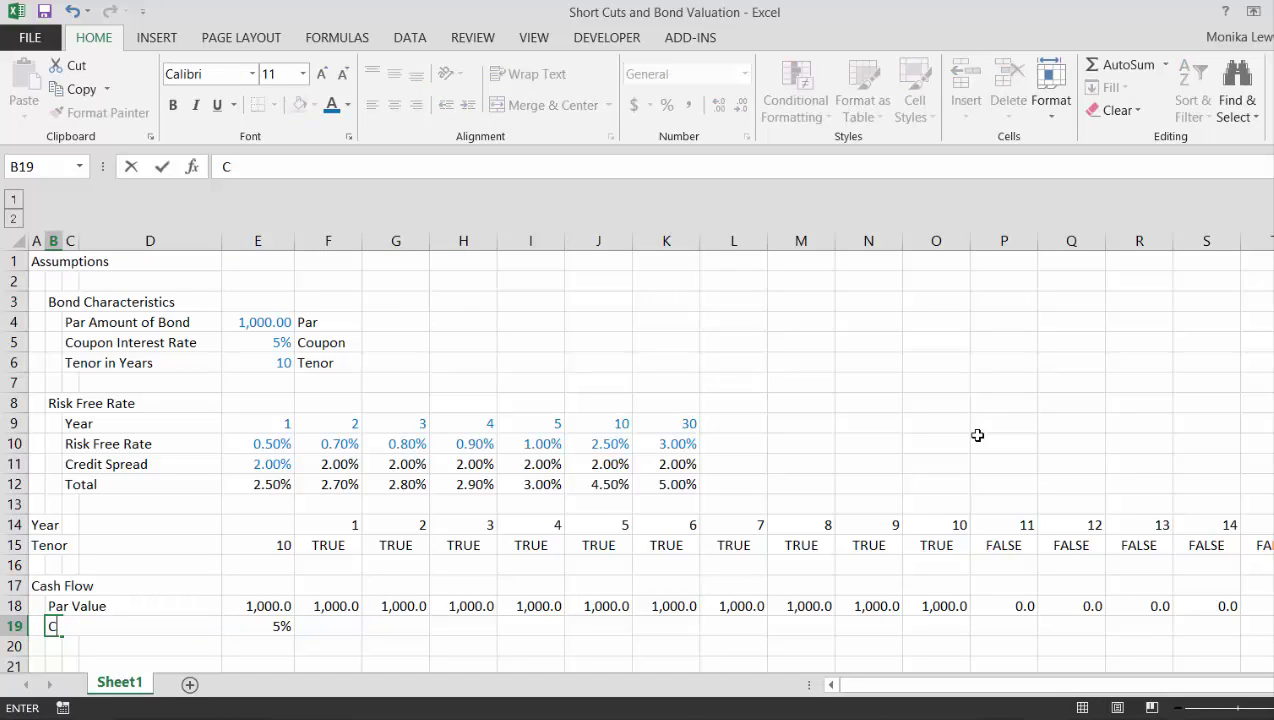
type("oupon")
key("Return")
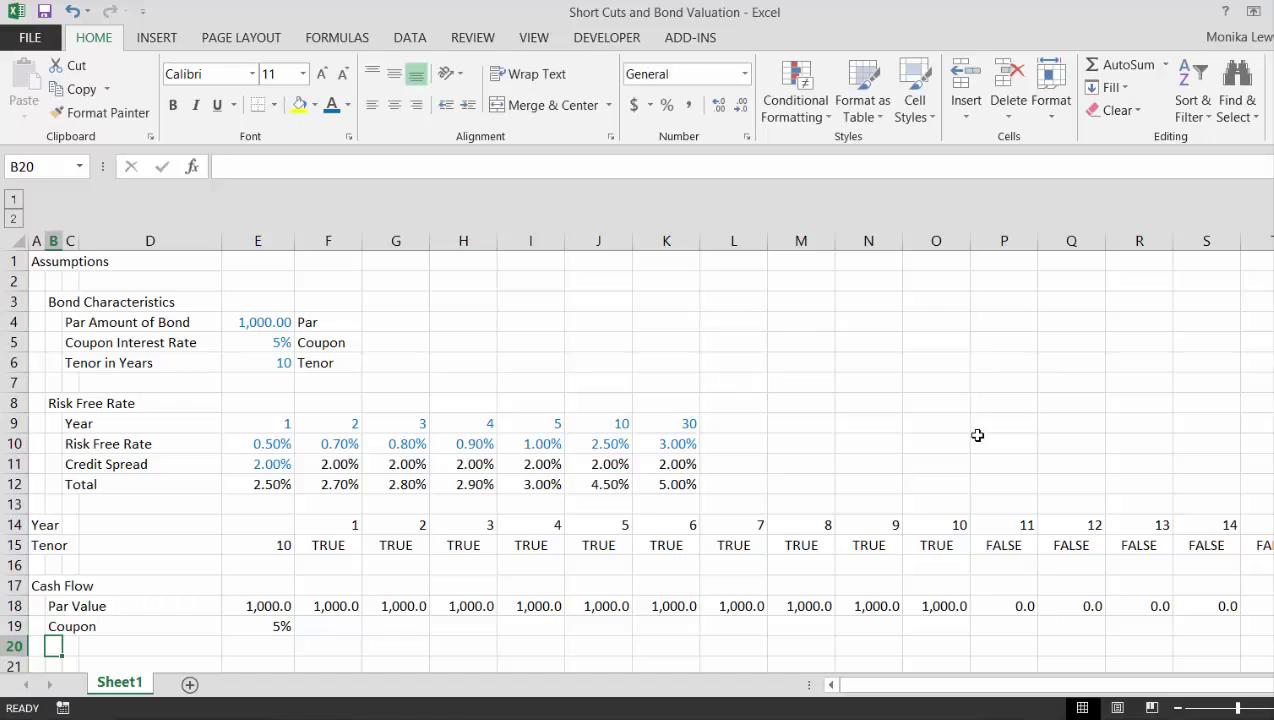
- Calculate the year 1 coupon in F19 with the formula =$E19*F18, anchoring only the column of the coupon rate reference
key("Up")
key("Right")
key("Right")
key("Right")
key("Right")
type("=")
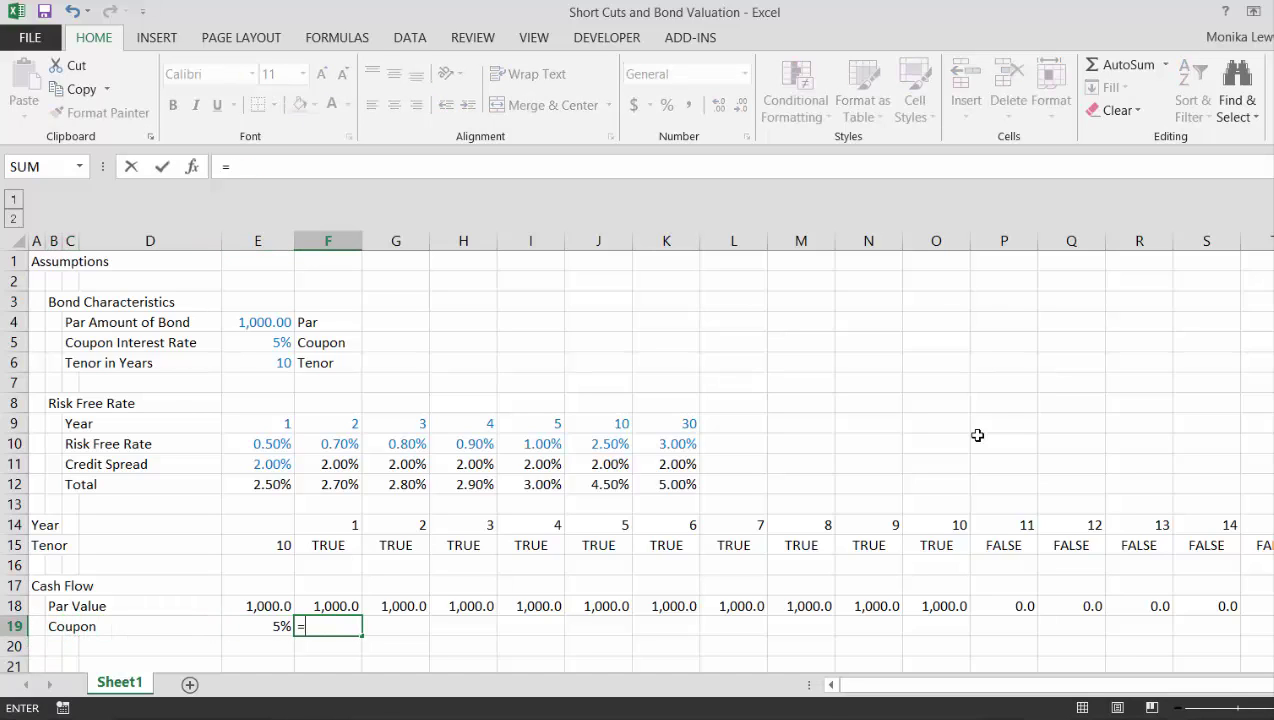
key("Left")
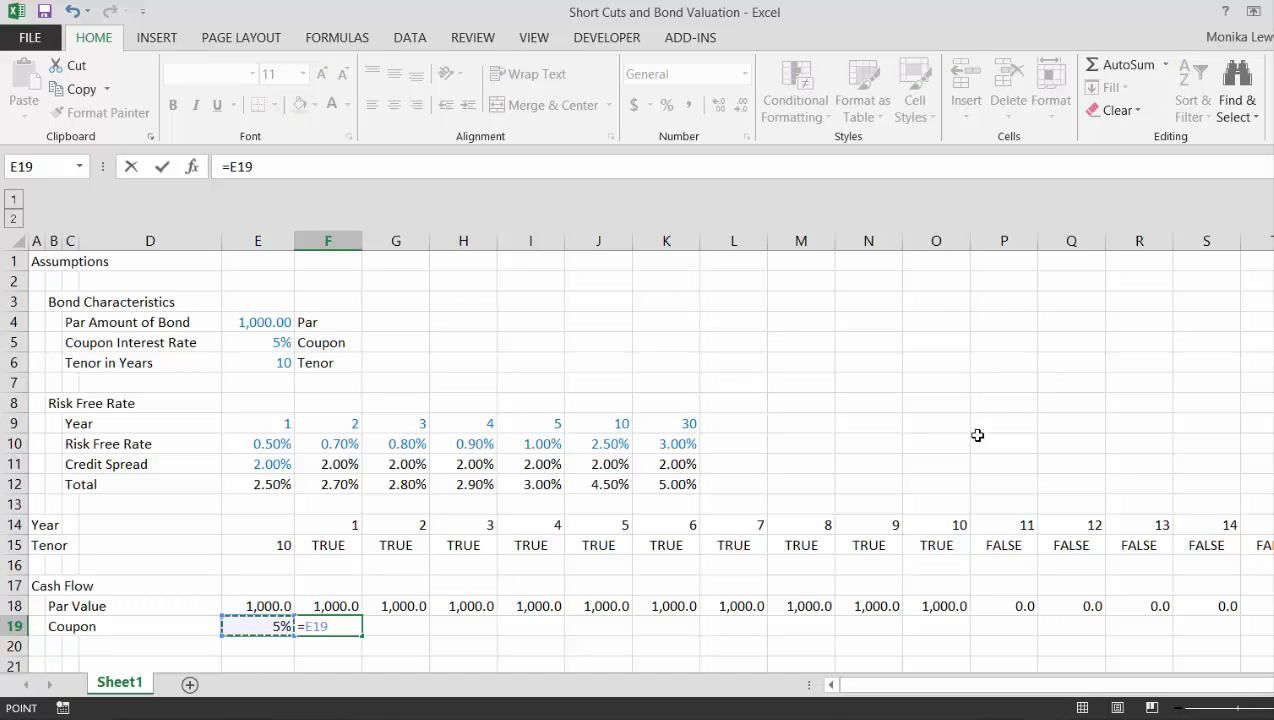
key("F4")
key("F4")
key("F4")
type("*")
key("Up")
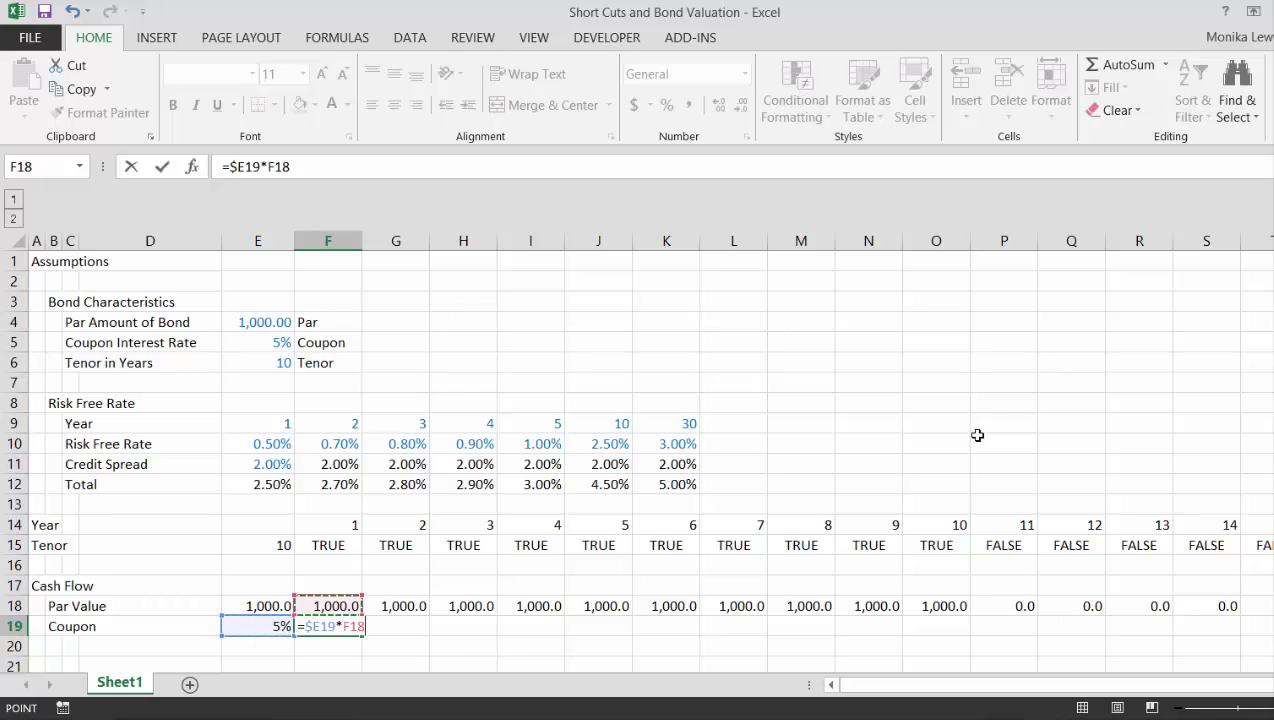
key("Return")
key("Up")
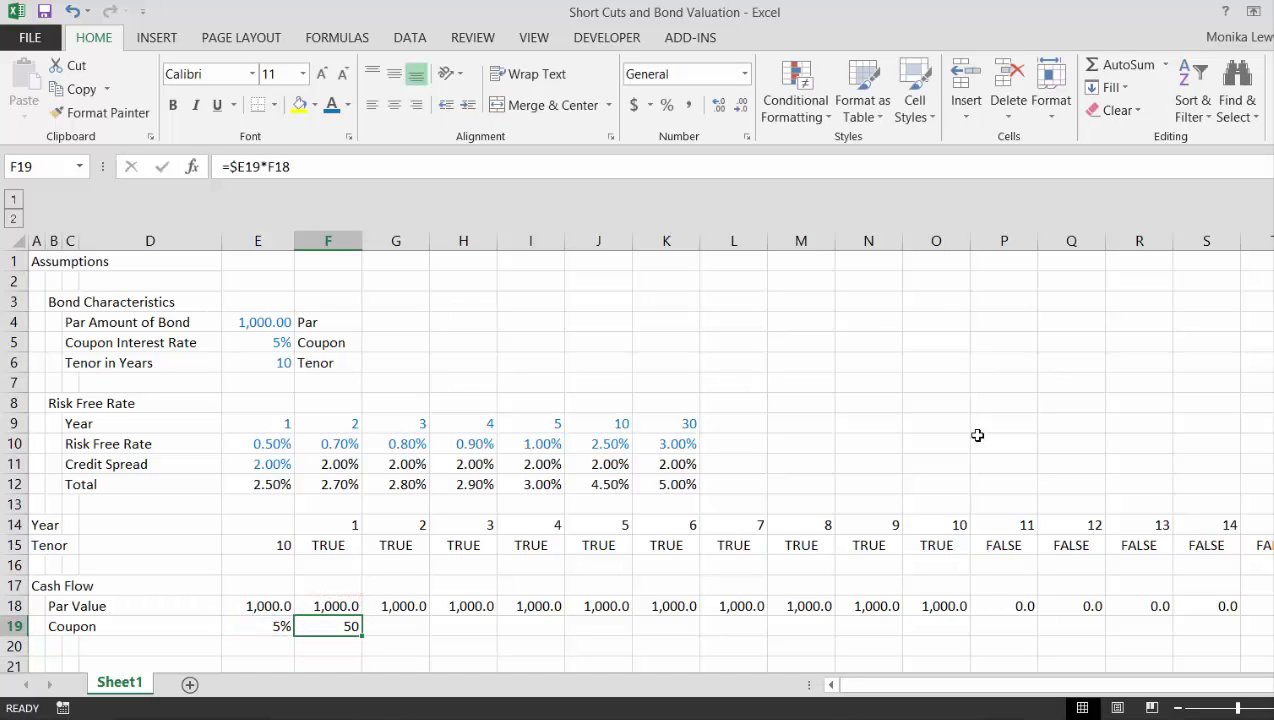
- Fill the coupon formula from F19 across row 19 through the year 30 column
key("ctrl+shift+Right")
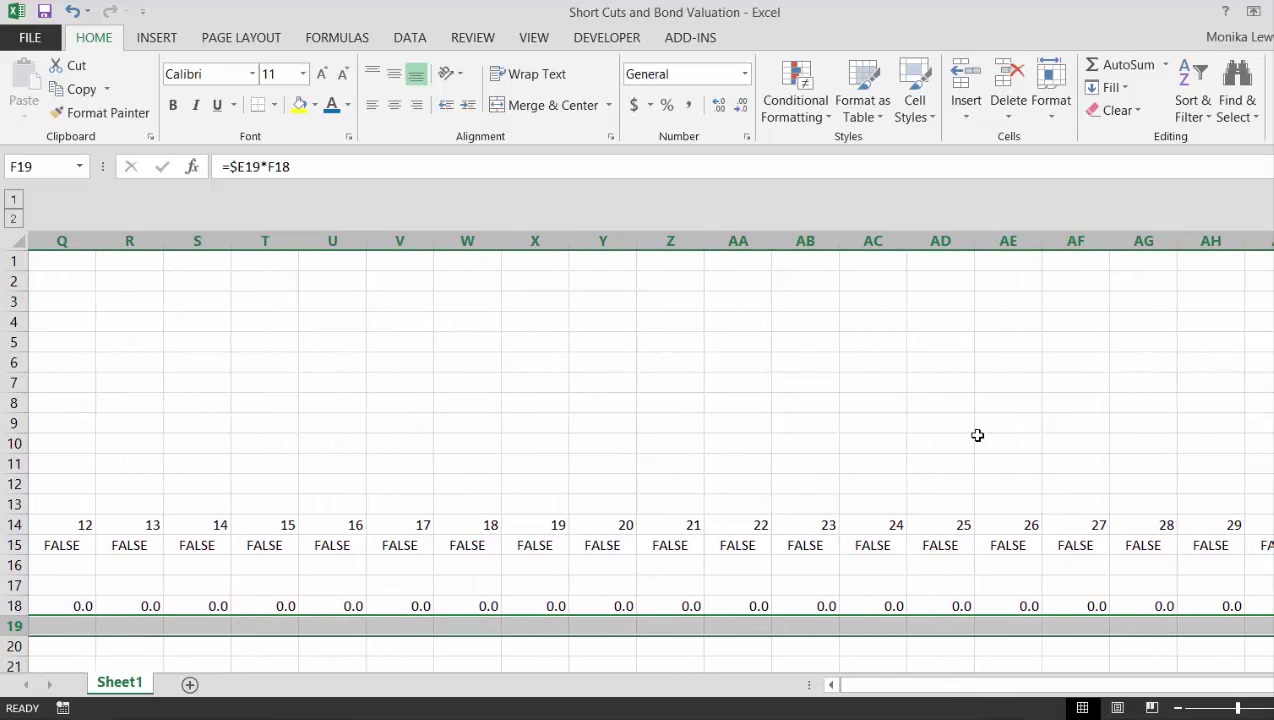
key("ctrl+r")
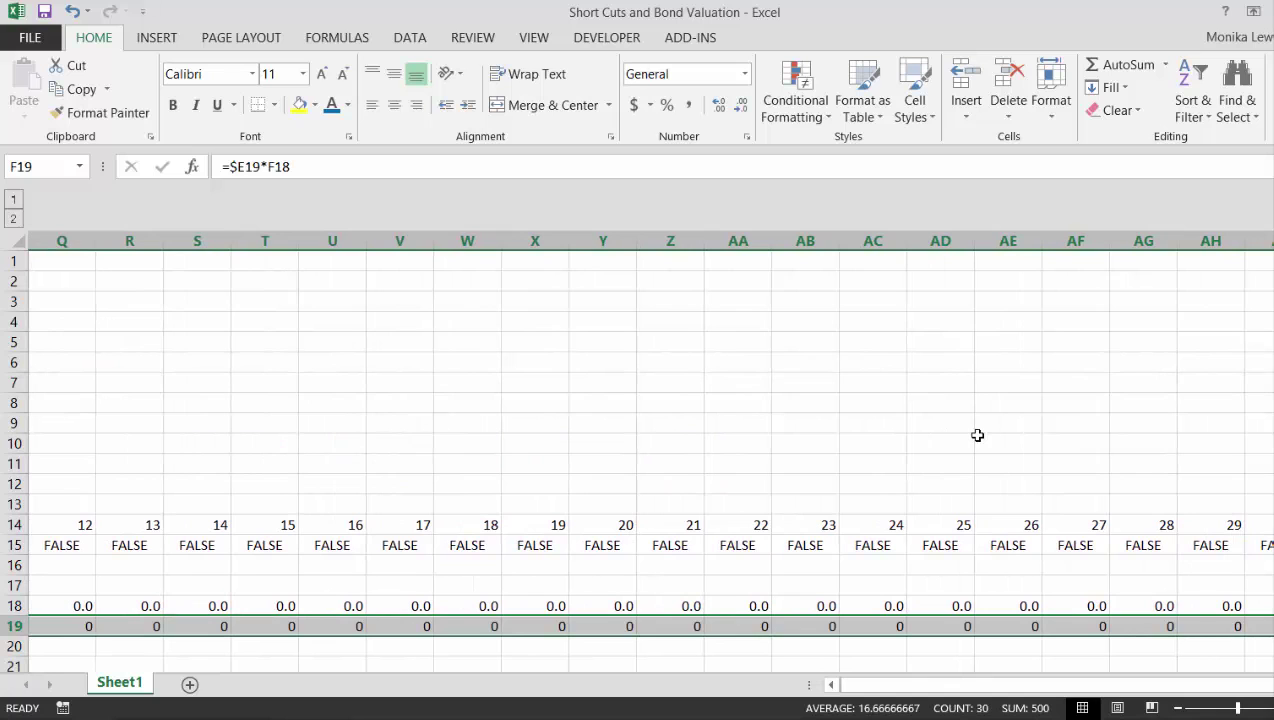
key("Left")
key("Left")
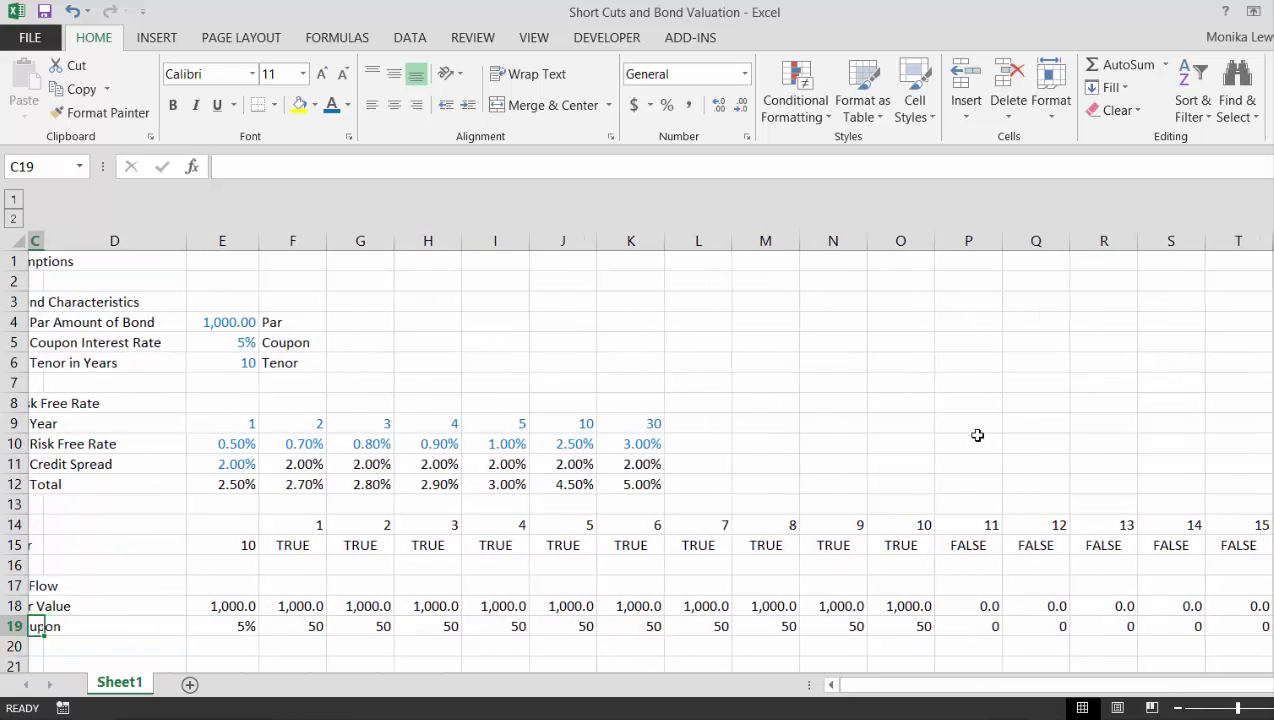
key("Right")
key("Right")
key("Up")
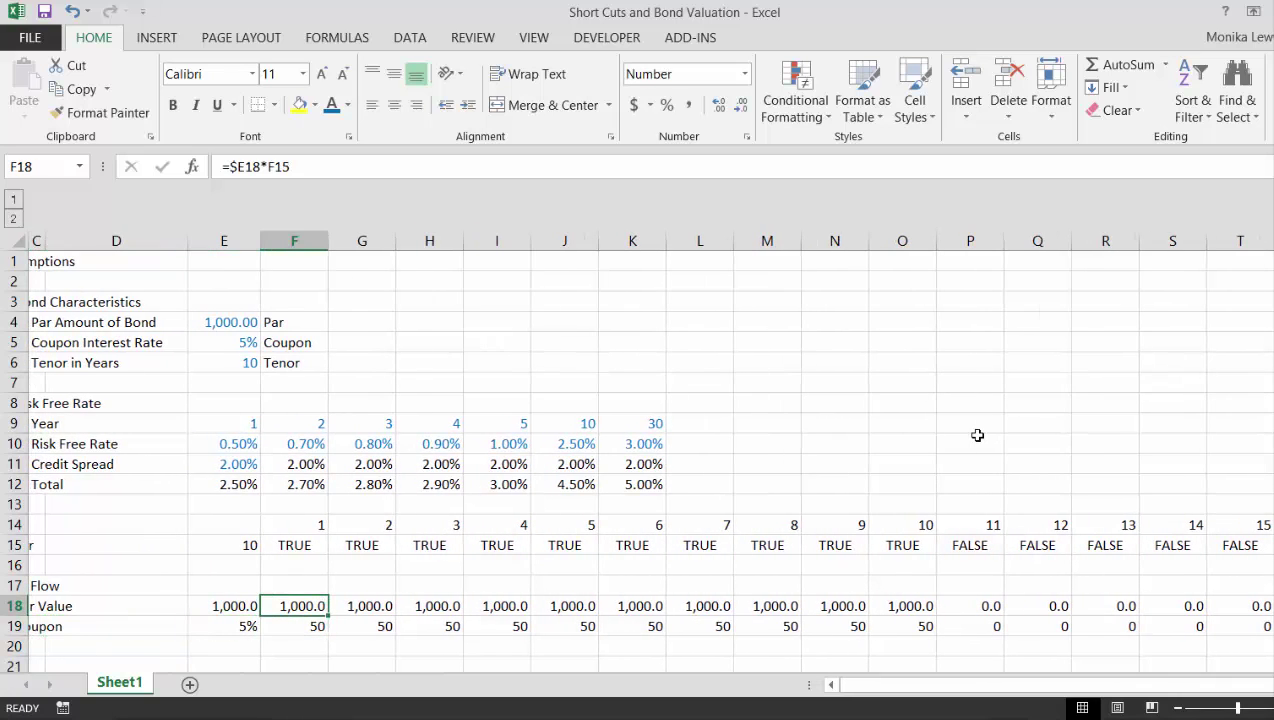
key("ctrl+shift+Right")
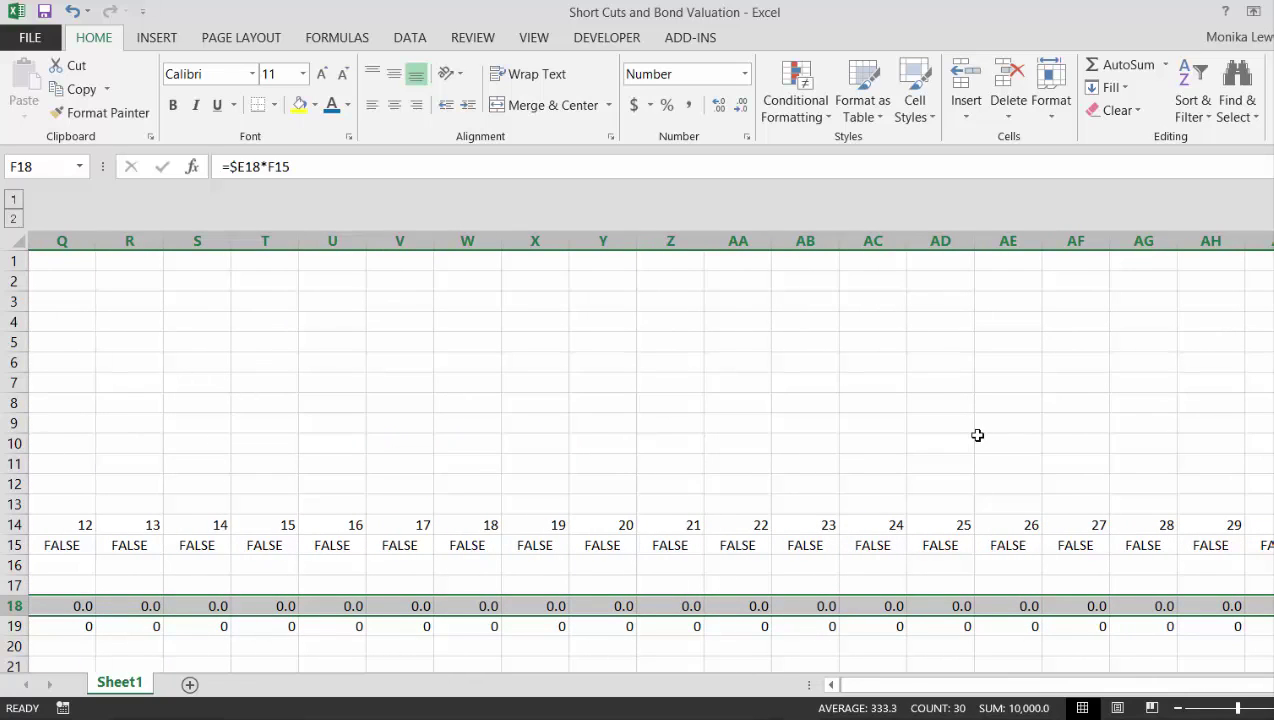
key("shift+Down")
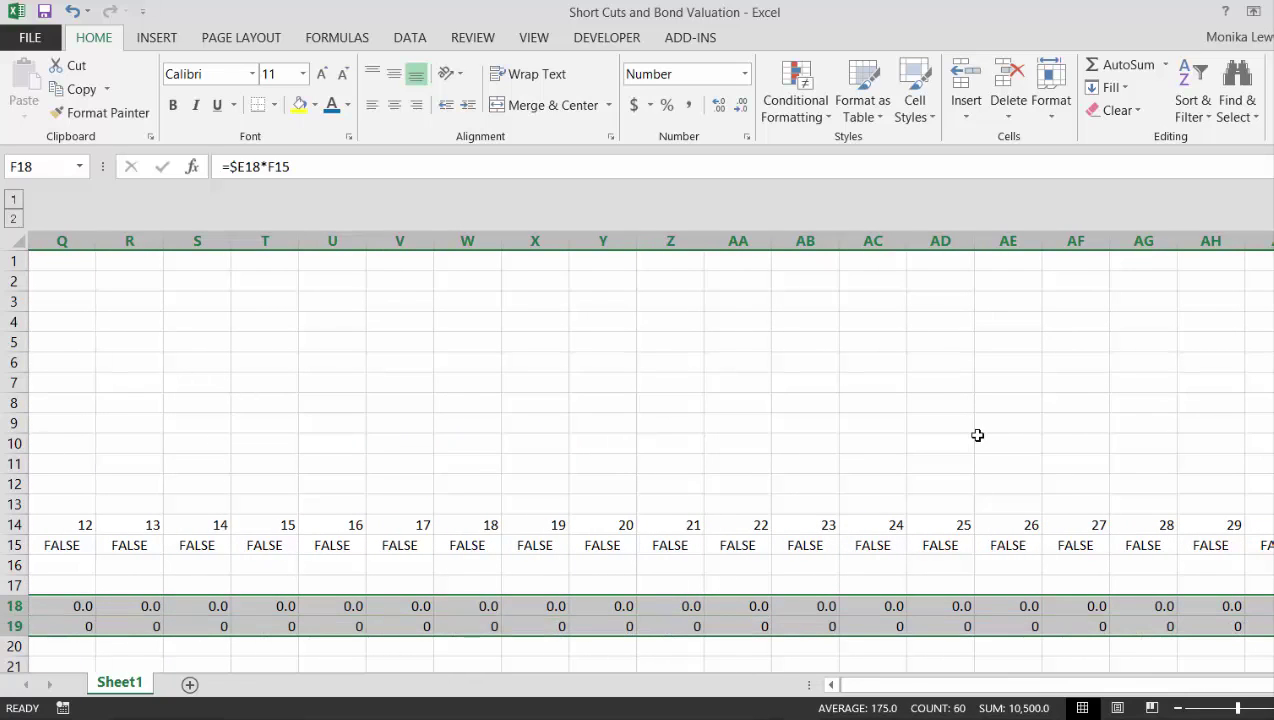
key("alt+e")
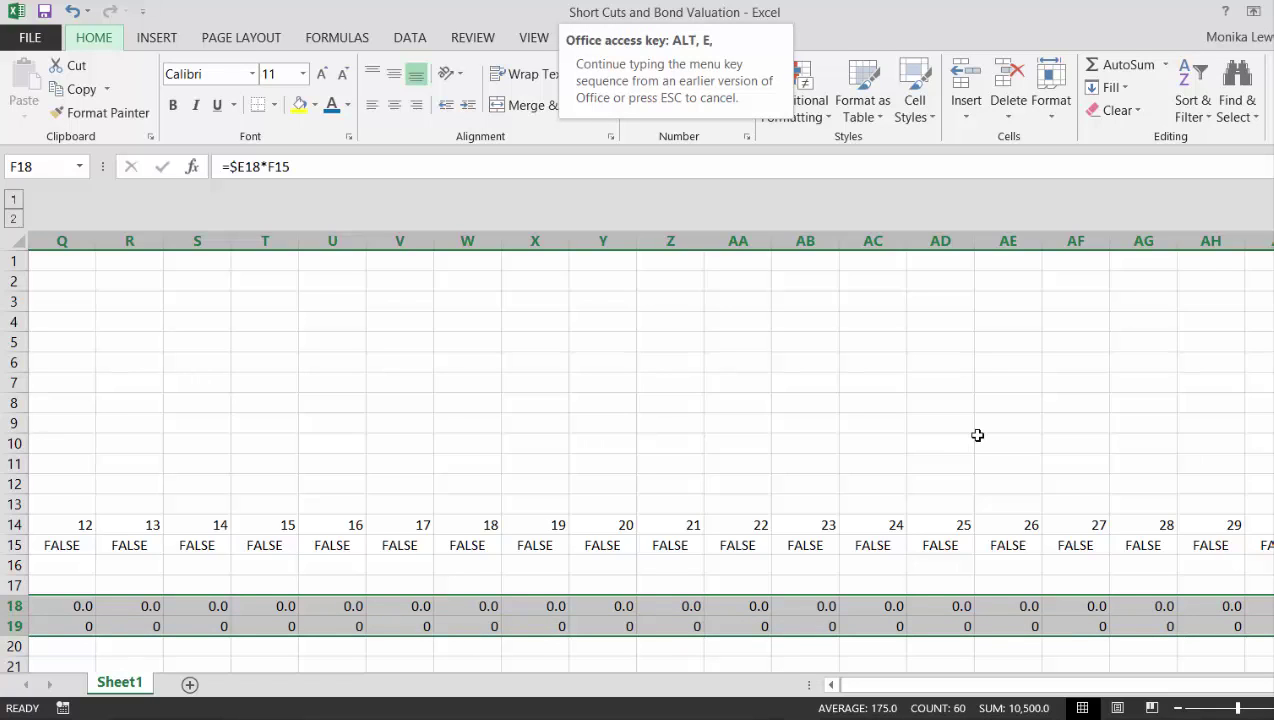
key("Escape")
key("Left")
key("Right")
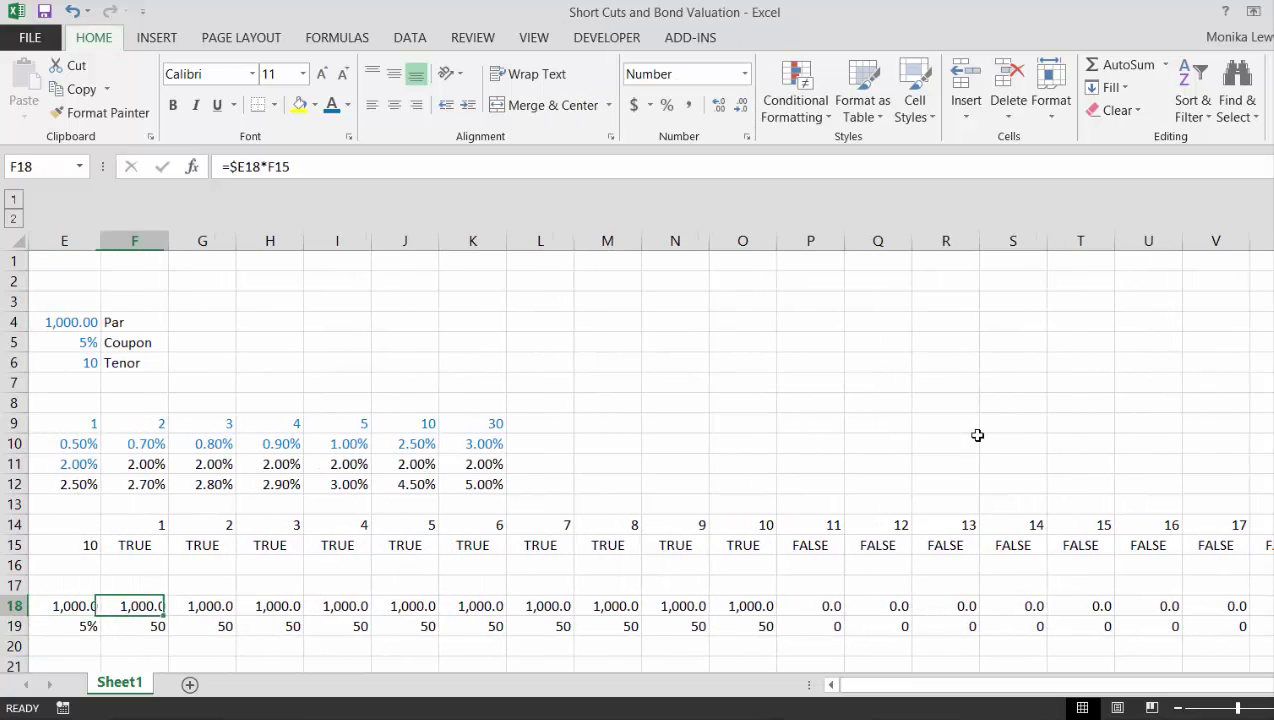
- Copy the Par Value cells from F18 through year 30 and paste only their formats onto the Coupon row below
key("ctrl+shift+Right")
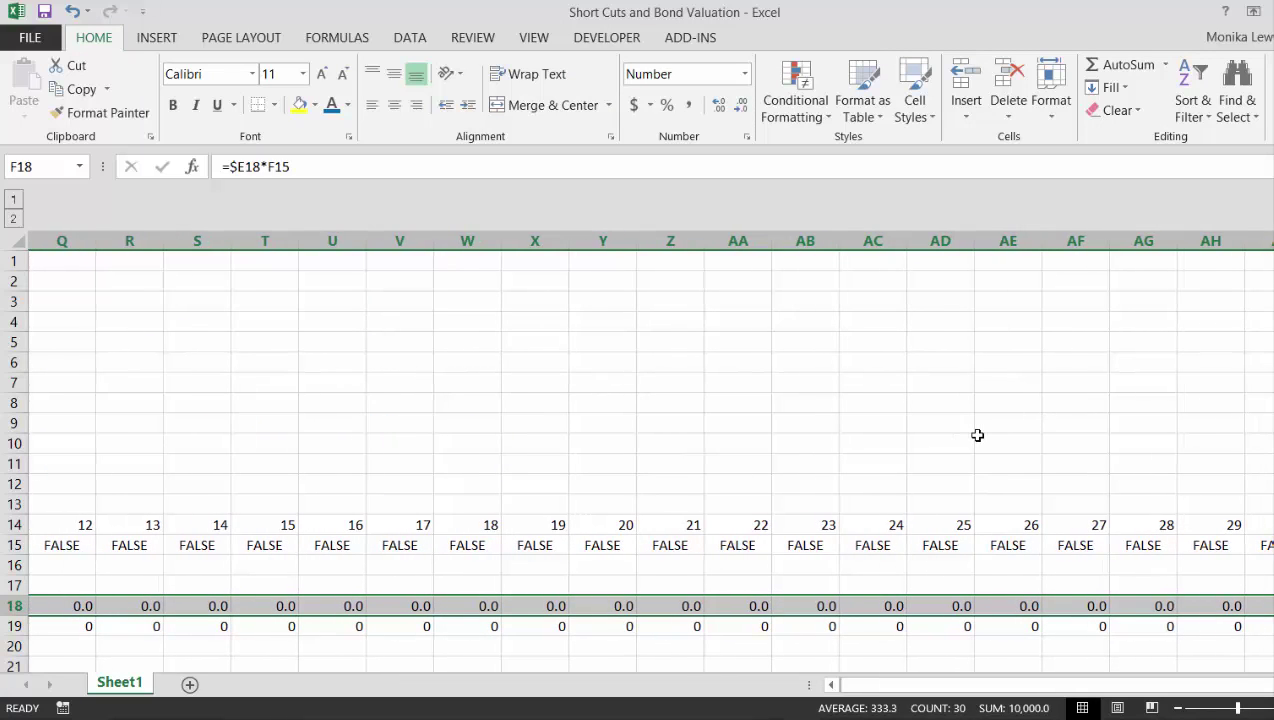
key("ctrl+c")
key("shift+Down")
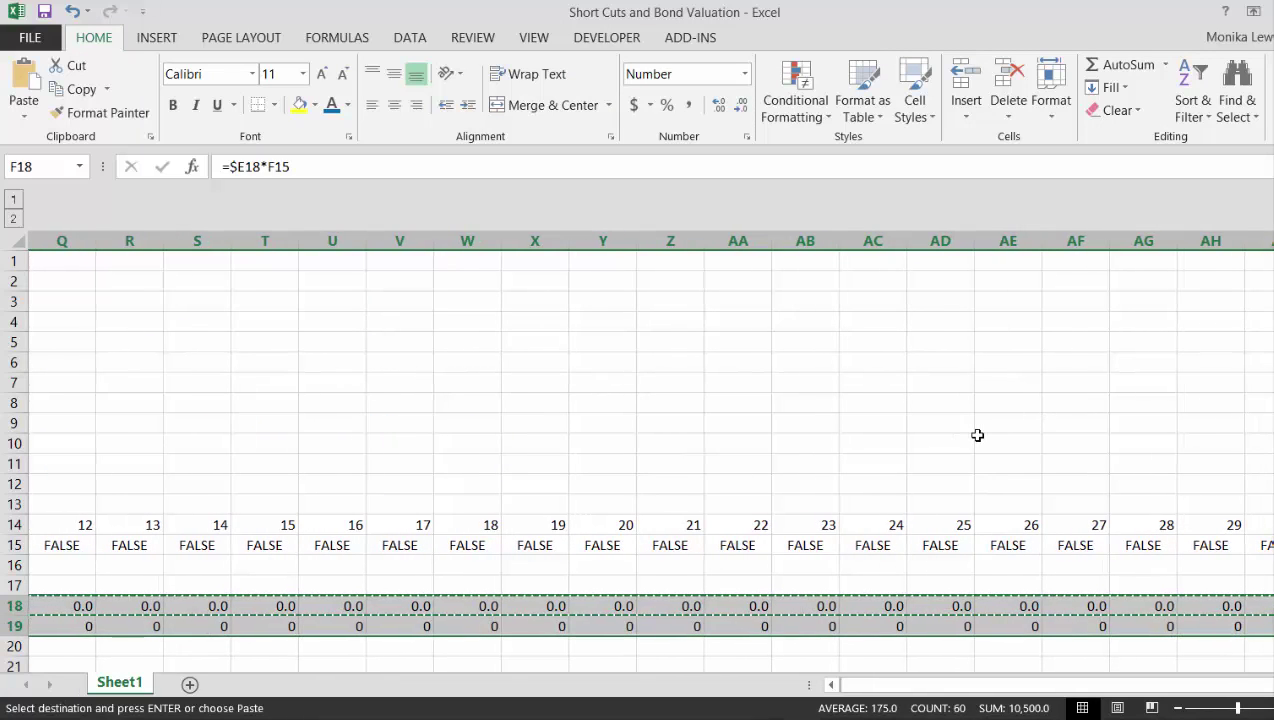
key("alt+e")
key("s")
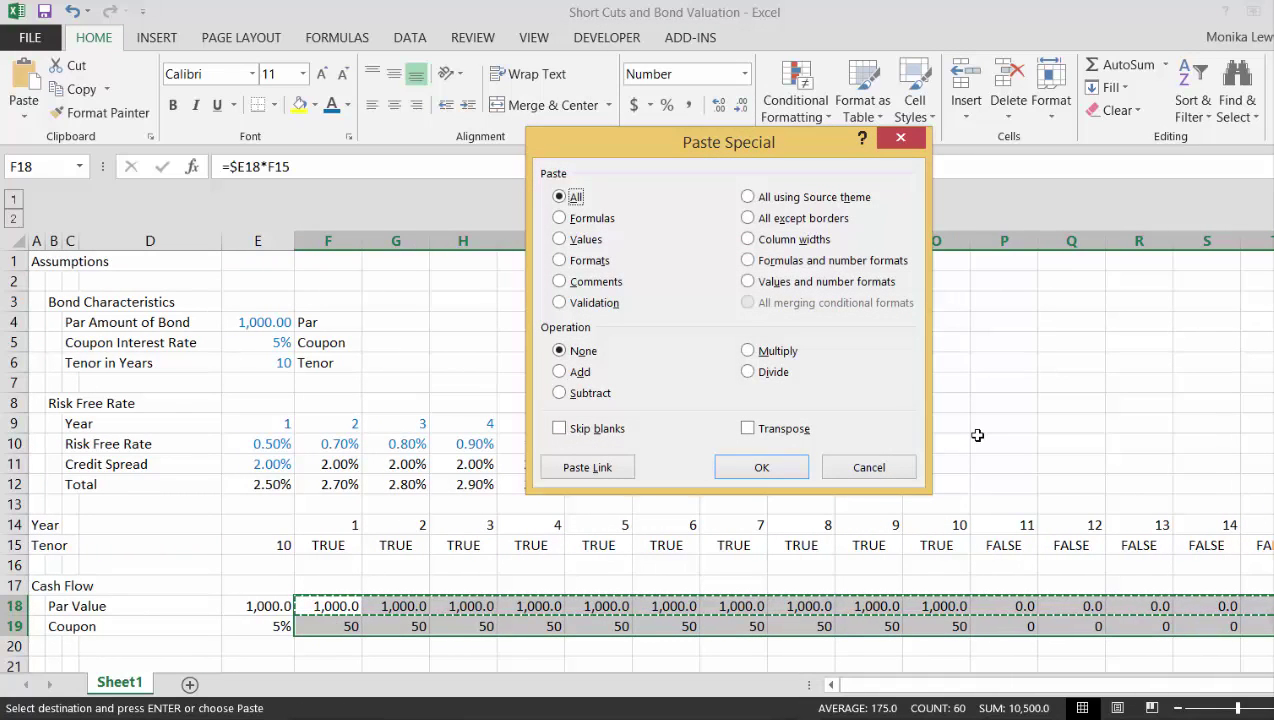
key("t")
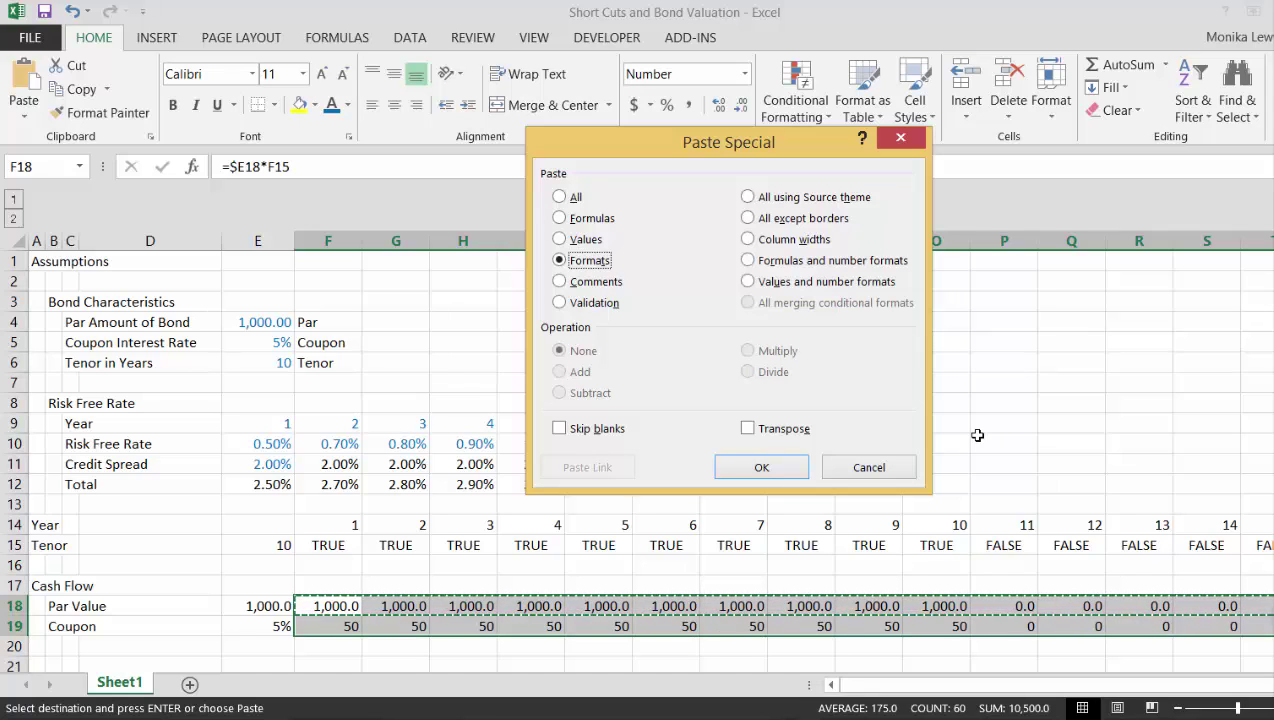
key("Return")
key("Down")
key("Down")
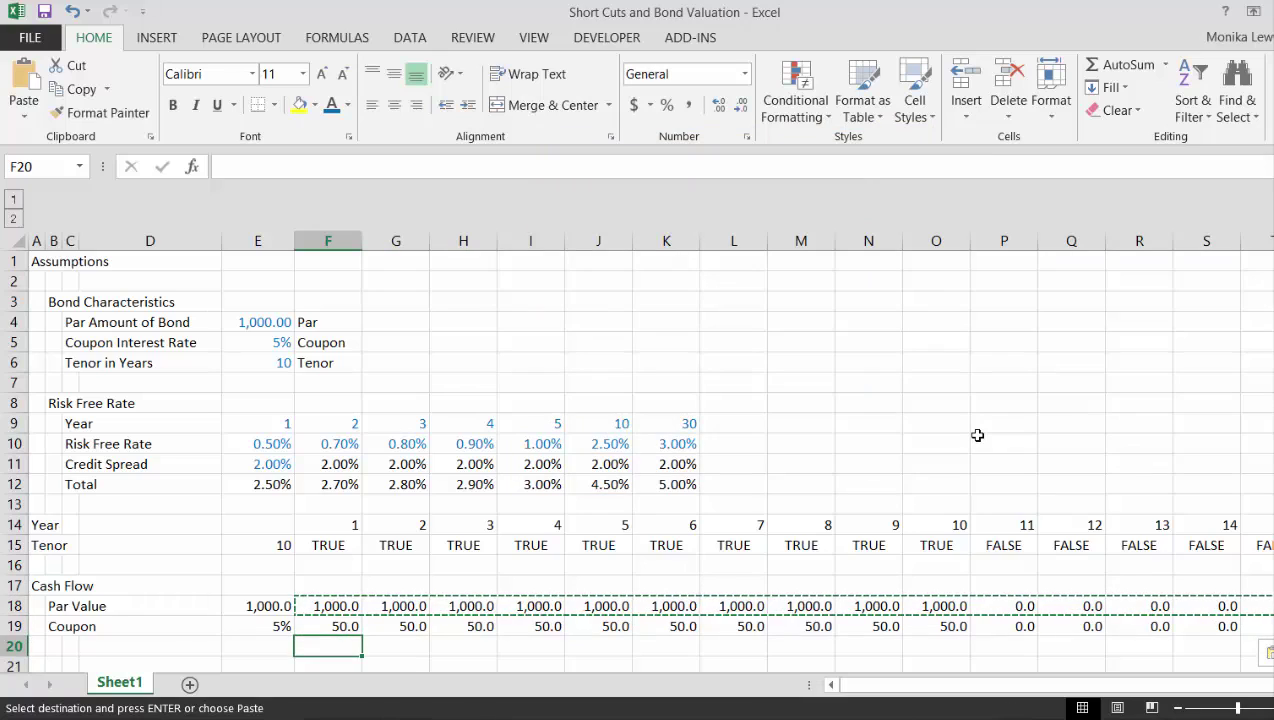
key("Up")
key("Escape")
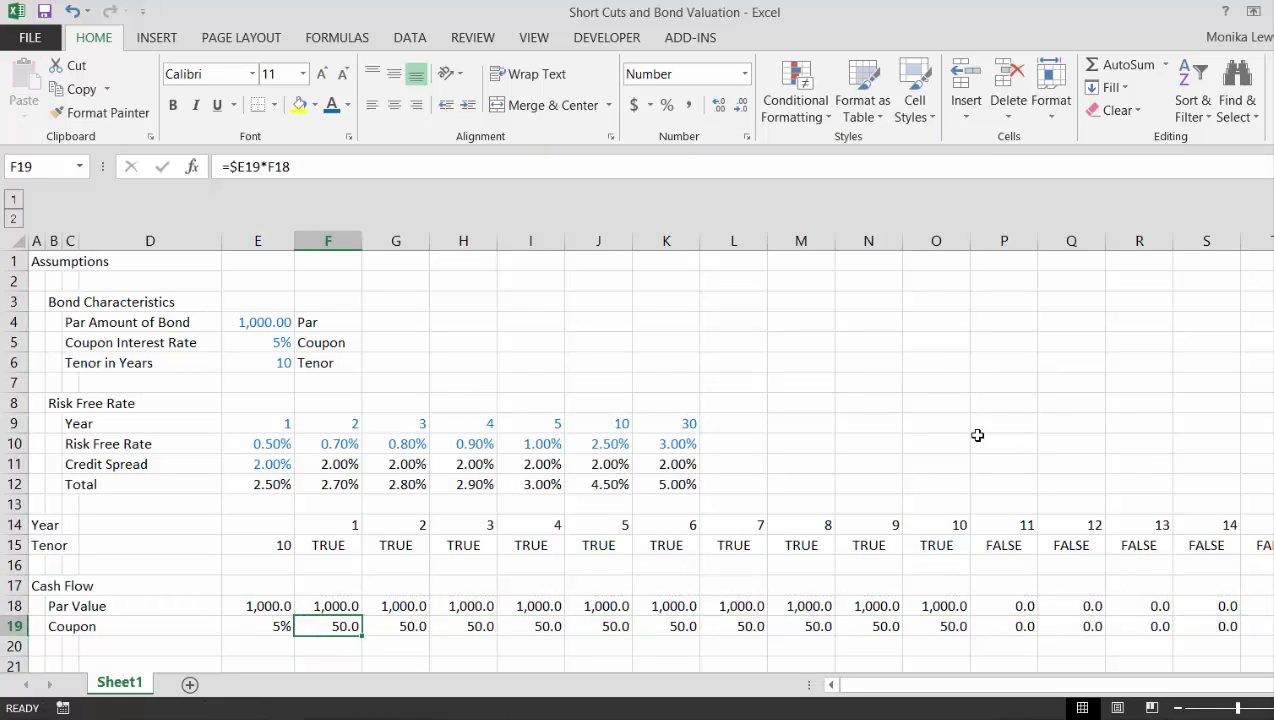
- Enter the label Repayment in cell B20 below Coupon
key("Down")
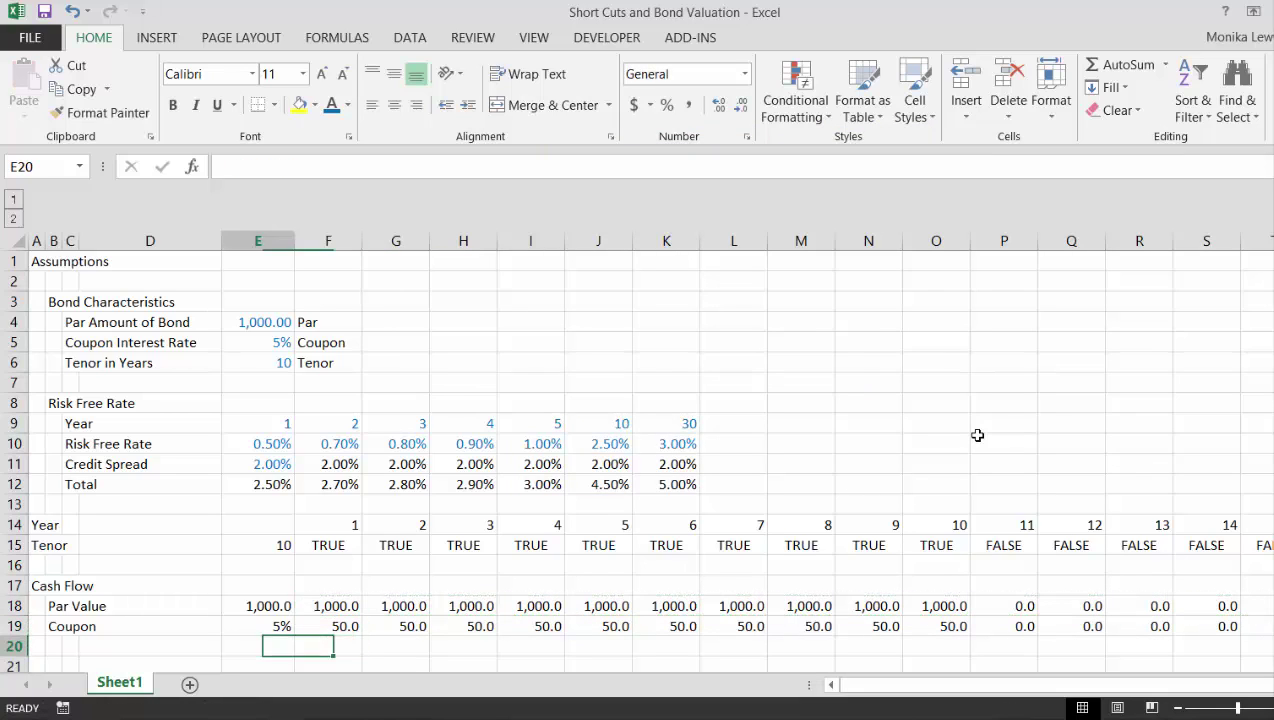
key("Left")
key("Left")
key("Left")
key("Left")
type("Rep")
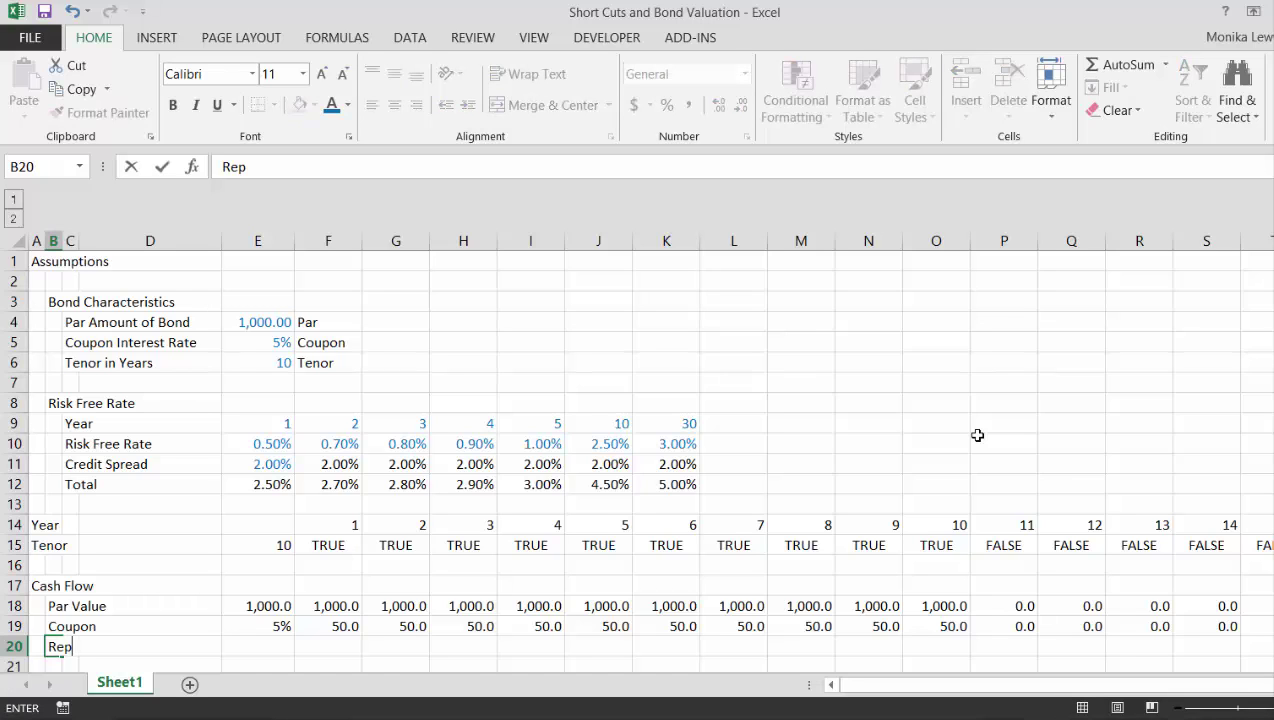
type("ayment")
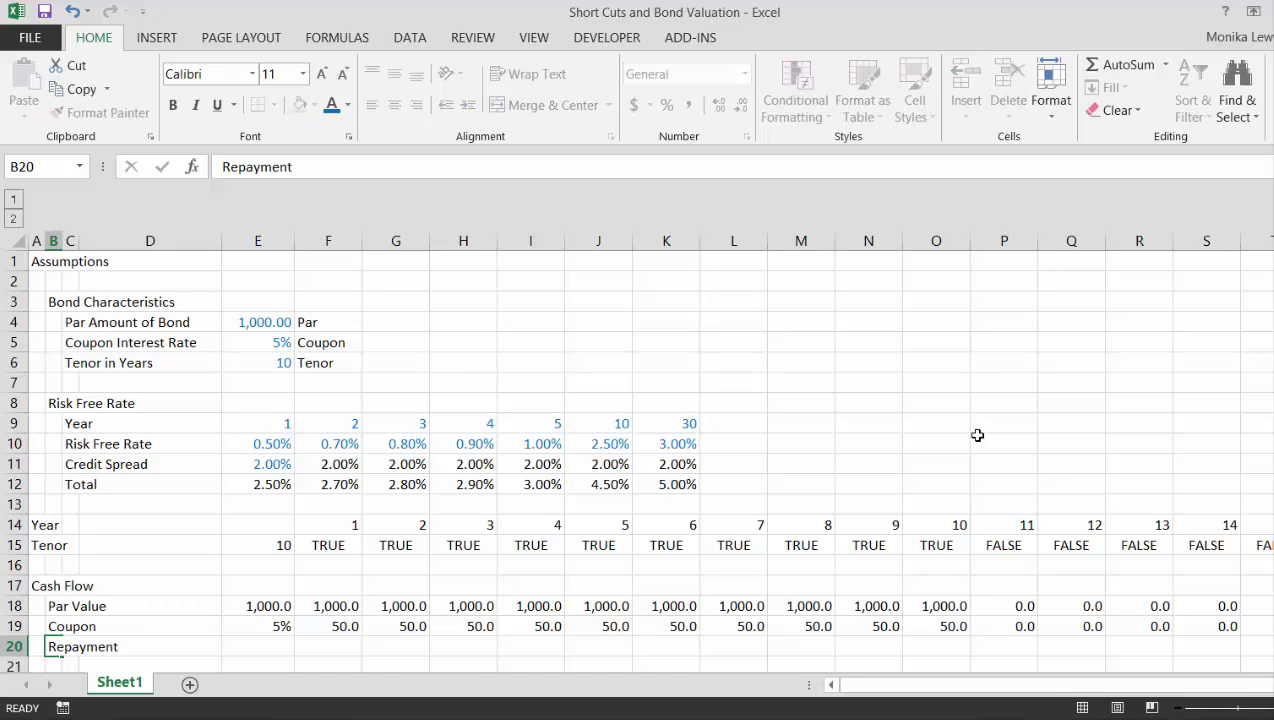
key("Return")
- Link cell E20 to the tenor in row 15 with the formula =E15
key("Up")
key("Right")
key("Right")
key("Right")
key("Right")
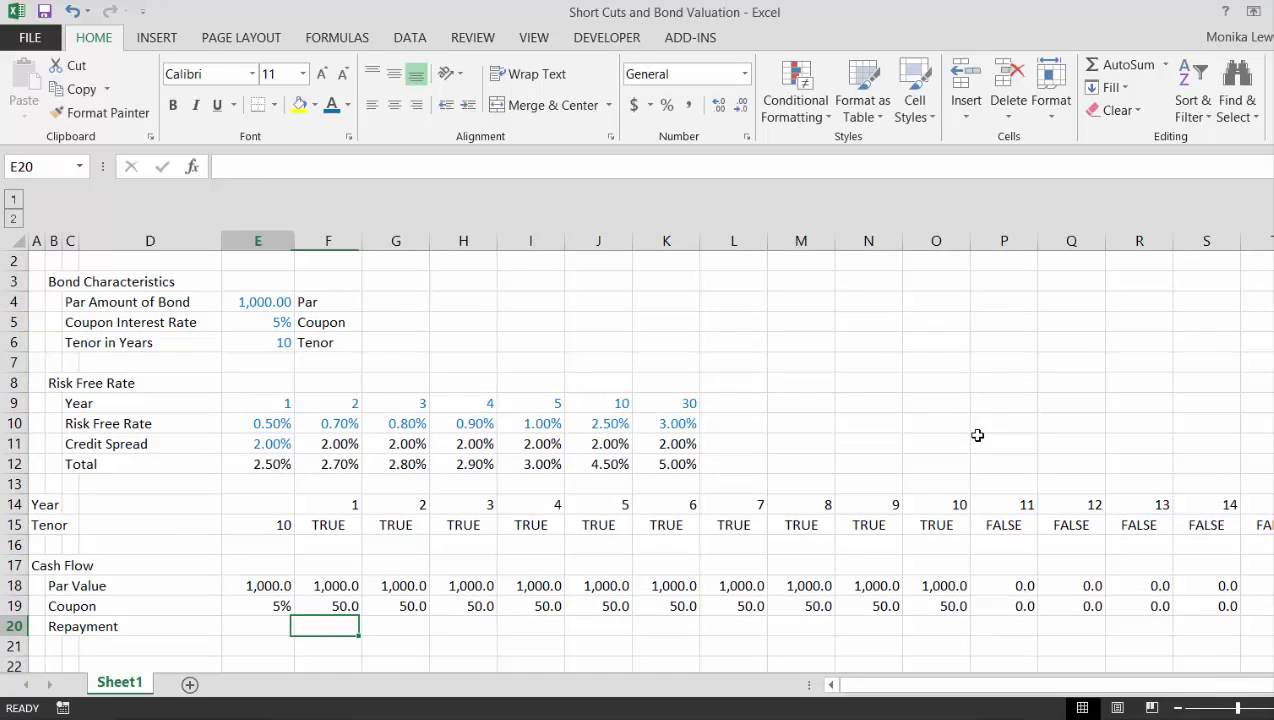
key("Left")
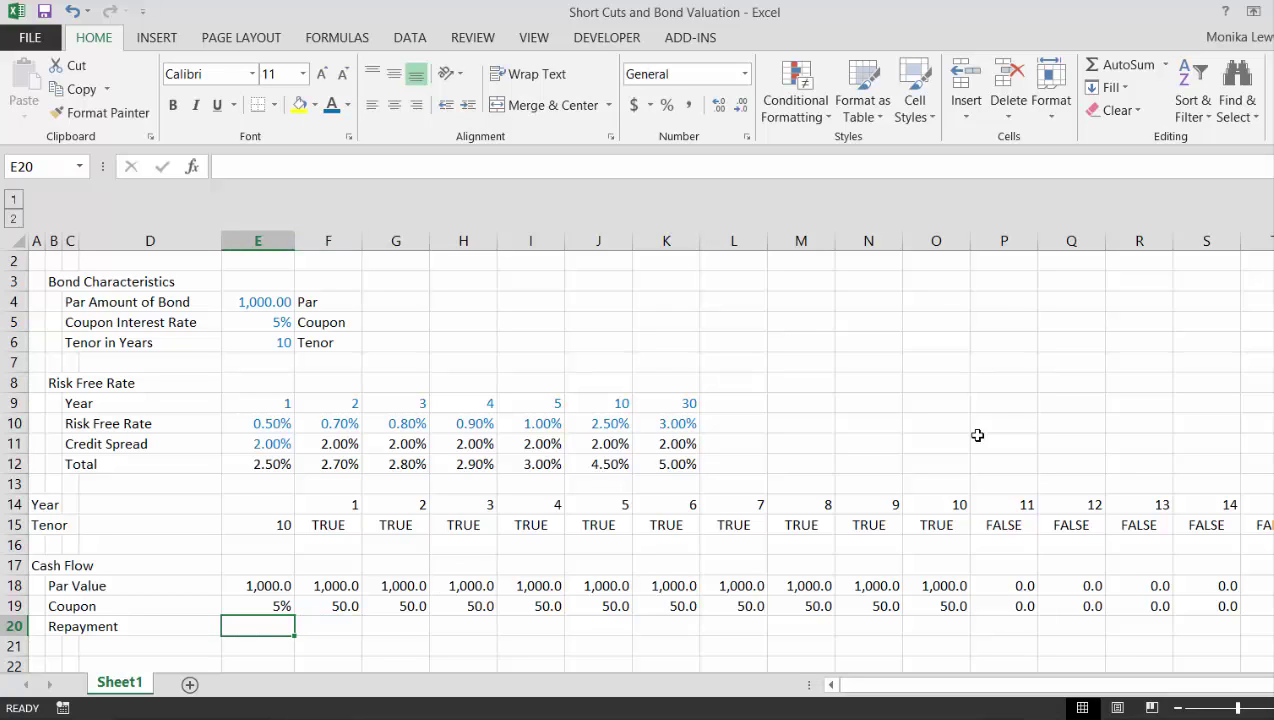
type("=")
key("Up")
key("Up")
key("Up")
key("Up")
key("Up")
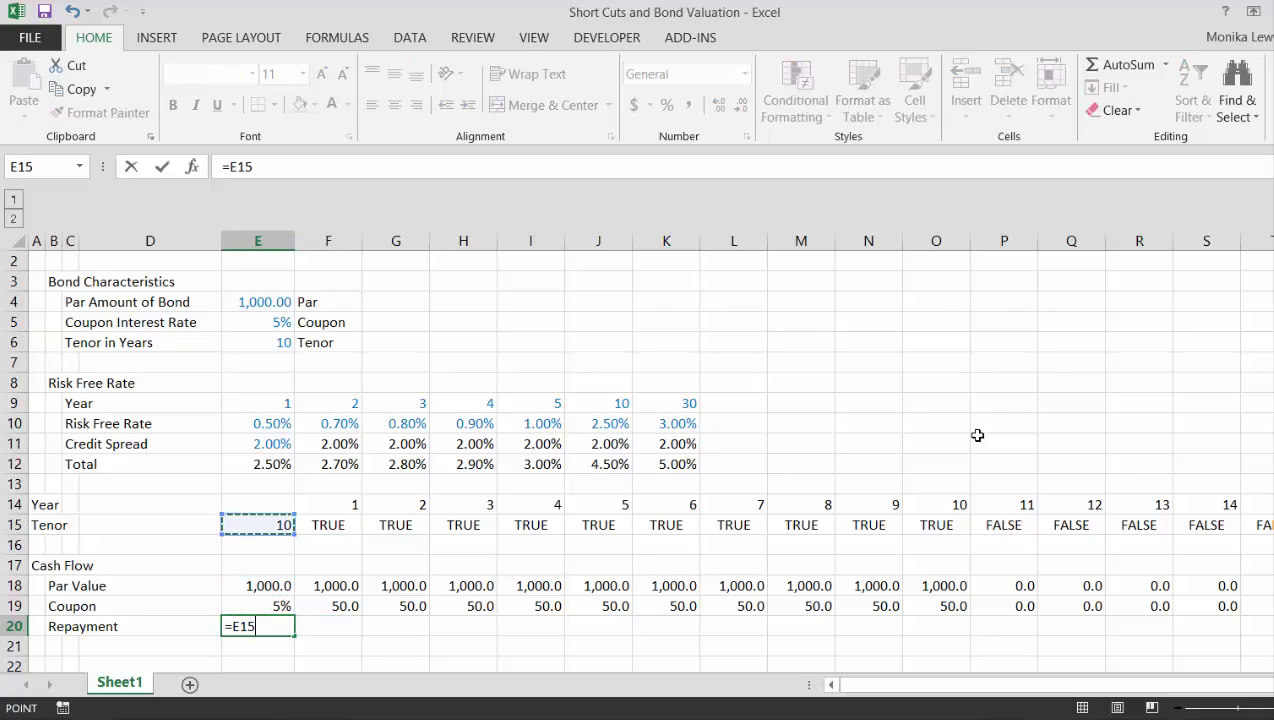
key("Return")
- Calculate the year 1 repayment in F20 with the formula =F18/$E$20*F15, fully anchoring the tenor reference
key("Up")
key("Right")
type("=")
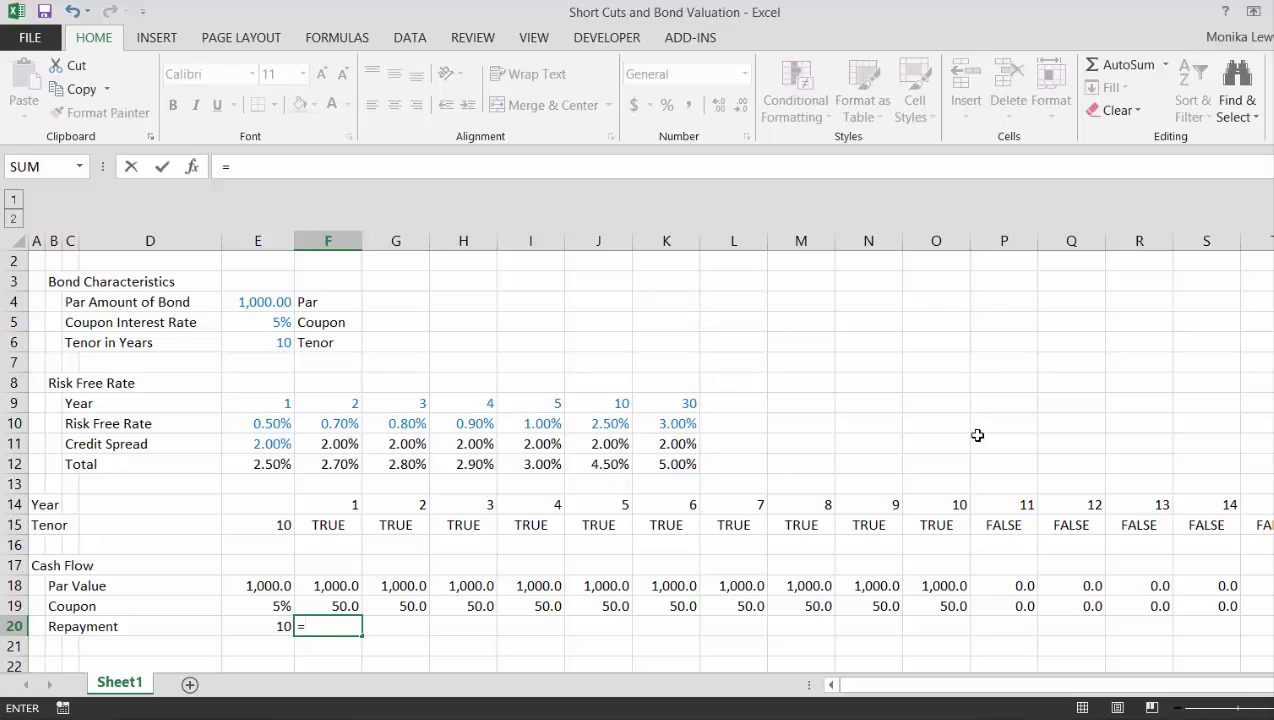
key("Up")
key("Up")
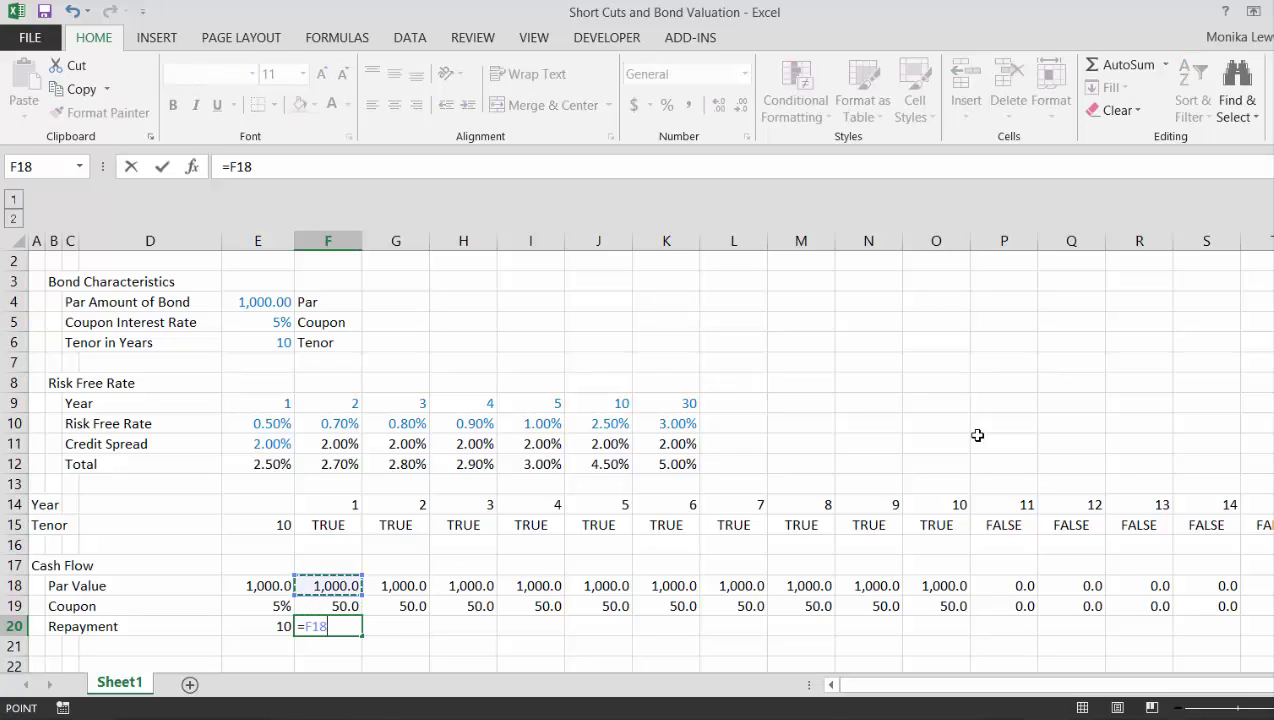
type("/")
key("Left")
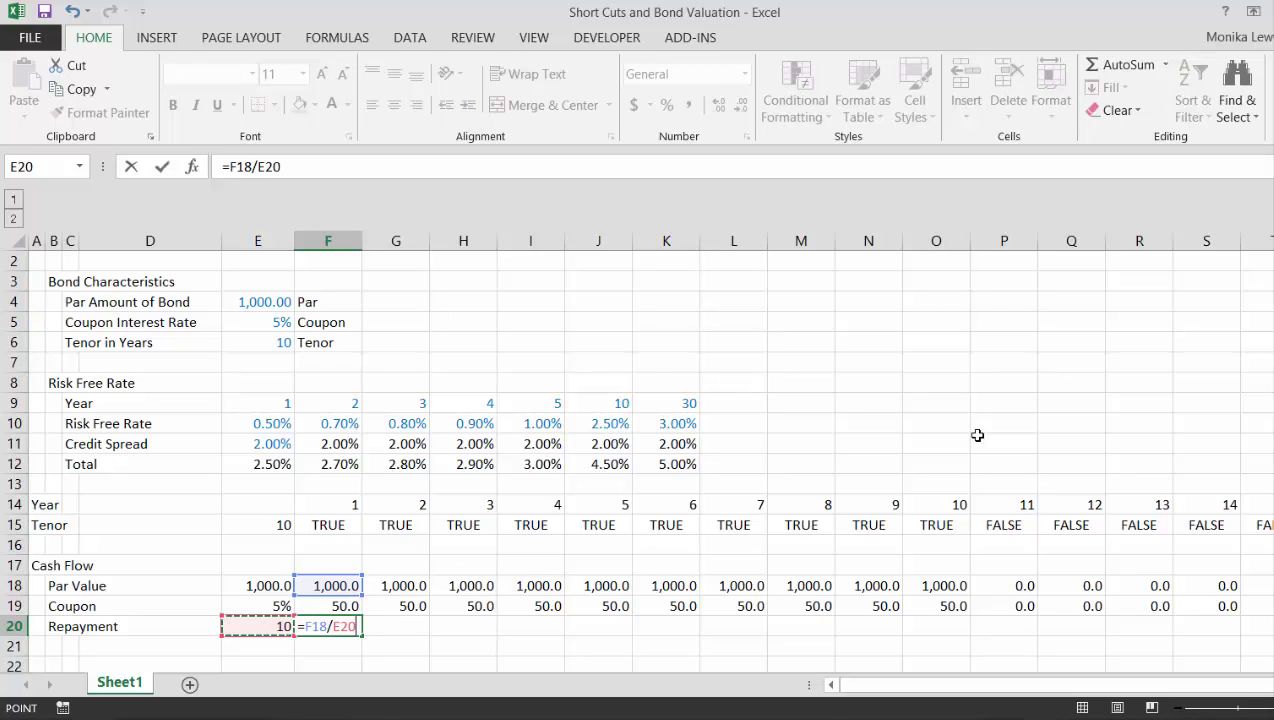
key("F4")
type("*")
key("Up")
key("Up")
key("Up")
key("Up")
key("Up")
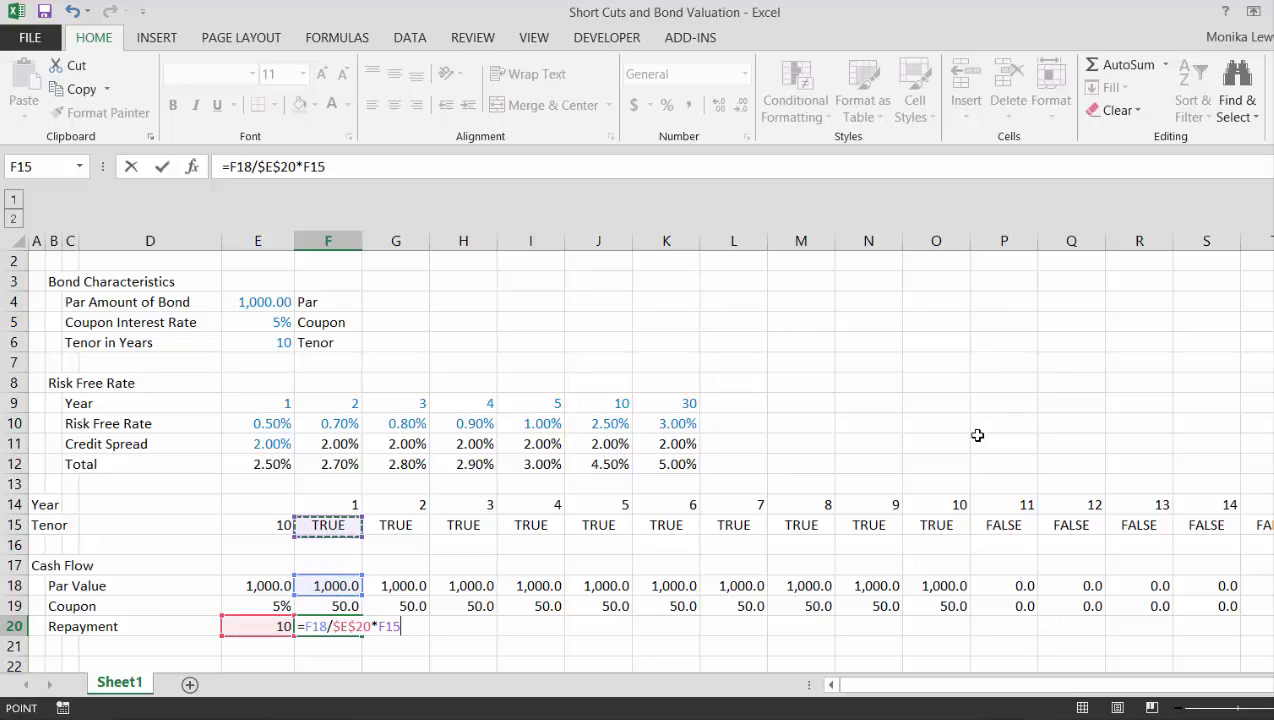
key("Return")
key("Up")
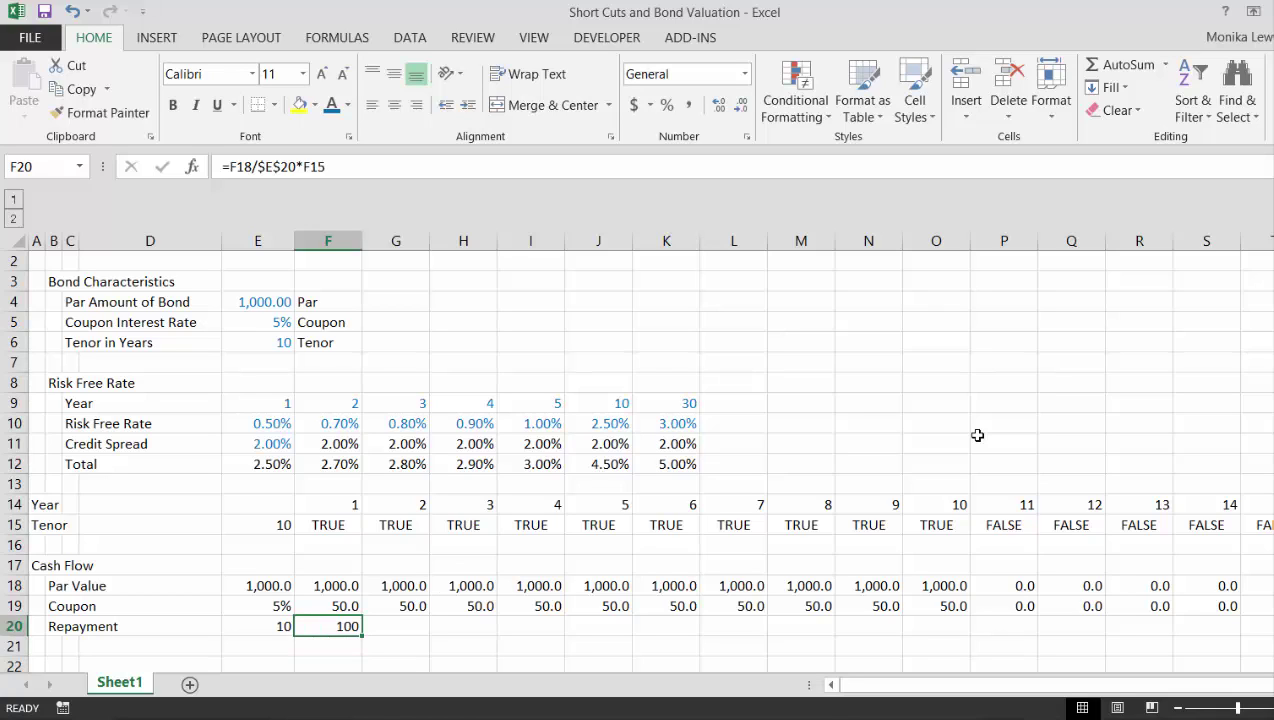
- Apply only the format of the year 1 coupon cell F19 to F20 and fill the repayment formula across through year 30
key("Up")
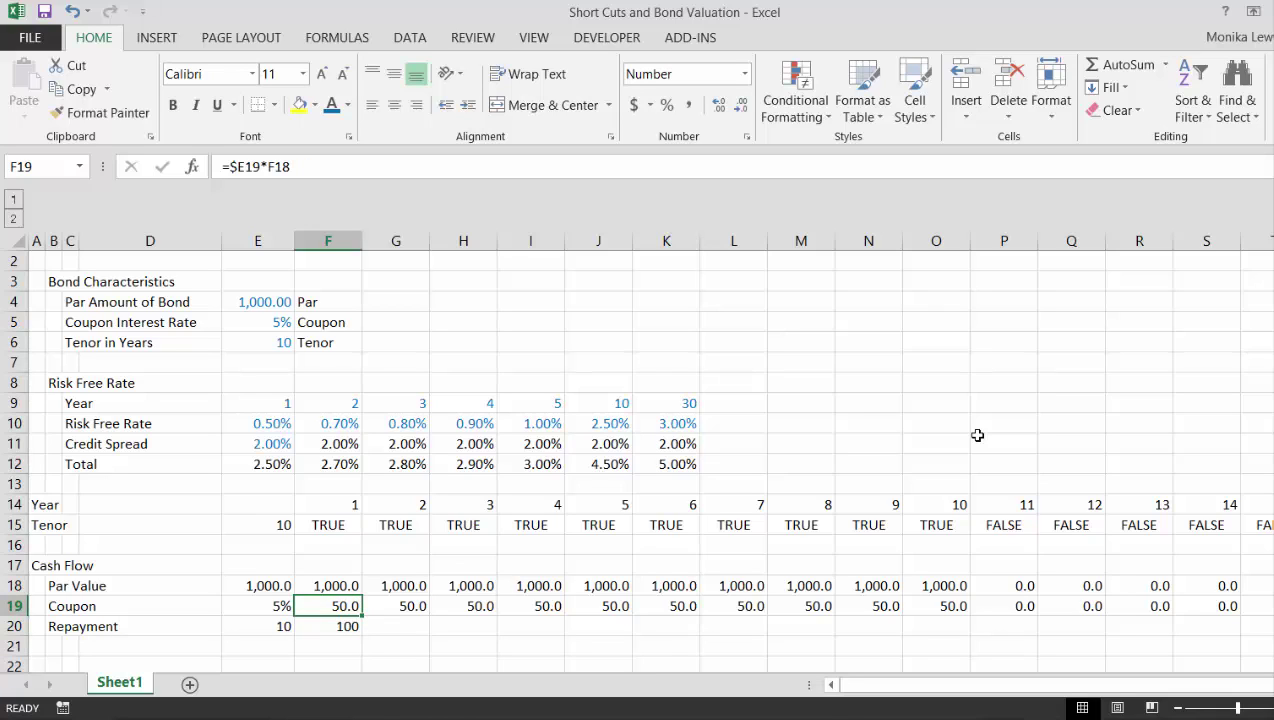
key("ctrl+c")
key("Down")
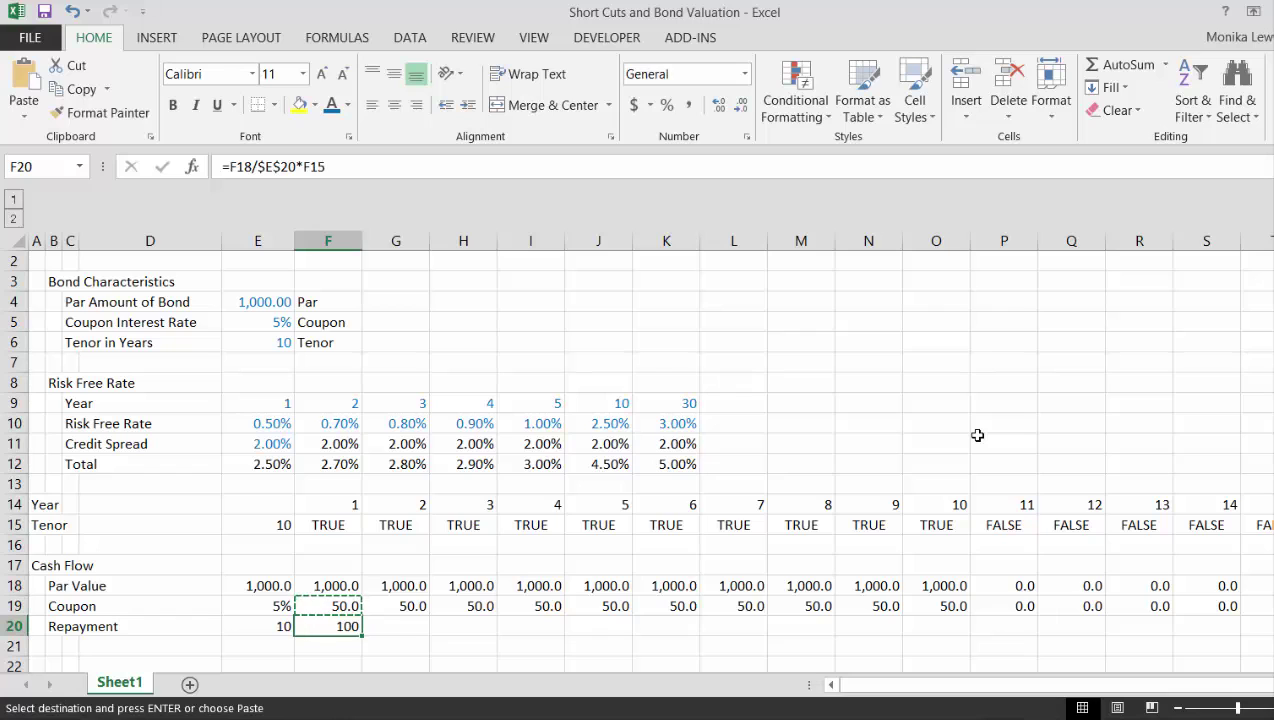
key("alt+e")
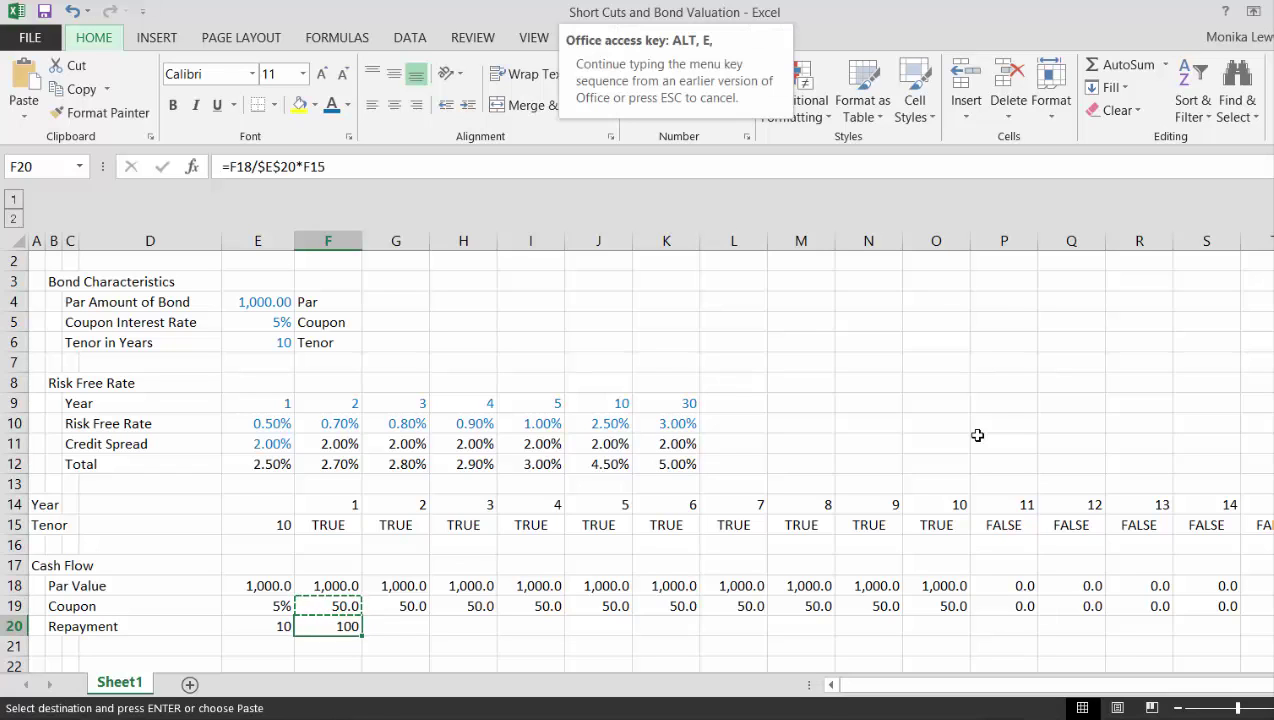
key("s")
key("t")
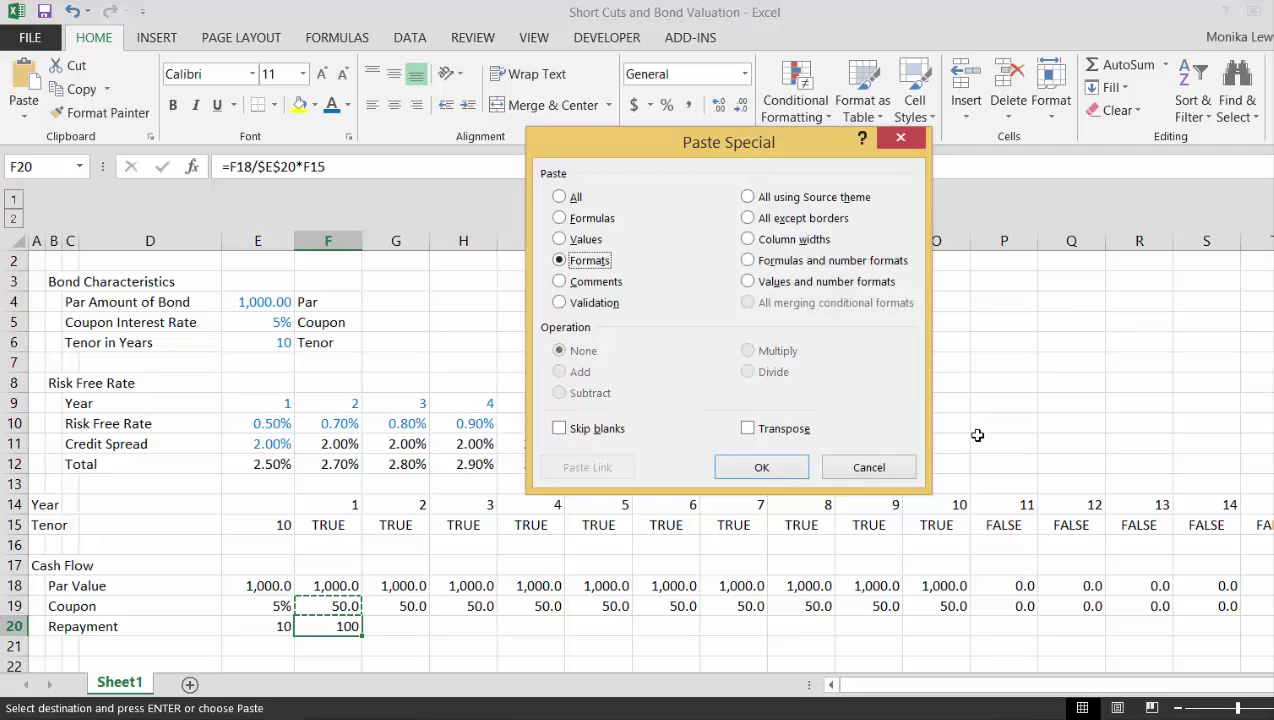
key("Return")
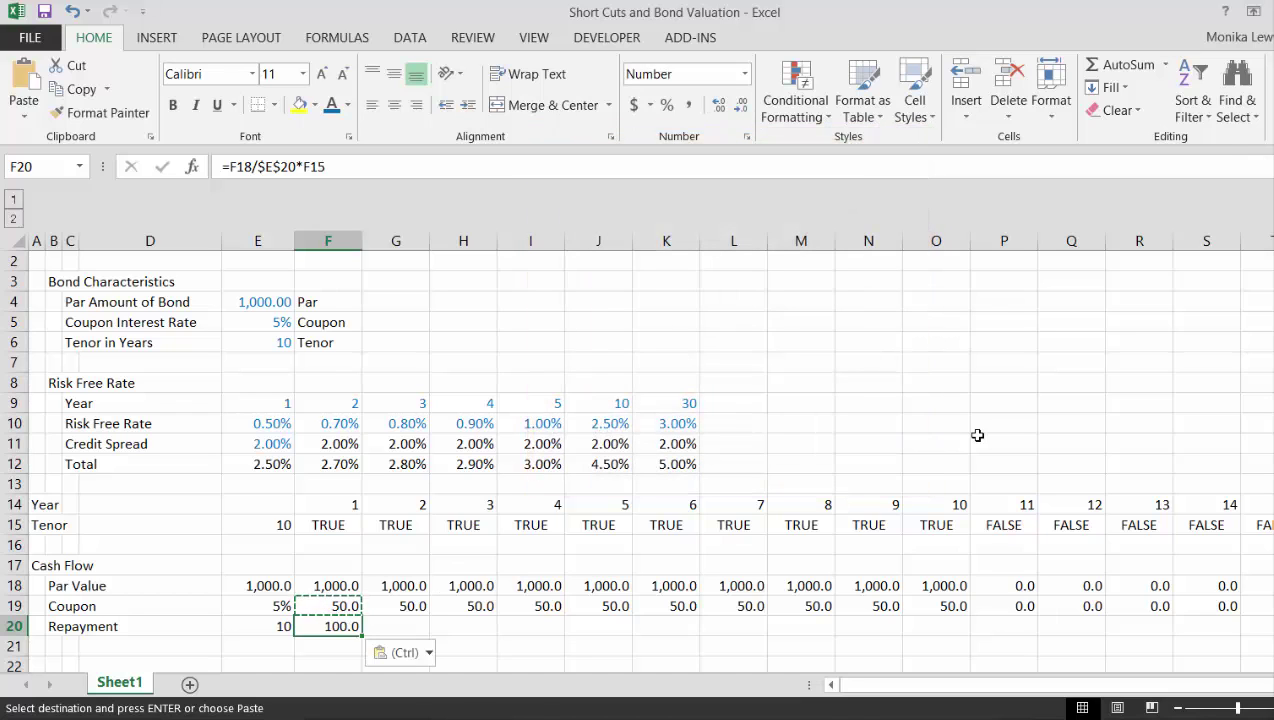
key("Down")
key("Up")
key("Escape")
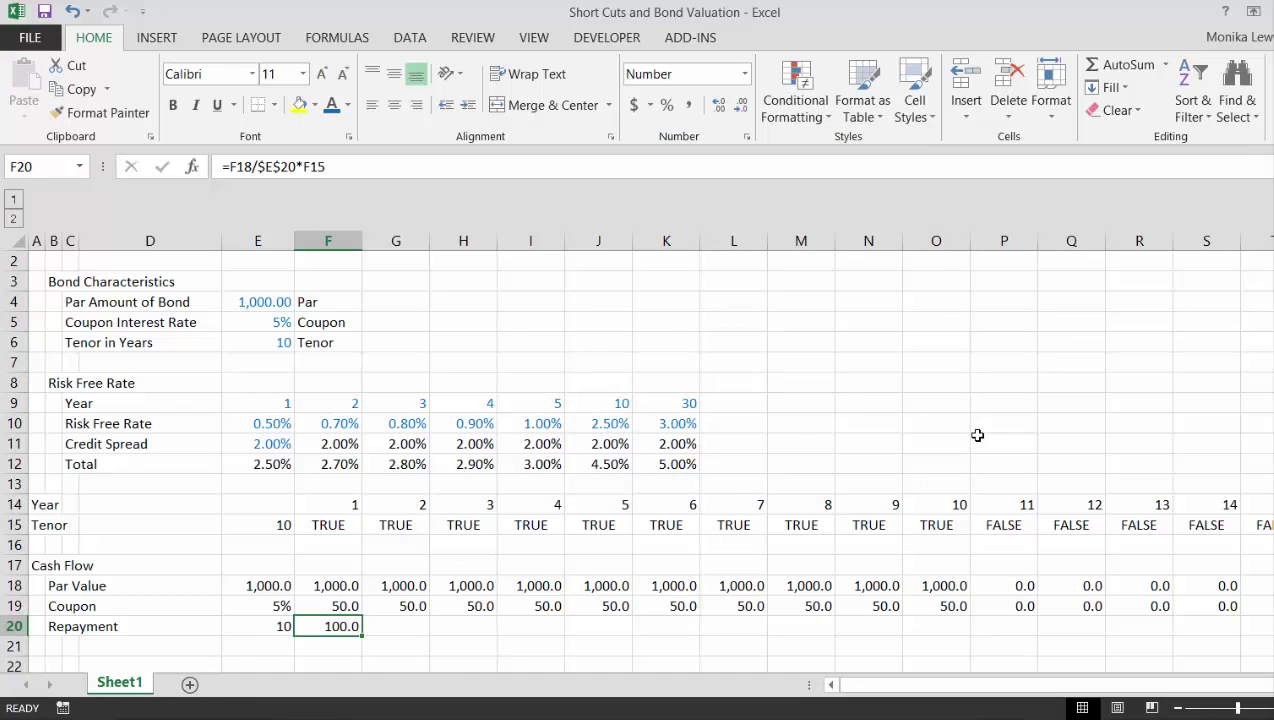
key("ctrl+shift+Right")
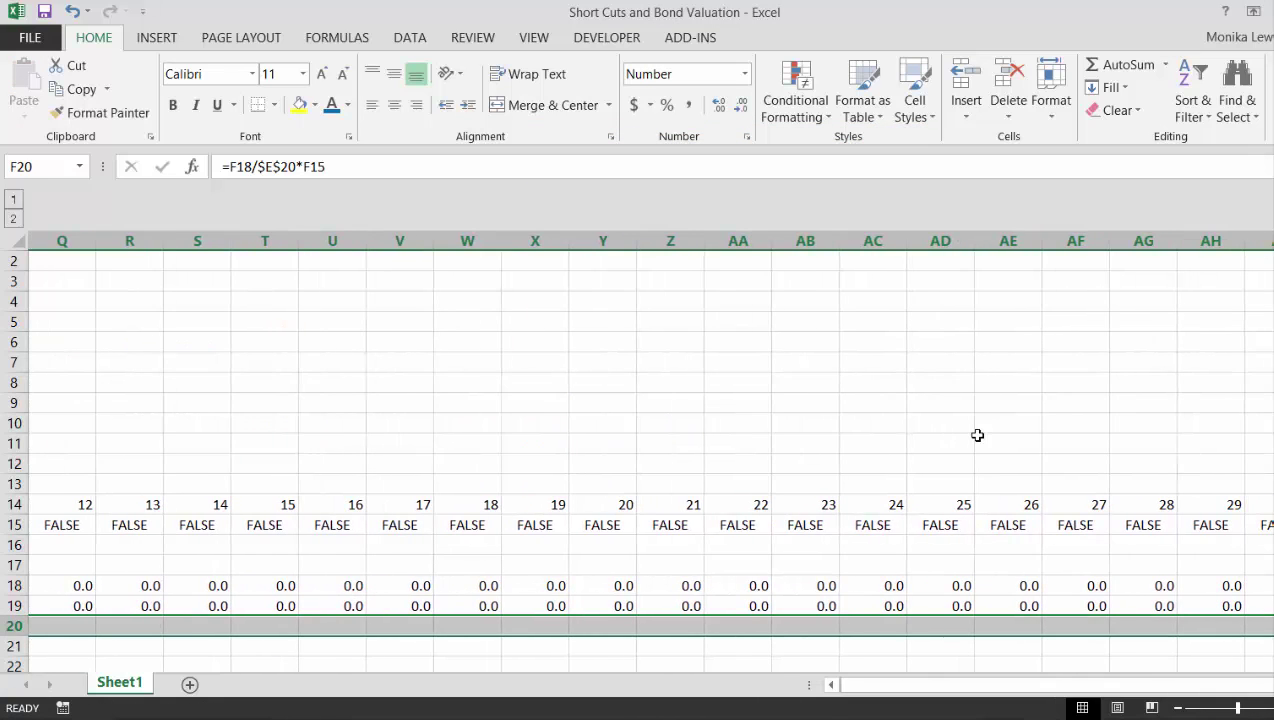
key("Home")
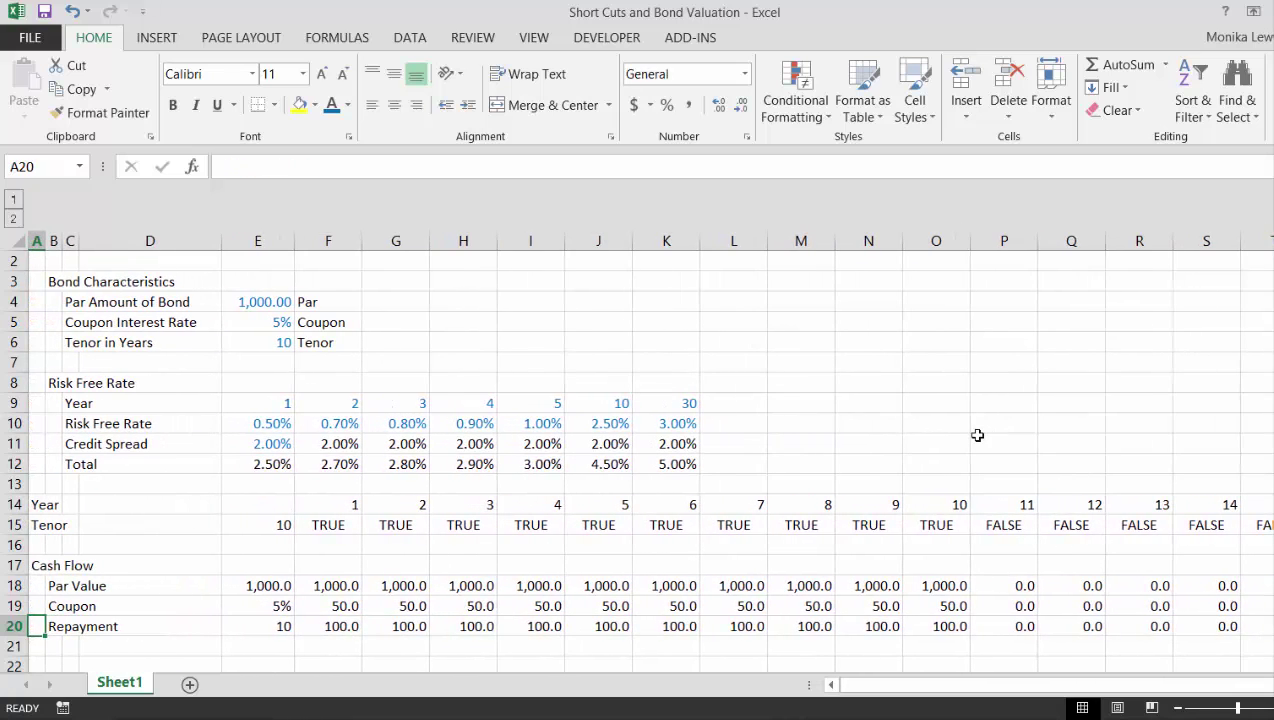
- Enter the label Total Cash Flow in cell C21 below Repayment
key("Down")
key("Right")
key("Right")
type("Tota")
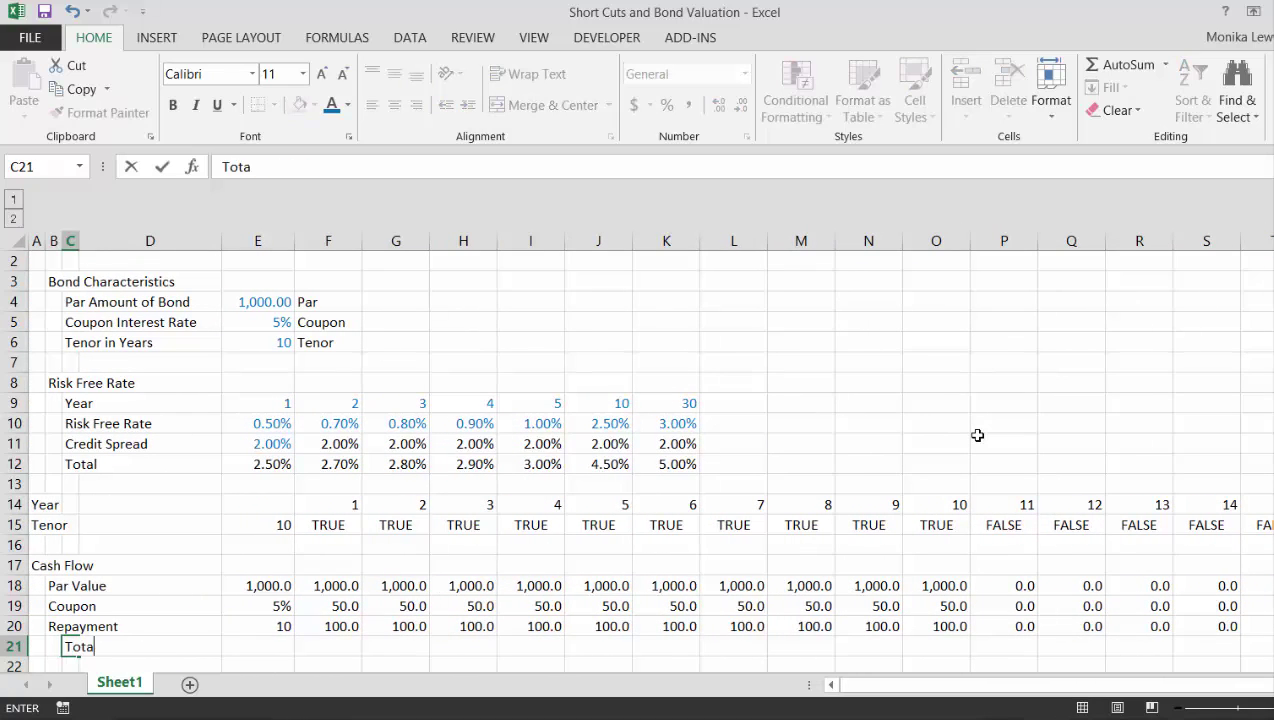
type("l Cash Flow")
key("Return")
- Add the year 1 coupon and repayment in F21, and fill F19:F21 across through year 30
key("Up")
key("Right")
key("Right")
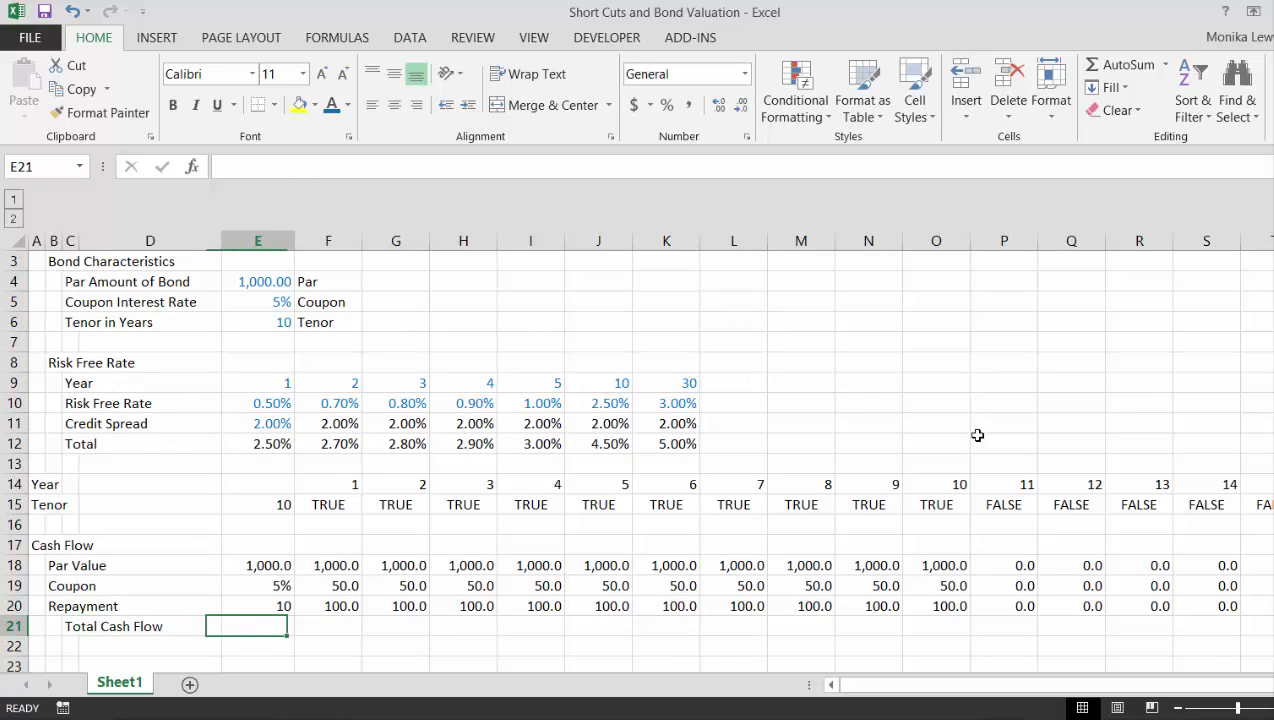
key("Right")
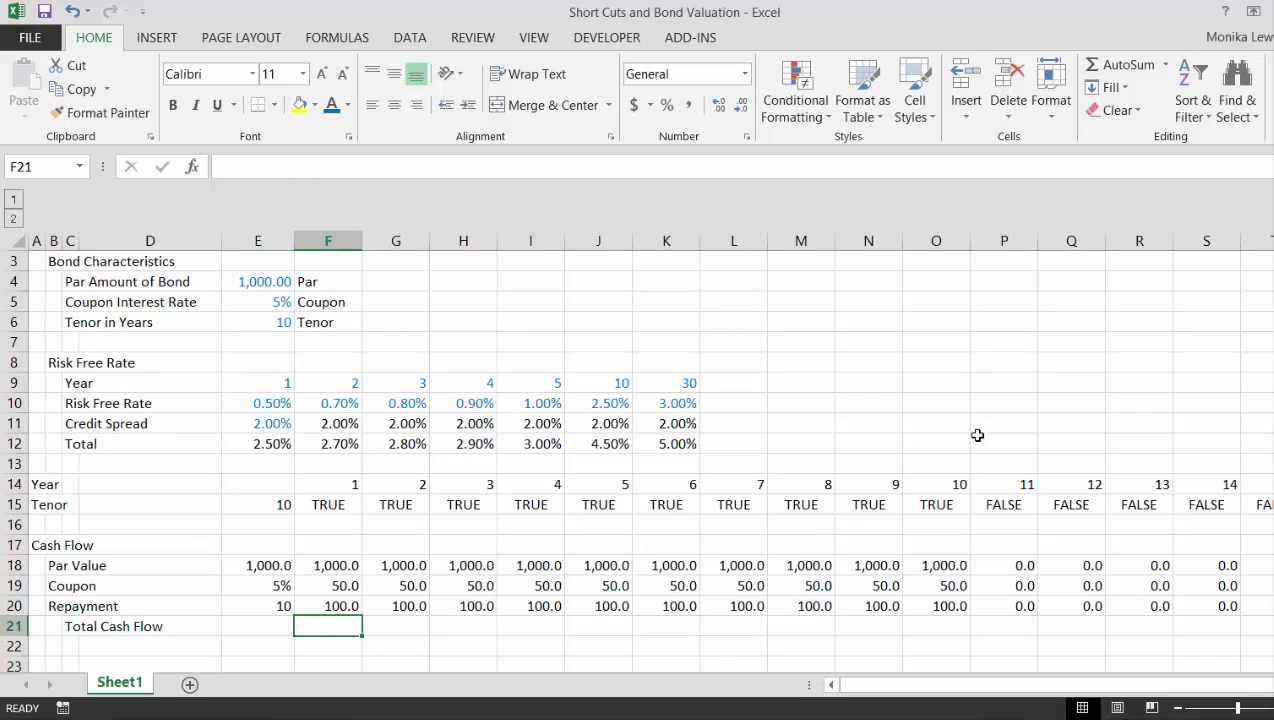
key("Up")
key("Up")
key("shift+Down")
key("shift+Down")
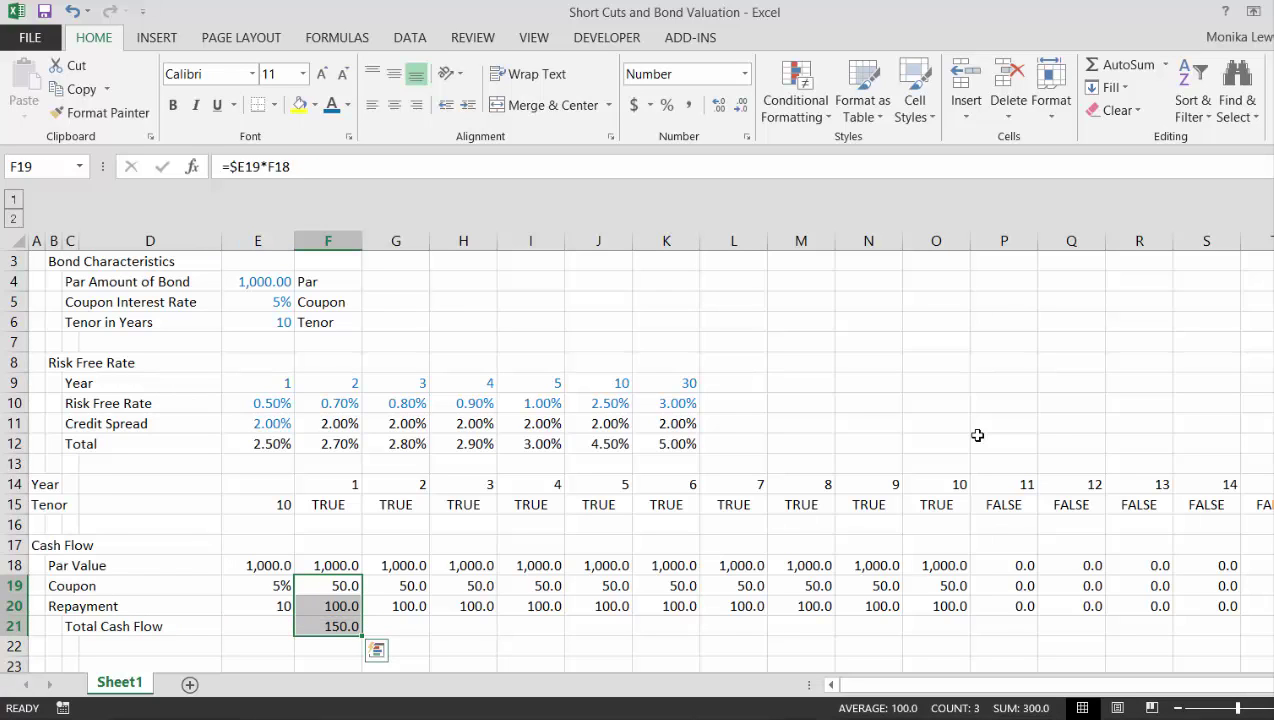
key("ctrl+shift+Right")
key("ctrl+r")
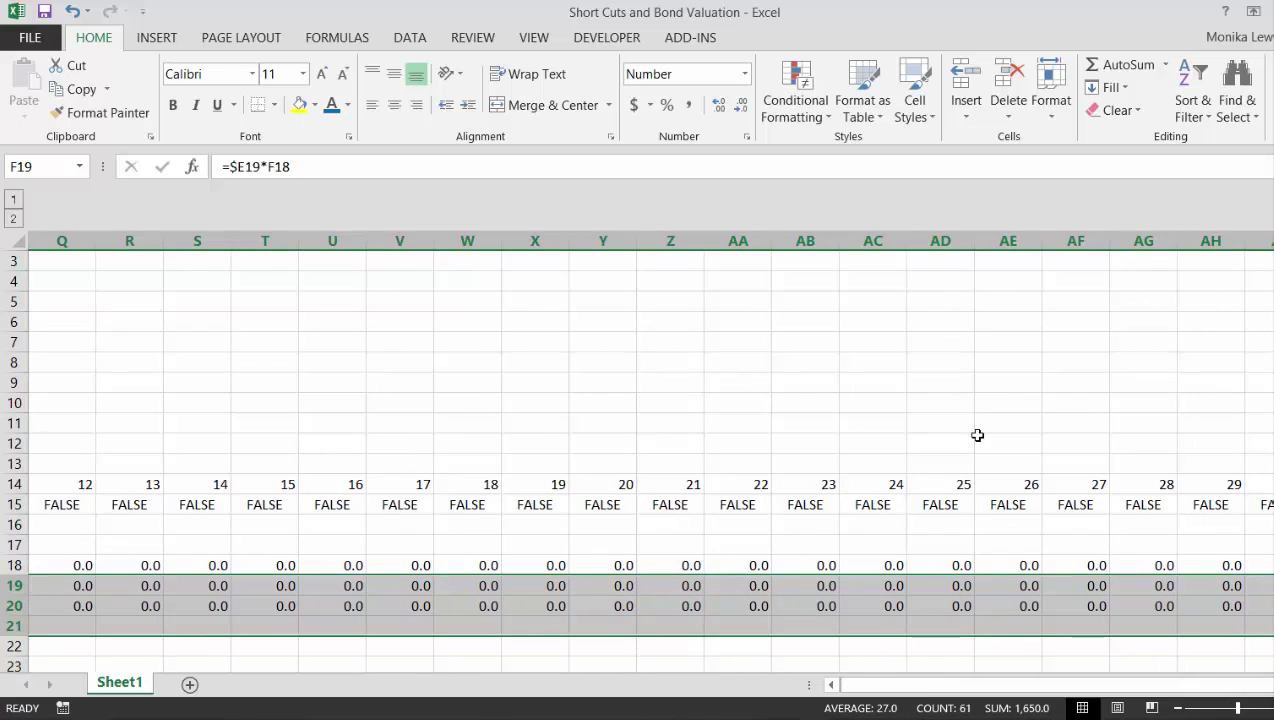
- Put an outline border around the Total Cash Flow row from C21 through year 30
key("Left")
key("Left")
key("Left")
key("Left")
key("Left")
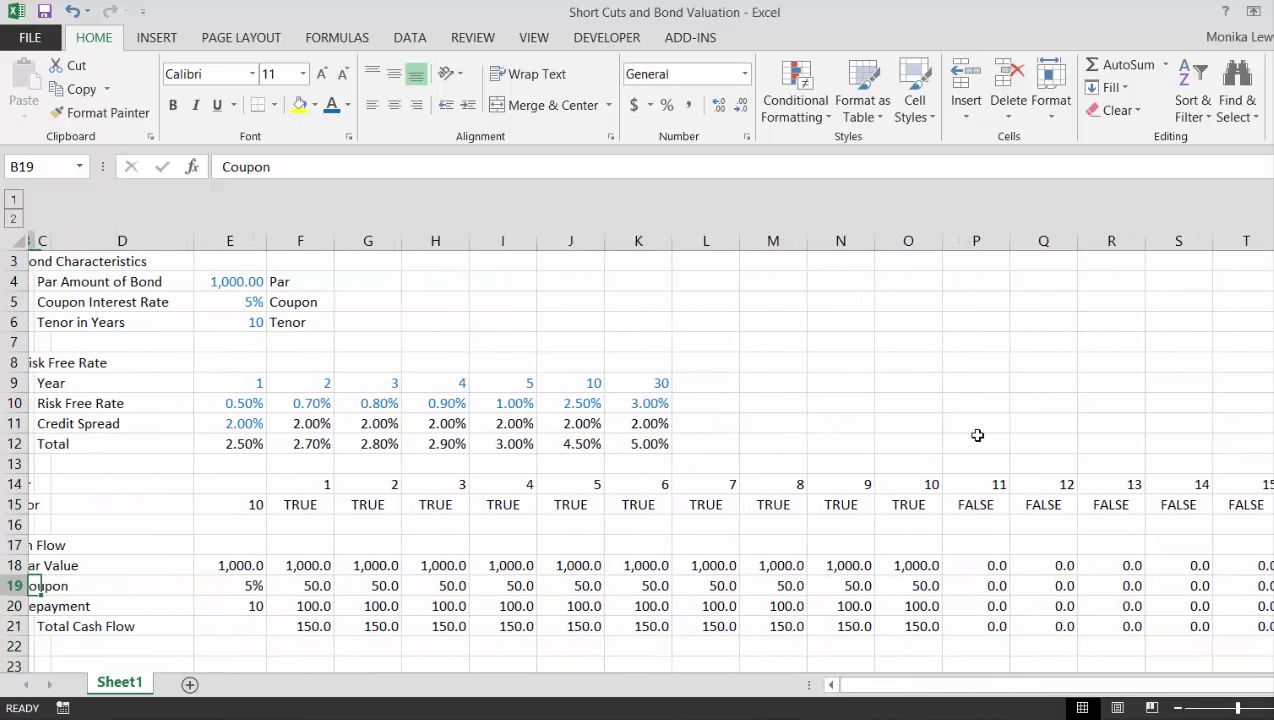
key("Down")
key("Right")
key("Right")
key("Down")
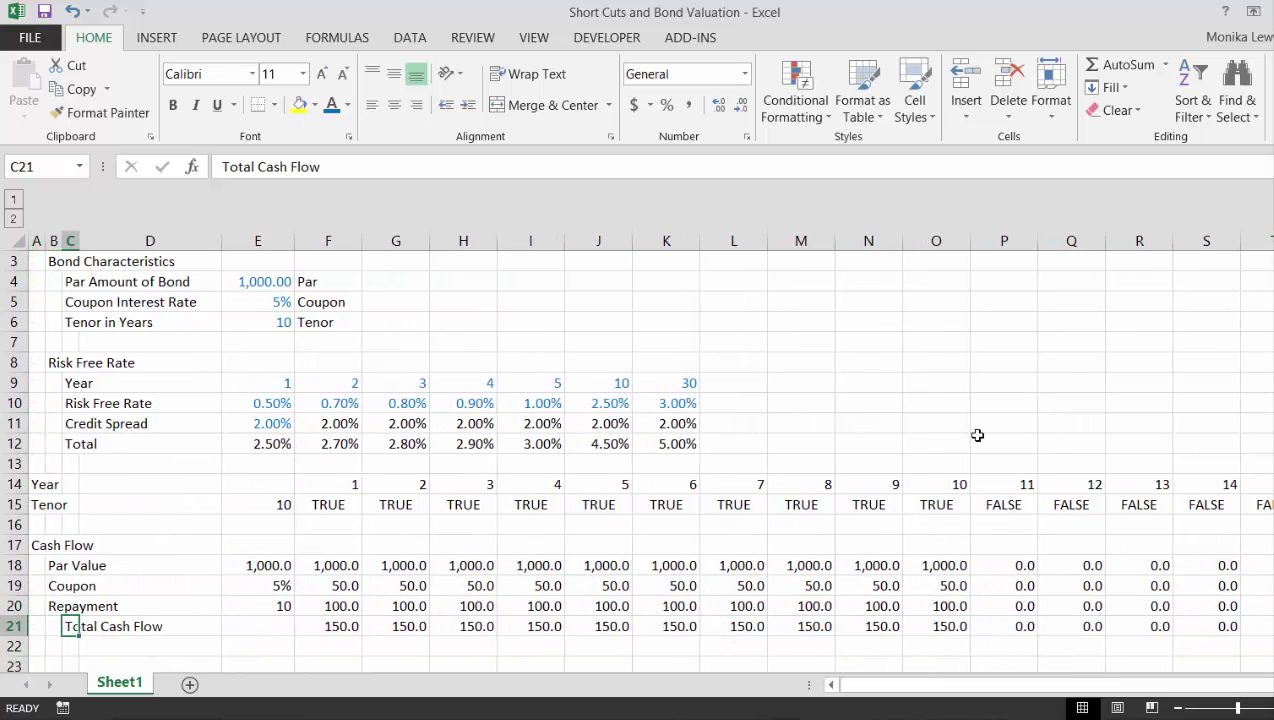
key("ctrl+shift+Right")
key("ctrl+shift+Right")
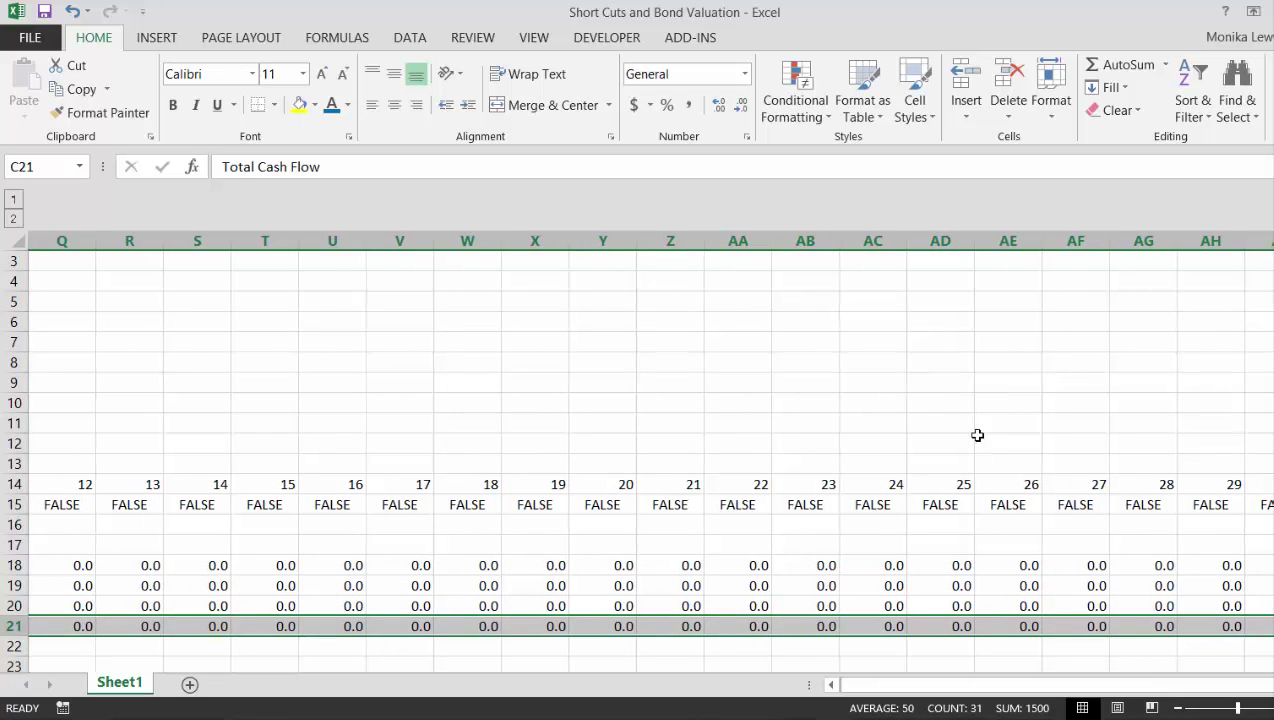
key("ctrl+shift+7")
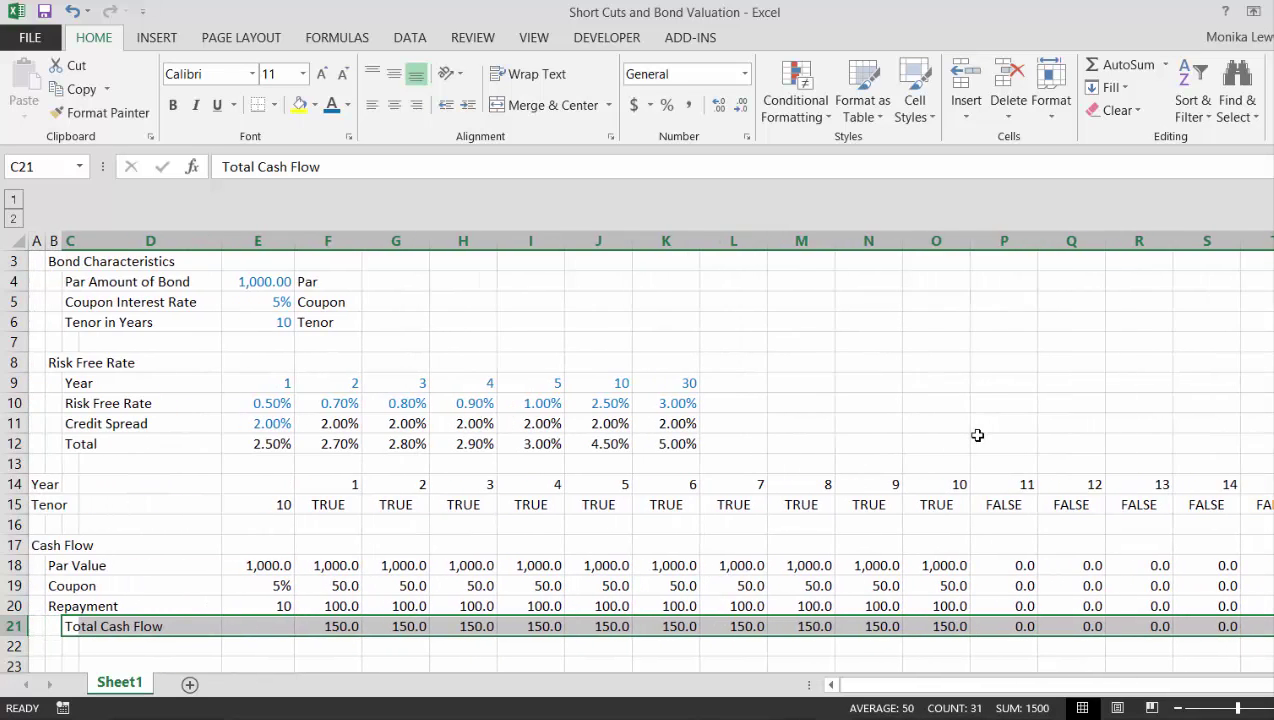
key("Left")
key("Down")
key("Down")
key("Down")
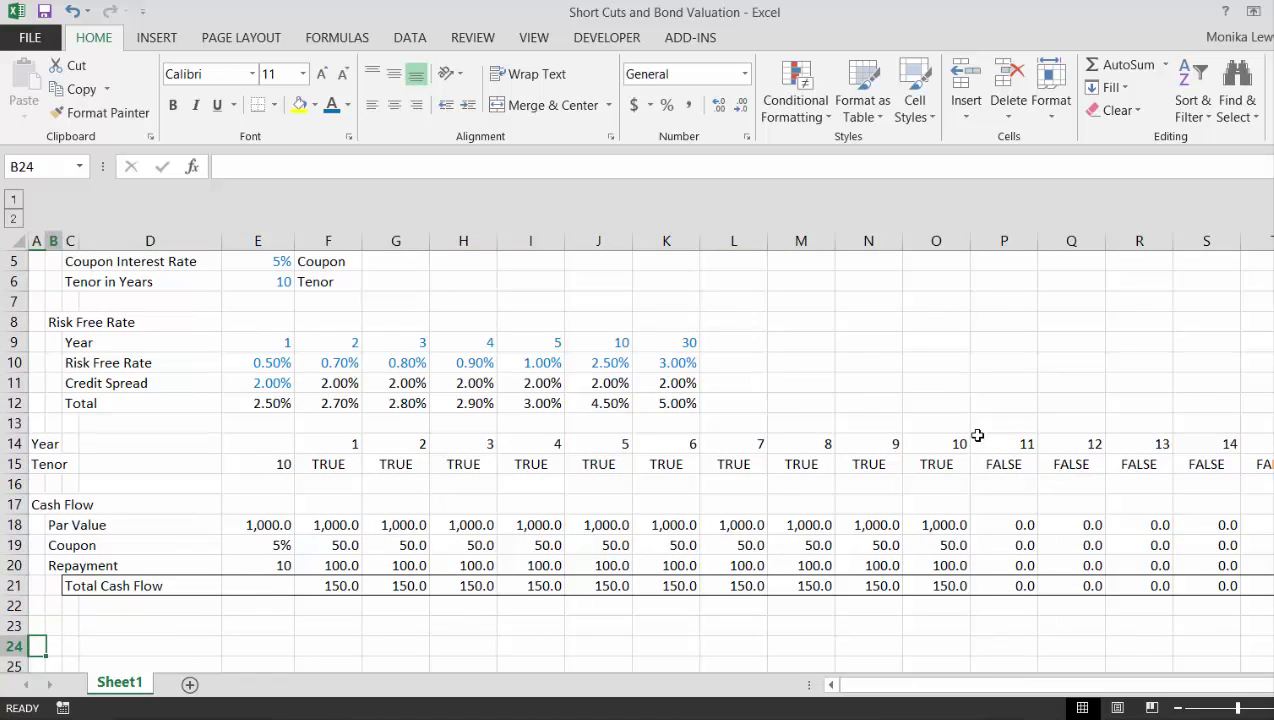
- Examine the bordered Total Cash Flow row and the cash flows above it across the later years
key("Right")
key("Right")
key("Right")
key("Right")
key("Right")
key("Right")
key("Right")
key("Right")
key("Right")
key("Right")
key("Right")
key("Right")
key("Right")
key("Right")
key("Right")
key("Right")
key("Right")
key("Right")
key("Right")
key("Right")
key("Right")
key("Right")
key("Right")
key("Right")
key("Right")
key("Right")
key("Right")
key("Right")
key("Right")
key("Right")
key("Right")
key("Right")
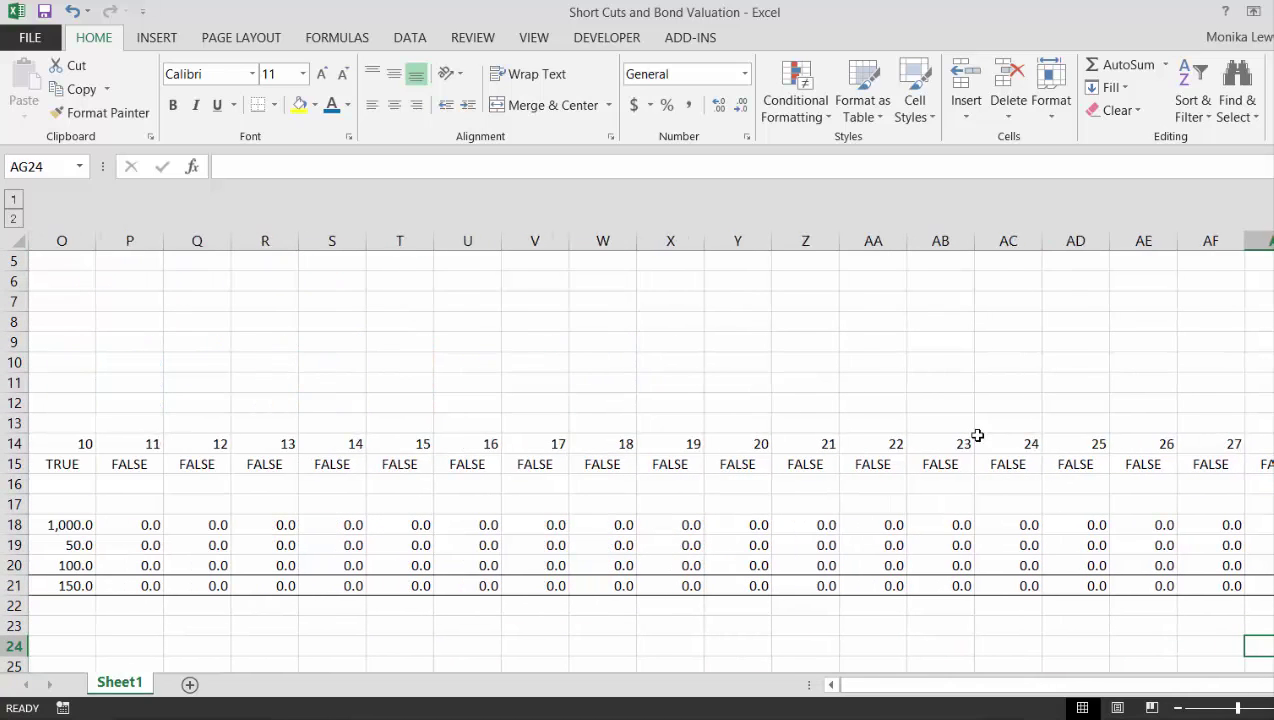
key("Left")
key("Left")
key("Left")
key("Left")
key("Left")
key("Left")
key("Left")
key("Left")
key("Left")
key("Left")
key("Left")
key("Left")
key("Left")
key("Left")
key("Left")
key("Left")
key("Left")
key("Left")
key("Left")
key("Left")
key("Left")
key("Left")
key("Left")
key("Left")
key("Left")
key("Left")
key("Left")
key("Left")
key("Left")
key("Left")
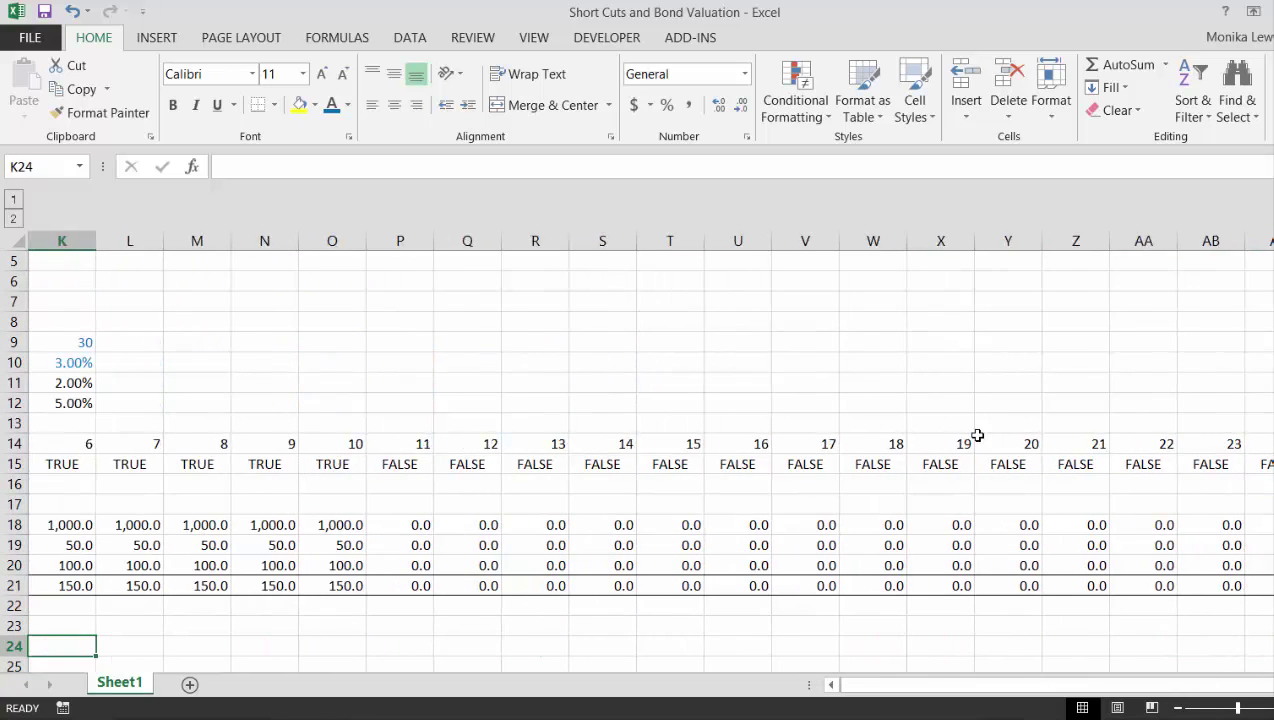
- Review the sheet from the Assumptions heading in A1 down to the Total Cash Flow row
key("Up")
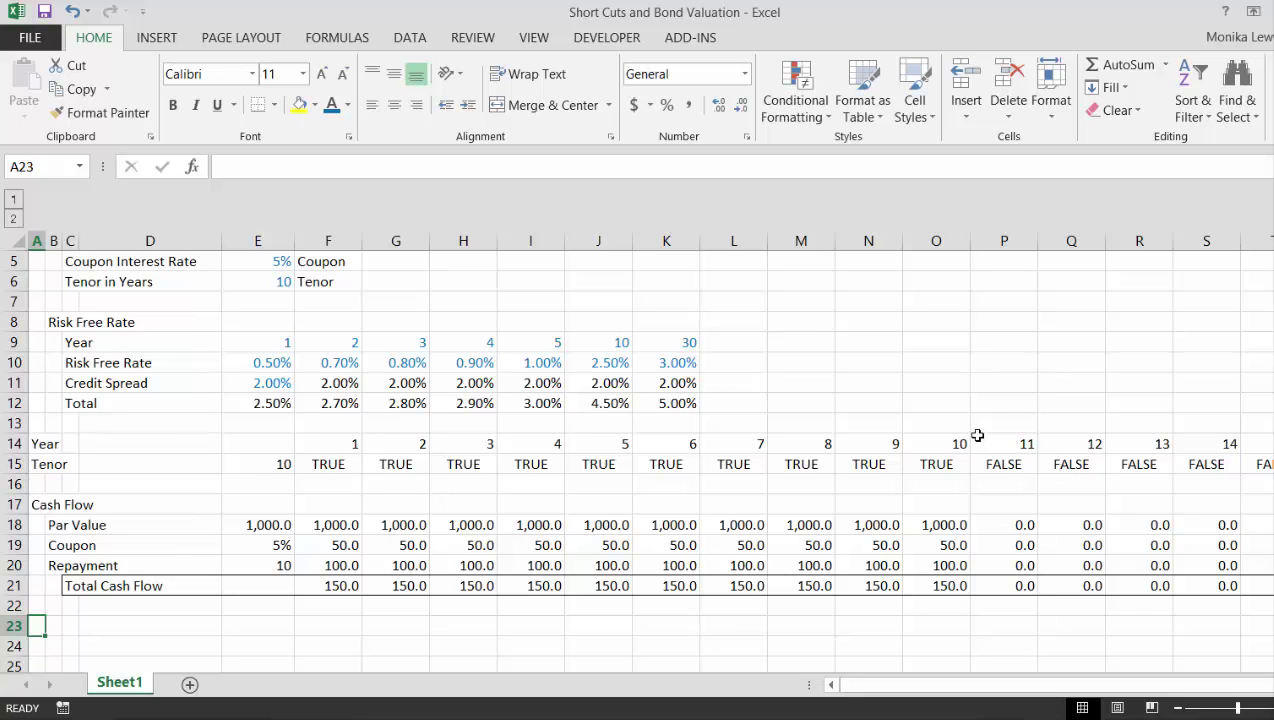
key("Up")
key("Up")
key("Up")
key("Up")
key("Up")
key("Up")
key("Up")
key("Up")
key("Up")
key("Up")
key("Up")
key("Up")
key("Up")
key("Up")
key("Up")
key("Up")
key("Up")
key("Up")
key("Up")
key("Up")
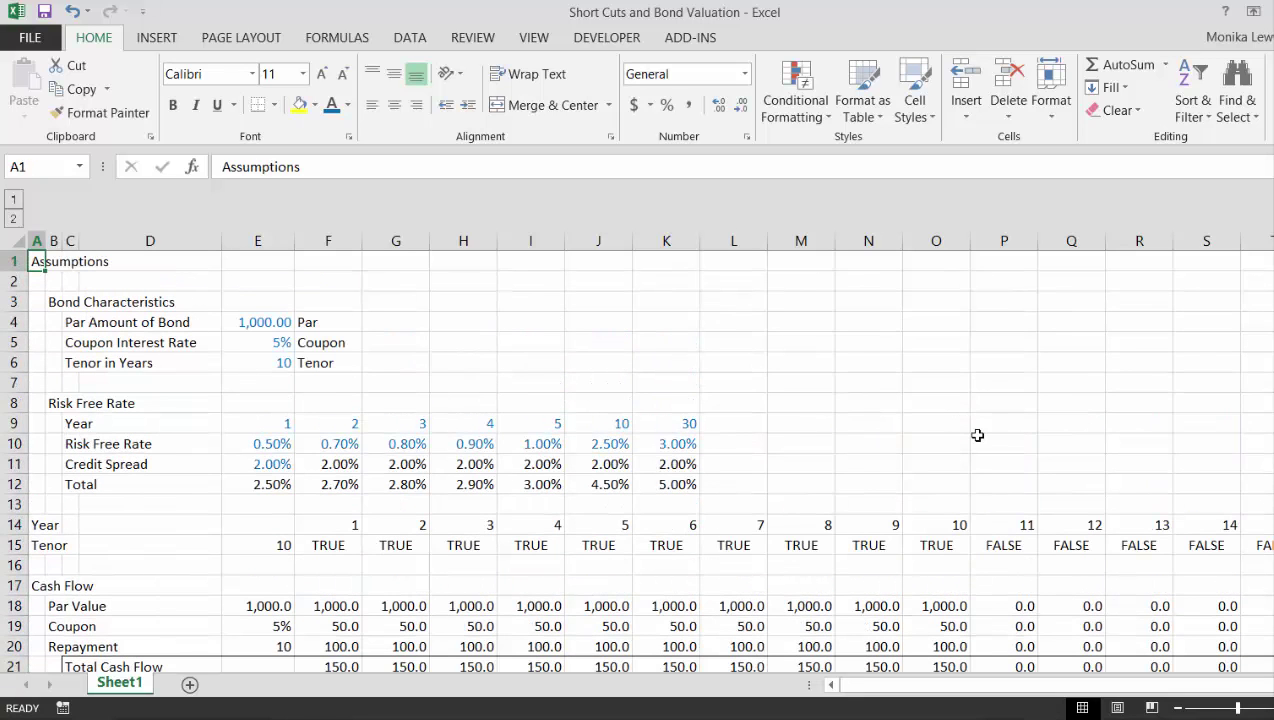
key("Down")
key("Down")
key("Down")
key("Down")
key("Down")
key("Down")
key("Down")
key("Down")
key("Down")
key("Down")
key("Down")
key("Down")
key("Down")
key("Down")
key("Down")
key("Down")
key("Down")
key("Down")
key("Down")
key("Down")
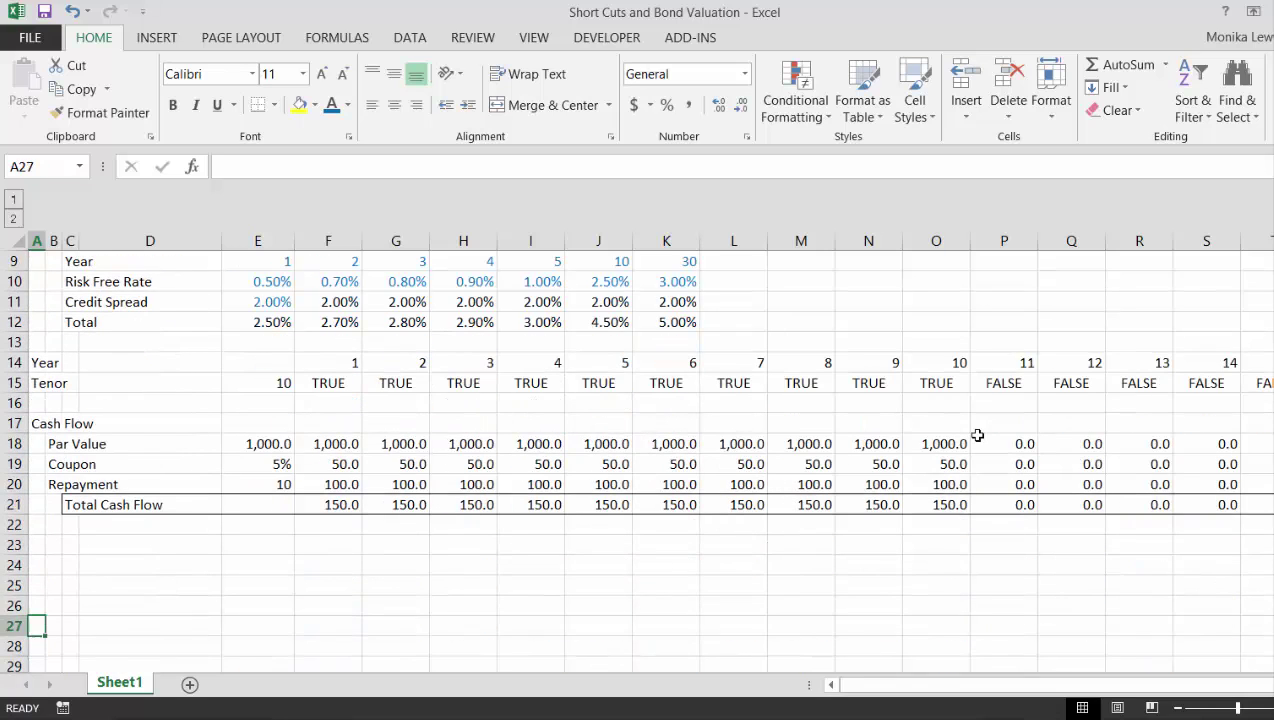
key("Up")
key("Up")
key("Up")
key("Up")
key("Up")
key("Down")
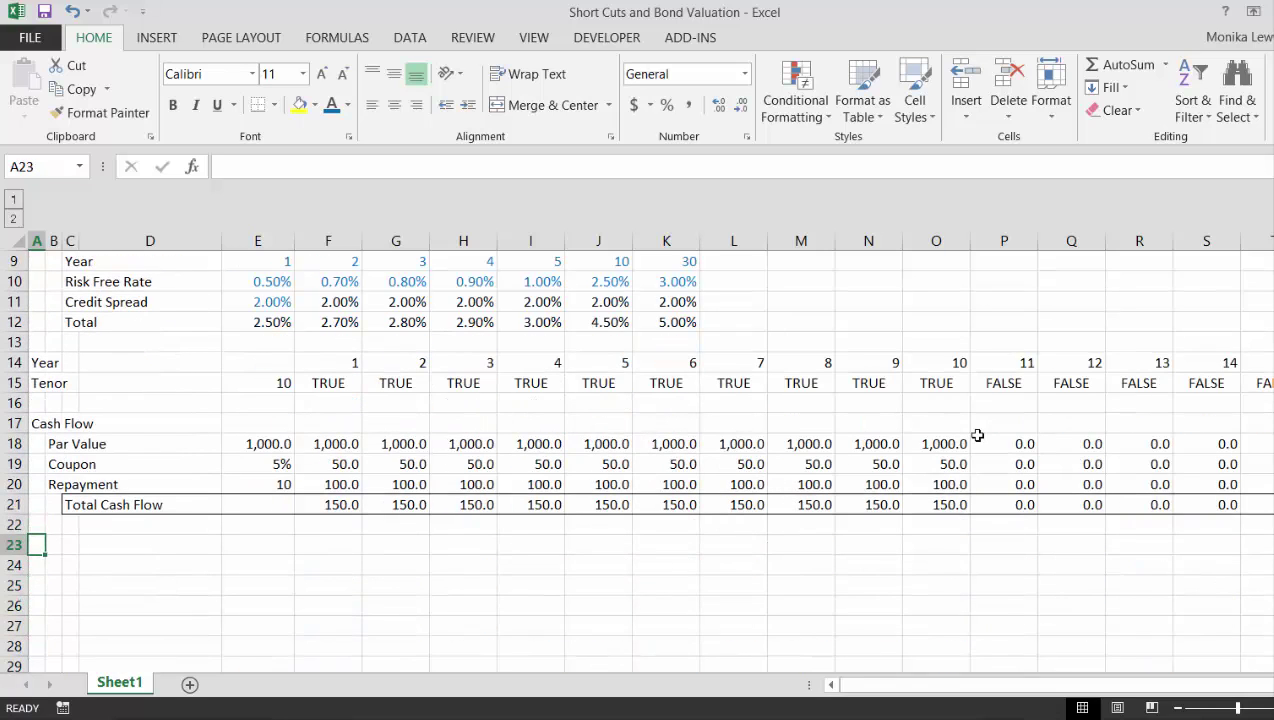
key("Right")
key("Up")
key("Right")
key("Up")
key("Right")
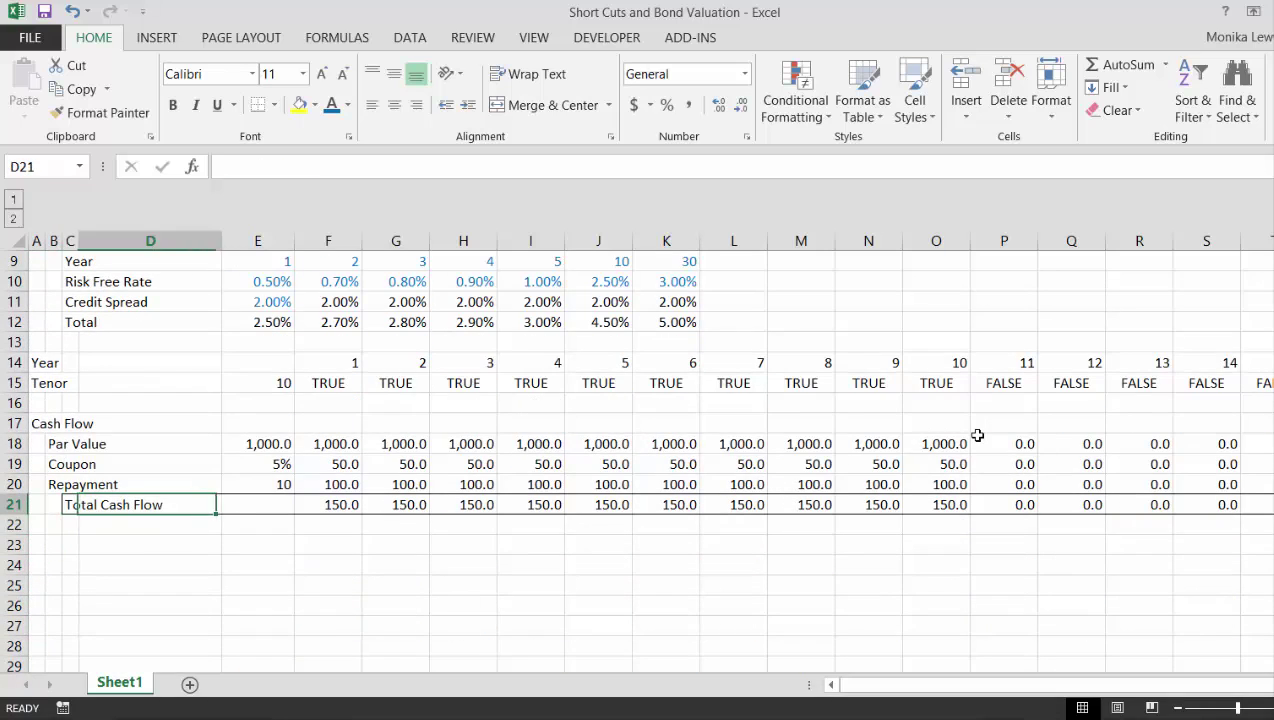
- Examine the Total Cash Flow row and the cash flows above it out to the late years and back to its label
key("Right")
key("Right")
key("Right")
key("Right")
key("Right")
key("Right")
key("Right")
key("Right")
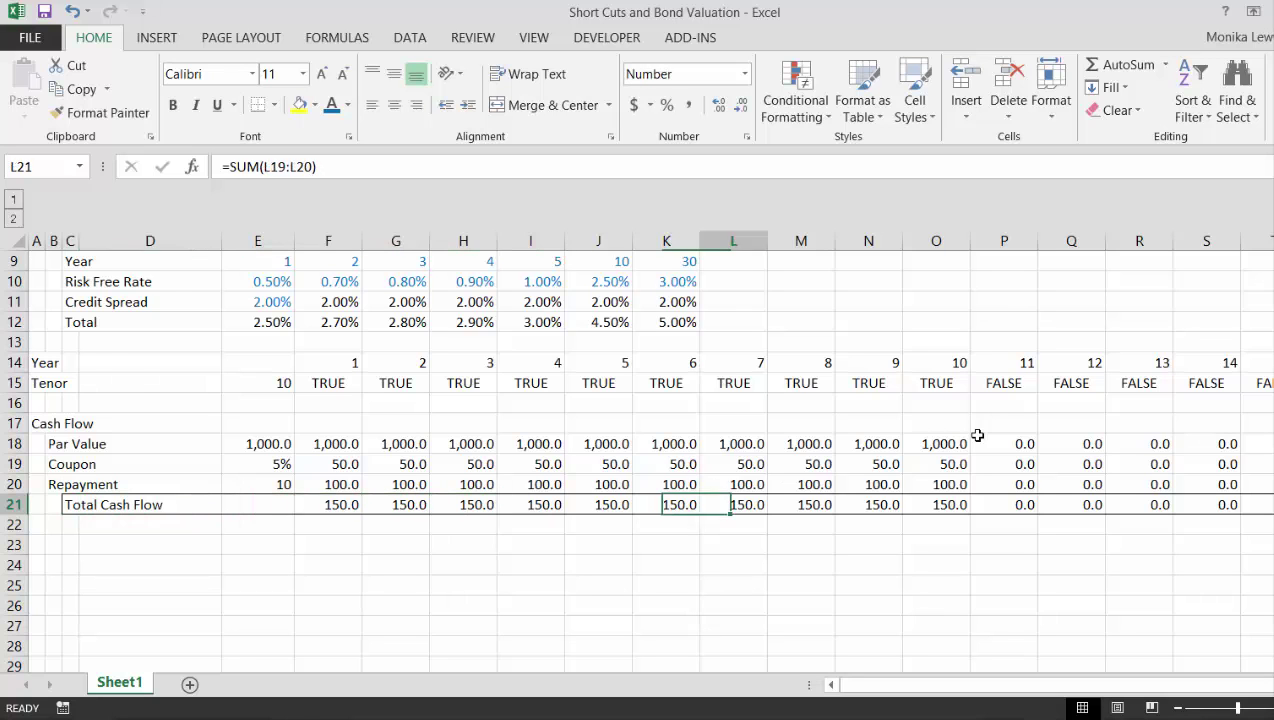
key("Right")
key("Right")
key("Right")
key("Right")
key("Right")
key("Right")
key("Right")
key("Right")
key("Right")
key("Right")
key("Right")
key("Right")
key("Right")
key("Right")
key("Right")
key("Right")
key("Right")
key("Right")
key("Right")
key("Right")
key("Left")
key("Left")
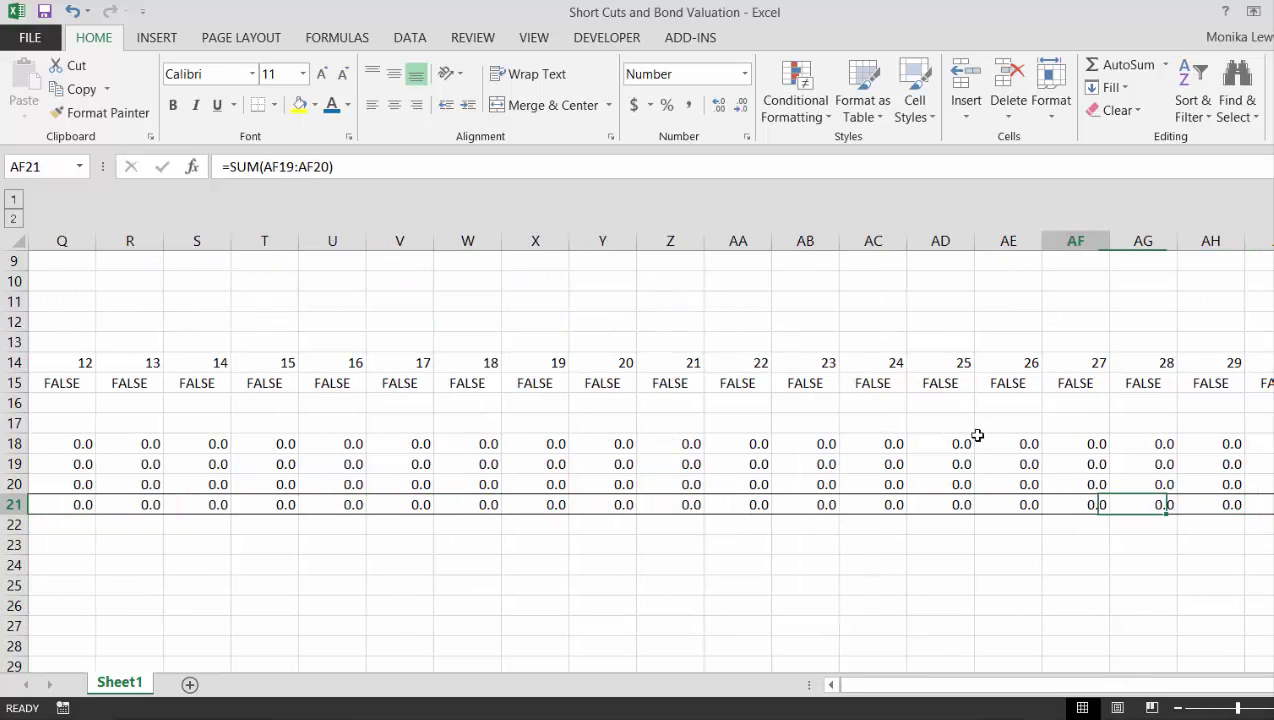
key("Left")
key("Left")
key("Left")
key("Left")
key("Left")
key("Left")
key("Left")
key("Left")
key("Left")
key("Left")
key("Left")
key("Left")
key("Left")
key("Left")
key("Left")
key("Left")
key("Left")
key("Left")
key("Left")
key("Left")
key("Right")
key("Right")
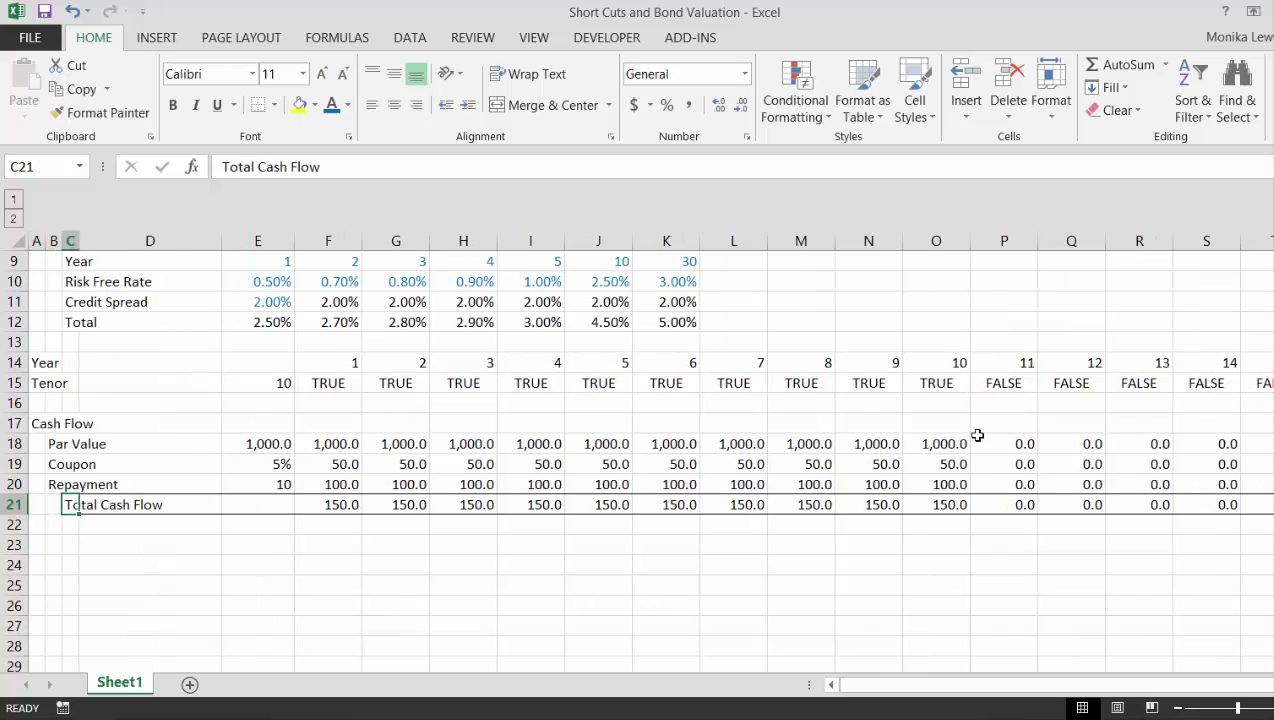
- Check the total cash flow formulas of the first four years in F21:I21
key("Right")
key("Right")
key("Right")
key("Right")
key("Left")
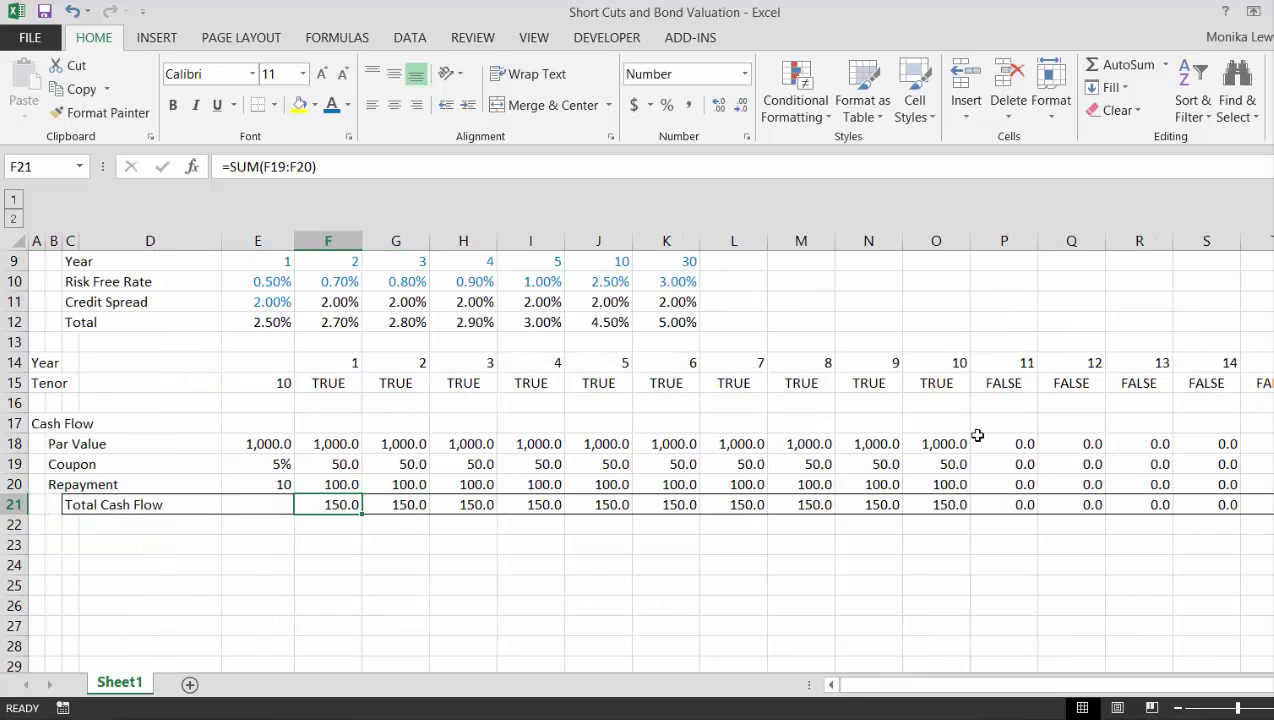
key("Right")
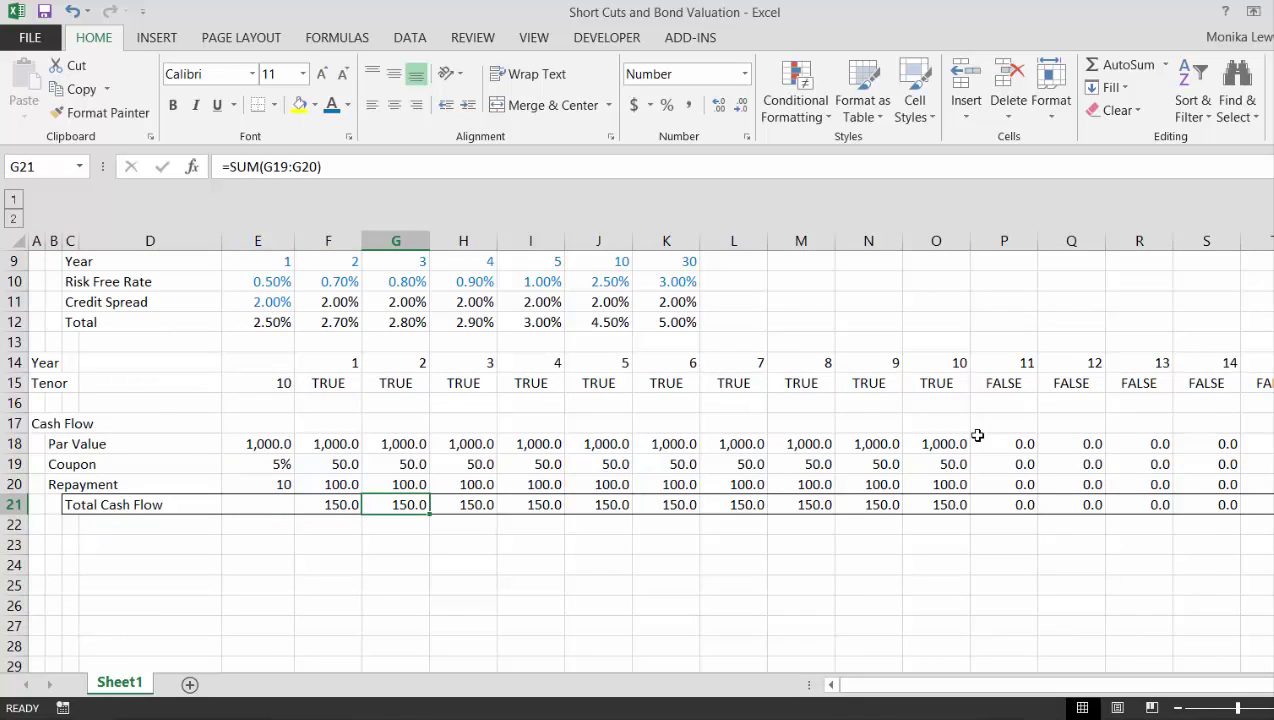
key("Right")
key("Right")
key("Left")
key("Left")
key("Left")
key("Right")
key("Right")
key("Right")
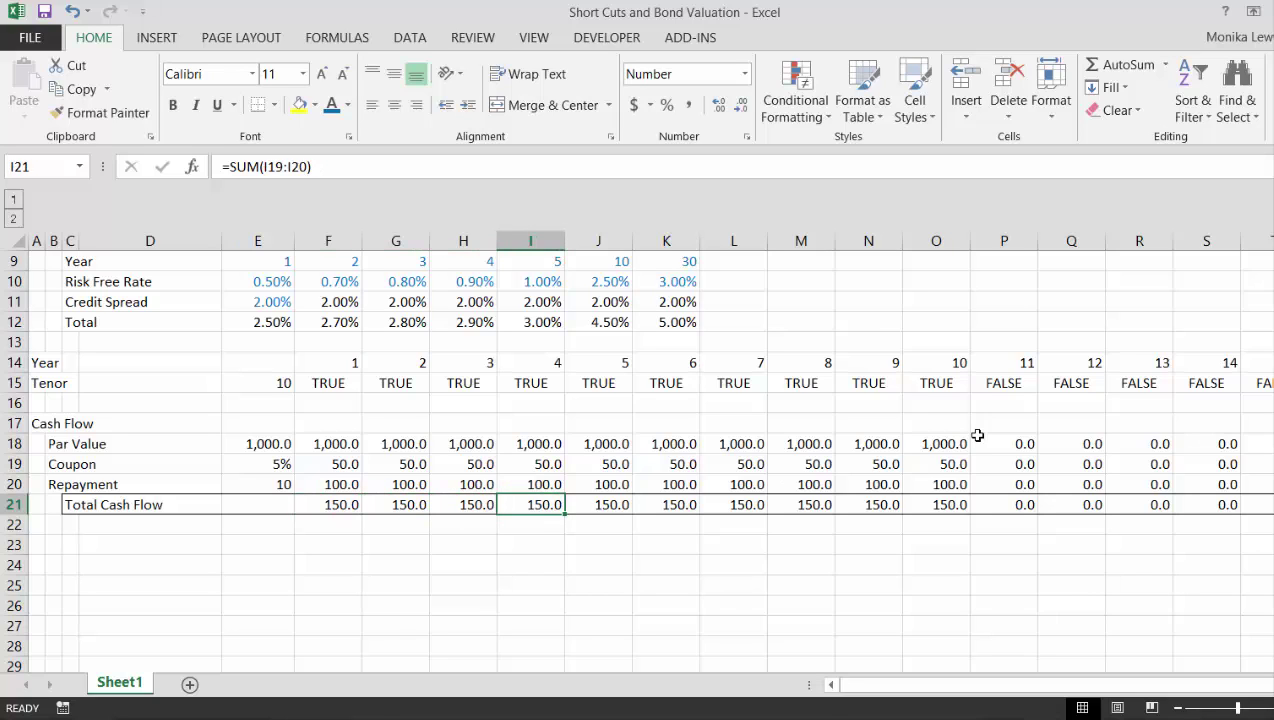
- Add the heading Valuation in A23 and the label Discount Rate in B24
key("Down")
key("Down")
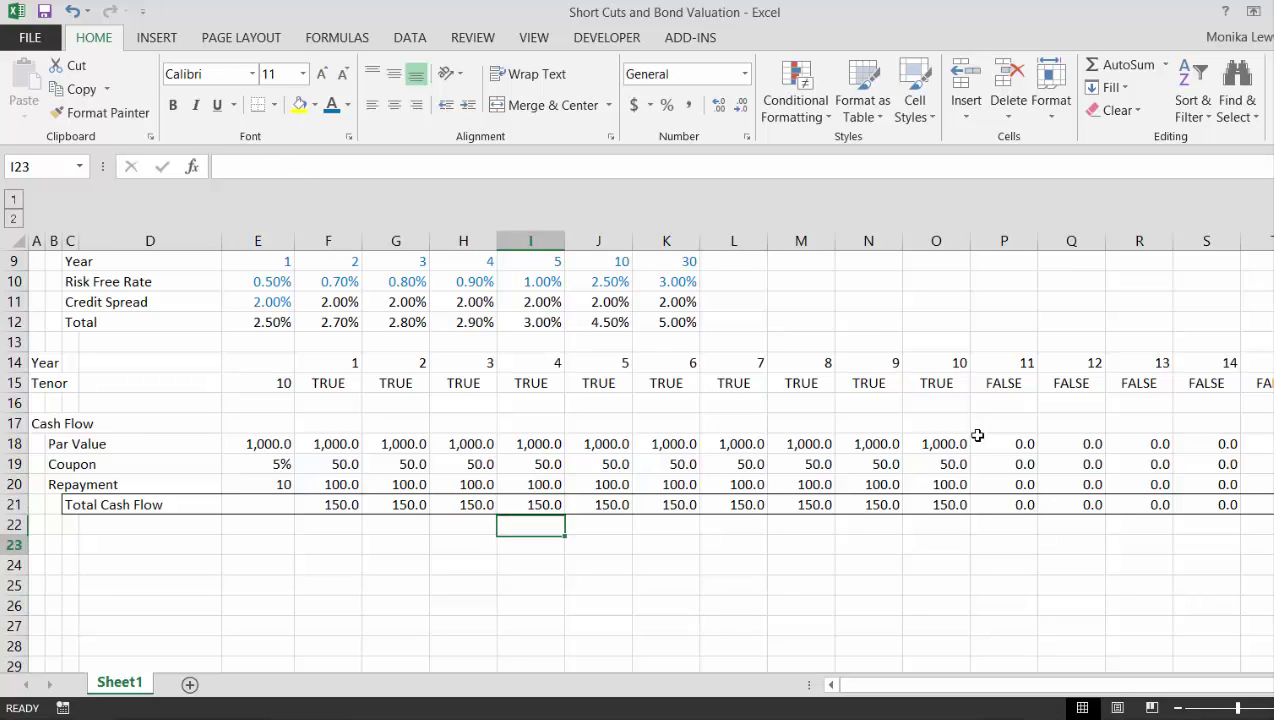
key("Left")
key("Left")
key("Left")
key("Left")
key("Left")
key("Left")
key("Left")
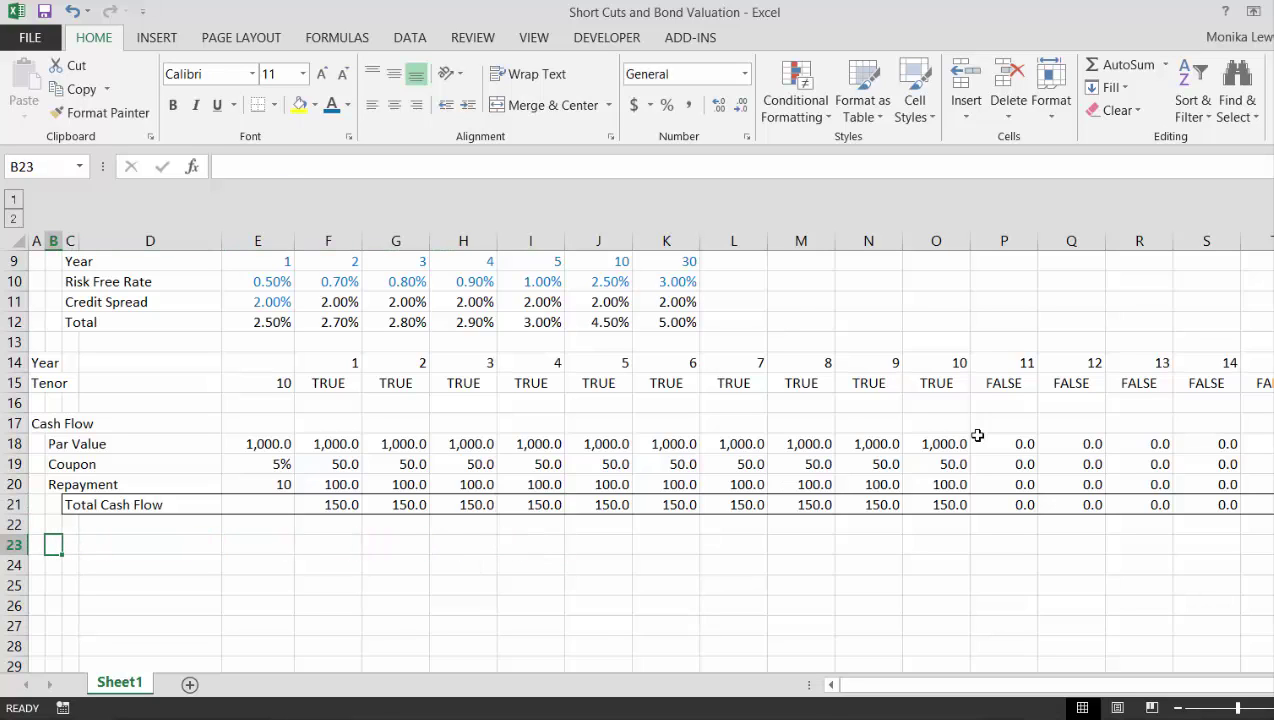
key("Left")
type("Valuation")
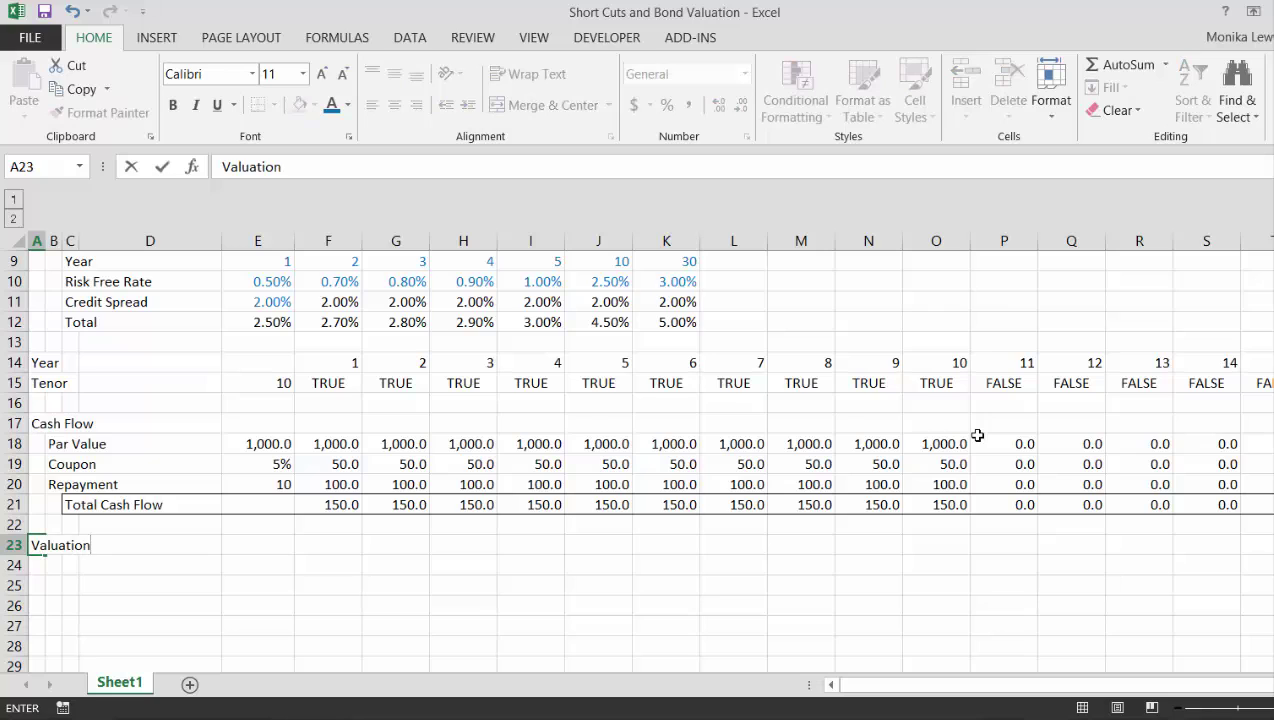
key("Return")
key("Right")
type("Discount")
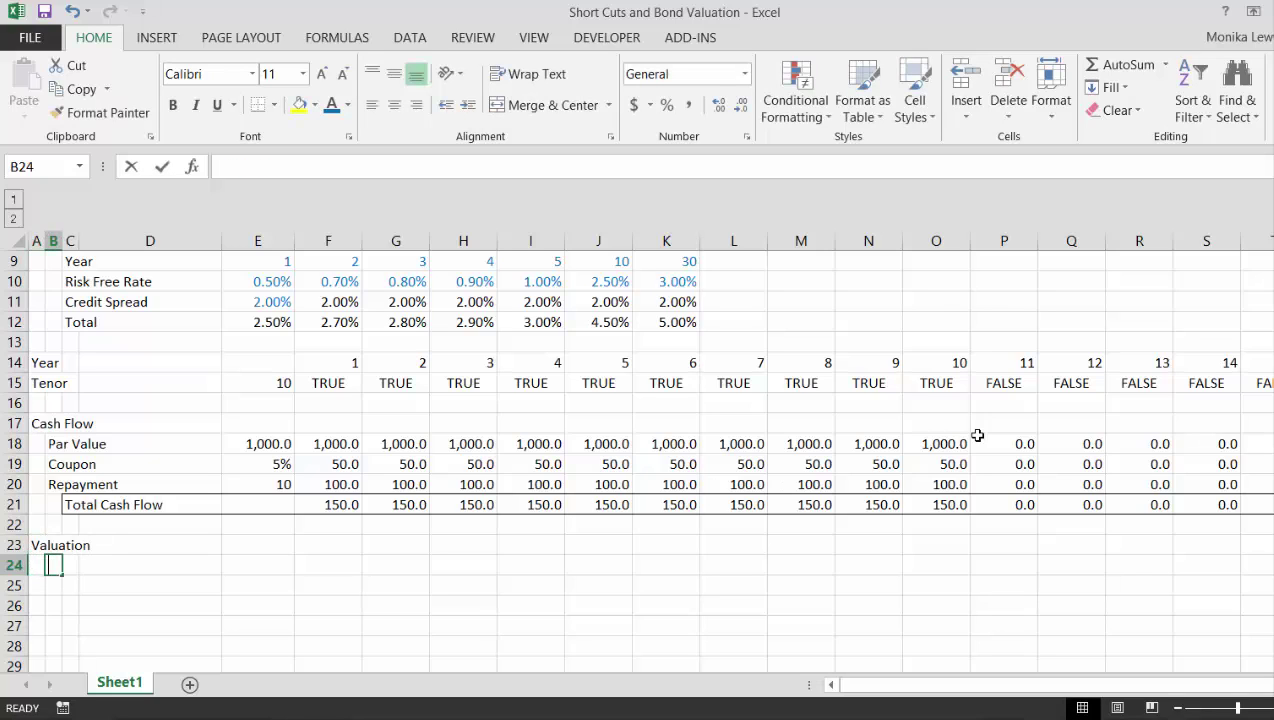
type(" Rate")
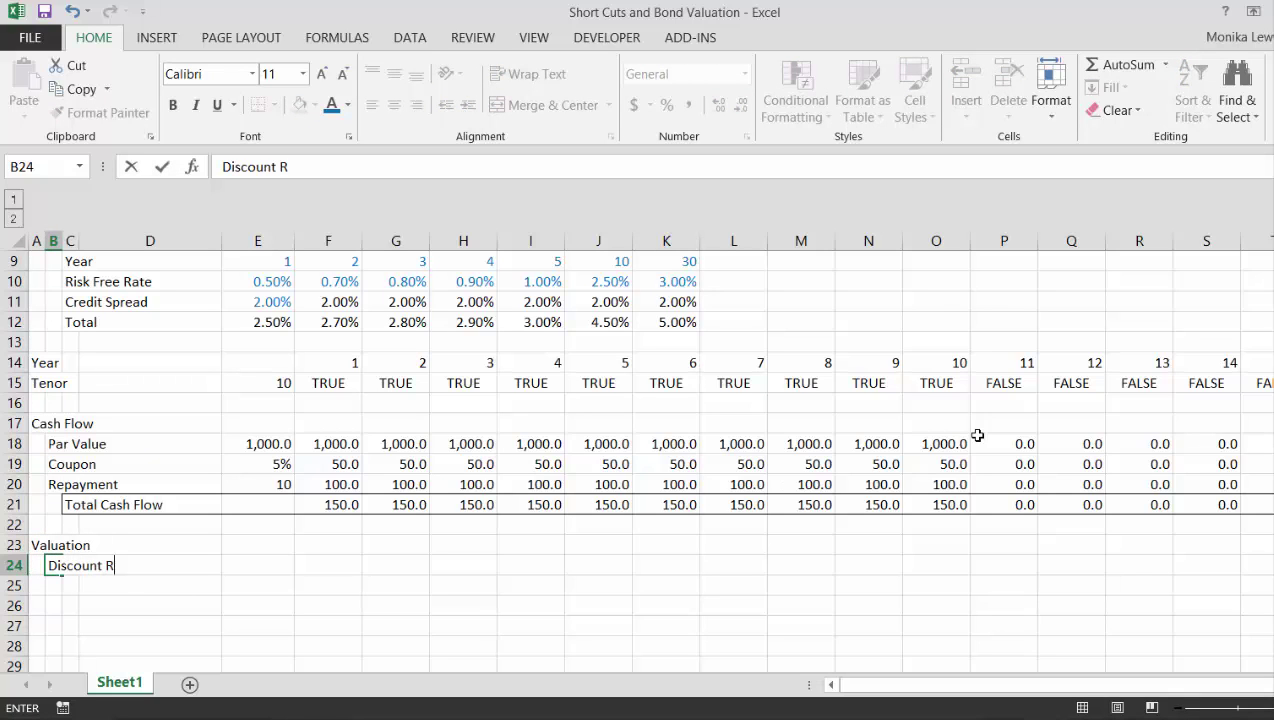
key("Return")
- Examine the yearly rate table in rows 9 to 12 as the source for the year 1 discount rate
key("Up")
key("Right")
key("Right")
key("Right")
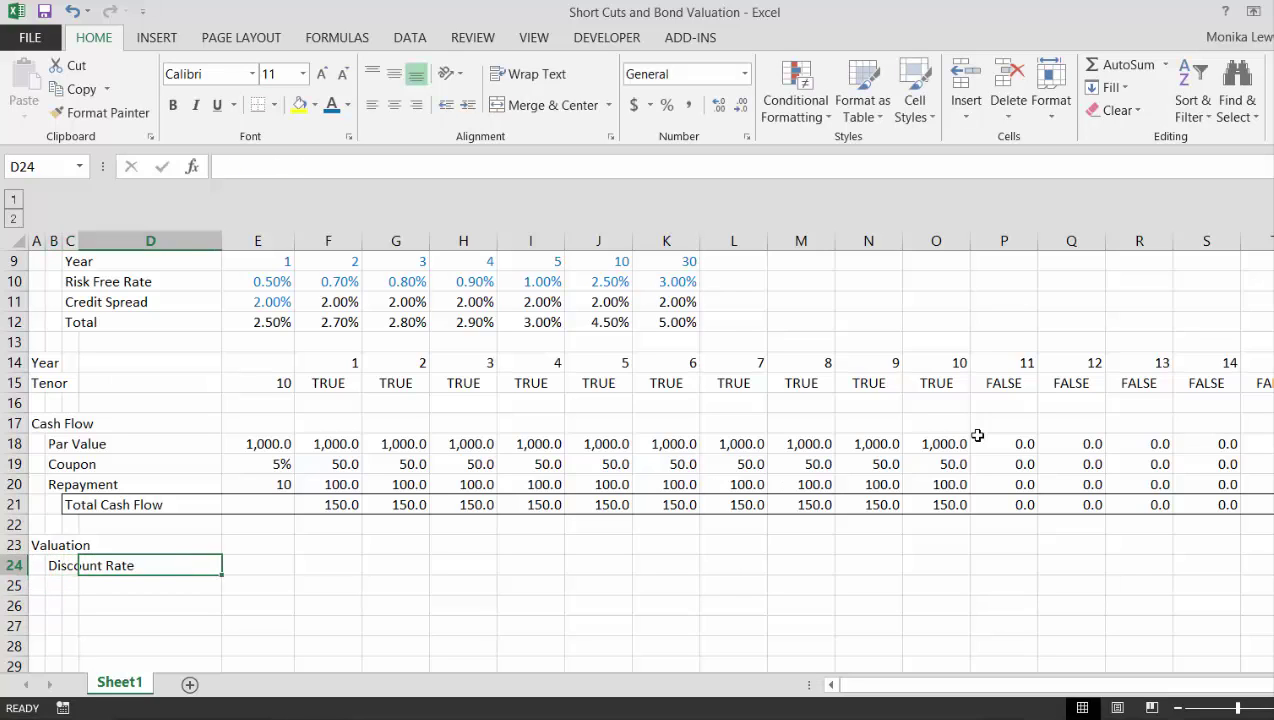
key("Right")
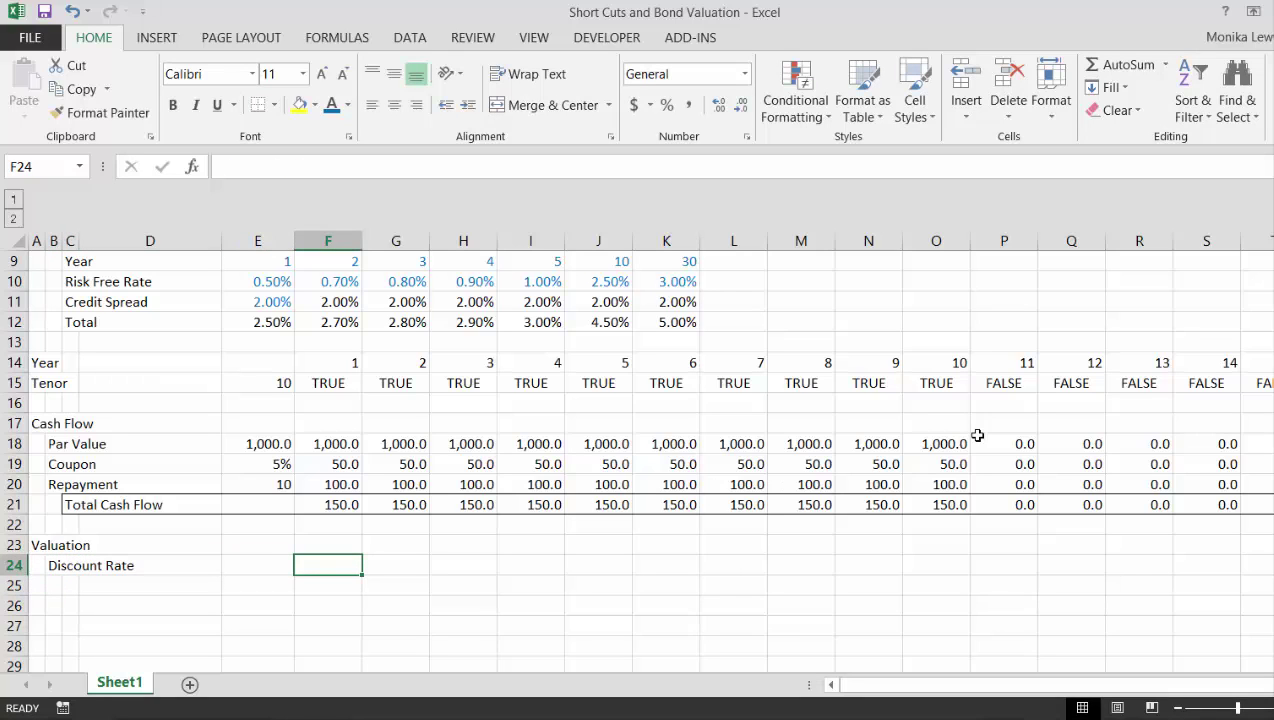
key("Up")
key("Up")
key("Up")
key("Up")
key("Up")
key("Up")
key("Up")
key("Up")
key("Up")
key("Up")
key("Up")
key("Up")
key("Up")
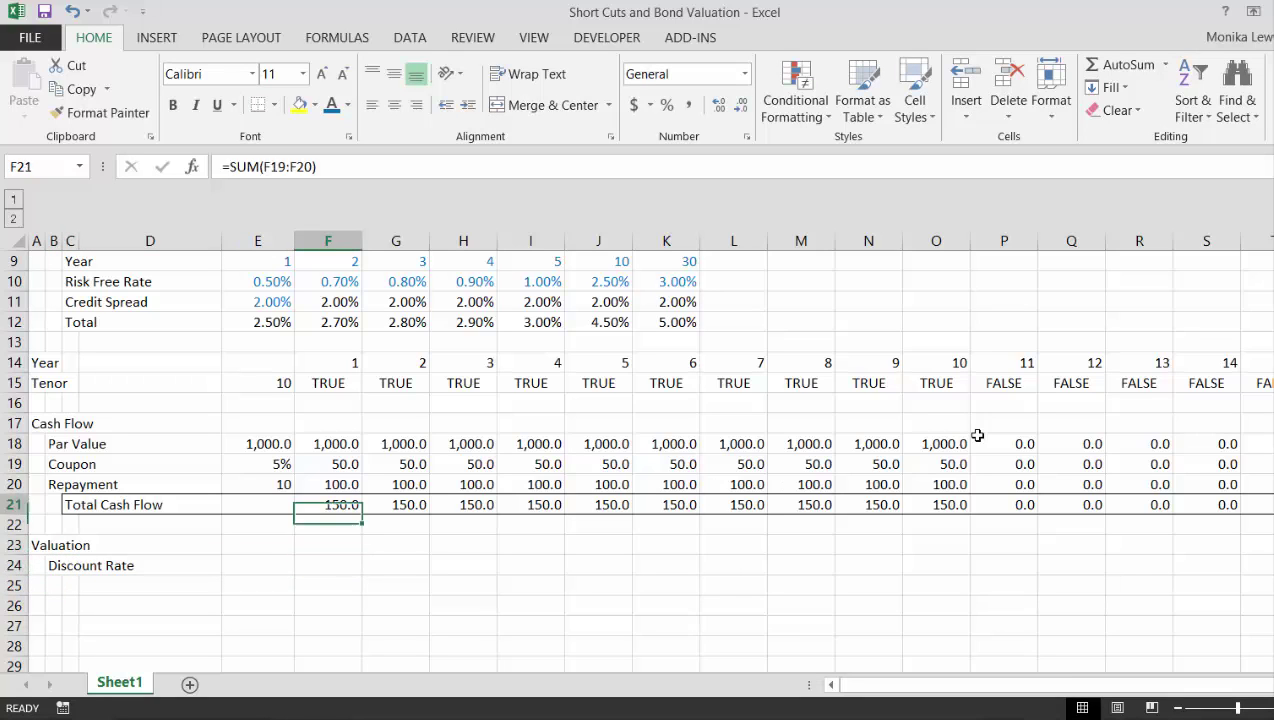
key("Down")
key("Up")
key("Up")
key("Up")
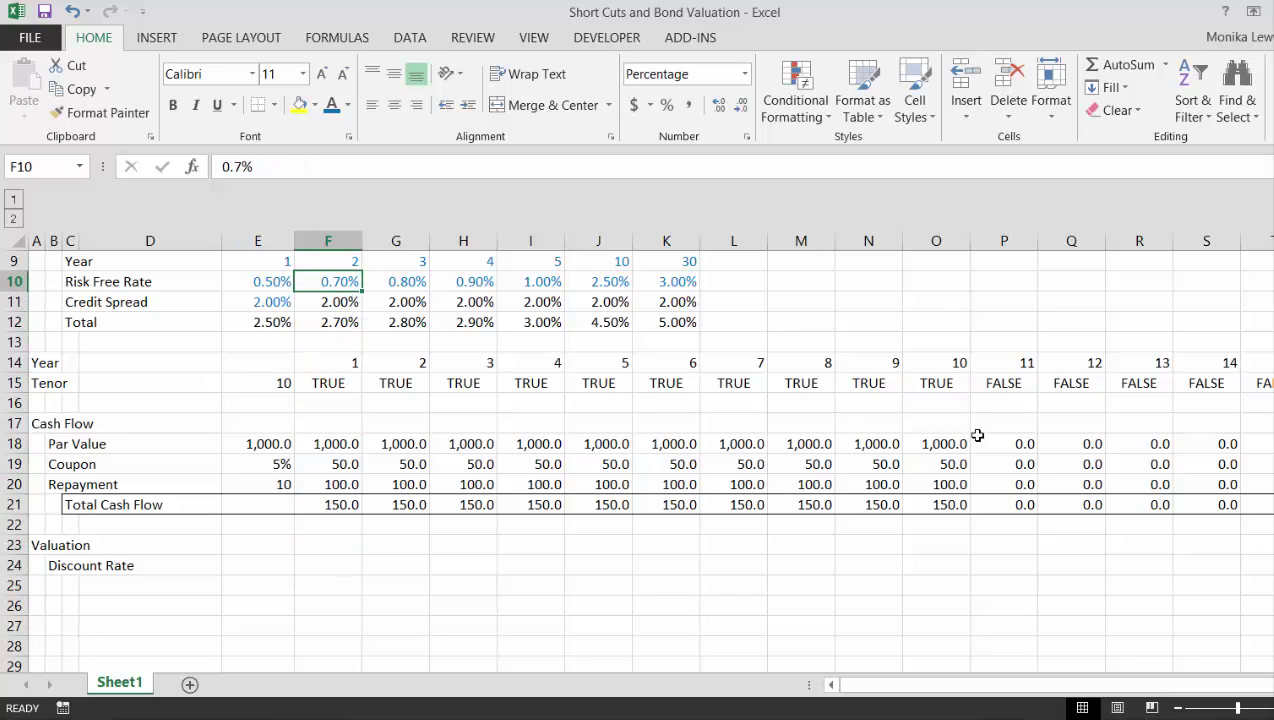
key("Down")
key("Down")
key("Down")
key("Down")
key("Down")
key("Down")
key("Down")
key("Down")
key("Down")
key("Down")
key("Down")
key("Down")
key("Down")
key("Down")
key("Down")
key("Down")
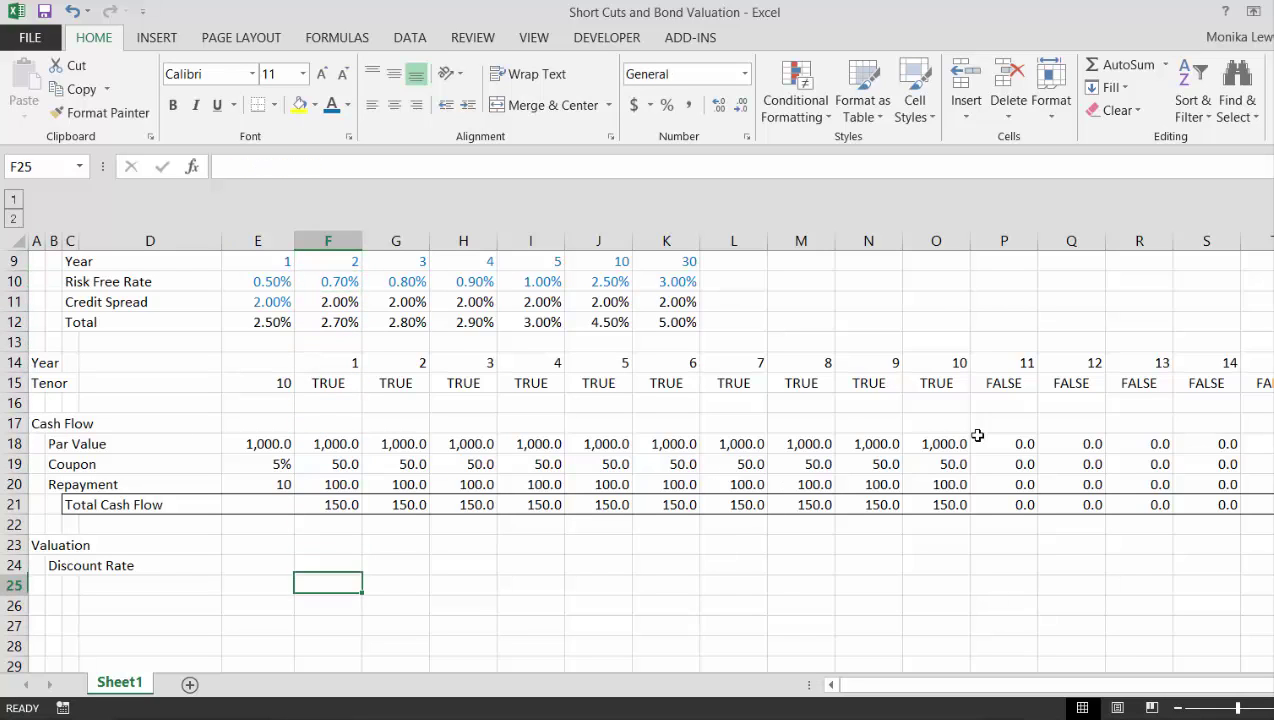
- Start a LOOKUP formula in F24 with the year in F14 as its lookup value
key("Up")
type("=l")
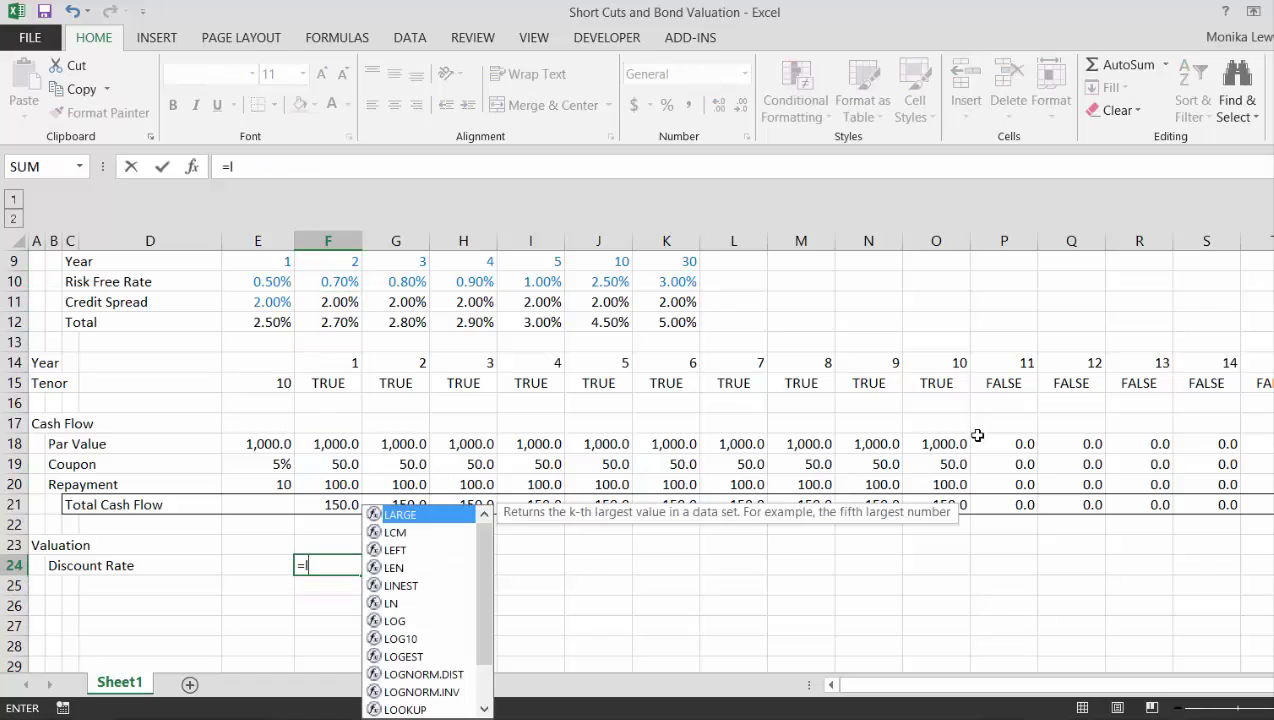
key("Down")
key("Up")
type("oo")
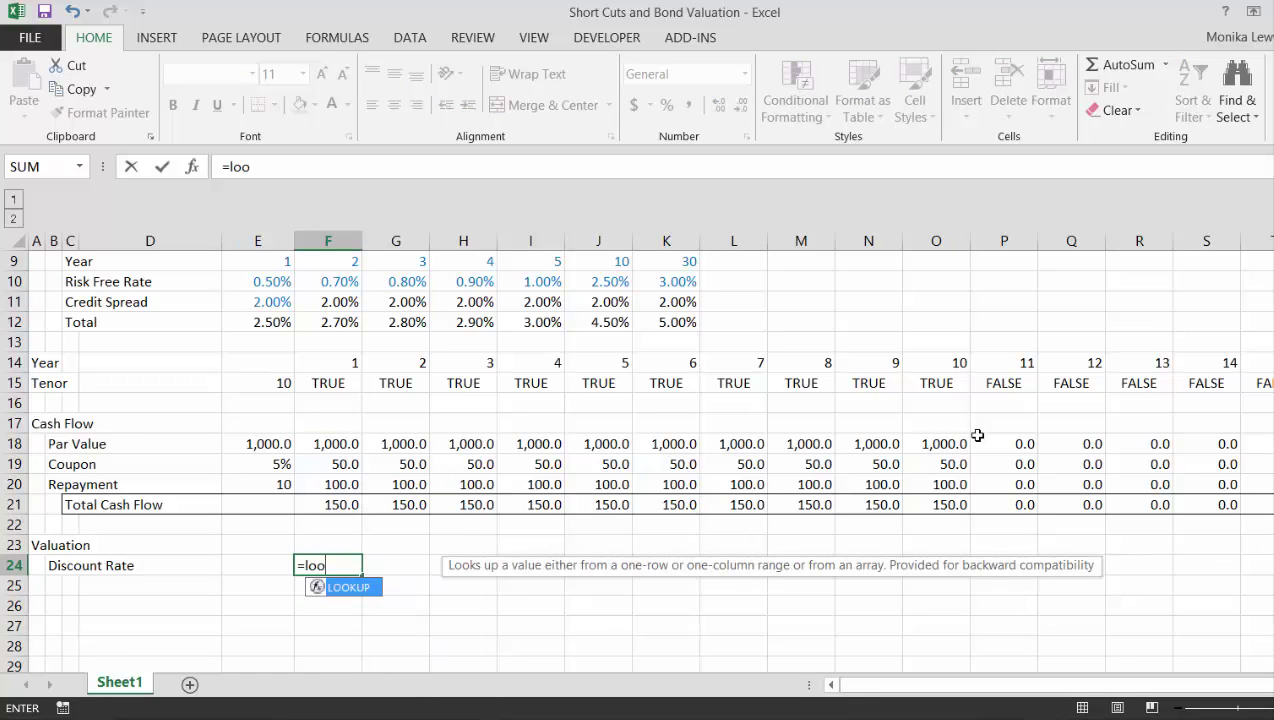
key("Tab")
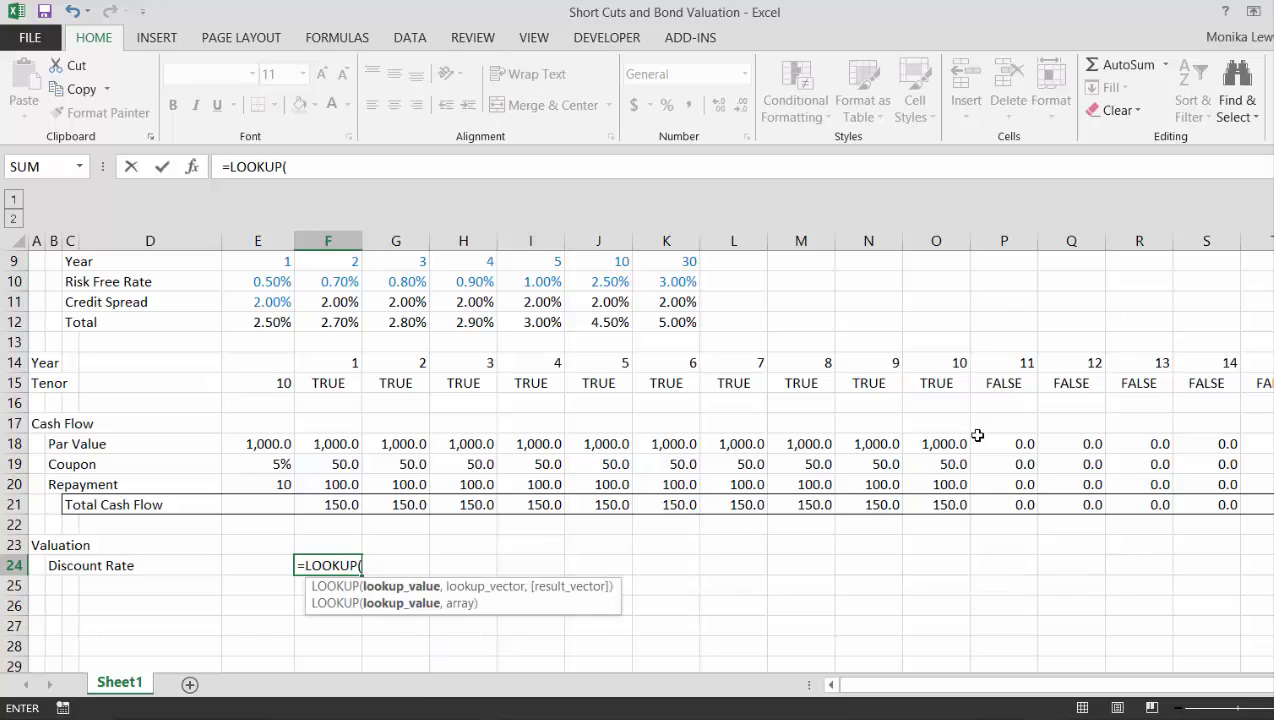
key("Up")
key("Up")
key("Up")
key("Up")
key("Up")
key("Up")
key("Up")
key("Up")
key("Up")
key("Up")
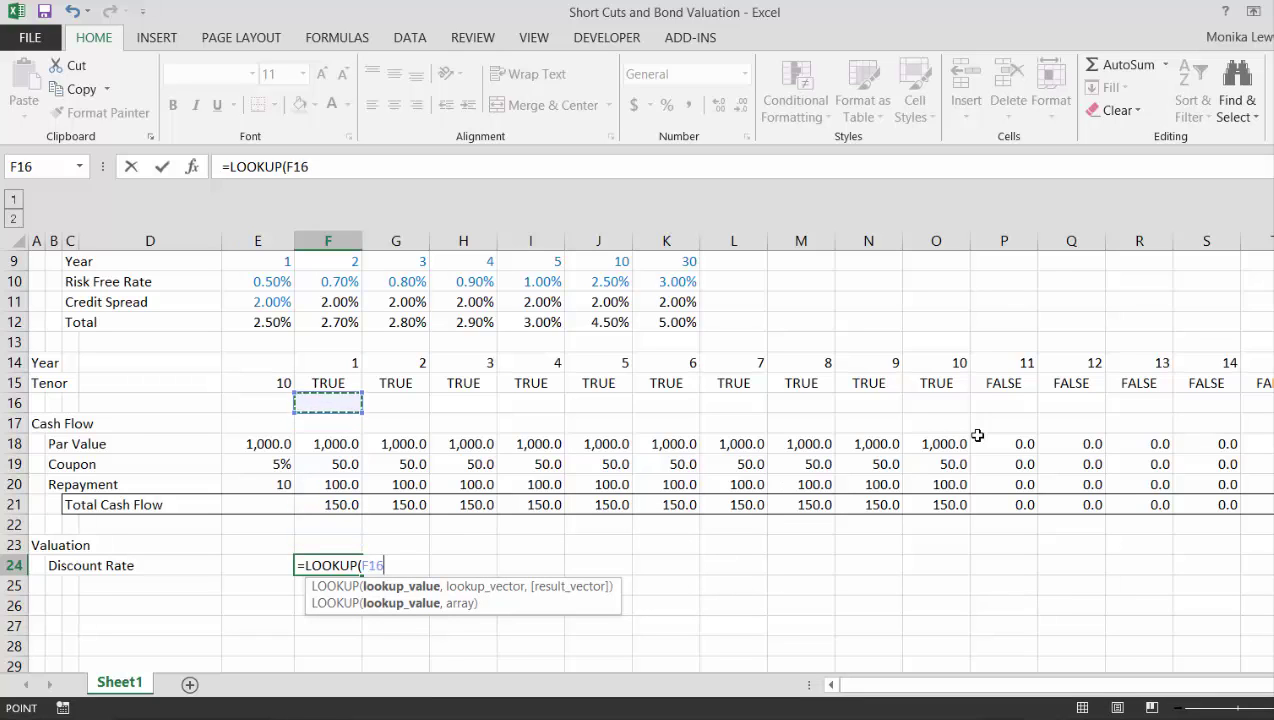
type(",")
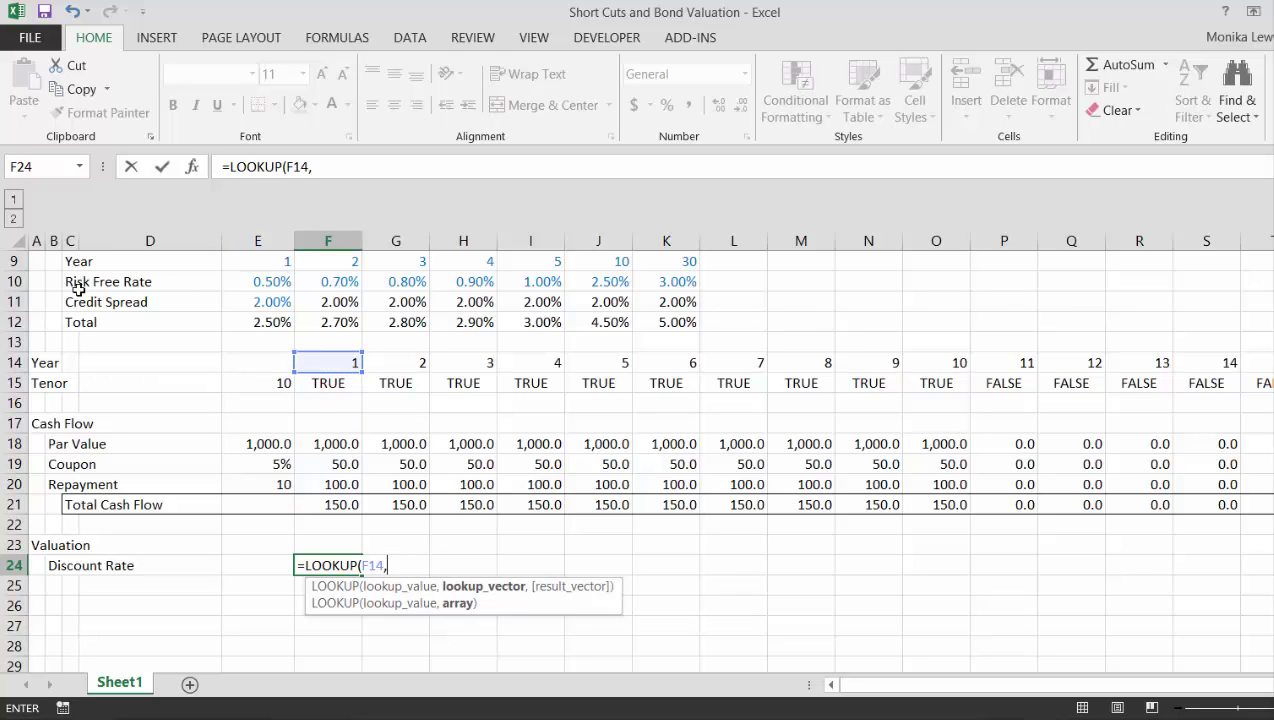
- Use the whole Year row of the rate table, 9:9, as the LOOKUP formula's lookup vector
left_click(334, 265)
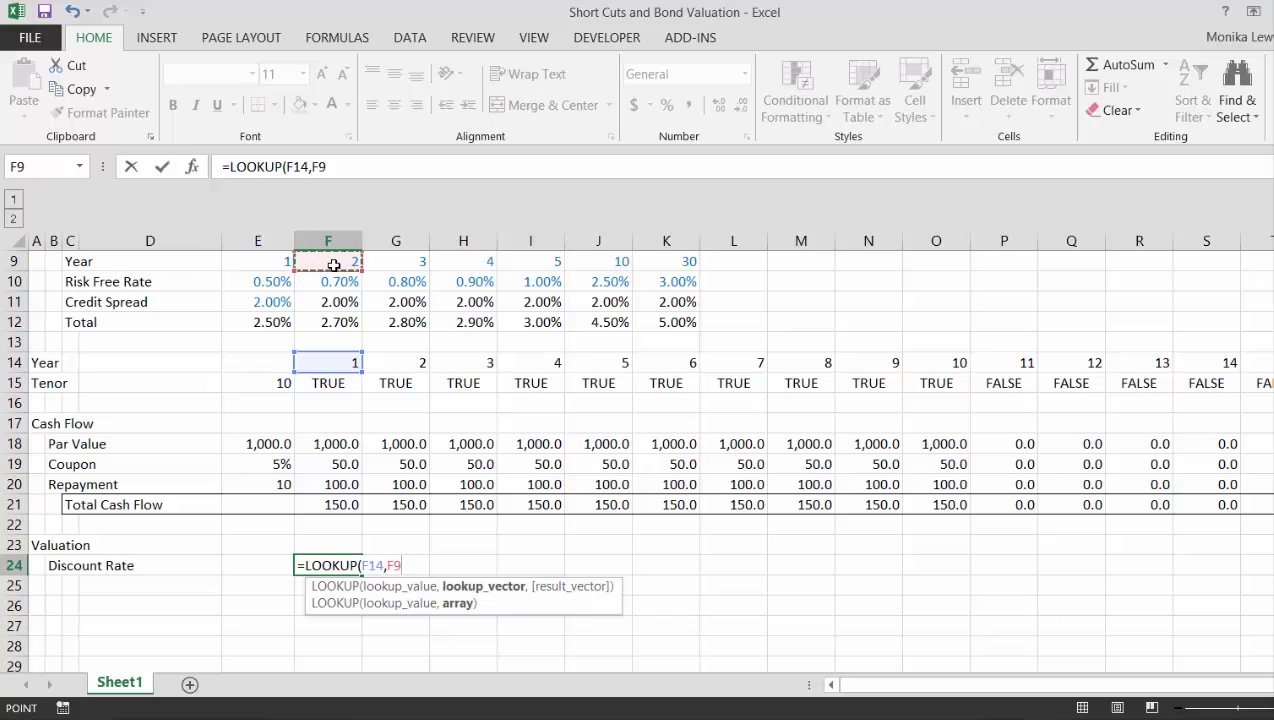
key("shift+space")
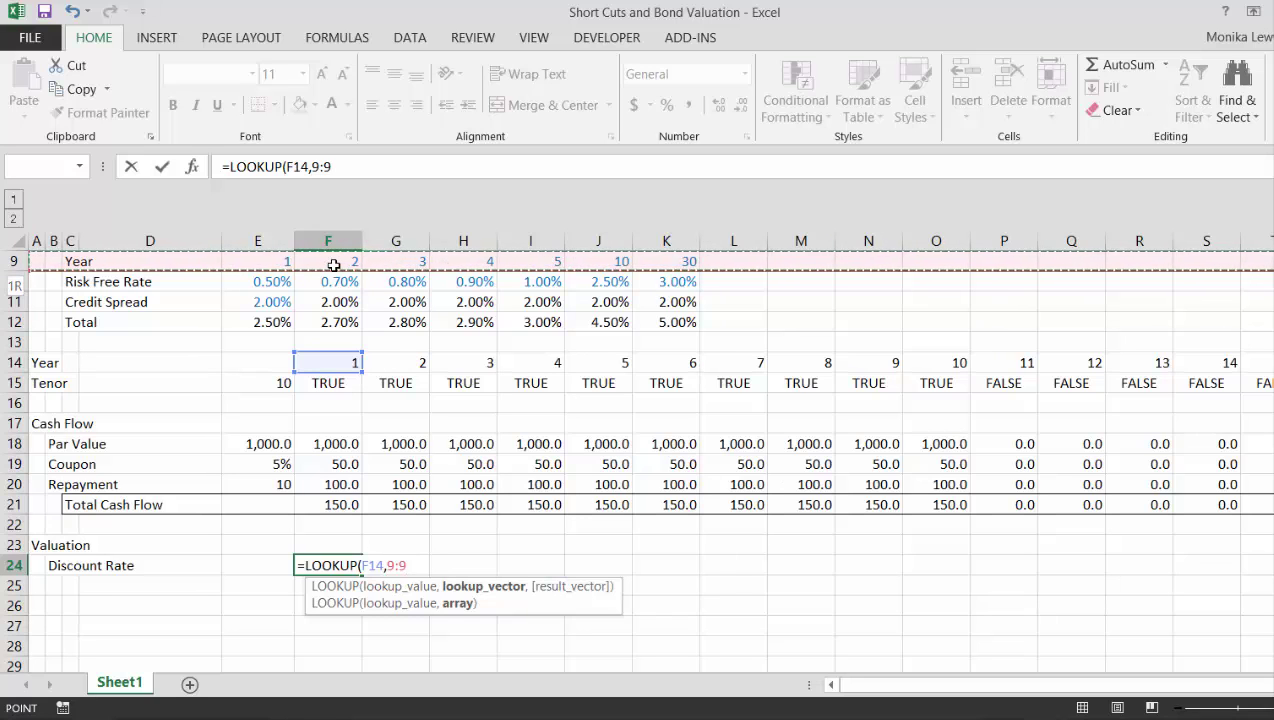
left_click(350, 320)
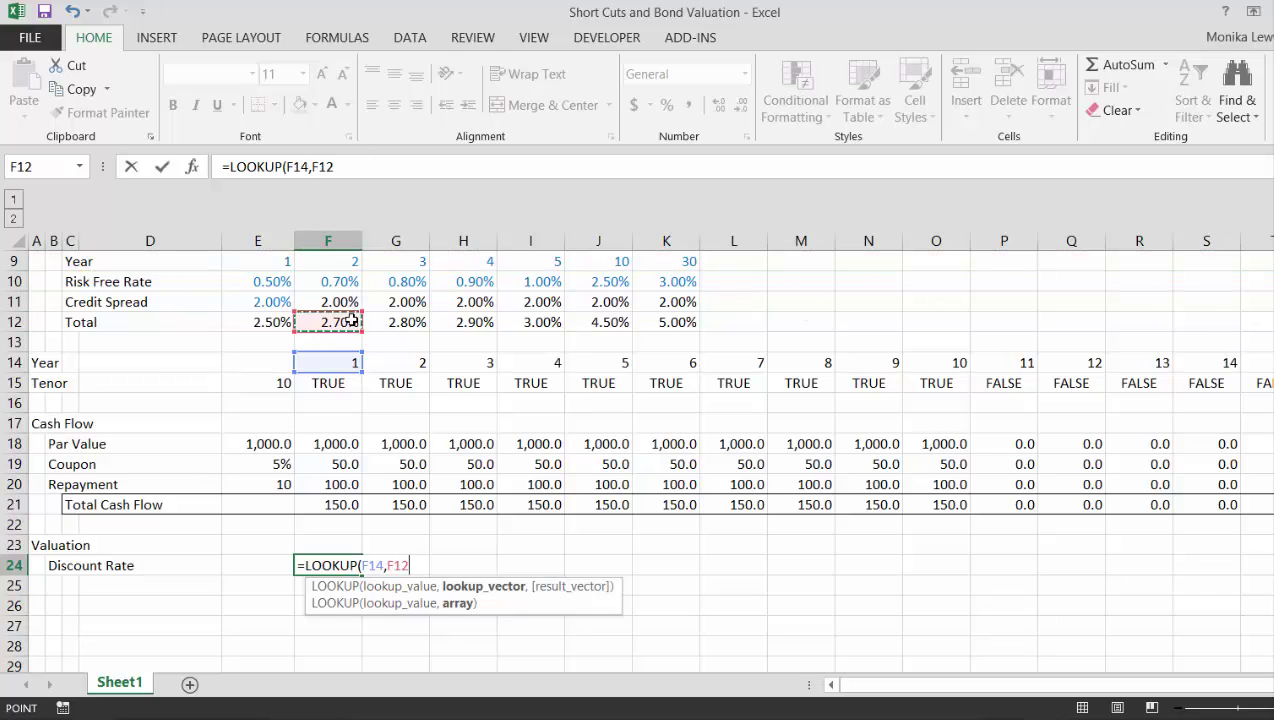
key("Up")
key("Up")
key("Up")
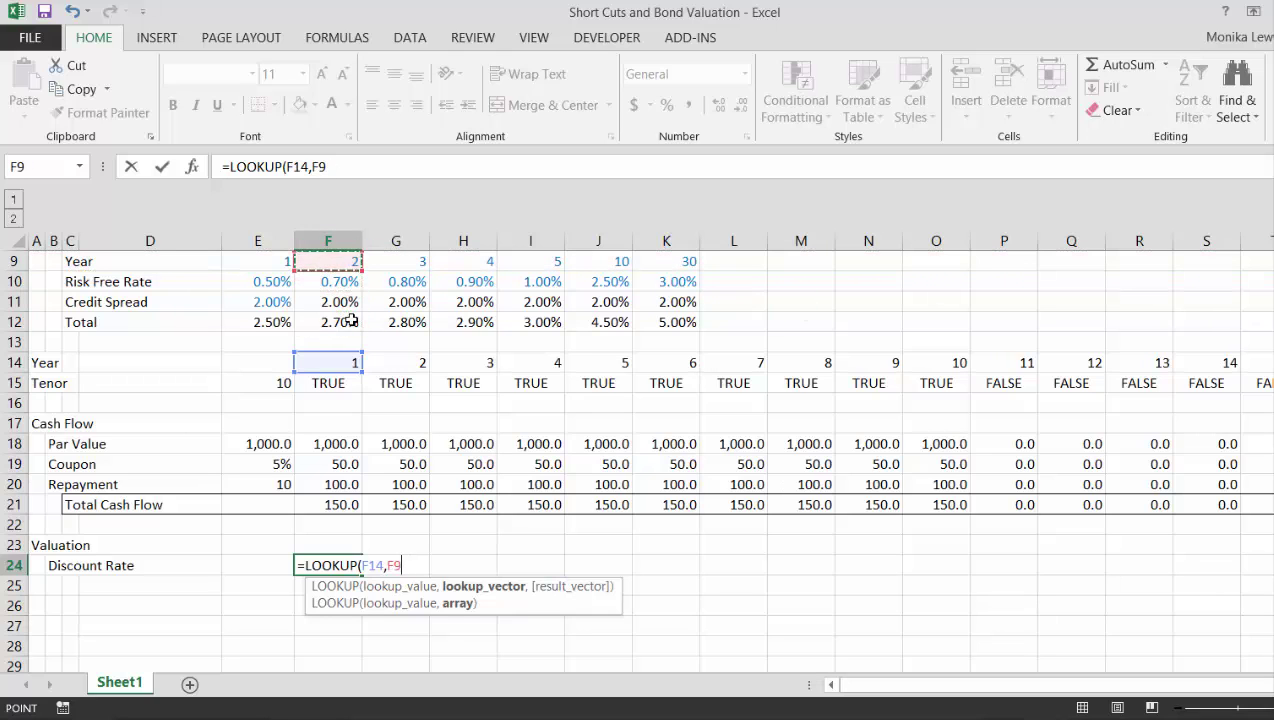
key("shift+space")
type(",")
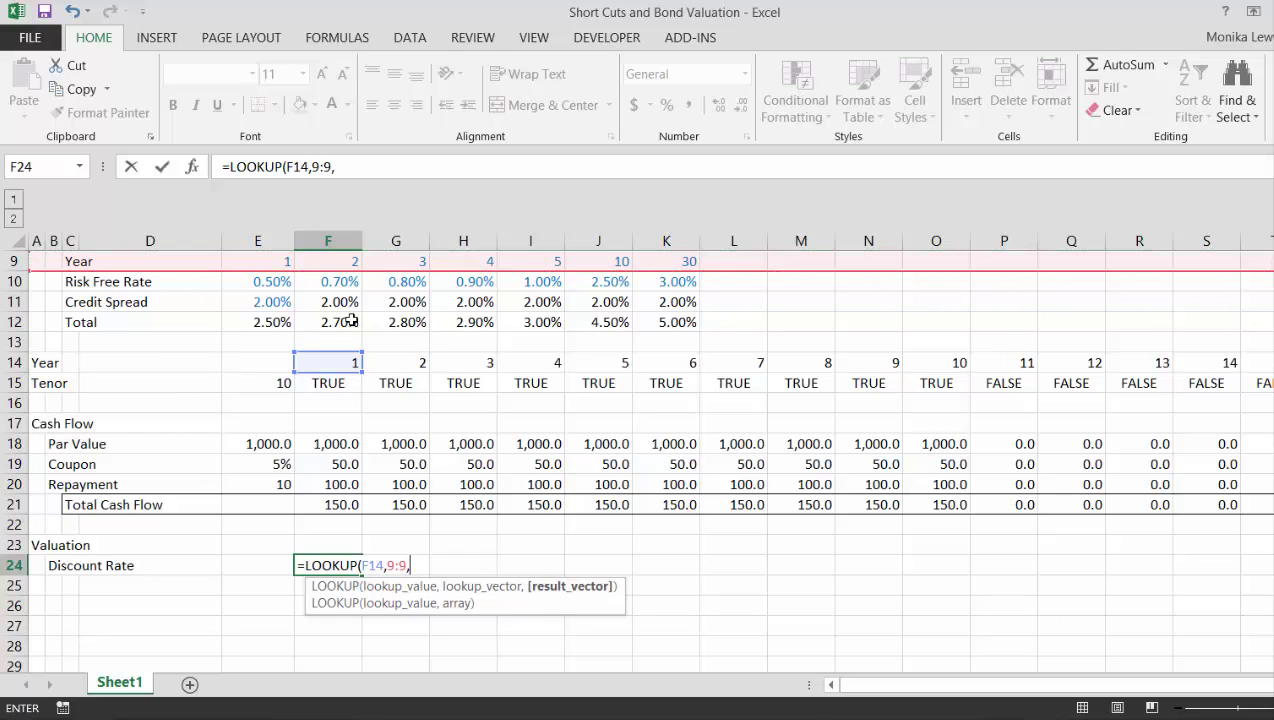
- Use the whole Total rate row, 12:12, as the result vector and complete the LOOKUP formula in F24
left_click(352, 321)
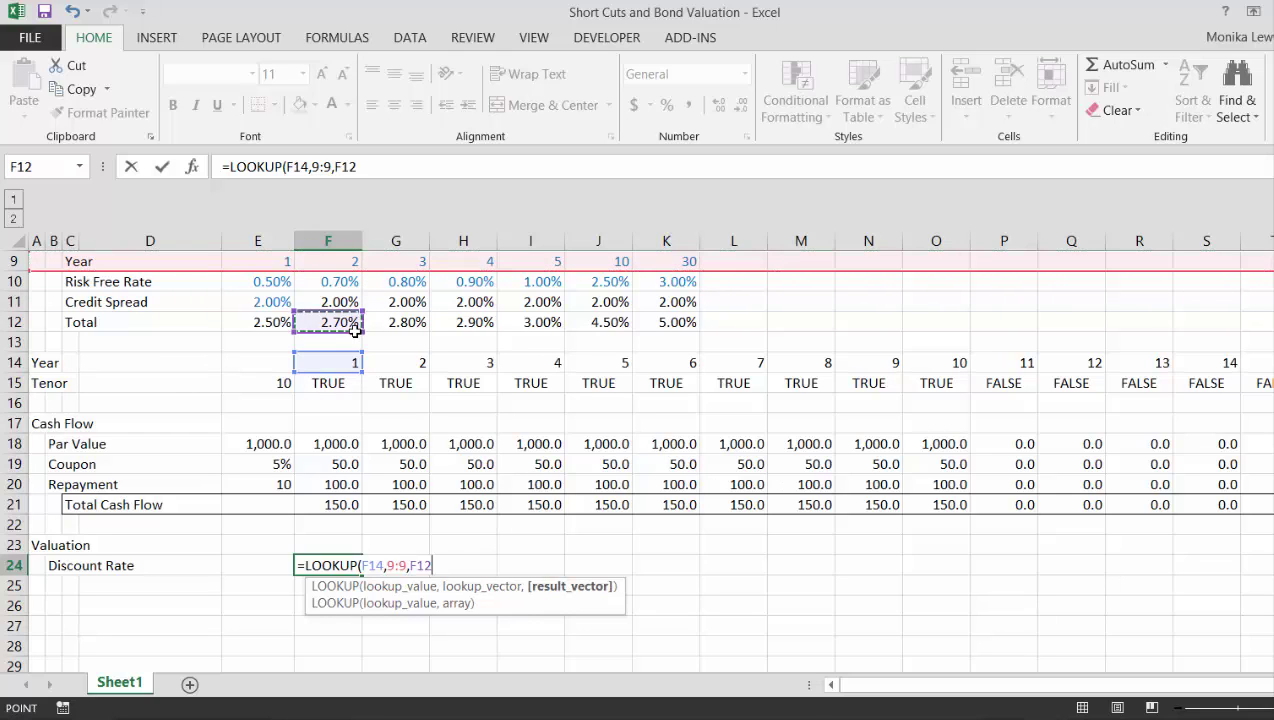
key("shift+space")
type(")")
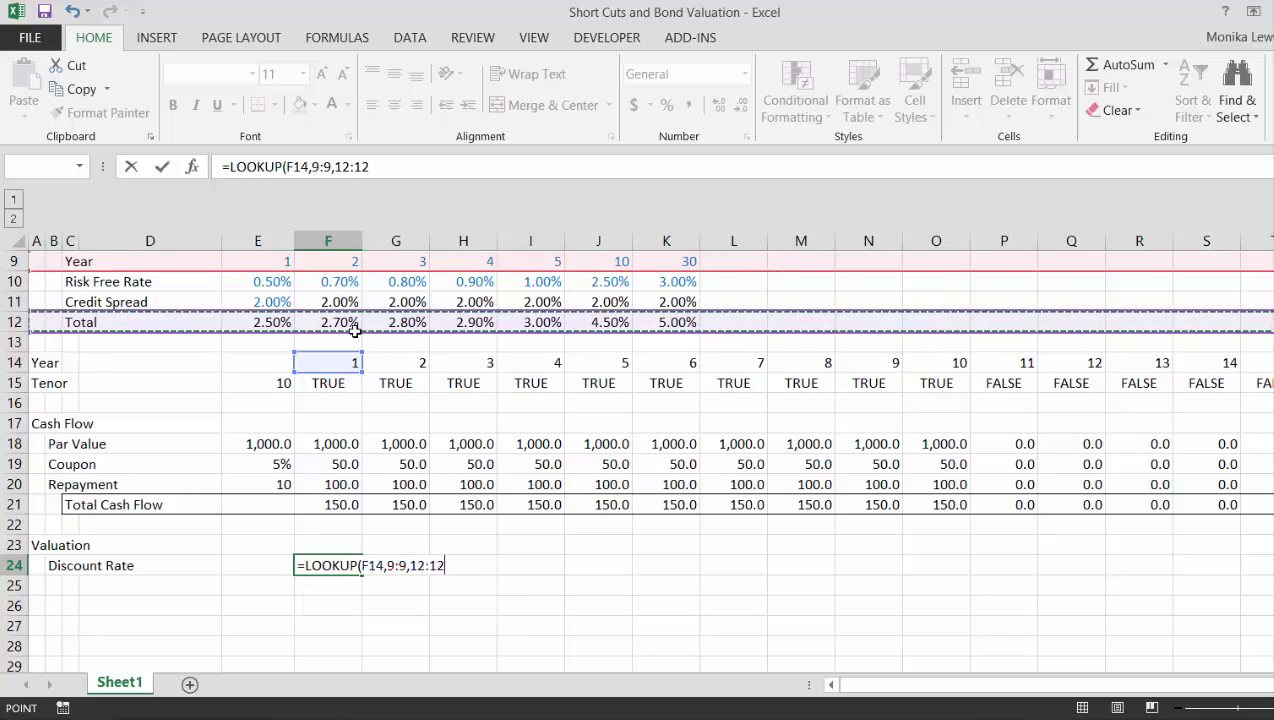
key("Return")
key("Up")
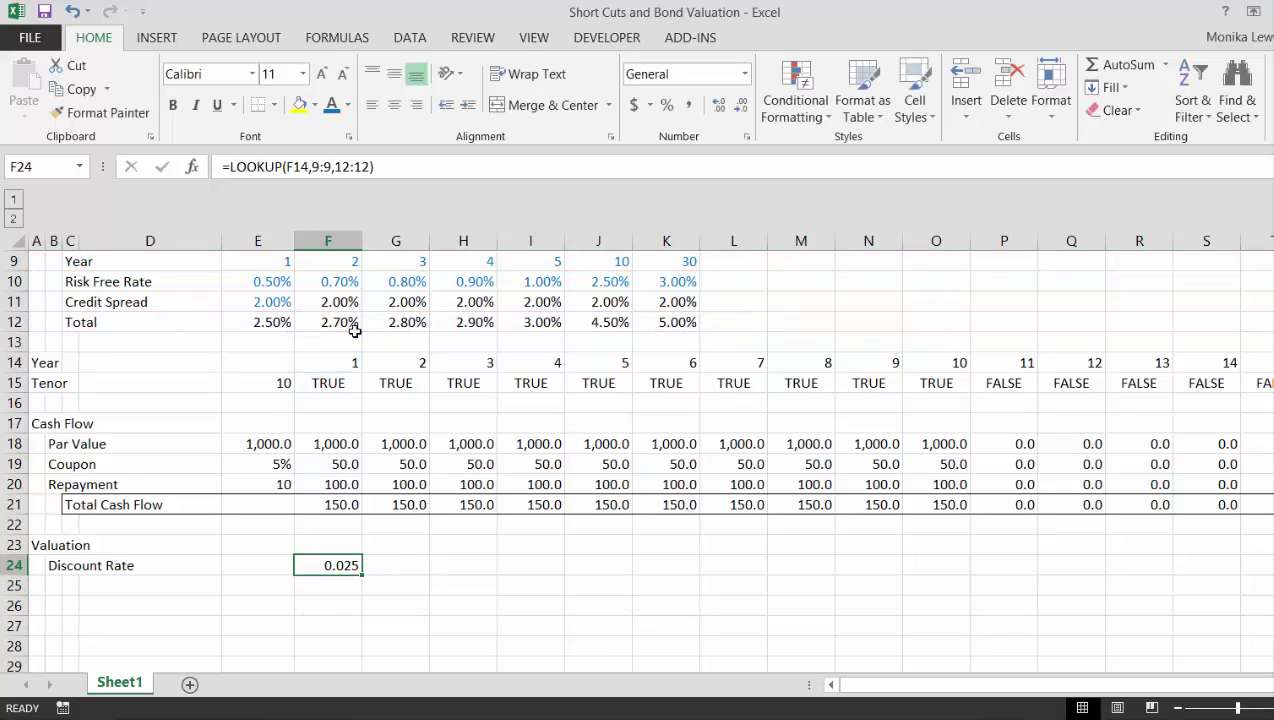
- Format the discount rate in F24 as a percentage with additional decimal places
key("ctrl+shift+5")
key("alt+h")
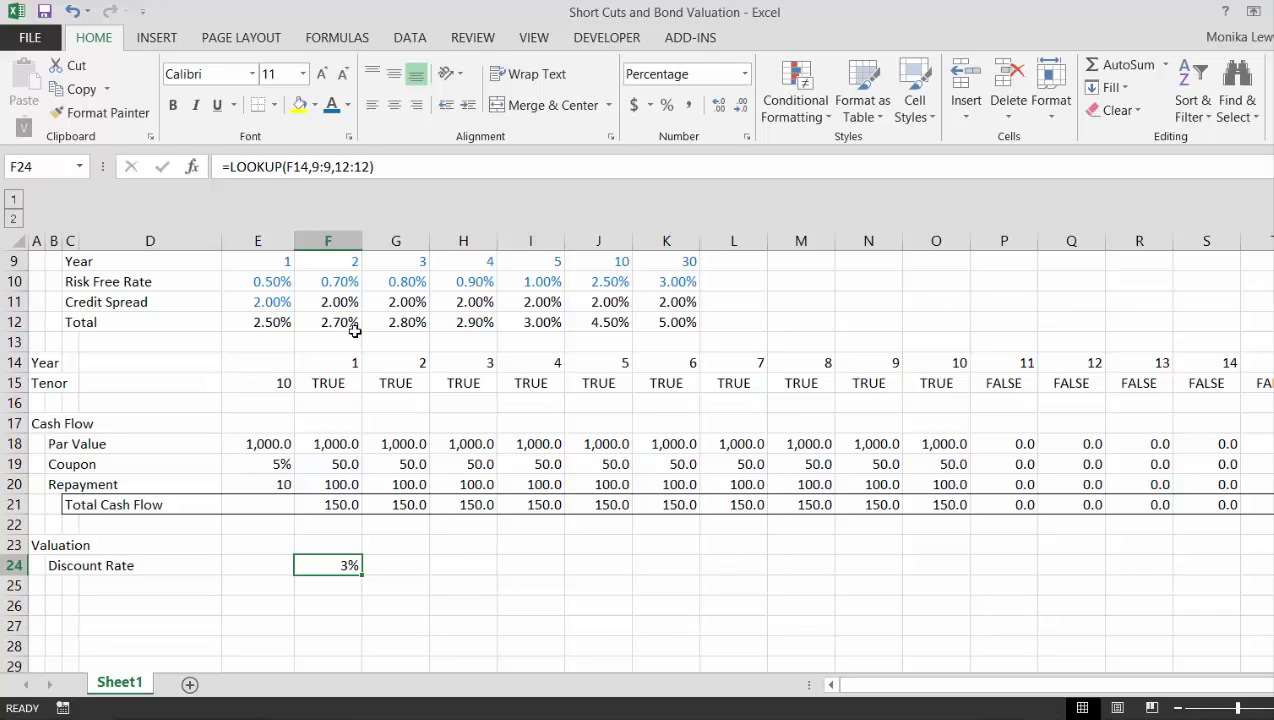
key("0")
key("alt+h")
key("0")
key("alt+h")
key("0")
- Fill the discount rate LOOKUP formula from F24 across row 24 for all the remaining years
key("ctrl+shift+Right")
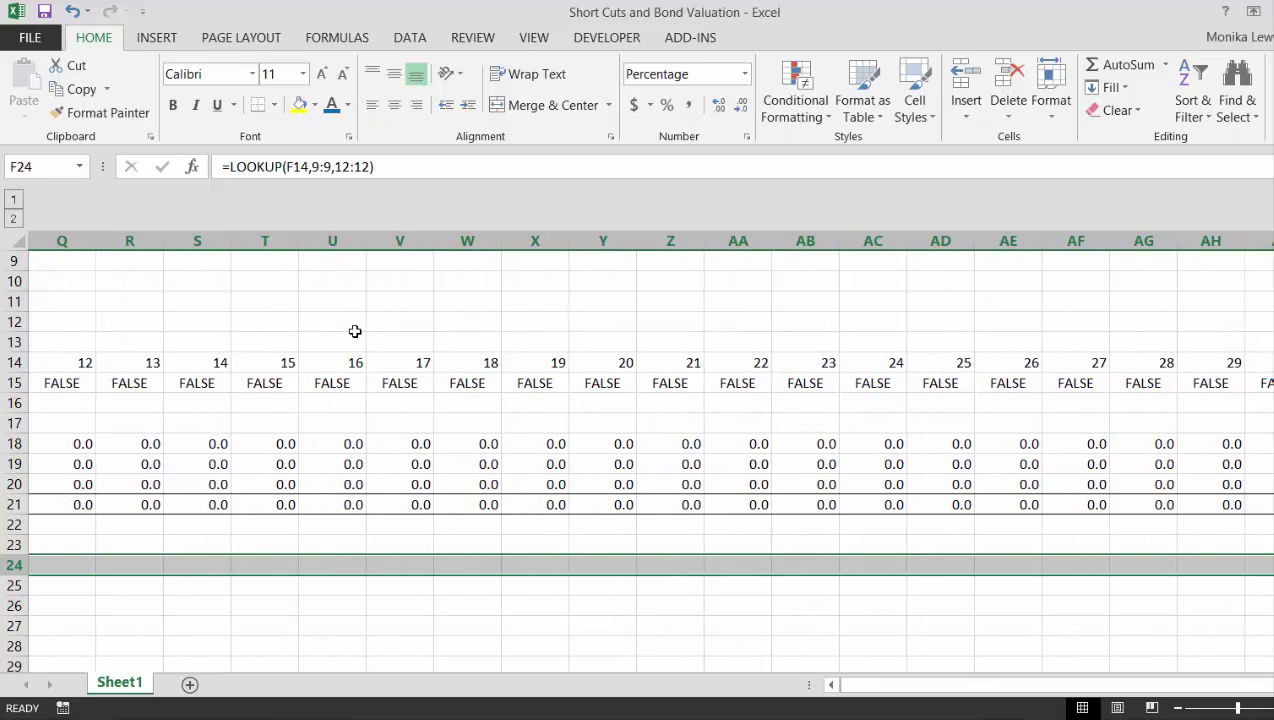
key("ctrl+r")
key("ctrl+Left")
key("ctrl+Left")
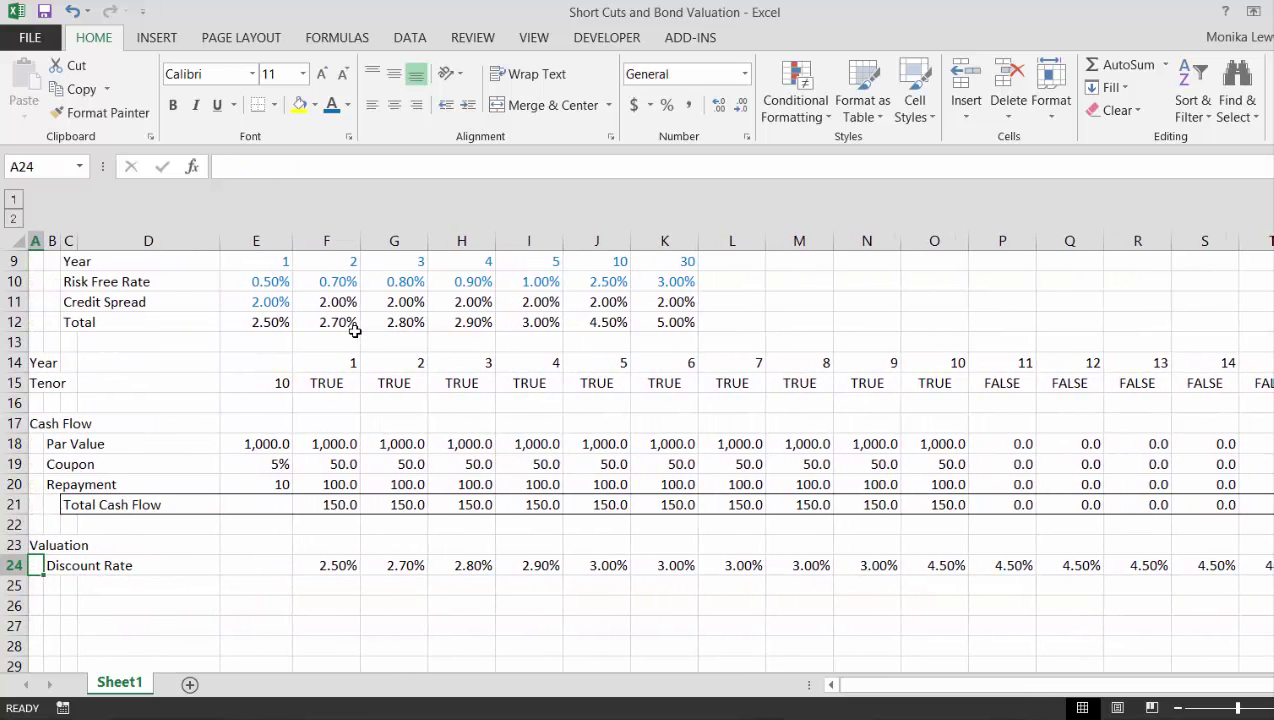
- Examine the looked-up discount rates along row 24 out to the final years of the timeline
key("Down")
key("Right")
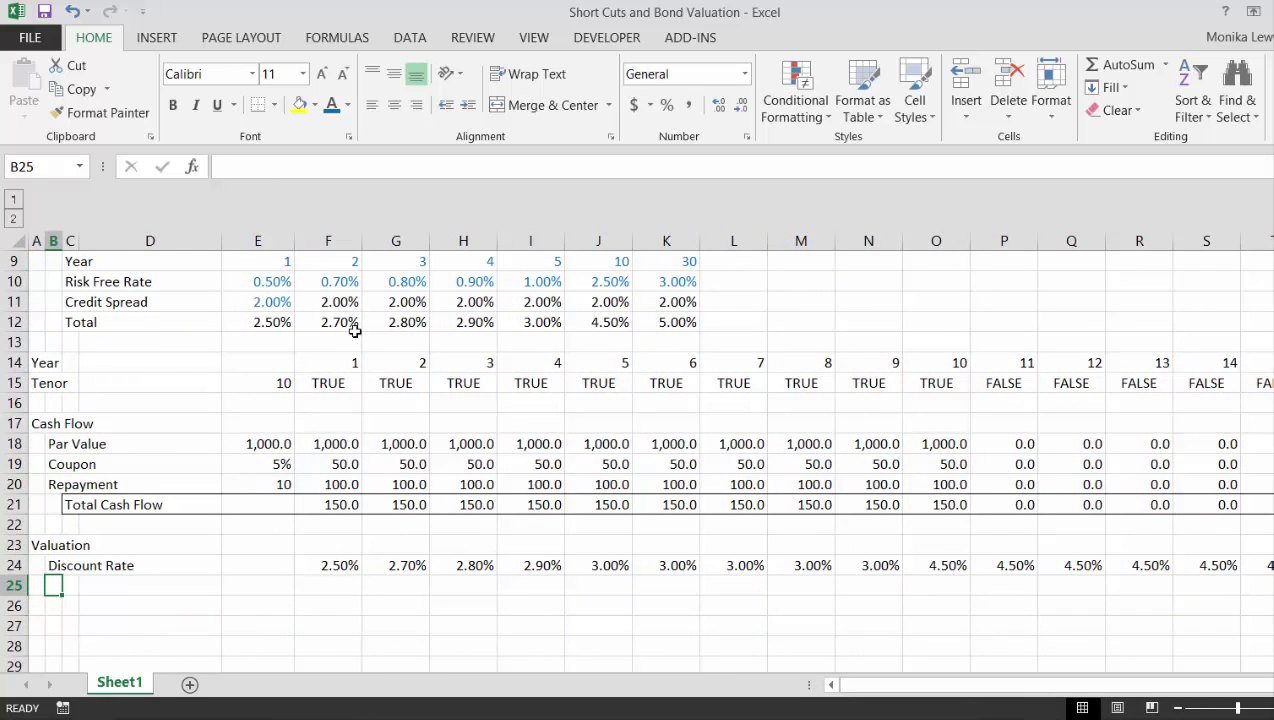
key("Up")
key("Right")
key("Right")
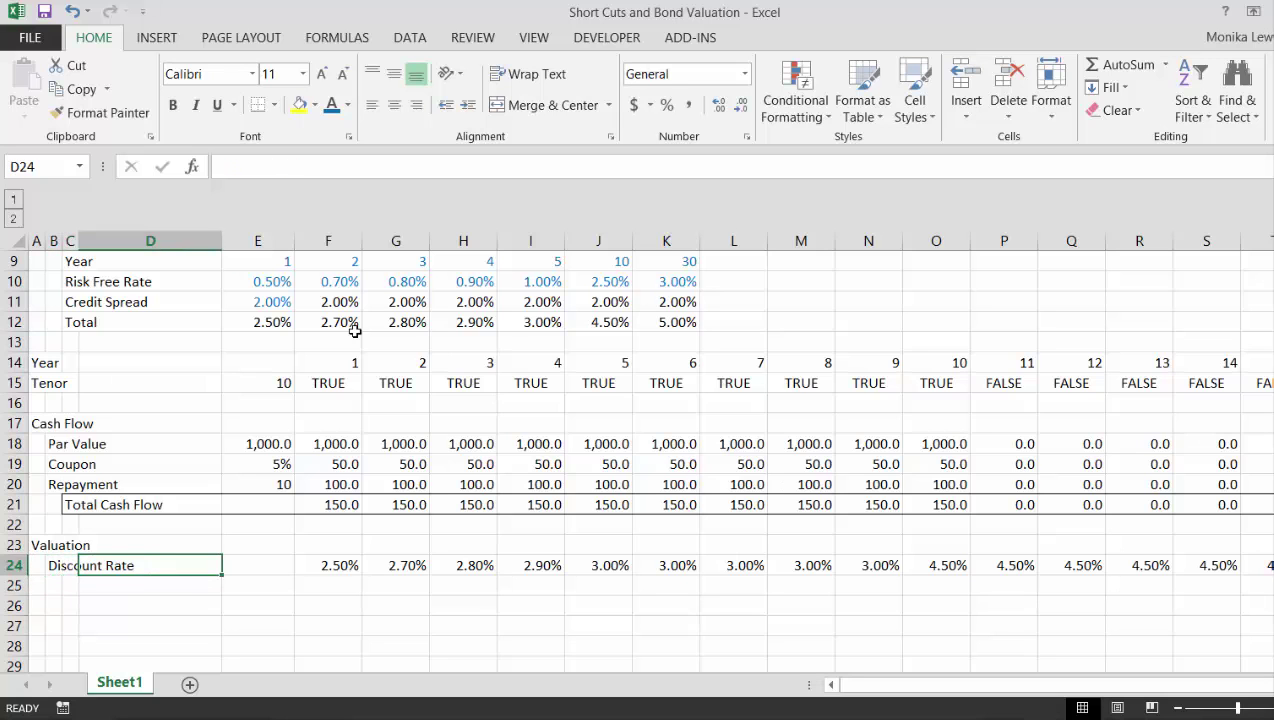
key("Right")
key("Right")
key("Right")
key("Right")
key("Right")
key("Right")
key("Right")
key("Right")
key("Right")
key("Right")
key("Right")
key("Right")
key("Right")
key("Right")
key("Right")
key("Right")
key("Right")
key("Right")
key("Right")
key("Right")
key("Right")
key("Right")
key("Right")
key("Right")
key("Right")
key("Right")
key("Right")
key("Right")
key("Right")
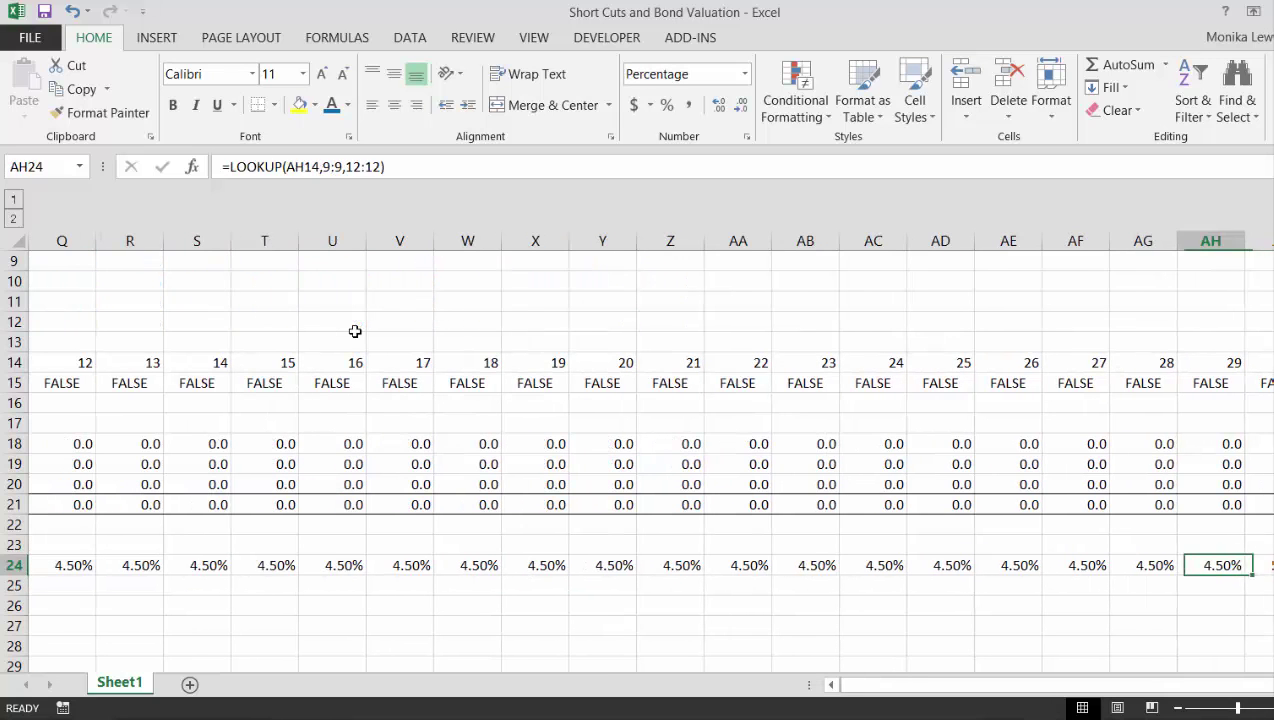
key("Left")
key("Left")
key("Left")
key("Left")
key("Left")
key("Left")
key("Left")
key("Left")
key("Left")
key("Left")
key("Left")
key("Left")
key("Left")
key("Left")
key("Left")
key("Left")
key("Left")
key("Left")
key("Left")
key("Left")
key("Left")
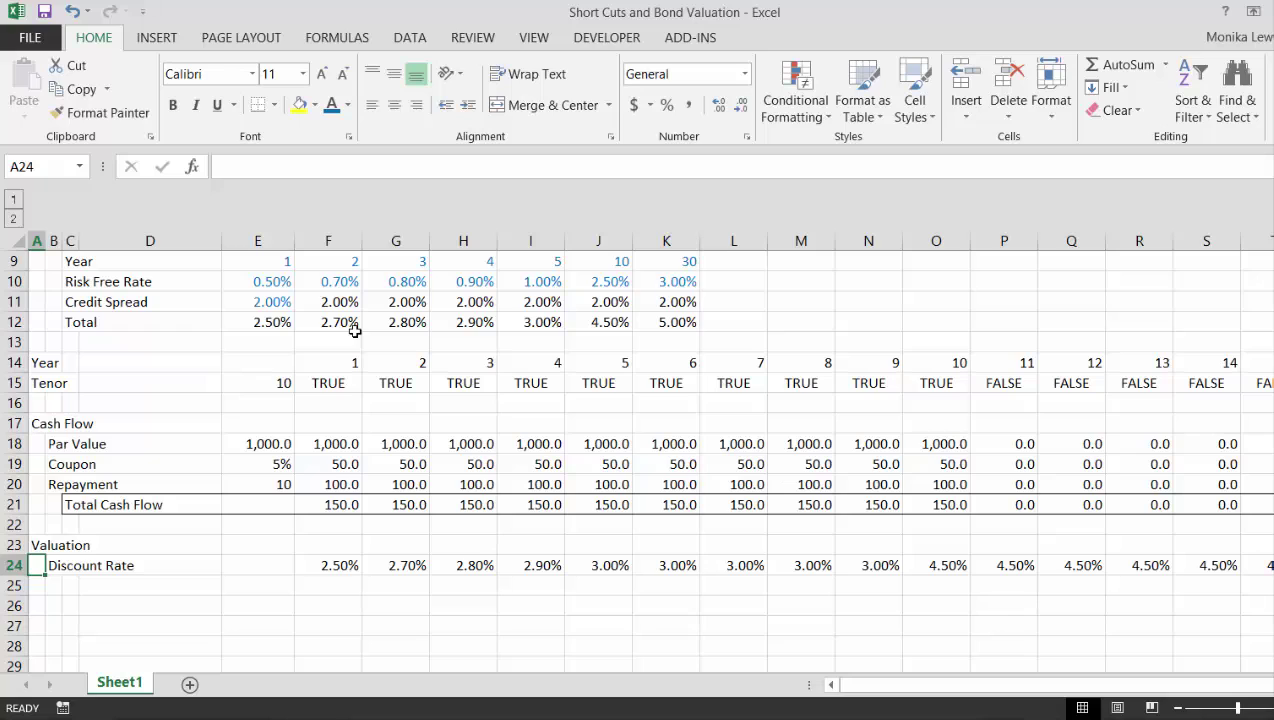
- Examine the discount rates of the first two years, F24 and G24, against the rate table
key("Right")
key("Right")
key("Right")
key("Right")
key("Right")
key("Right")
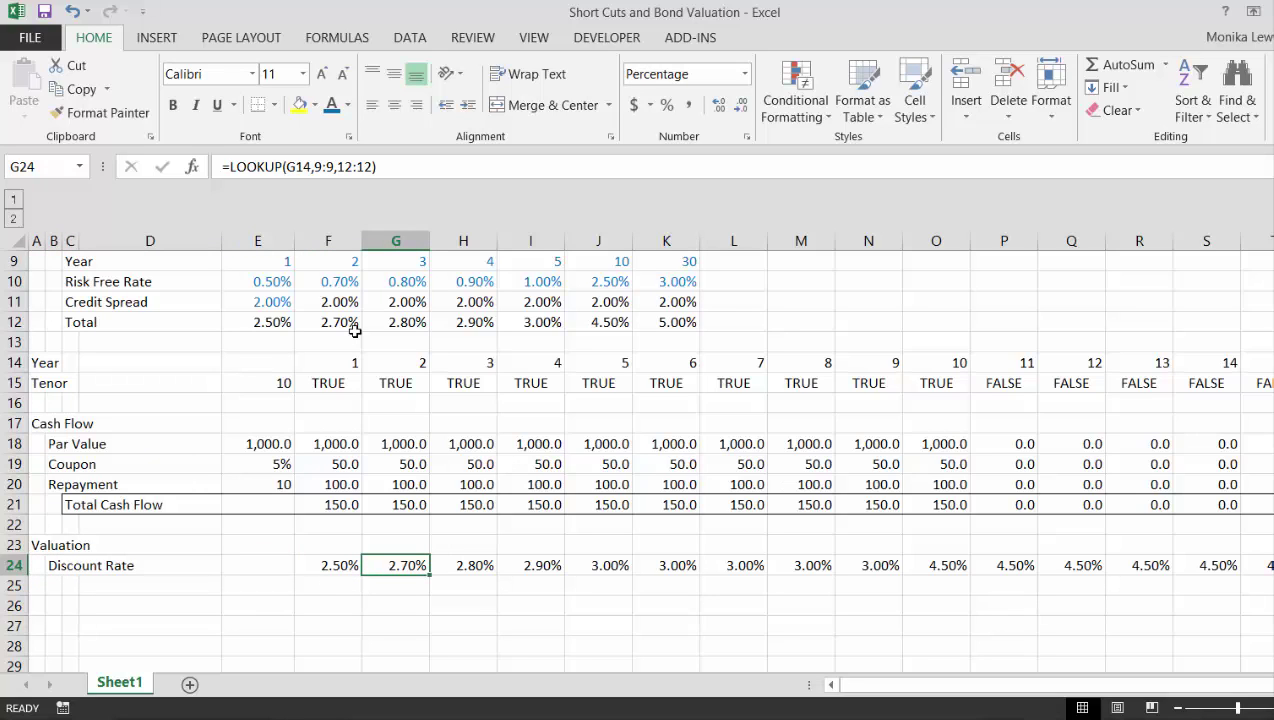
key("Left")
key("Left")
key("Left")
key("Left")
key("Left")
key("Left")
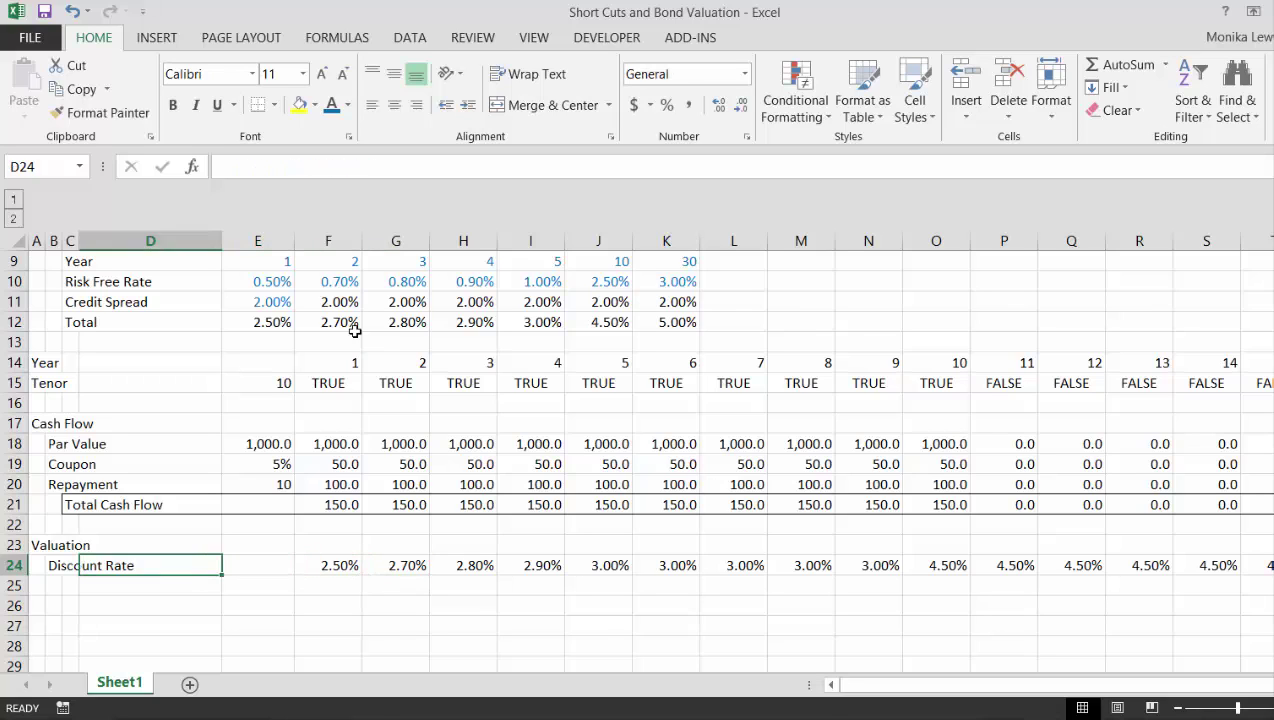
key("Right")
key("Right")
key("Right")
key("Right")
key("Right")
key("Right")
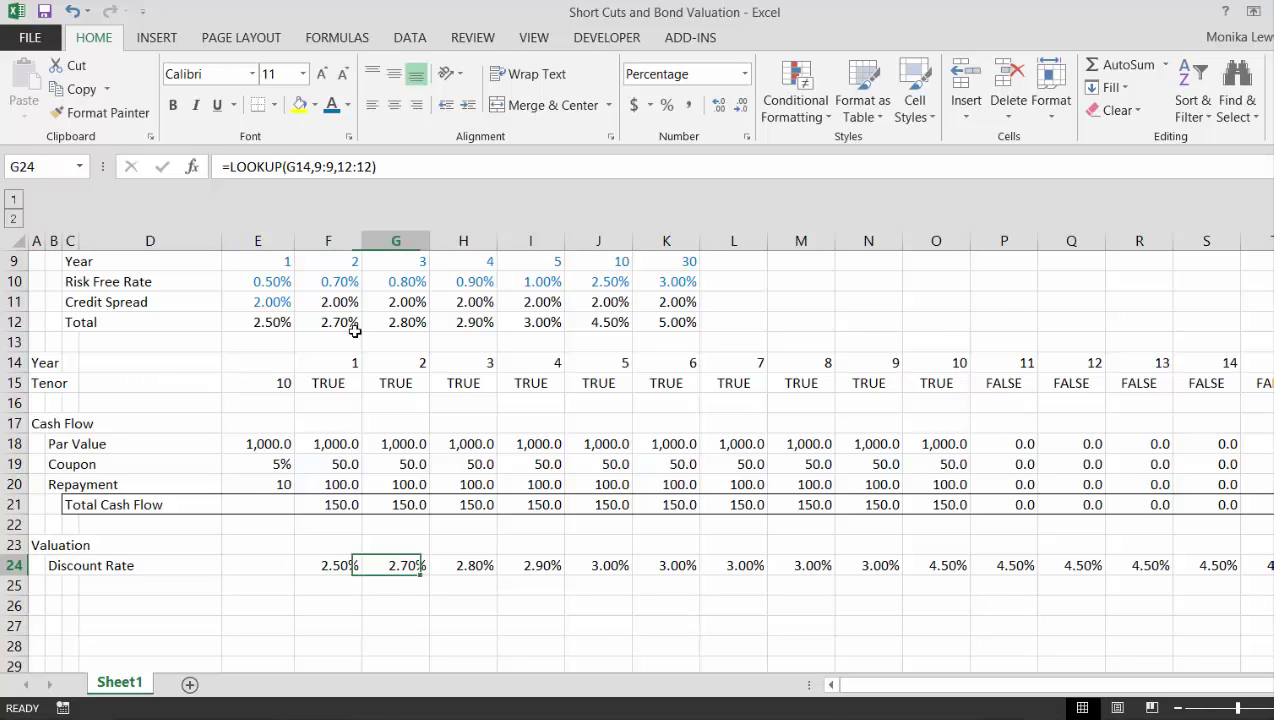
key("Left")
key("Left")
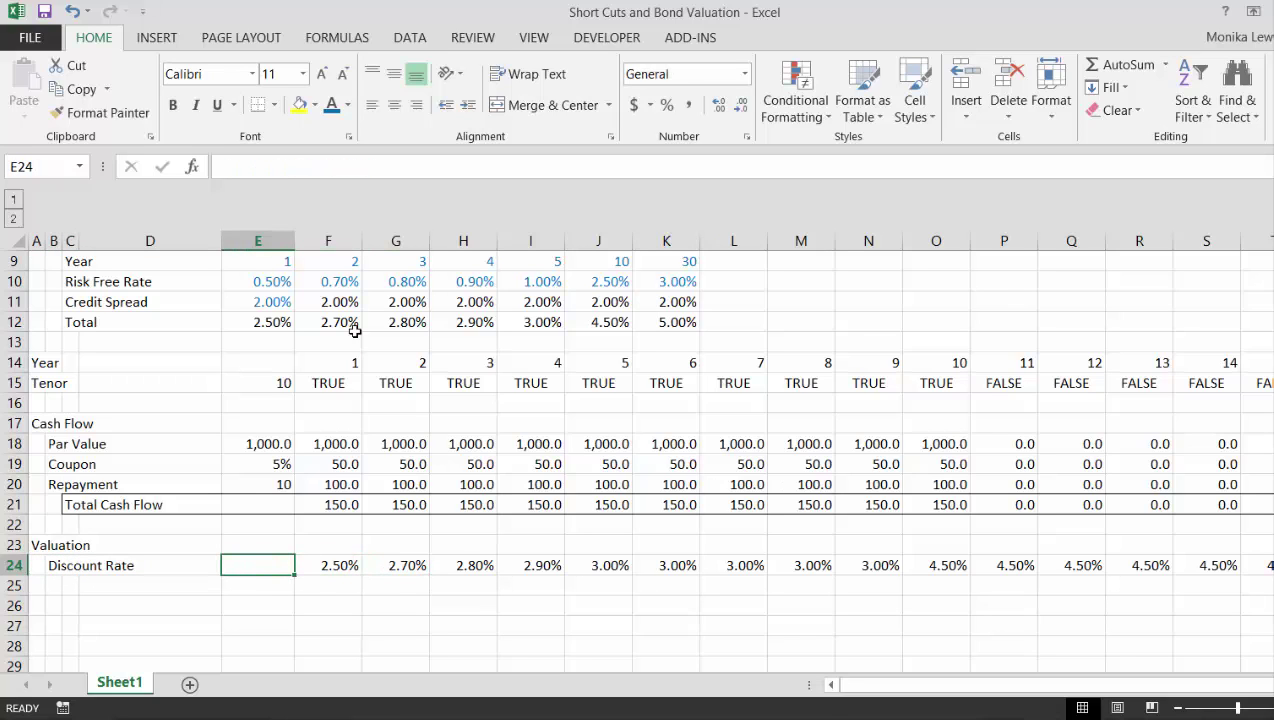
- Label row 25 below the discount rate as Compound Discount Rate, in cell B25
key("Down")
key("Left")
key("Left")
key("Left")
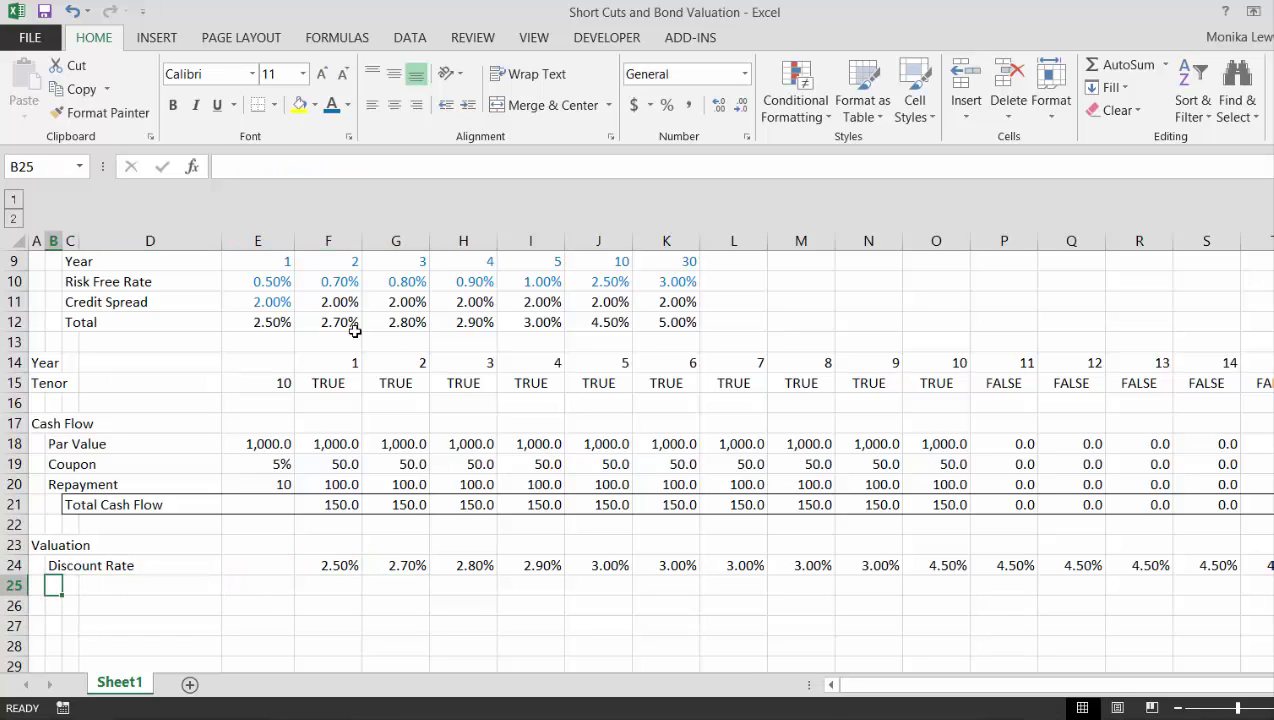
type("C")
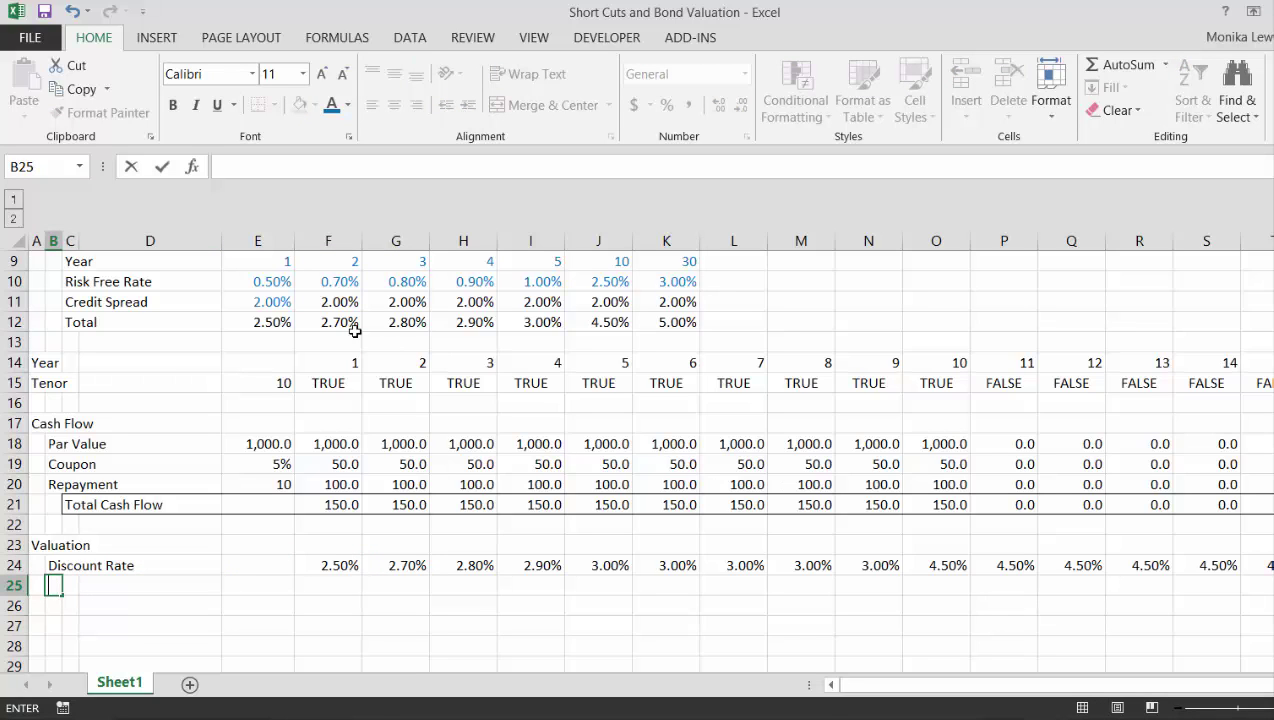
type("ompound Disc")
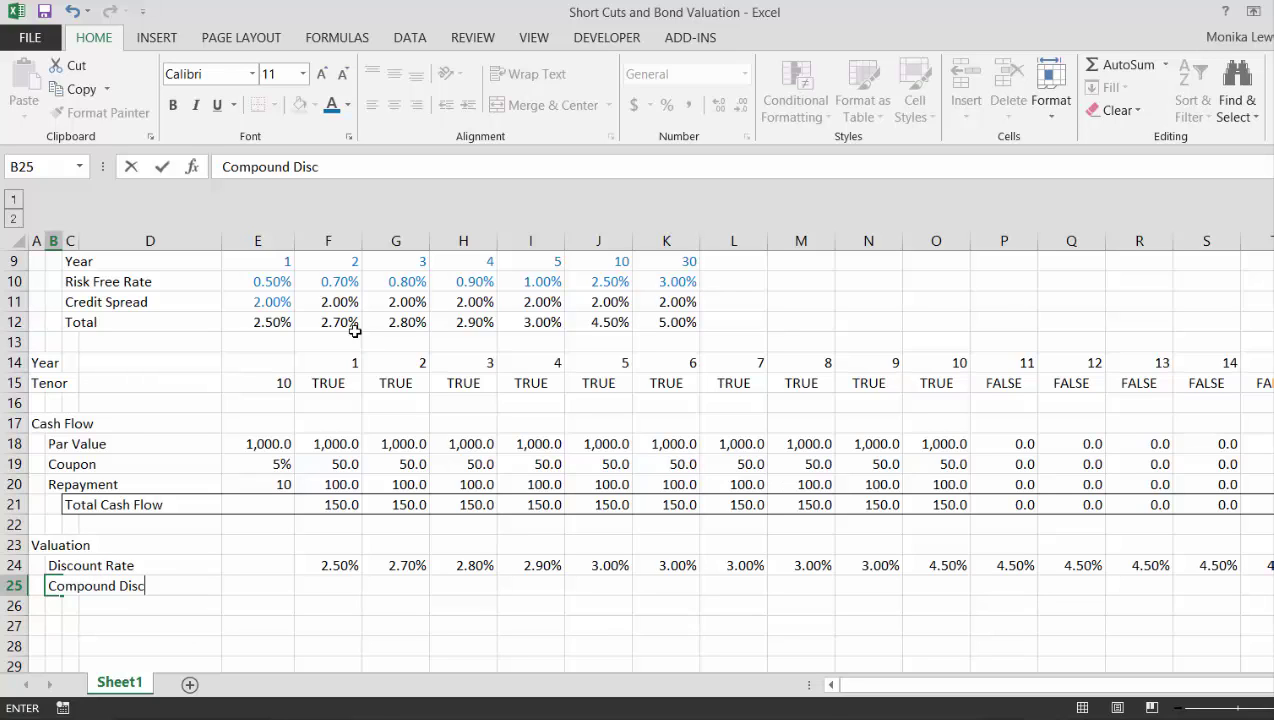
type("ount")
type("Rate")
key("Return")
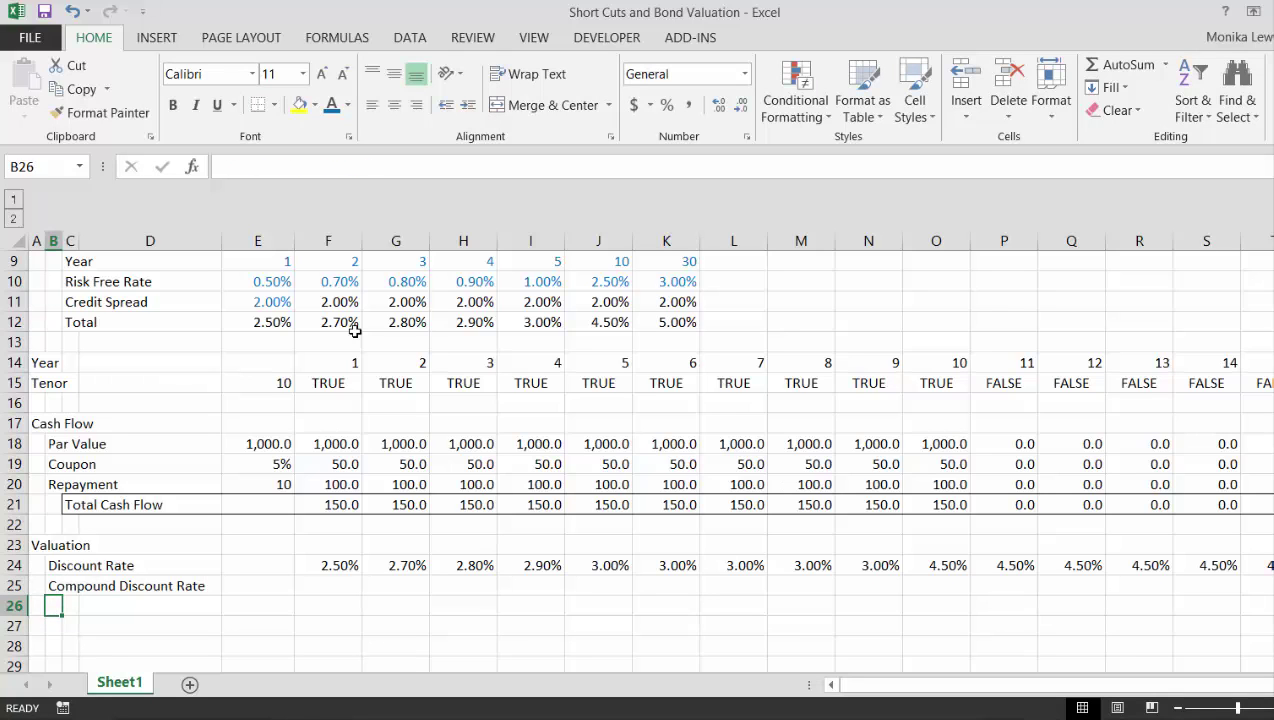
- Enter 1 in E25 as the starting value of the compound discount rate
key("Up")
key("Right")
key("Right")
key("Right")
type("1")
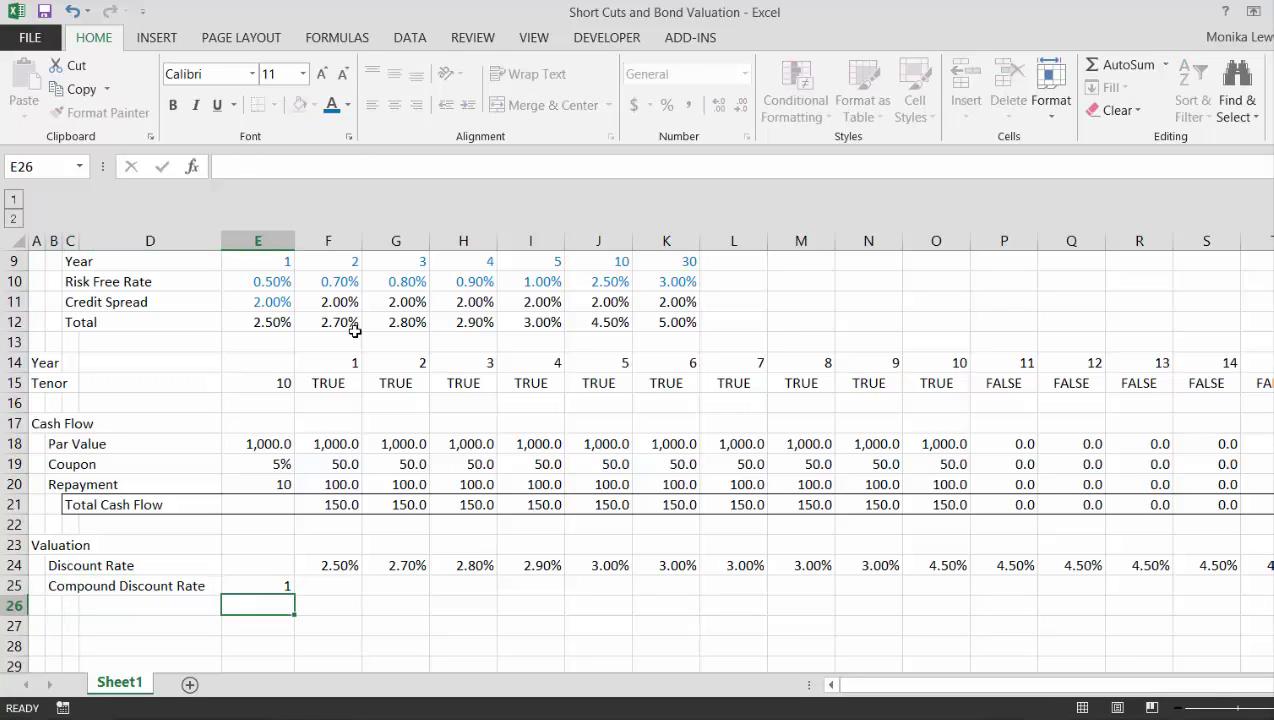
- Enter the first year's compound discount rate in F25 with the formula =E25*(1+F24)
key("Right")
type("=")
key("Left")
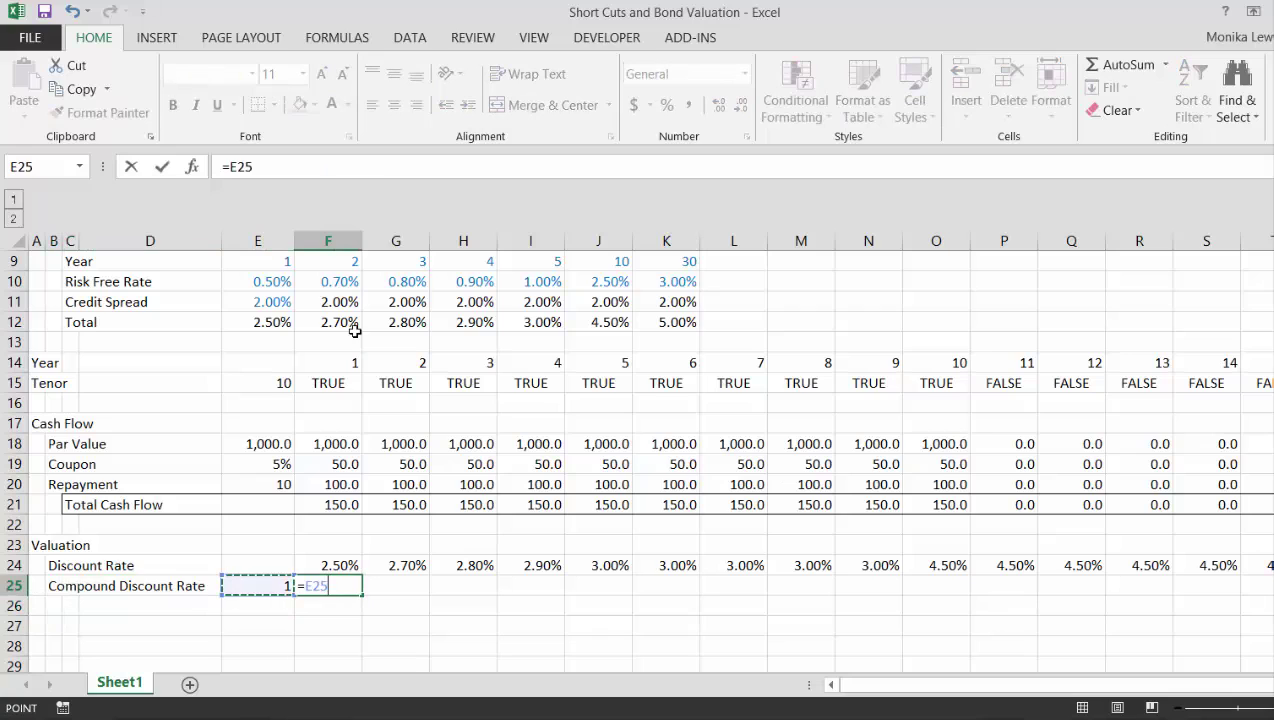
type("*(1+")
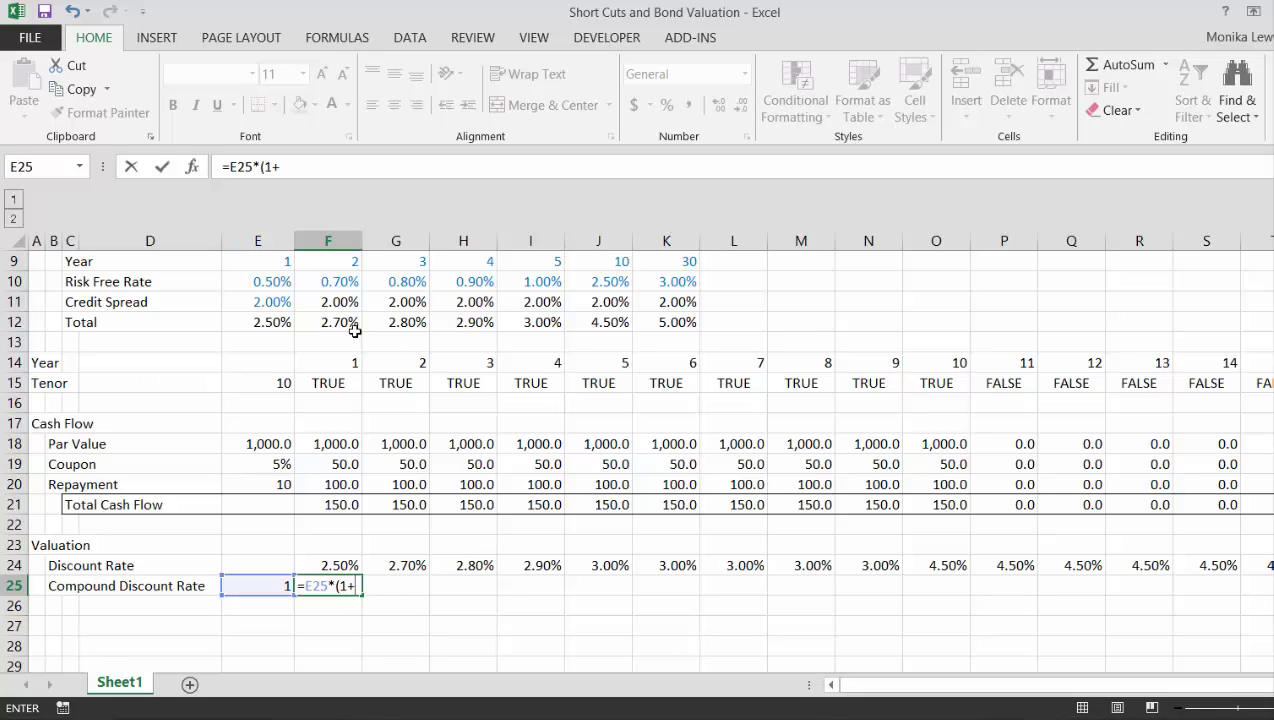
key("Up")
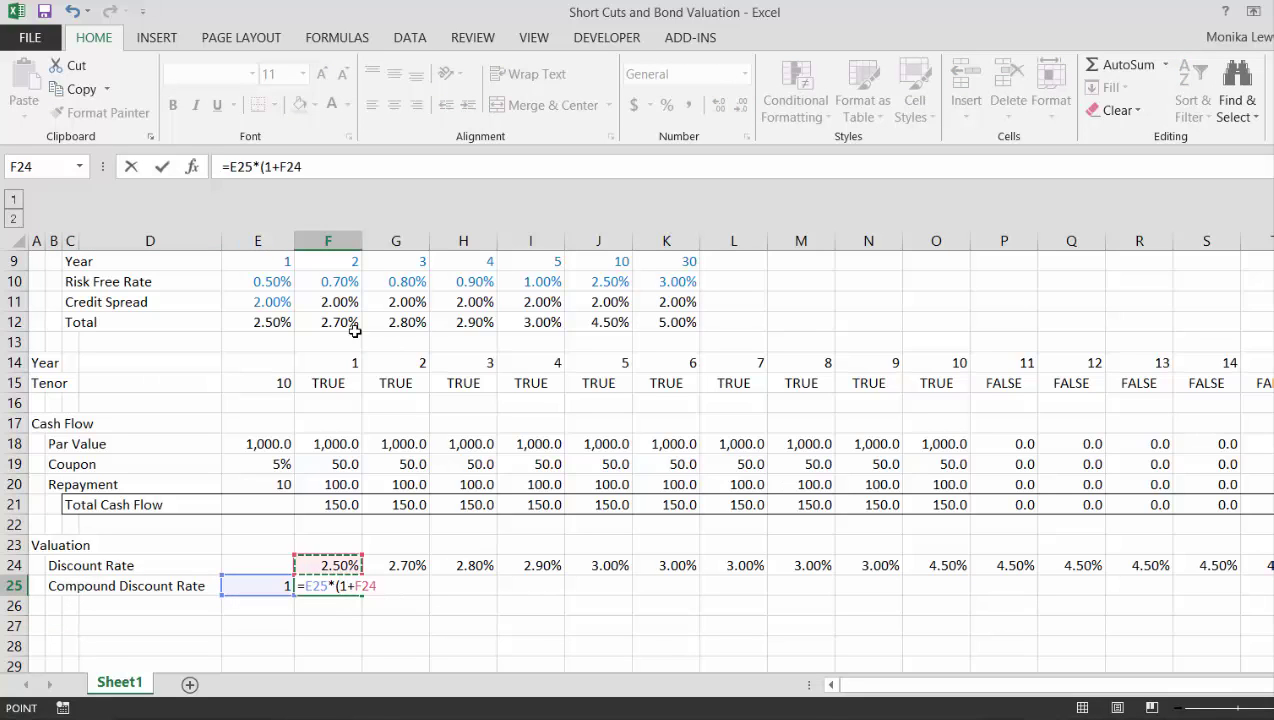
type(")")
key("Return")
key("Up")
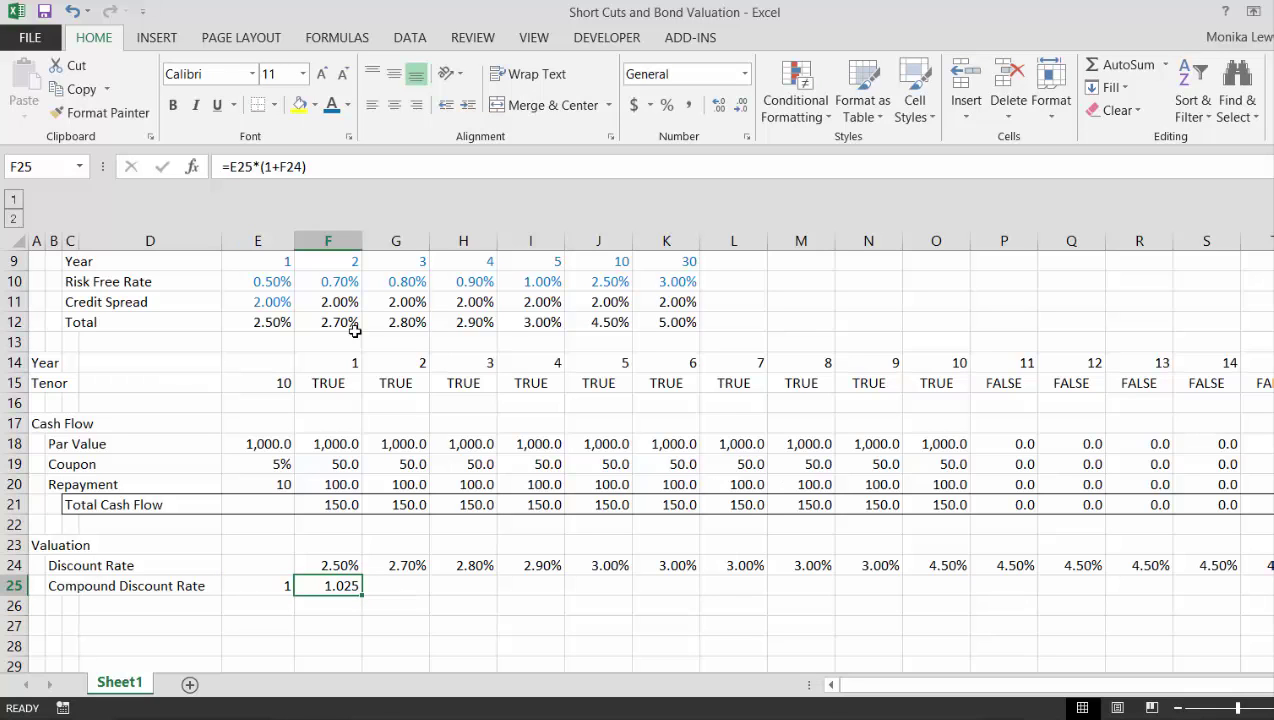
- Format F25 as a two-decimal number and fill its compound rate formula across row 25 for all years
key("ctrl+shift+1")
key("ctrl+shift+Right")
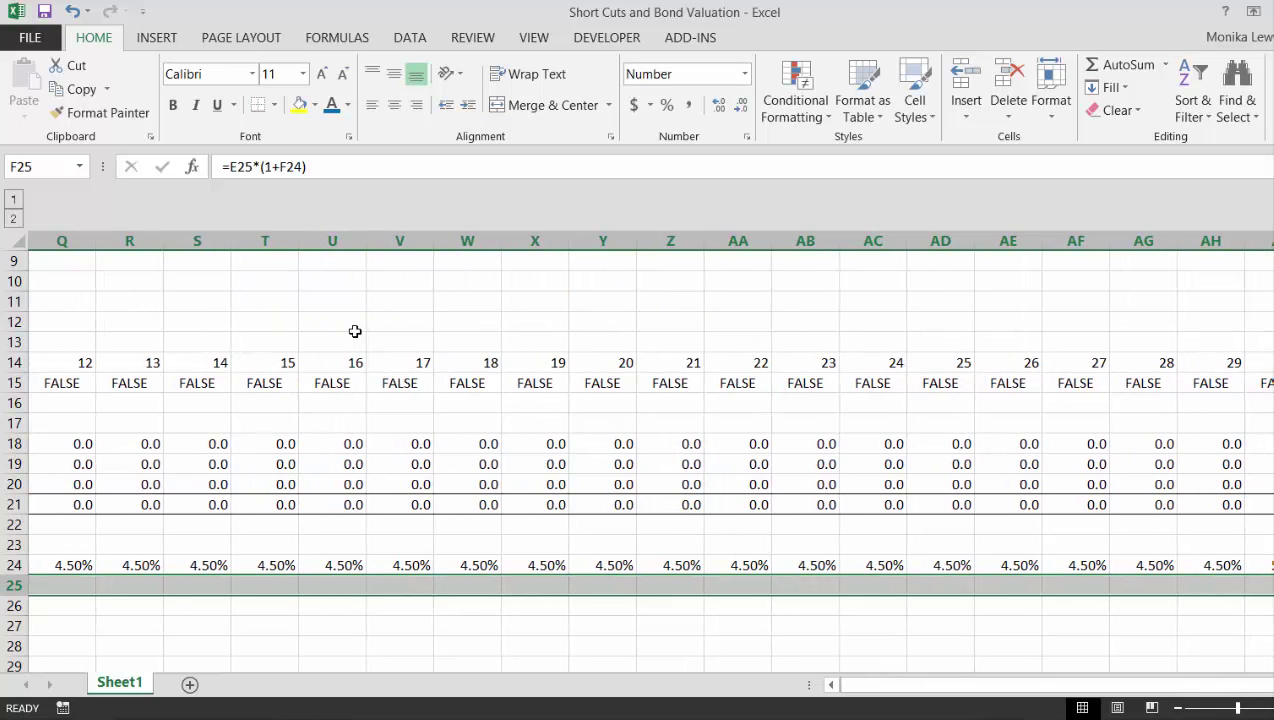
key("ctrl+r")
key("ctrl+Left")
key("ctrl+Left")
key("ctrl+Left")
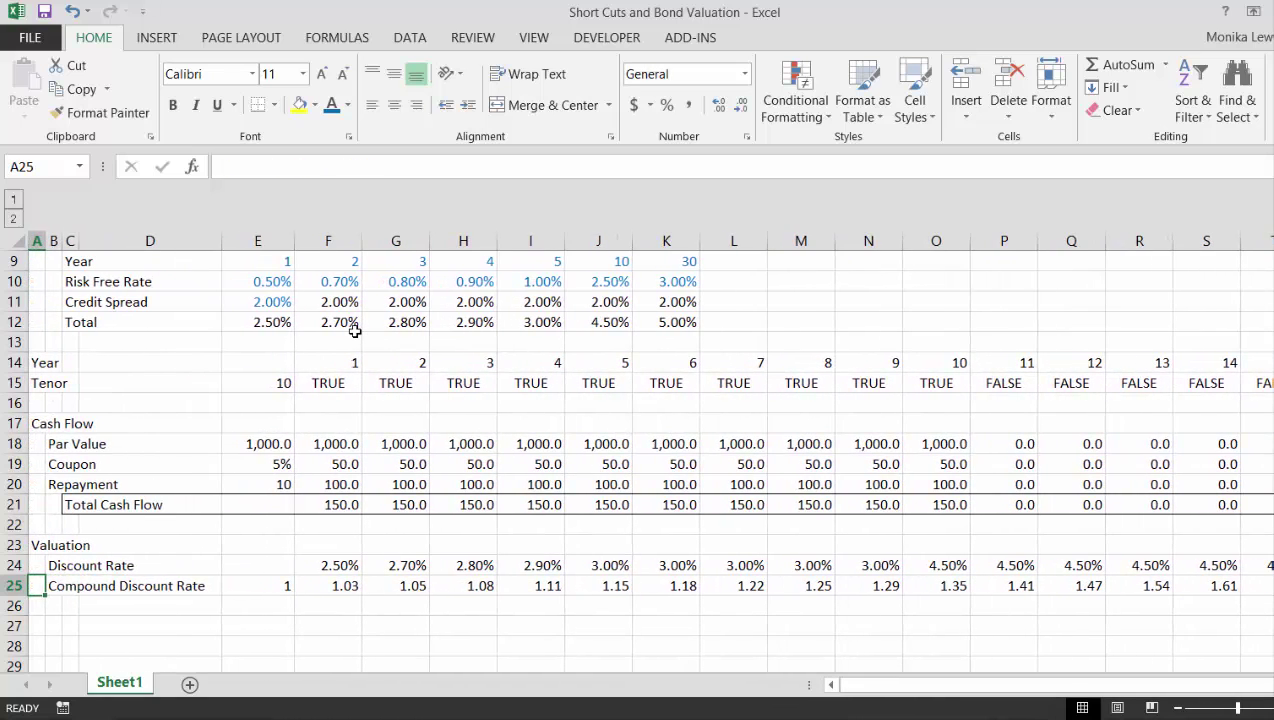
- Compare the first year's total cash flow in row 21 with its compound discount rate in row 25
key("Down")
key("Up")
key("Up")
key("Up")
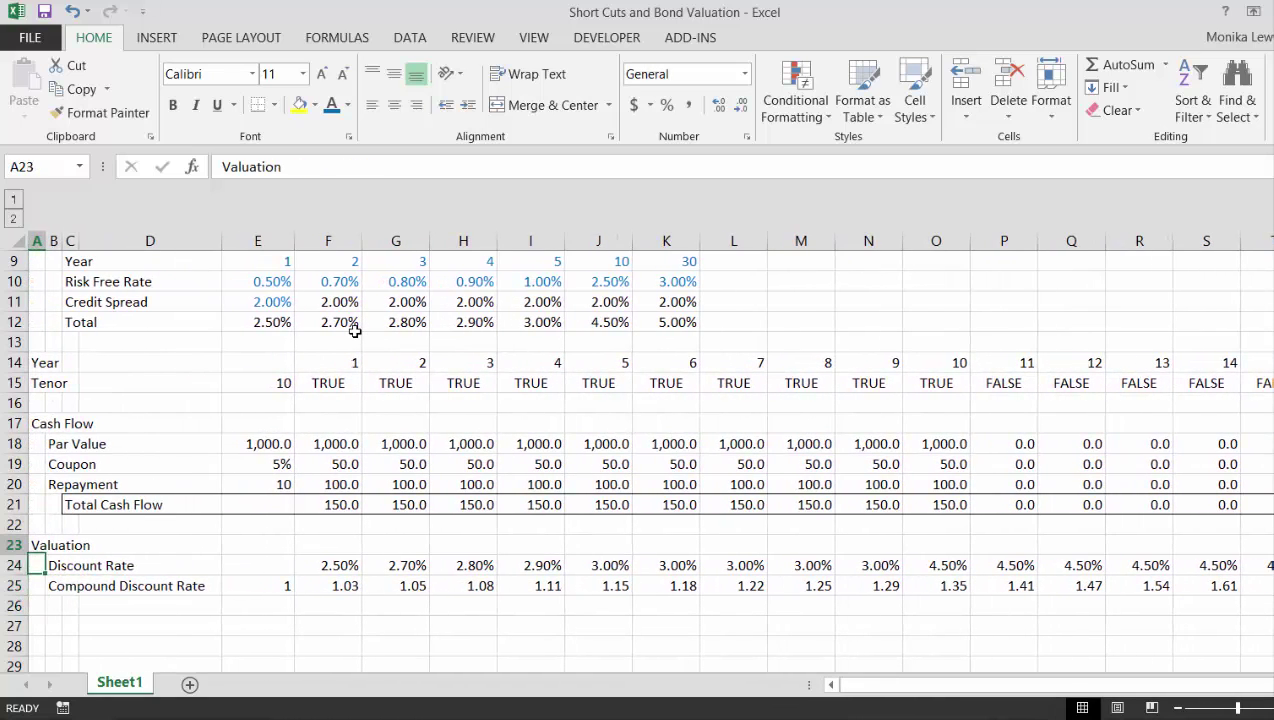
key("Down")
key("Up")
key("Up")
key("Up")
key("Right")
key("Right")
key("Right")
key("Right")
key("Right")
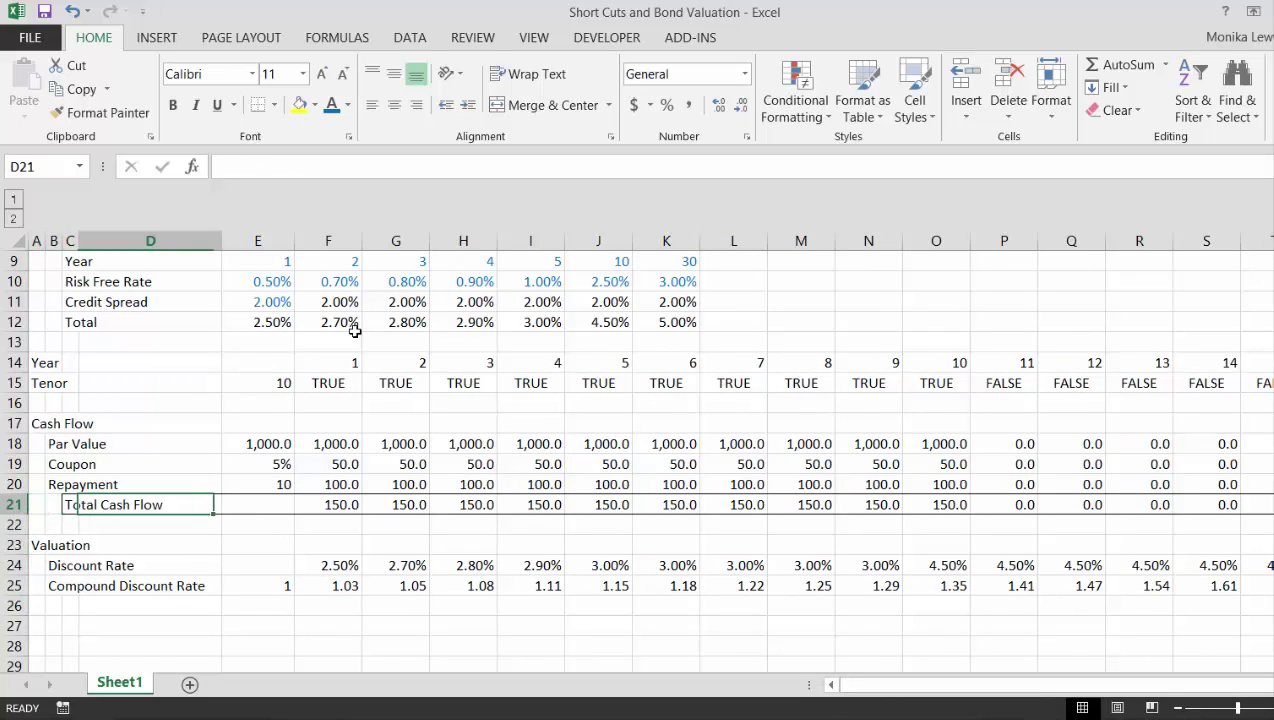
key("Down")
key("Down")
key("Down")
key("Down")
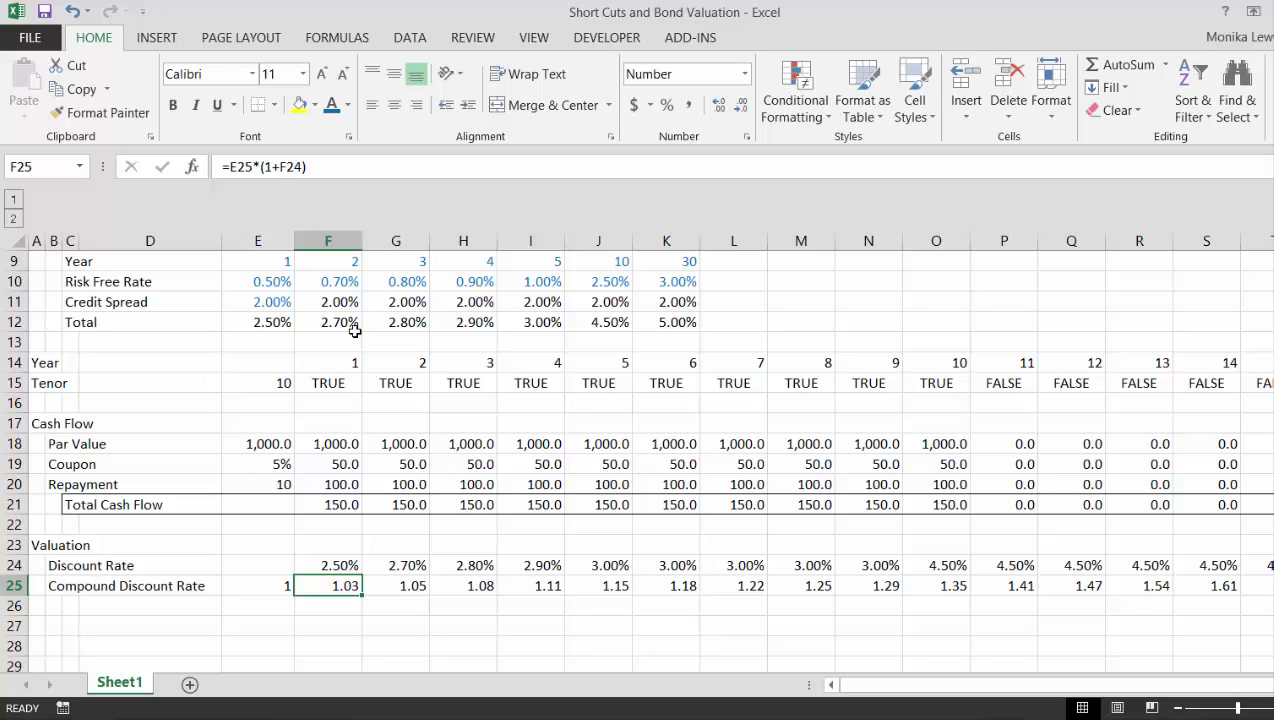
- Label row 27 as Value of Bond, in cell B27
key("Down")
key("Down")
key("Left")
key("Left")
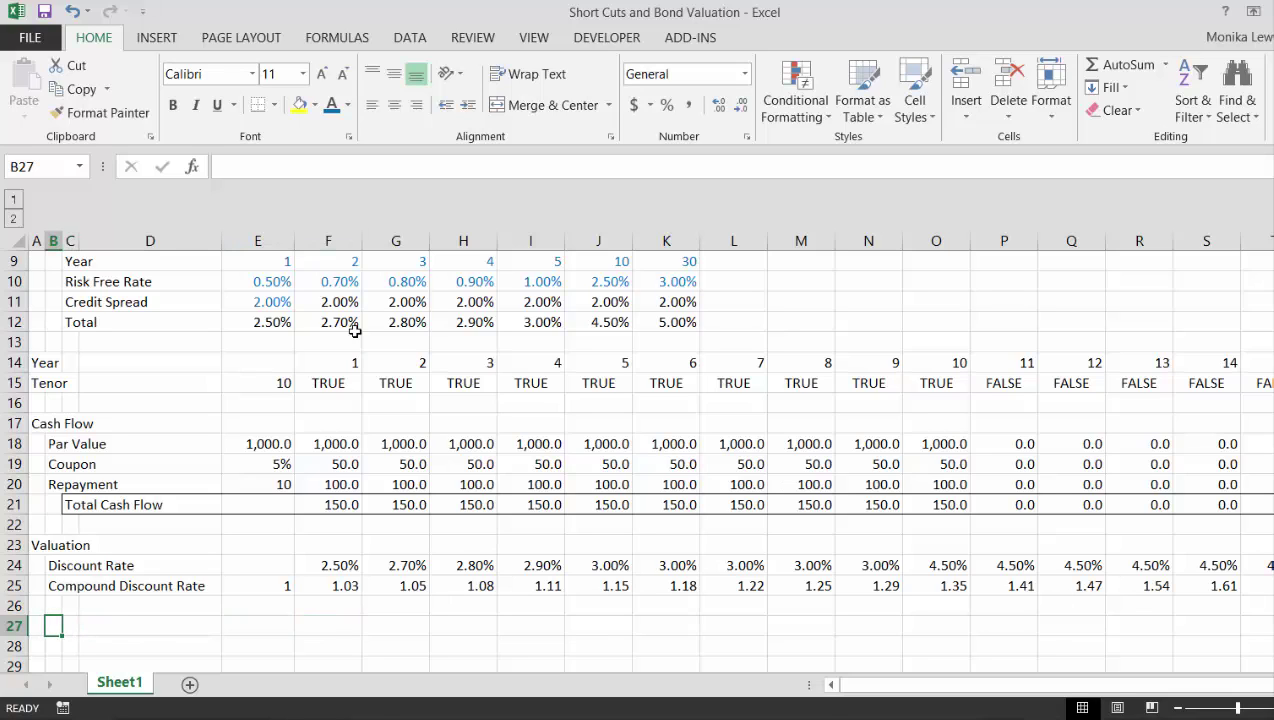
type("Value of ")
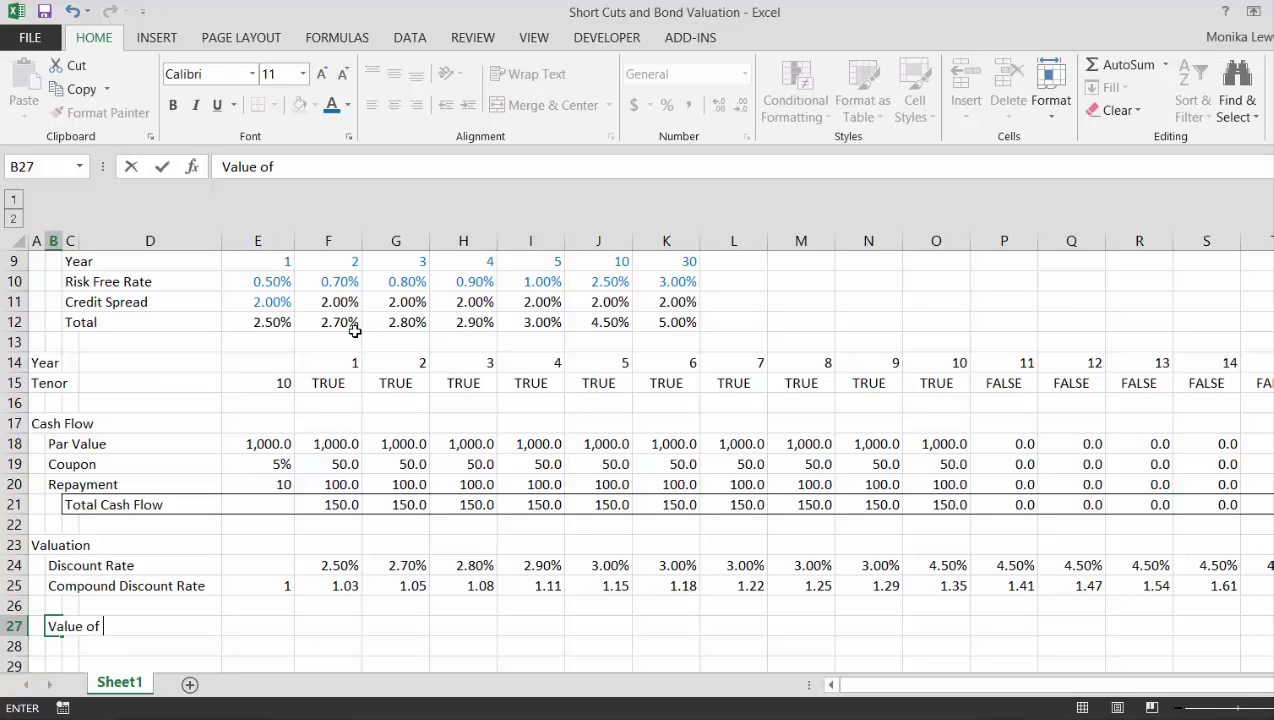
type("Bond")
key("Return")
key("Up")
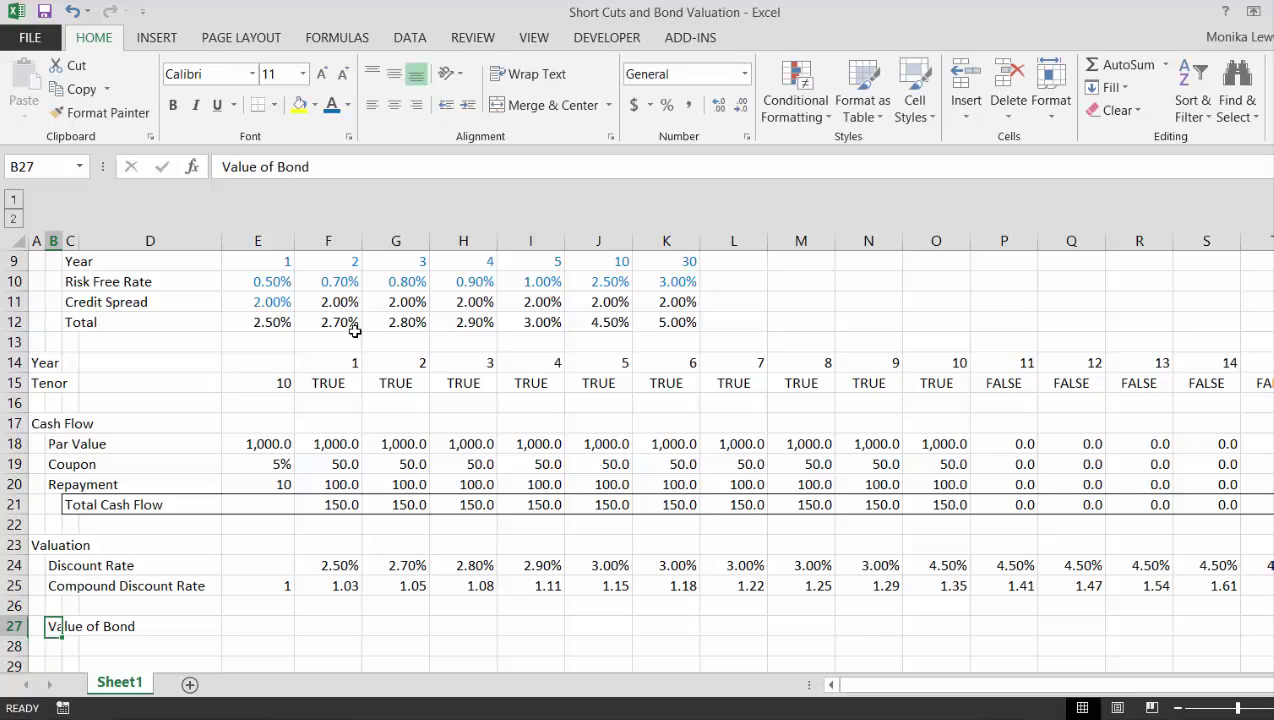
- Start a SUMPRODUCT formula in E27 for the value of the bond
key("Right")
key("Right")
key("Right")
type("=s")
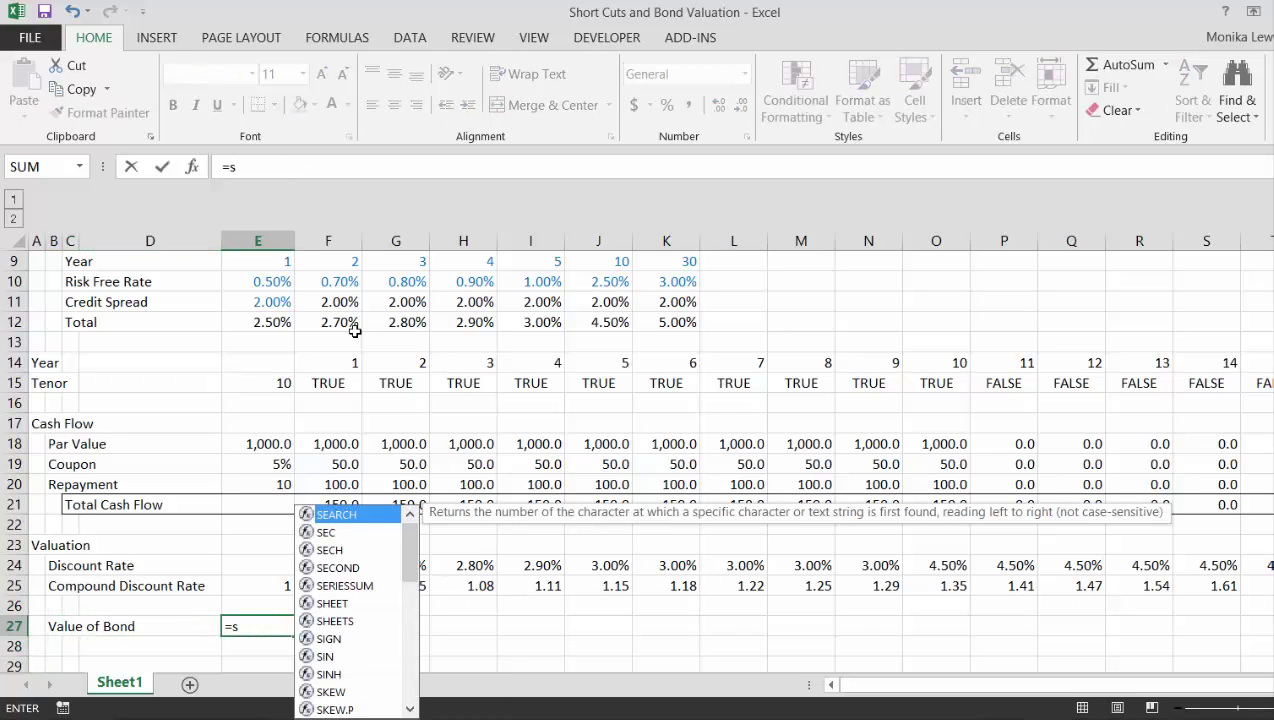
type("um")
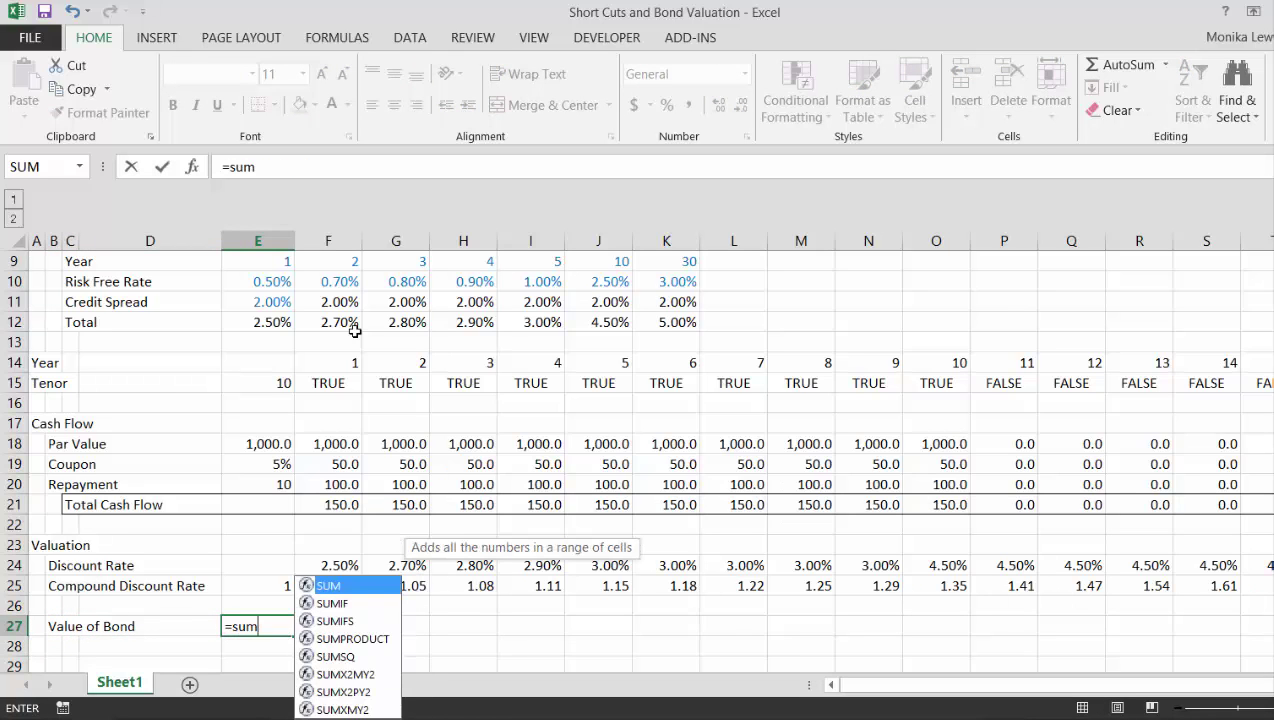
key("Down")
key("Down")
key("Down")
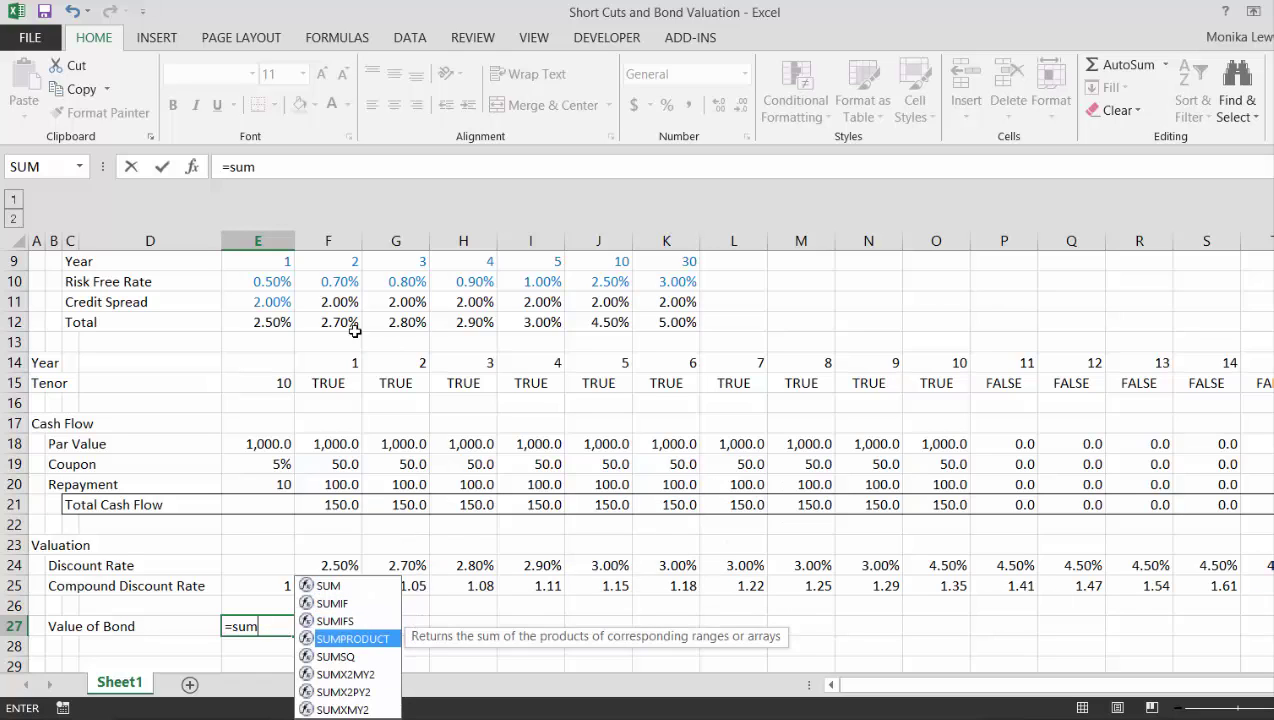
key("Tab")
- Use the yearly total cash flows F21:AI21 as the first array of the SUMPRODUCT formula
key("Up")
key("Up")
key("Up")
key("Up")
key("Up")
key("Up")
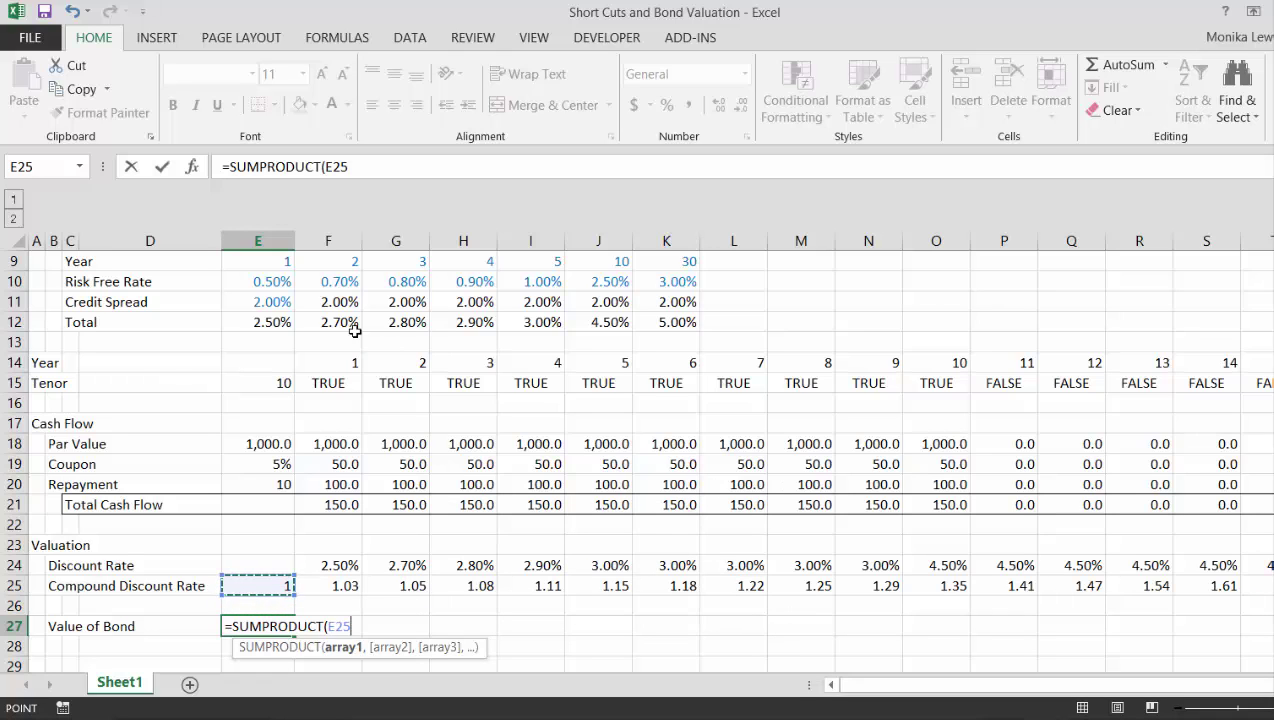
key("Right")
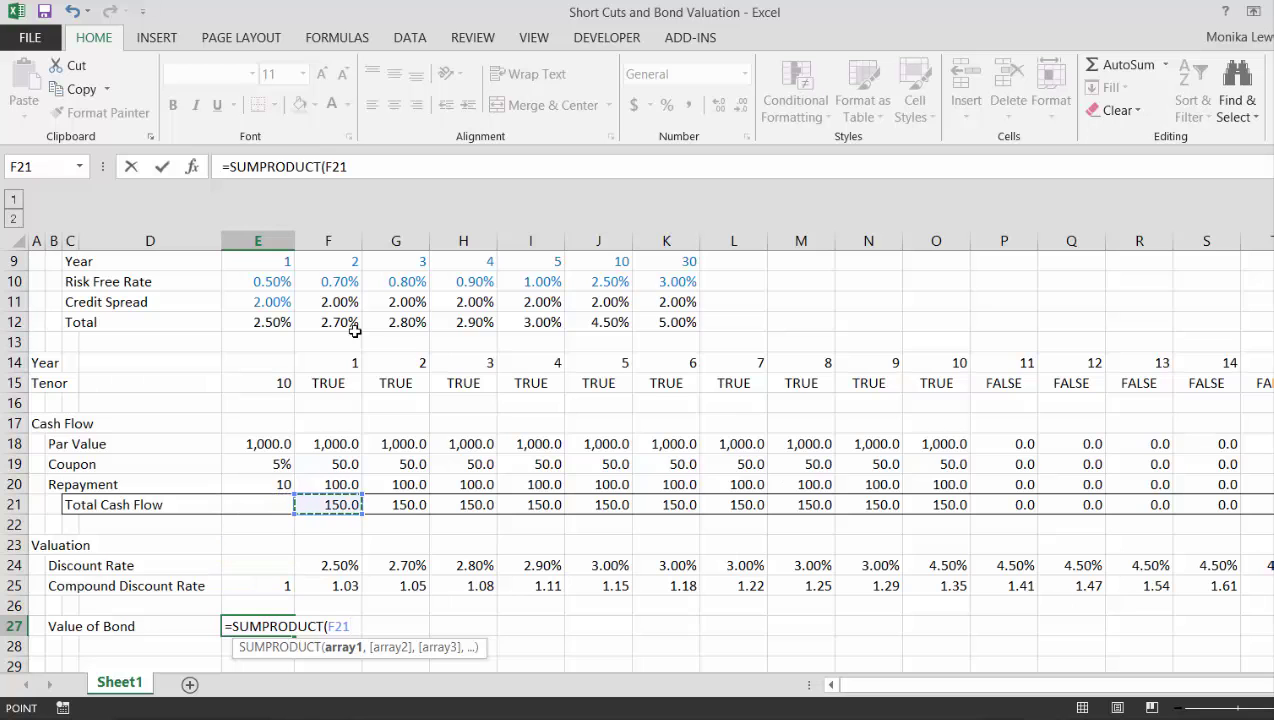
key("ctrl+shift+Right")
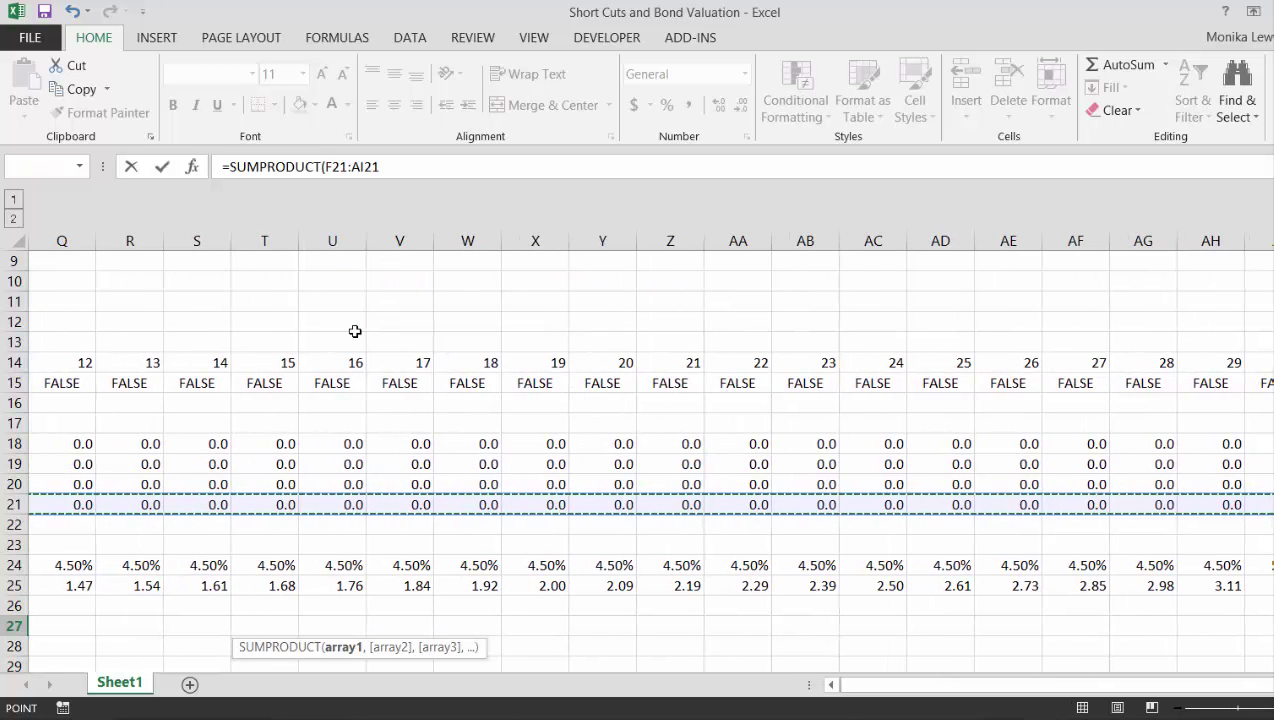
type(",")
key("Left")
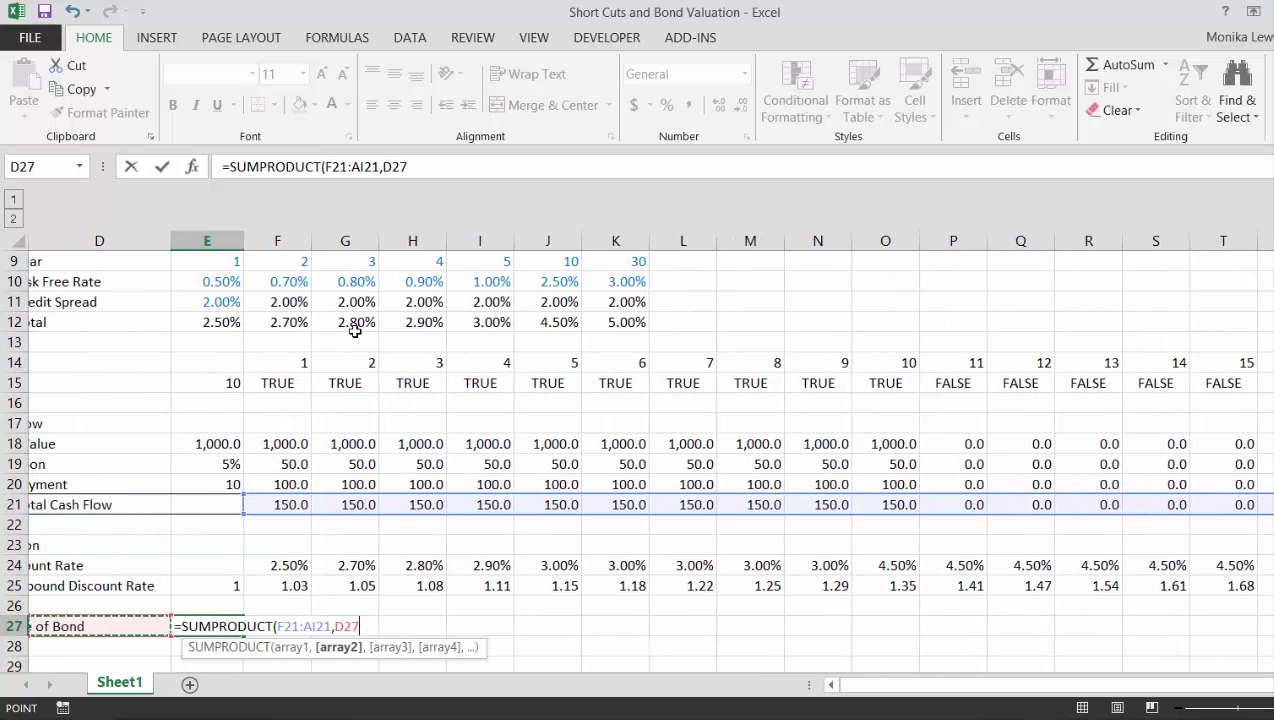
key("Right")
key("Up")
key("Up")
key("BackSpace")
key("BackSpace")
key("BackSpace")
key("BackSpace")
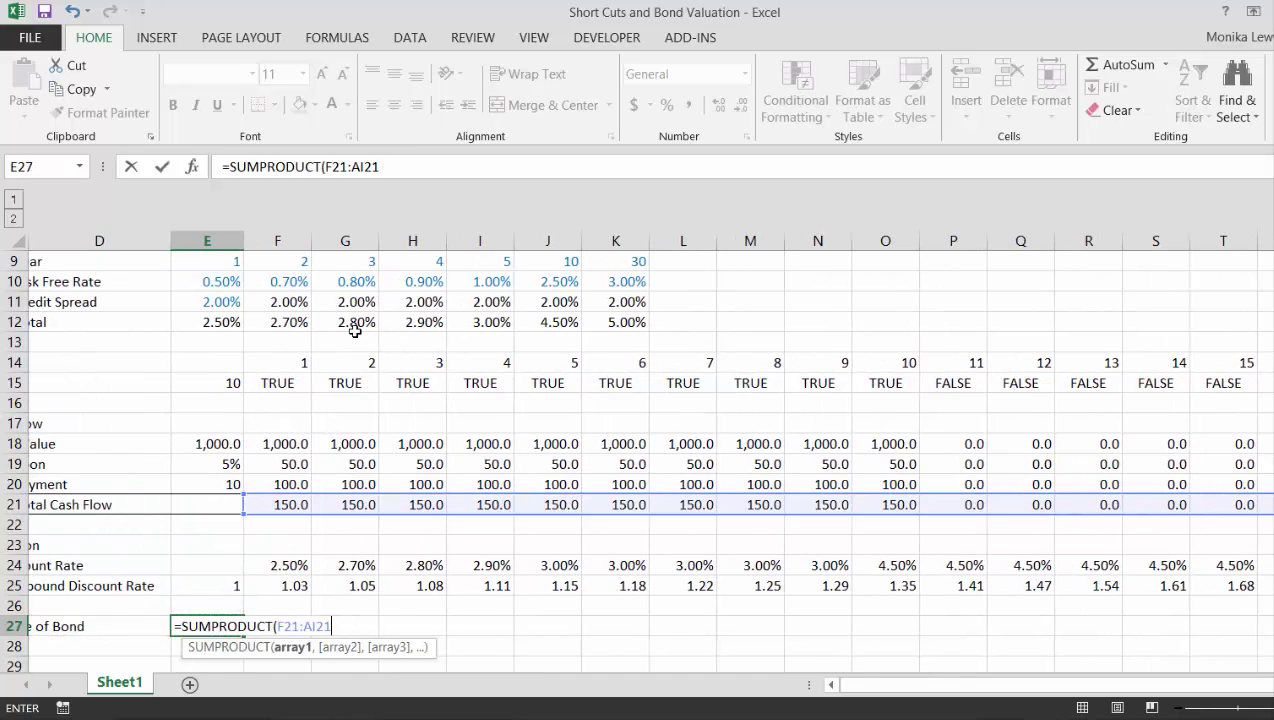
- Divide F21:AI21 by the compound discount rates F25:AI25 within the SUMPRODUCT and complete the formula in E27
type("/")
key("Up")
key("Up")
key("Right")
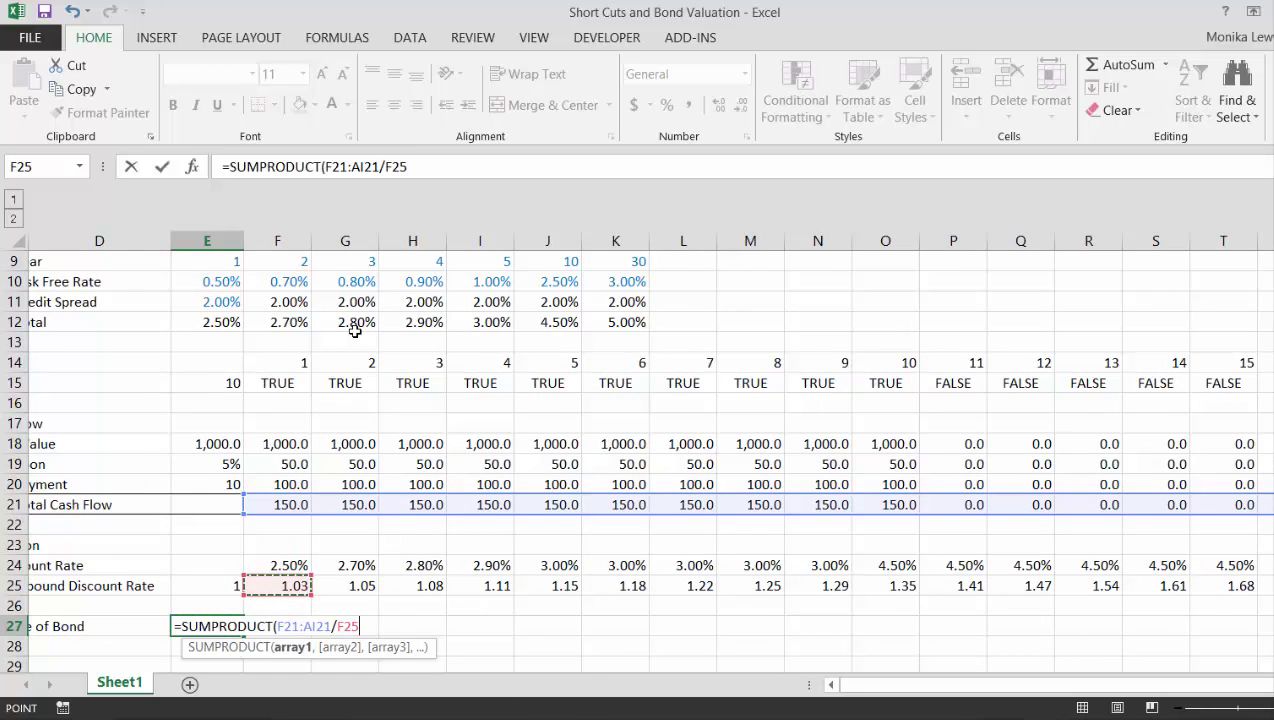
key("ctrl+shift+Right")
key("Return")
key("Up")
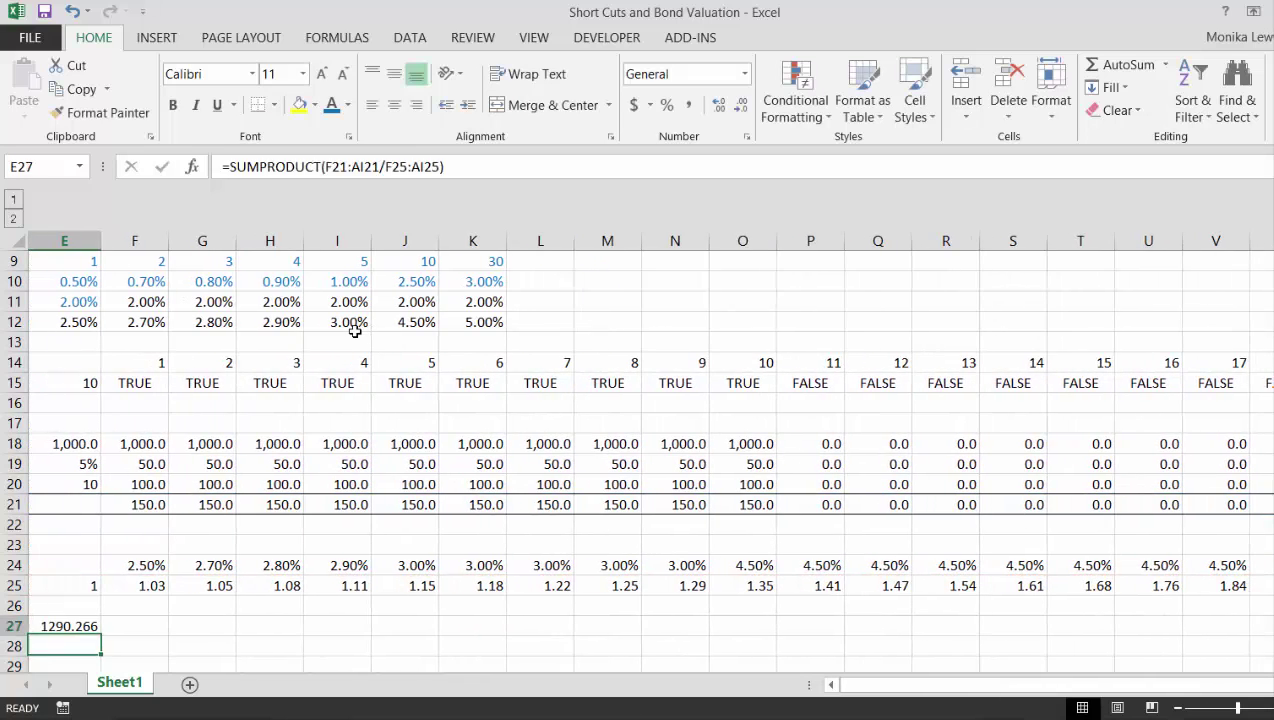
- Format the value of the bond in E27 as a number with a thousands separator and two decimals
key("Left")
key("Home")
key("Right")
key("Right")
key("Right")
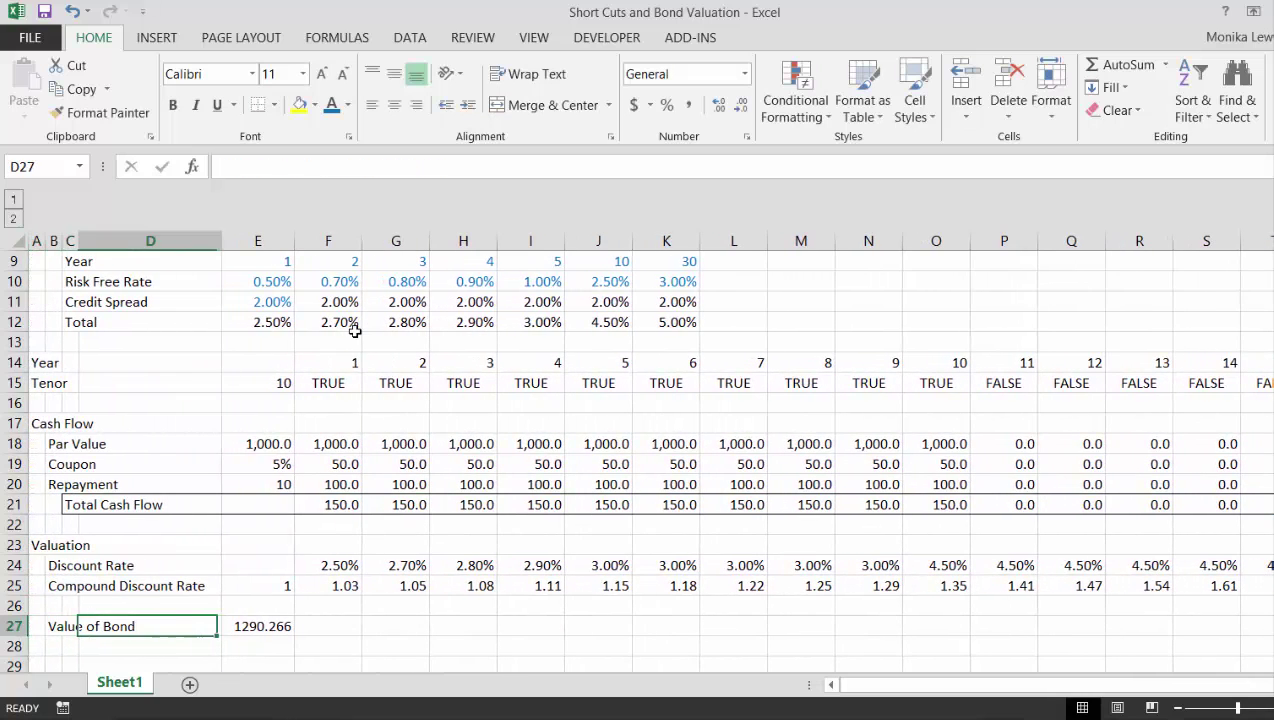
key("Right")
key("ctrl+shift+1")
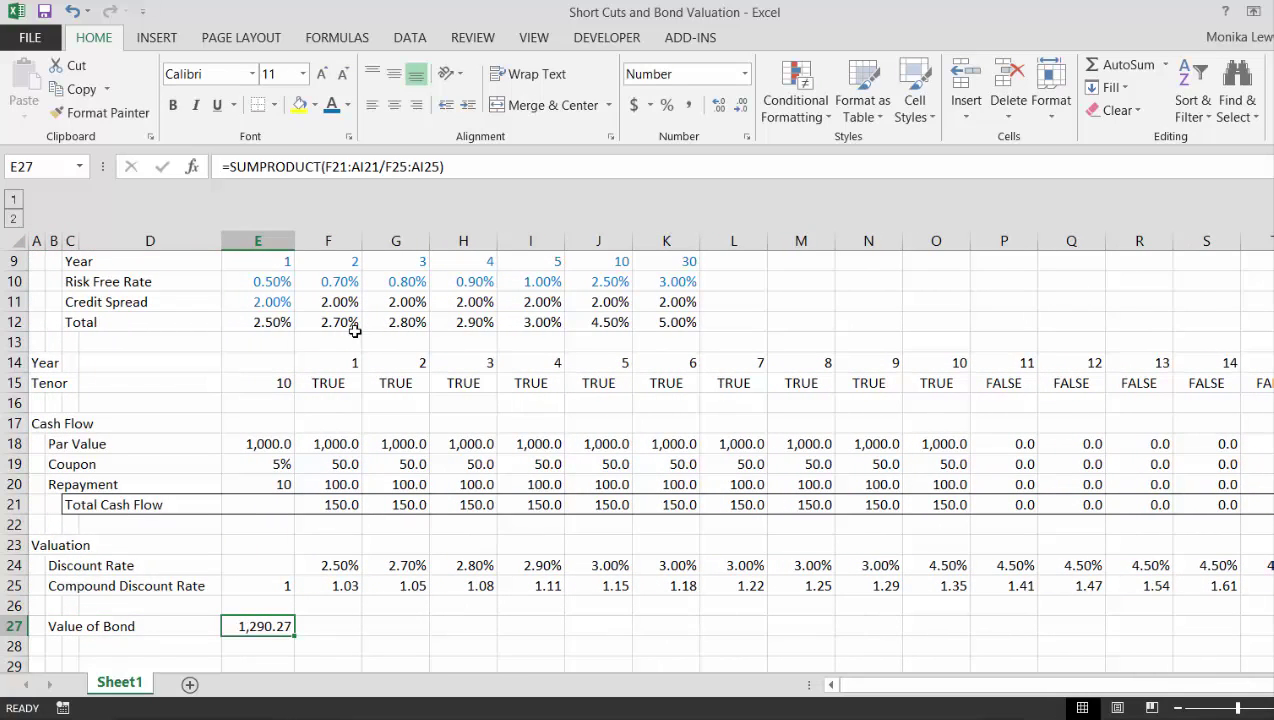
key("Left")
key("Left")
key("Left")
key("Left")
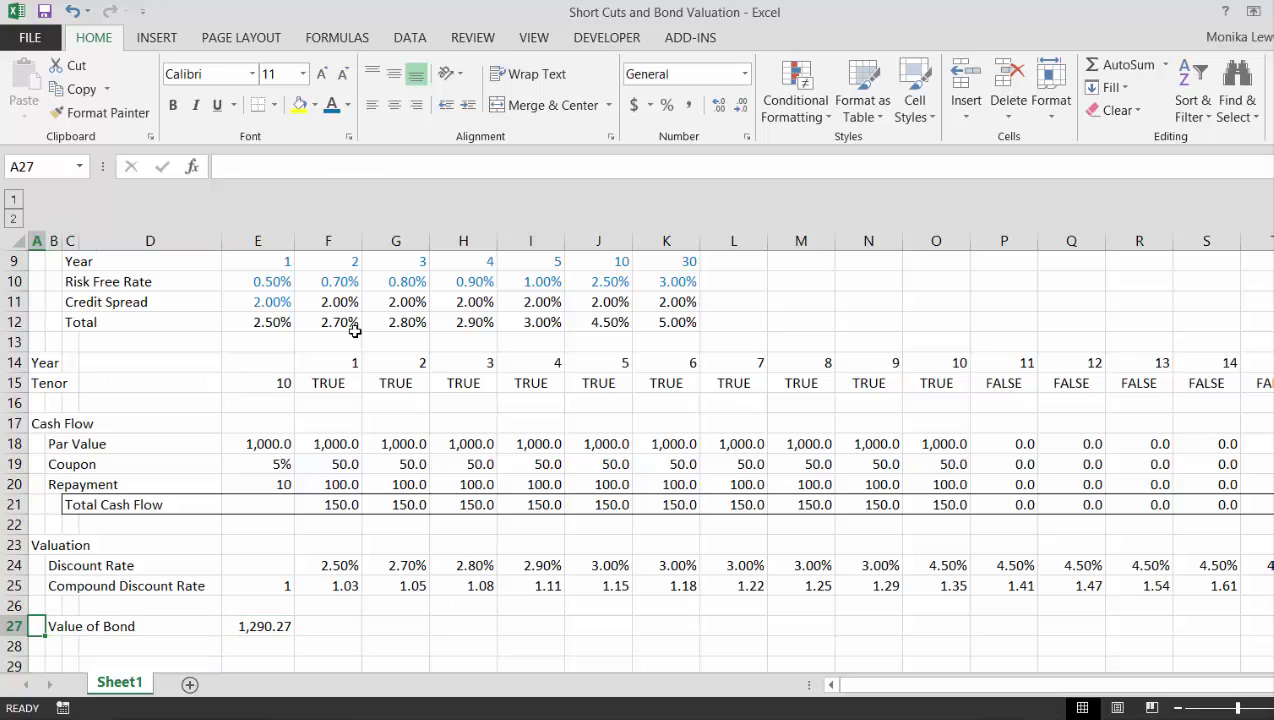
key("Up")
key("Up")
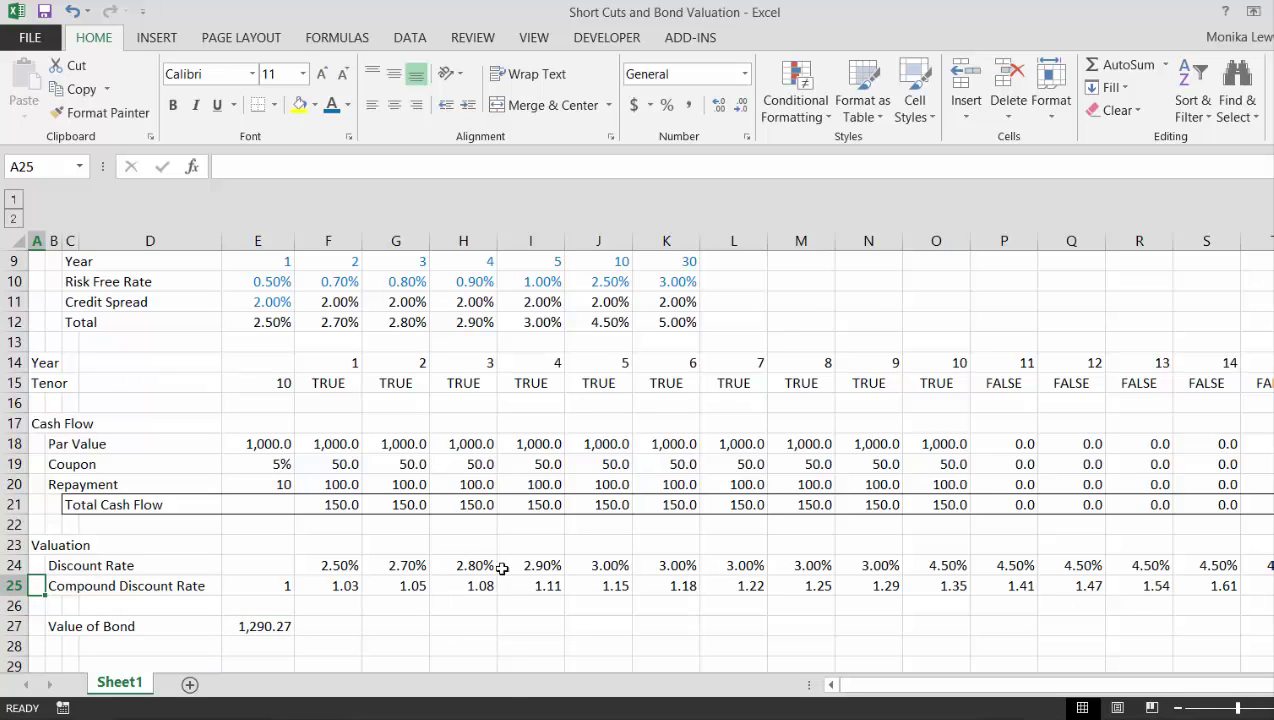
- Switch to the Excel Short Cut Keys document in Word and look down its list of function key shortcuts
mouse_move(326, 718)
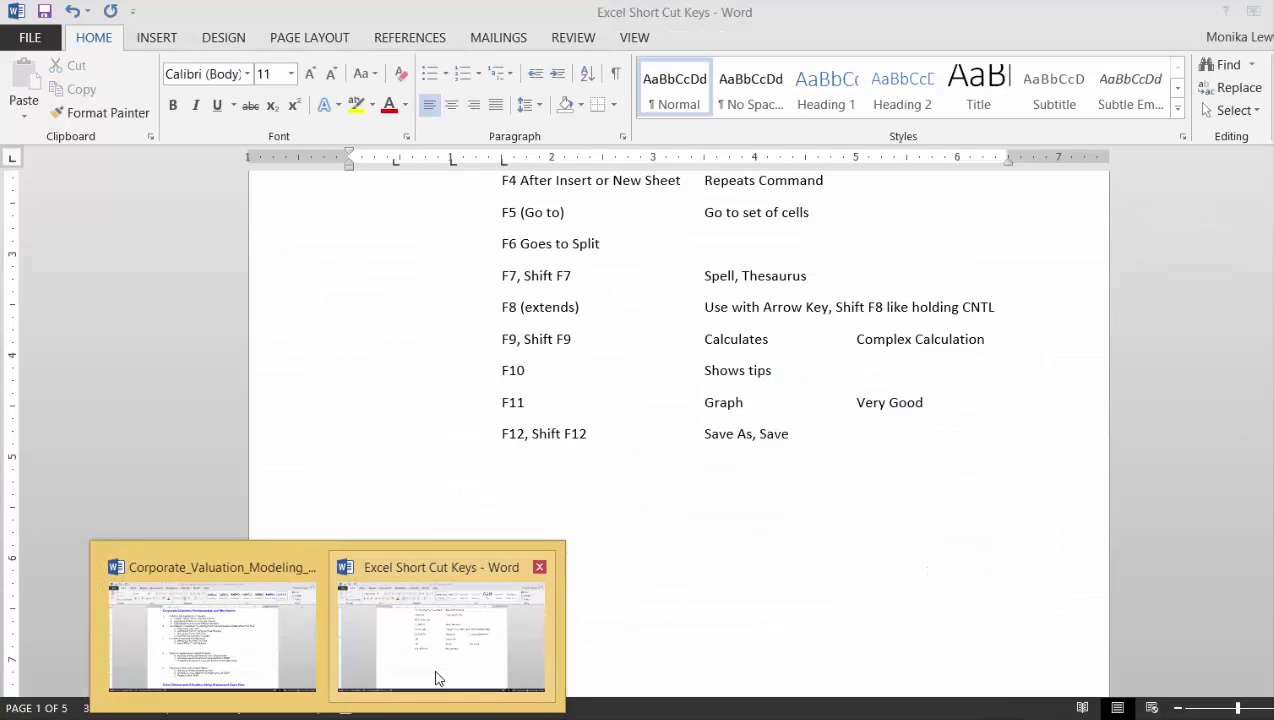
left_click(435, 677)
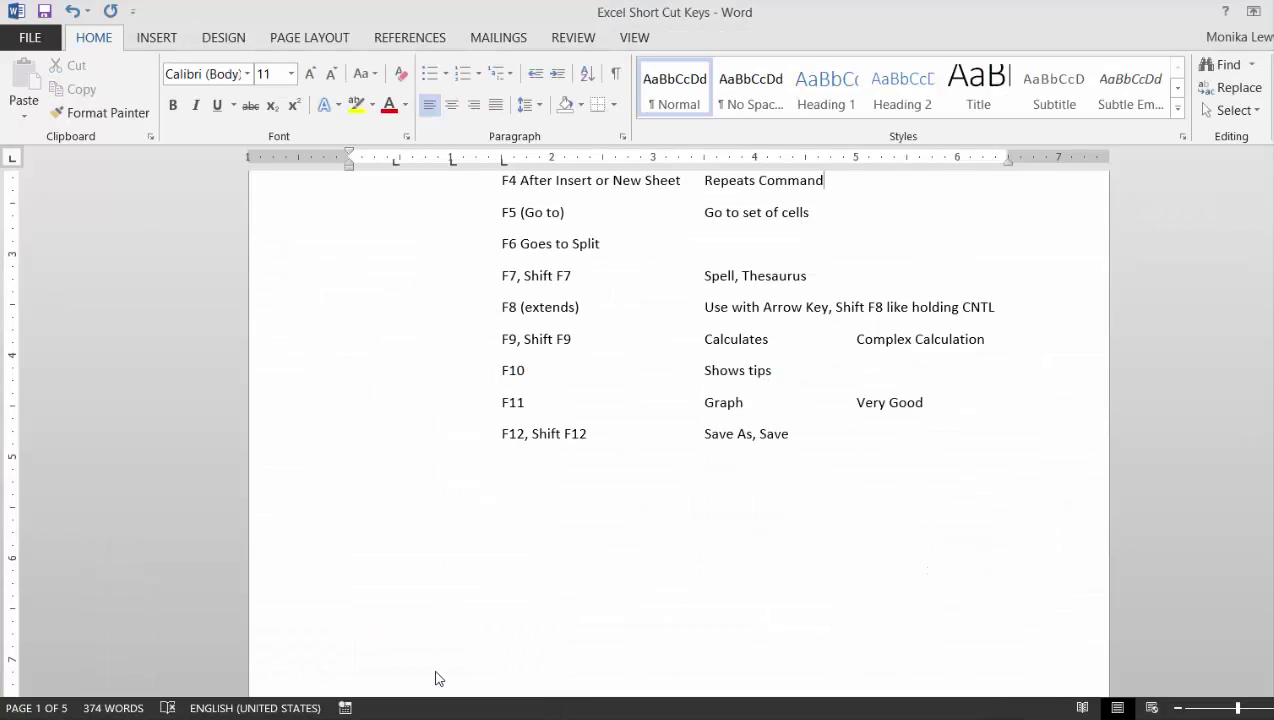
key("Down")
key("Down")
key("Down")
key("Down")
key("Down")
key("Down")
key("Down")
key("Down")
key("Down")
key("Down")
key("Down")
key("Down")
key("Down")
key("Down")
key("Down")
key("Down")
key("Down")
key("Down")
key("Down")
key("Down")
key("Down")
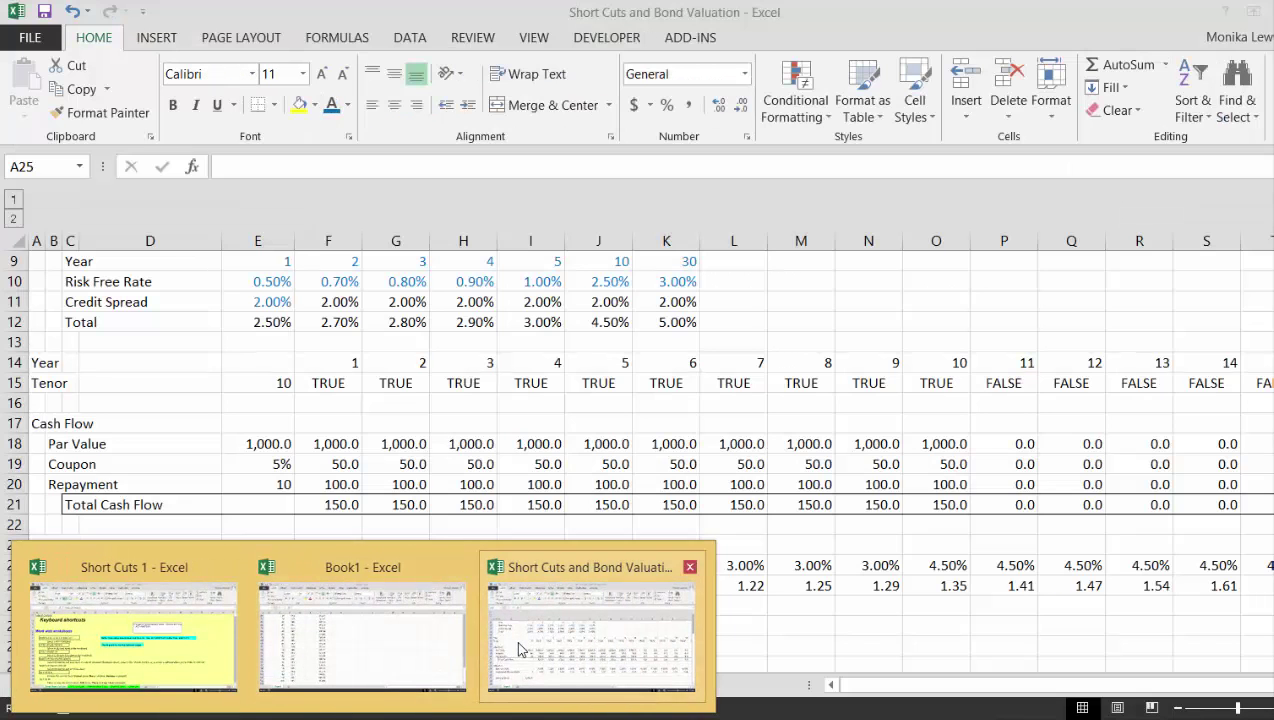
- Return to the Short Cuts and Bond Valuation workbook in Excel and group rows 4 to 7 under Bond Characteristics
left_click(518, 650)
key("Up")
key("Up")
key("Up")
key("Up")
key("Up")
key("Up")
key("Up")
key("Up")
key("Up")
key("Up")
key("Up")
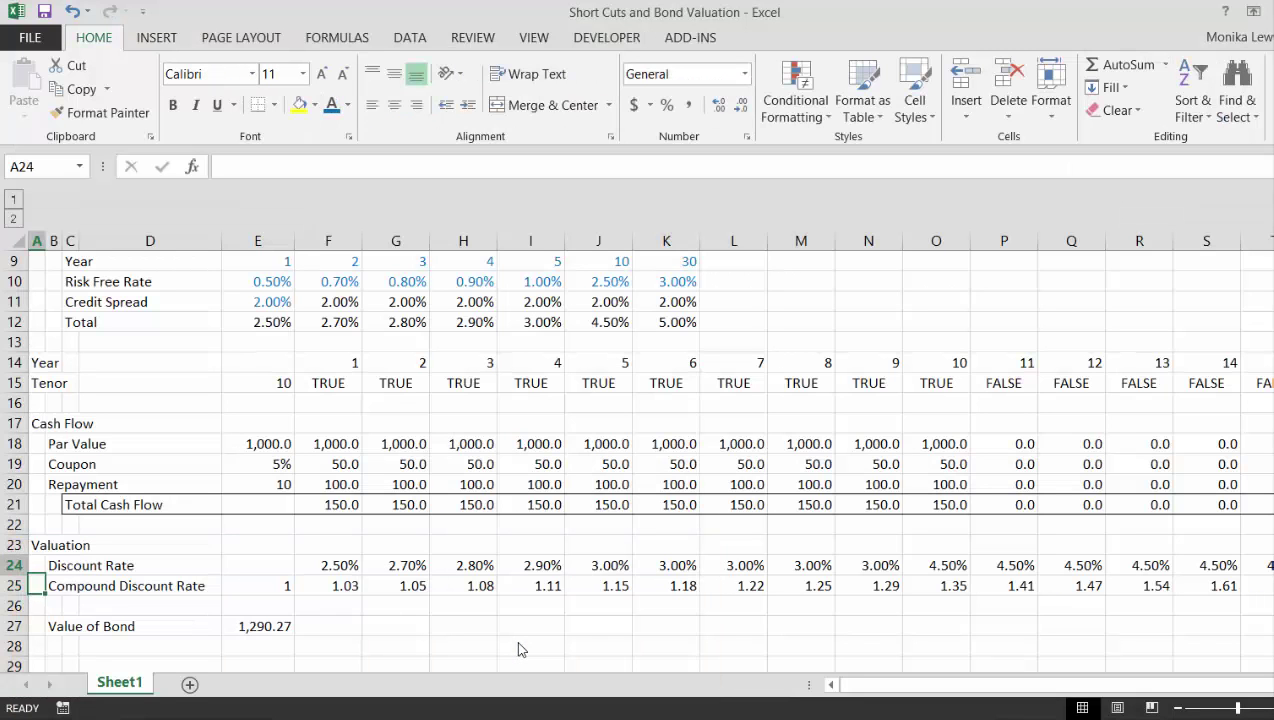
key("ctrl+Up")
key("Down")
key("Down")
key("Down")
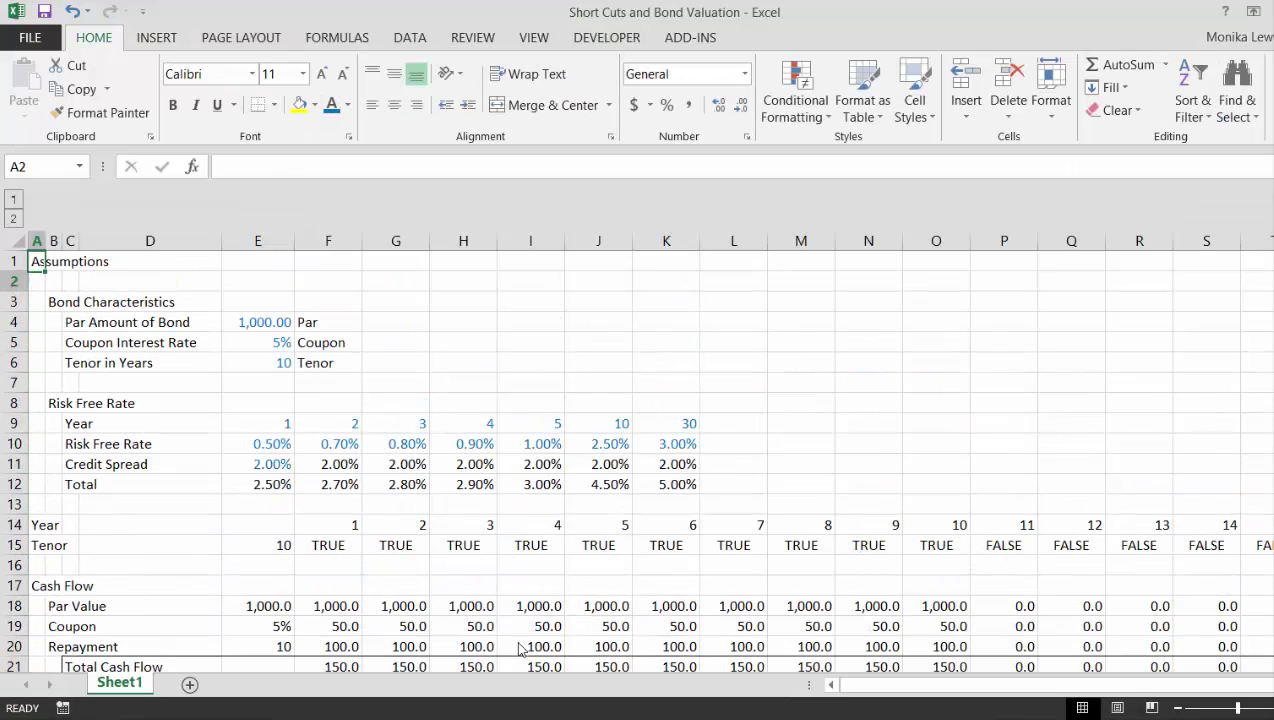
key("shift+space")
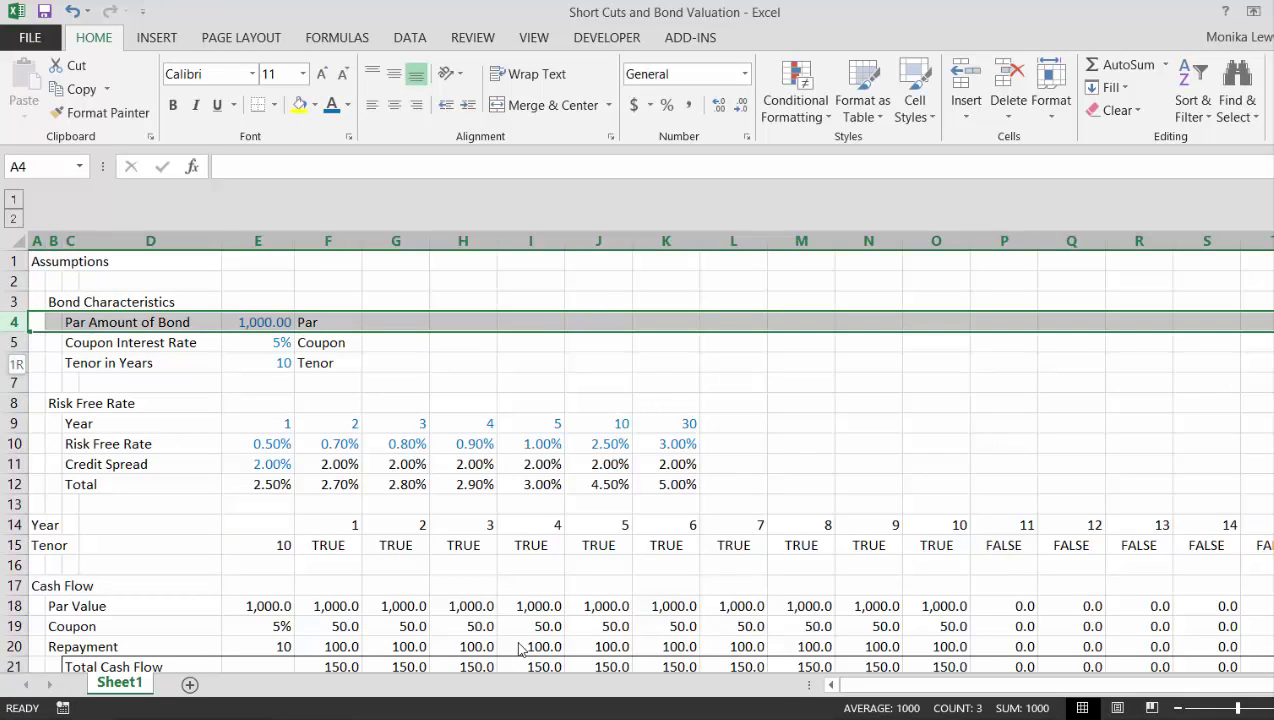
key("shift+Down")
key("shift+Down")
key("shift+Down")
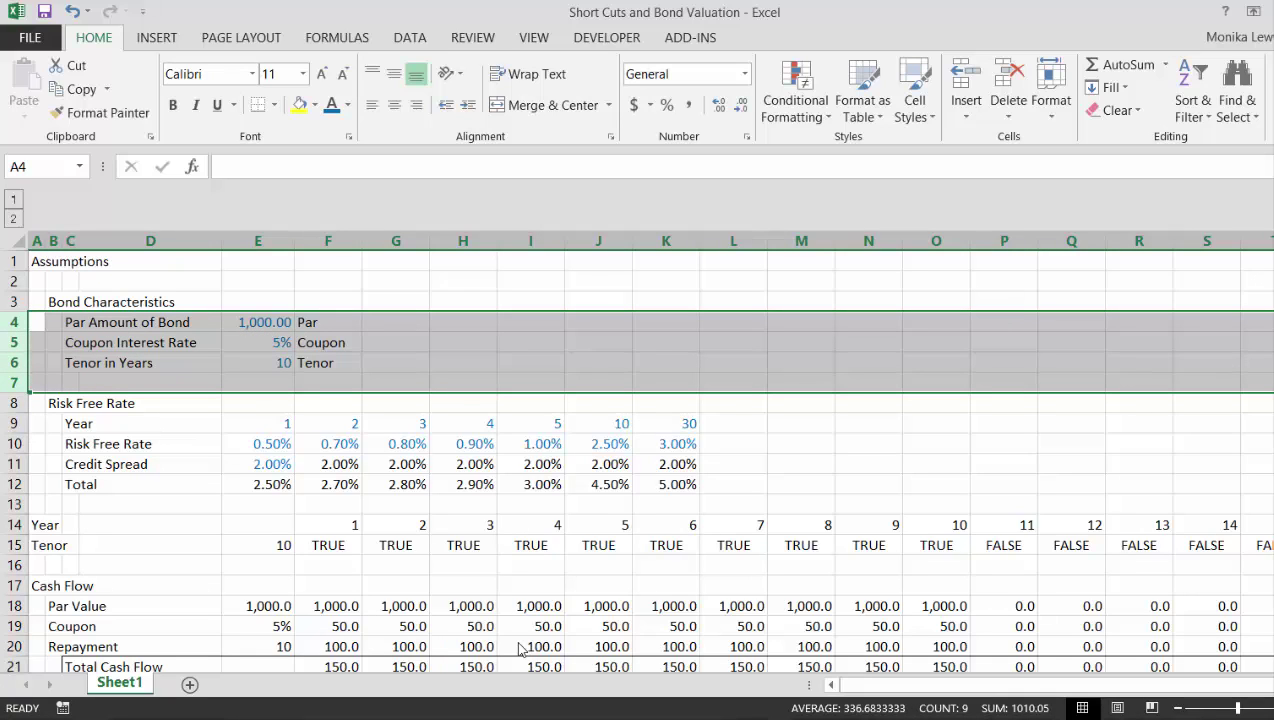
key("shift+alt+Right")
key("shift+alt+Left")
key("shift+alt+Right")
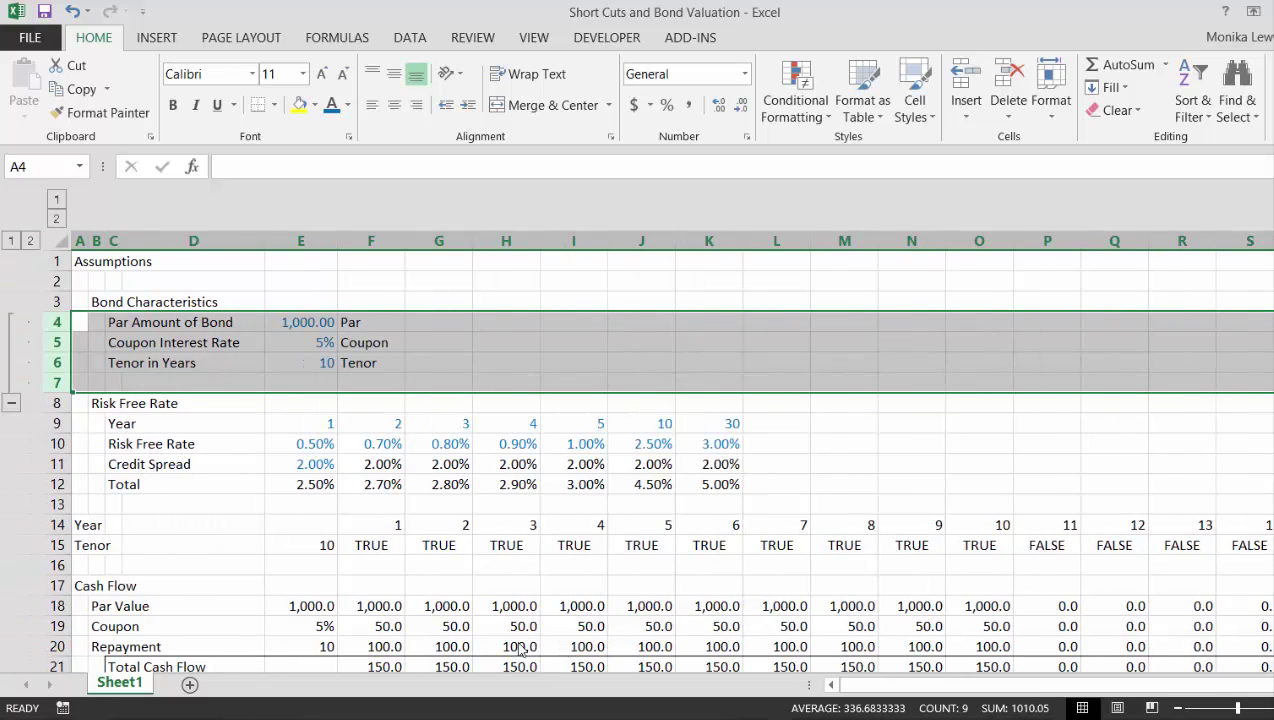
- Group rows 9 to 13 under the Risk Free Rate heading
key("Down")
key("Down")
key("Down")
key("Down")
key("Down")
key("Down")
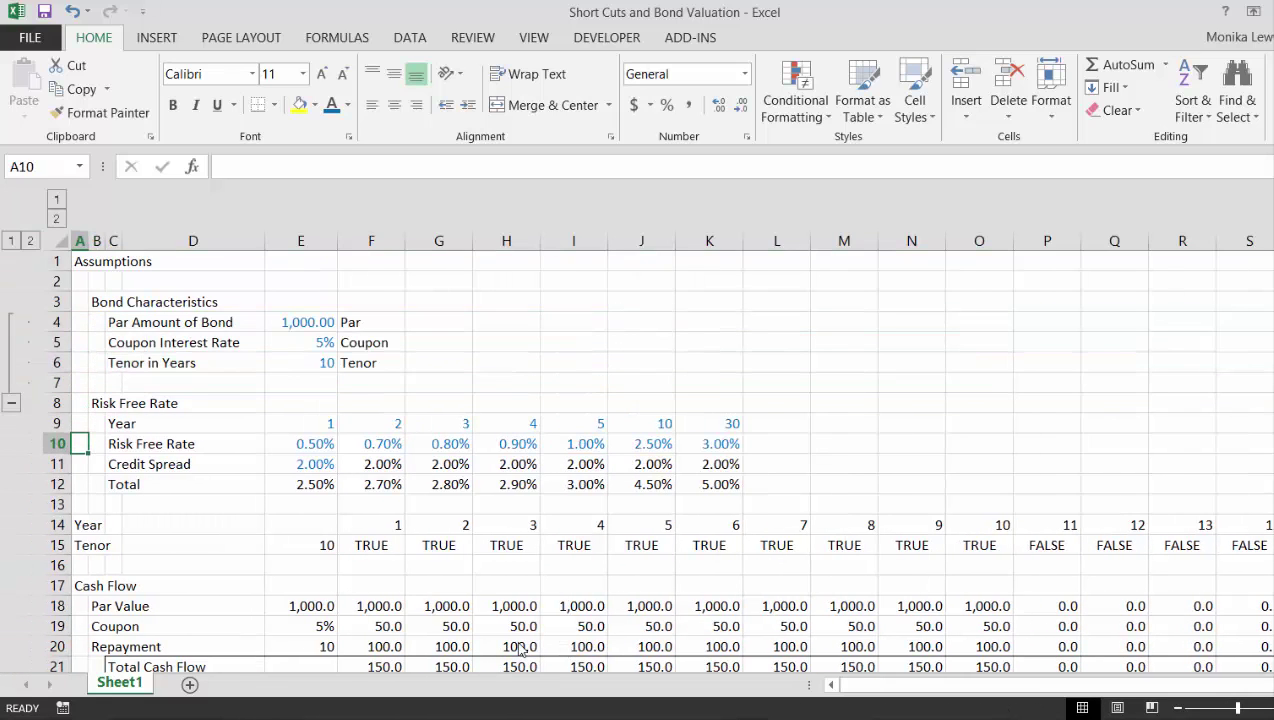
key("Up")
key("shift+space")
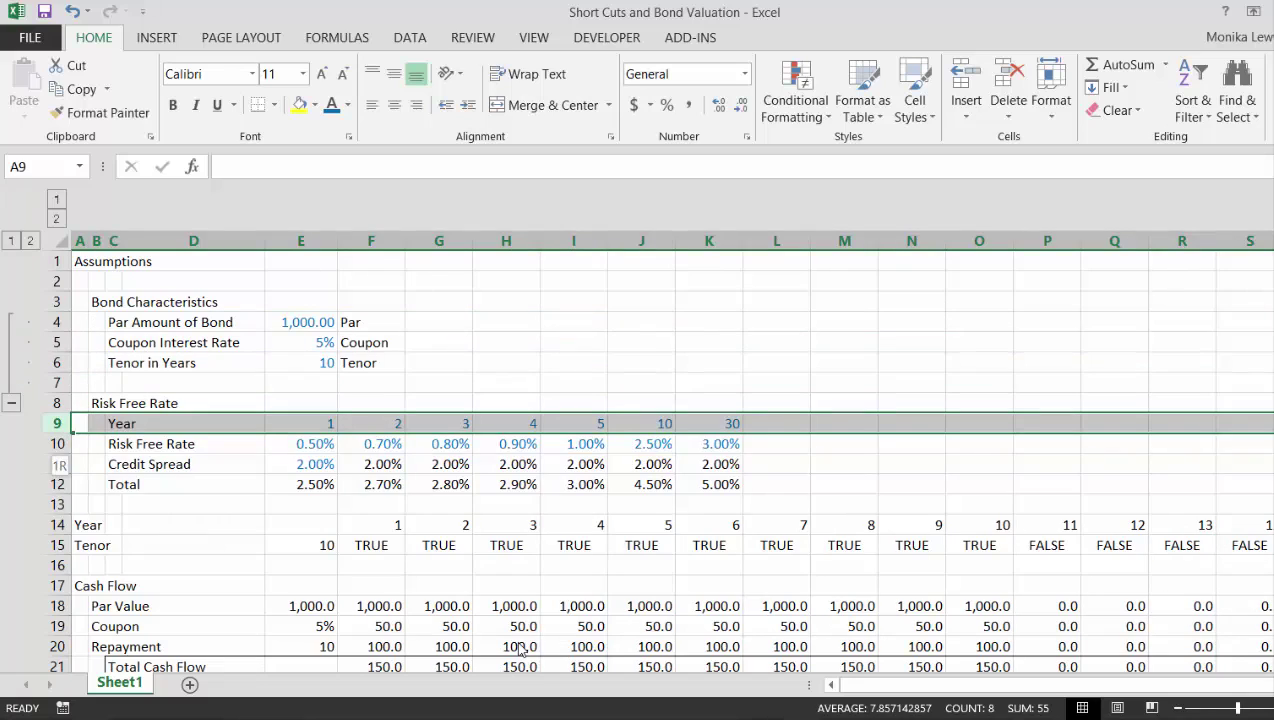
key("shift+Down")
key("shift+Down")
key("shift+Down")
key("shift+Down")
key("shift+alt+Right")
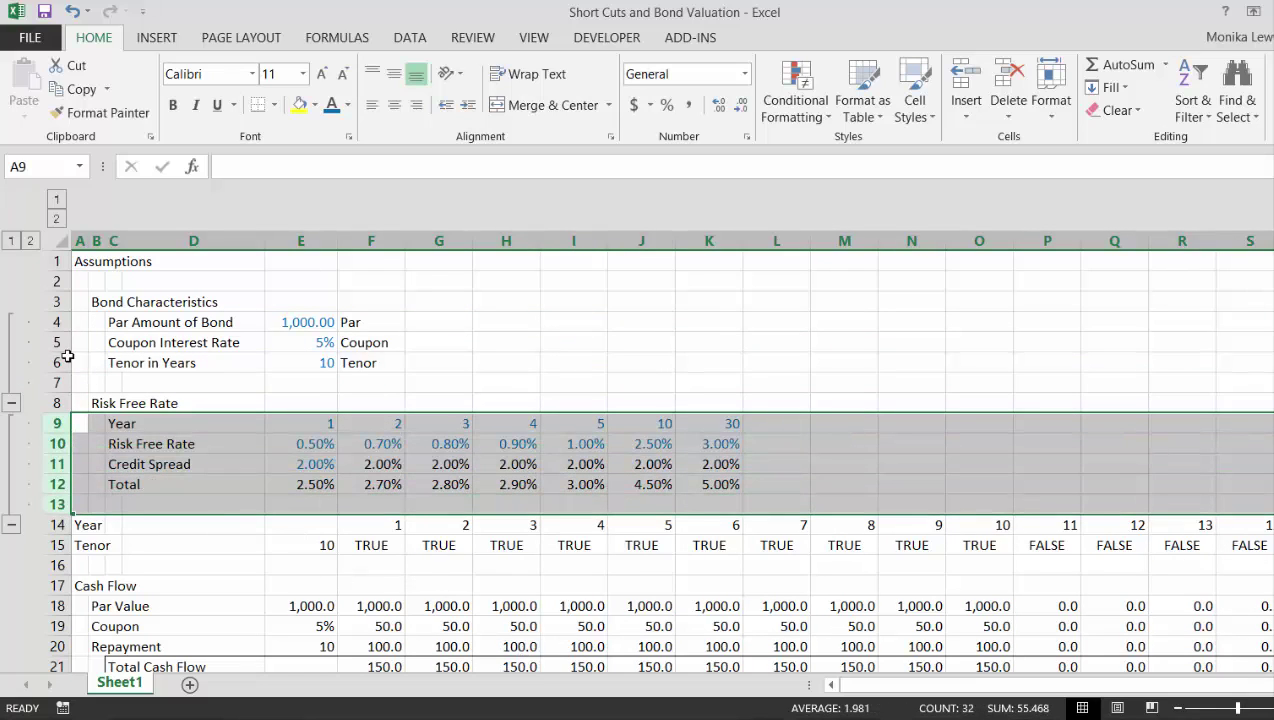
- Switch the row outline to level 1 and back to level 2, and collapse the Bond Characteristics and Risk Free Rate groups individually
left_click(9, 241)
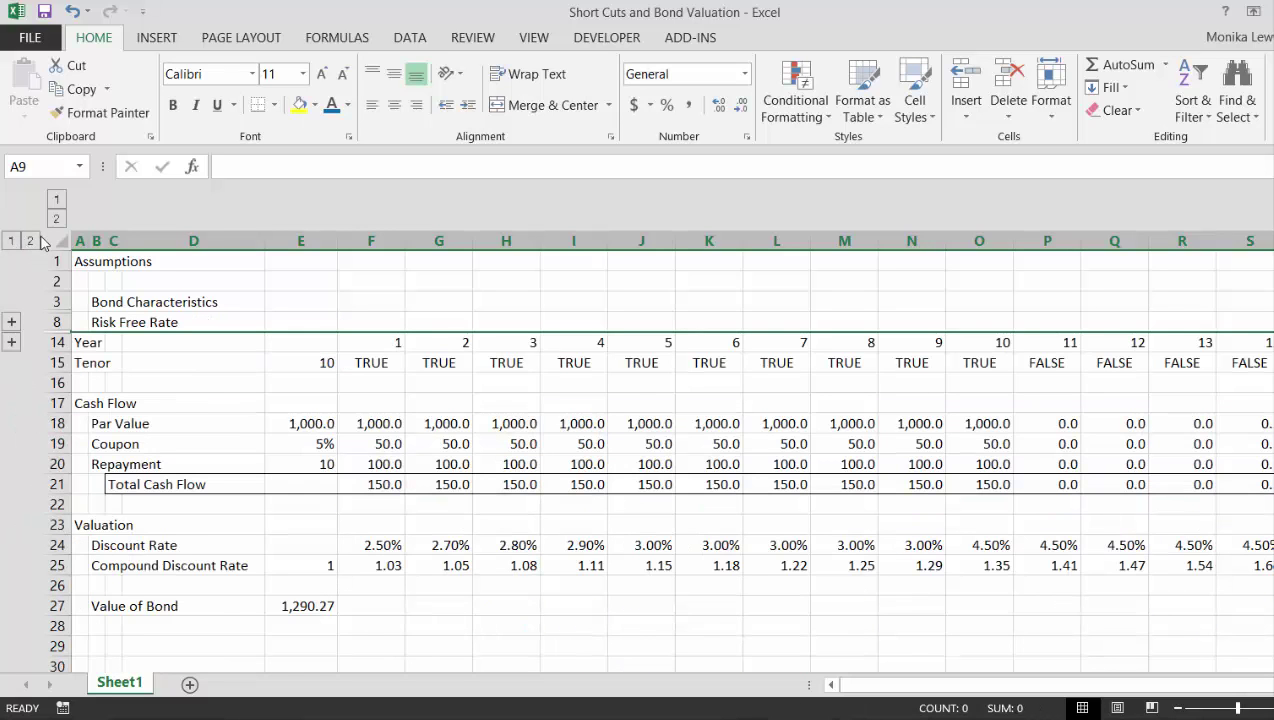
left_click(30, 243)
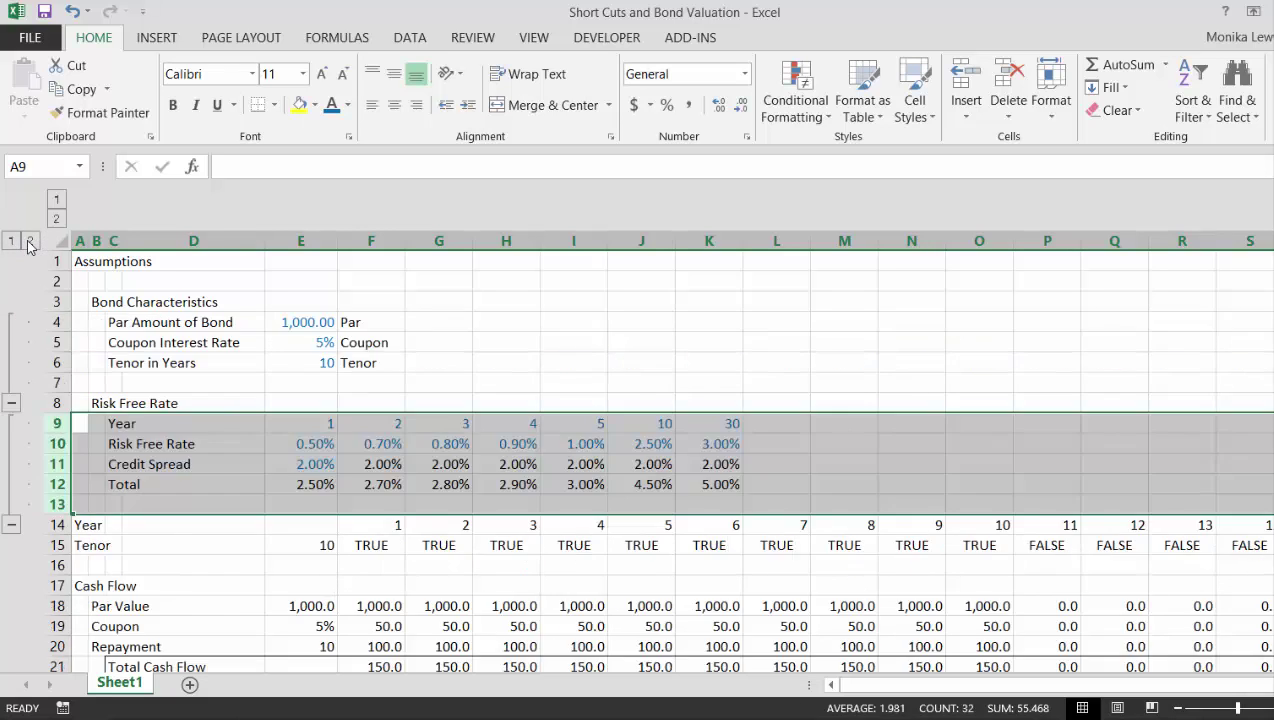
left_click(11, 404)
left_click(11, 444)
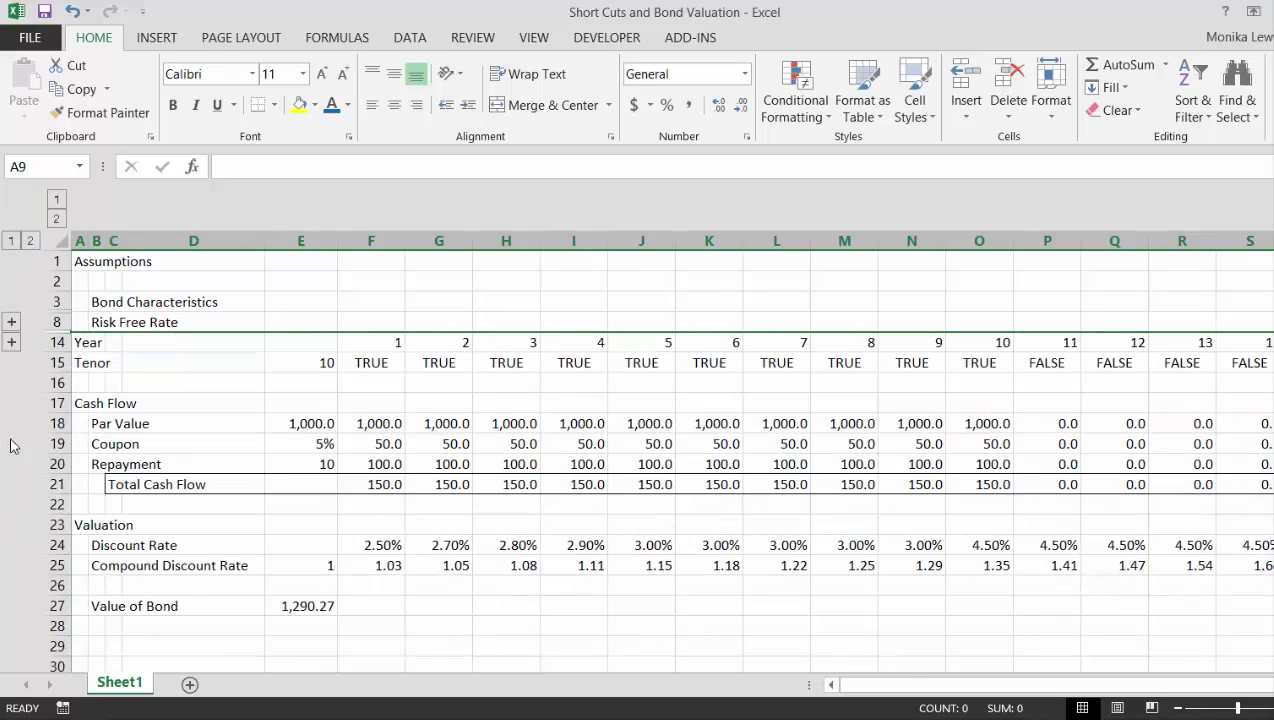
left_click(248, 516)
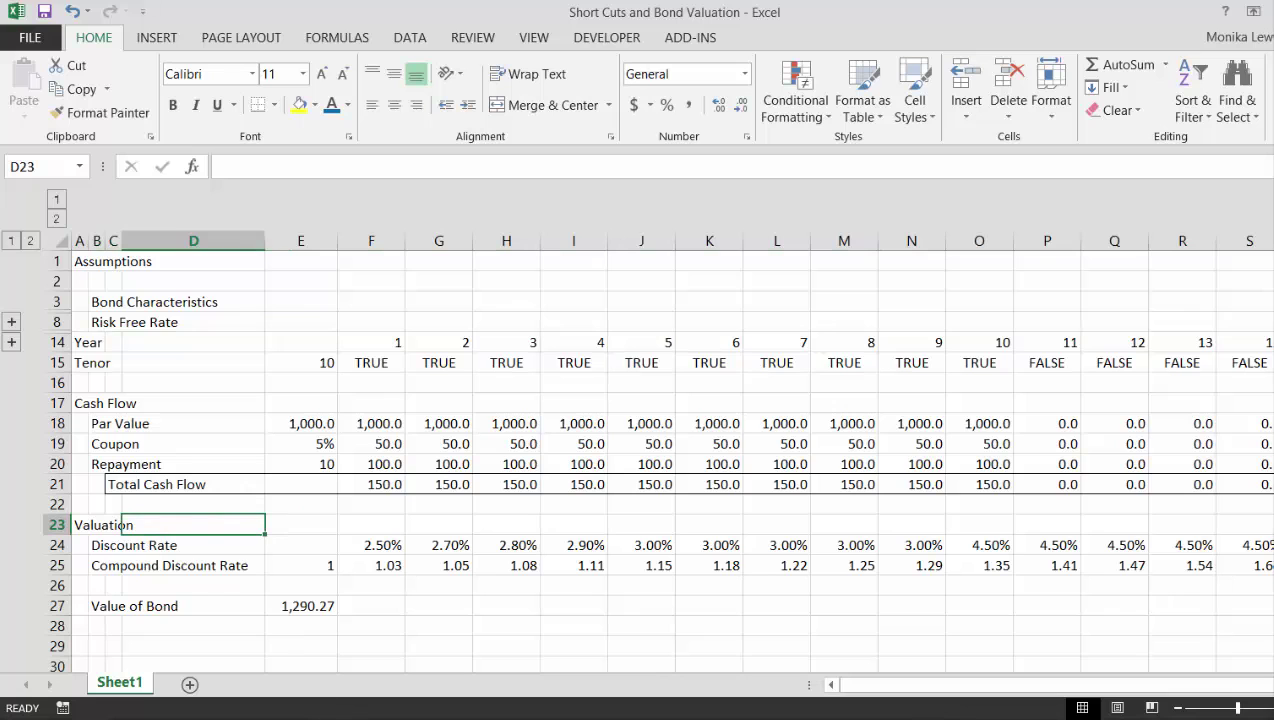
- Switch to the Excel Short Cut Keys document in Word and skim the Shift and CNTL function key lists
left_click(327, 718)
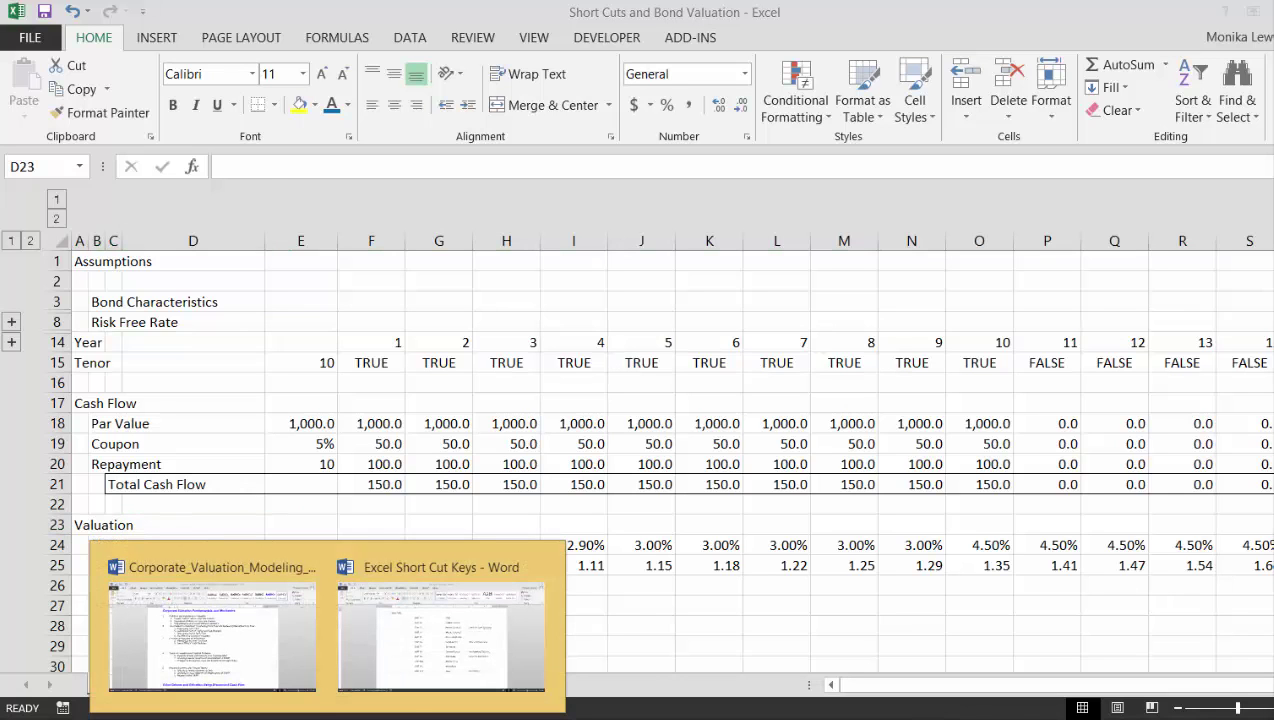
left_click(456, 653)
scroll(455, 657, "down", 8)
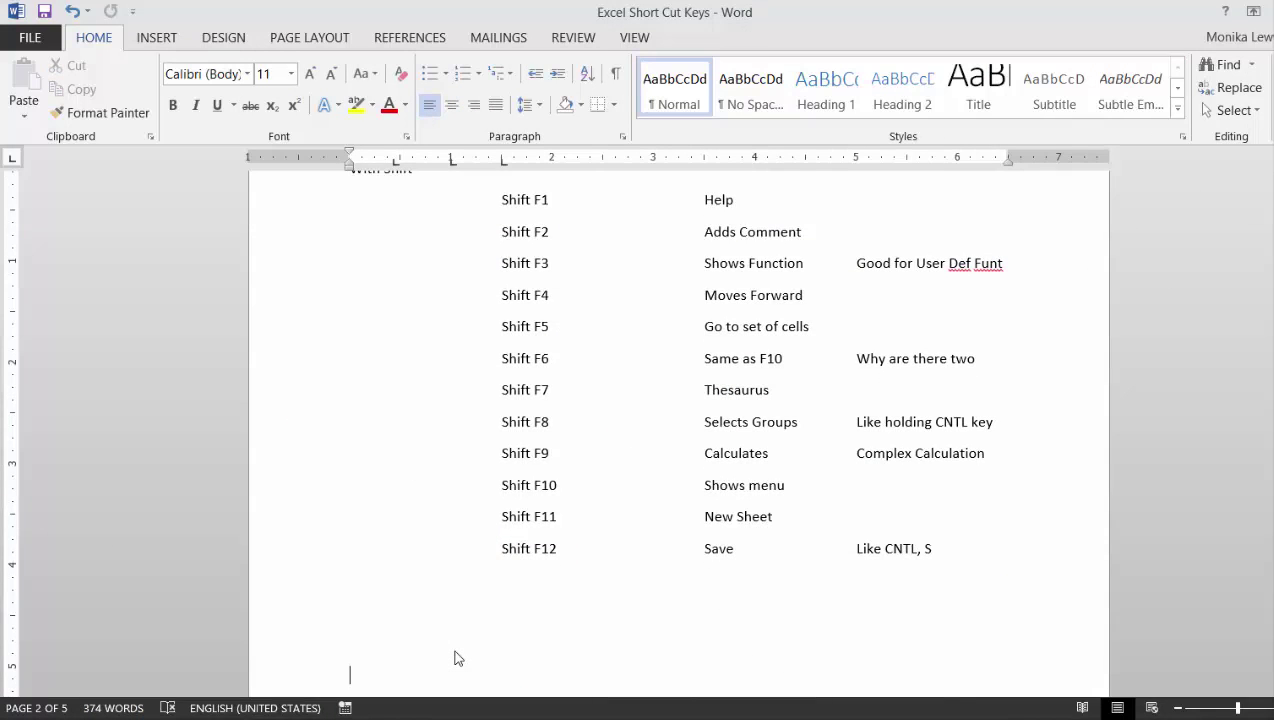
scroll(455, 657, "down", 20)
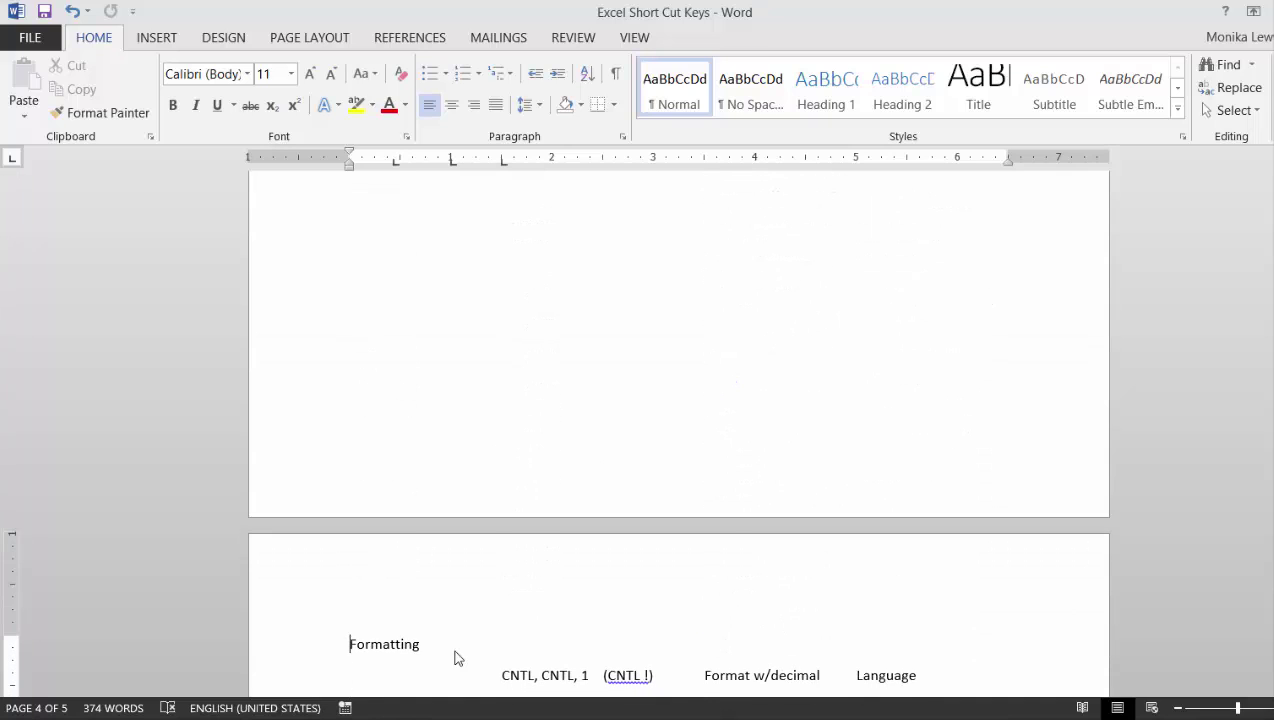
scroll(455, 657, "up", 15)
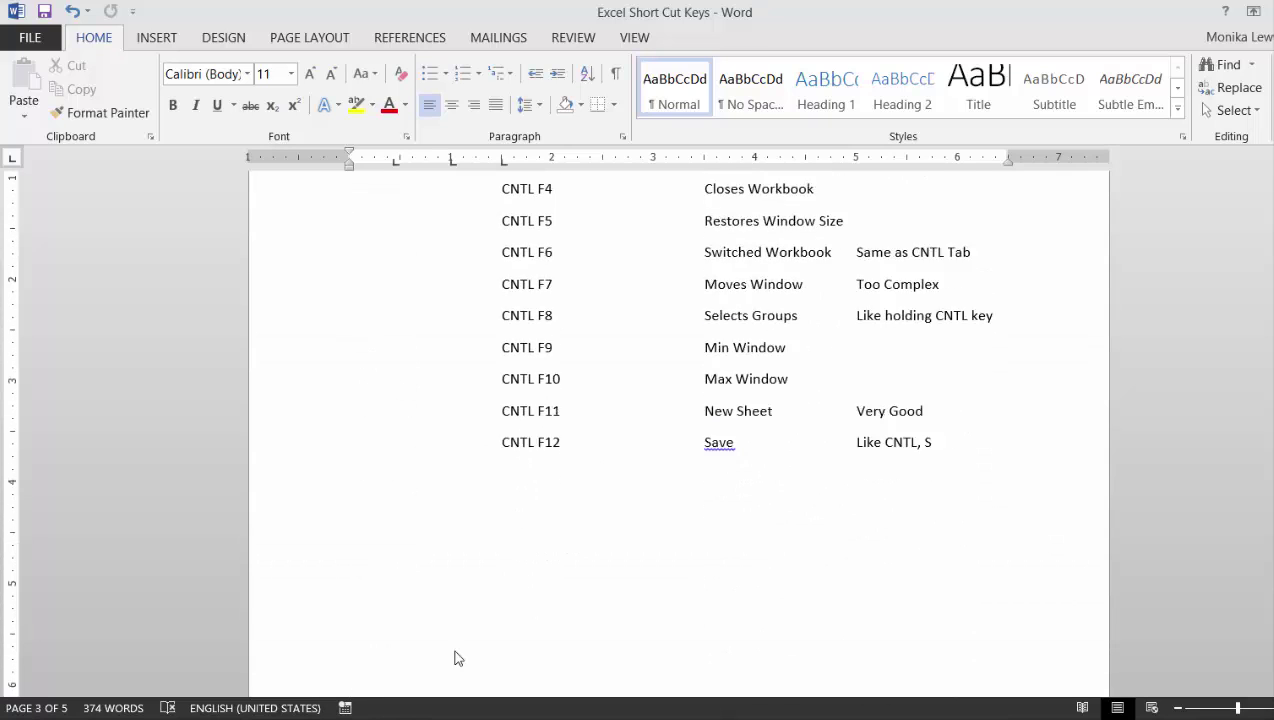
- Examine the shortcuts listed under Copy, Insert, Group, Hide in the document
key("Down")
key("Down")
key("Down")
key("Down")
key("Down")
key("Down")
key("Down")
key("Down")
key("Down")
key("Down")
key("Down")
key("Down")
key("Down")
key("Down")
key("Down")
key("Down")
key("Down")
key("Down")
key("Down")
key("Down")
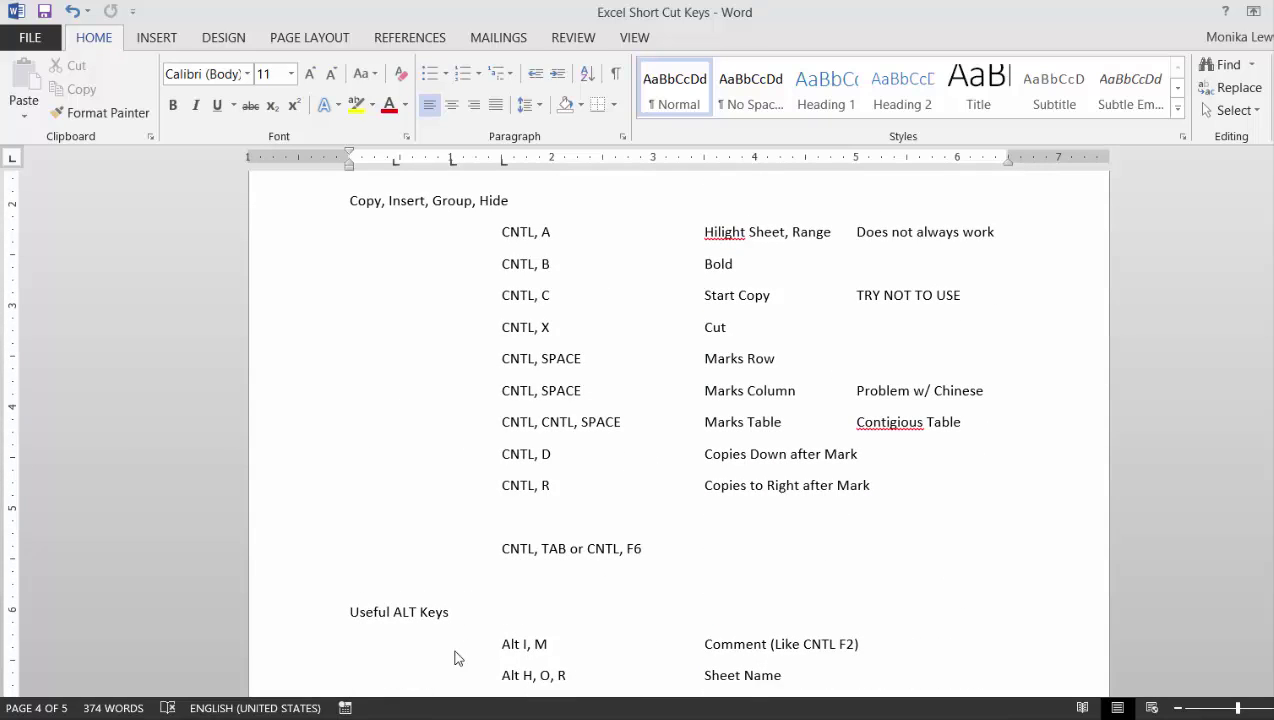
- Read the Useful ALT Keys list through to the end of the document and return to its entries
key("Down")
key("Down")
key("Down")
key("Down")
key("Down")
key("Down")
key("Down")
key("Down")
key("Down")
key("Down")
key("Down")
key("Down")
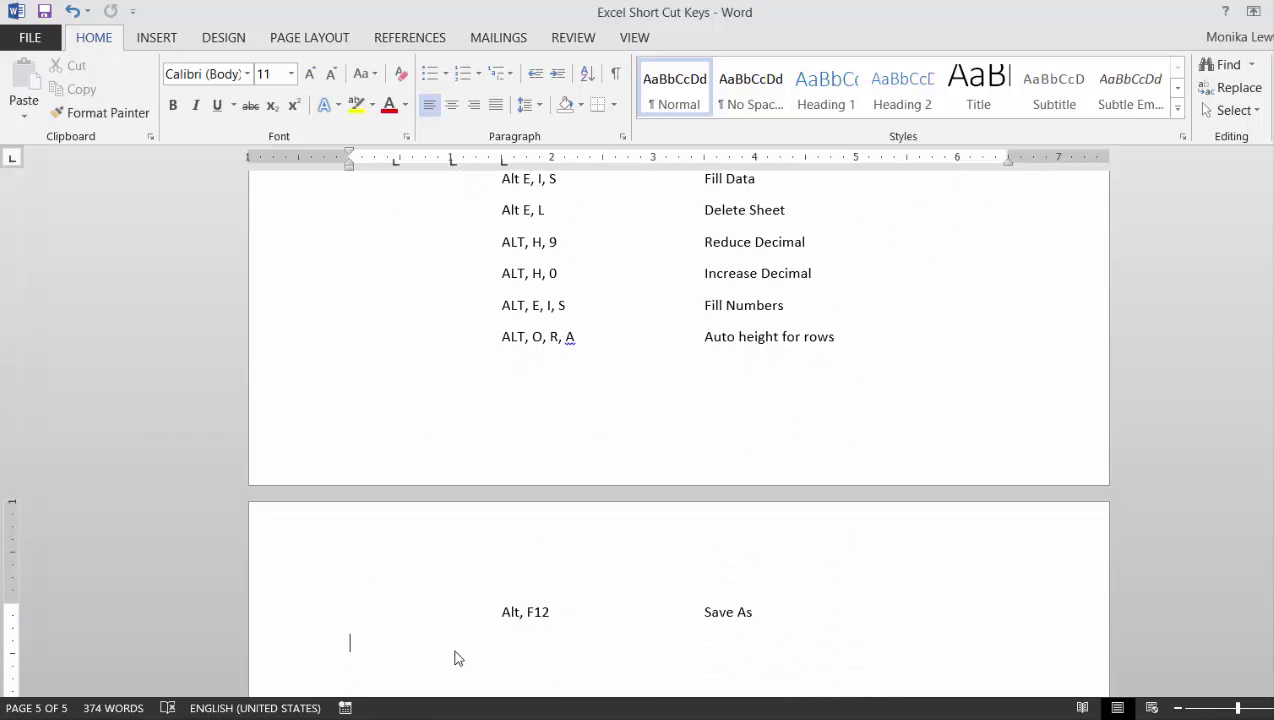
key("Up")
key("Up")
key("Up")
key("Up")
key("Up")
key("Up")
key("Up")
key("Up")
key("Up")
key("Up")
key("Up")
key("Up")
key("Up")
key("Up")
key("Up")
key("Up")
key("Up")
key("Up")
key("Up")
key("Up")
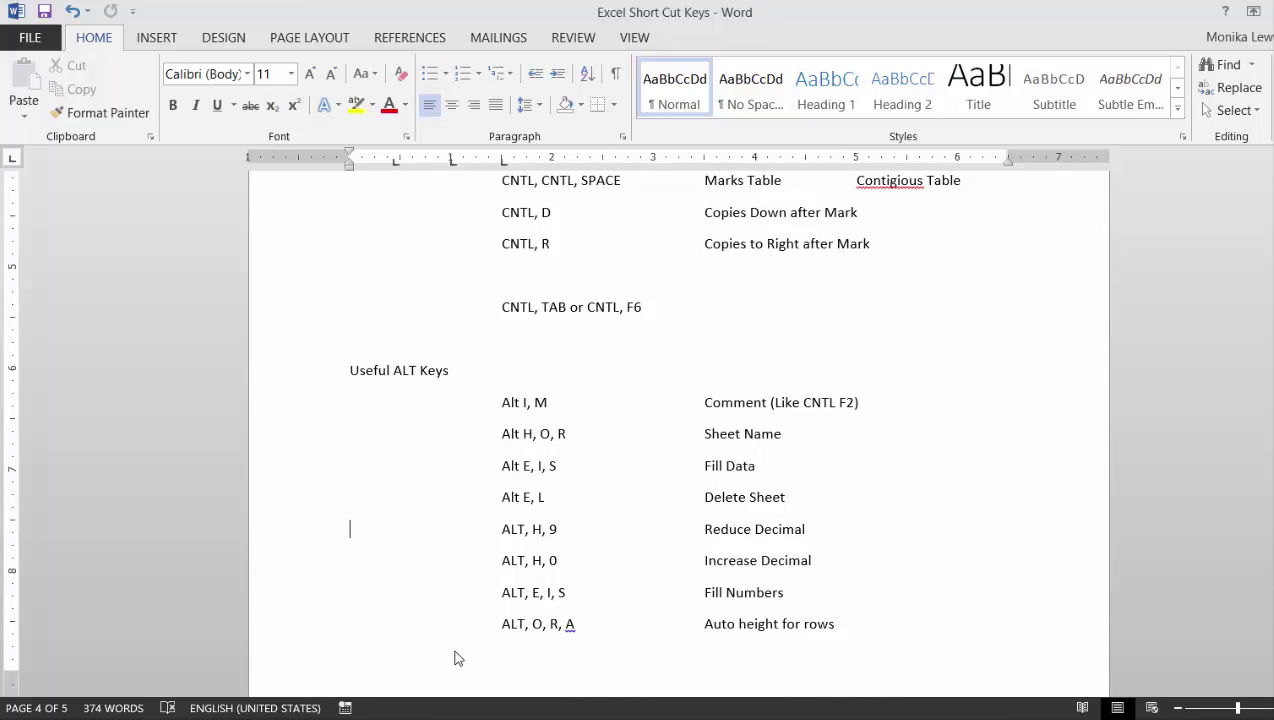
- Review the Useful ALT Keys entries from the decimal shortcuts through to the Save As entry on the last page
key("Down")
key("Down")
key("Down")
key("Down")
key("Down")
key("Down")
key("Down")
key("Up")
key("Up")
key("Up")
key("Up")
key("Up")
key("Up")
key("Up")
key("Up")
key("Up")
key("Up")
key("Up")
key("Up")
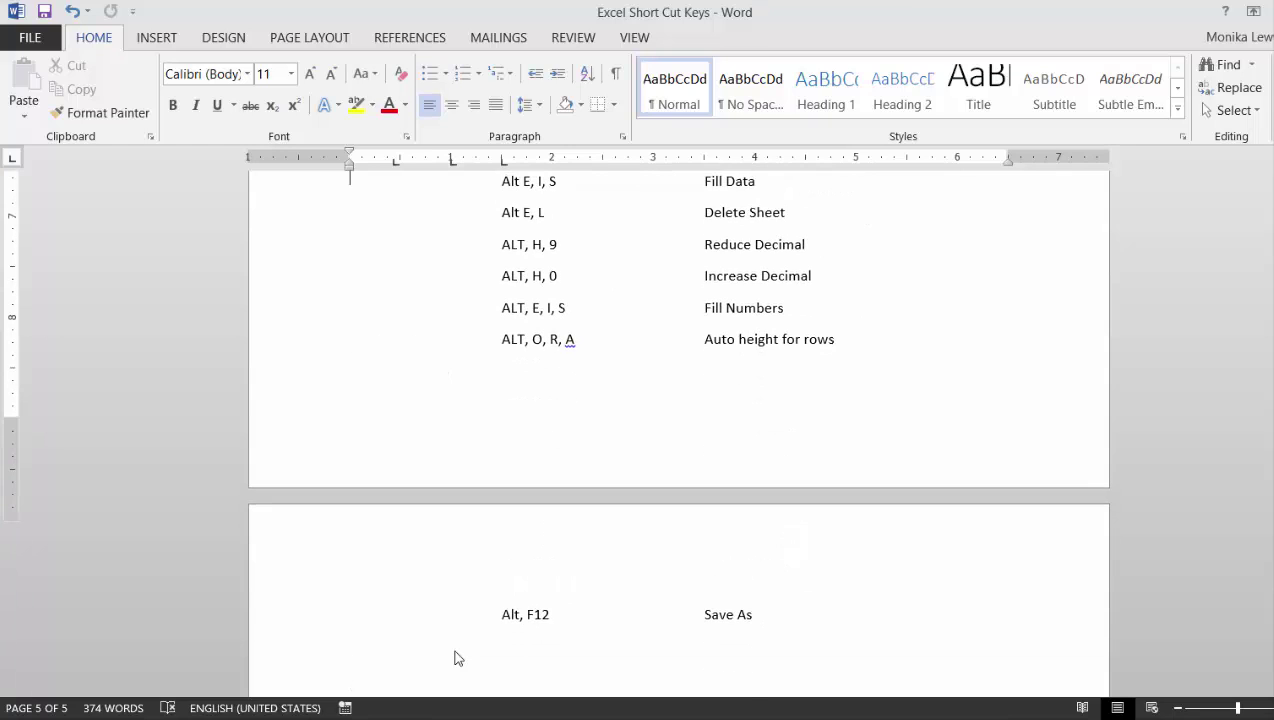
key("Down")
key("Down")
key("Down")
key("Down")
key("Down")
key("Down")
key("Down")
key("Down")
key("Down")
key("Down")
key("Down")
key("Down")
key("Down")
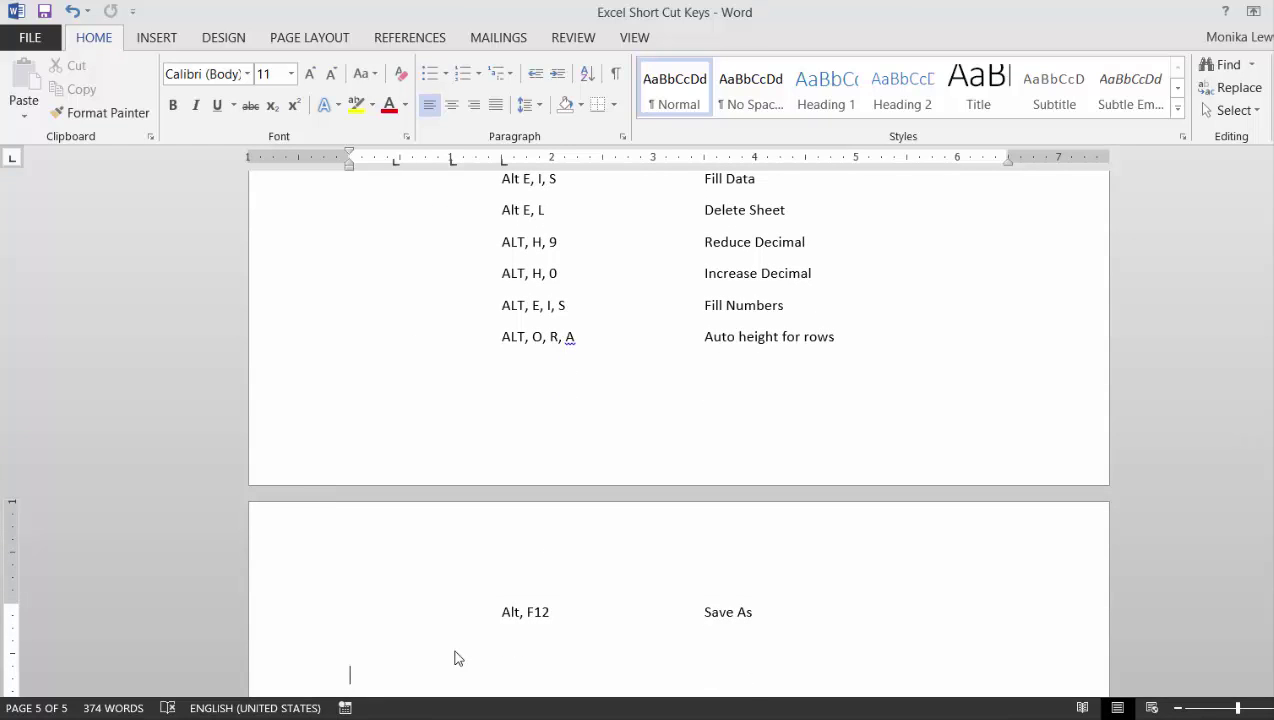
- Correct the Marks Table shortcut under Copy, Insert, Group, Hide to CNTL, SPACE and realign its description with the column
key("Up")
key("Up")
key("Up")
key("Up")
key("Up")
key("Up")
key("Up")
key("Up")
key("Up")
key("Up")
key("Up")
key("Up")
key("Up")
key("Up")
key("Up")
key("Up")
key("Up")
key("Up")
key("Up")
key("Up")
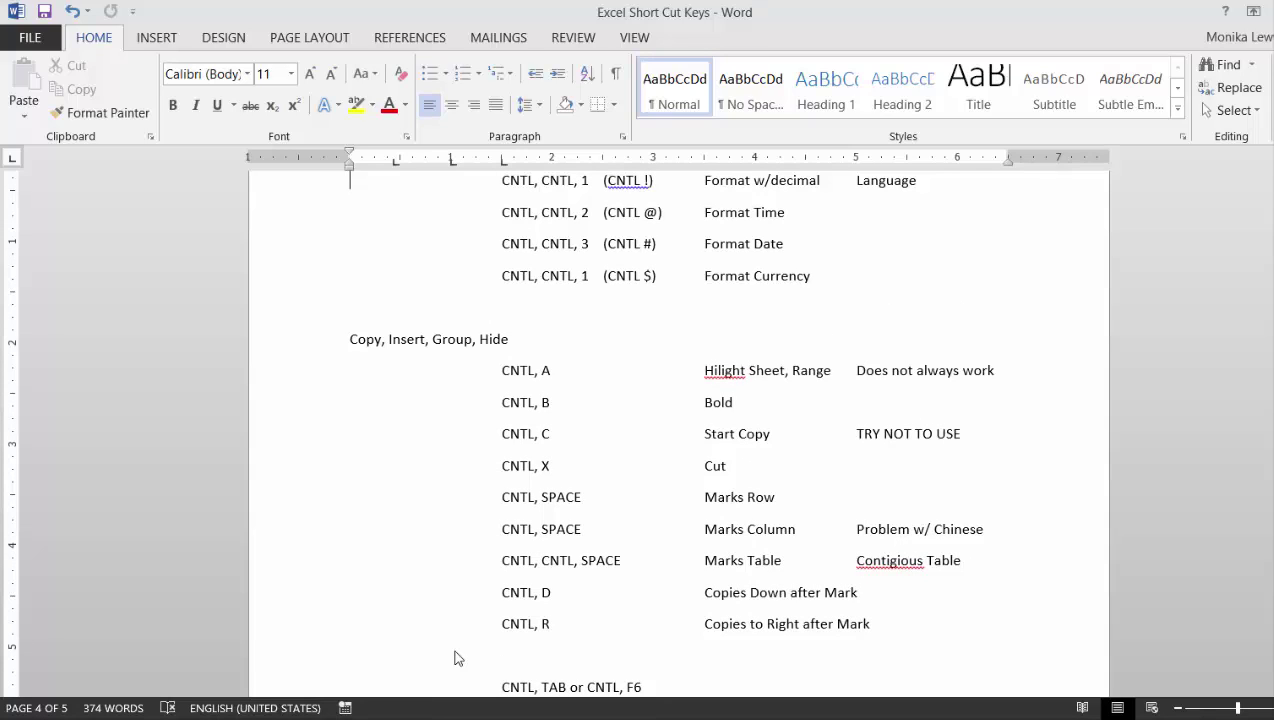
key("Down")
key("Down")
key("Delete")
key("Delete")
key("Delete")
key("Delete")
key("Delete")
key("Delete")
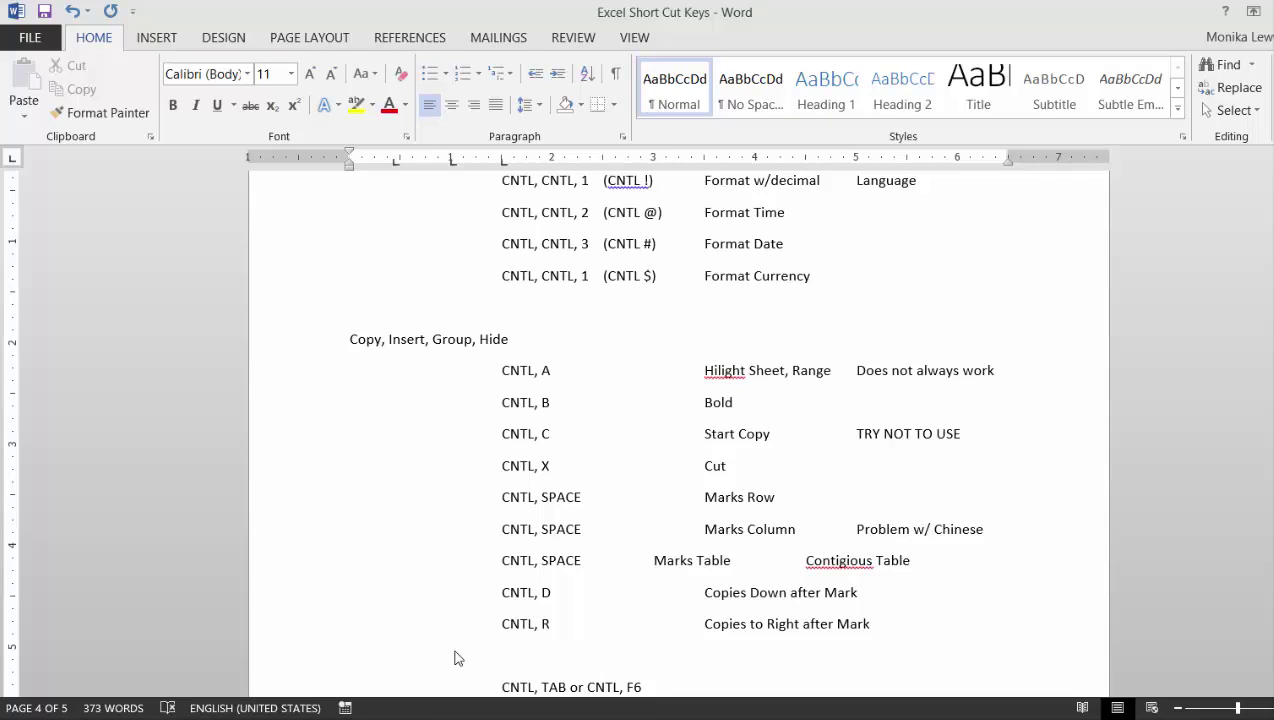
key("Tab")
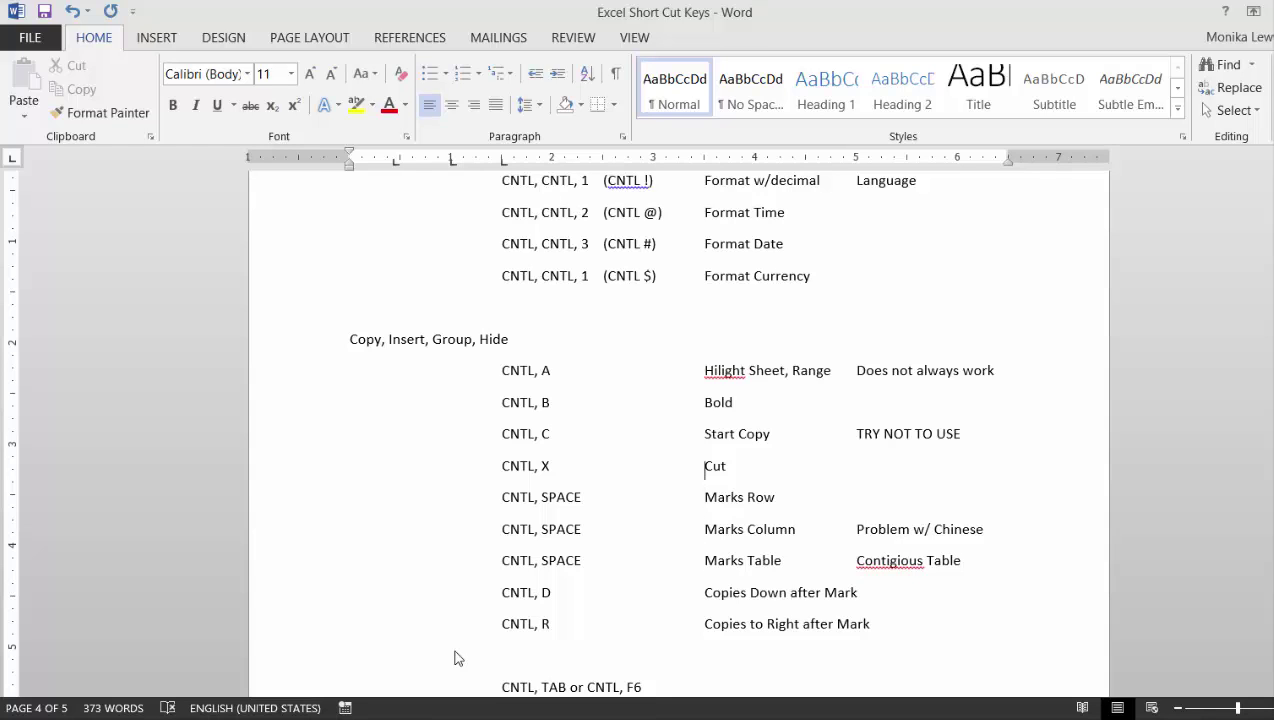
scroll(454, 657, "up", 15)
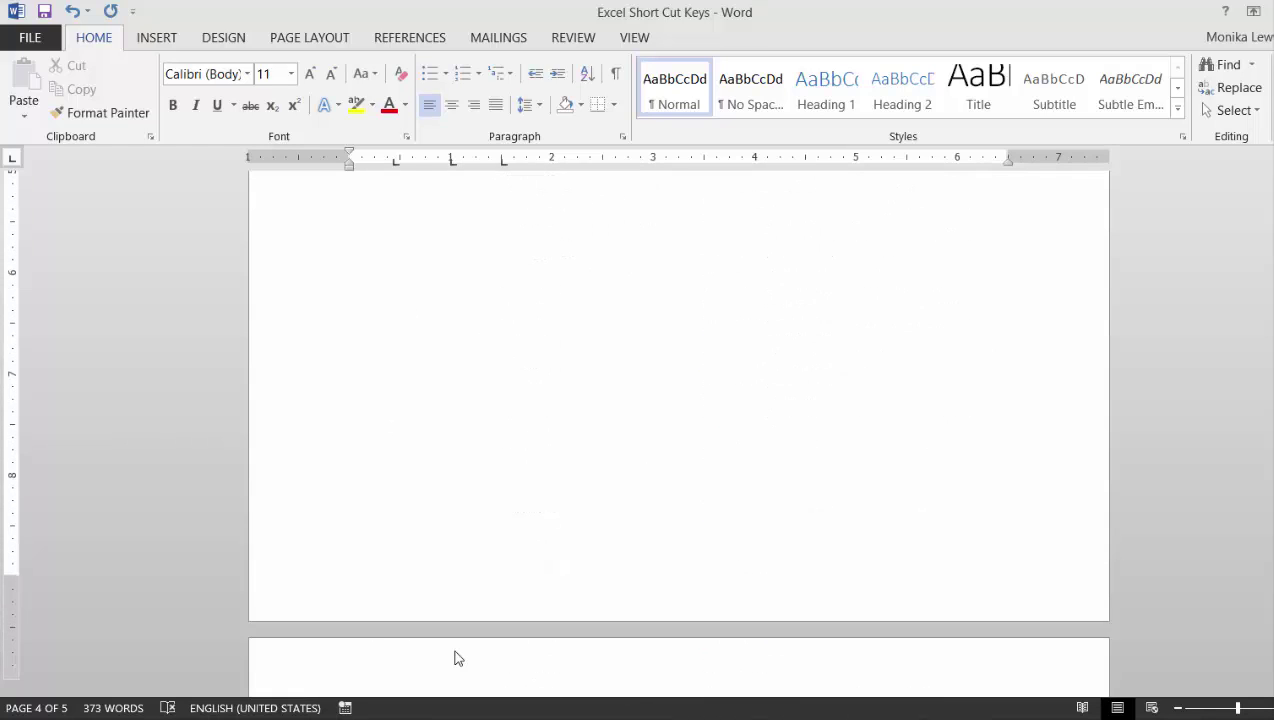
scroll(454, 657, "up", 5)
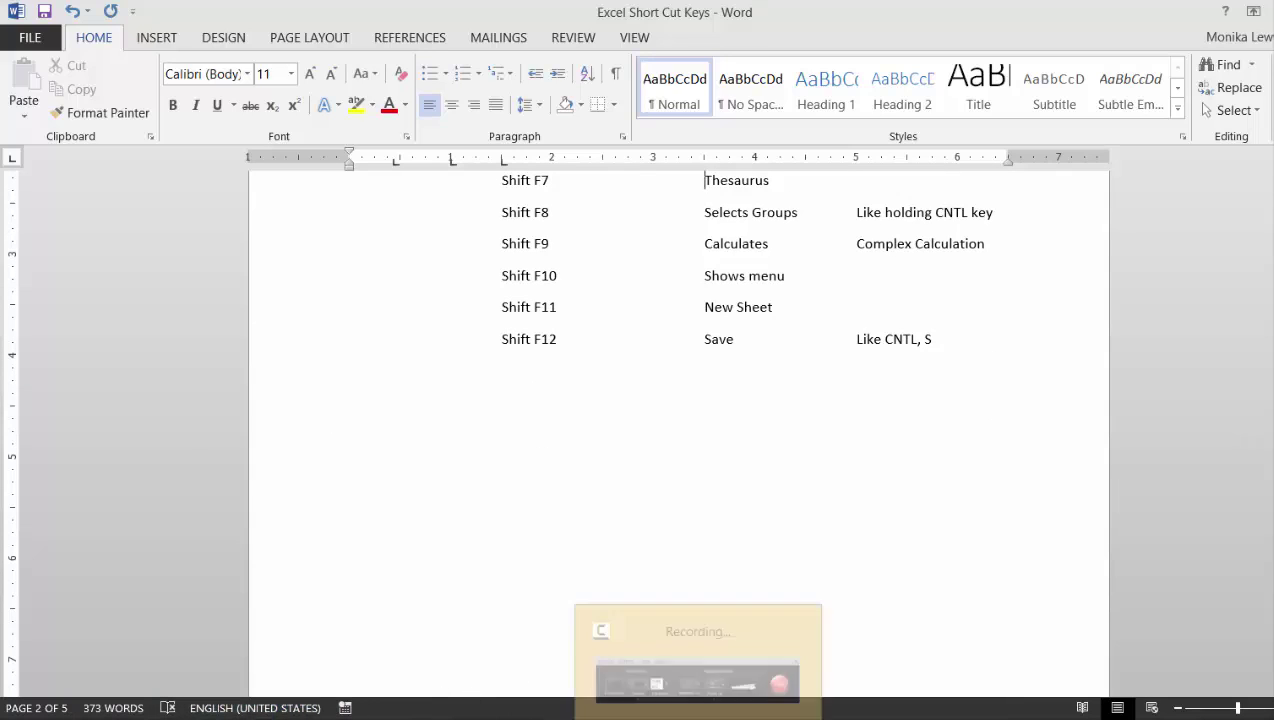
left_click(698, 717)
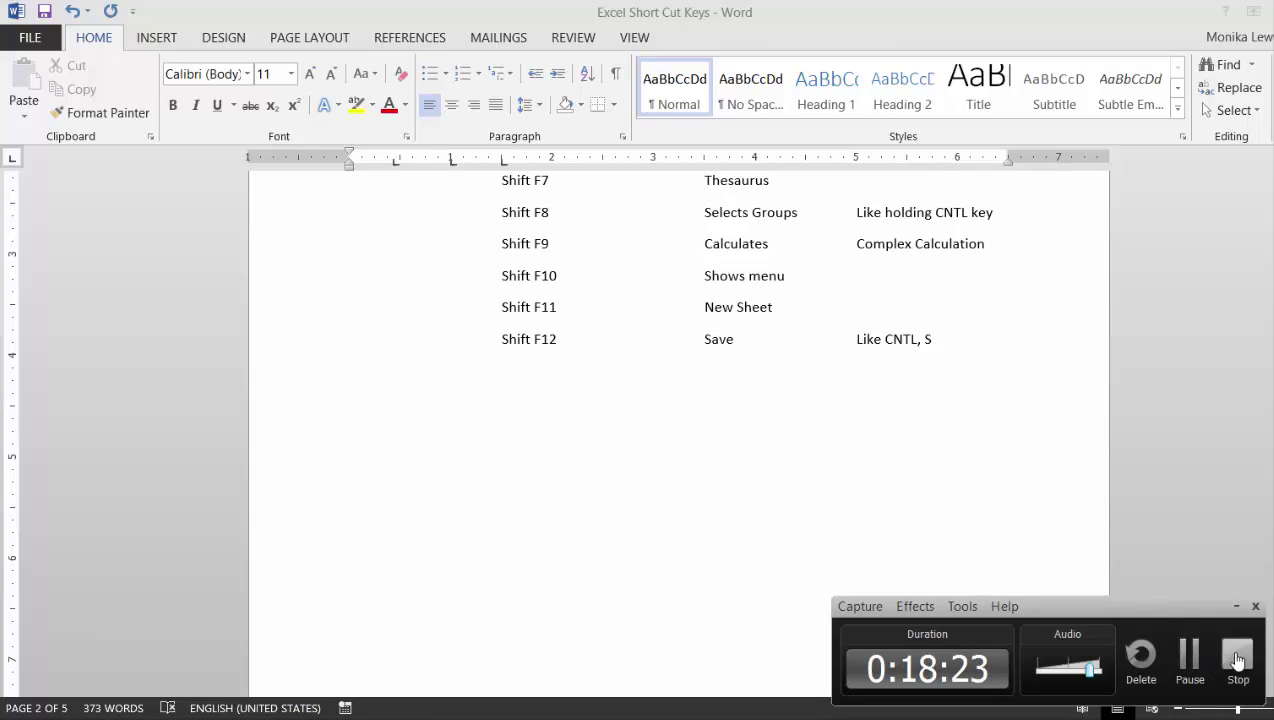